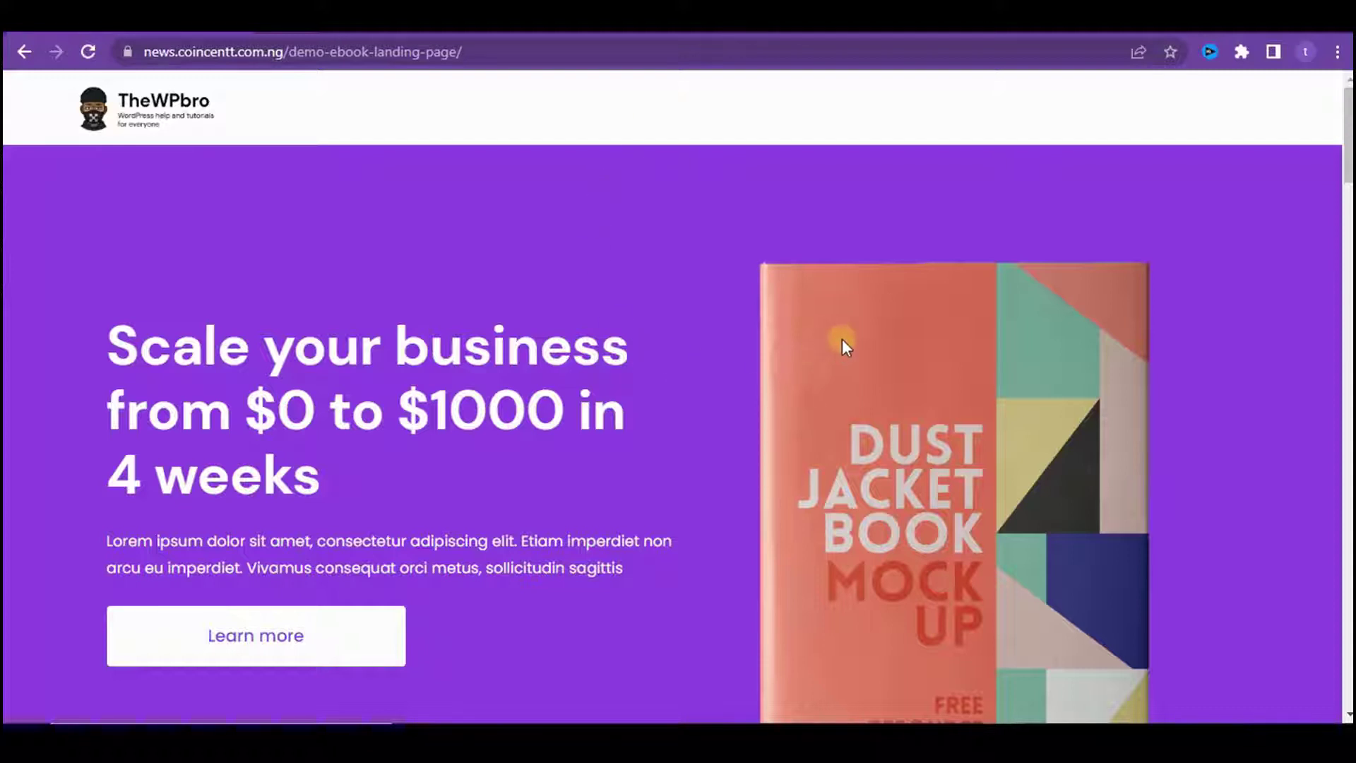
# - Examine the demo ebook landing page's hero section, including its headline, intro paragraph, book cover and Learn more link
pyautogui.scroll(-1, 418, 347)
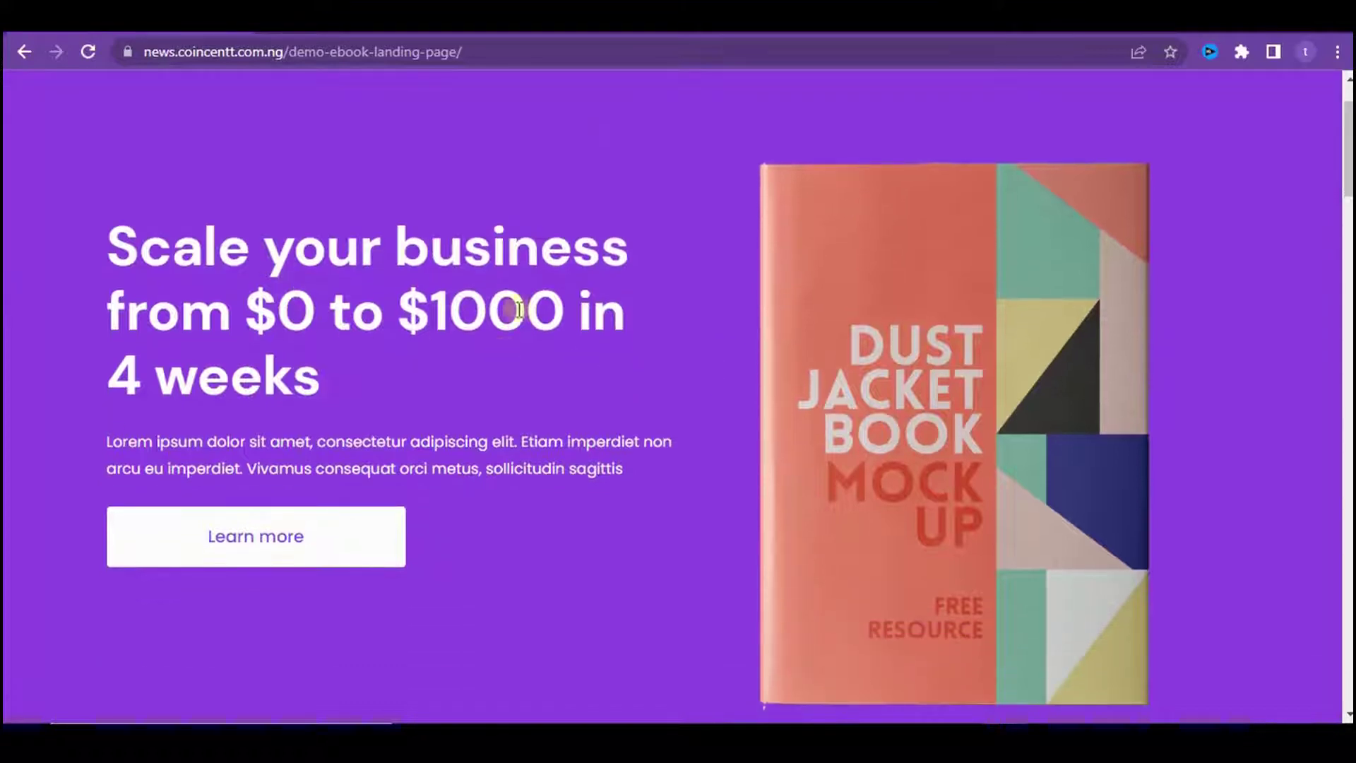
pyautogui.scroll(1, 618, 276)
pyautogui.scroll(-3, 1019, 334)
pyautogui.scroll(3, 1018, 334)
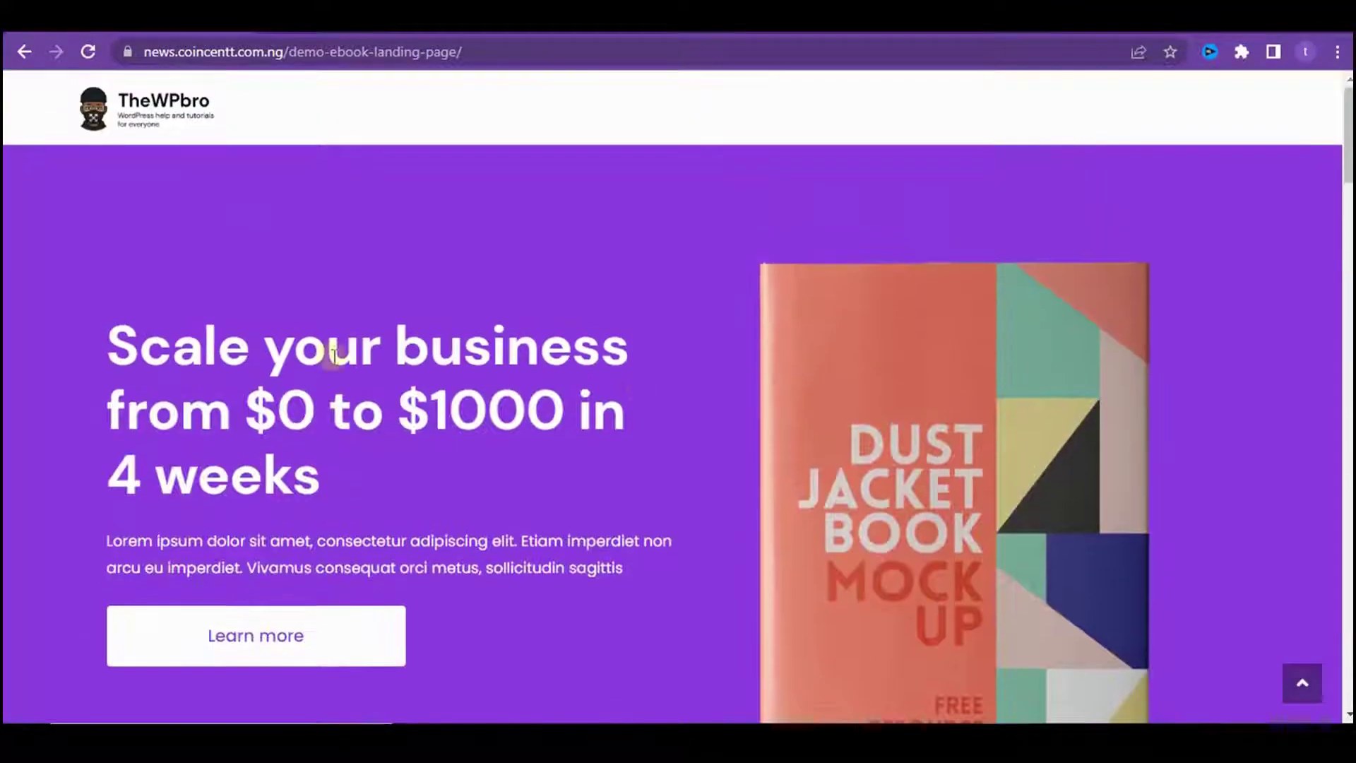
pyautogui.moveTo(109, 338); pyautogui.dragTo(383, 516)
pyautogui.click(243, 385)
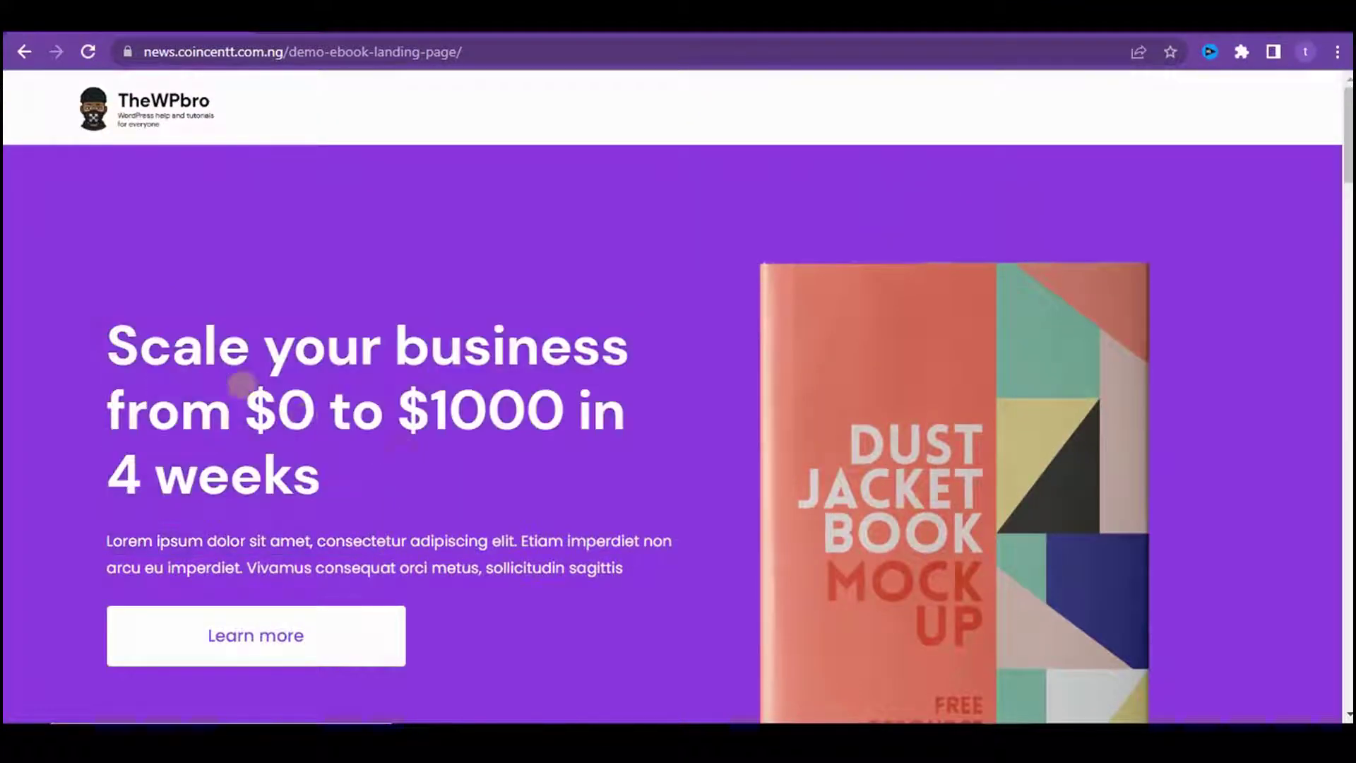
pyautogui.moveTo(361, 346); pyautogui.dragTo(419, 410)
pyautogui.scroll(-4, 485, 216)
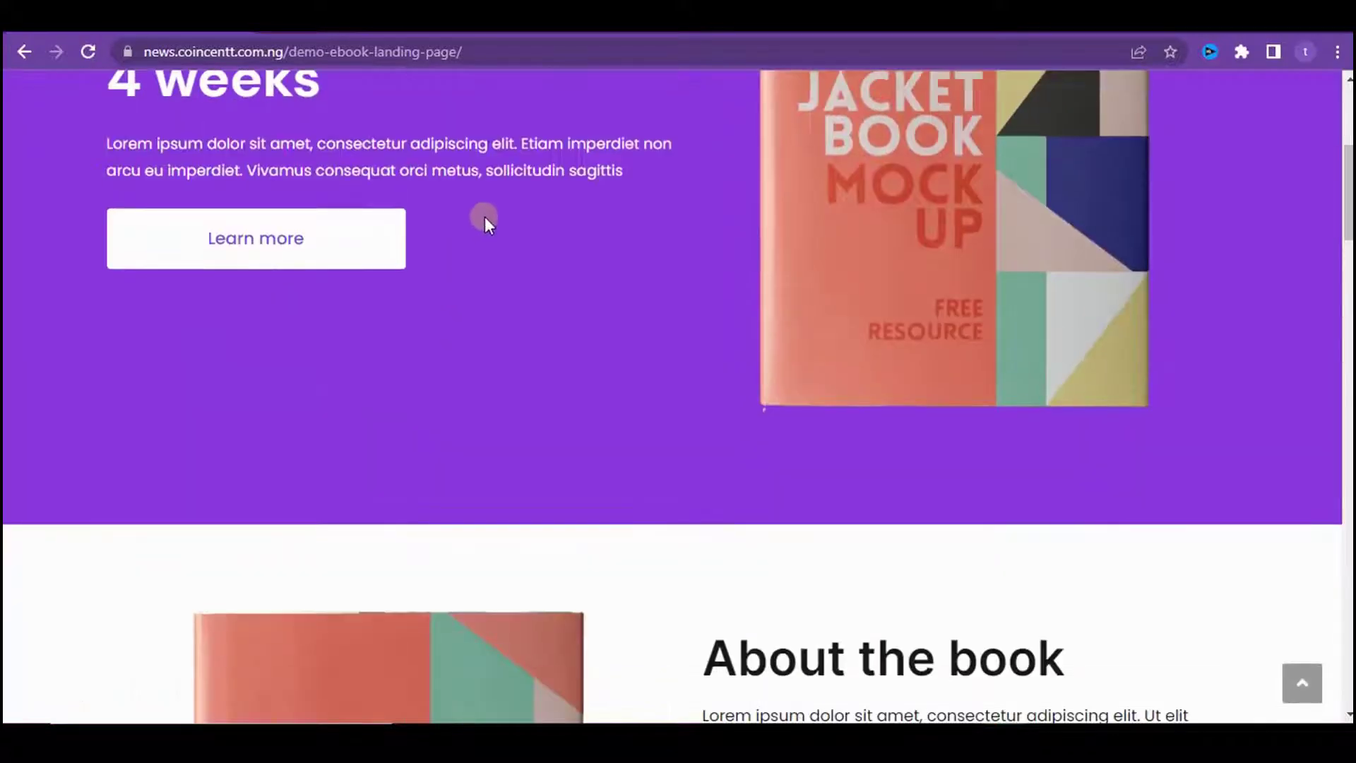
pyautogui.scroll(2, 566, 272)
pyautogui.click(829, 375)
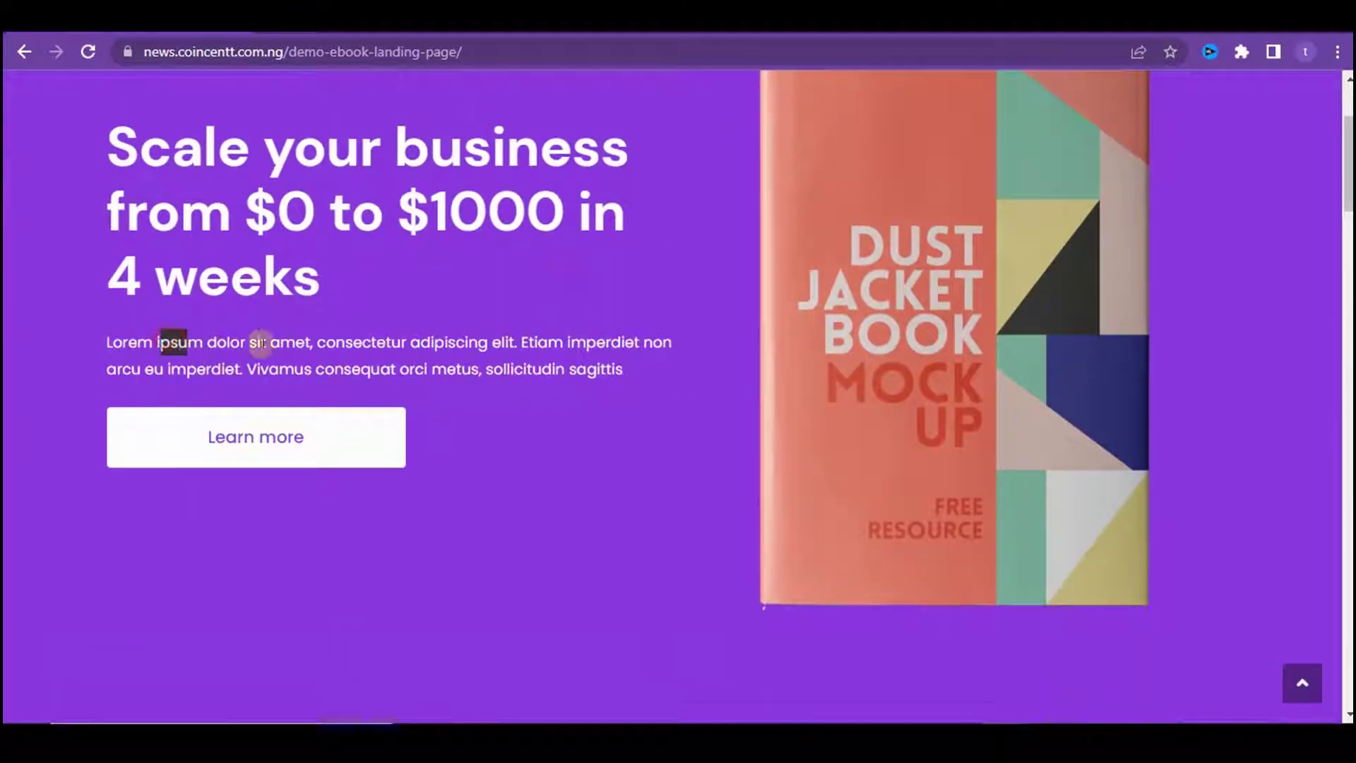
pyautogui.tripleClick(163, 346)
pyautogui.click(669, 444)
pyautogui.scroll(2, 1017, 278)
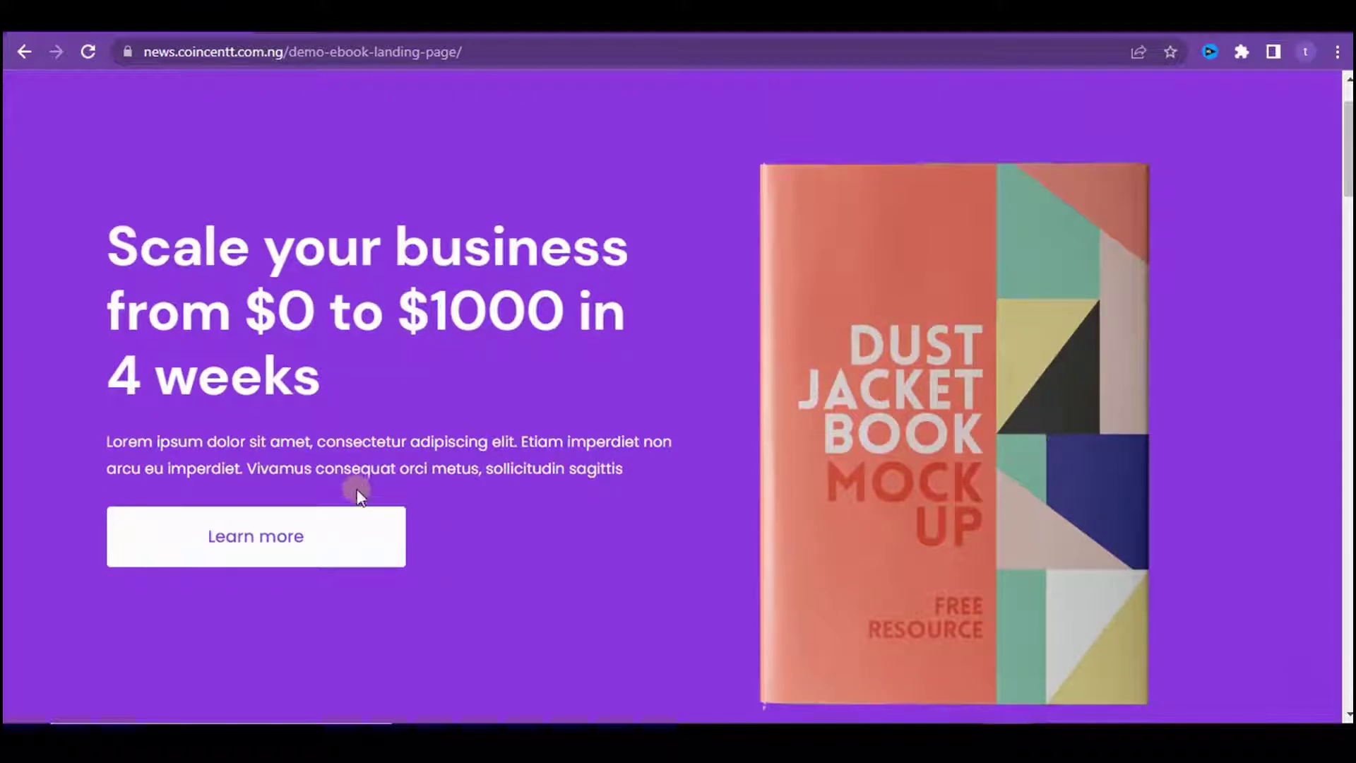
pyautogui.scroll(-2, 454, 332)
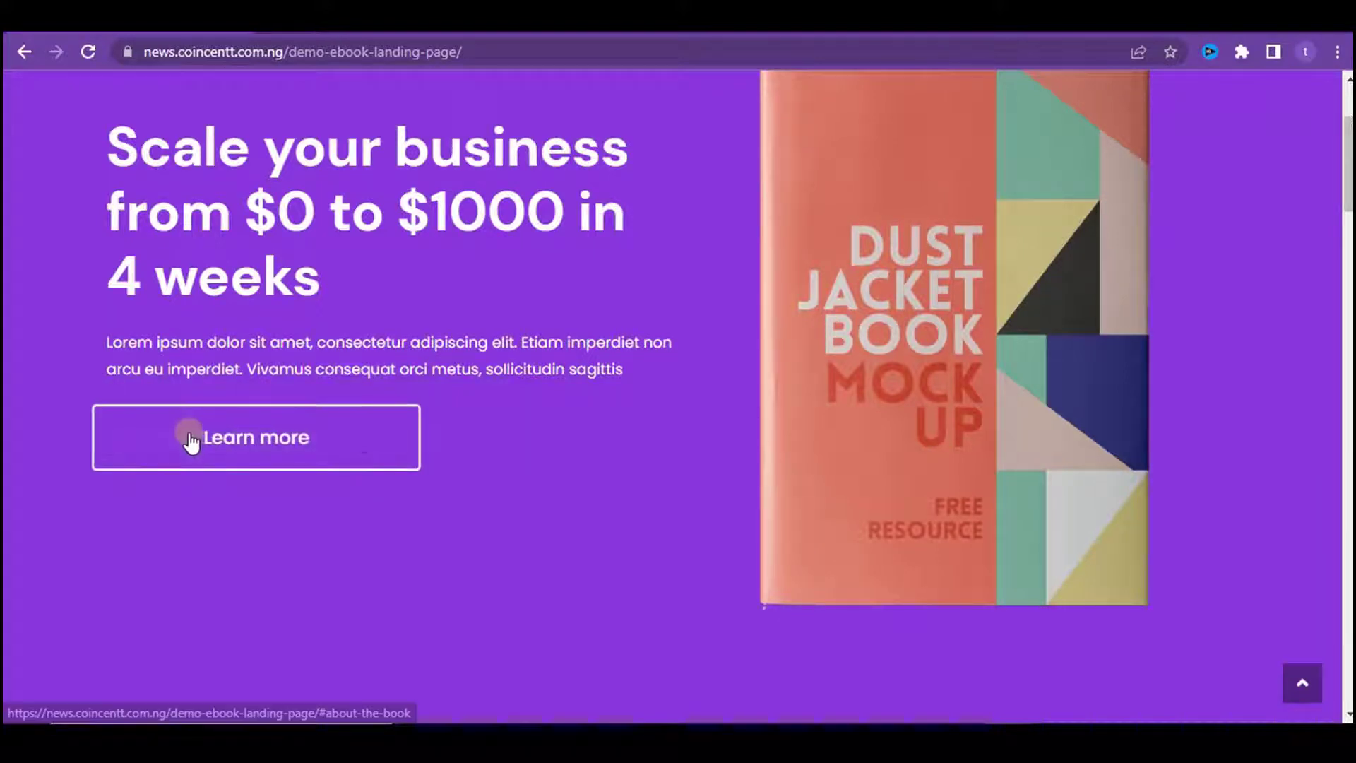
pyautogui.scroll(-1, 583, 421)
pyautogui.scroll(3, 583, 421)
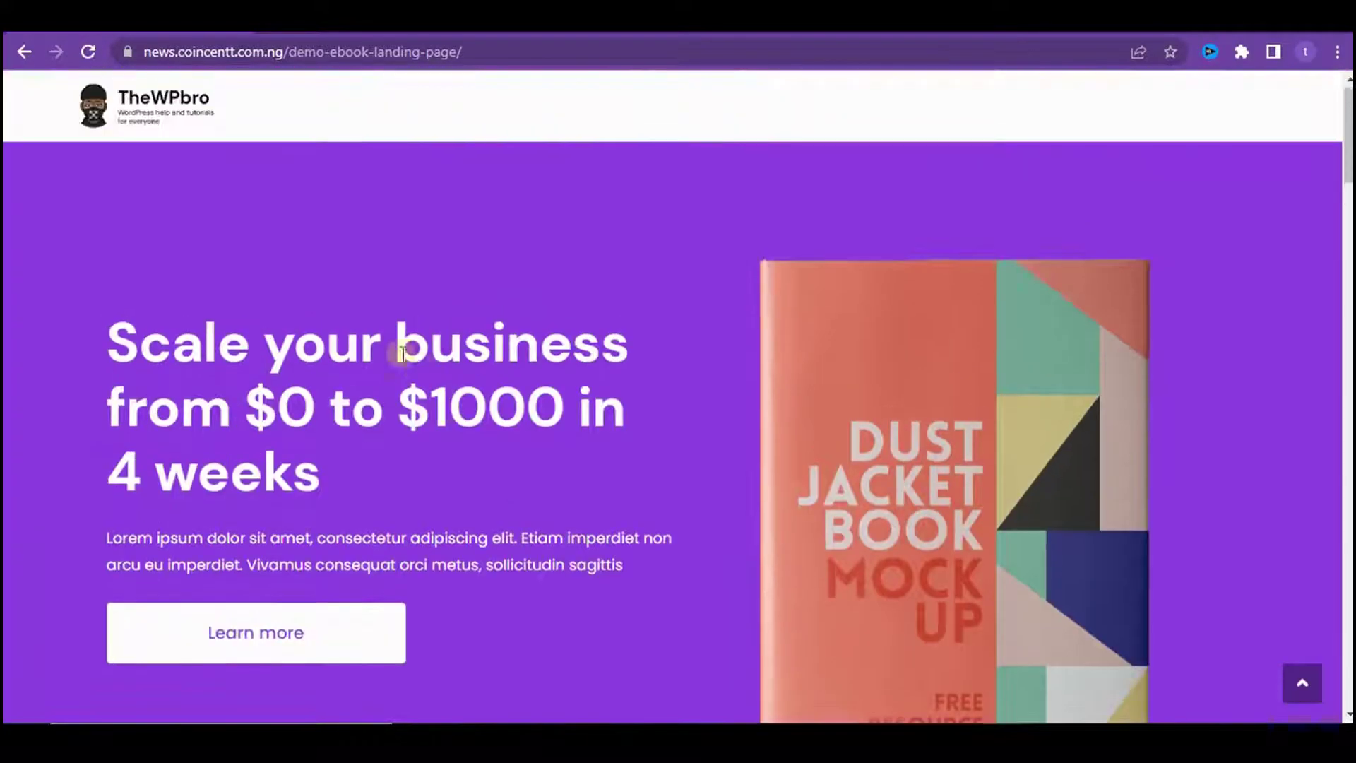
# - Follow the hero's Learn more link to the About the book section and examine its heading, text and book image
pyautogui.click(267, 636)
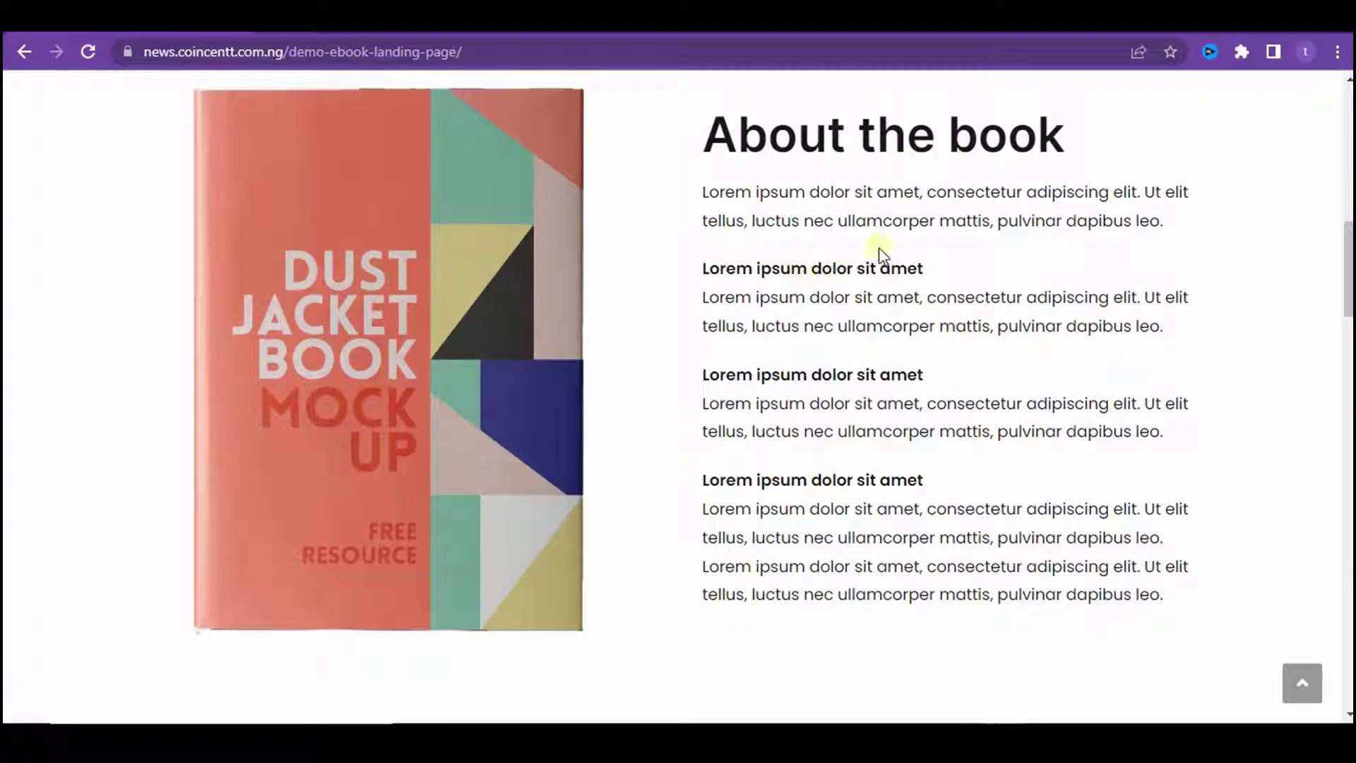
pyautogui.scroll(1, 879, 248)
pyautogui.scroll(2, 612, 253)
pyautogui.scroll(-2, 612, 254)
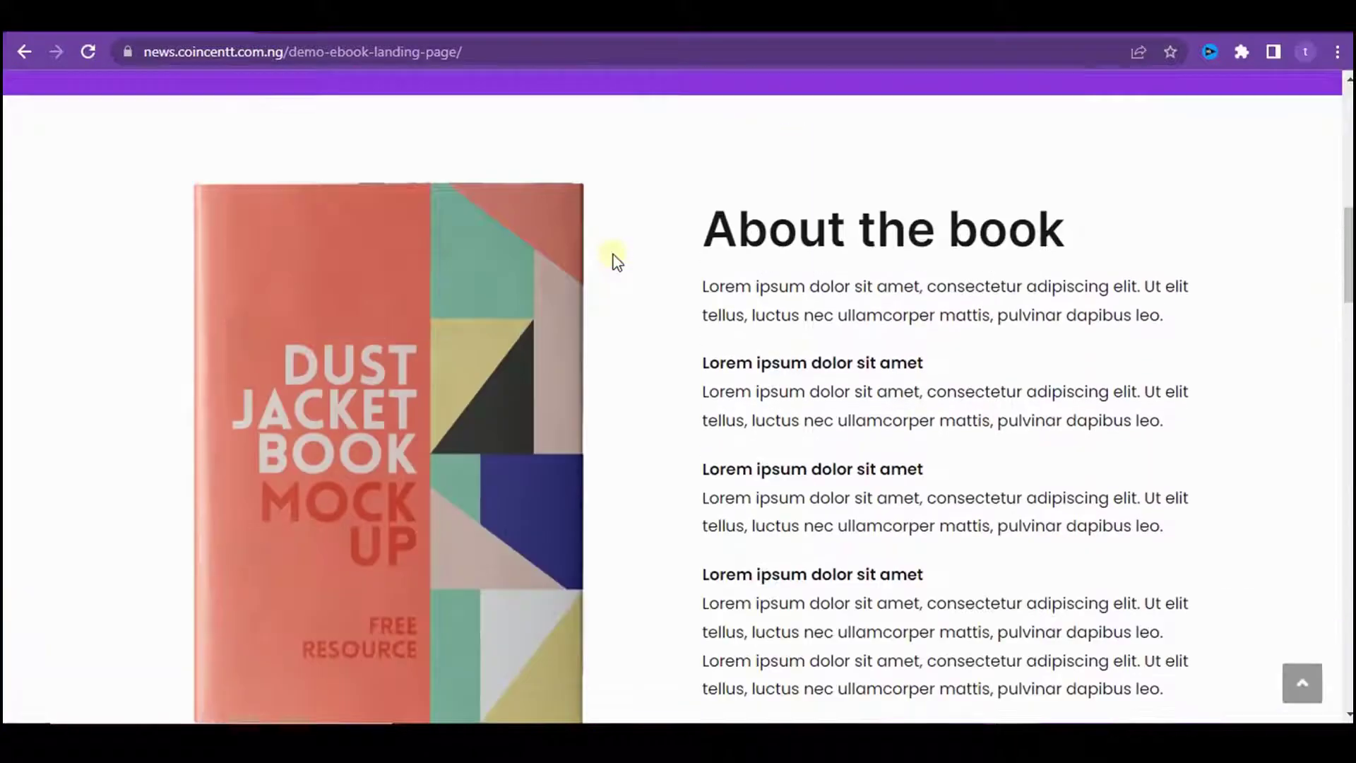
pyautogui.scroll(-1, 622, 247)
pyautogui.moveTo(737, 134); pyautogui.dragTo(1099, 134)
pyautogui.click(763, 246)
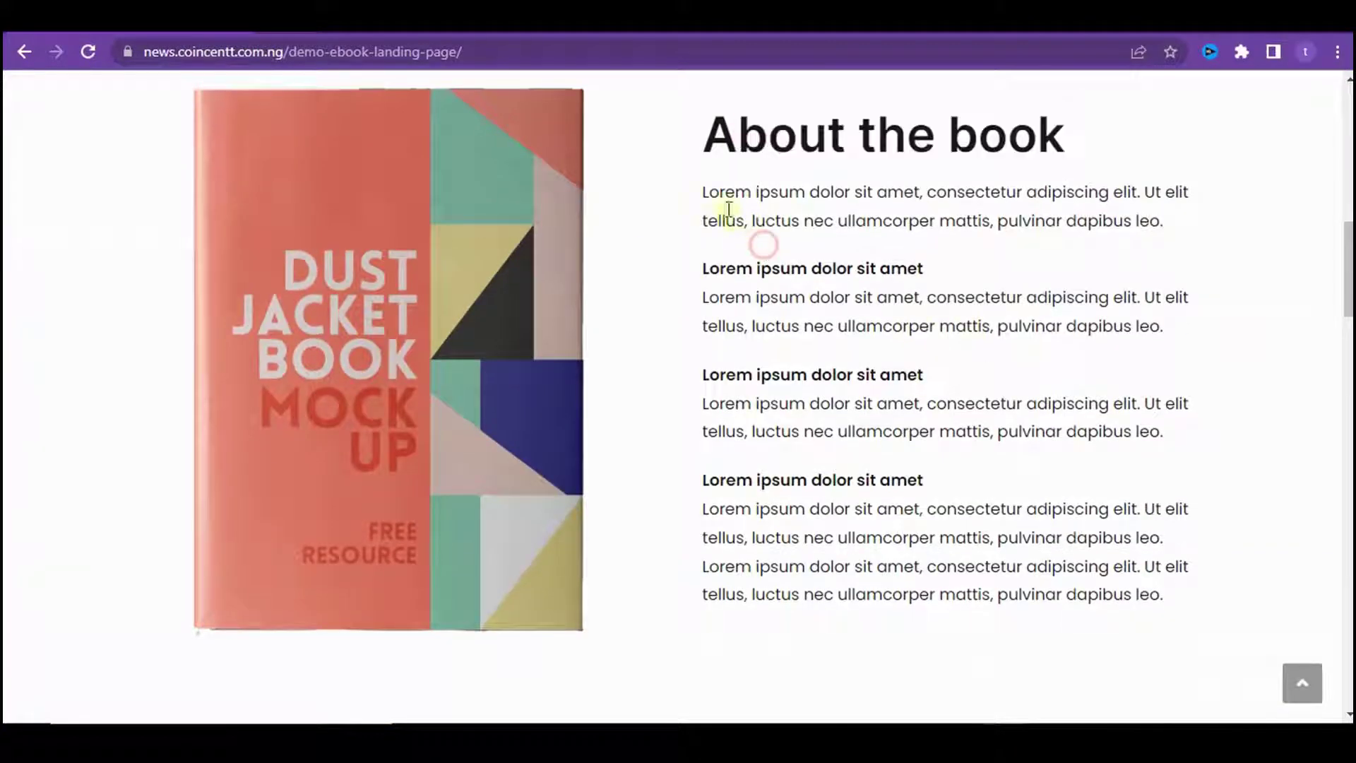
pyautogui.moveTo(702, 185); pyautogui.dragTo(1213, 628)
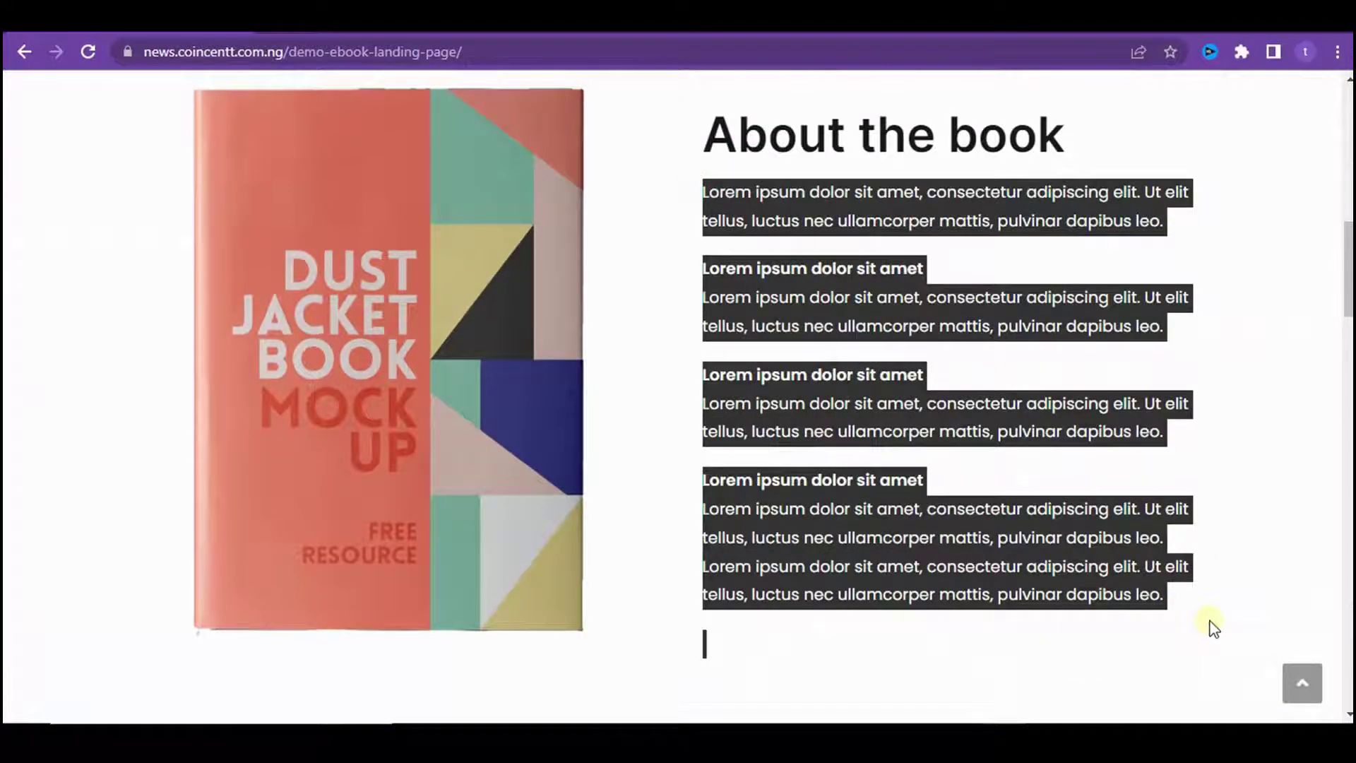
pyautogui.click(1212, 626)
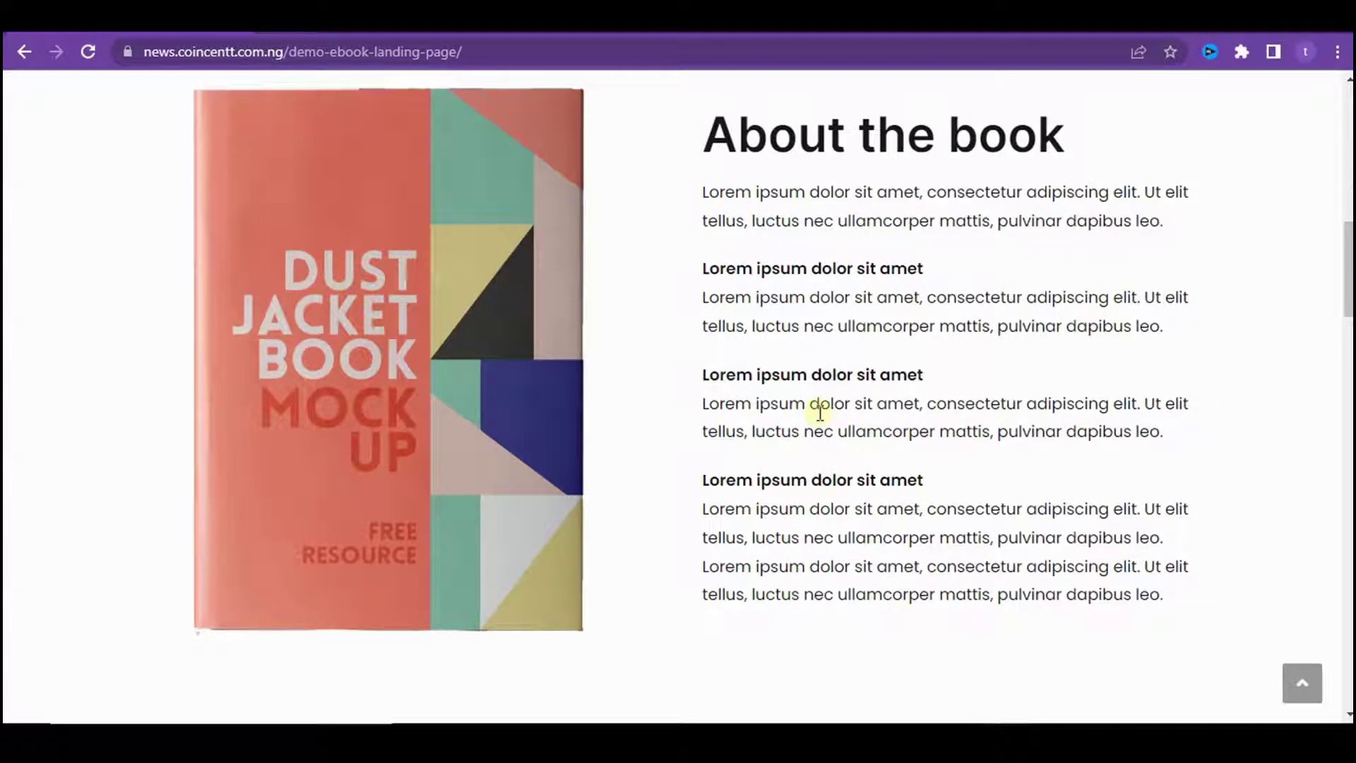
pyautogui.scroll(1, 795, 424)
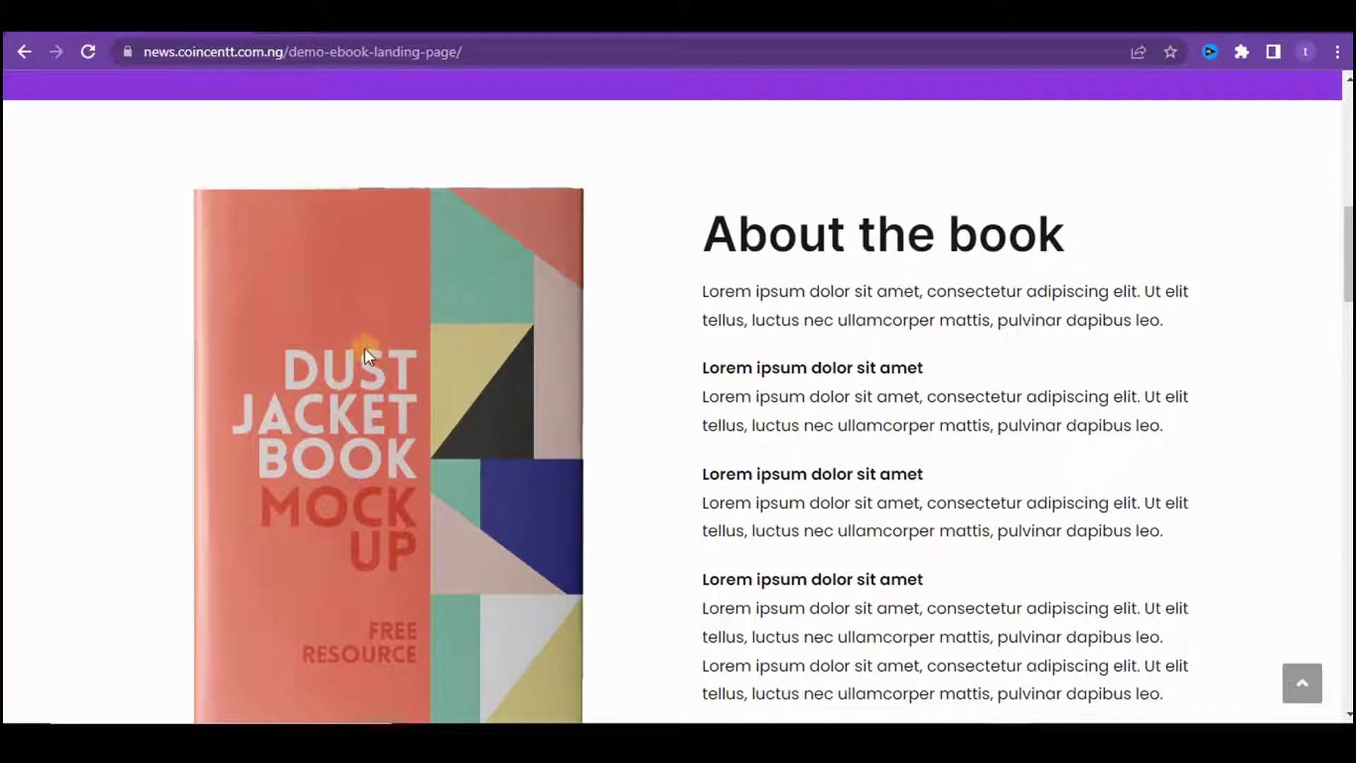
pyautogui.moveTo(364, 348); pyautogui.dragTo(308, 373)
pyautogui.scroll(-1, 324, 306)
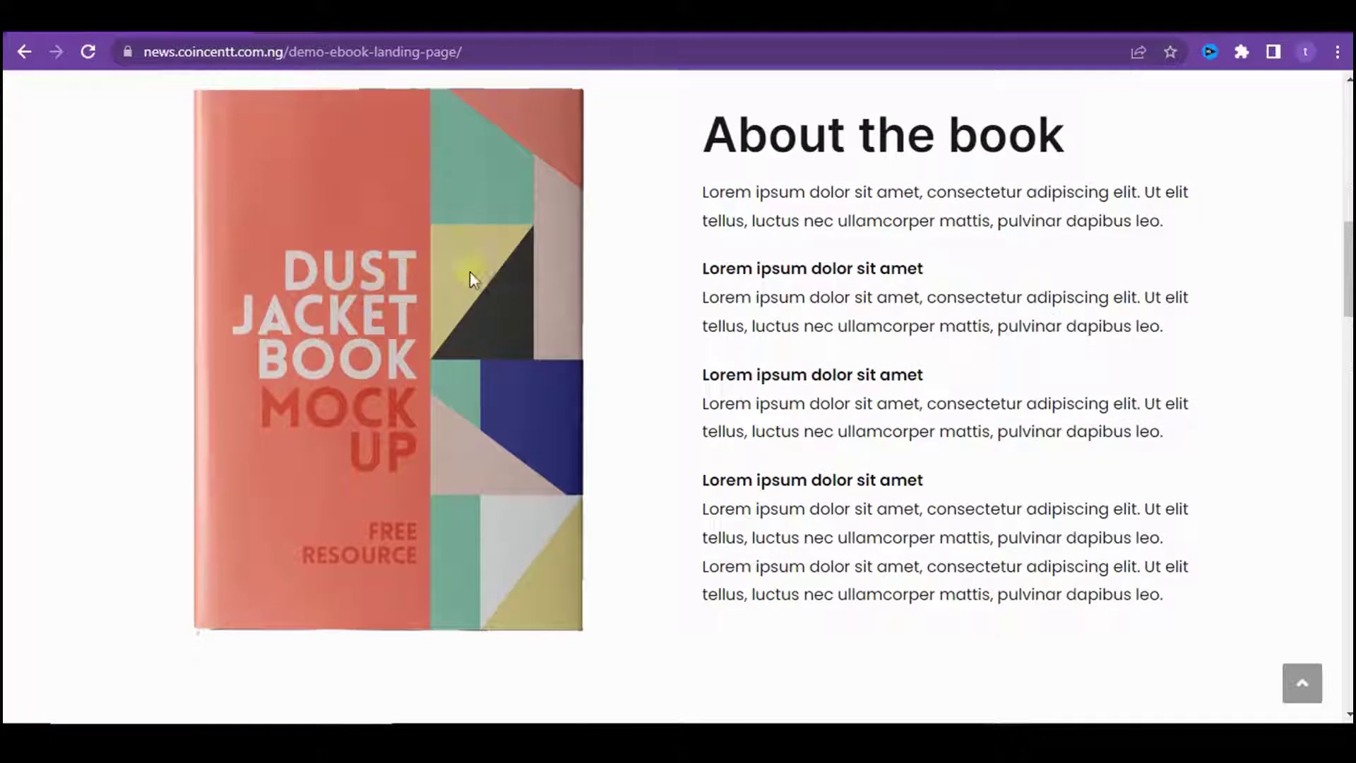
pyautogui.scroll(1, 387, 383)
pyautogui.scroll(-1, 315, 415)
# - Examine the "What will you get inside this book?" section, including its heading and feature cards
pyautogui.scroll(-5, 516, 430)
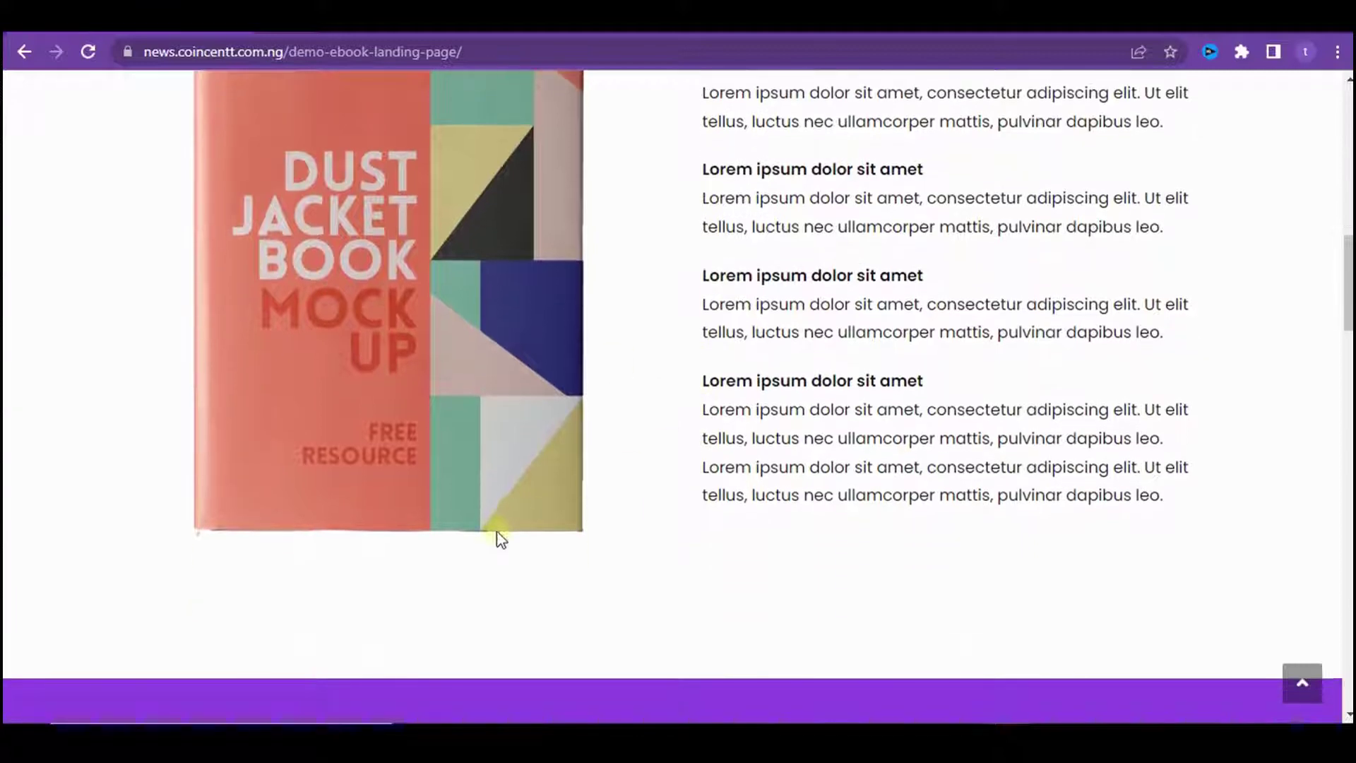
pyautogui.scroll(-3, 605, 462)
pyautogui.scroll(1, 603, 452)
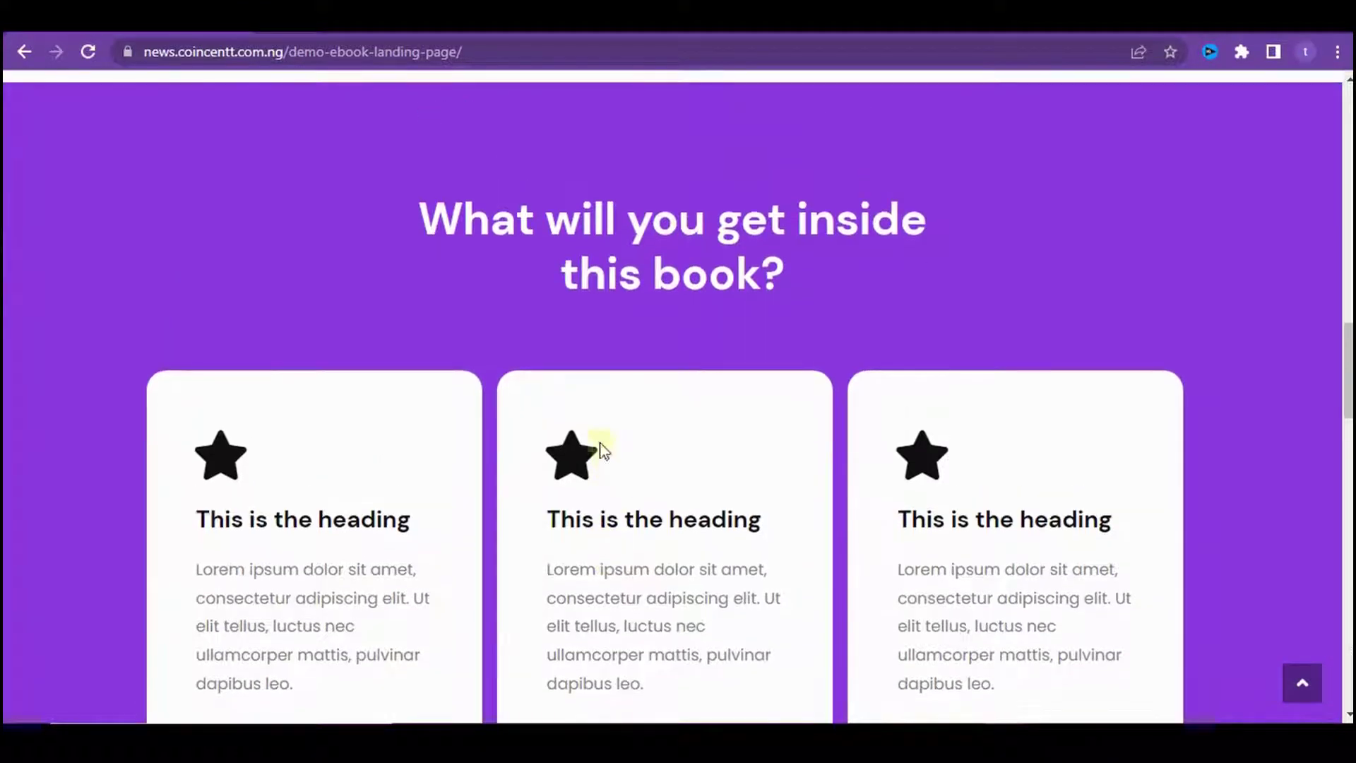
pyautogui.moveTo(418, 212); pyautogui.dragTo(775, 276)
pyautogui.click(772, 276)
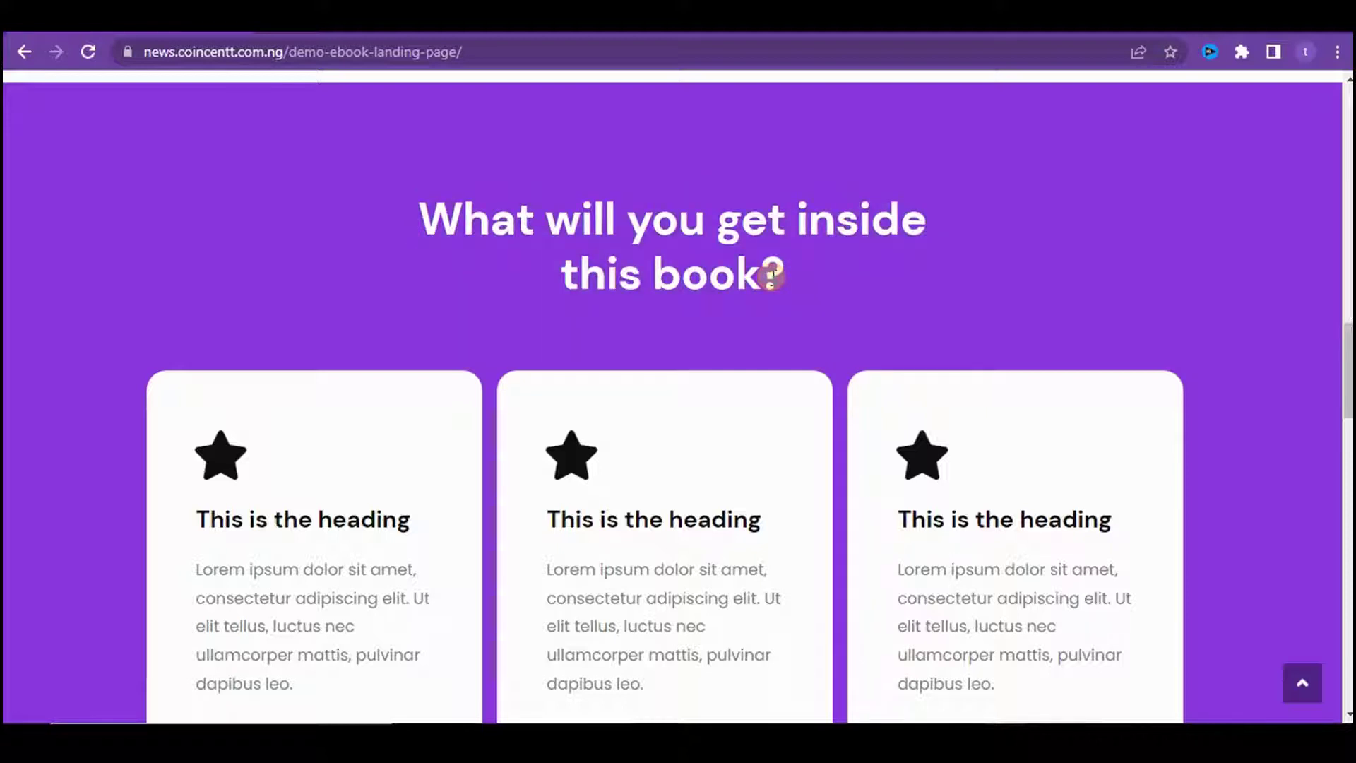
pyautogui.scroll(3, 772, 275)
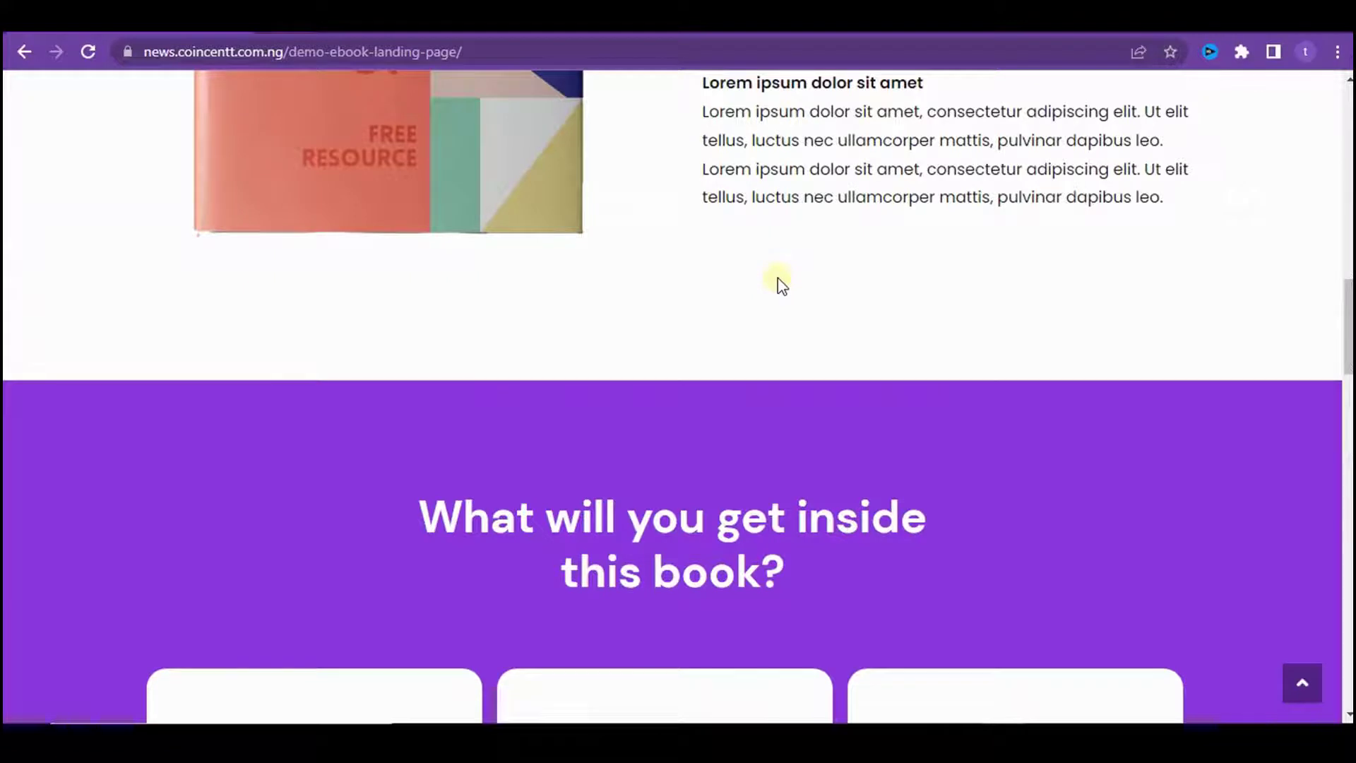
pyautogui.scroll(-4, 778, 278)
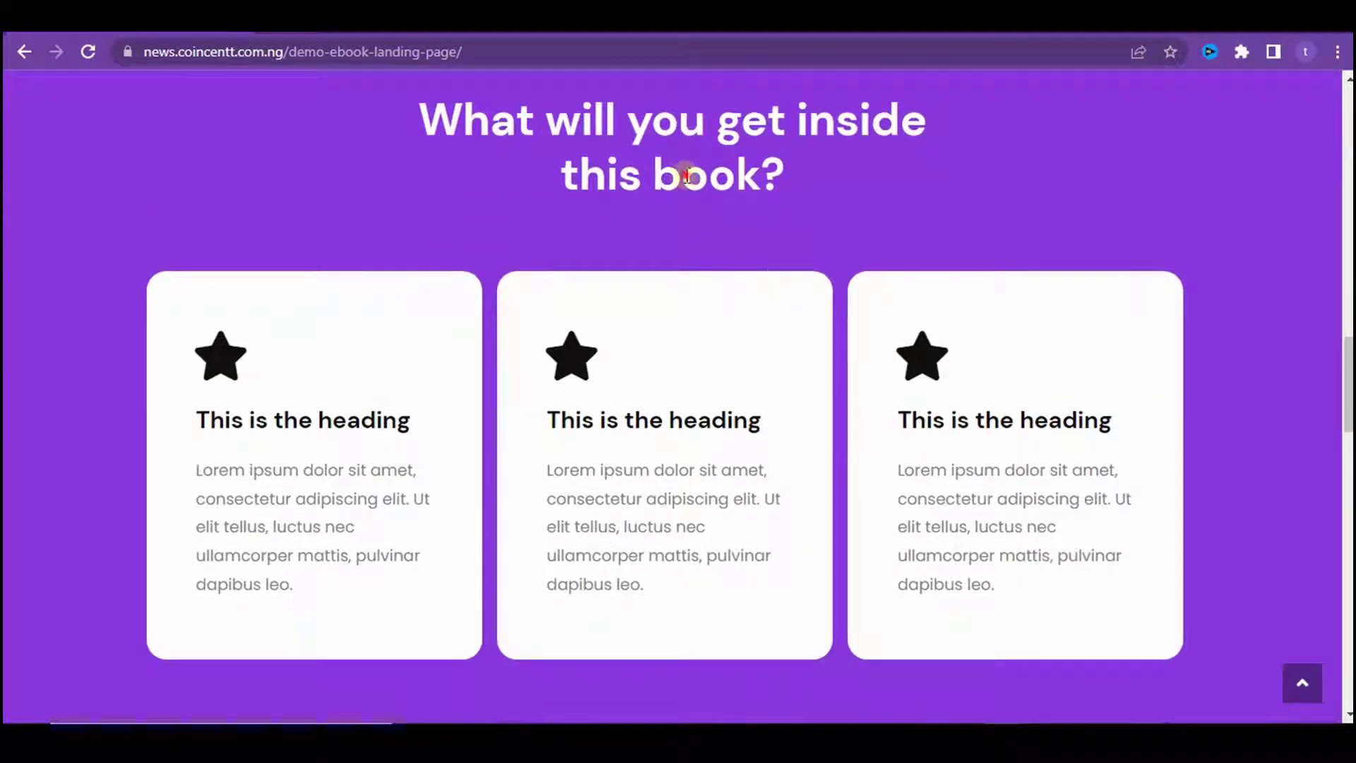
pyautogui.doubleClick(686, 177)
pyautogui.click(852, 192)
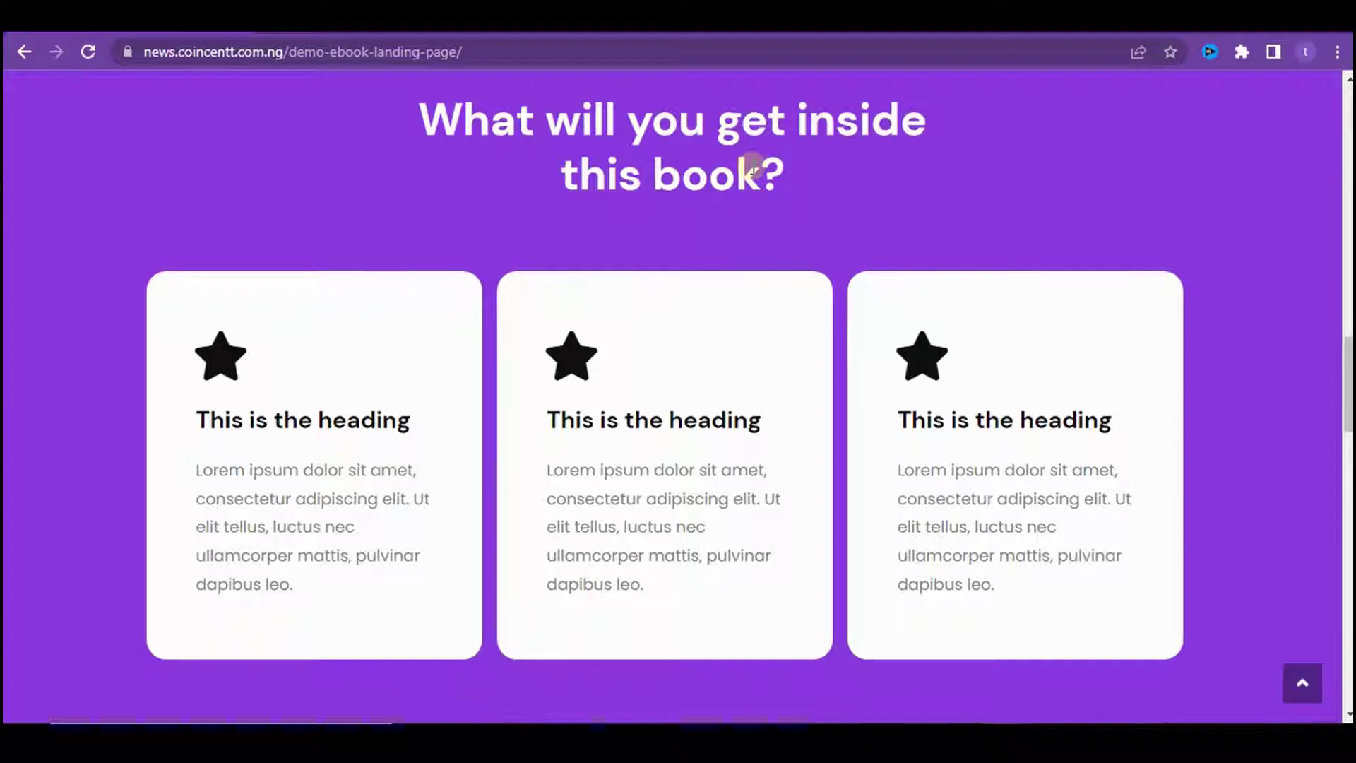
pyautogui.scroll(-2, 332, 266)
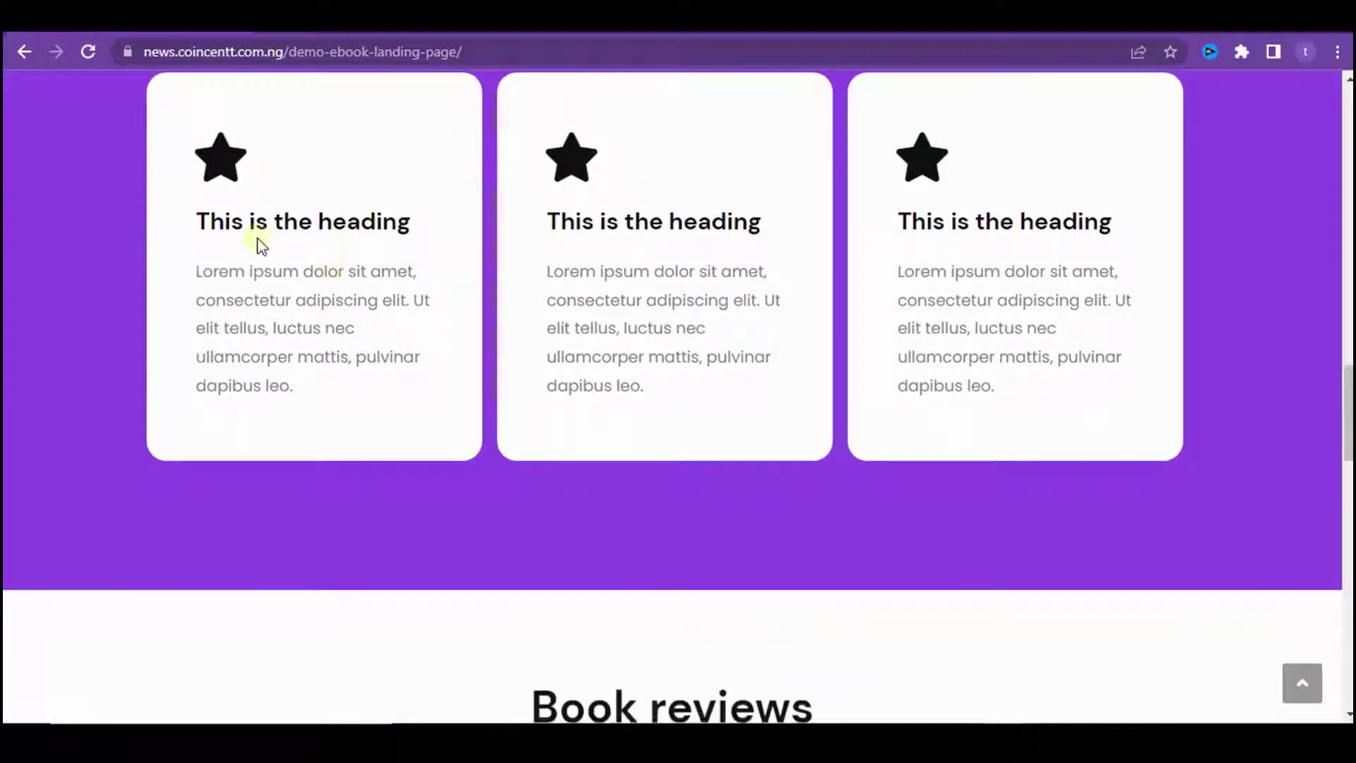
pyautogui.scroll(1, 233, 251)
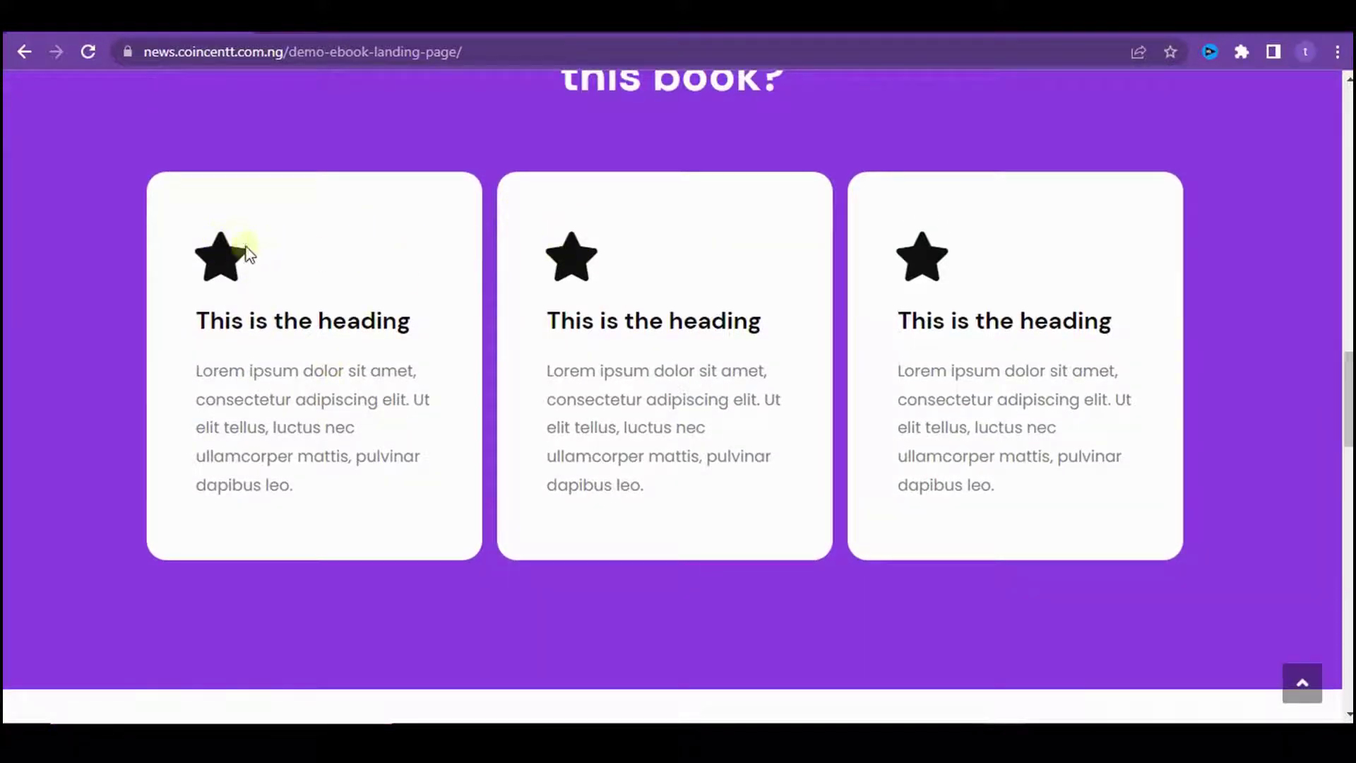
pyautogui.moveTo(177, 182); pyautogui.dragTo(1073, 347)
pyautogui.click(1074, 394)
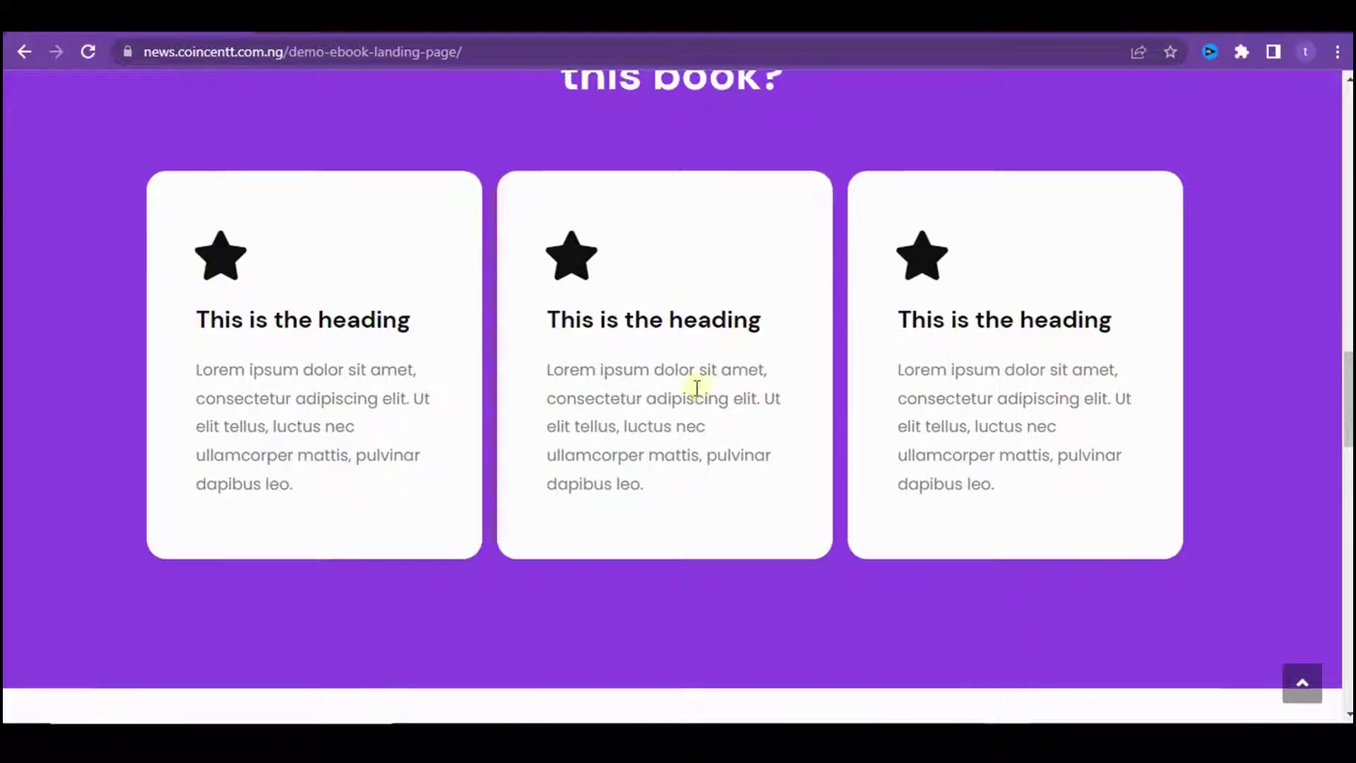
# - Examine the Book reviews section, including the text of each testimonial and the reviewer details
pyautogui.scroll(-6, 636, 394)
pyautogui.scroll(-2, 387, 348)
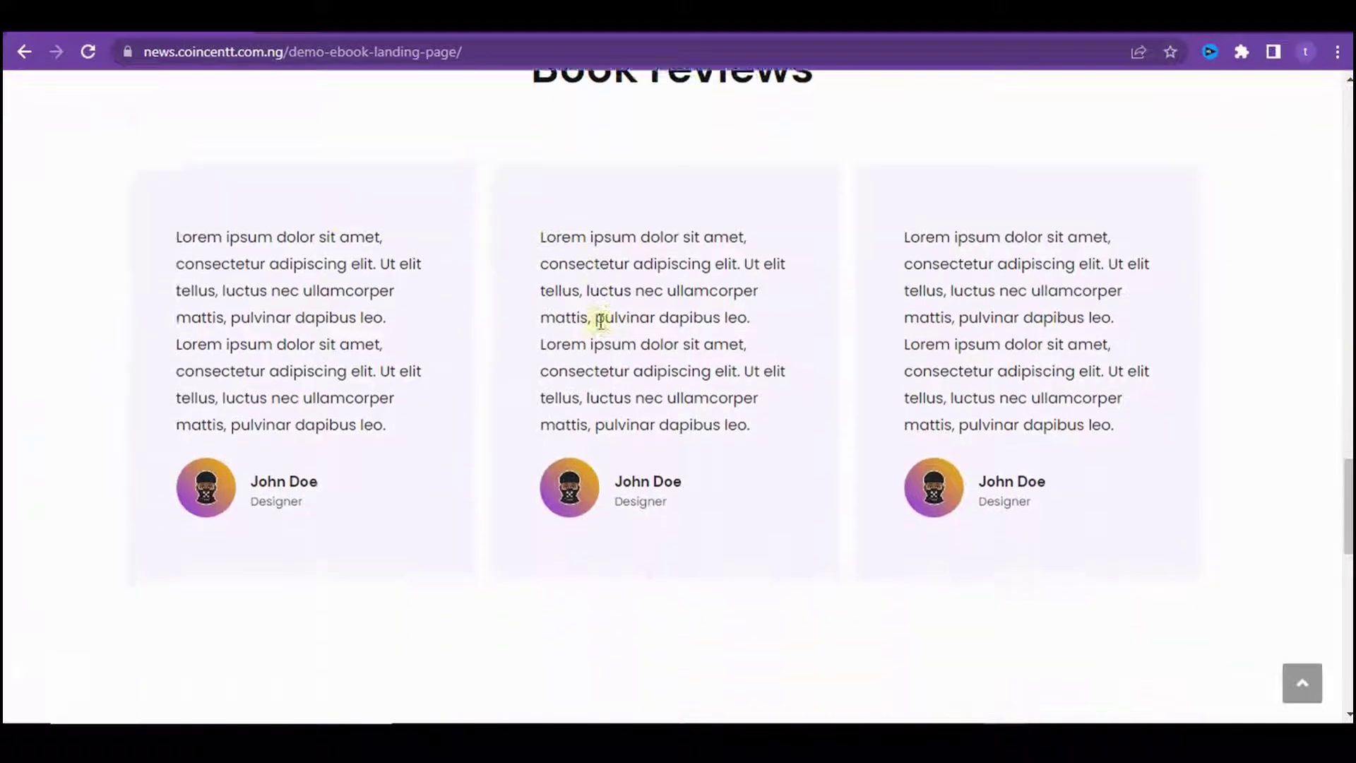
pyautogui.scroll(1, 597, 315)
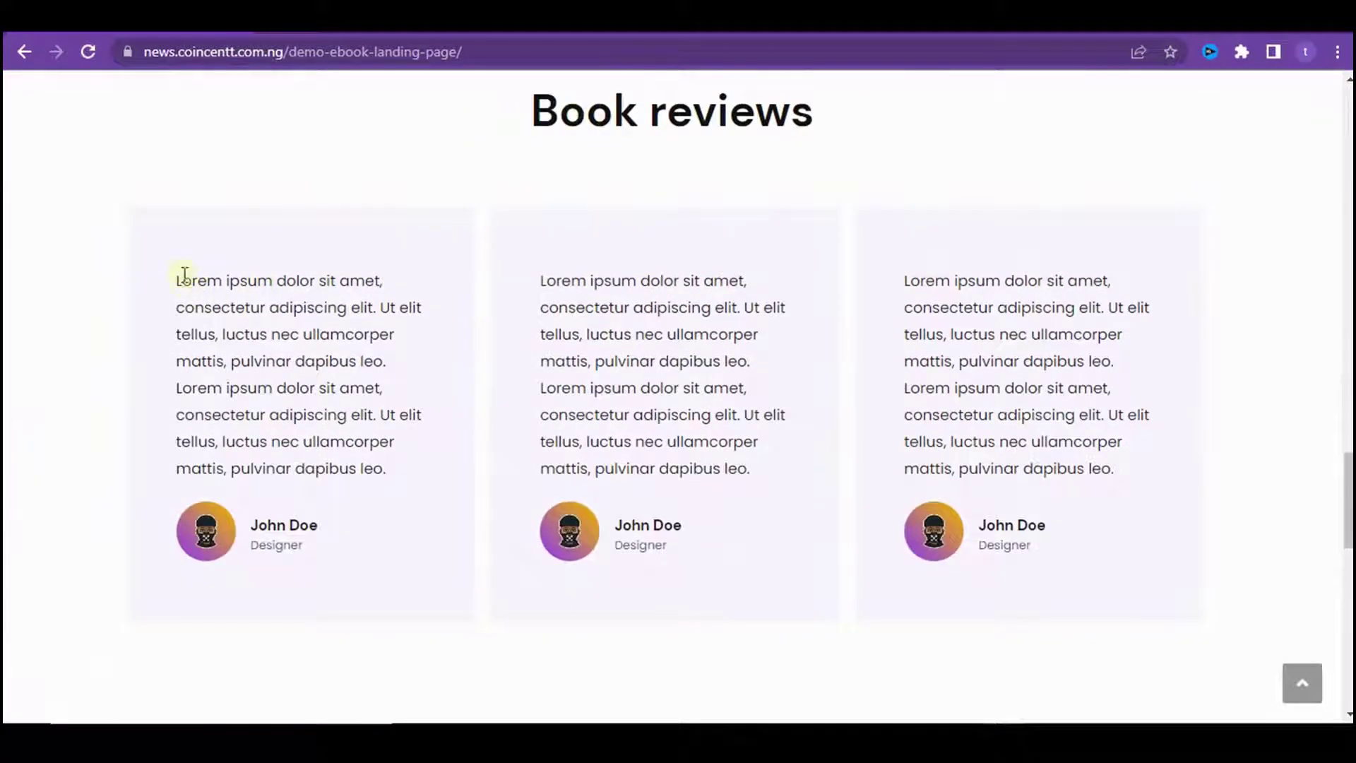
pyautogui.moveTo(181, 273); pyautogui.dragTo(354, 551)
pyautogui.click(354, 551)
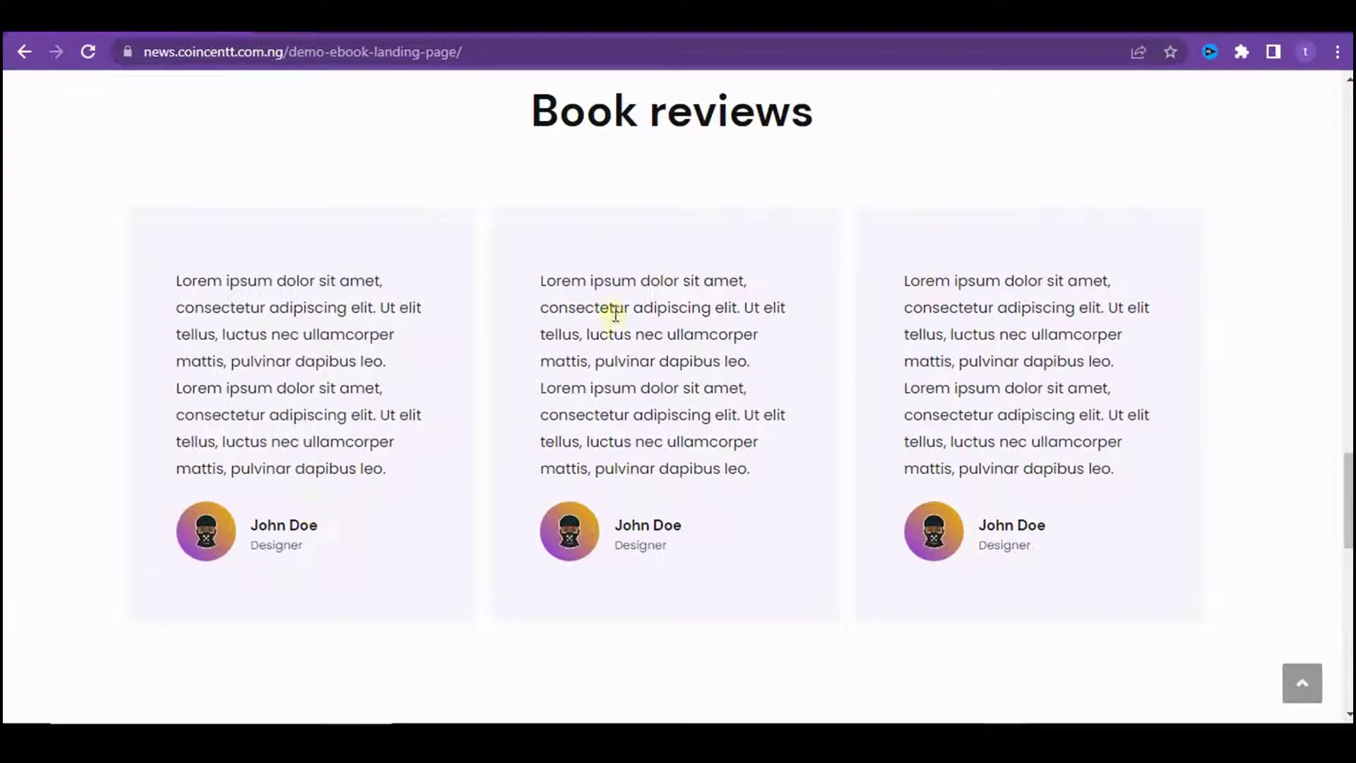
pyautogui.moveTo(612, 310); pyautogui.dragTo(762, 468)
pyautogui.moveTo(964, 310); pyautogui.dragTo(989, 411)
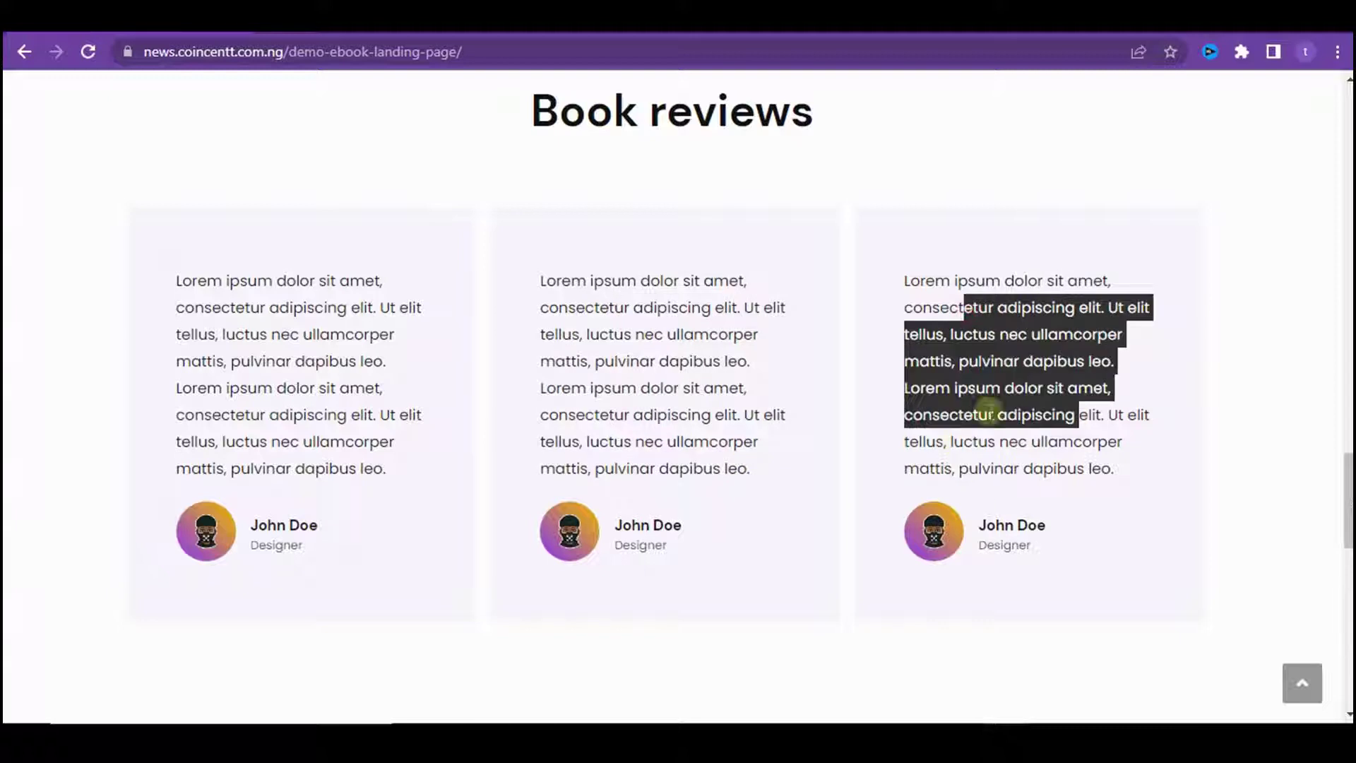
pyautogui.click(1075, 260)
pyautogui.scroll(3, 1074, 260)
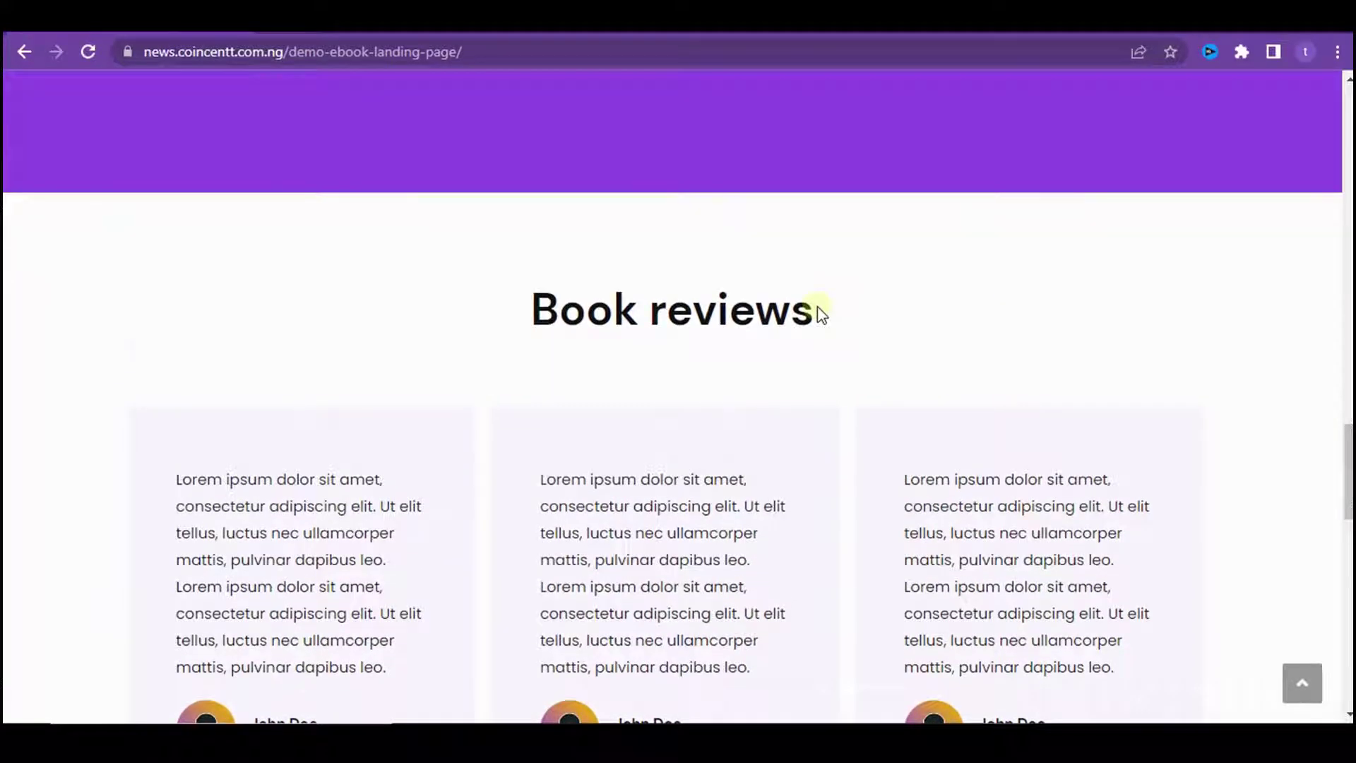
# - Examine the "Get your copy!" call-to-action section, including its discount line and coupon code
pyautogui.scroll(-11, 819, 313)
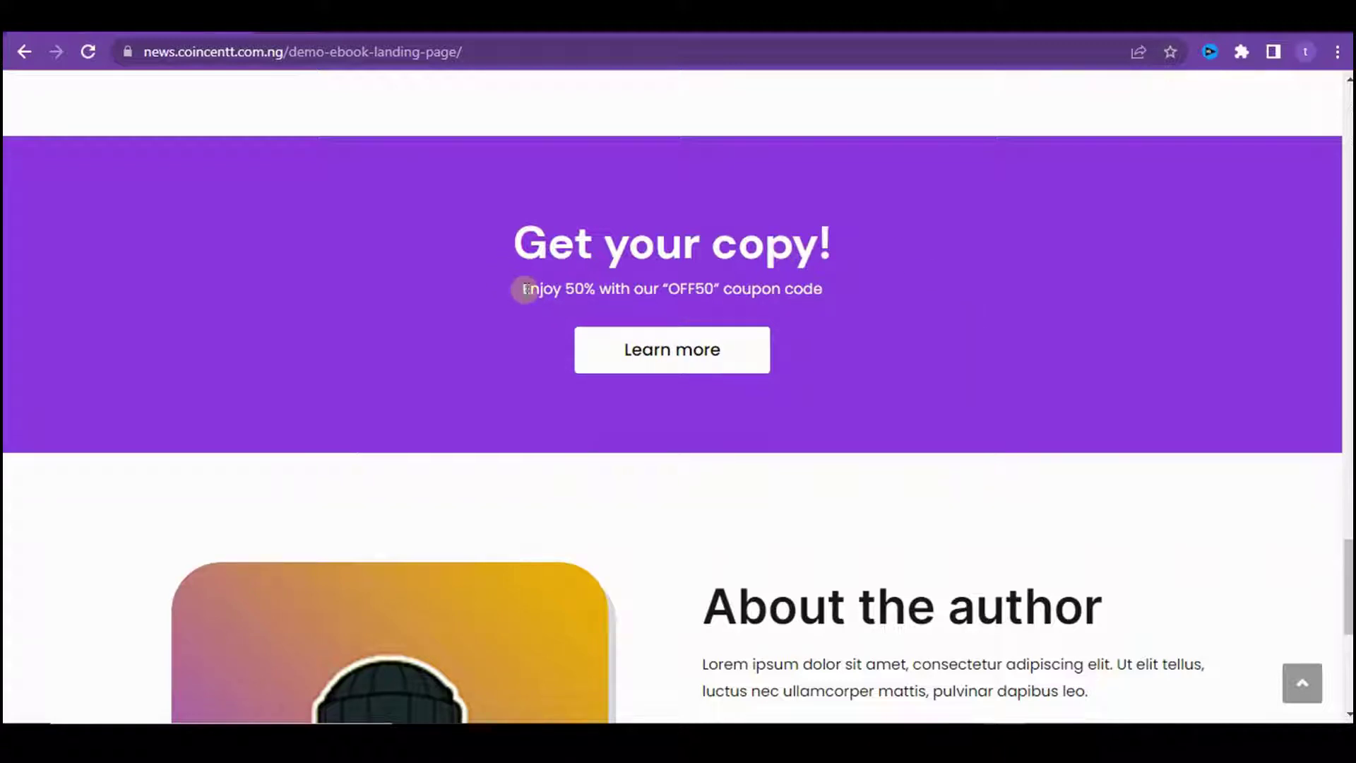
pyautogui.moveTo(525, 290); pyautogui.dragTo(804, 292)
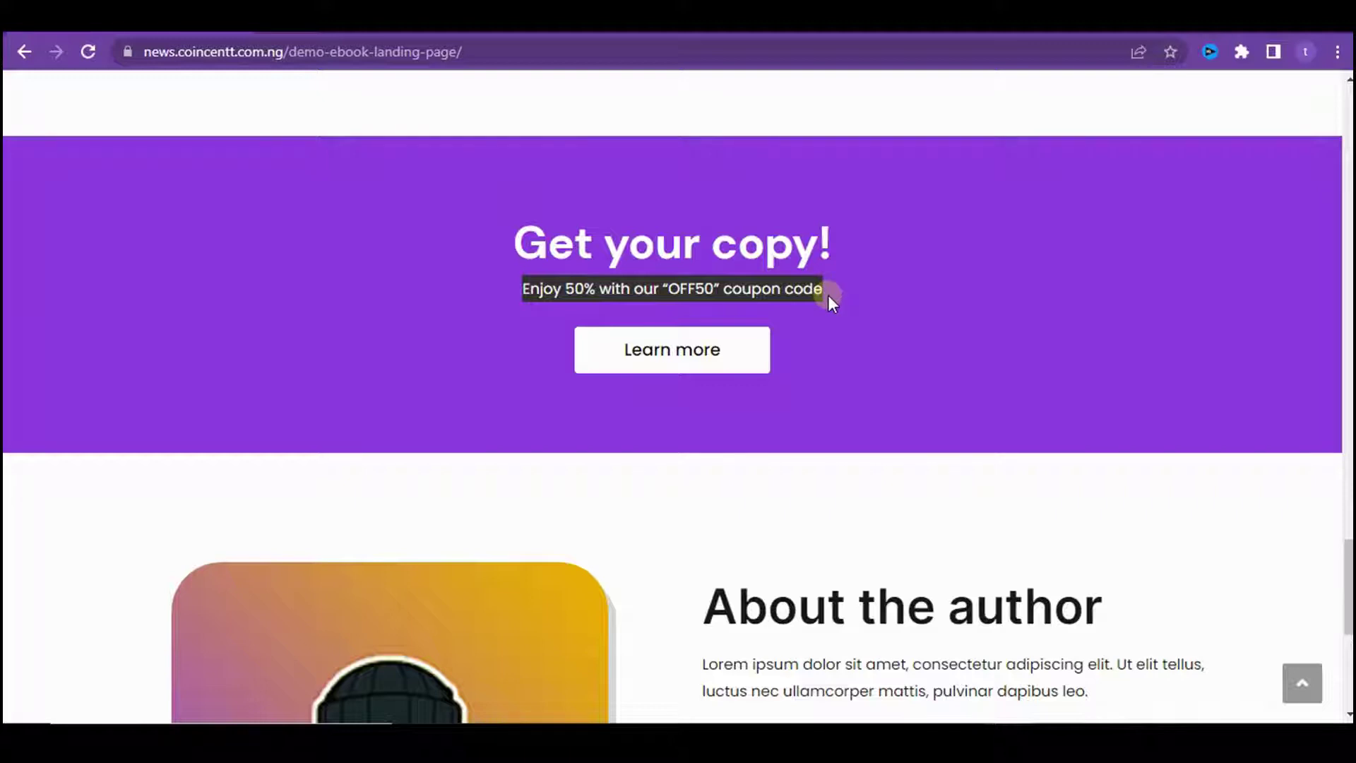
pyautogui.click(828, 294)
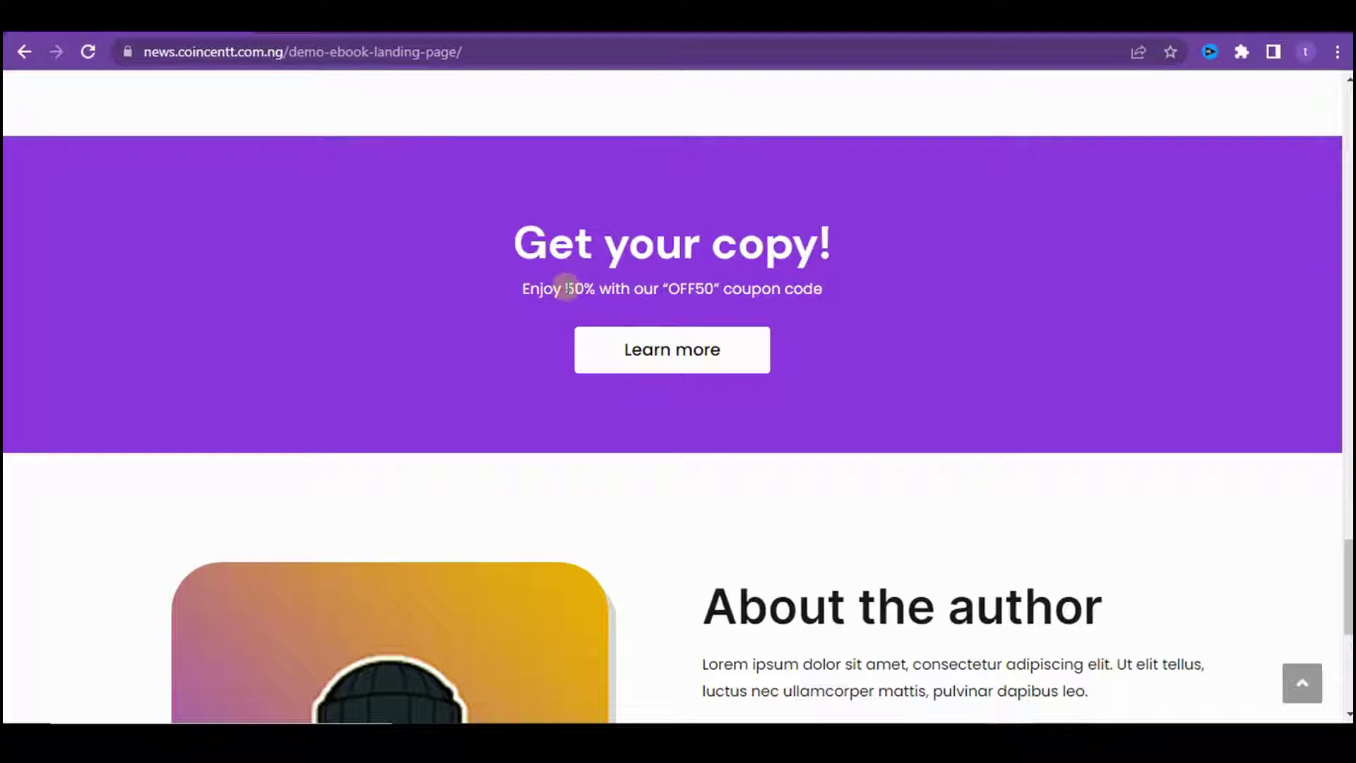
pyautogui.moveTo(566, 288); pyautogui.dragTo(599, 290)
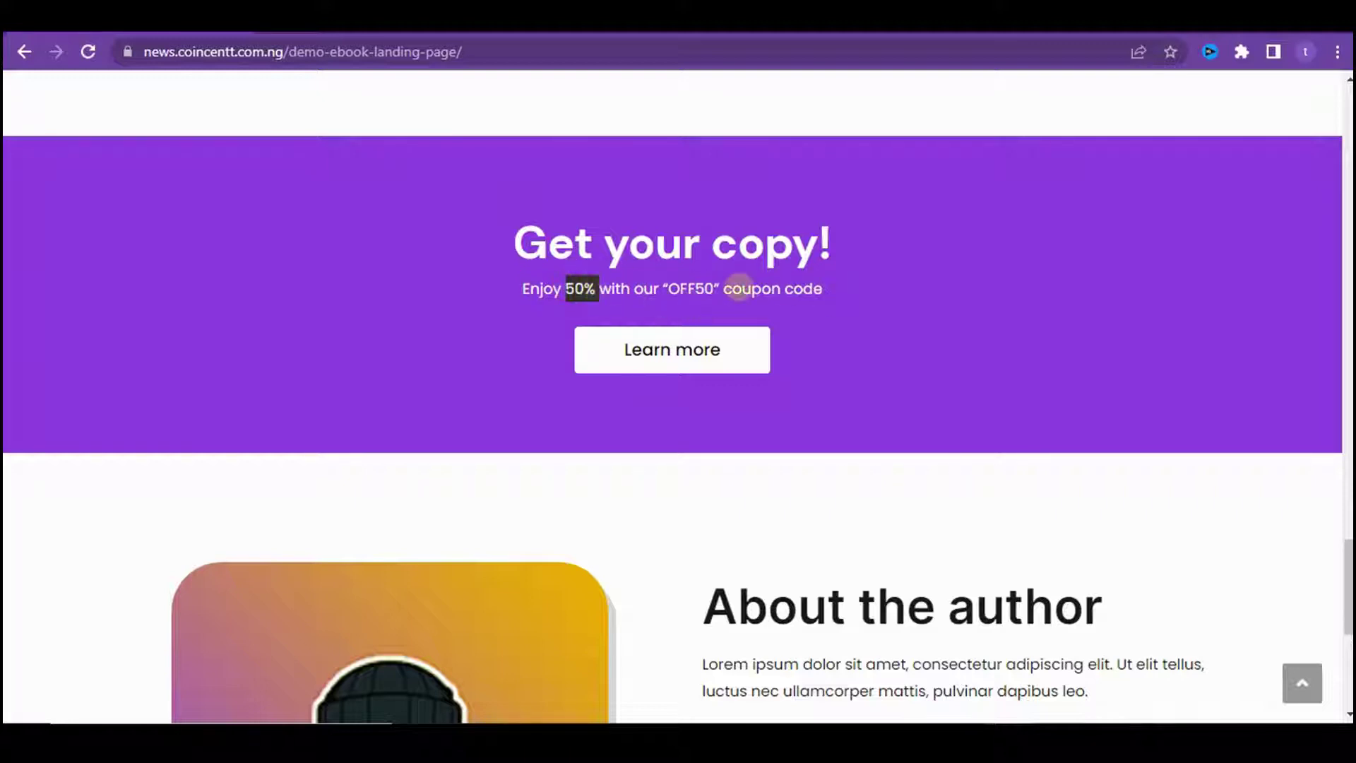
pyautogui.click(897, 284)
pyautogui.moveTo(714, 288); pyautogui.dragTo(668, 288)
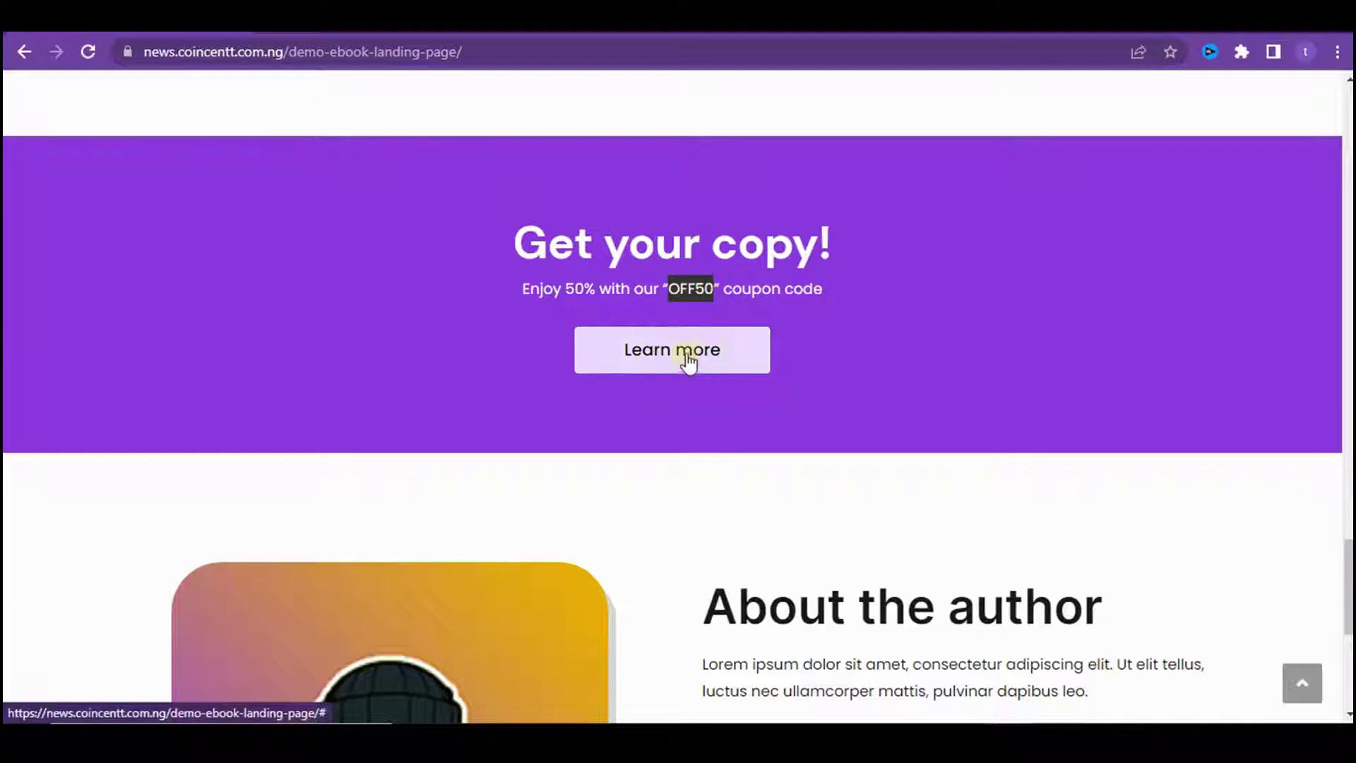
pyautogui.click(935, 324)
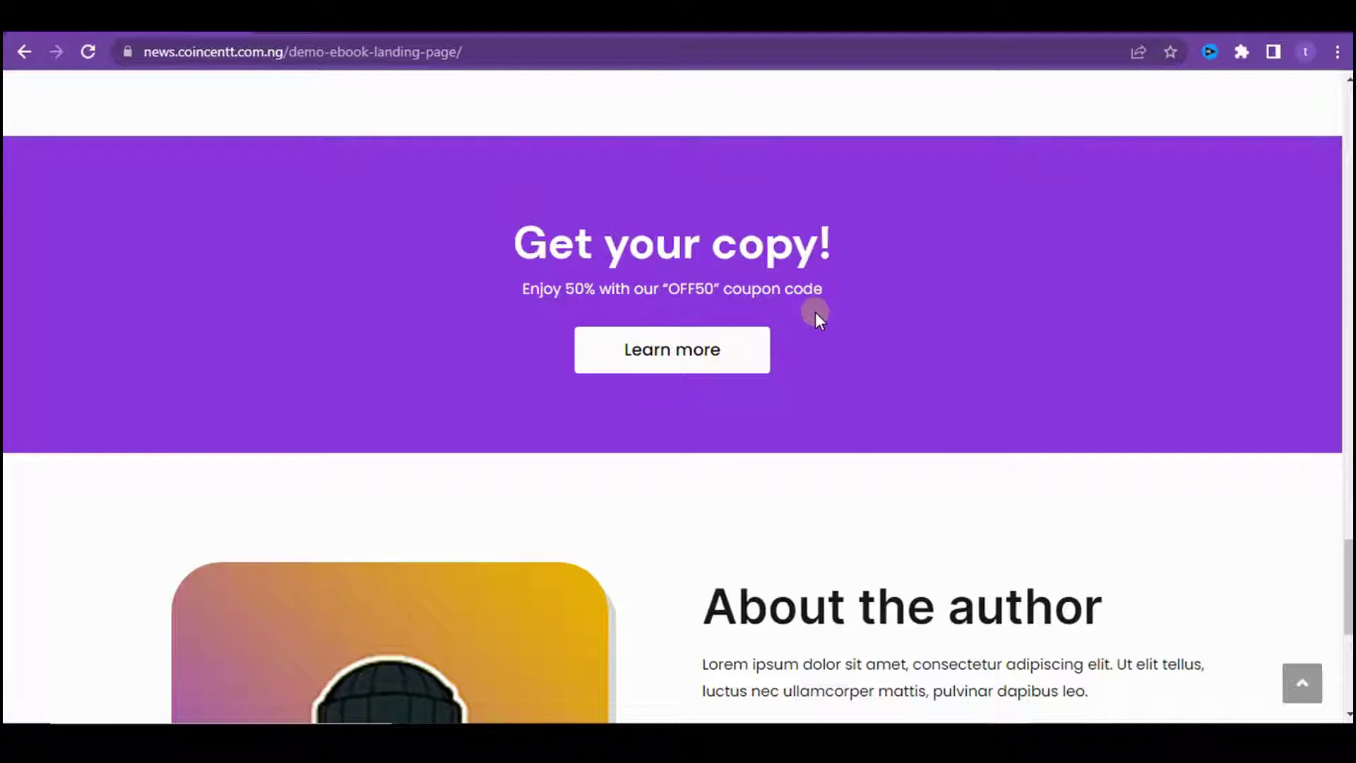
# - Examine the About the author section's heading, text, picture and social links, and return to the page's hero
pyautogui.scroll(-5, 815, 311)
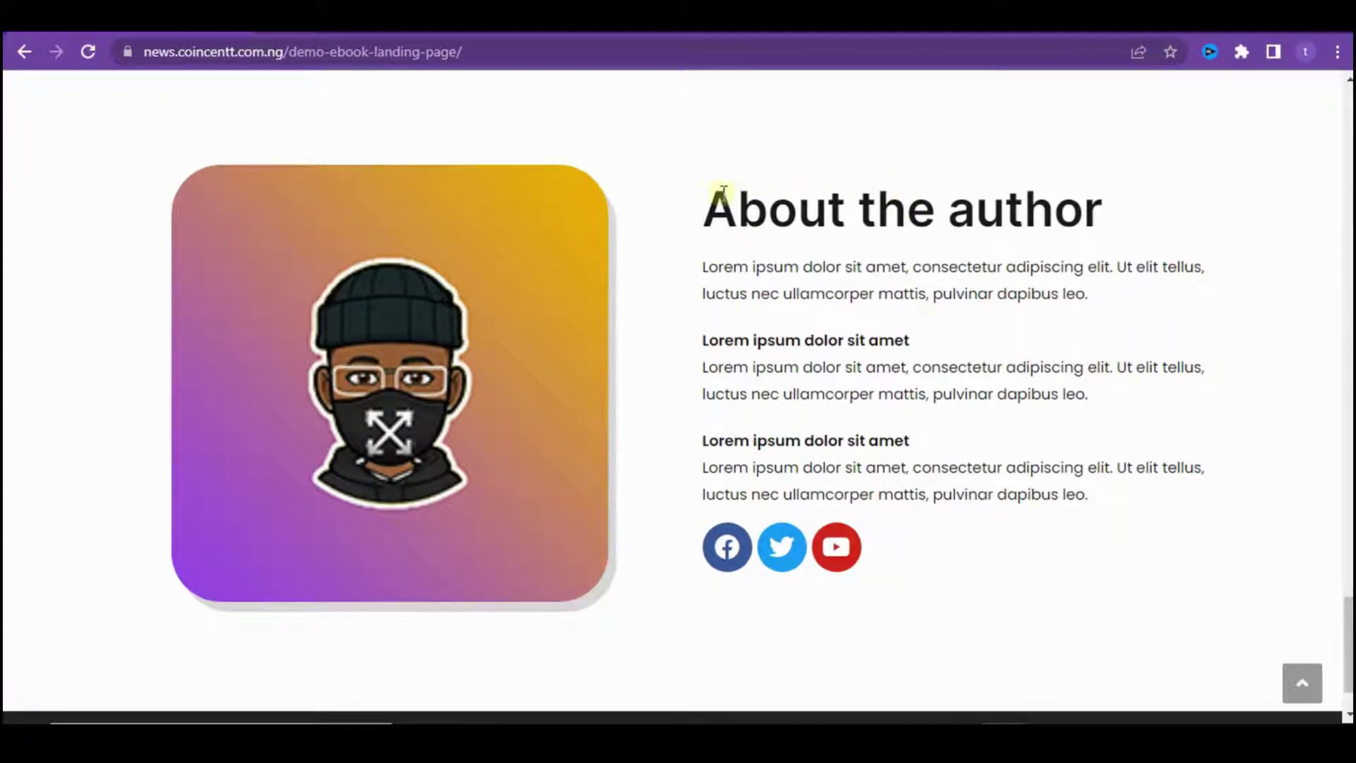
pyautogui.moveTo(735, 197); pyautogui.dragTo(1043, 198)
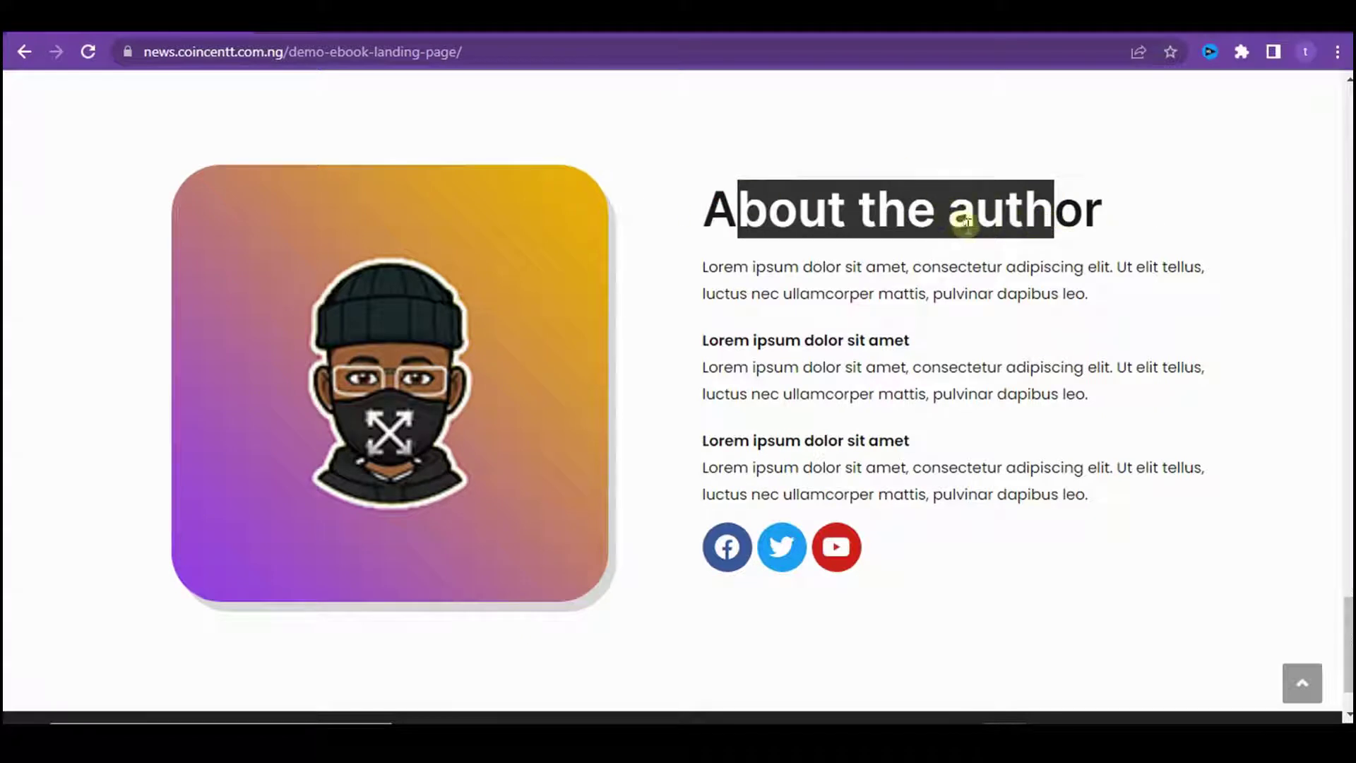
pyautogui.click(1203, 230)
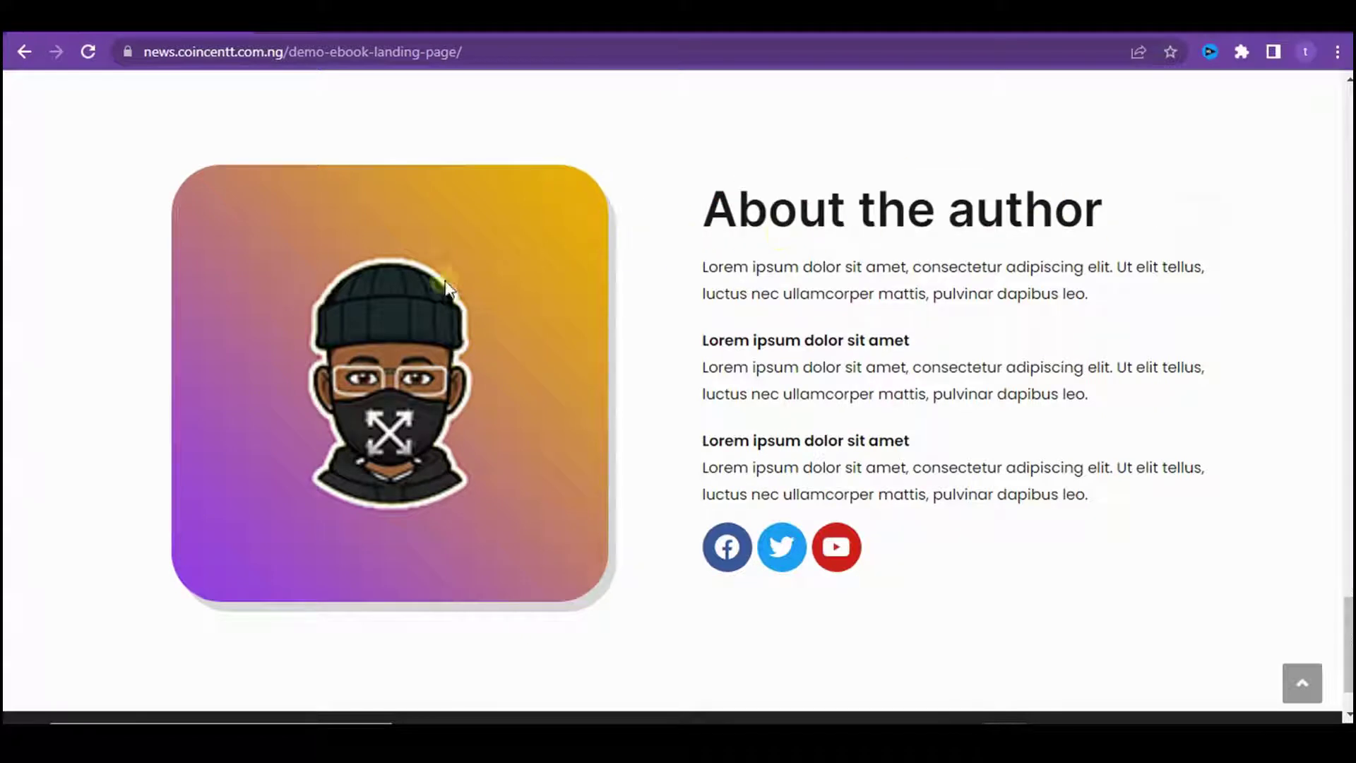
pyautogui.moveTo(738, 205); pyautogui.dragTo(1307, 206)
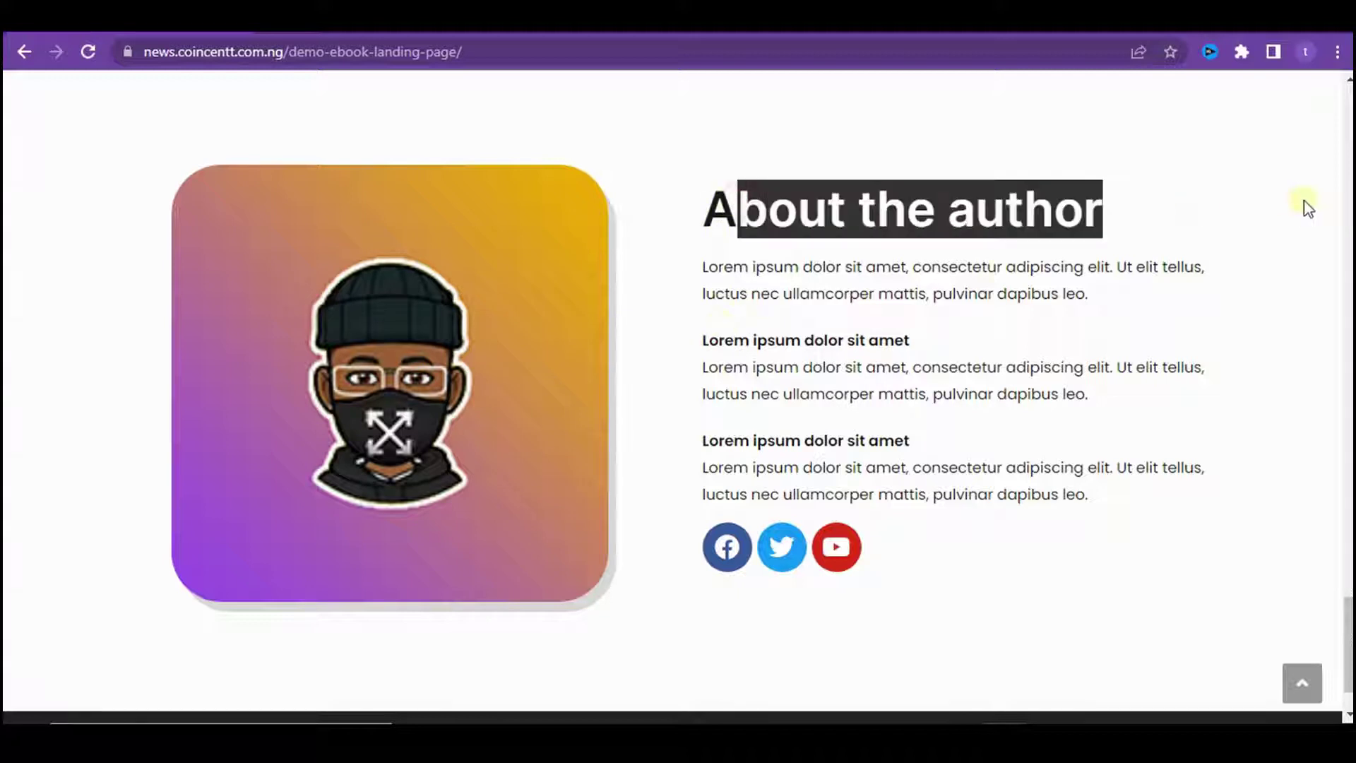
pyautogui.click(950, 272)
pyautogui.moveTo(705, 267); pyautogui.dragTo(1126, 503)
pyautogui.click(1132, 510)
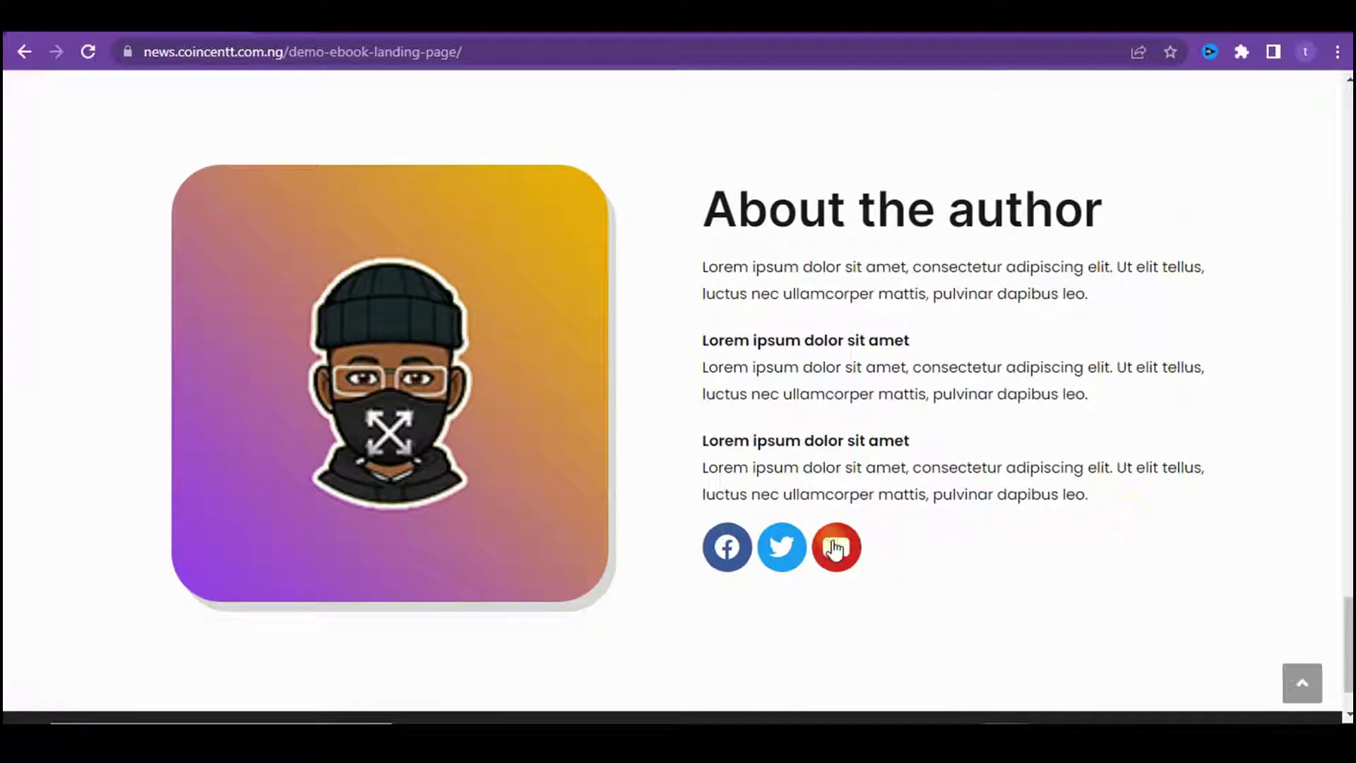
pyautogui.scroll(-2, 1081, 424)
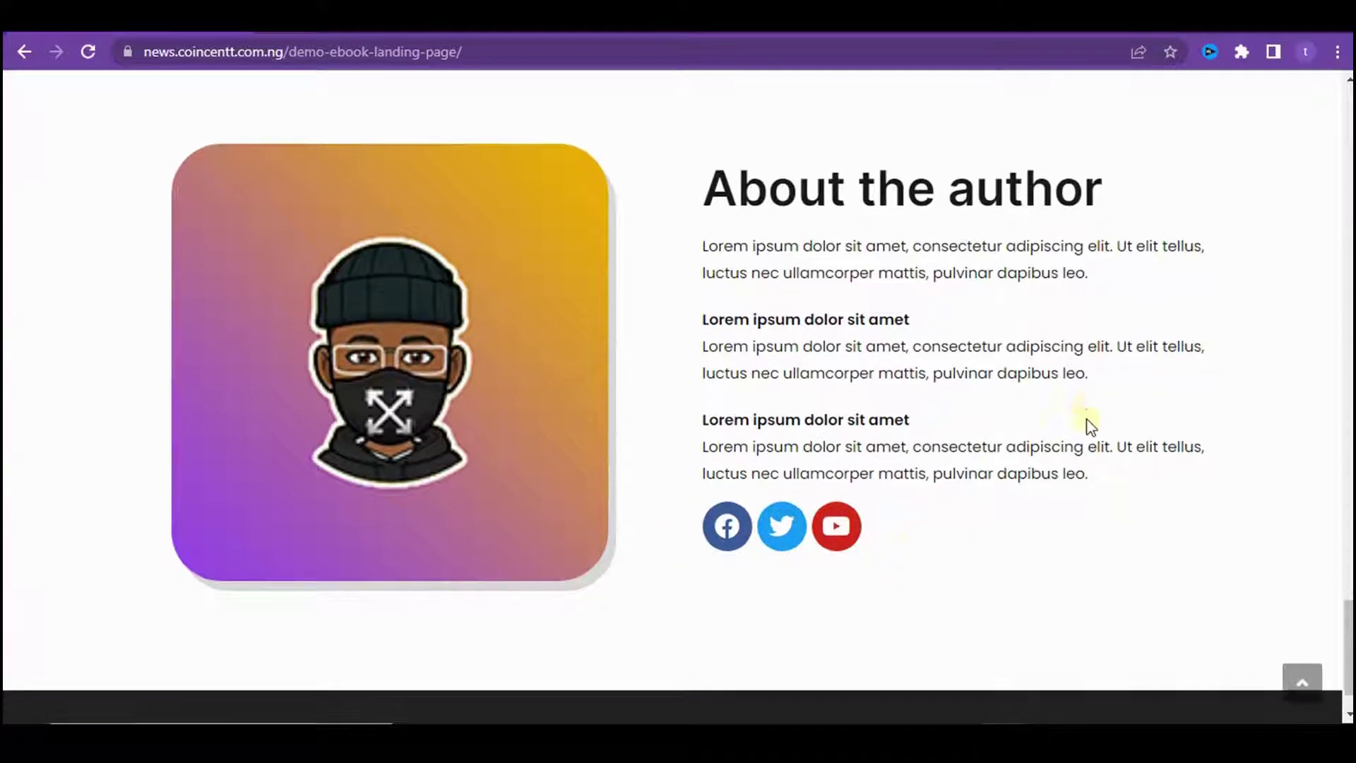
pyautogui.click(1289, 682)
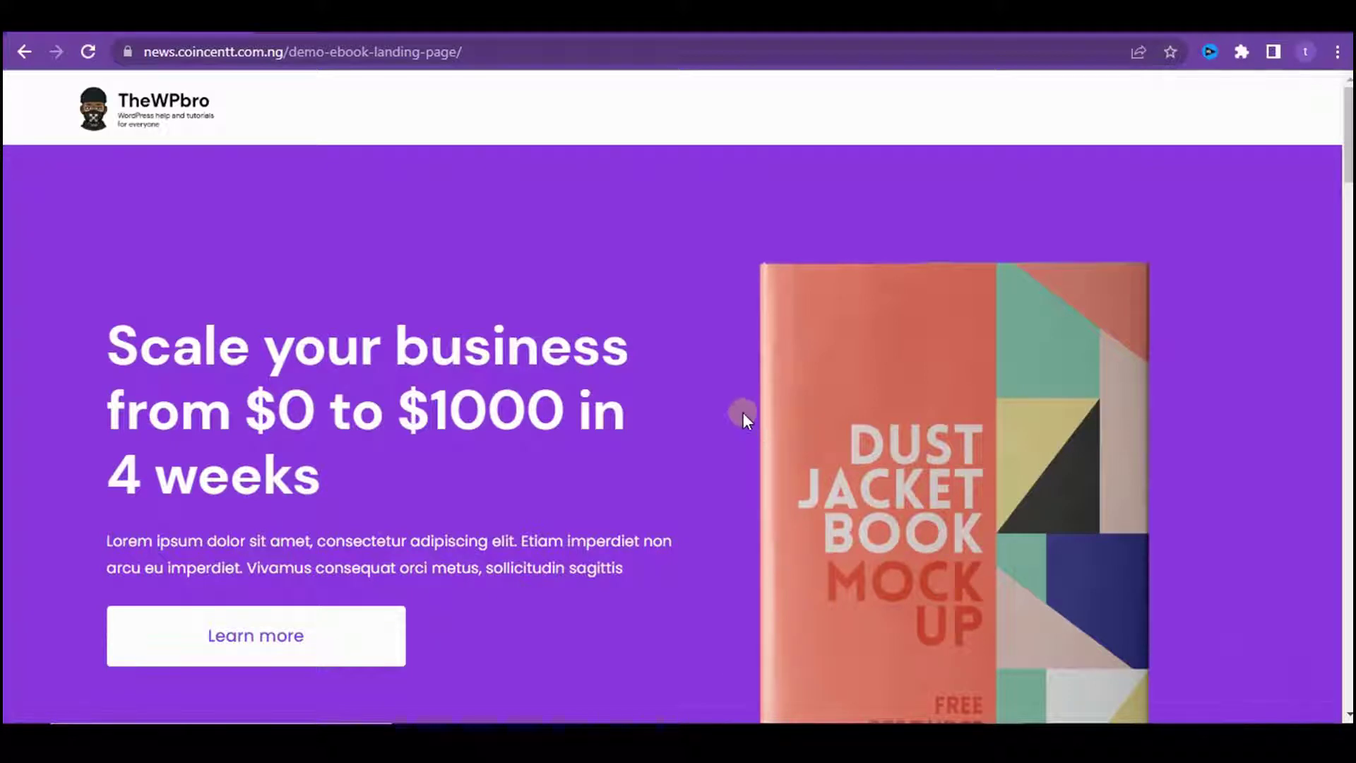
pyautogui.scroll(-15, 821, 353)
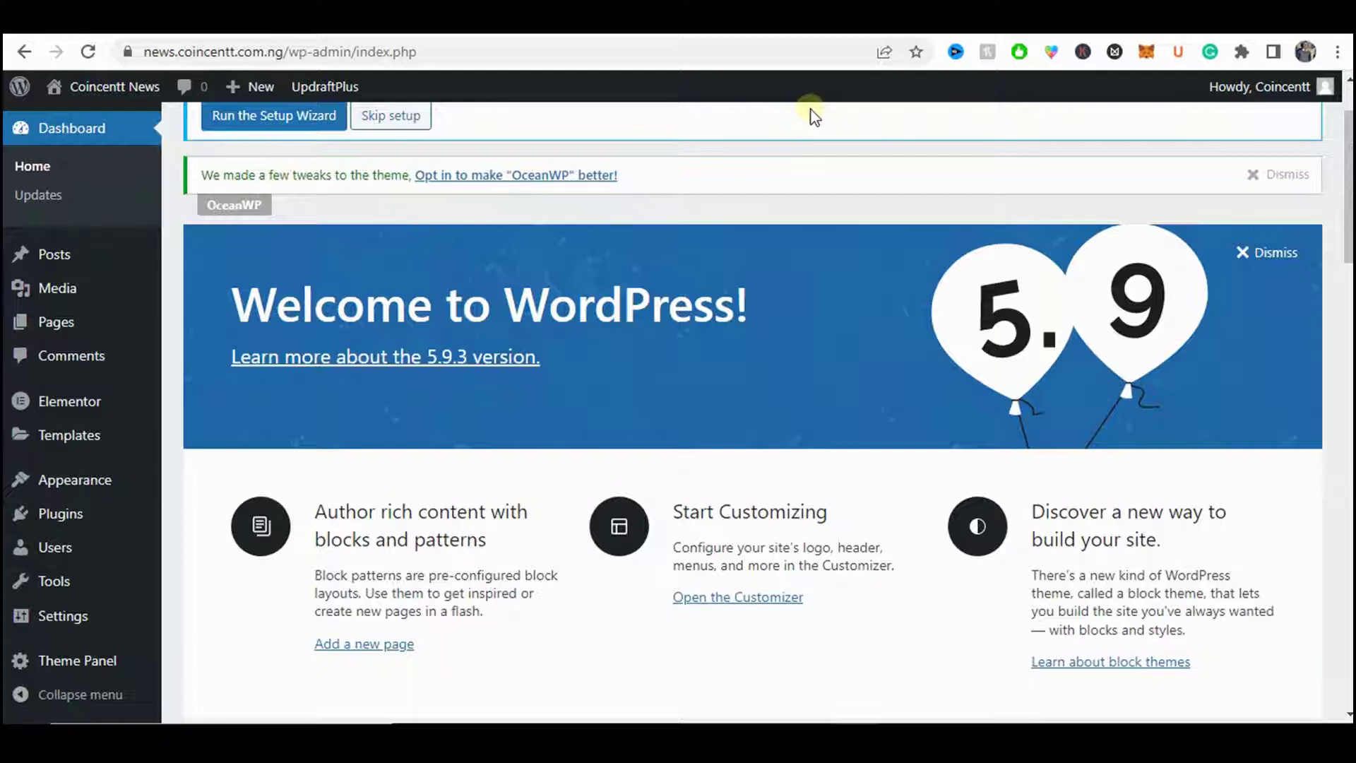
# - Search the WordPress plugin directory for "elementor" and check the Elementor Website Builder plugin's installation status
pyautogui.moveTo(141, 530)
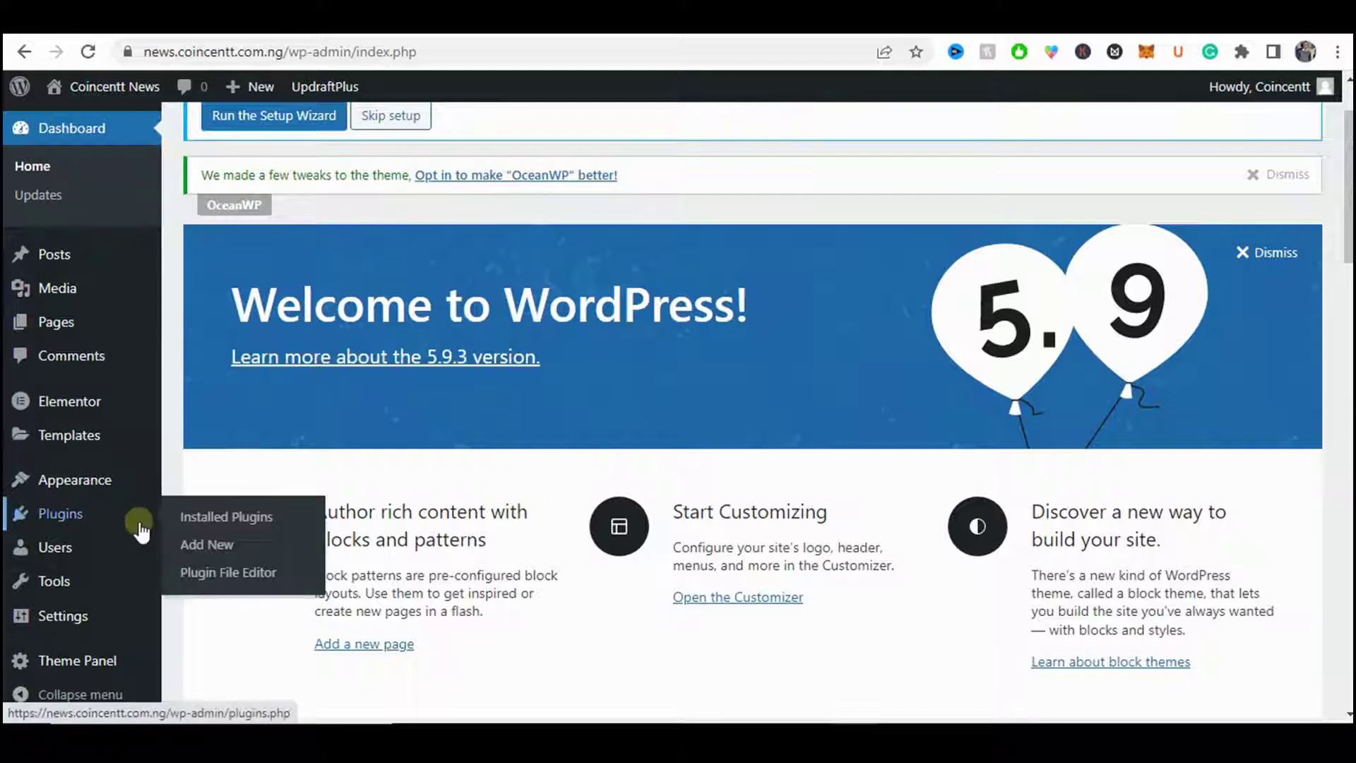
pyautogui.click(202, 547)
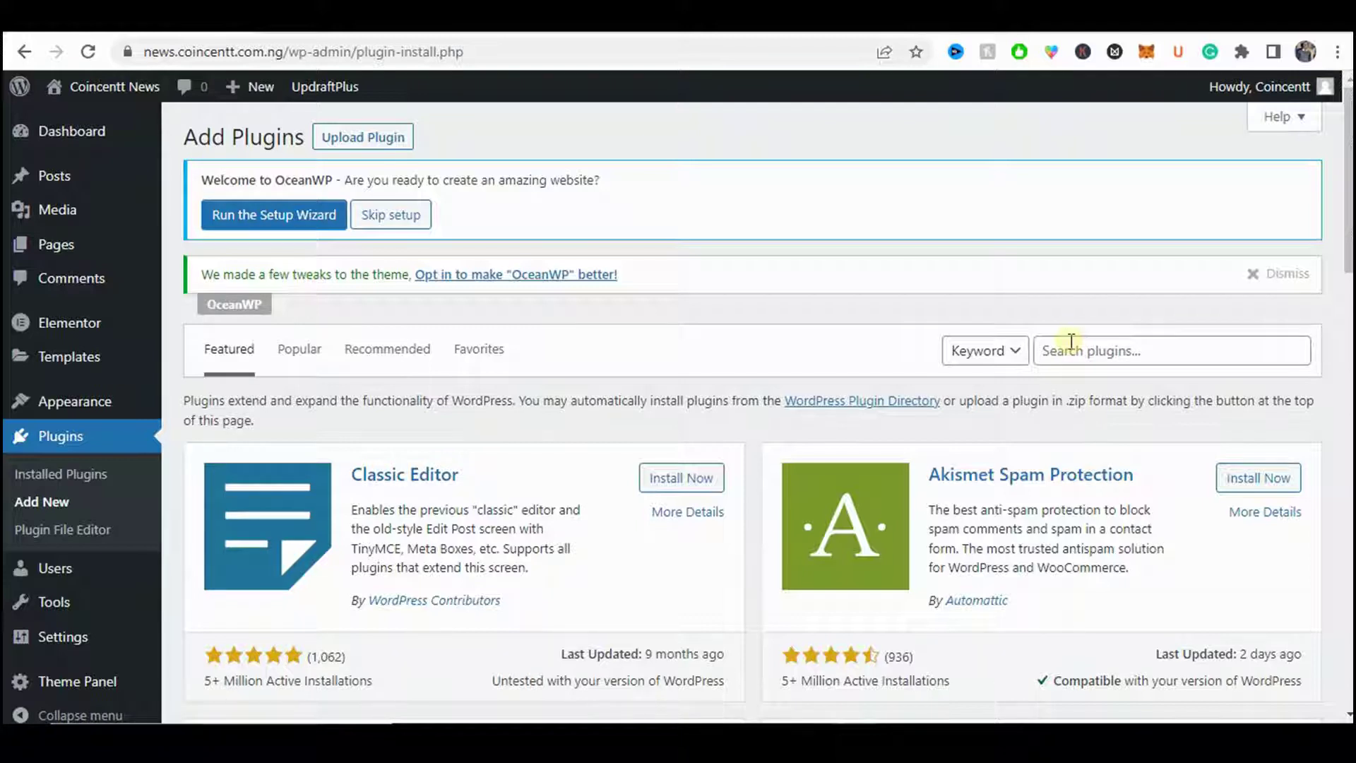
pyautogui.click(1070, 341)
pyautogui.write('ele')
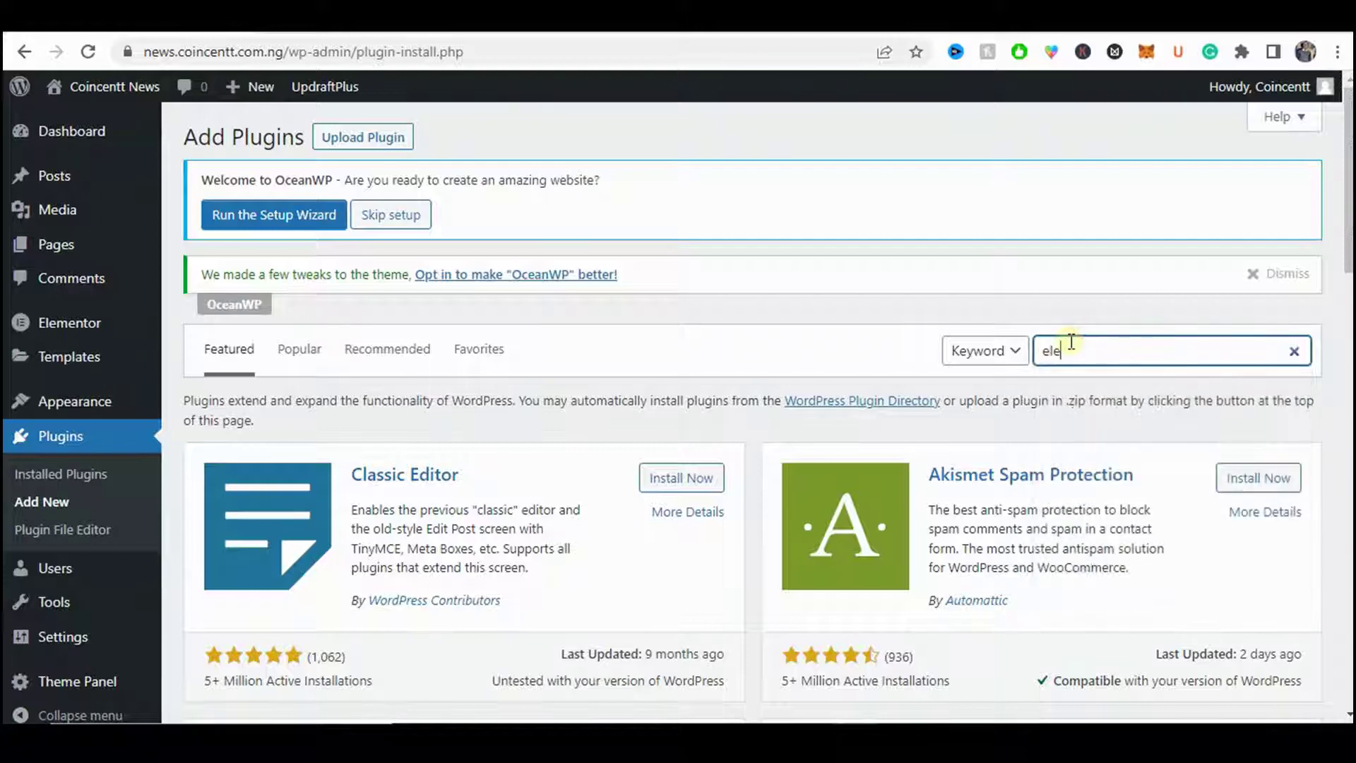
pyautogui.write('mn')
pyautogui.press('BackSpace')
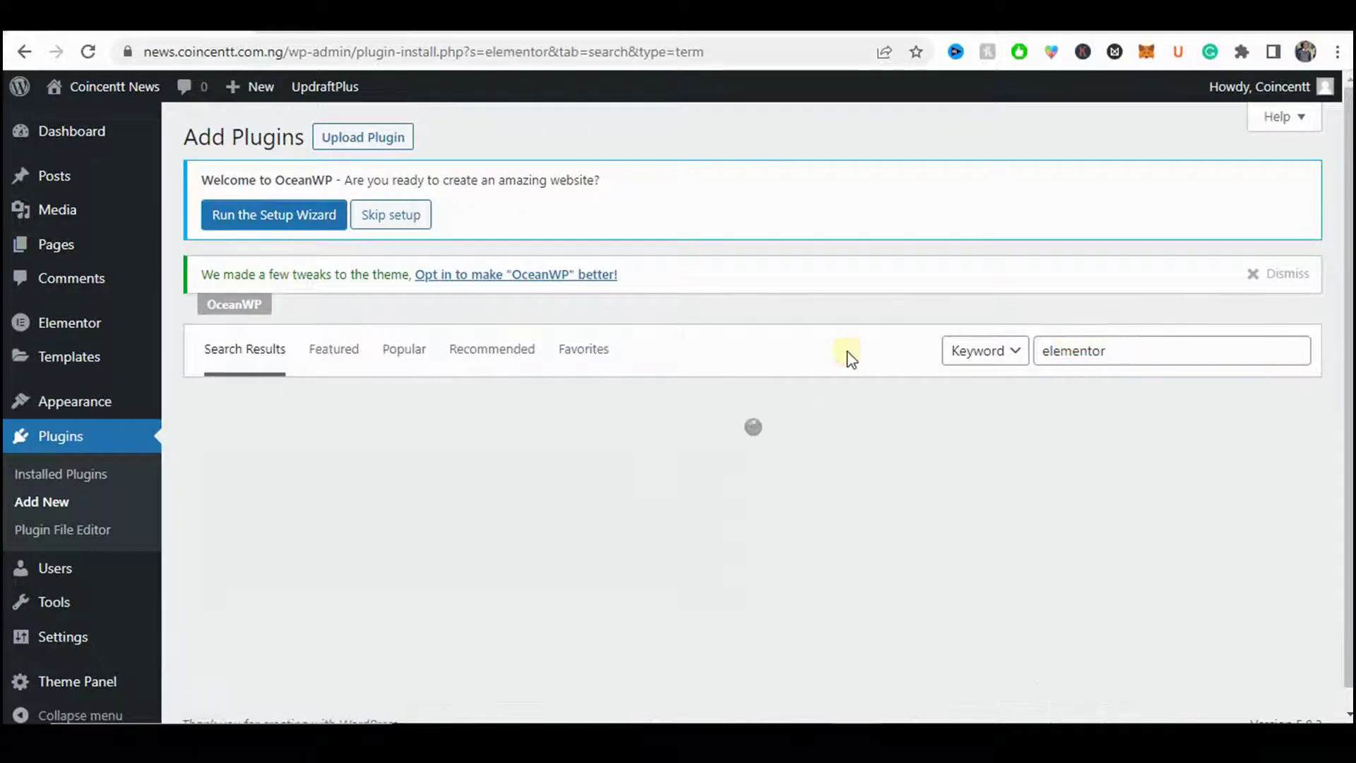
pyautogui.scroll(-3, 847, 353)
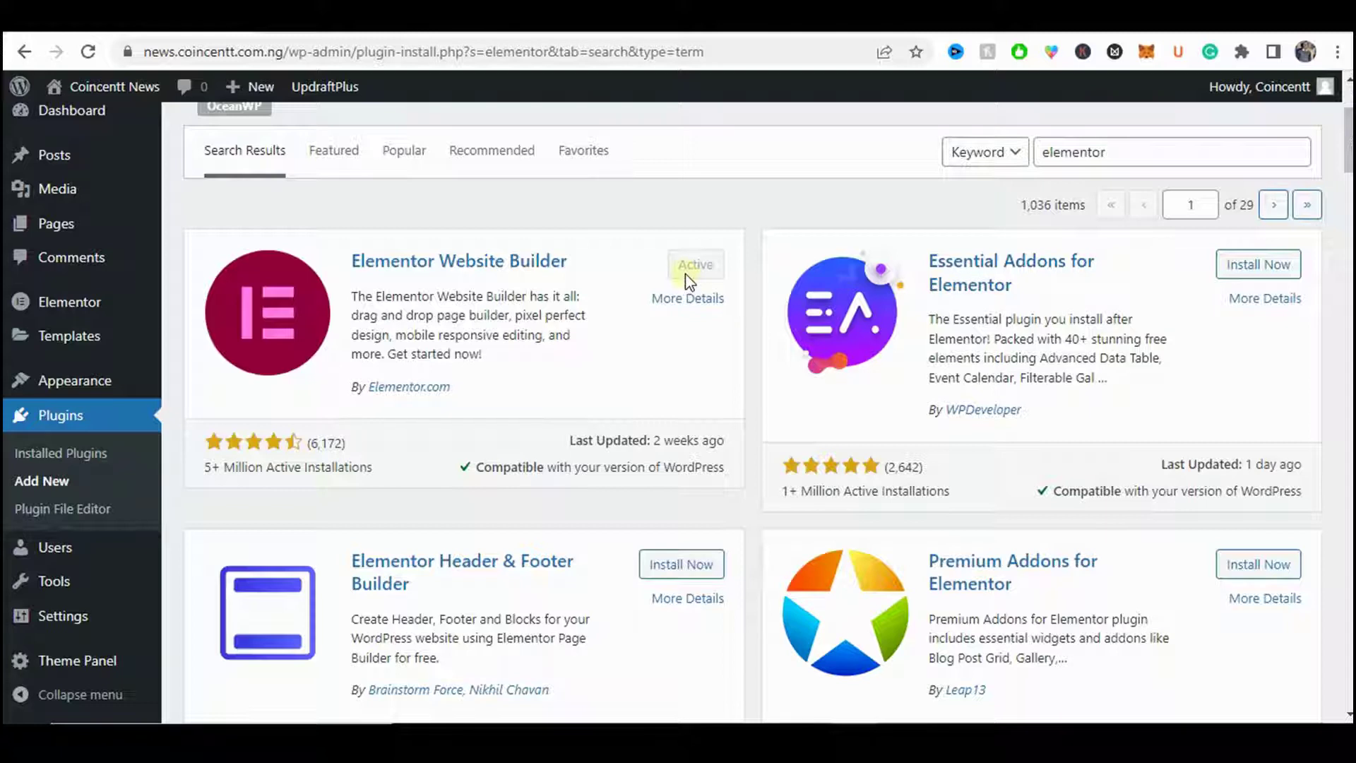
pyautogui.scroll(2, 689, 281)
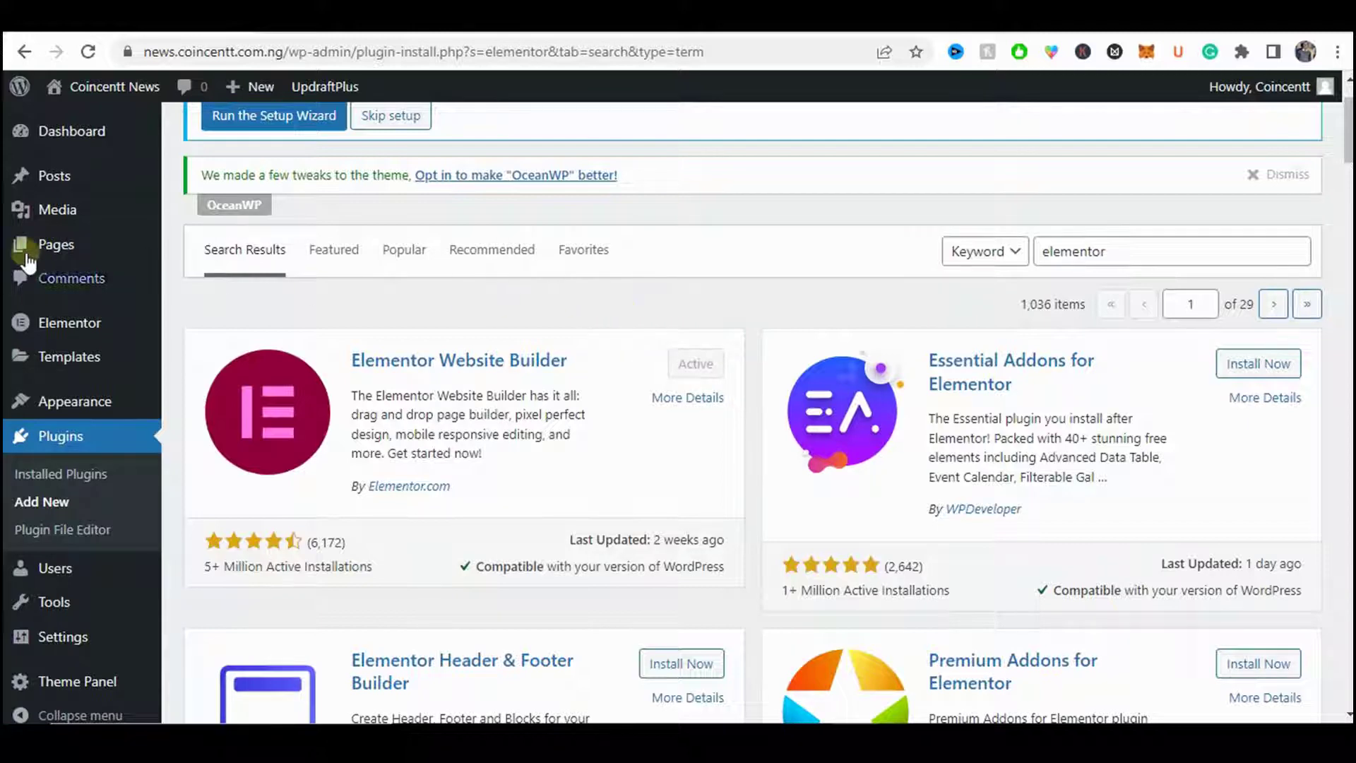
# - Create a new WordPress page titled "eBook landing page"
pyautogui.moveTo(27, 258)
pyautogui.click(211, 283)
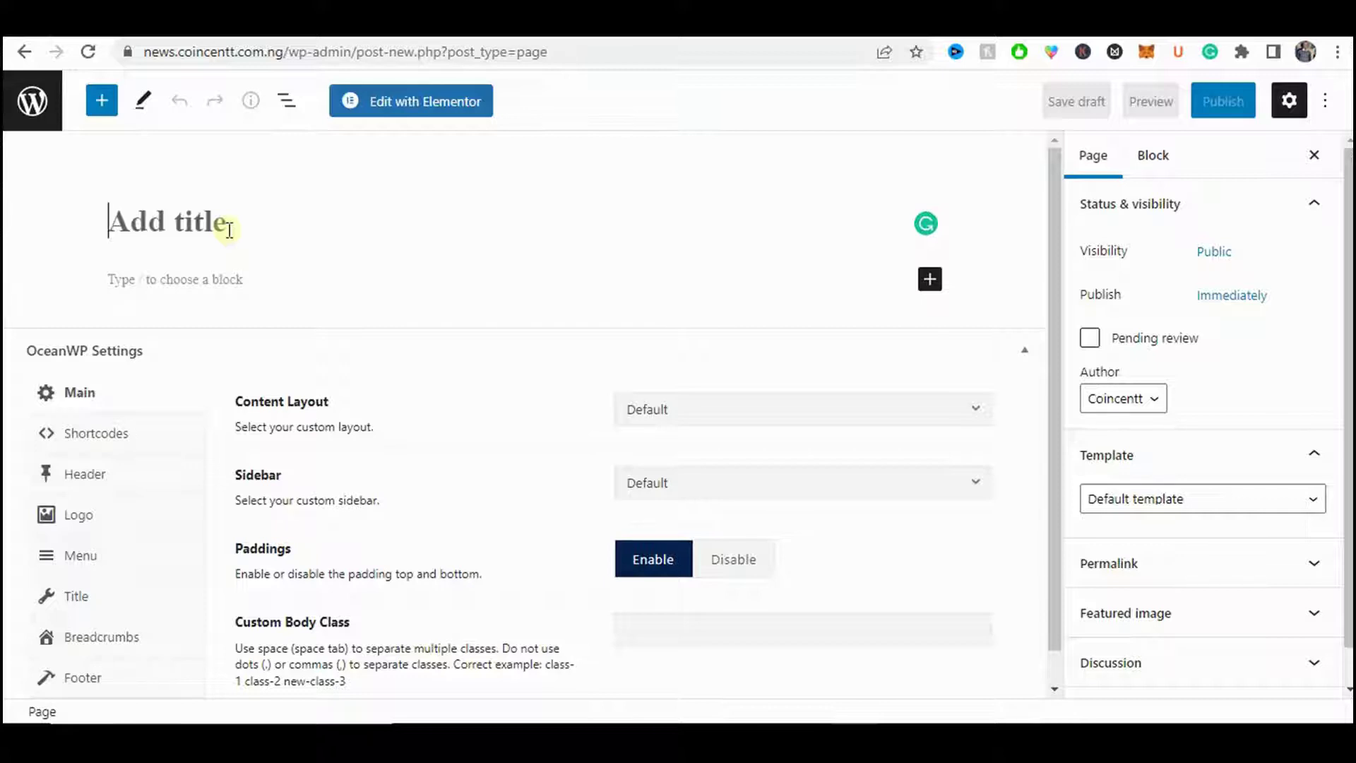
pyautogui.write('eBook ')
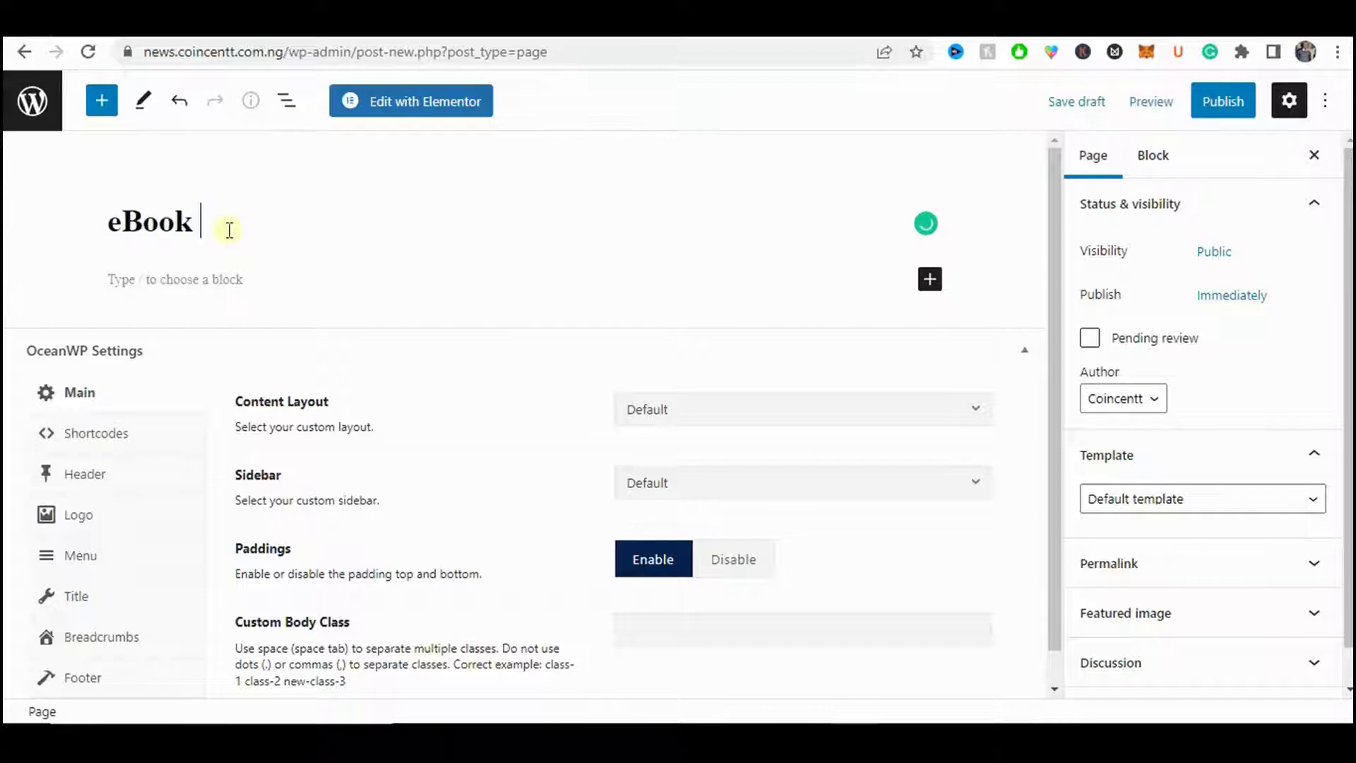
pyautogui.write('landing page')
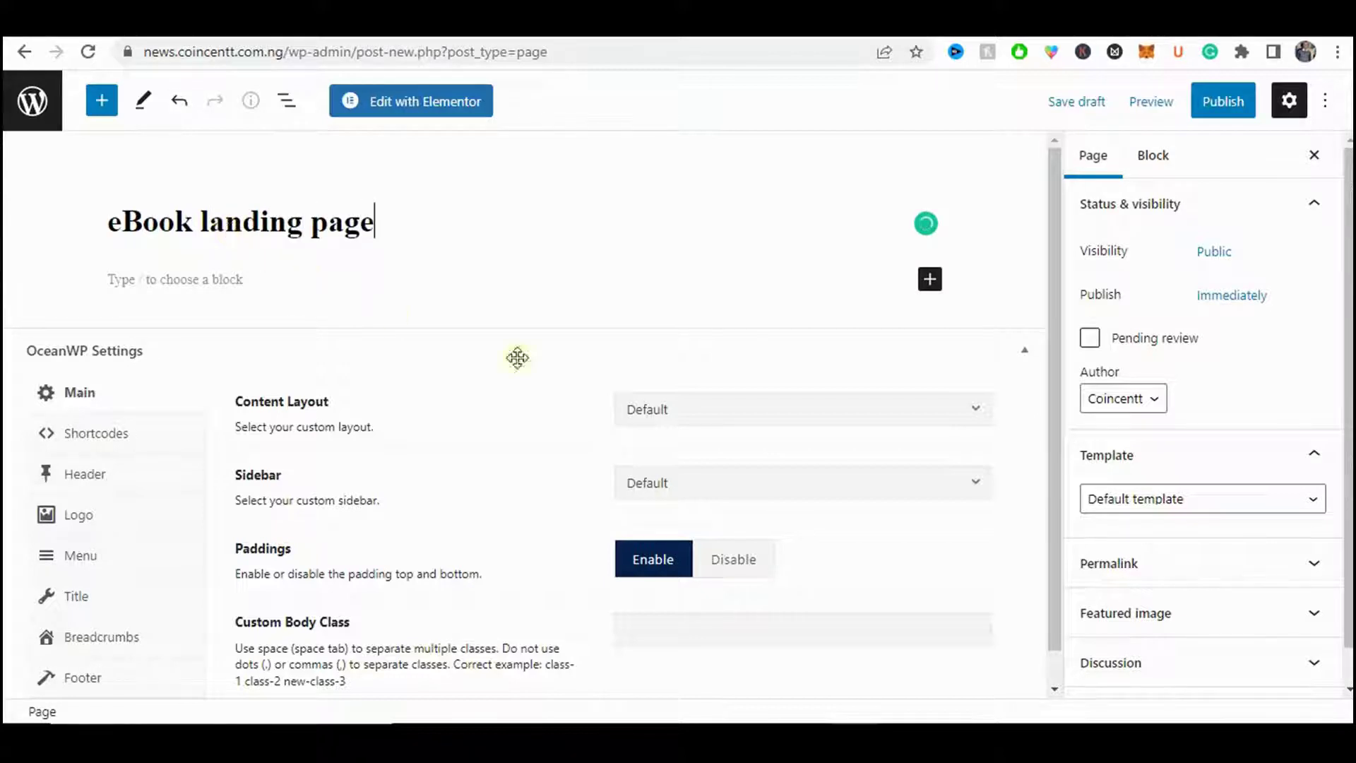
# - Assign the Elementor Full Width template to the page and publish it
pyautogui.scroll(-1, 1193, 472)
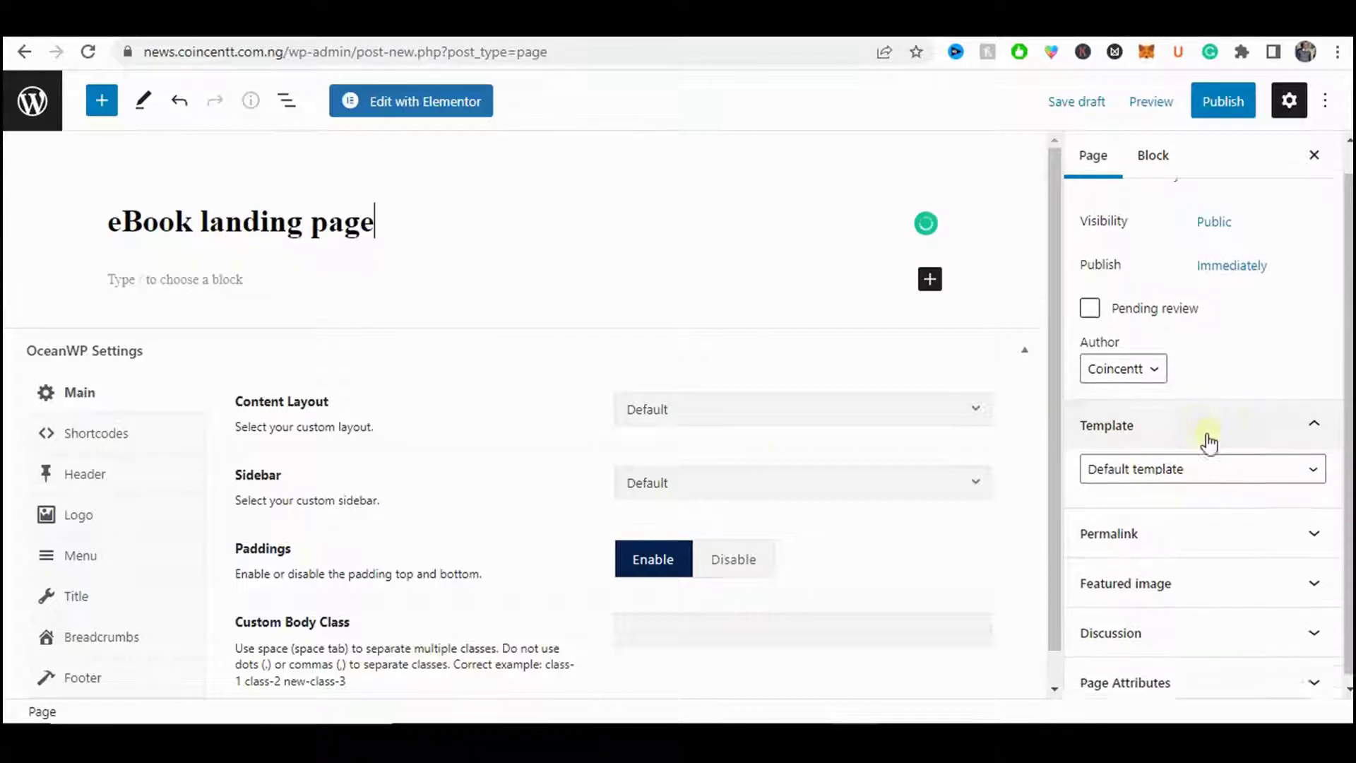
pyautogui.click(1205, 462)
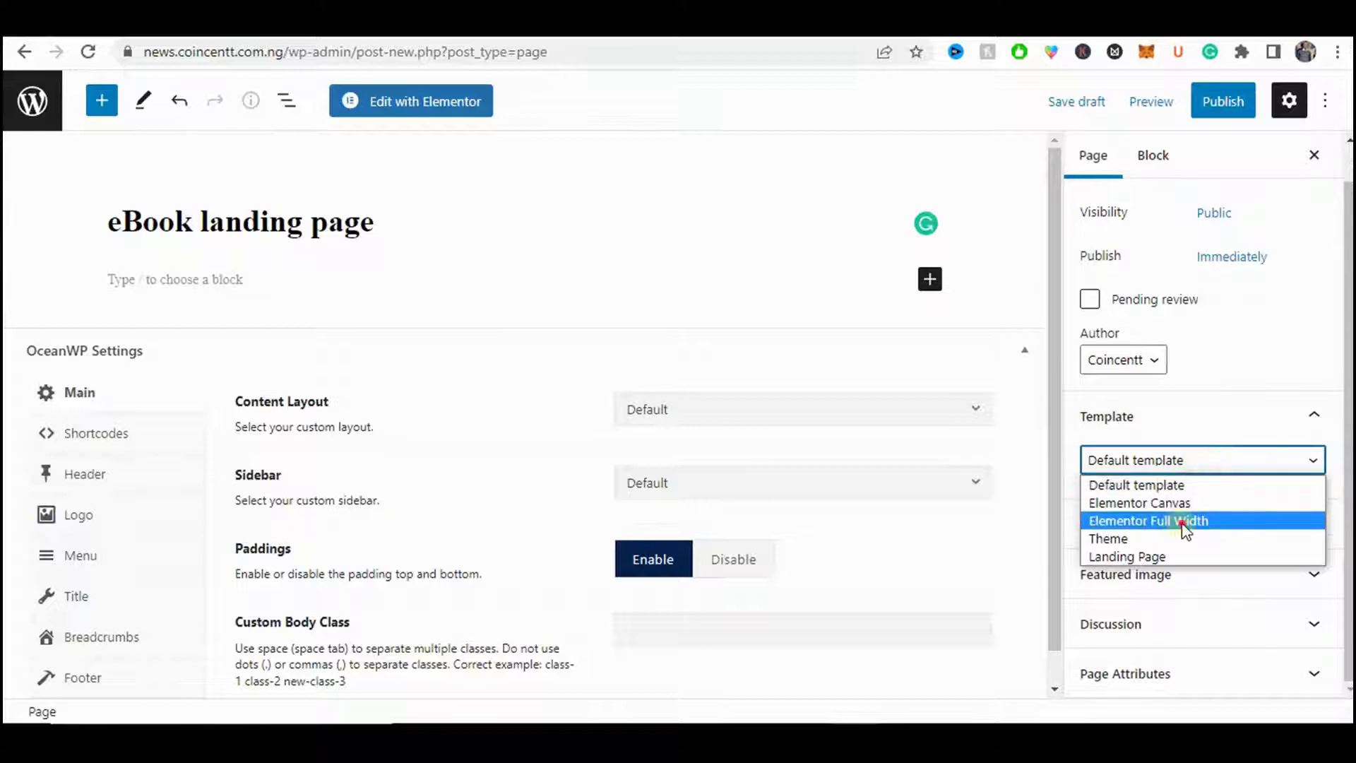
pyautogui.click(1186, 531)
pyautogui.click(1232, 104)
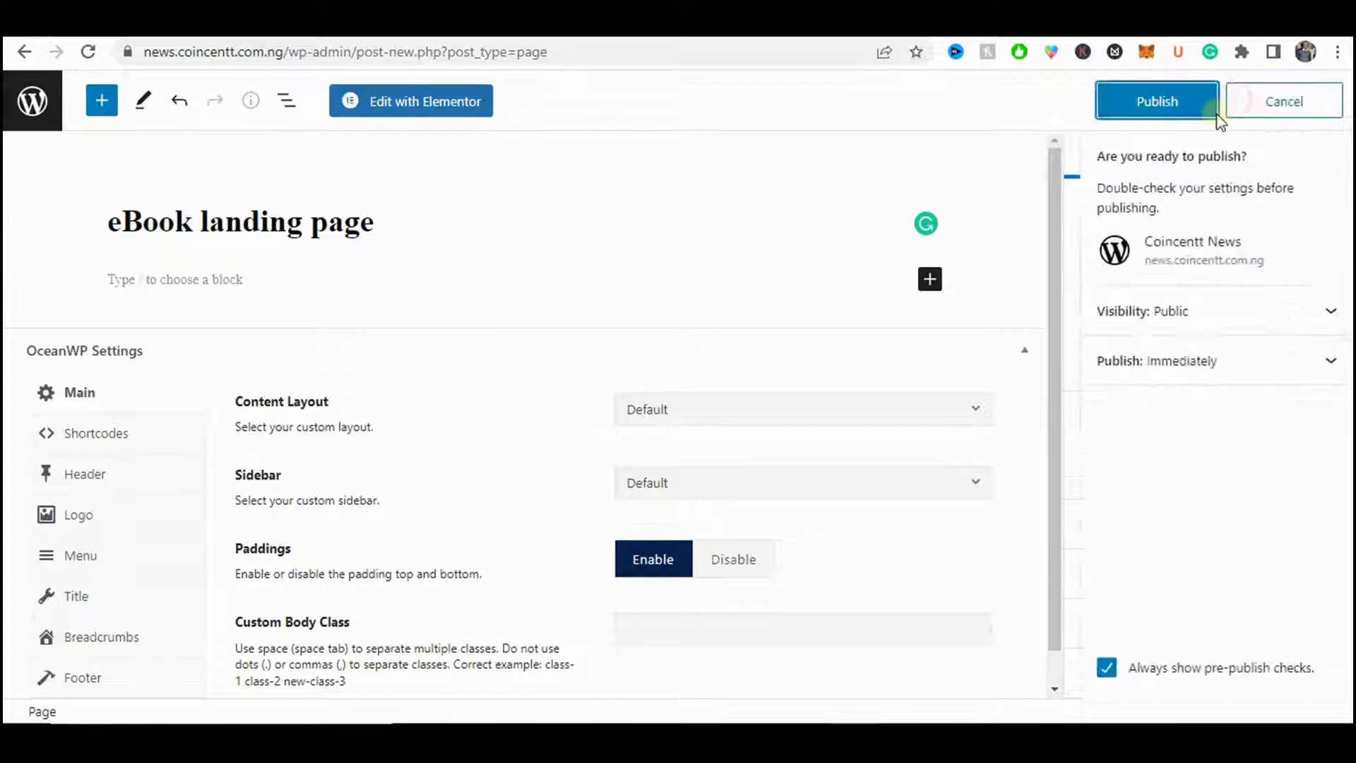
pyautogui.click(1155, 101)
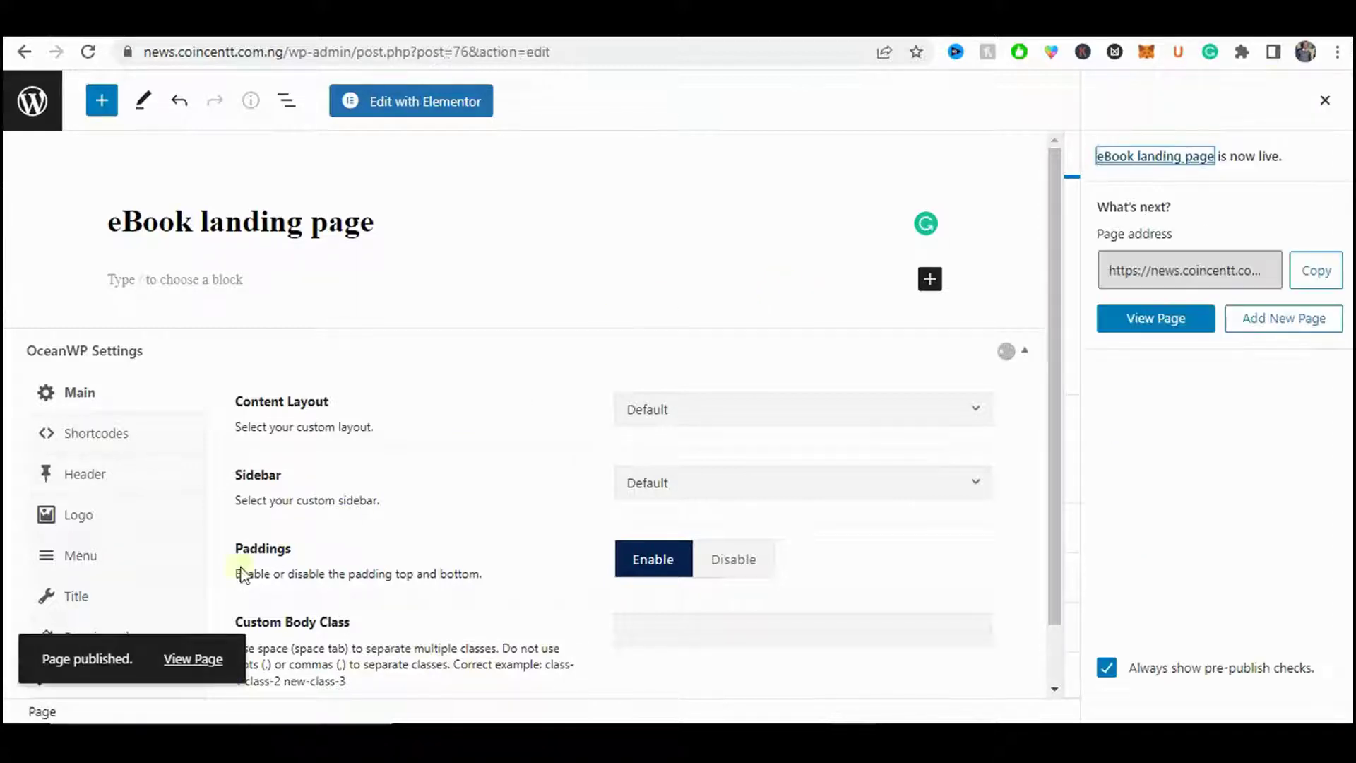
# - View the published eBook landing page in a separate tab, compare it with the demo landing page, and return to the page editor
pyautogui.rightClick(185, 660)
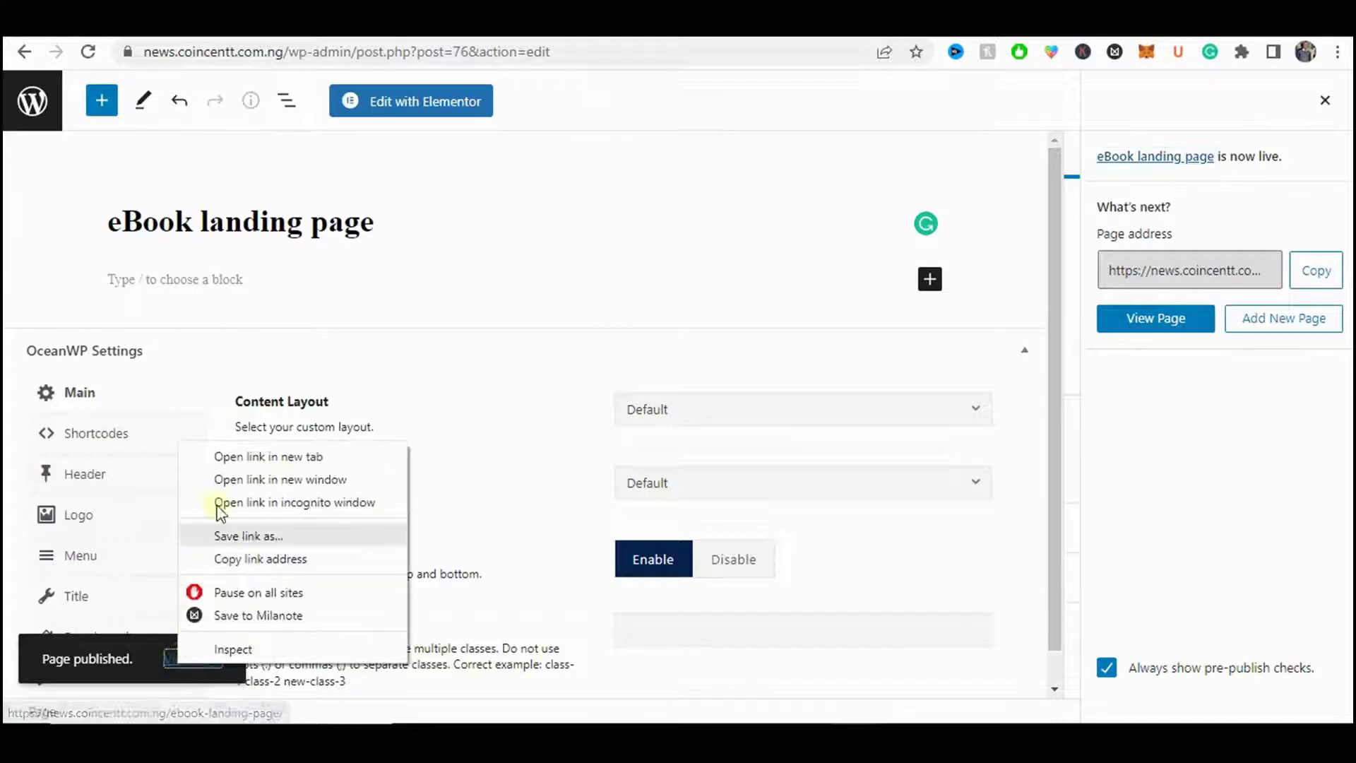
pyautogui.click(223, 456)
pyautogui.hotkey('ctrl', 'Tab')
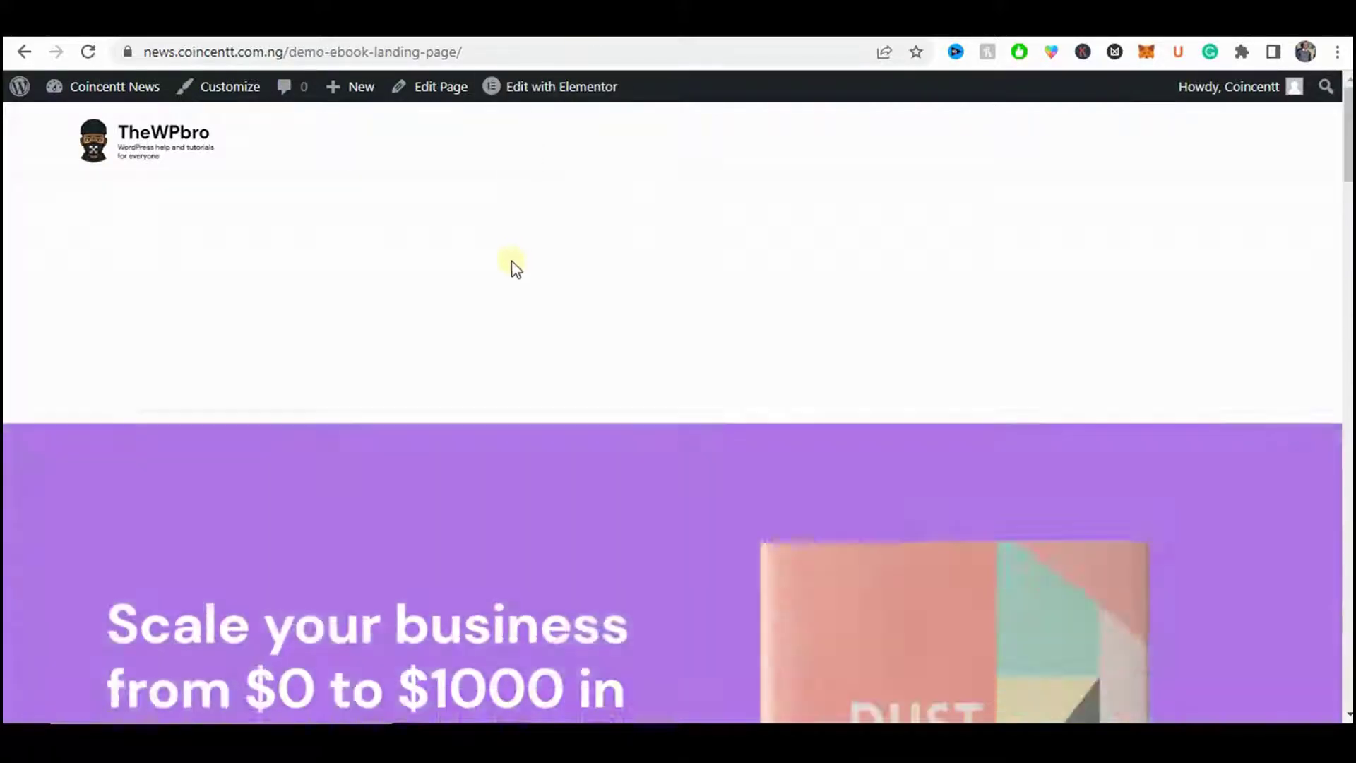
pyautogui.scroll(-7, 576, 325)
pyautogui.scroll(7, 581, 325)
pyautogui.hotkey('ctrl', 'Tab')
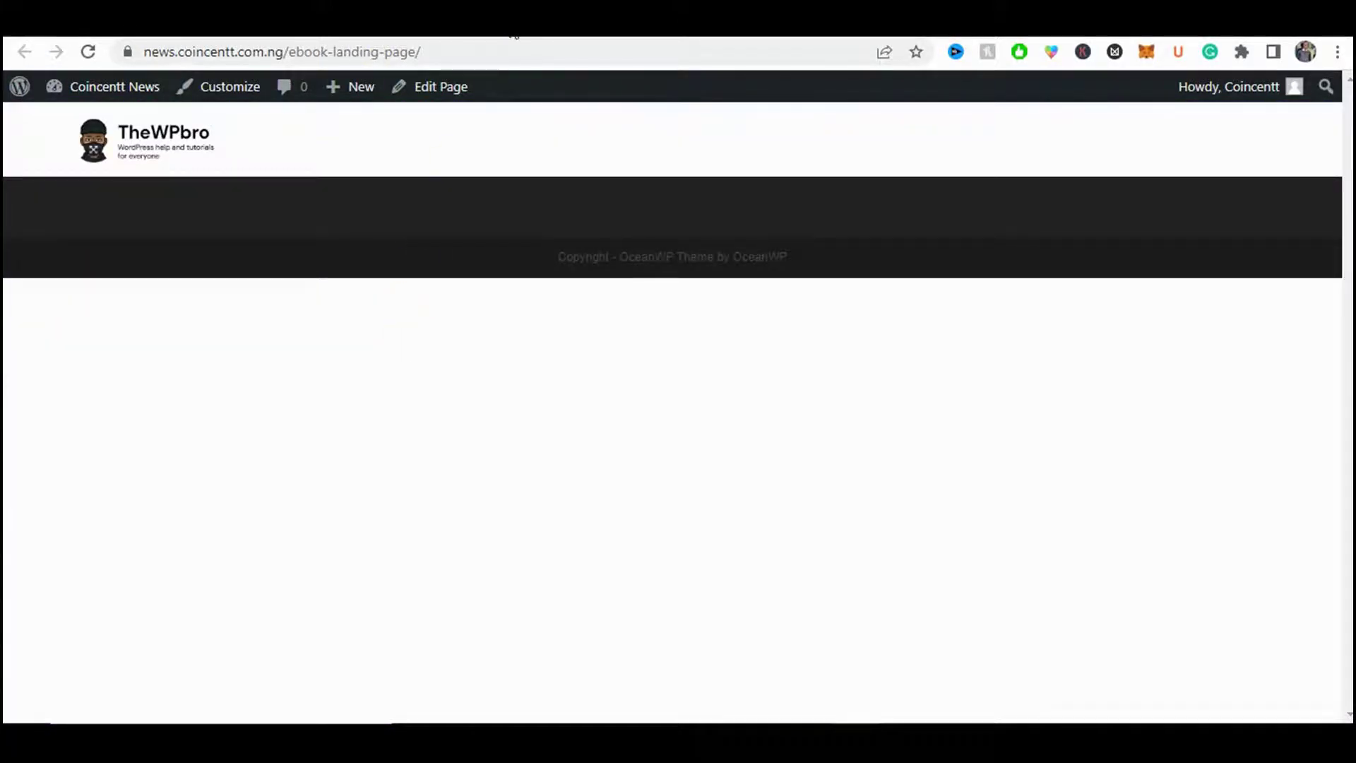
pyautogui.hotkey('ctrl', 'Tab')
pyautogui.scroll(-5, 464, 374)
pyautogui.scroll(8, 377, 266)
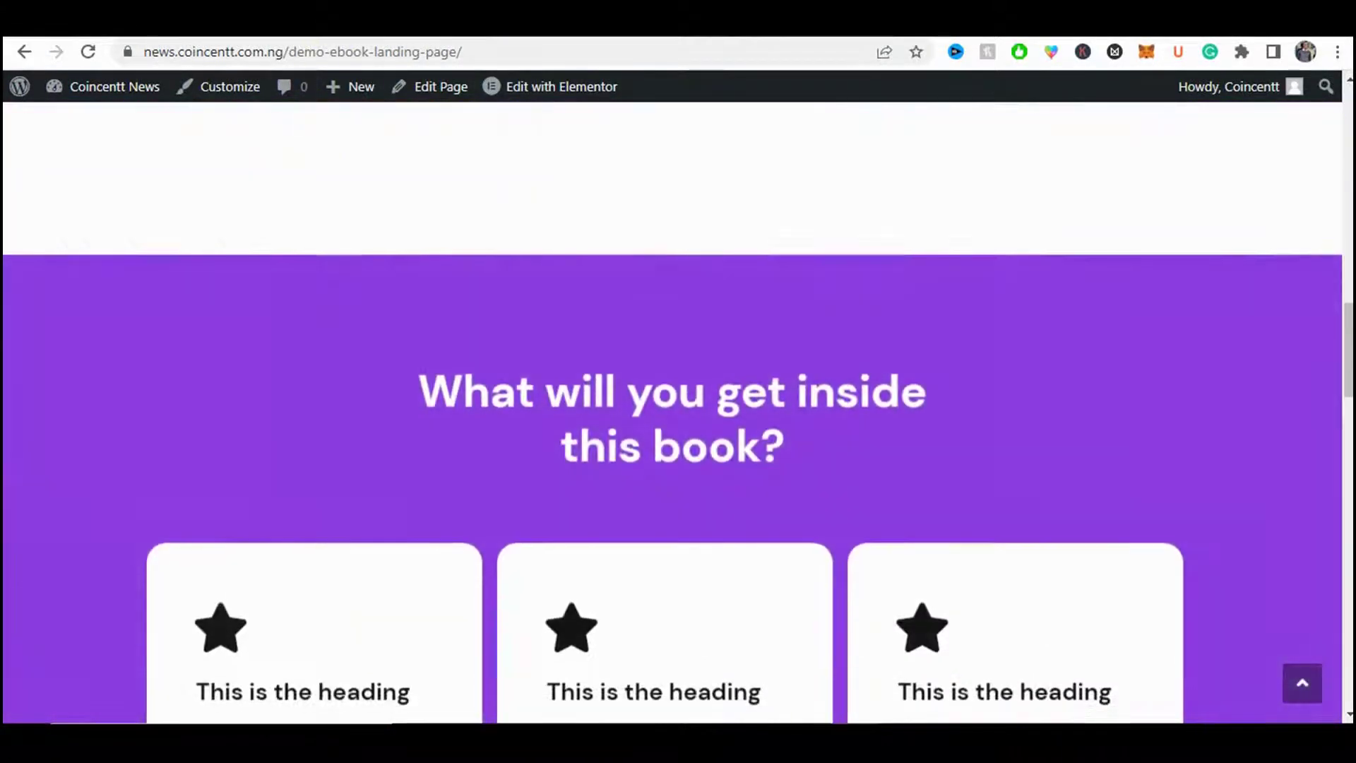
pyautogui.hotkey('ctrl', 'Tab')
pyautogui.click(150, 22)
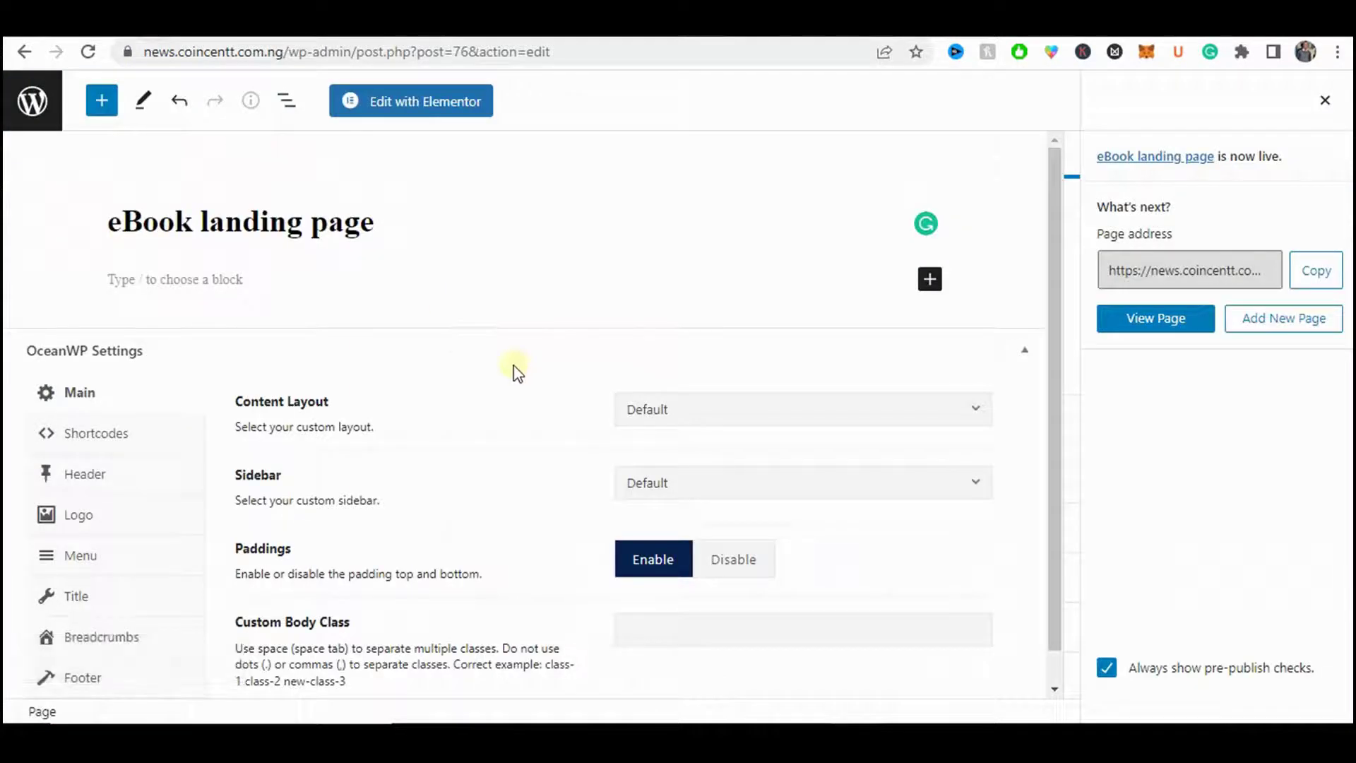
# - Open the eBook landing page for editing in Elementor and review the demo page's hero and About the book sections
pyautogui.click(456, 122)
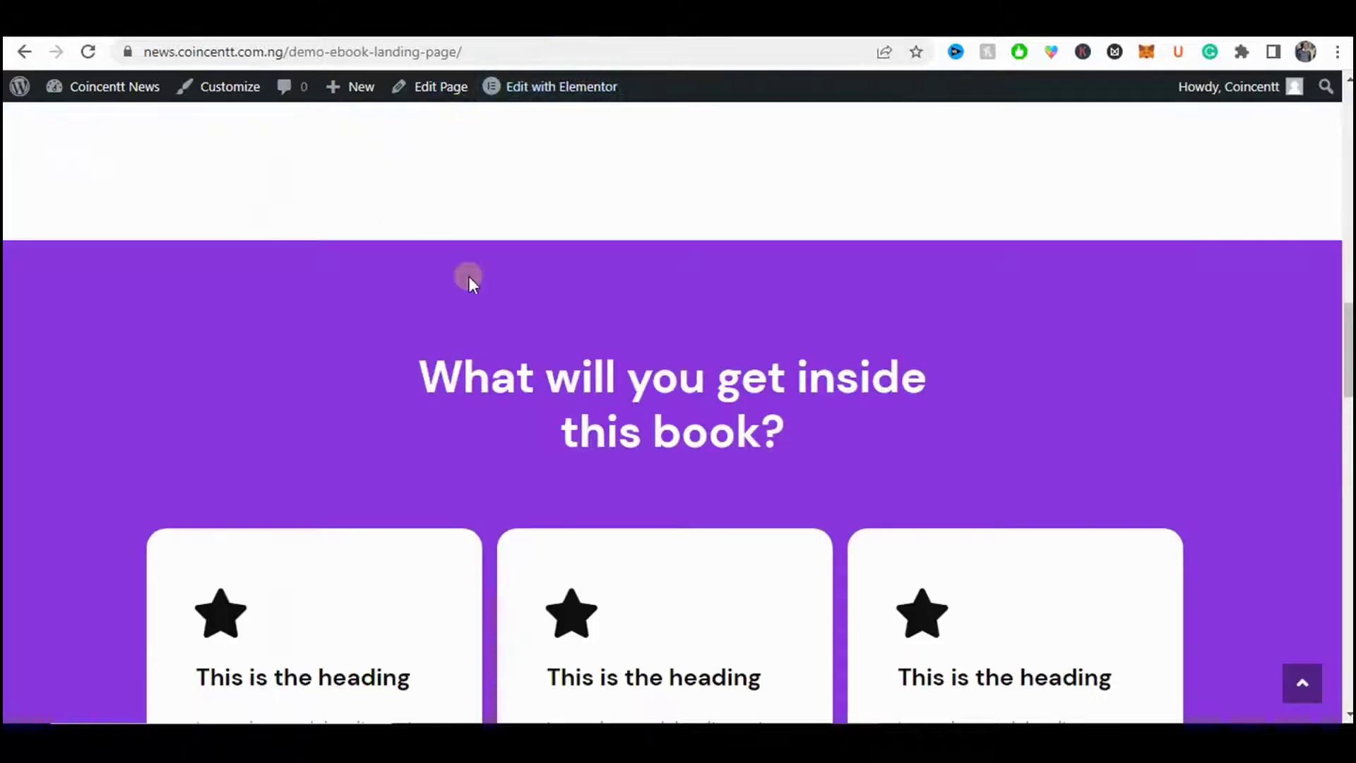
pyautogui.scroll(15, 503, 311)
pyautogui.scroll(-12, 503, 317)
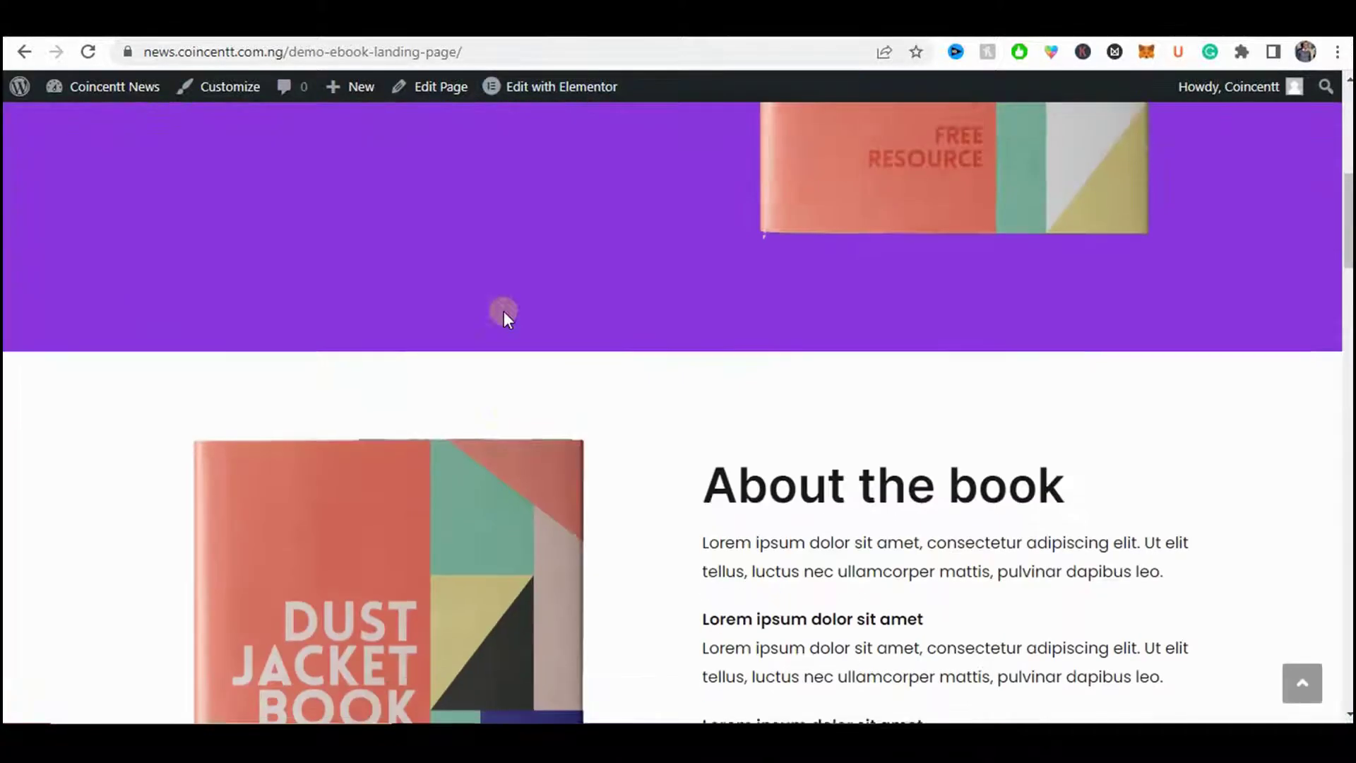
pyautogui.scroll(7, 327, 243)
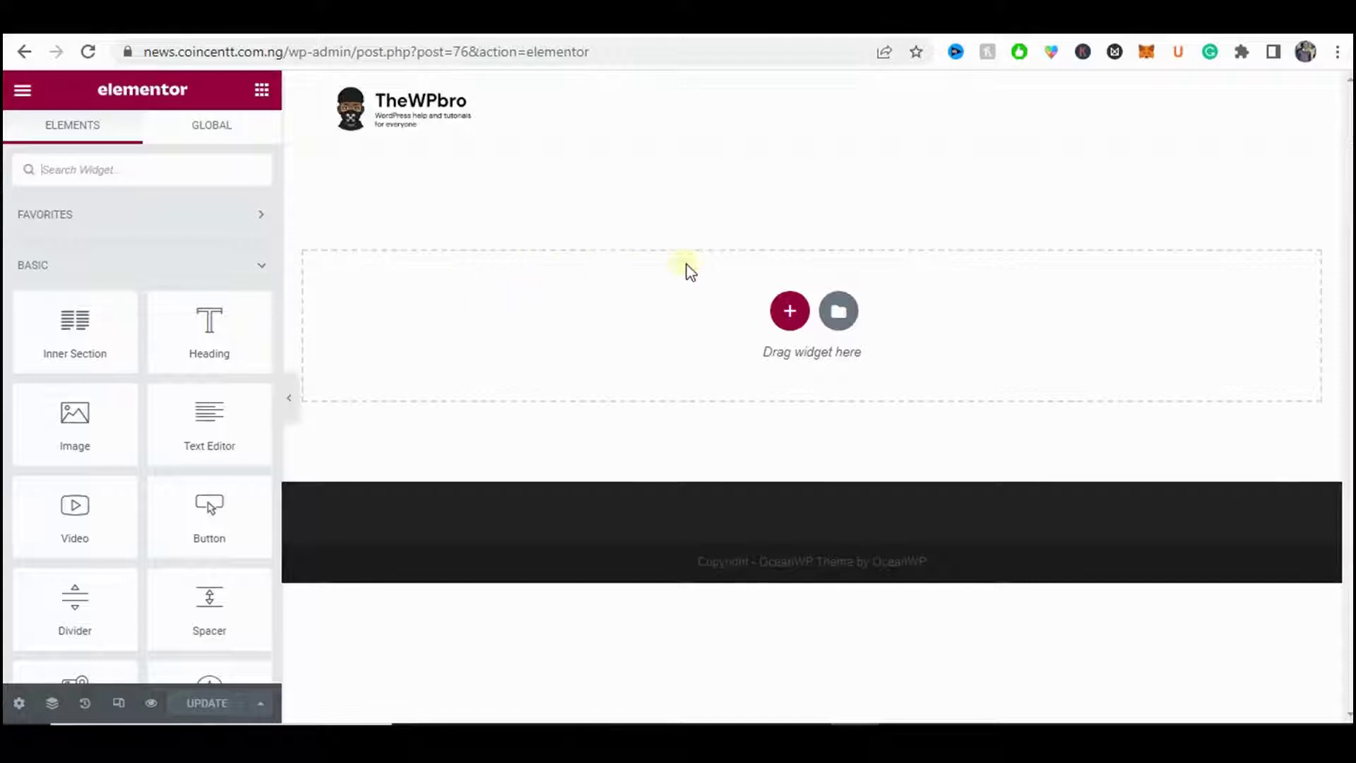
# - Add a section with two equal columns to the page and check it against the demo page's hero
pyautogui.click(790, 309)
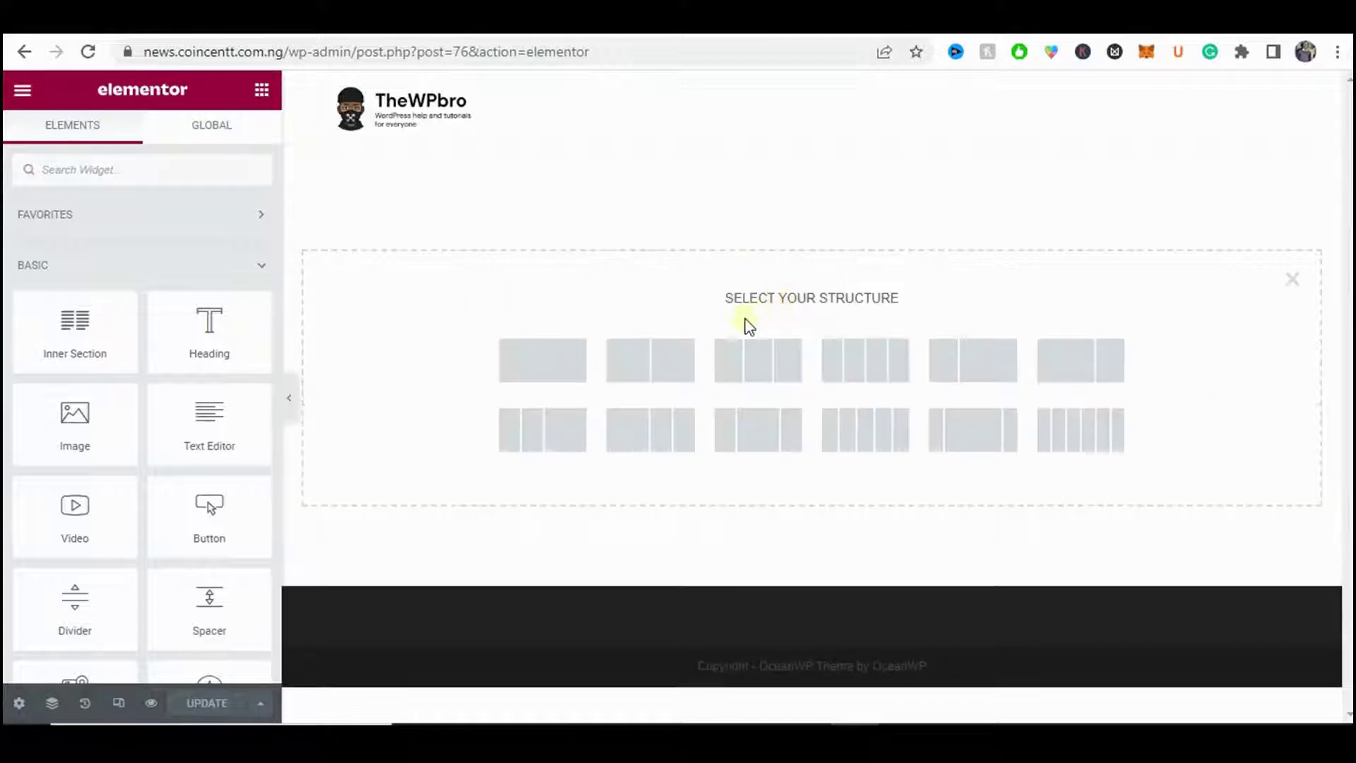
pyautogui.click(612, 364)
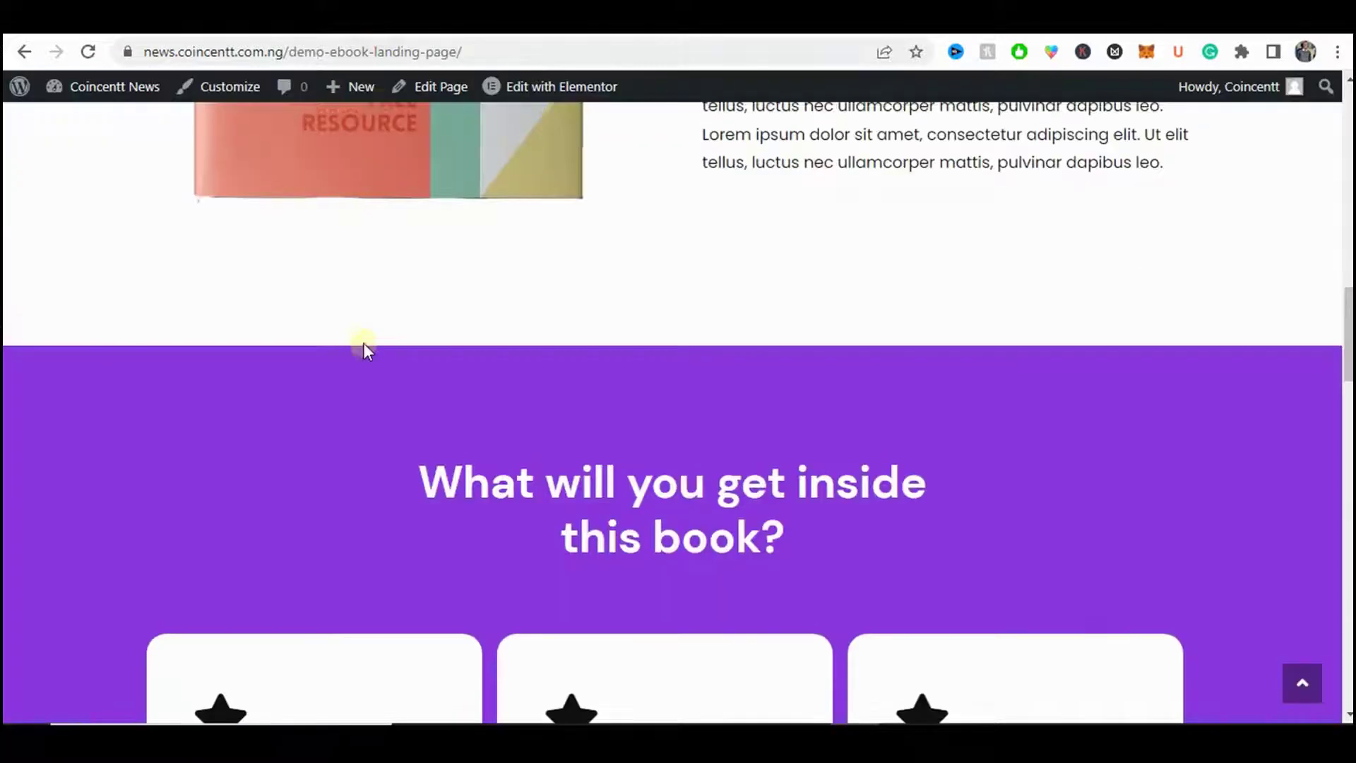
pyautogui.scroll(10, 363, 341)
pyautogui.click(43, 26)
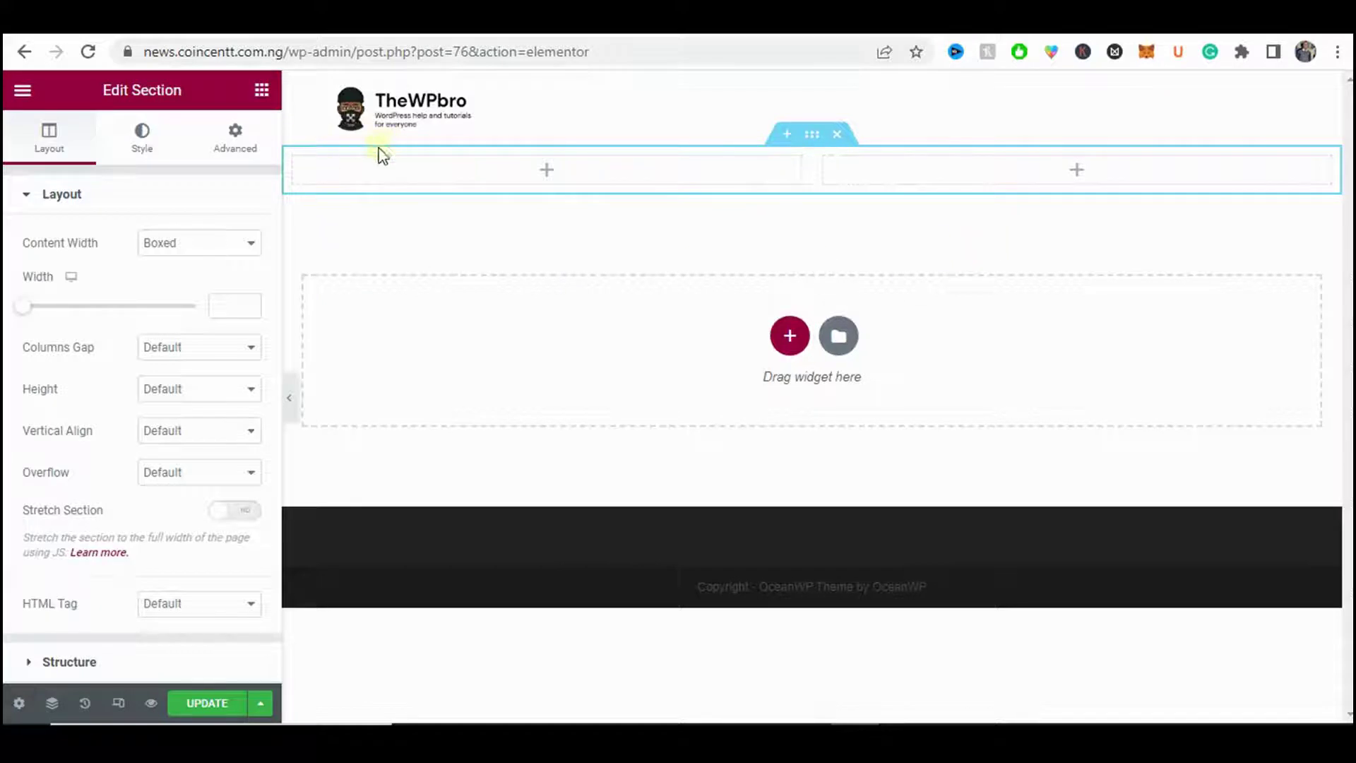
# - Show Elementor's widget library and look through the available widgets
pyautogui.click(261, 90)
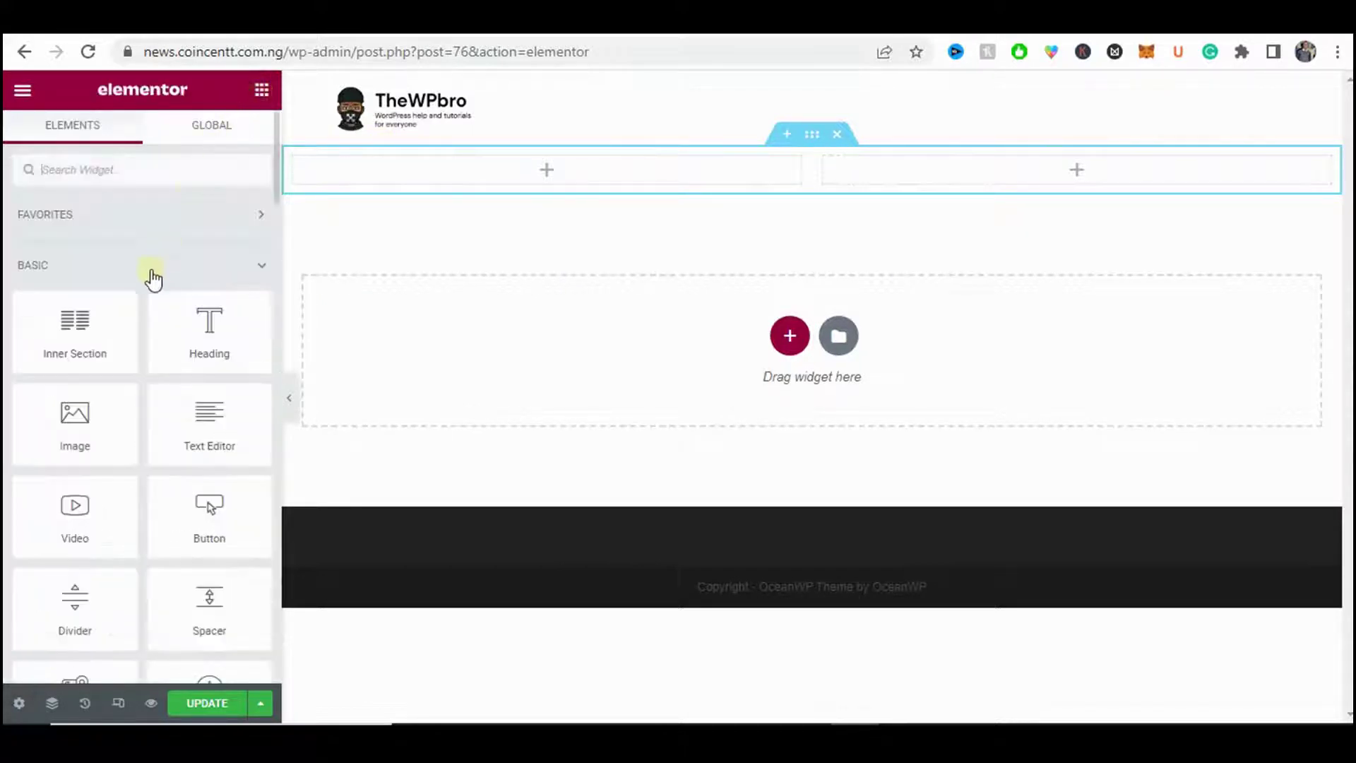
pyautogui.scroll(-15, 146, 272)
pyautogui.scroll(-15, 106, 315)
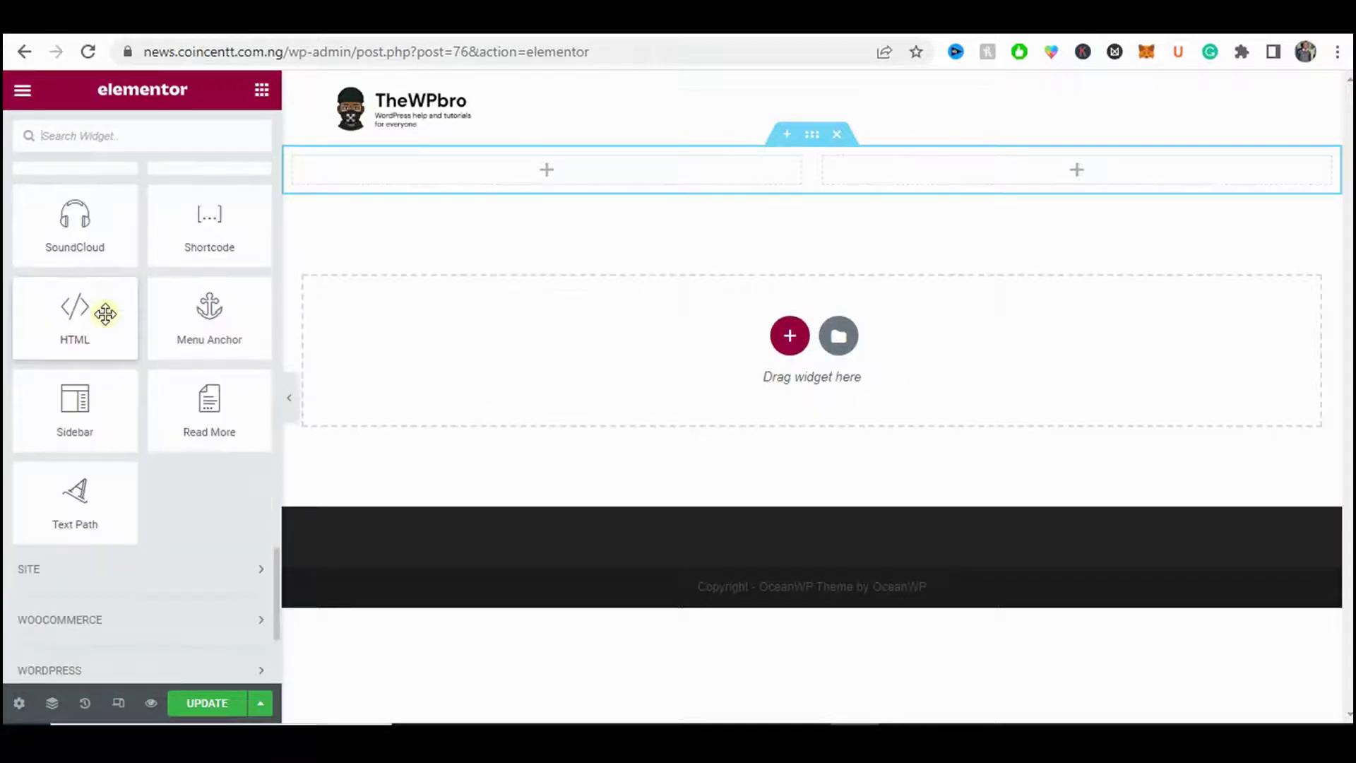
pyautogui.scroll(20, 106, 321)
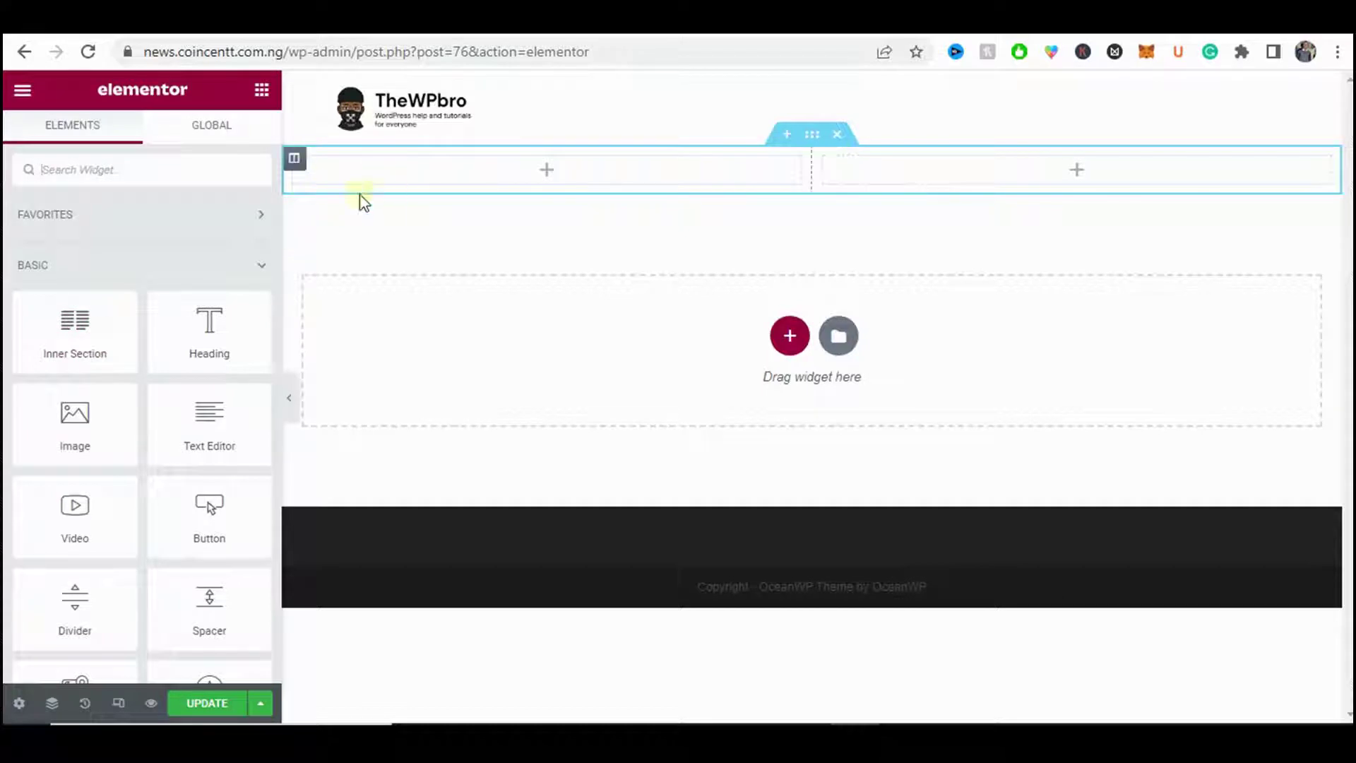
# - Add a Heading and a Text Editor widget to the section's first column and an Image widget to its second column
pyautogui.moveTo(209, 322); pyautogui.dragTo(438, 169)
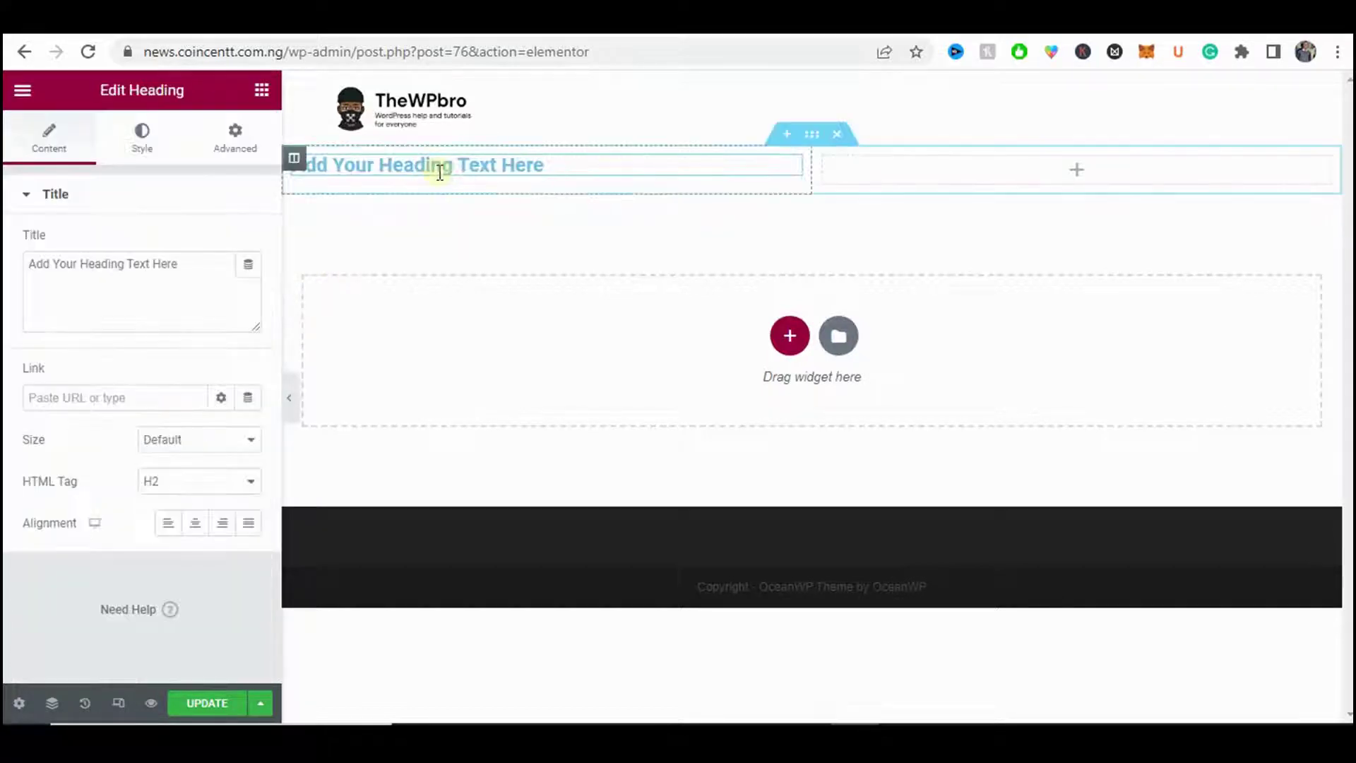
pyautogui.click(266, 96)
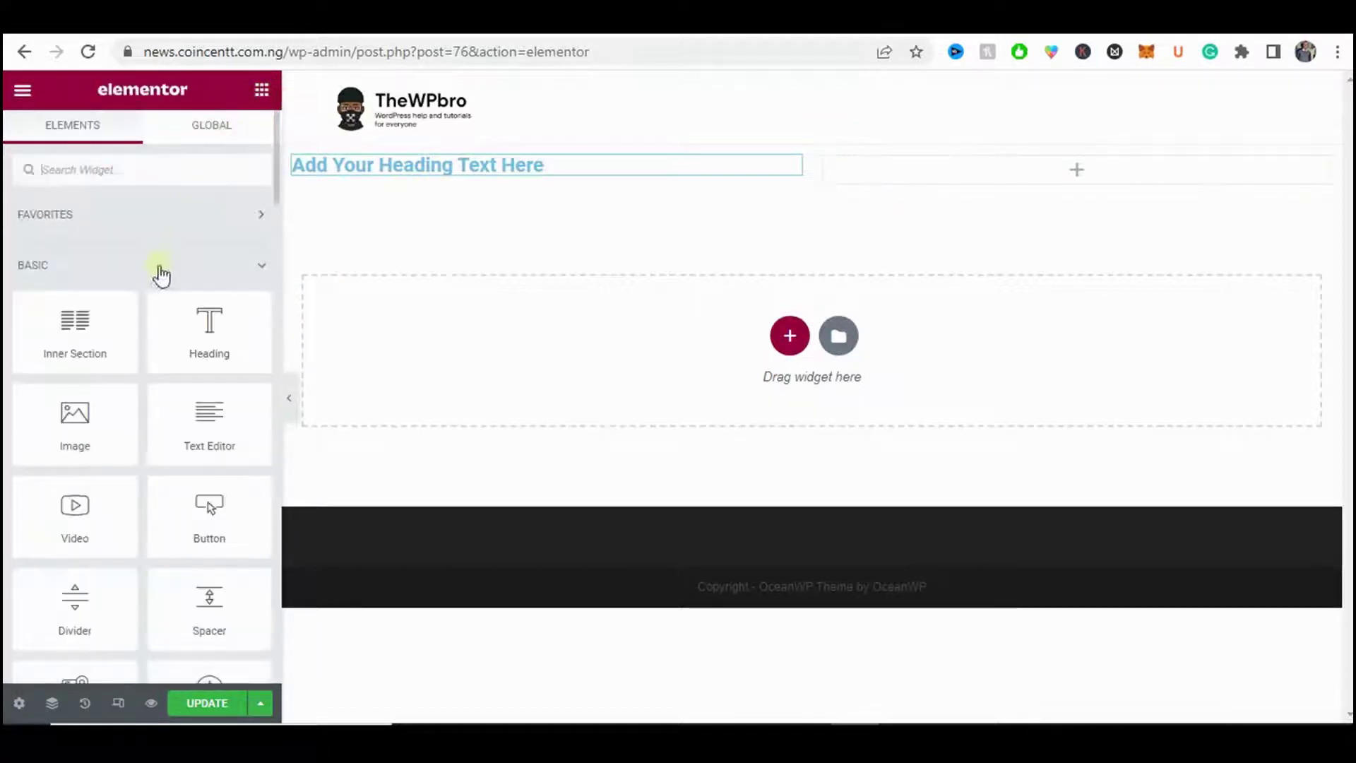
pyautogui.moveTo(206, 422); pyautogui.dragTo(381, 187)
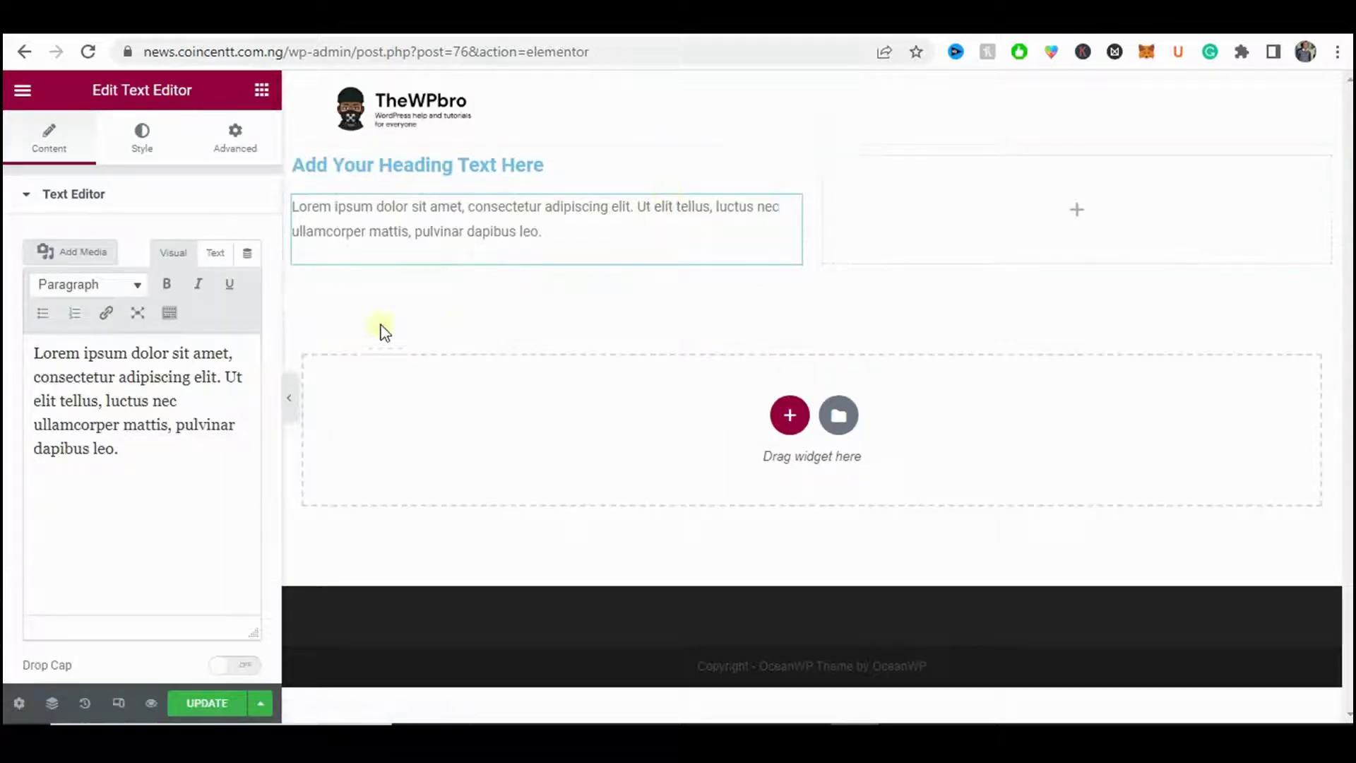
pyautogui.click(262, 91)
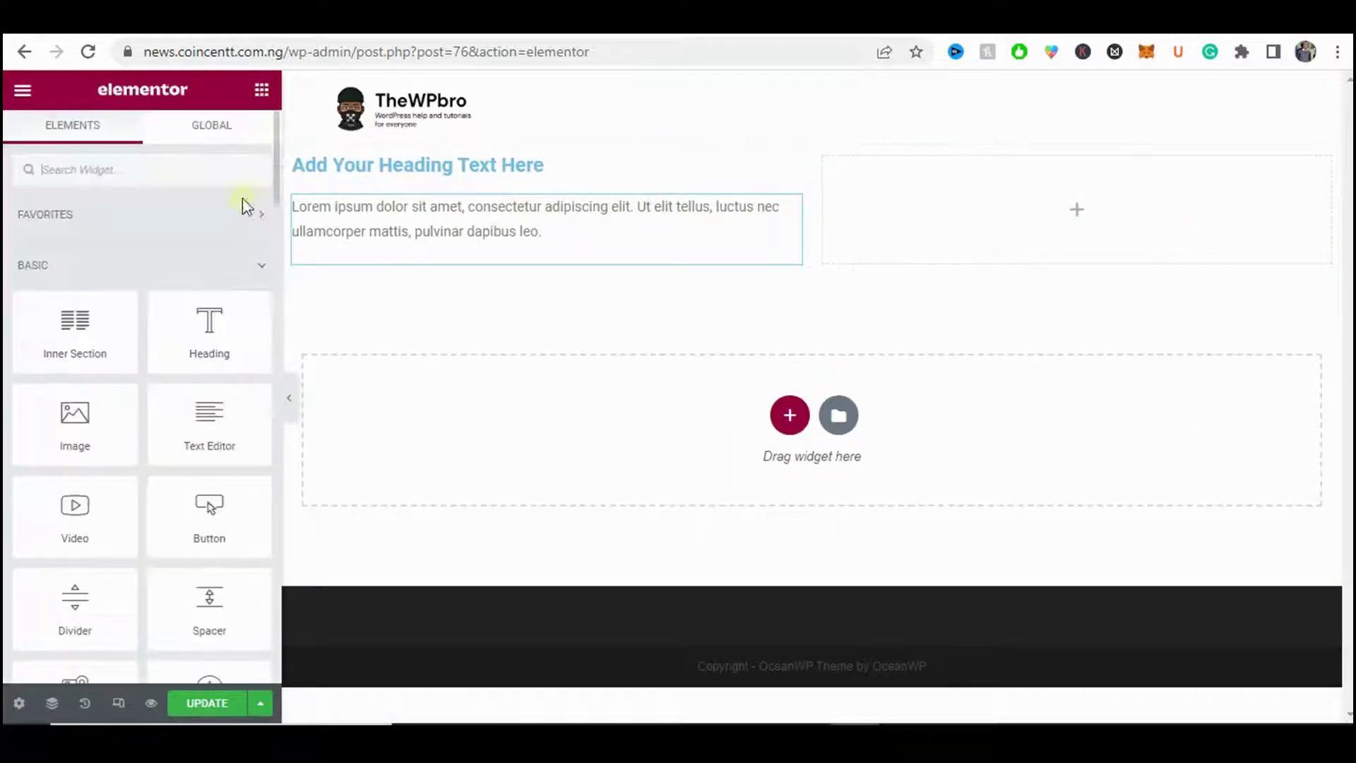
pyautogui.moveTo(112, 434); pyautogui.dragTo(1193, 211)
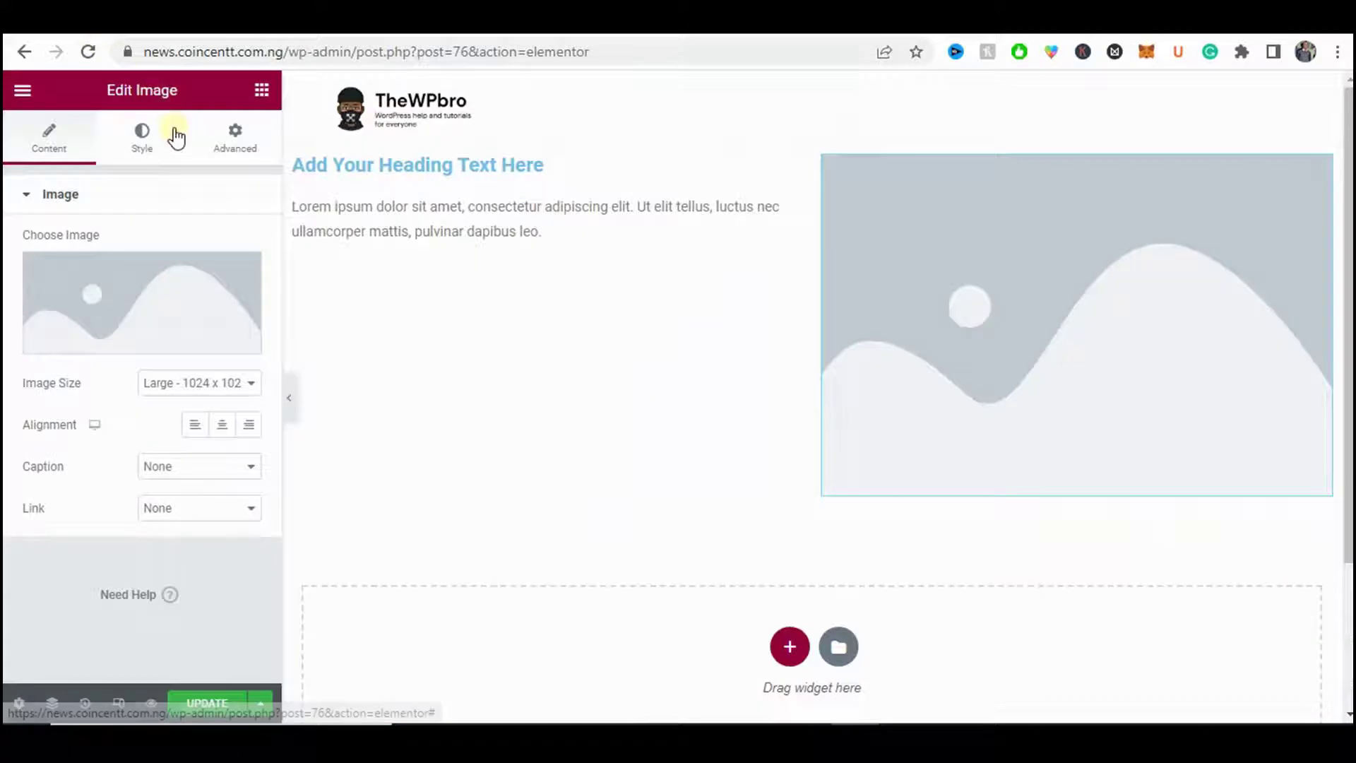
# - Find the Button widget and place it below the text in the section's first column
pyautogui.click(262, 90)
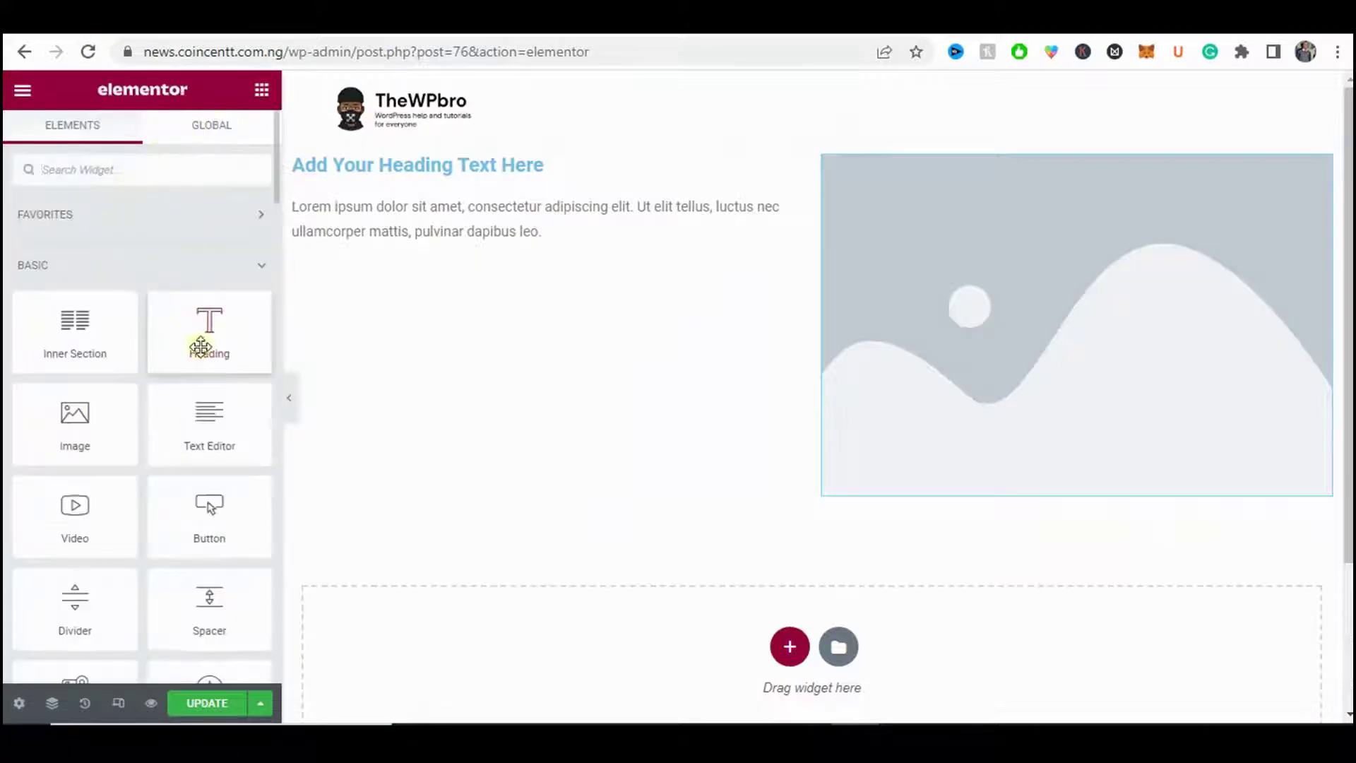
pyautogui.scroll(-3, 219, 342)
pyautogui.scroll(3, 141, 212)
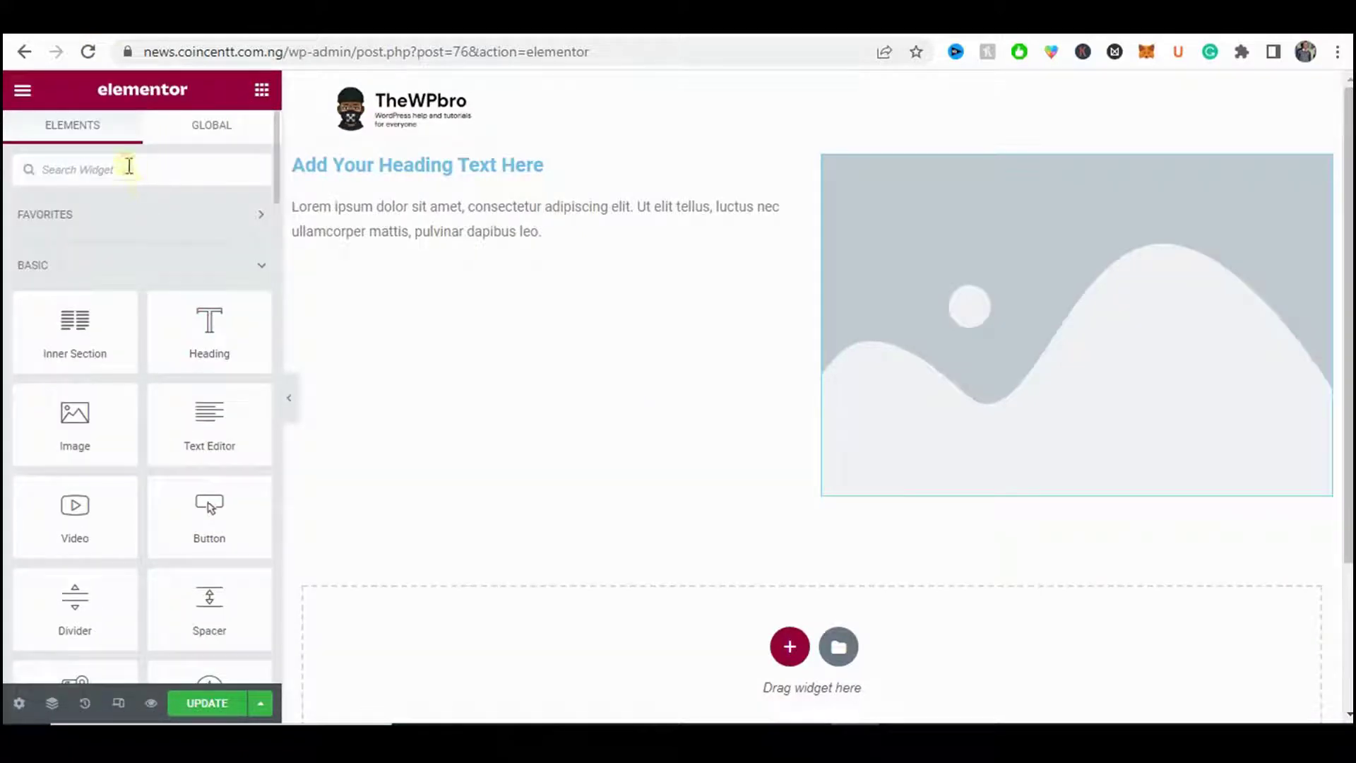
pyautogui.write('but')
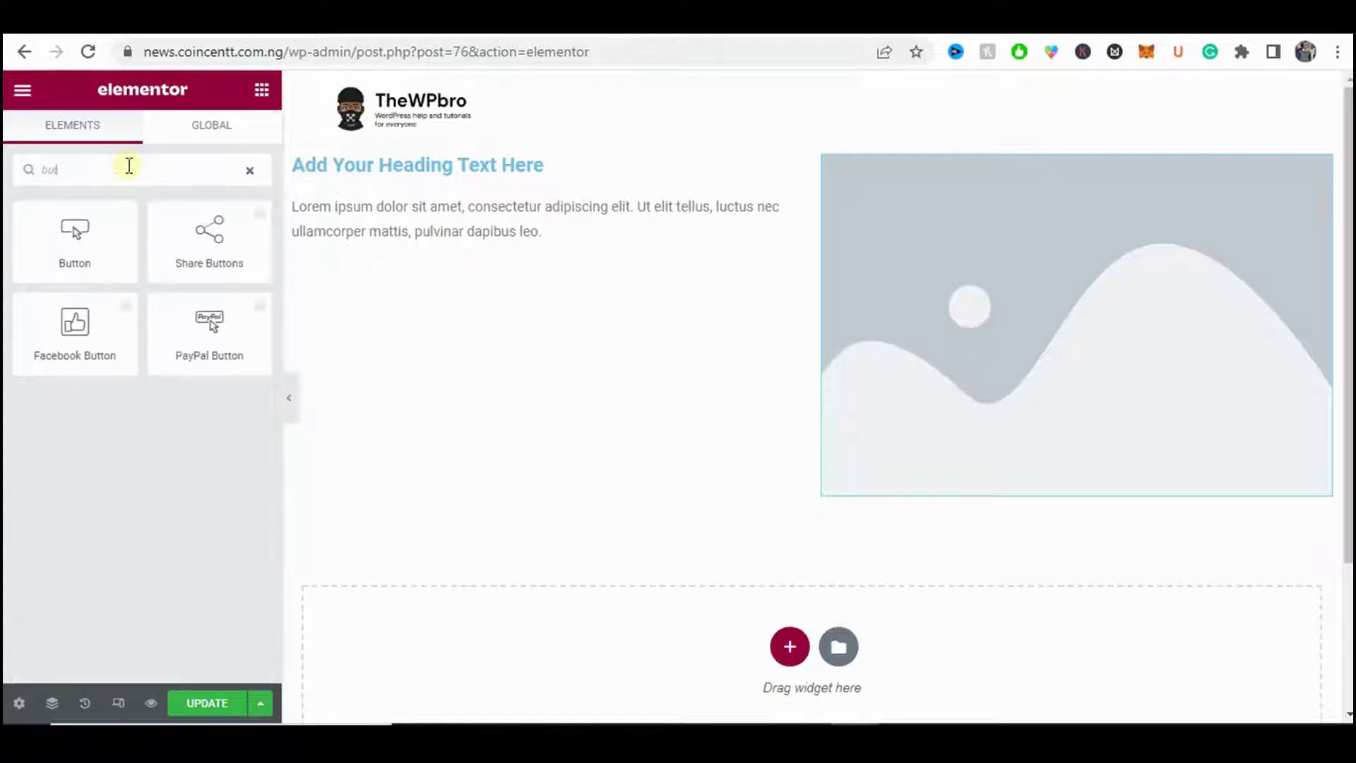
pyautogui.moveTo(130, 235); pyautogui.dragTo(372, 241)
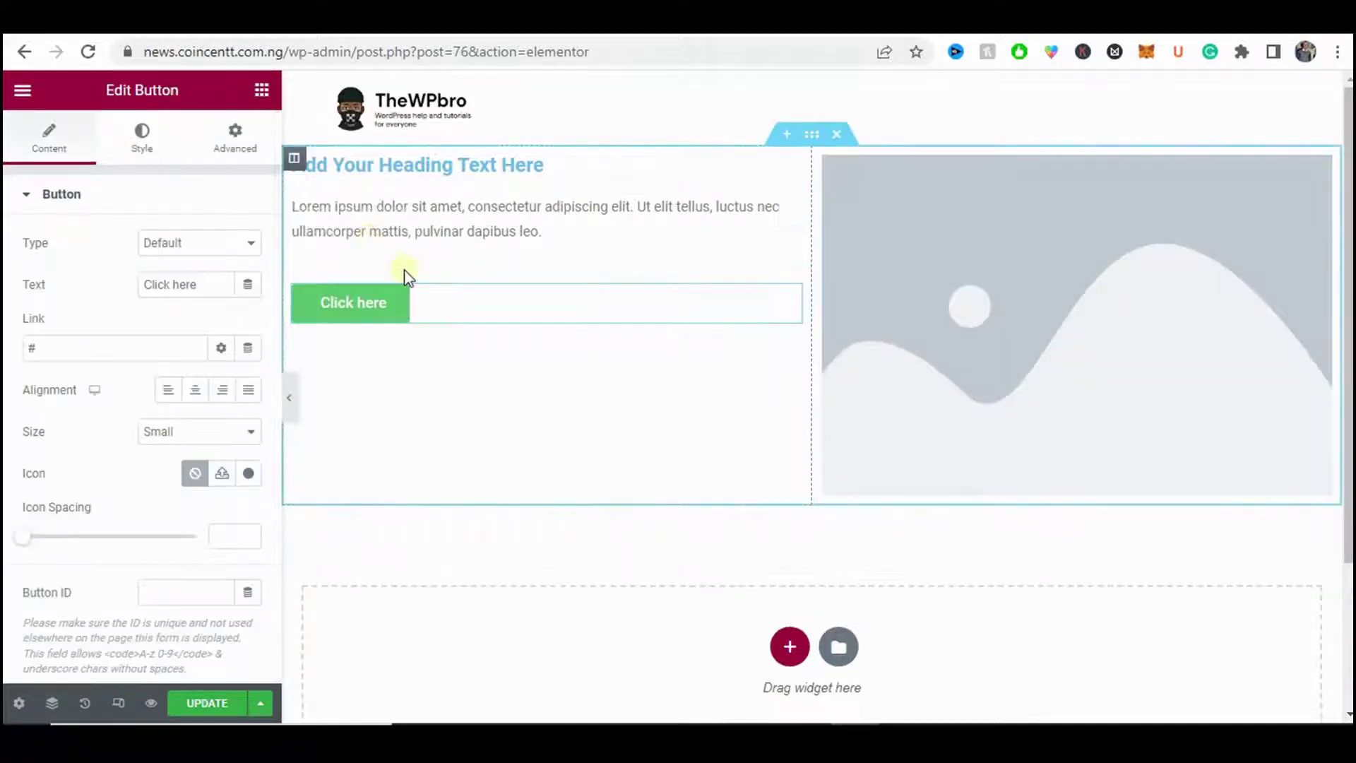
# - Preview the section at full width and compare its heading, text and button with the demo page's hero
pyautogui.click(291, 398)
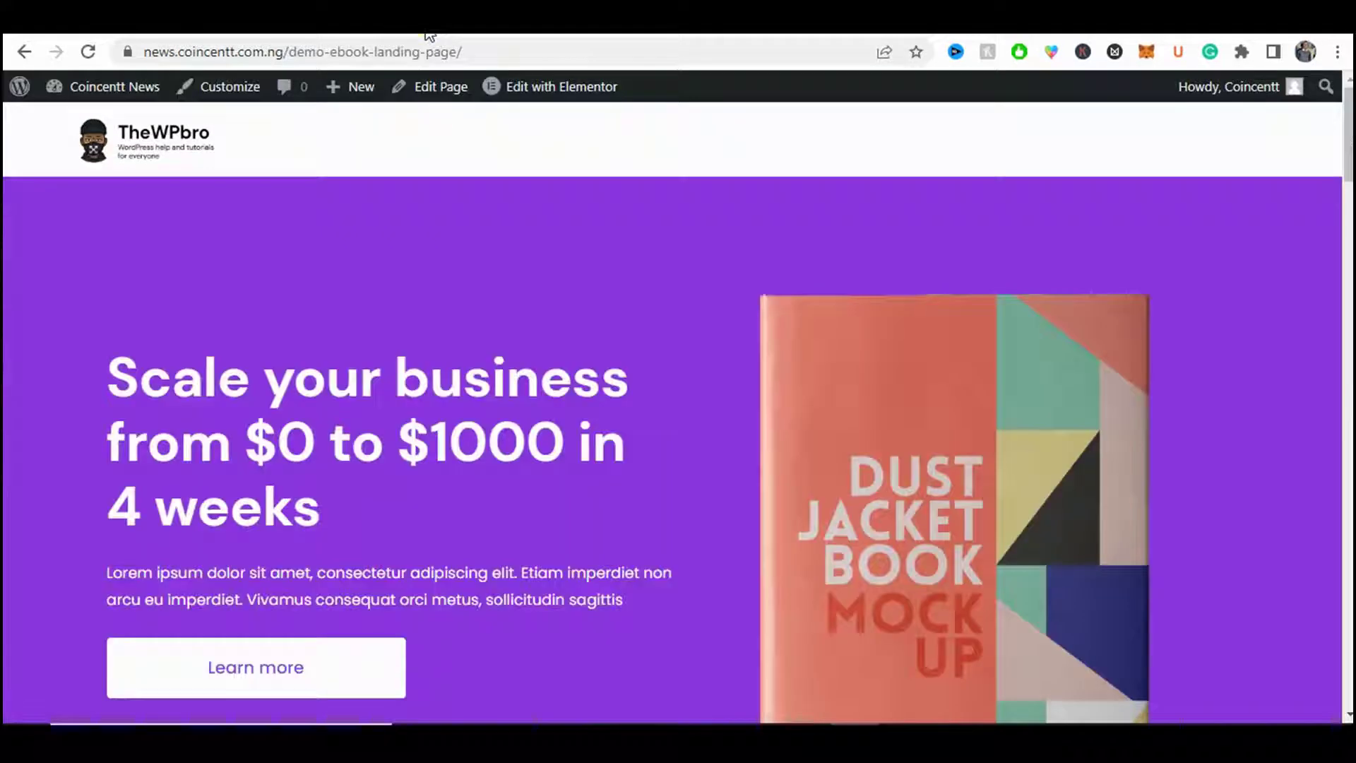
pyautogui.scroll(-5, 638, 335)
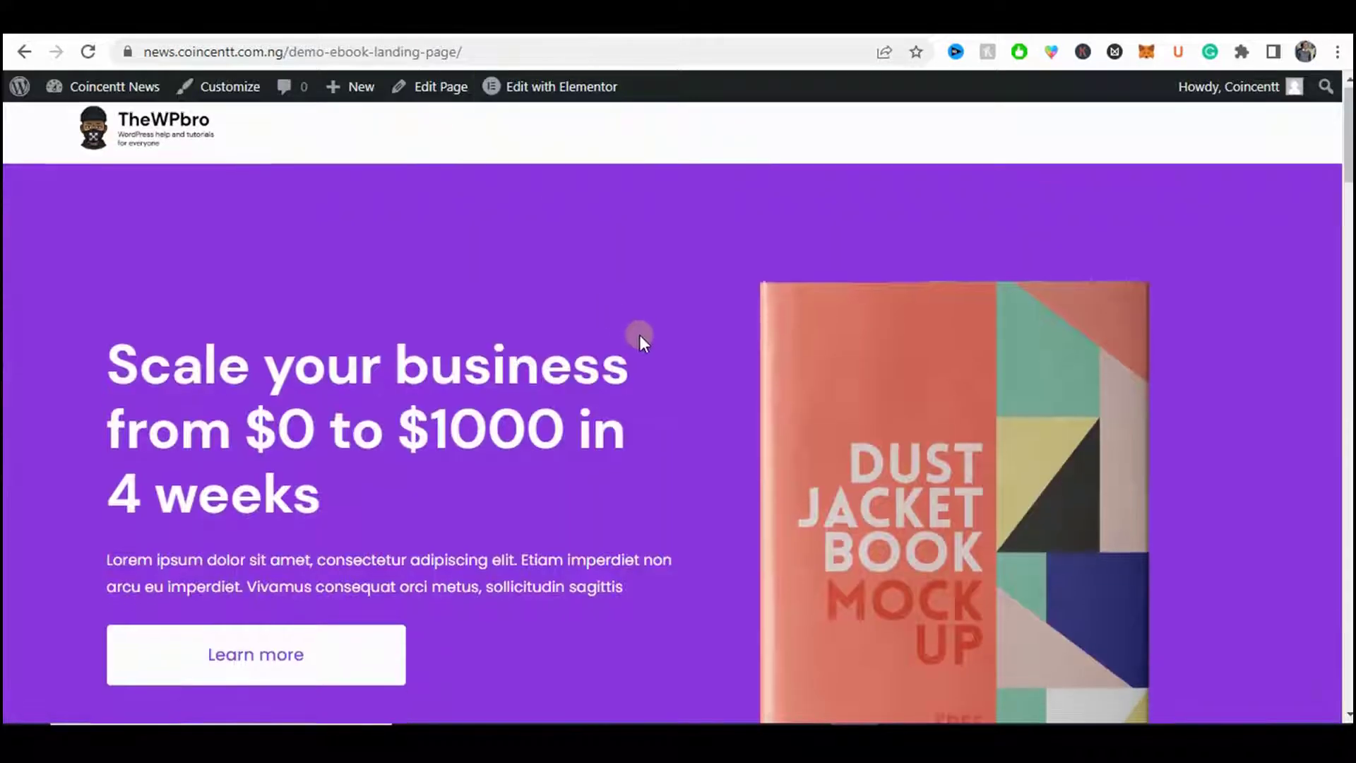
pyautogui.scroll(4, 633, 362)
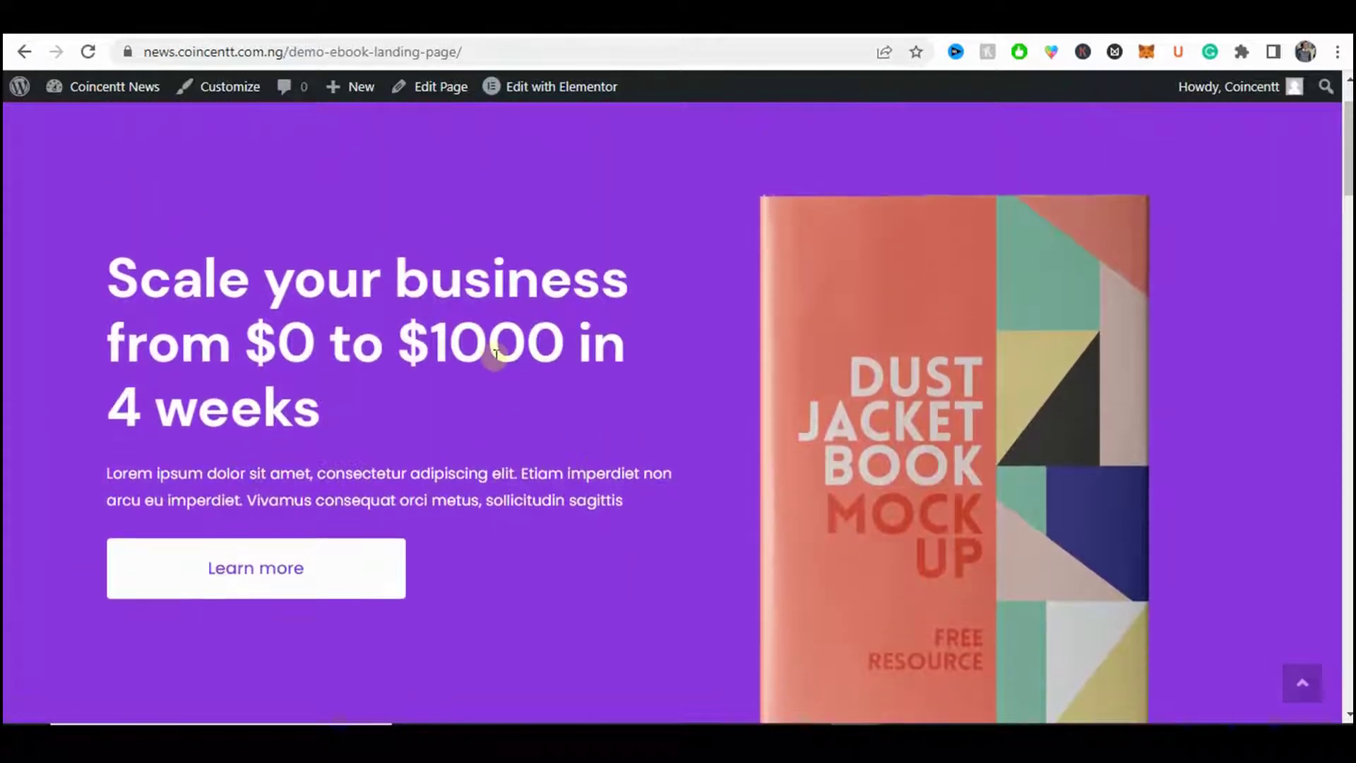
pyautogui.click(155, 31)
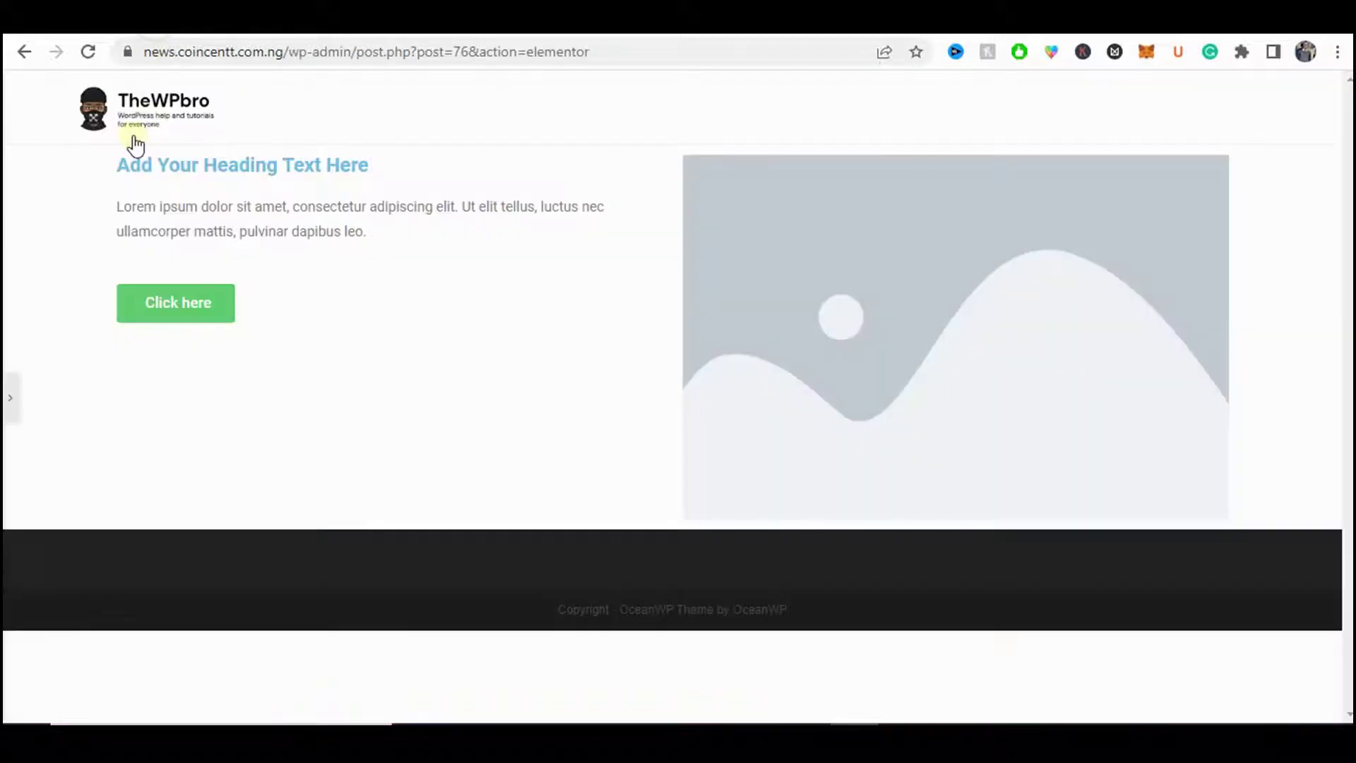
pyautogui.click(7, 381)
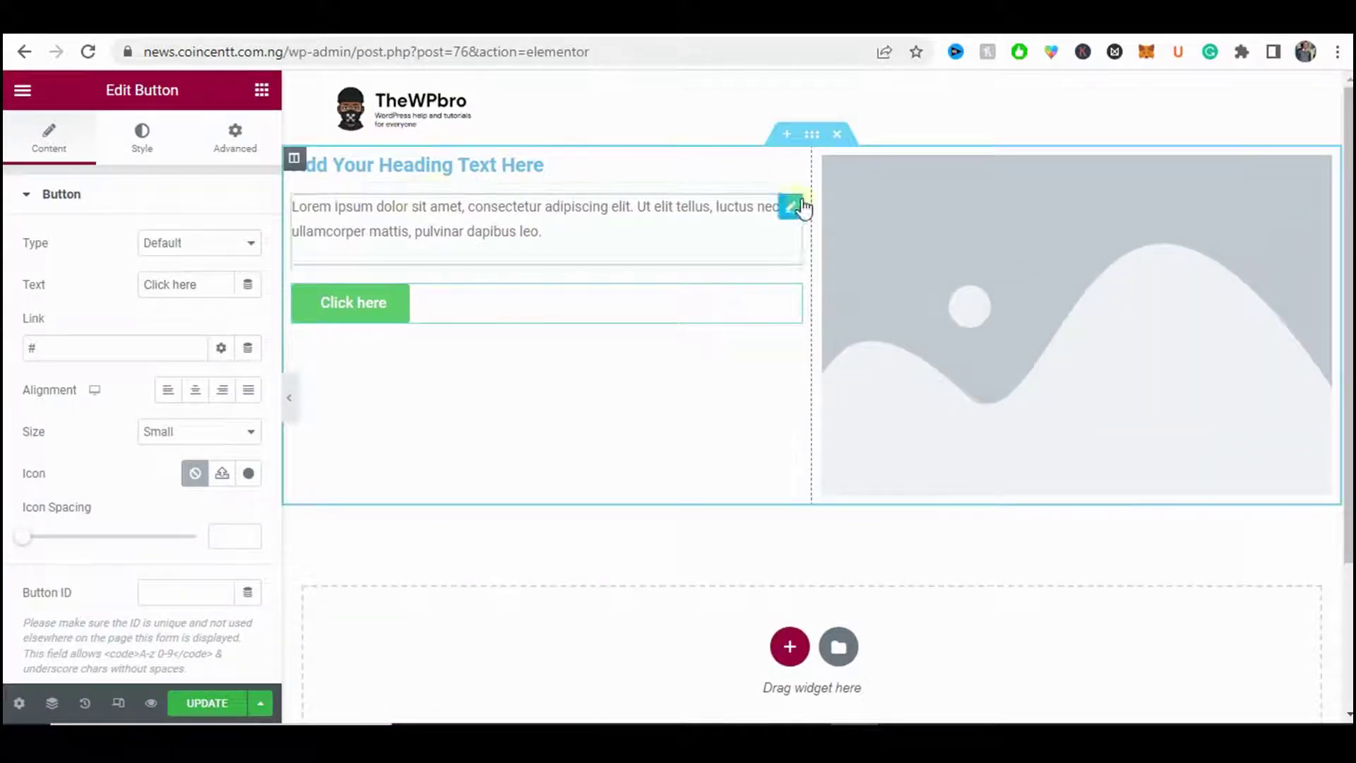
pyautogui.click(376, 31)
pyautogui.scroll(2, 577, 261)
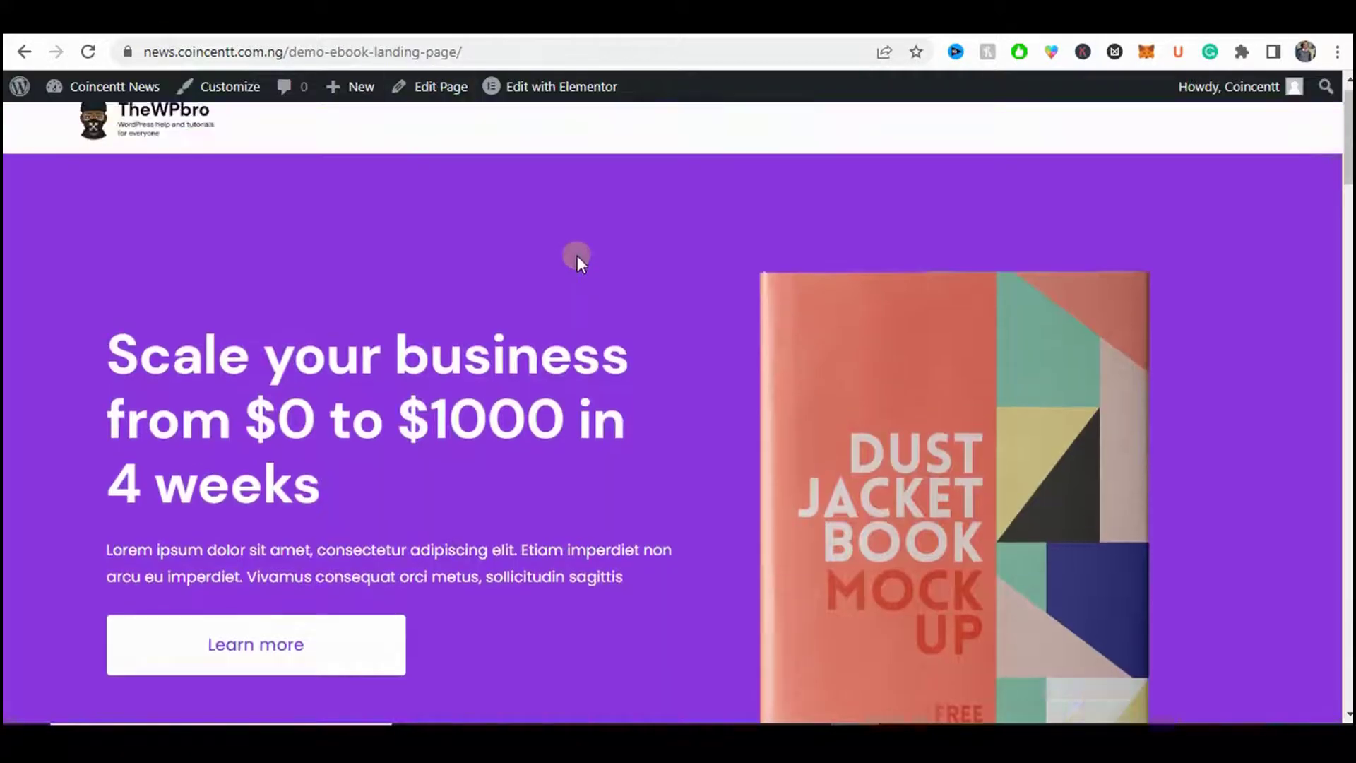
pyautogui.scroll(-2, 722, 360)
pyautogui.moveTo(325, 286); pyautogui.dragTo(445, 346)
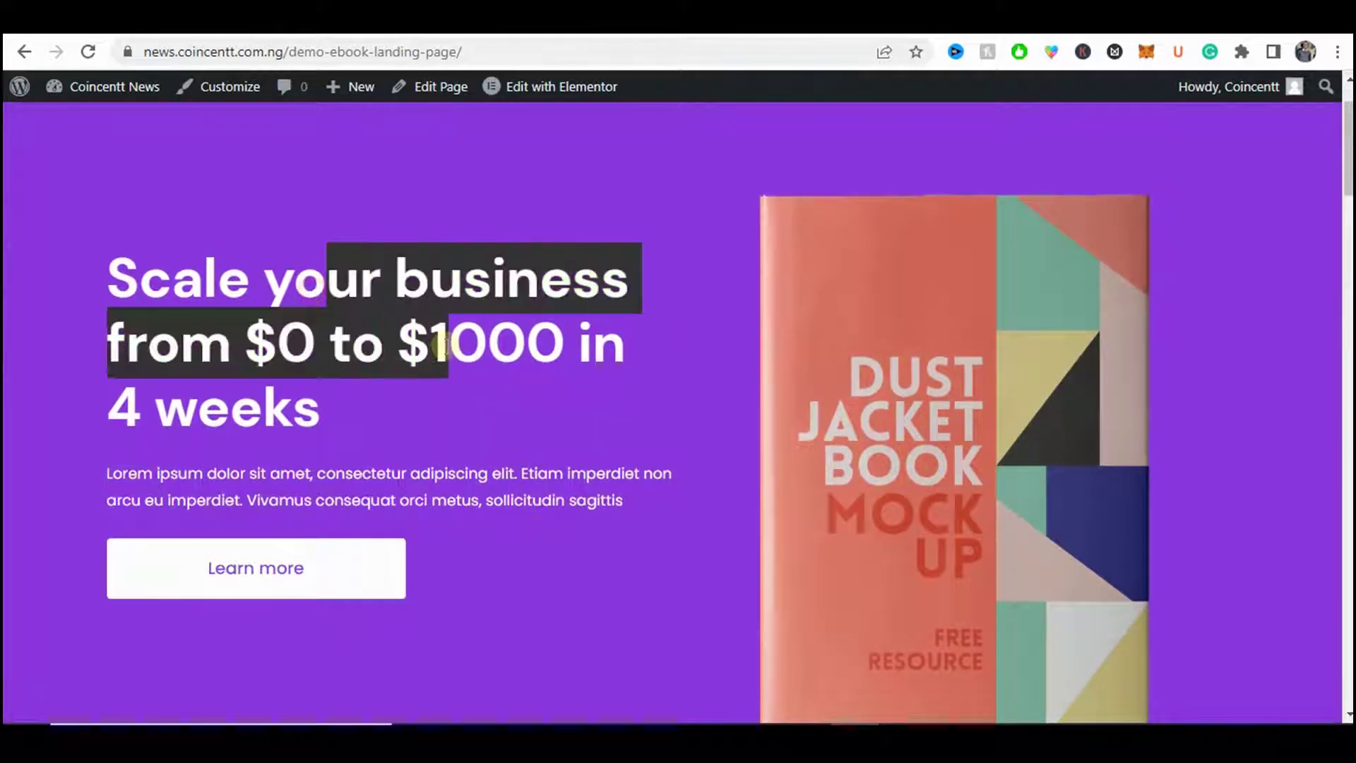
pyautogui.click(506, 383)
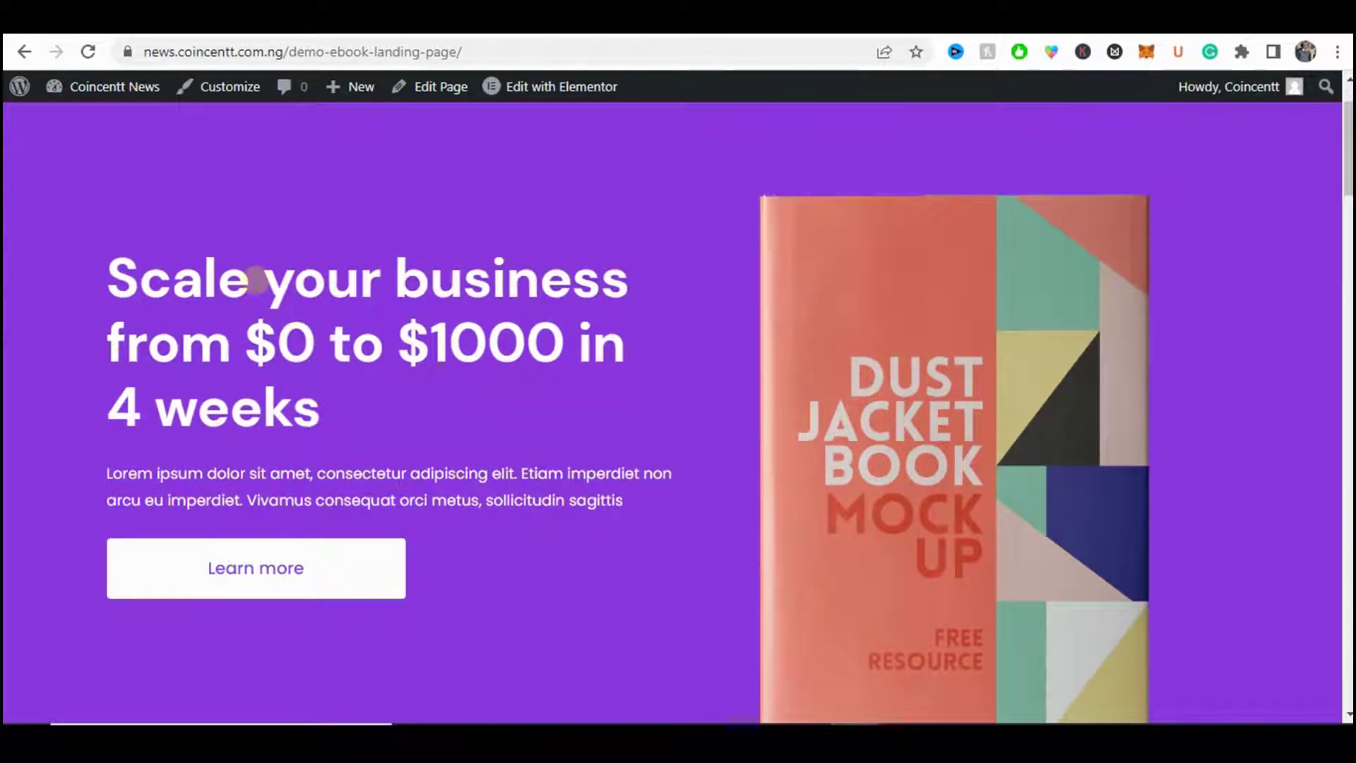
pyautogui.moveTo(261, 281); pyautogui.dragTo(521, 327)
pyautogui.click(509, 342)
pyautogui.moveTo(207, 474); pyautogui.dragTo(483, 475)
pyautogui.click(495, 531)
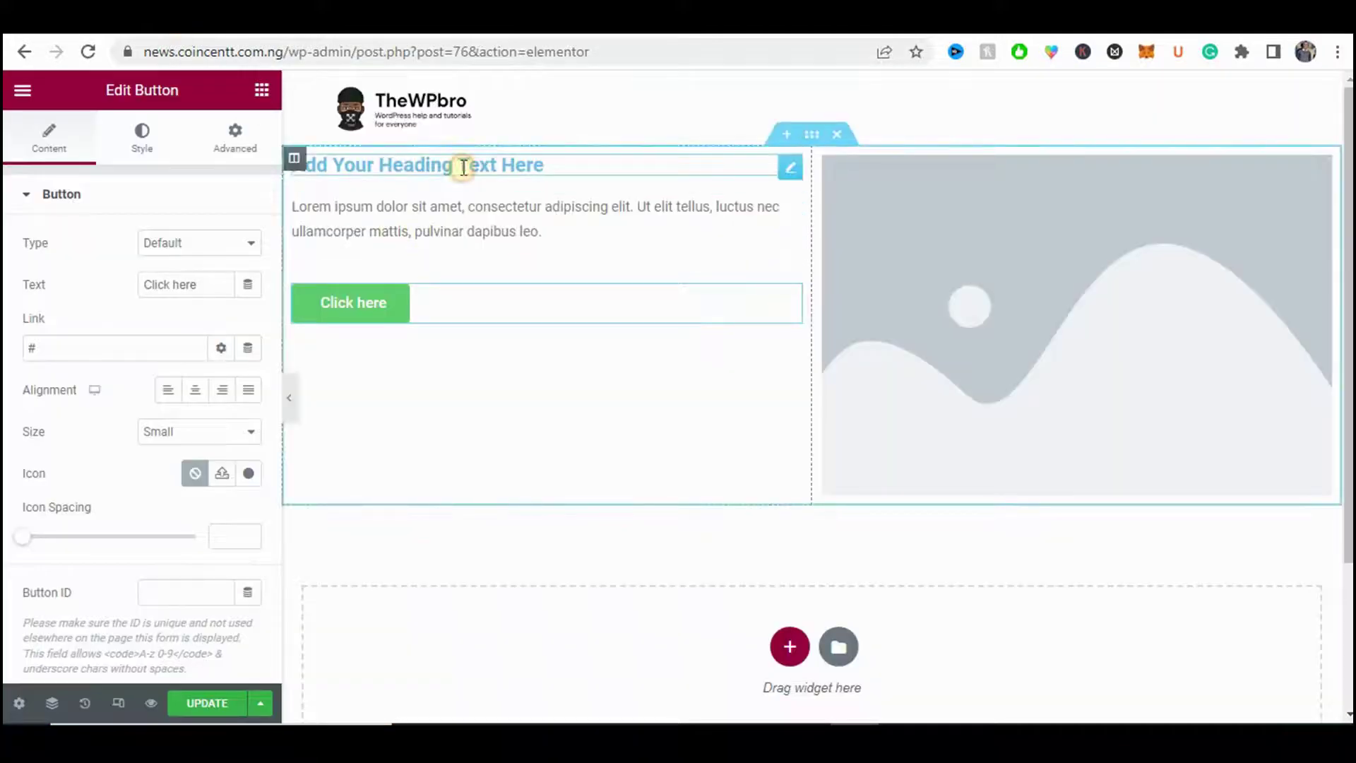
# - Give the two-column section a Classic background in colour 8a38de, reusing the copied code, and preview it at full page width
pyautogui.click(460, 164)
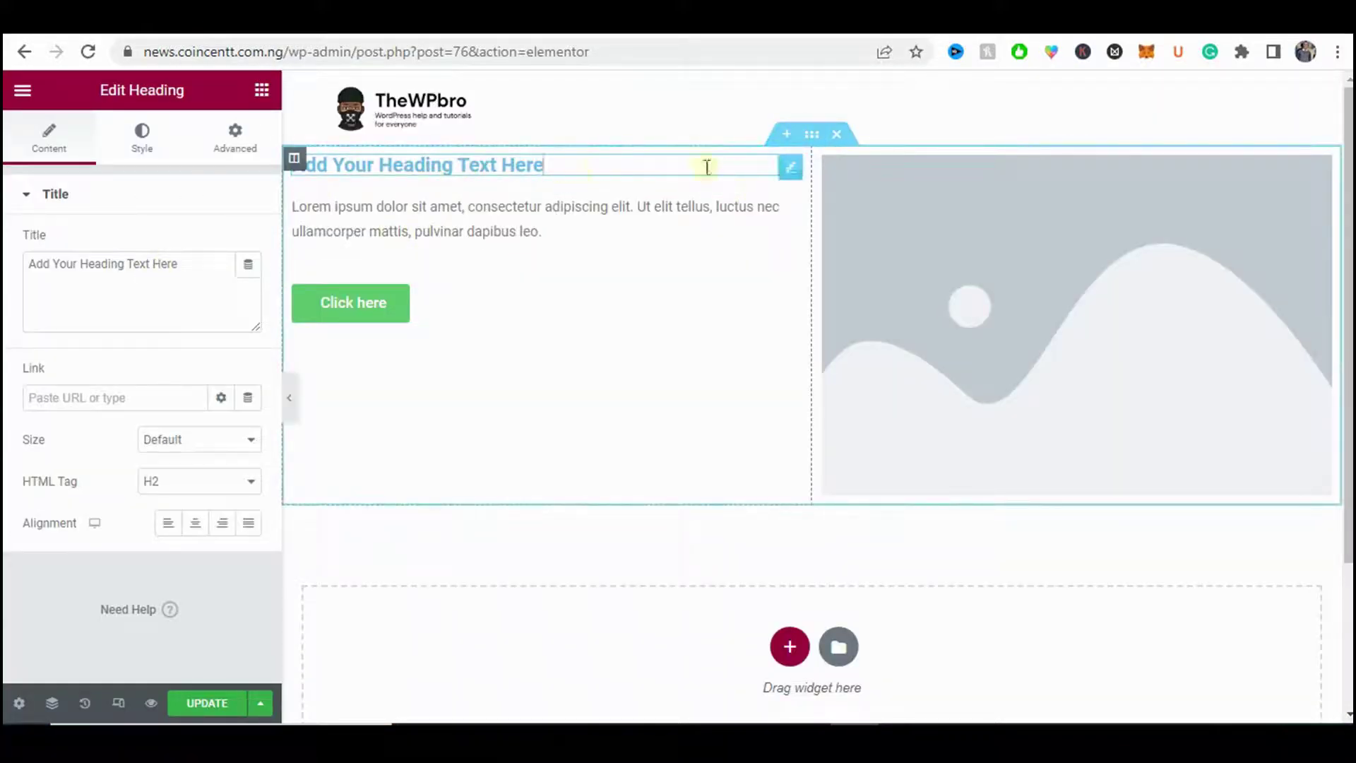
pyautogui.click(811, 134)
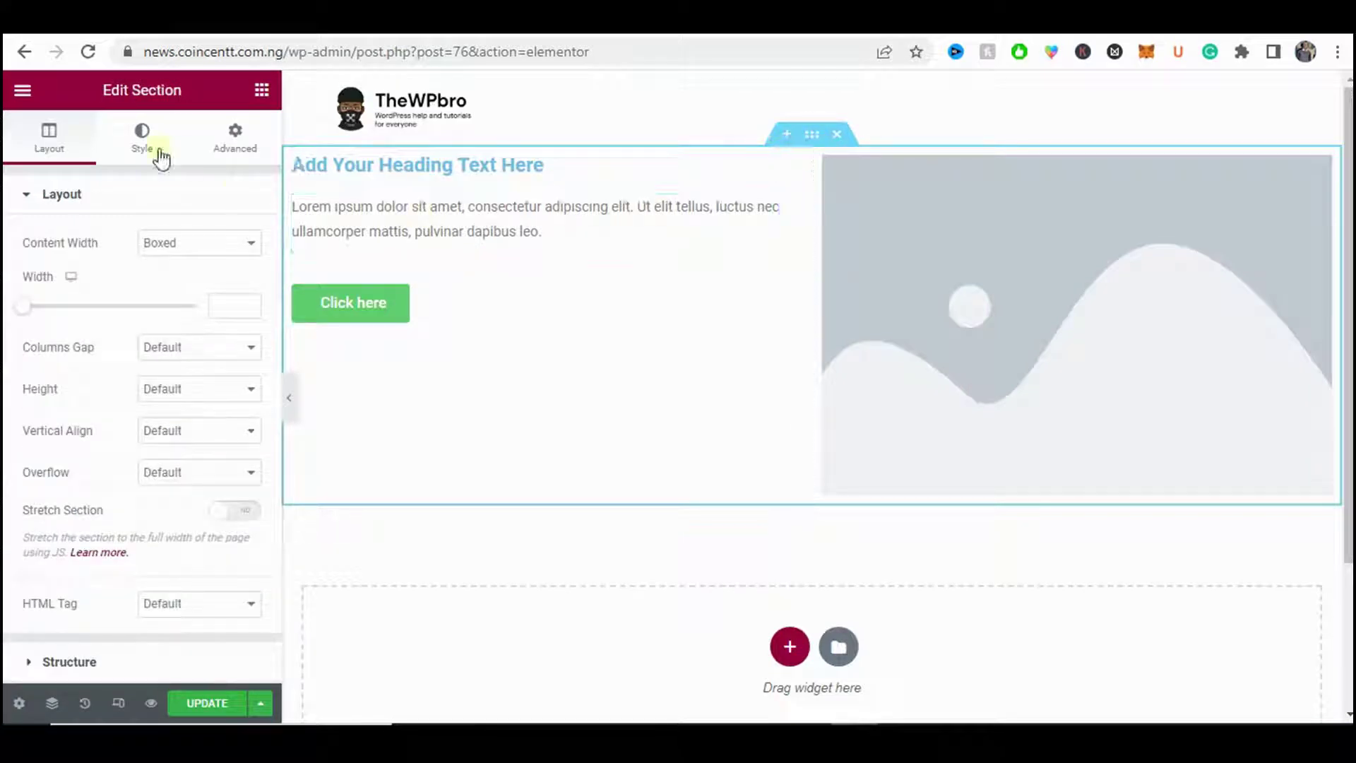
pyautogui.click(137, 142)
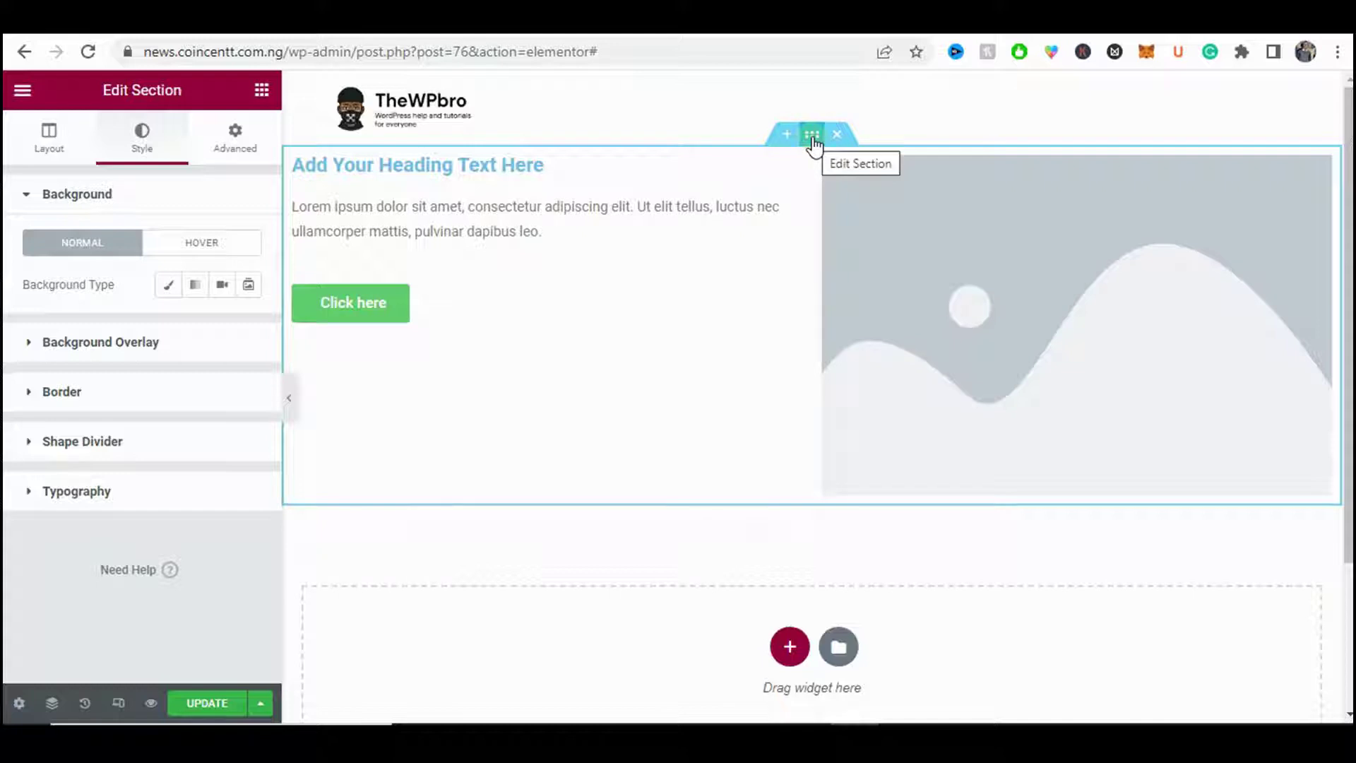
pyautogui.click(812, 139)
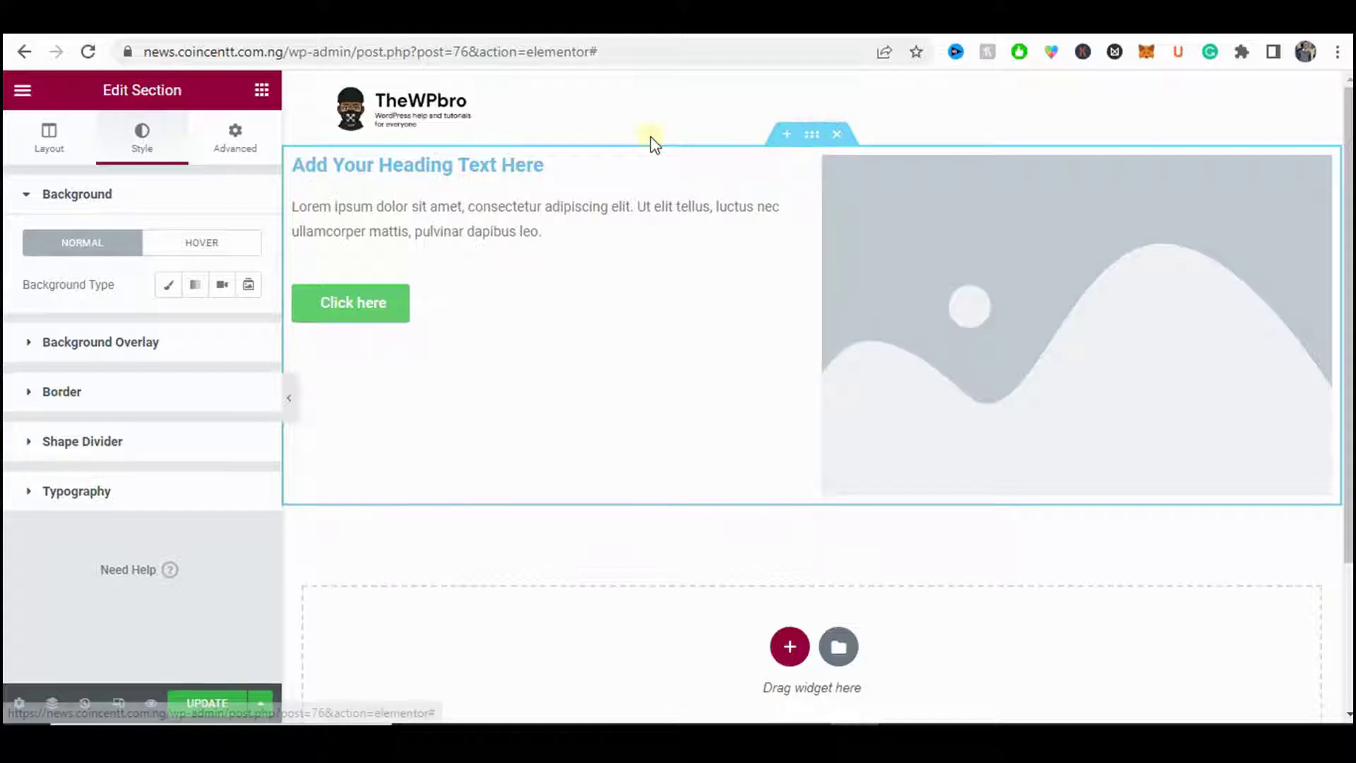
pyautogui.click(71, 157)
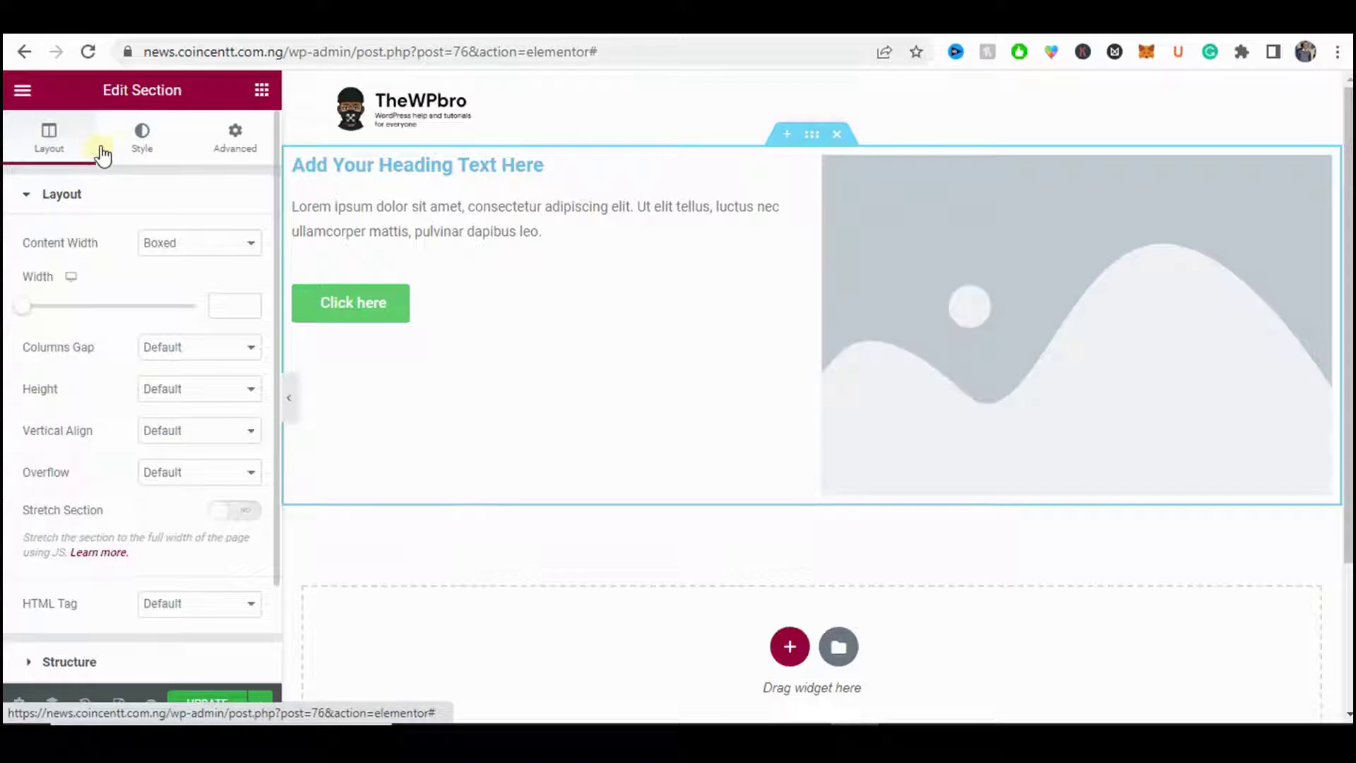
pyautogui.click(140, 150)
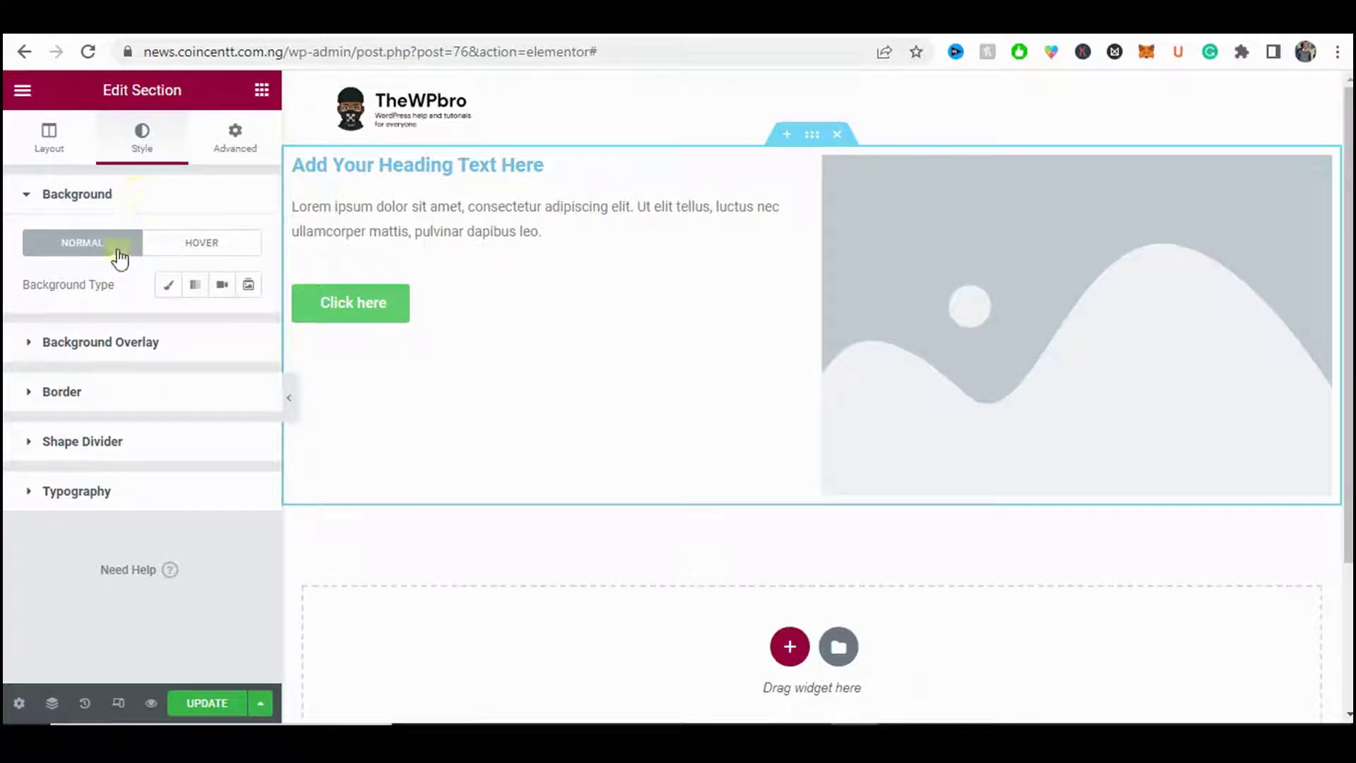
pyautogui.click(169, 286)
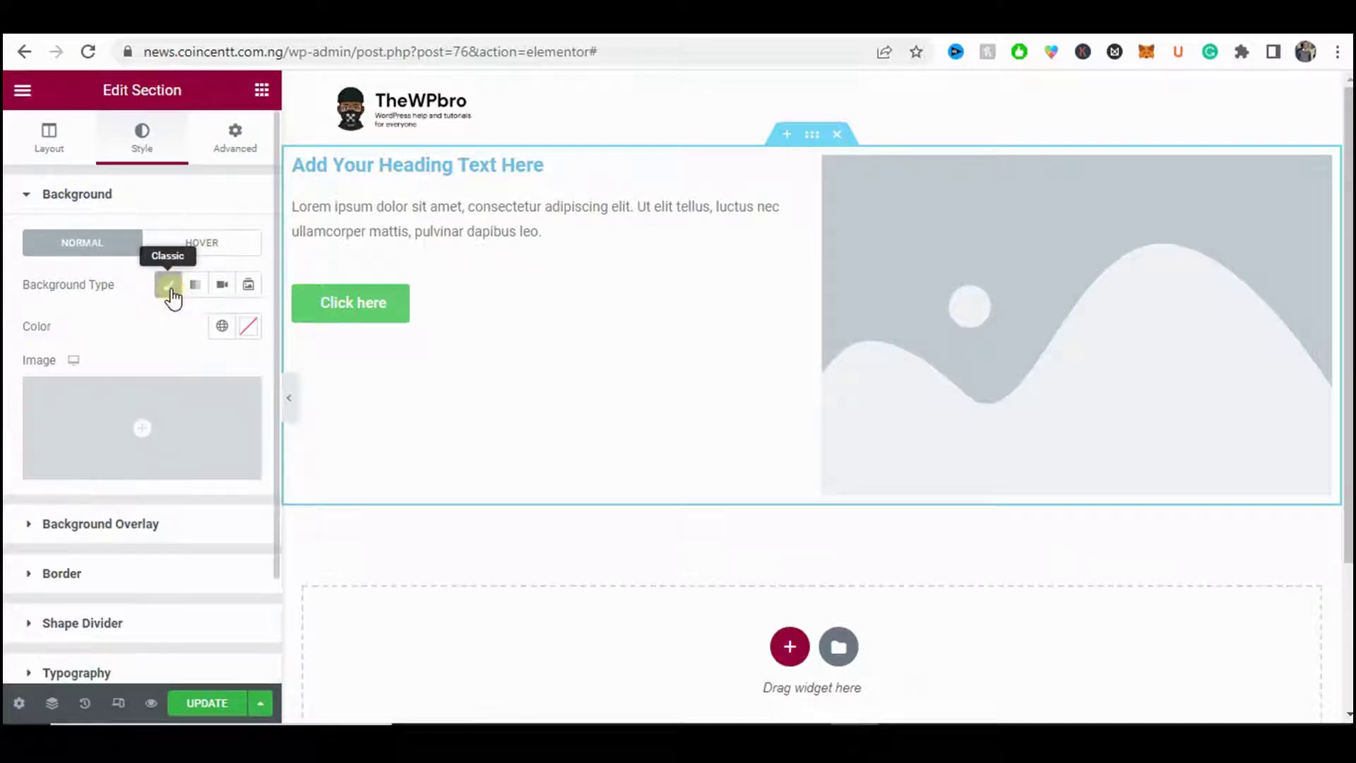
pyautogui.click(243, 328)
pyautogui.press('super+v')
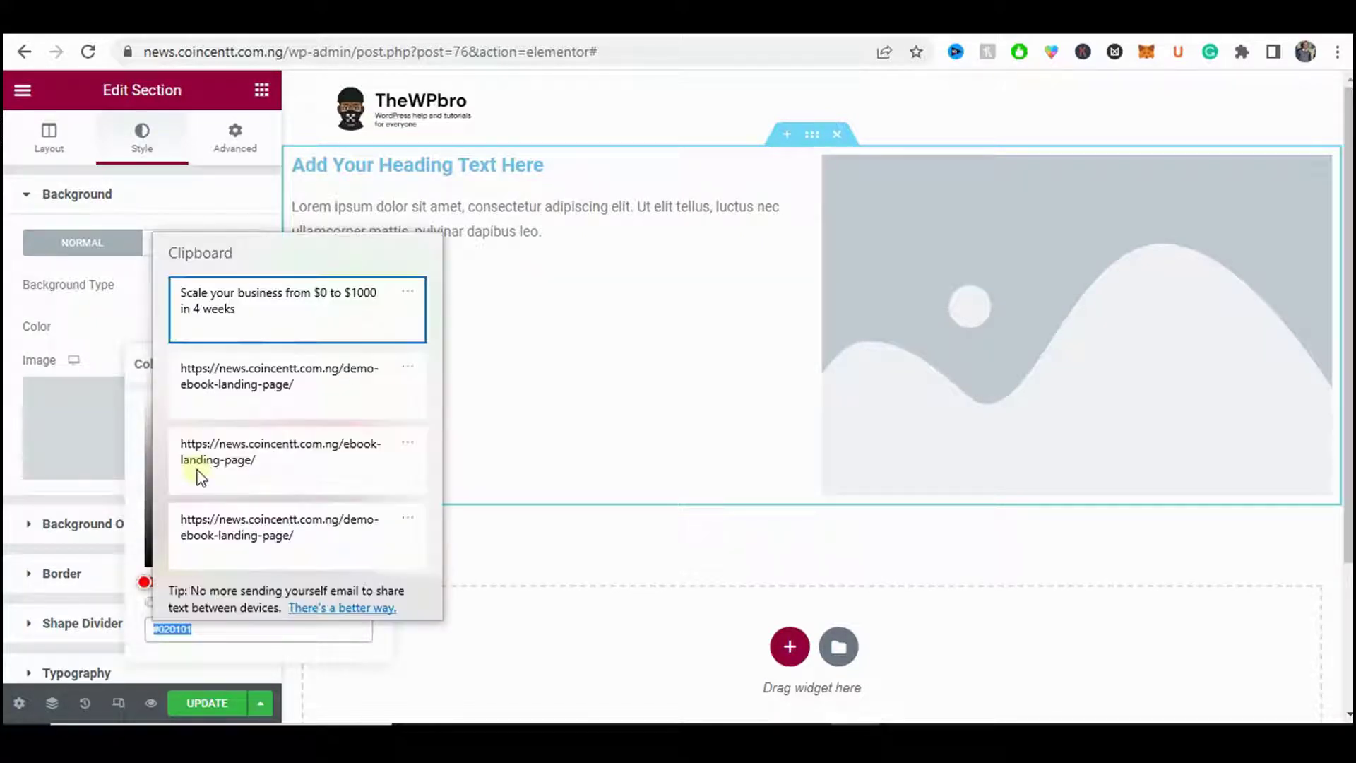
pyautogui.scroll(-10, 257, 431)
pyautogui.scroll(-15, 256, 435)
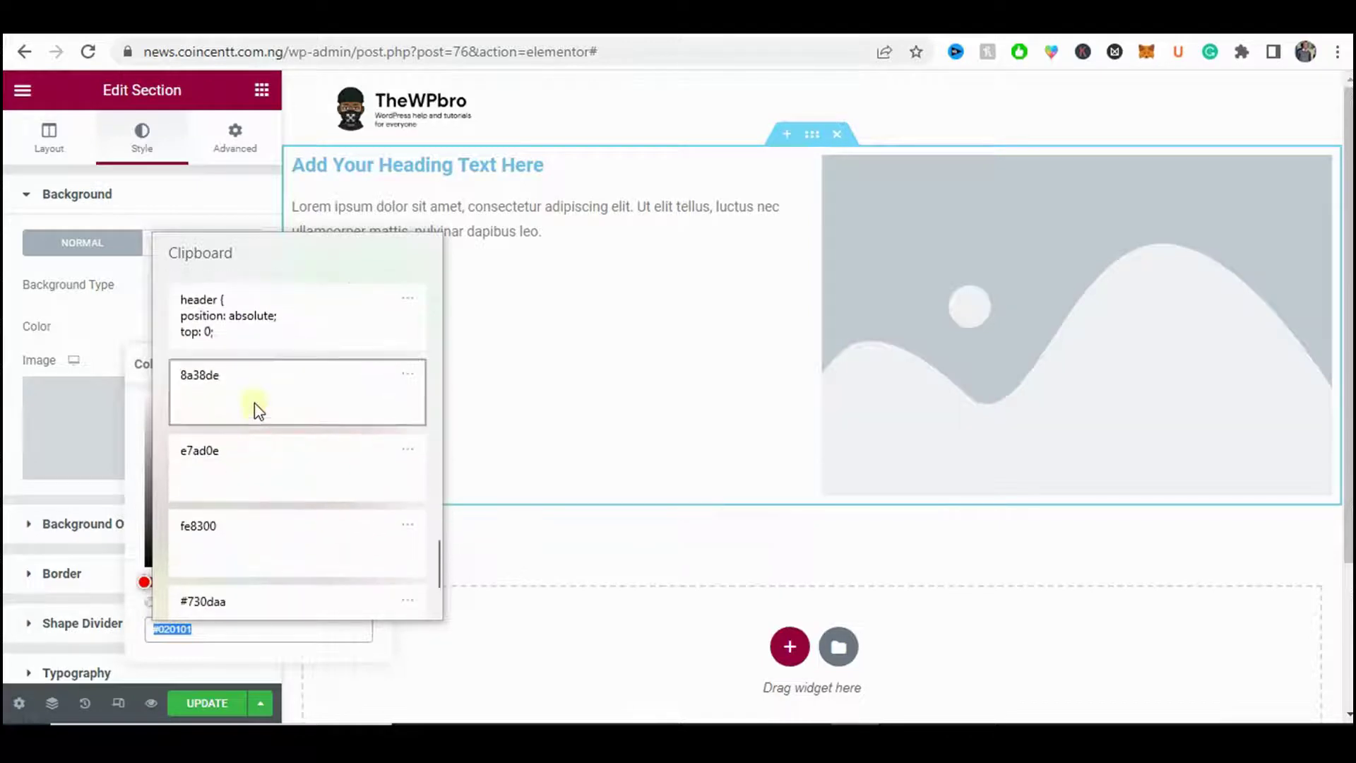
pyautogui.click(255, 403)
pyautogui.click(247, 327)
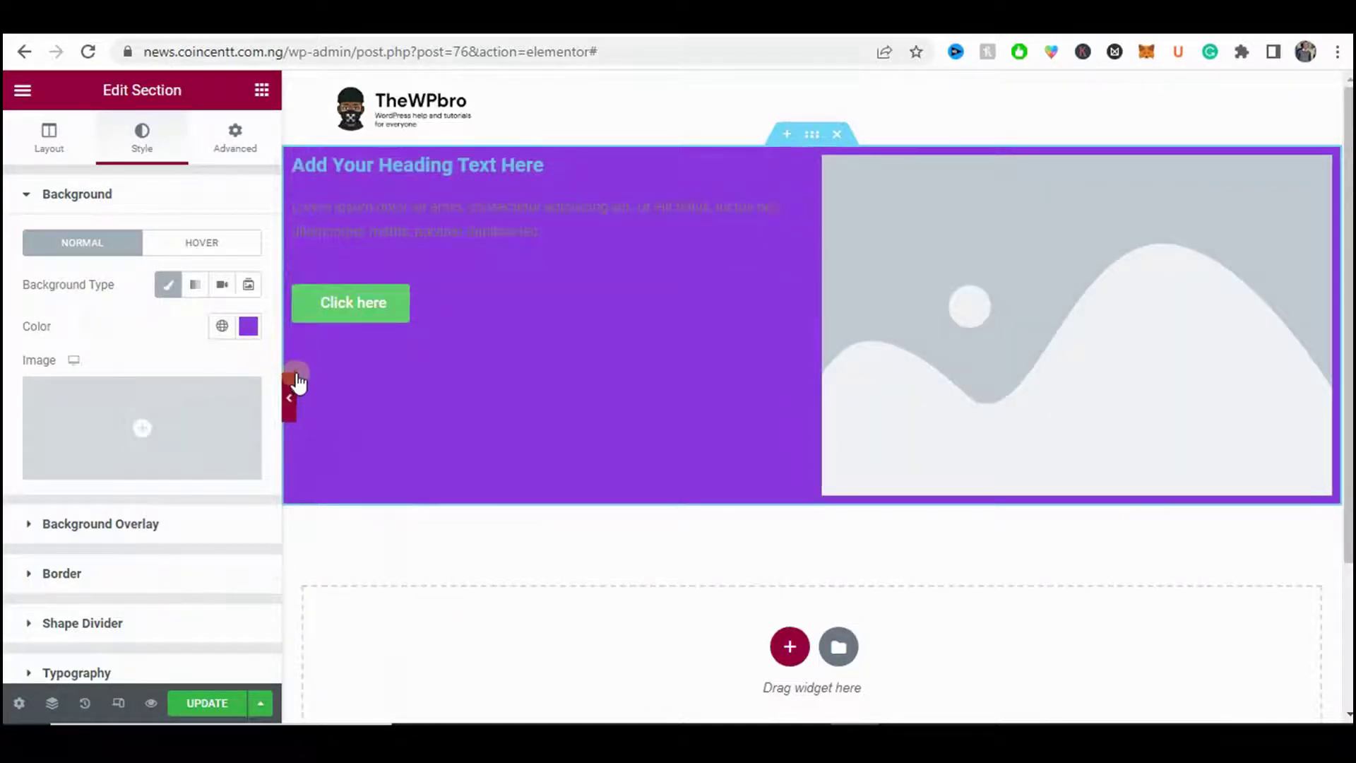
pyautogui.click(291, 401)
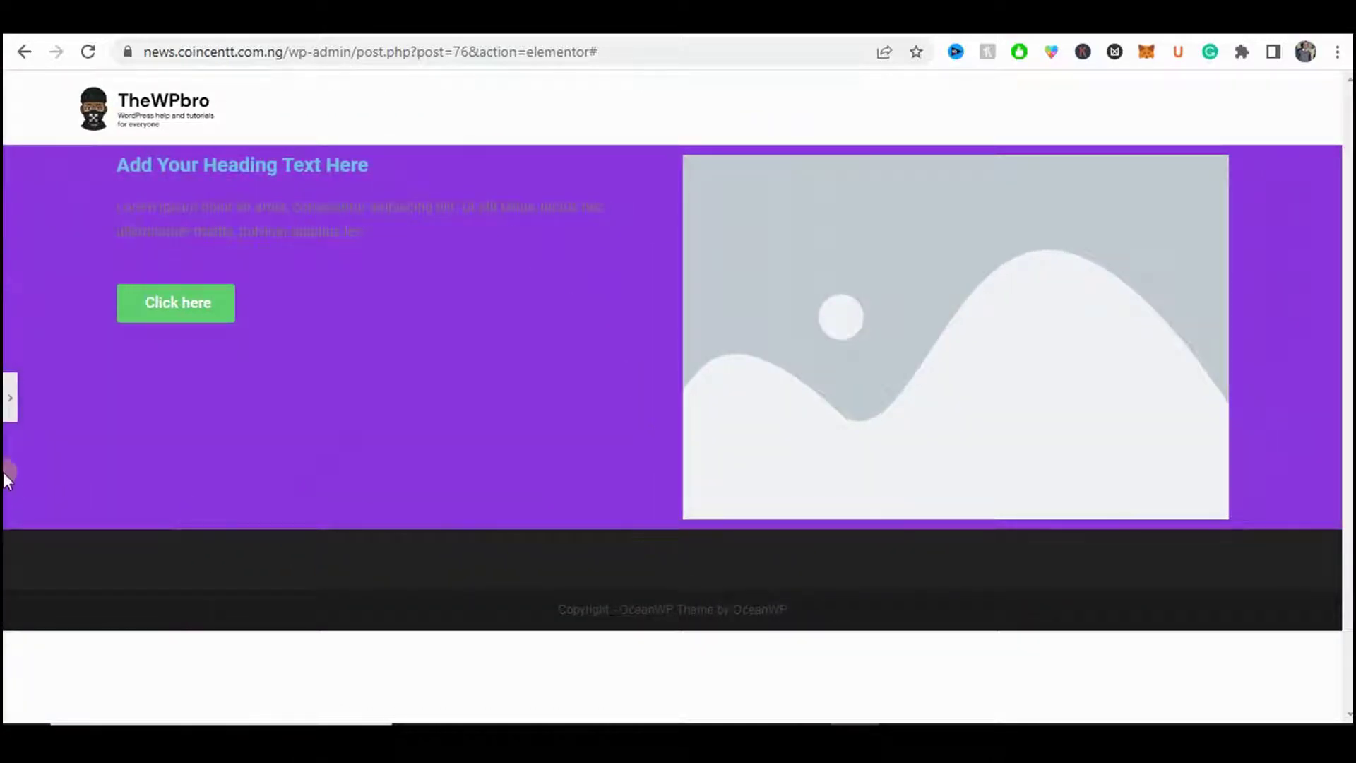
pyautogui.click(10, 398)
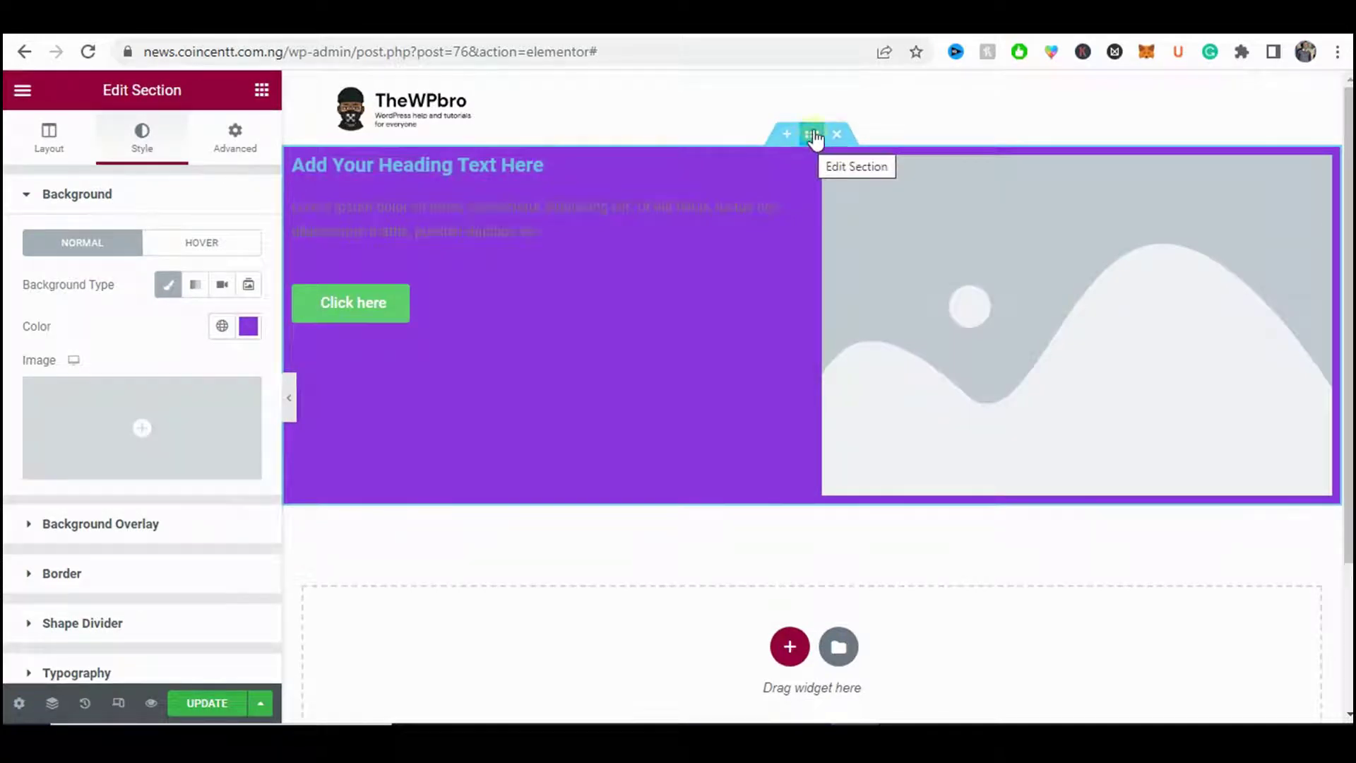
# - Unlink the section's padding values and set the top and bottom padding to 100 px each
pyautogui.click(231, 147)
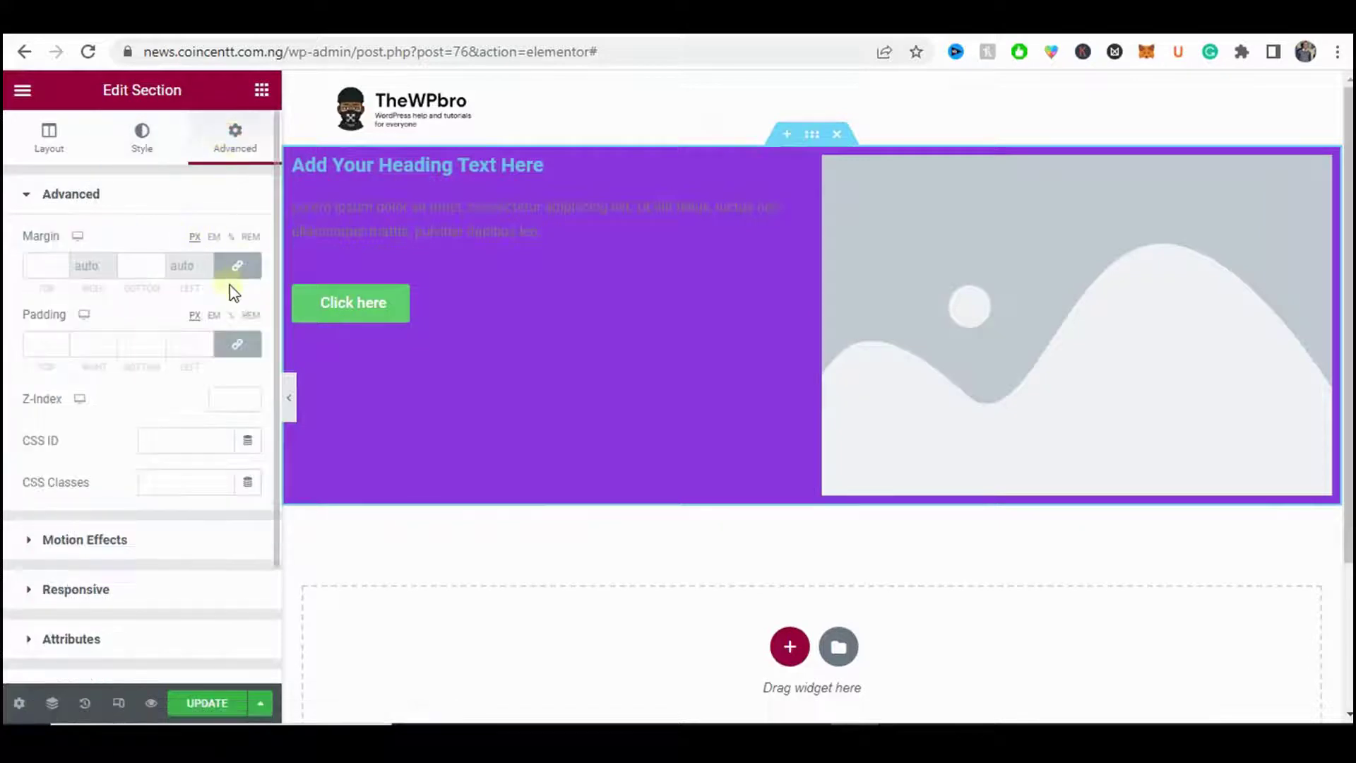
pyautogui.click(234, 345)
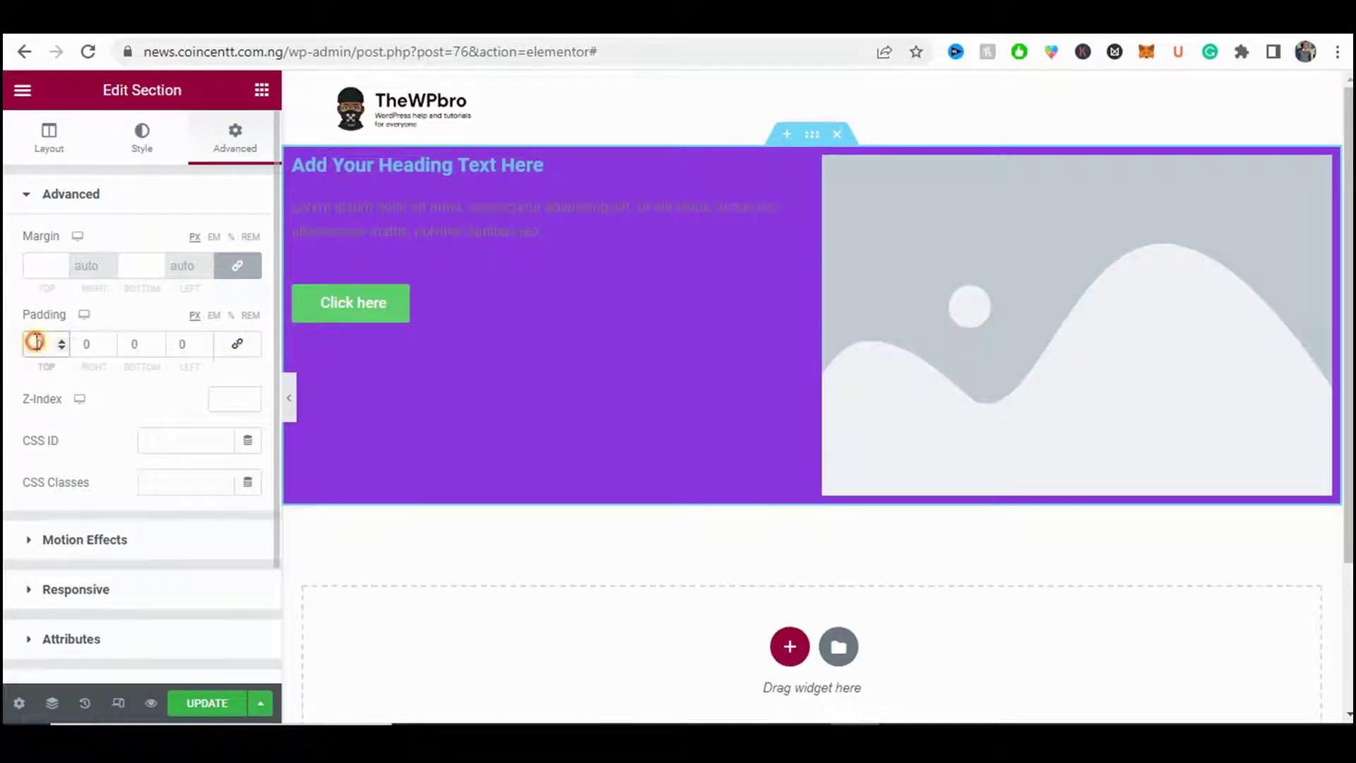
pyautogui.write('1000')
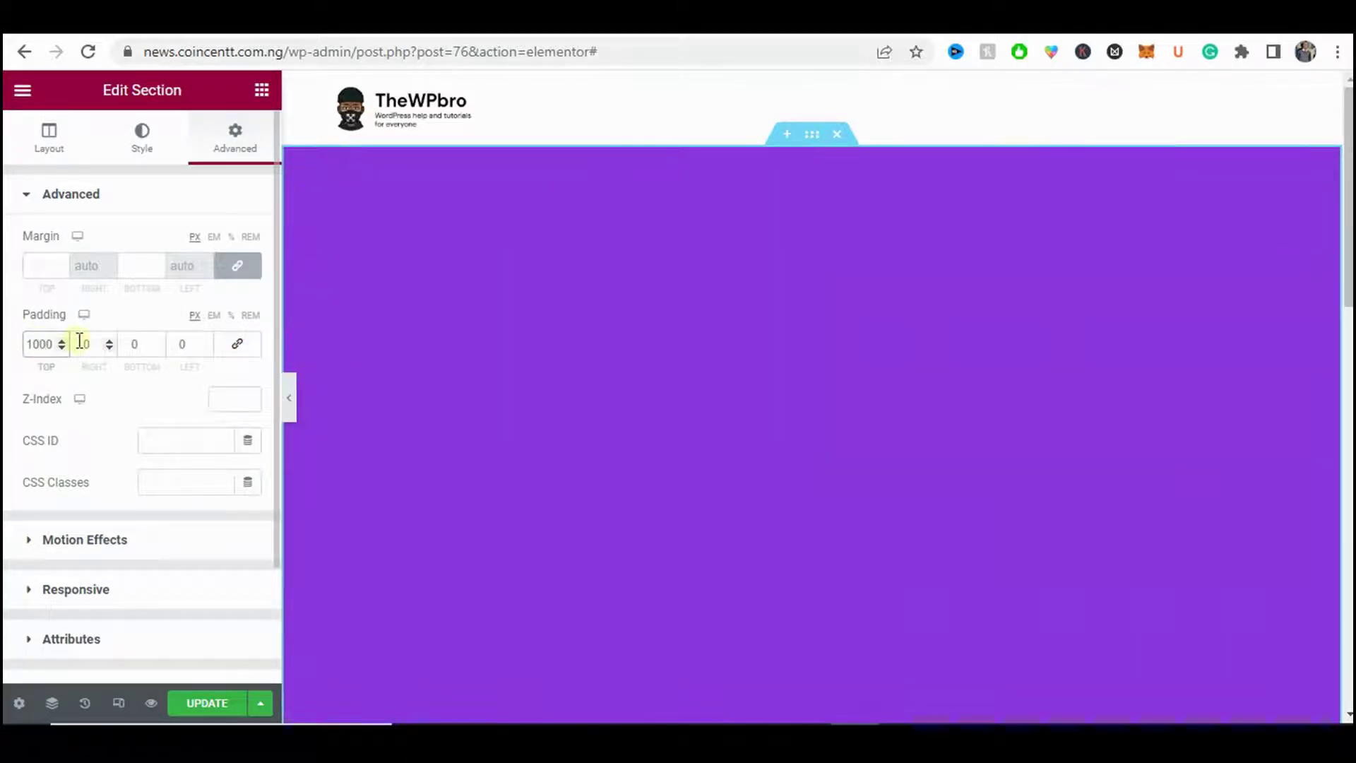
pyautogui.press('BackSpace')
pyautogui.click(130, 343)
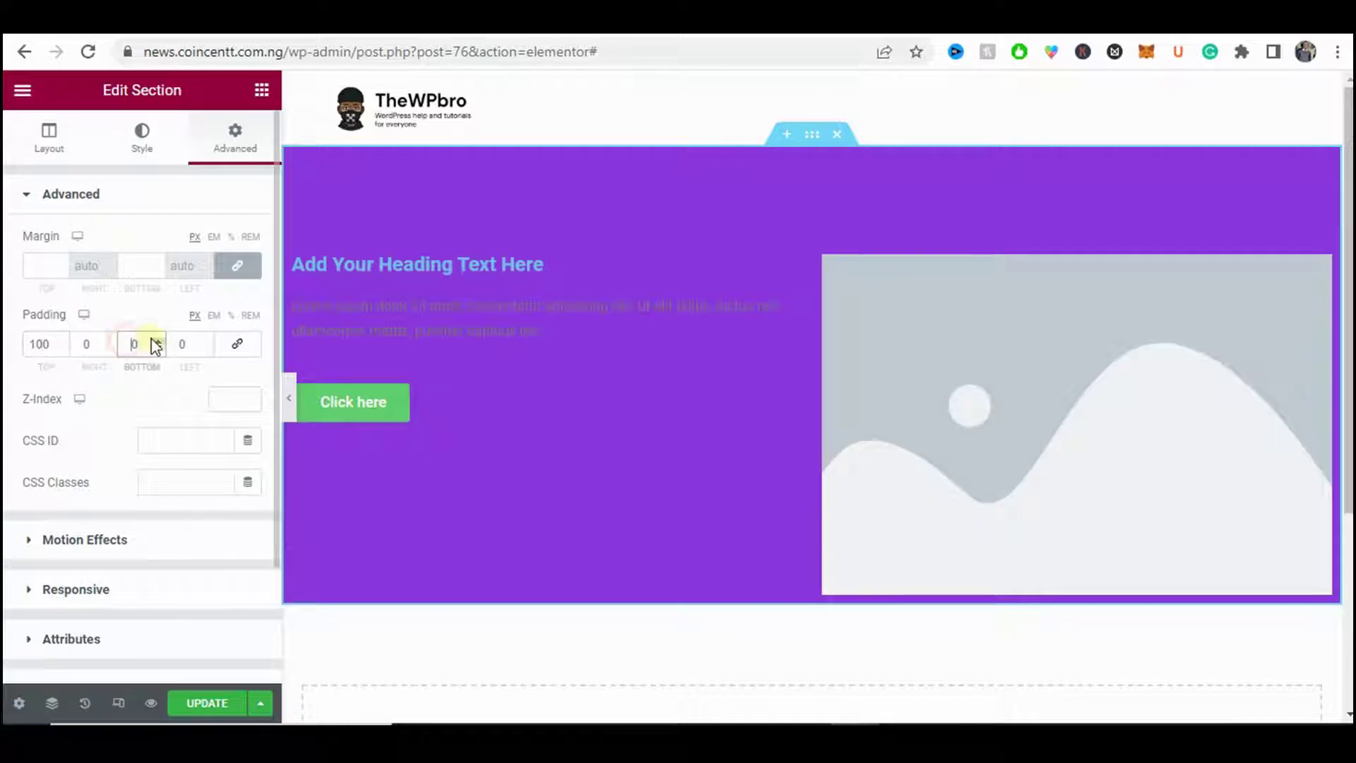
pyautogui.write('100')
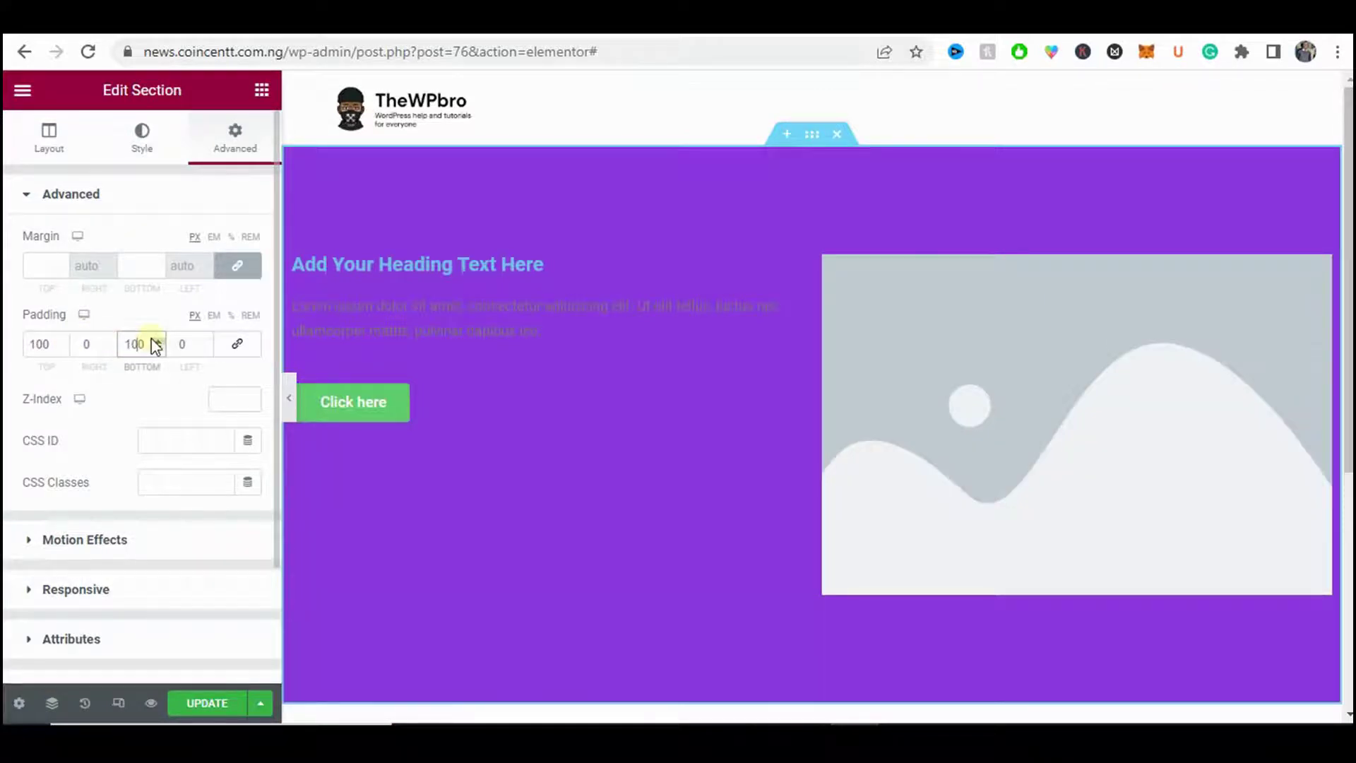
# - Preview the purple two-column section at full page width to check its padding
pyautogui.click(284, 401)
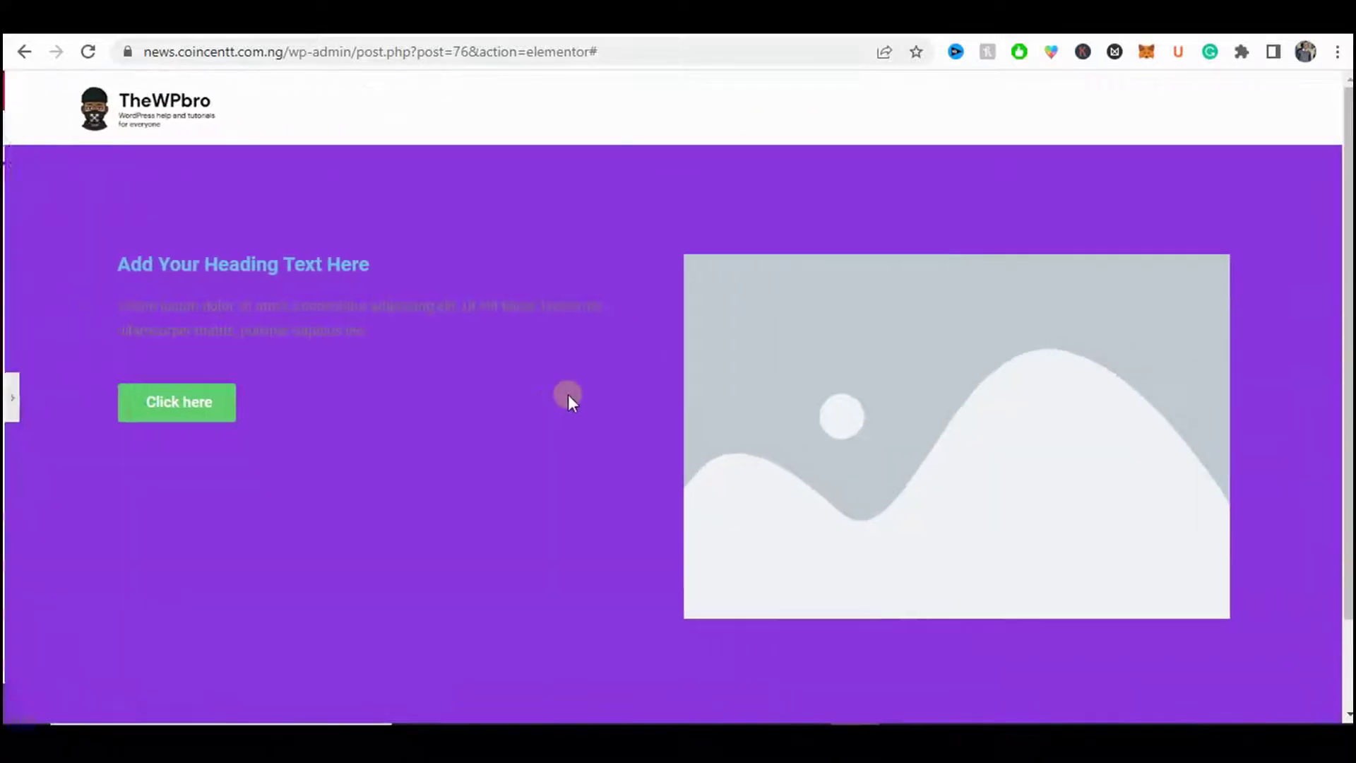
pyautogui.scroll(-2, 731, 190)
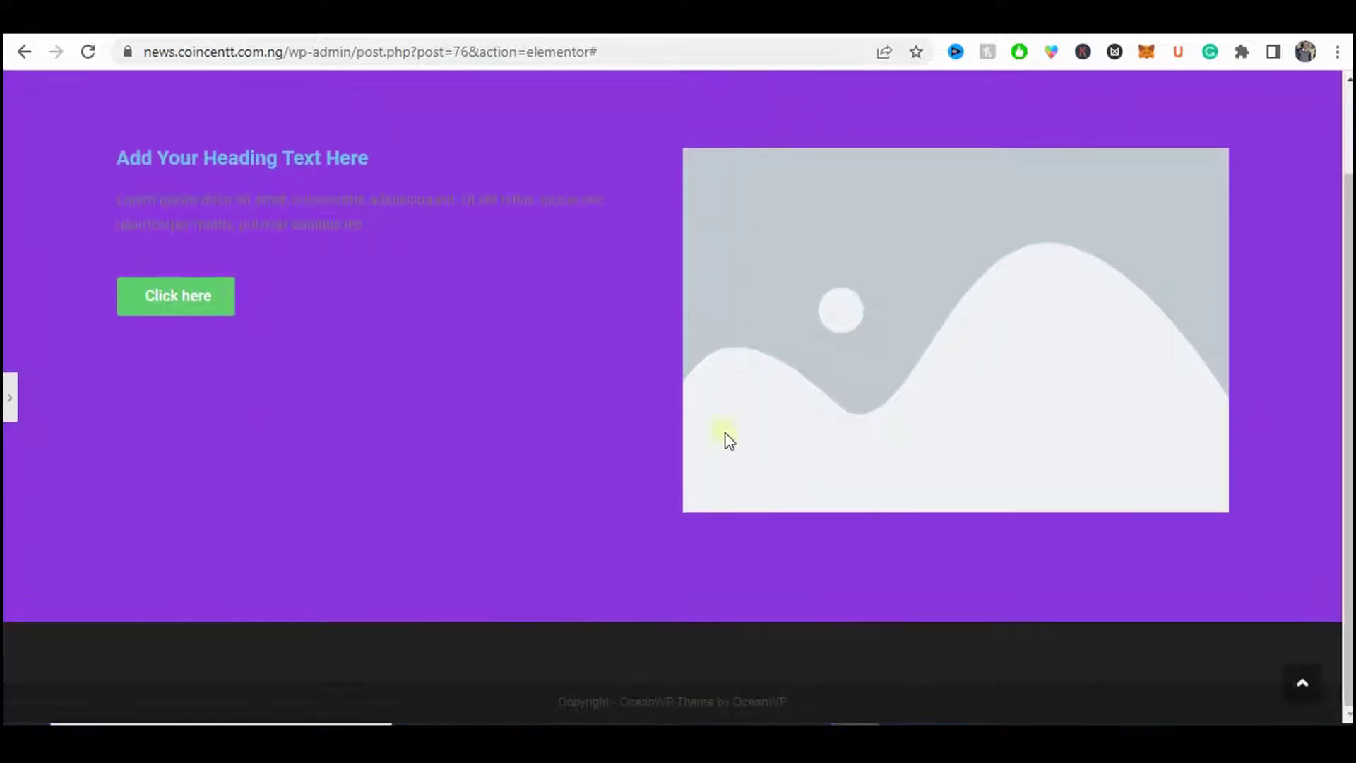
pyautogui.scroll(2, 168, 491)
pyautogui.click(7, 392)
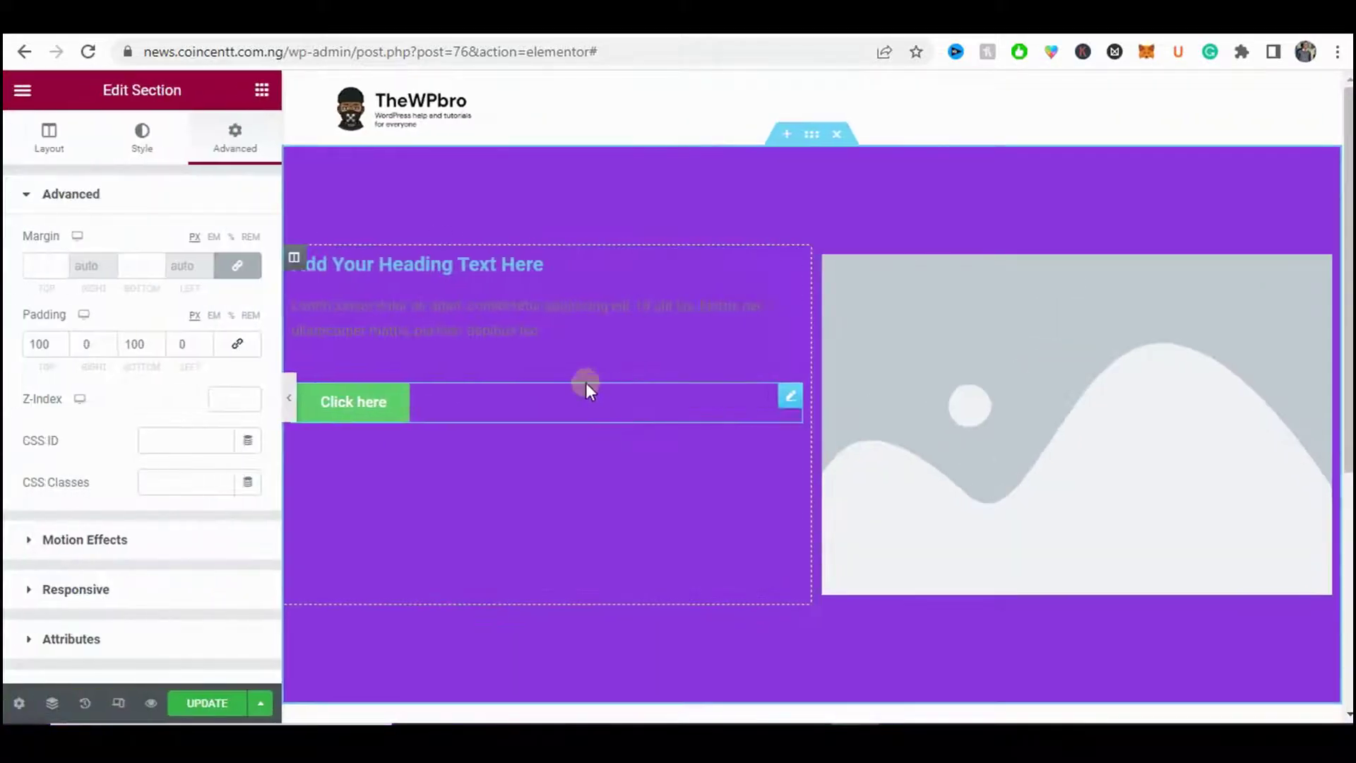
# - Replace the heading's title with the demo page's "Scale your business from $0 to $1000 in 4 weeks"
pyautogui.click(526, 267)
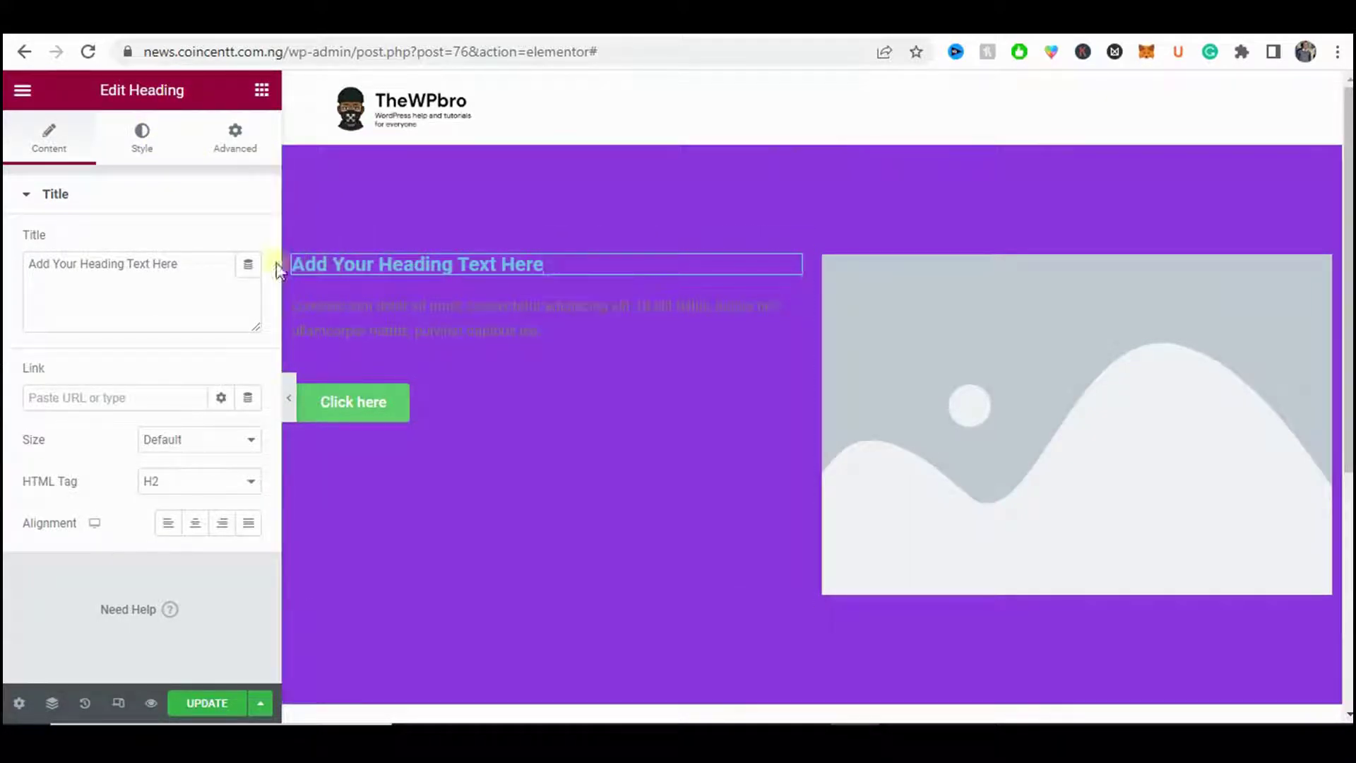
pyautogui.tripleClick(138, 269)
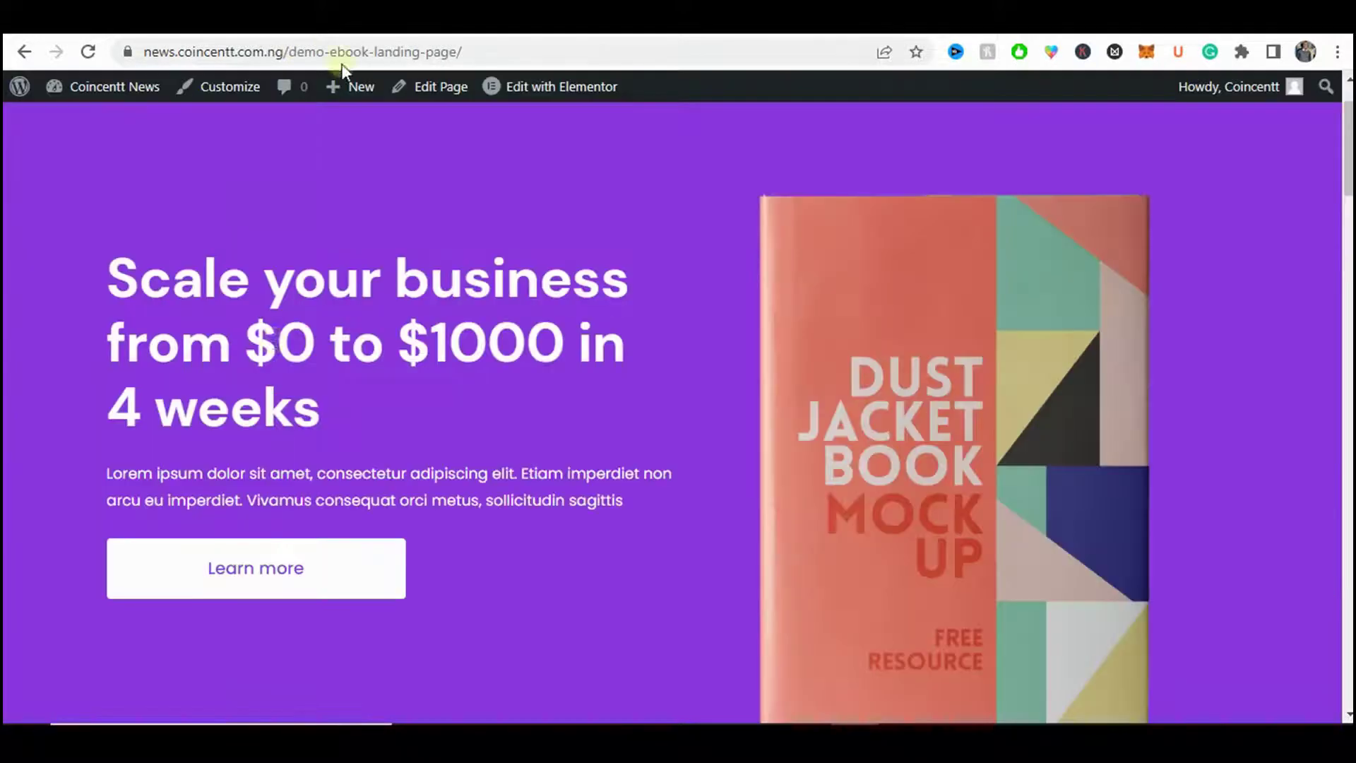
pyautogui.tripleClick(263, 351)
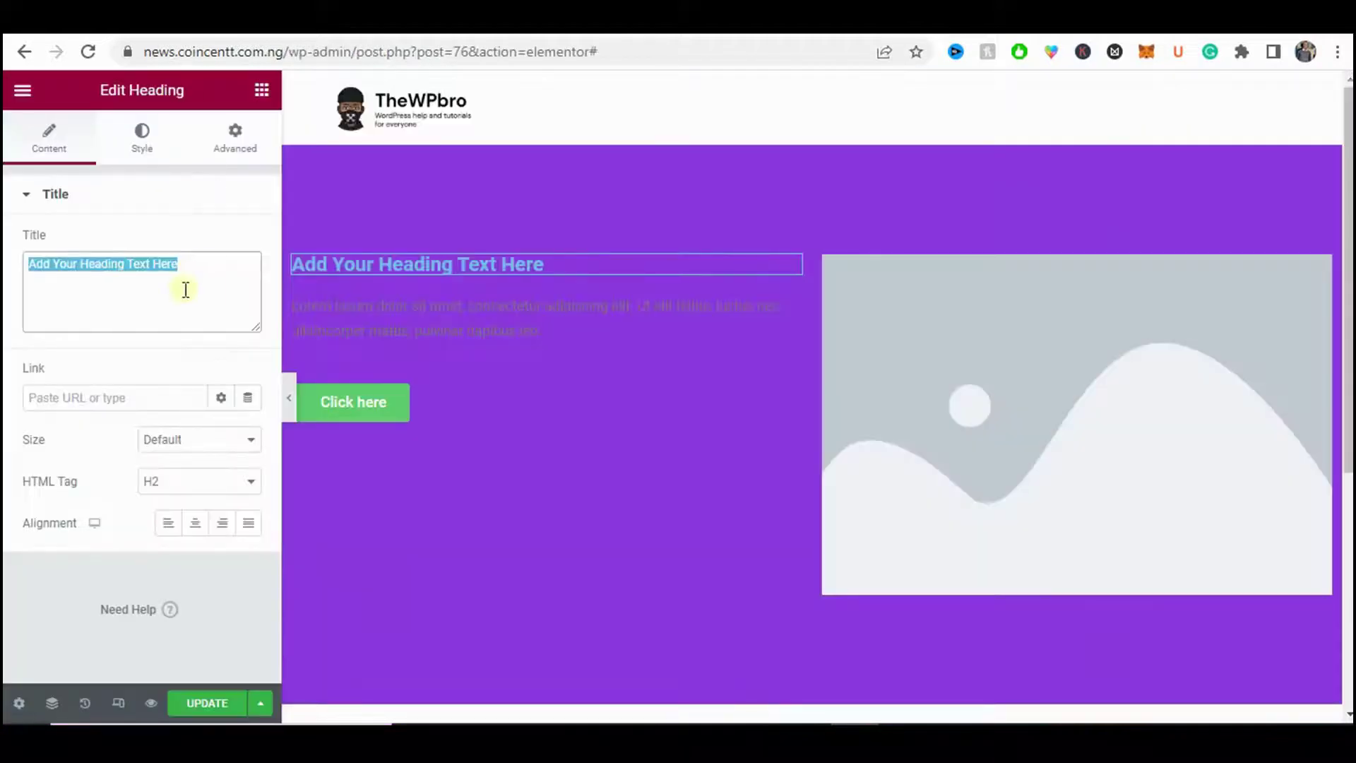
pyautogui.write('Scale your business from $0 to $1000 in 4 weeks')
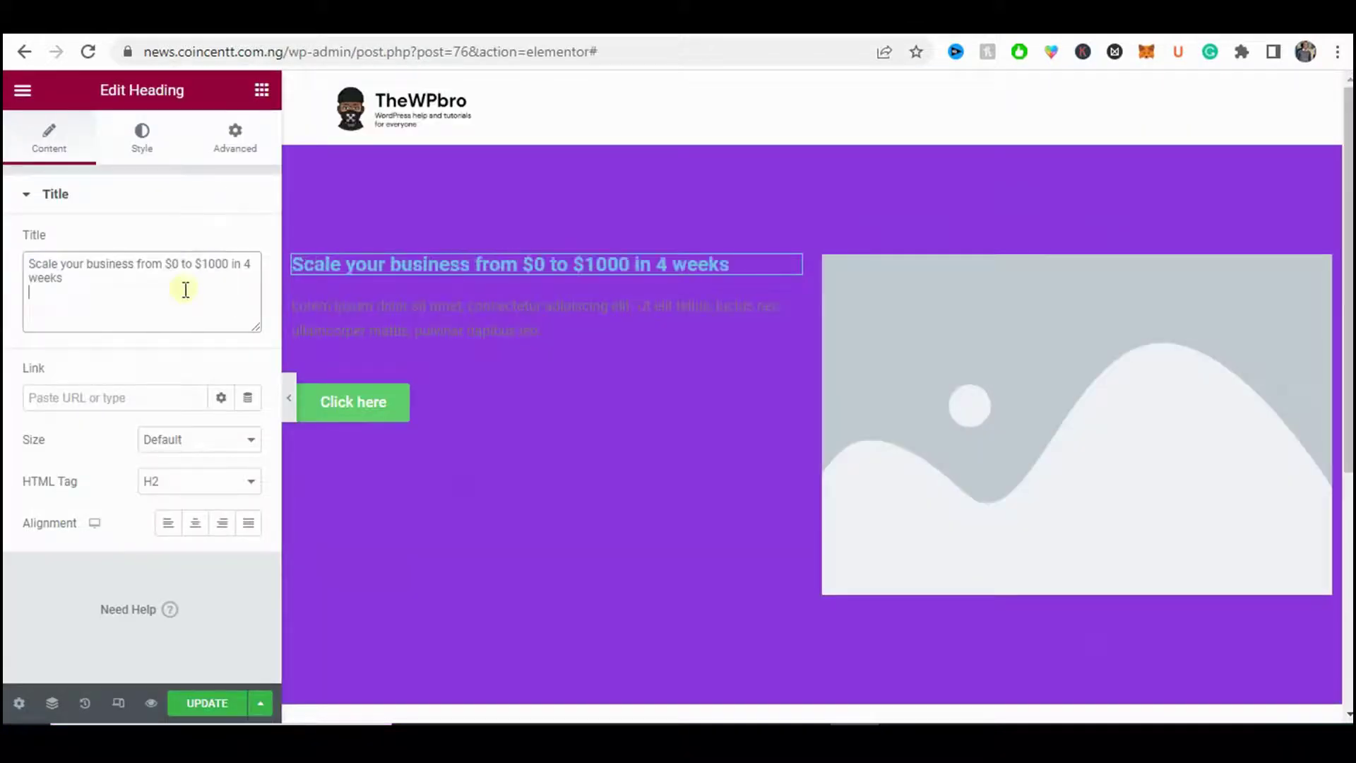
# - Set the heading's text colour to white, #FFFFFF
pyautogui.click(143, 155)
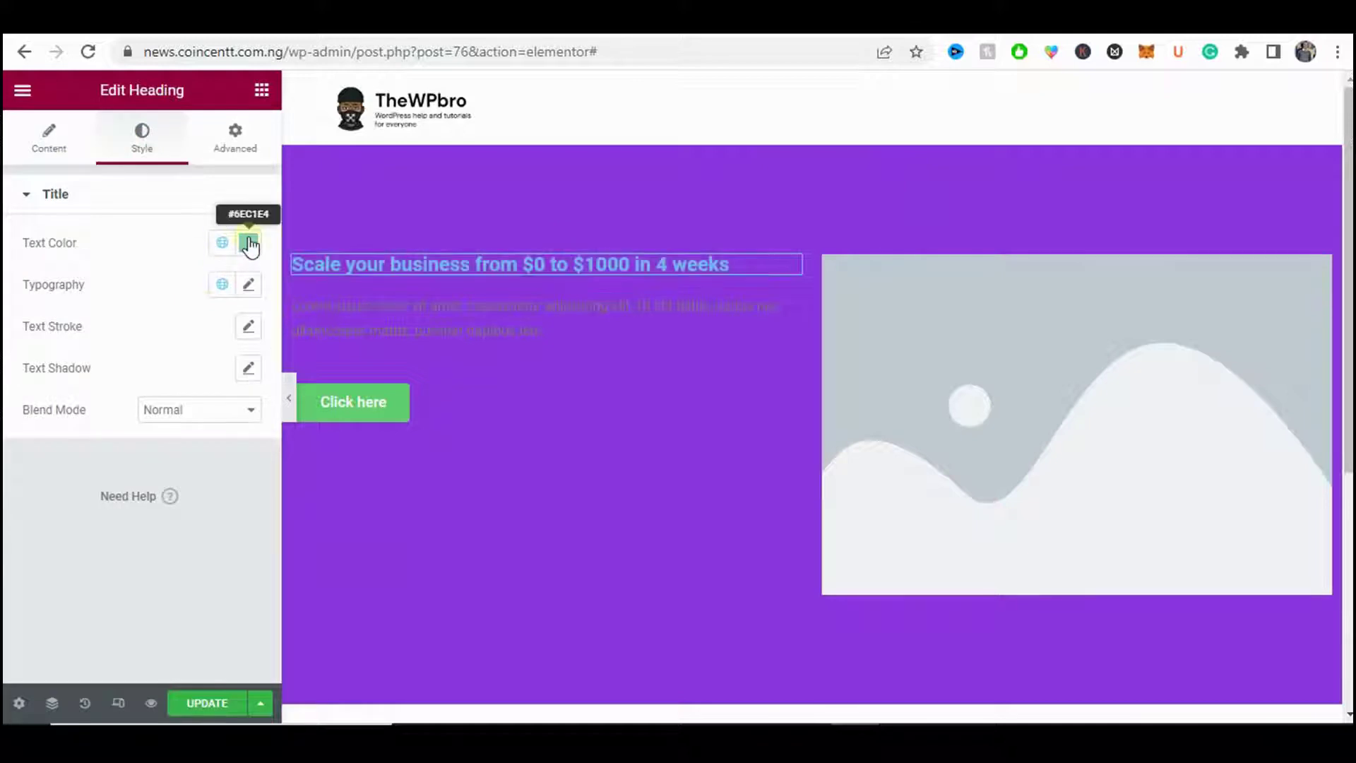
pyautogui.click(248, 243)
pyautogui.click(236, 203)
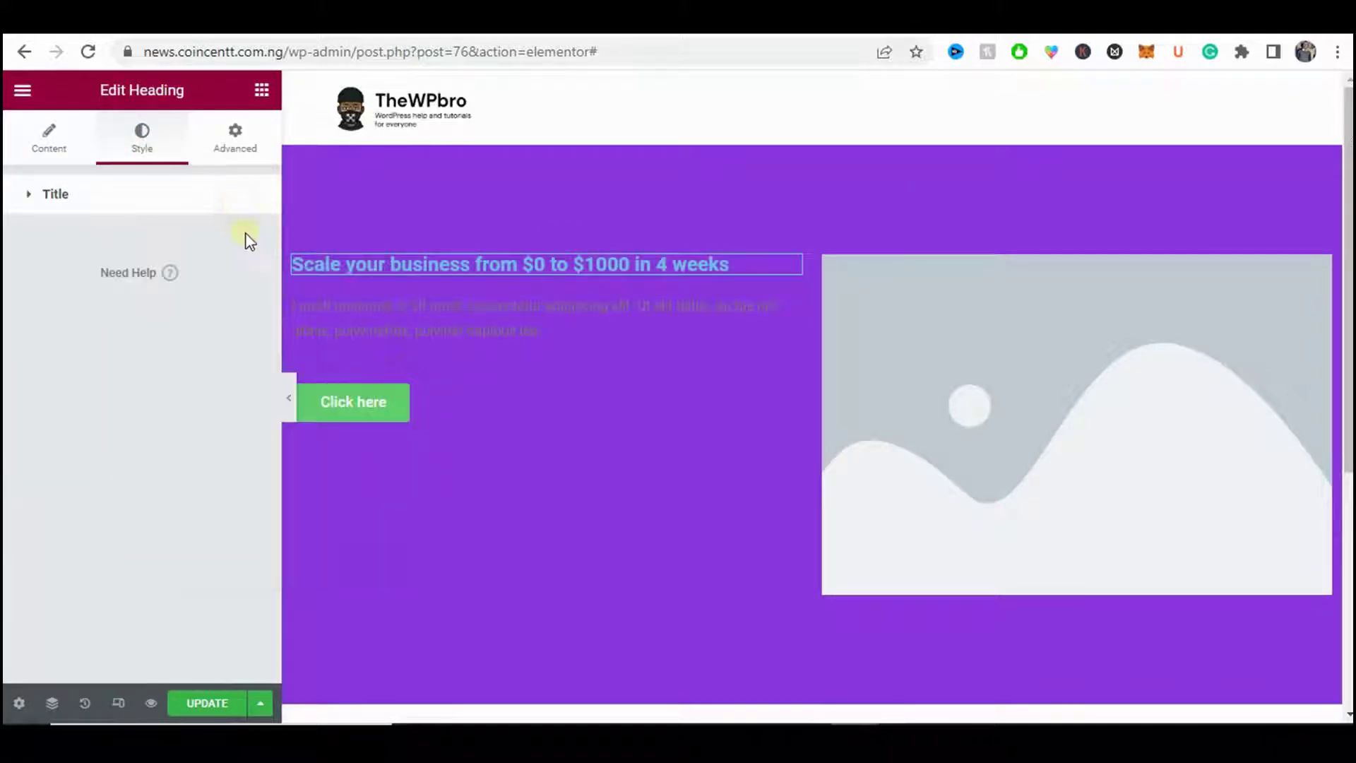
pyautogui.click(250, 243)
pyautogui.moveTo(235, 347); pyautogui.dragTo(108, 274)
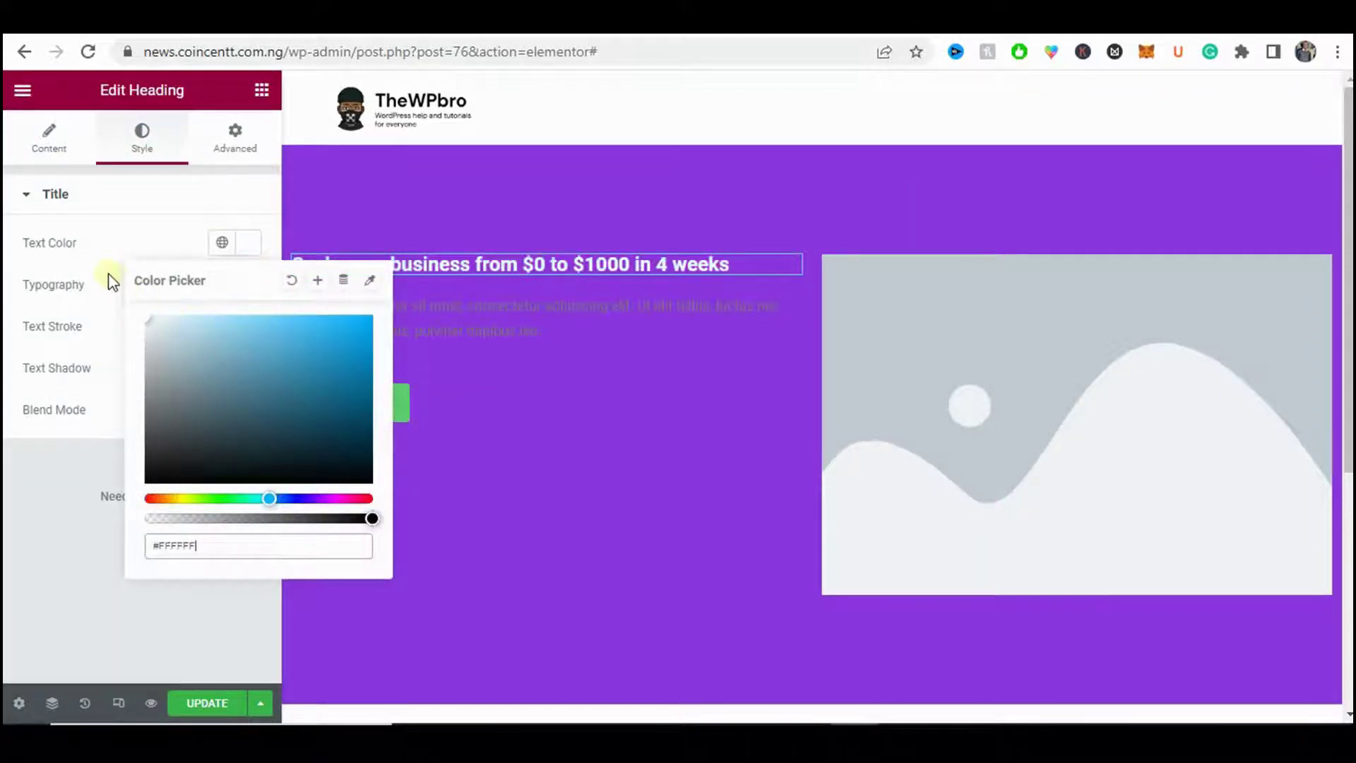
pyautogui.click(133, 260)
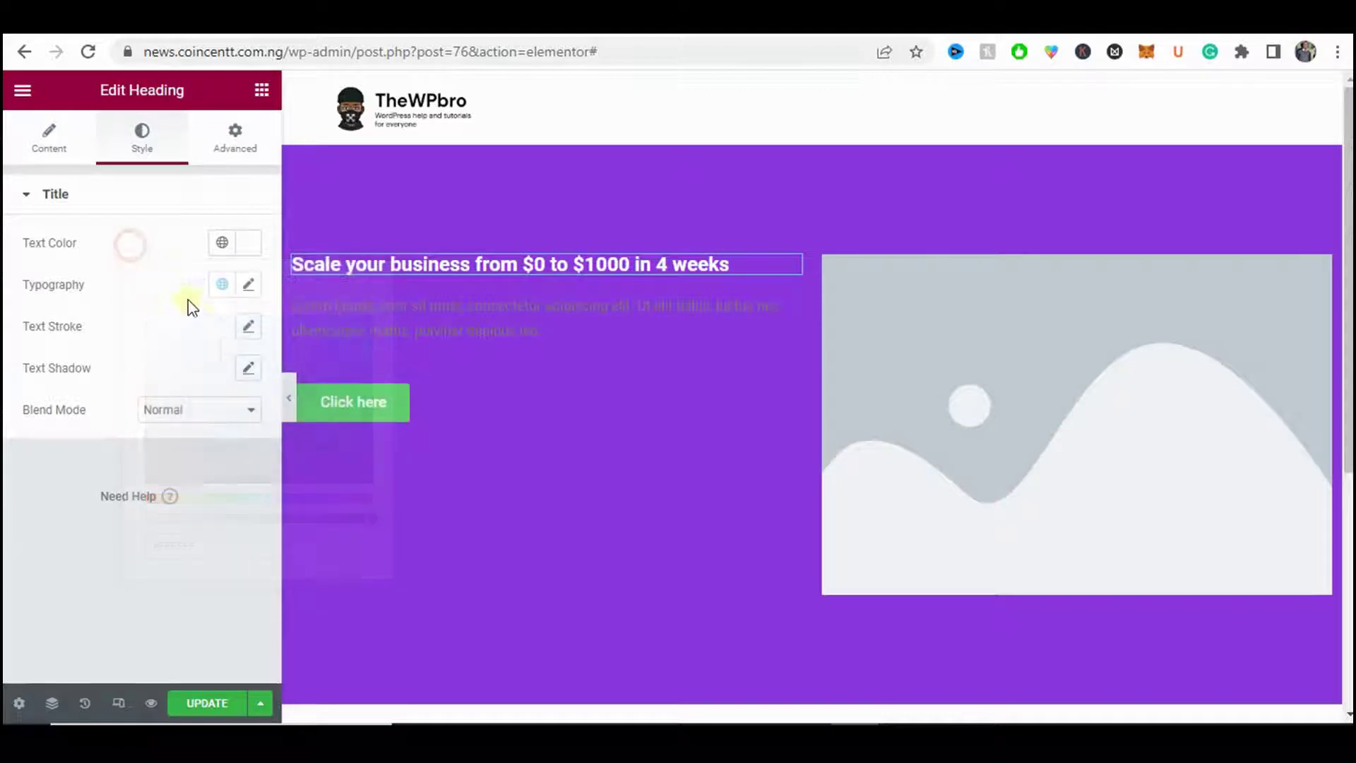
# - Change the heading's typography to the DM Sans family at a size of 55 px
pyautogui.click(249, 284)
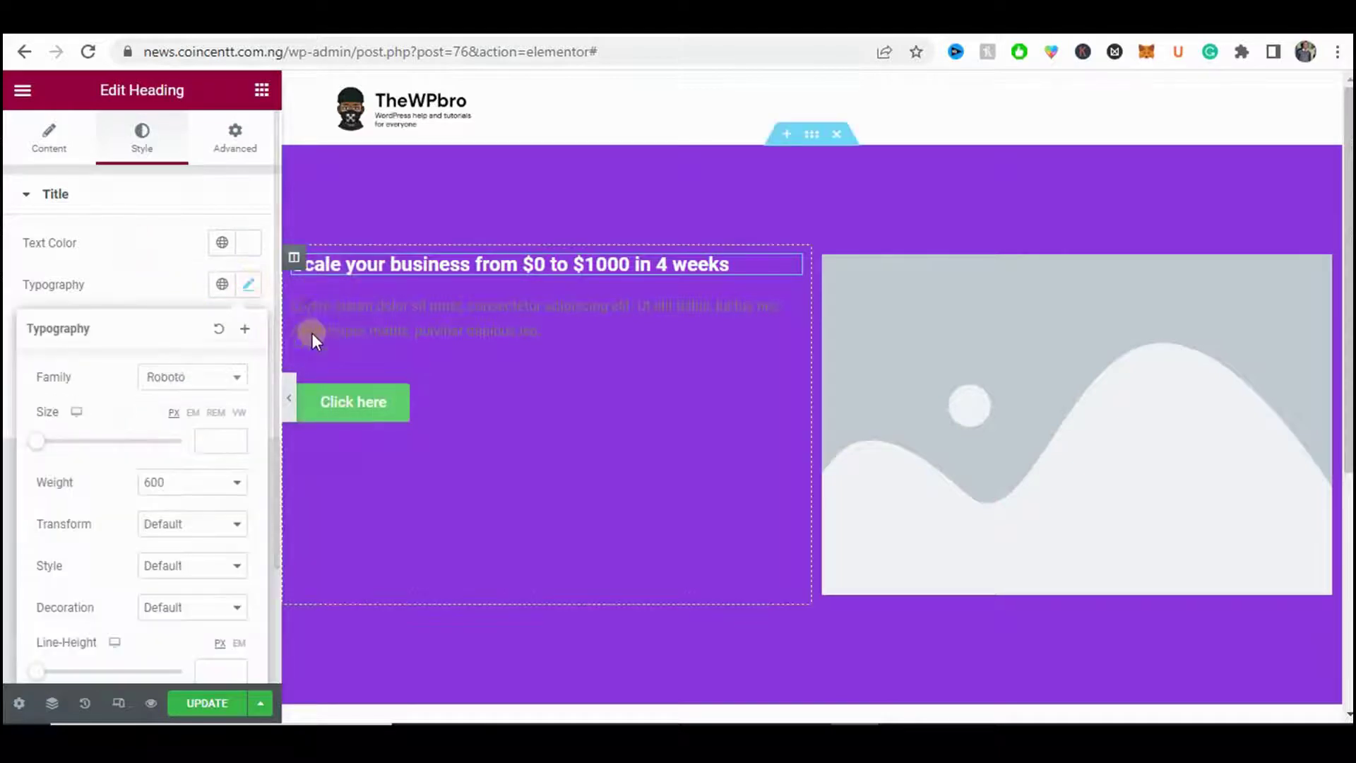
pyautogui.click(159, 377)
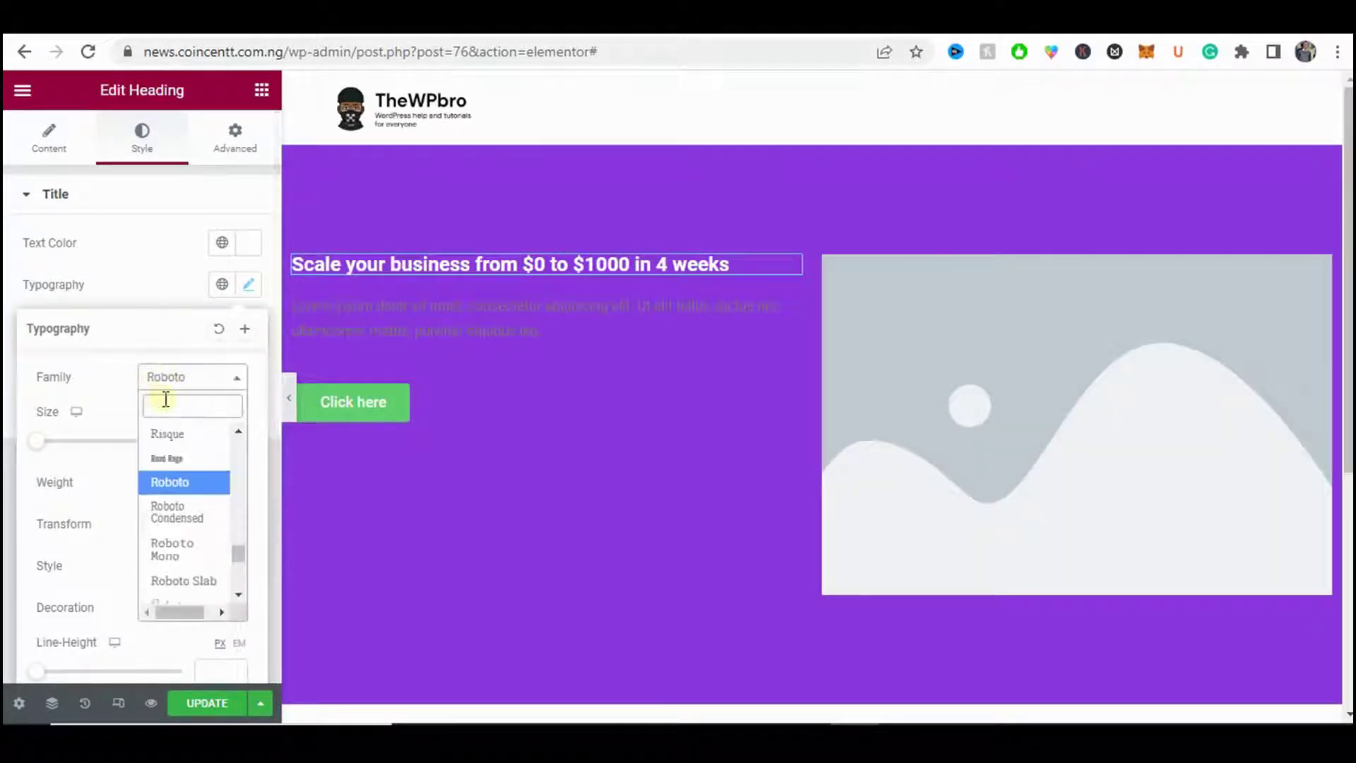
pyautogui.write('dm s')
pyautogui.press('Return')
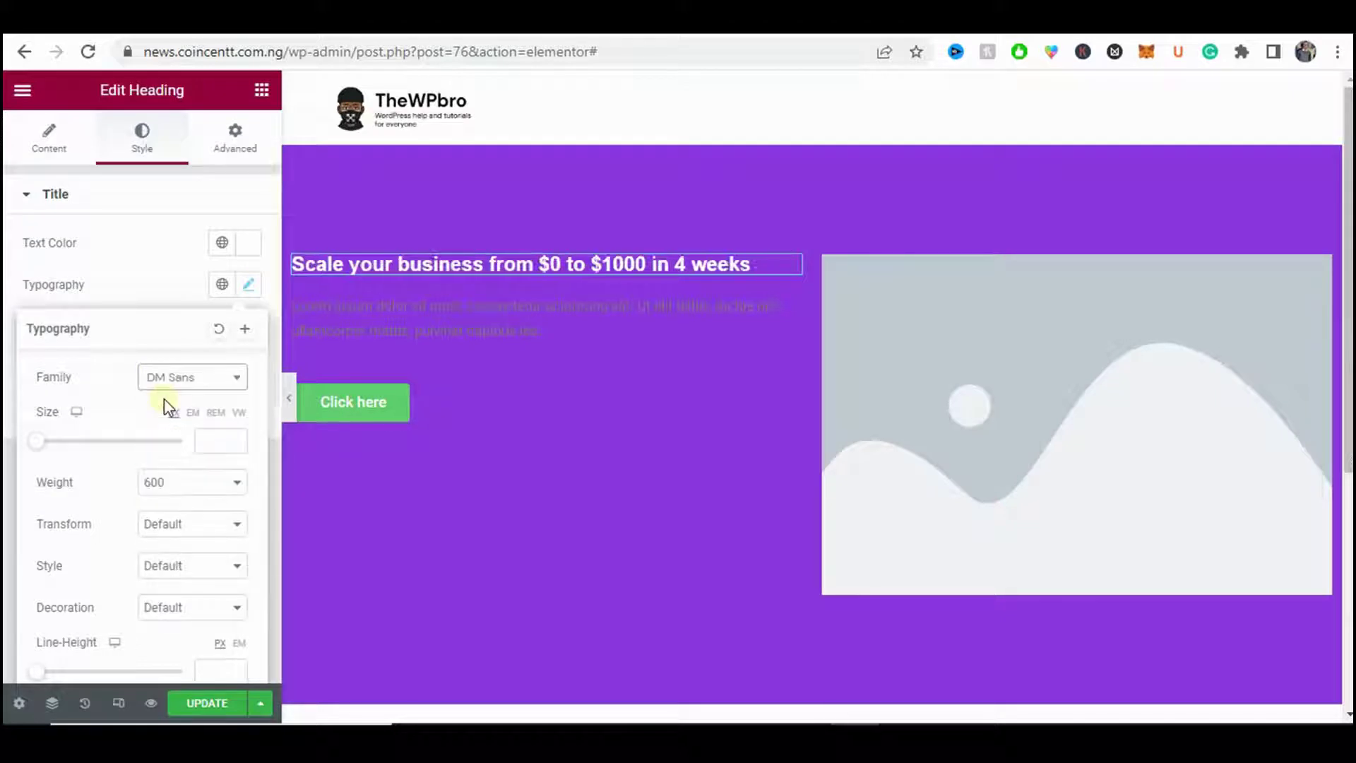
pyautogui.moveTo(39, 444); pyautogui.dragTo(85, 450)
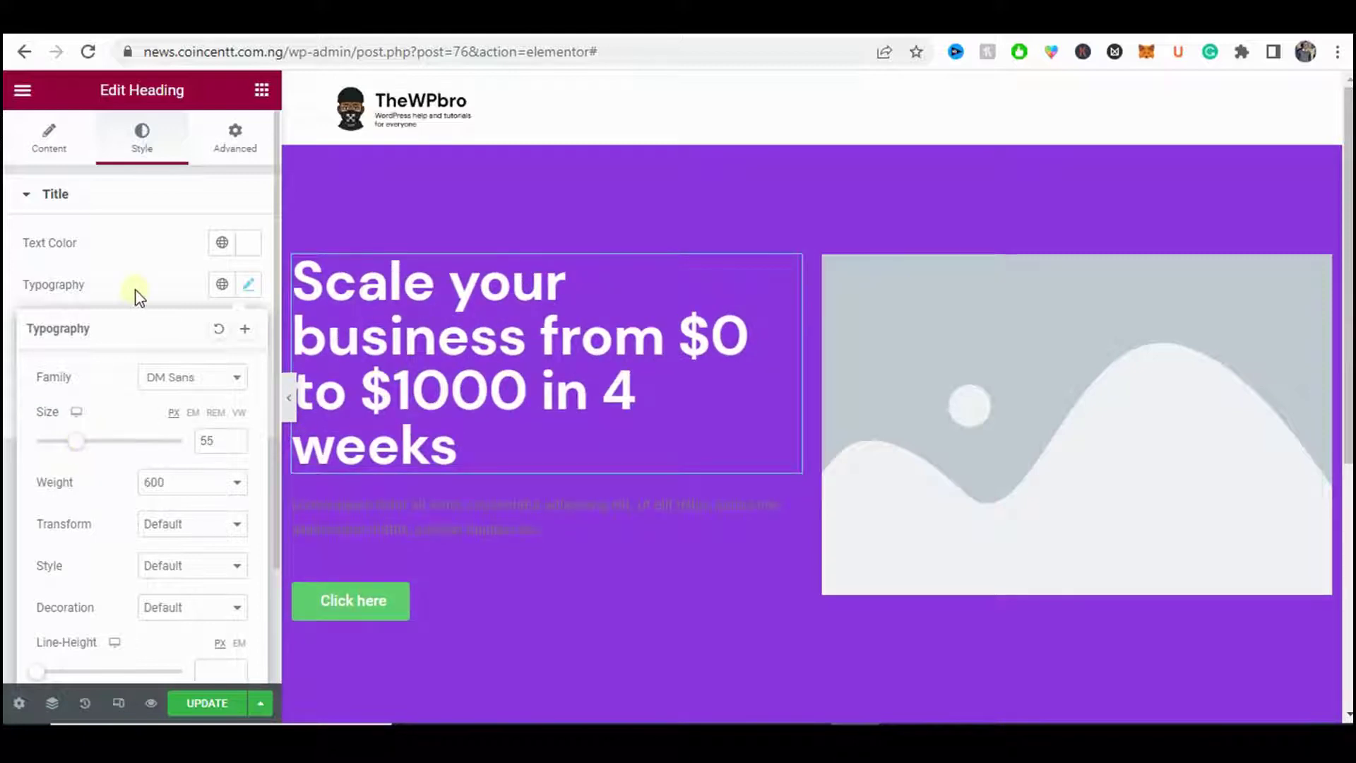
# - Increase the heading's line height to about 66 px
pyautogui.scroll(-3, 527, 435)
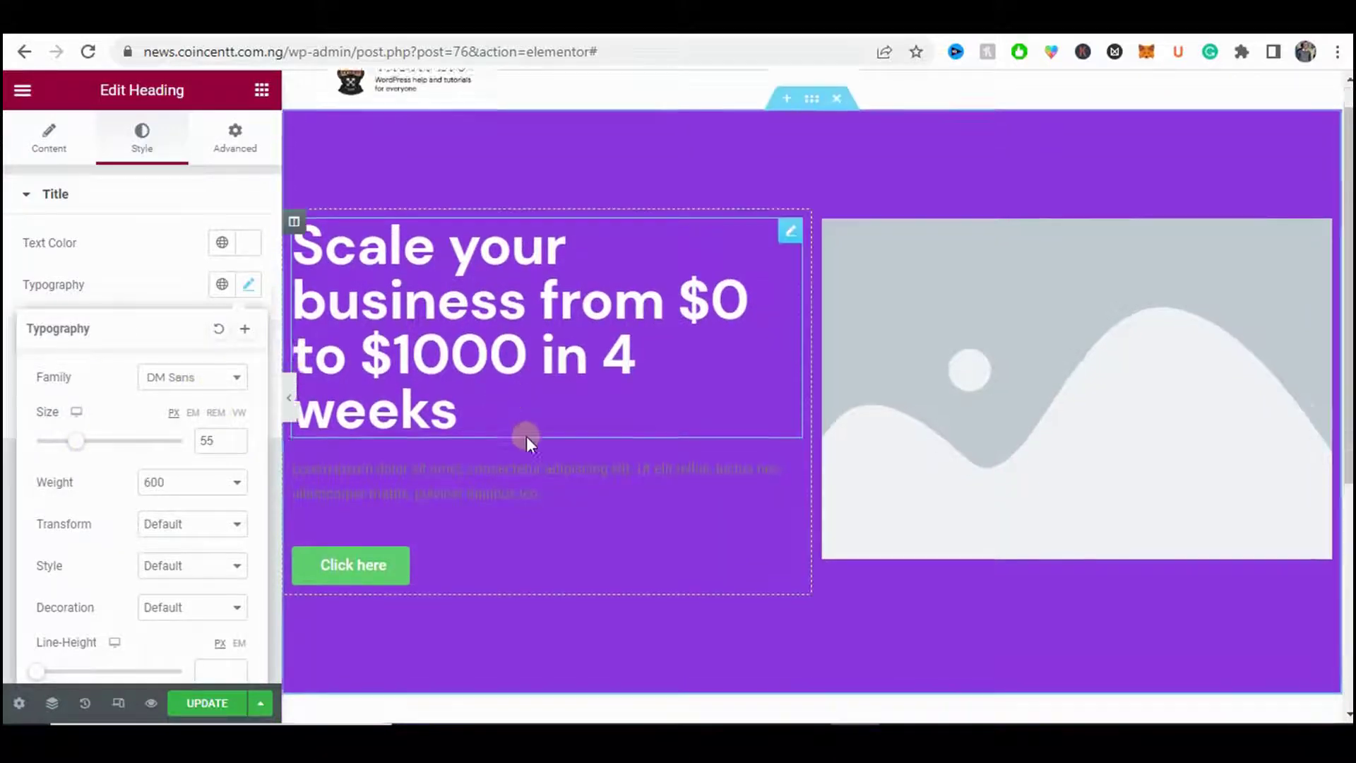
pyautogui.scroll(-2, 221, 548)
pyautogui.moveTo(34, 531); pyautogui.dragTo(143, 551)
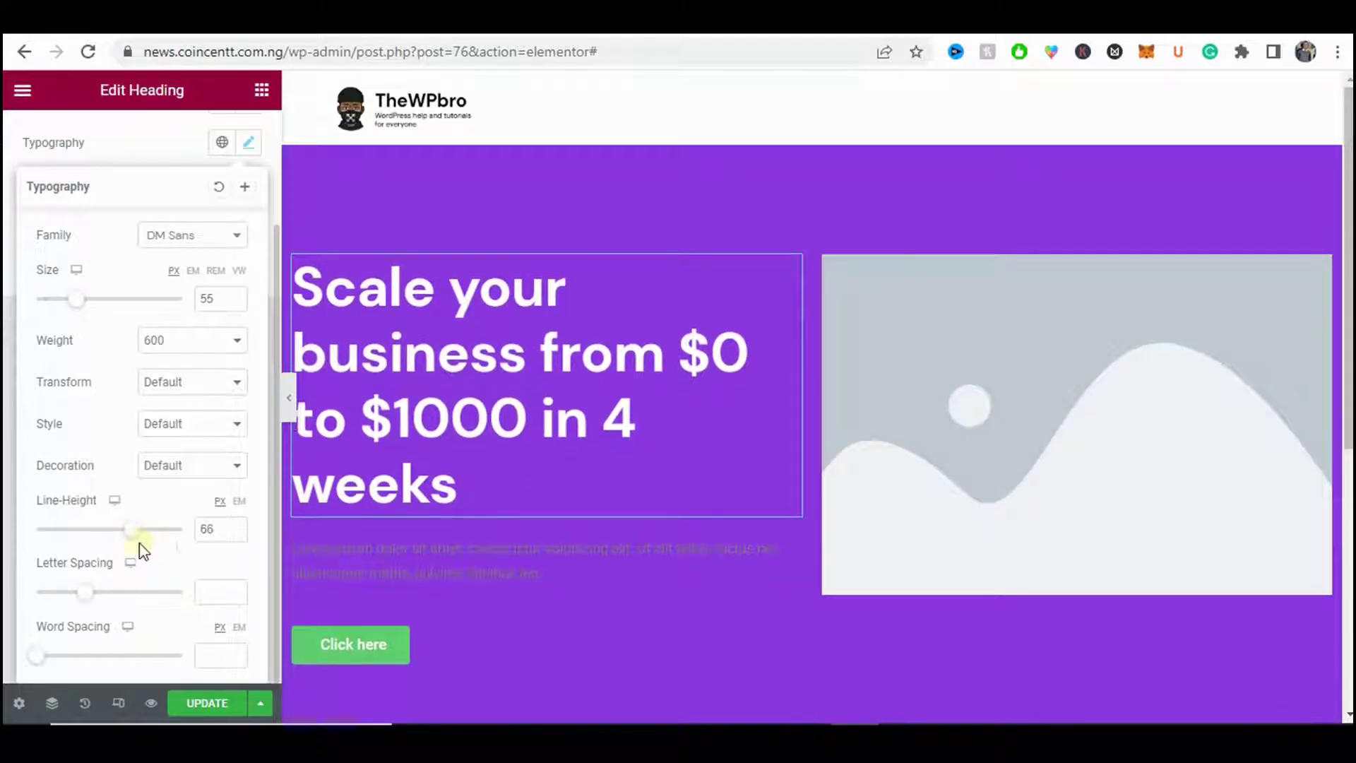
pyautogui.click(233, 526)
# - Preview the heading at full page width and compare it with the demo page's heading
pyautogui.click(289, 399)
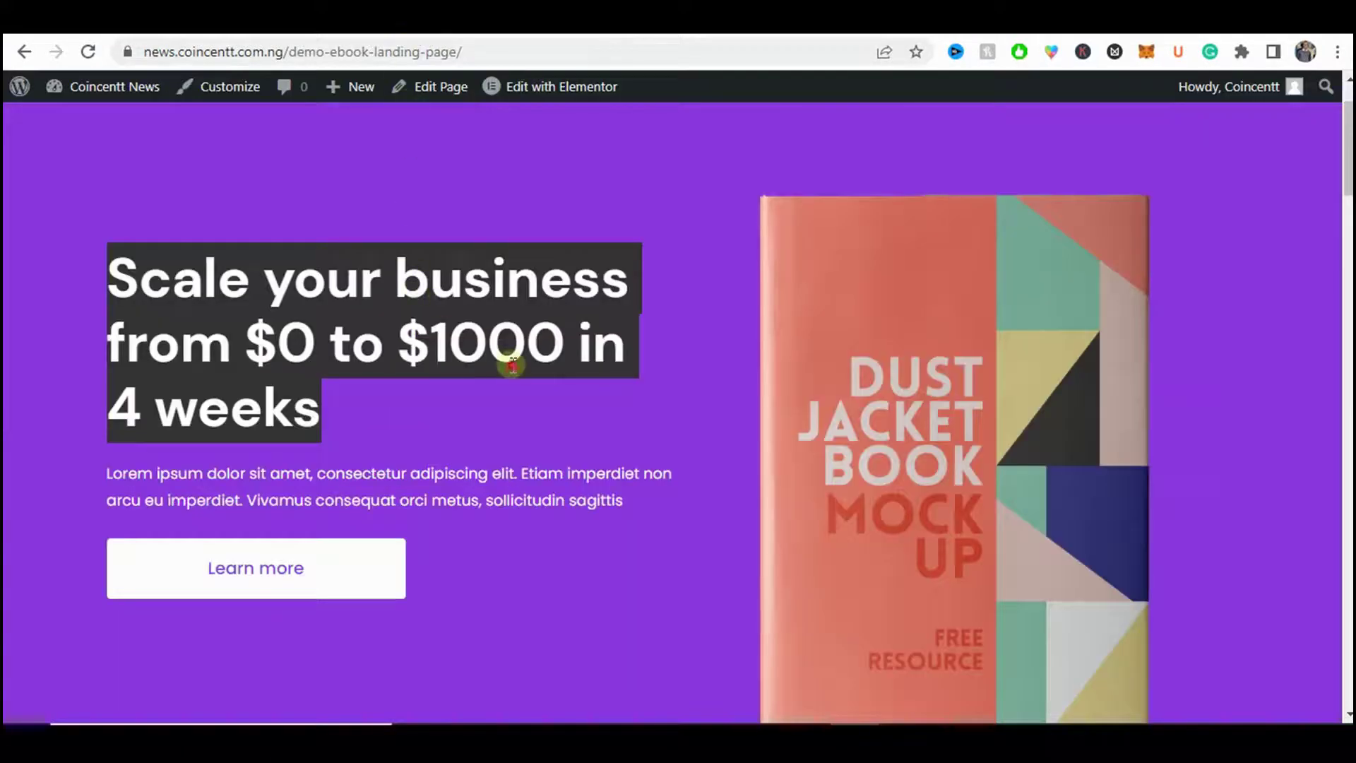
pyautogui.click(450, 400)
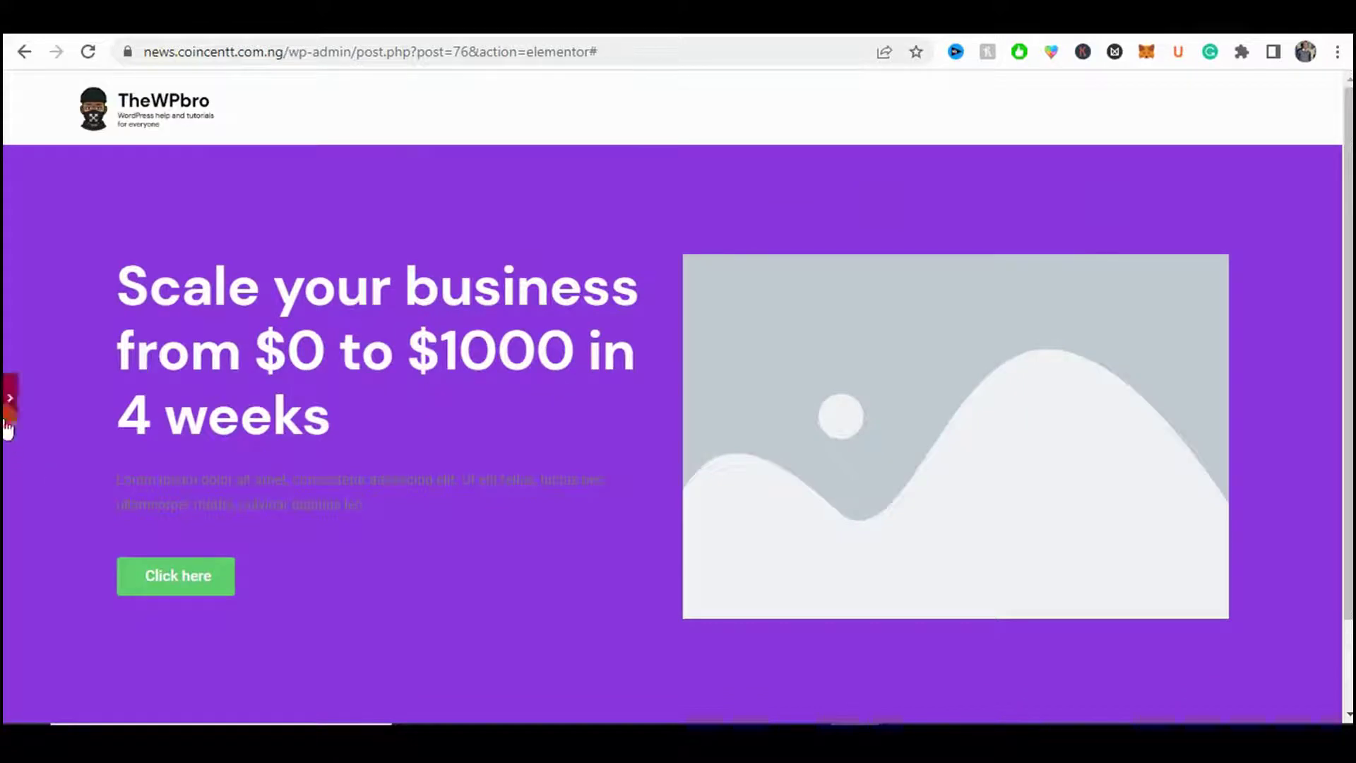
pyautogui.click(10, 403)
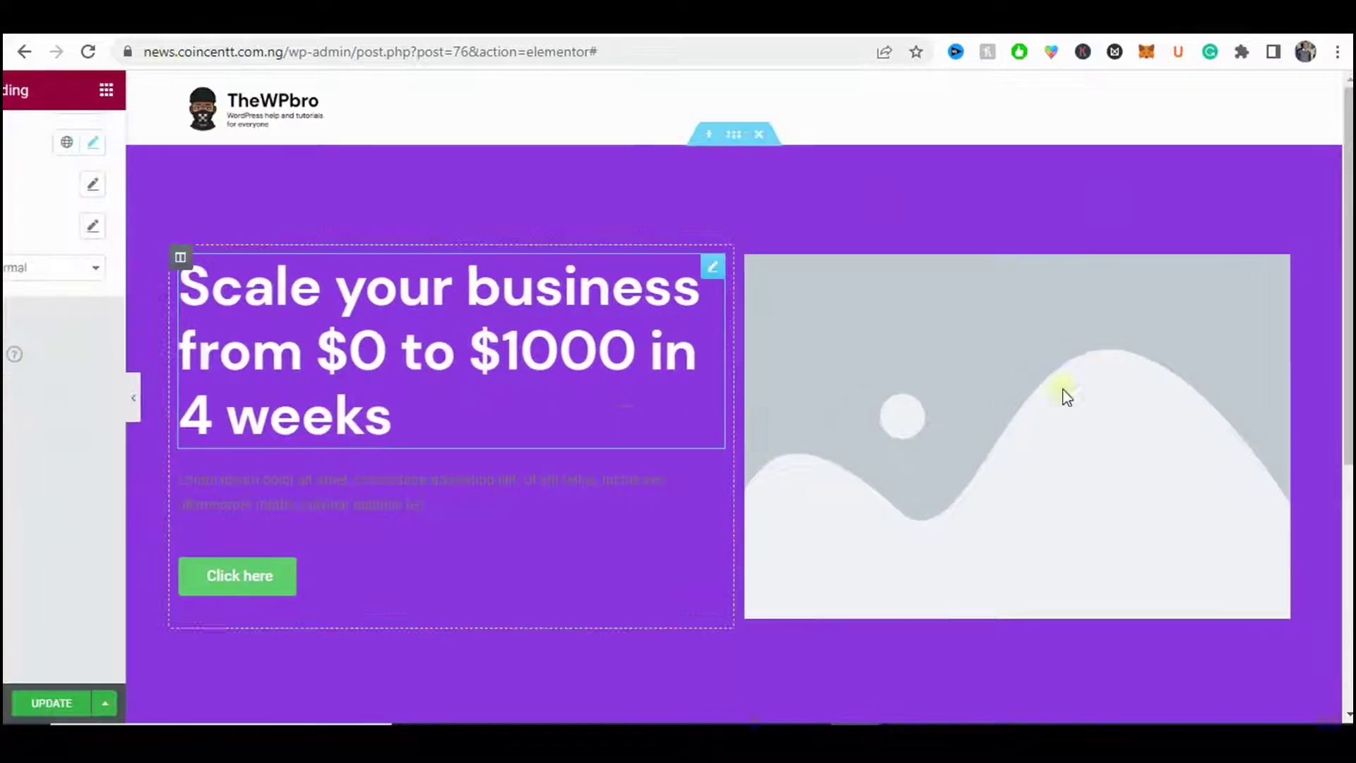
# - Replace the placeholder image in the section's second column with book.png from the media library
pyautogui.click(1075, 388)
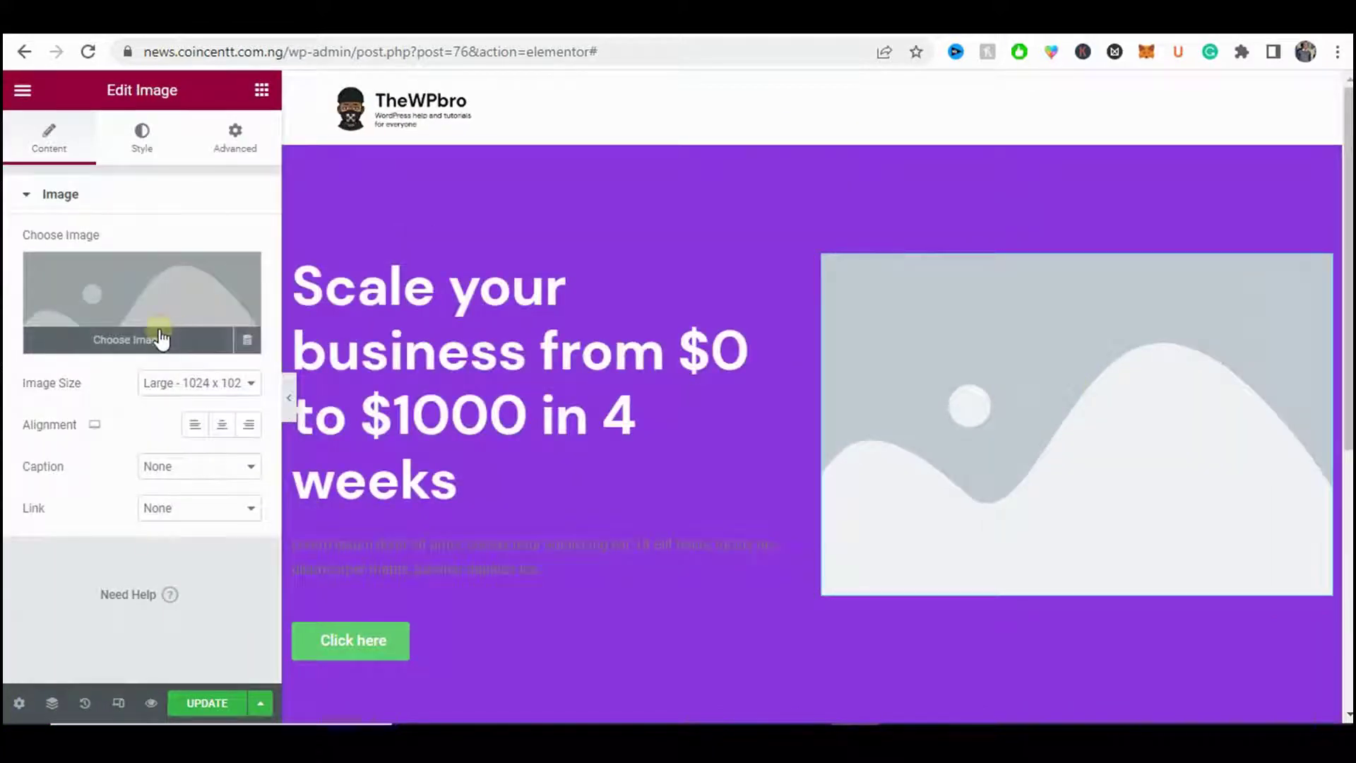
pyautogui.click(162, 339)
pyautogui.click(1304, 126)
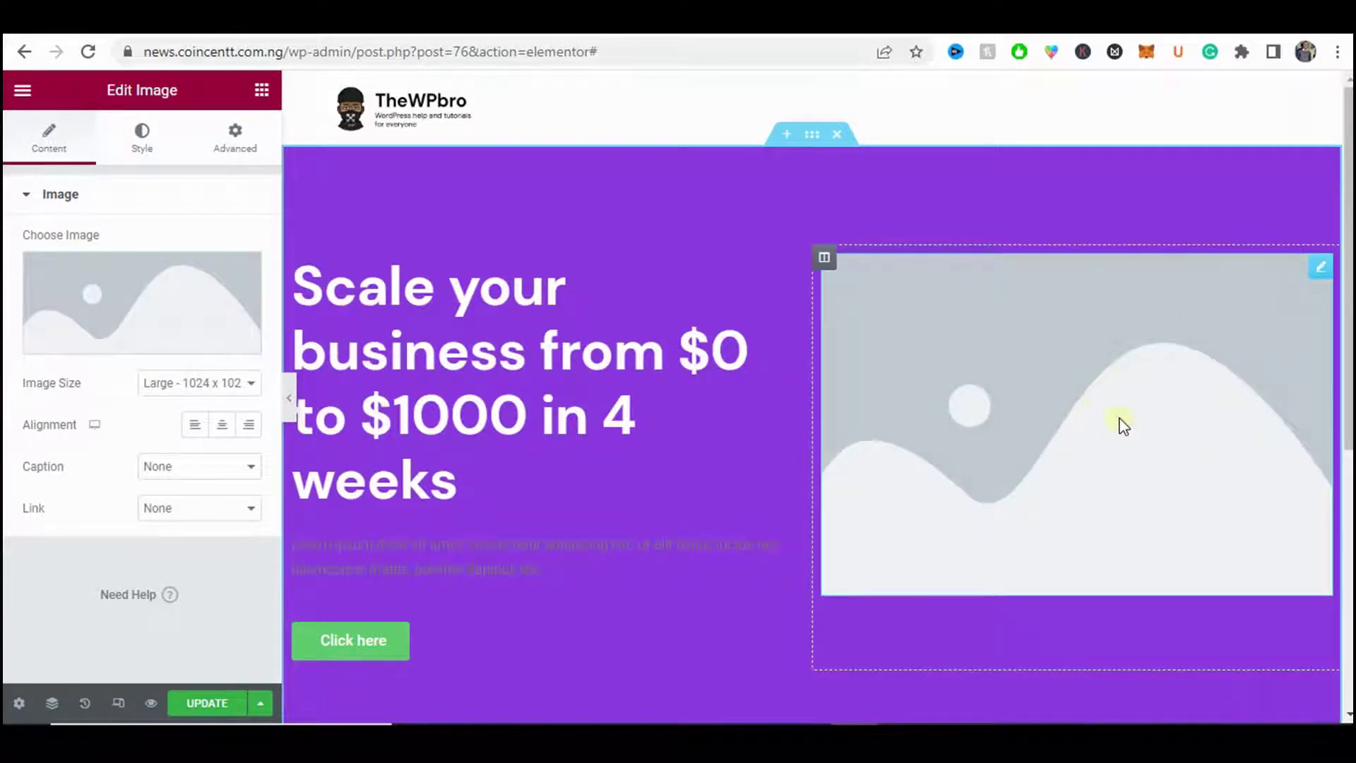
pyautogui.moveTo(212, 307)
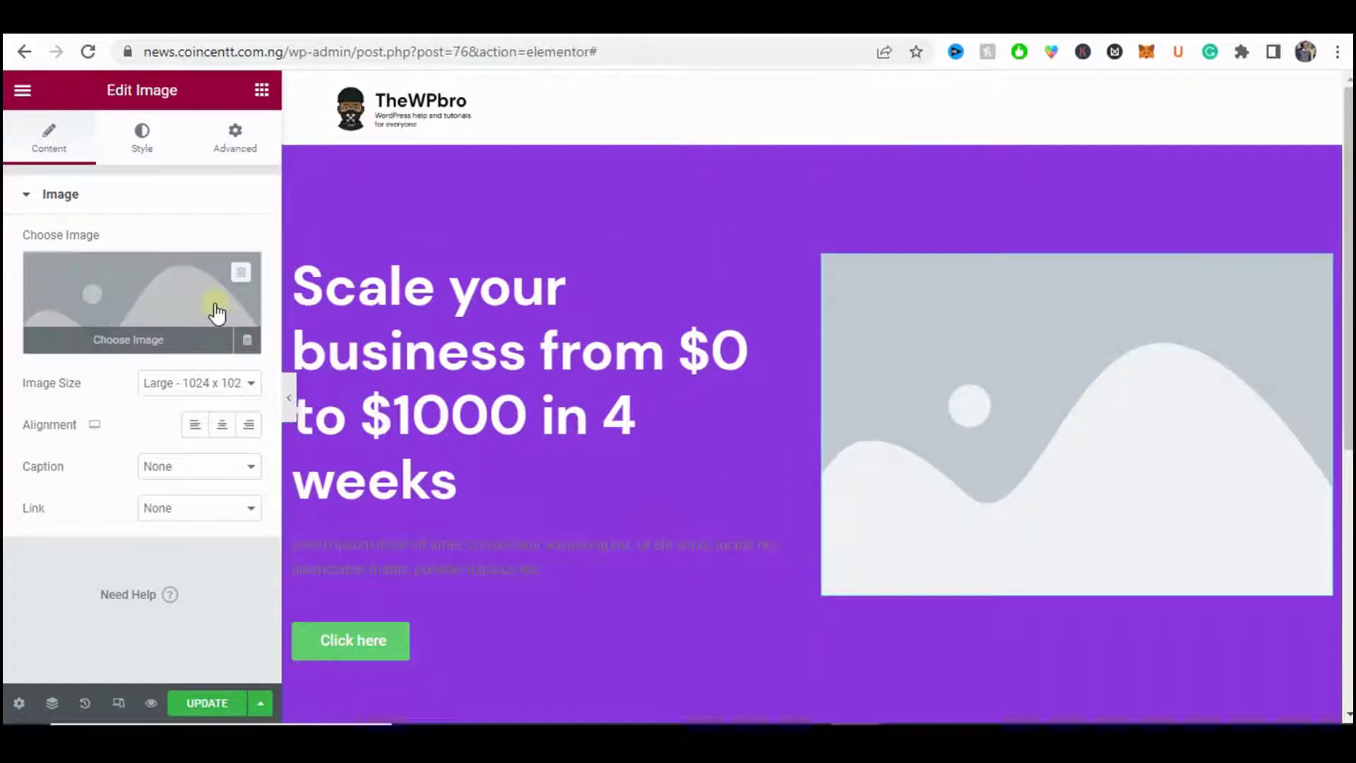
pyautogui.click(117, 320)
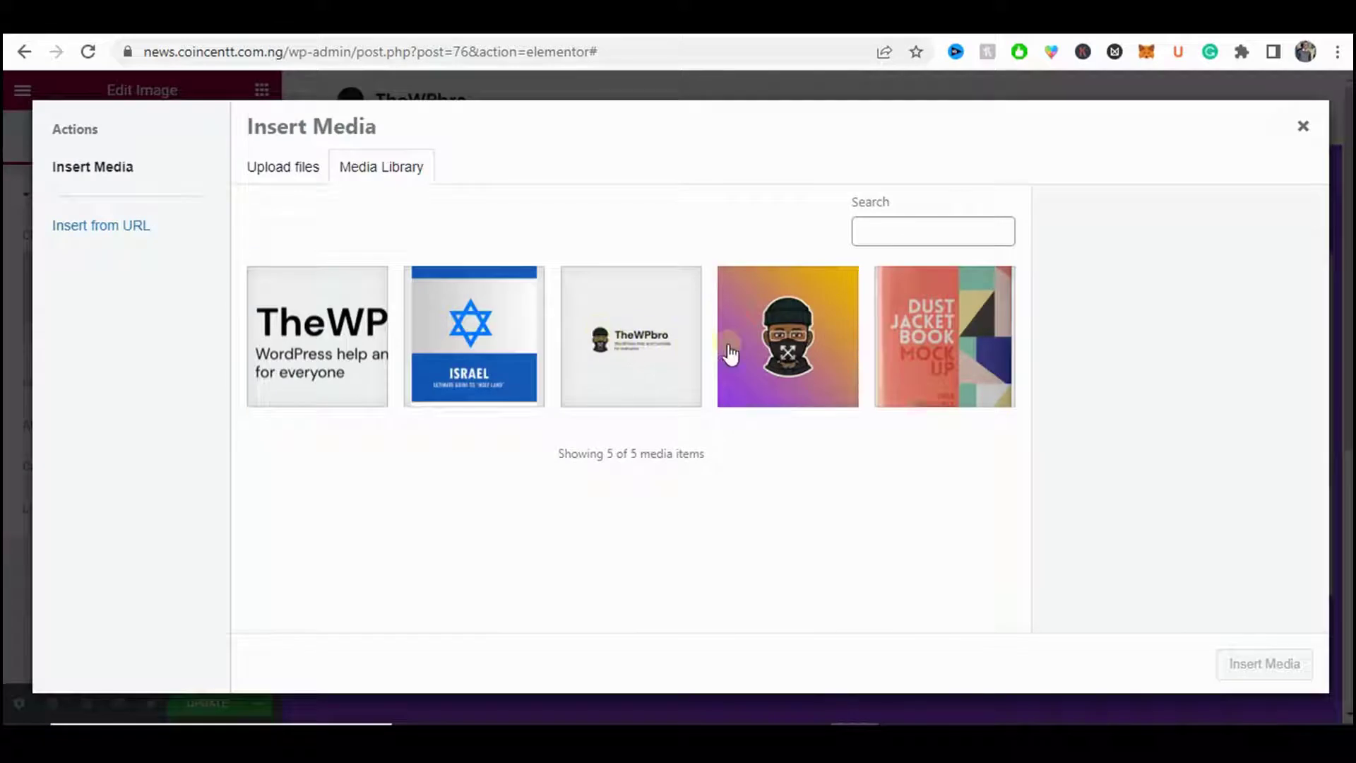
pyautogui.click(931, 359)
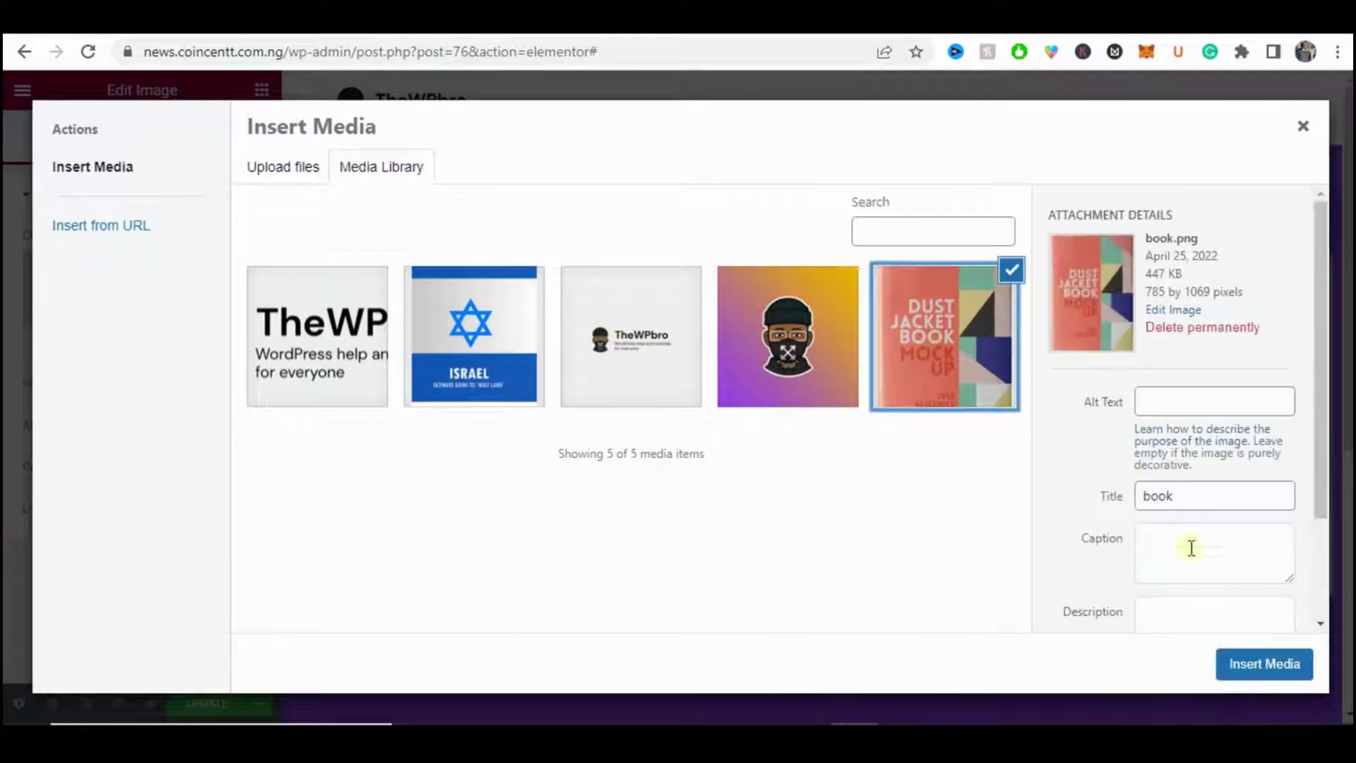
pyautogui.click(1261, 665)
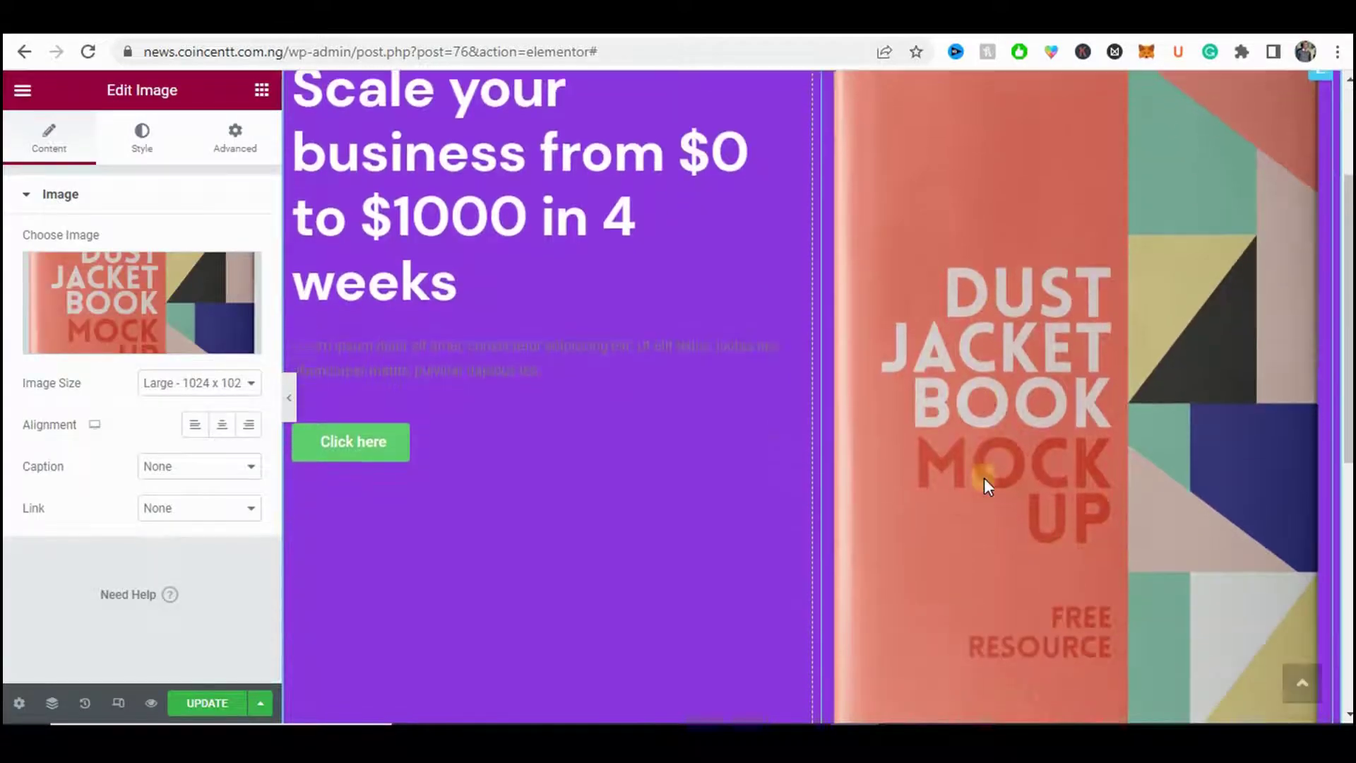
# - Preview the hero section at full page width to check how large the book image appears
pyautogui.click(285, 402)
pyautogui.scroll(3, 1003, 377)
pyautogui.scroll(-7, 1003, 378)
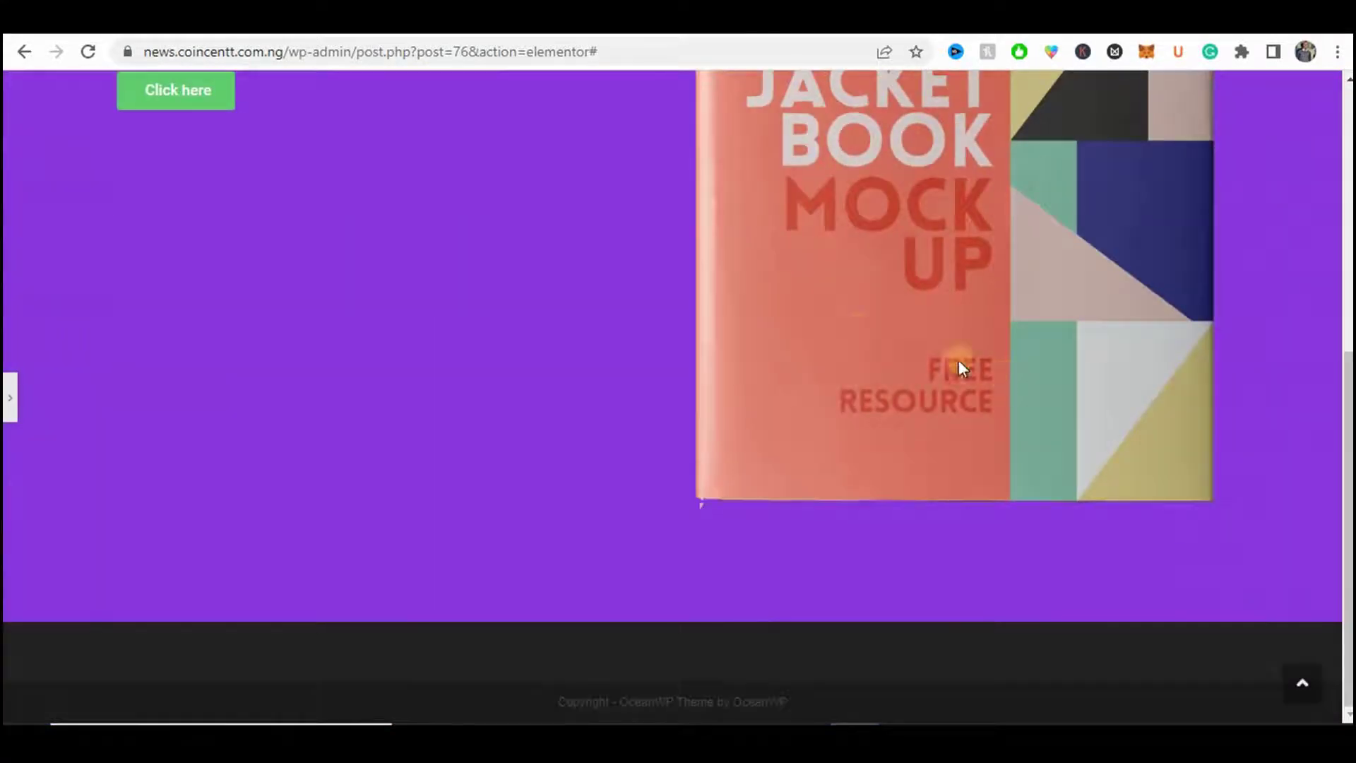
pyautogui.scroll(7, 959, 358)
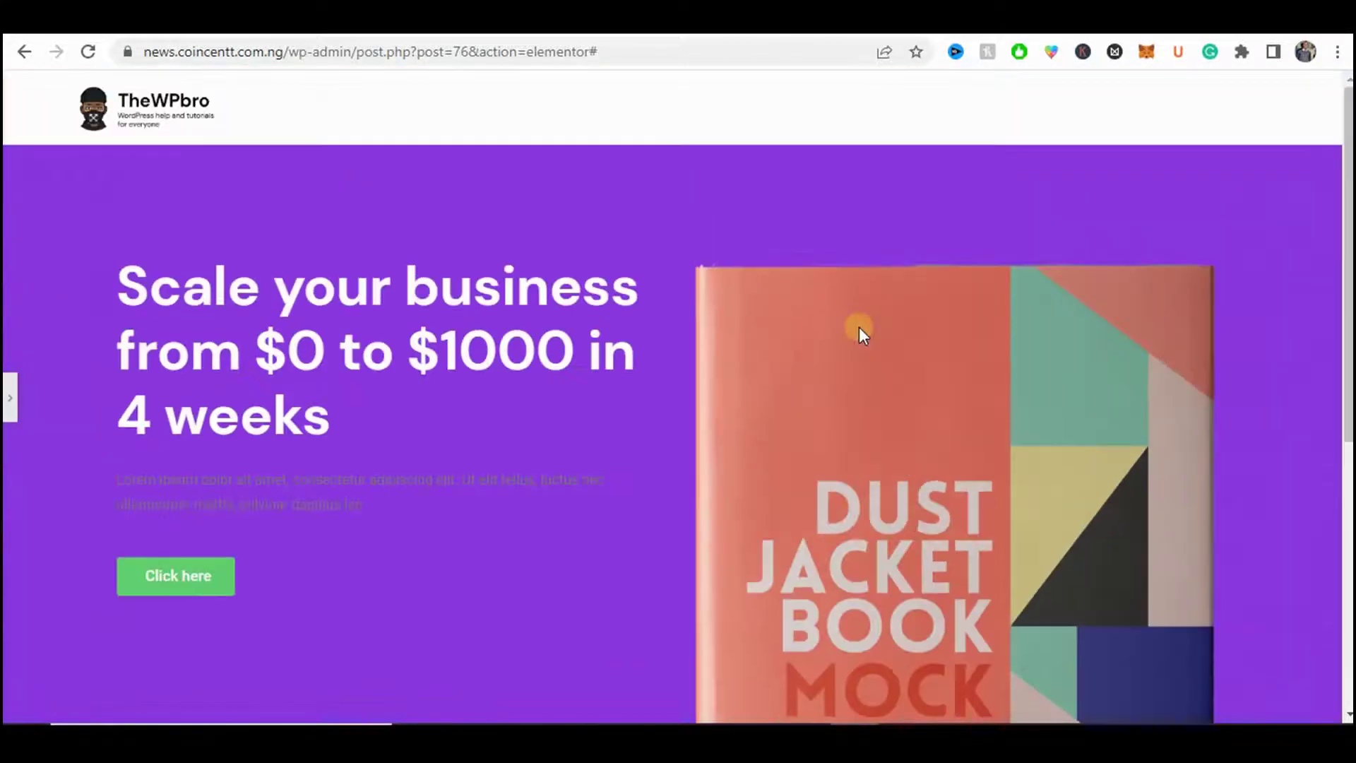
pyautogui.click(8, 410)
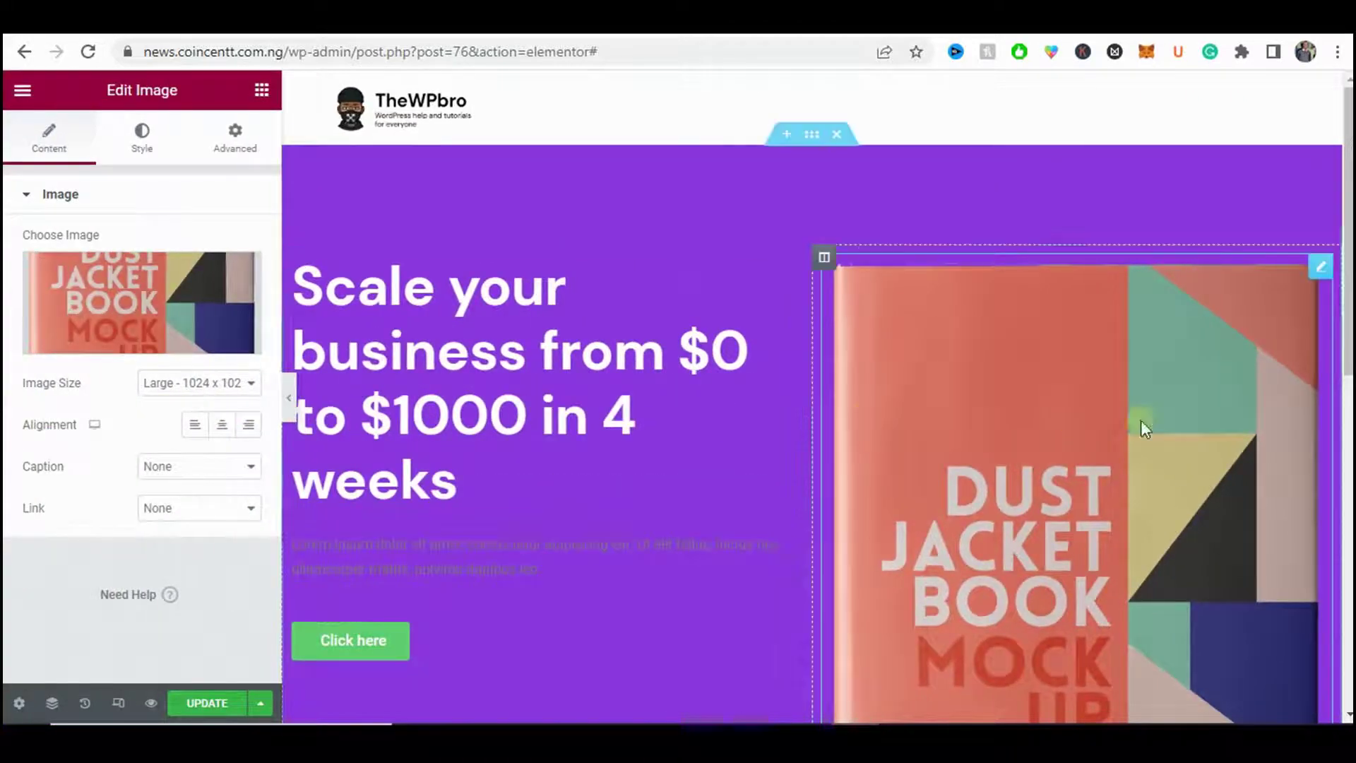
# - Set the book image's size to Medium Large and its width to 75%, checking the result at full page width
pyautogui.click(156, 385)
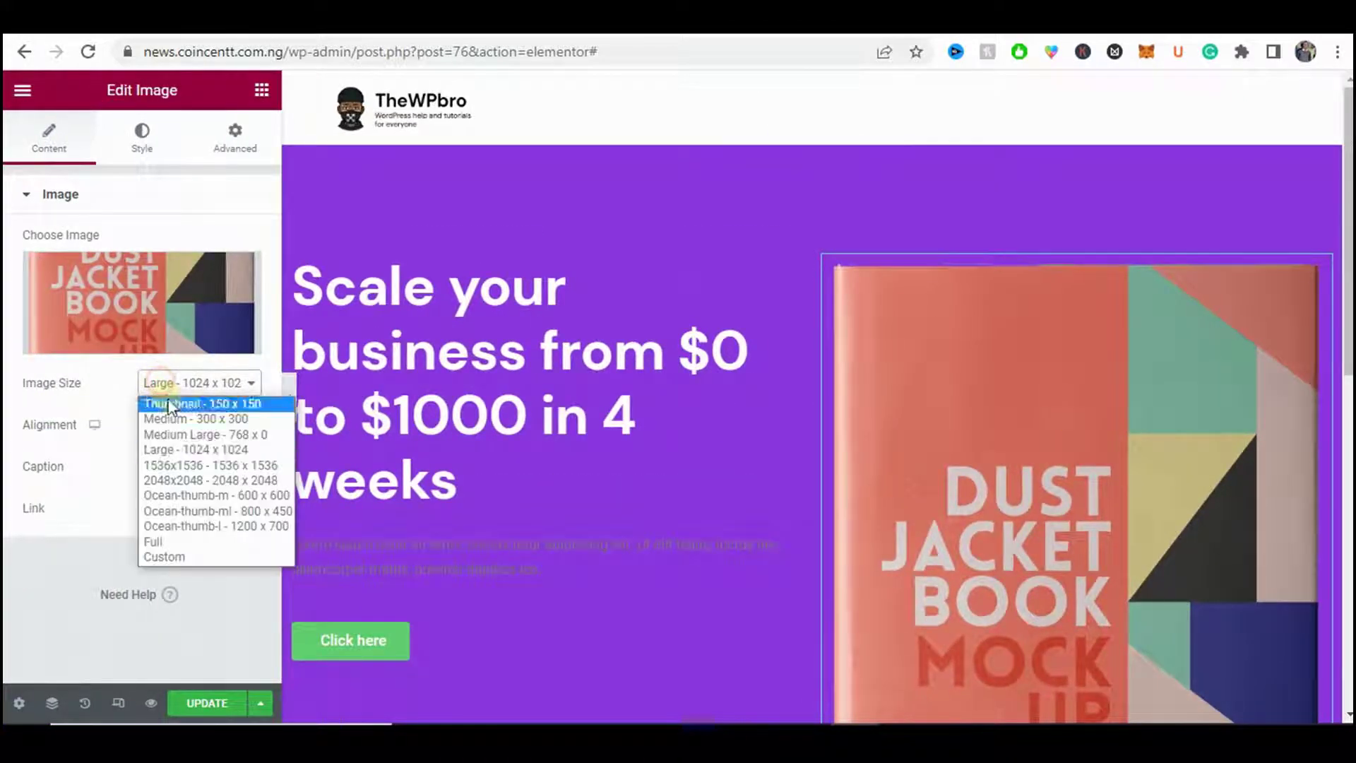
pyautogui.click(181, 431)
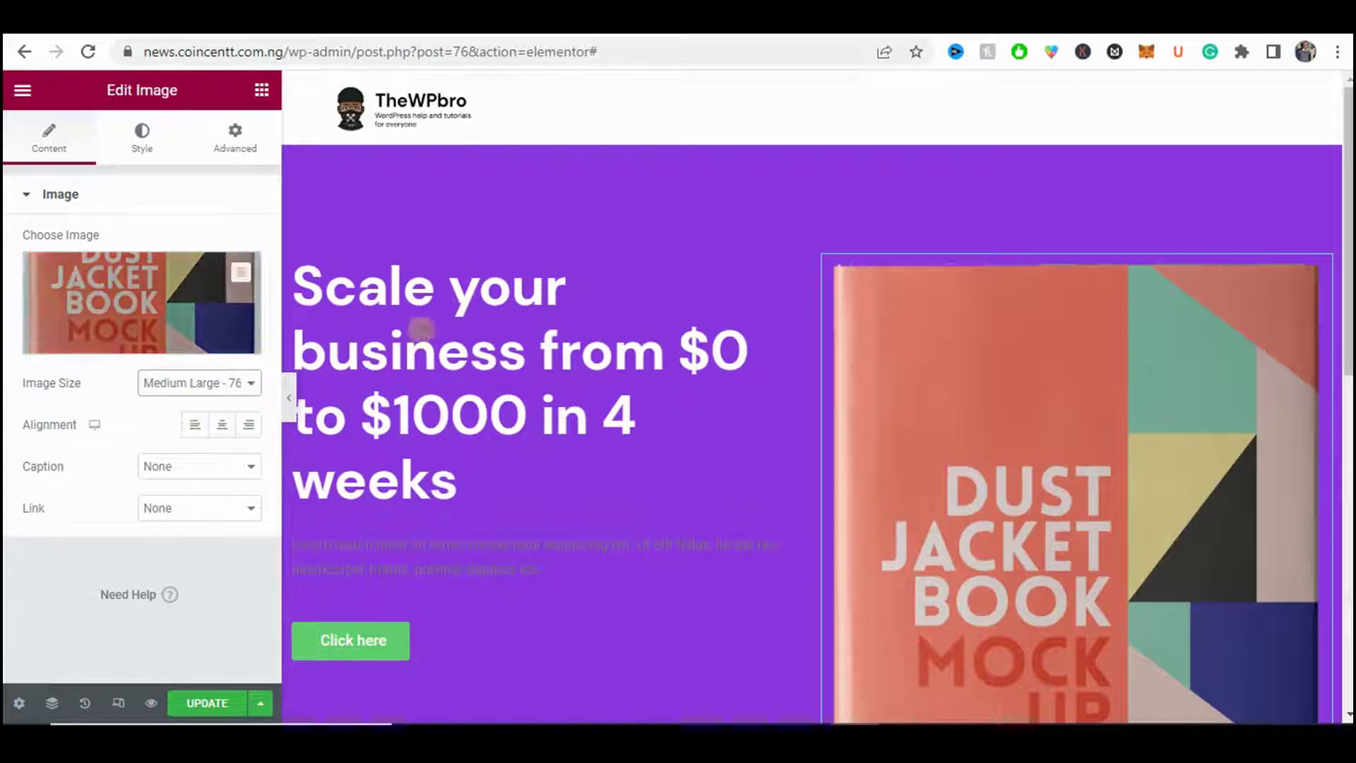
pyautogui.click(145, 138)
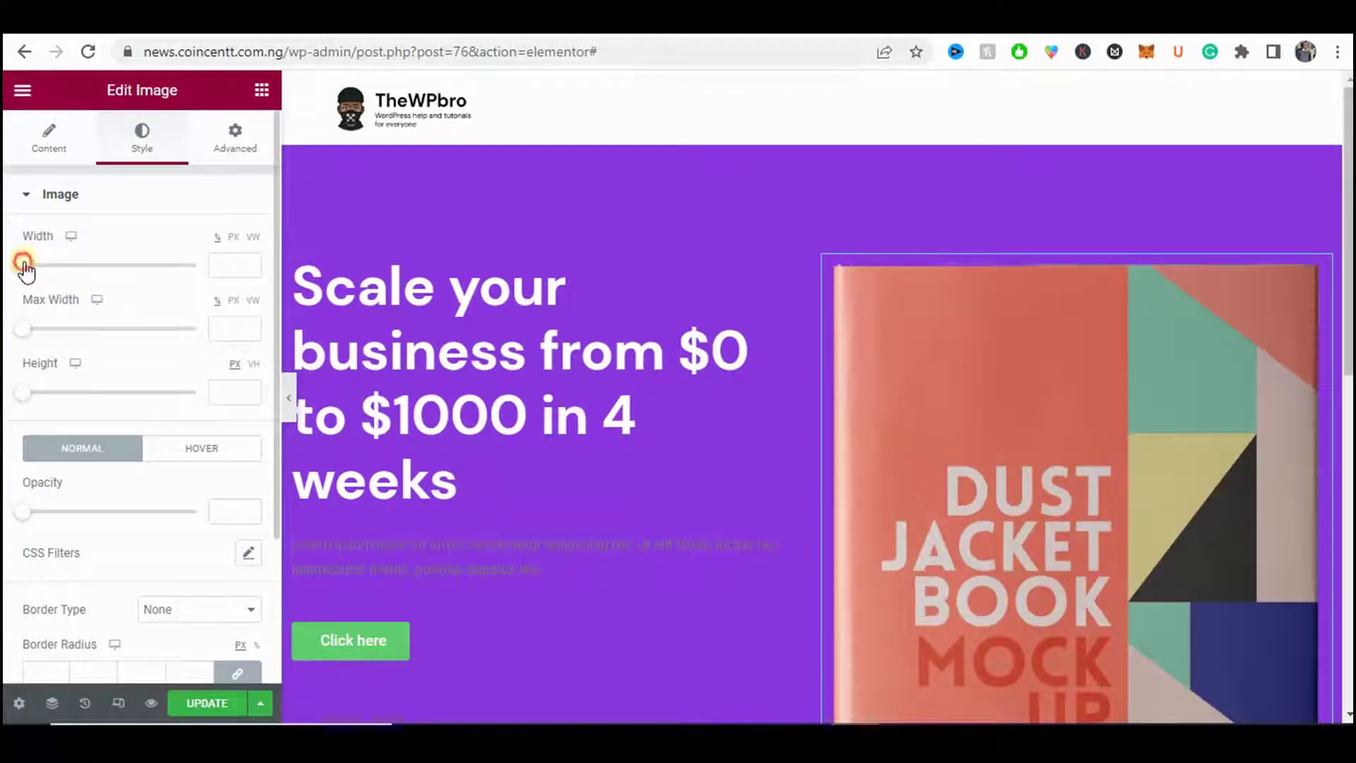
pyautogui.moveTo(24, 267); pyautogui.dragTo(155, 280)
pyautogui.scroll(-3, 845, 342)
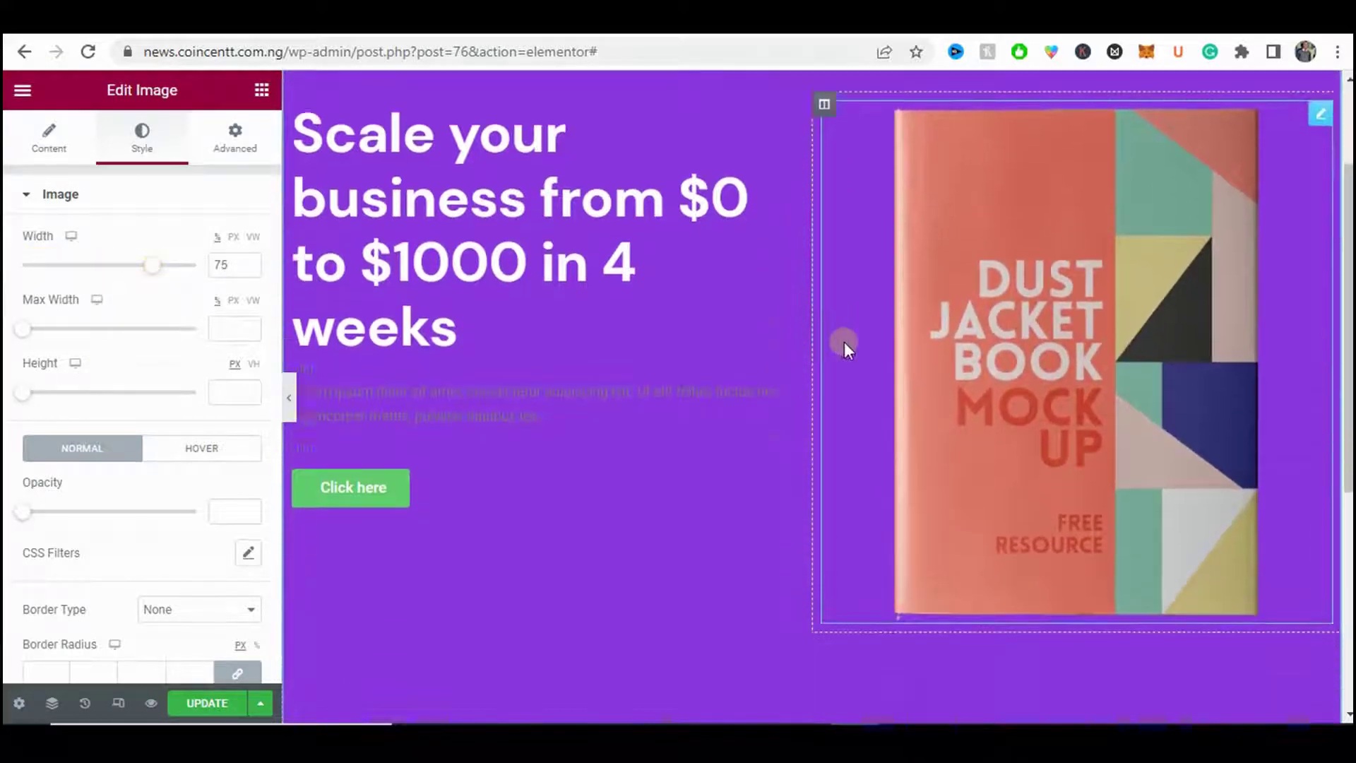
pyautogui.scroll(3, 825, 353)
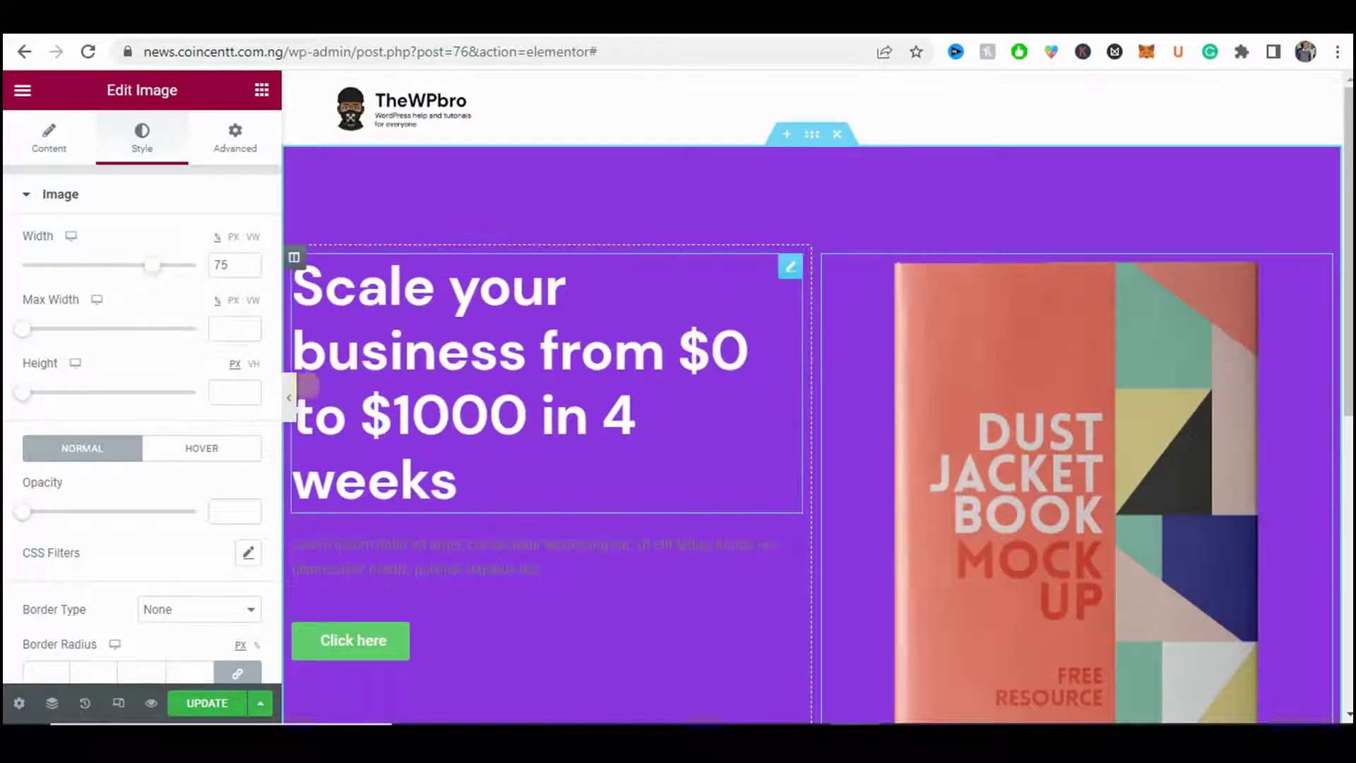
pyautogui.click(289, 387)
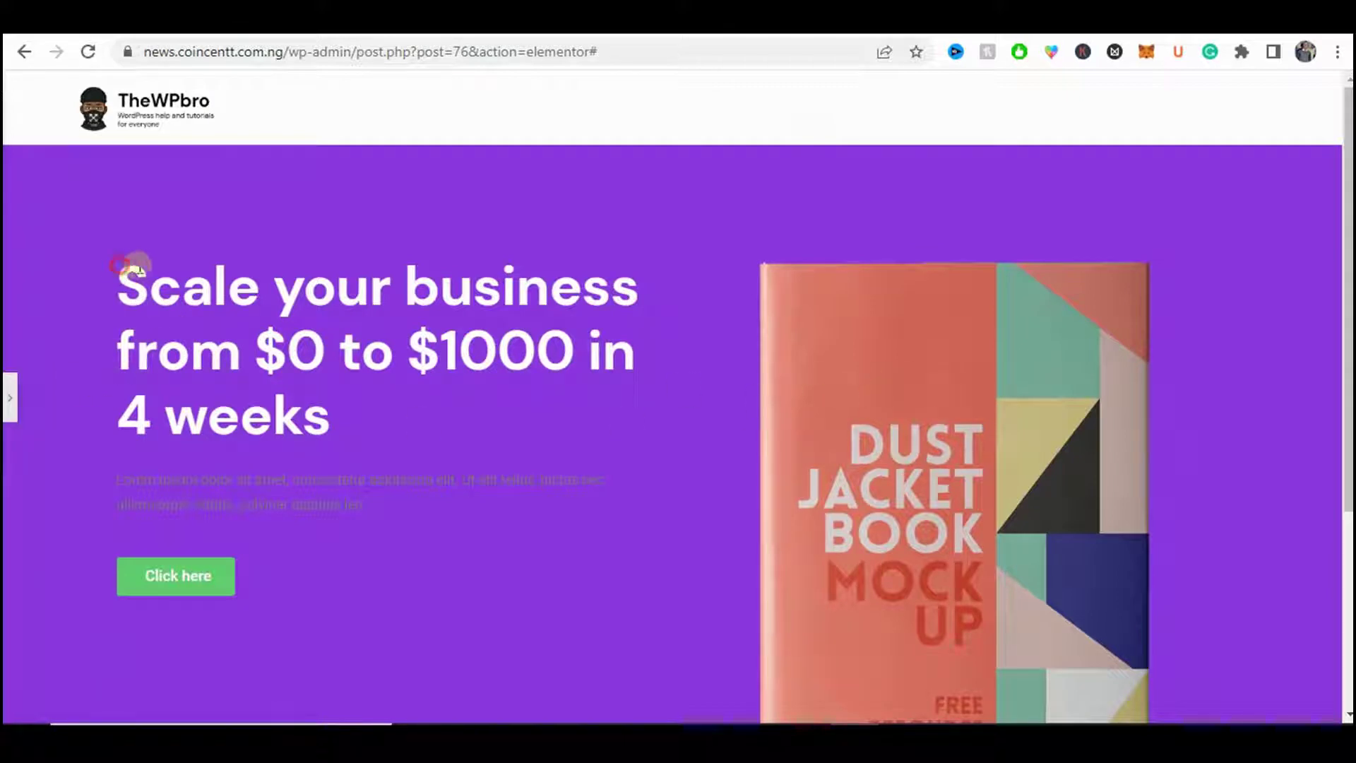
# - Unlink the padding values of the hero section's first column and set its top padding to 70 px, keeping the other sides at 0
pyautogui.moveTo(119, 266); pyautogui.dragTo(1013, 272)
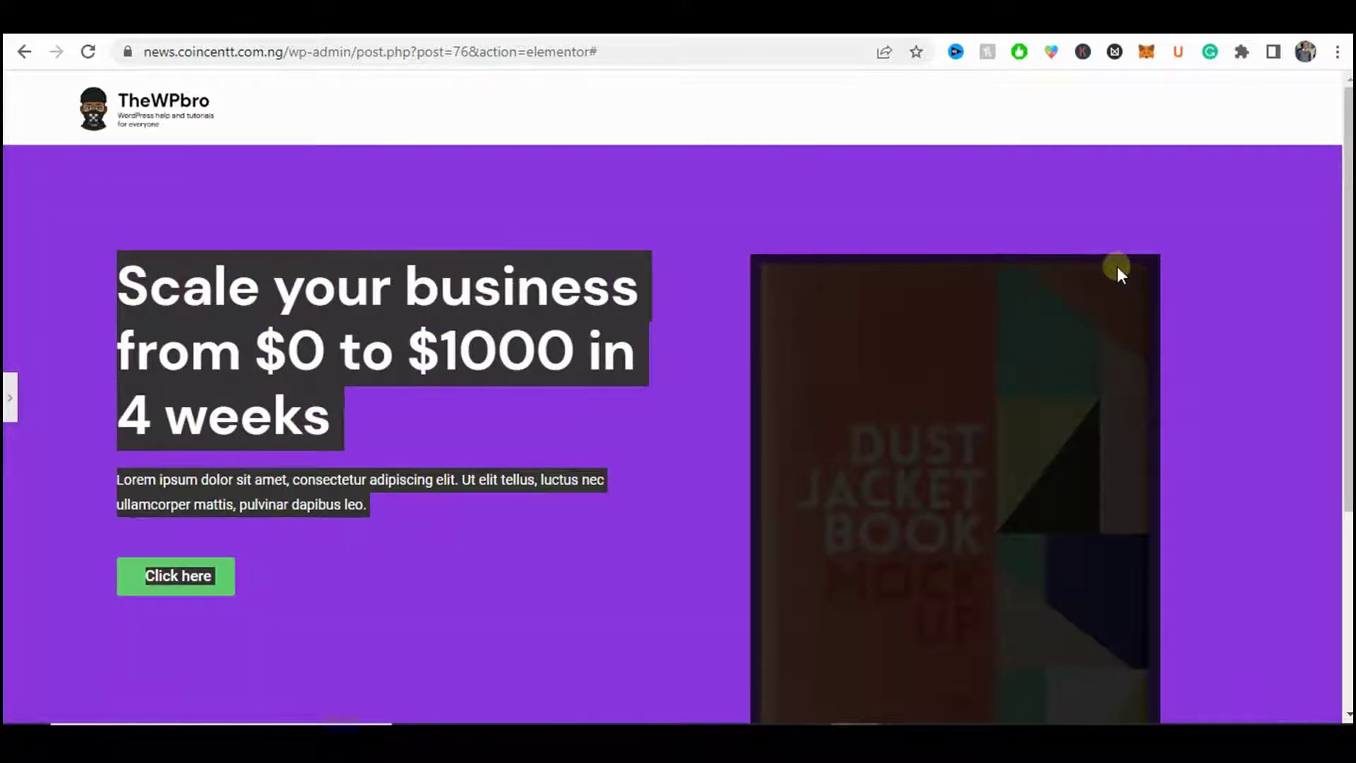
pyautogui.click(666, 332)
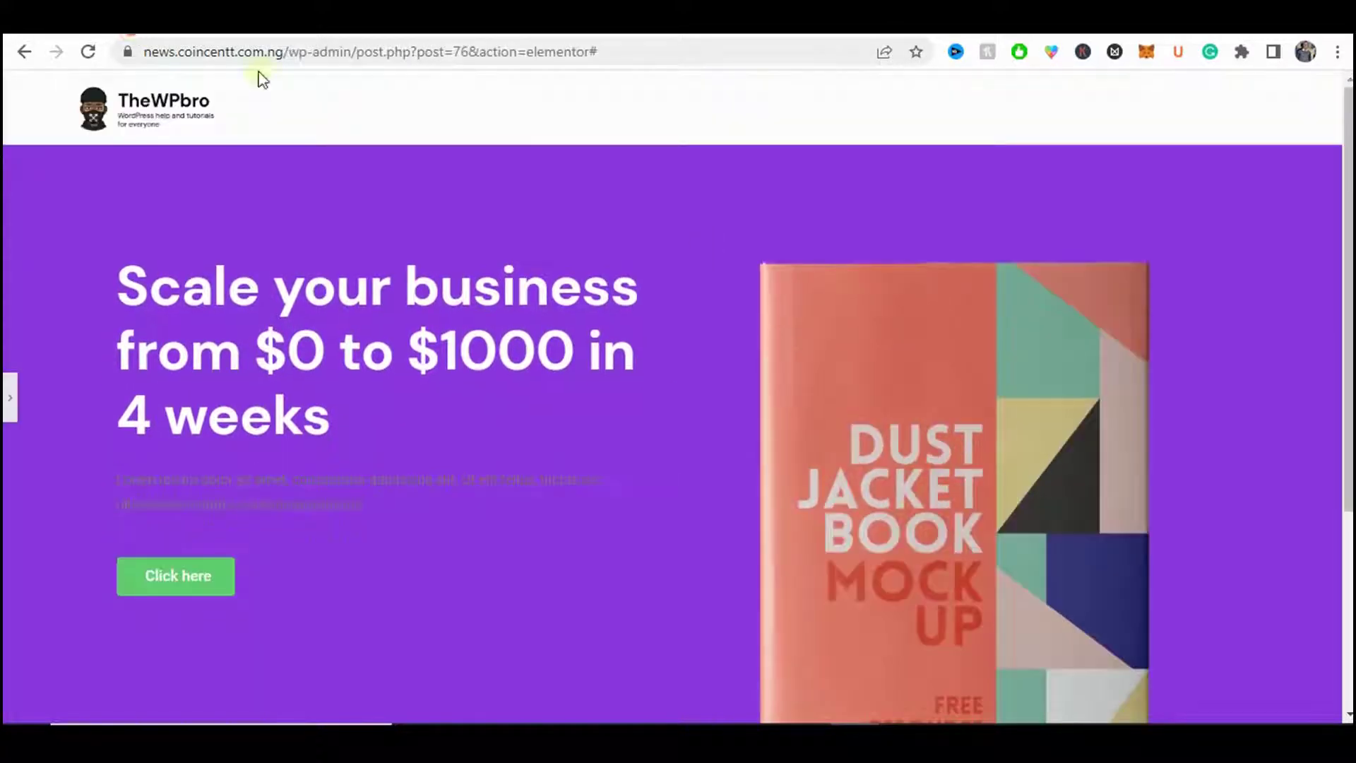
pyautogui.click(9, 397)
pyautogui.click(726, 323)
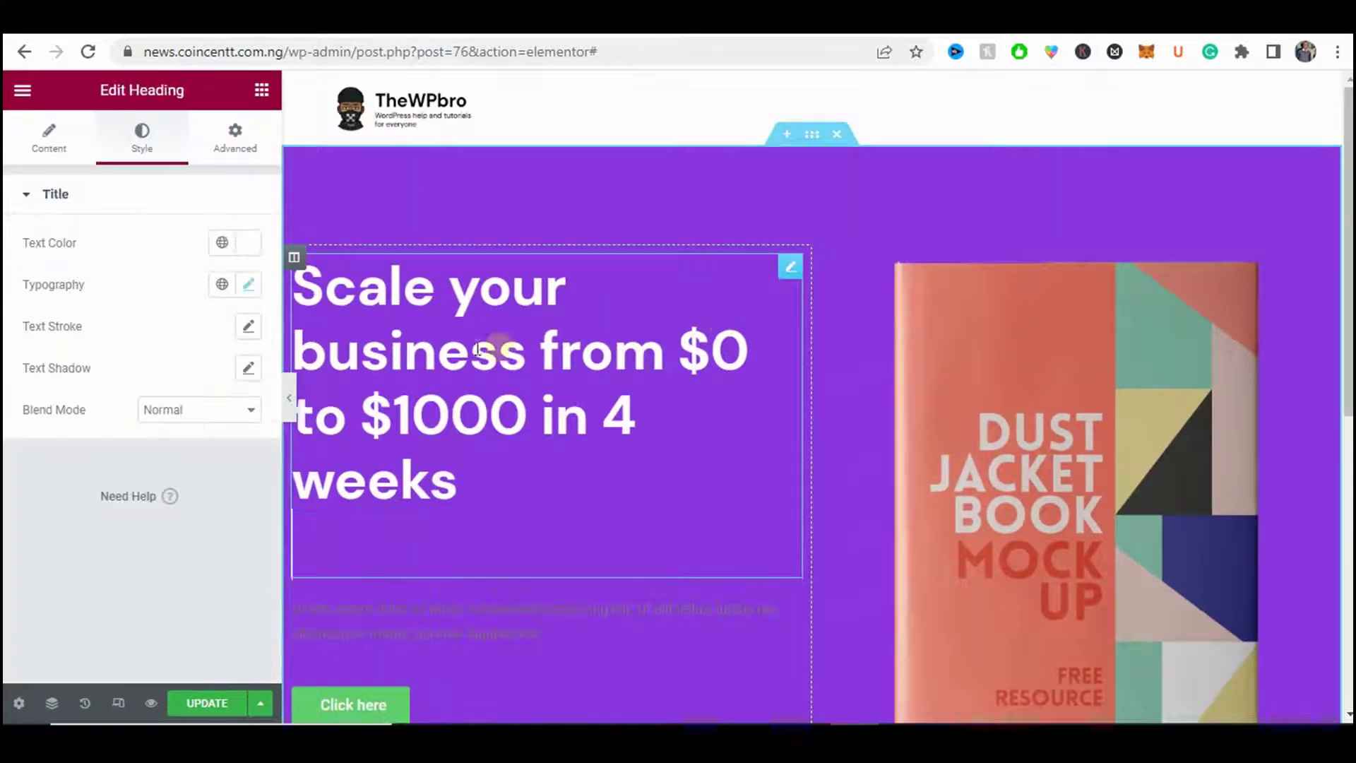
pyautogui.click(293, 257)
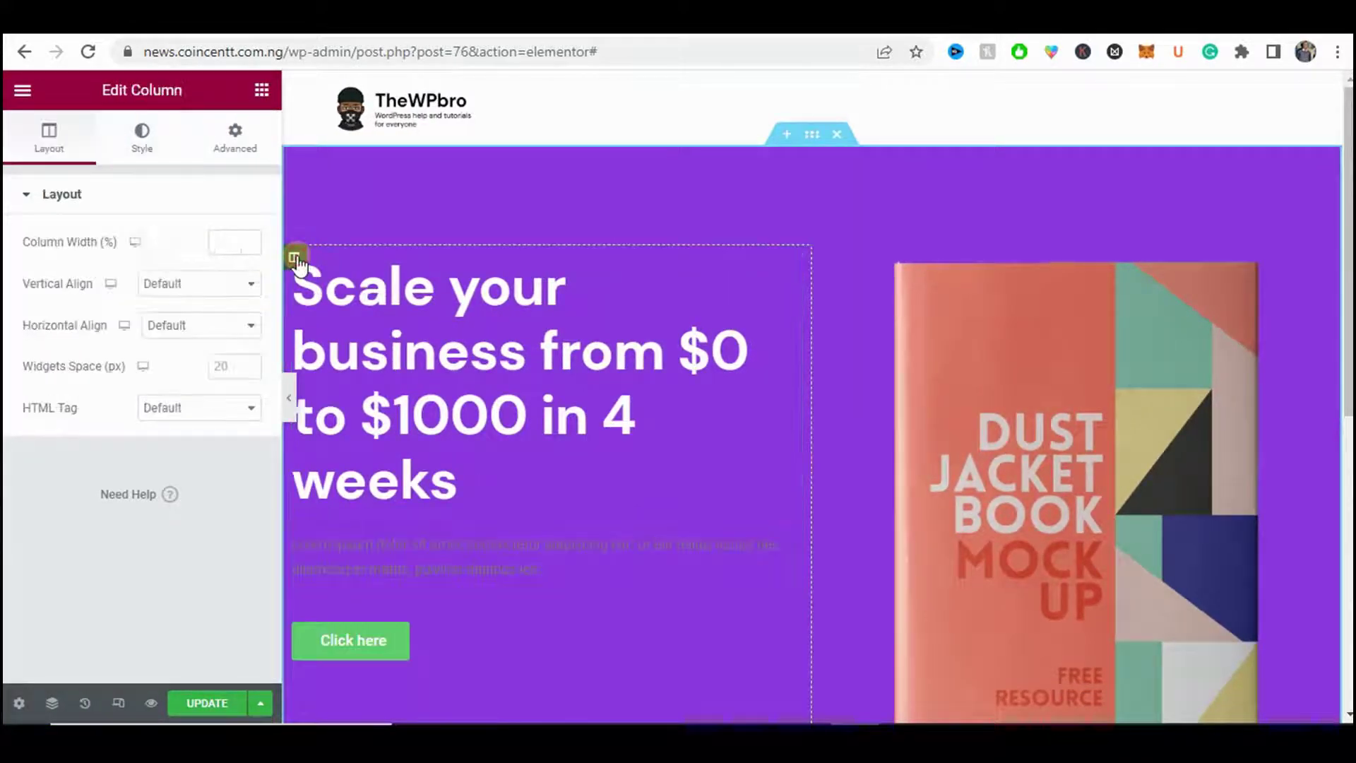
pyautogui.click(227, 147)
pyautogui.click(35, 337)
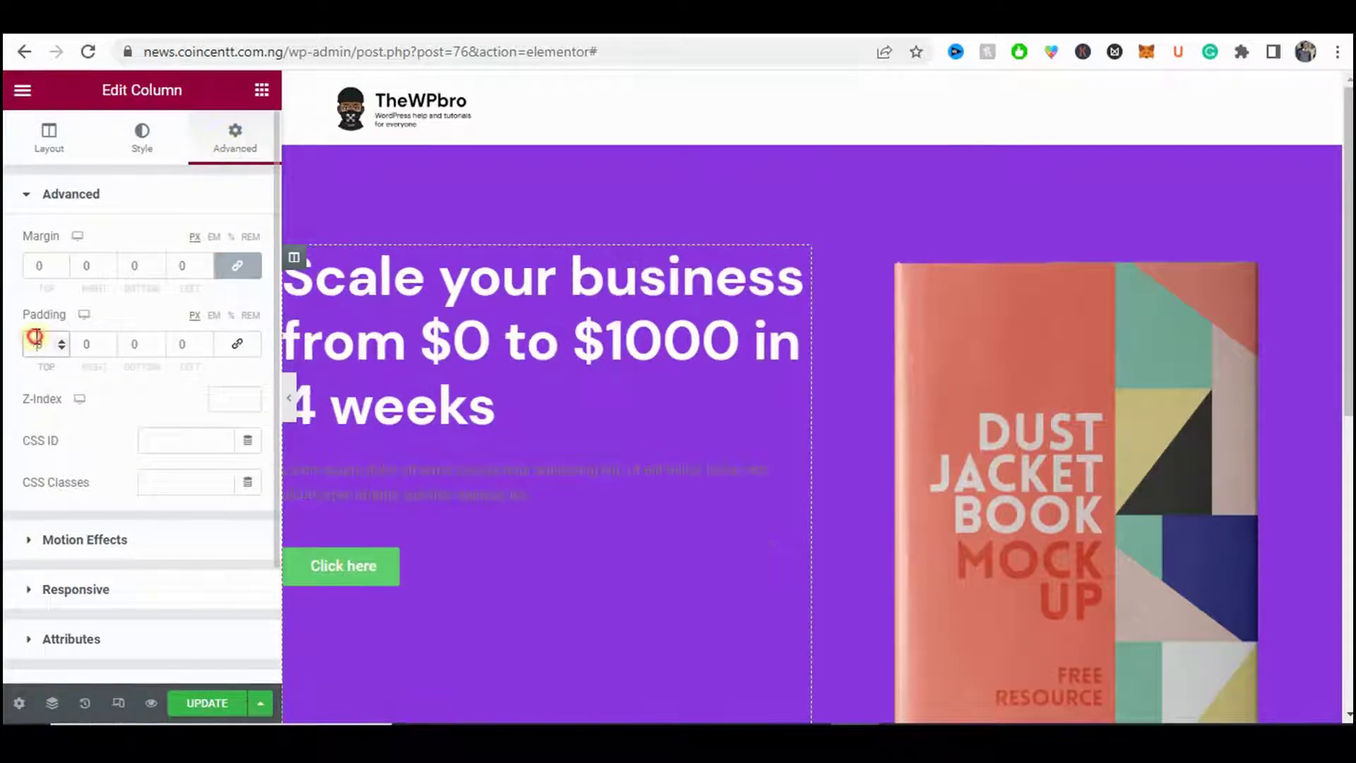
pyautogui.write('7')
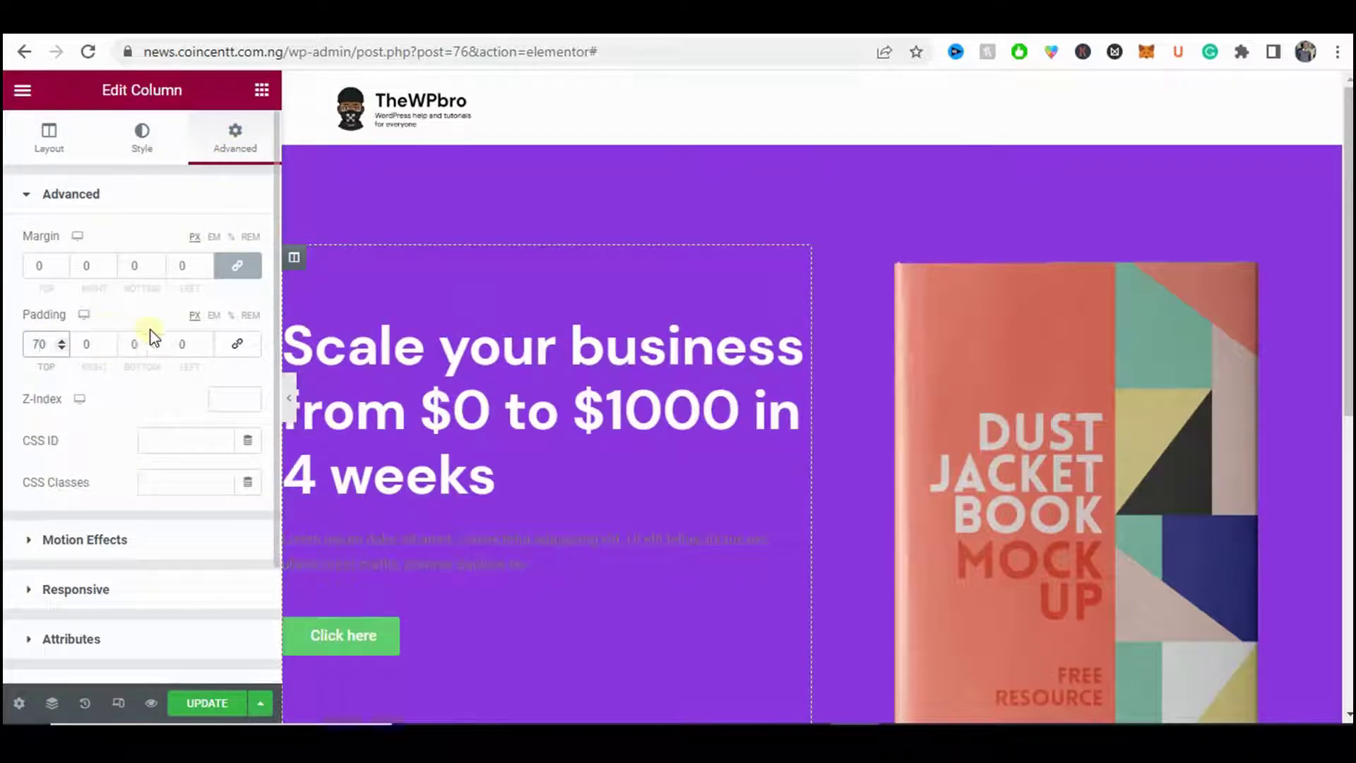
# - Preview the hero section at full page width and compare its text column's vertical position with the demo page
pyautogui.click(289, 398)
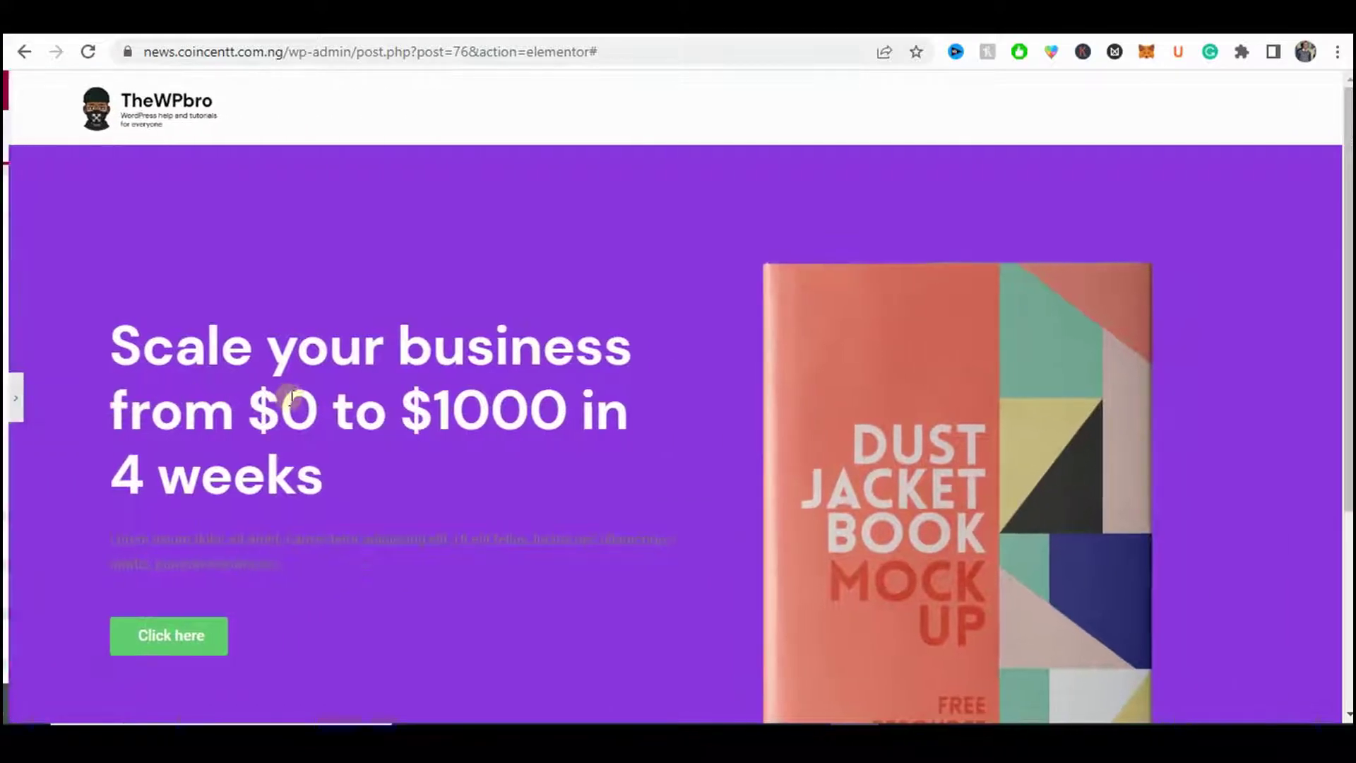
pyautogui.click(342, 32)
pyautogui.scroll(1, 358, 192)
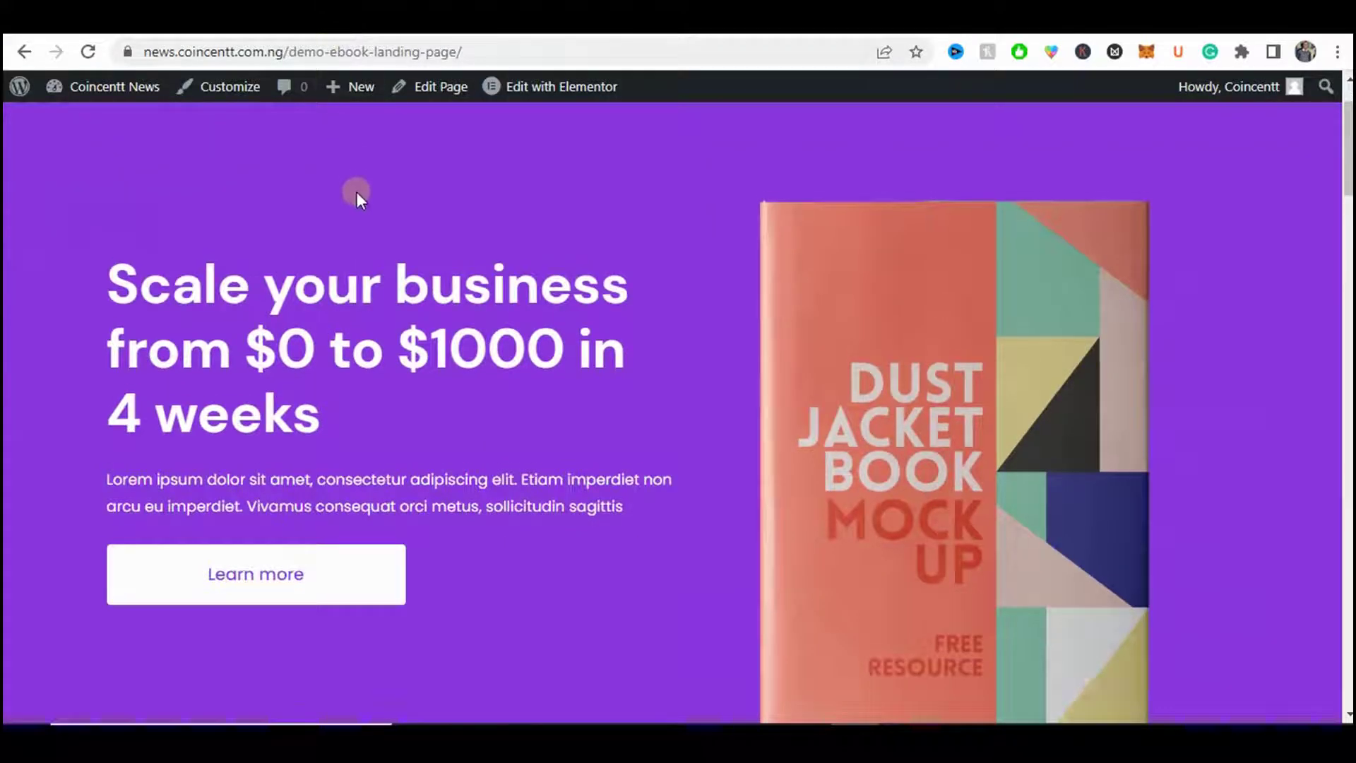
pyautogui.click(170, 33)
pyautogui.click(341, 30)
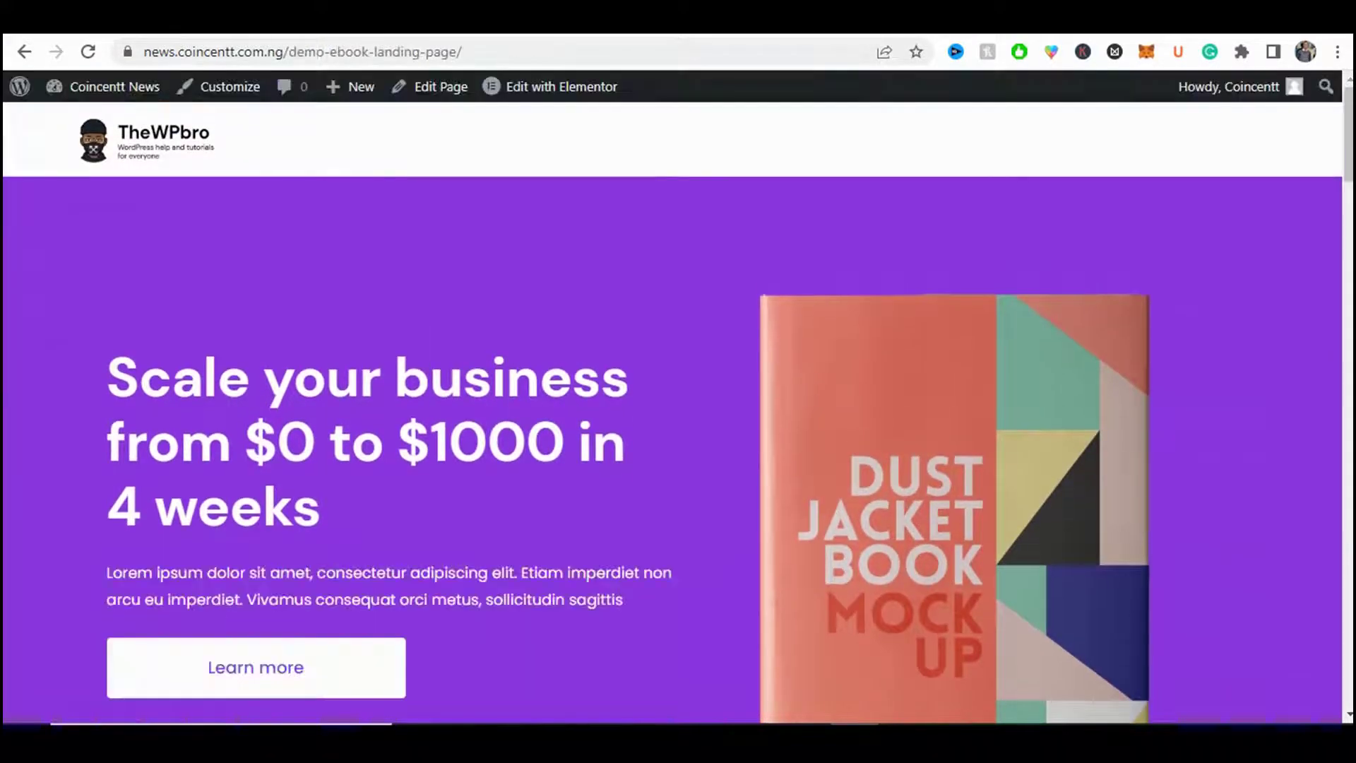
pyautogui.click(179, 34)
pyautogui.click(8, 393)
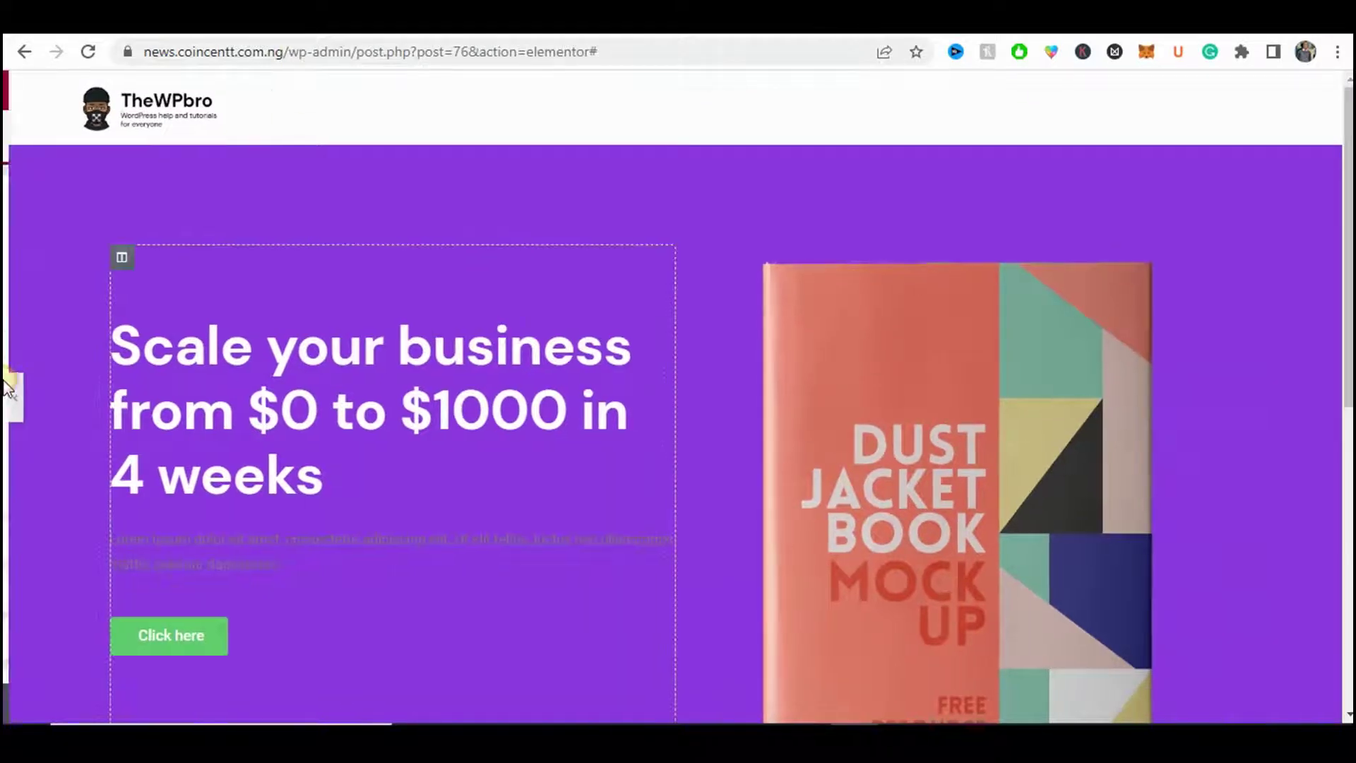
# - Set the text color of the paragraph below the heading to #FFFFFF and check it at full page width
pyautogui.scroll(-1, 535, 480)
pyautogui.scroll(-1, 533, 479)
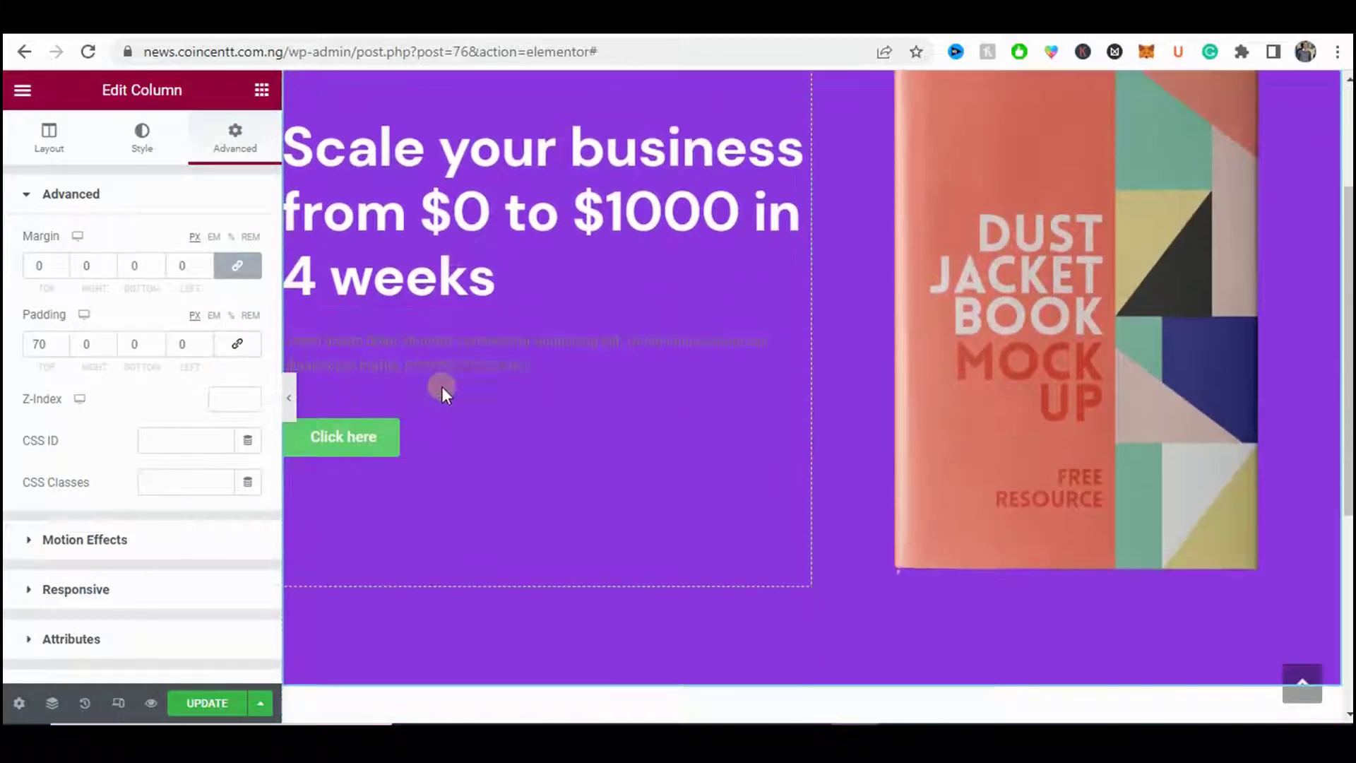
pyautogui.click(439, 375)
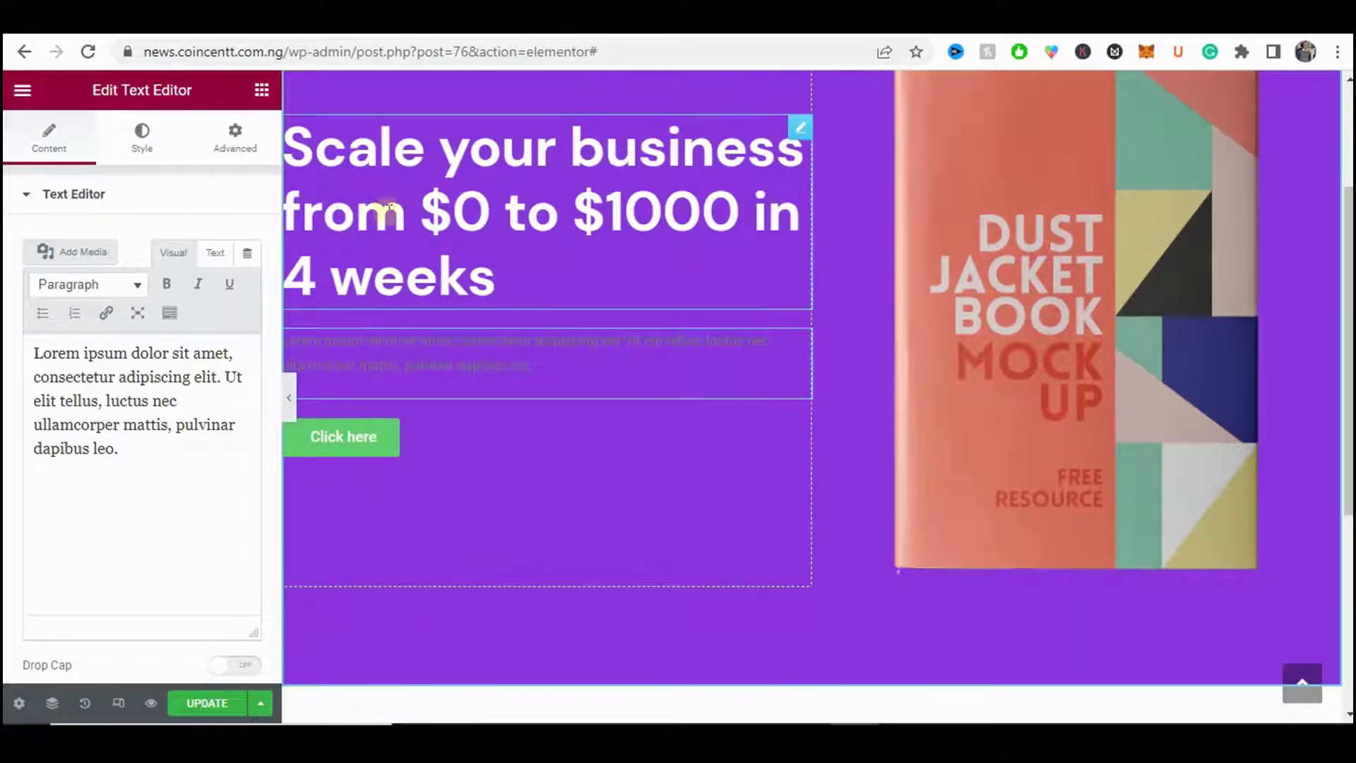
pyautogui.scroll(2, 417, 188)
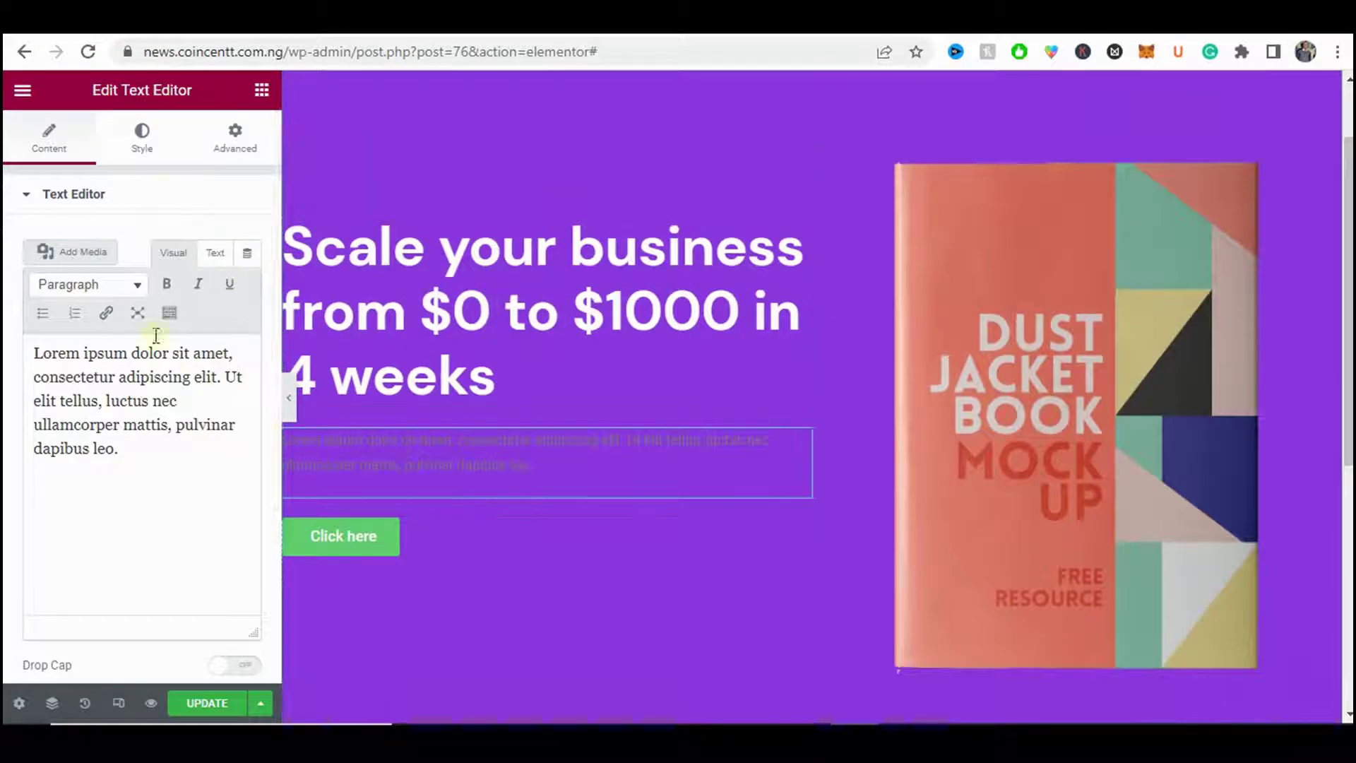
pyautogui.click(158, 149)
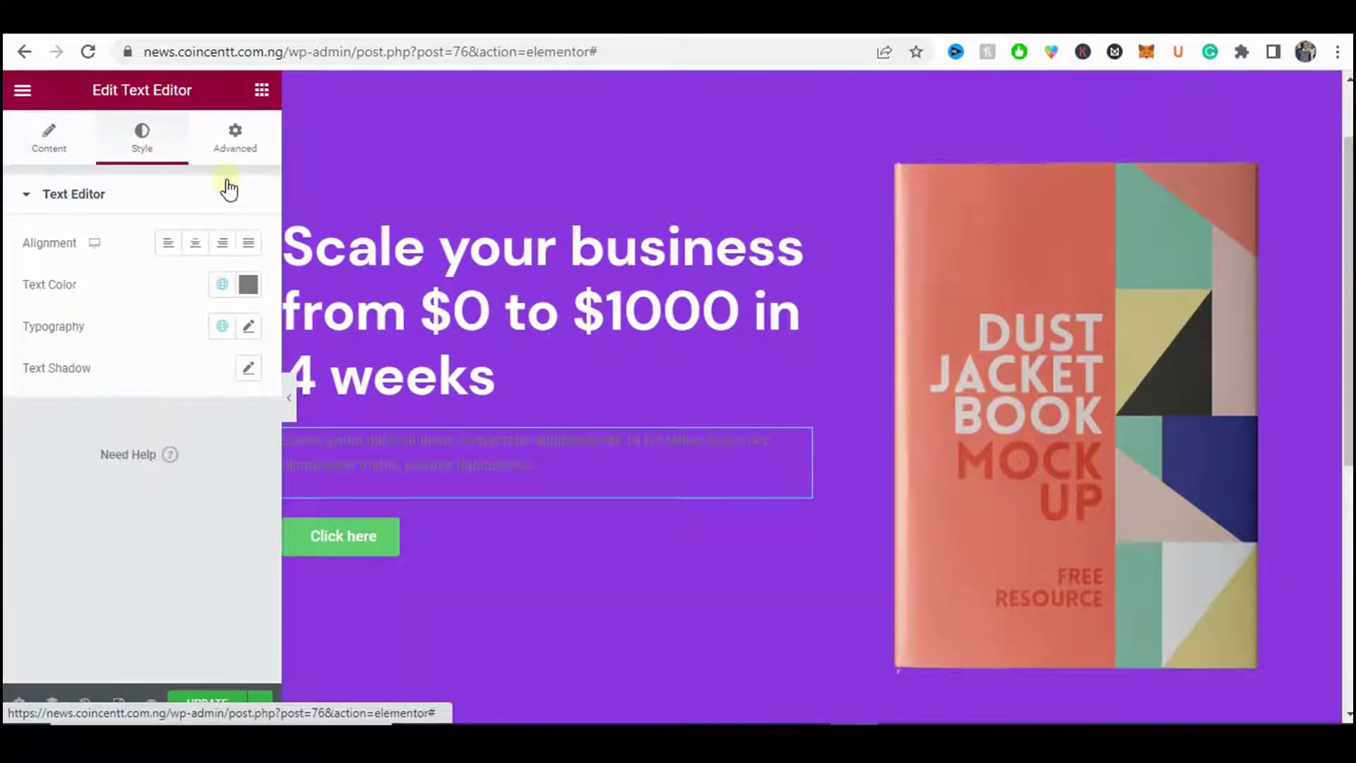
pyautogui.click(249, 284)
pyautogui.write('#FFFFFF')
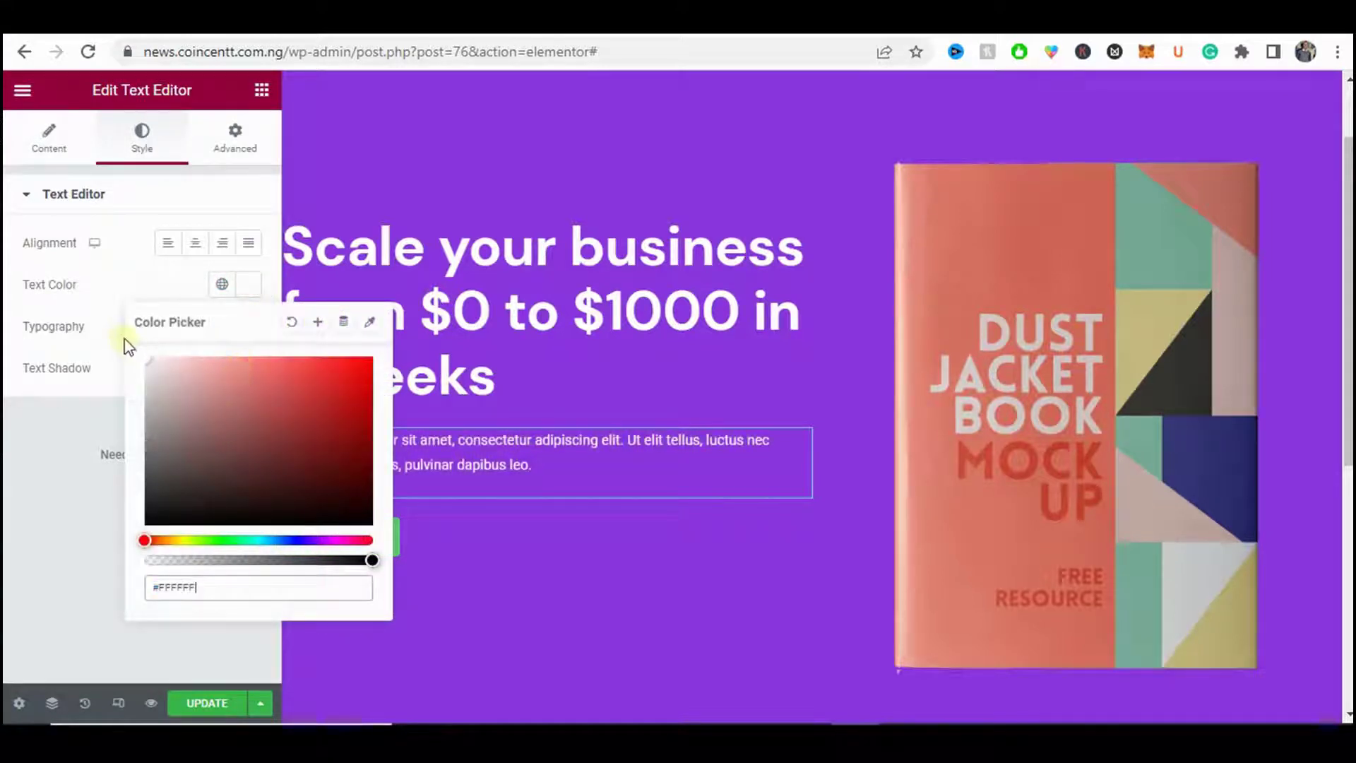
pyautogui.click(110, 311)
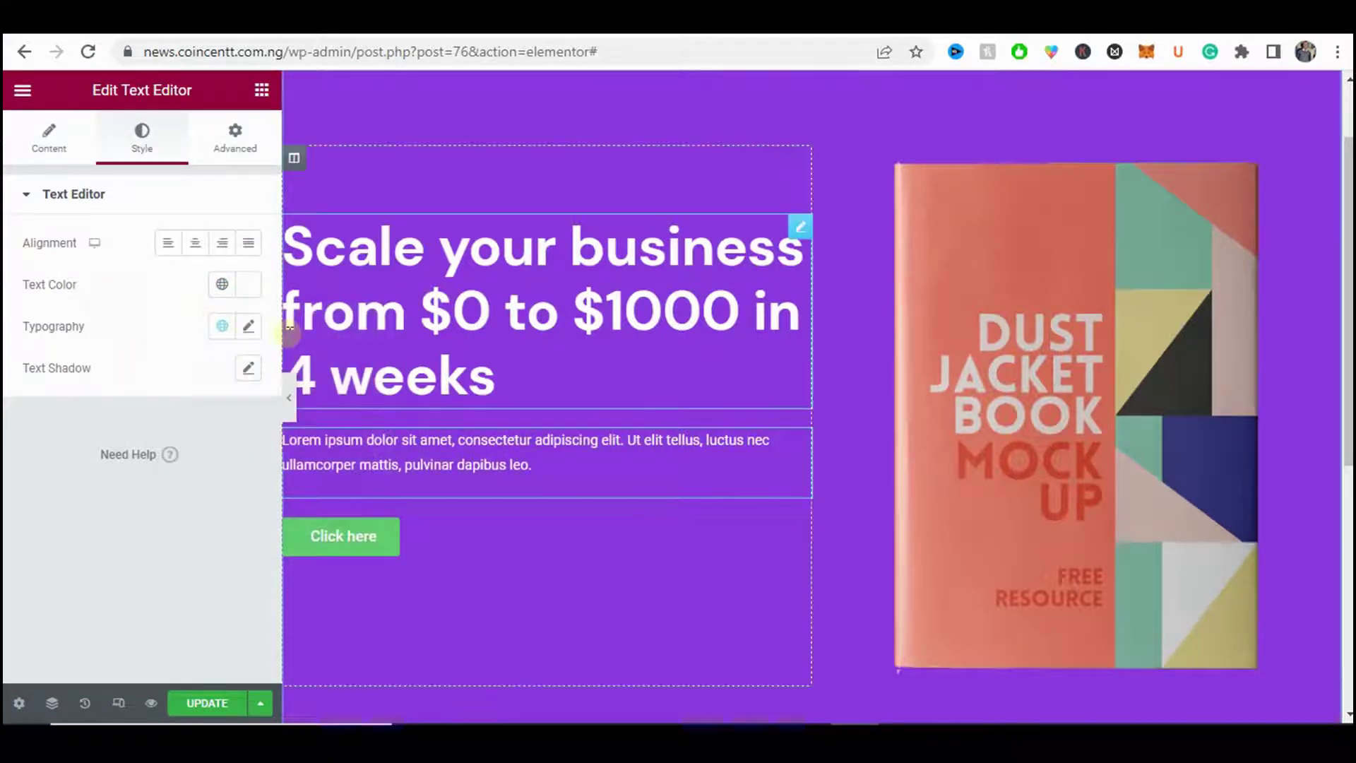
pyautogui.click(290, 398)
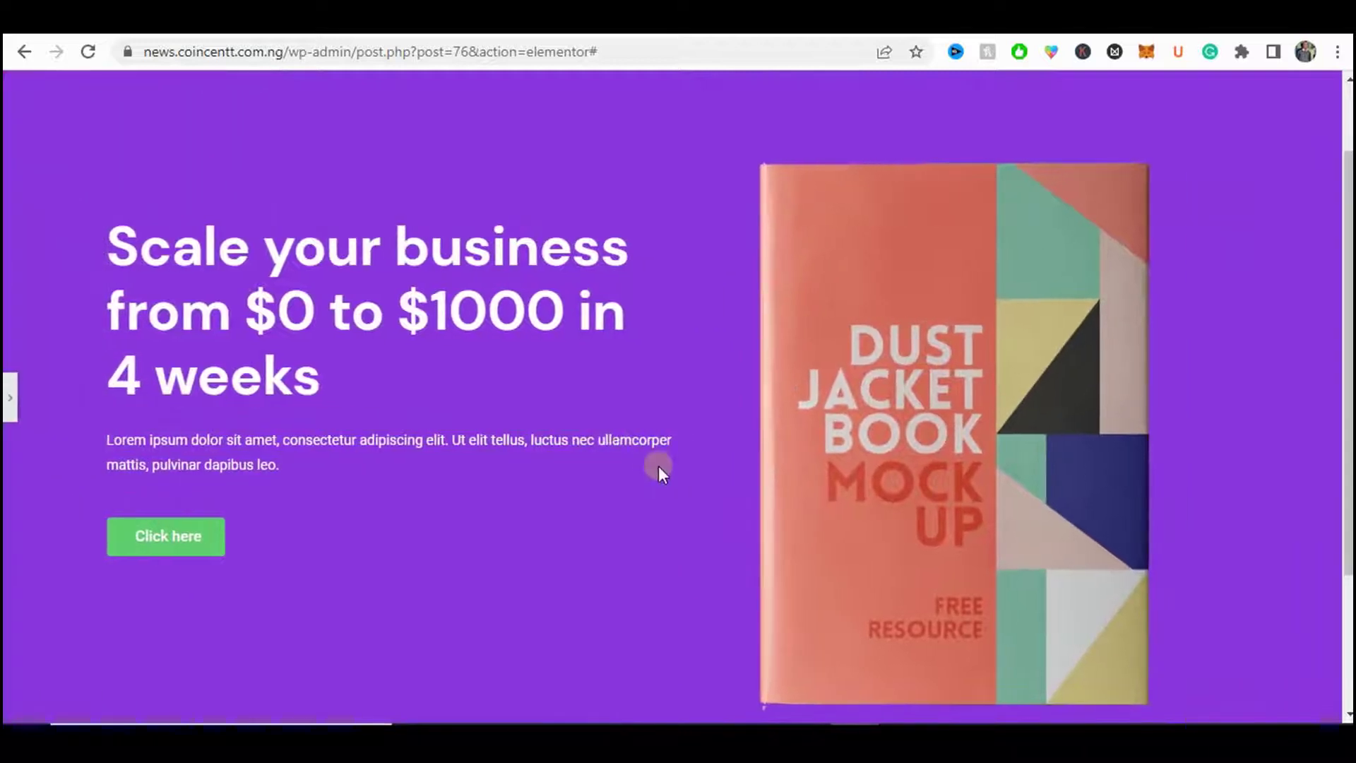
pyautogui.click(9, 416)
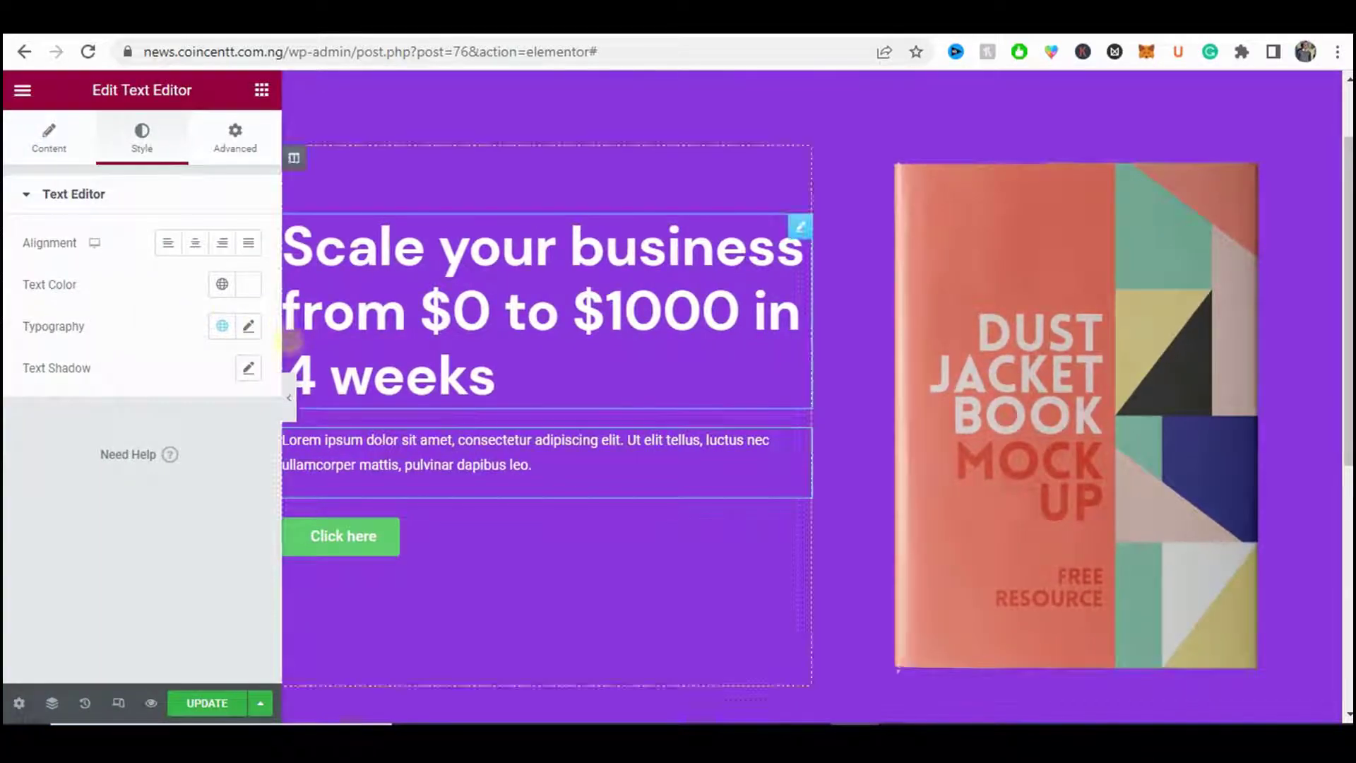
# - Change the font family of the paragraph below the heading to Poppins
pyautogui.click(254, 332)
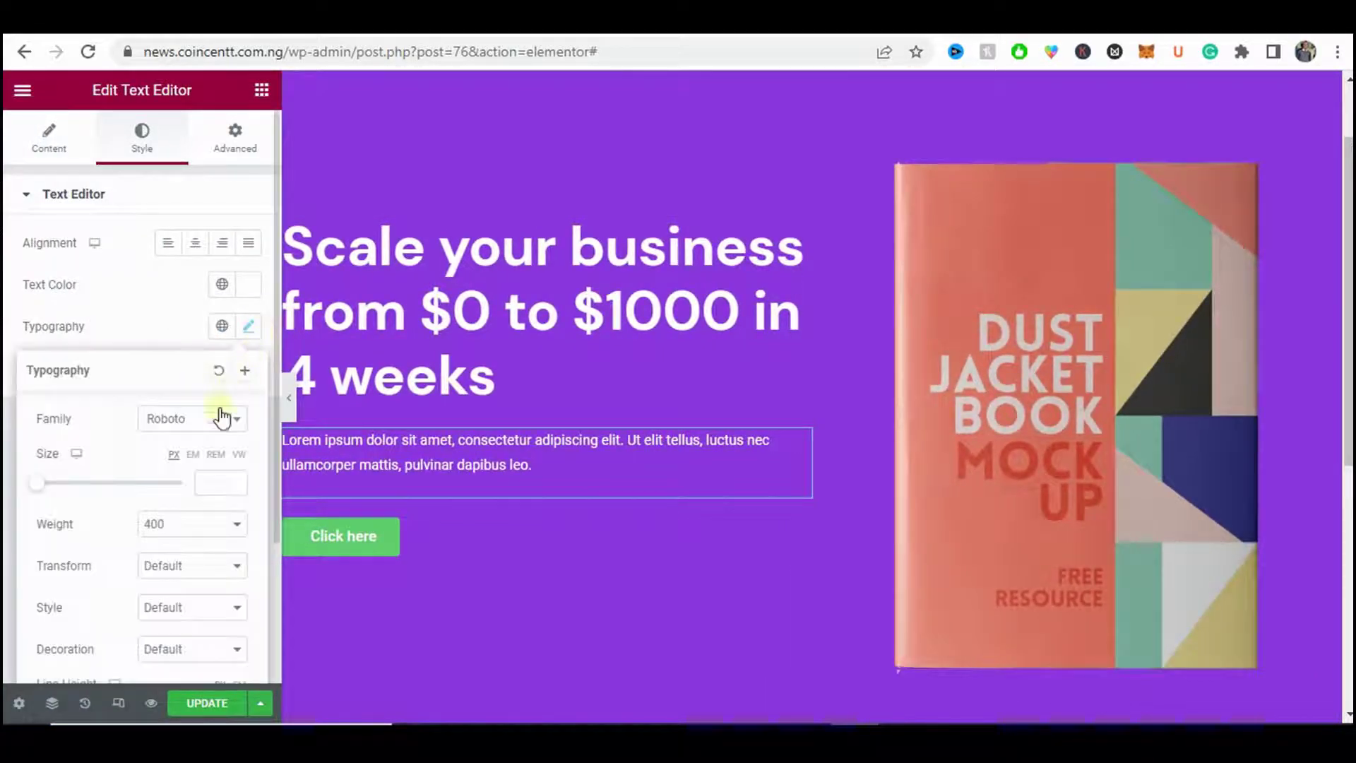
pyautogui.click(181, 422)
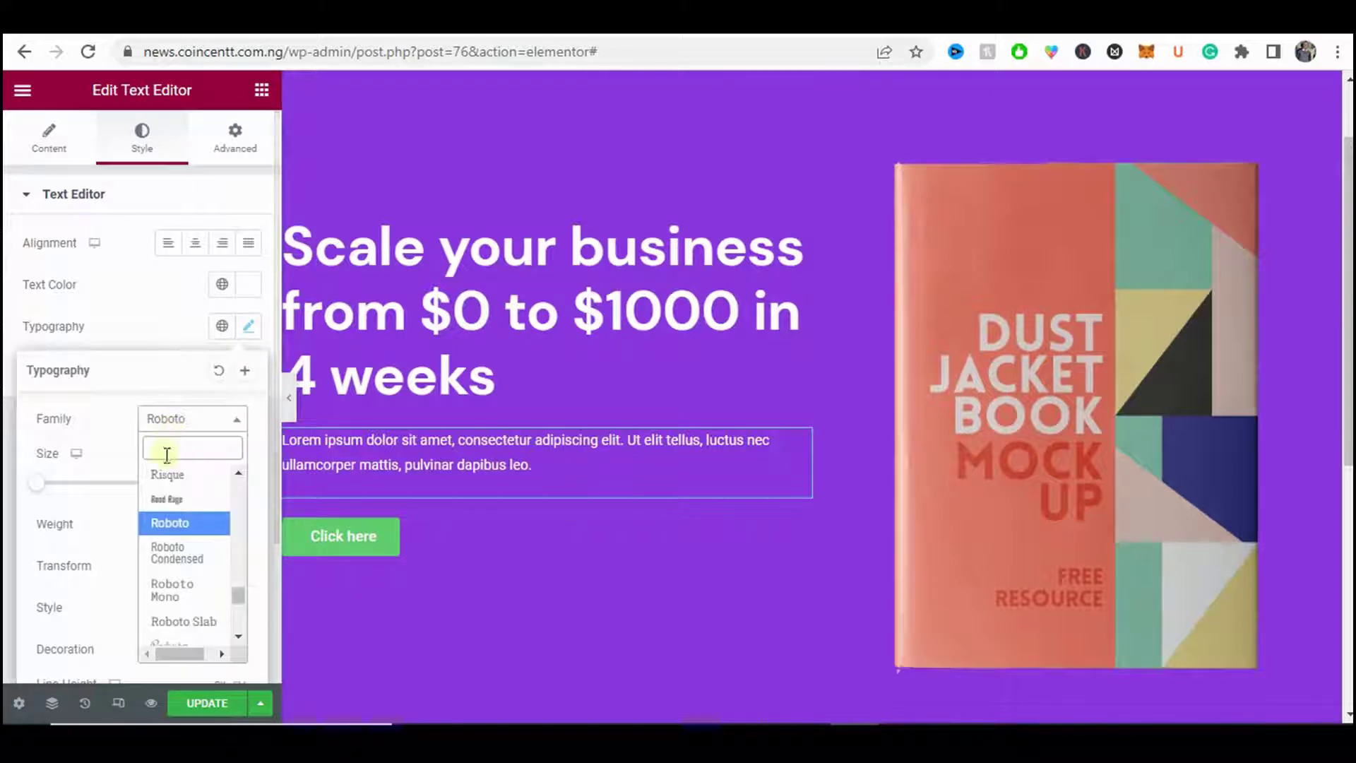
pyautogui.write('popp')
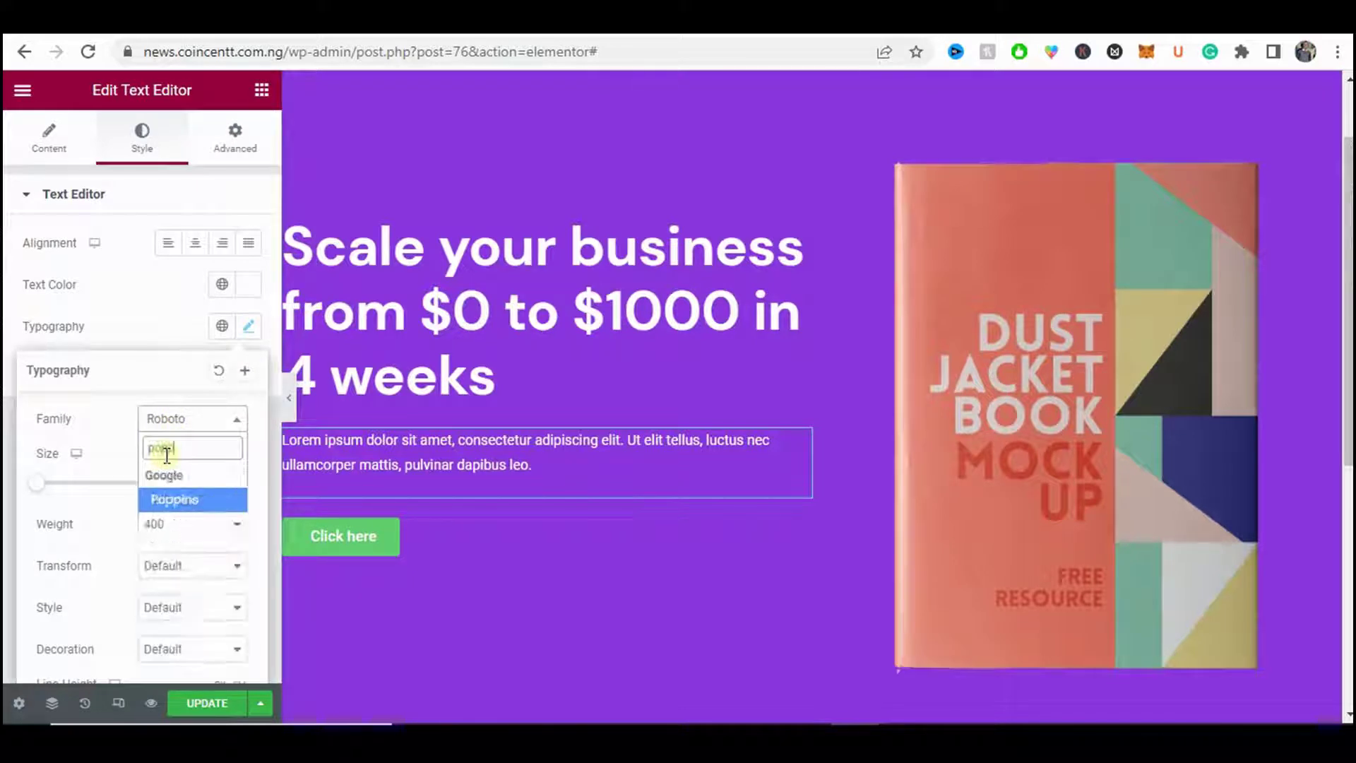
pyautogui.press('Return')
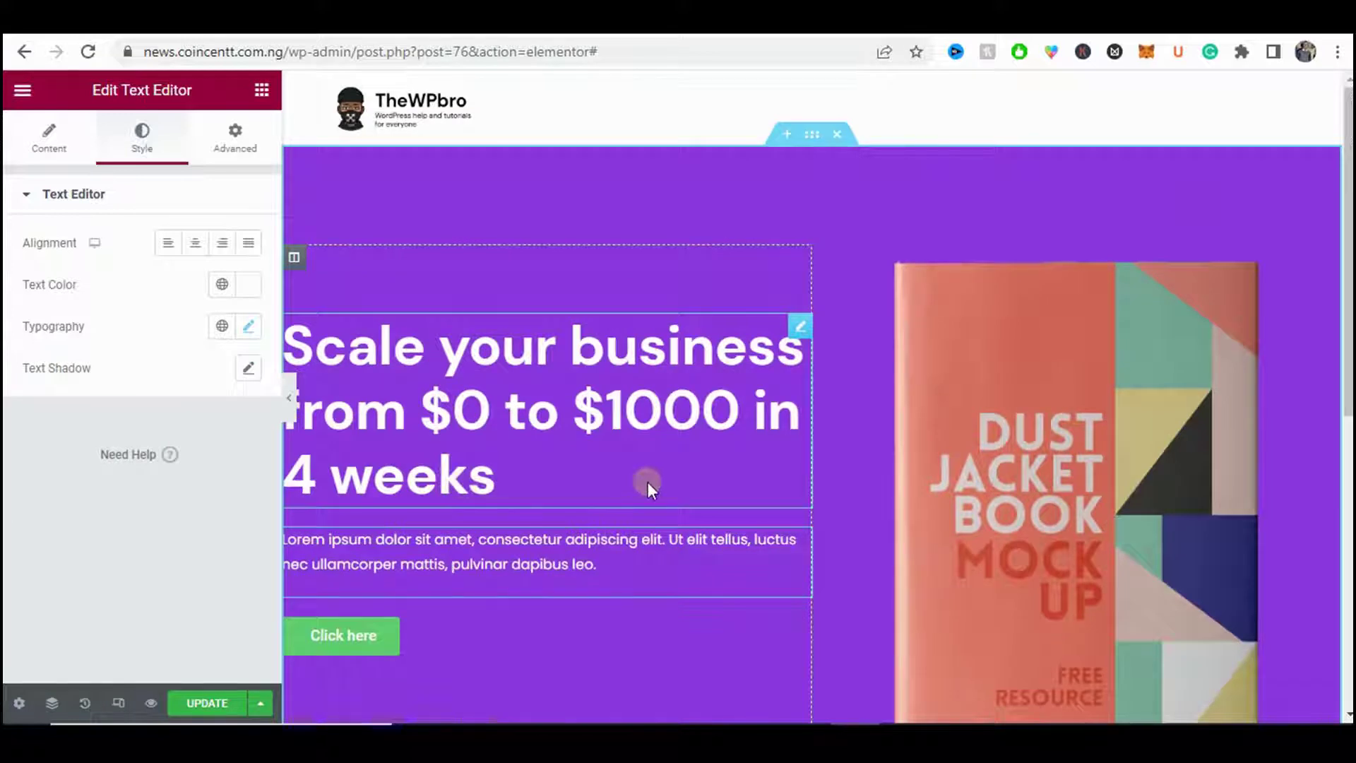
# - Set the paragraph's font size to slightly under 16 px and check the hero section at full page width
pyautogui.scroll(-1, 647, 482)
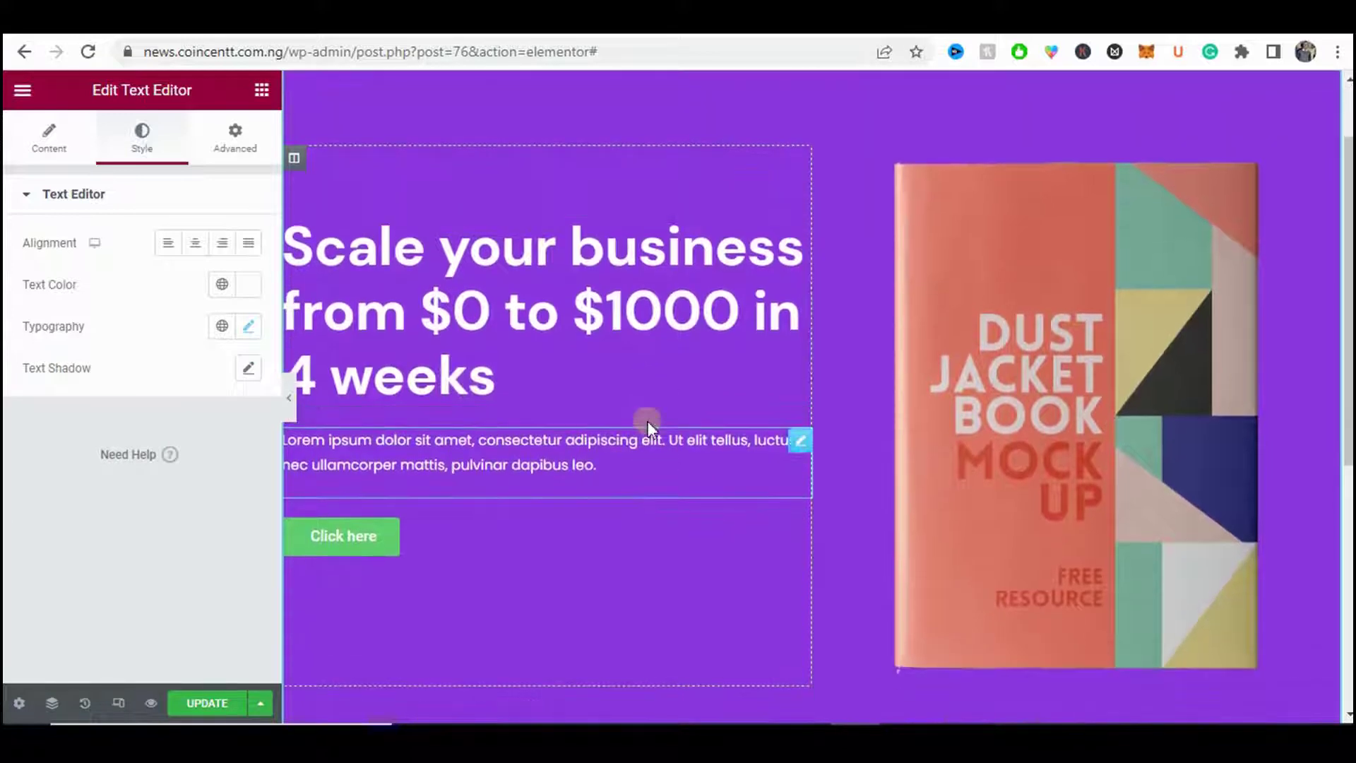
pyautogui.click(250, 327)
pyautogui.scroll(-1, 121, 372)
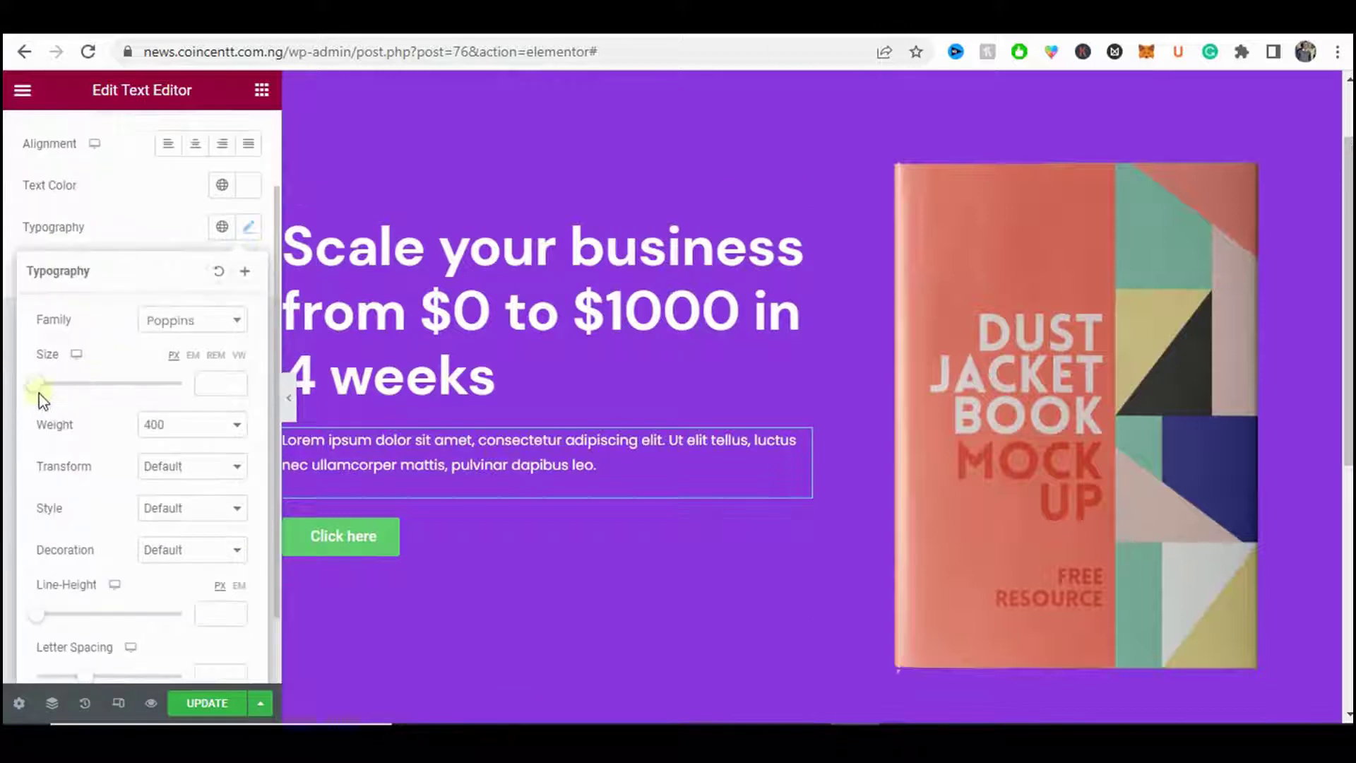
pyautogui.moveTo(37, 385); pyautogui.dragTo(47, 385)
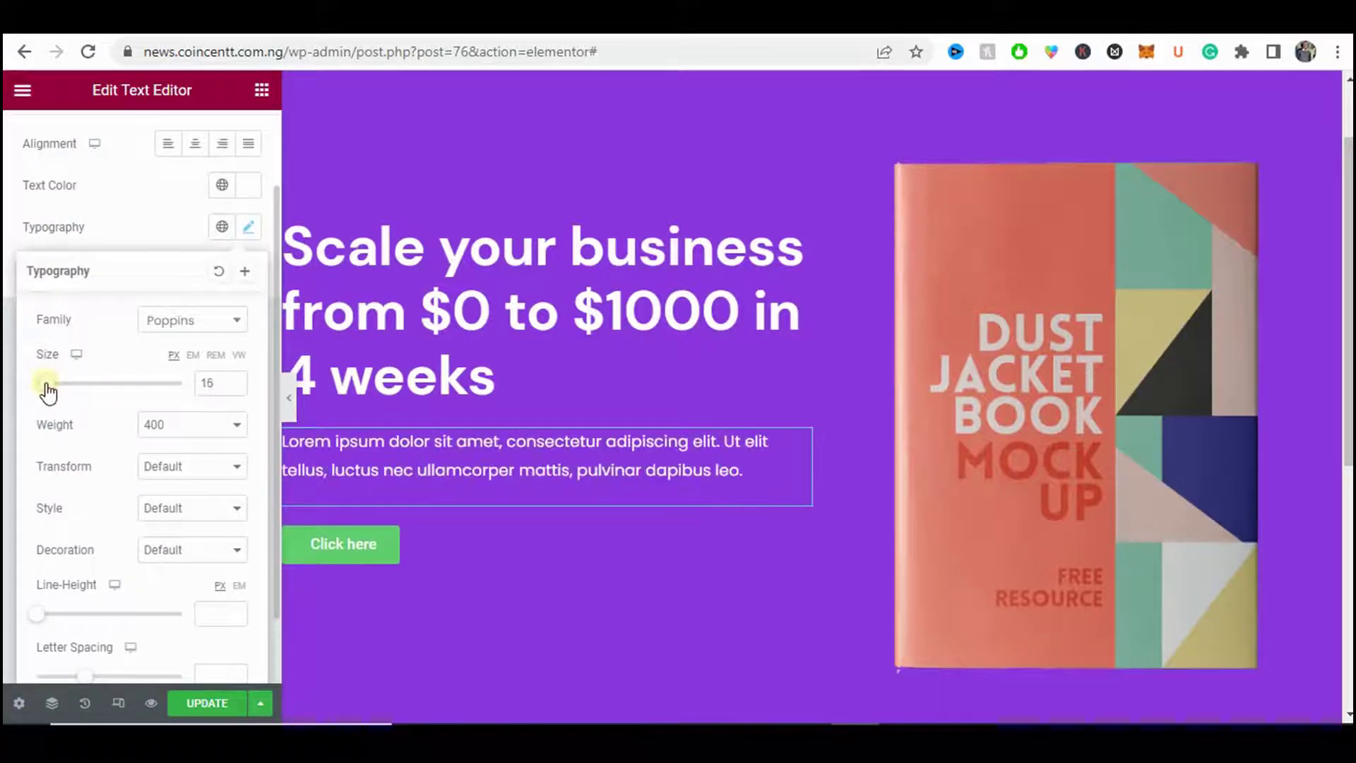
pyautogui.click(235, 386)
pyautogui.click(286, 399)
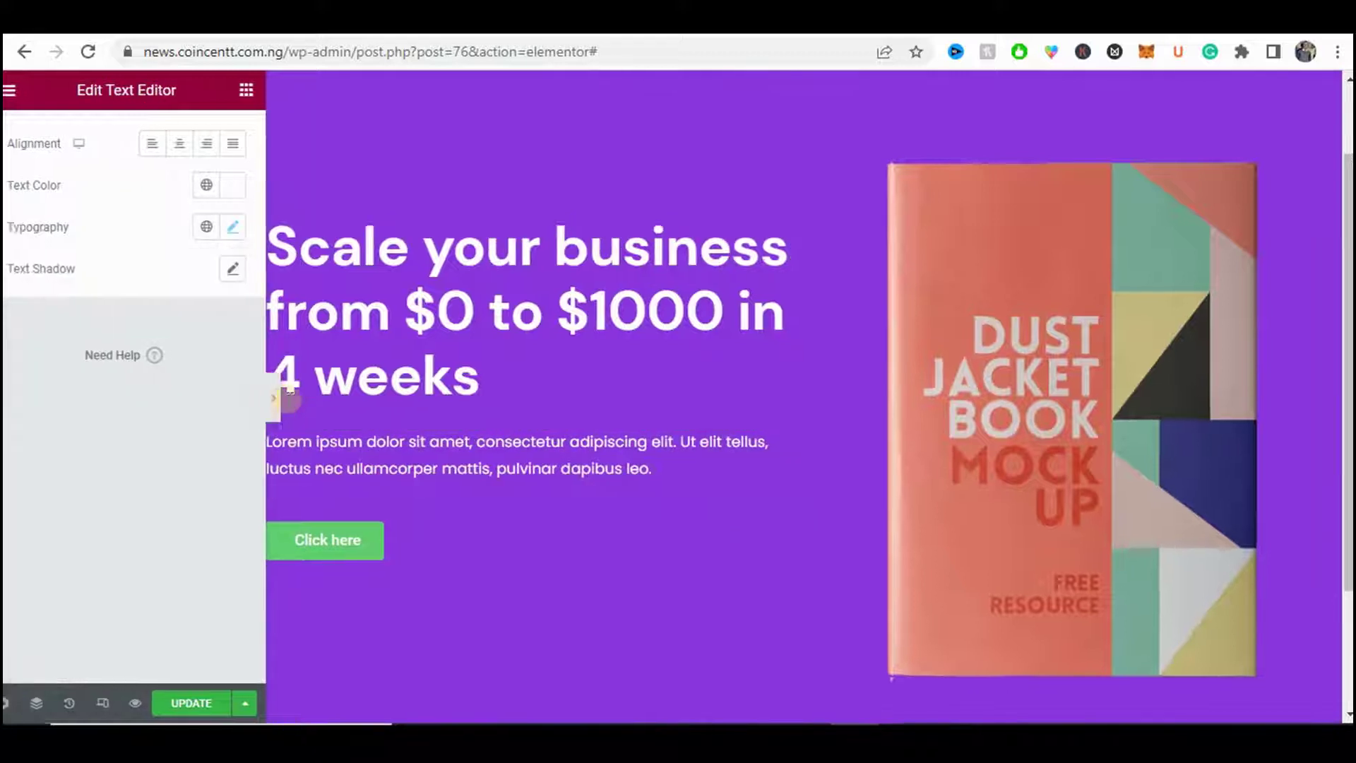
pyautogui.scroll(-2, 542, 443)
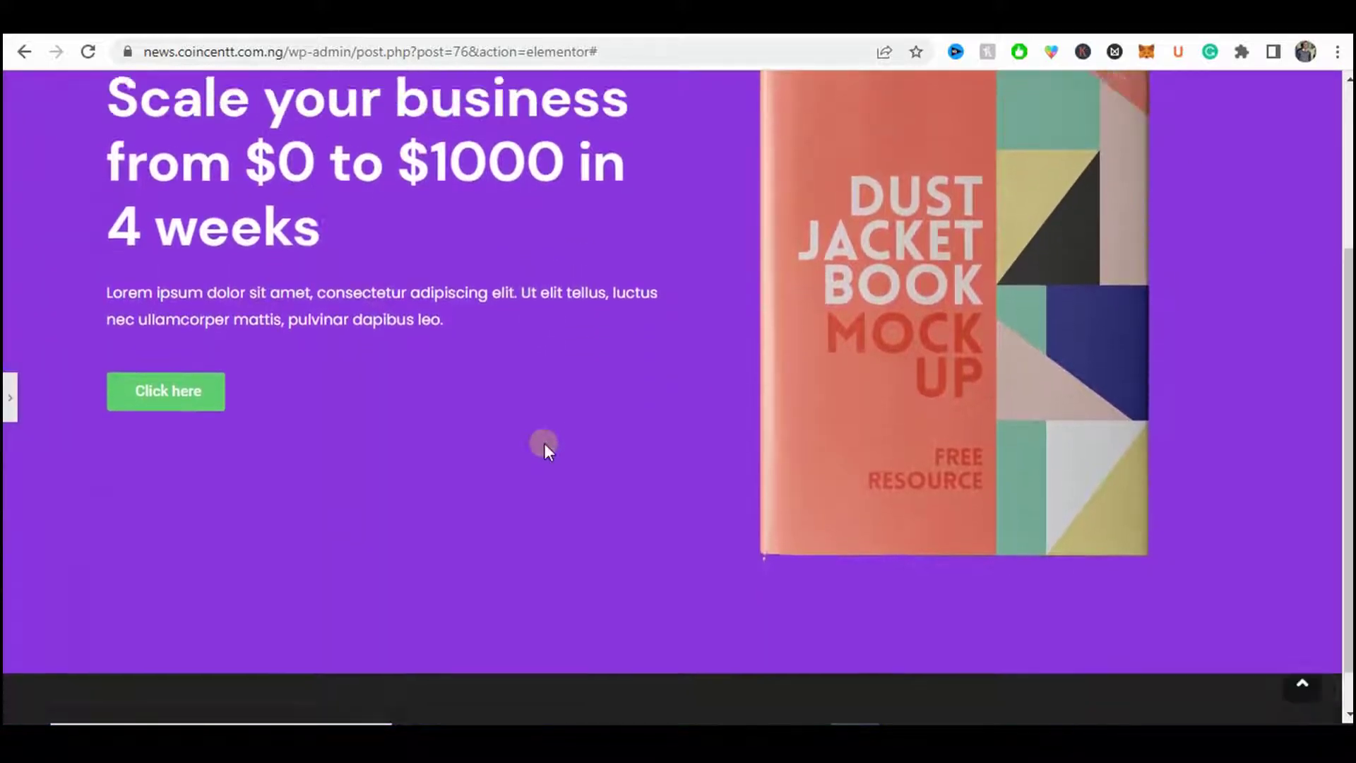
pyautogui.scroll(4, 542, 443)
pyautogui.scroll(-1, 549, 440)
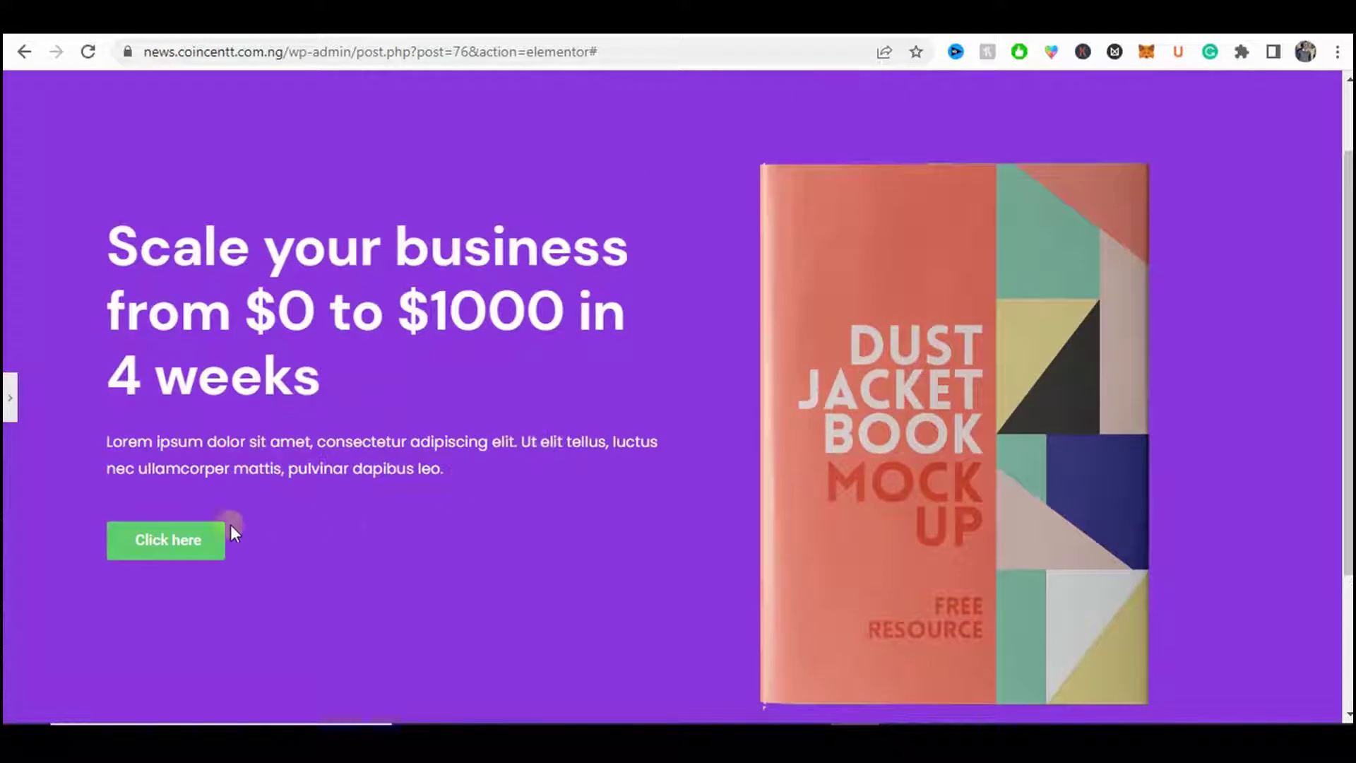
pyautogui.click(10, 396)
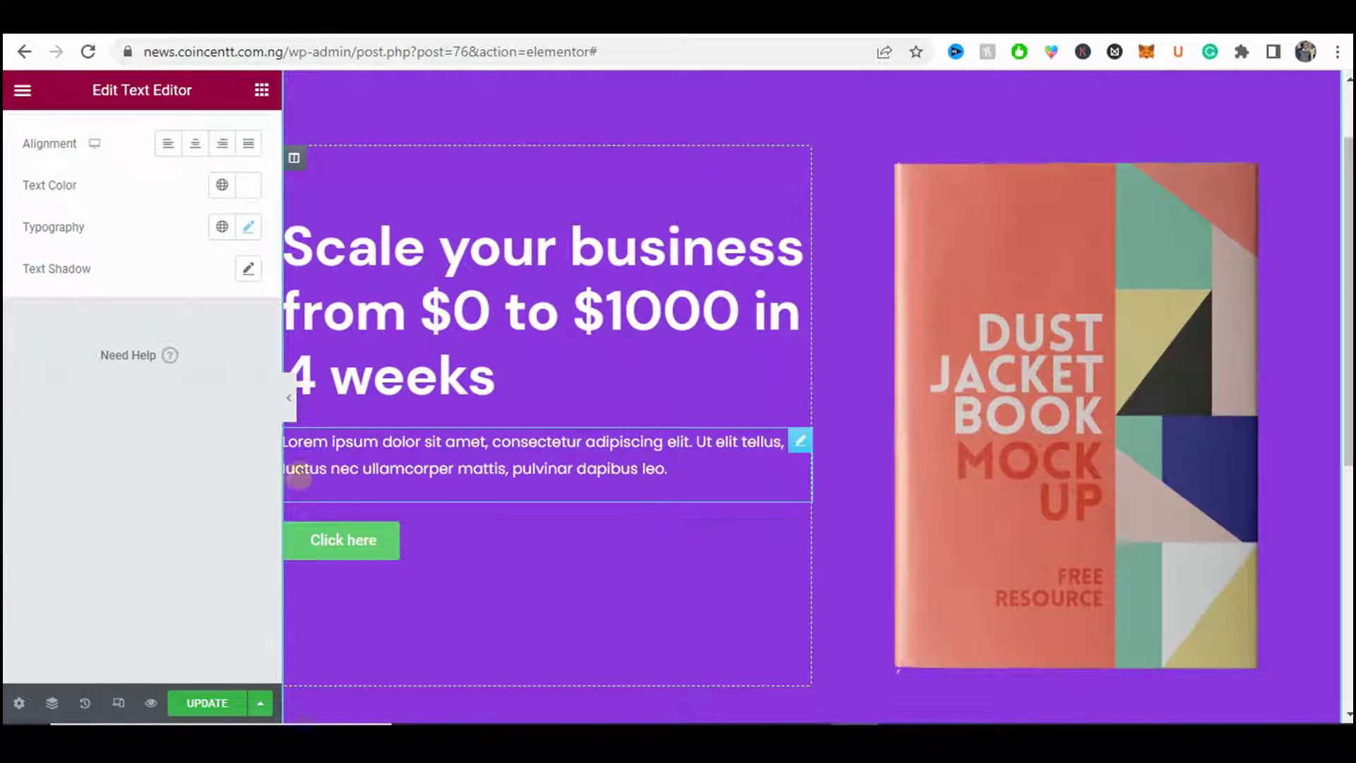
# - Select the "Click here" button below the paragraph and open its style settings
pyautogui.scroll(1, 424, 565)
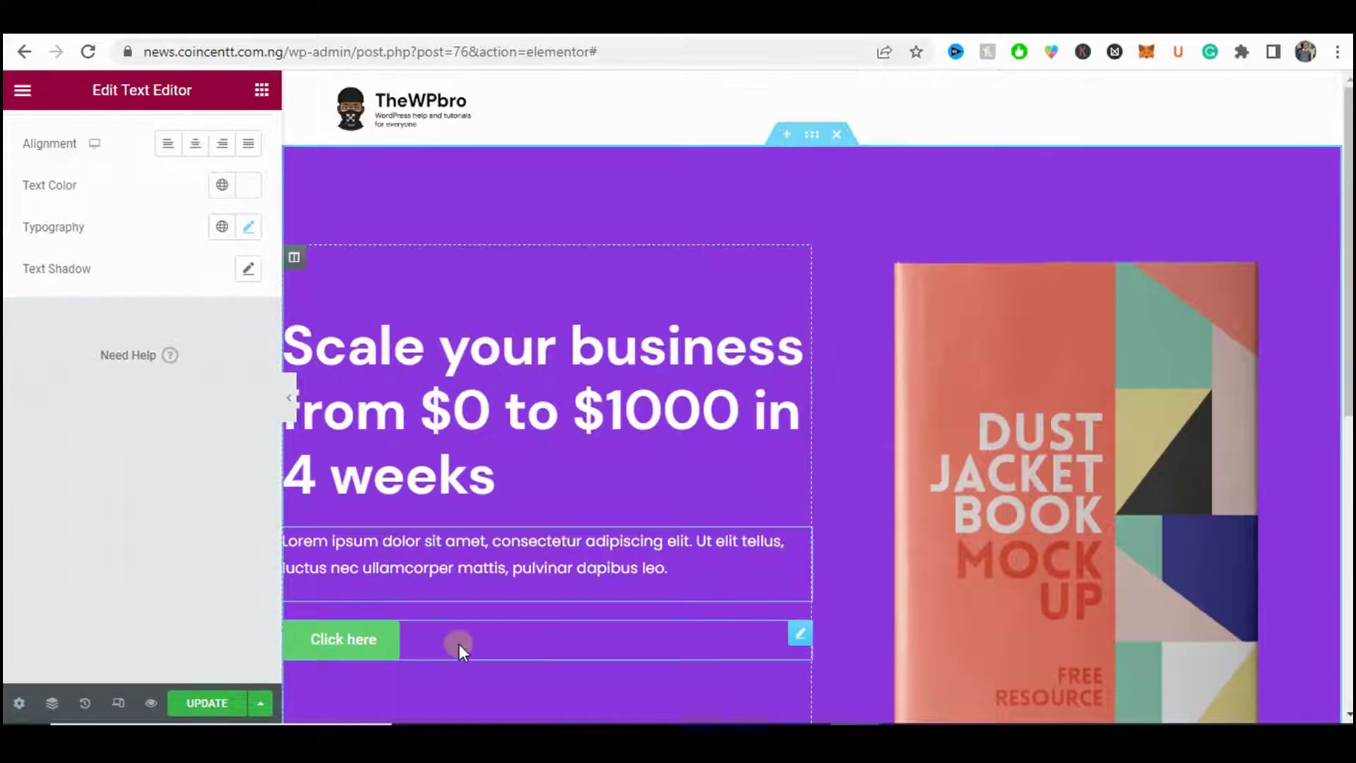
pyautogui.click(459, 643)
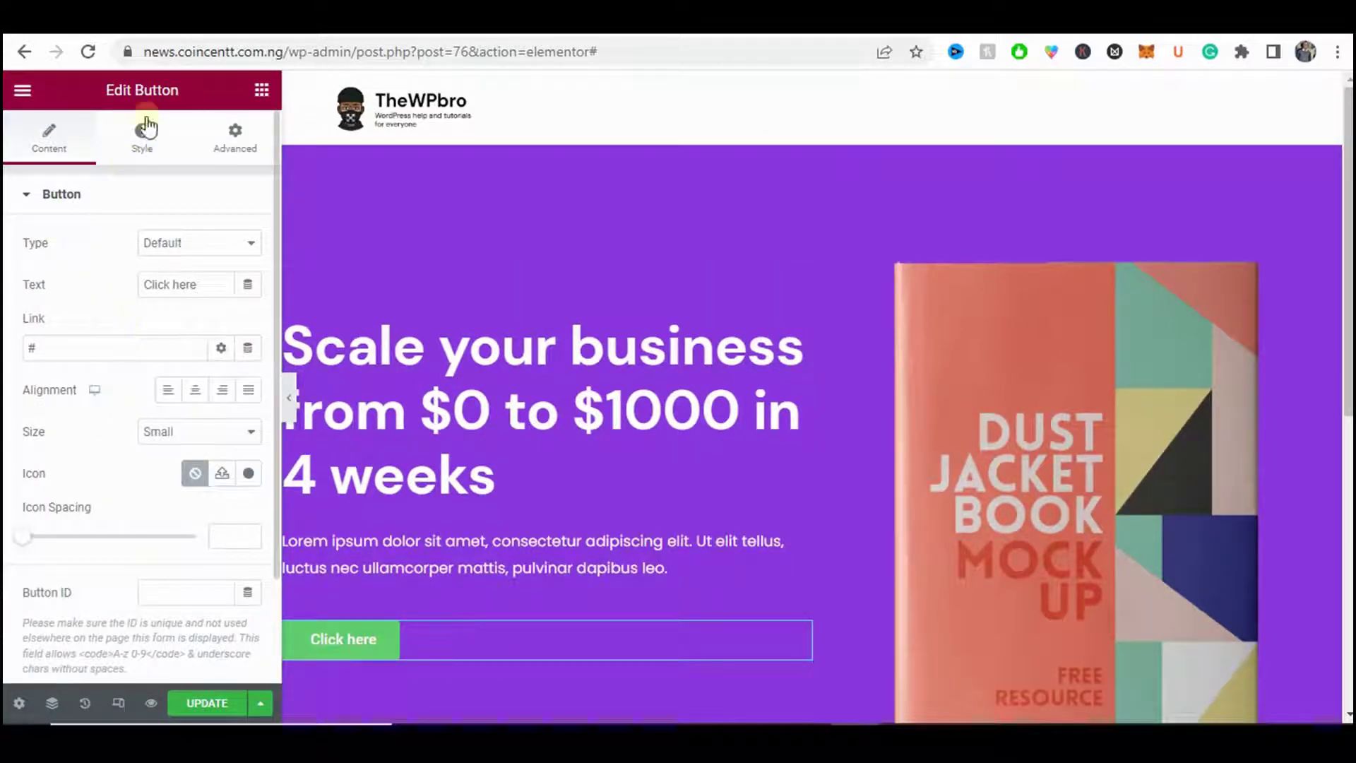
pyautogui.moveTo(157, 88); pyautogui.dragTo(117, 92)
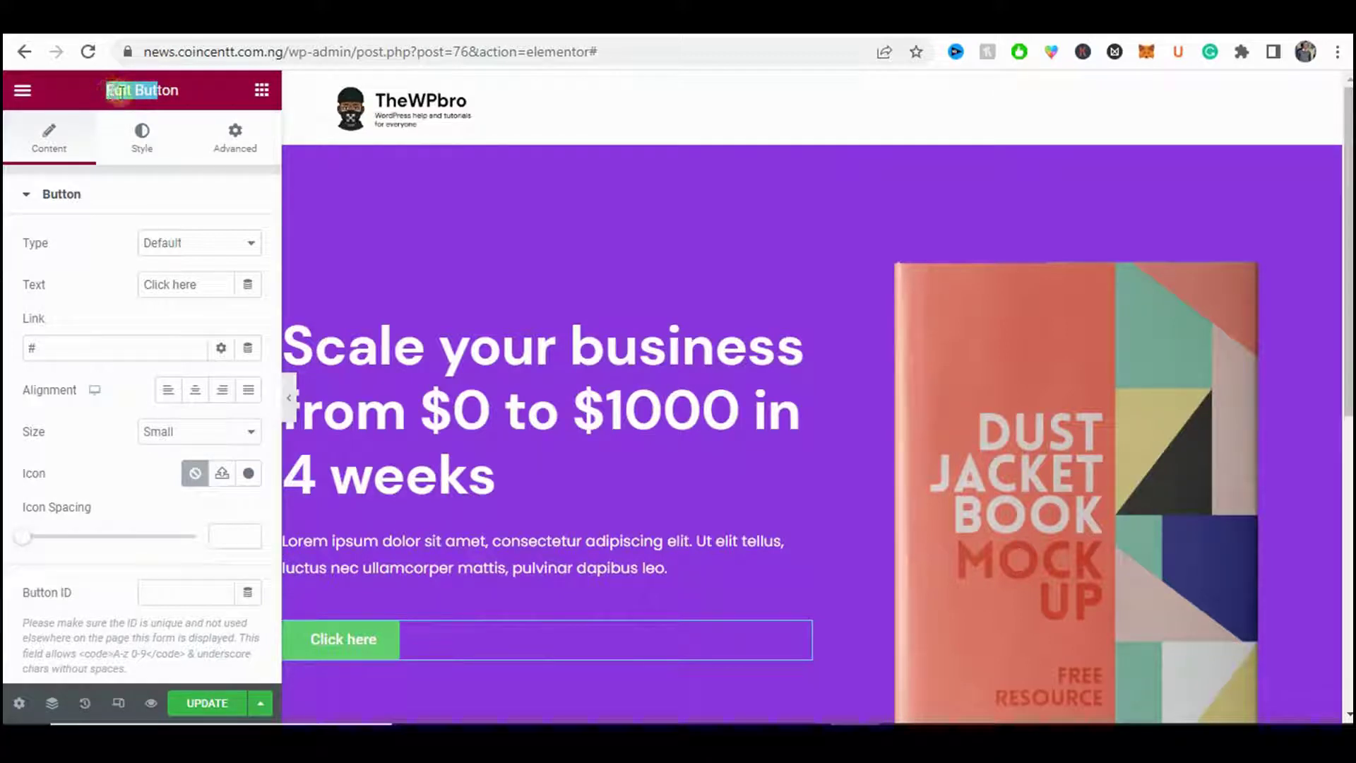
pyautogui.click(150, 92)
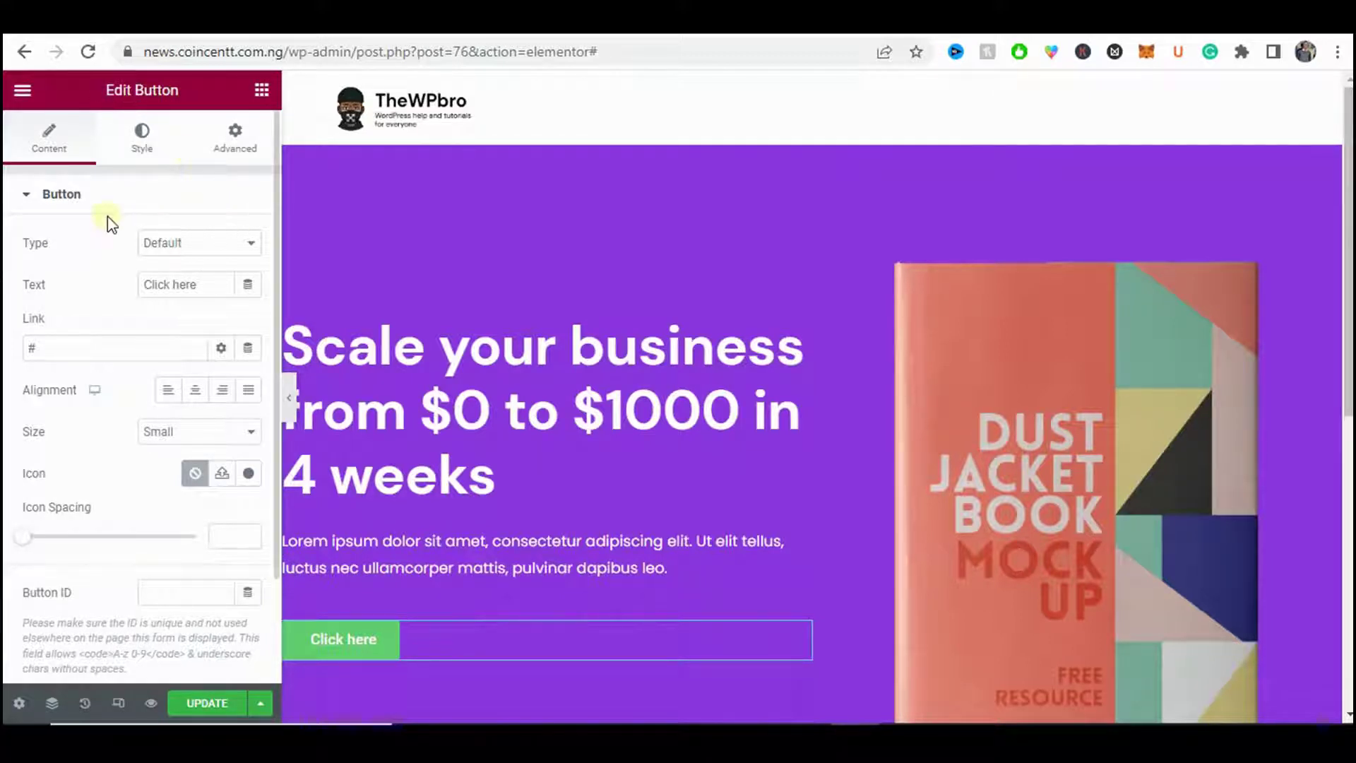
pyautogui.scroll(-2, 110, 223)
pyautogui.scroll(-4, 484, 494)
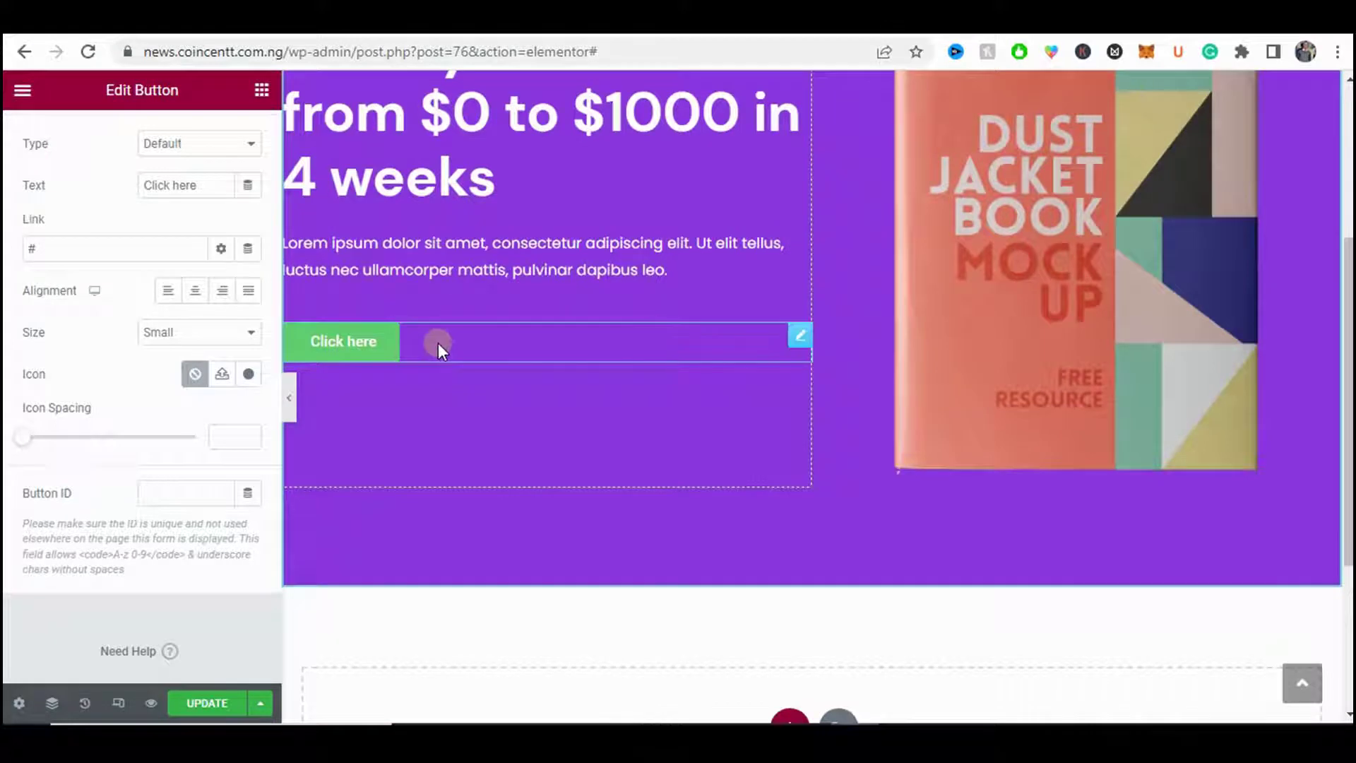
pyautogui.scroll(4, 466, 374)
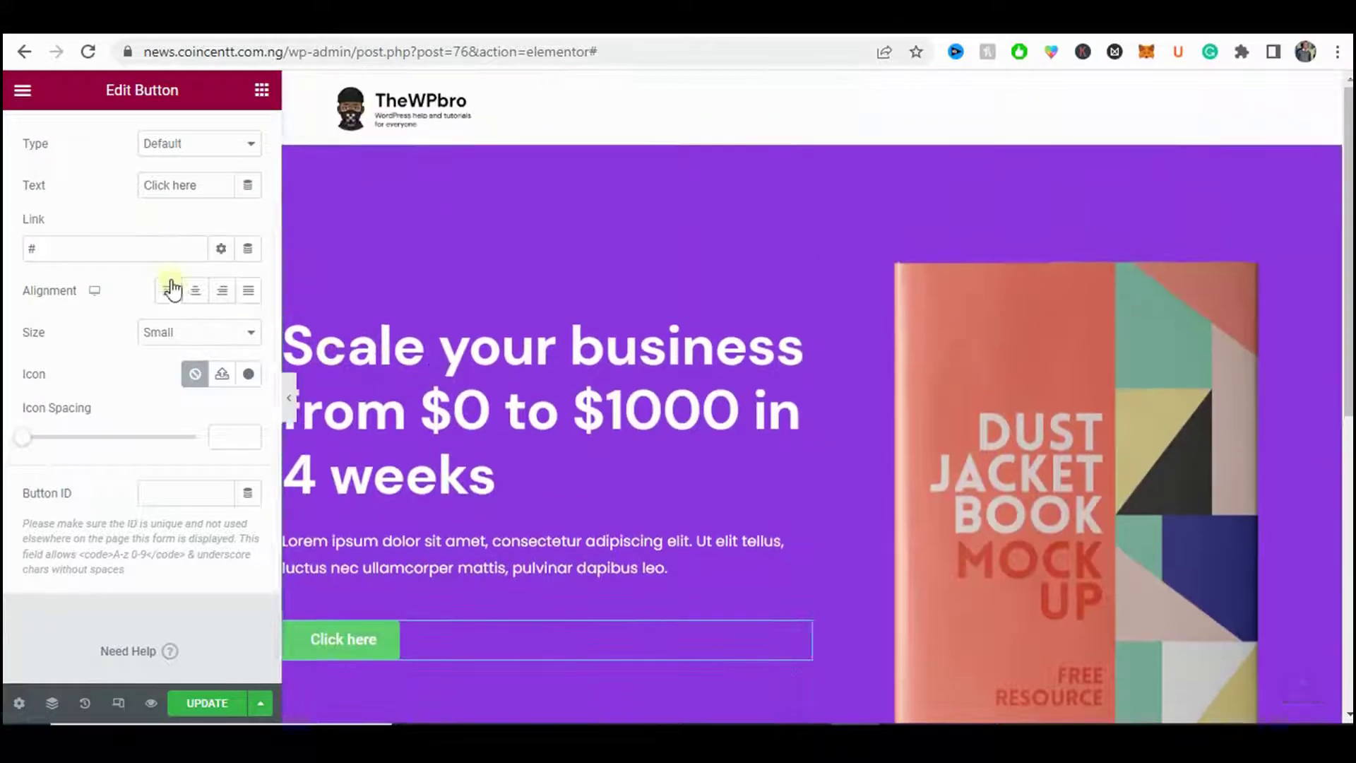
pyautogui.scroll(2, 166, 212)
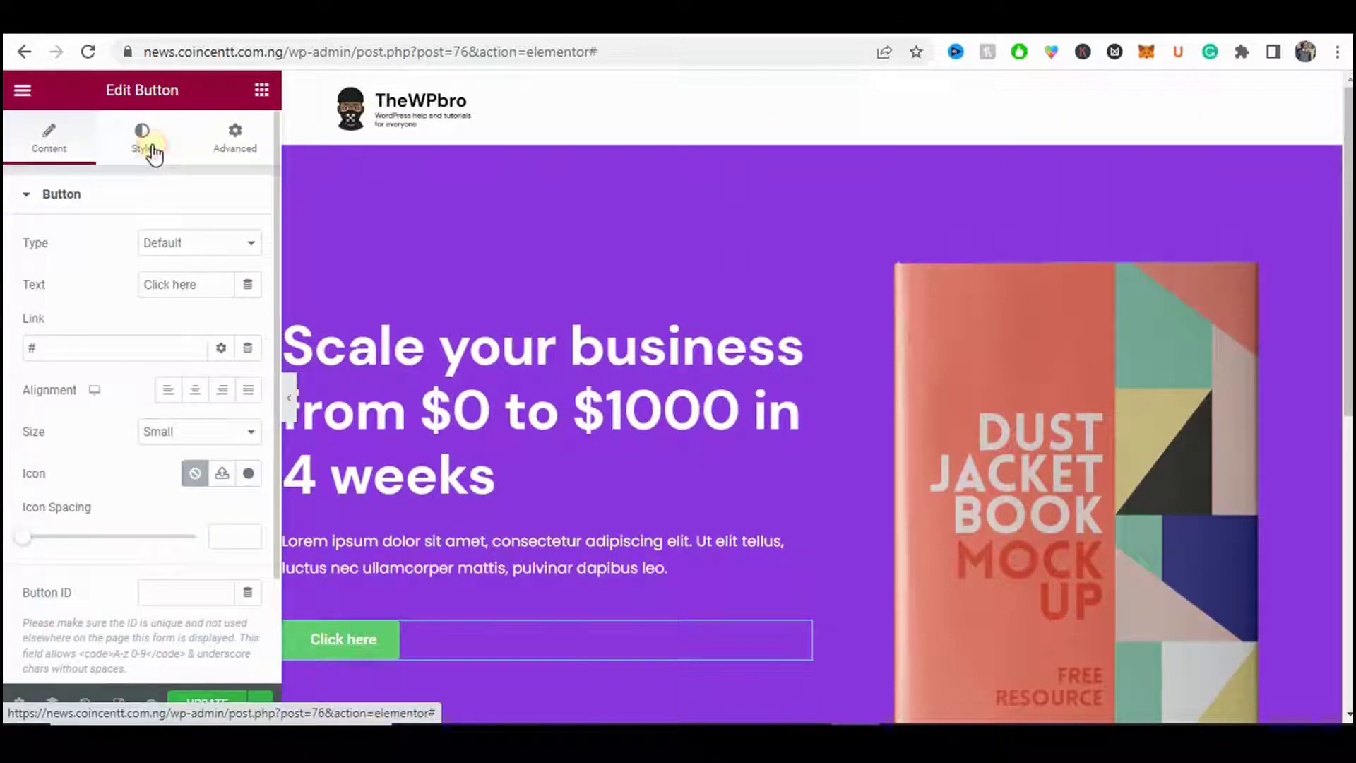
pyautogui.click(132, 182)
pyautogui.scroll(-3, 113, 244)
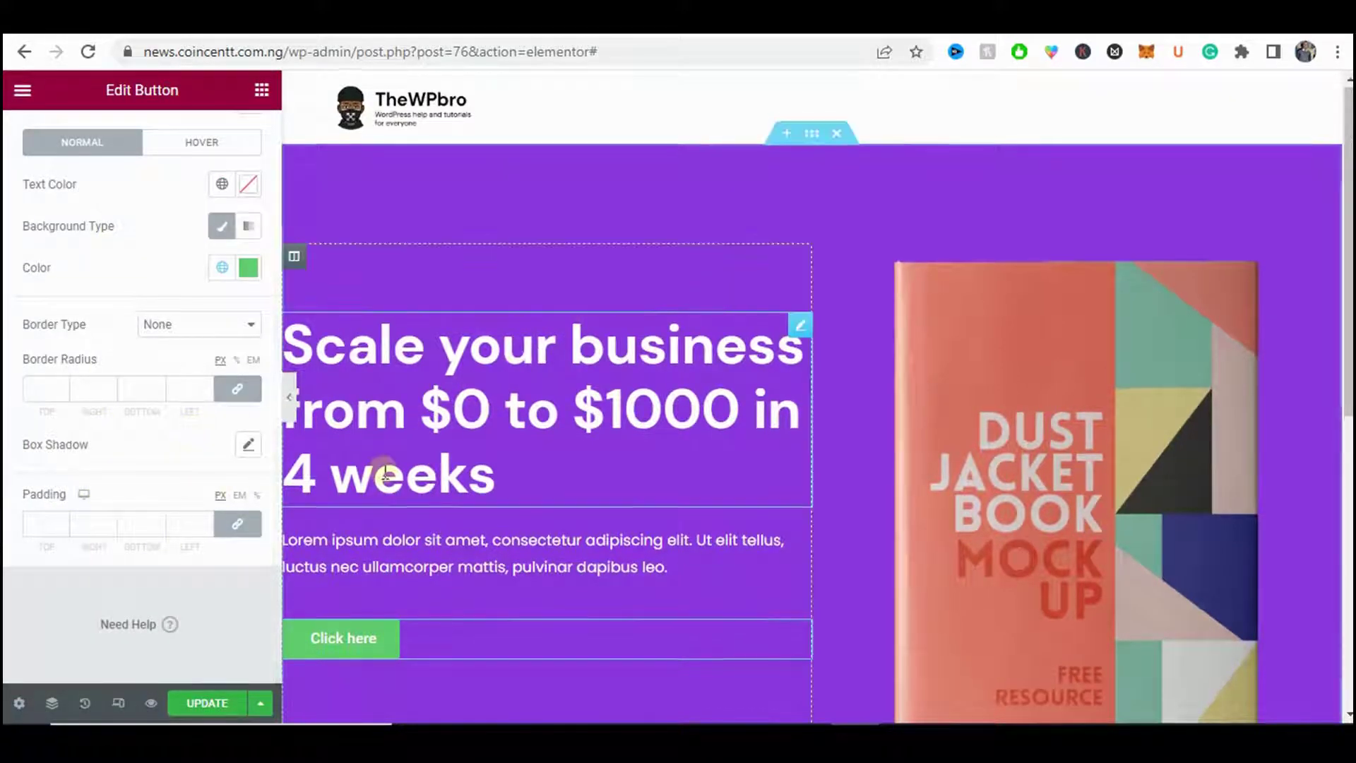
# - Unlink the button's padding values and set them to 20 px top, 100 px right, 20 px bottom and 100 px left
pyautogui.scroll(-1, 382, 469)
pyautogui.click(237, 523)
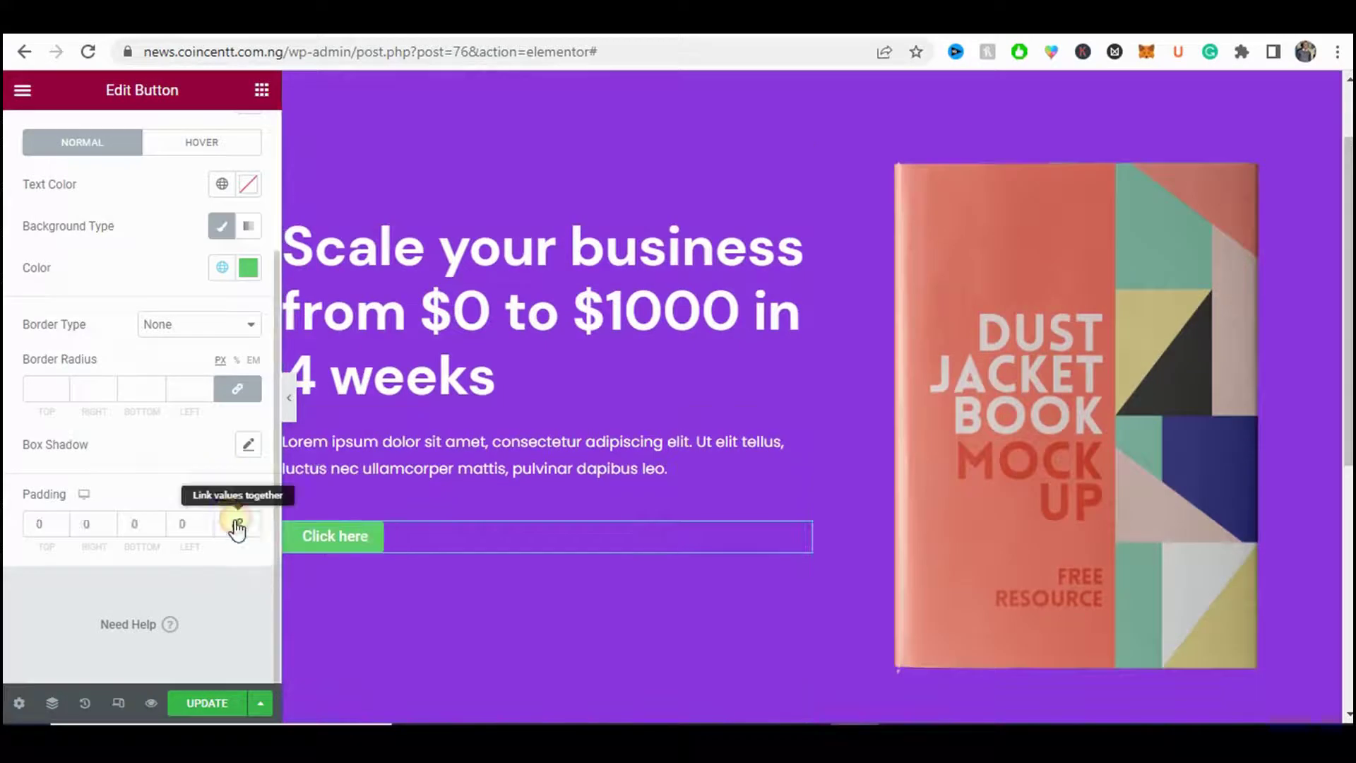
pyautogui.click(39, 517)
pyautogui.write('2')
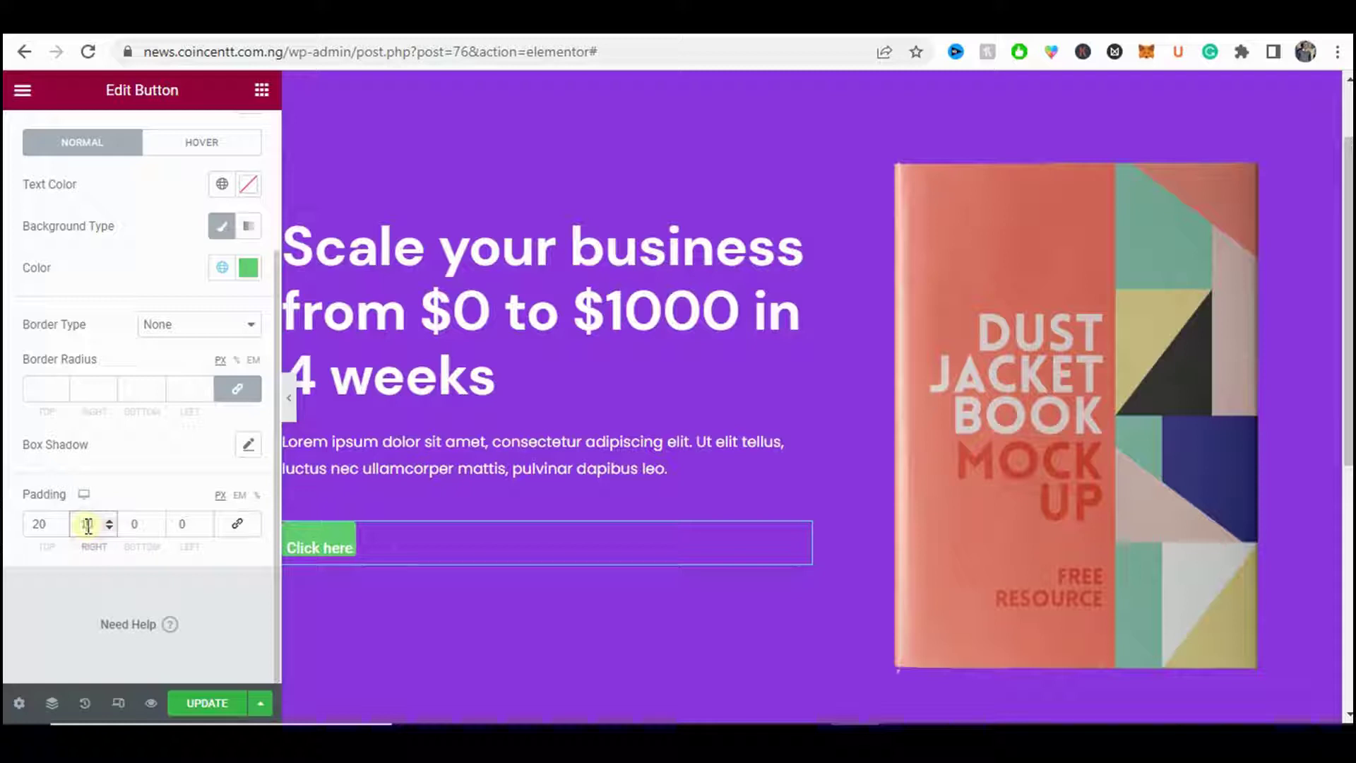
pyautogui.click(88, 525)
pyautogui.write('100')
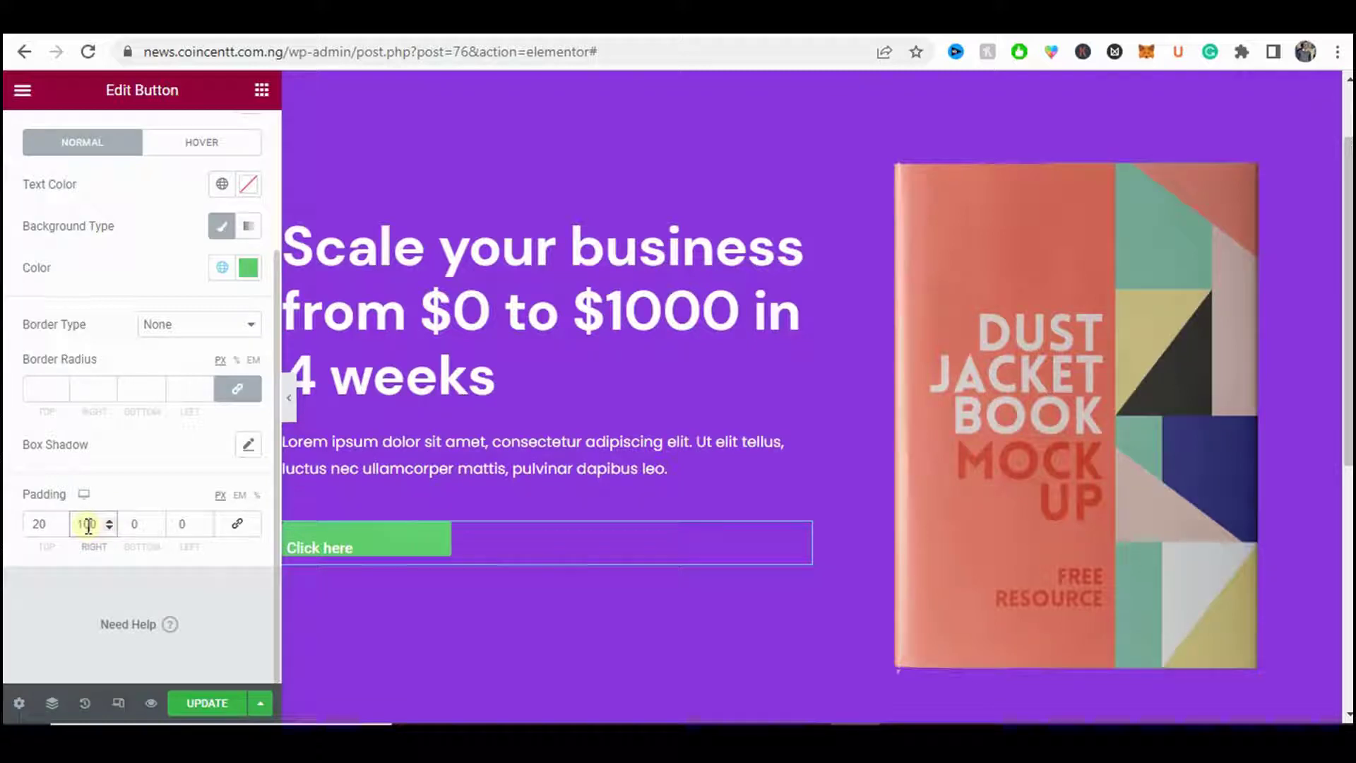
pyautogui.click(128, 525)
pyautogui.write('2')
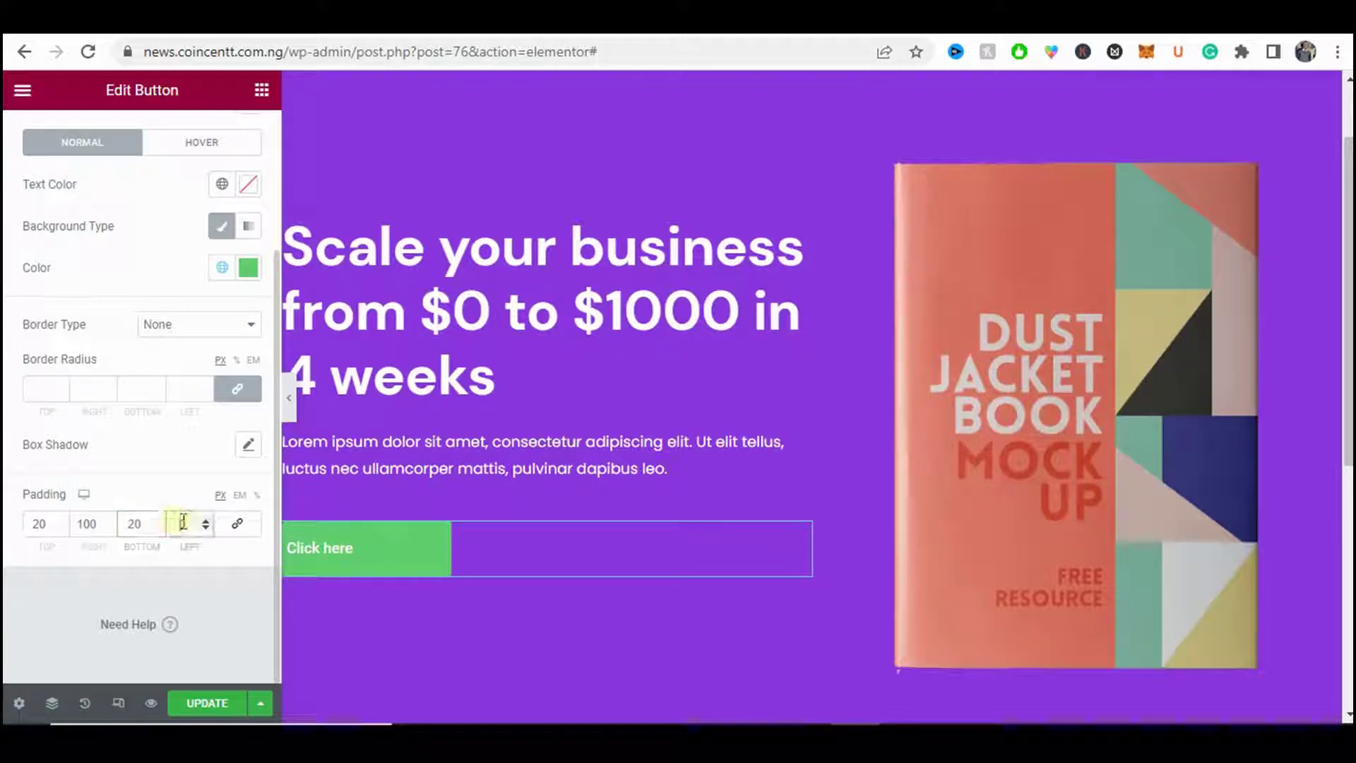
pyautogui.click(182, 523)
pyautogui.write('100')
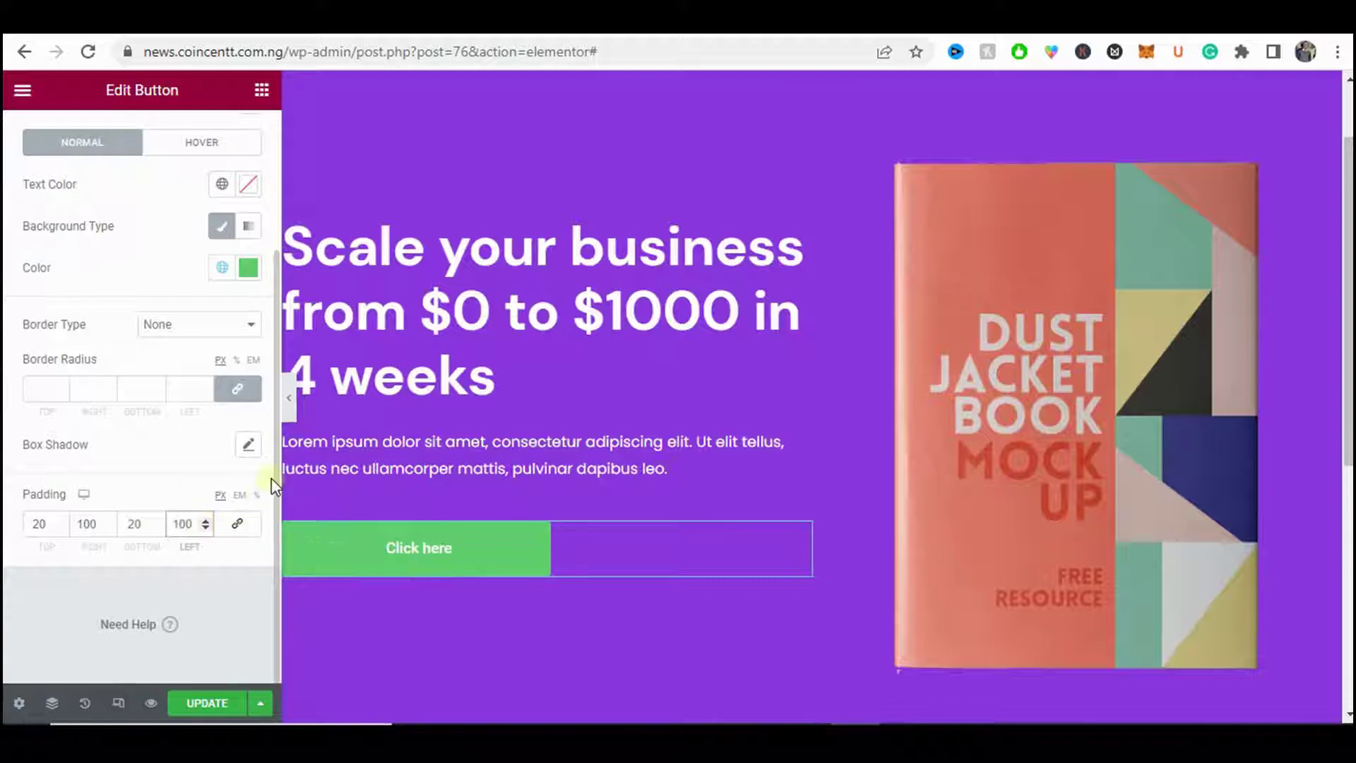
# - Check the button's size within the hero section at full page width and in the editor view
pyautogui.click(289, 397)
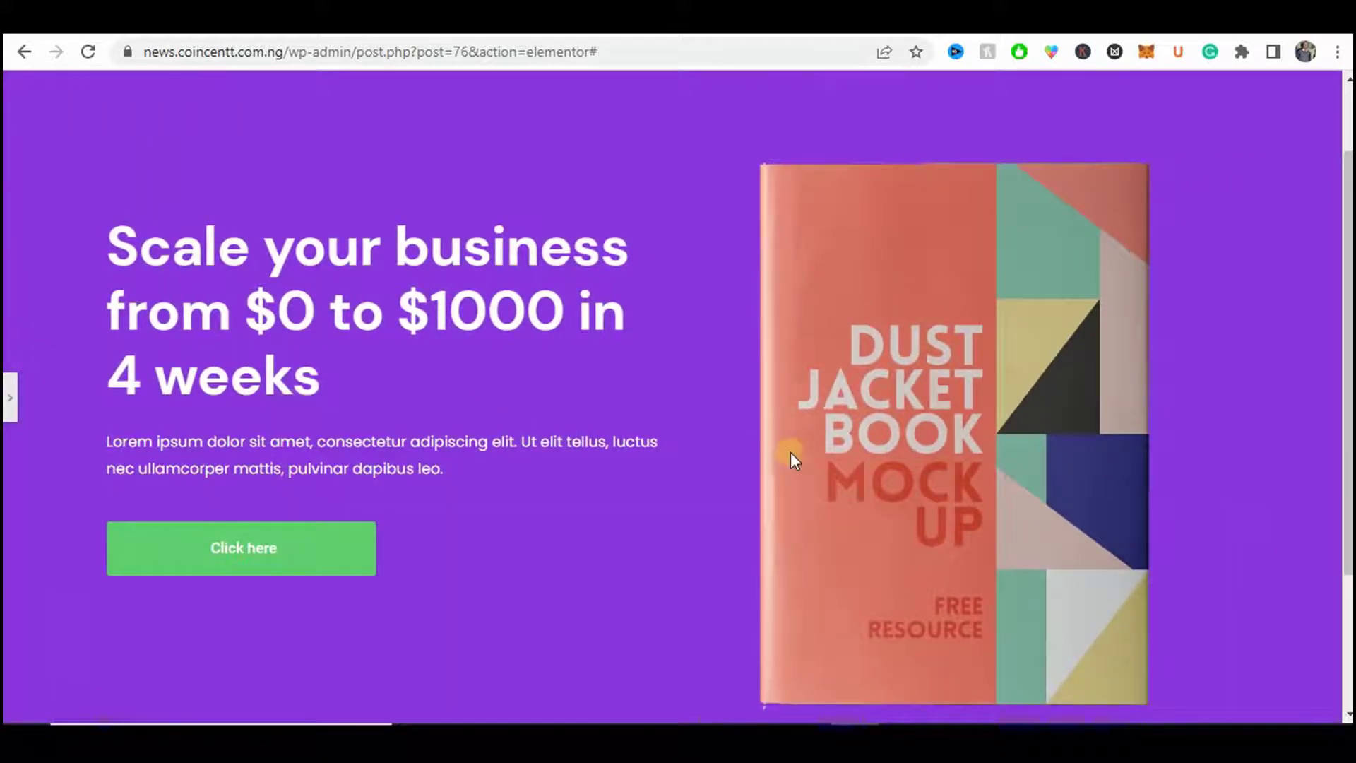
pyautogui.scroll(1, 791, 452)
pyautogui.scroll(-2, 614, 464)
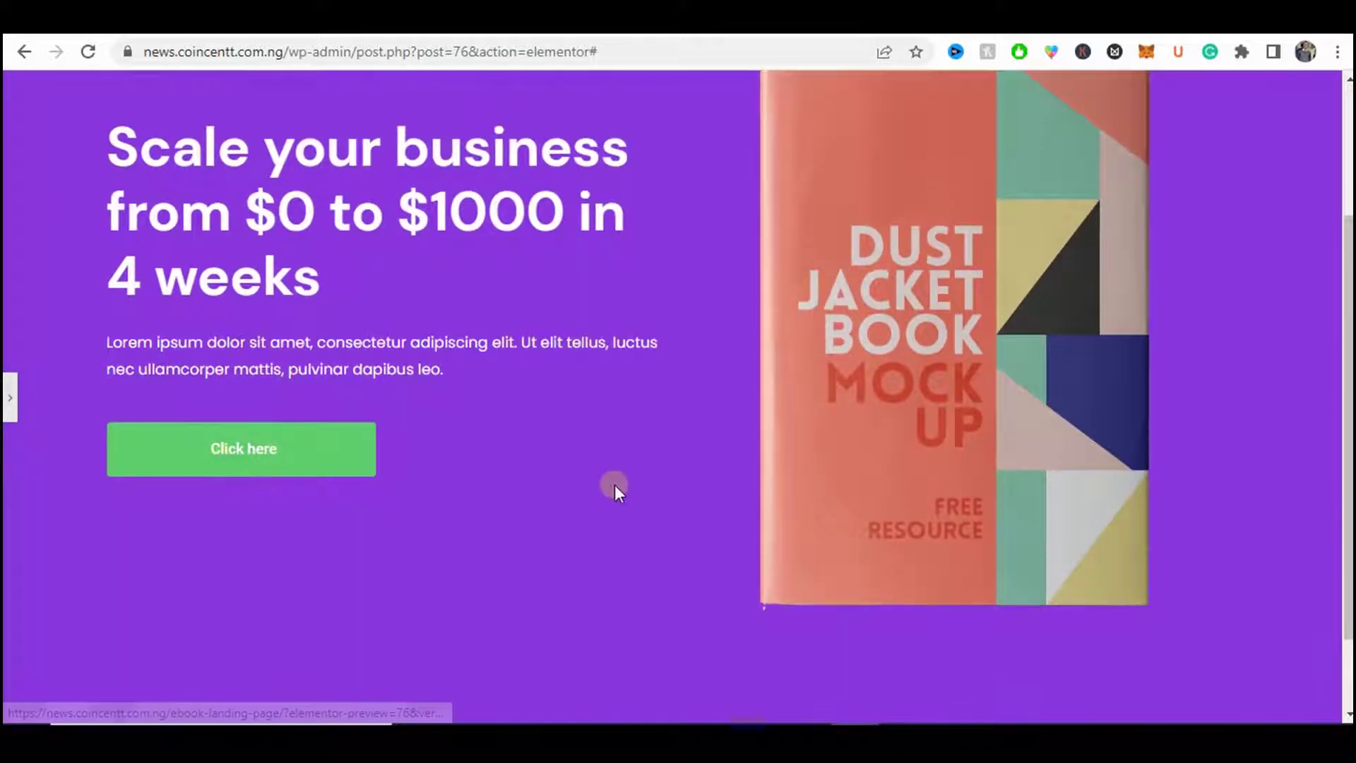
pyautogui.scroll(1, 609, 482)
pyautogui.click(8, 408)
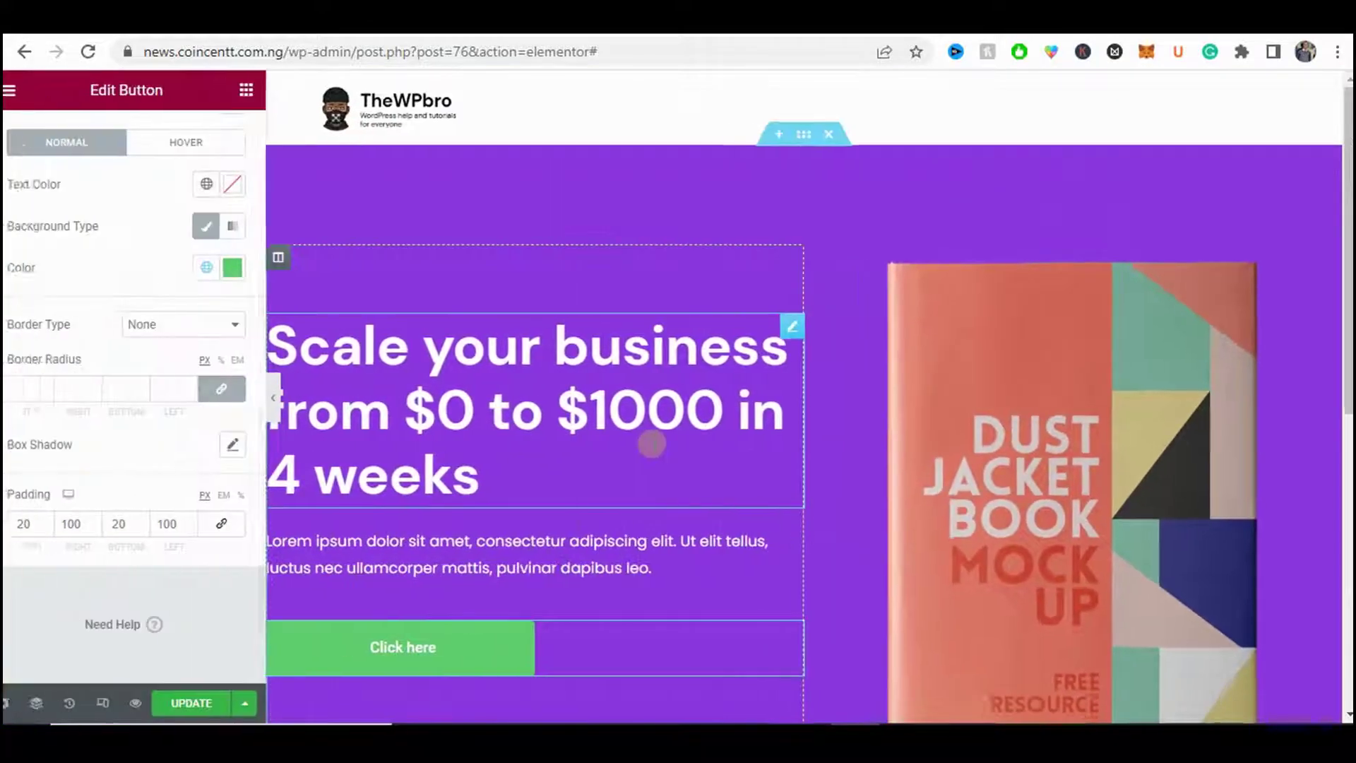
pyautogui.scroll(-1, 516, 537)
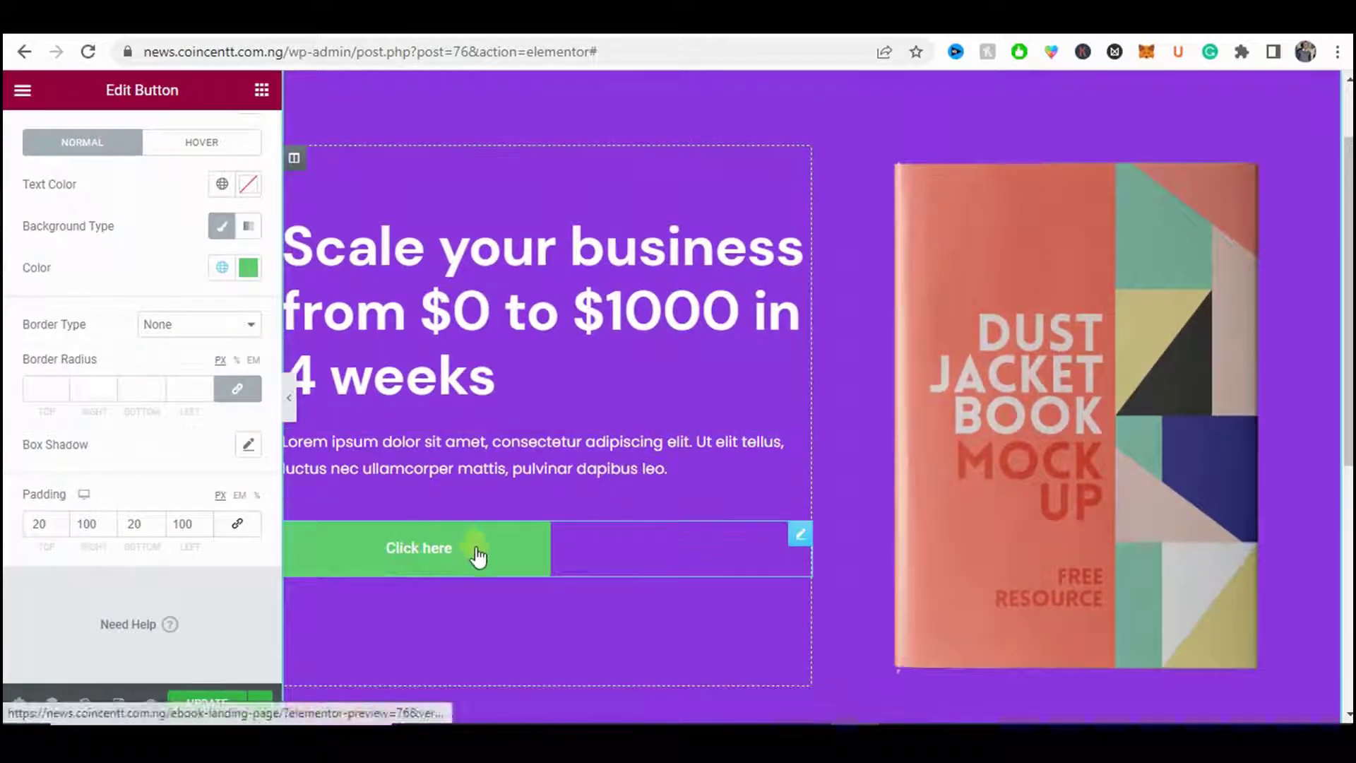
pyautogui.scroll(-1, 442, 538)
pyautogui.scroll(-1, 441, 532)
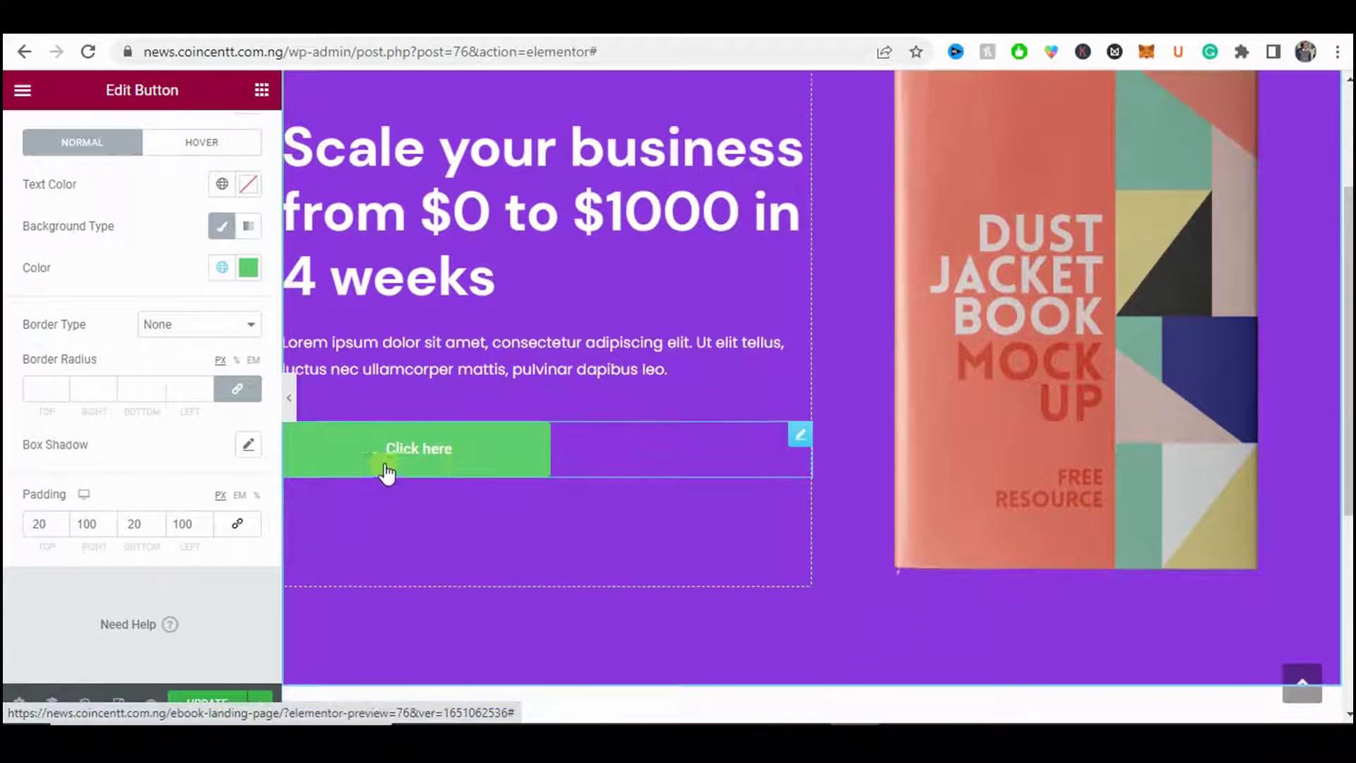
pyautogui.scroll(1, 444, 447)
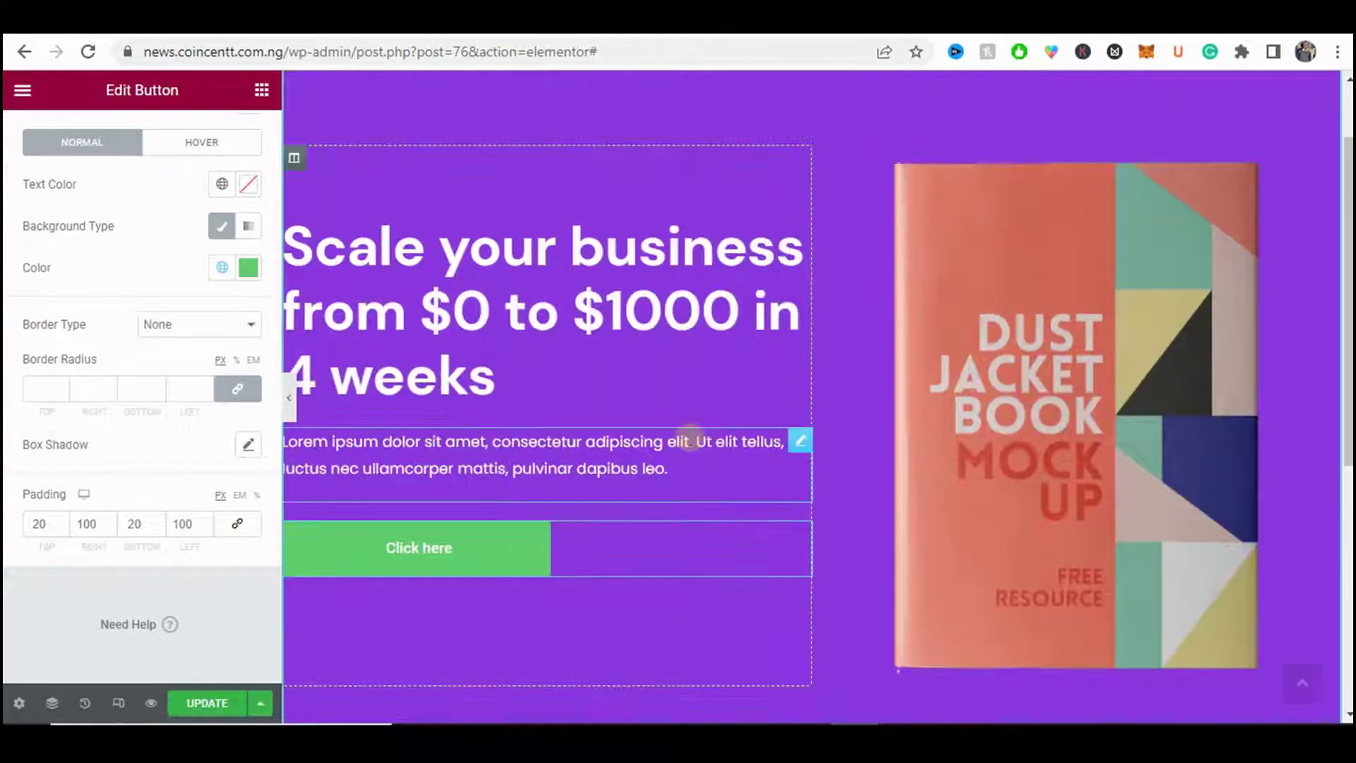
pyautogui.click(382, 29)
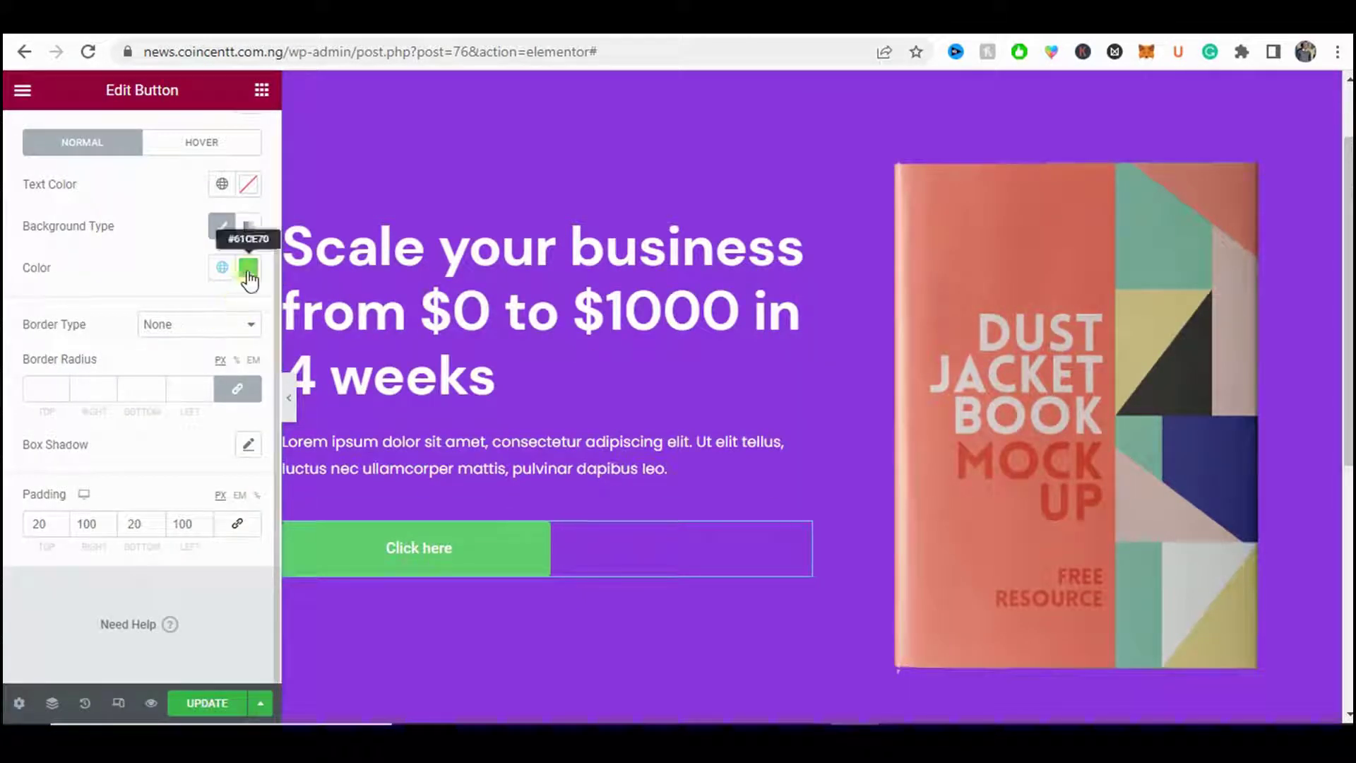
# - Keep the button's background type as Classic and set its background color to #FFFFFF
pyautogui.scroll(3, 161, 301)
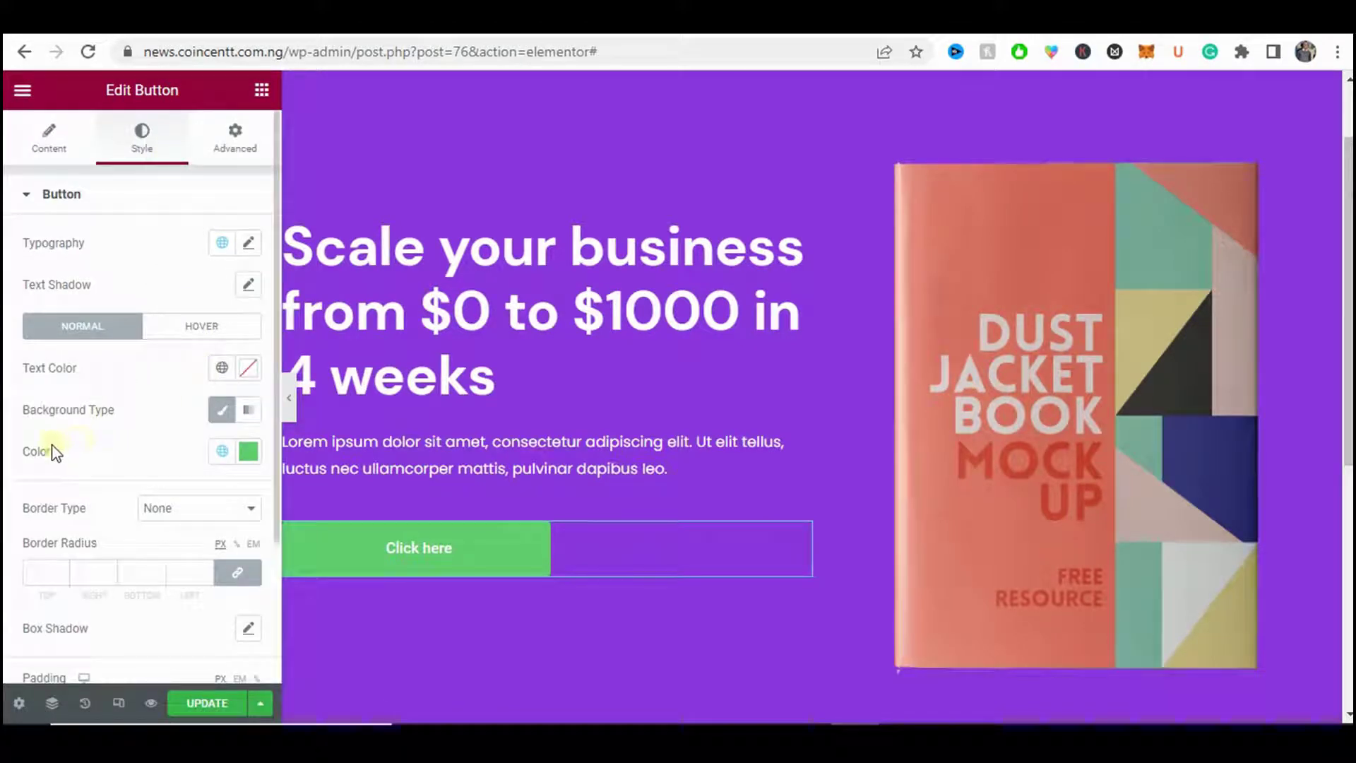
pyautogui.click(219, 411)
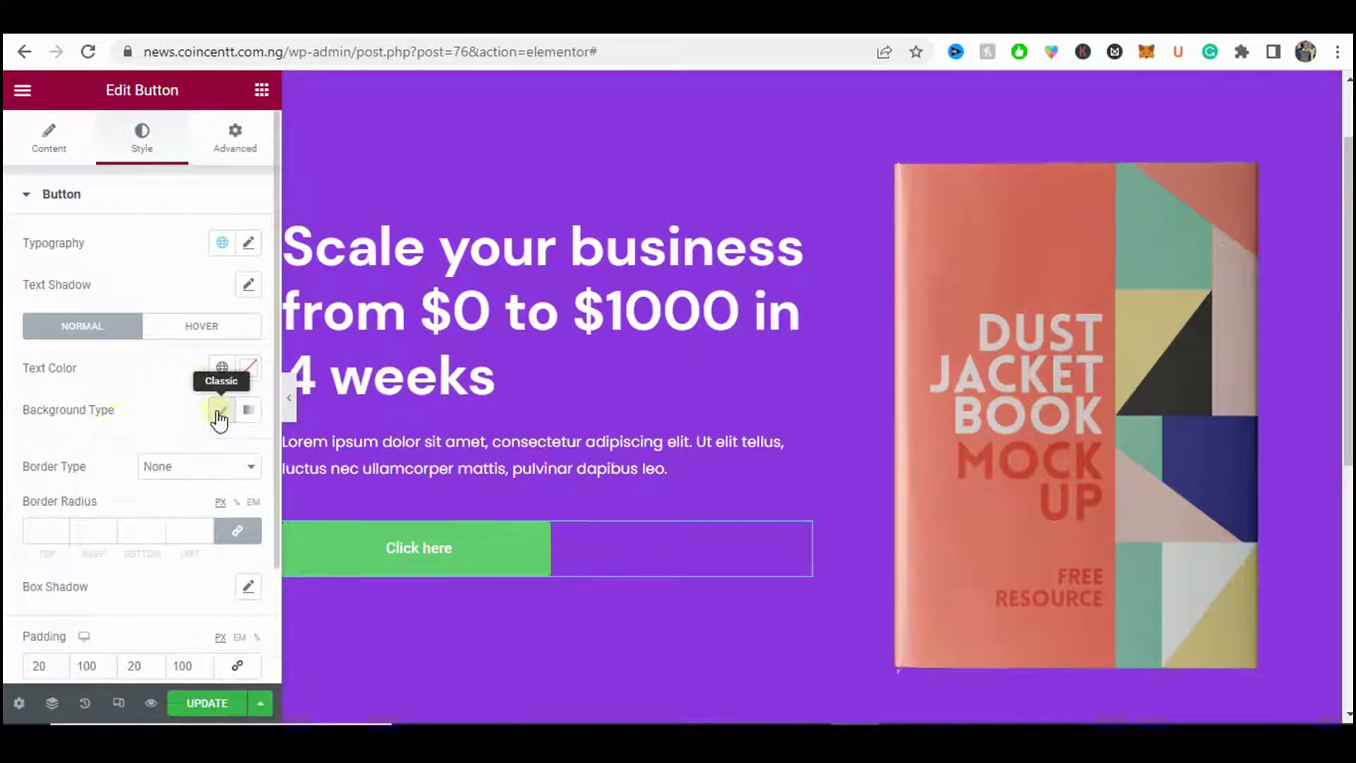
pyautogui.click(219, 413)
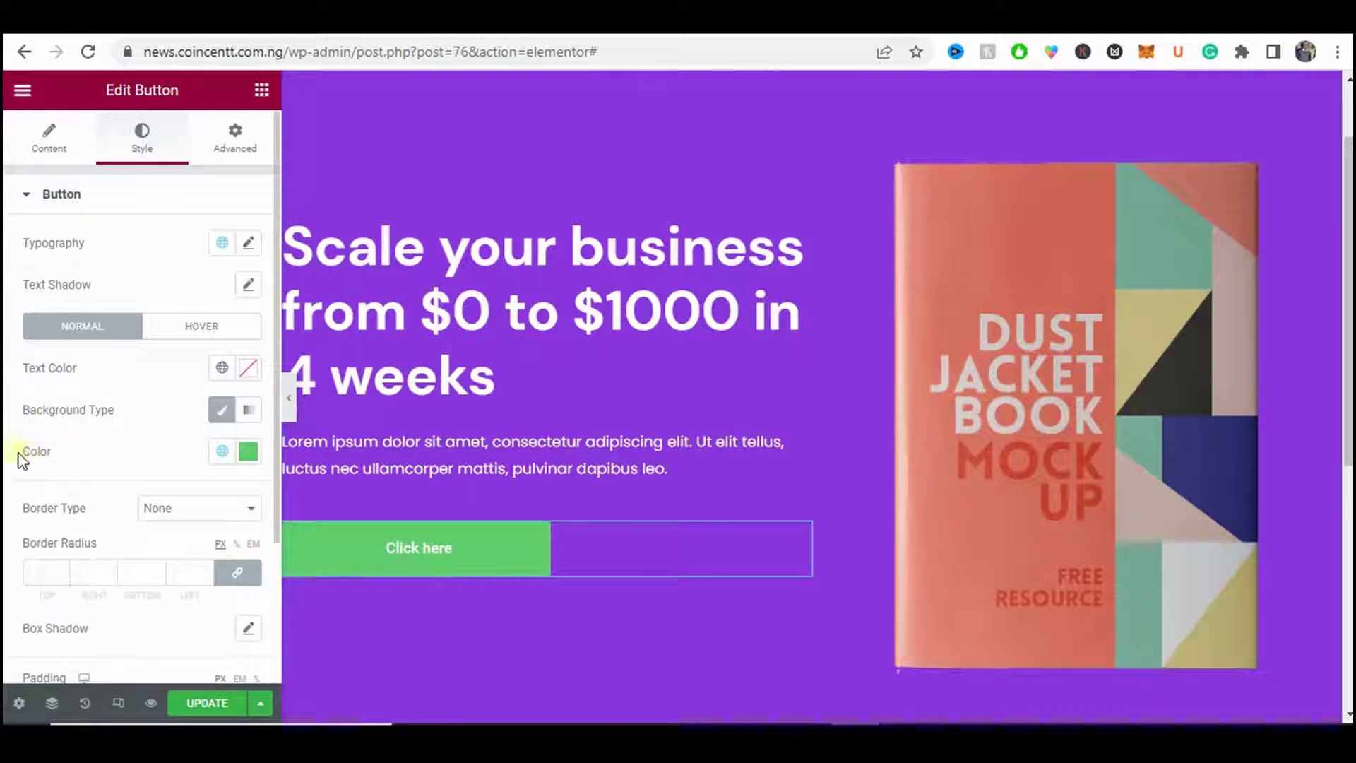
pyautogui.click(248, 452)
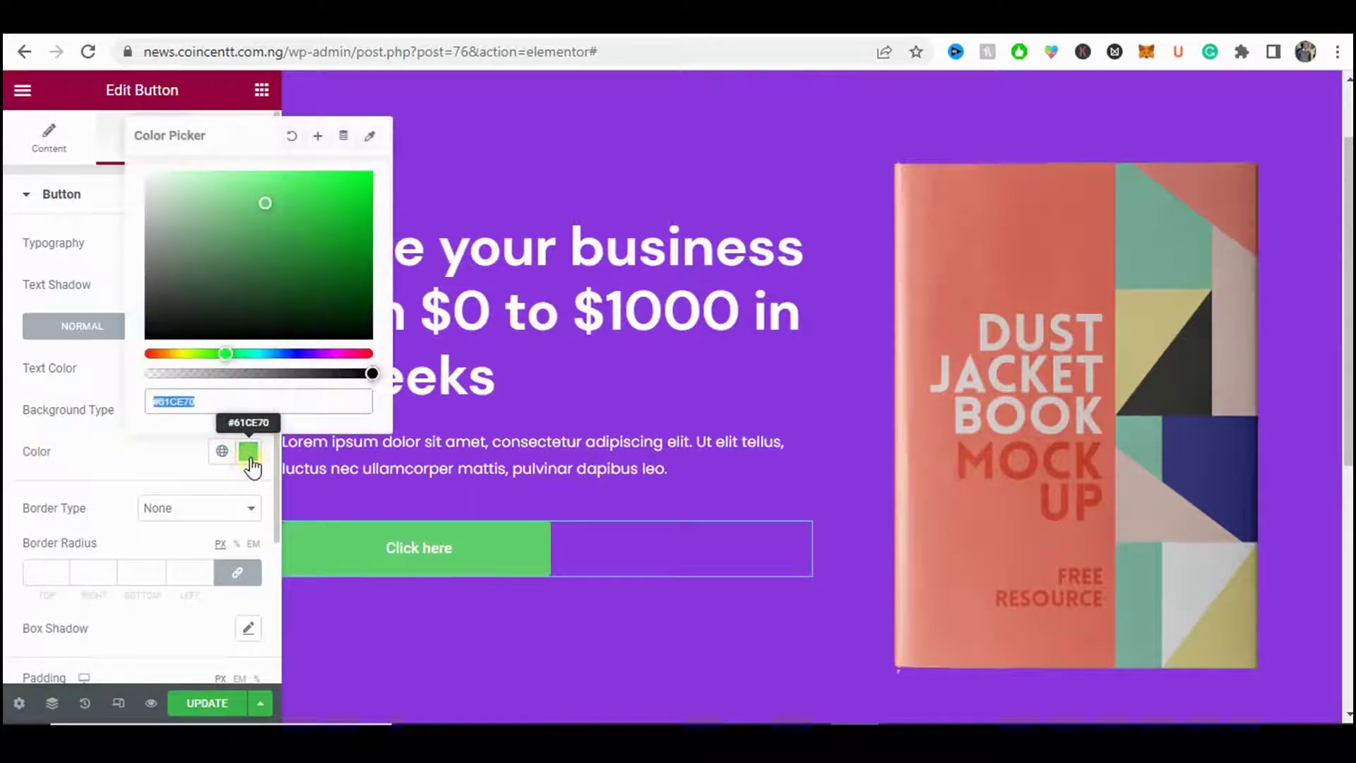
pyautogui.click(188, 452)
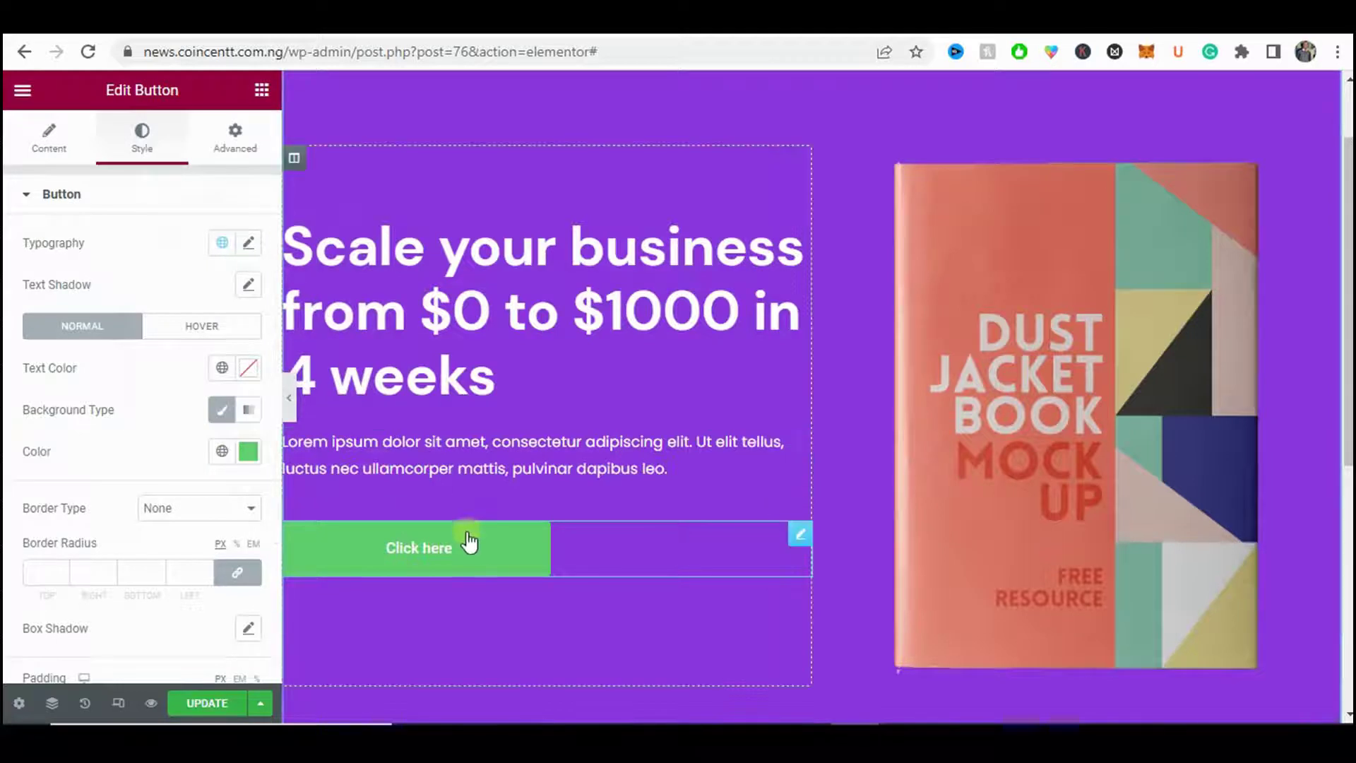
pyautogui.click(248, 452)
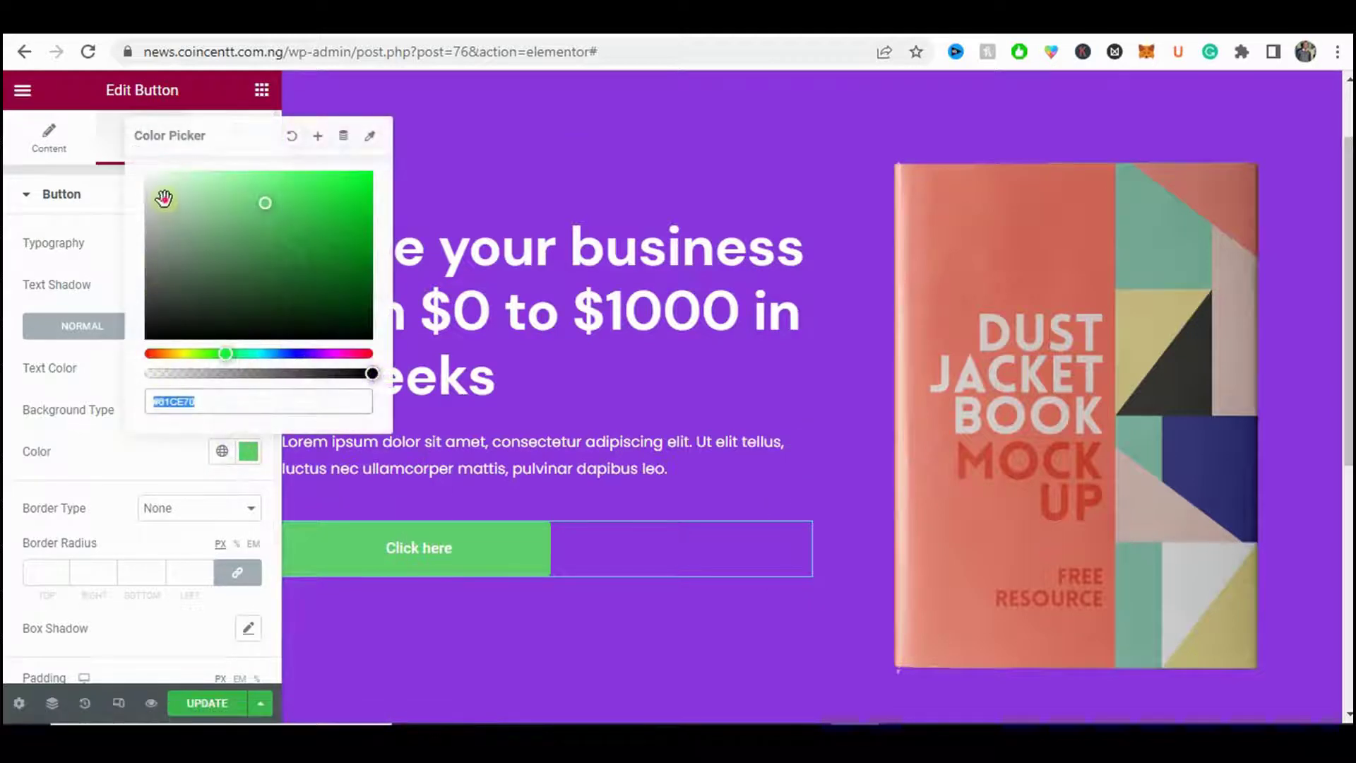
pyautogui.moveTo(161, 200); pyautogui.dragTo(117, 167)
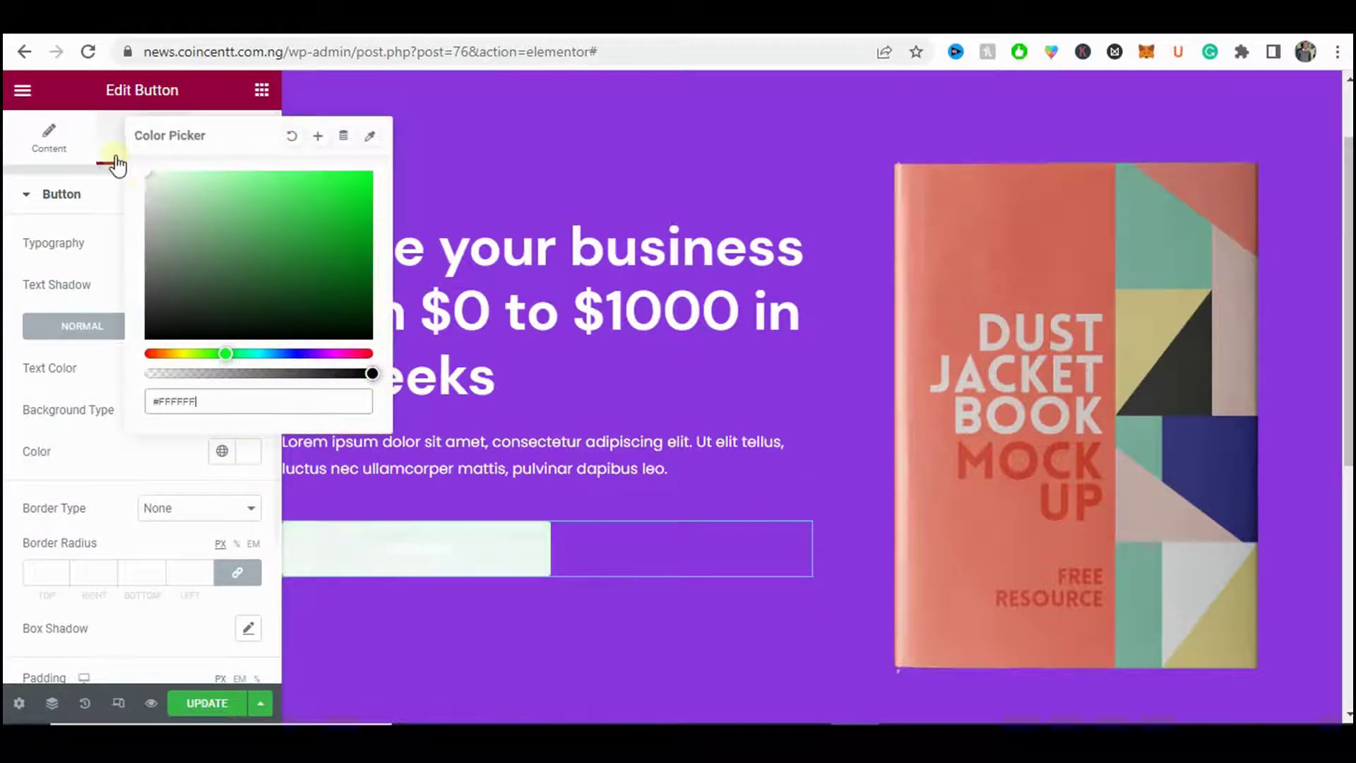
pyautogui.click(113, 487)
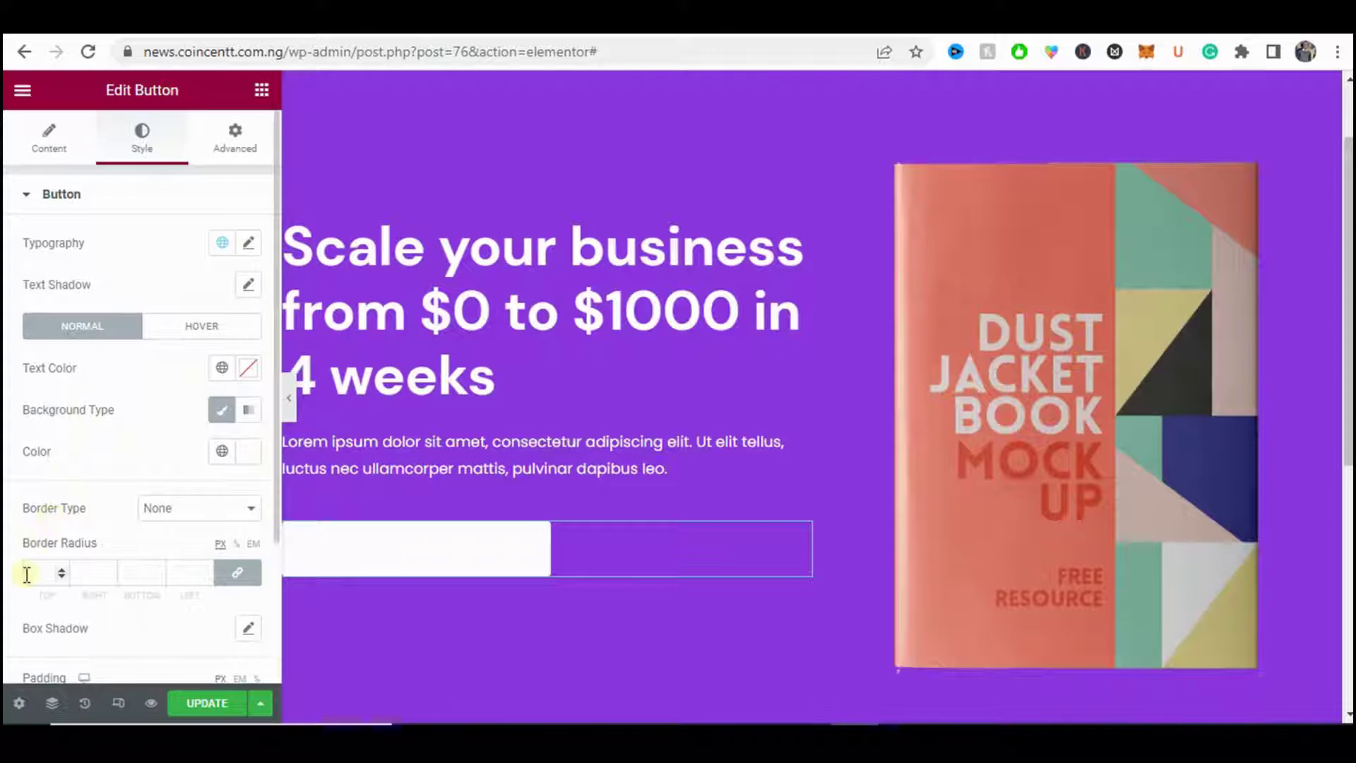
# - Set the button's border radius to 2 px on all corners and check it at full page width
pyautogui.scroll(-3, 27, 574)
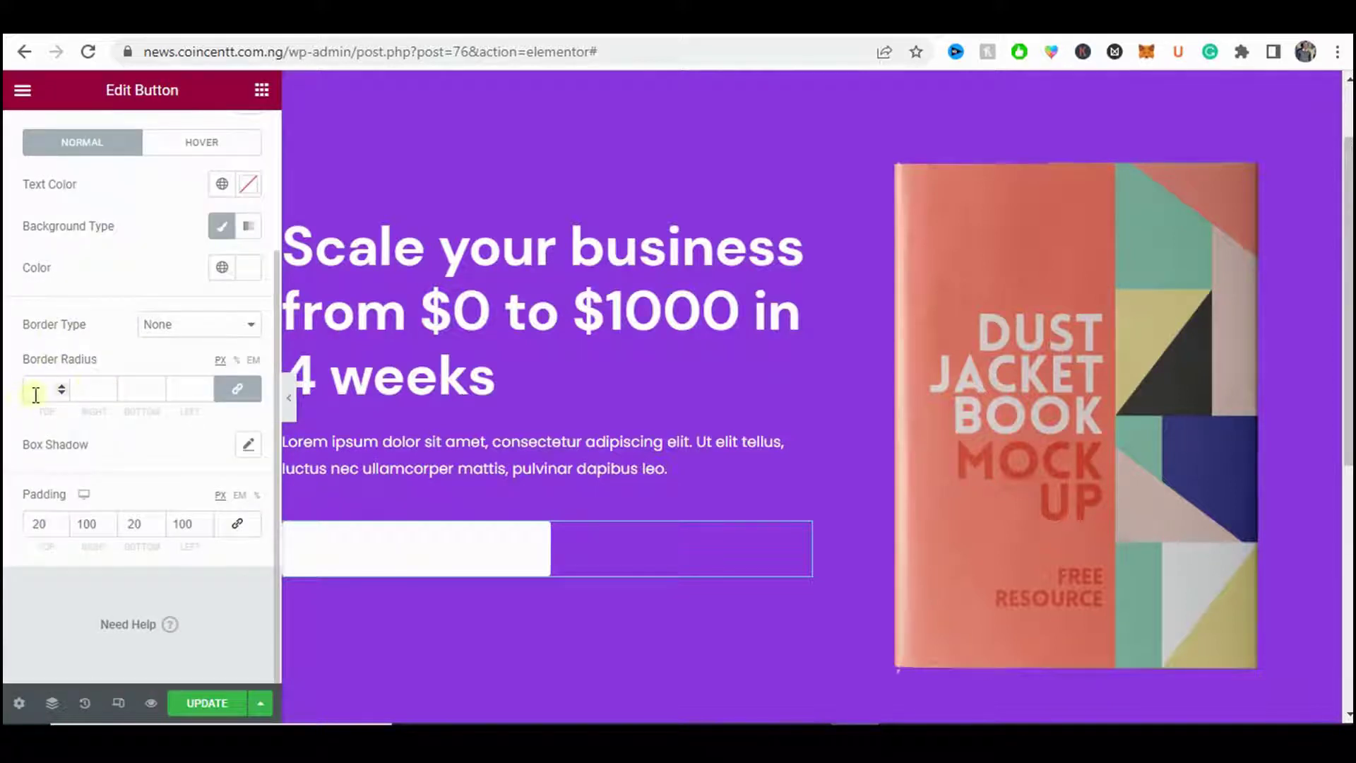
pyautogui.scroll(-3, 395, 416)
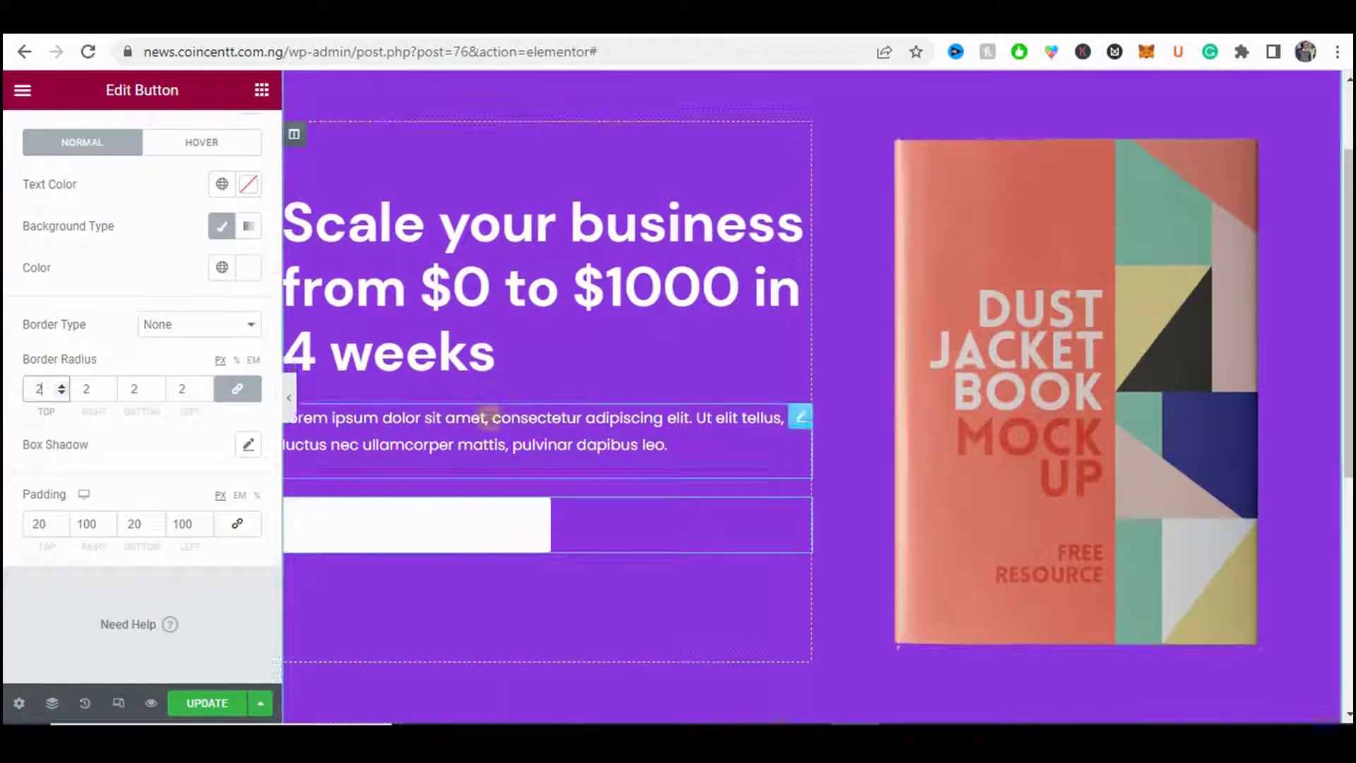
pyautogui.click(291, 401)
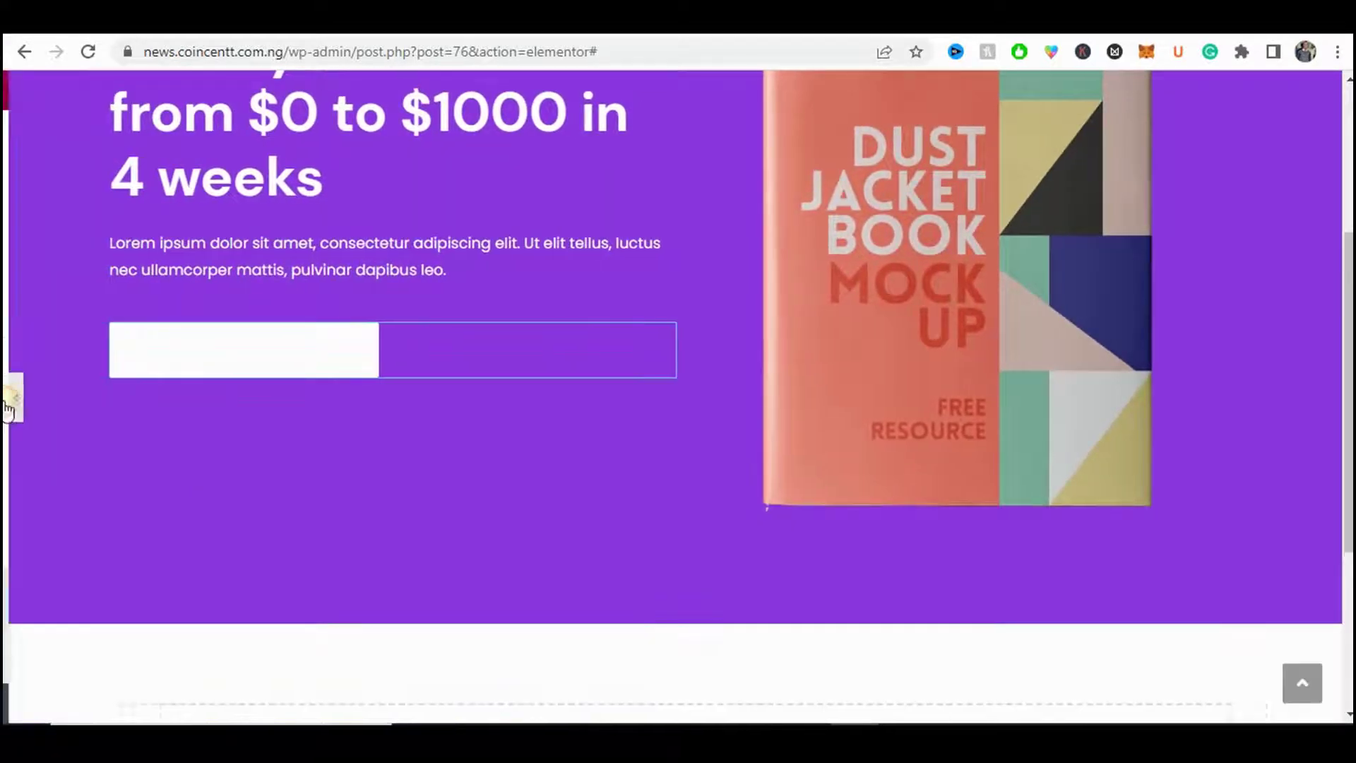
pyautogui.click(9, 399)
# - Set the button's normal text color to the hero section's purple and check the button at full page width
pyautogui.scroll(3, 148, 289)
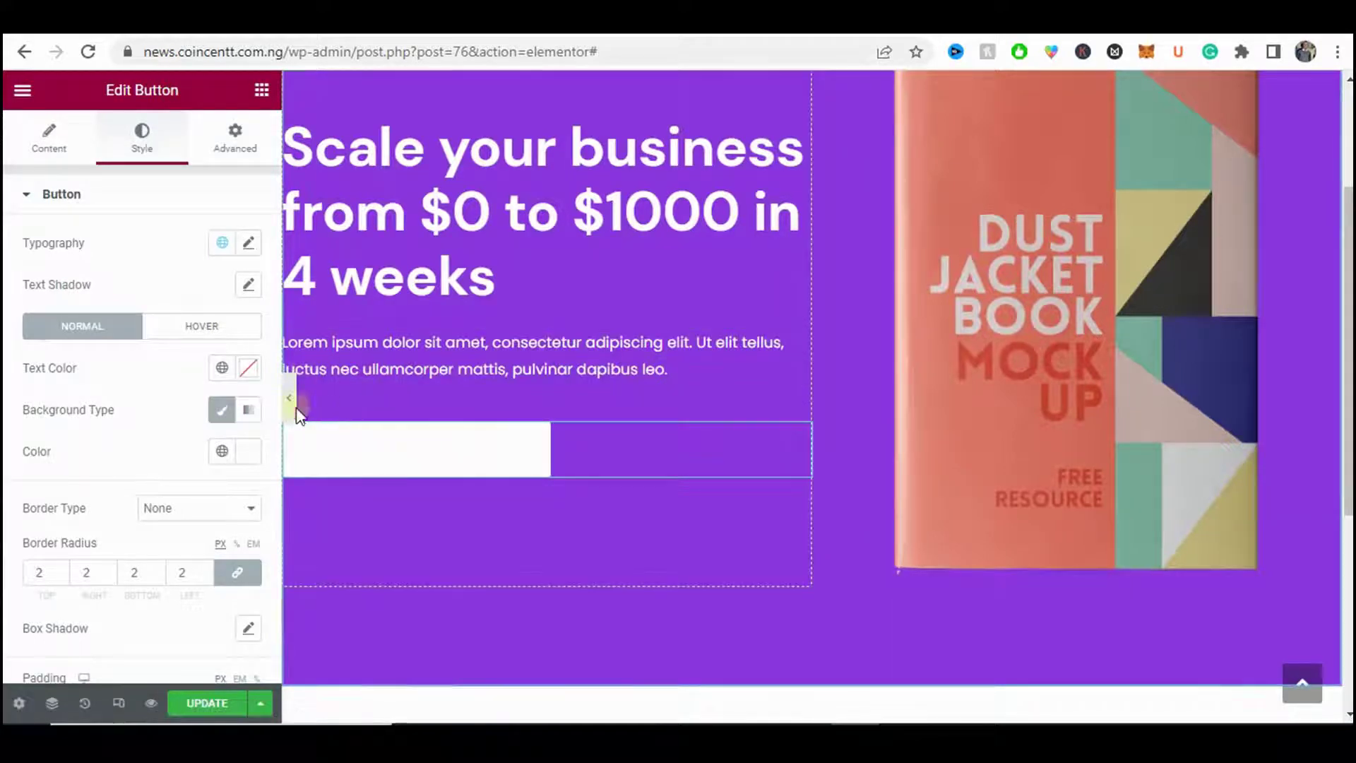
pyautogui.click(249, 368)
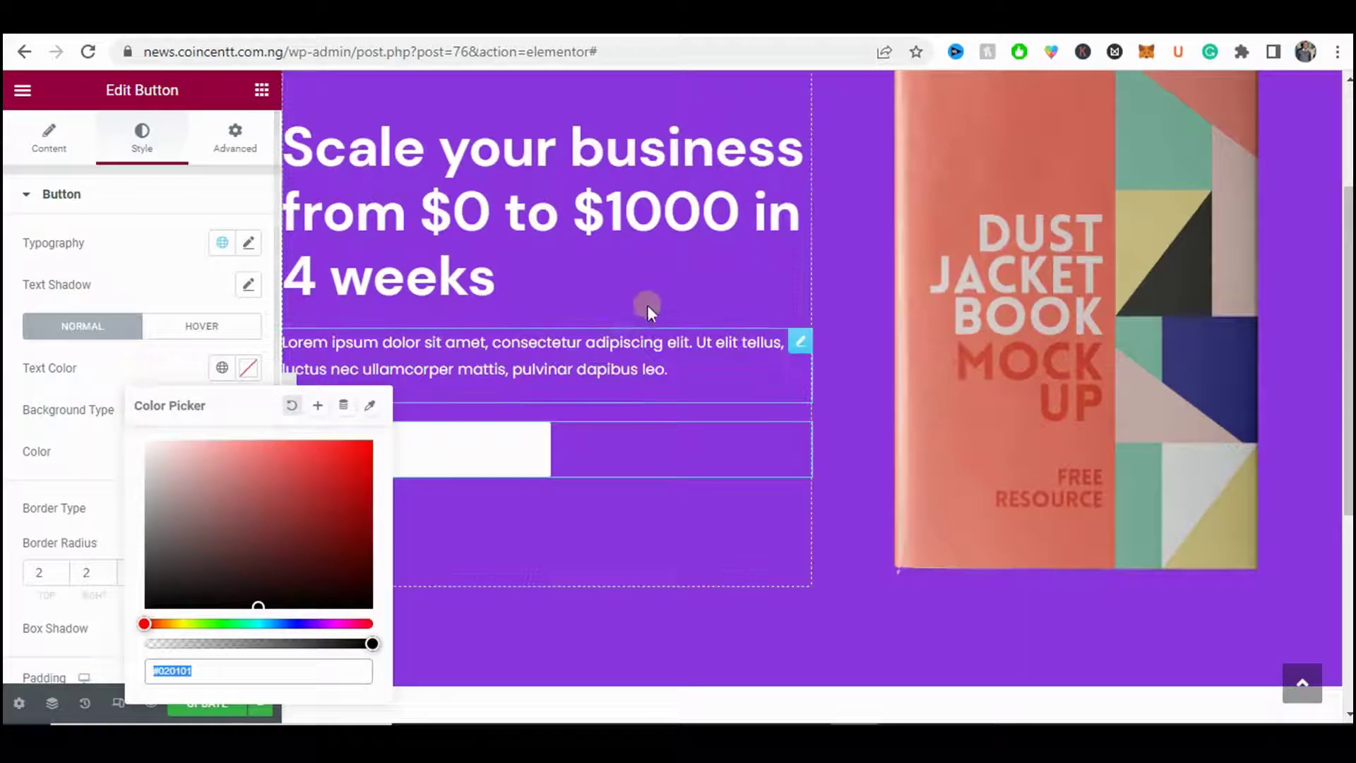
pyautogui.scroll(3, 647, 305)
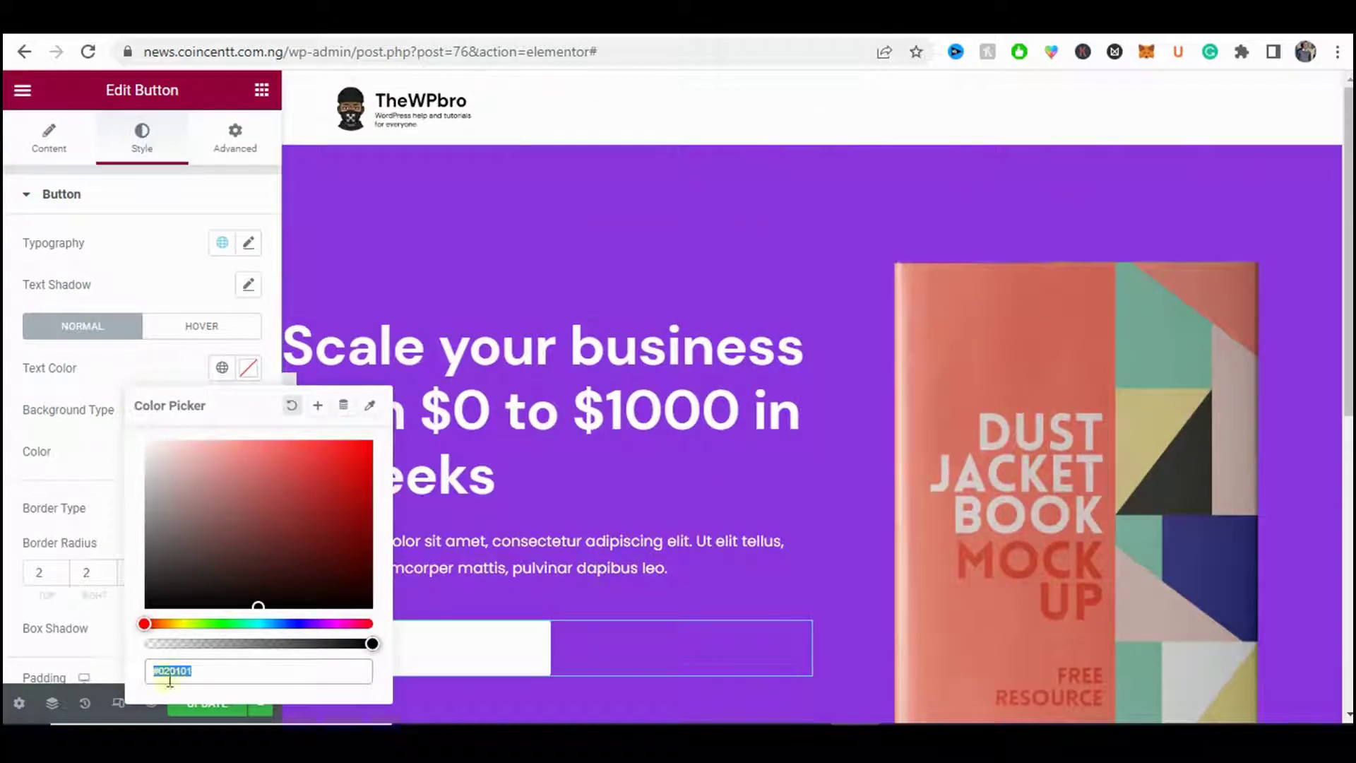
pyautogui.press('super+v')
pyautogui.scroll(-10, 367, 494)
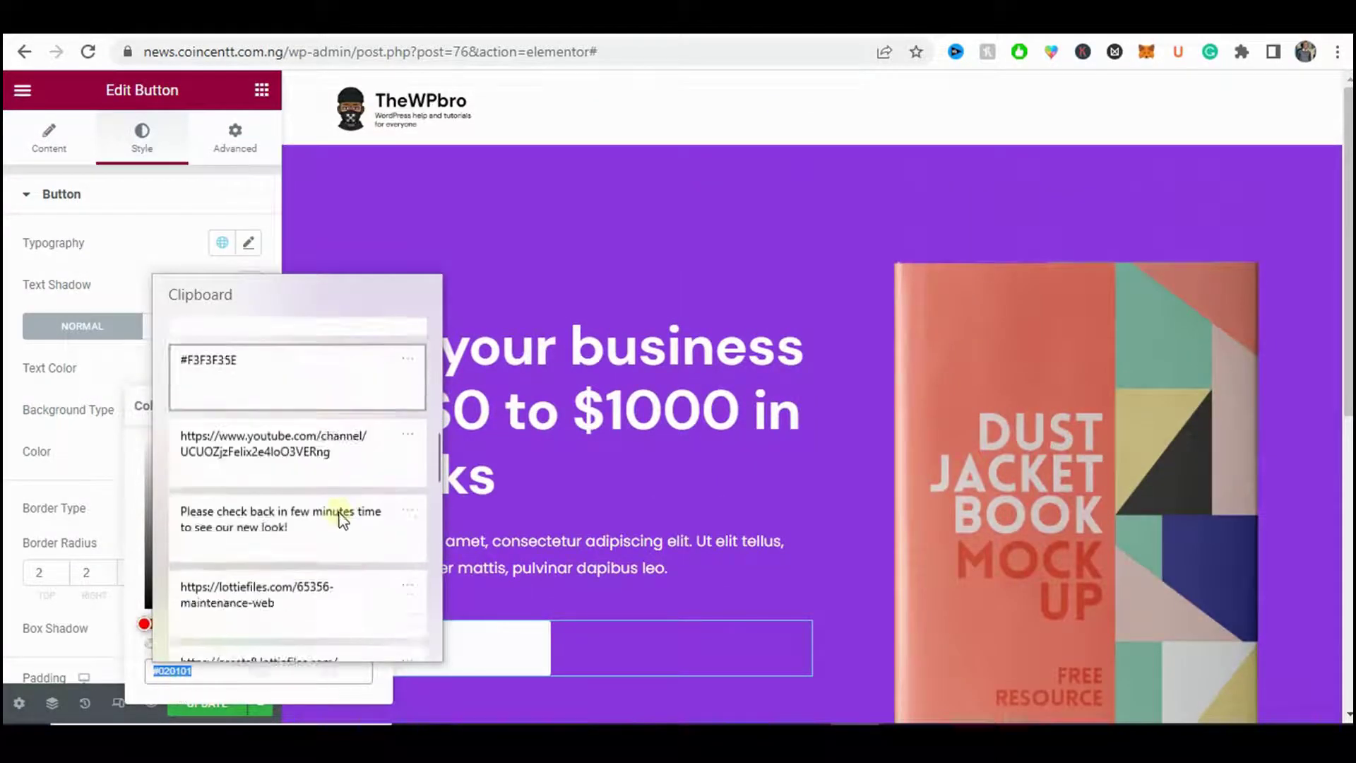
pyautogui.scroll(-1, 339, 521)
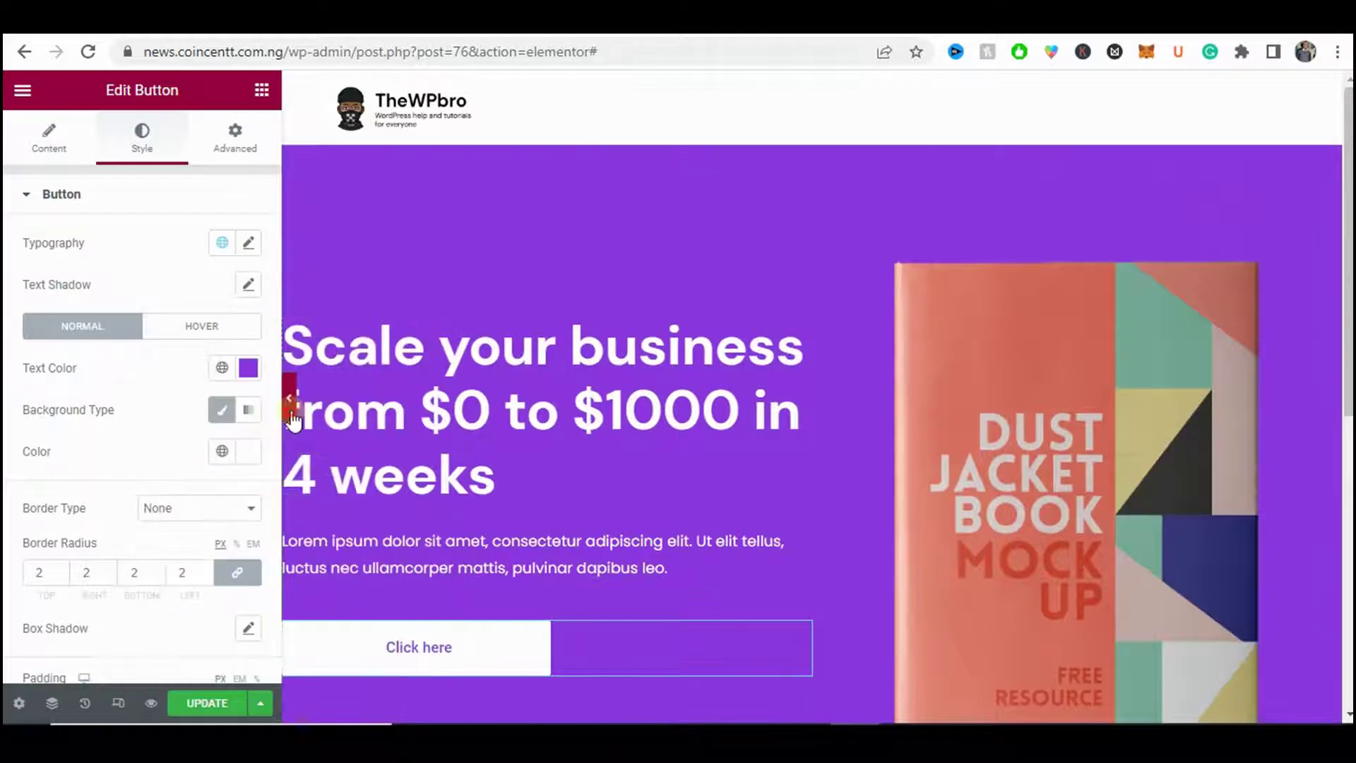
pyautogui.click(291, 402)
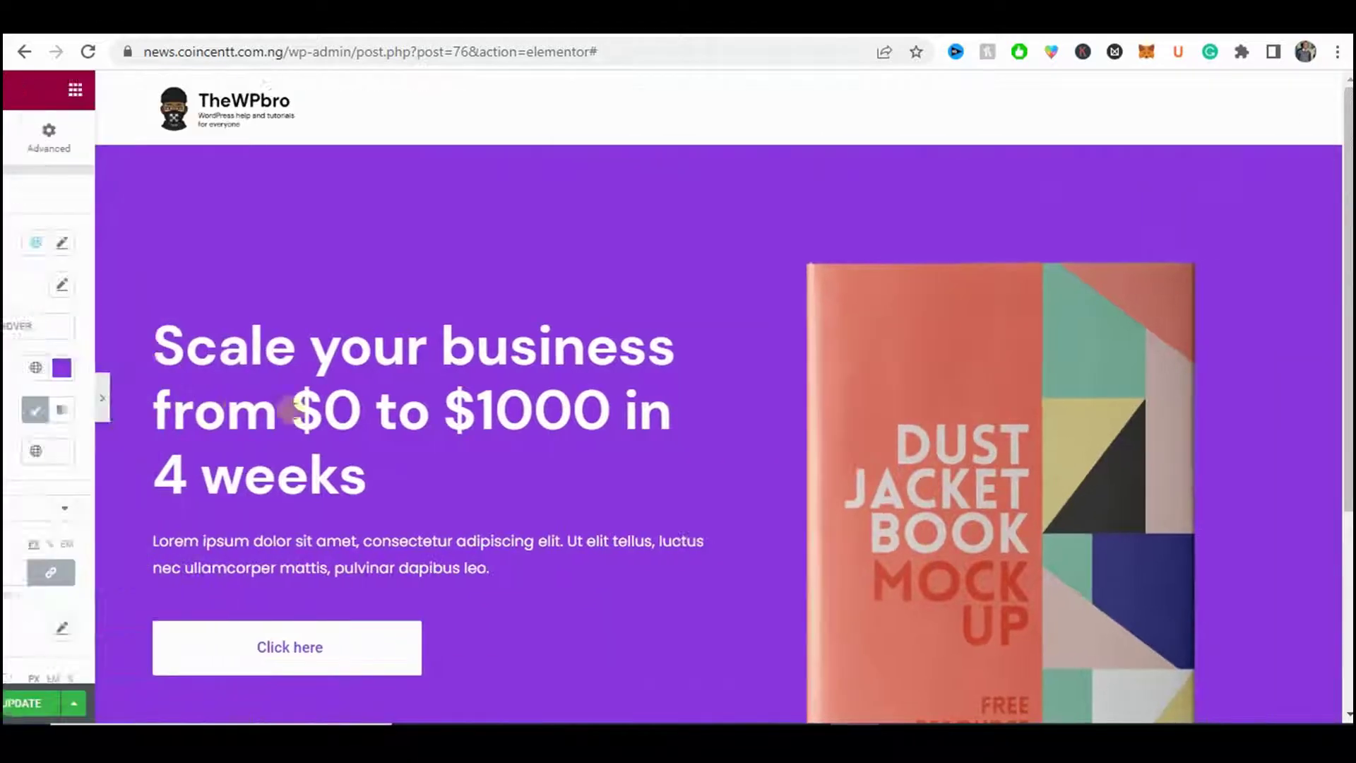
pyautogui.scroll(-4, 302, 395)
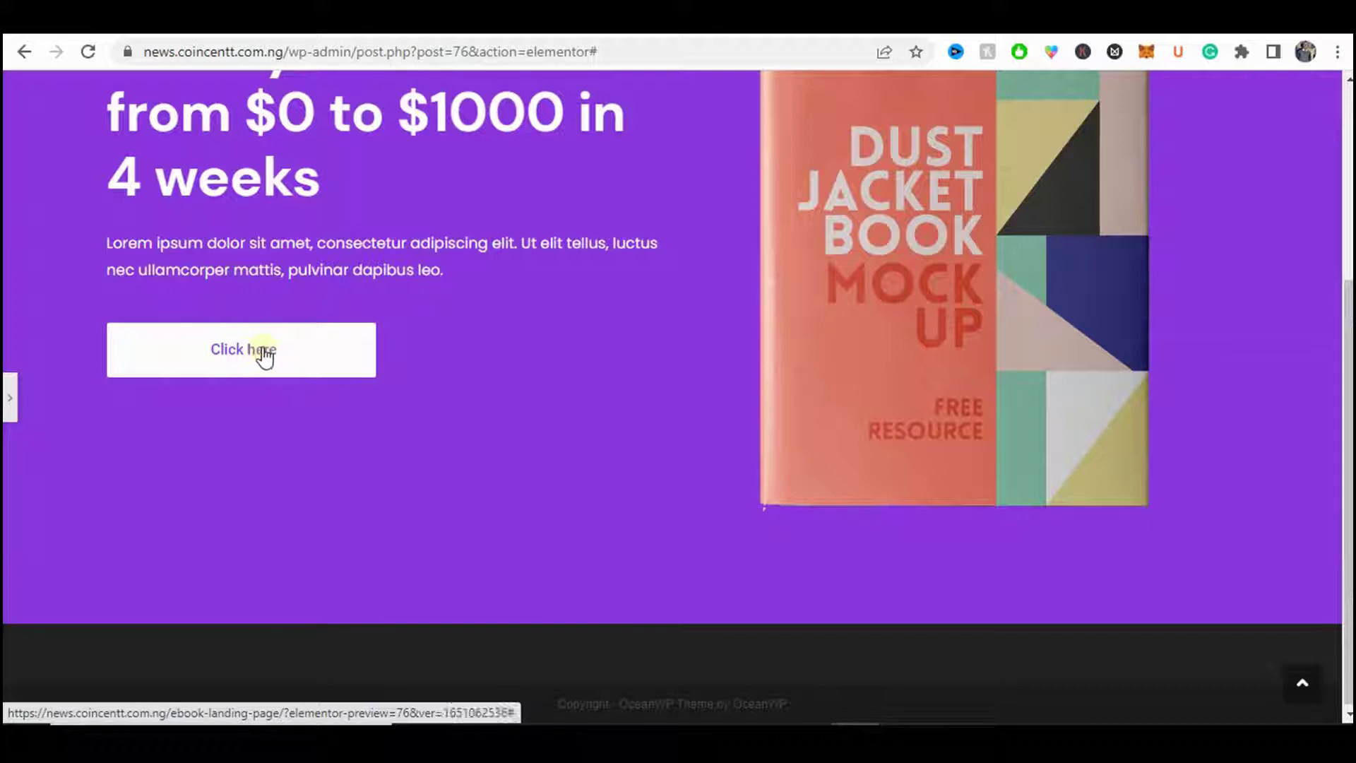
pyautogui.click(319, 355)
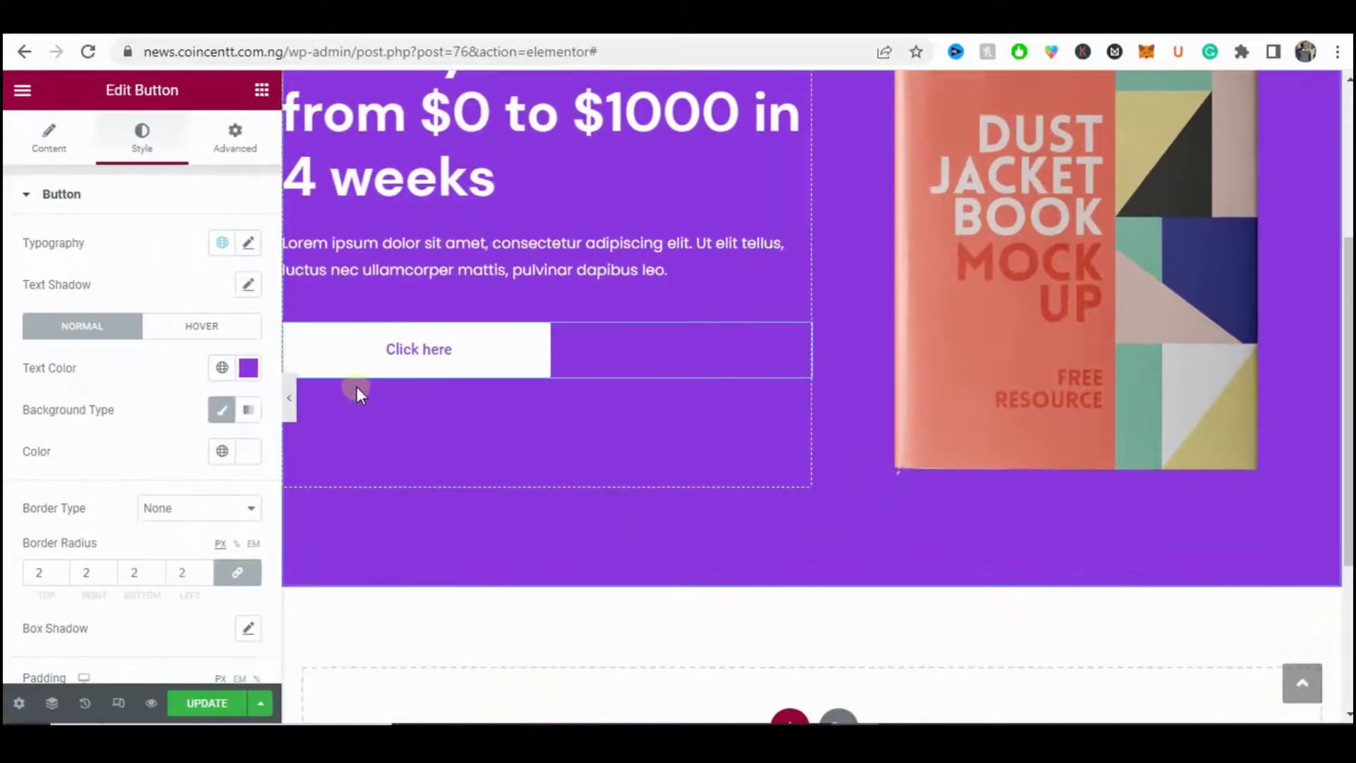
pyautogui.scroll(1, 392, 385)
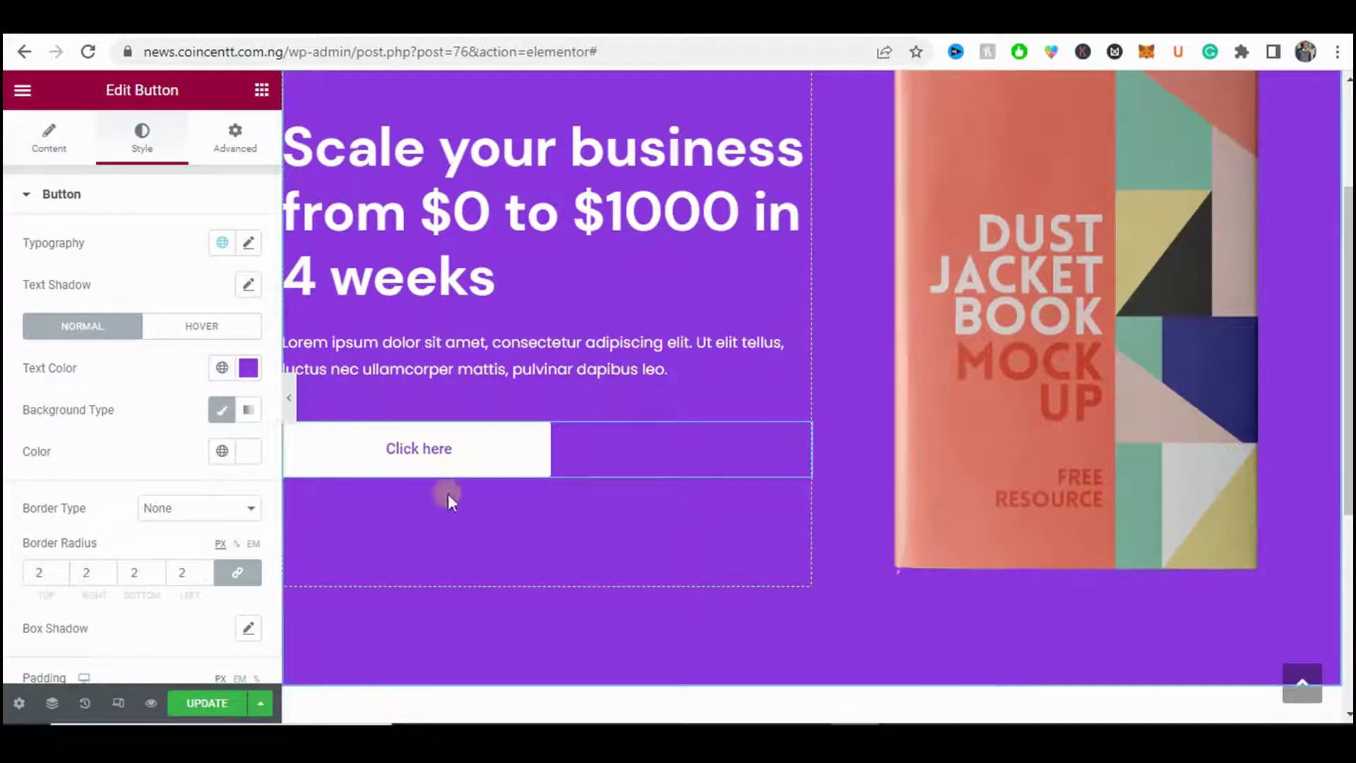
# - Set the font family of the button's typography to Poppins
pyautogui.click(248, 243)
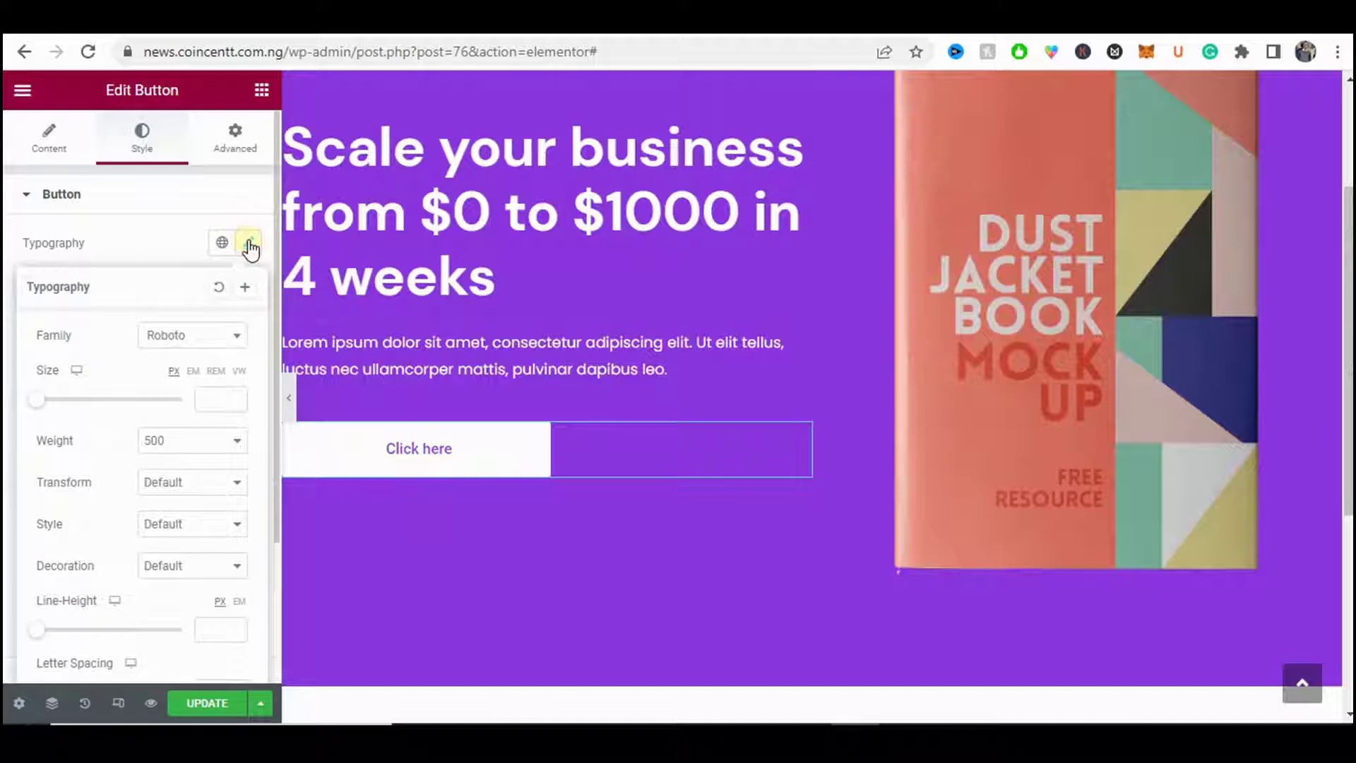
pyautogui.click(189, 338)
pyautogui.write('popp')
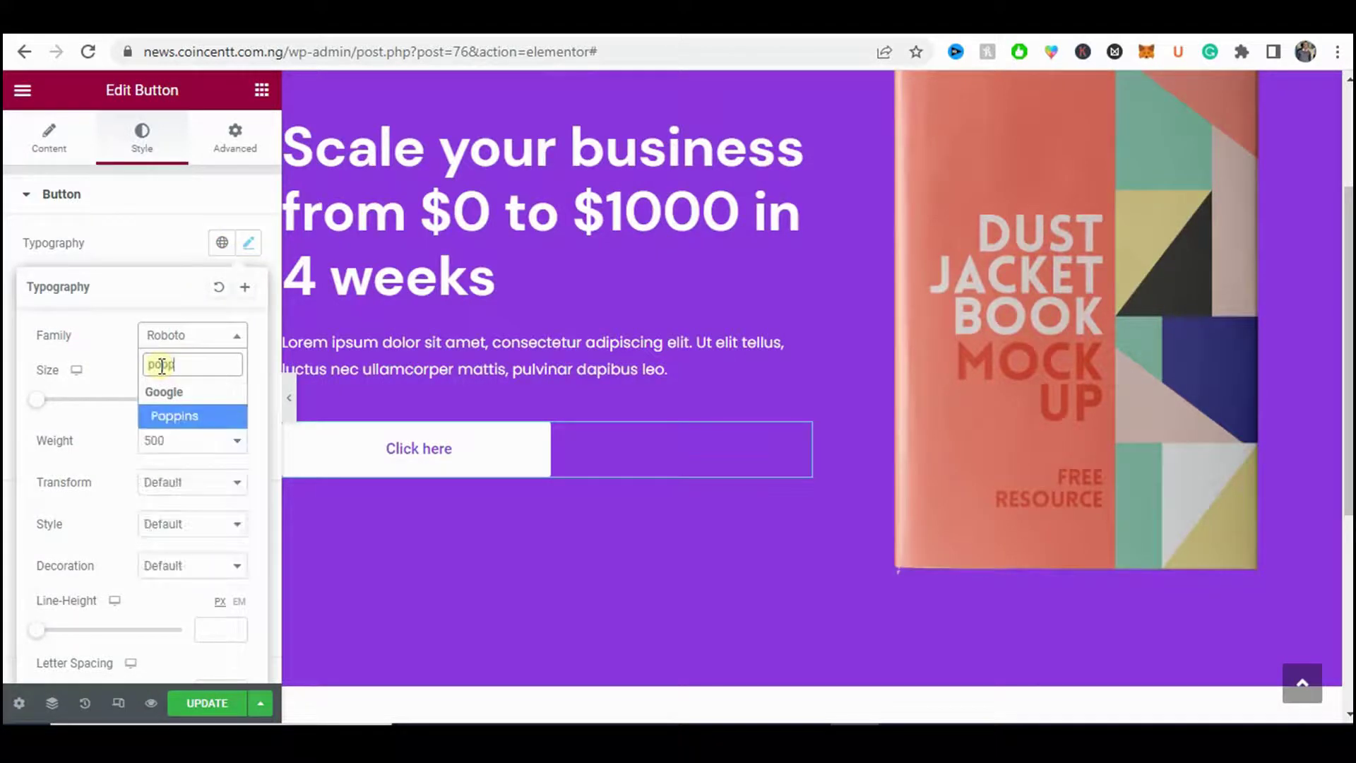
pyautogui.press('Return')
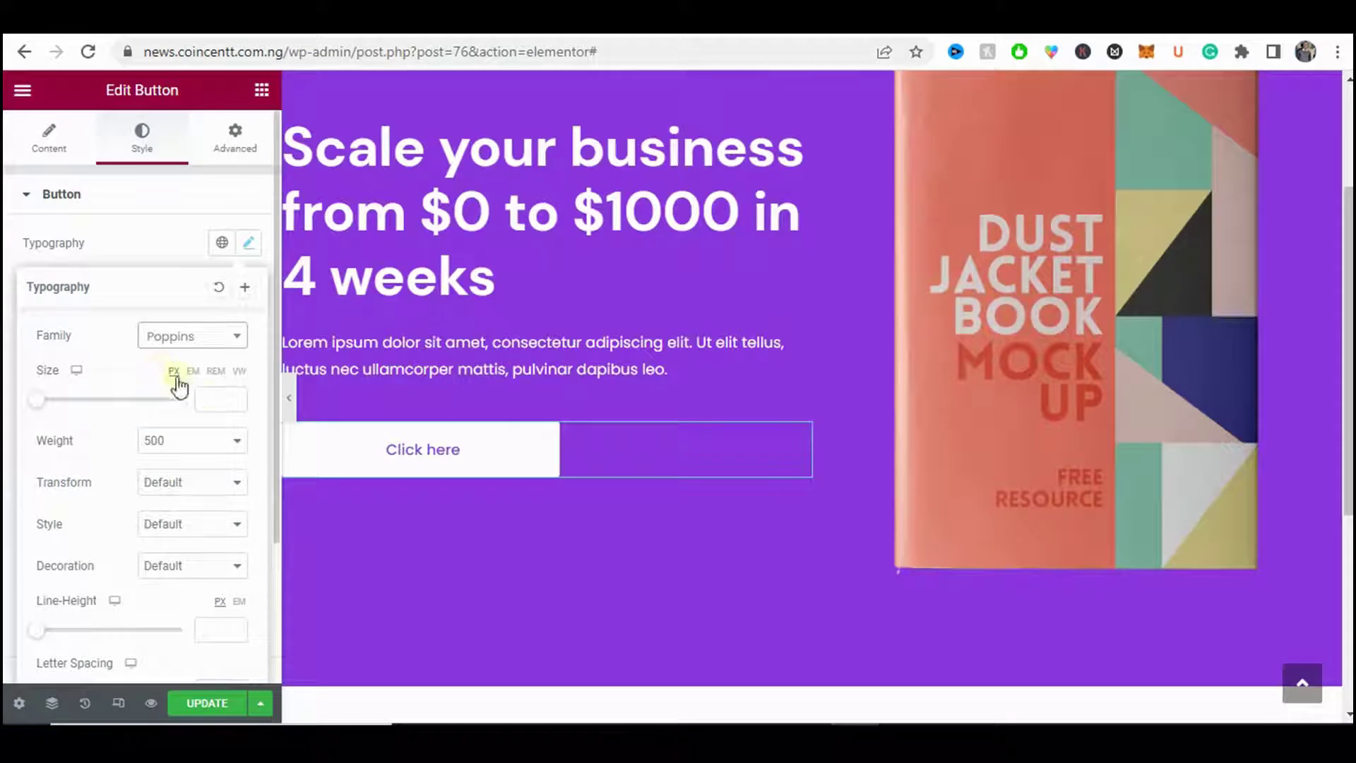
# - Increase the button's font size to 17 px and check it at full page width
pyautogui.click(211, 396)
pyautogui.write('1')
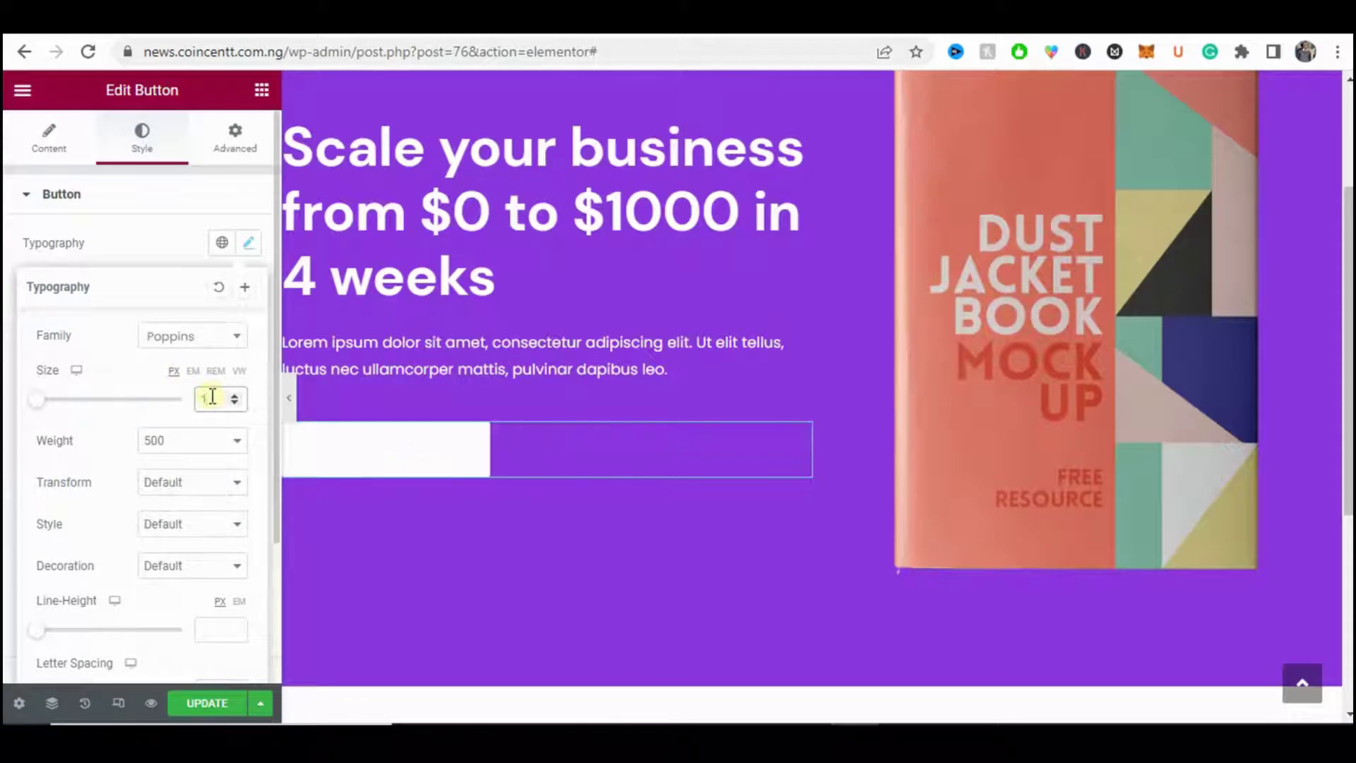
pyautogui.write('4')
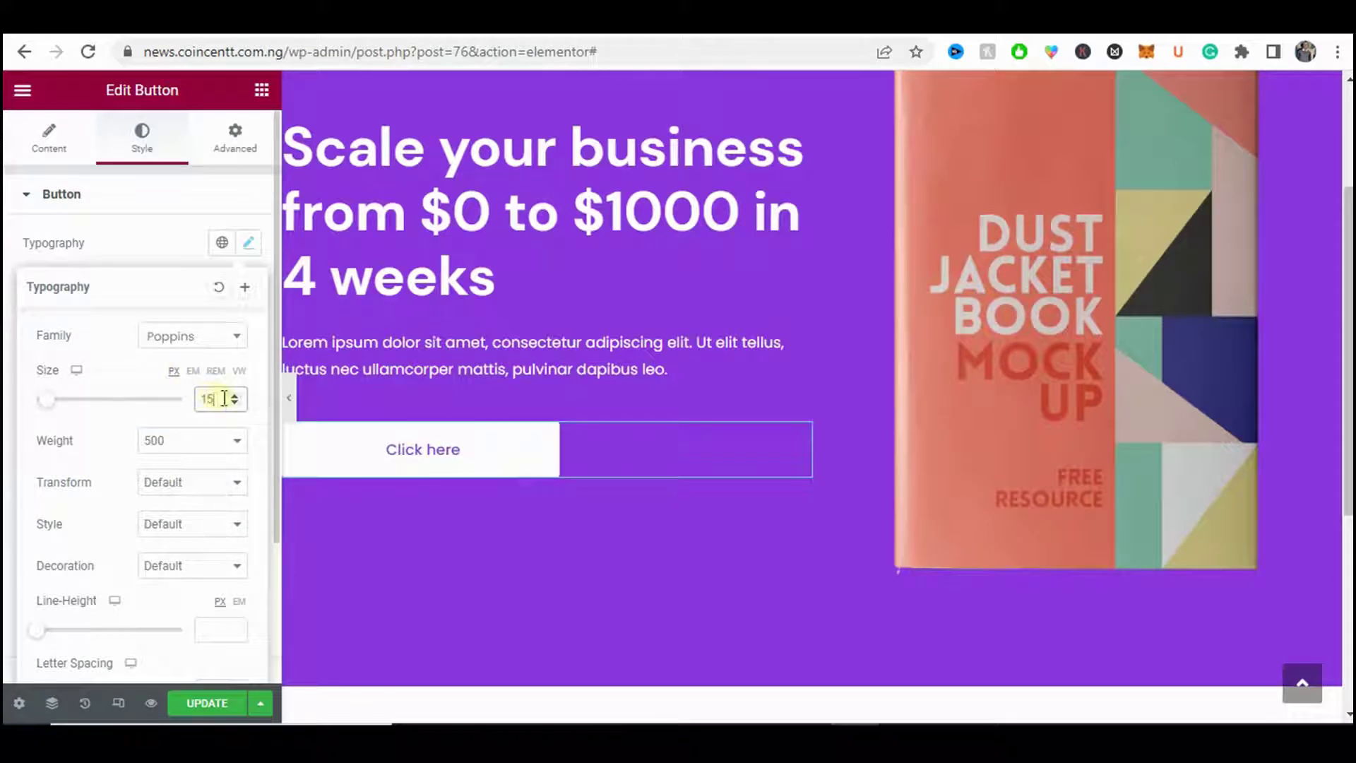
pyautogui.click(231, 397)
pyautogui.click(232, 397)
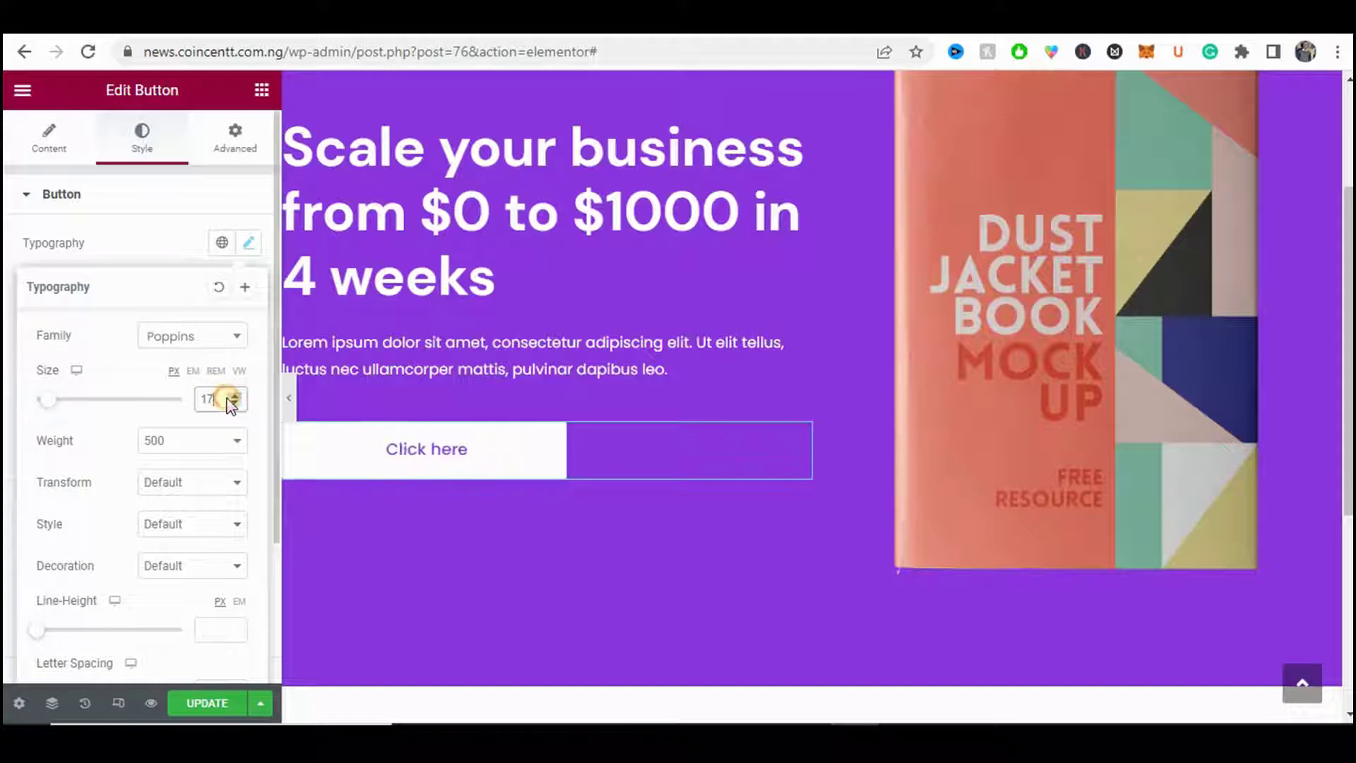
pyautogui.click(289, 403)
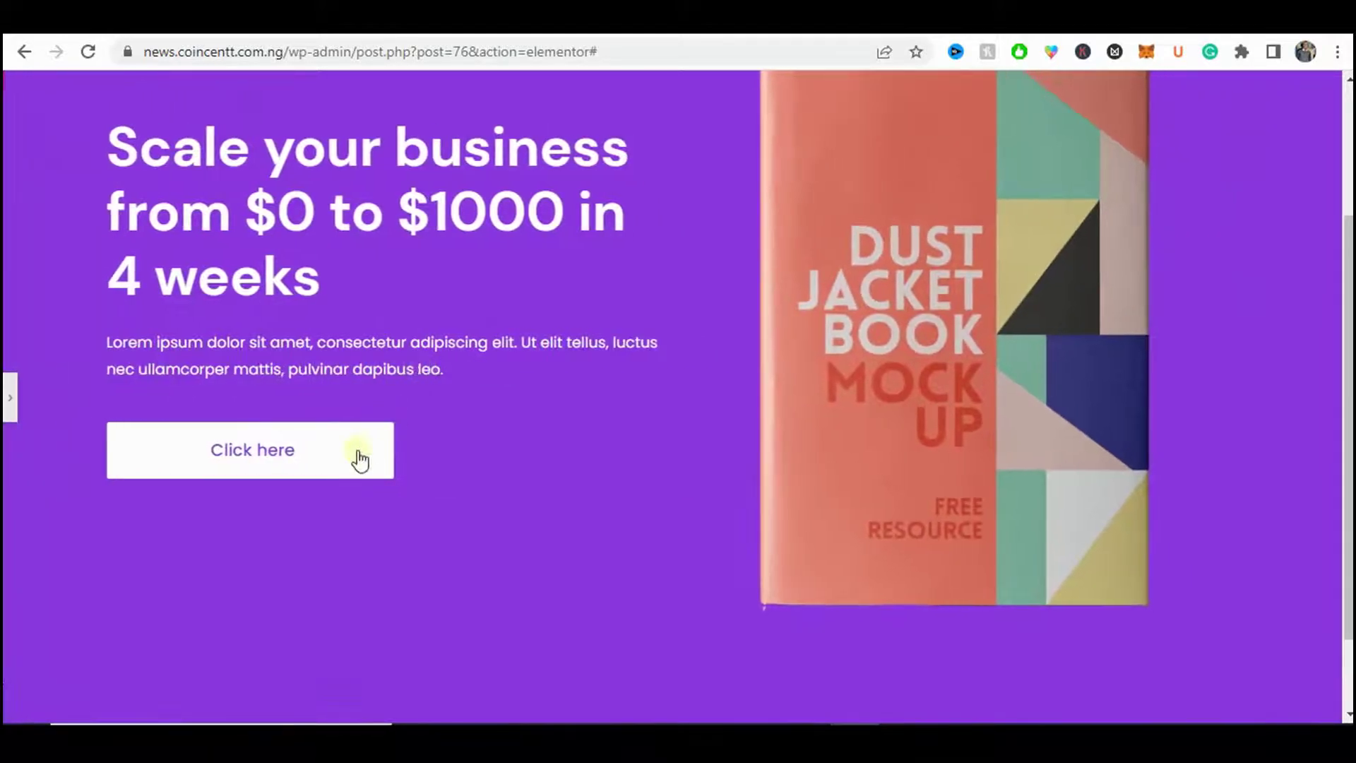
pyautogui.click(10, 397)
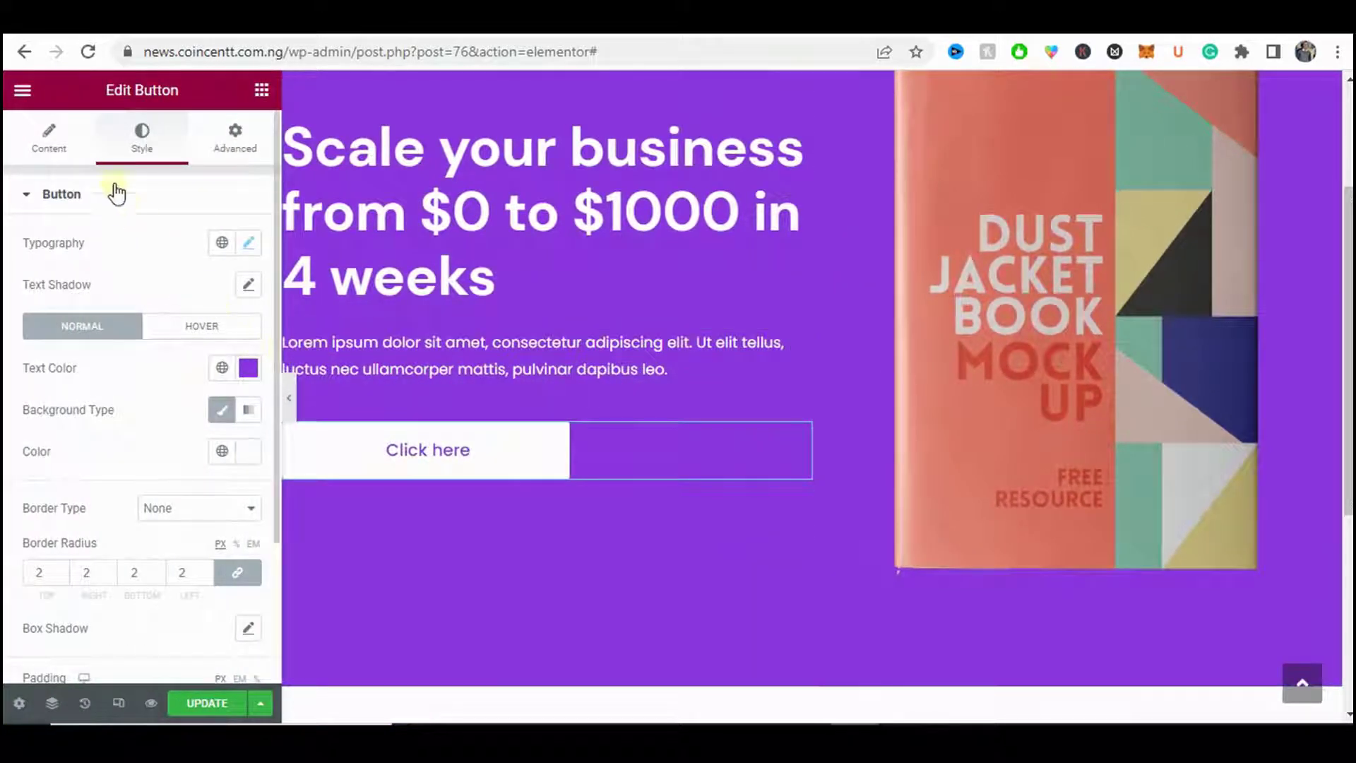
# - Change the button's text to "Learn more" and compare the result with the button on the demo ebook landing page
pyautogui.click(64, 148)
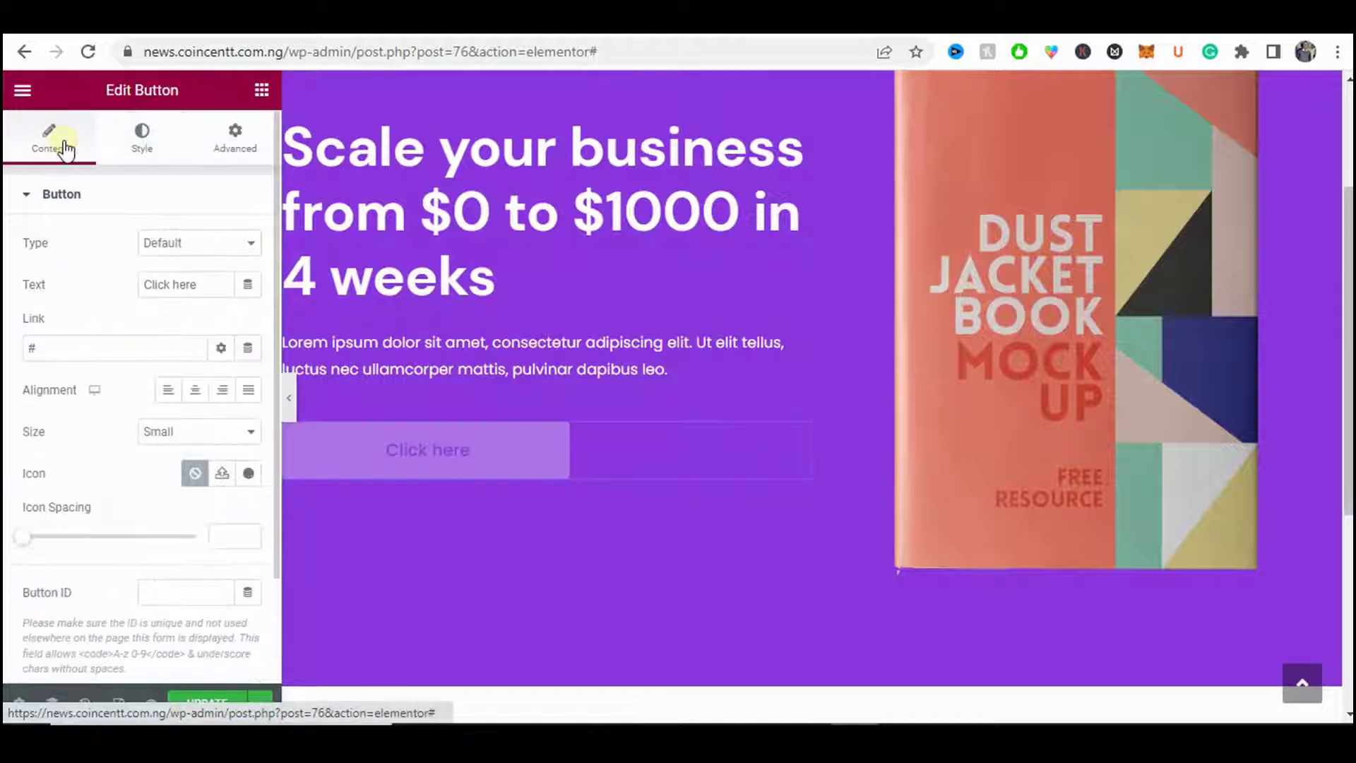
pyautogui.doubleClick(174, 284)
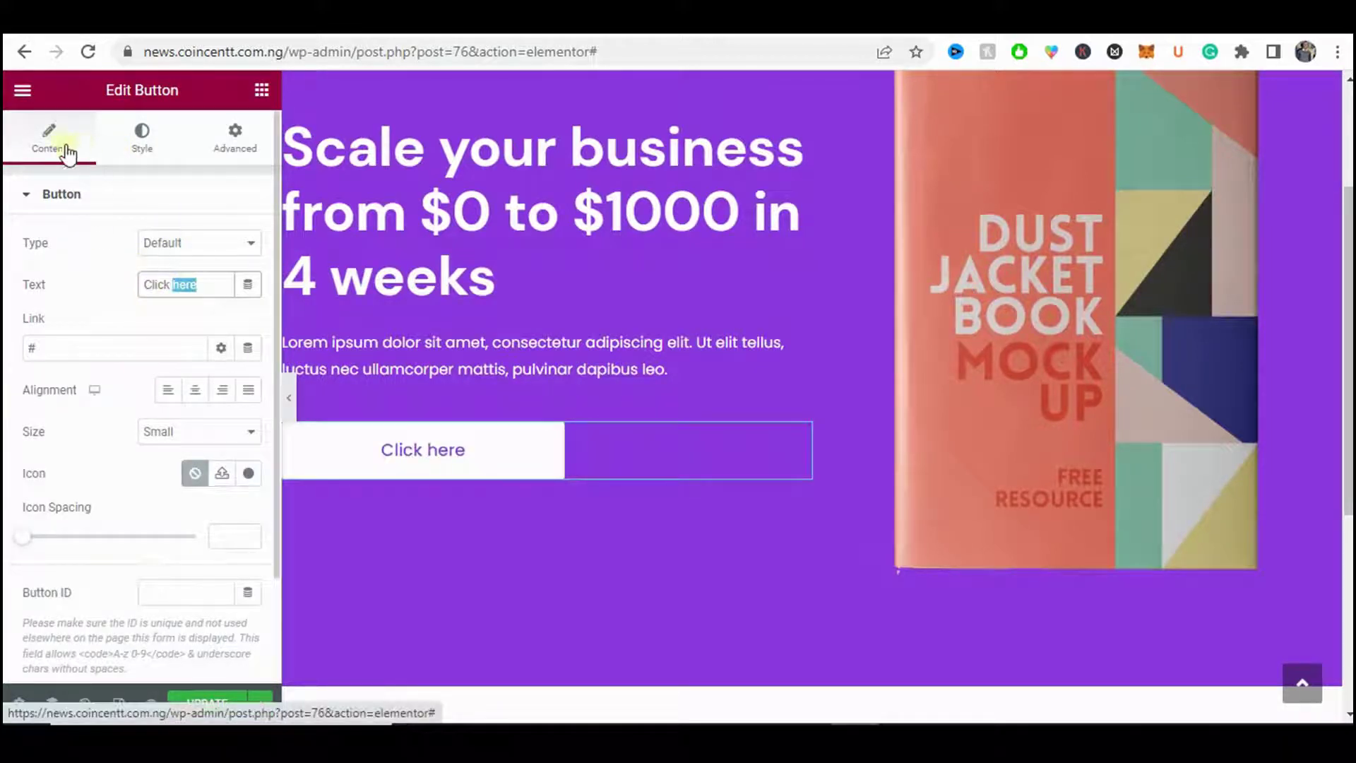
pyautogui.tripleClick(169, 285)
pyautogui.write('learn')
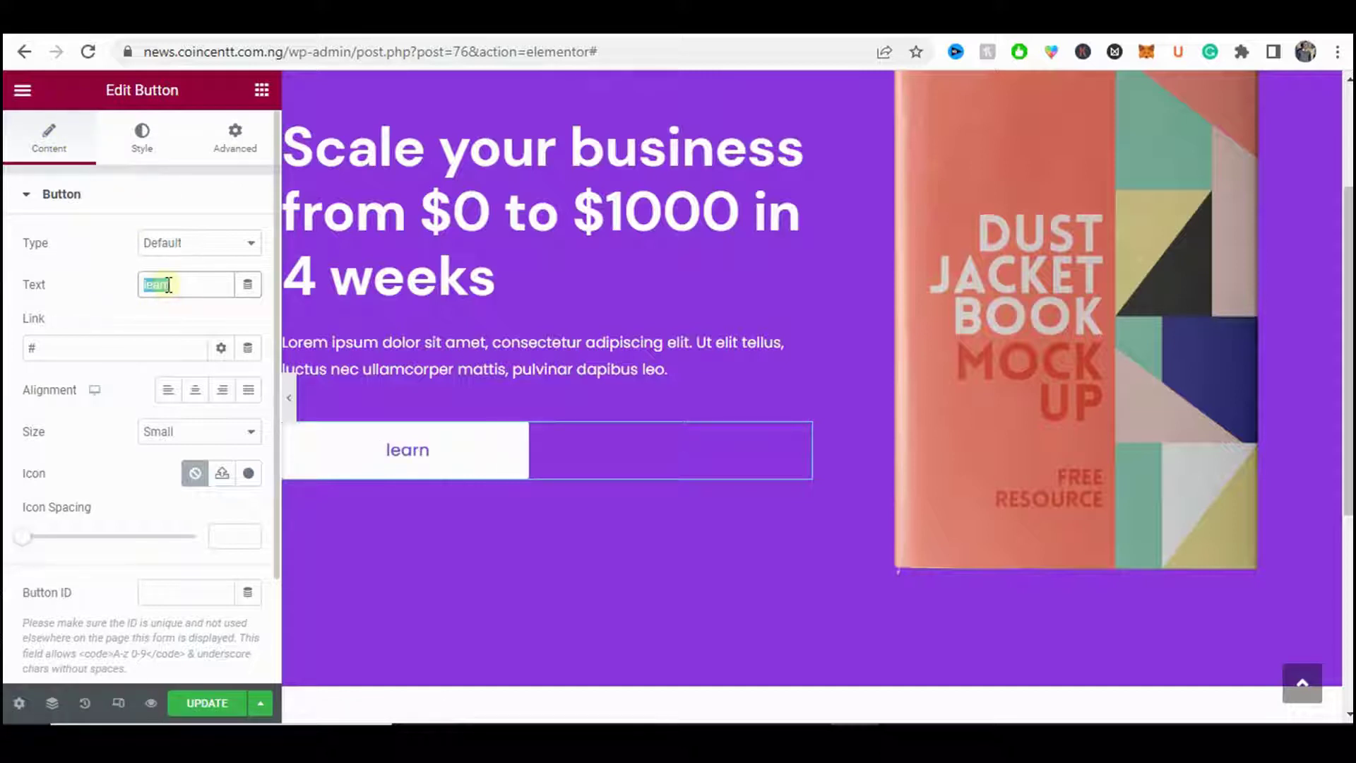
pyautogui.write('Learn m')
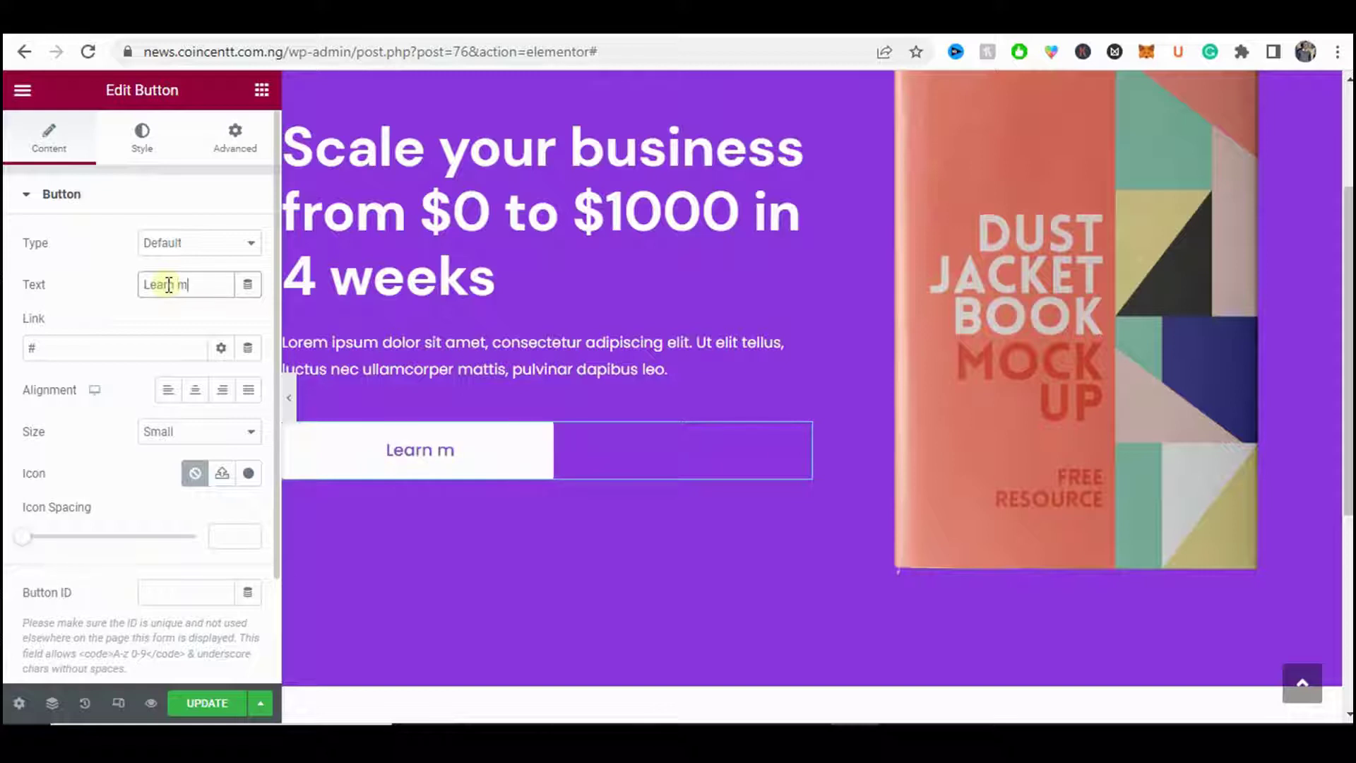
pyautogui.write('ore')
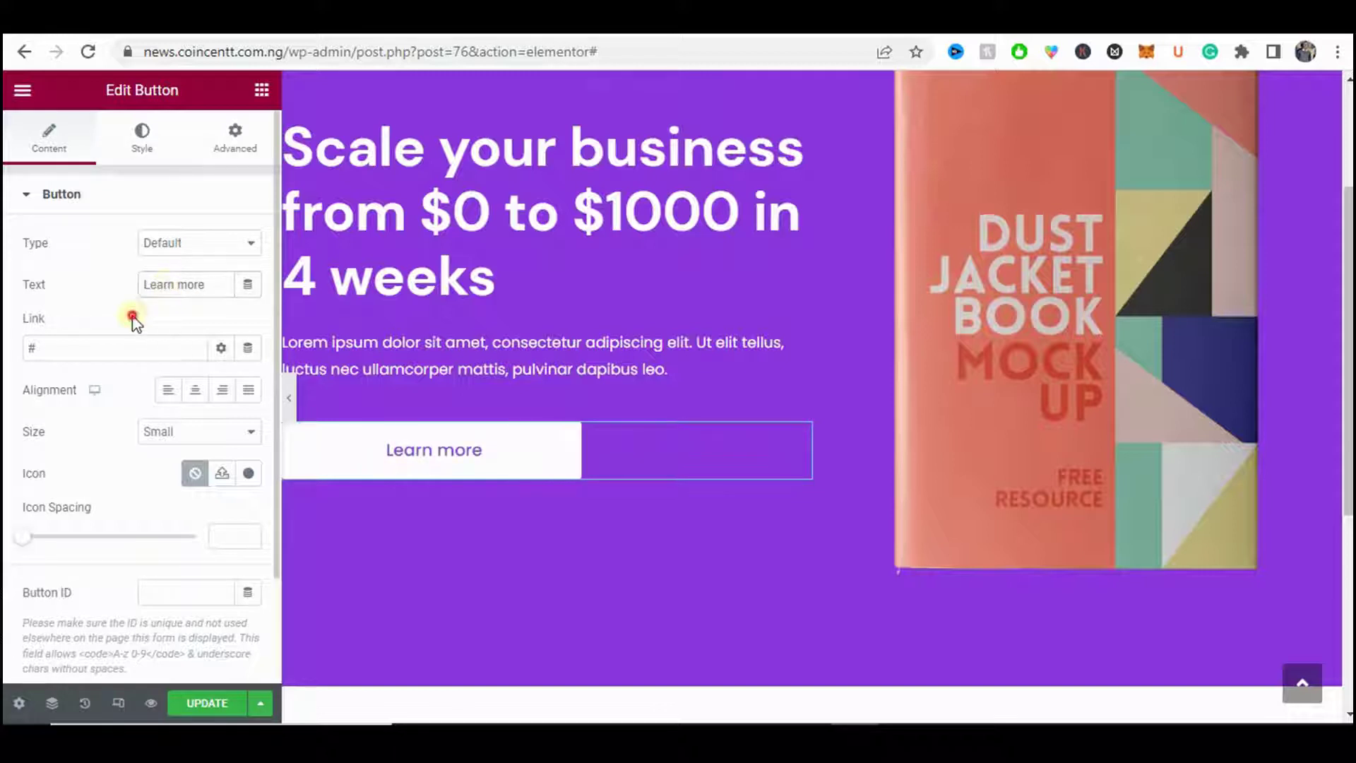
pyautogui.click(289, 399)
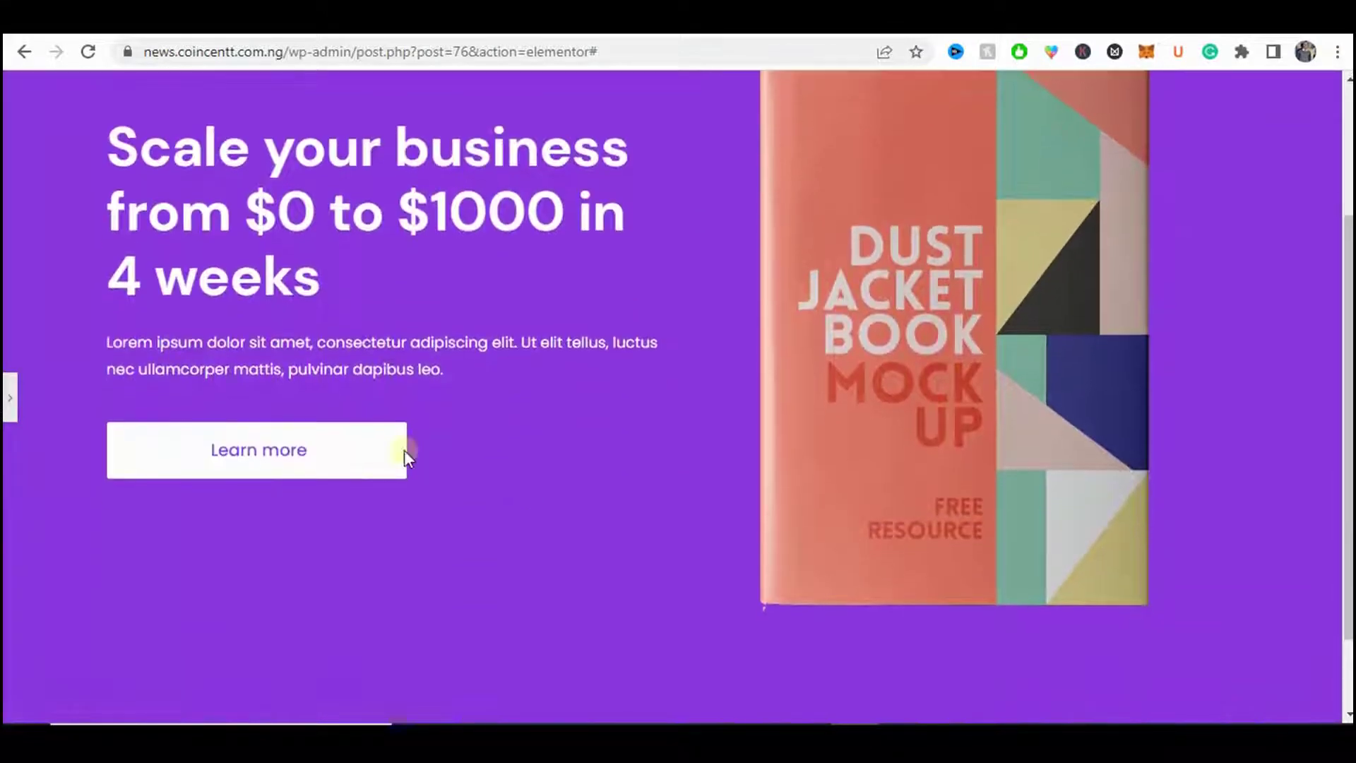
pyautogui.scroll(3, 234, 330)
pyautogui.click(346, 18)
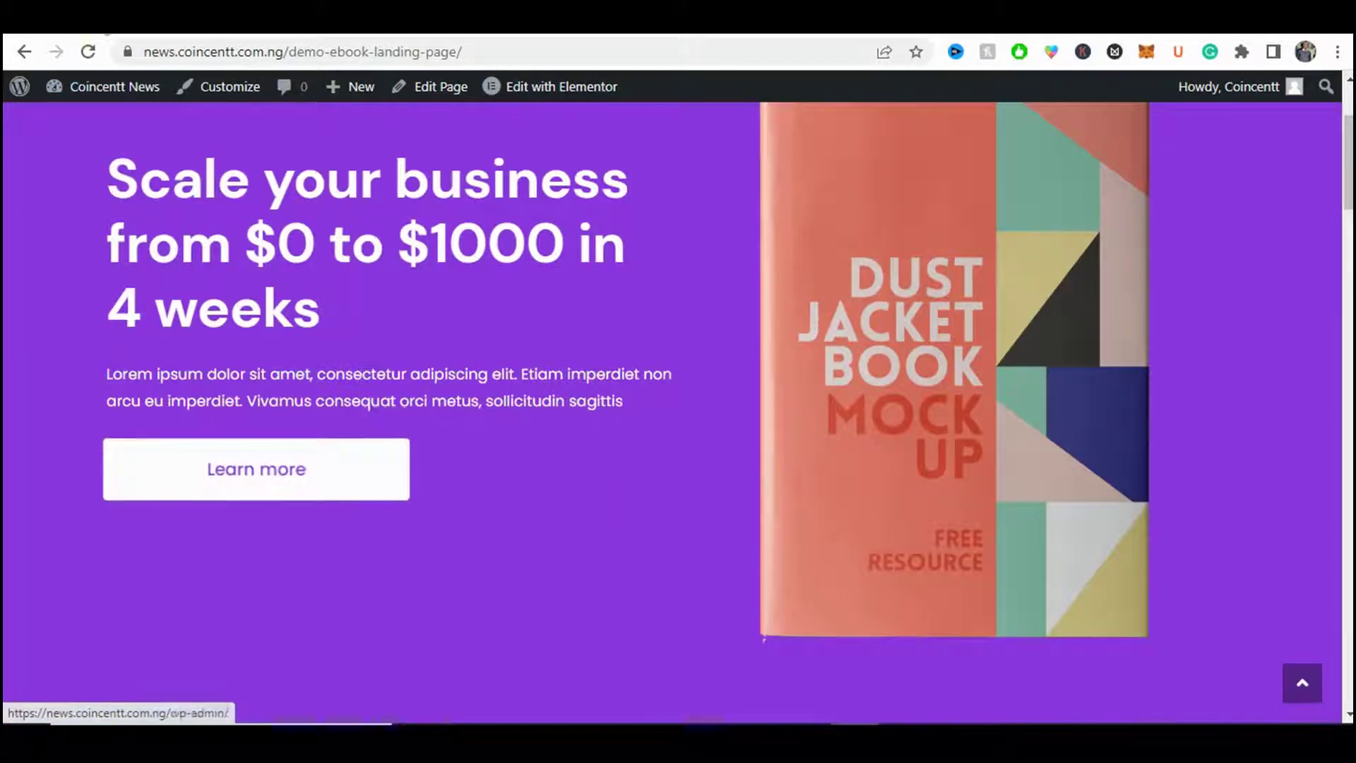
pyautogui.click(187, 18)
# - Set the button's text color to white for its hover state
pyautogui.click(7, 393)
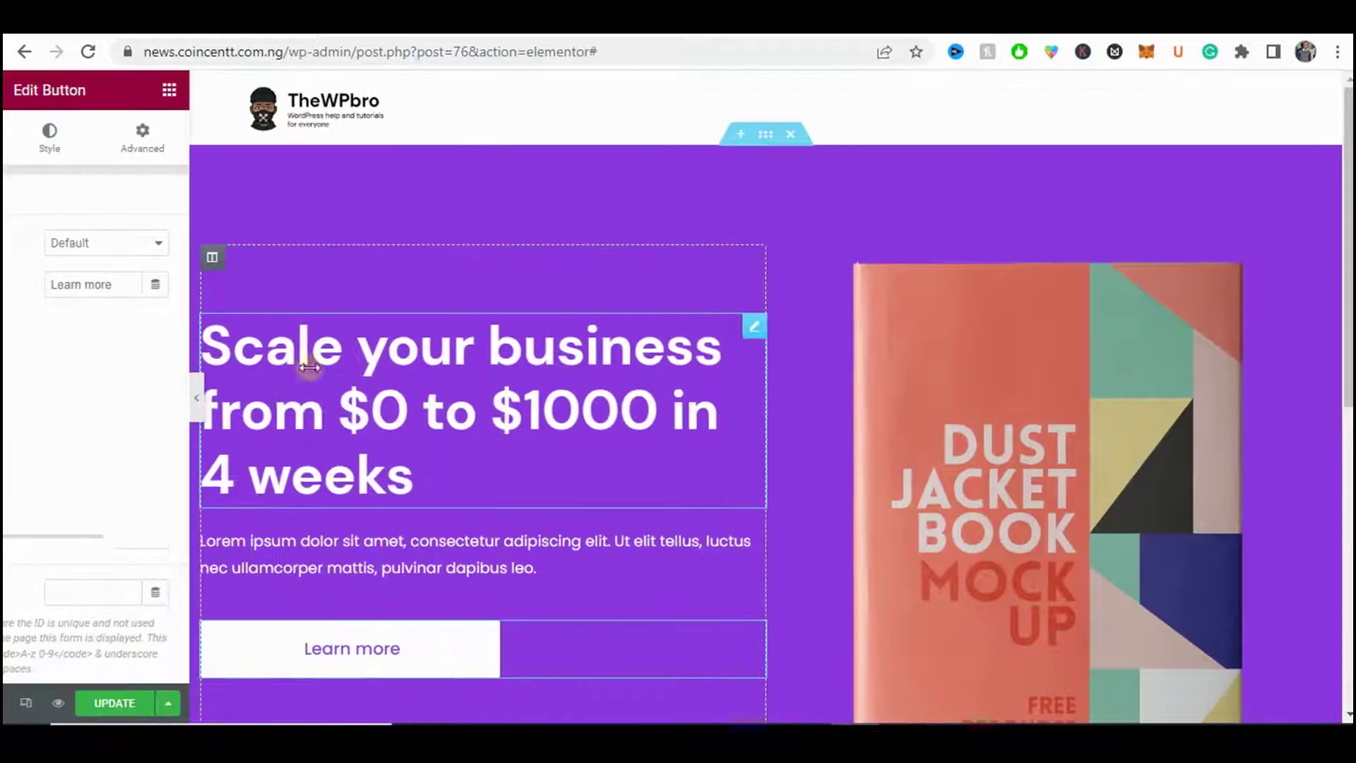
pyautogui.click(159, 138)
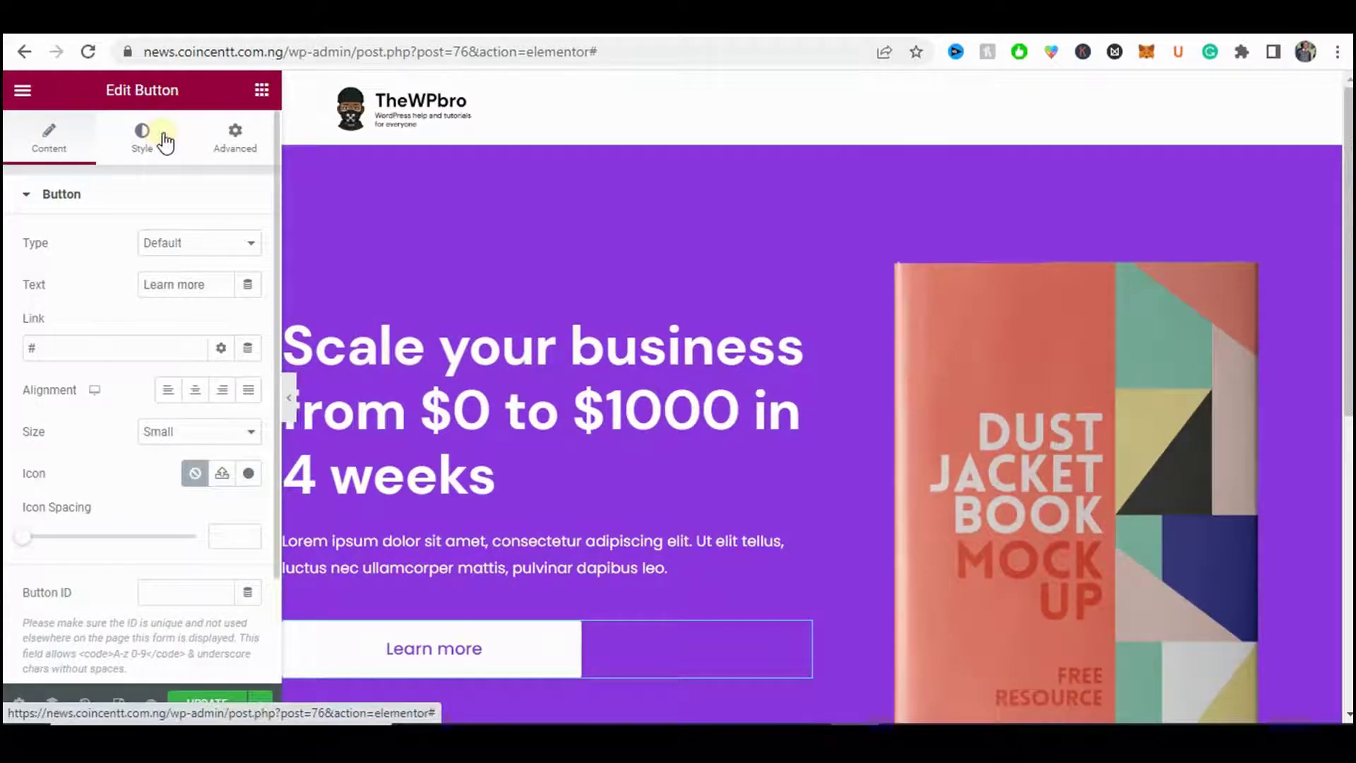
pyautogui.scroll(-2, 135, 258)
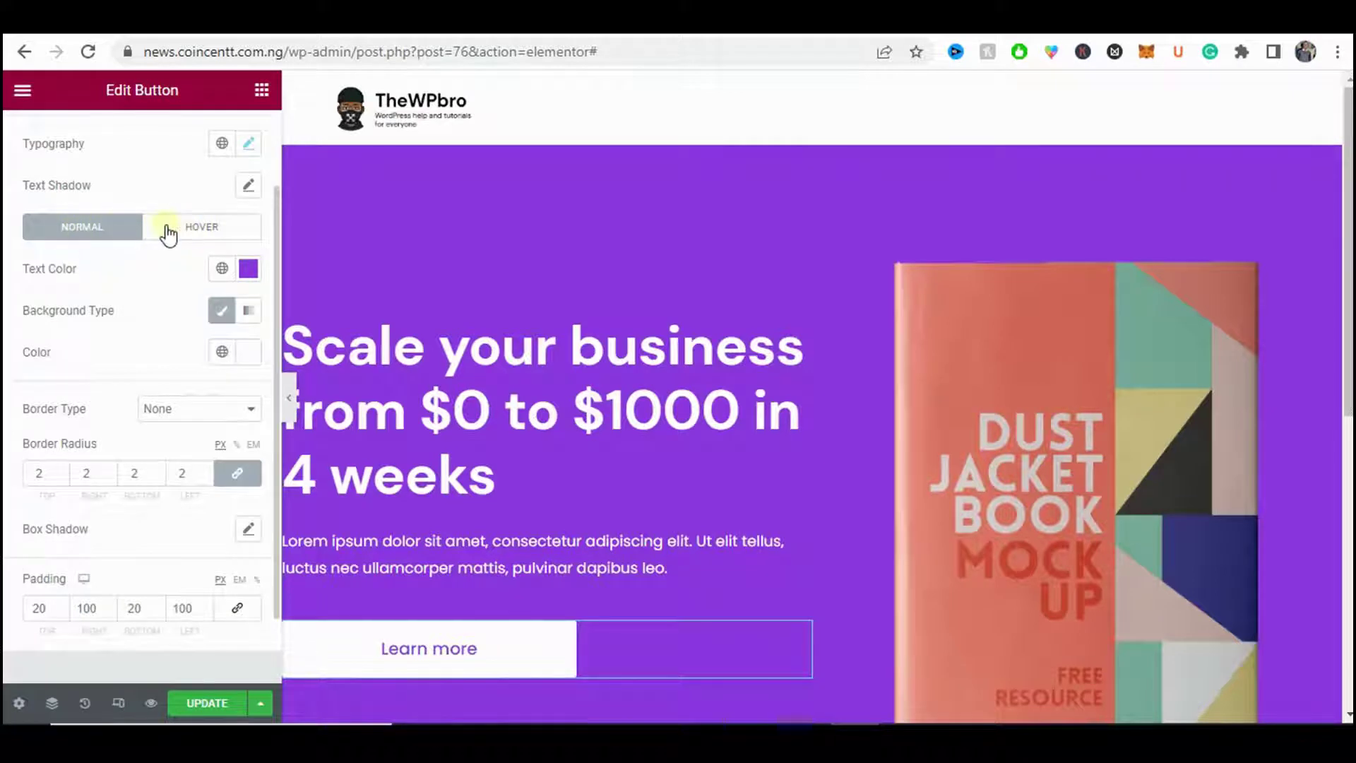
pyautogui.click(169, 234)
pyautogui.scroll(-1, 134, 296)
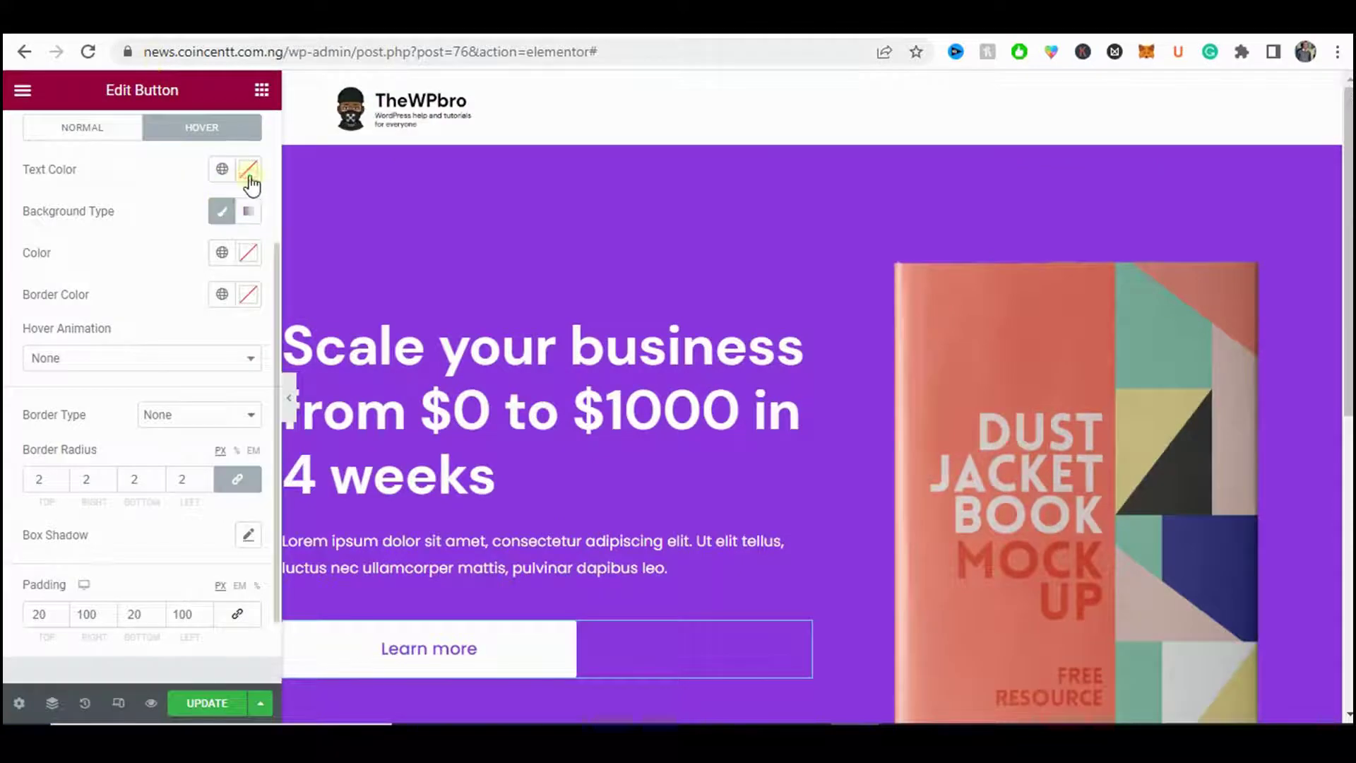
pyautogui.click(249, 175)
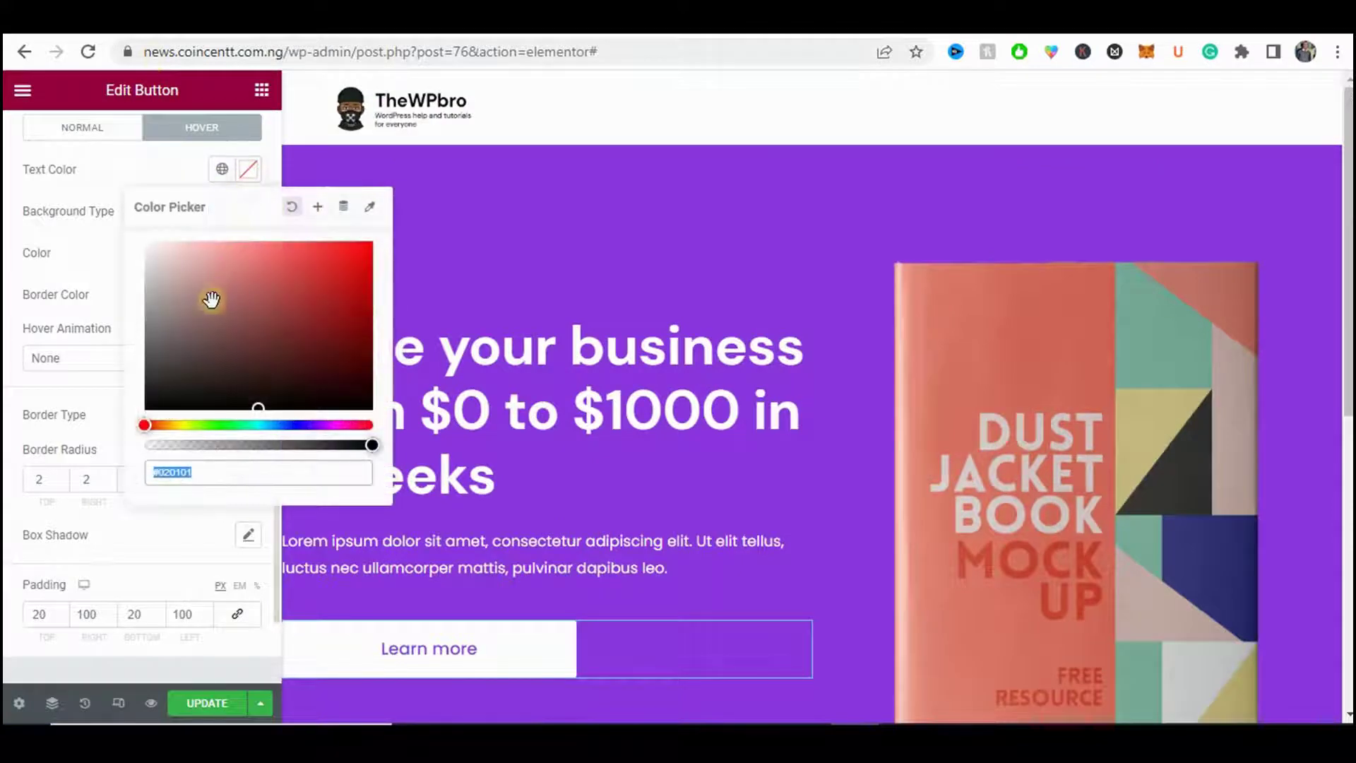
pyautogui.moveTo(211, 299); pyautogui.dragTo(127, 231)
pyautogui.click(101, 233)
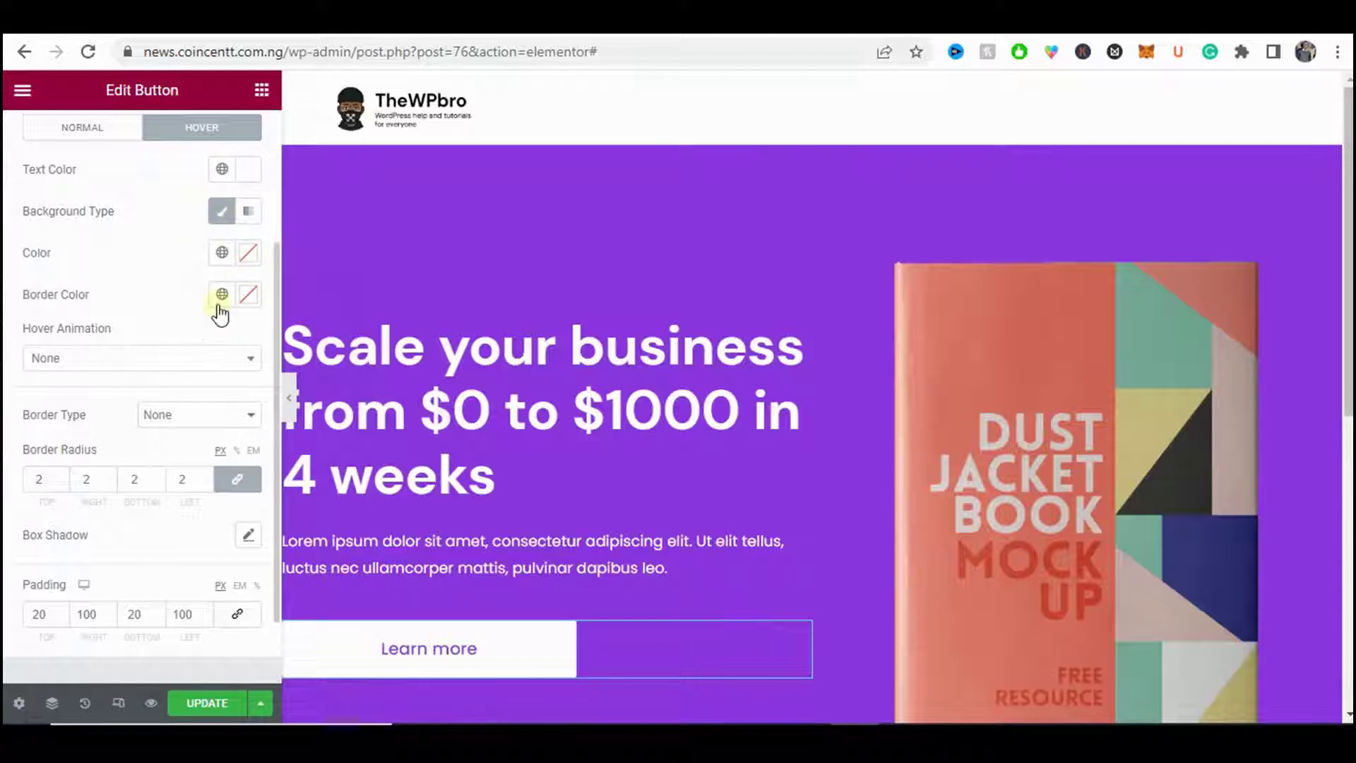
# - Make the button's hover background color fully transparent, using #02010100
pyautogui.doubleClick(245, 255)
pyautogui.click(247, 256)
pyautogui.moveTo(227, 530); pyautogui.dragTo(132, 537)
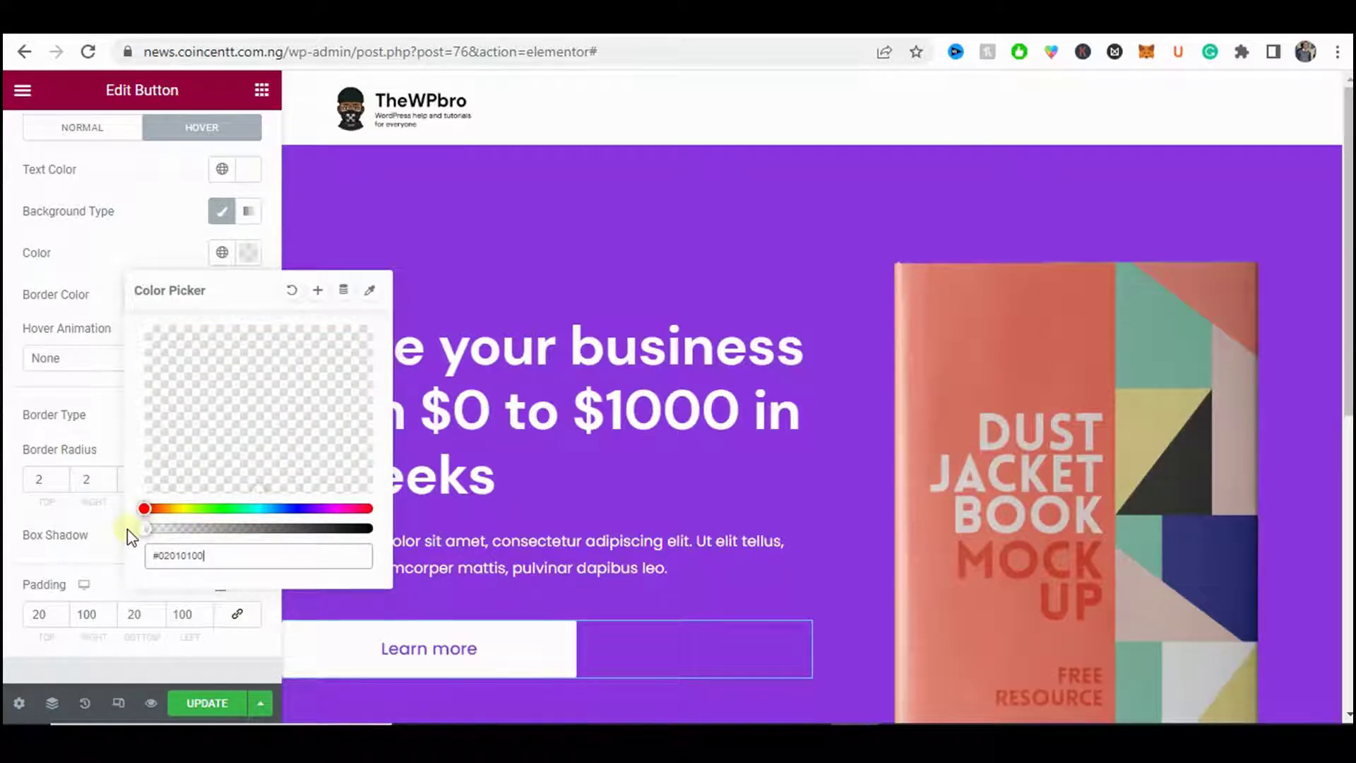
pyautogui.moveTo(130, 537)
pyautogui.mouseDown()
pyautogui.moveTo(341, 531)
pyautogui.moveTo(115, 558)
pyautogui.mouseUp()
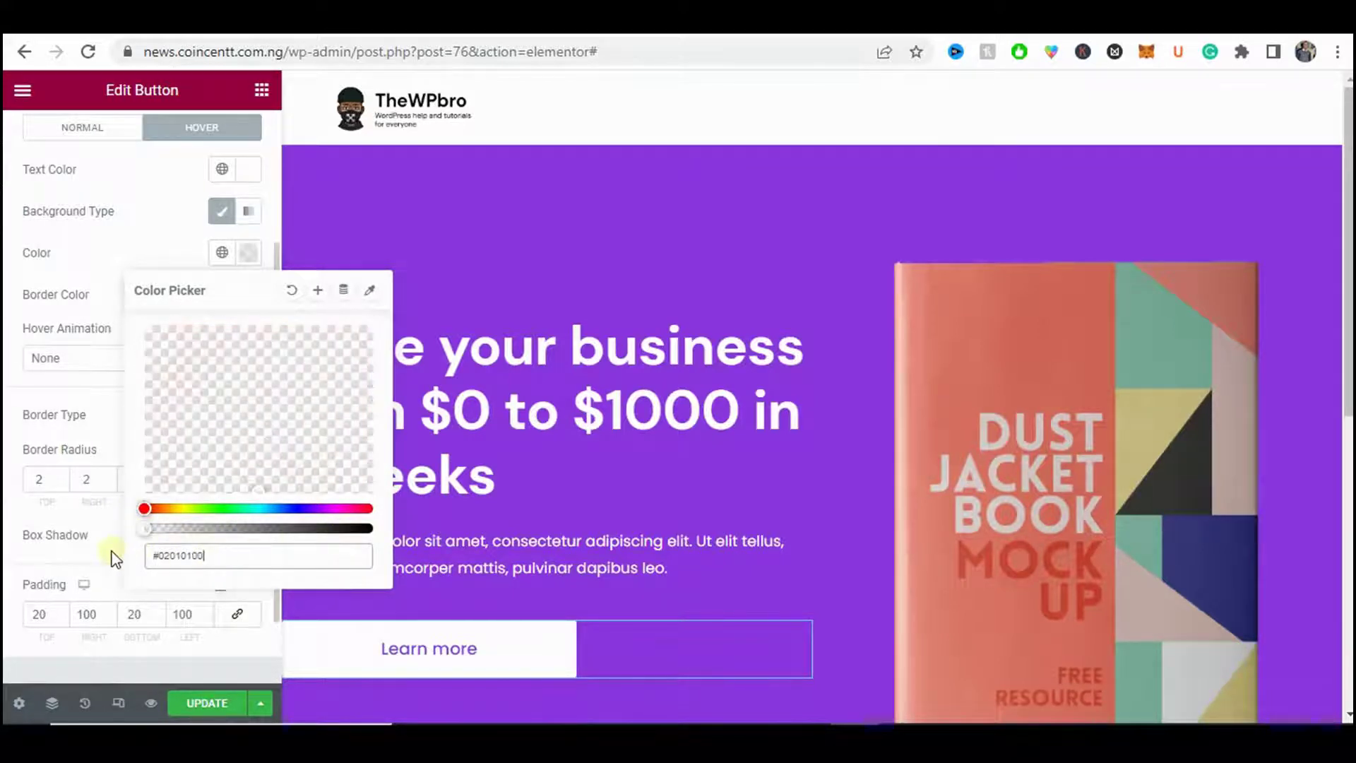
pyautogui.click(95, 543)
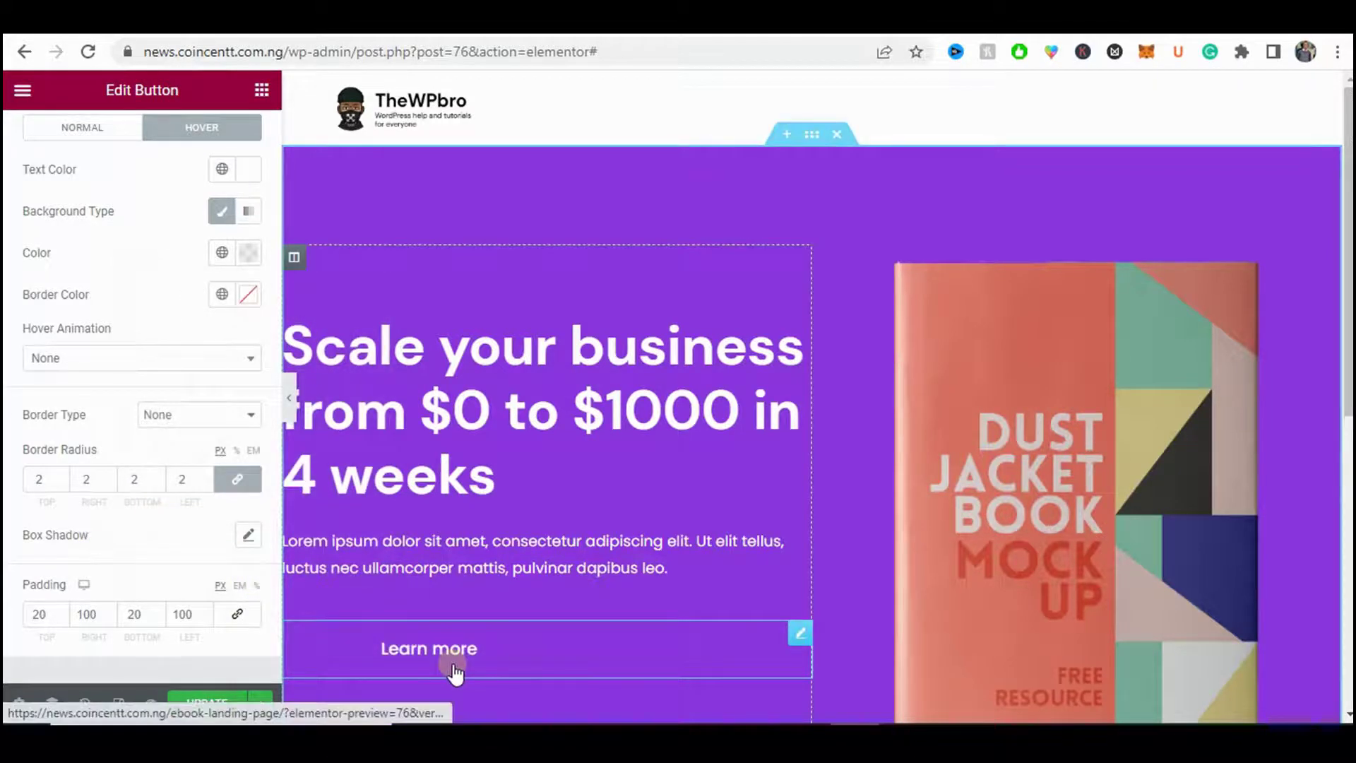
# - Set the button's hover border color to white and check the button in the hero section
pyautogui.click(246, 295)
pyautogui.moveTo(212, 398); pyautogui.dragTo(125, 357)
pyautogui.click(115, 297)
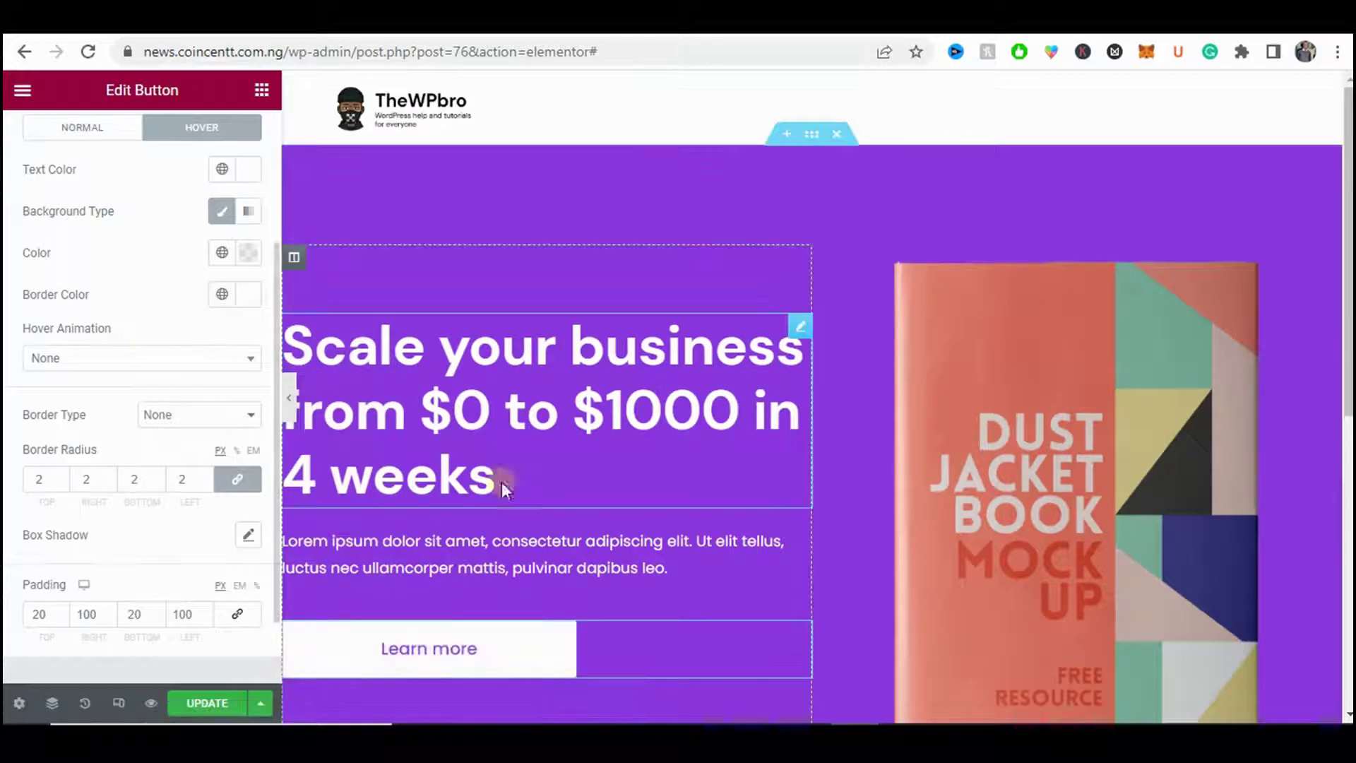
pyautogui.scroll(-2, 484, 418)
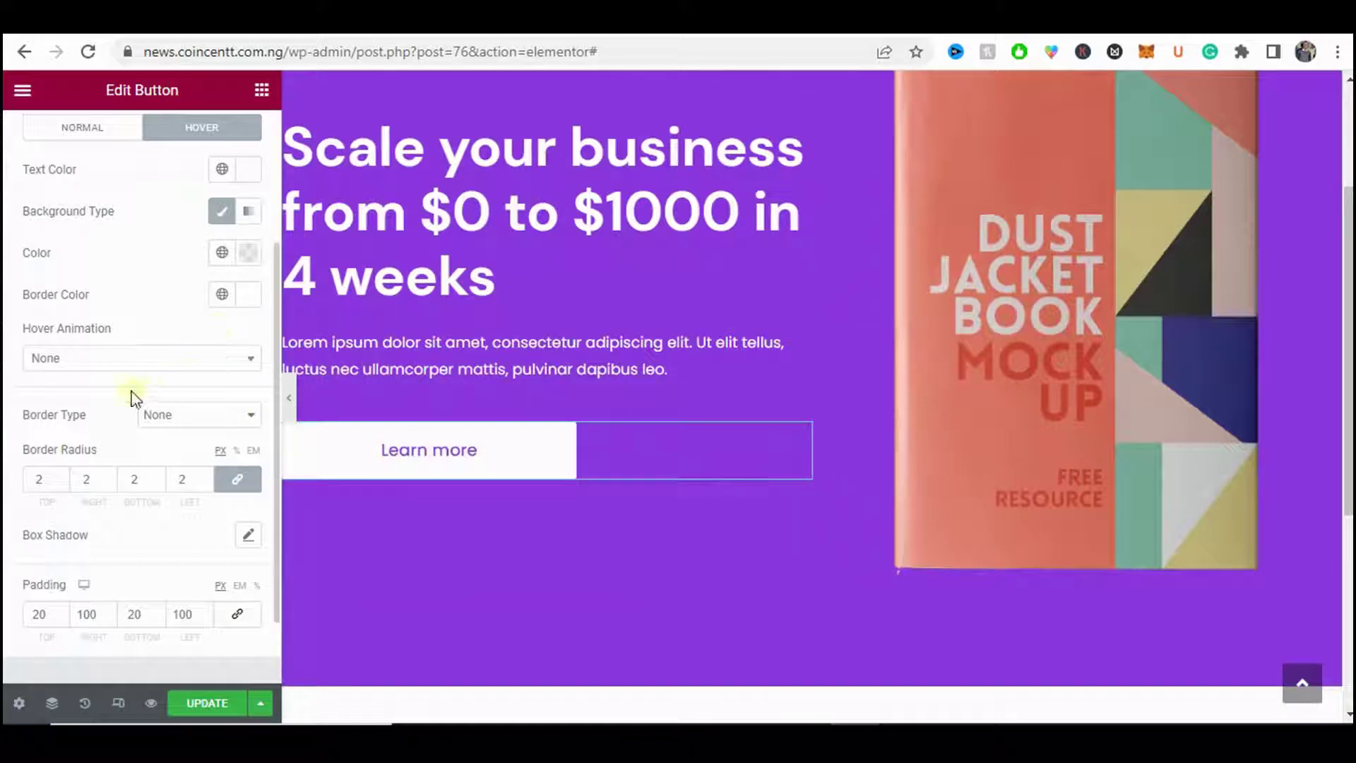
# - Give the button a solid border 2 px wide on all sides and preview its hover effect in the hero section
pyautogui.click(175, 420)
pyautogui.click(168, 446)
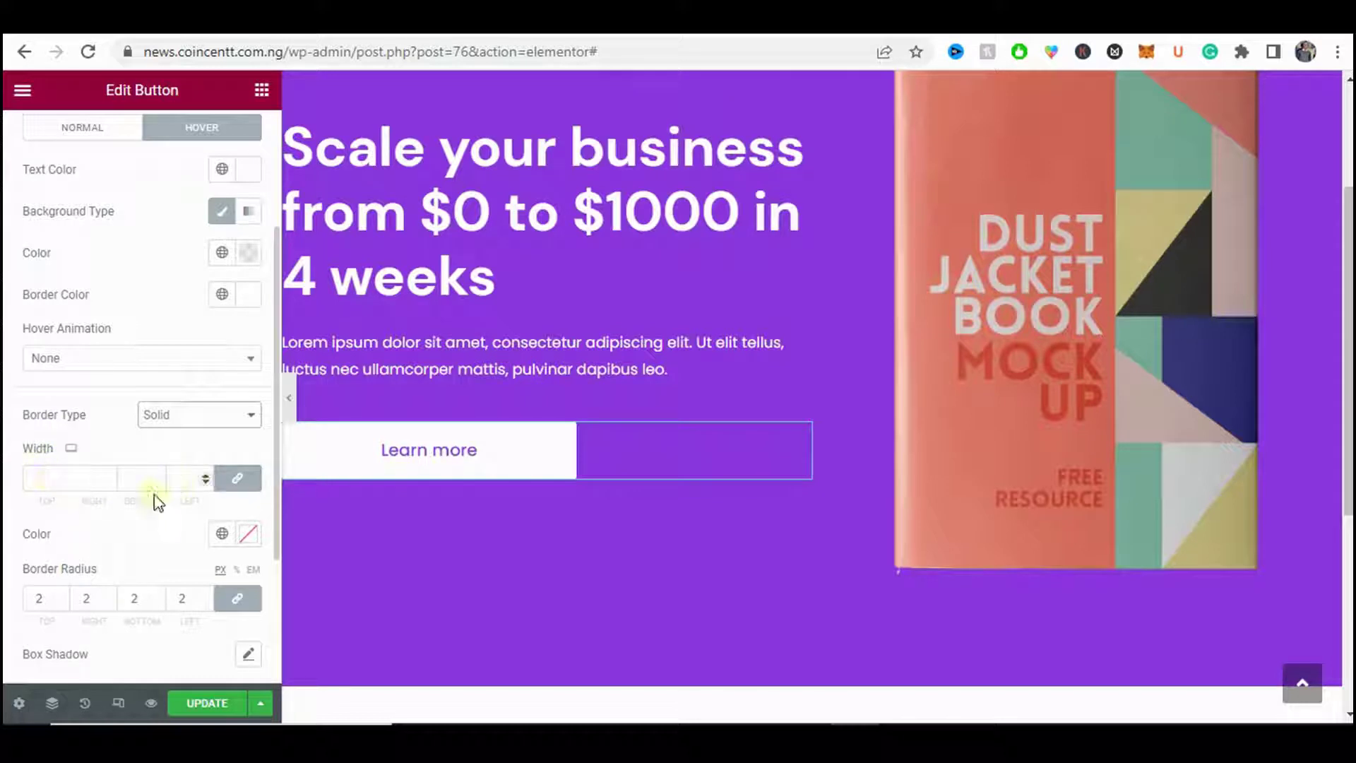
pyautogui.click(42, 478)
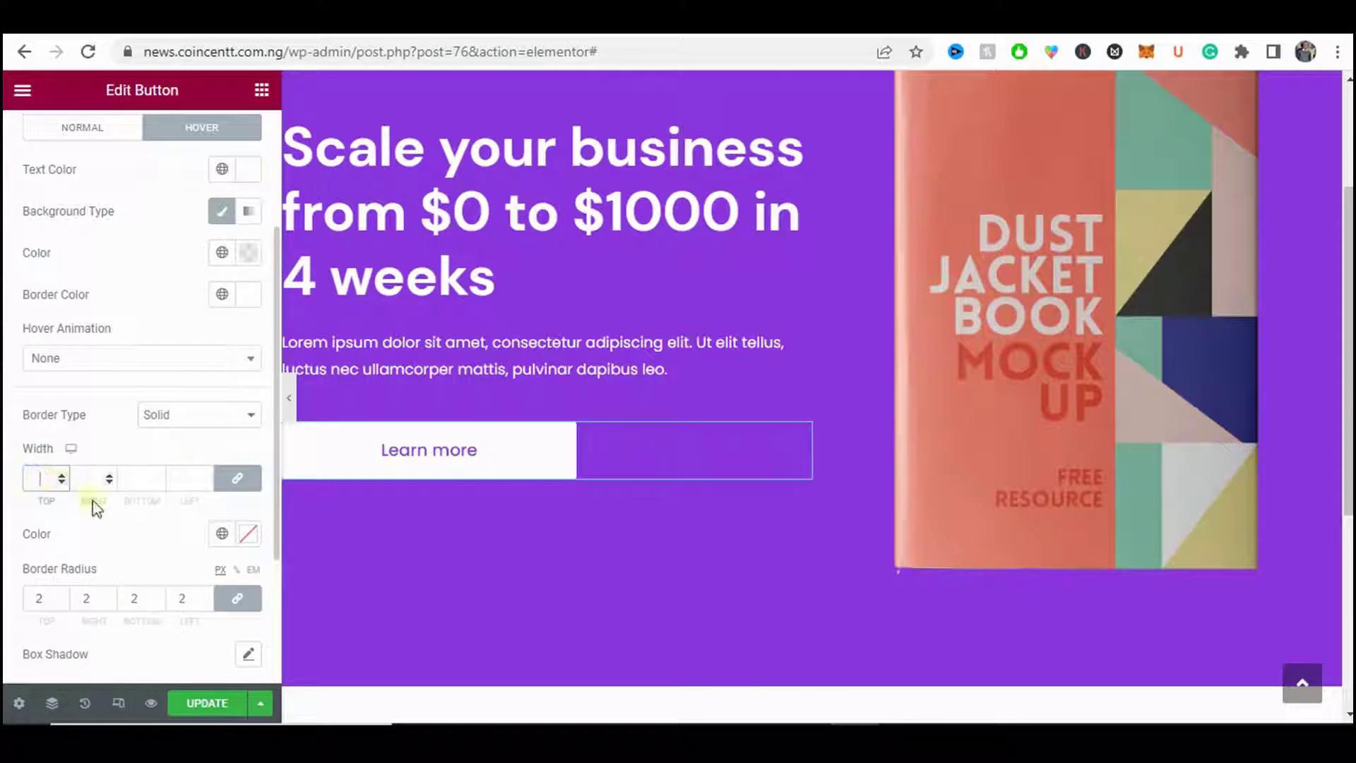
pyautogui.write('2')
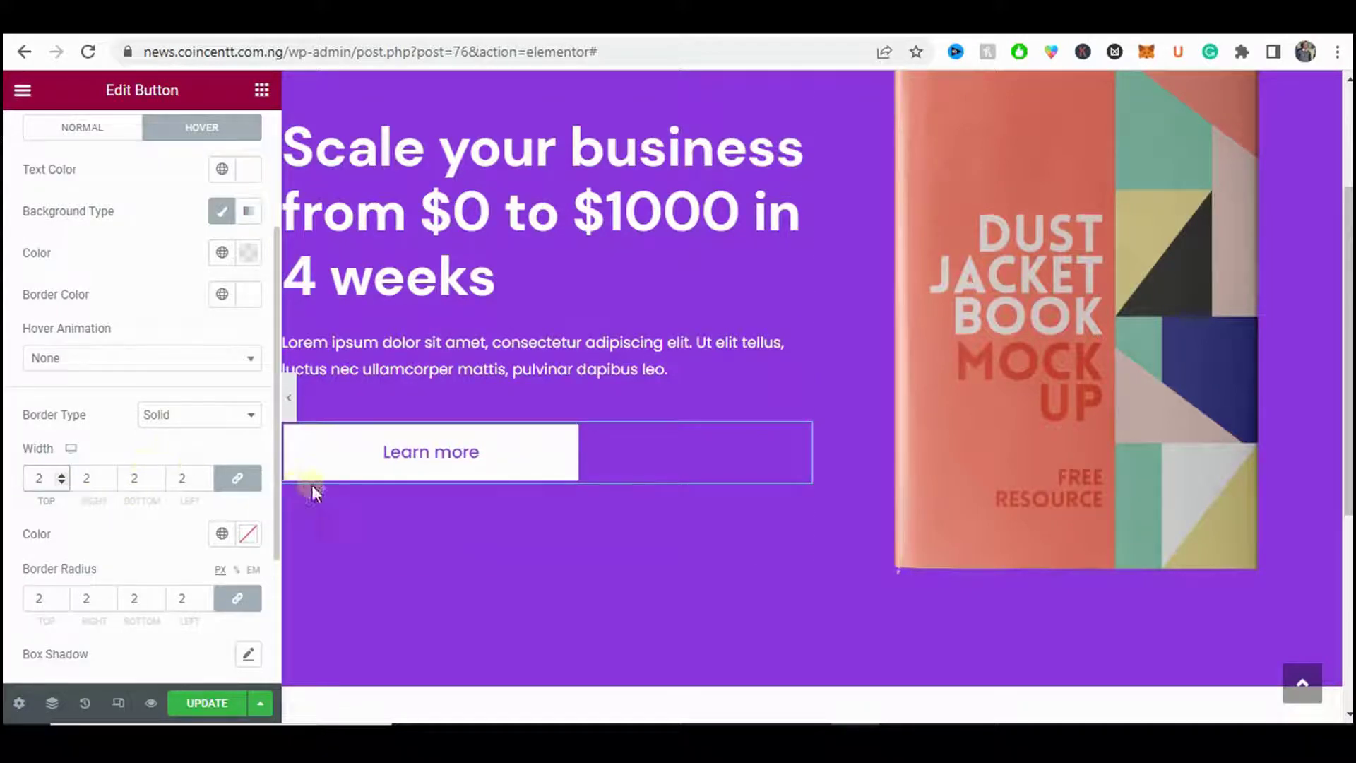
pyautogui.click(290, 399)
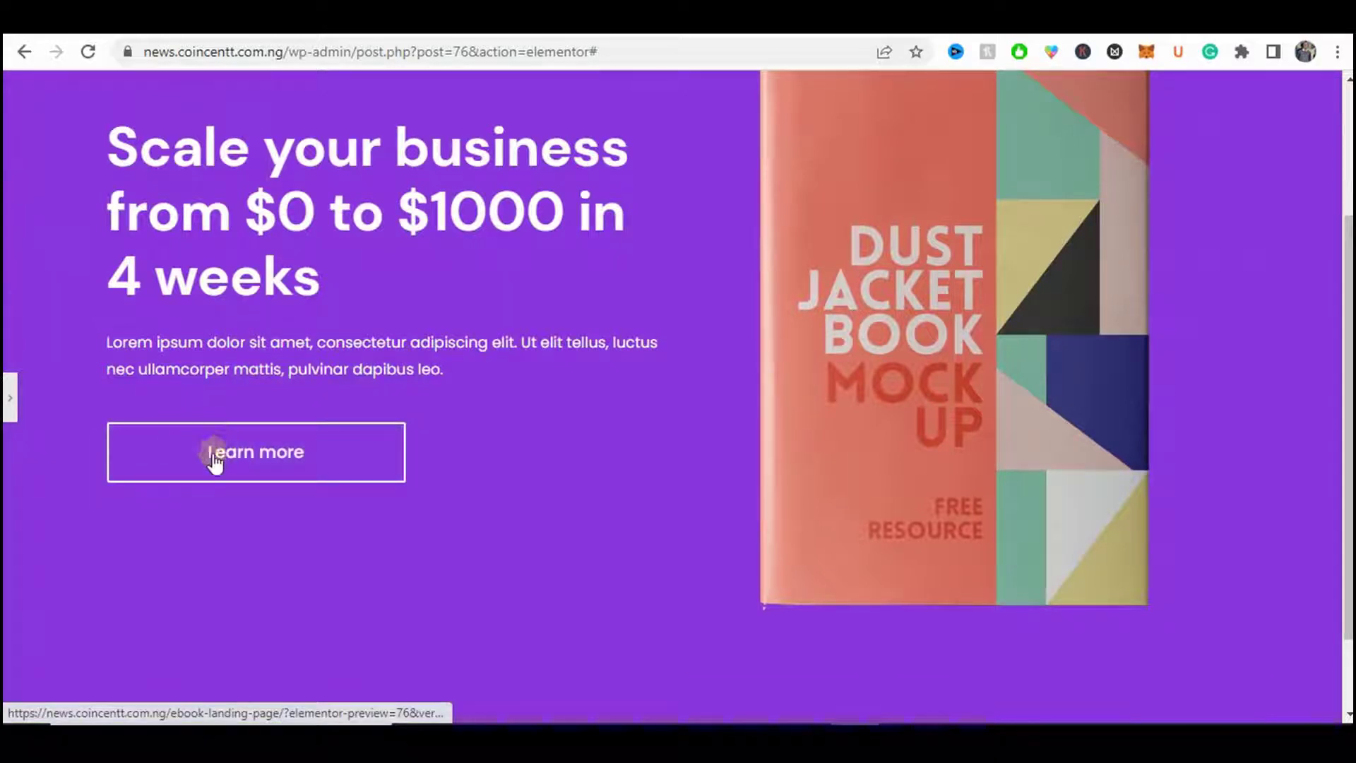
pyautogui.click(10, 397)
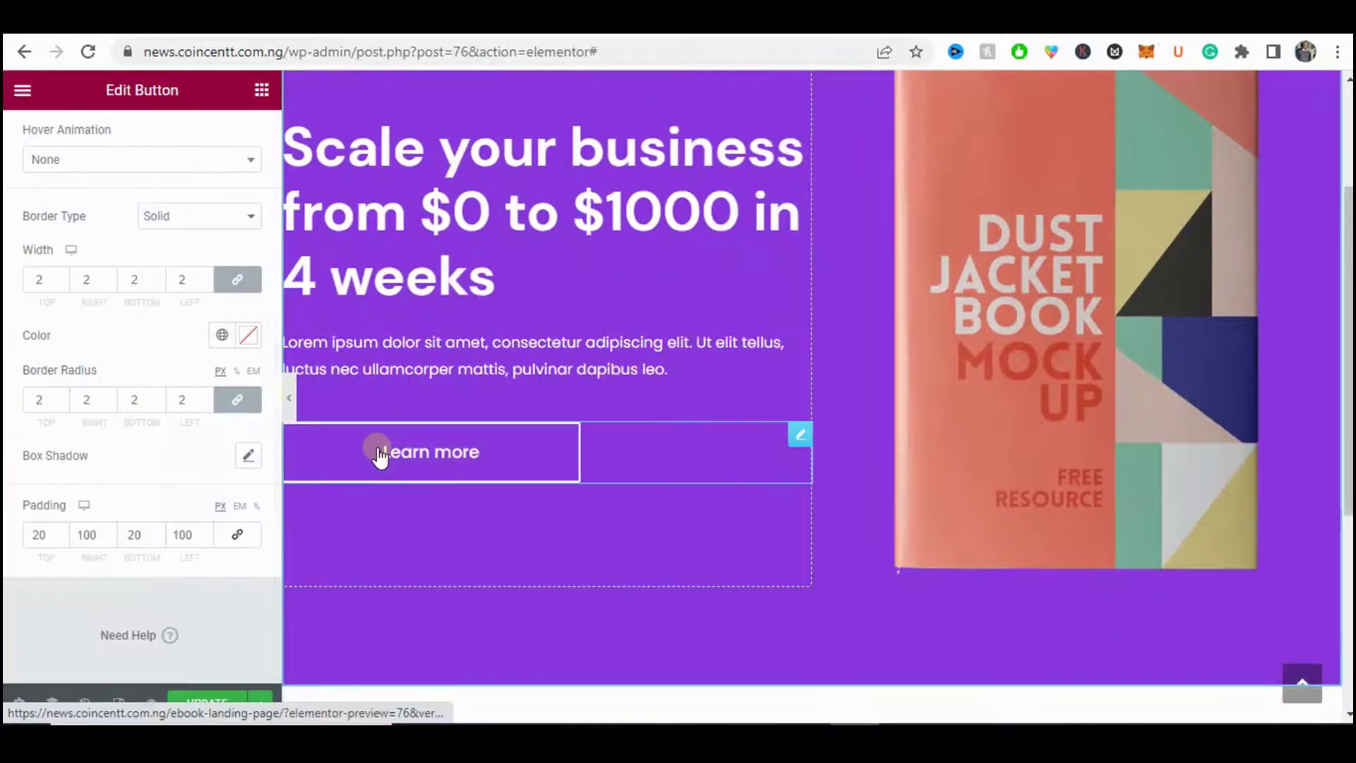
pyautogui.click(291, 394)
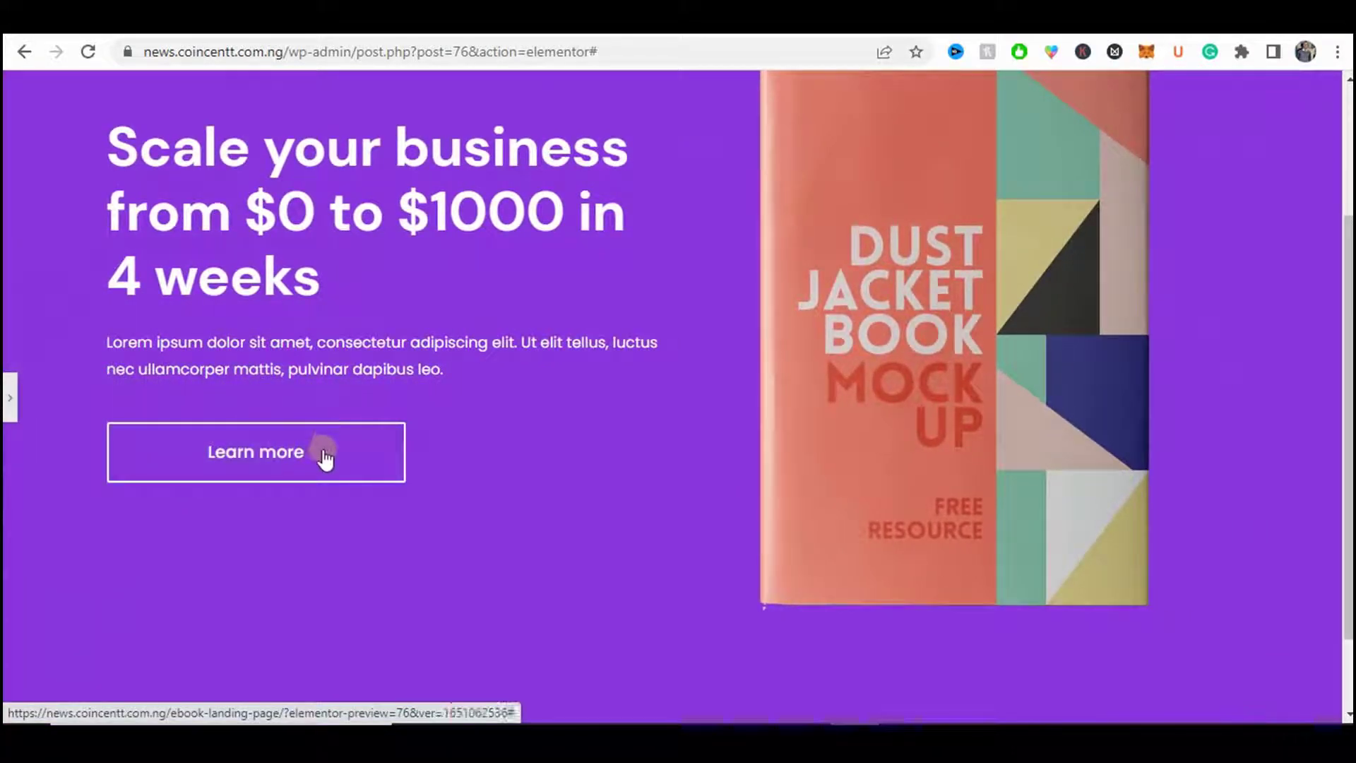
pyautogui.click(10, 397)
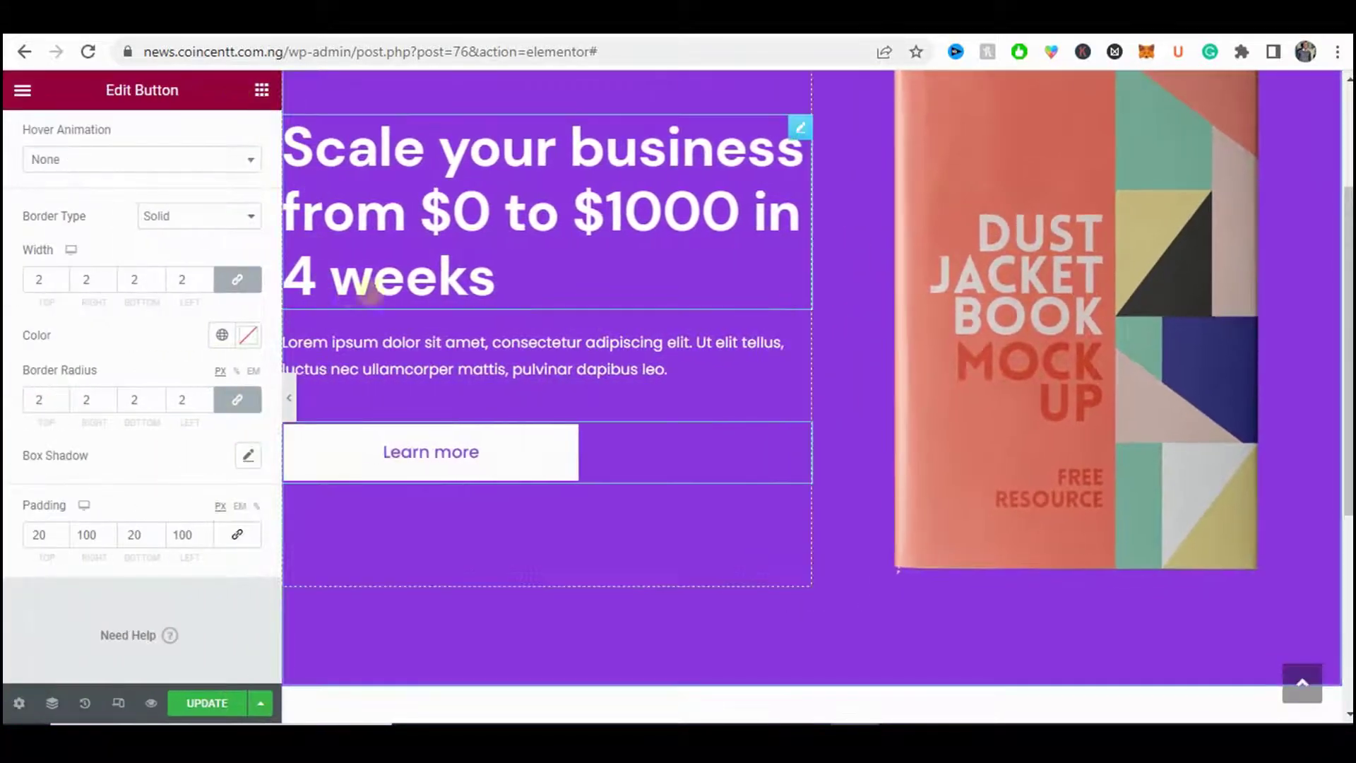
# - Set the button's hover animation to Grow and preview the effect on the full-width hero section
pyautogui.scroll(5, 151, 414)
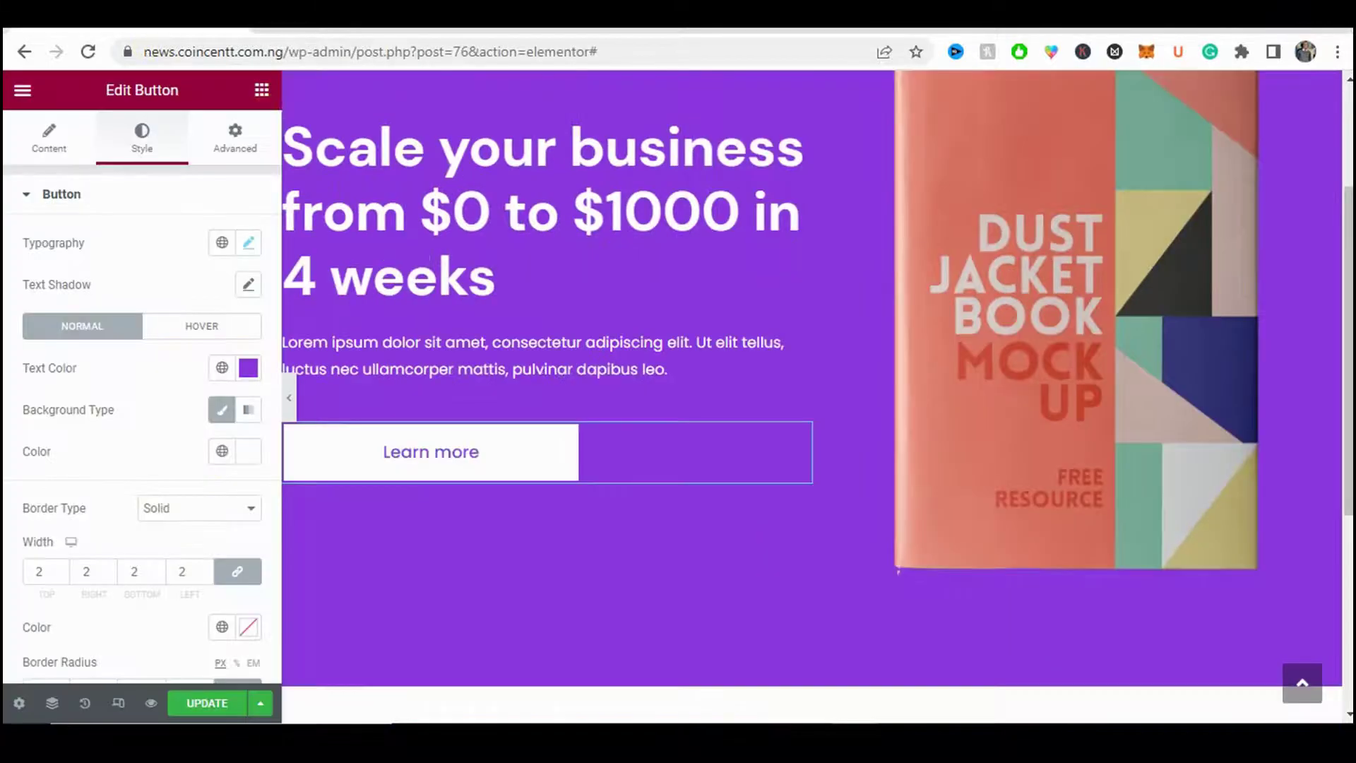
pyautogui.click(171, 323)
pyautogui.scroll(-3, 156, 448)
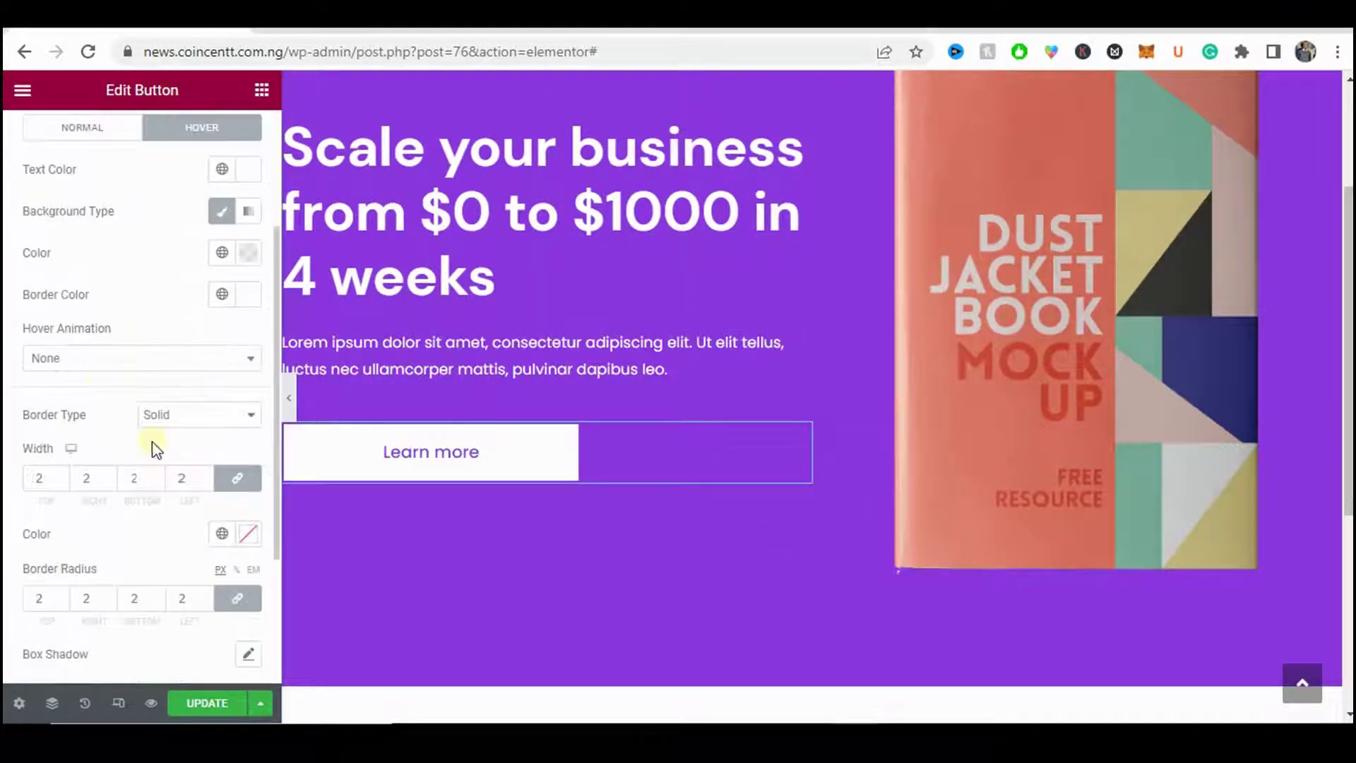
pyautogui.click(85, 358)
pyautogui.click(76, 425)
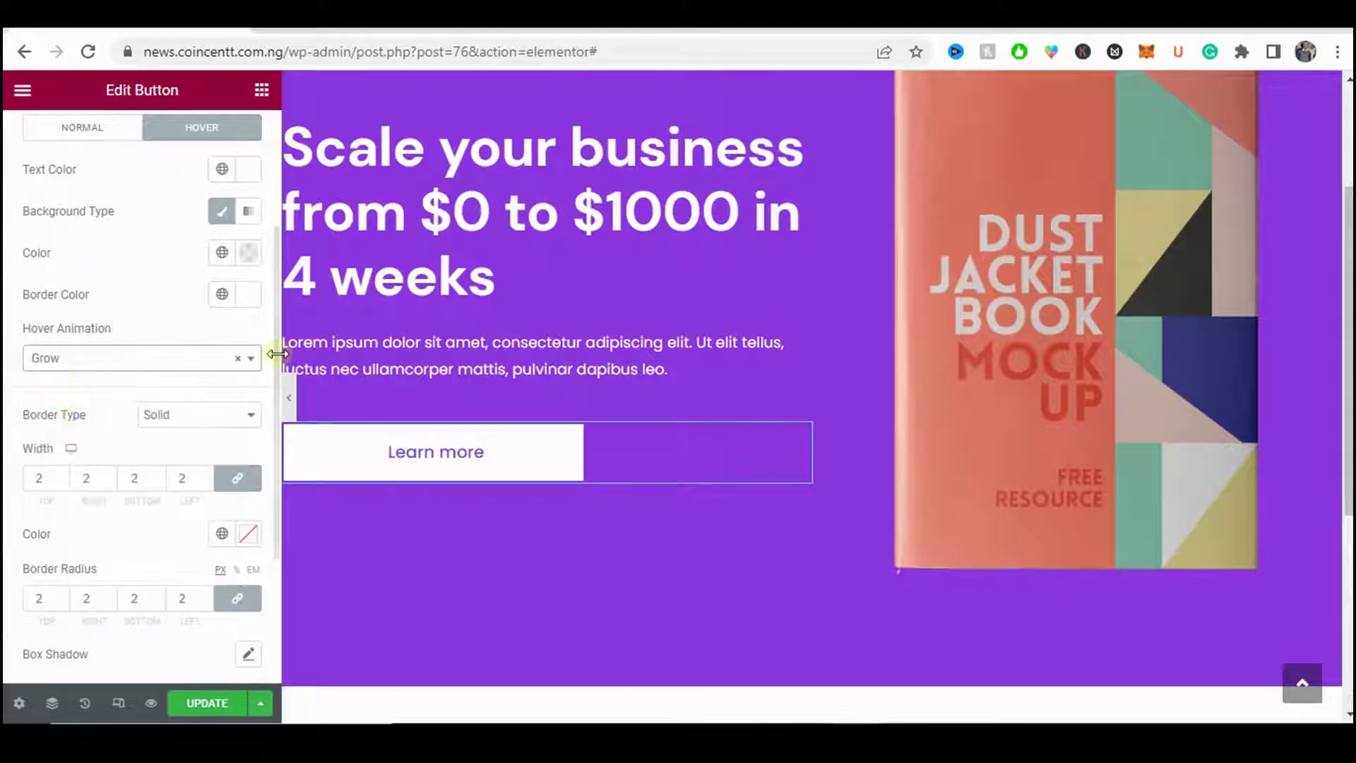
pyautogui.click(290, 397)
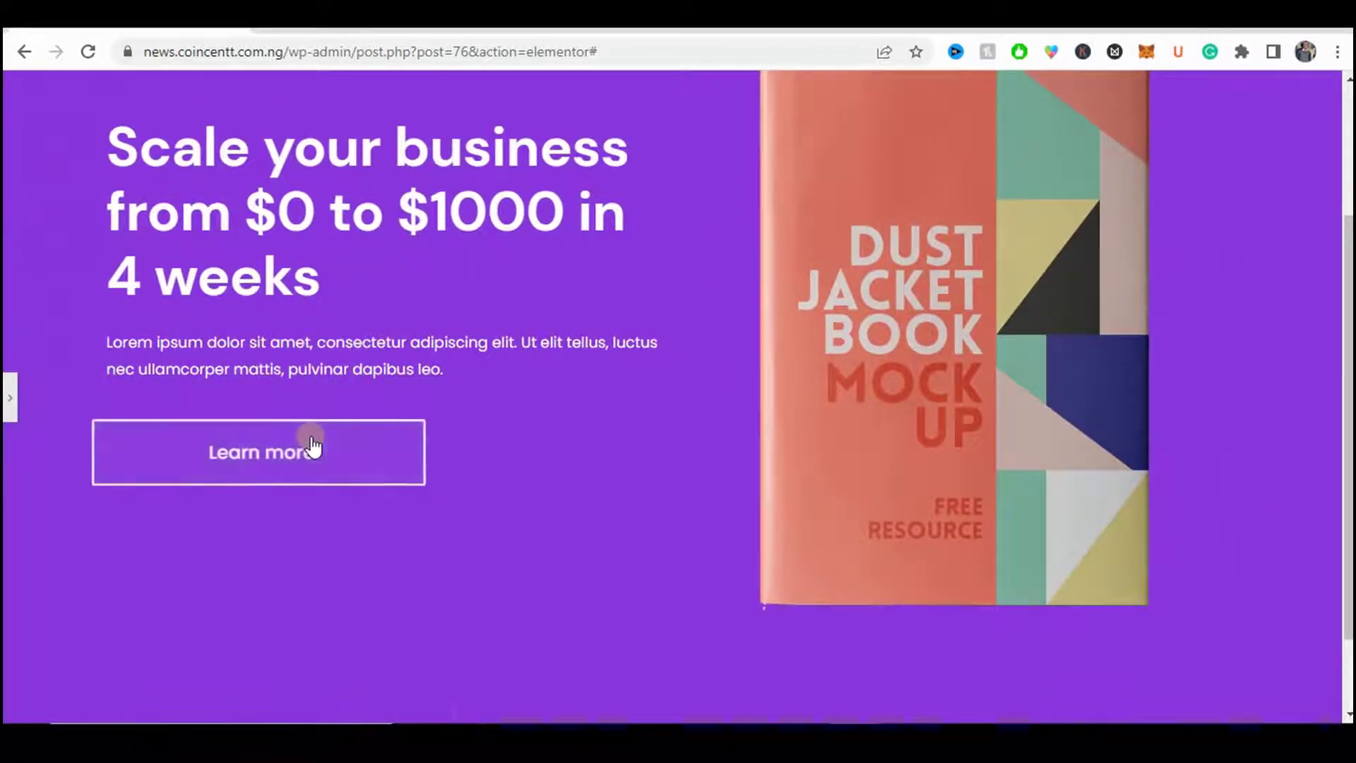
pyautogui.click(9, 385)
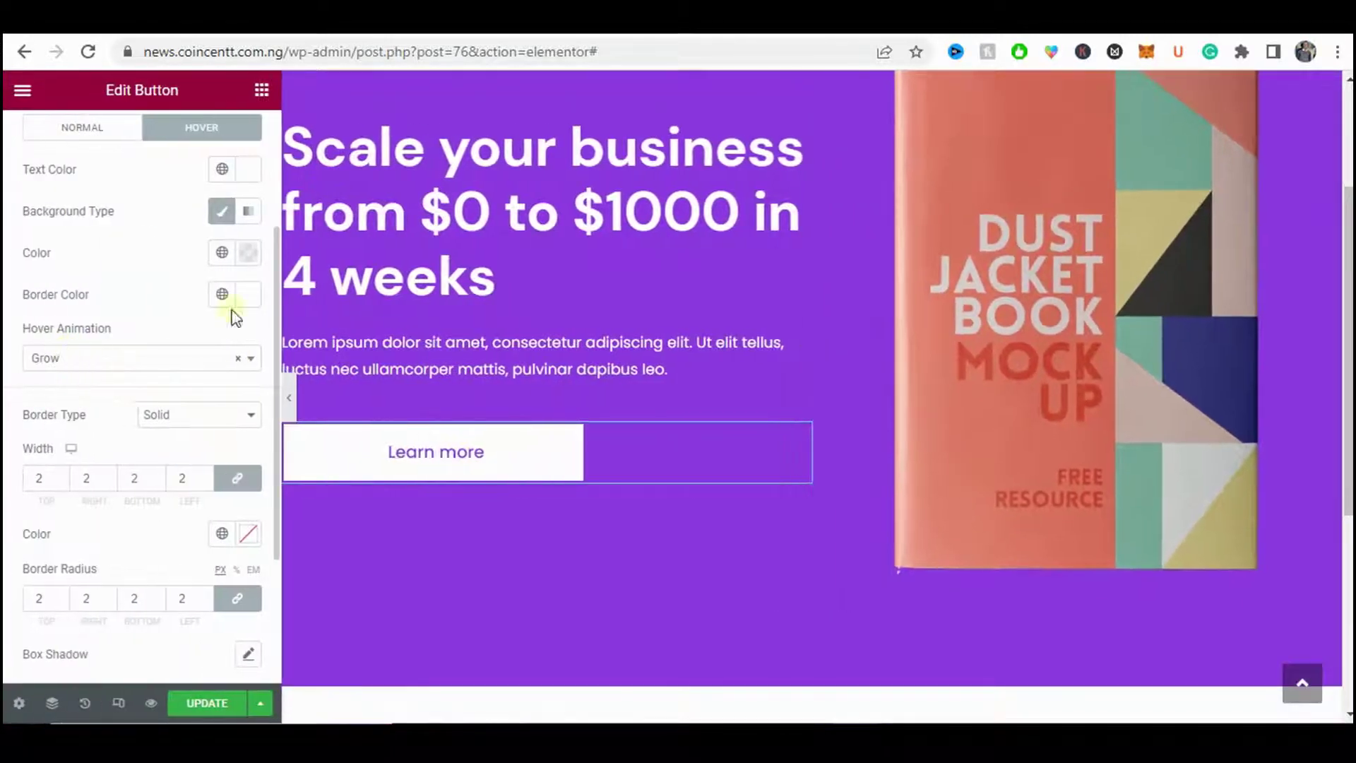
pyautogui.click(285, 393)
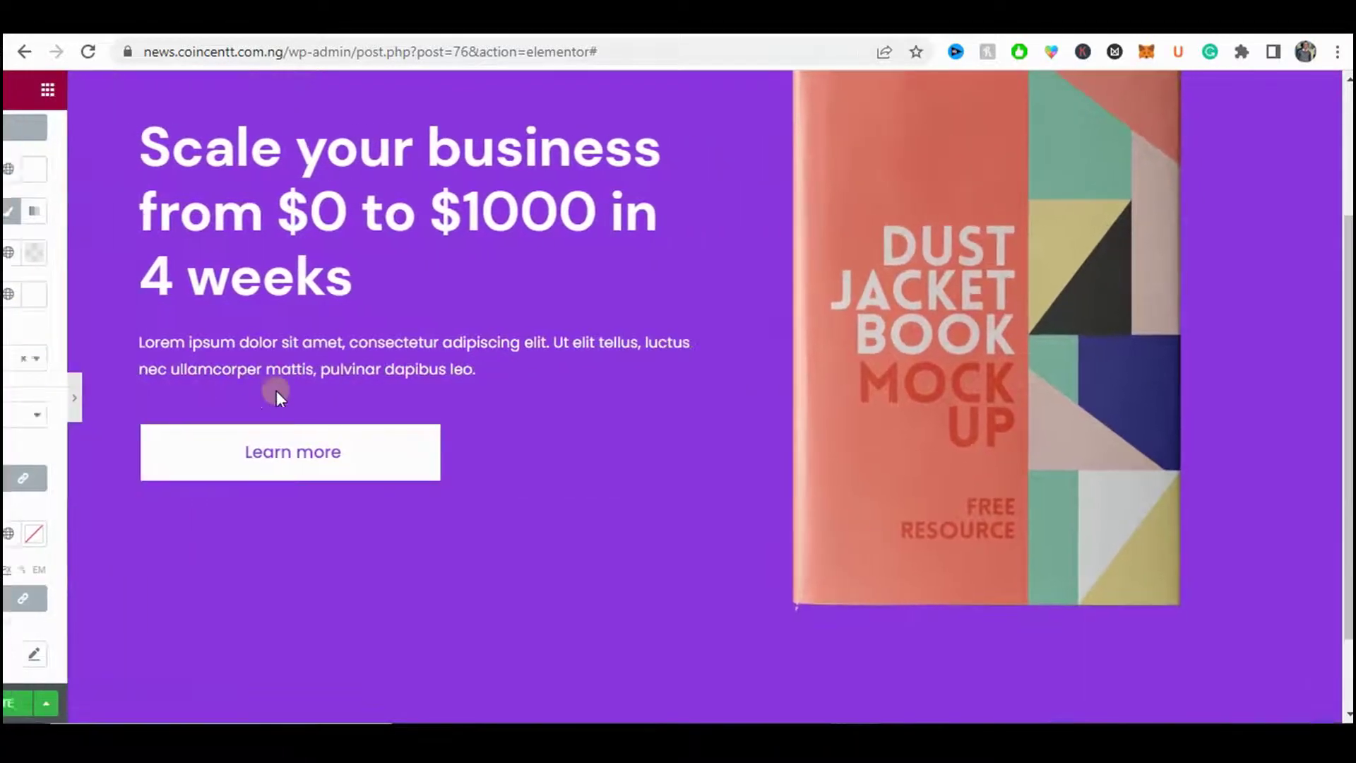
pyautogui.scroll(1, 349, 409)
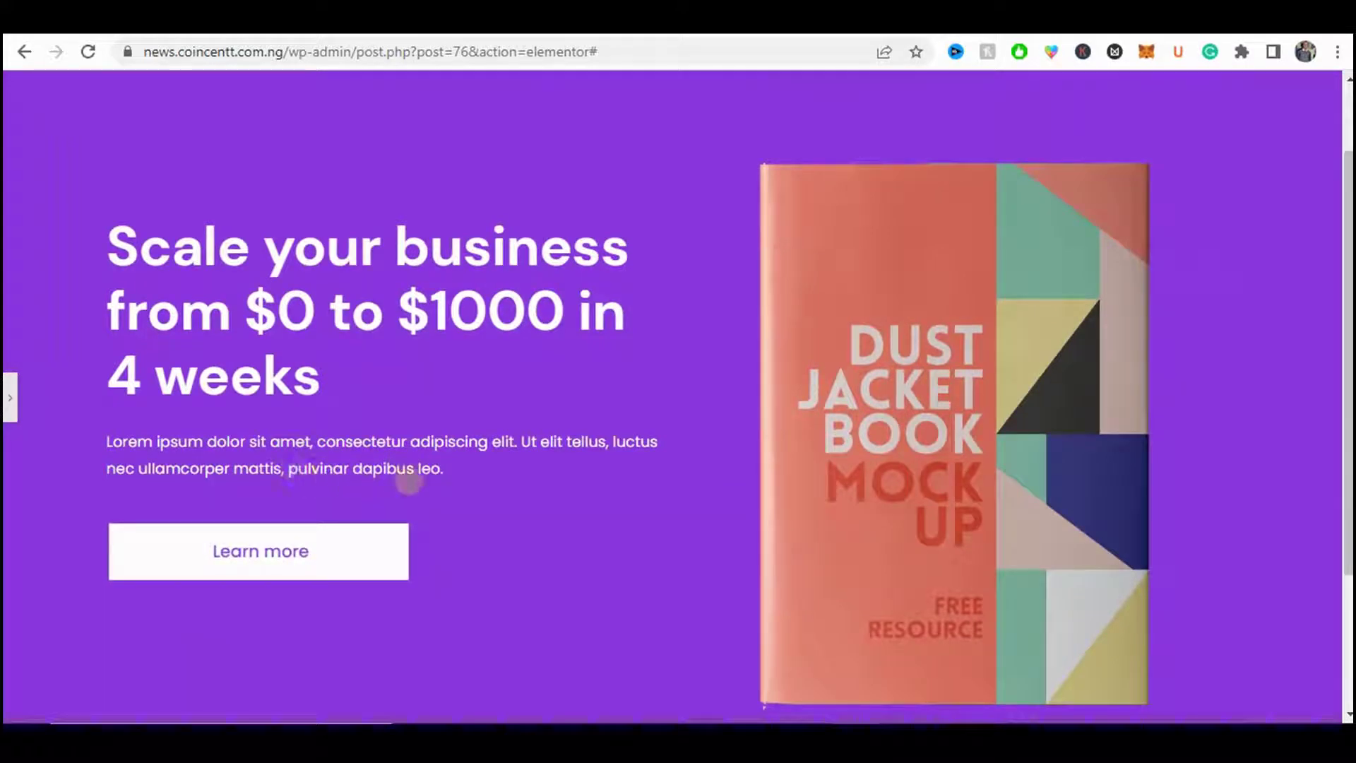
pyautogui.click(9, 400)
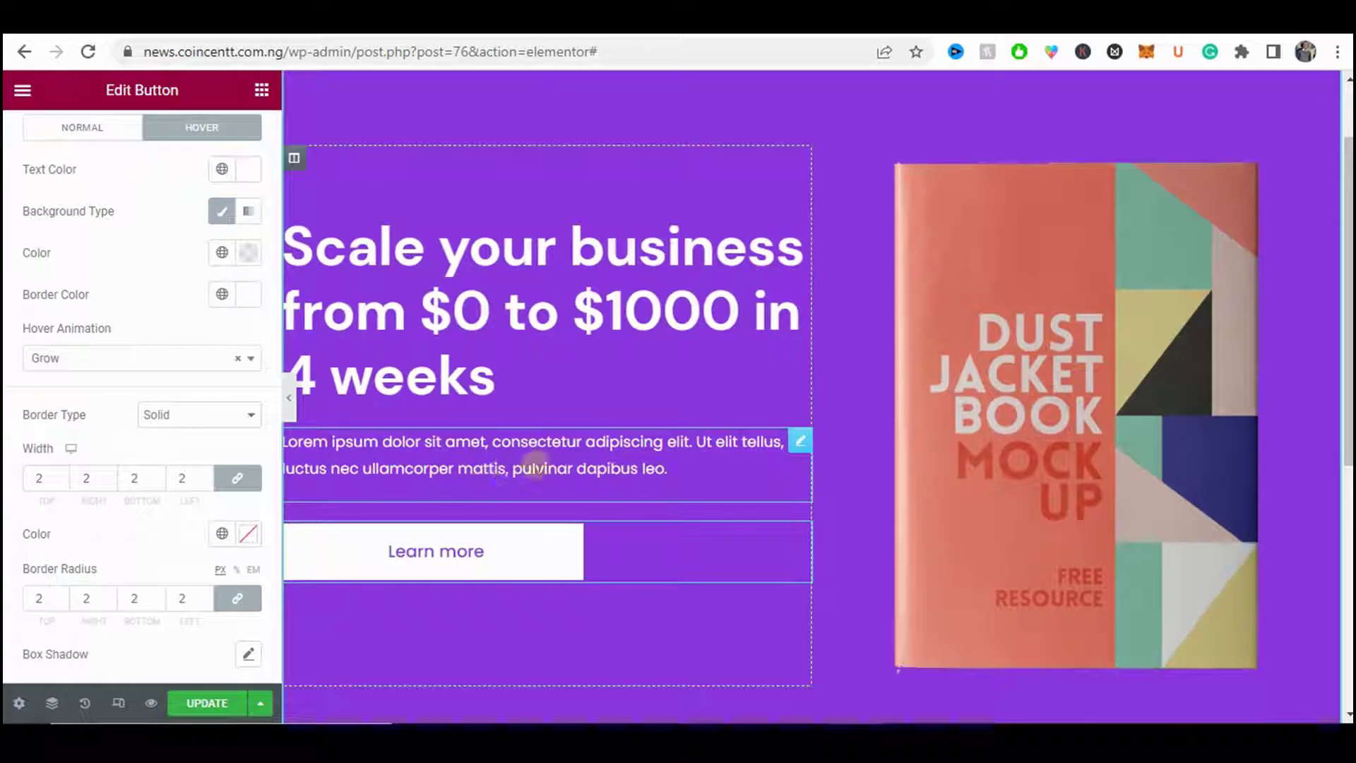
# - Unlink the button's margin values, reduce its top margin to about -14 px and preview the hero section
pyautogui.scroll(3, 208, 308)
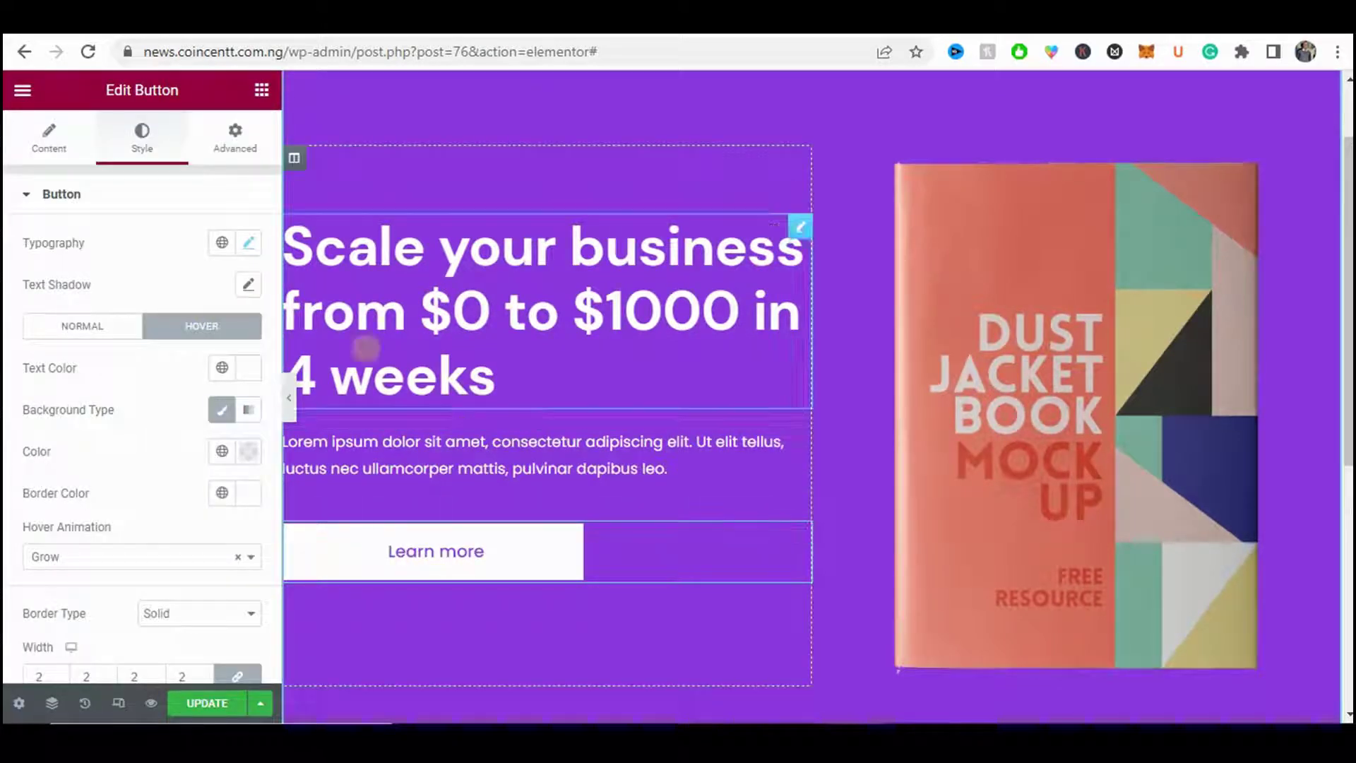
pyautogui.click(240, 147)
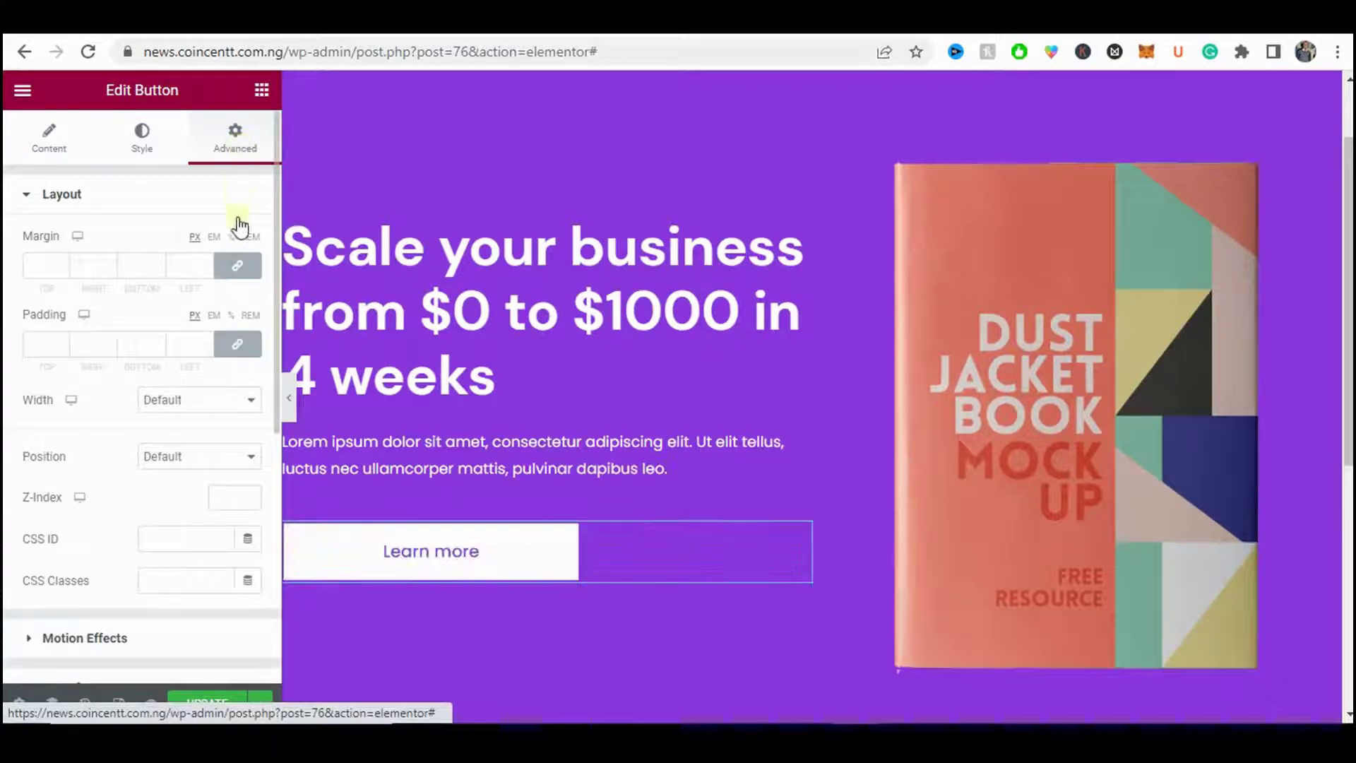
pyautogui.click(238, 268)
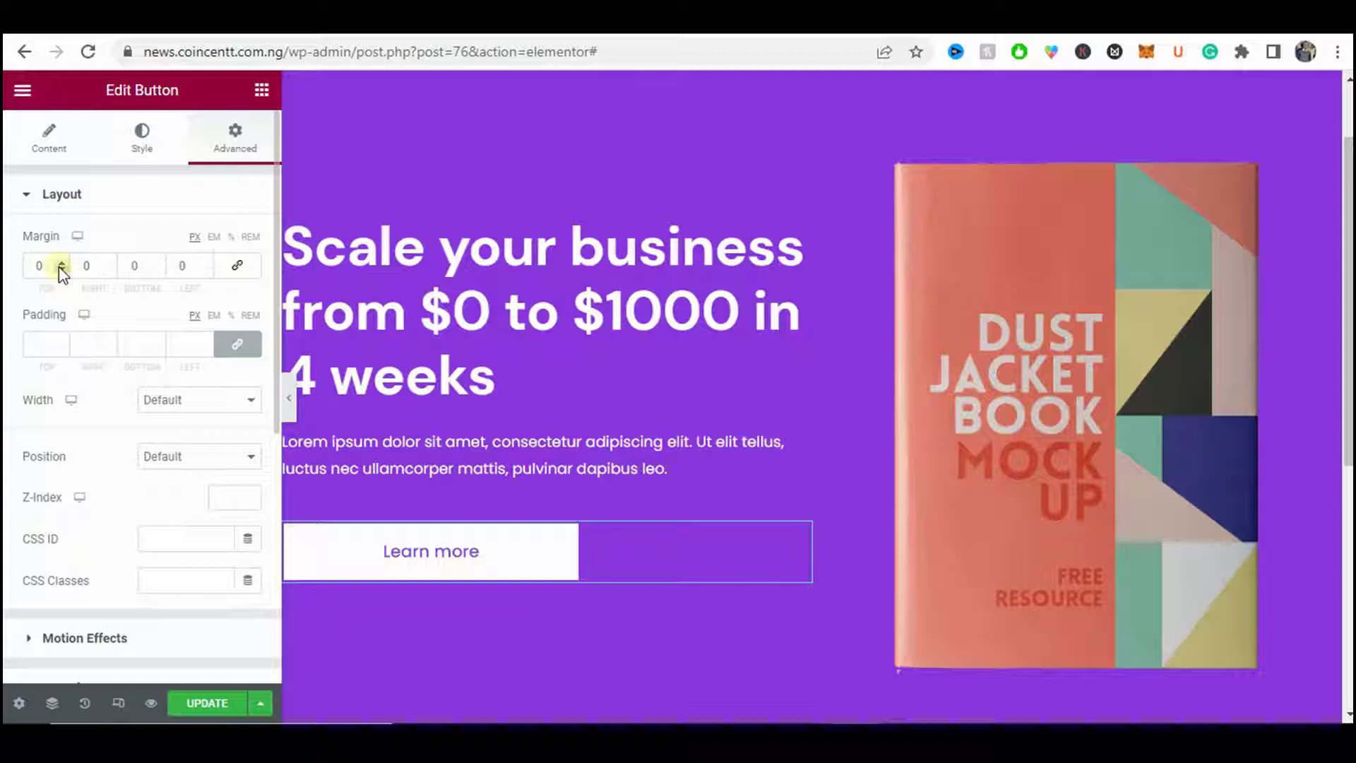
pyautogui.moveTo(62, 269); pyautogui.dragTo(62, 269)
pyautogui.click(62, 270)
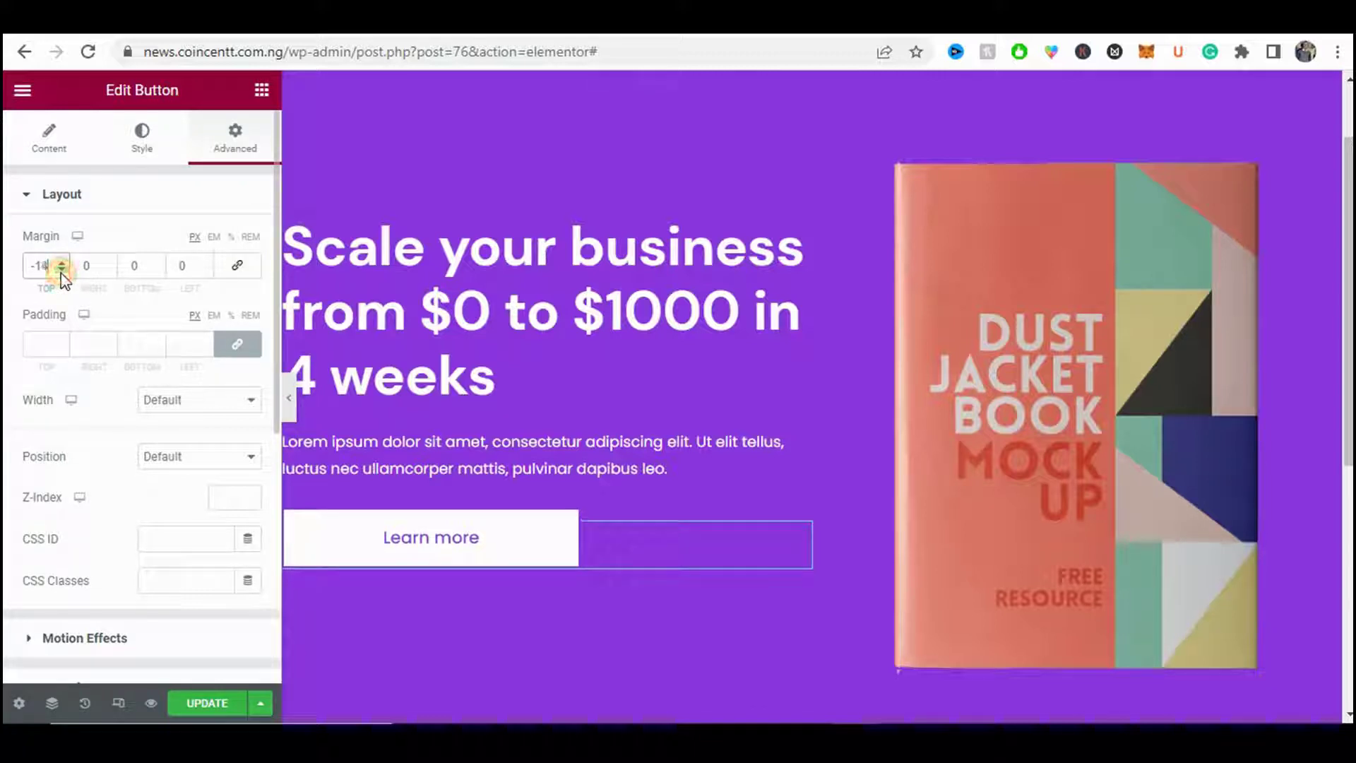
pyautogui.click(61, 270)
pyautogui.click(294, 399)
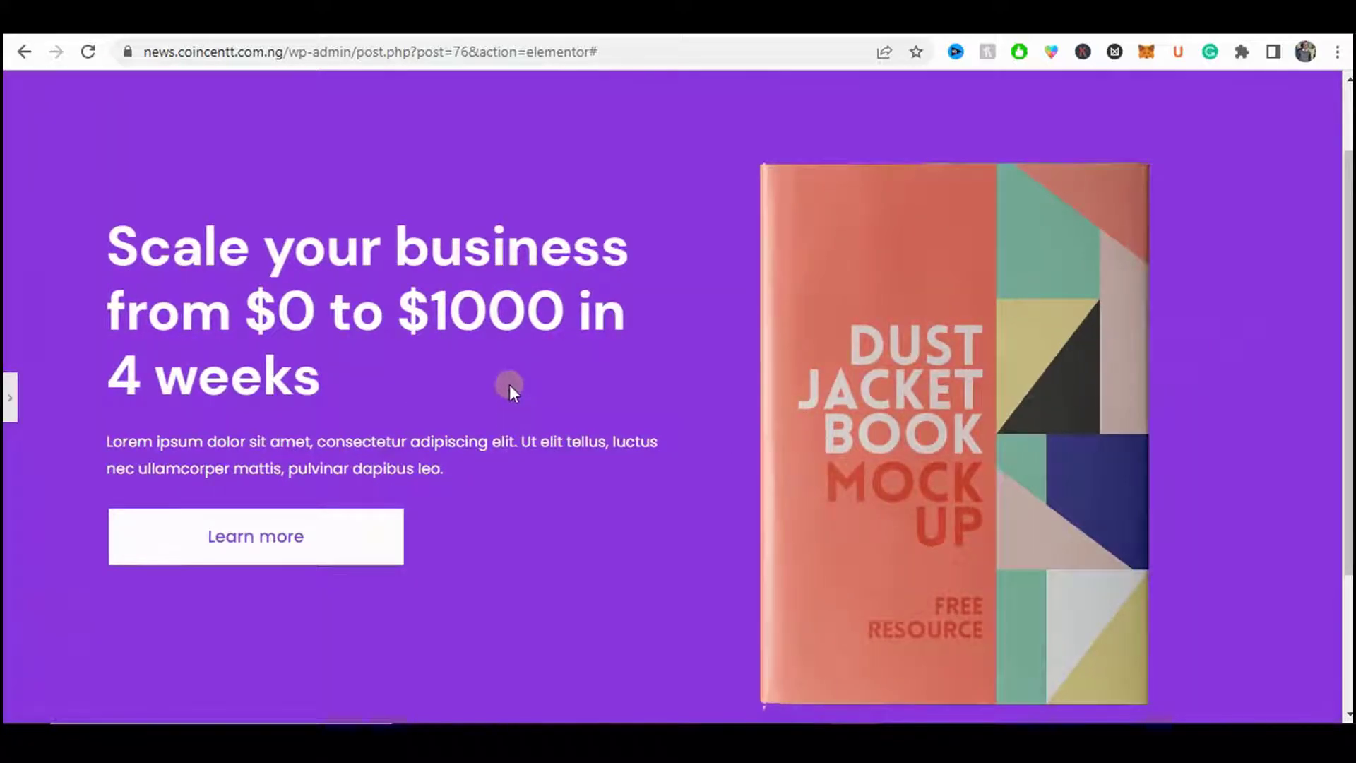
# - Examine the "About the book" section on the demo ebook landing page, including its image, heading and text layout
pyautogui.scroll(-3, 276, 448)
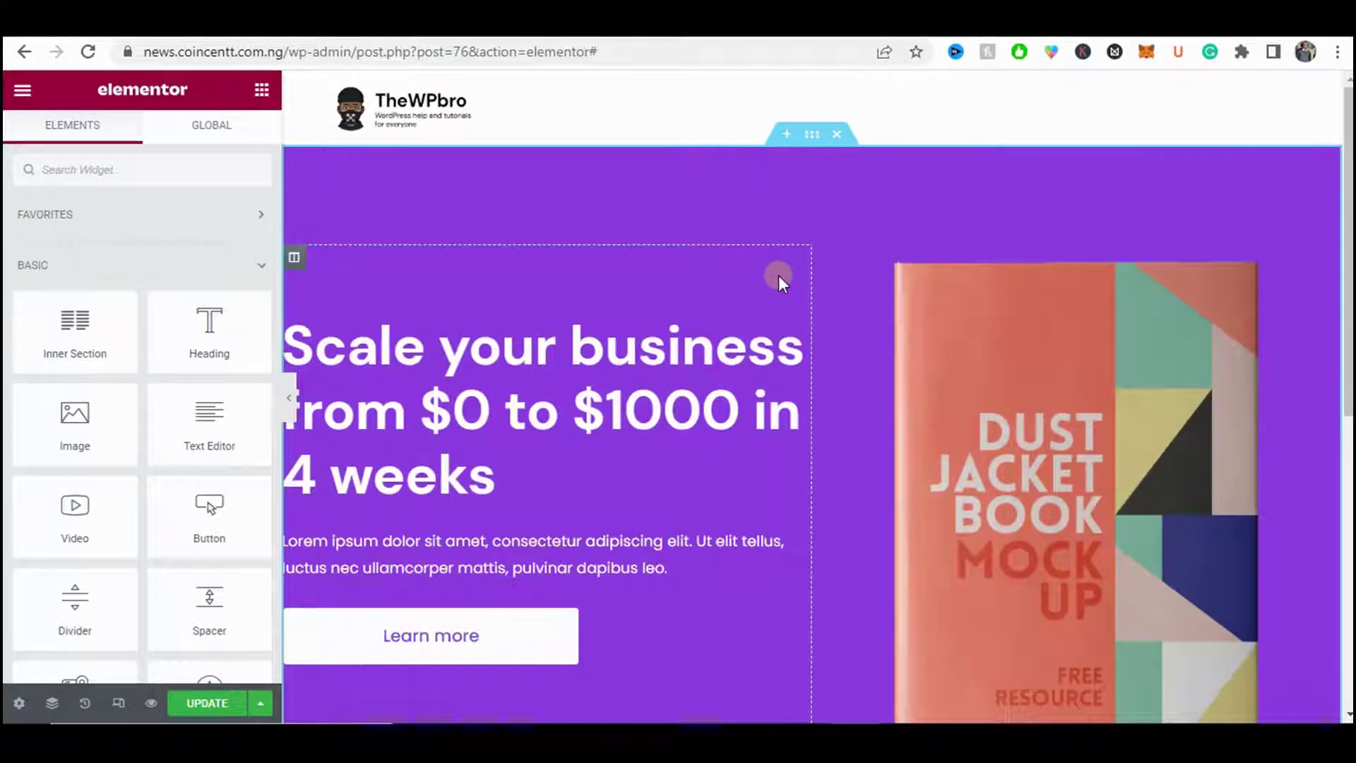
pyautogui.scroll(-8, 778, 274)
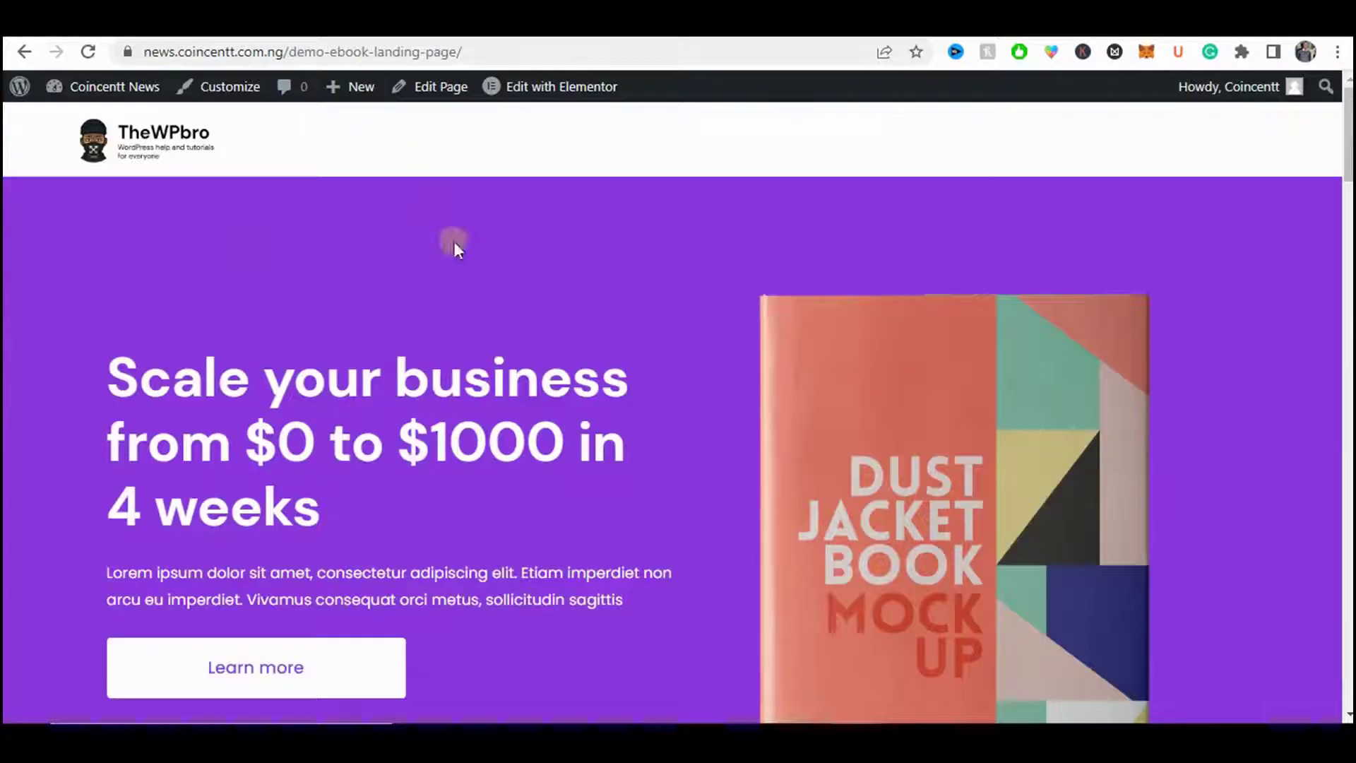
pyautogui.scroll(-10, 554, 311)
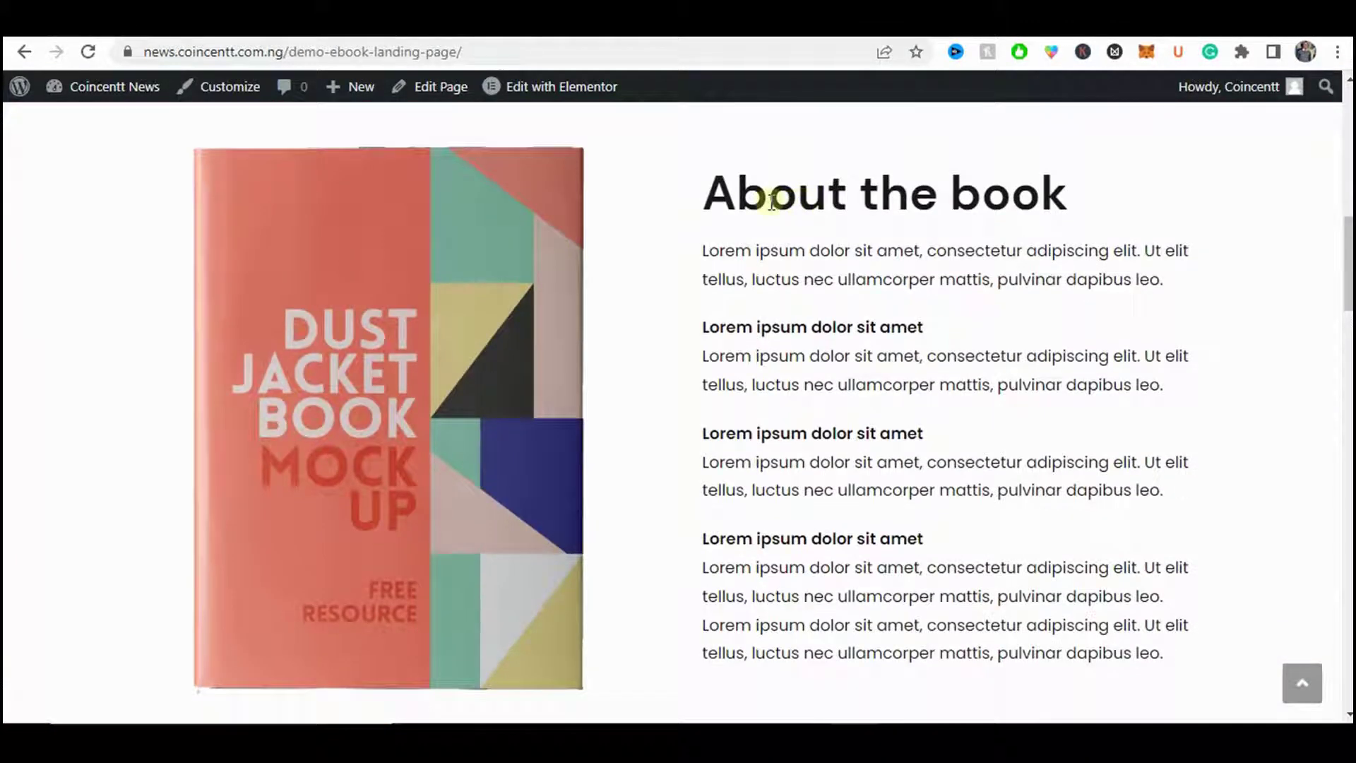
pyautogui.moveTo(766, 203); pyautogui.dragTo(1054, 203)
pyautogui.click(772, 227)
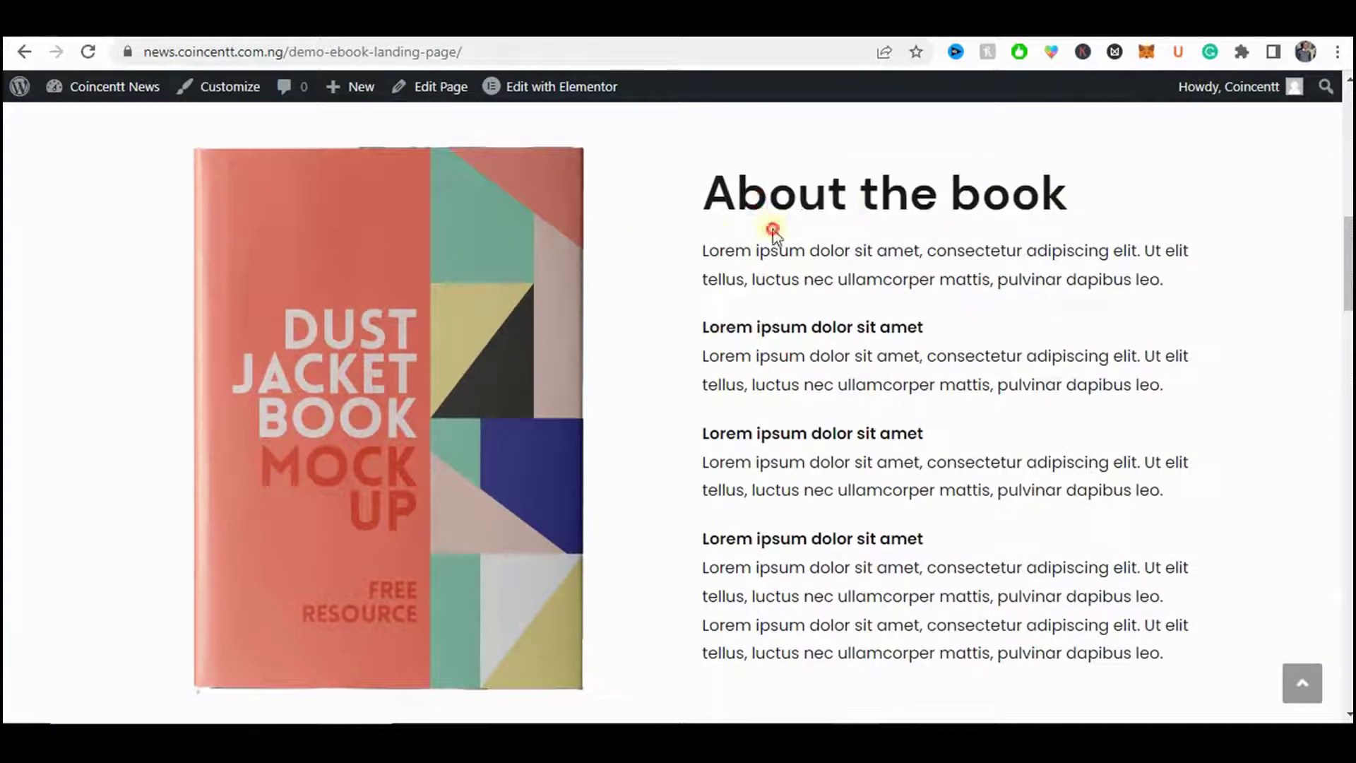
pyautogui.moveTo(472, 235)
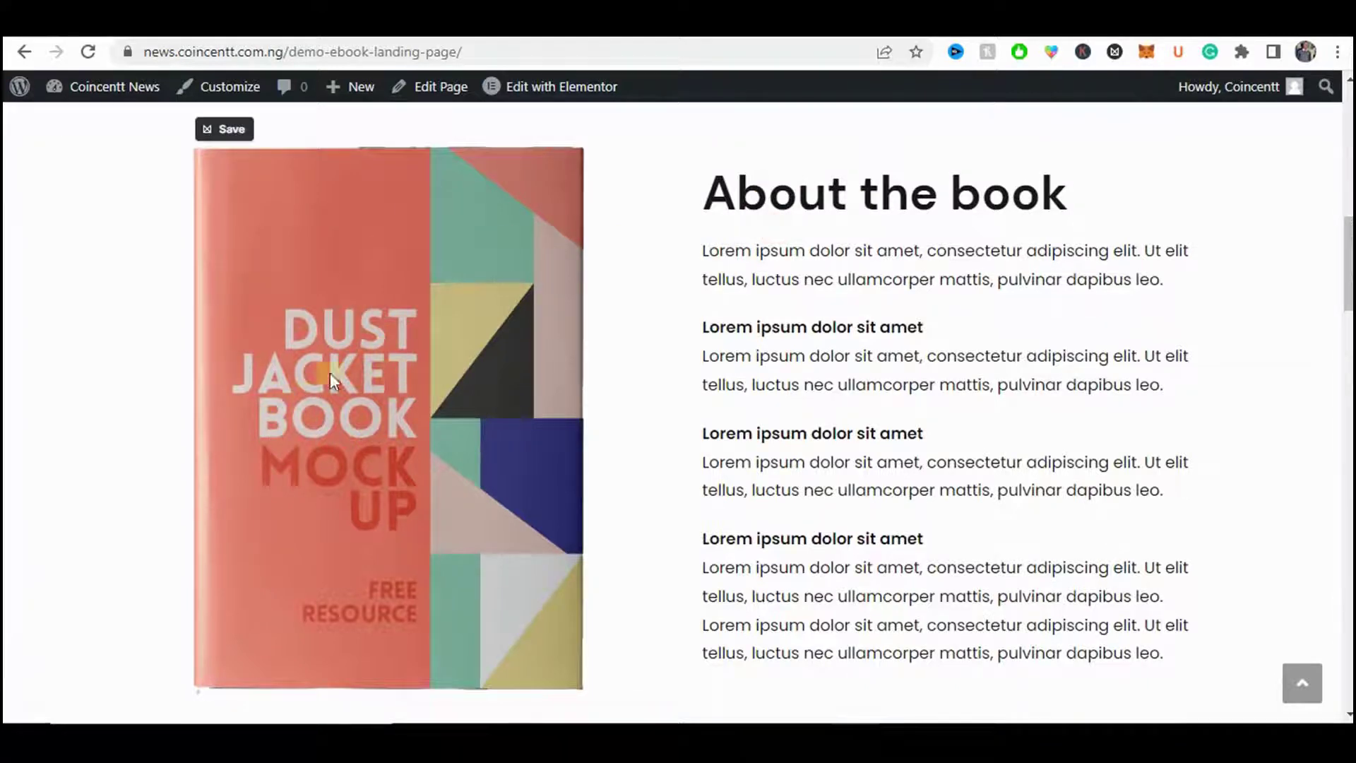
pyautogui.moveTo(687, 160); pyautogui.dragTo(1093, 588)
pyautogui.click(1065, 552)
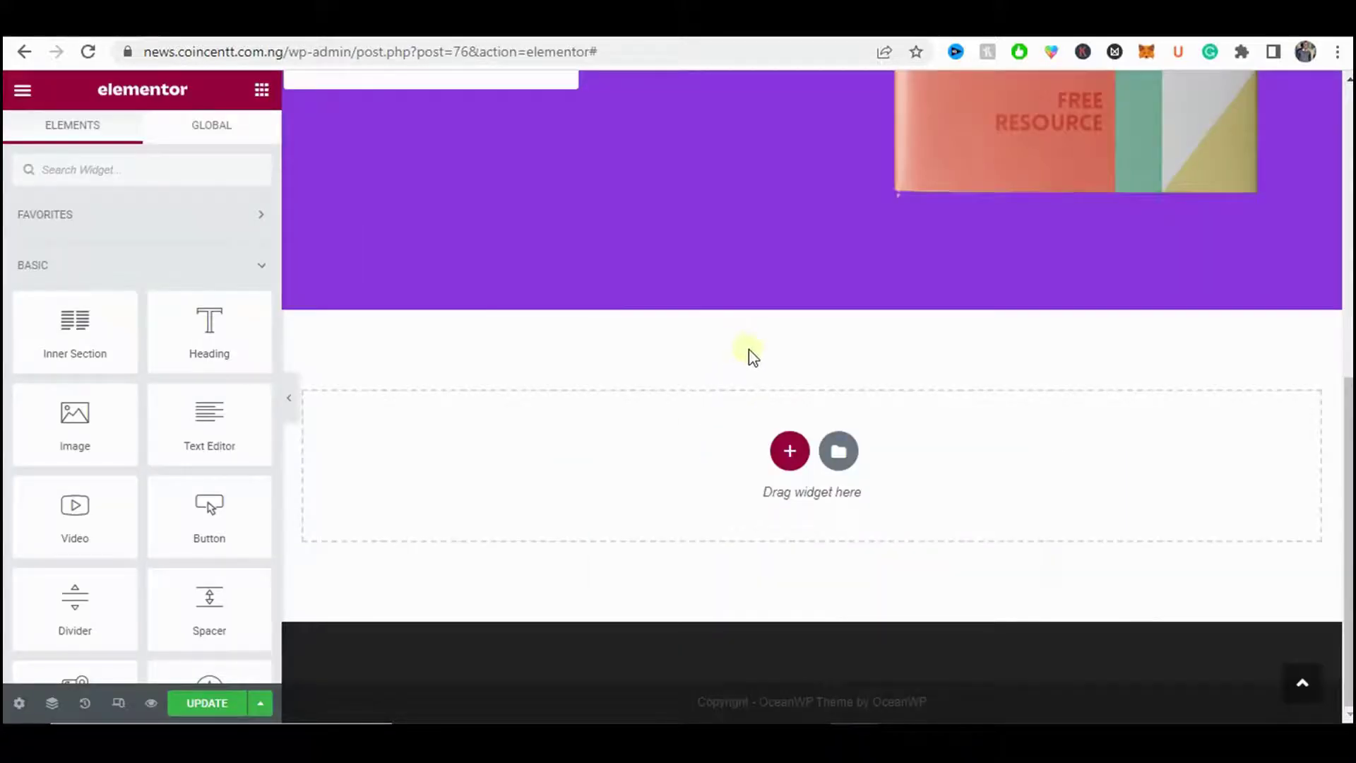
# - Add a new section with two equal columns below the hero section
pyautogui.scroll(6, 752, 352)
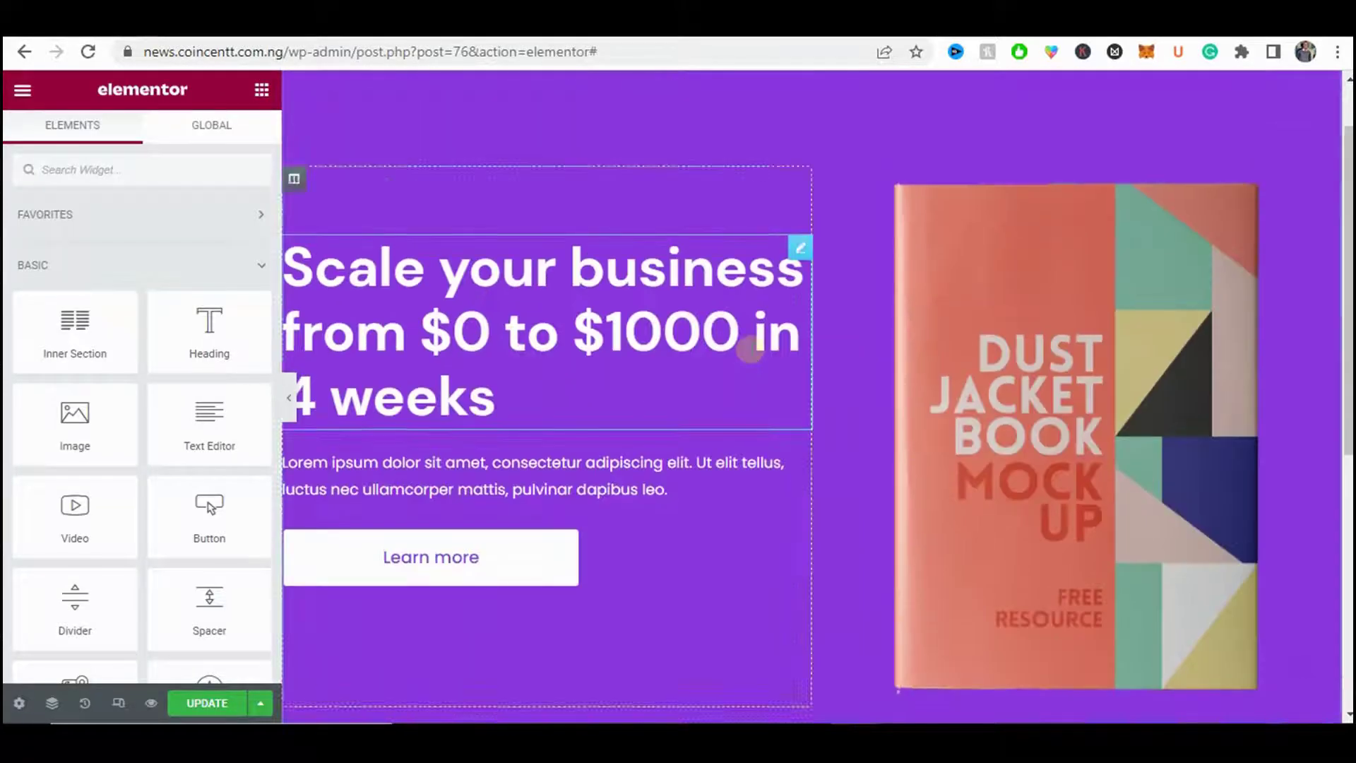
pyautogui.scroll(-3, 751, 352)
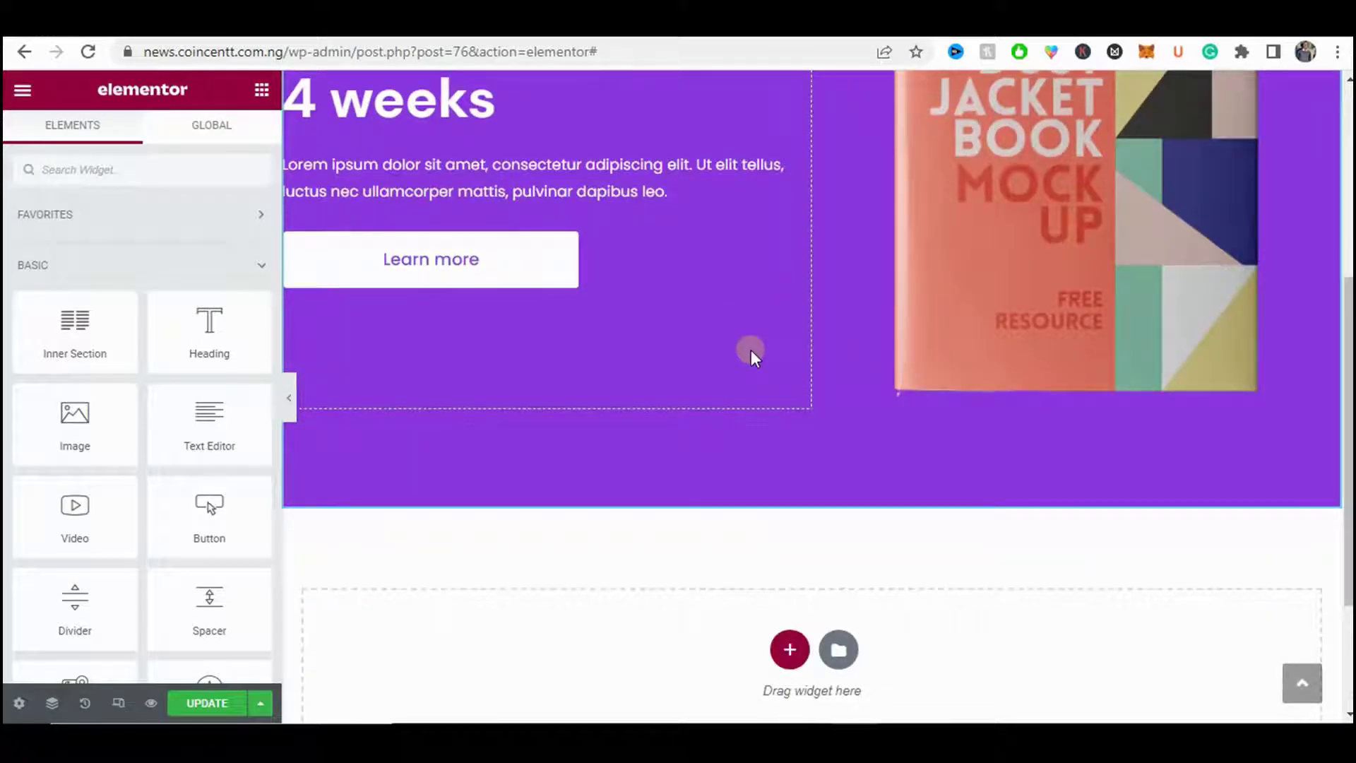
pyautogui.scroll(-3, 730, 359)
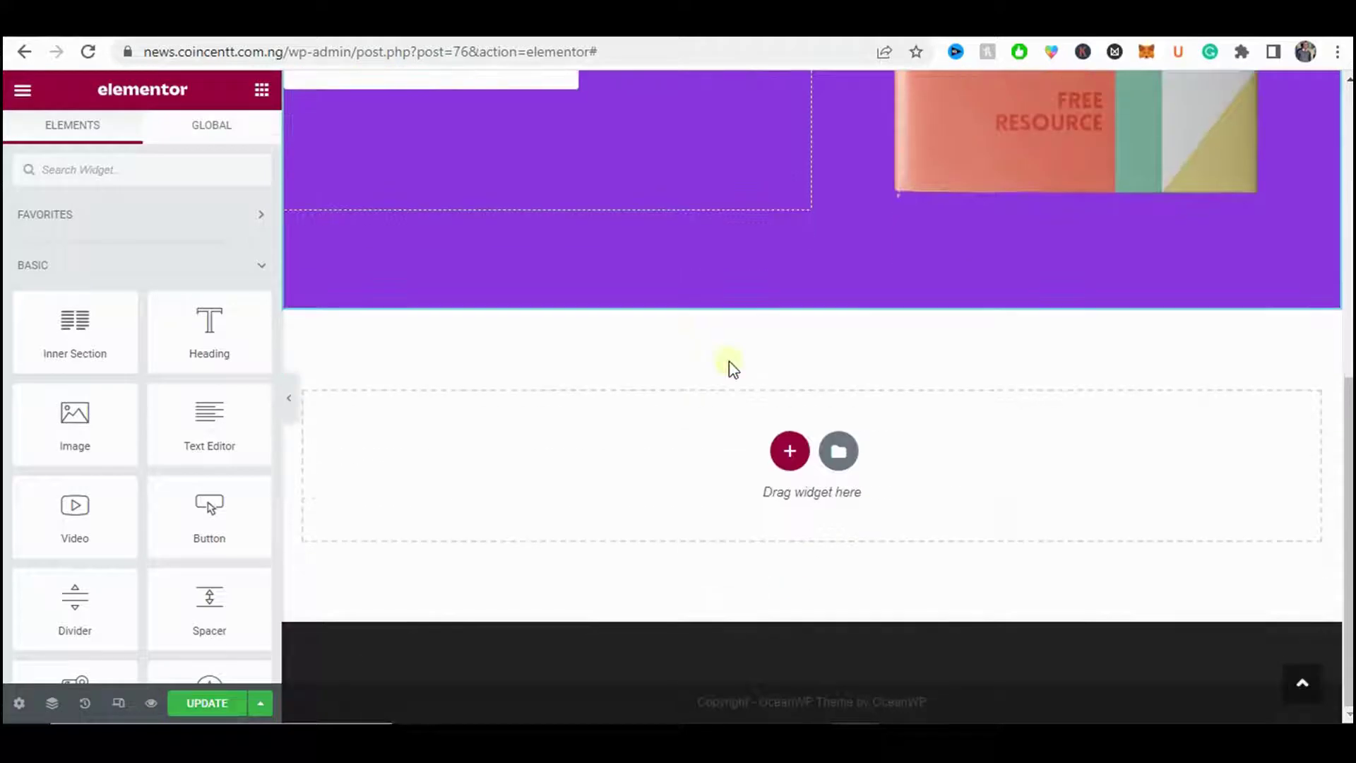
pyautogui.click(789, 454)
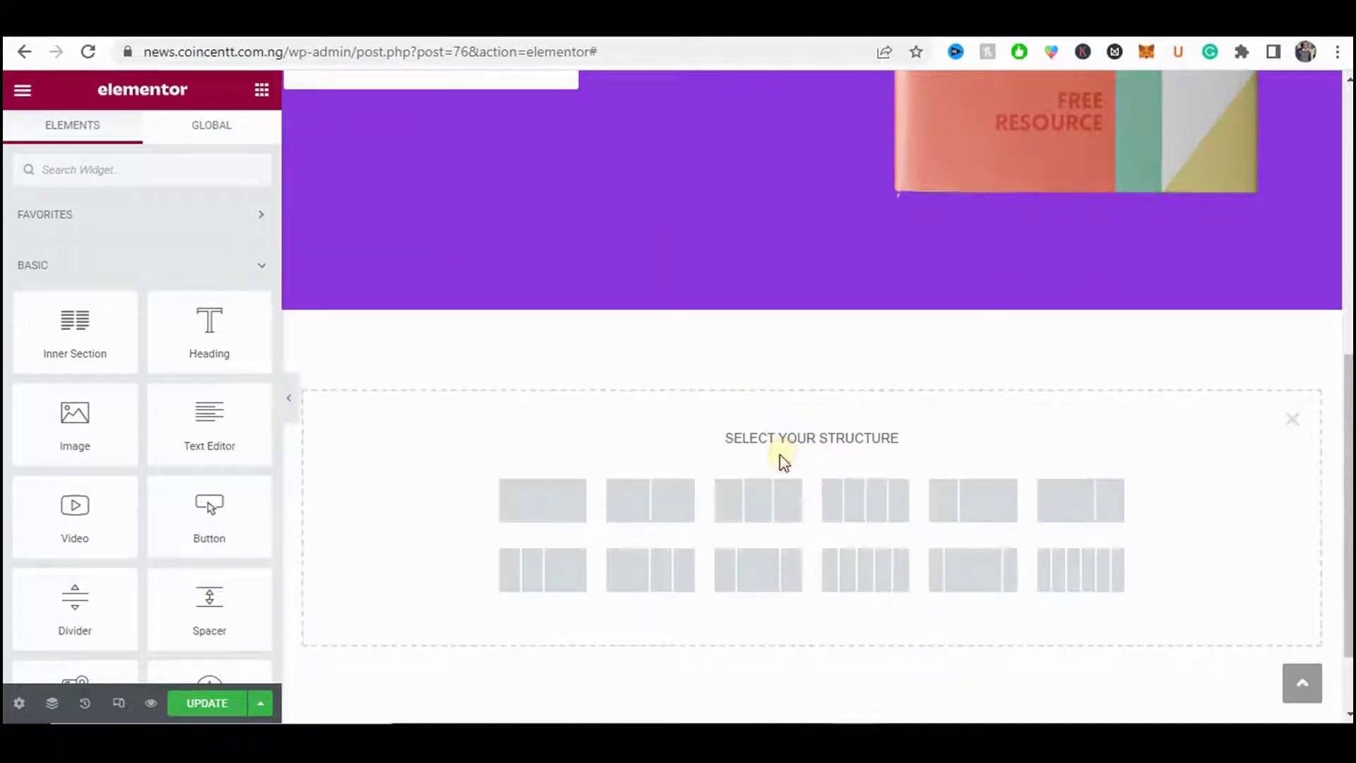
pyautogui.click(640, 478)
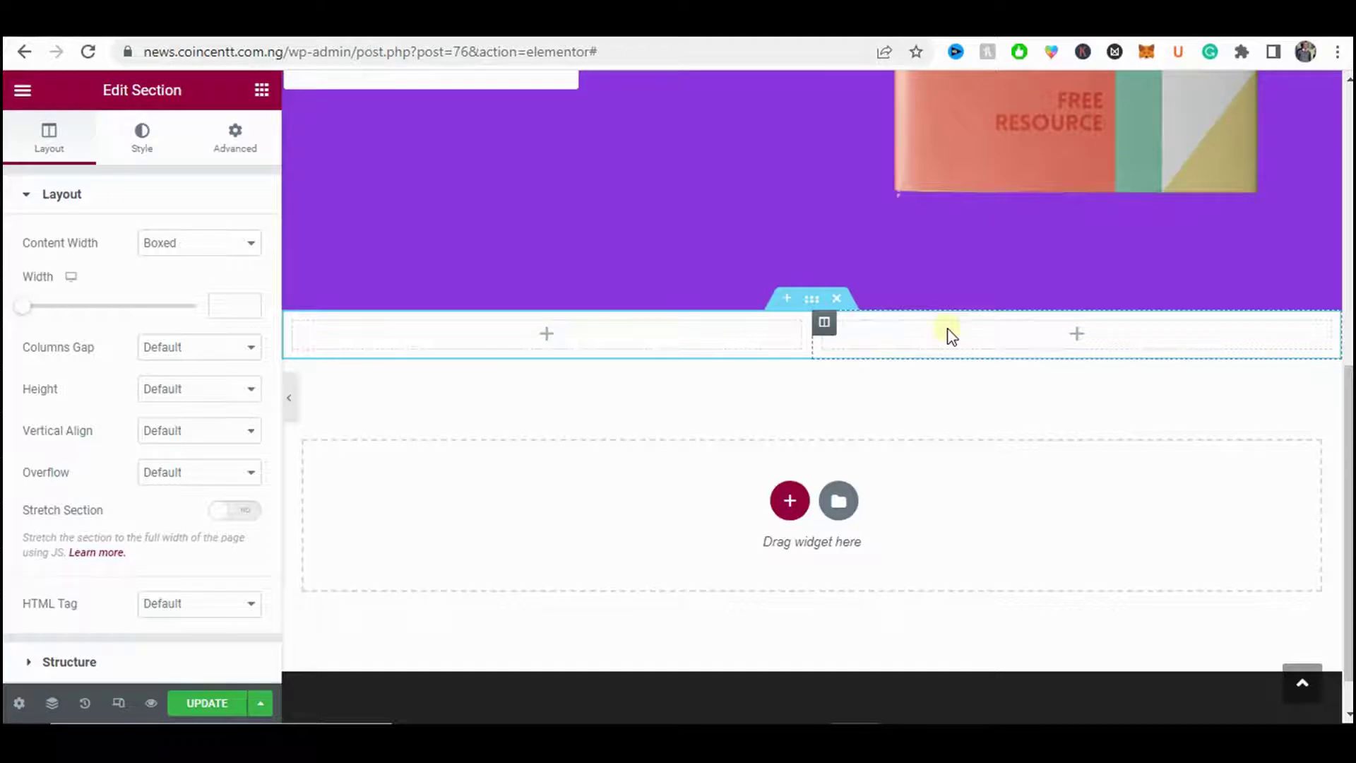
# - Copy the book cover image from the hero section and paste it into the left column of the new section
pyautogui.scroll(4, 949, 333)
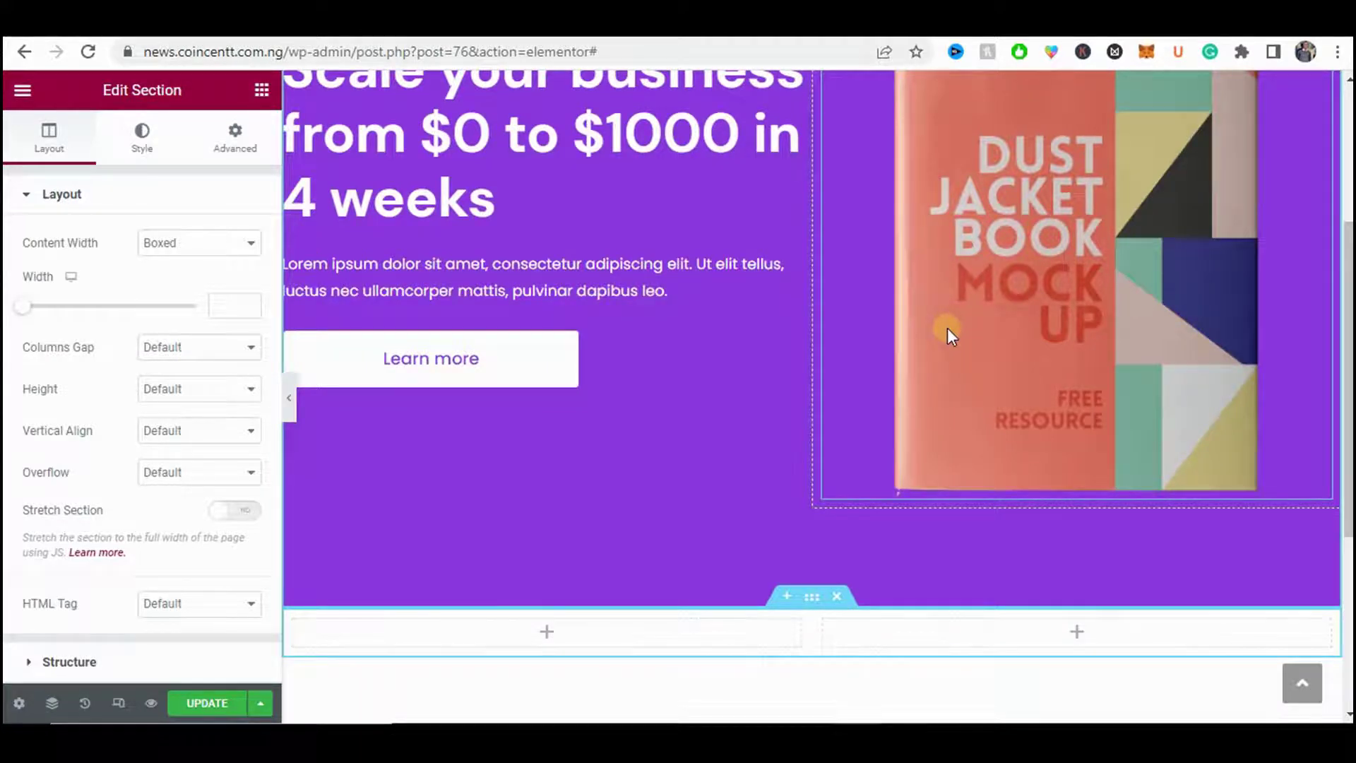
pyautogui.scroll(3, 948, 328)
pyautogui.scroll(-6, 948, 328)
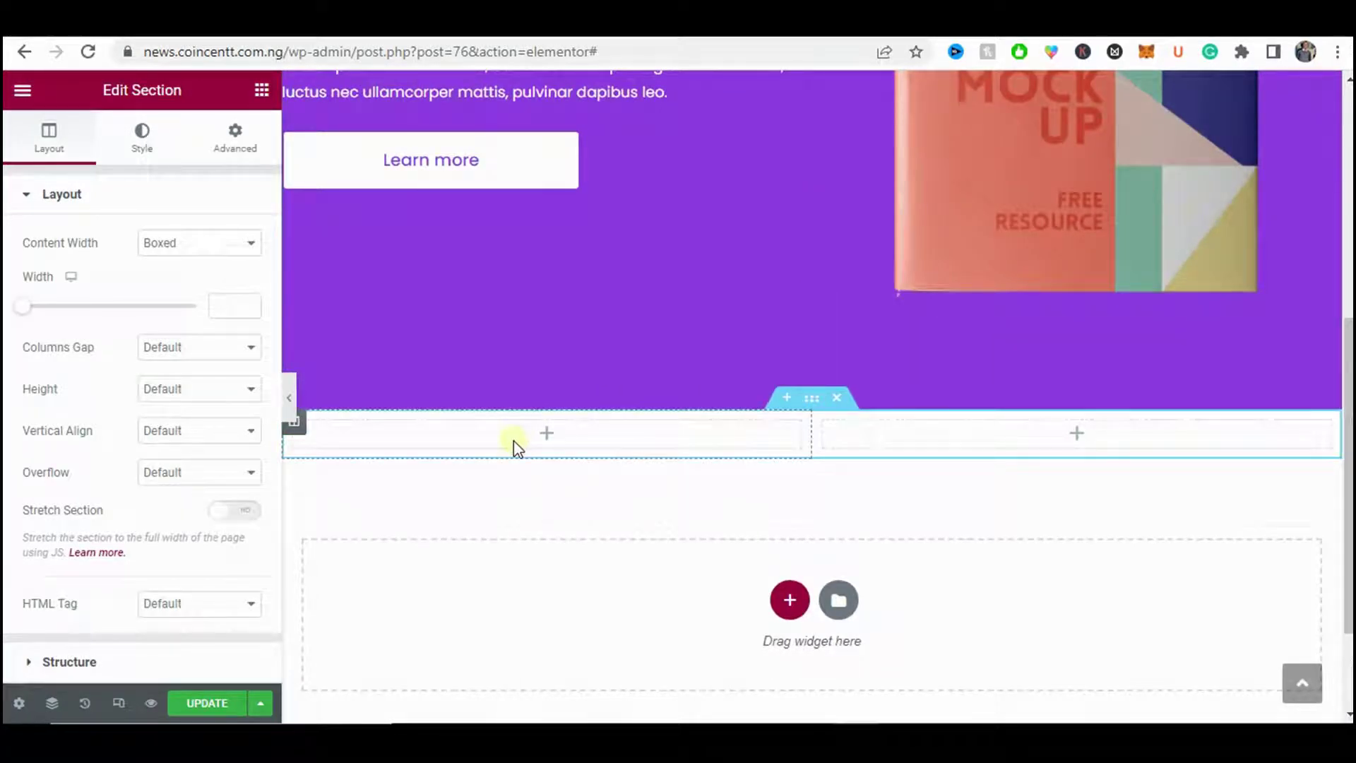
pyautogui.scroll(6, 518, 447)
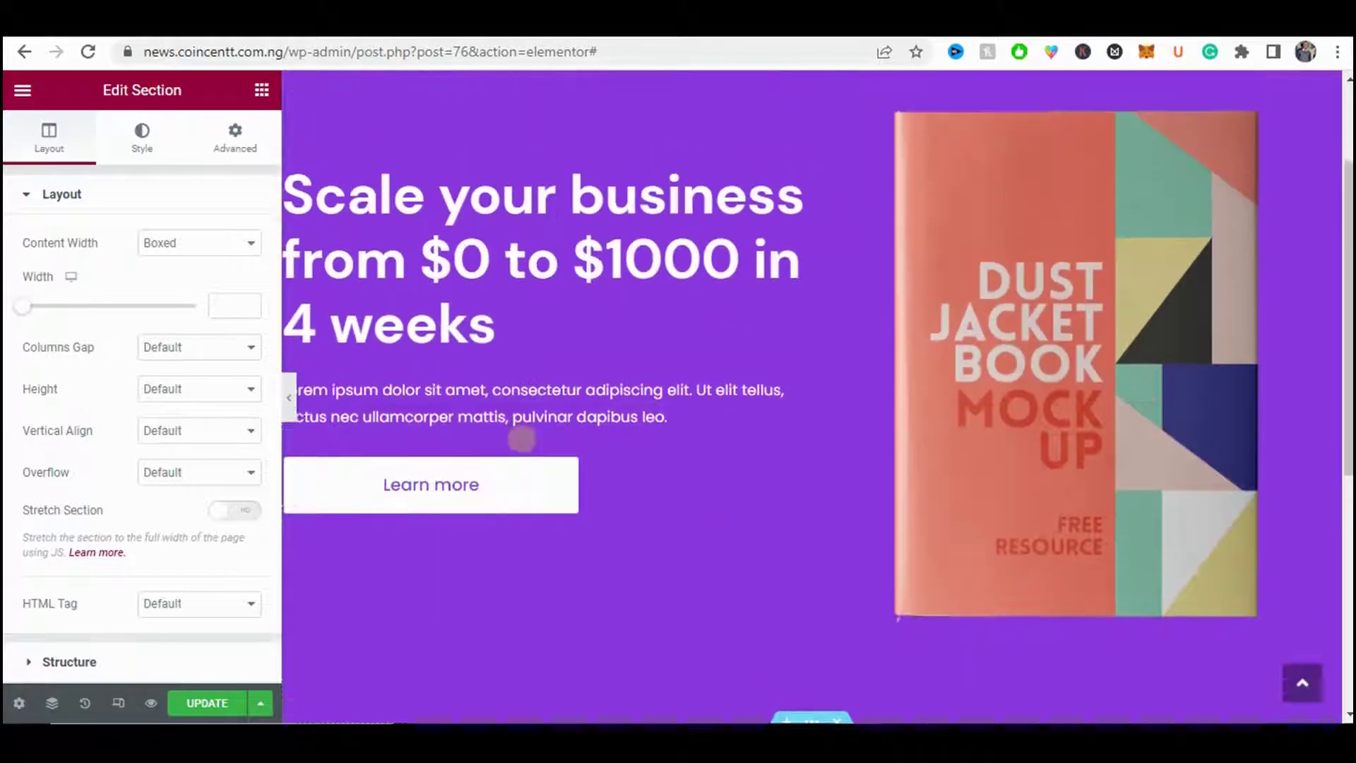
pyautogui.rightClick(1075, 334)
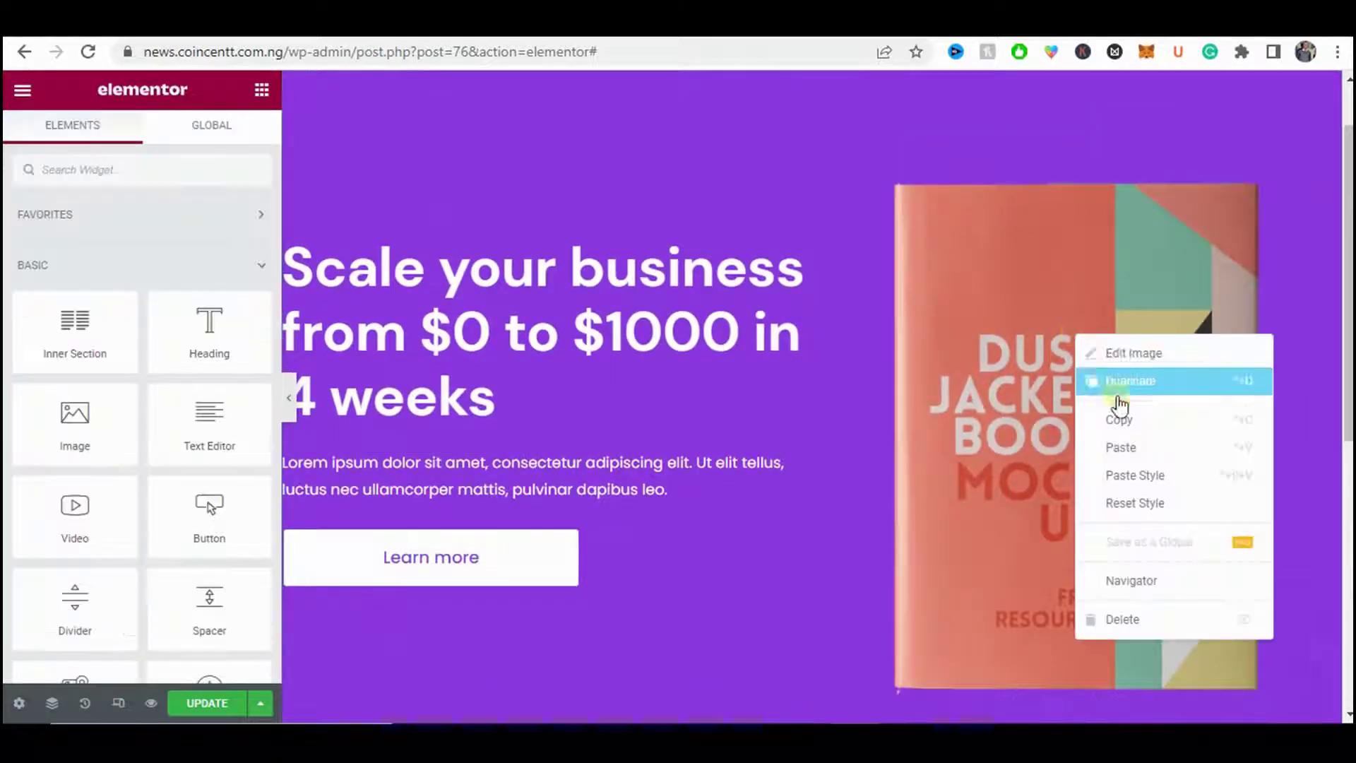
pyautogui.click(1123, 417)
pyautogui.scroll(-7, 705, 322)
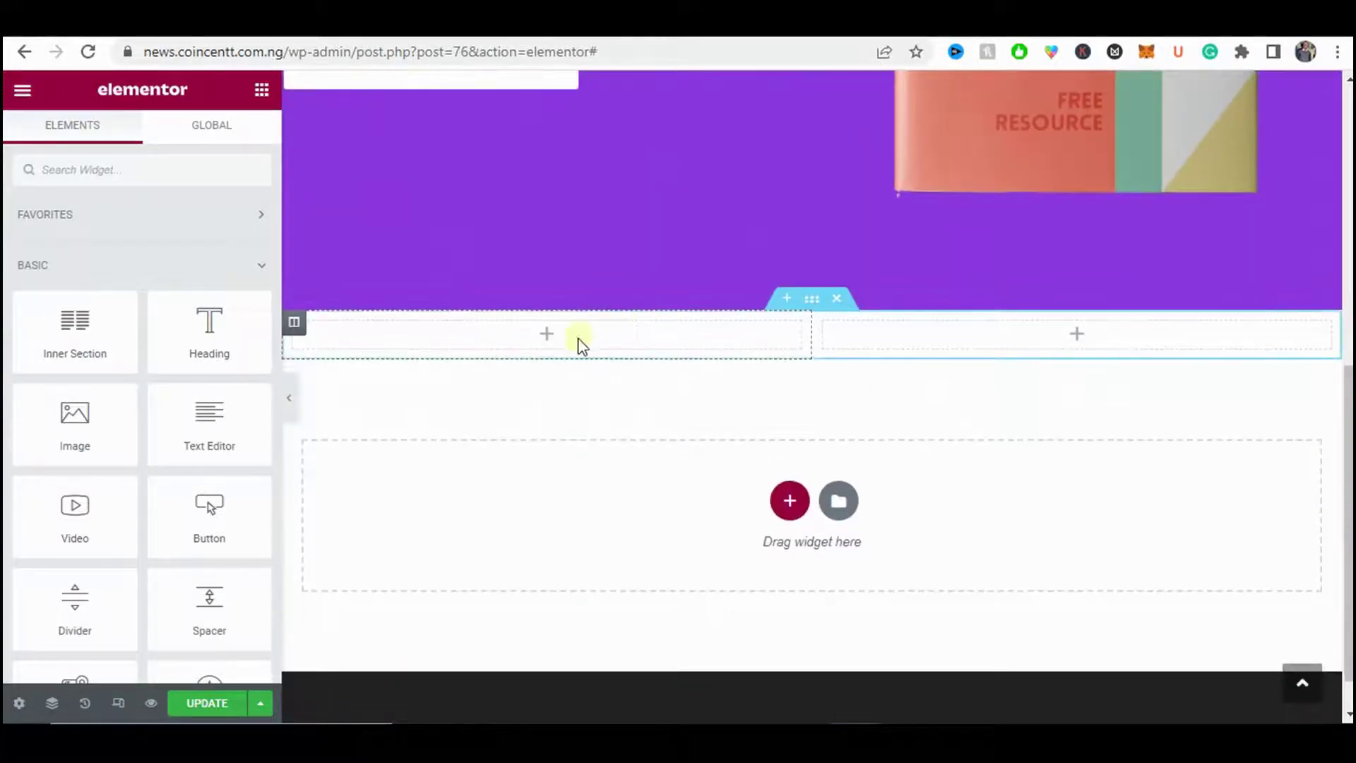
pyautogui.rightClick(578, 344)
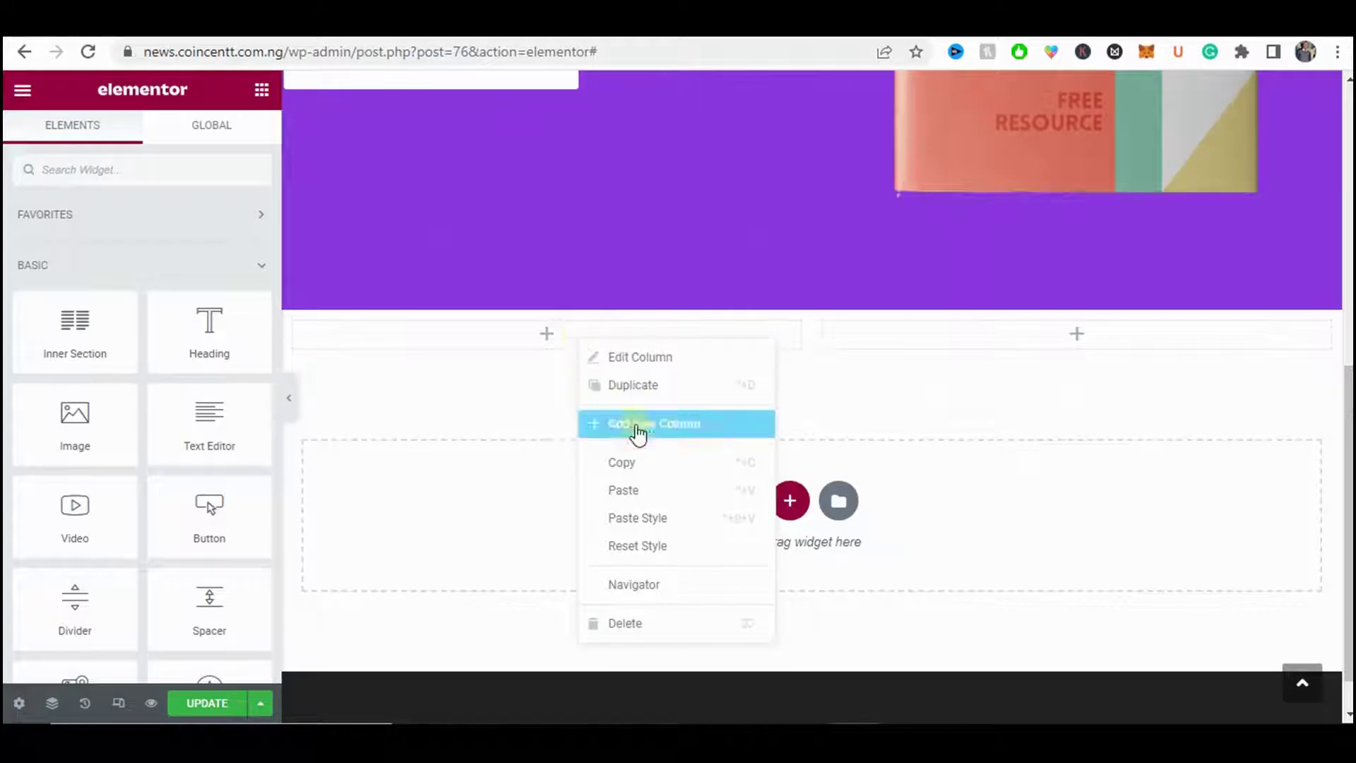
pyautogui.click(630, 492)
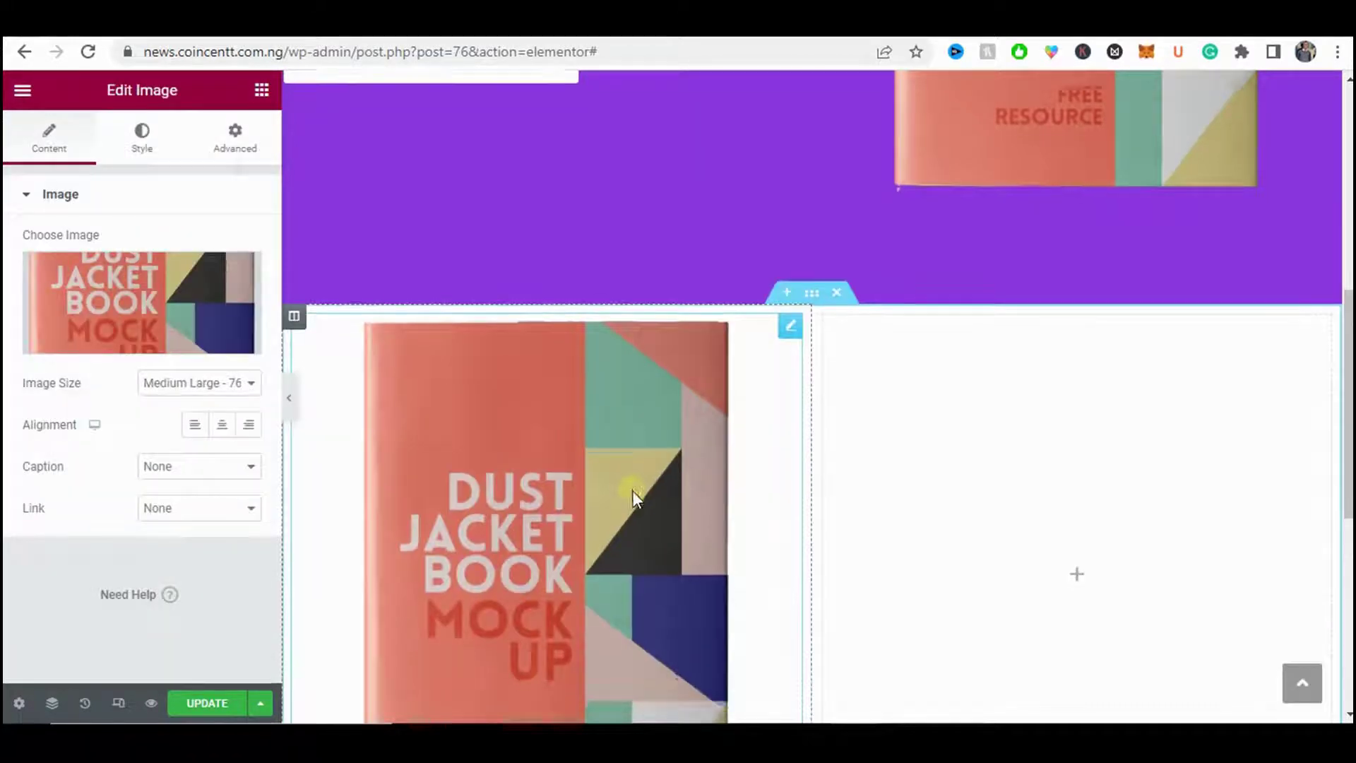
pyautogui.scroll(-5, 633, 490)
pyautogui.scroll(5, 632, 454)
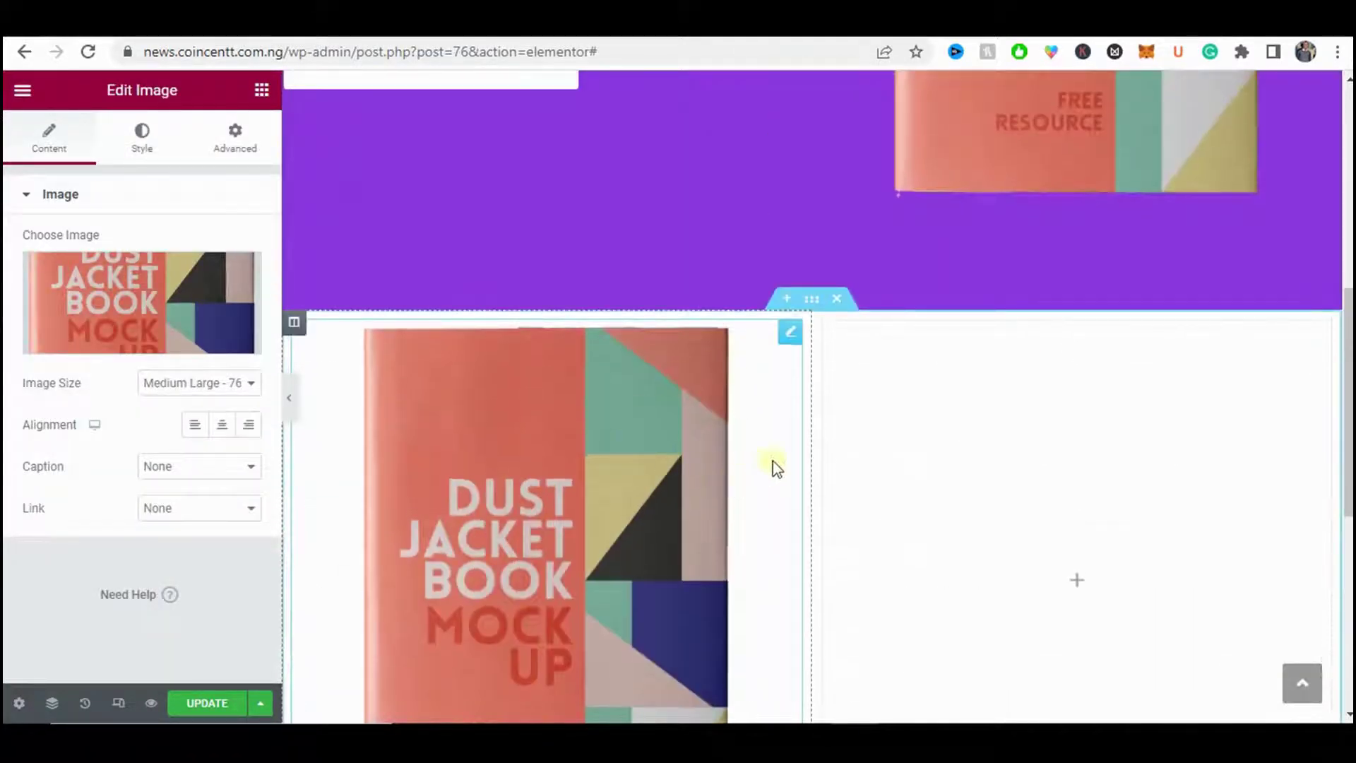
pyautogui.scroll(-5, 766, 464)
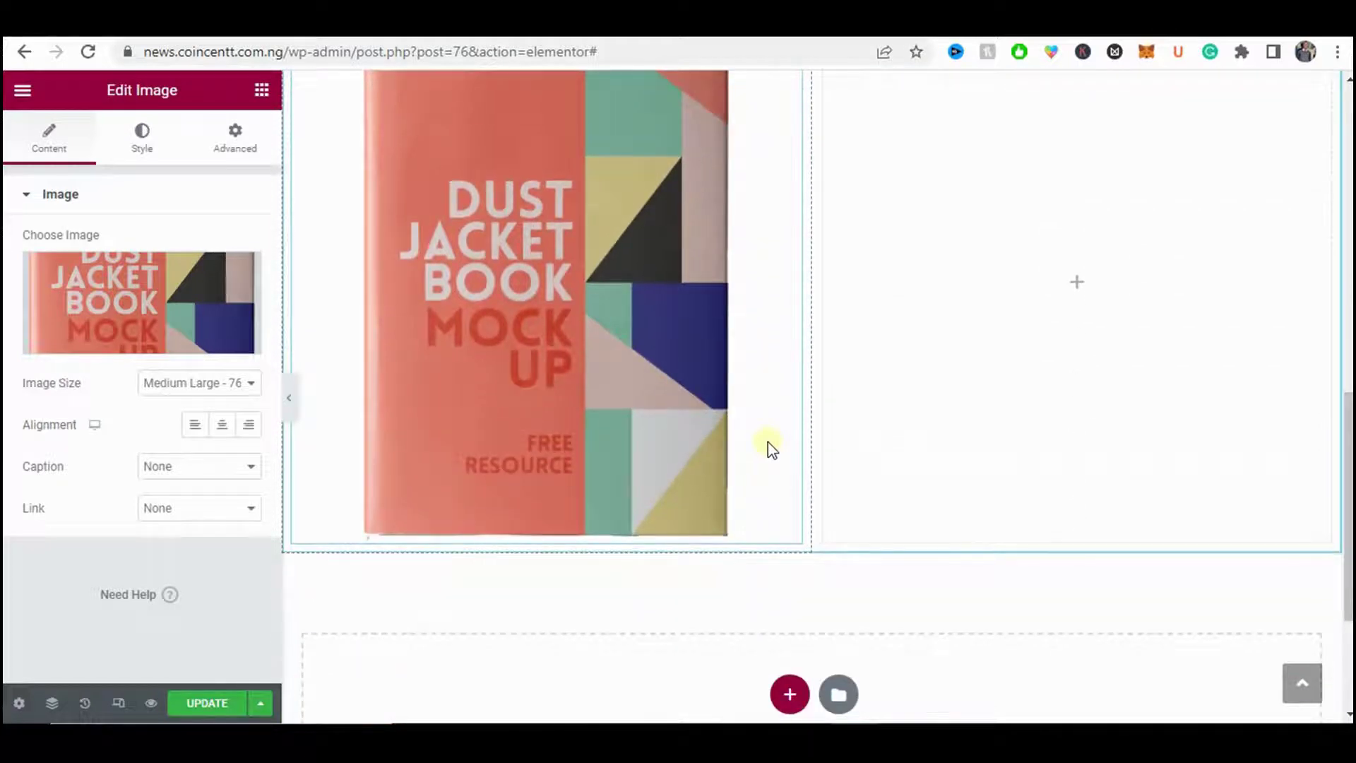
pyautogui.scroll(2, 768, 442)
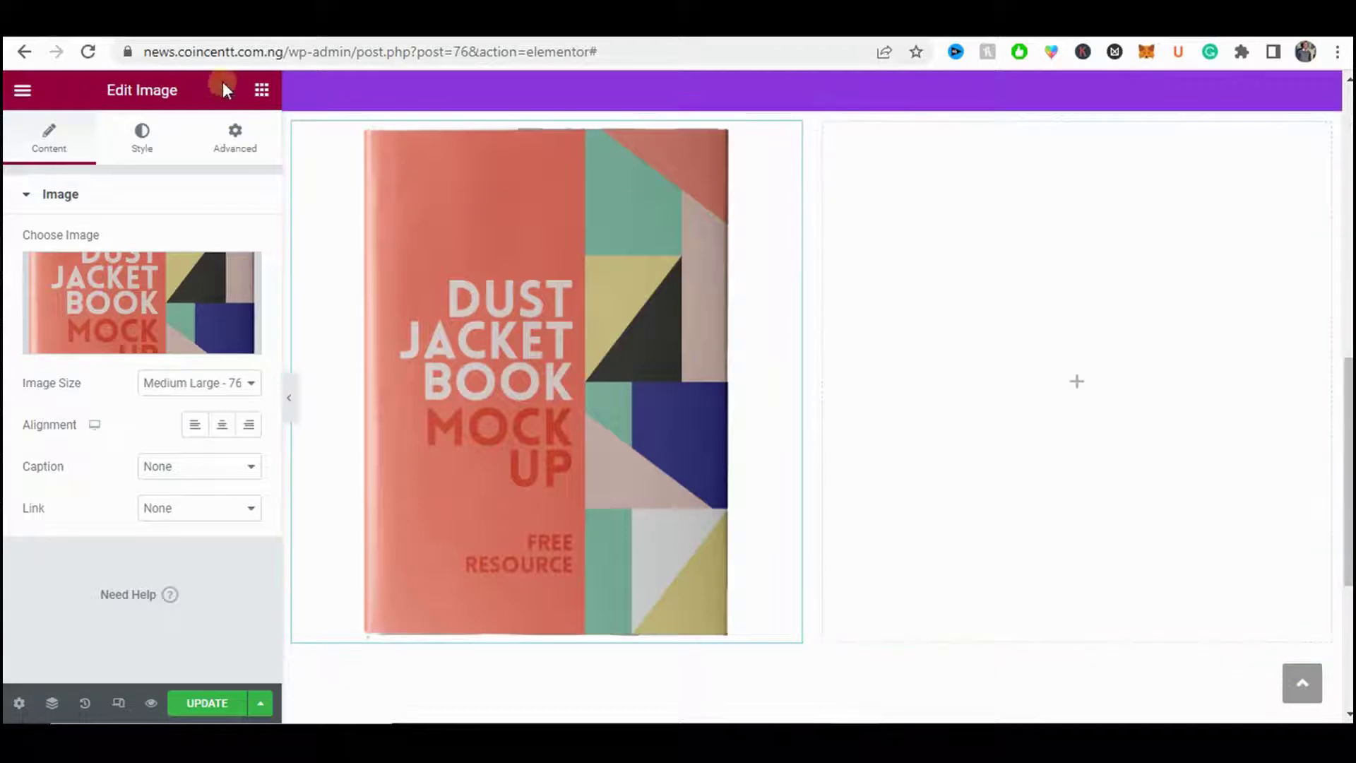
# - Add a Heading widget to the empty right column and a Text Editor widget directly beneath it
pyautogui.click(262, 91)
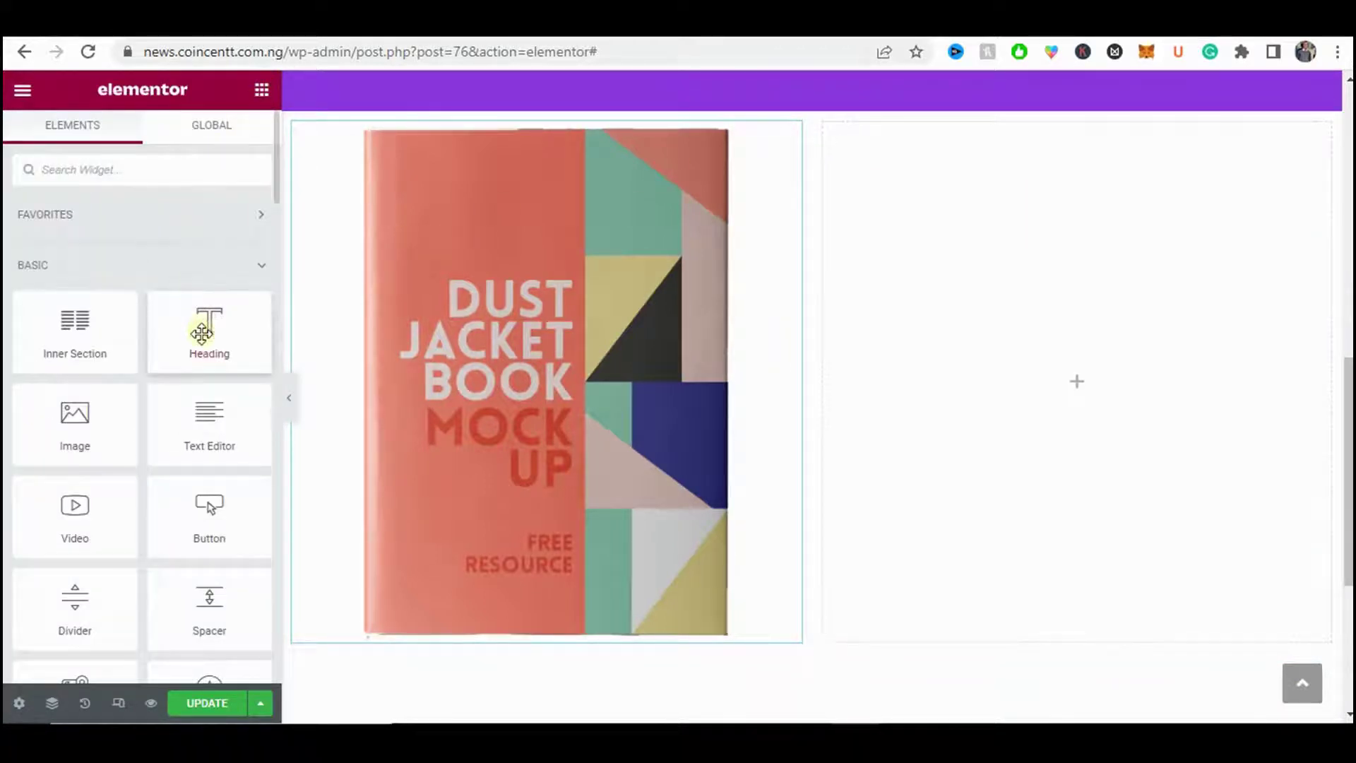
pyautogui.moveTo(206, 311); pyautogui.dragTo(936, 254)
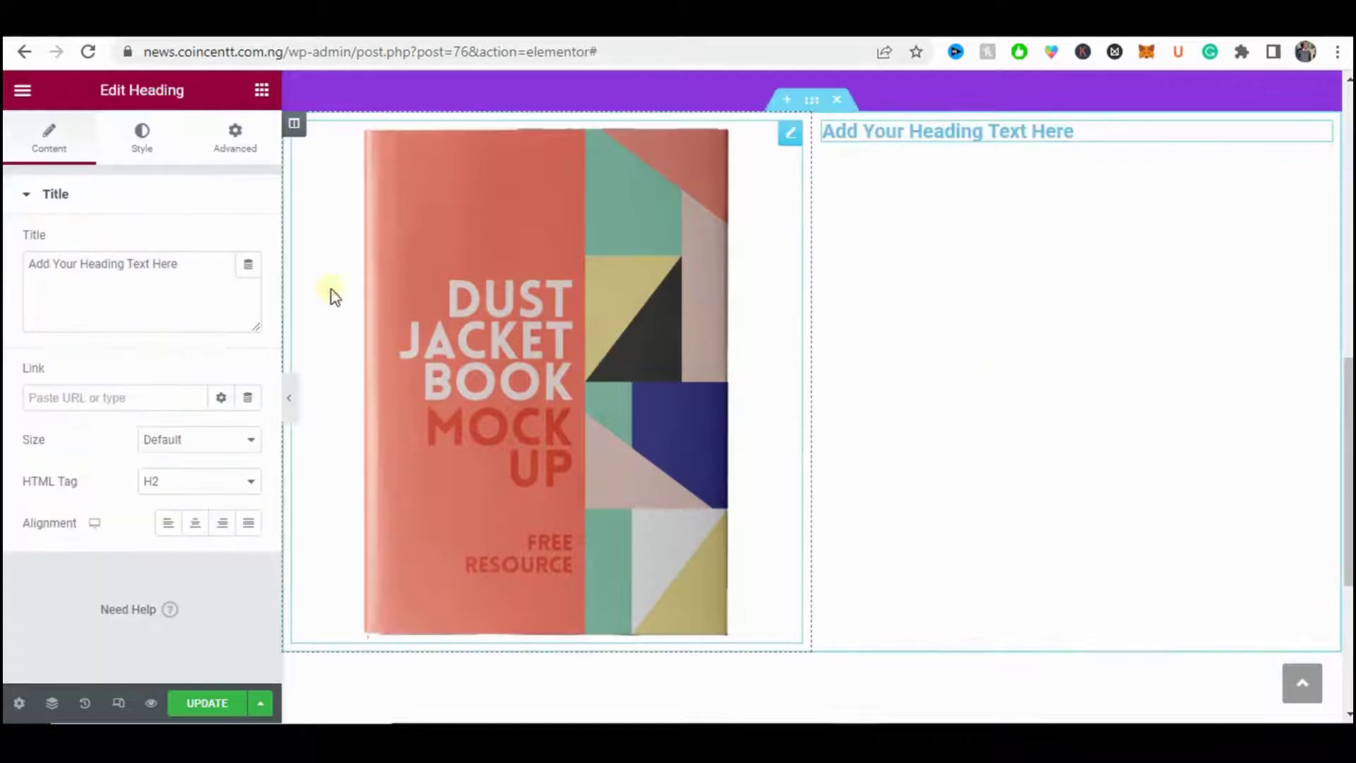
pyautogui.click(261, 88)
pyautogui.moveTo(230, 424); pyautogui.dragTo(974, 143)
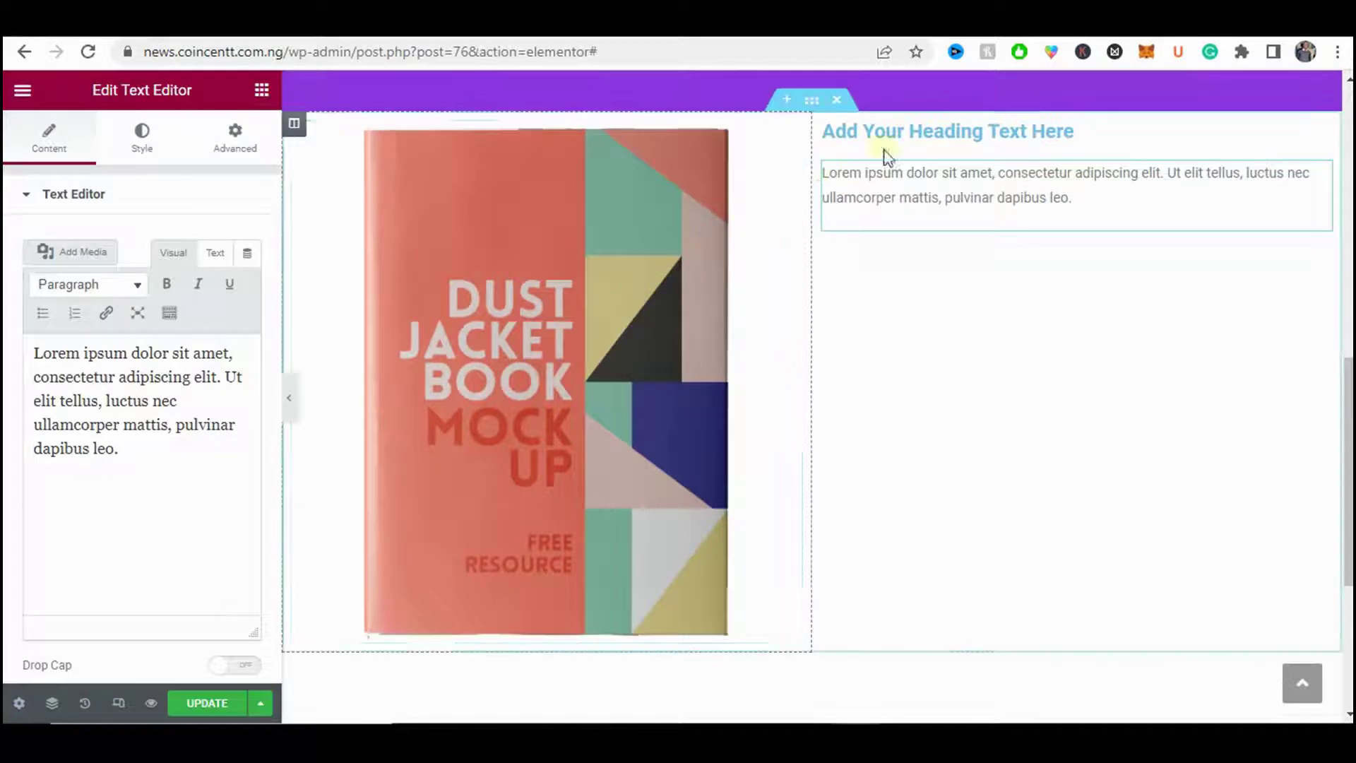
# - Replace the new heading's placeholder title with "About the book", copied from the demo landing page
pyautogui.click(895, 134)
pyautogui.click(169, 269)
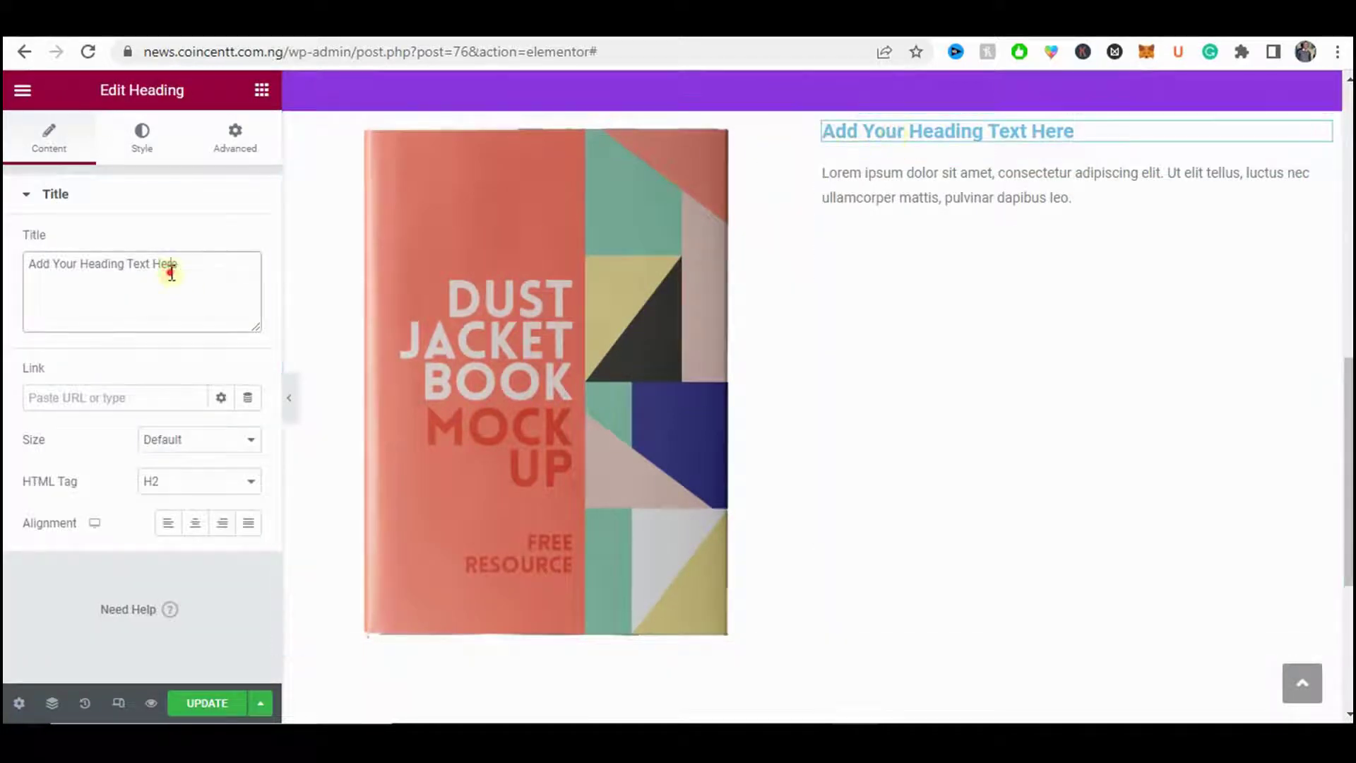
pyautogui.hotkey('ctrl', 'a')
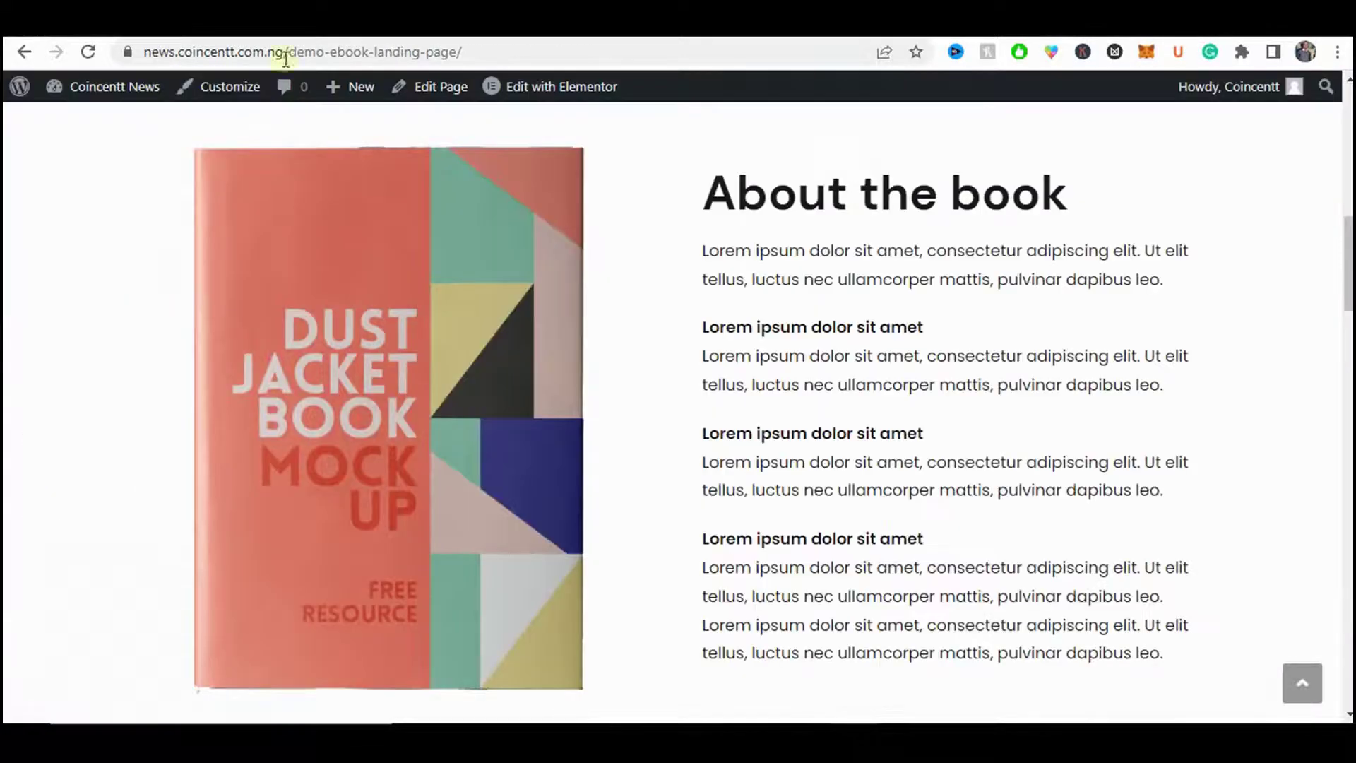
pyautogui.tripleClick(756, 211)
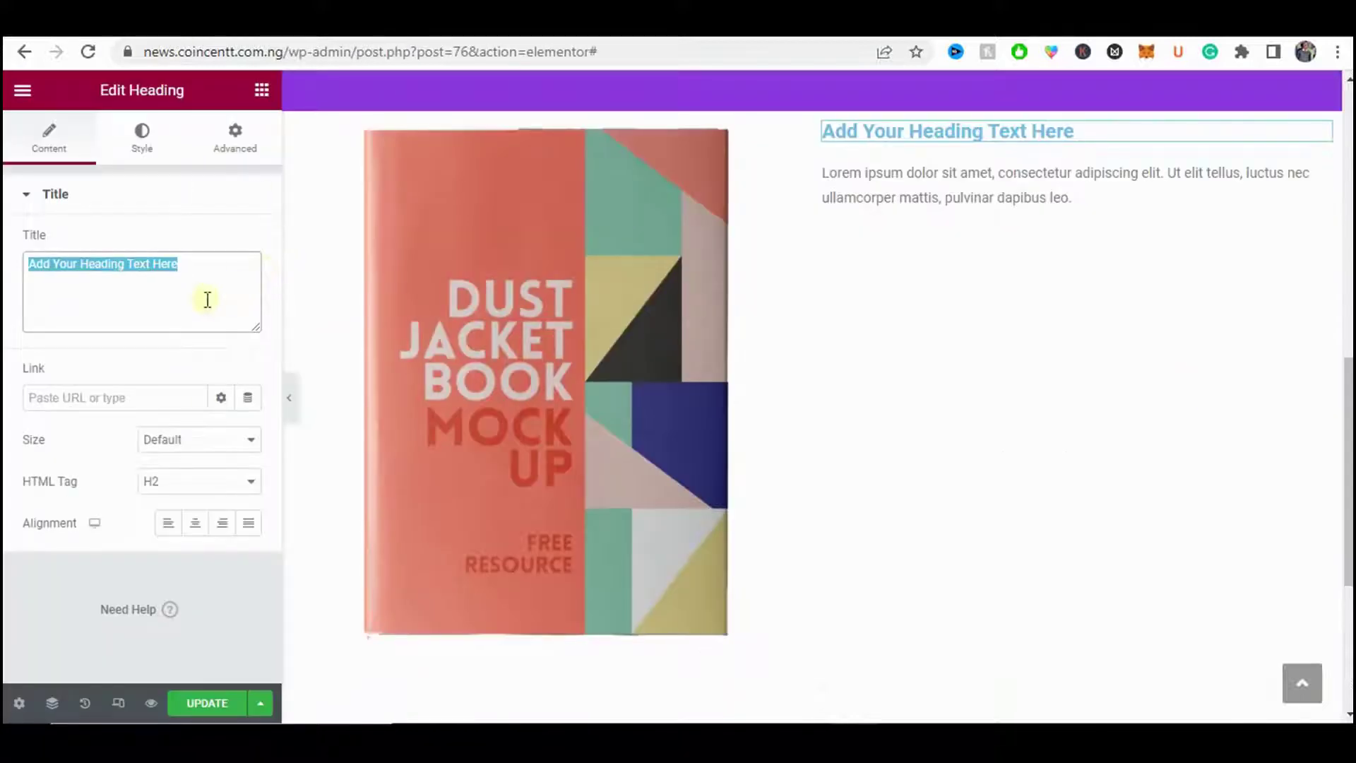
pyautogui.hotkey('ctrl', 'v')
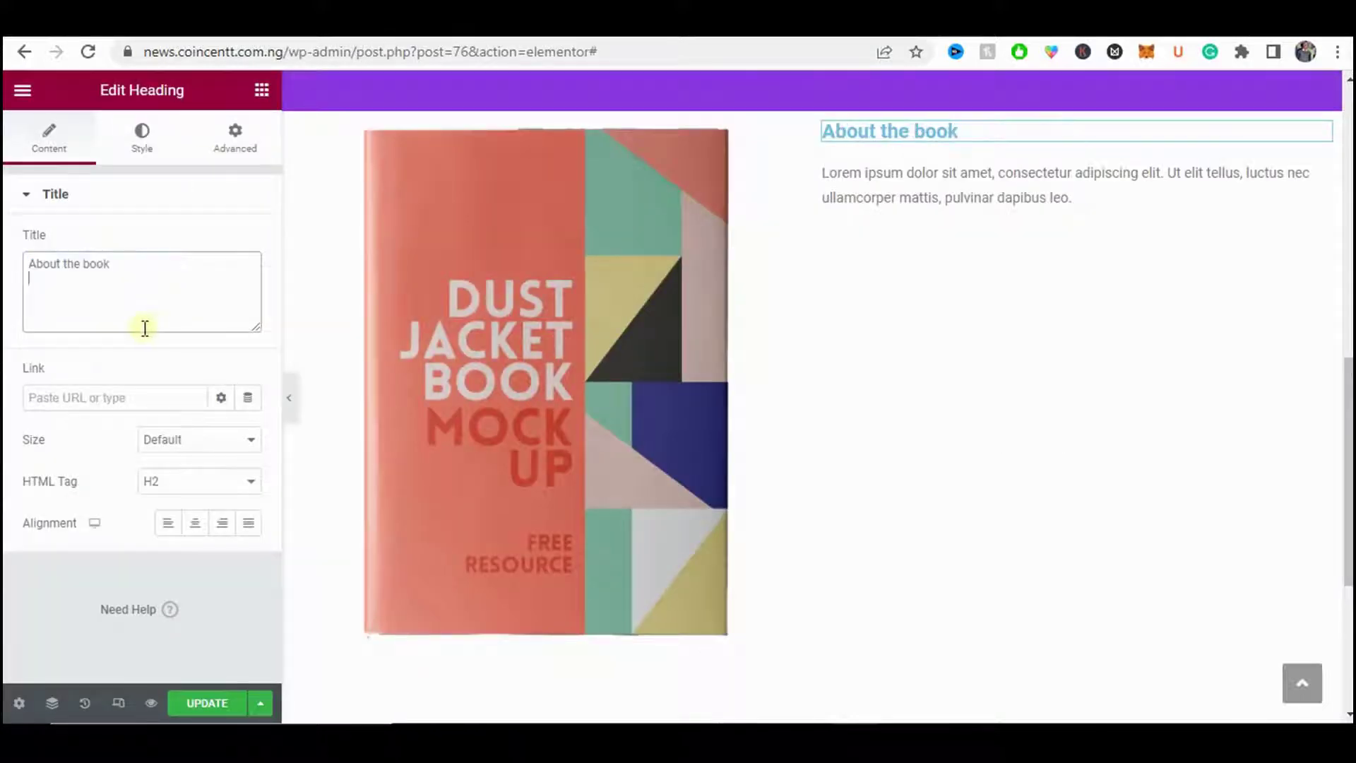
# - Set the "About the book" heading's text color to near-black #151515
pyautogui.click(145, 151)
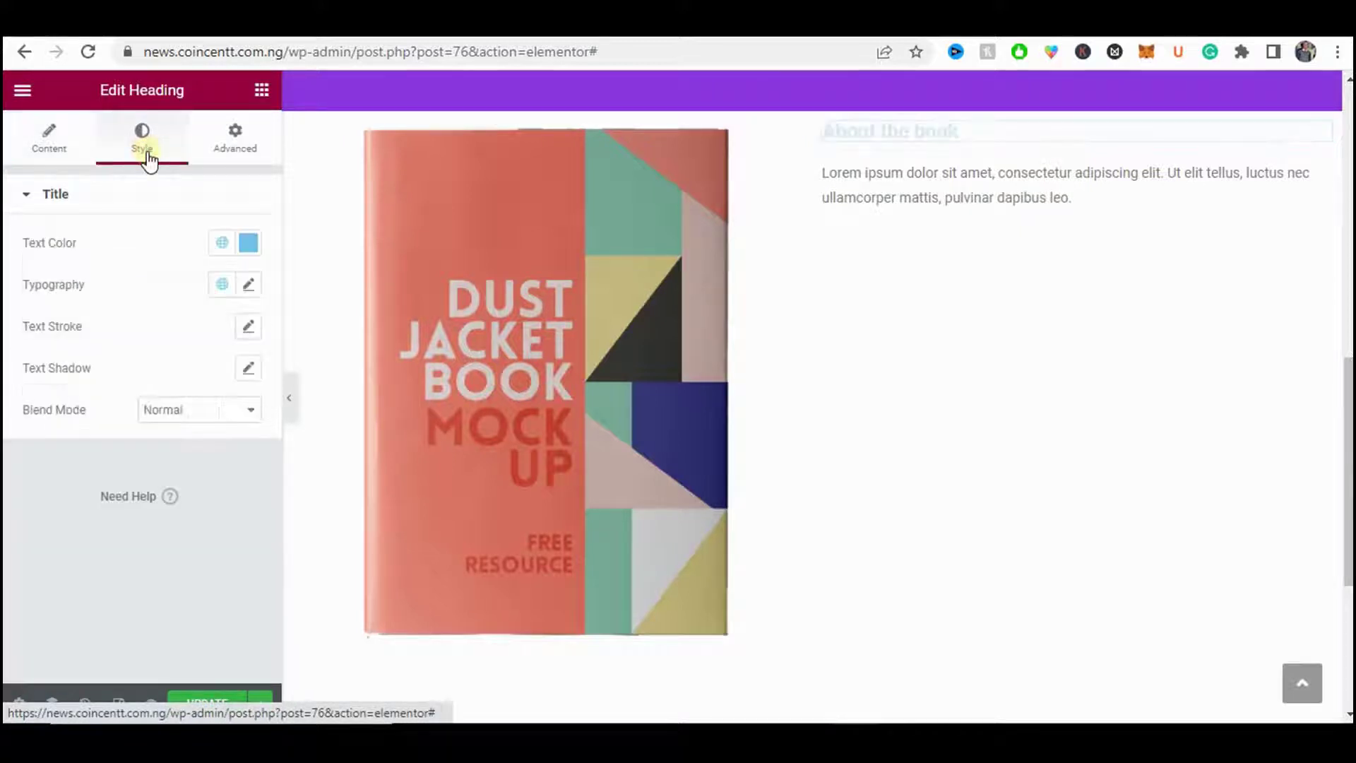
pyautogui.click(244, 243)
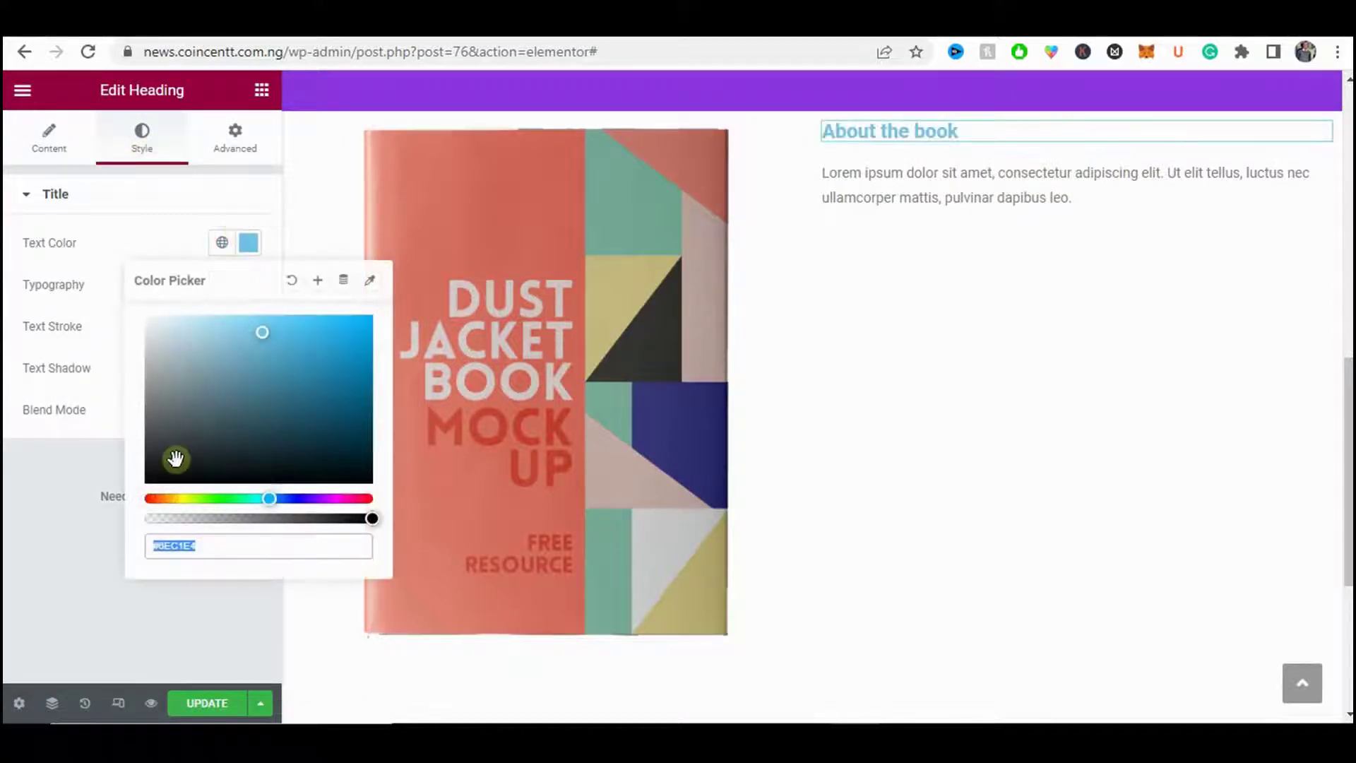
pyautogui.moveTo(176, 460); pyautogui.dragTo(92, 478)
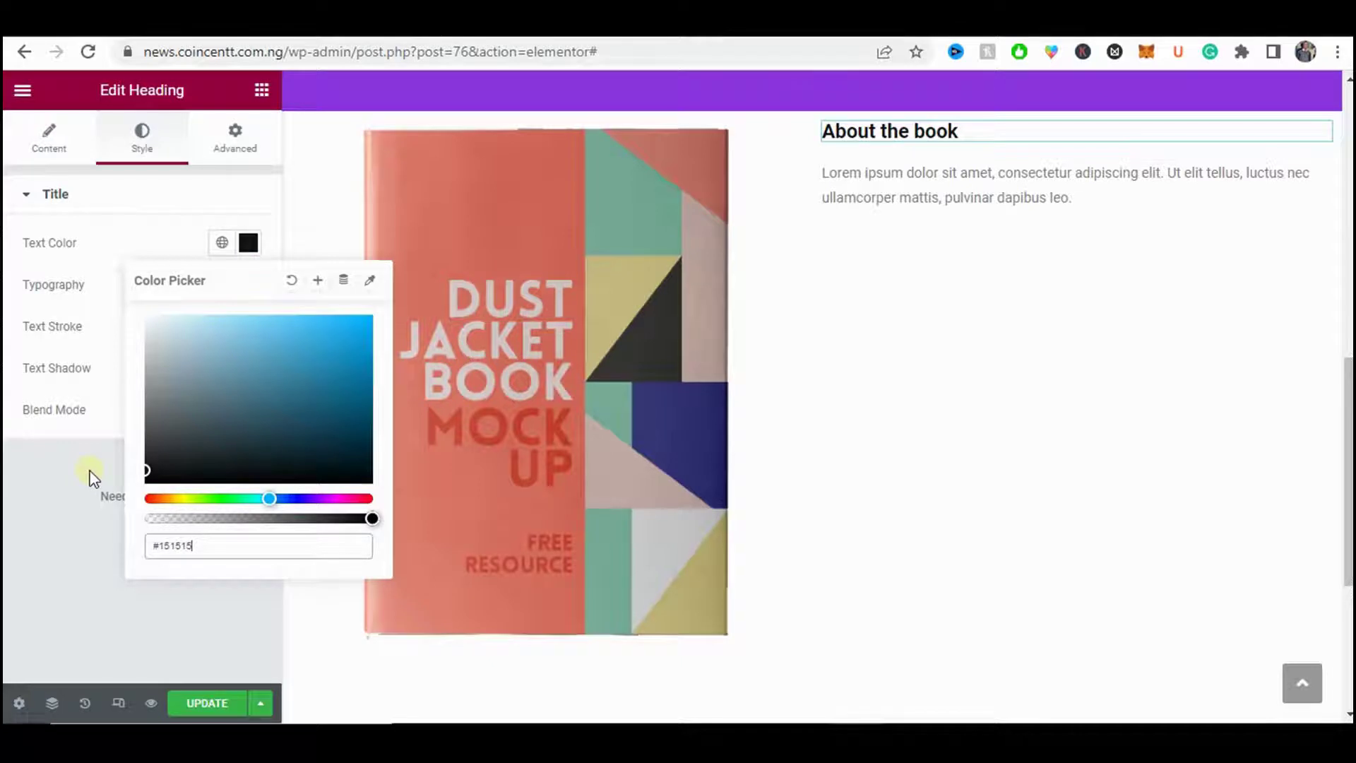
pyautogui.click(85, 477)
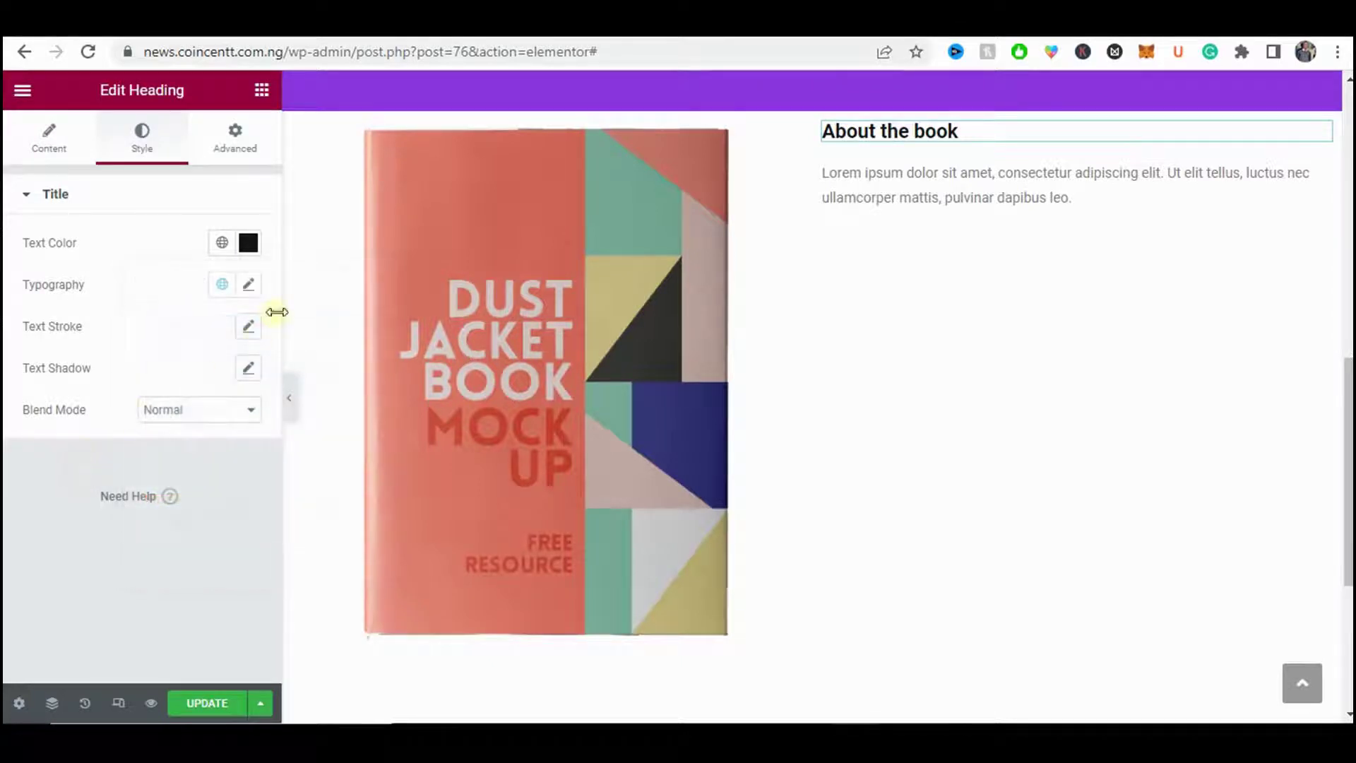
# - Set the "About the book" heading's typography to the DM Sans family at a size of 50 px
pyautogui.click(247, 286)
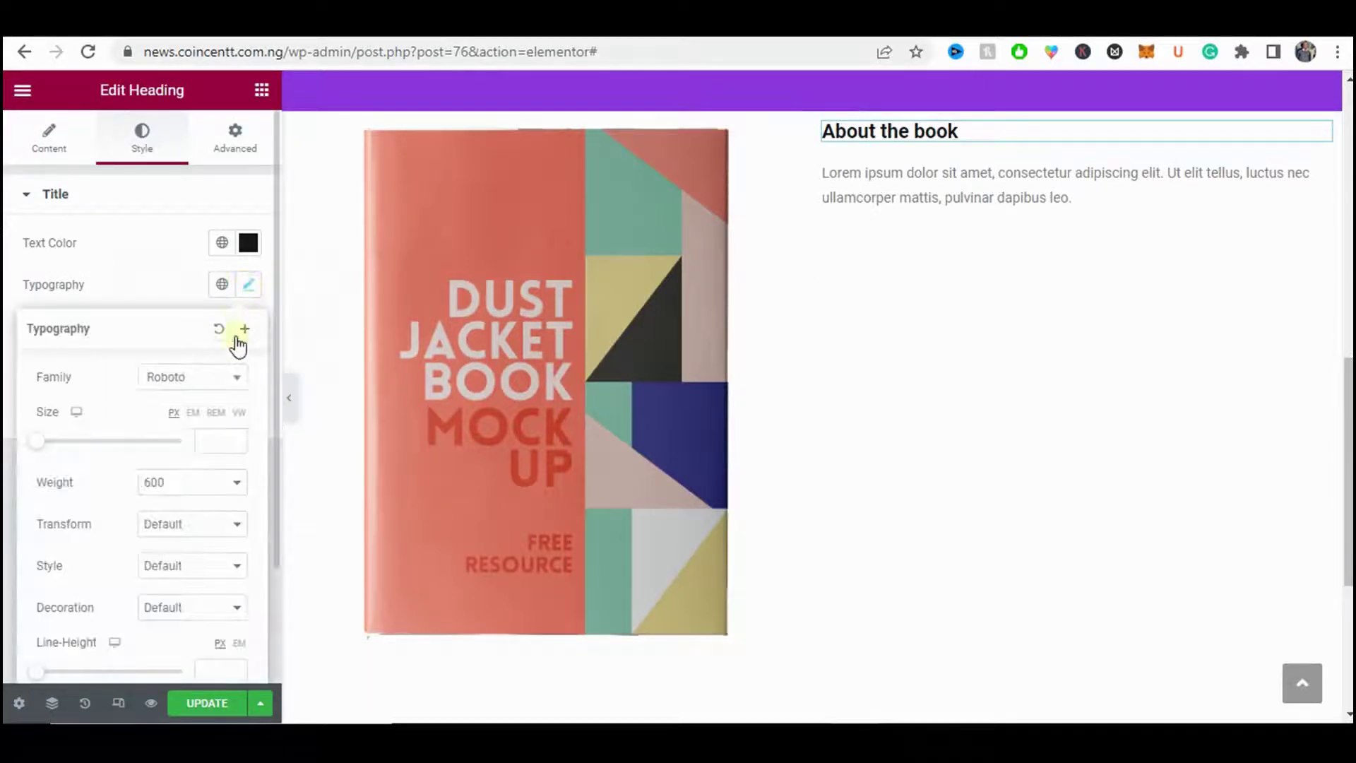
pyautogui.click(207, 382)
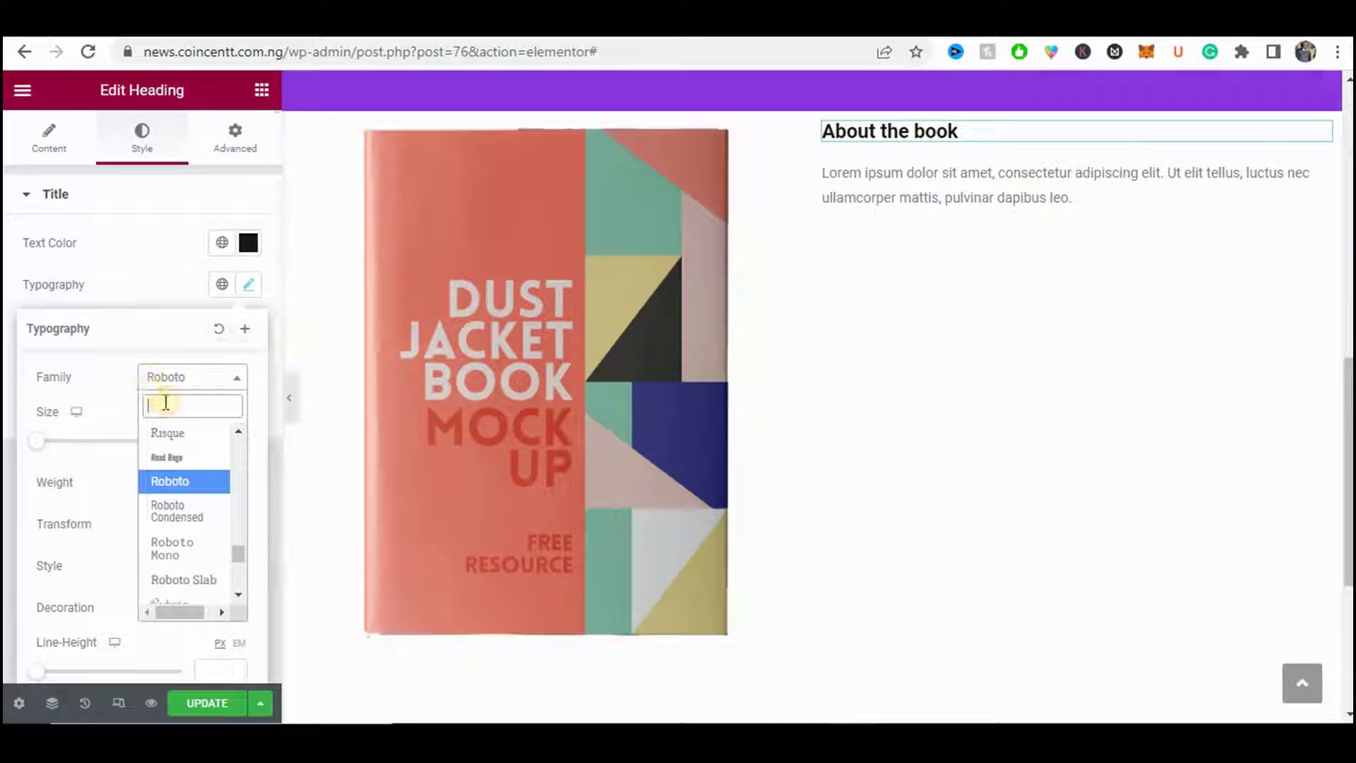
pyautogui.write('dm sa')
pyautogui.press('Return')
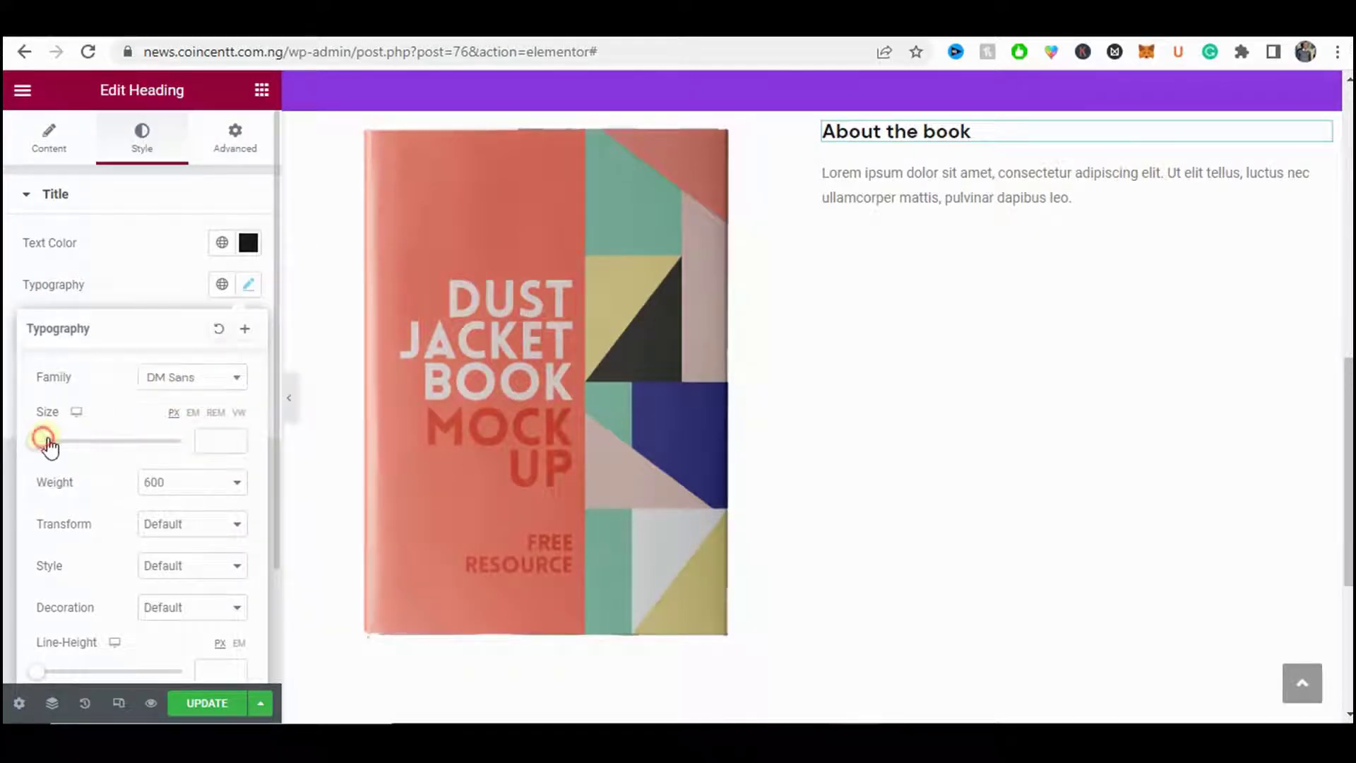
pyautogui.moveTo(46, 445); pyautogui.dragTo(83, 467)
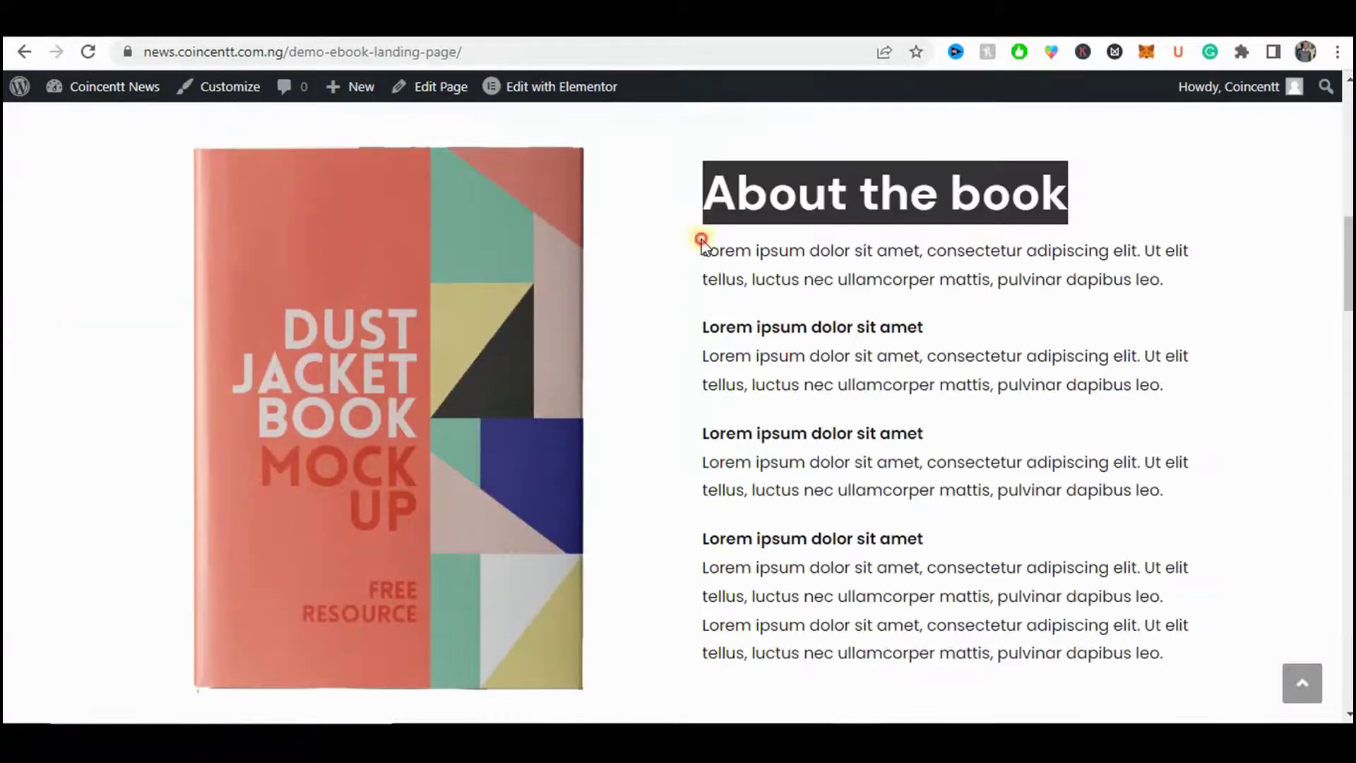
# - Replace the text block's placeholder with the paragraphs copied from the demo page's "About the book" section, and preview the section at full width
pyautogui.moveTo(701, 244); pyautogui.dragTo(756, 375)
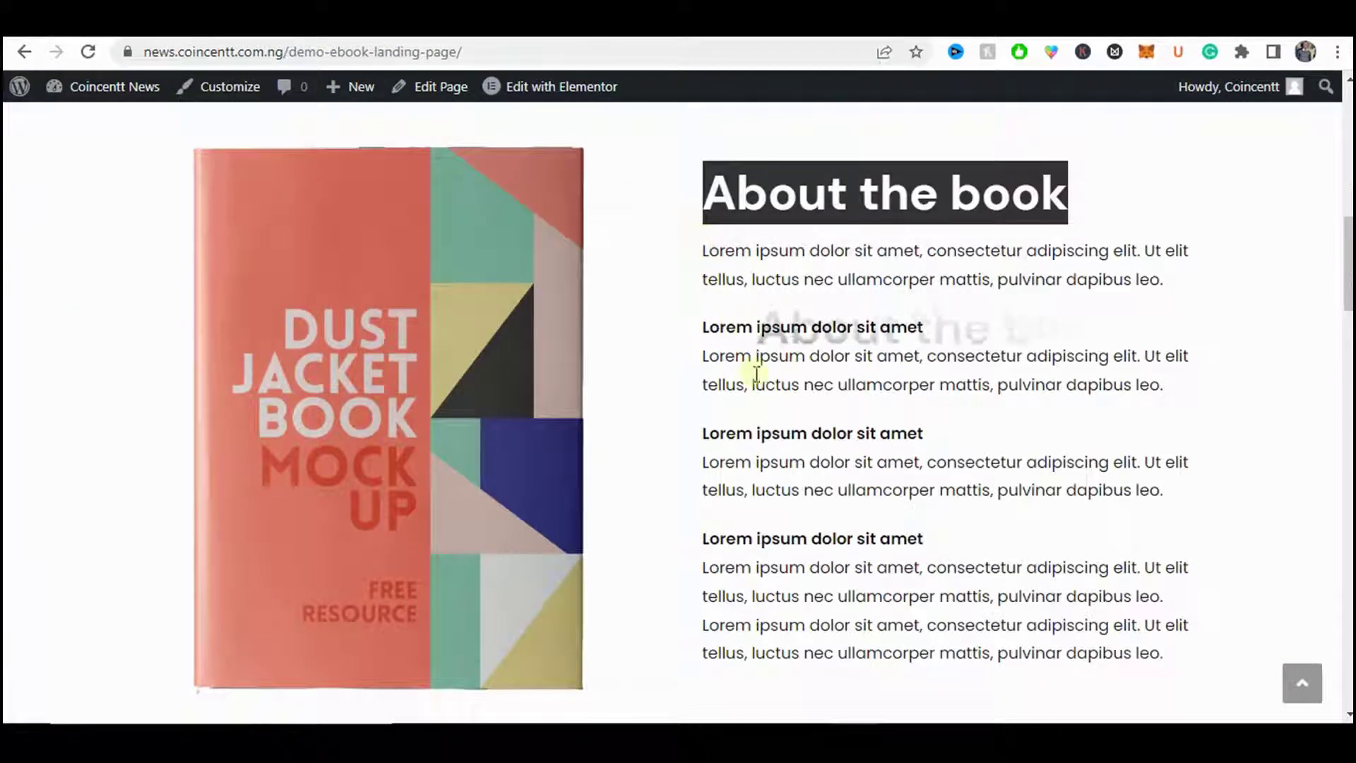
pyautogui.click(756, 375)
pyautogui.moveTo(700, 248); pyautogui.dragTo(1192, 655)
pyautogui.hotkey('ctrl', 'c')
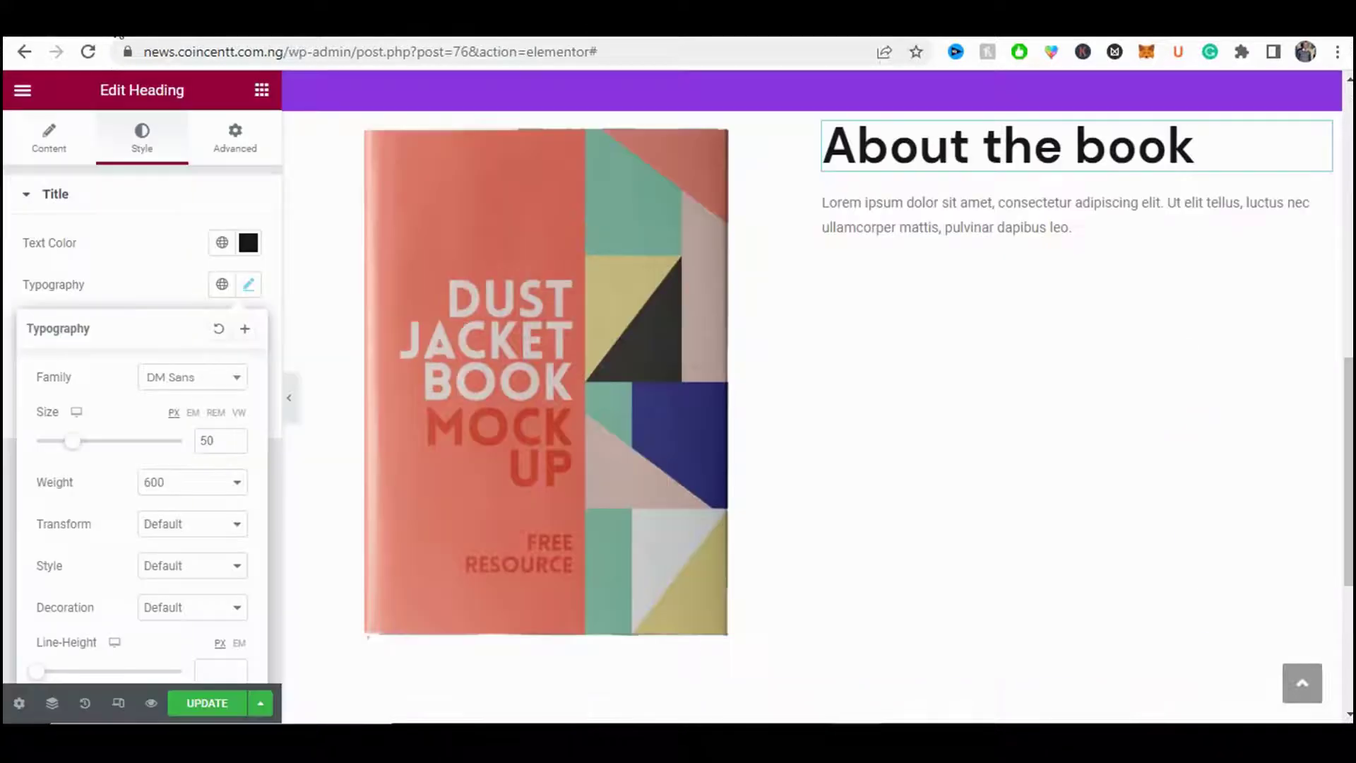
pyautogui.click(875, 202)
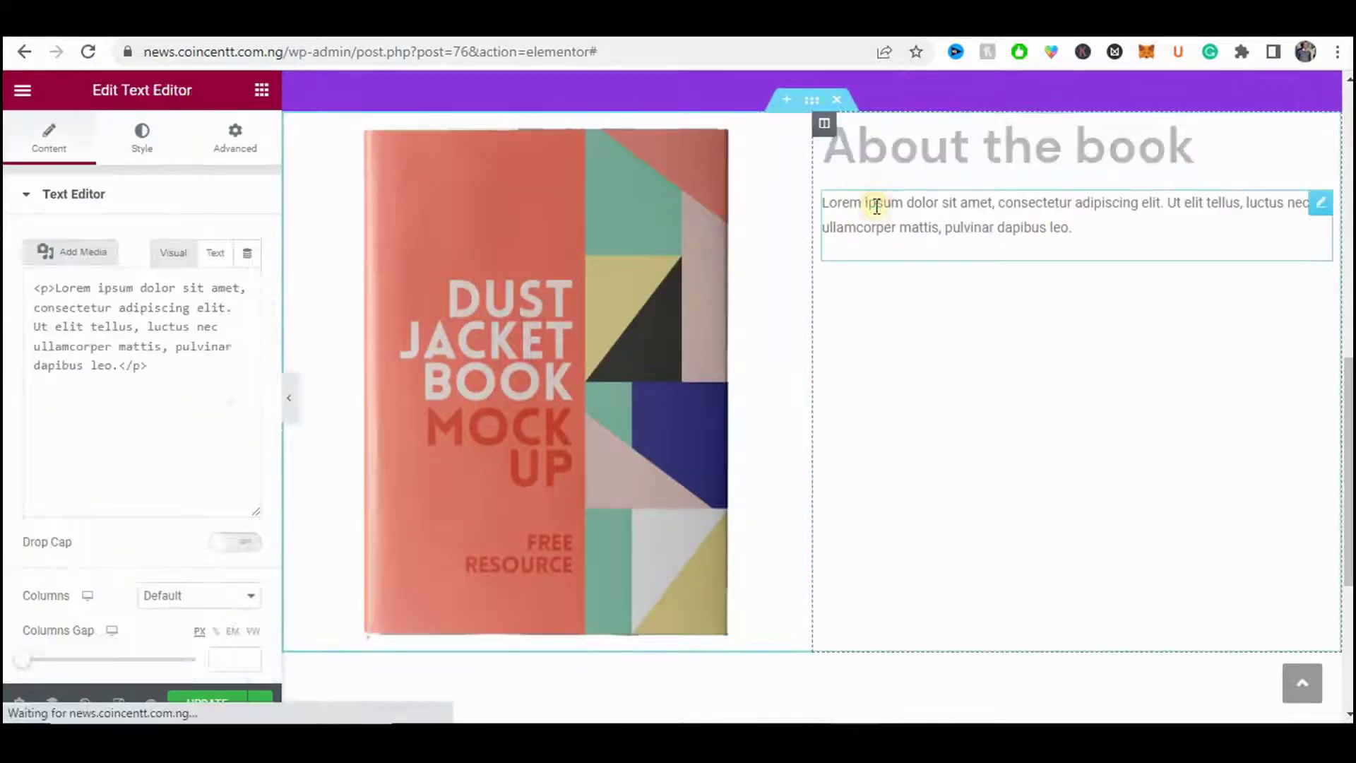
pyautogui.click(139, 471)
pyautogui.hotkey('ctrl', 'a')
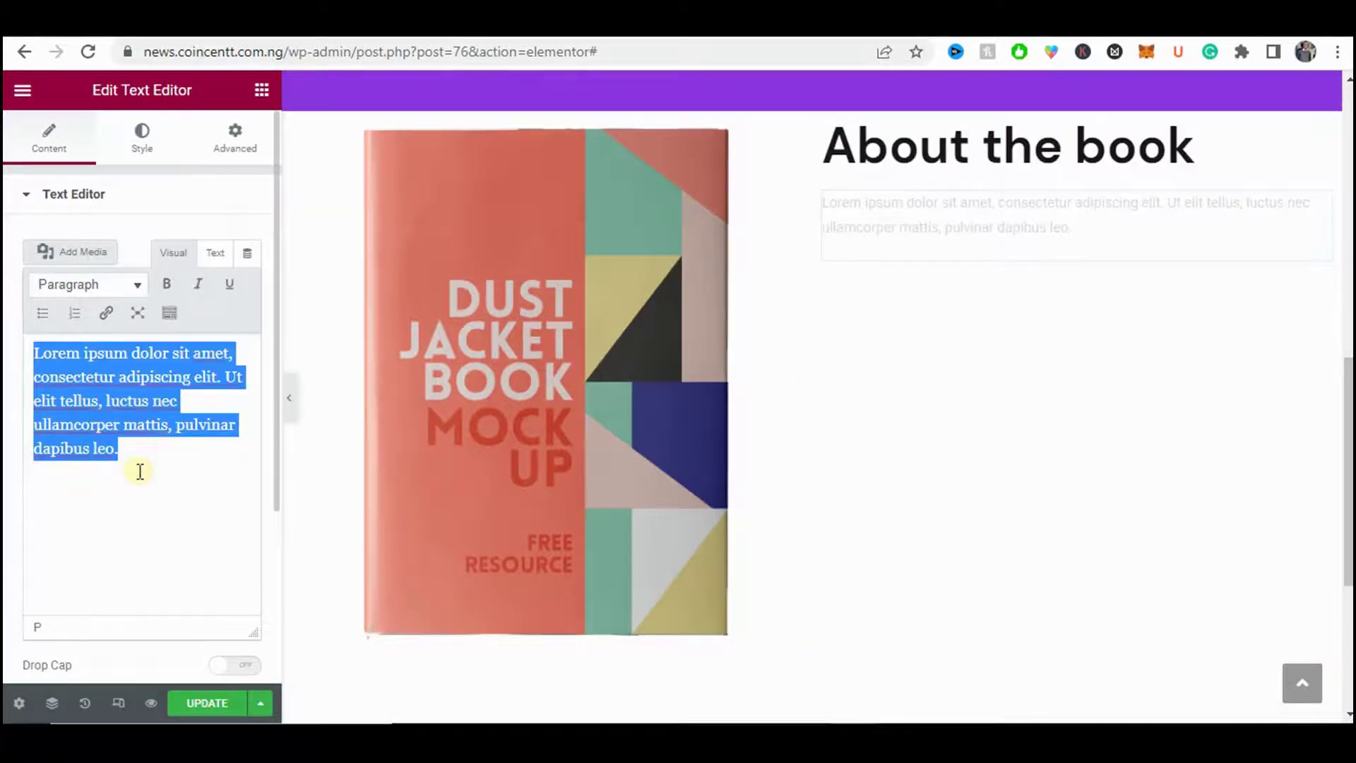
pyautogui.hotkey('ctrl', 'v')
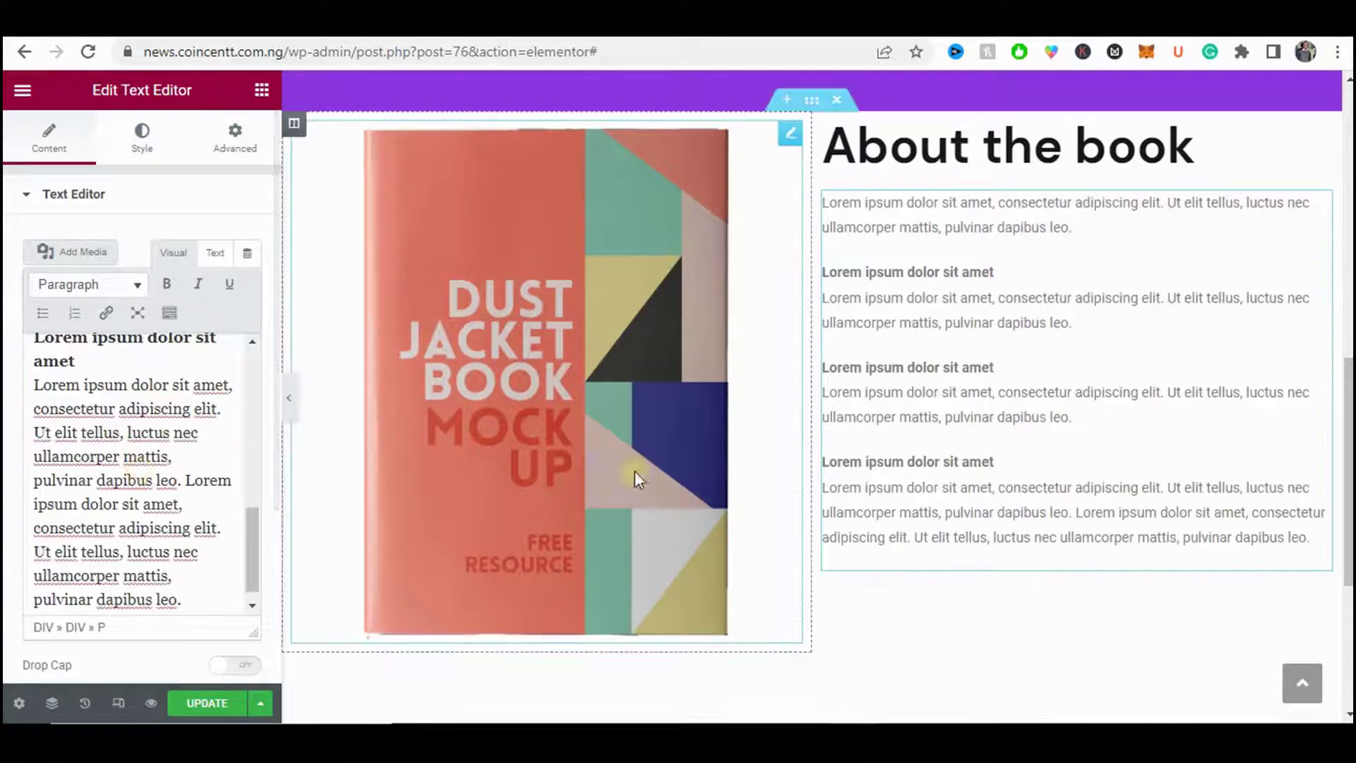
pyautogui.click(290, 406)
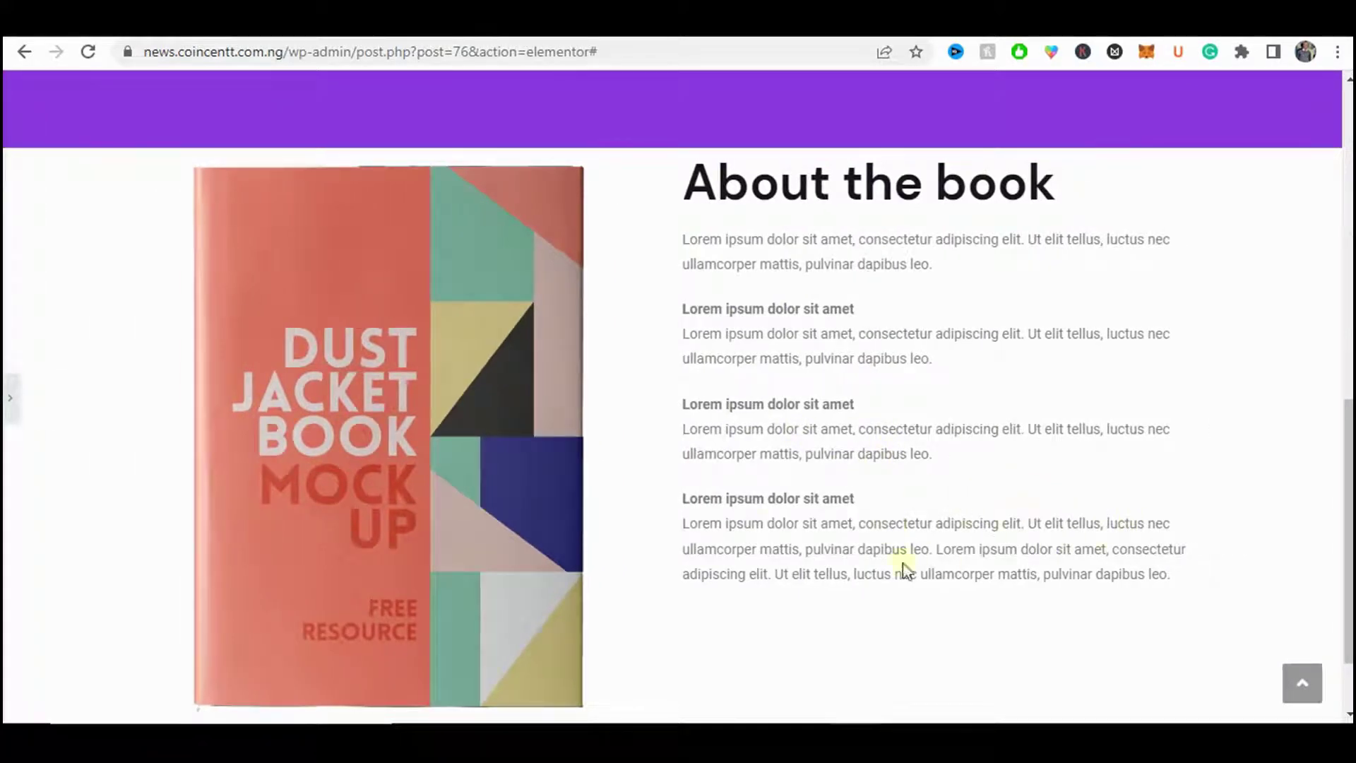
pyautogui.click(9, 399)
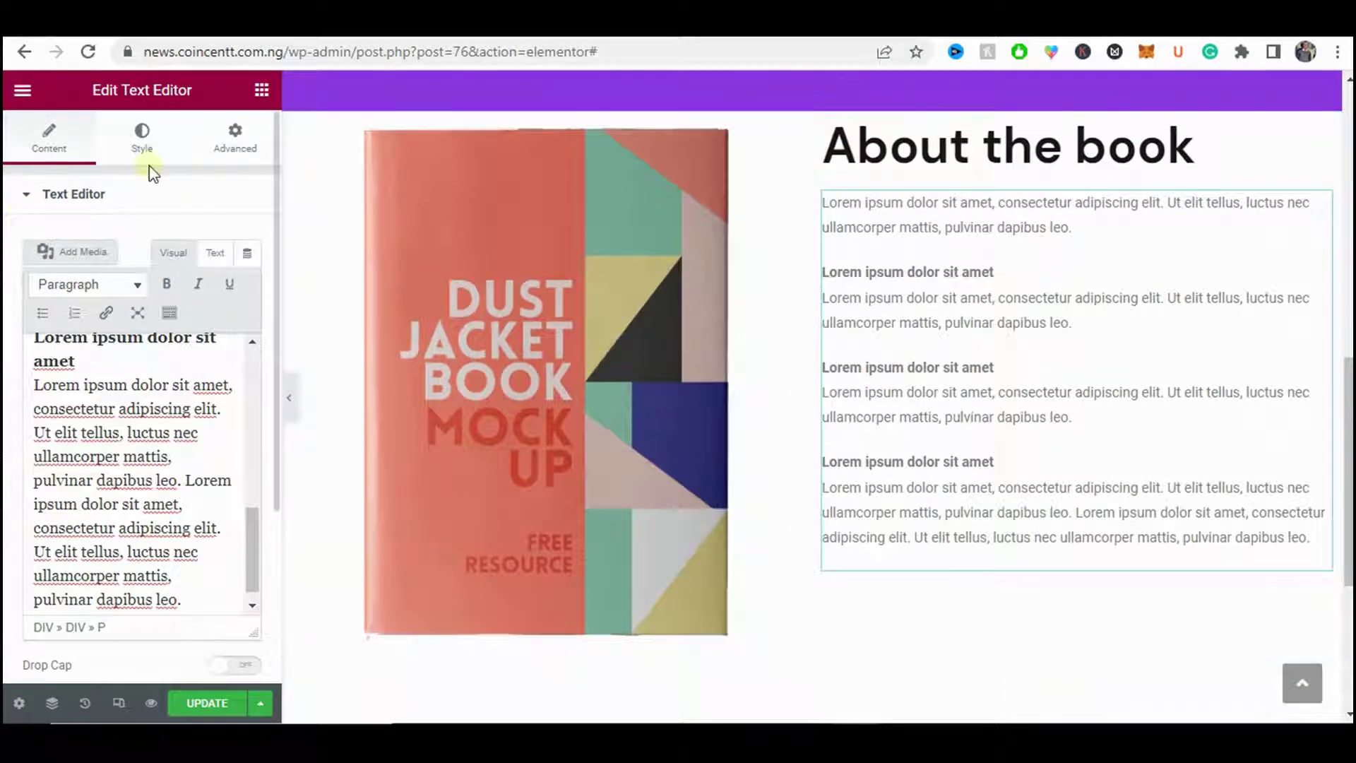
# - Set the text color of the paragraphs under the "About the book" heading to near-black #1A1A1A
pyautogui.click(144, 141)
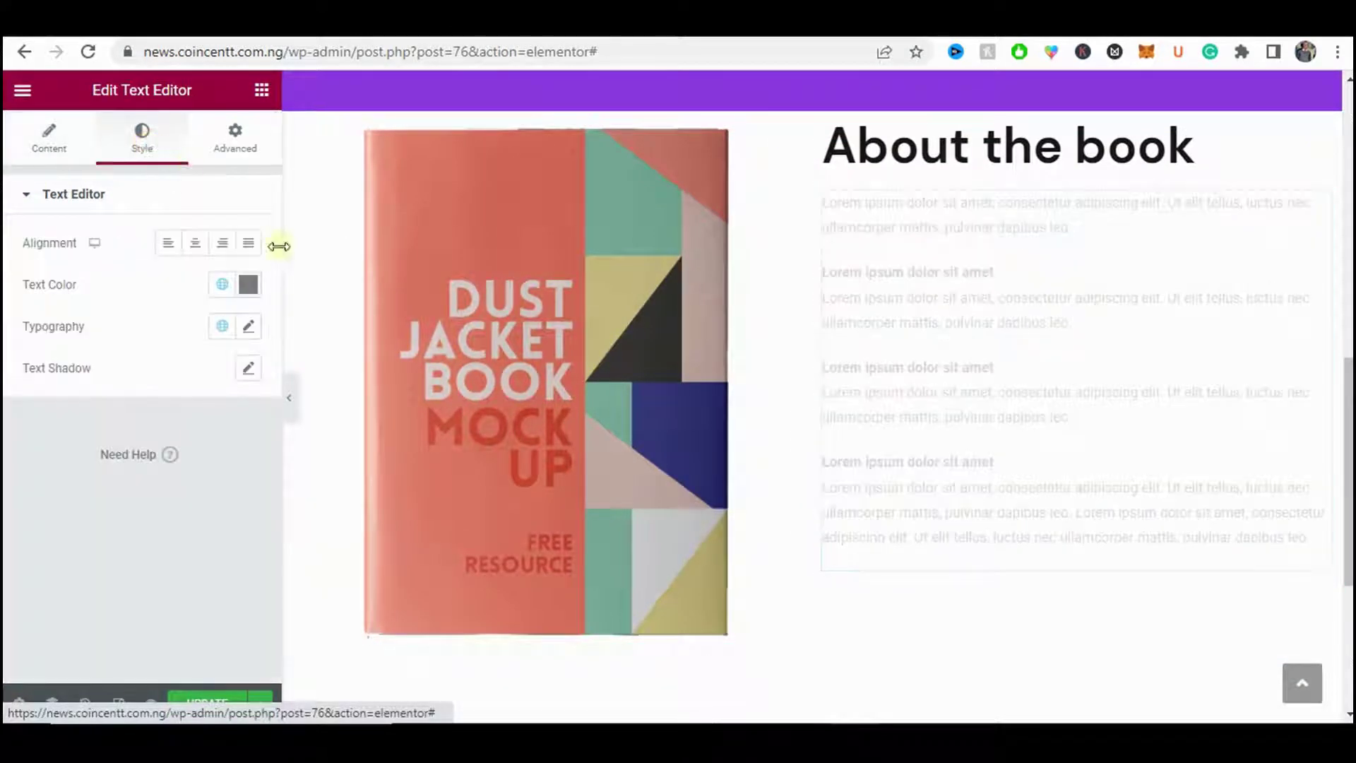
pyautogui.click(222, 285)
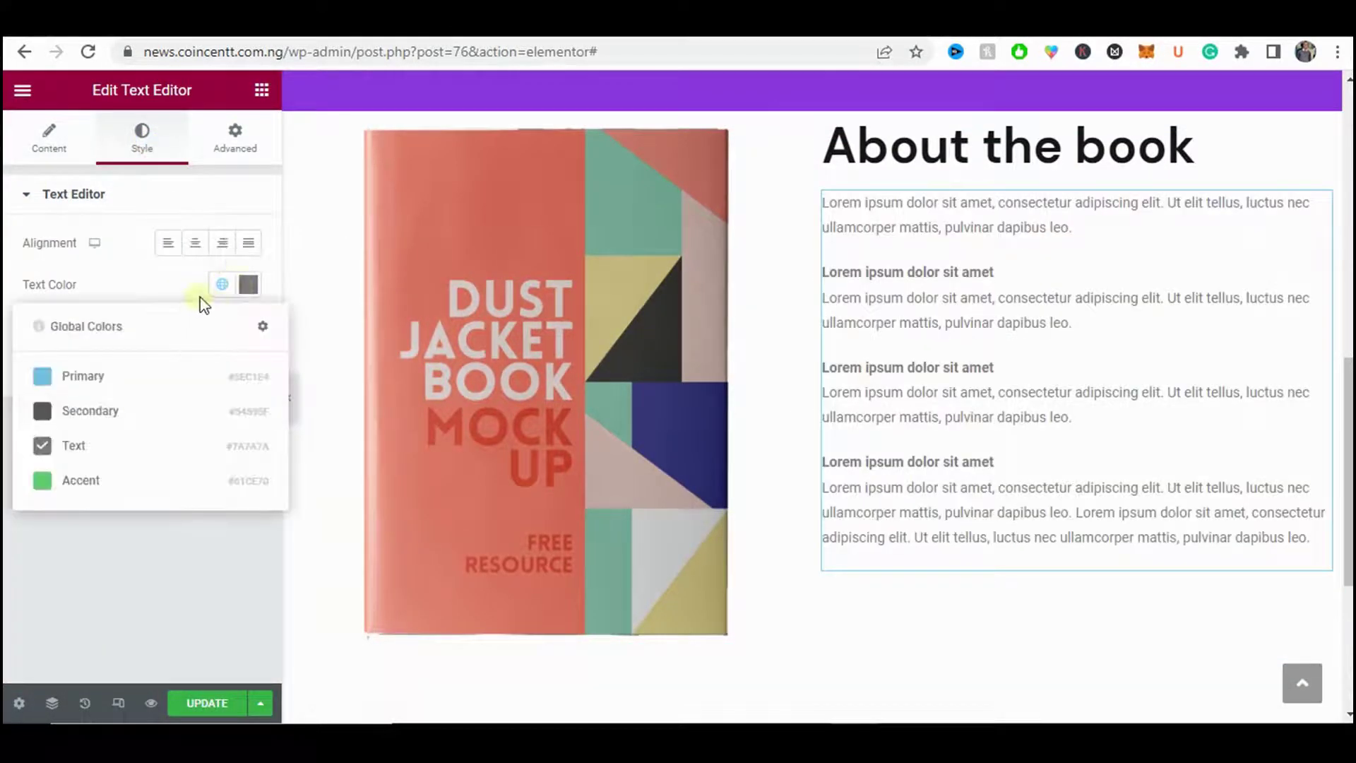
pyautogui.click(248, 283)
pyautogui.moveTo(177, 473); pyautogui.dragTo(139, 514)
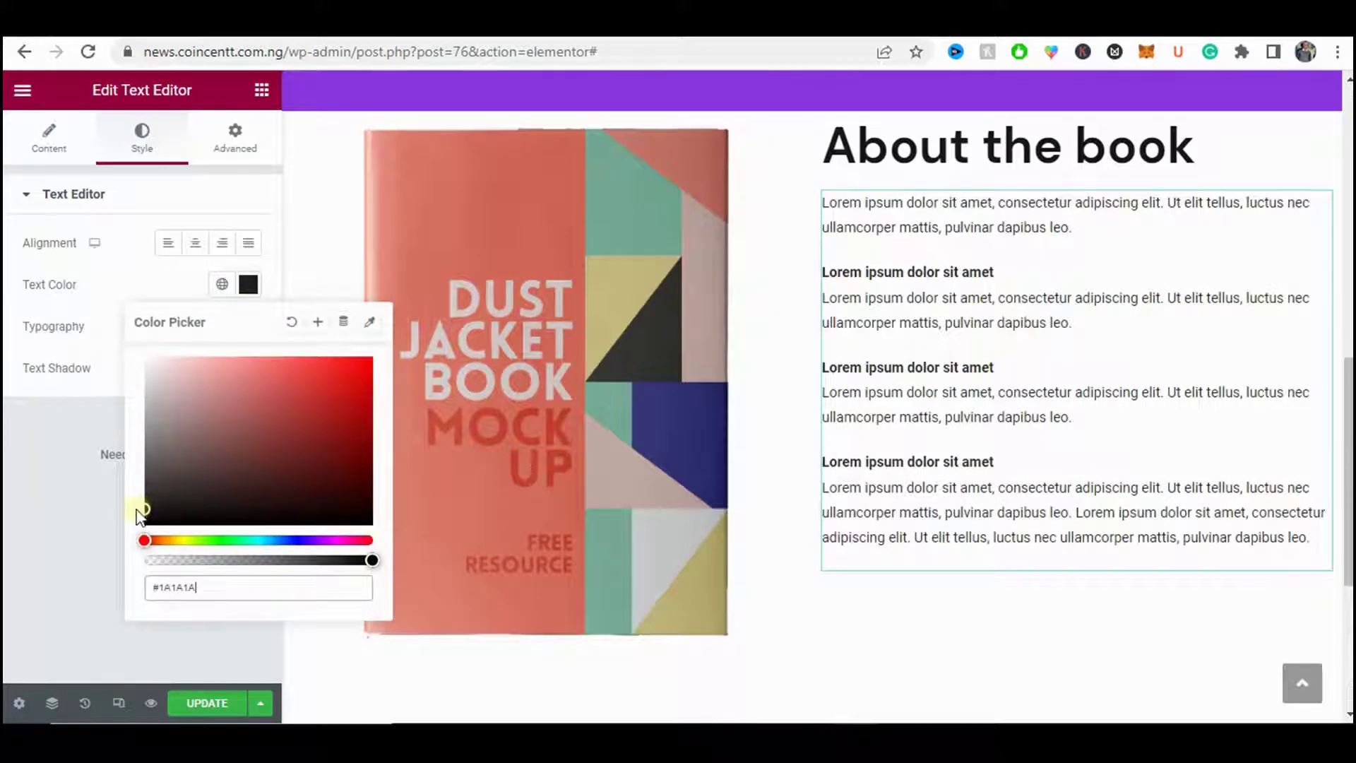
# - Set the typography of the paragraphs under the "About the book" heading to the Poppins family and slightly enlarge the text
pyautogui.click(61, 499)
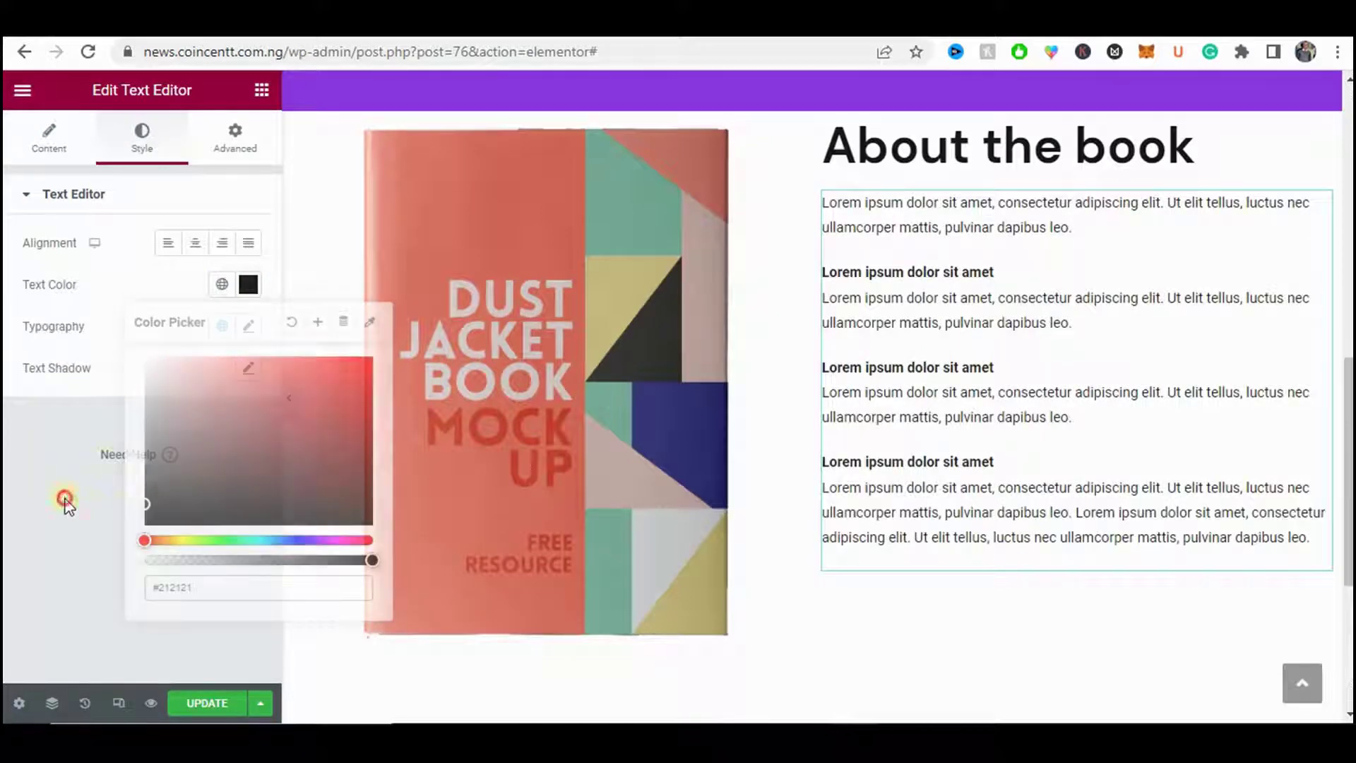
pyautogui.click(252, 329)
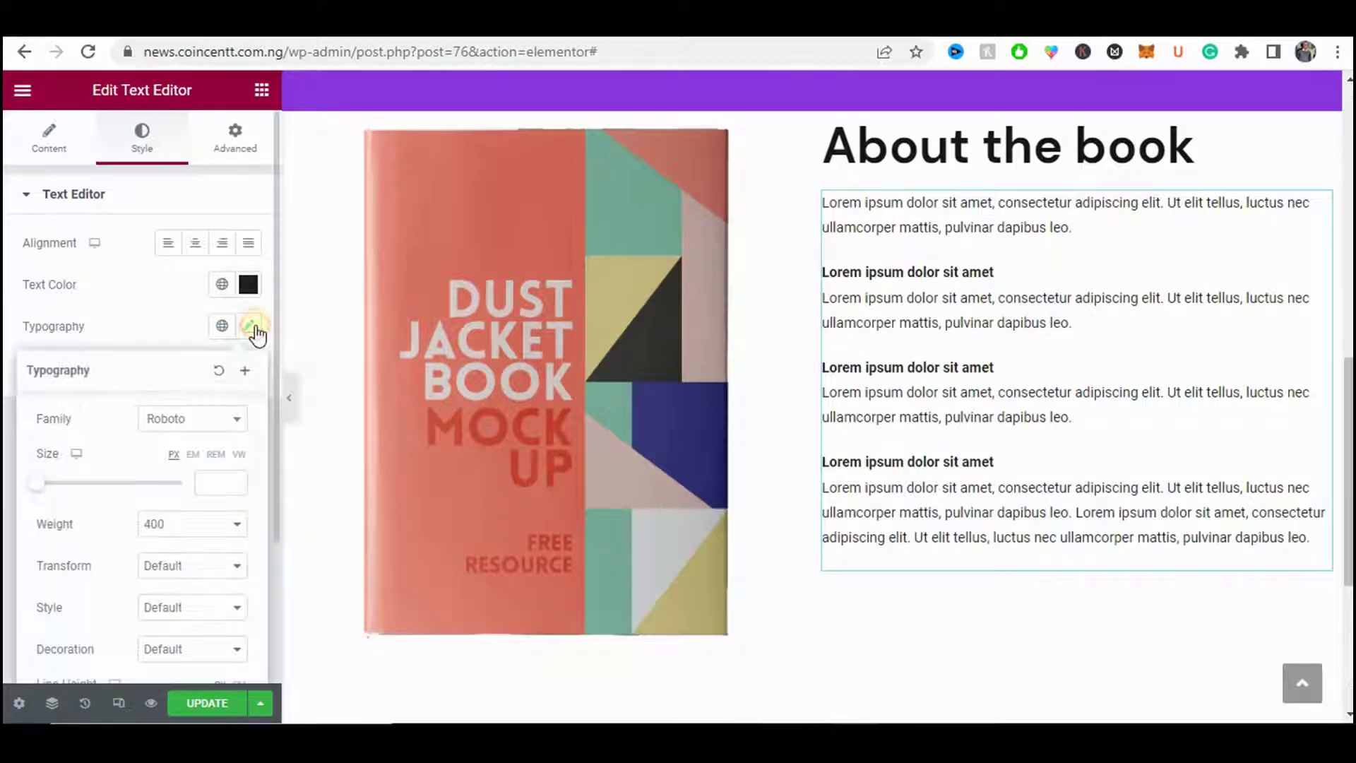
pyautogui.click(198, 420)
pyautogui.write('poppins')
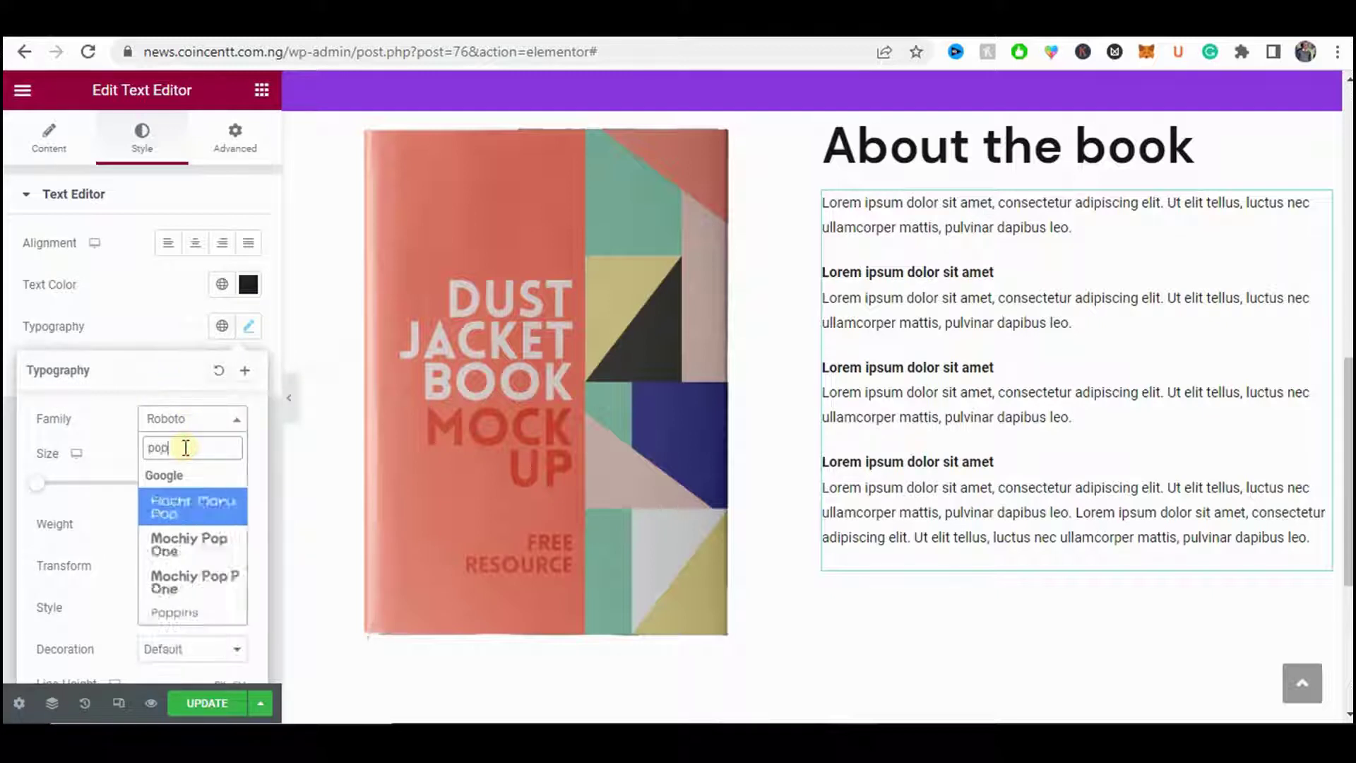
pyautogui.press('Return')
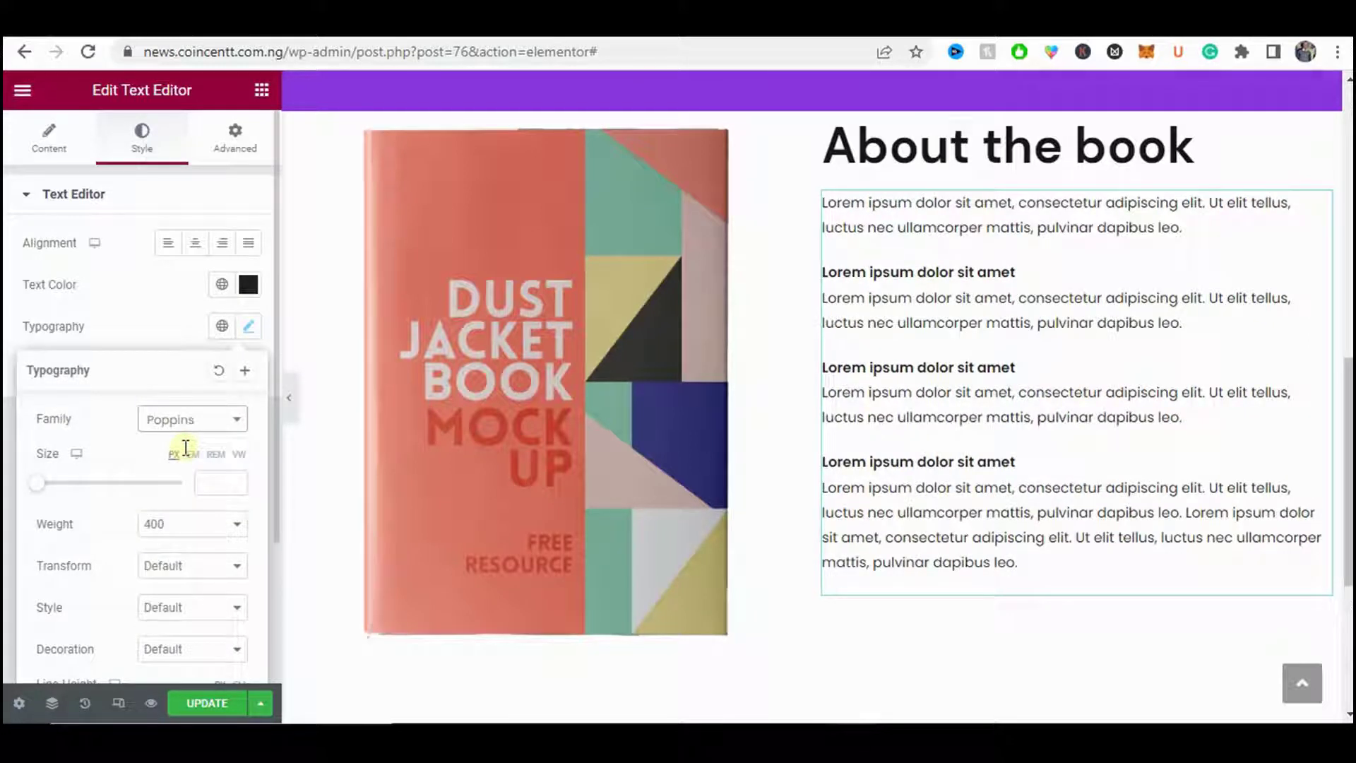
pyautogui.moveTo(41, 481); pyautogui.dragTo(53, 495)
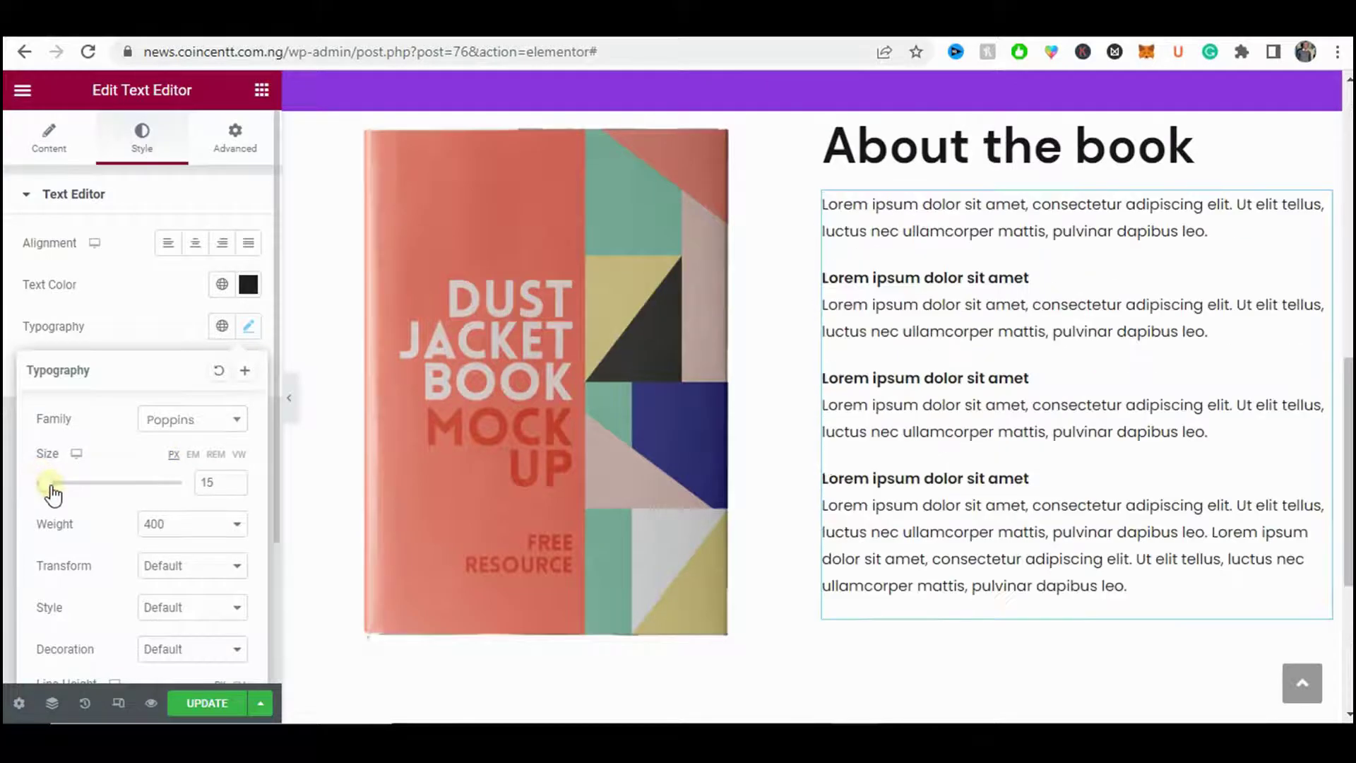
pyautogui.click(235, 480)
# - Preview the page at full width and examine the restyled paragraphs and the spacing between the hero and "About the book" sections
pyautogui.click(289, 399)
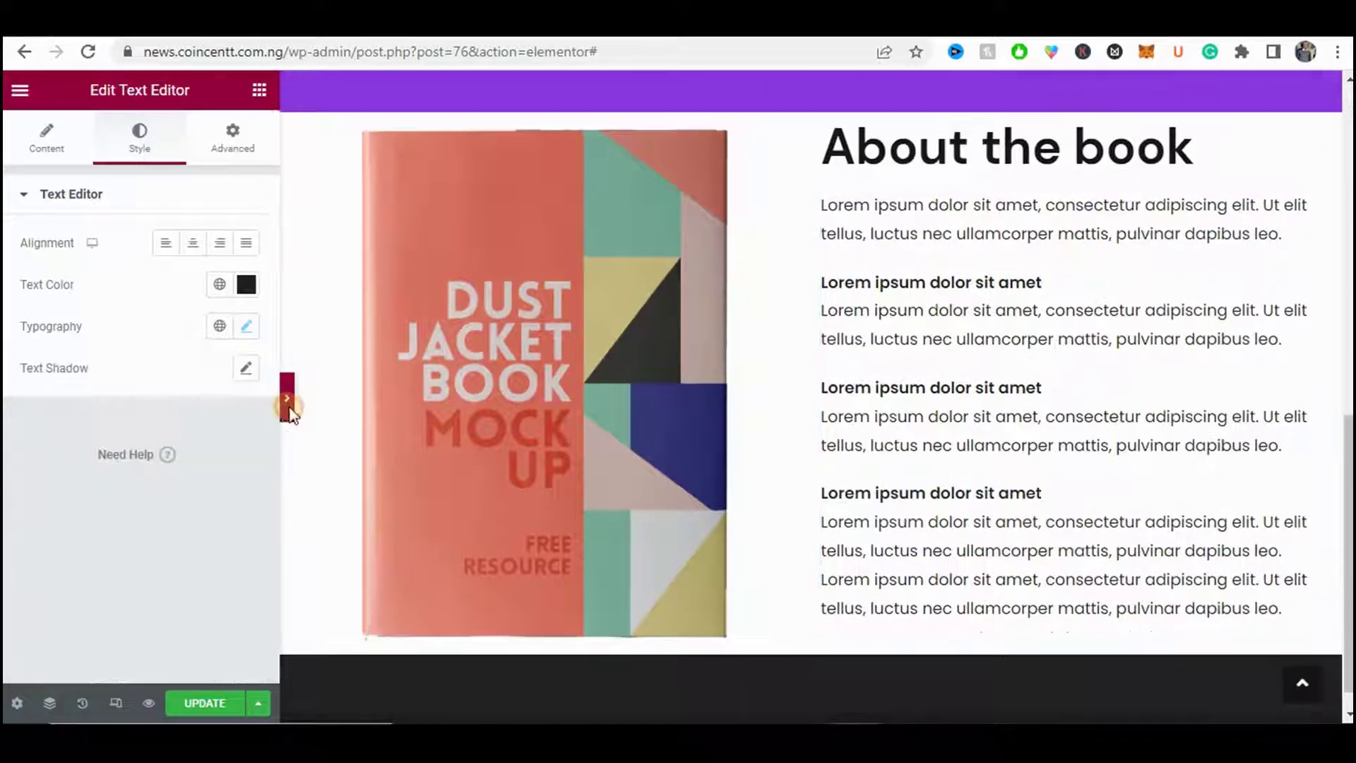
pyautogui.scroll(-1, 871, 459)
pyautogui.scroll(3, 868, 452)
pyautogui.scroll(-3, 868, 452)
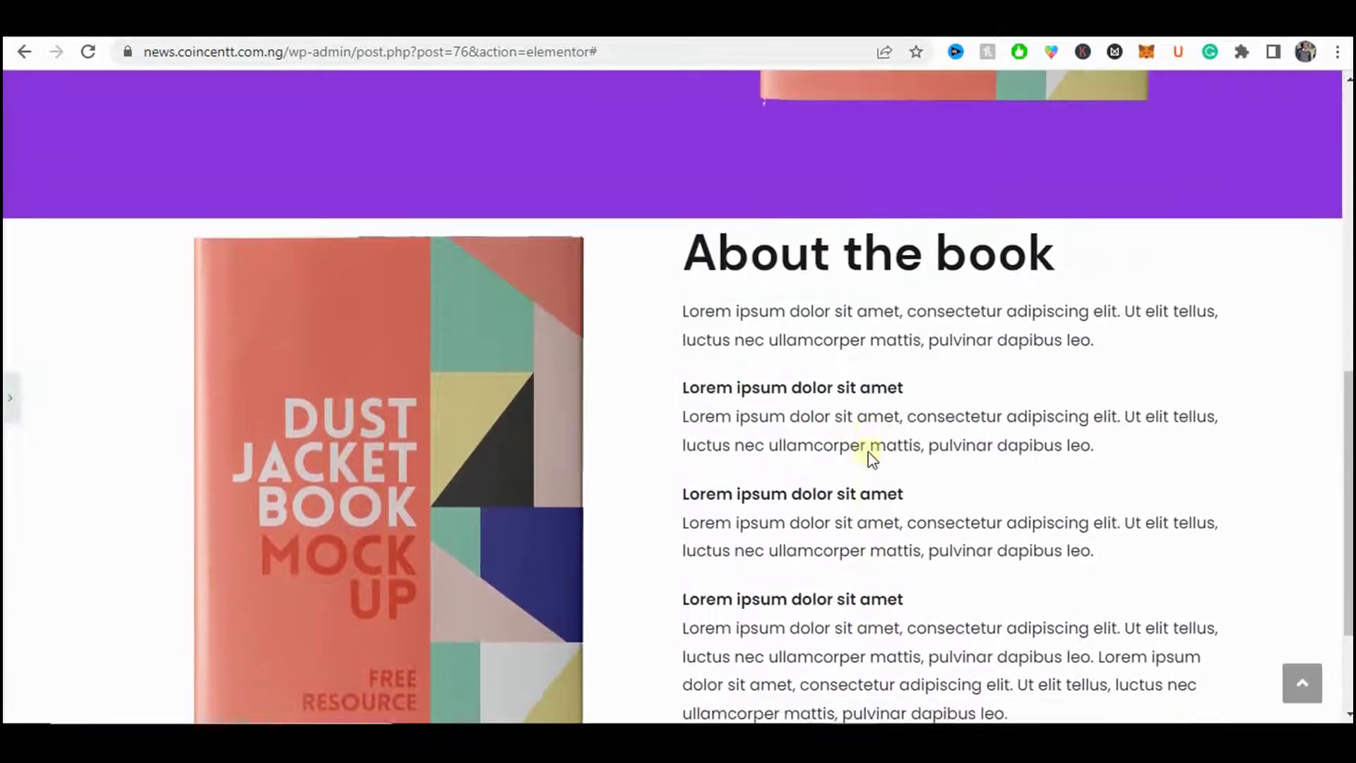
pyautogui.scroll(4, 562, 452)
pyautogui.scroll(-2, 562, 449)
pyautogui.scroll(-2, 563, 456)
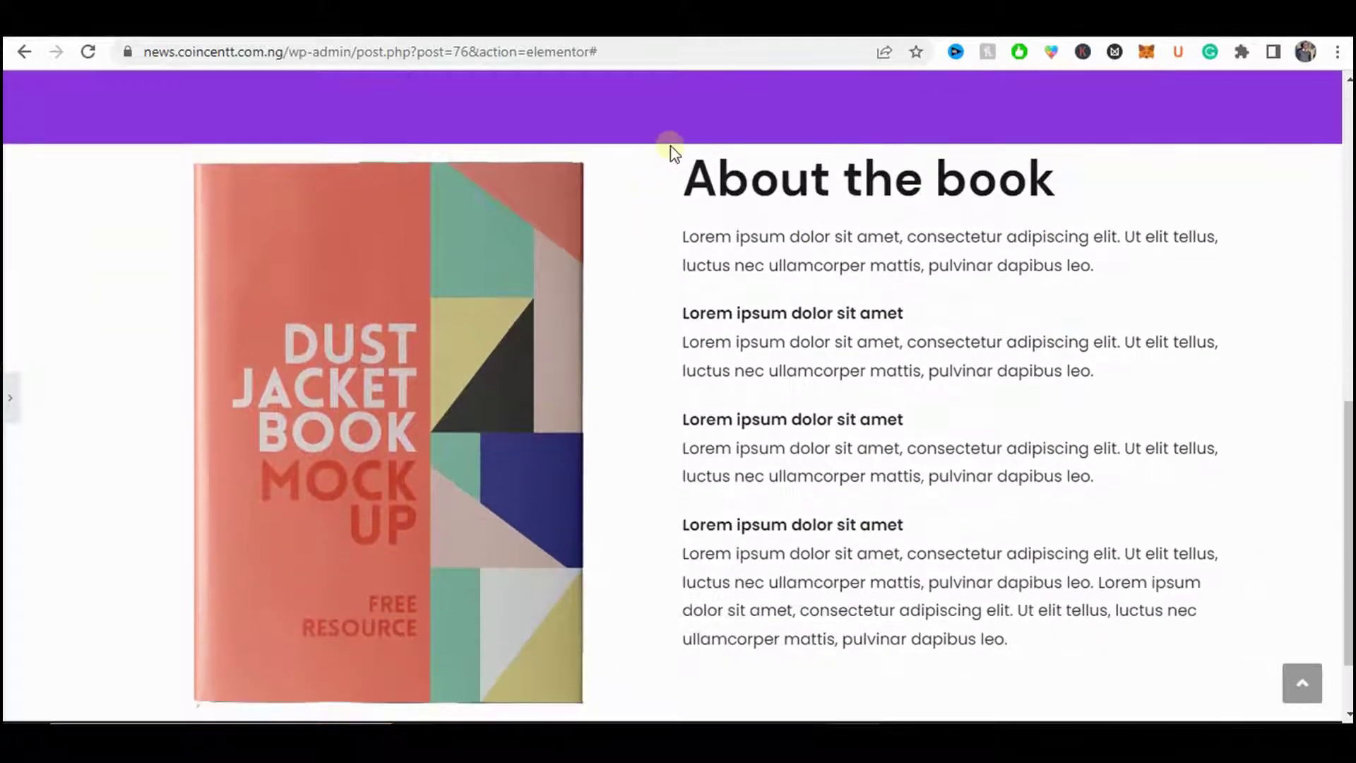
pyautogui.scroll(-2, 672, 586)
pyautogui.scroll(10, 606, 266)
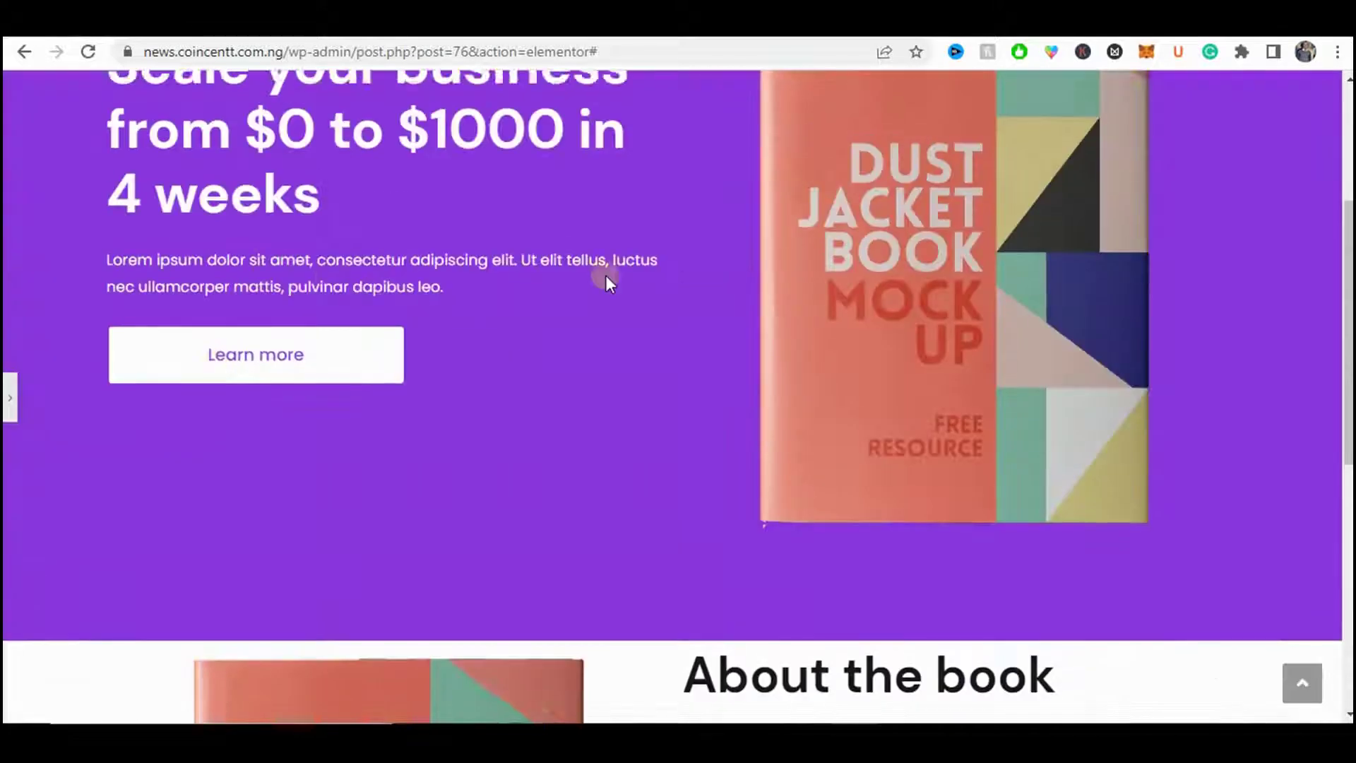
pyautogui.scroll(-4, 684, 171)
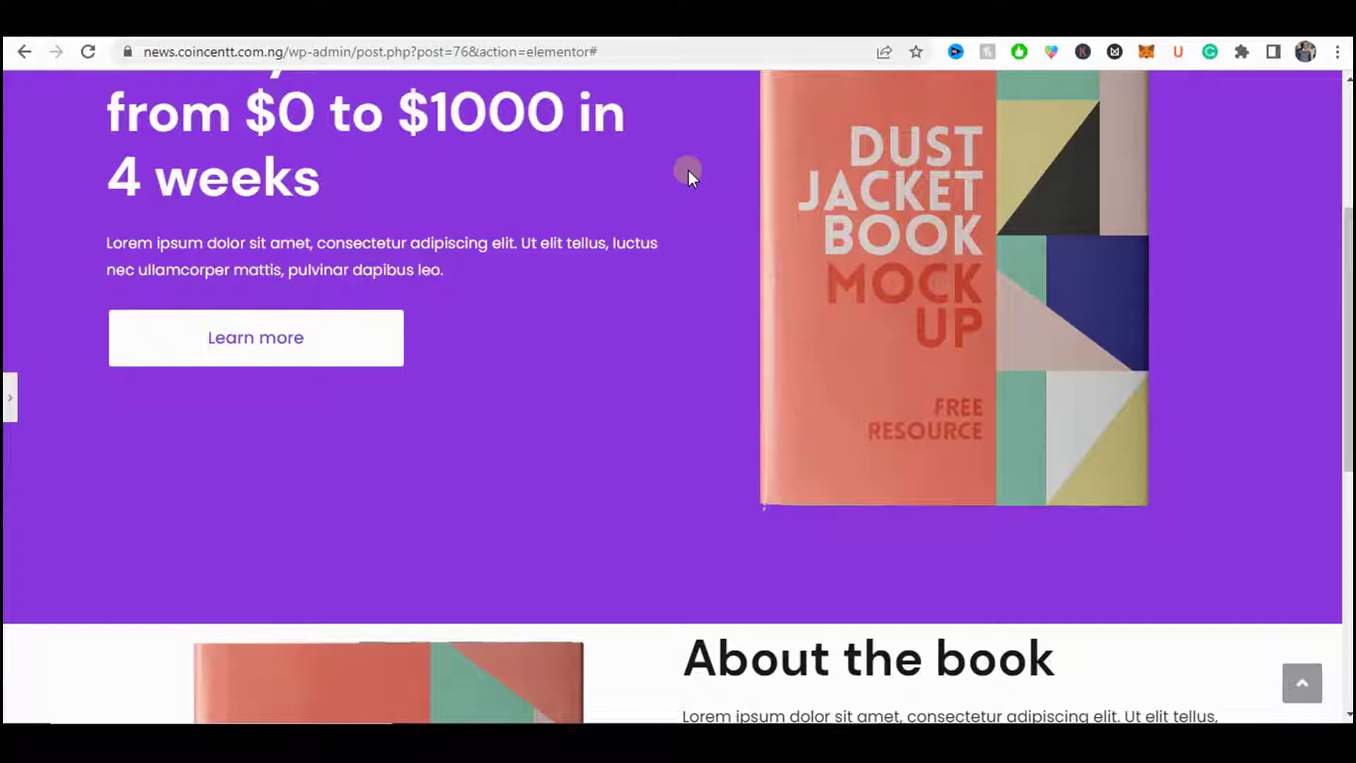
pyautogui.click(9, 397)
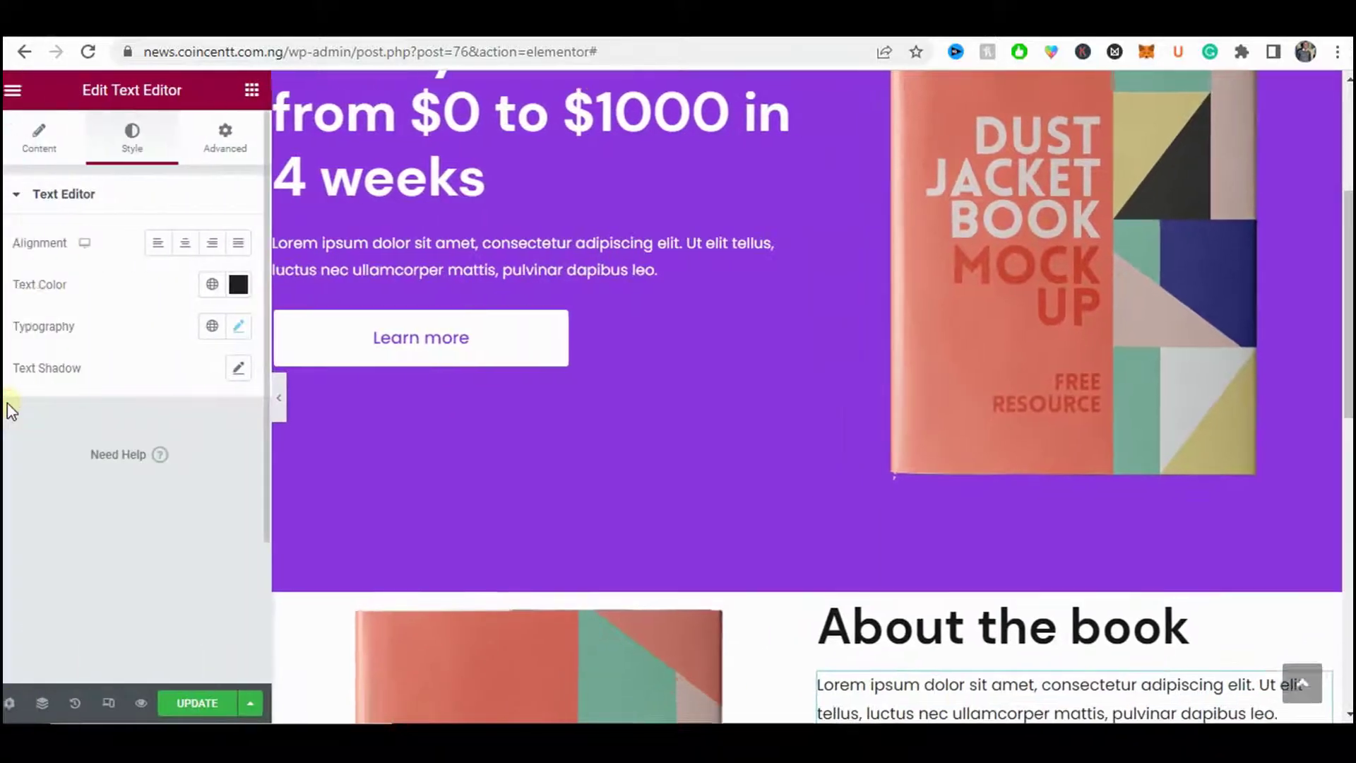
# - Unlink the "About the book" section's padding values and set 70 px at the top and 100 px at the bottom
pyautogui.scroll(-3, 787, 502)
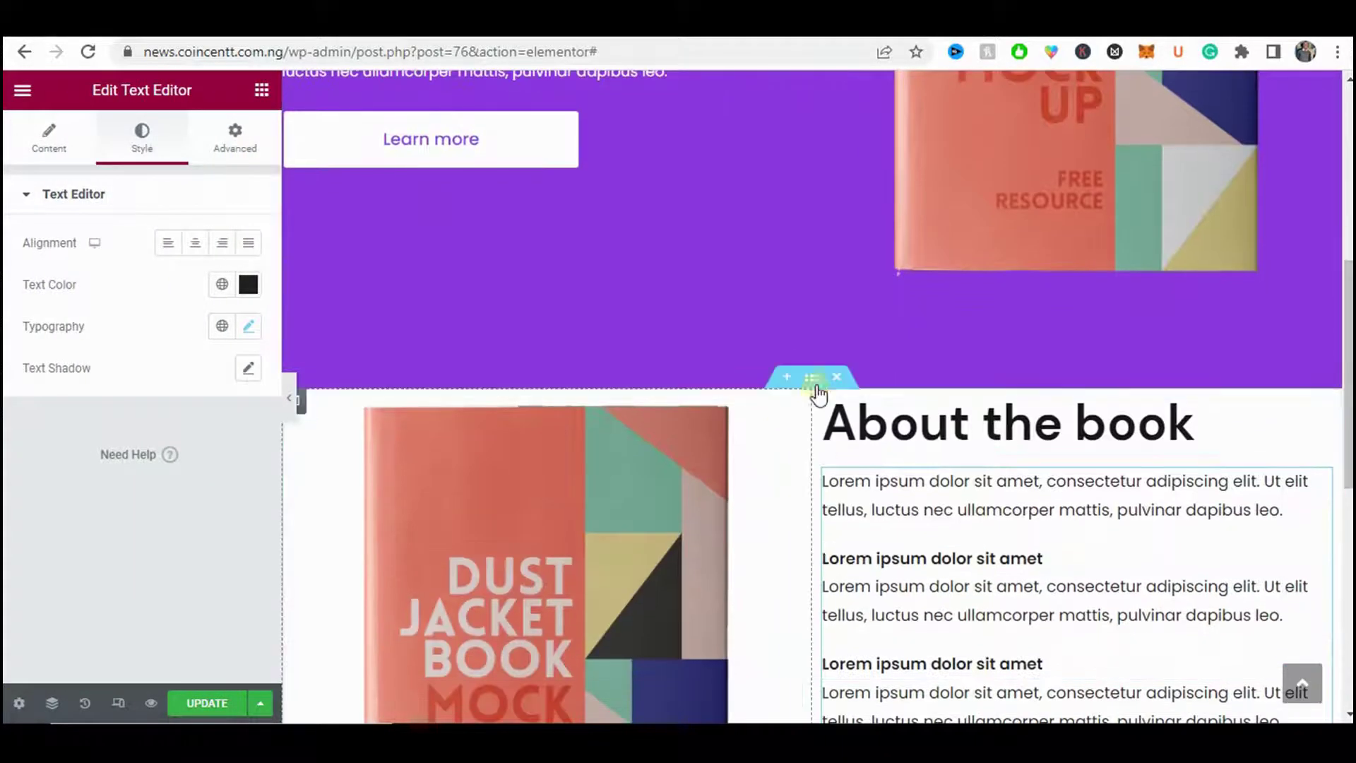
pyautogui.click(813, 382)
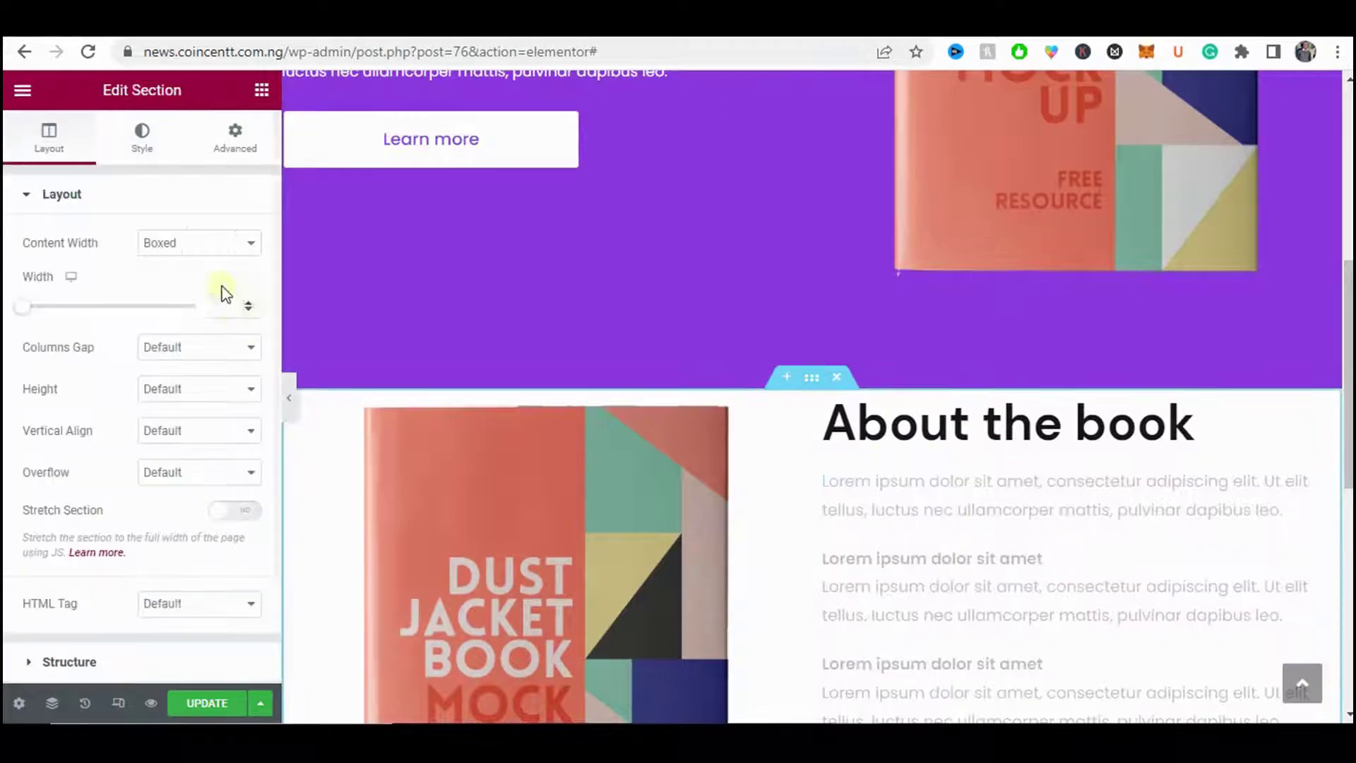
pyautogui.click(240, 154)
pyautogui.scroll(-2, 158, 233)
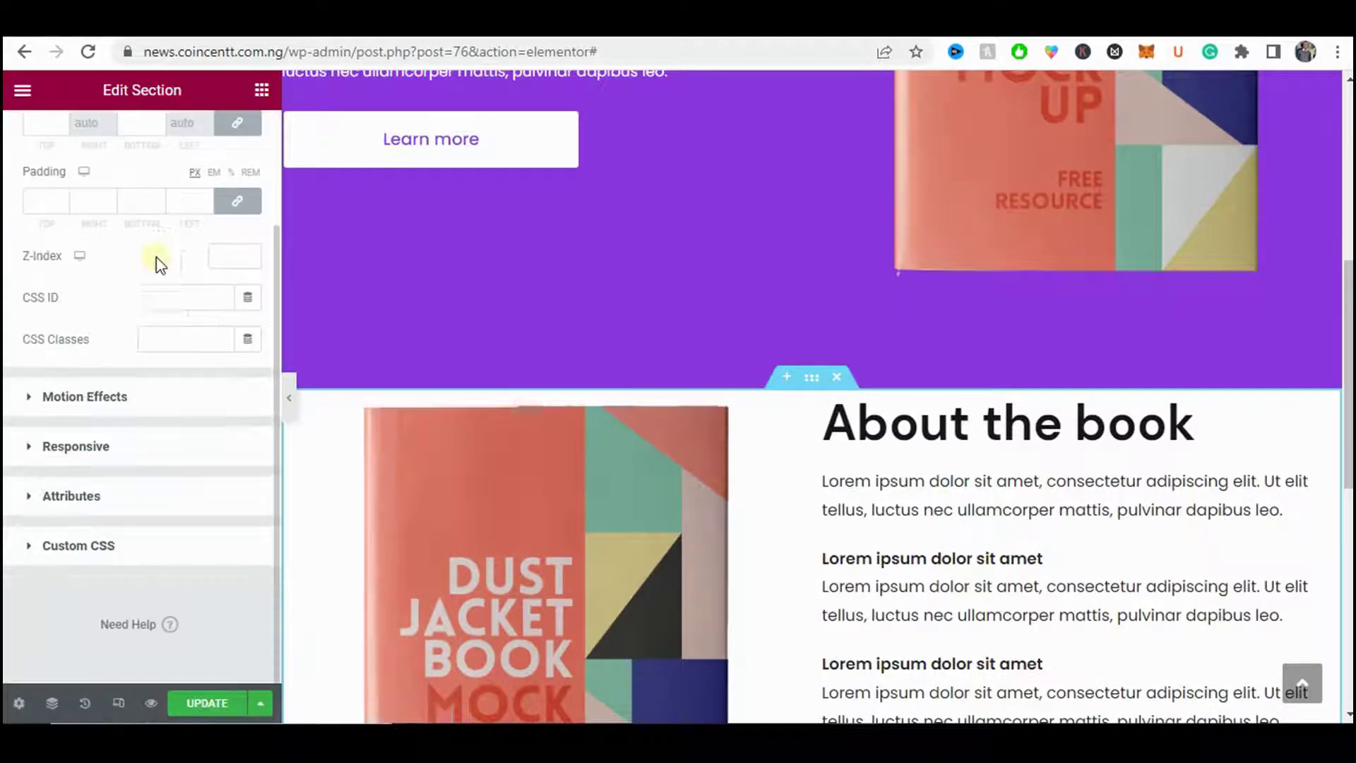
pyautogui.click(238, 205)
pyautogui.click(42, 201)
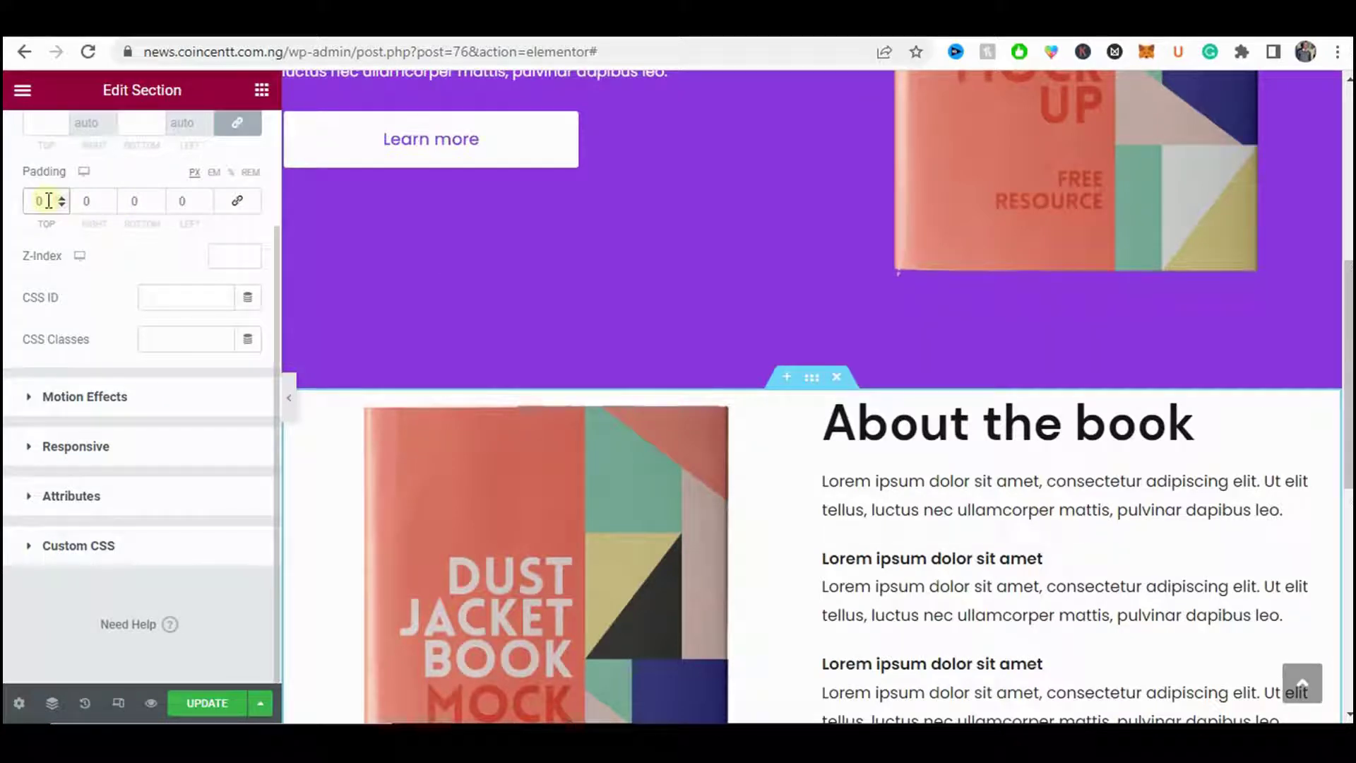
pyautogui.write('70')
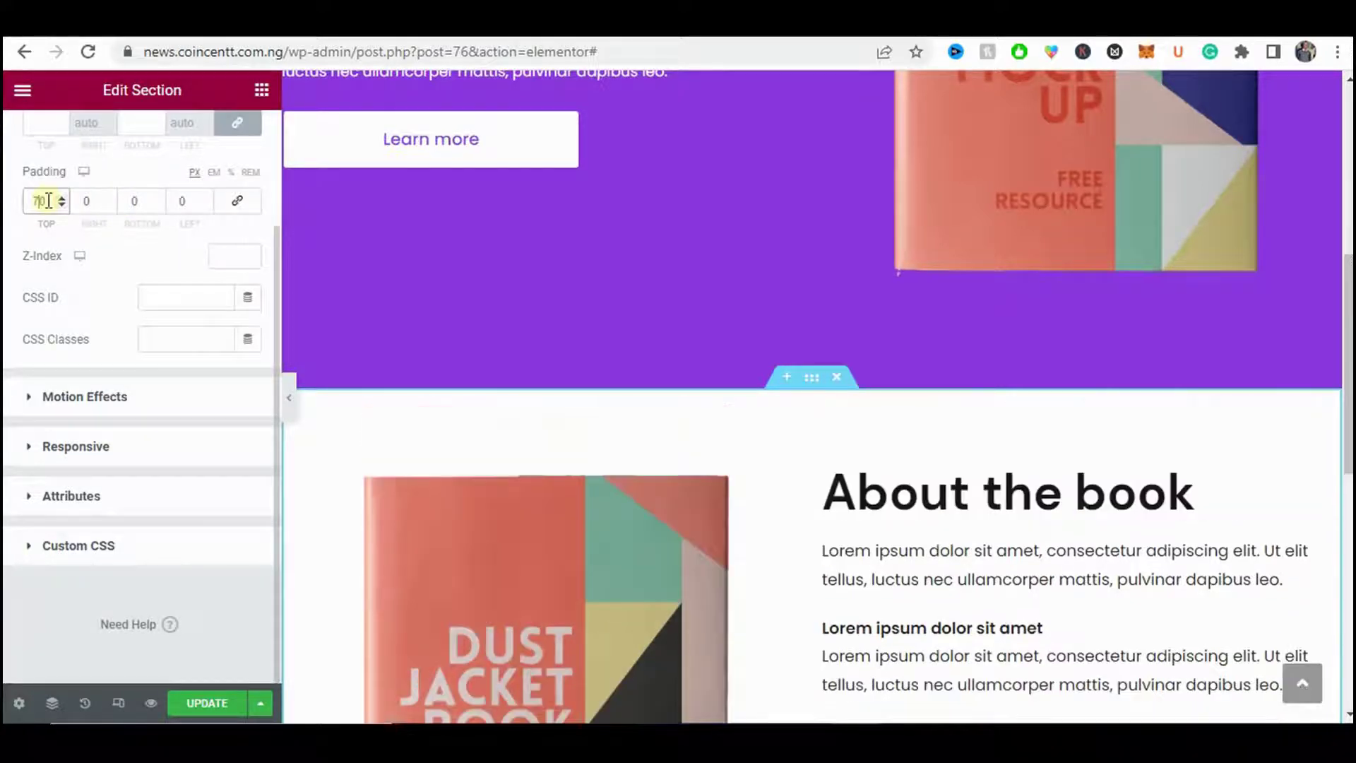
pyautogui.click(134, 202)
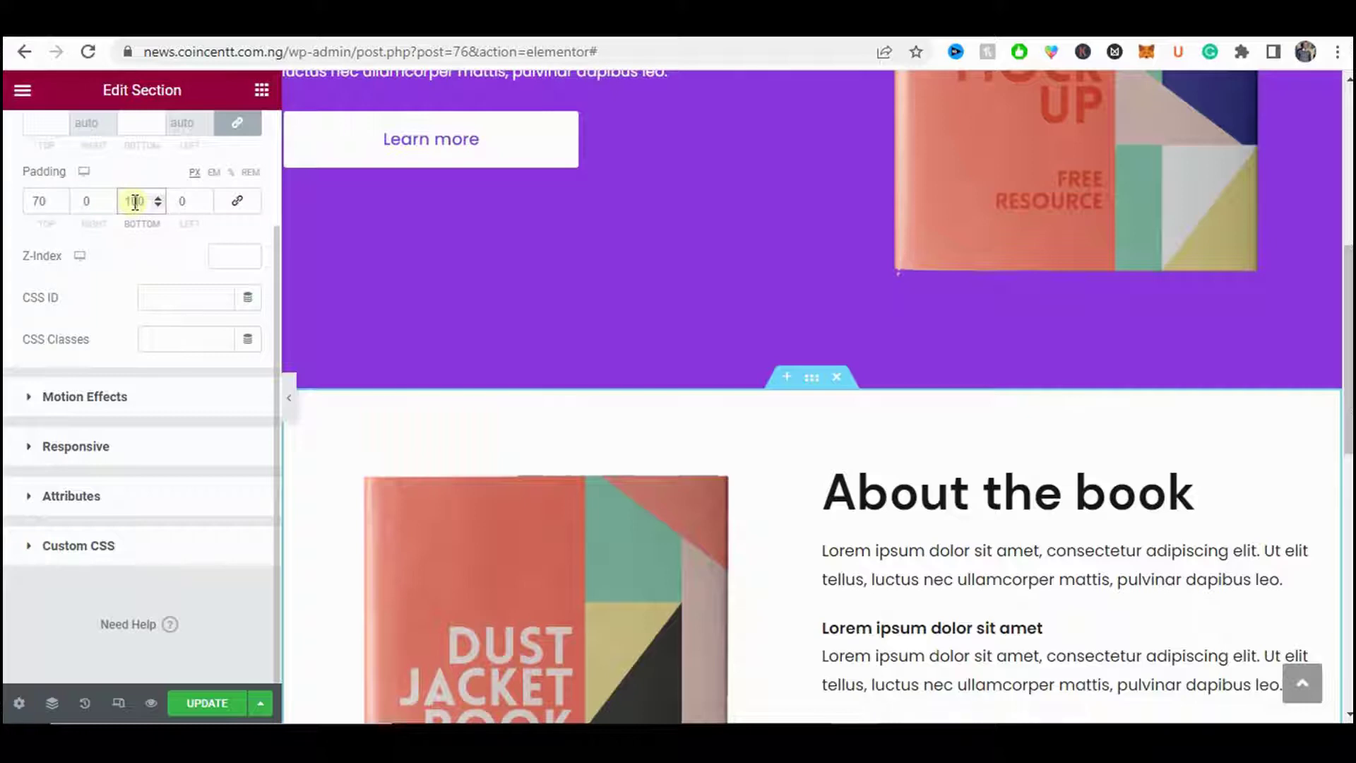
# - Examine the "About the book" section's spacing above and below its content, including at full width
pyautogui.scroll(-9, 409, 287)
pyautogui.scroll(4, 619, 295)
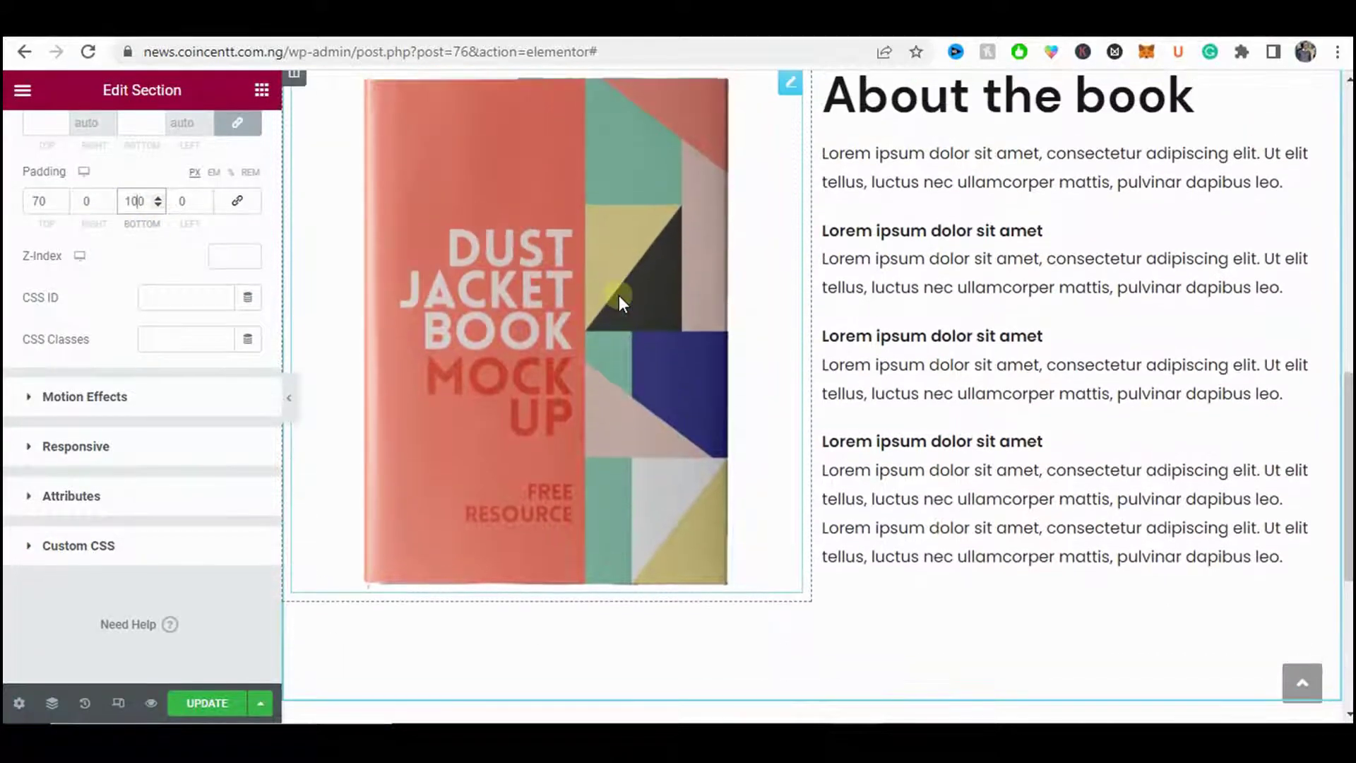
pyautogui.click(290, 398)
pyautogui.scroll(4, 847, 428)
pyautogui.scroll(-6, 848, 433)
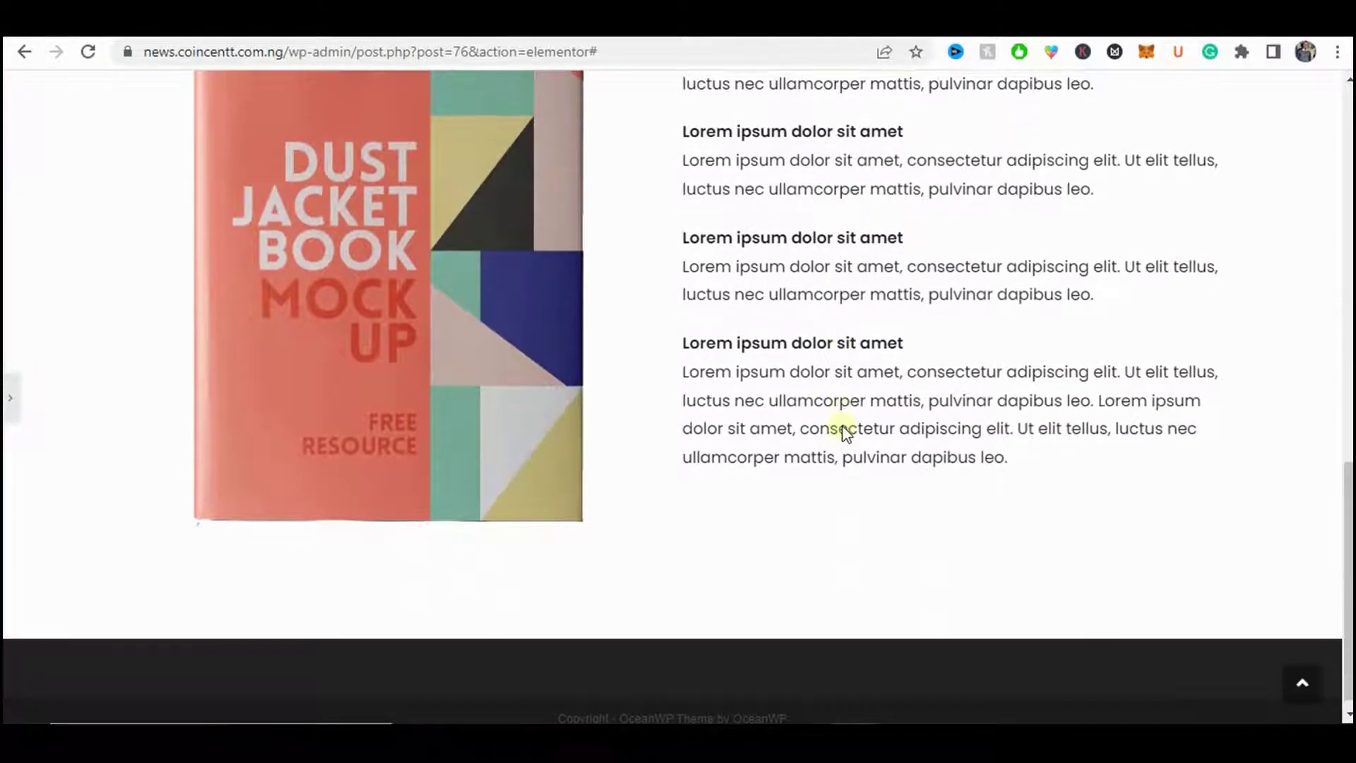
pyautogui.scroll(4, 846, 430)
pyautogui.scroll(-3, 819, 396)
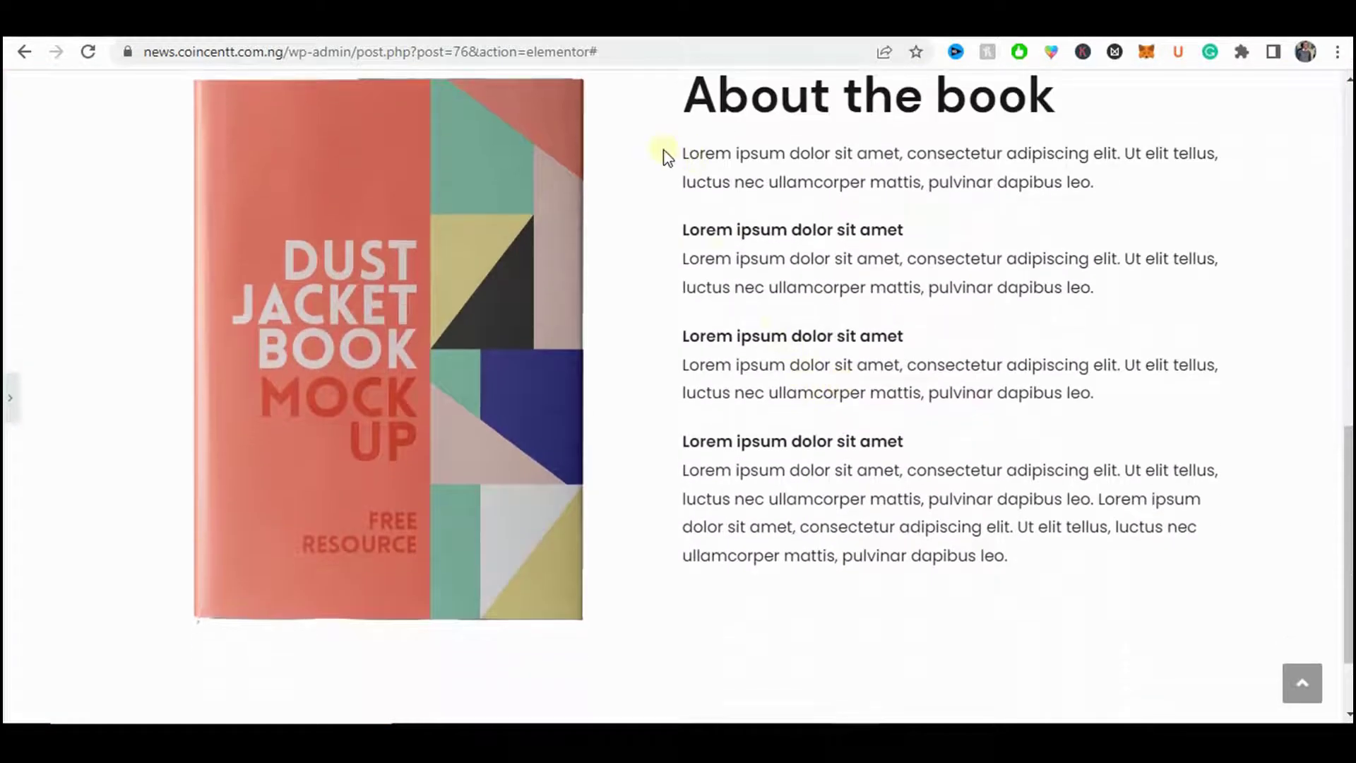
pyautogui.scroll(3, 703, 233)
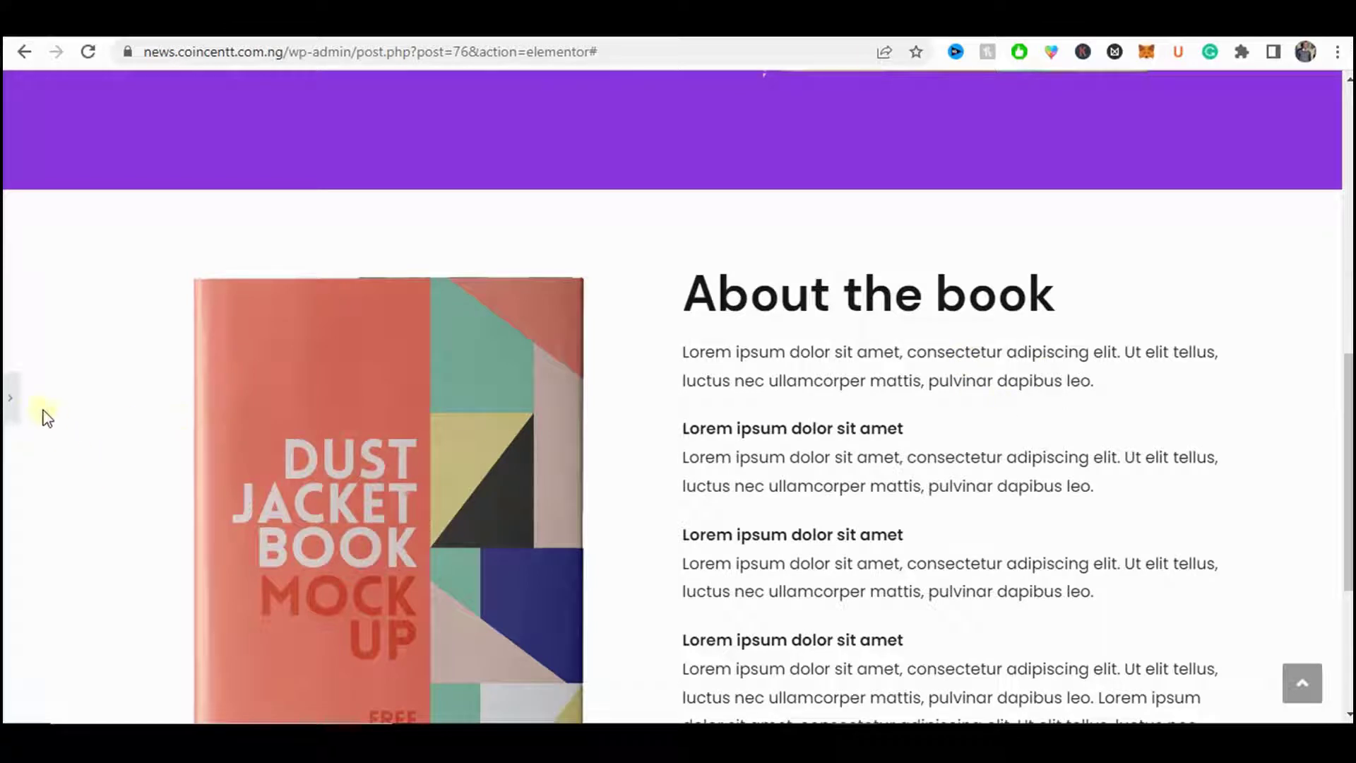
pyautogui.click(8, 404)
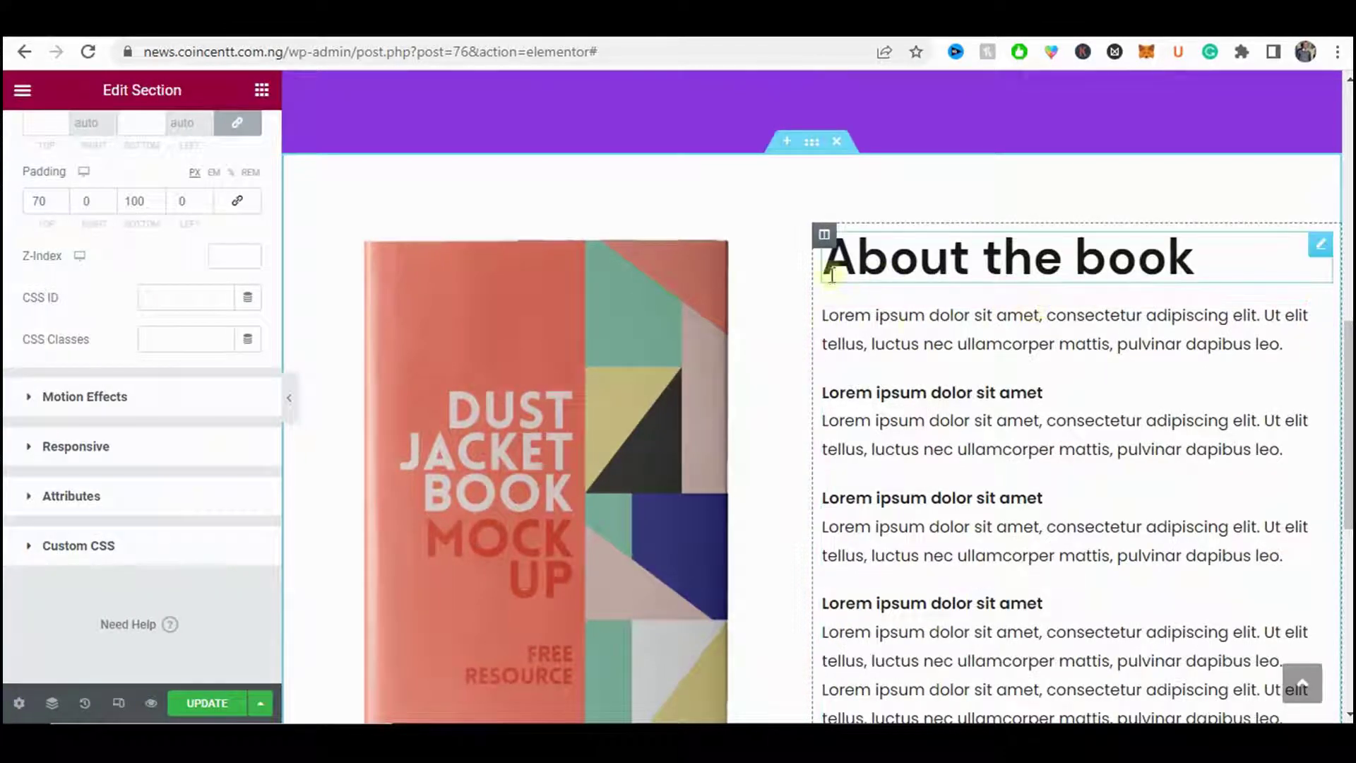
# - Set the padding of the column holding the "About the book" text to 40 px top, 30 px right and 30 px left, with values unlinked
pyautogui.click(825, 237)
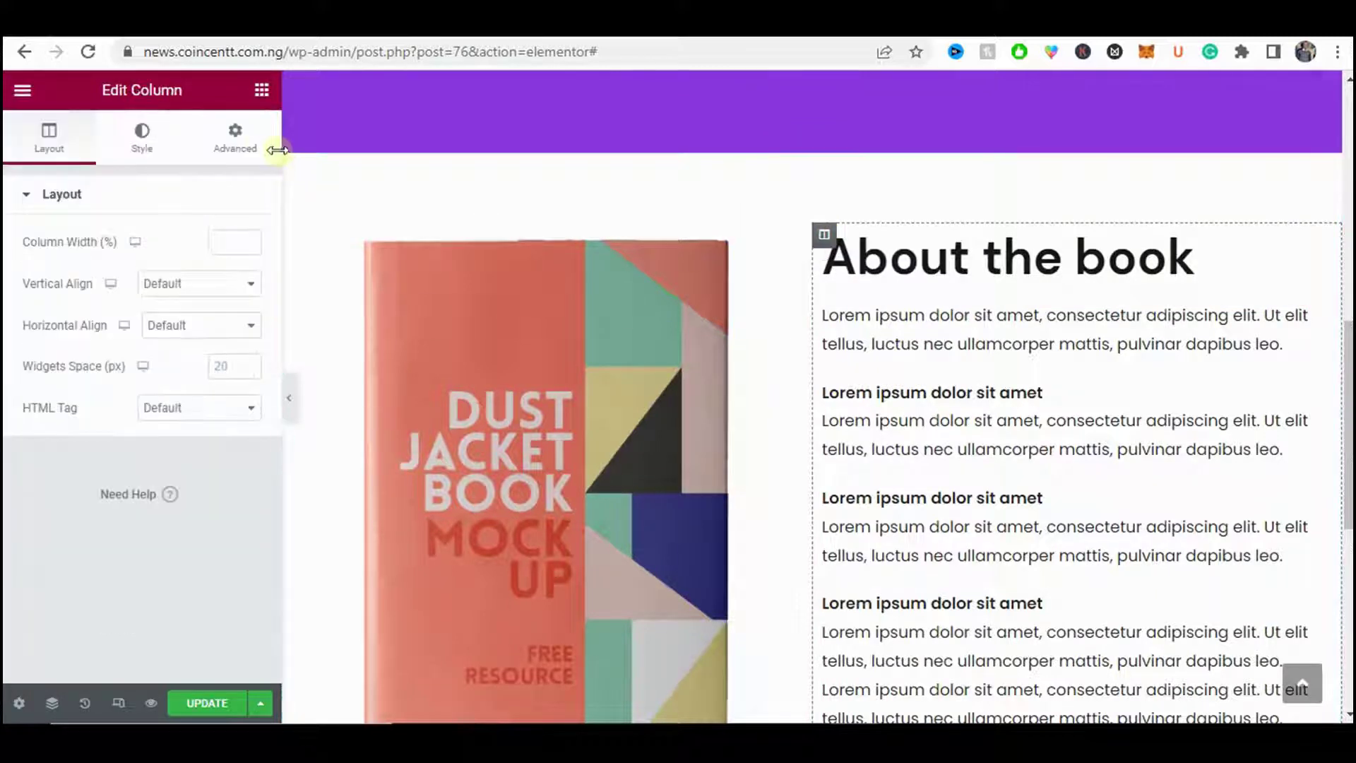
pyautogui.click(234, 149)
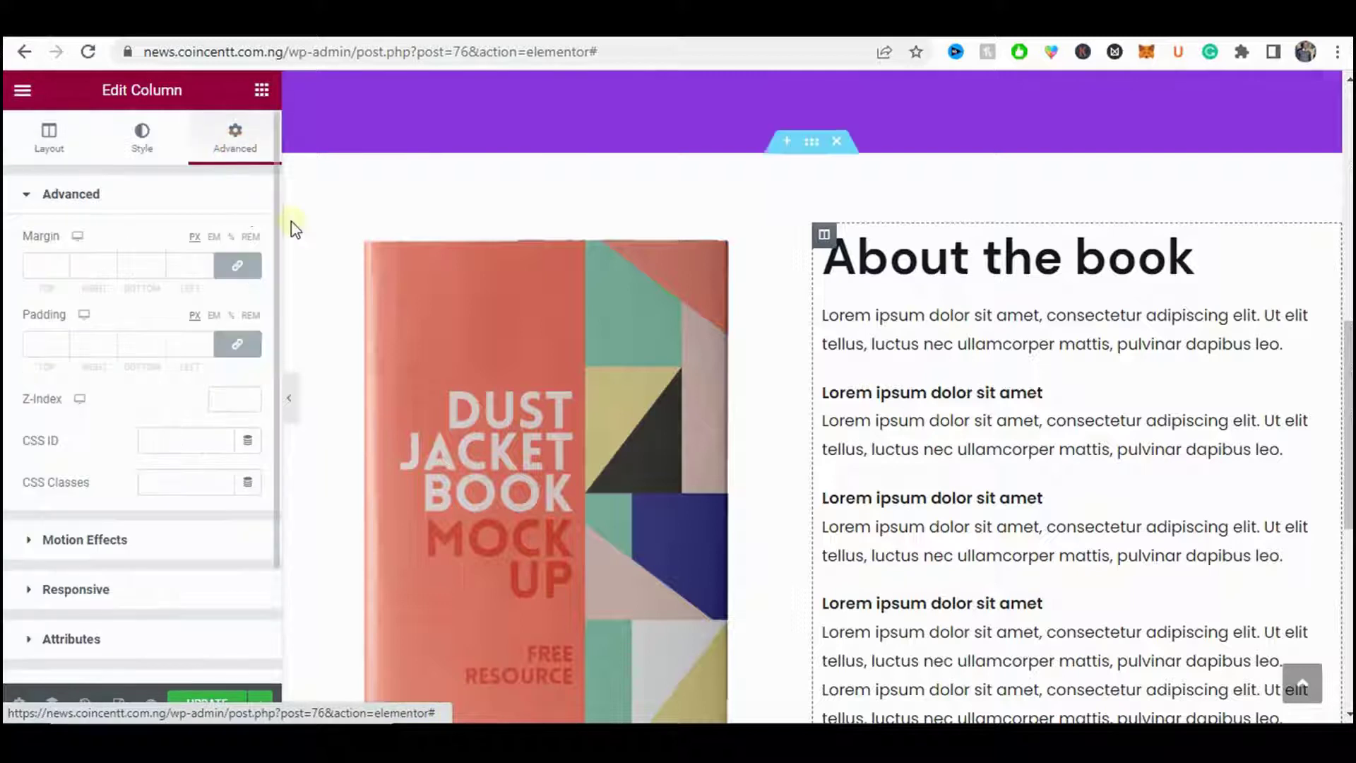
pyautogui.click(239, 347)
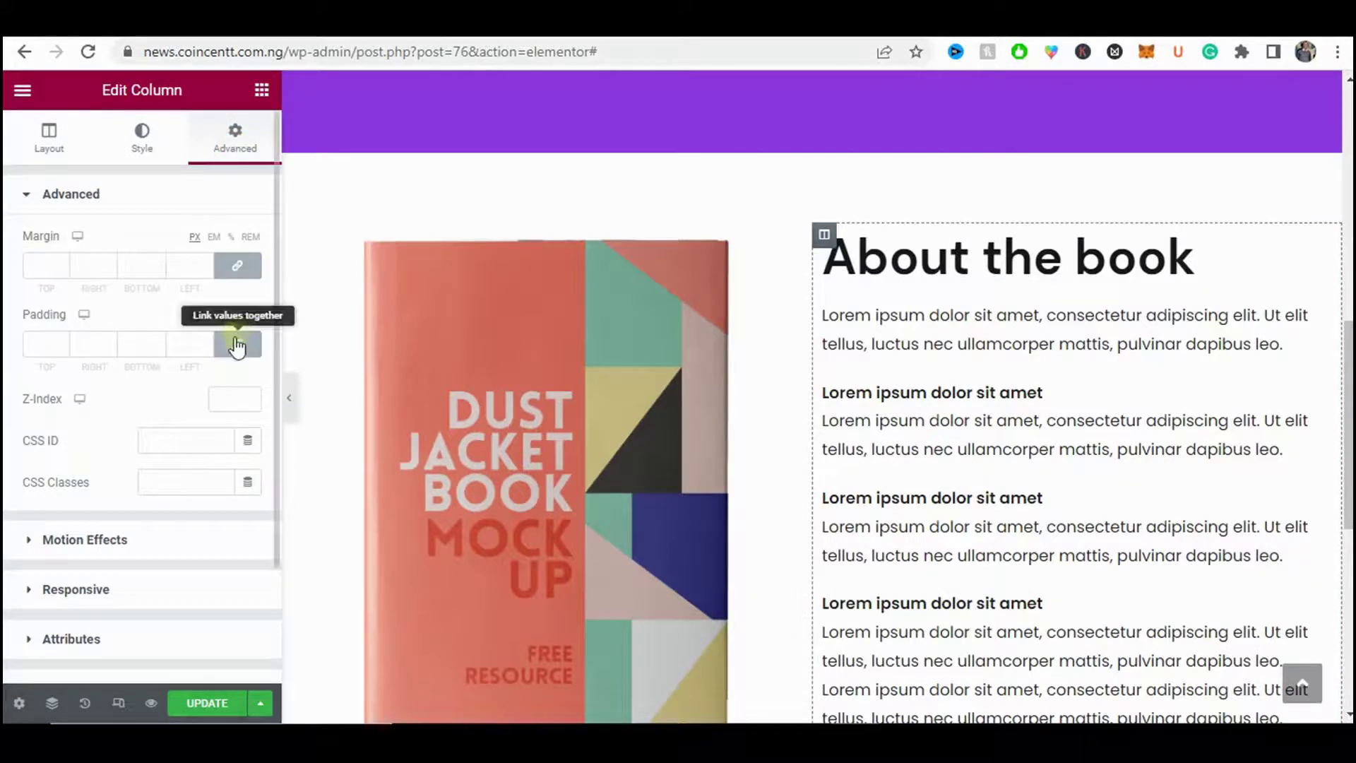
pyautogui.click(240, 346)
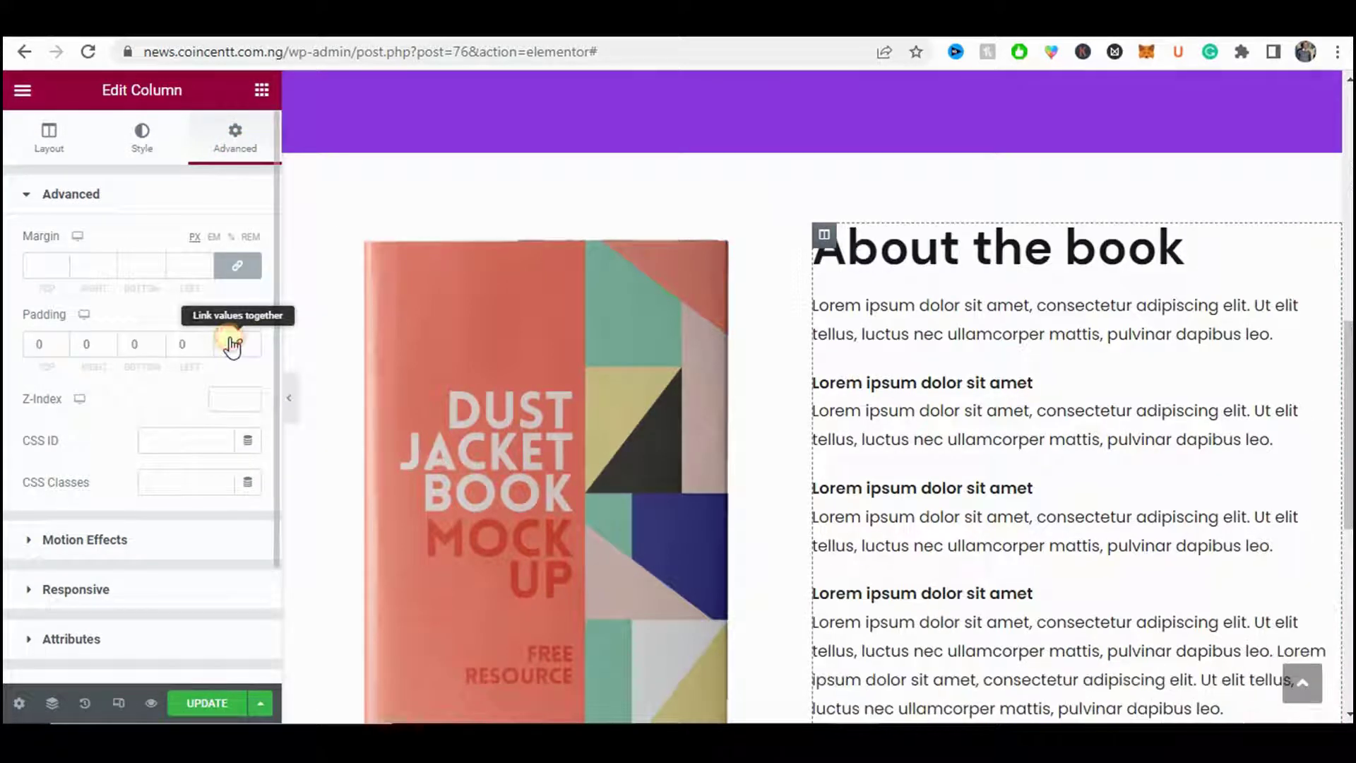
pyautogui.click(34, 346)
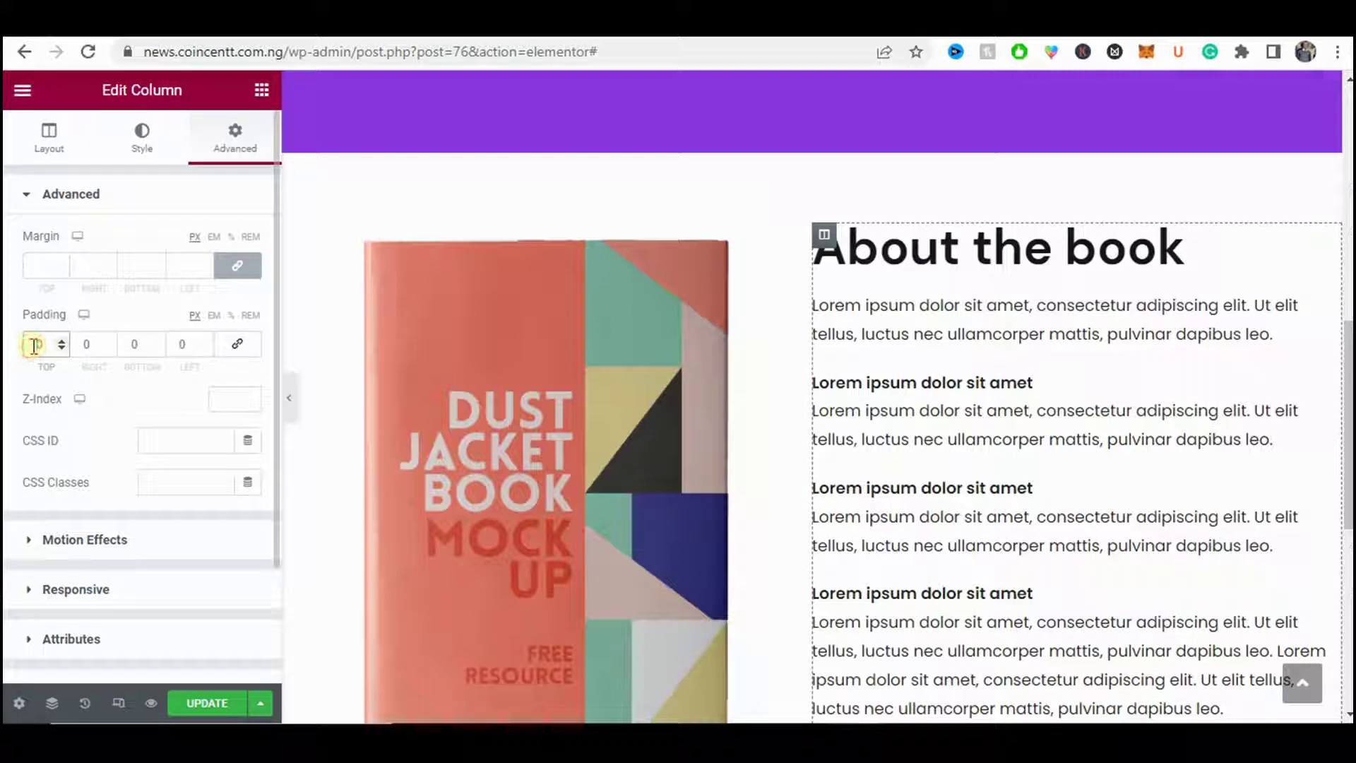
pyautogui.write('4')
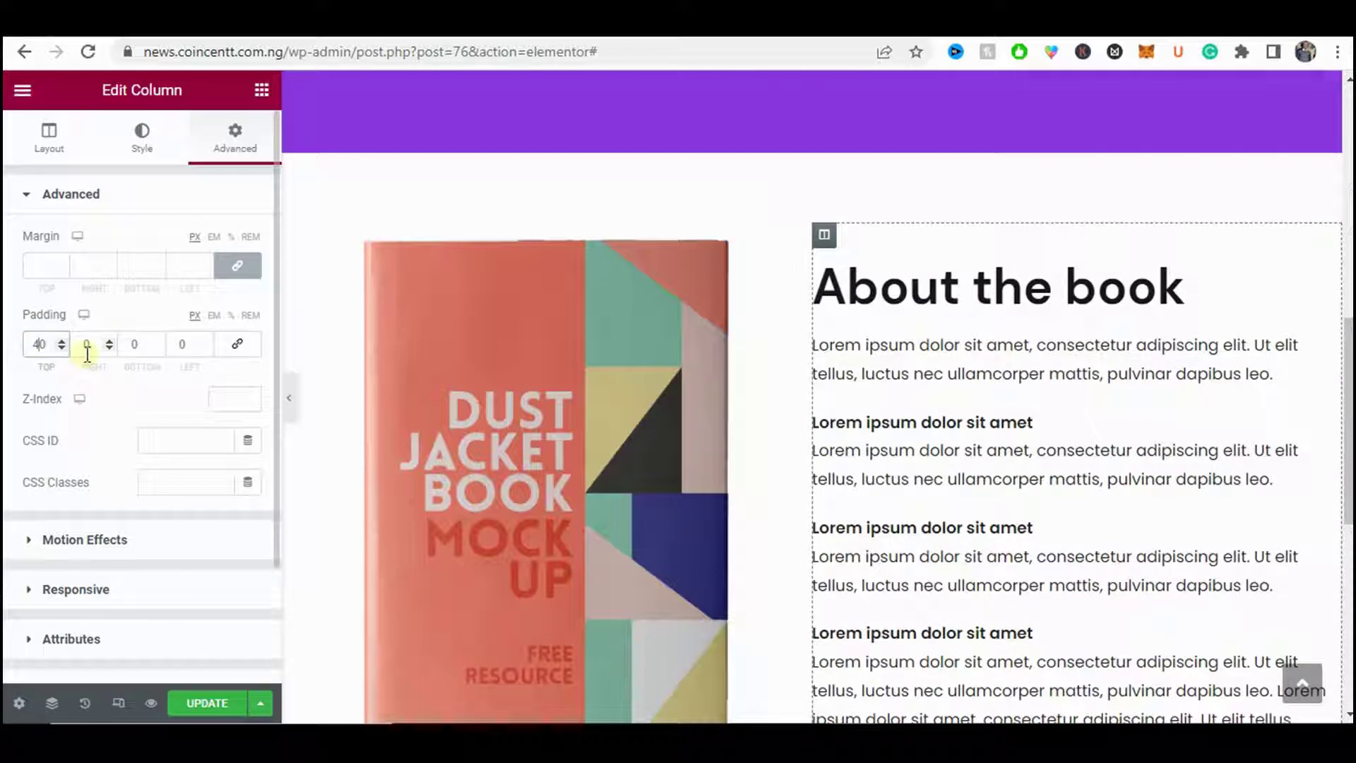
pyautogui.click(83, 339)
pyautogui.write('30')
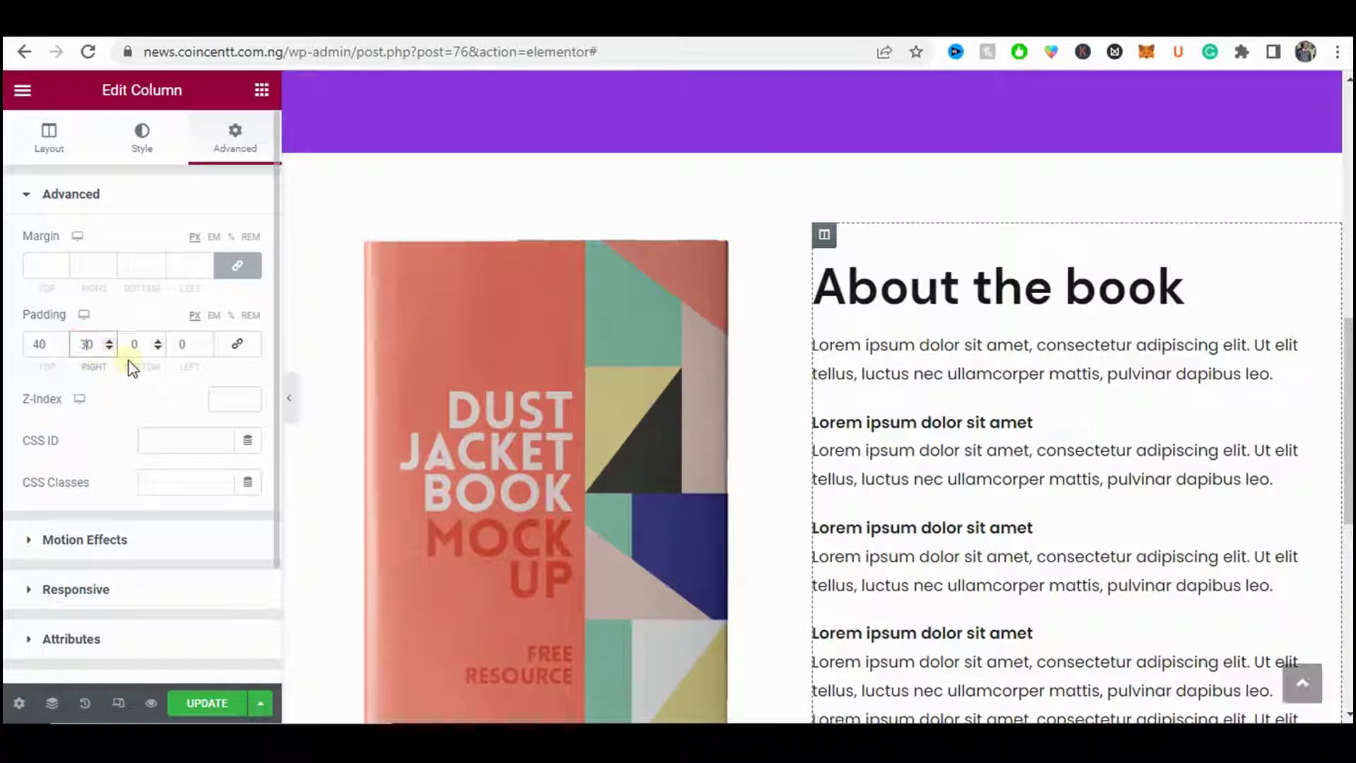
pyautogui.click(185, 344)
pyautogui.write('30')
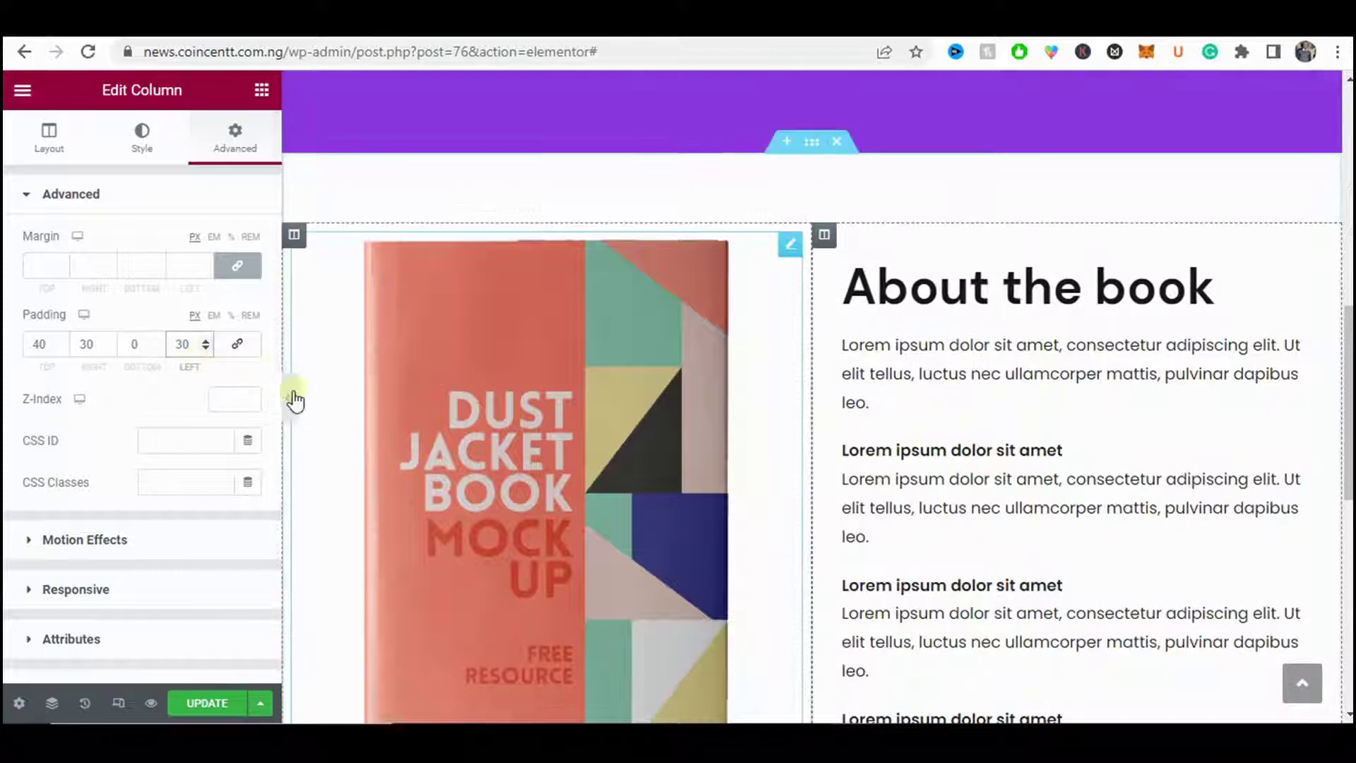
# - Preview the "About the book" section at full width and check how the padded text column sits beside the book image
pyautogui.click(289, 397)
pyautogui.scroll(-3, 897, 341)
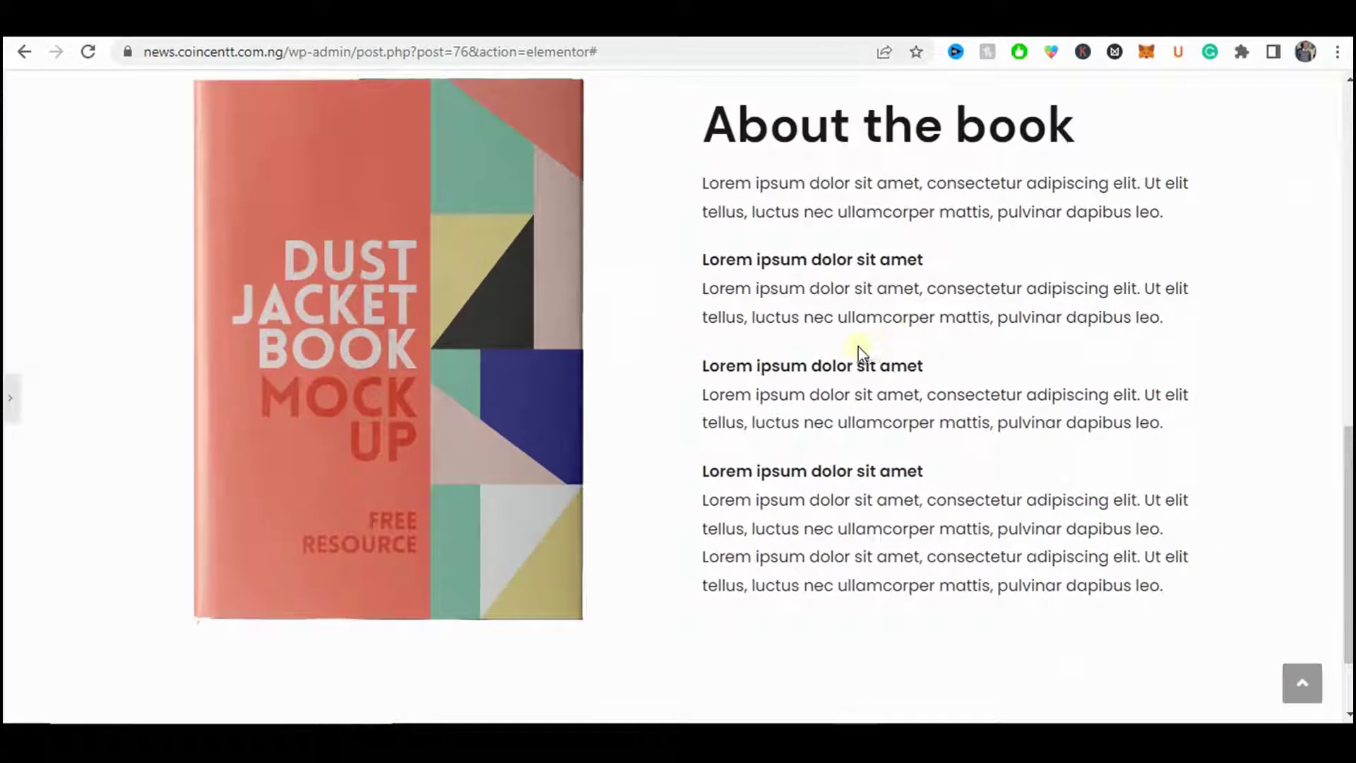
pyautogui.scroll(1, 860, 353)
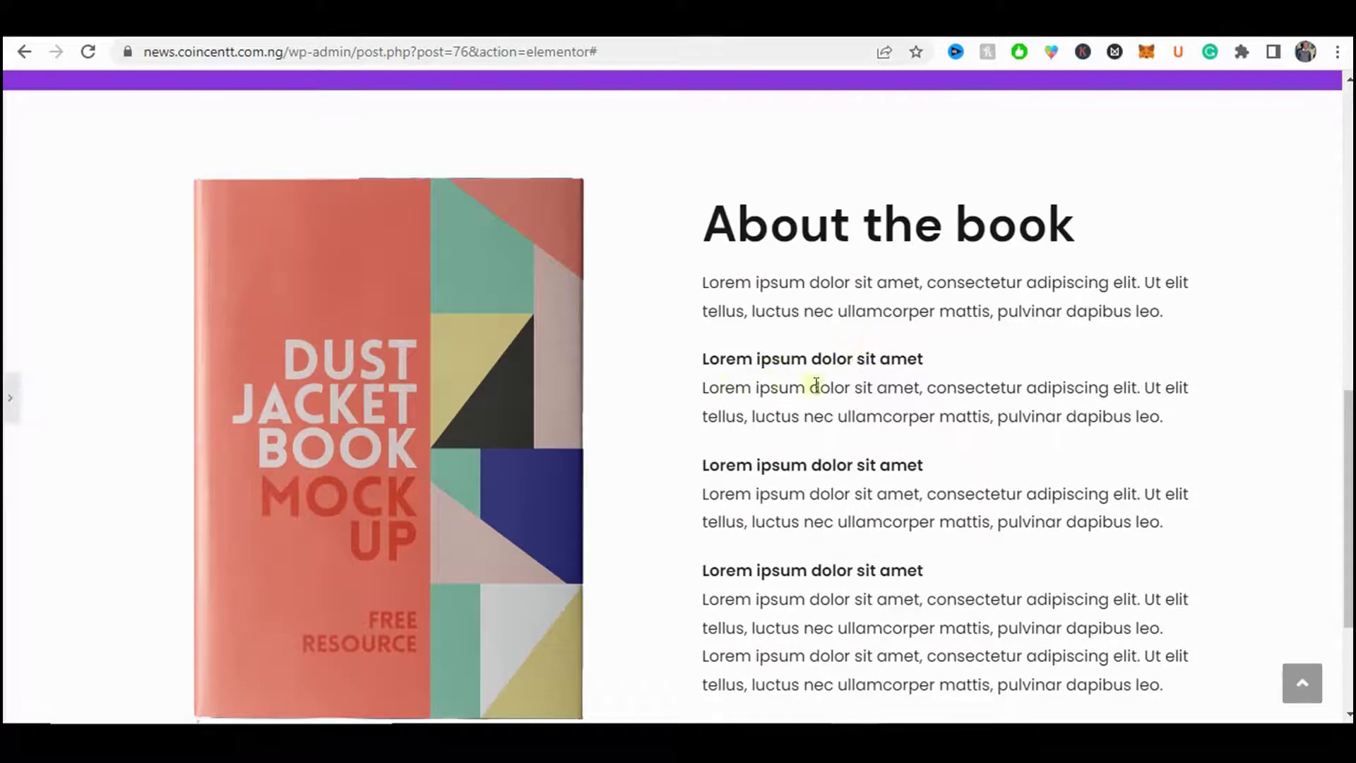
pyautogui.scroll(-1, 876, 386)
pyautogui.scroll(1, 932, 388)
pyautogui.scroll(-2, 763, 400)
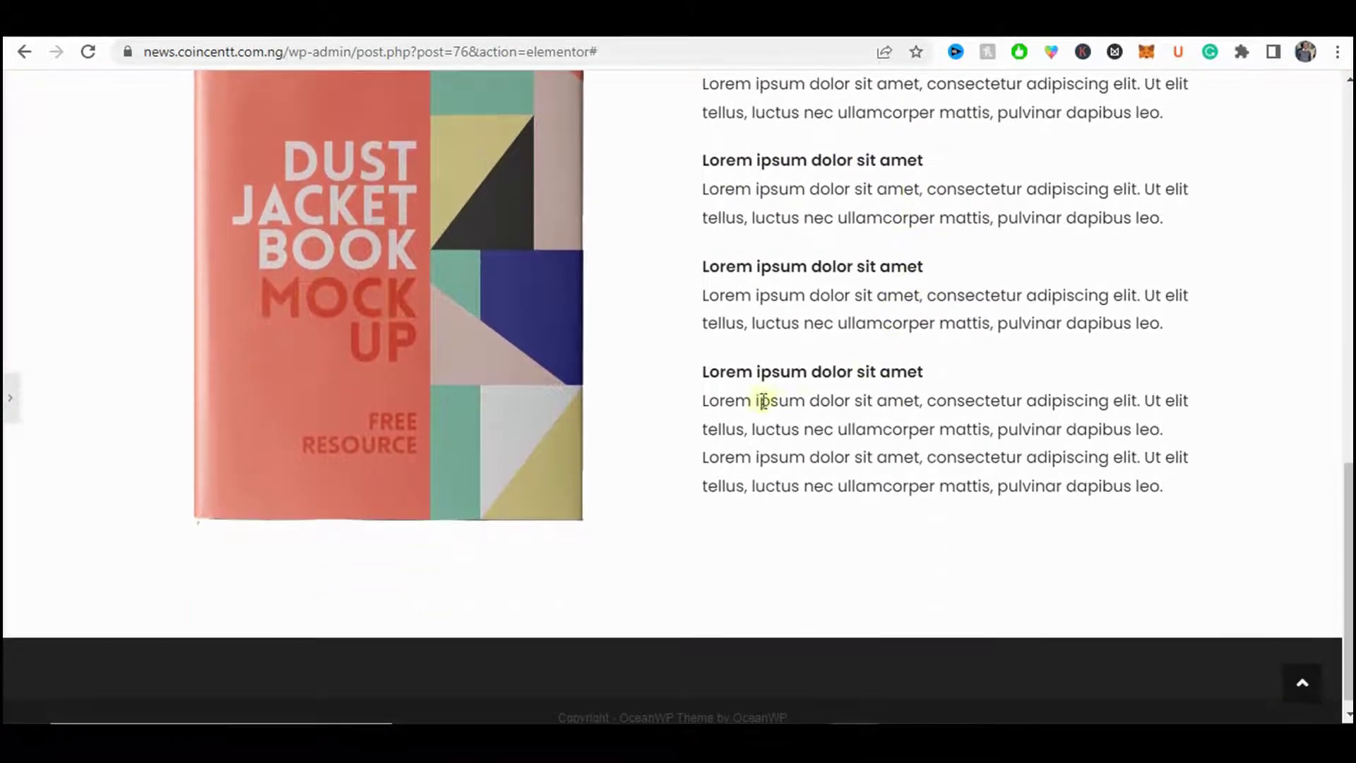
pyautogui.scroll(2, 764, 400)
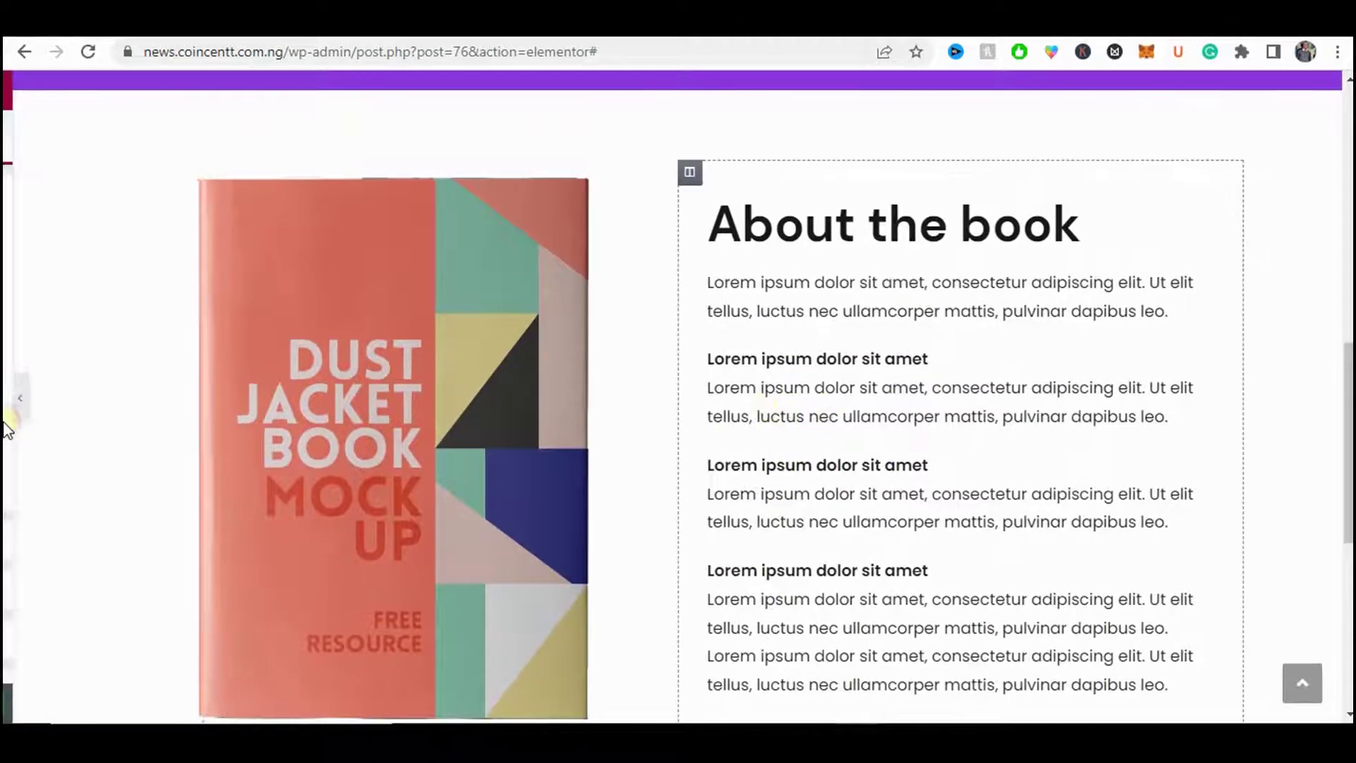
pyautogui.click(10, 417)
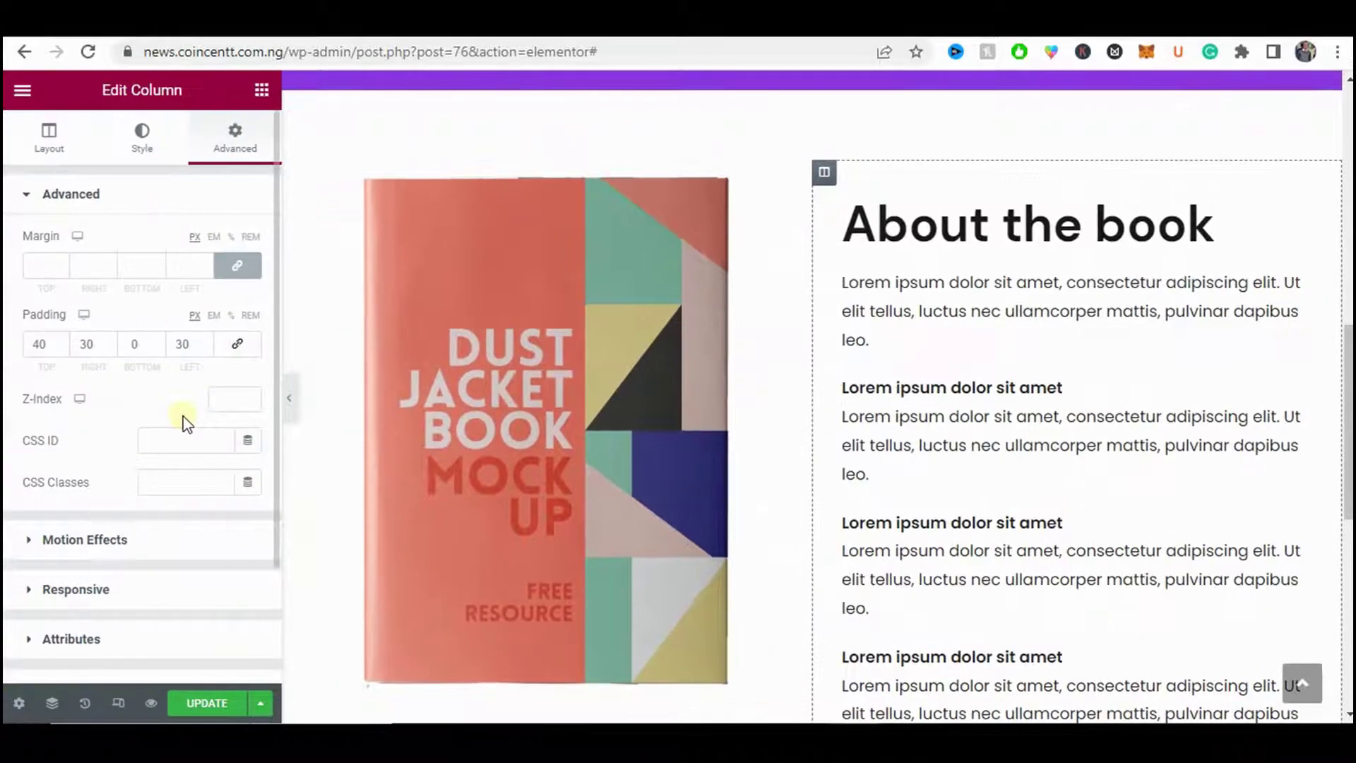
# - Examine the "What will you get inside this book?" section on the demo landing page, including its three heading cards
pyautogui.click(1017, 452)
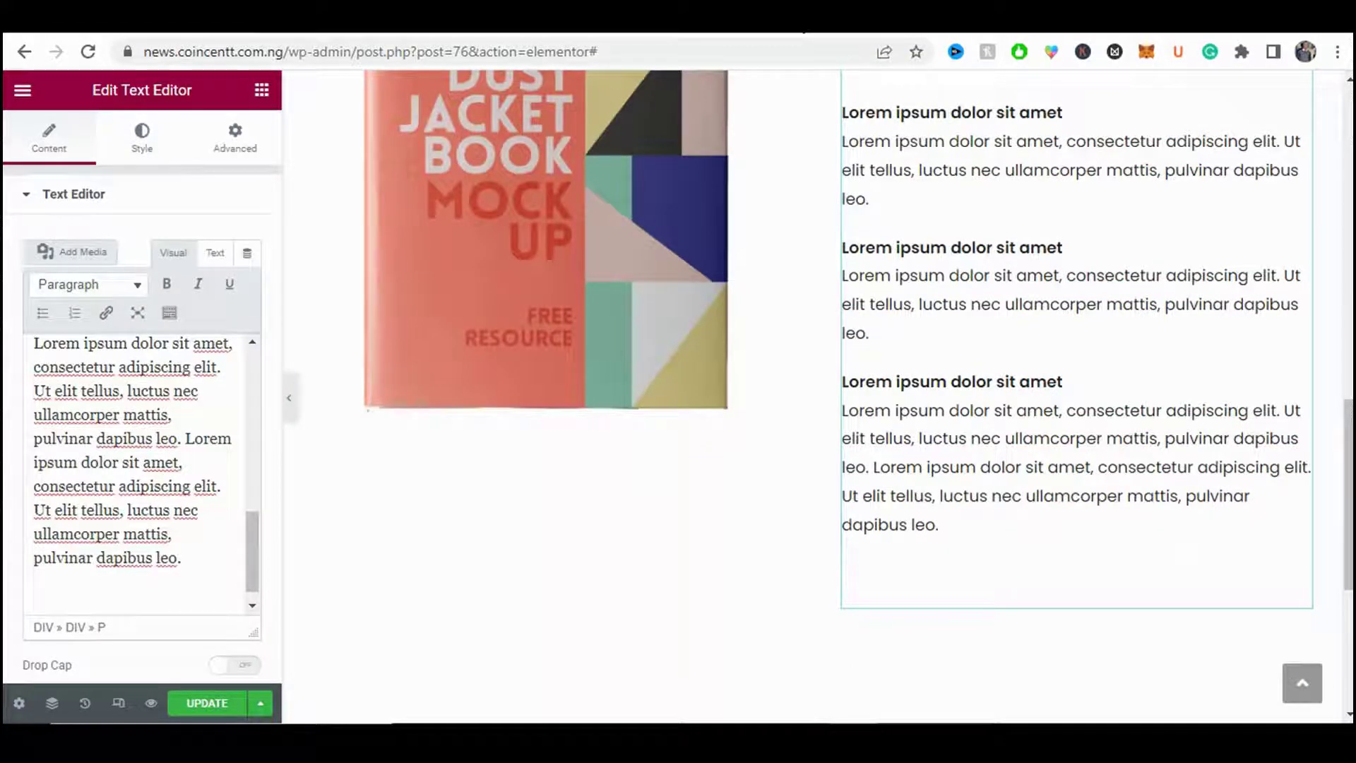
pyautogui.click(370, 29)
pyautogui.scroll(-2, 443, 391)
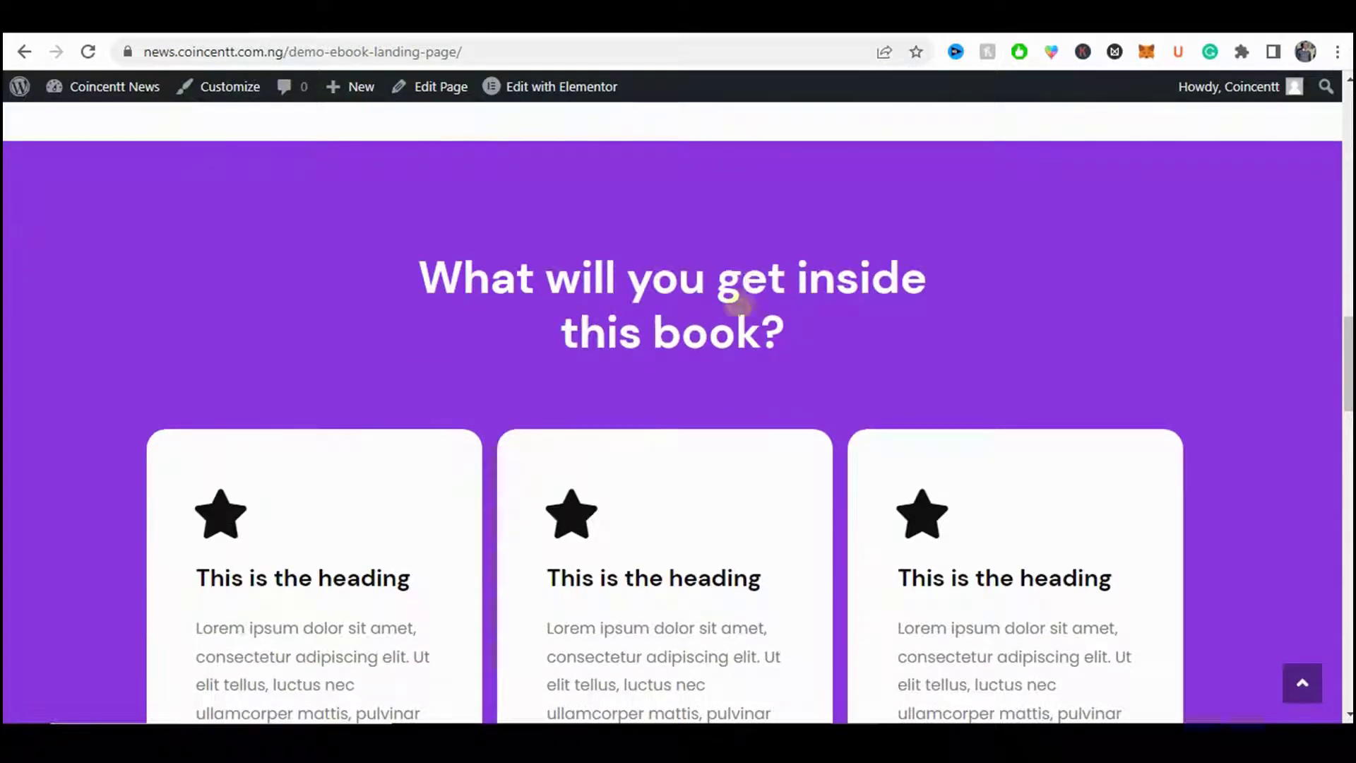
pyautogui.scroll(-4, 607, 332)
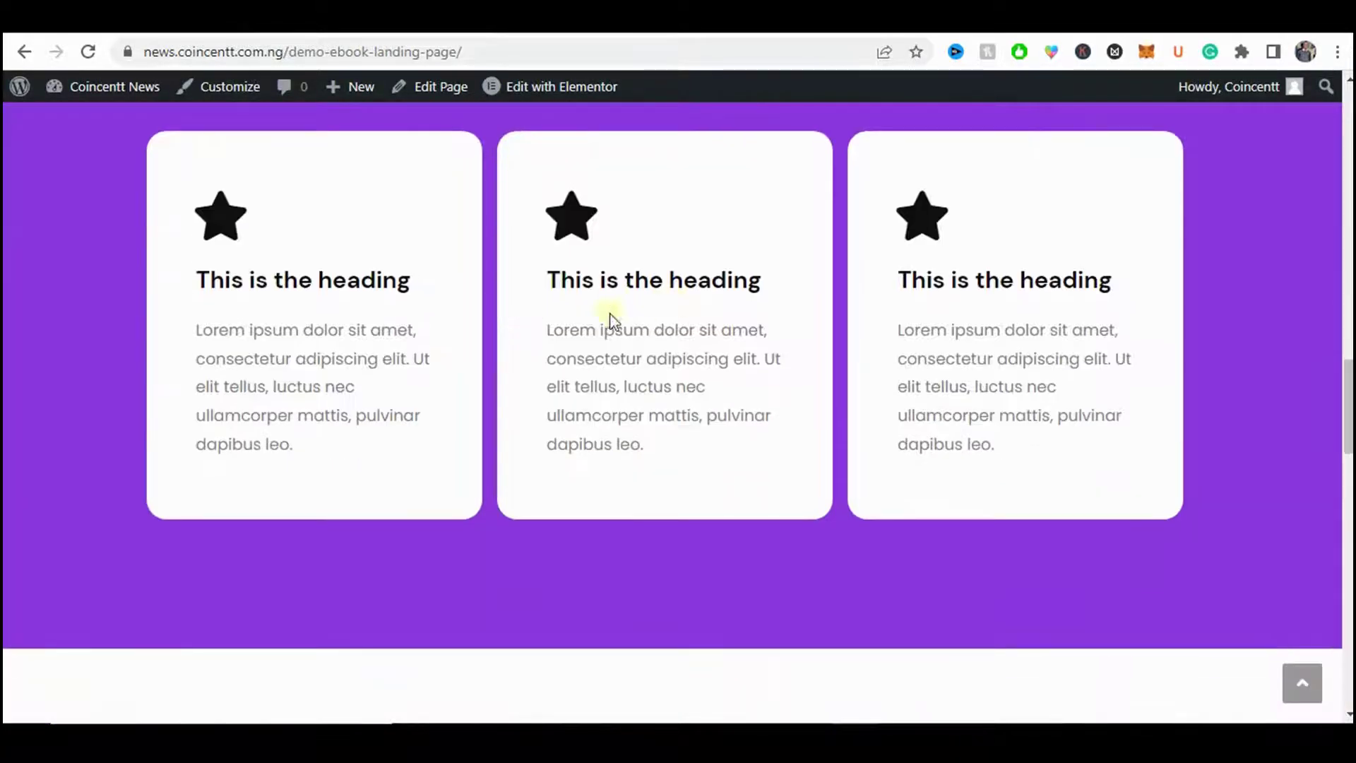
pyautogui.scroll(-2, 682, 469)
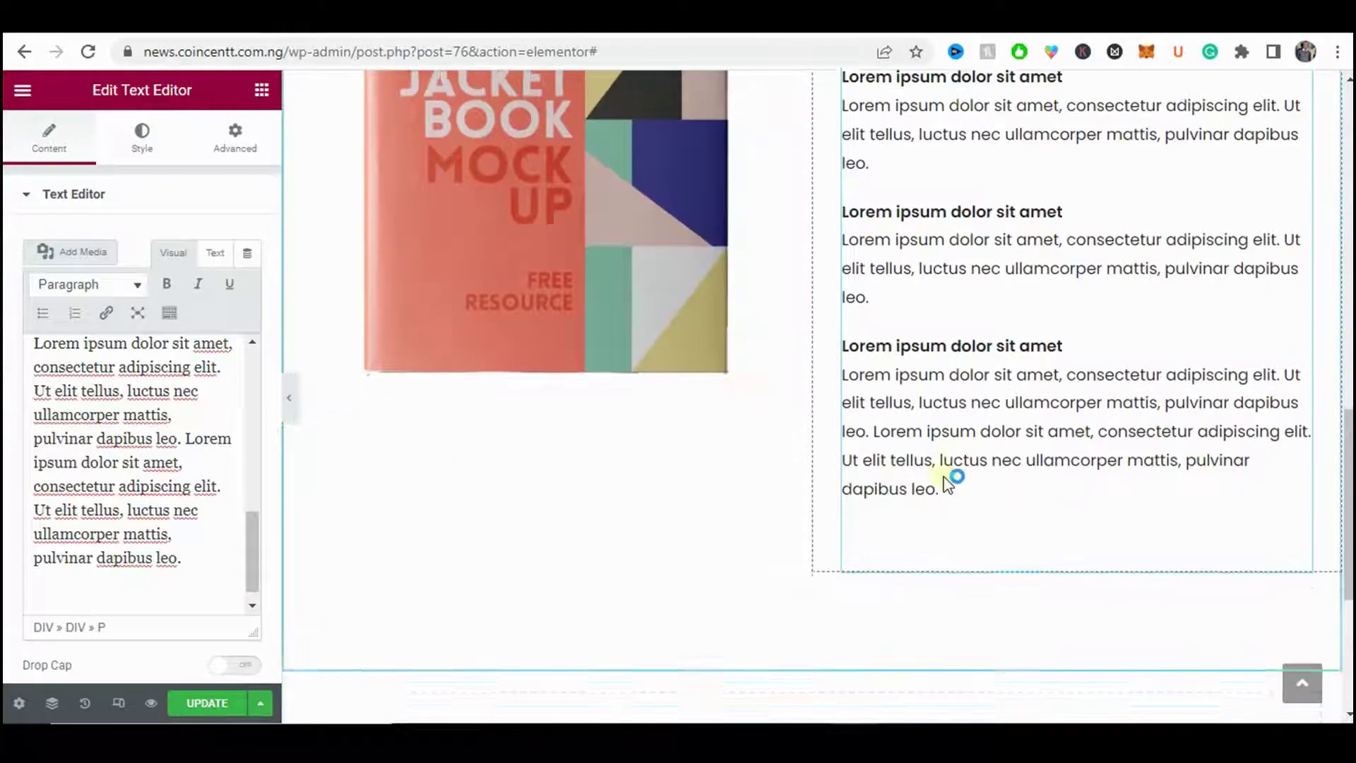
# - Add a single-column section below "About the book" and place a Heading widget in it
pyautogui.scroll(-5, 947, 484)
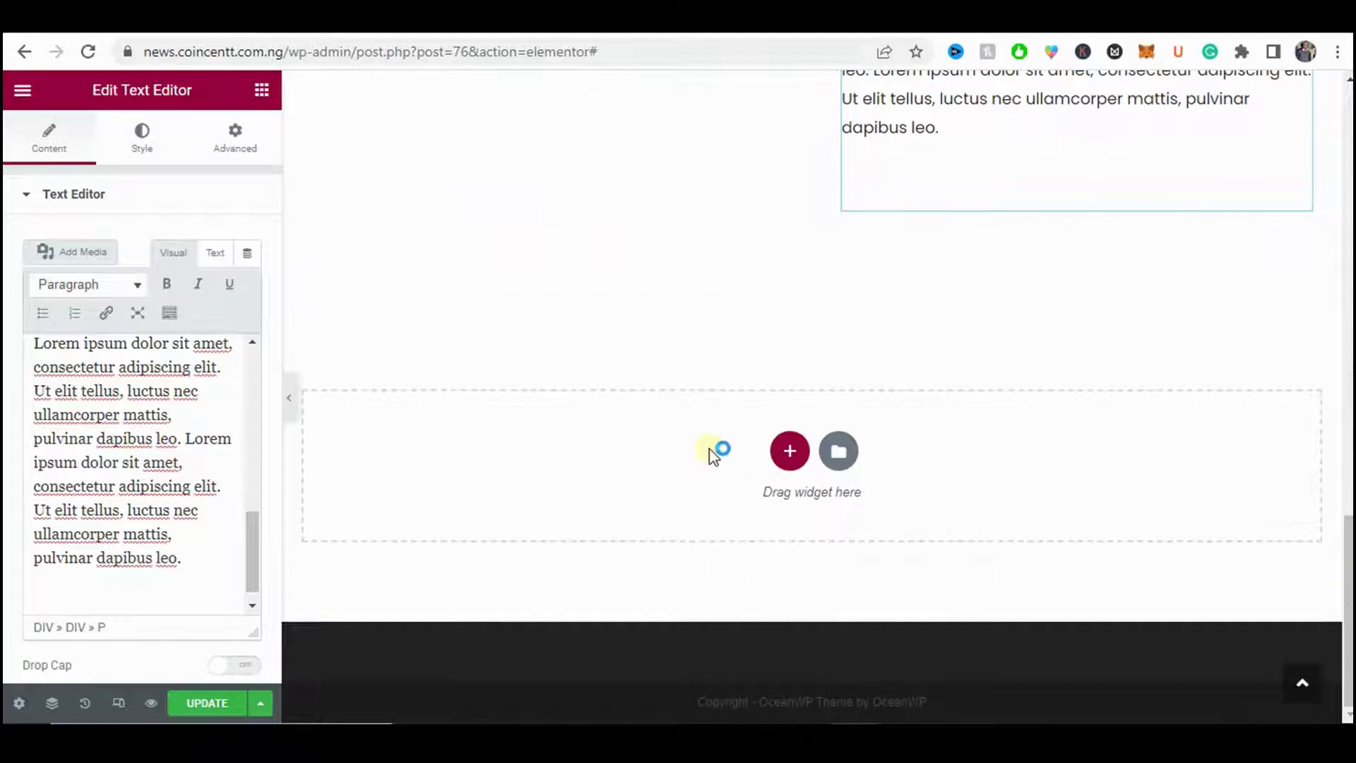
pyautogui.click(790, 451)
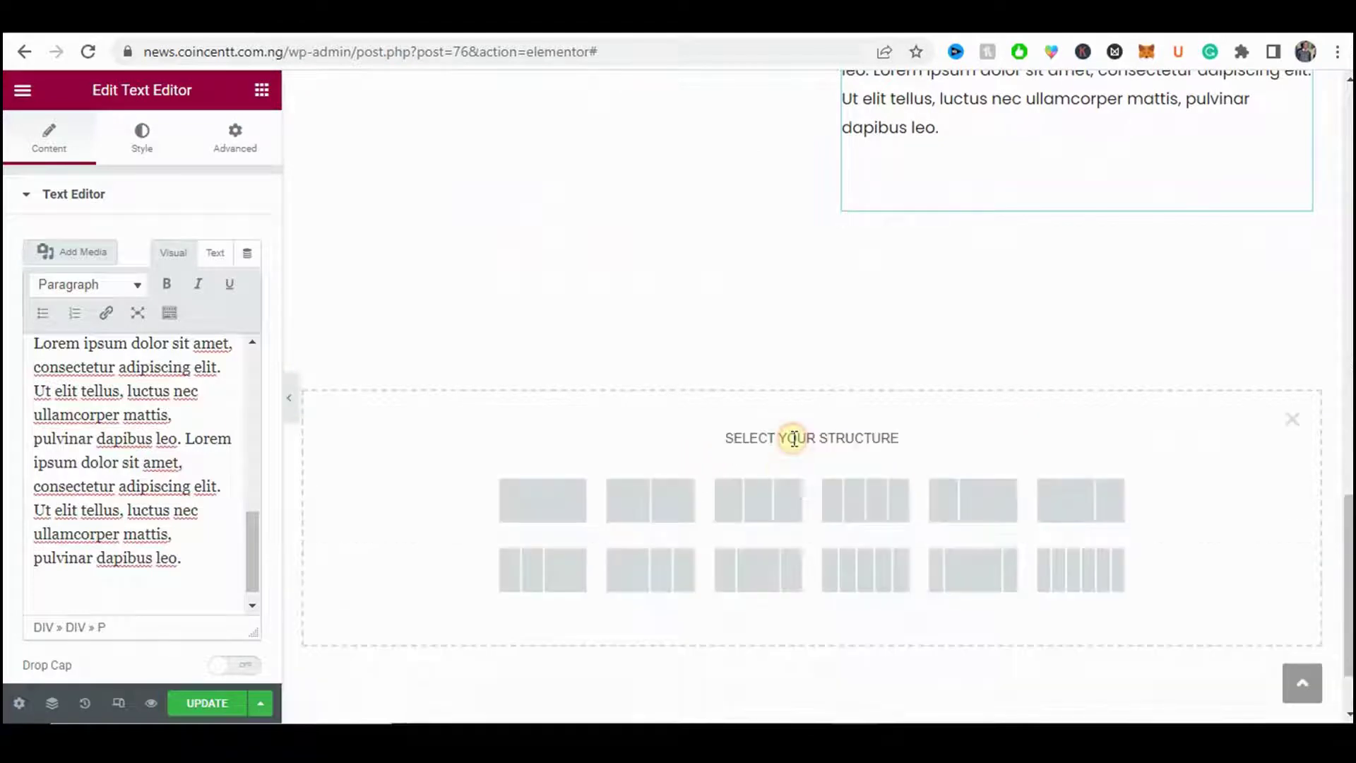
pyautogui.click(538, 511)
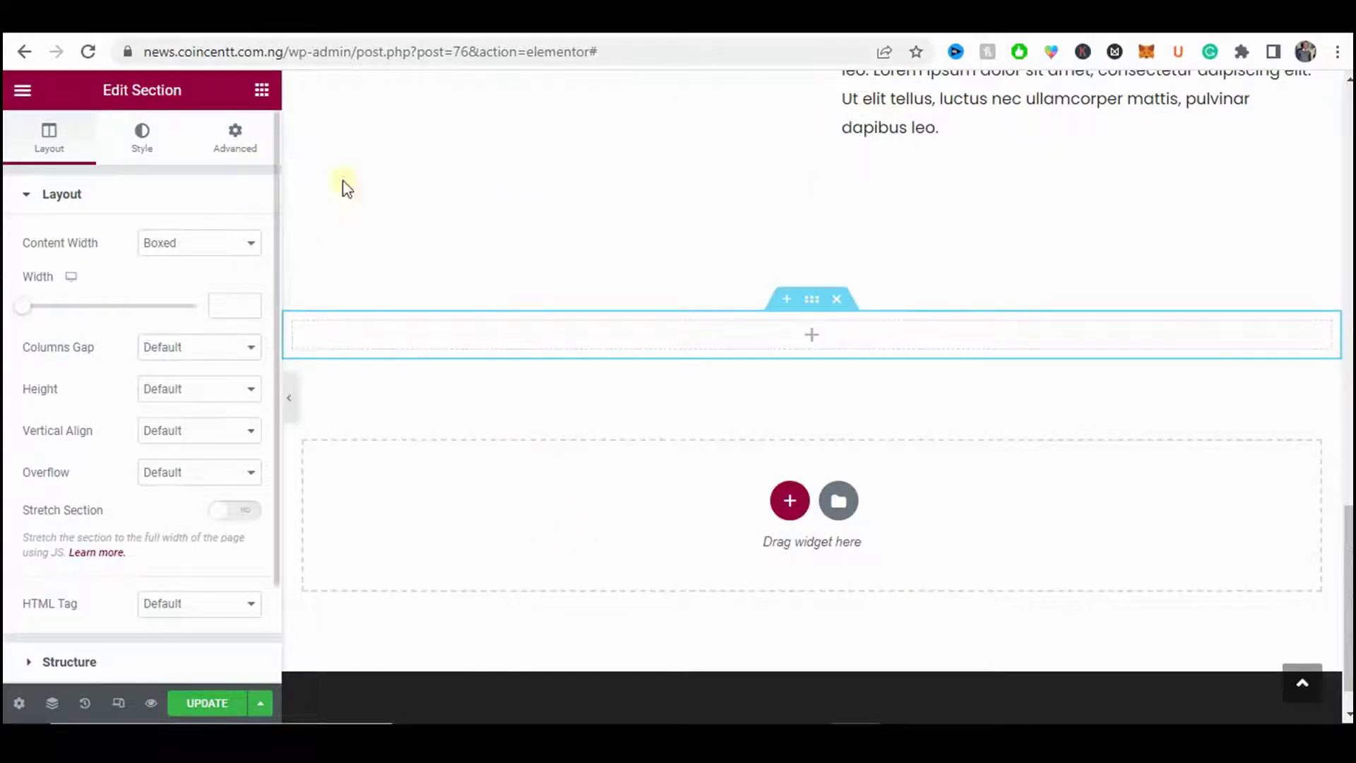
pyautogui.scroll(3, 541, 218)
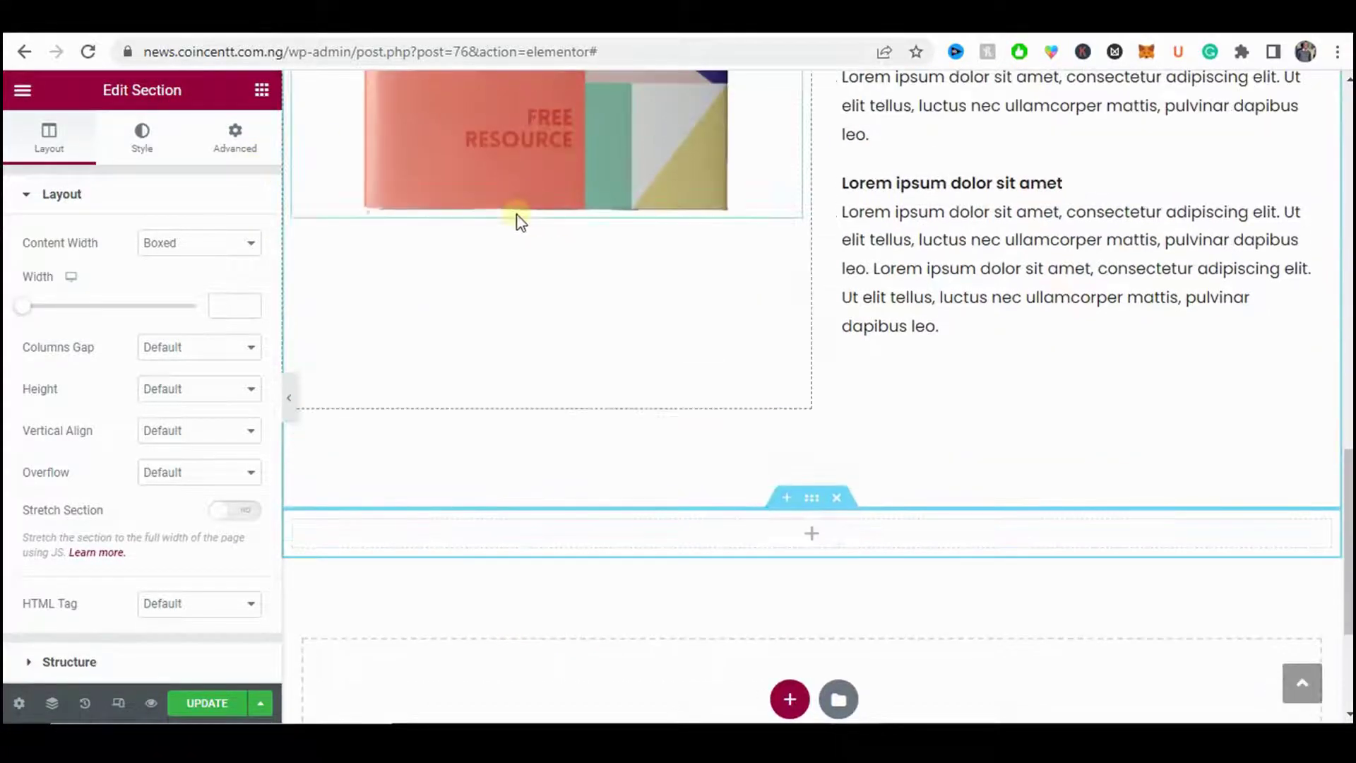
pyautogui.click(261, 90)
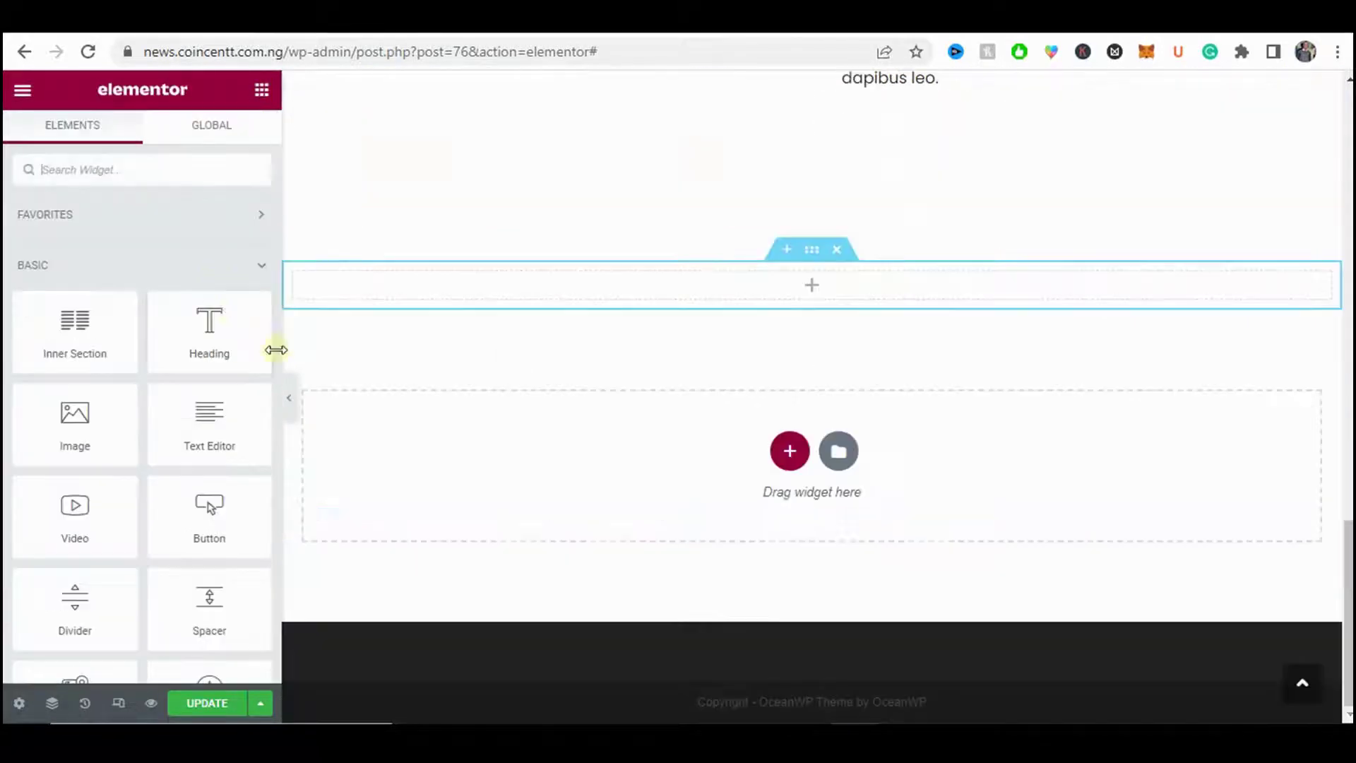
pyautogui.moveTo(221, 346); pyautogui.dragTo(661, 288)
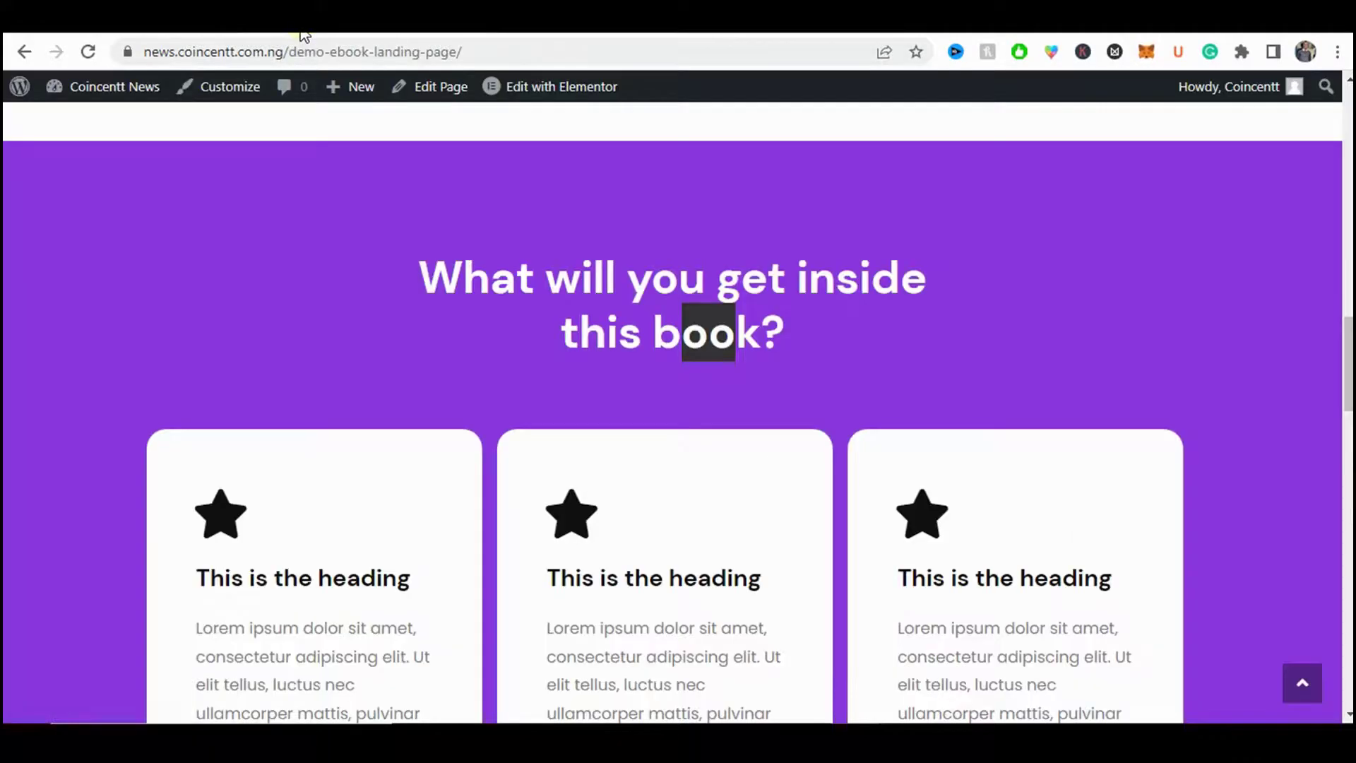
# - Copy "What will you get inside this book?" from the demo page and use it as the new heading's title
pyautogui.click(524, 275)
pyautogui.doubleClick(498, 276)
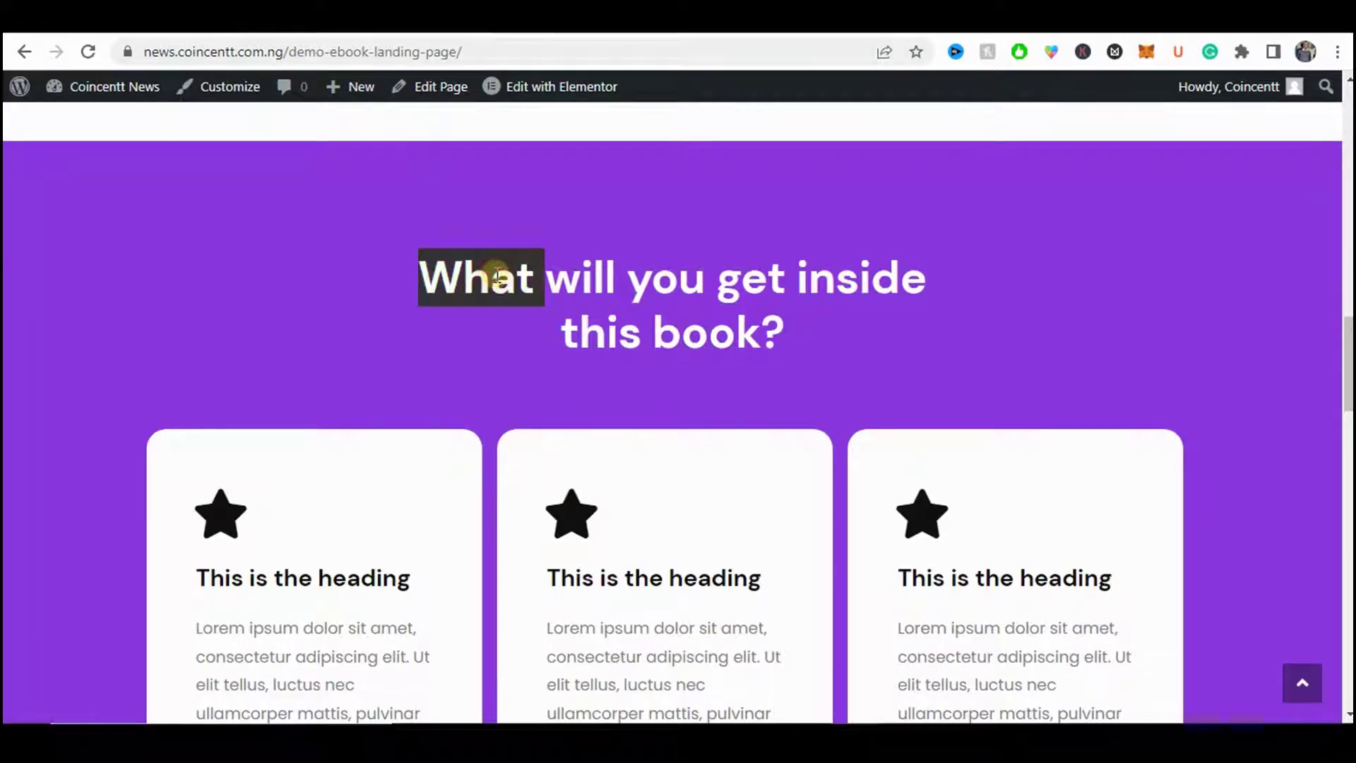
pyautogui.tripleClick(627, 284)
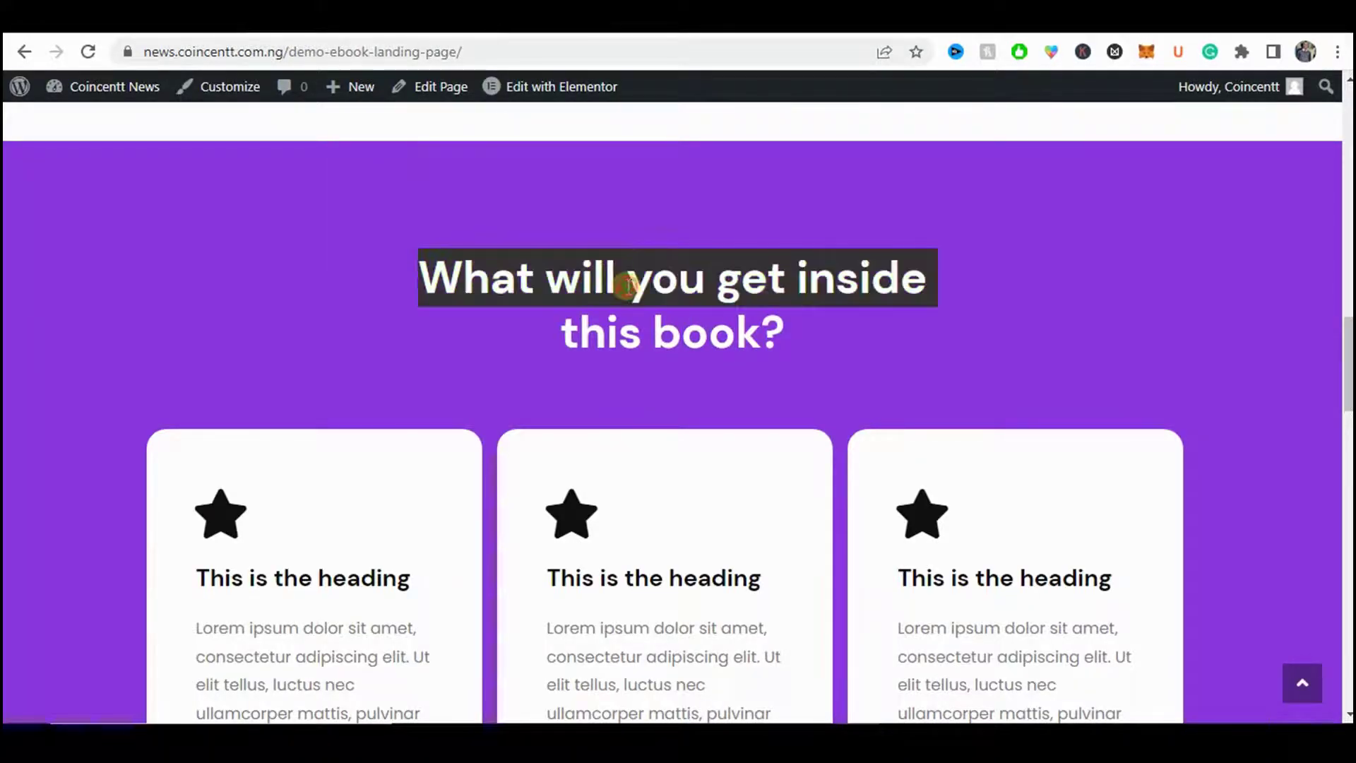
pyautogui.click(697, 342)
pyautogui.moveTo(805, 349); pyautogui.dragTo(437, 270)
pyautogui.hotkey('ctrl', 'c')
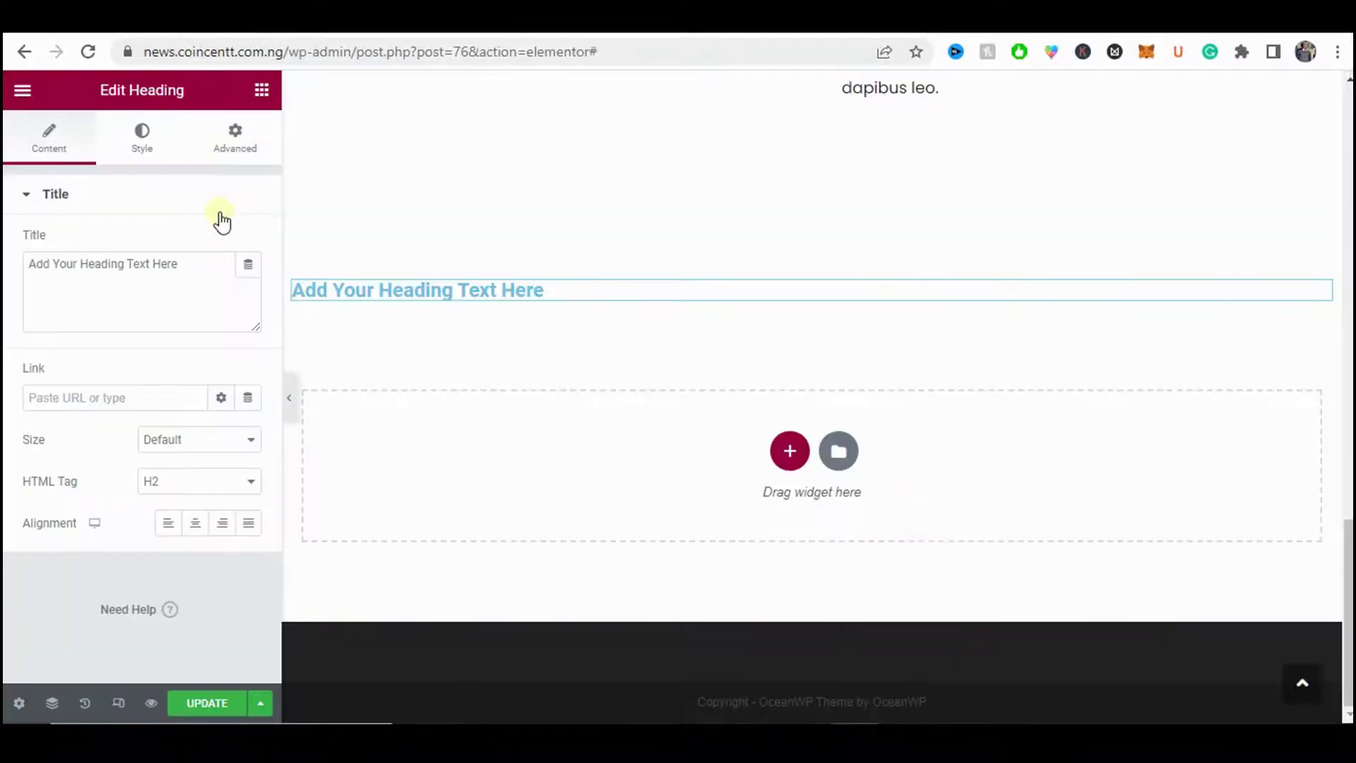
pyautogui.tripleClick(202, 264)
pyautogui.hotkey('ctrl', 'v')
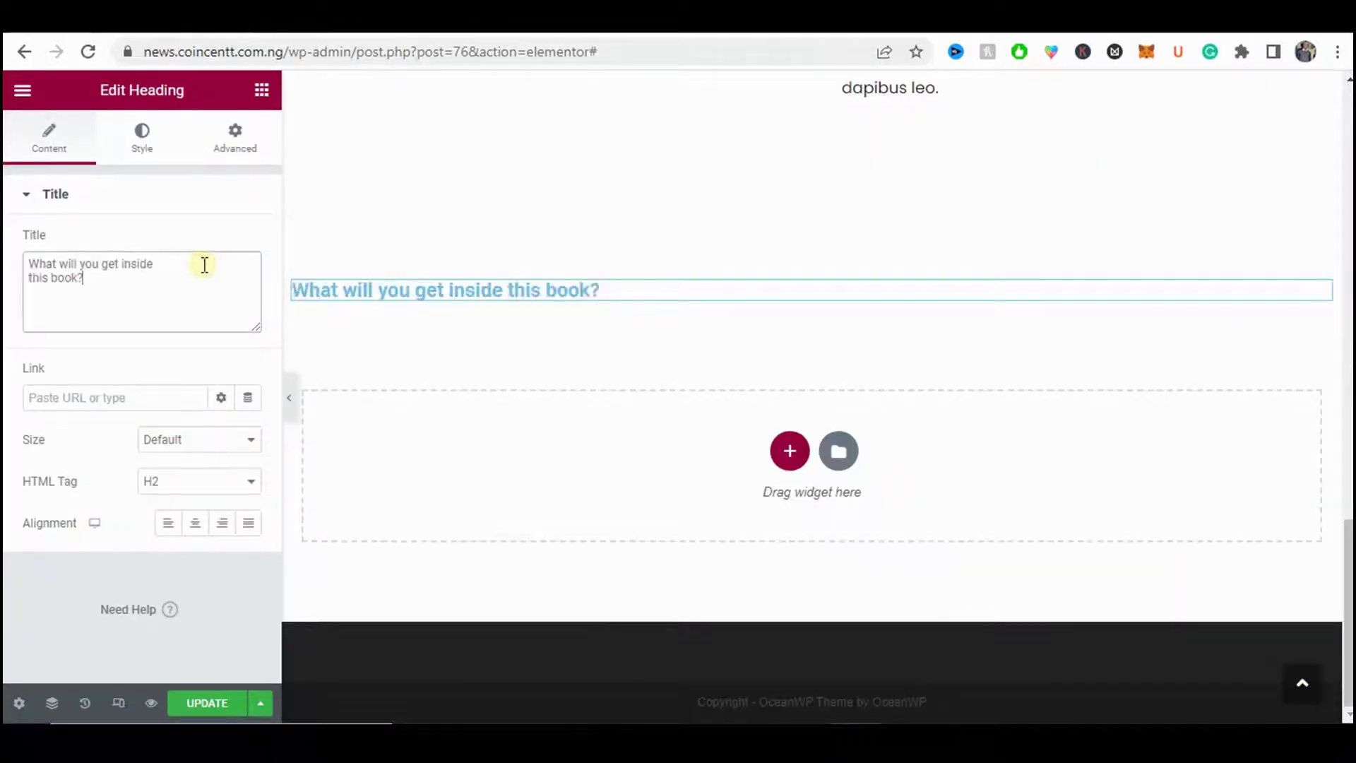
# - Give the section holding the new heading a classic background in the demo page's purple, using the previously copied color code
pyautogui.click(162, 144)
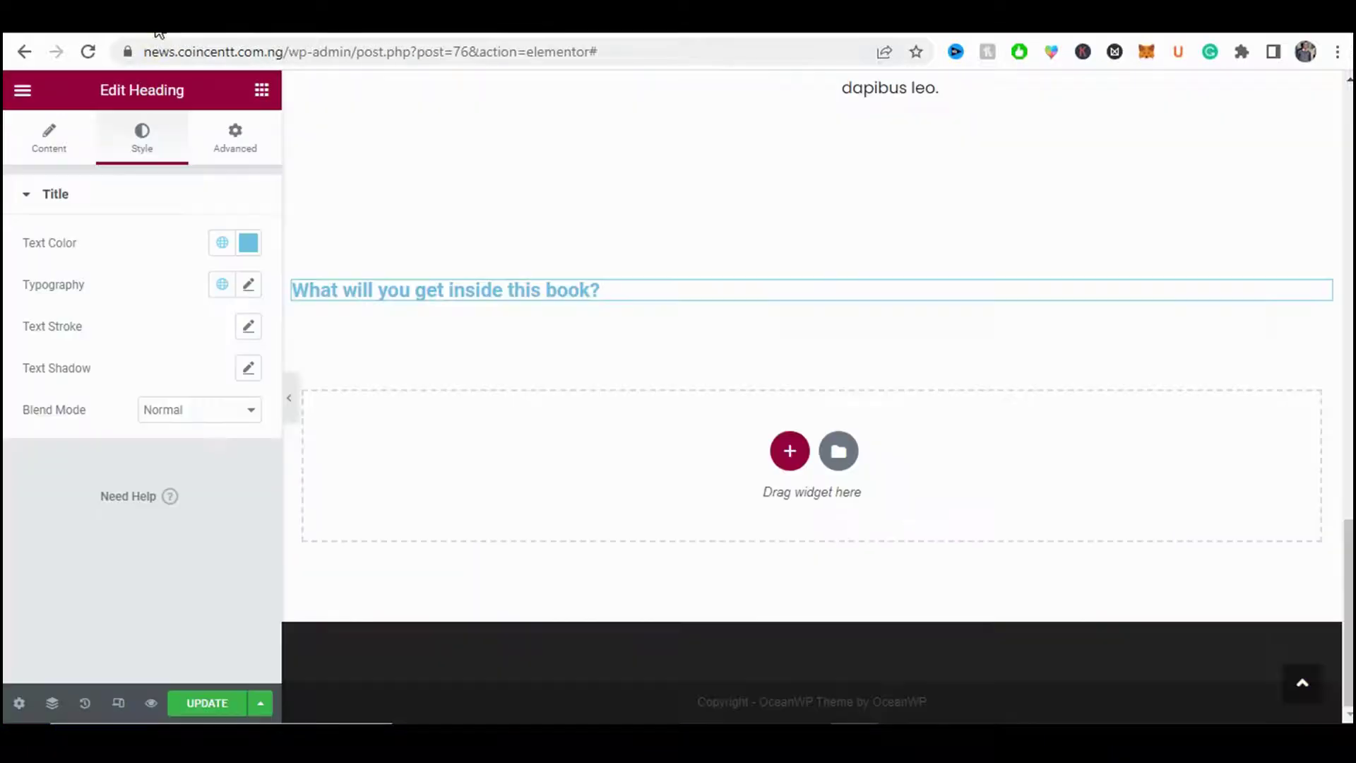
pyautogui.moveTo(494, 291)
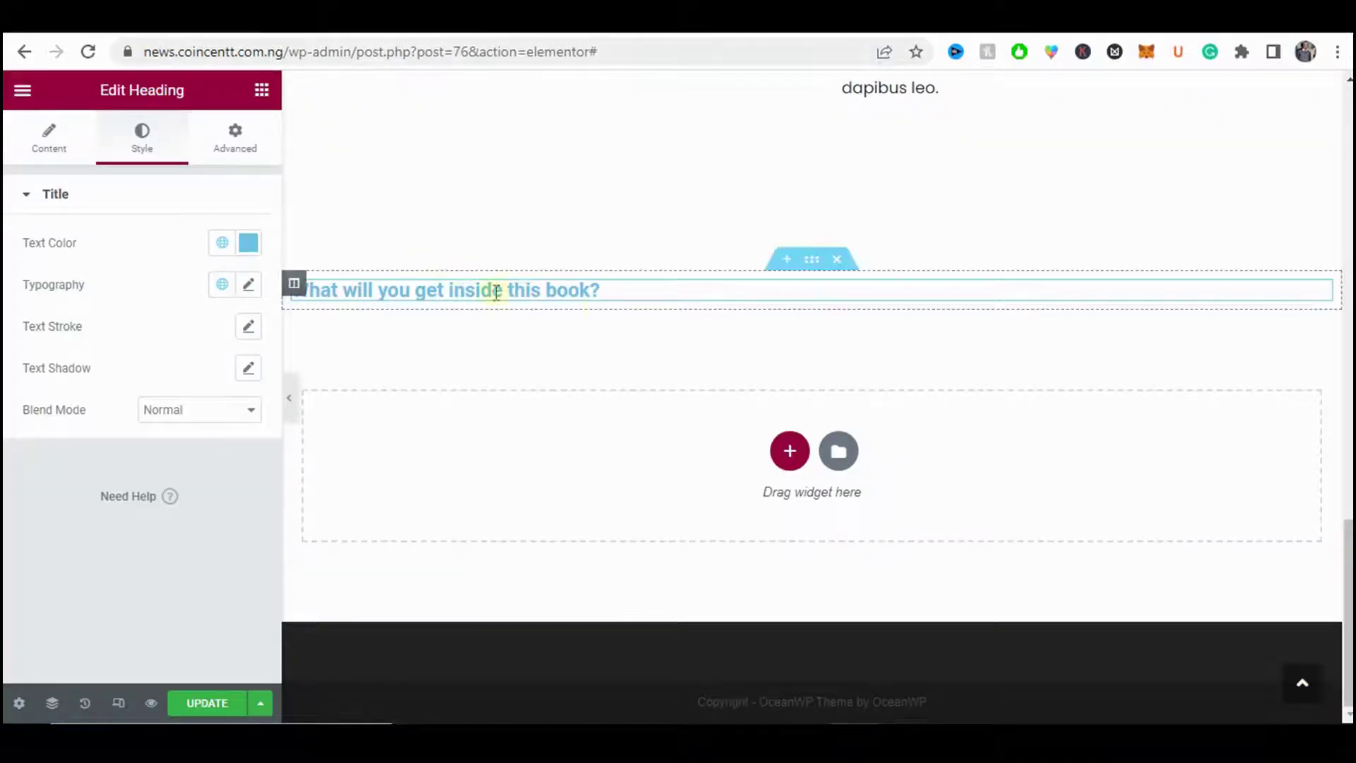
pyautogui.click(812, 260)
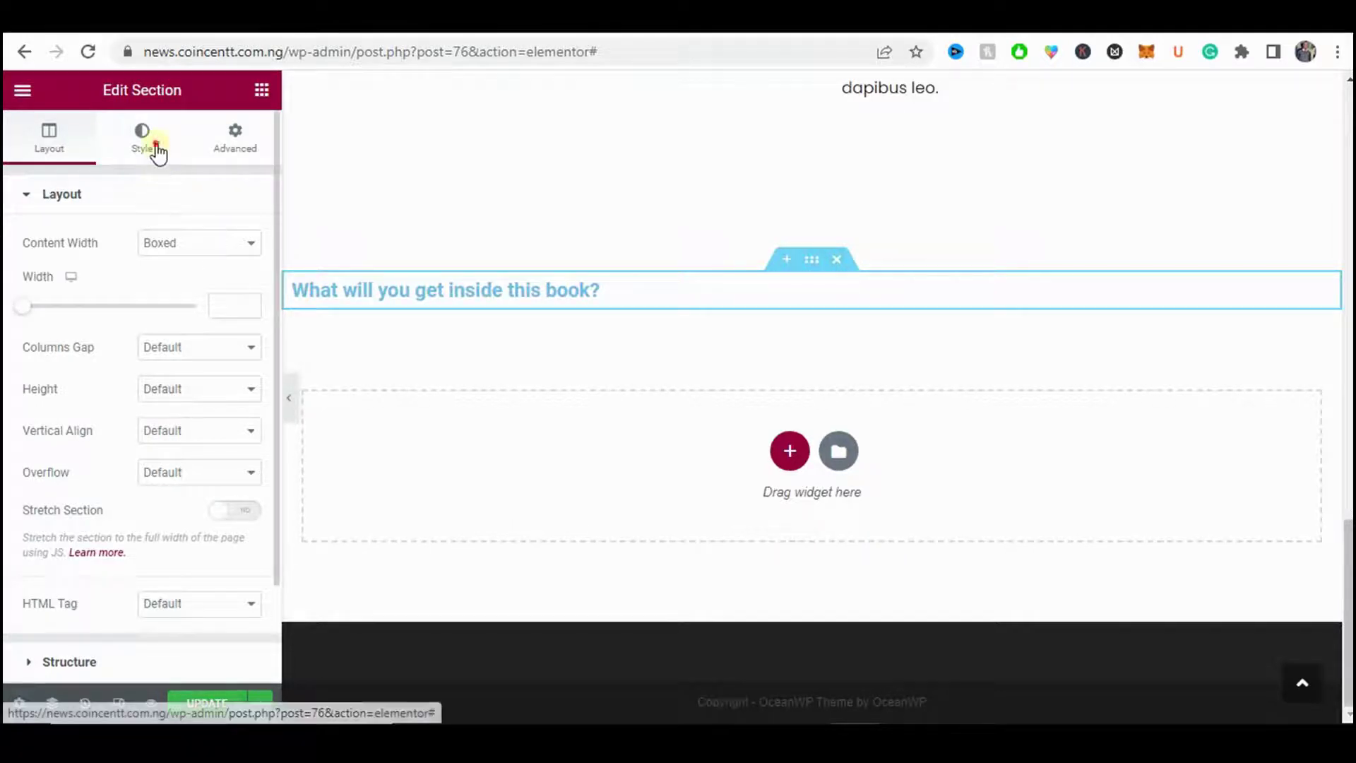
pyautogui.click(184, 175)
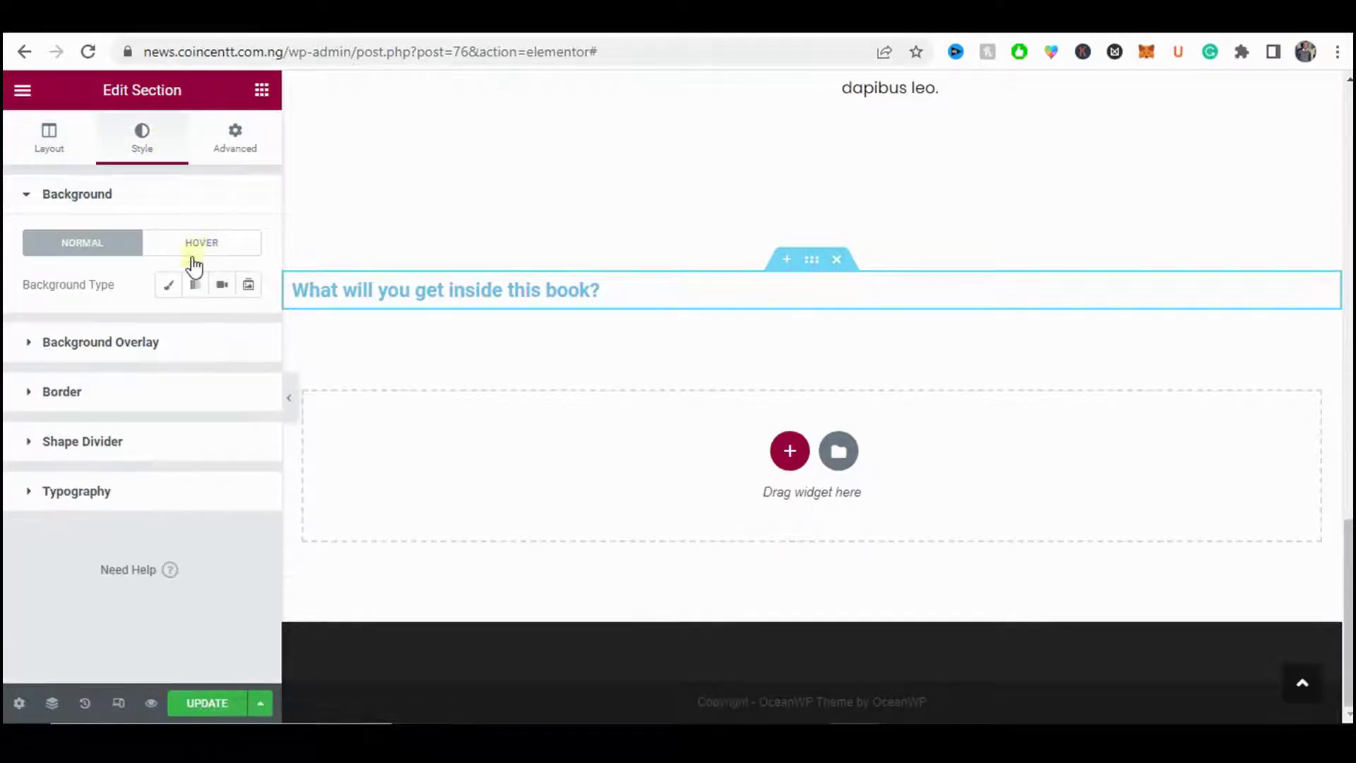
pyautogui.click(168, 286)
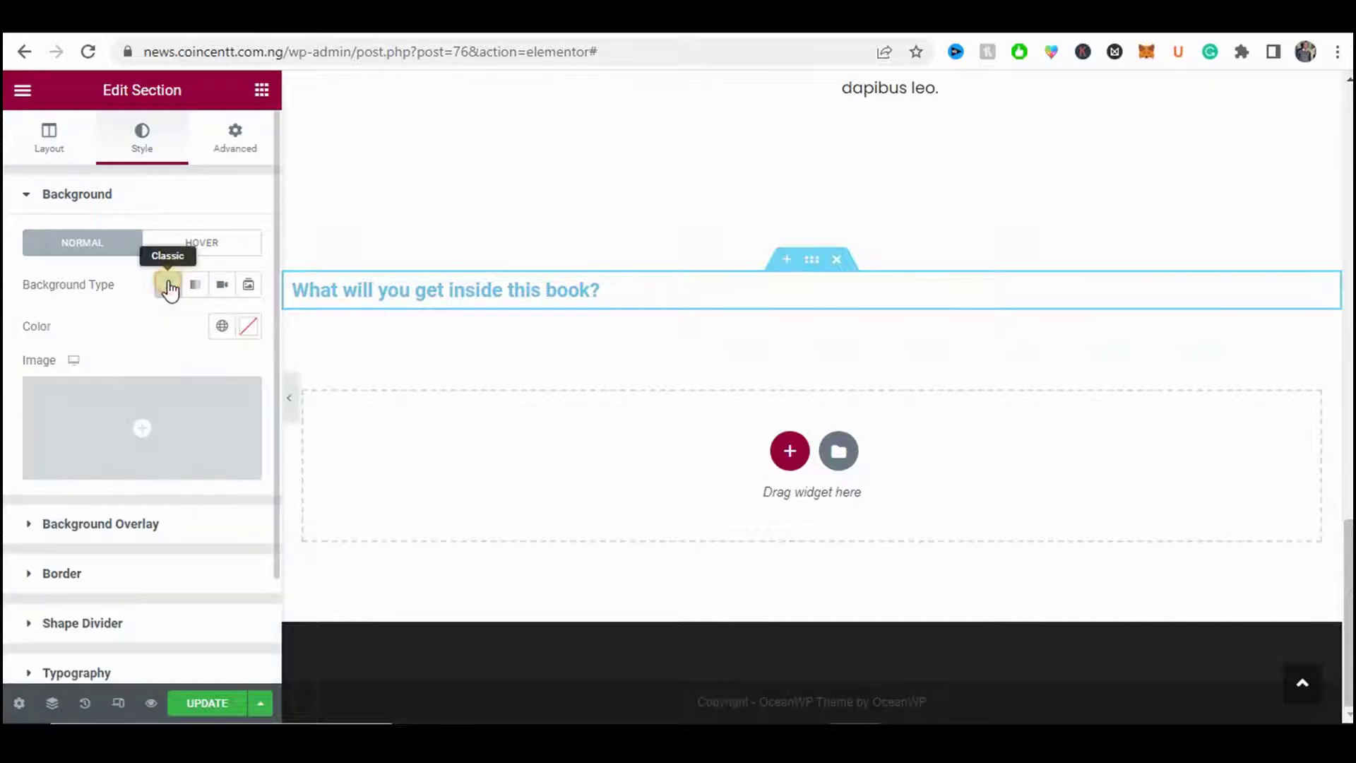
pyautogui.click(248, 326)
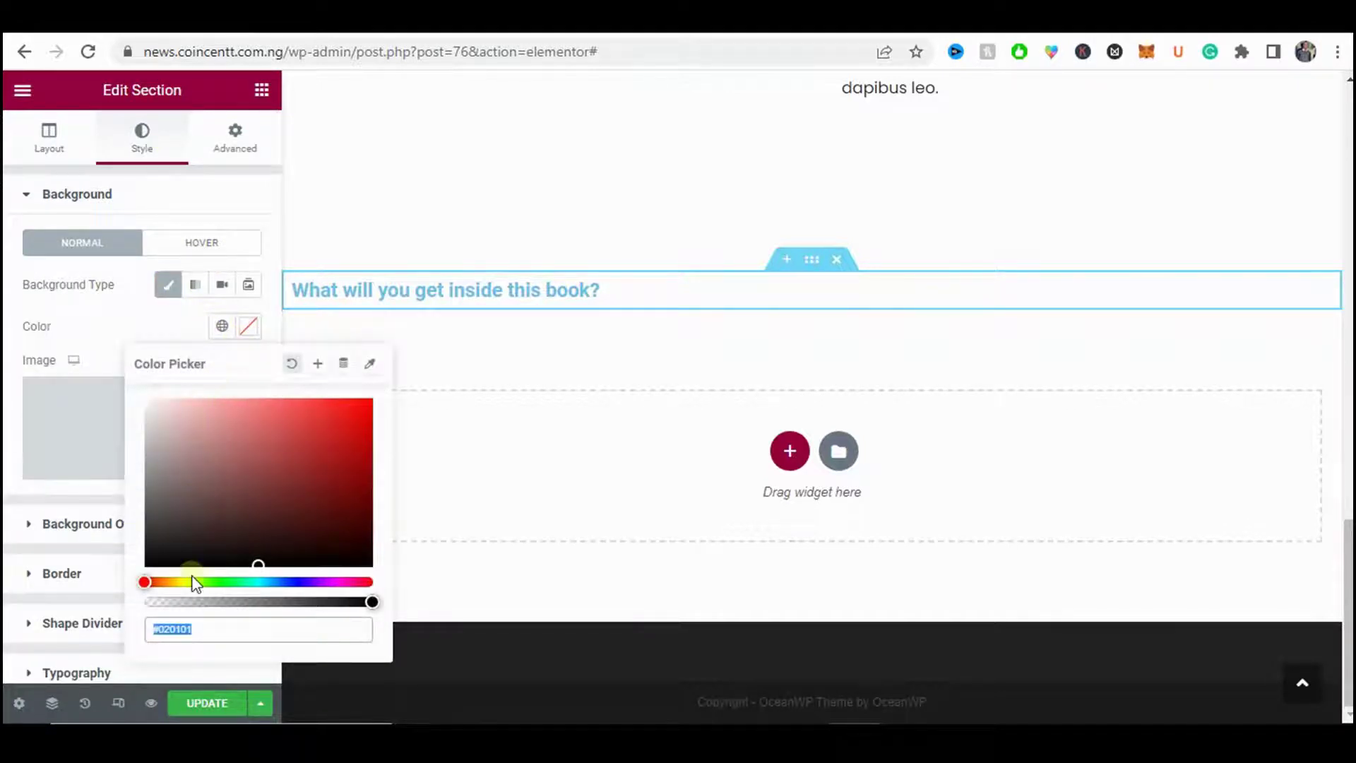
pyautogui.press('super+v')
pyautogui.click(256, 380)
pyautogui.click(134, 317)
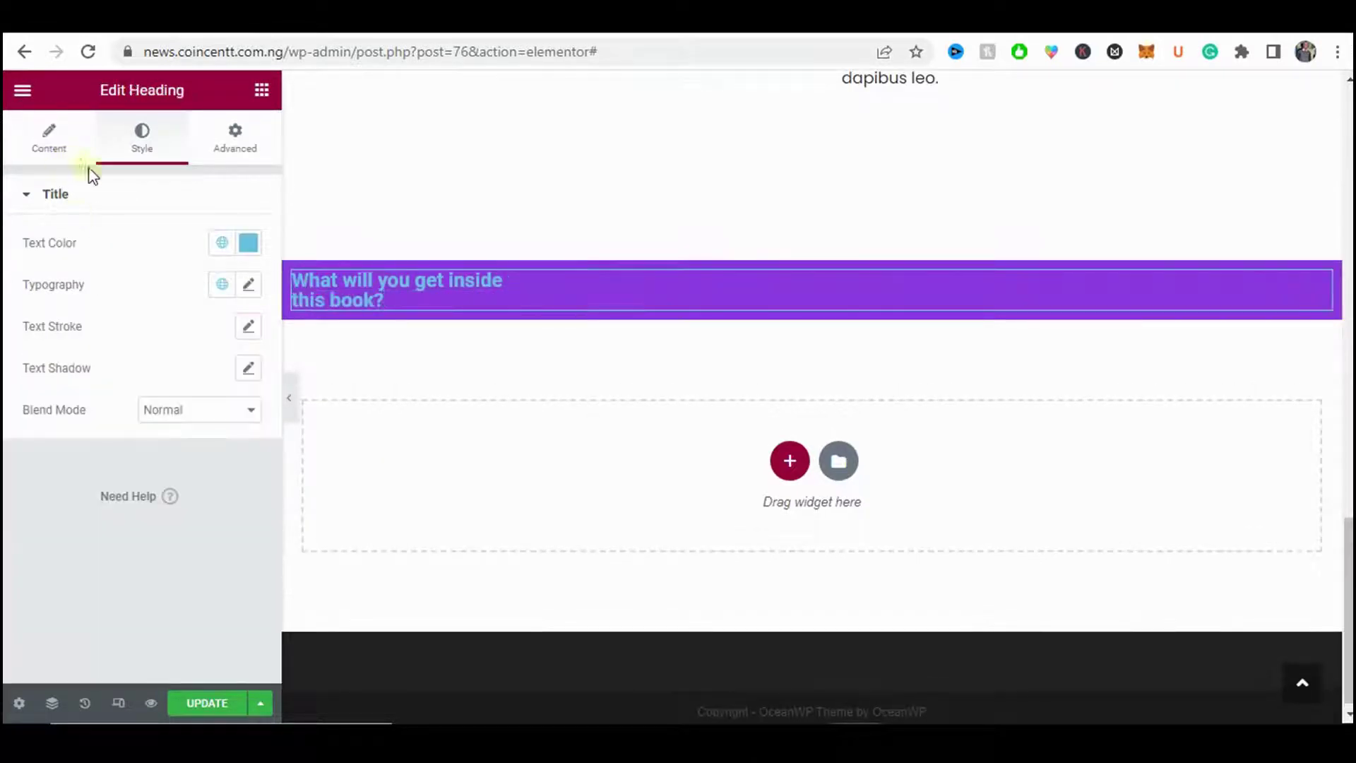
# - Set the "What will you get inside this book?" heading's text color to #FFFFFF and center-align it
pyautogui.click(248, 242)
pyautogui.write('#FFFFFF')
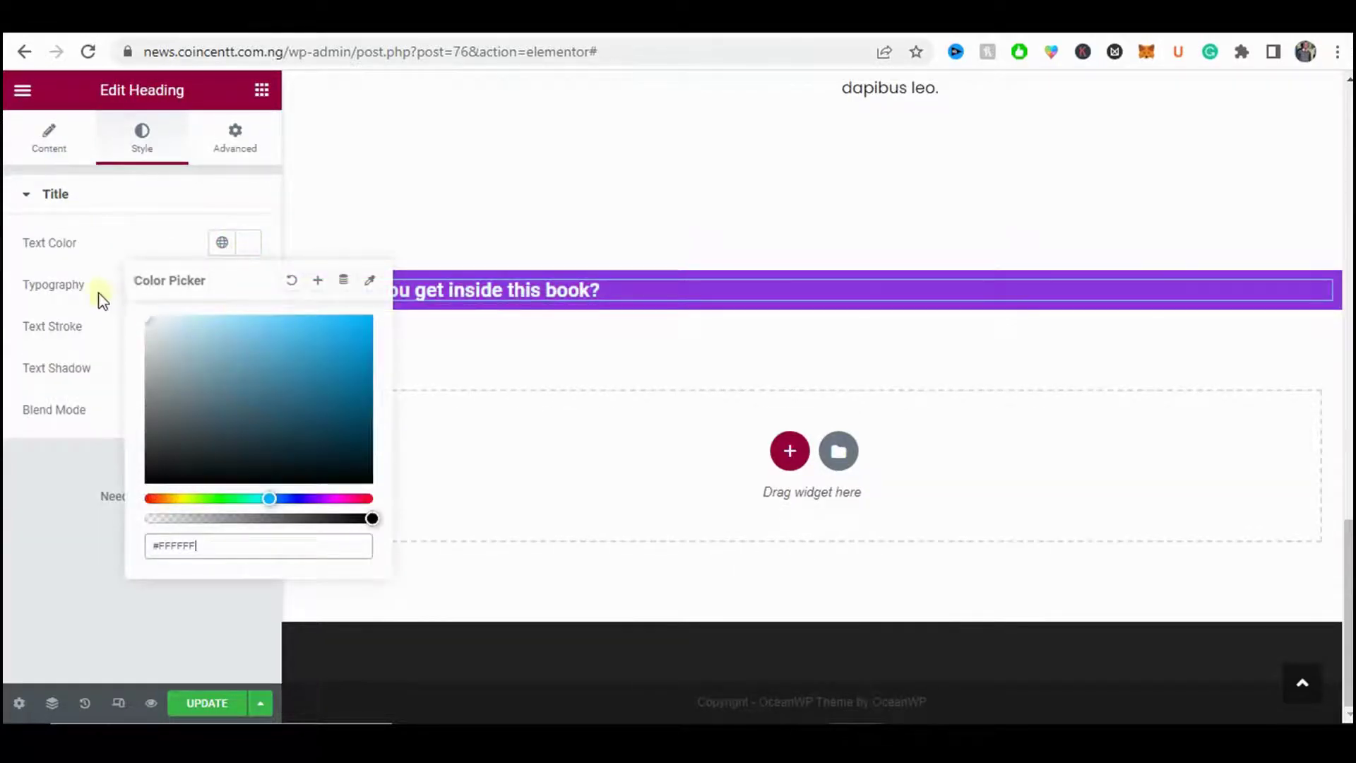
pyautogui.click(96, 277)
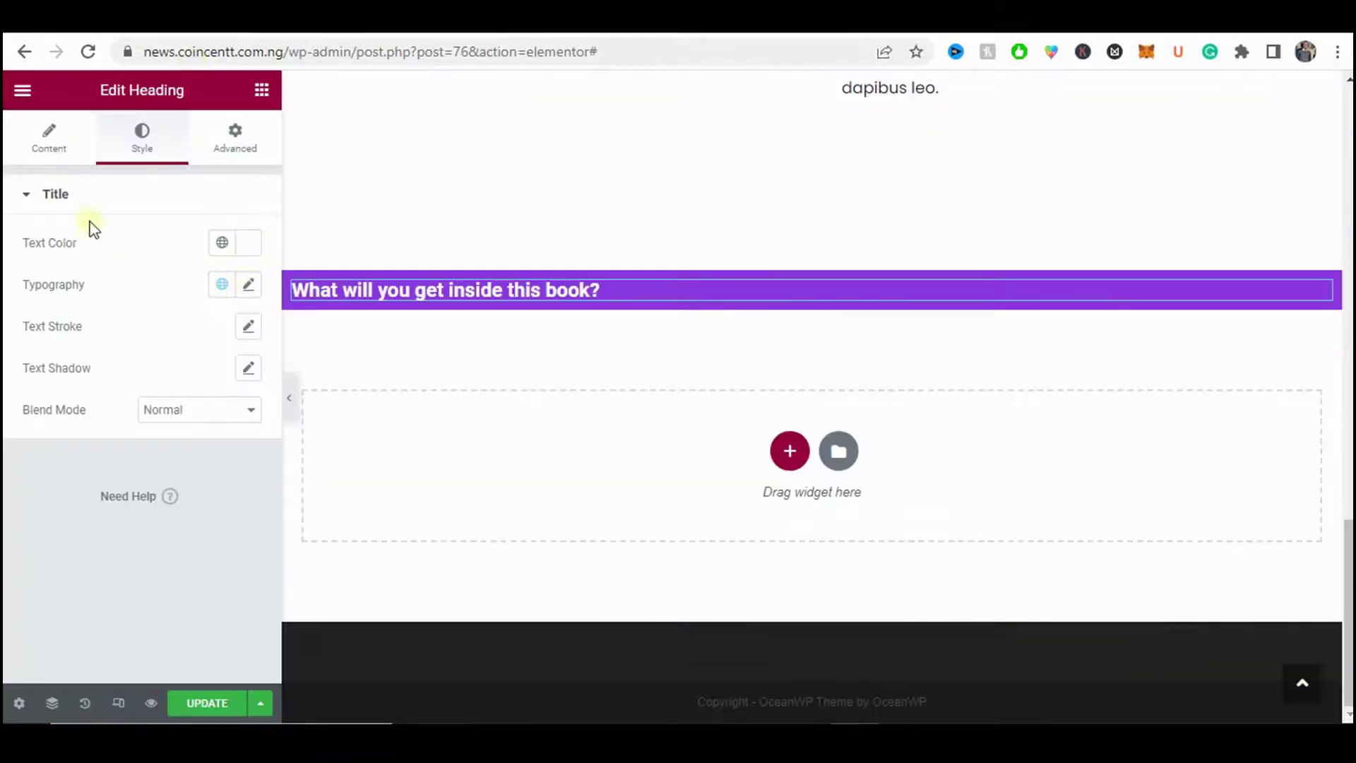
pyautogui.click(49, 157)
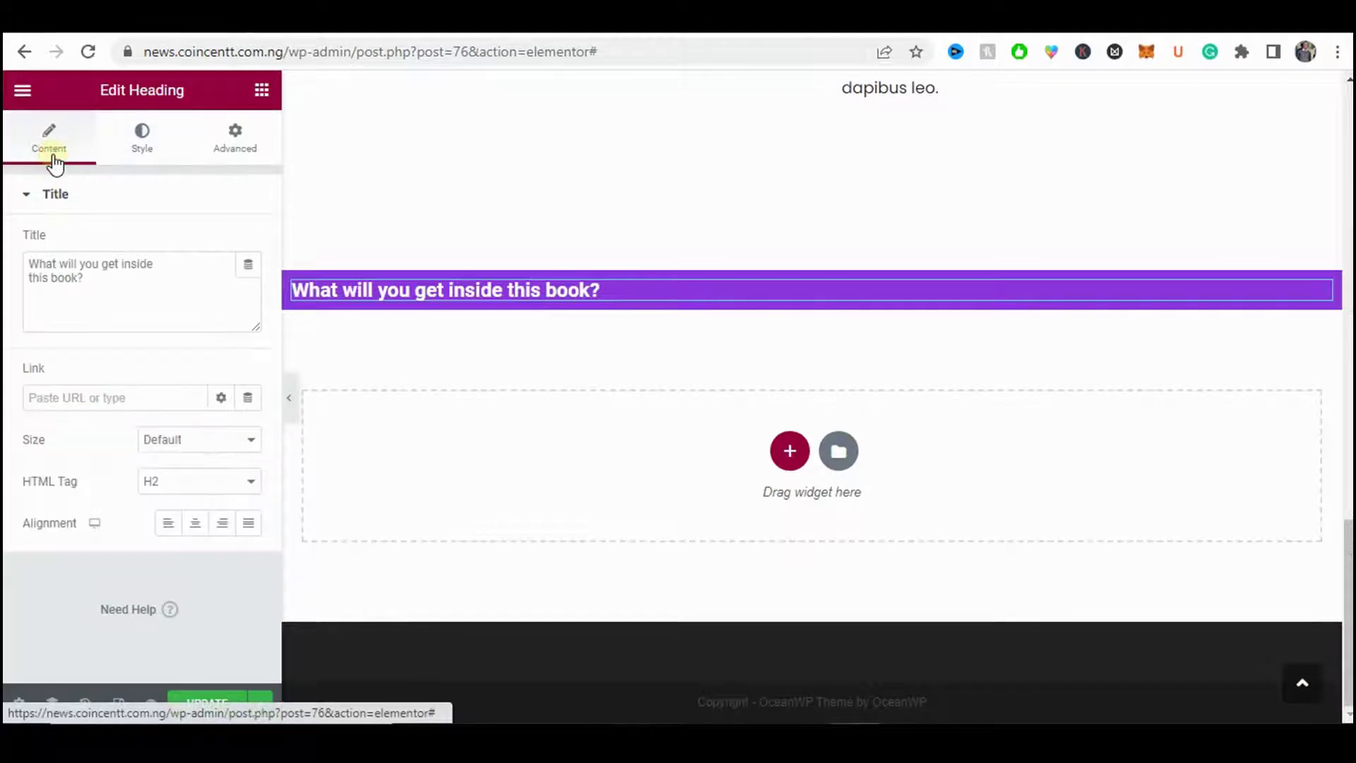
pyautogui.click(197, 524)
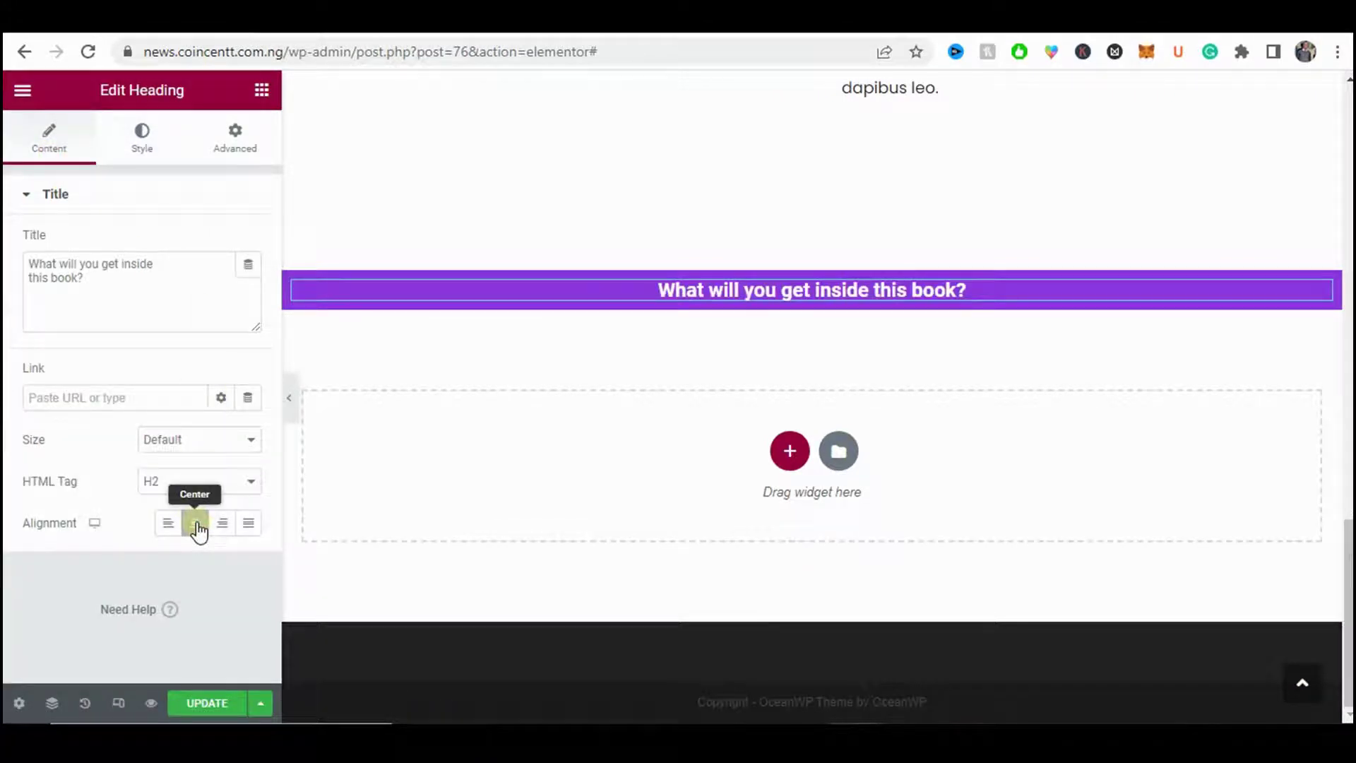
# - Open the typography settings of the "What will you get inside this book?" heading
pyautogui.click(159, 147)
pyautogui.click(248, 285)
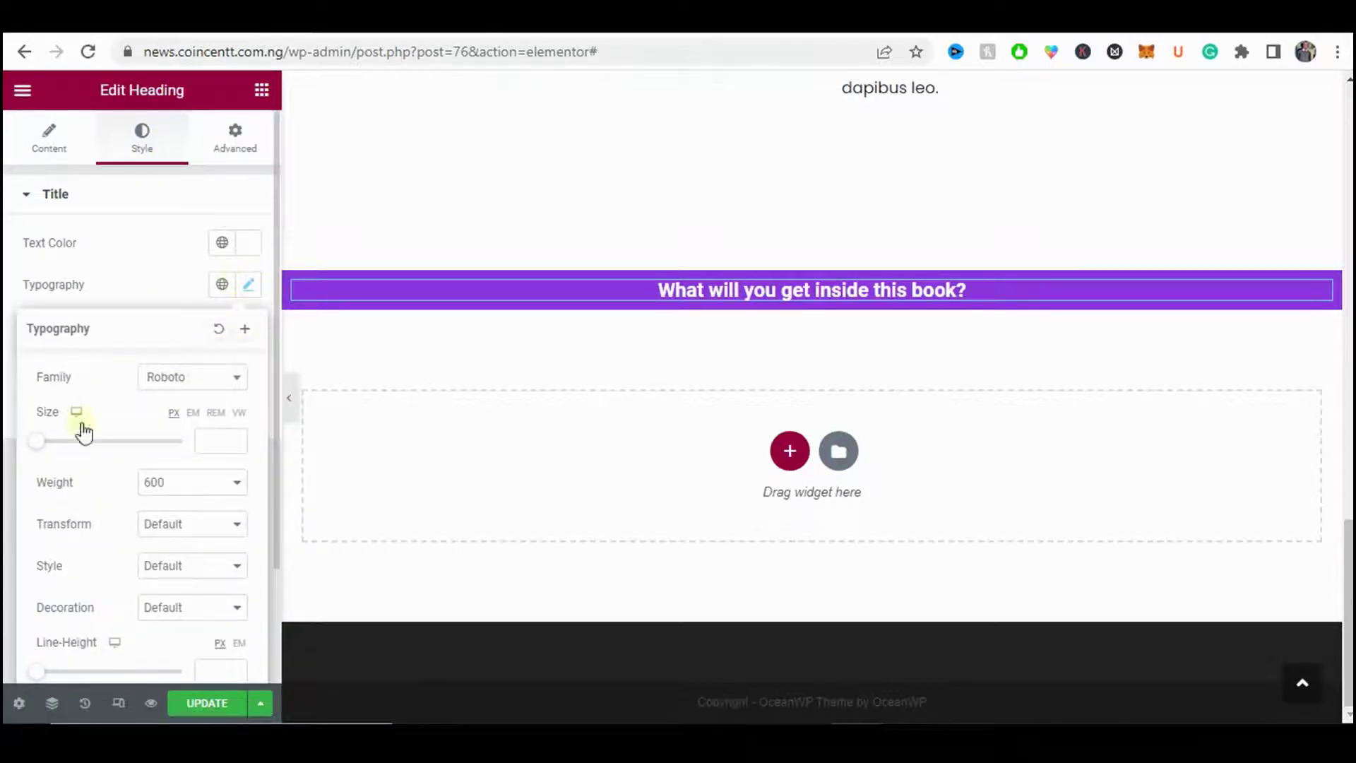
# - Set the font size of the "What will you get inside this book?" heading to 45 px
pyautogui.moveTo(41, 449); pyautogui.dragTo(72, 451)
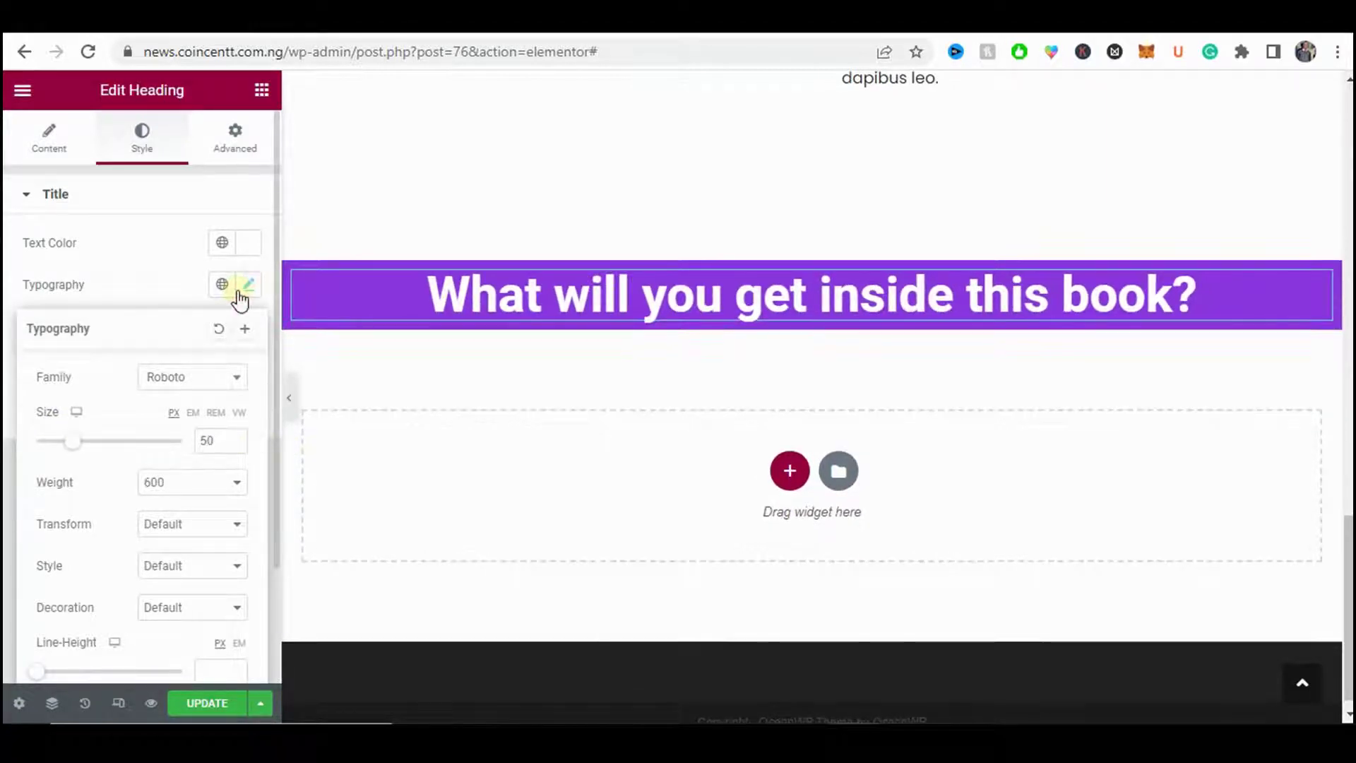
pyautogui.click(234, 446)
pyautogui.click(234, 446)
pyautogui.click(234, 446)
pyautogui.click(234, 446)
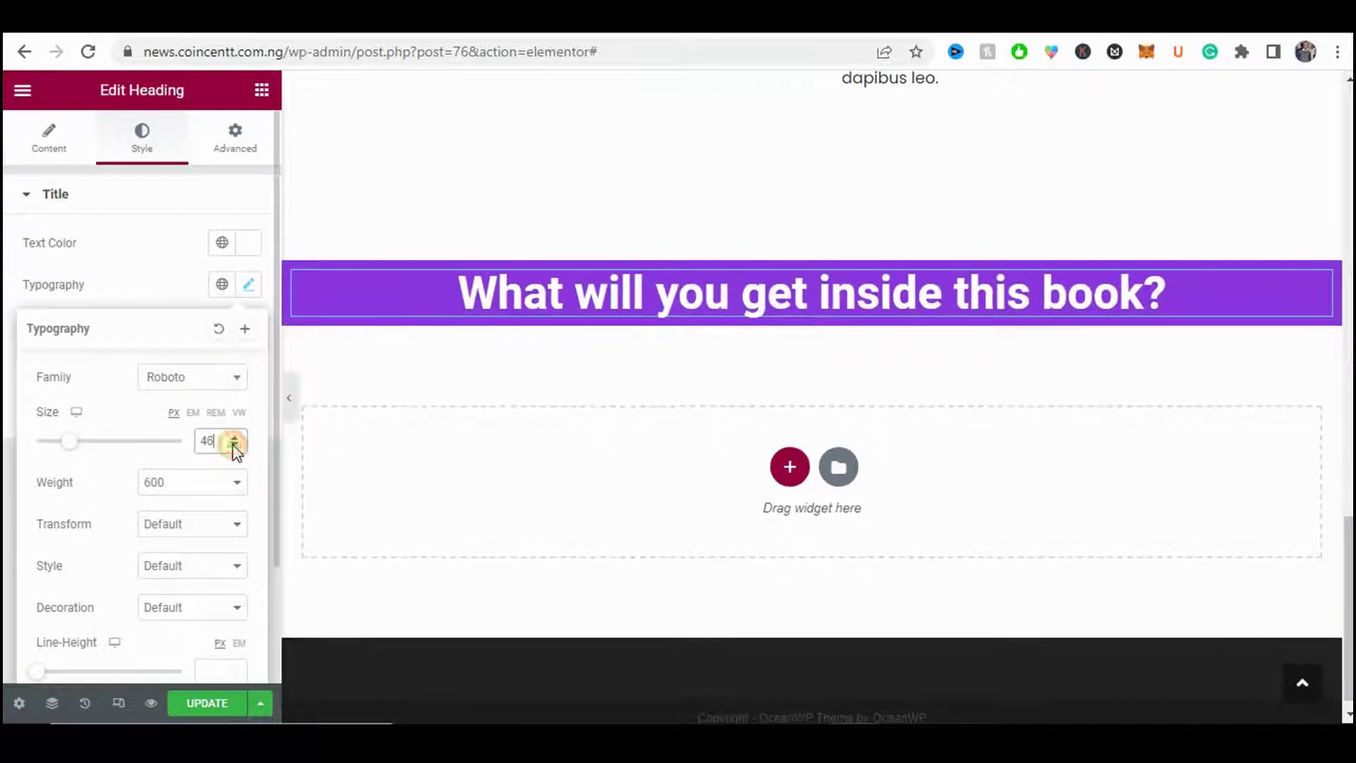
pyautogui.click(234, 446)
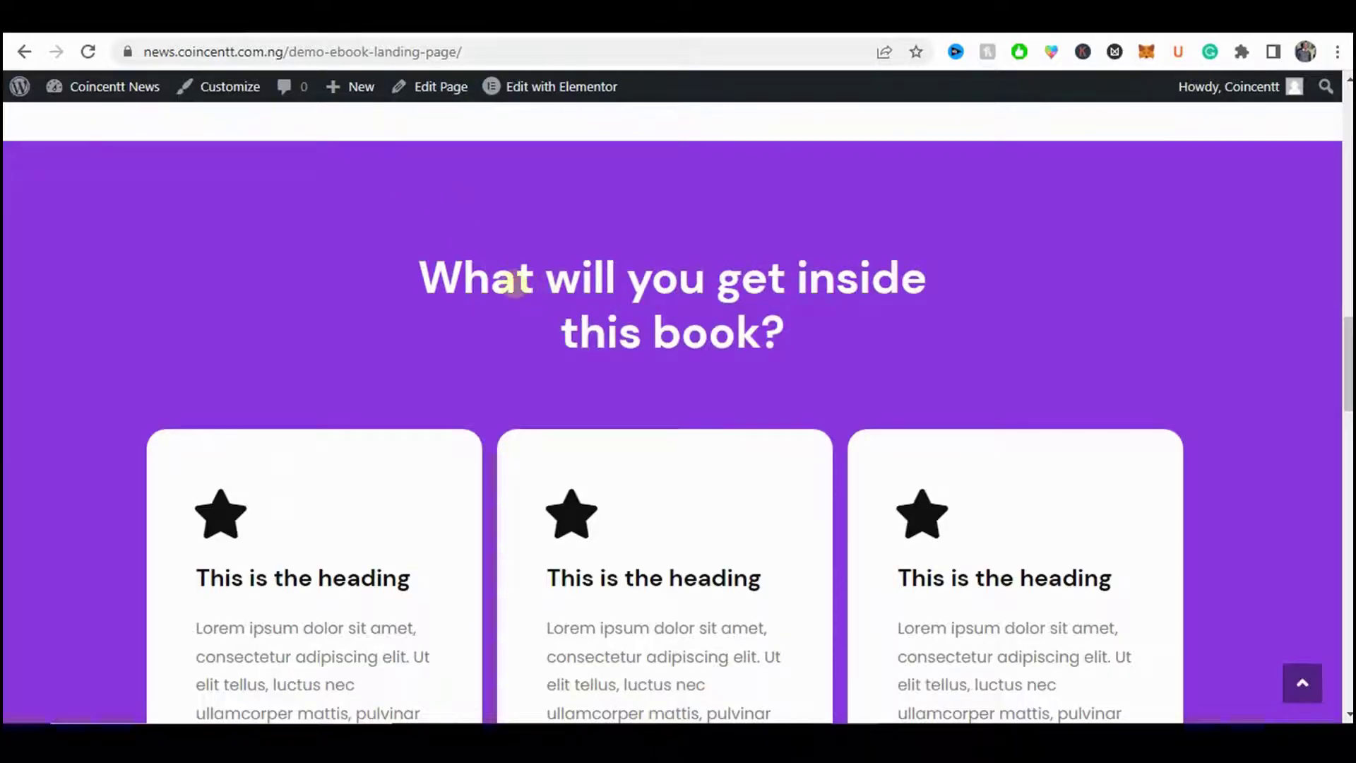
# - Match the demo page's two-line heading by replacing the line break before "this book?" in the title with a <br> tag, and preview it
pyautogui.moveTo(516, 283); pyautogui.dragTo(914, 282)
pyautogui.click(914, 281)
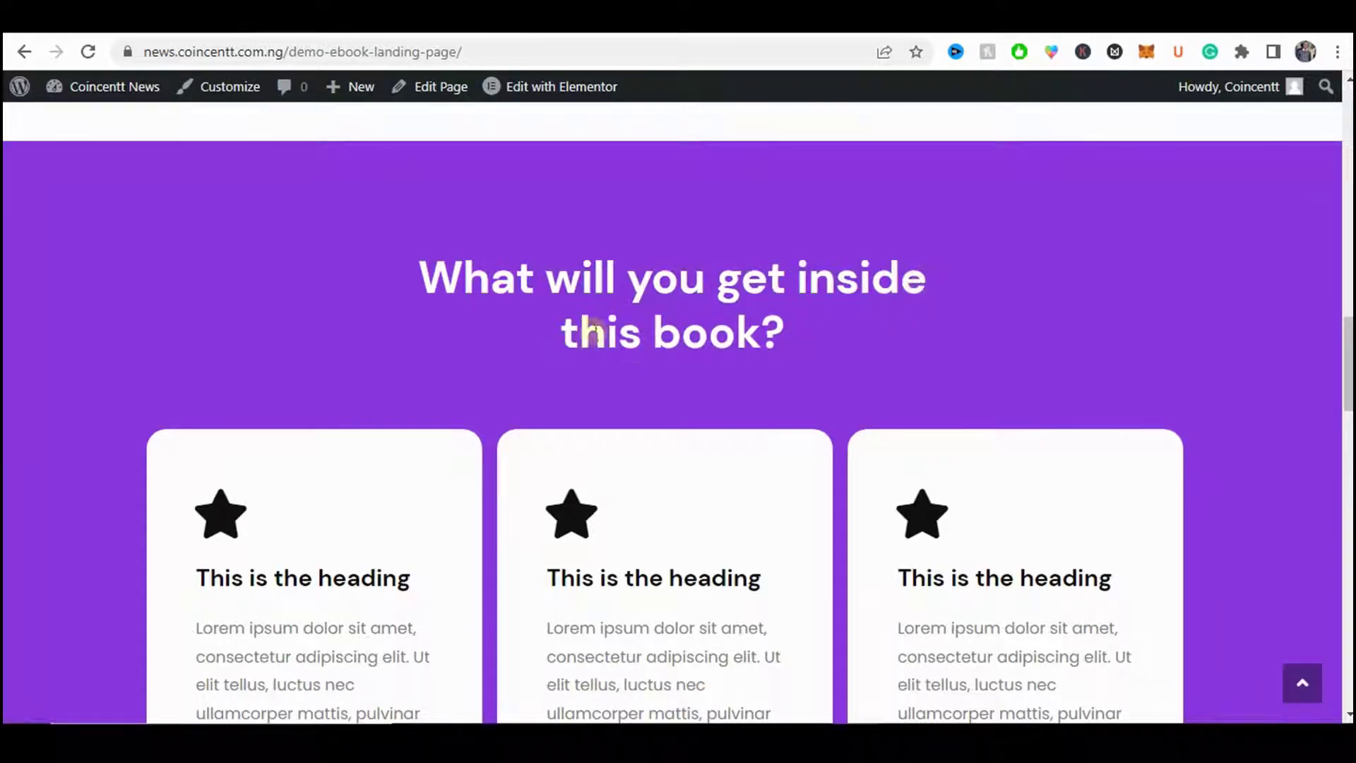
pyautogui.moveTo(567, 332); pyautogui.dragTo(782, 337)
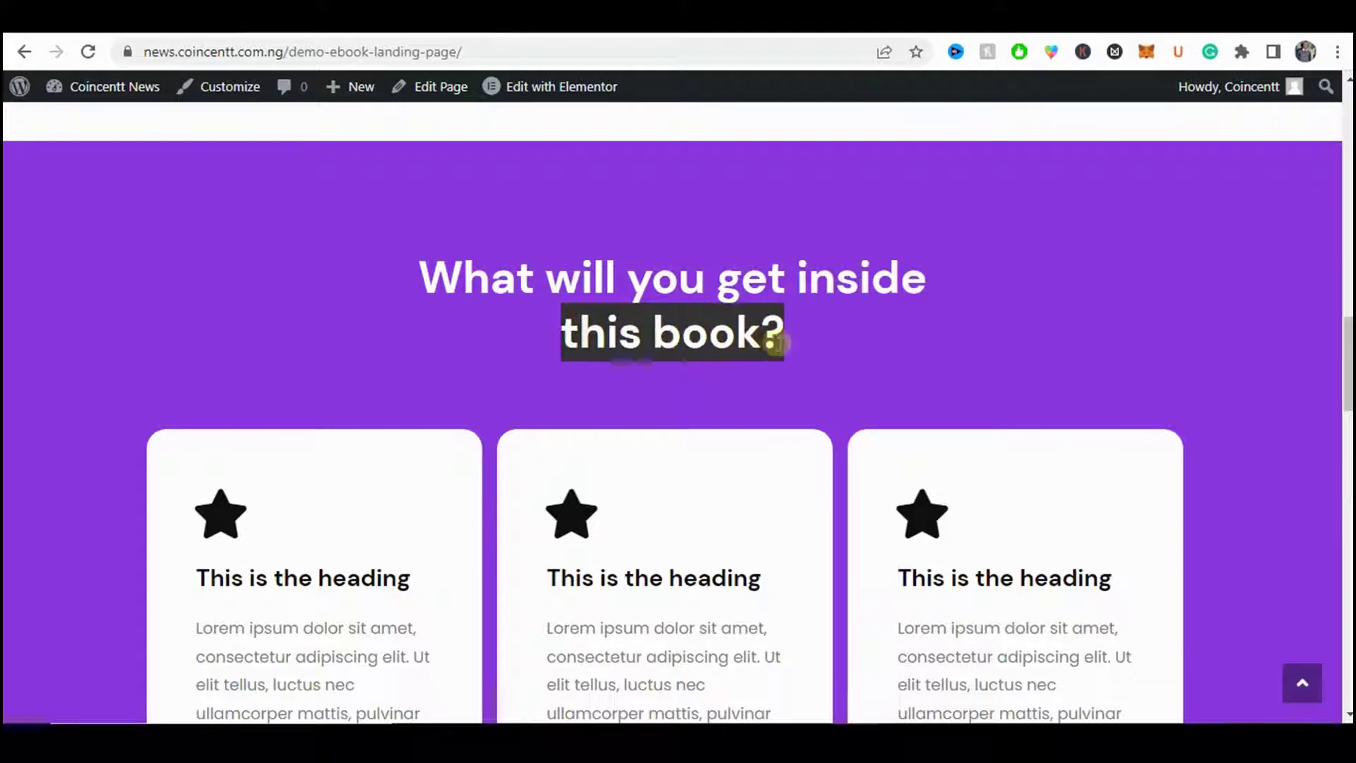
pyautogui.click(235, 309)
pyautogui.click(26, 53)
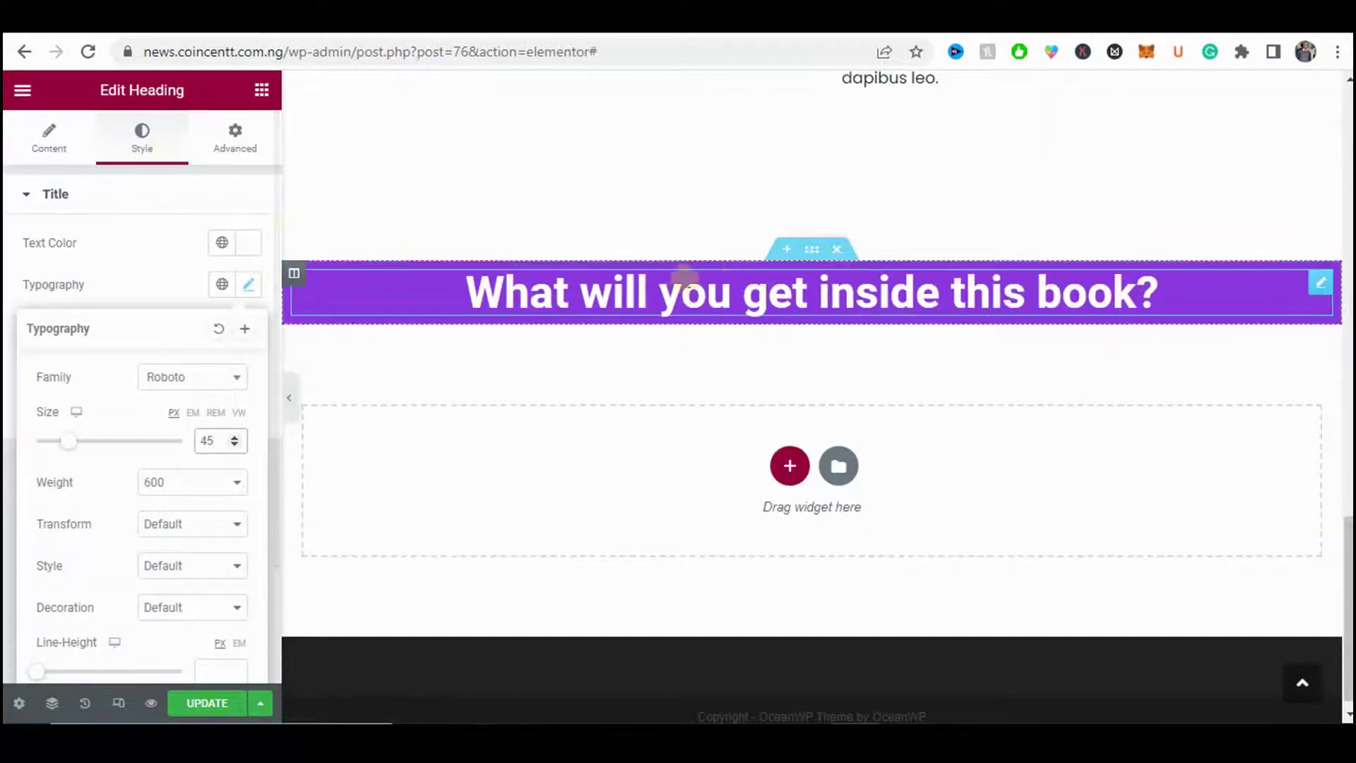
pyautogui.click(46, 142)
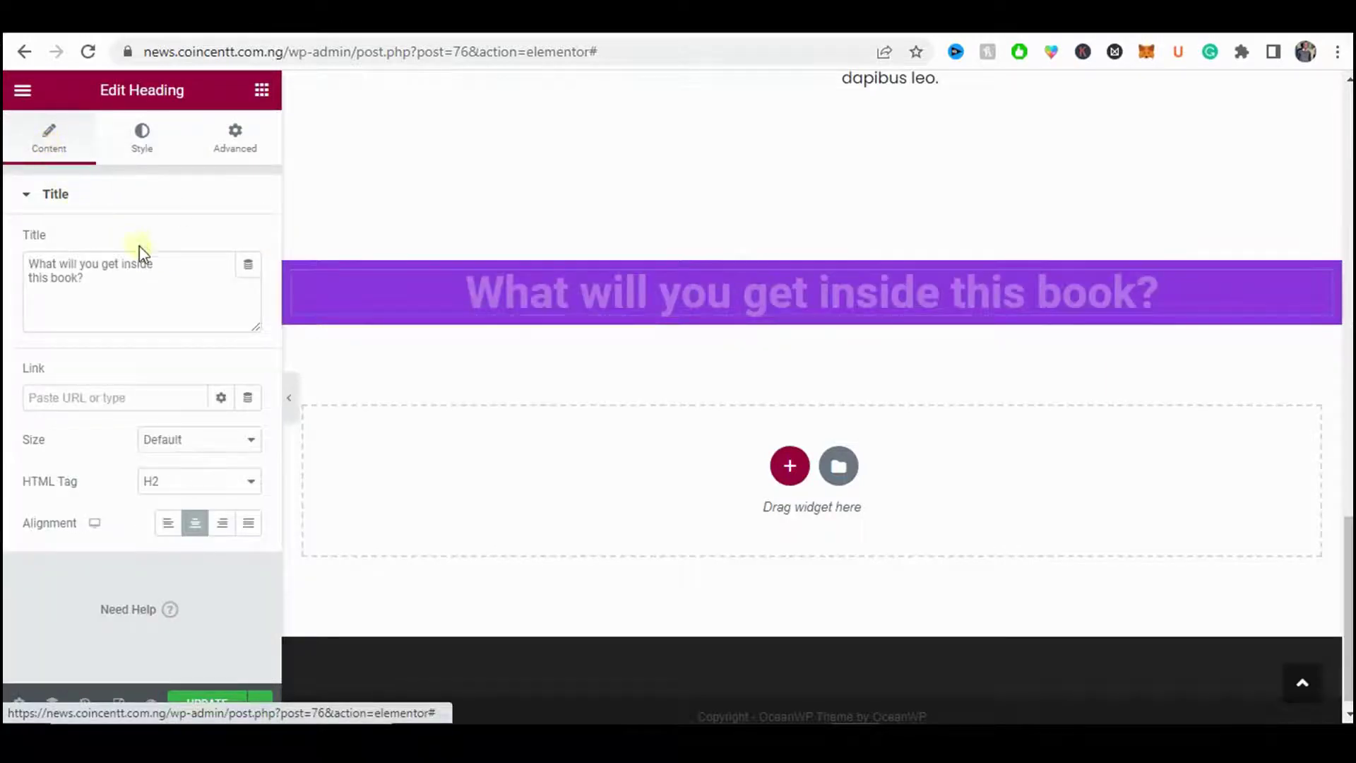
pyautogui.click(32, 275)
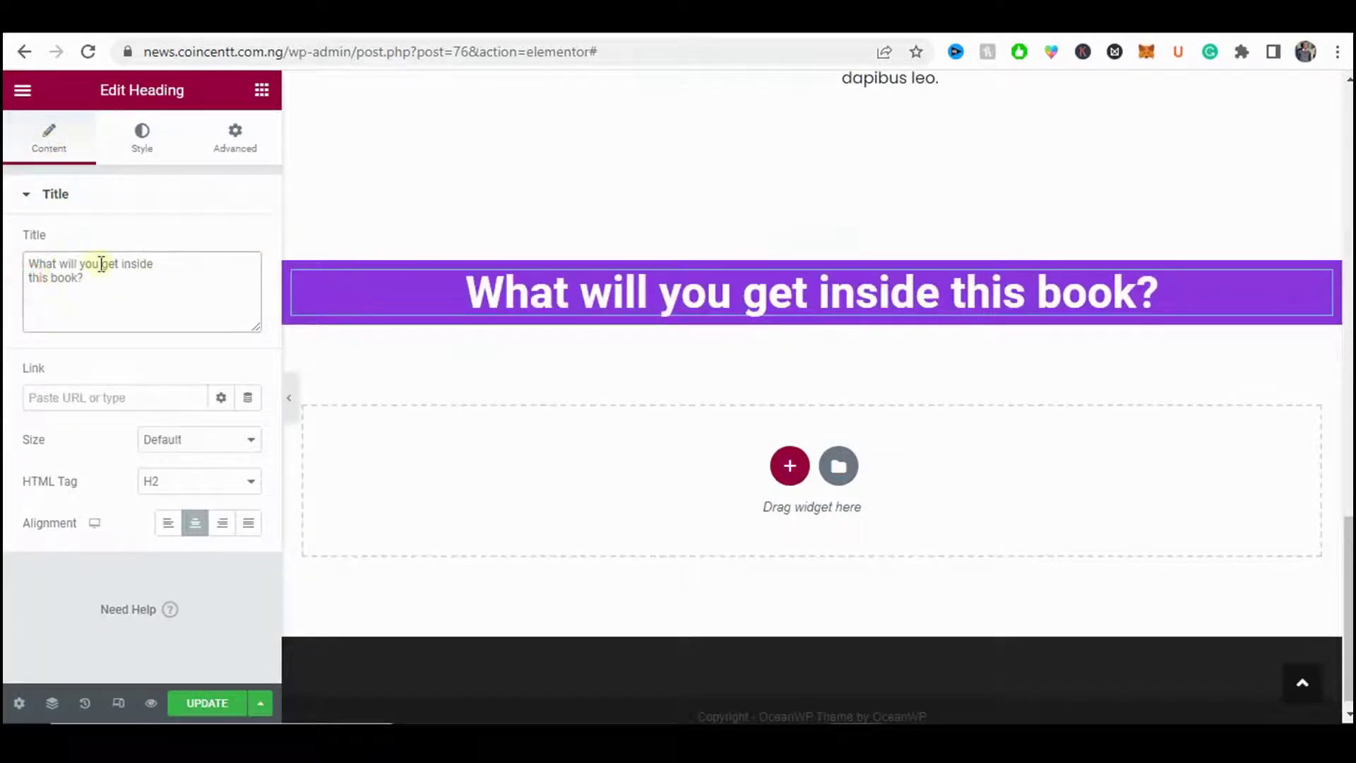
pyautogui.press('BackSpace')
pyautogui.write('<')
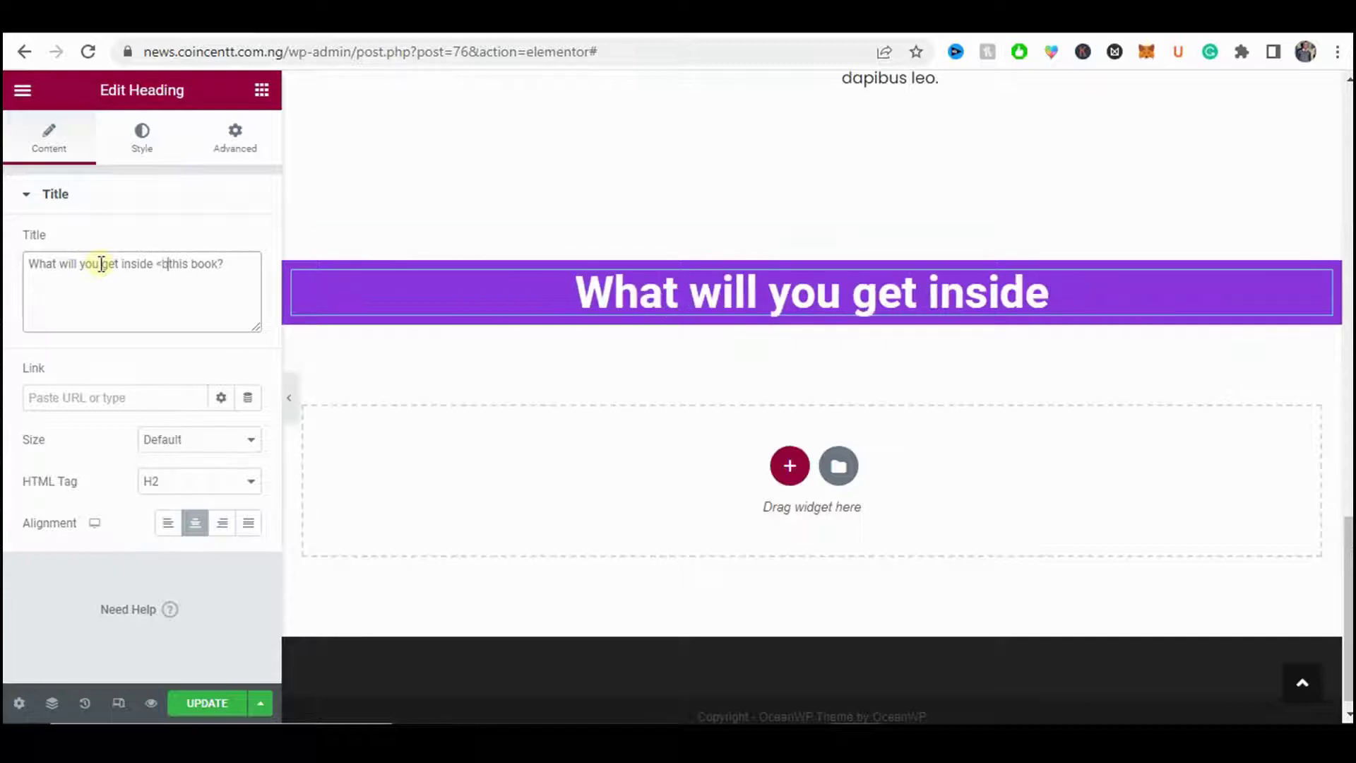
pyautogui.write('br>')
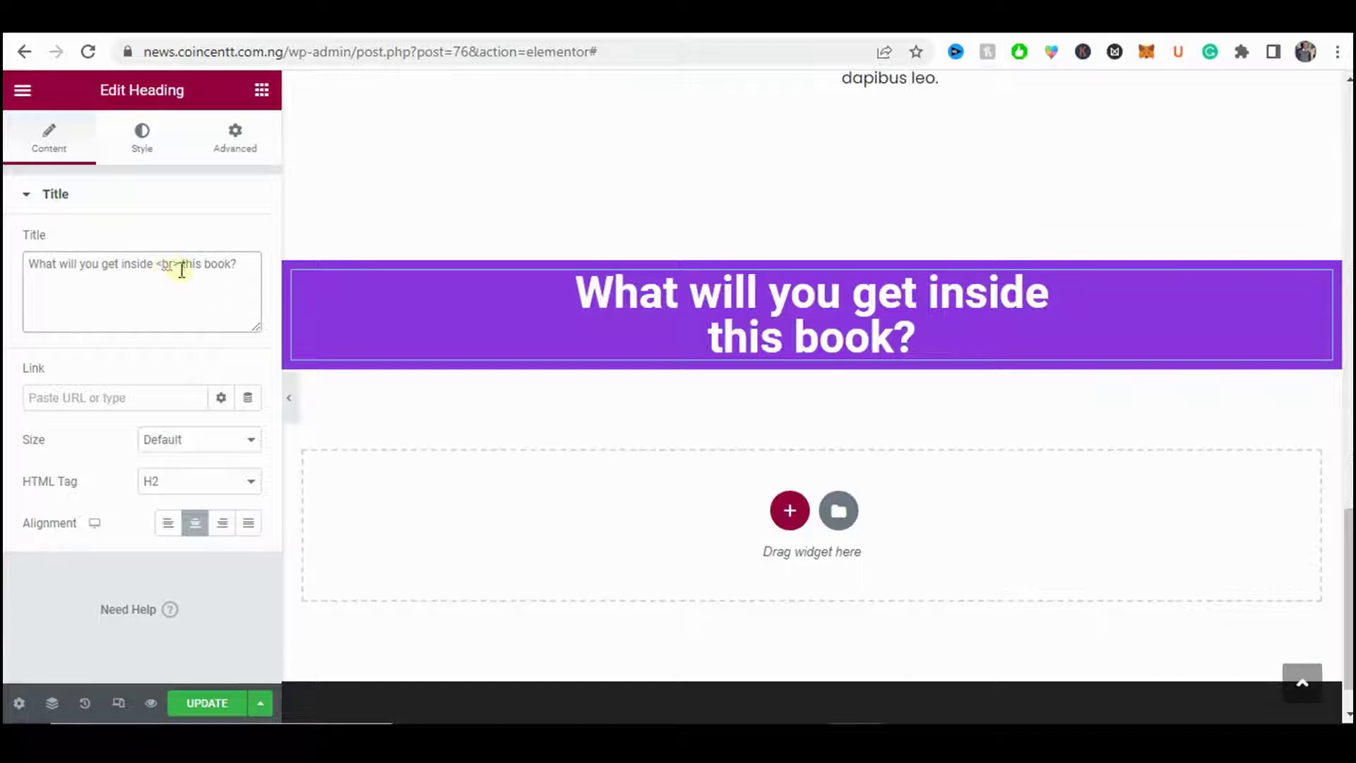
pyautogui.click(289, 398)
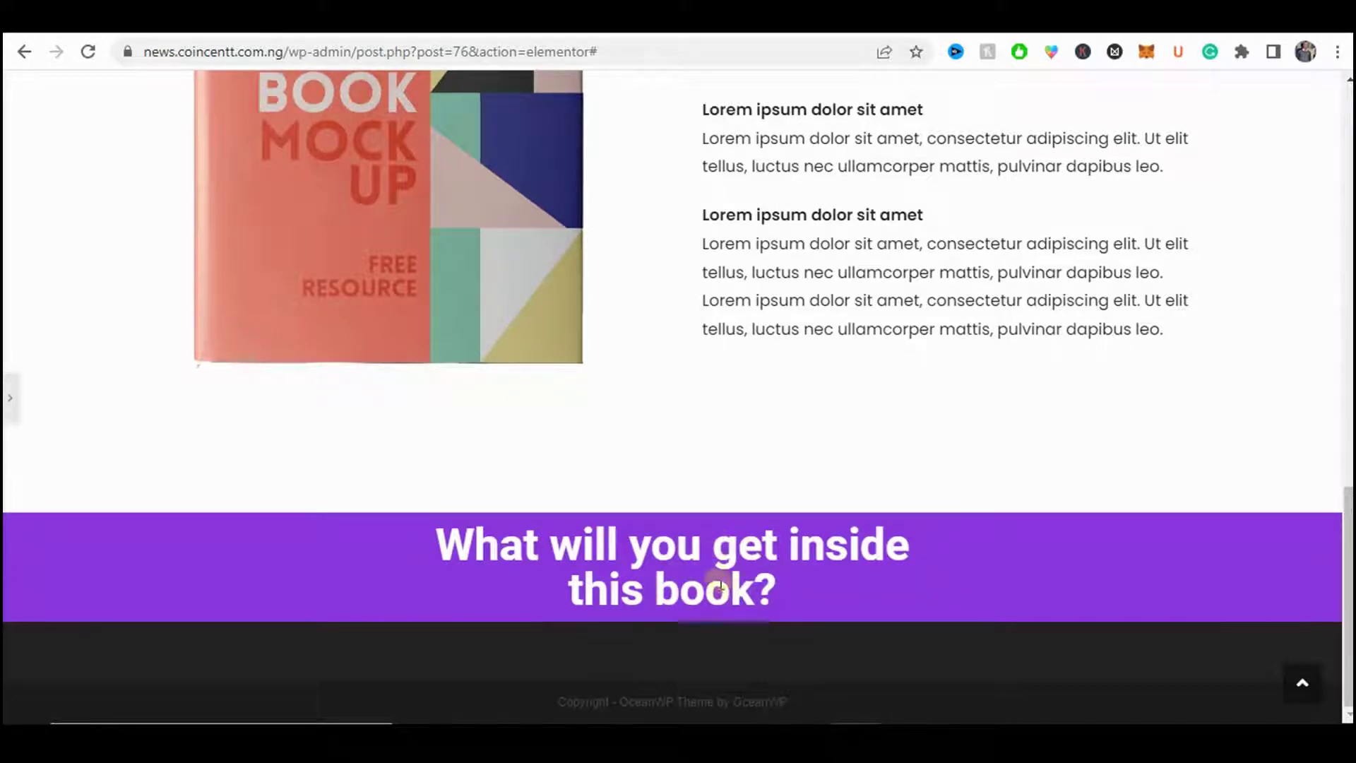
pyautogui.click(10, 398)
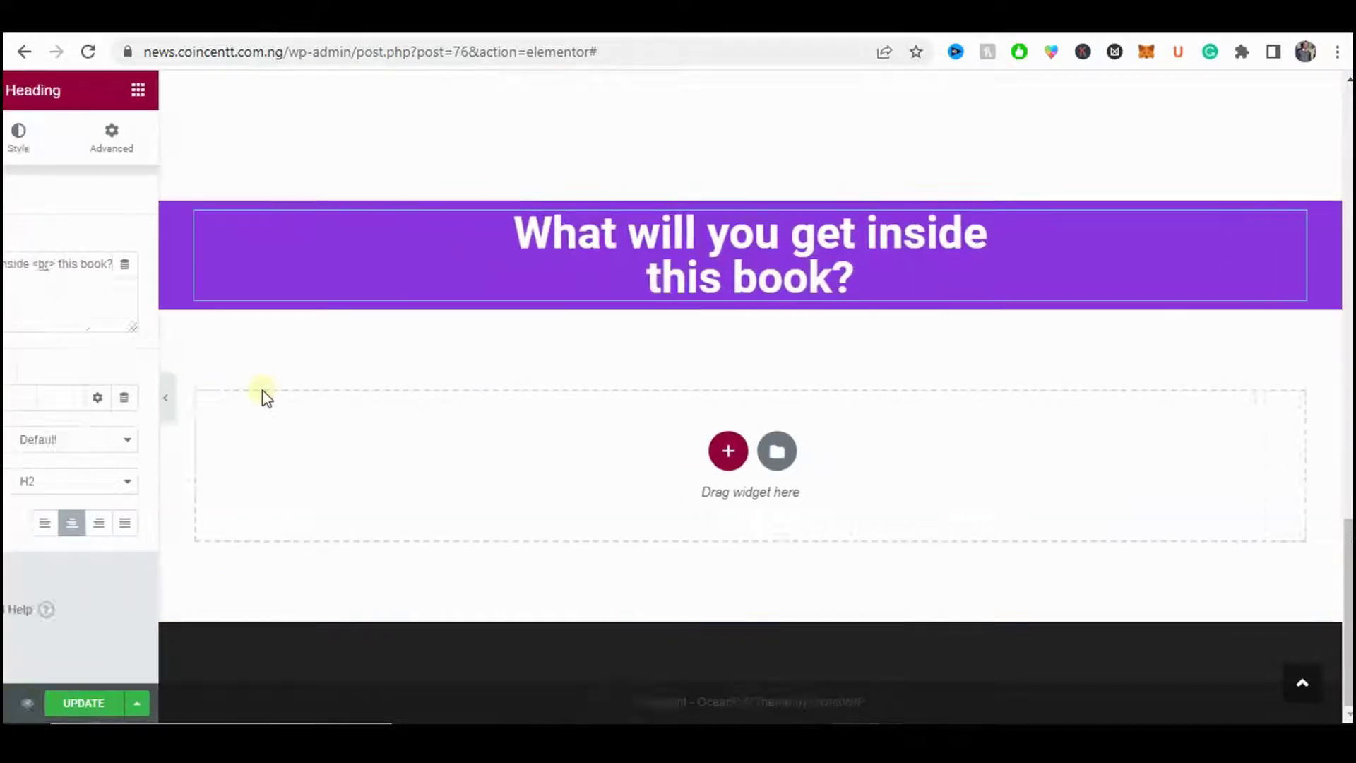
# - Change the purple section heading's font family to DM Sans
pyautogui.click(563, 283)
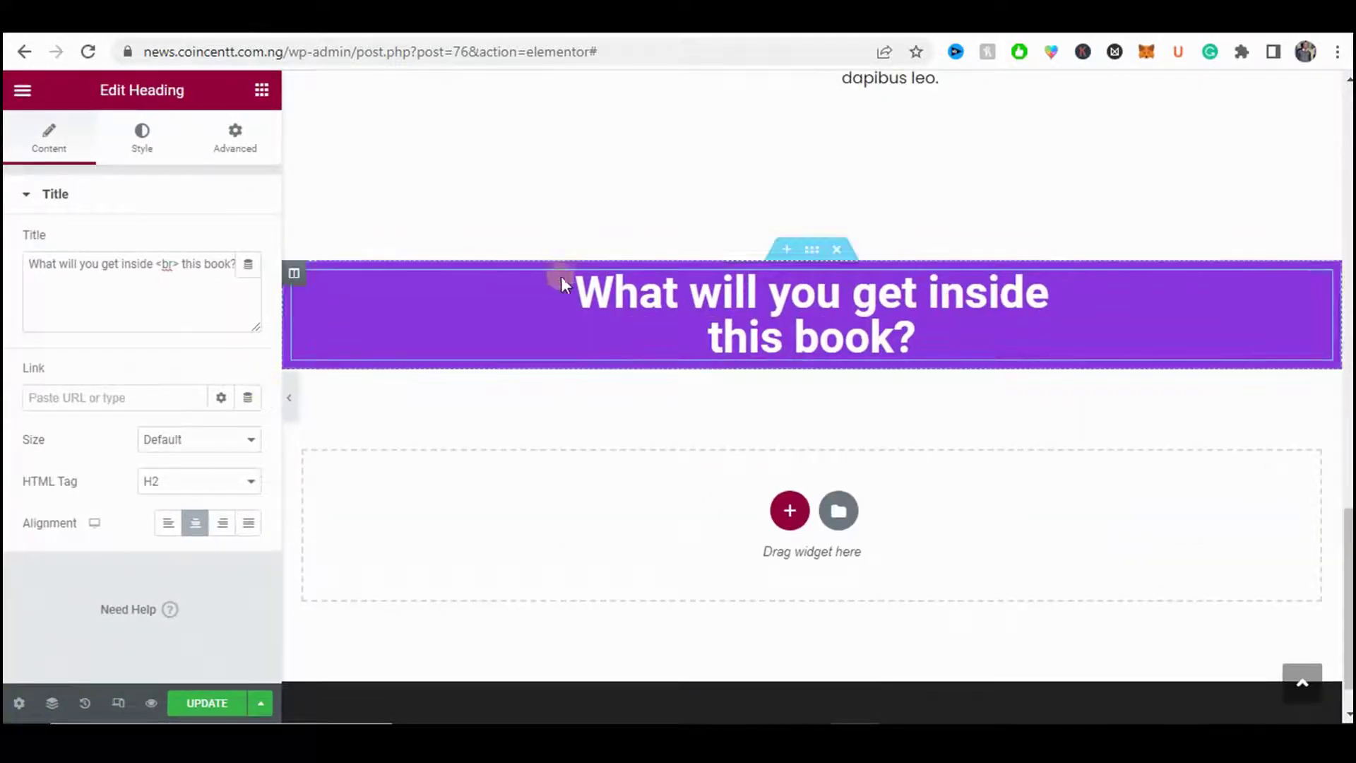
pyautogui.click(166, 141)
pyautogui.click(250, 286)
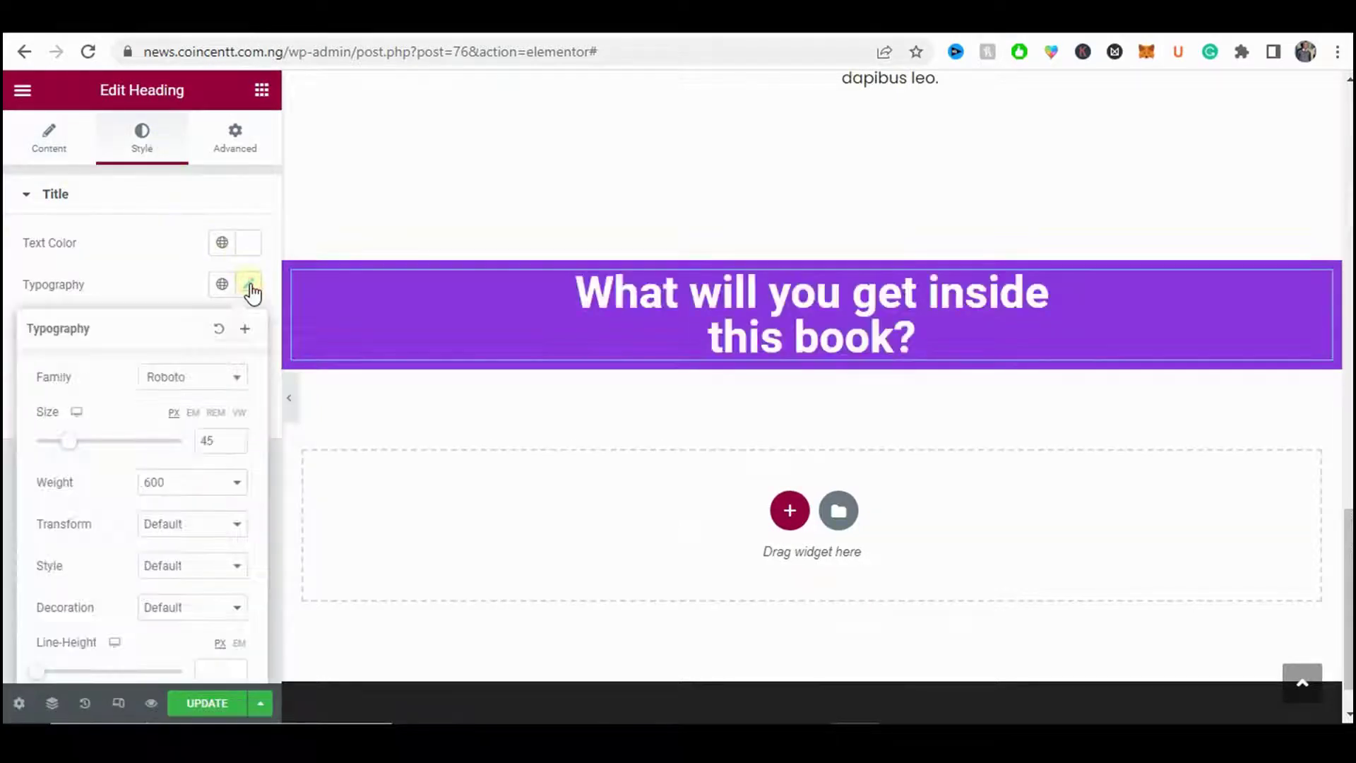
pyautogui.click(185, 385)
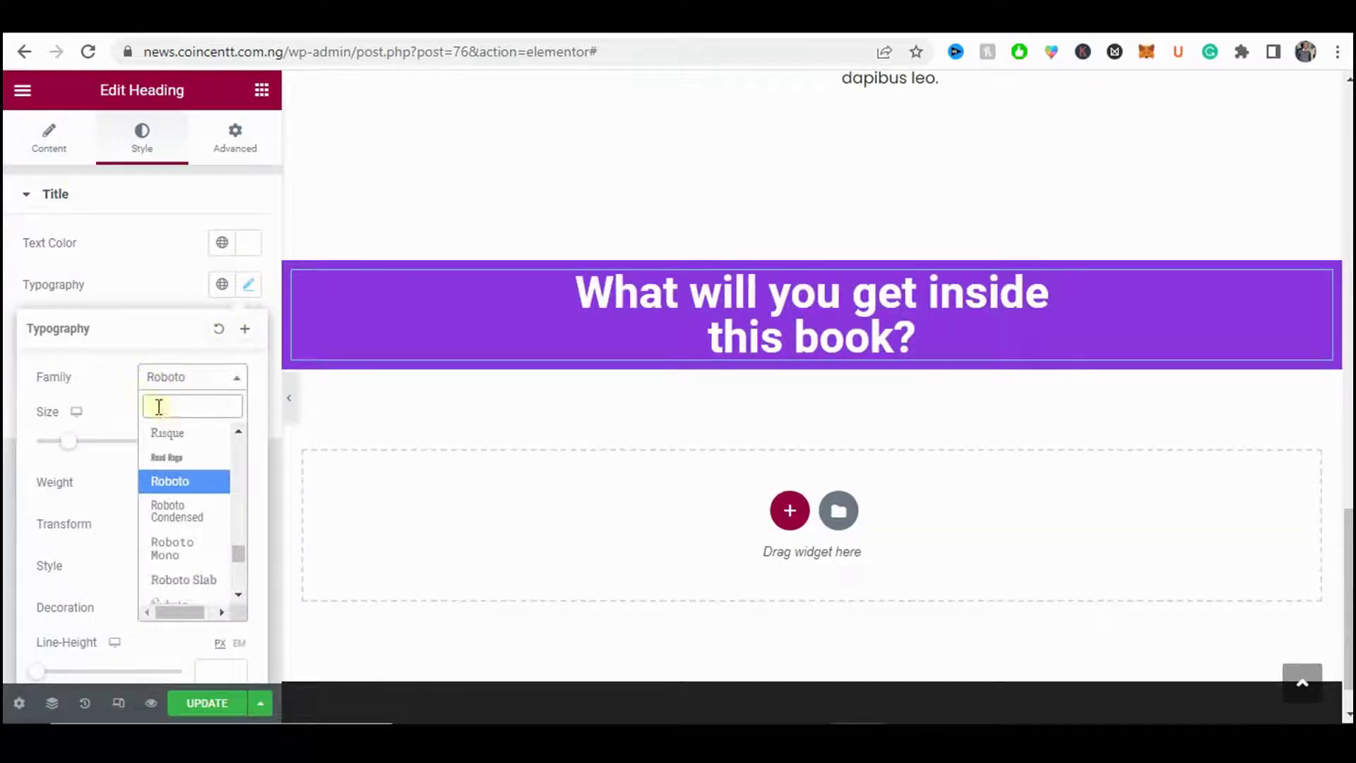
pyautogui.write('dm s')
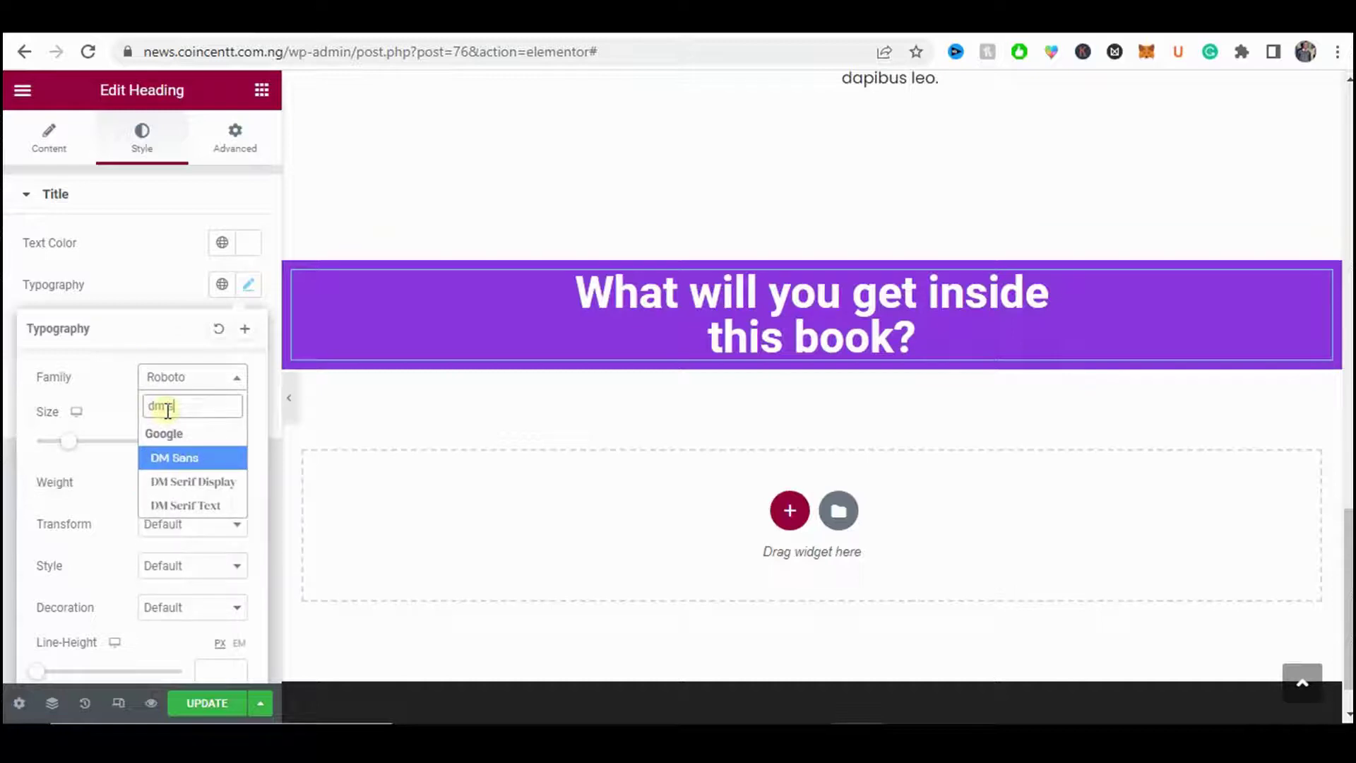
pyautogui.press('Return')
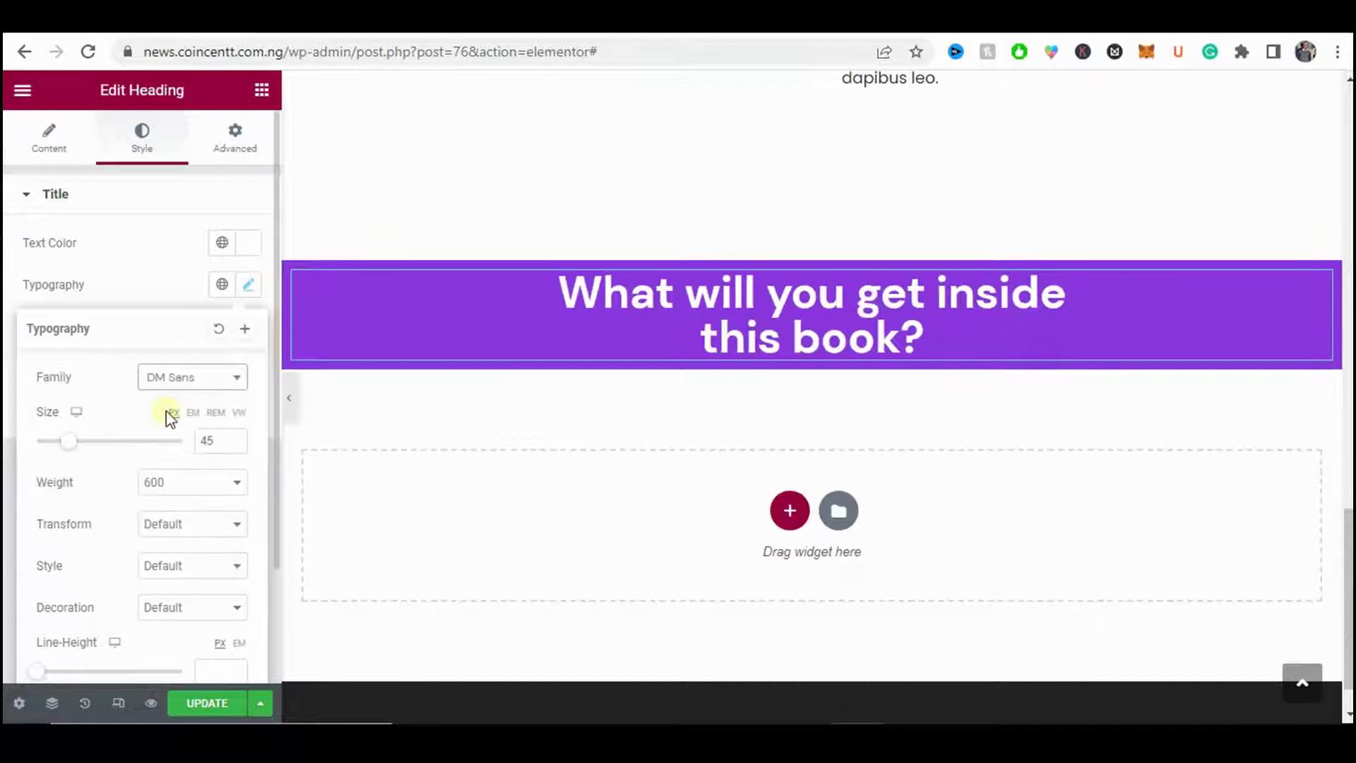
pyautogui.click(161, 282)
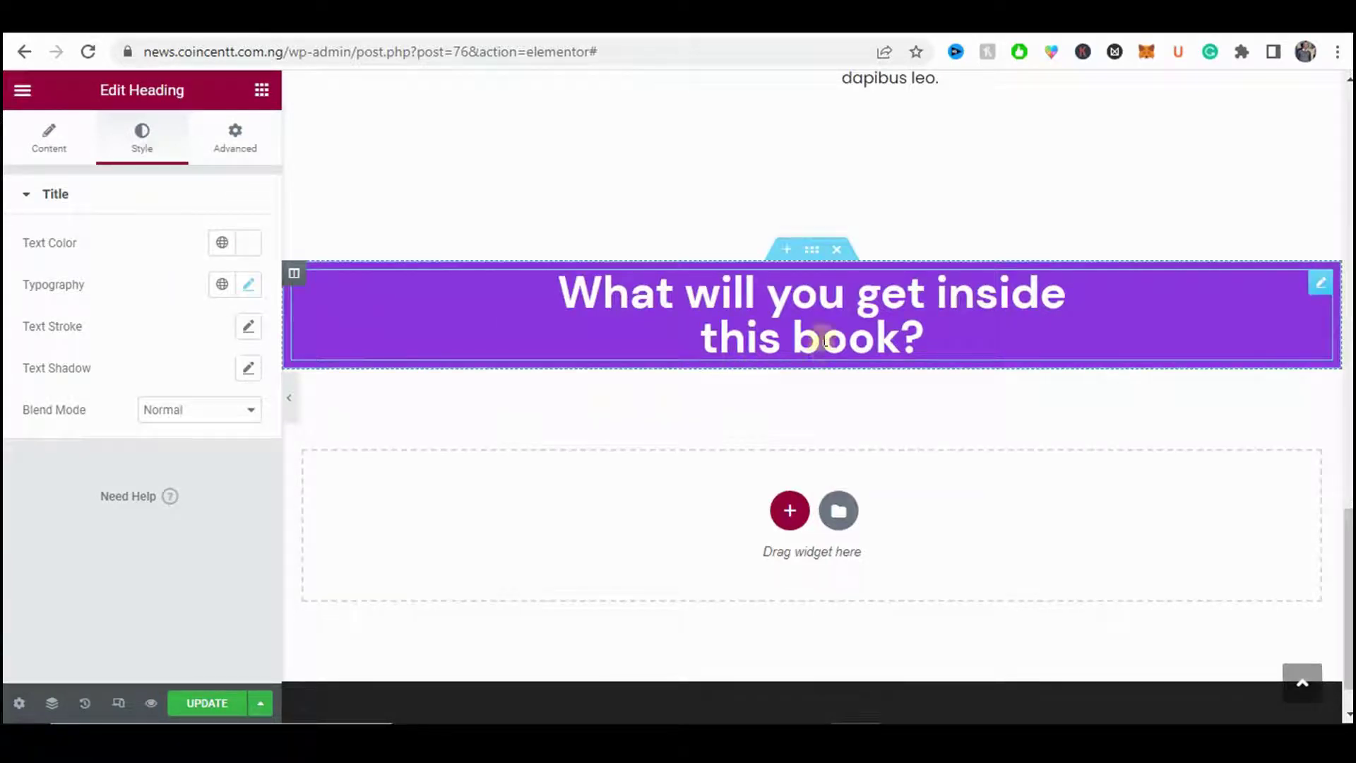
# - Set the heading's line height to 55 px and preview the page at full width
pyautogui.click(250, 285)
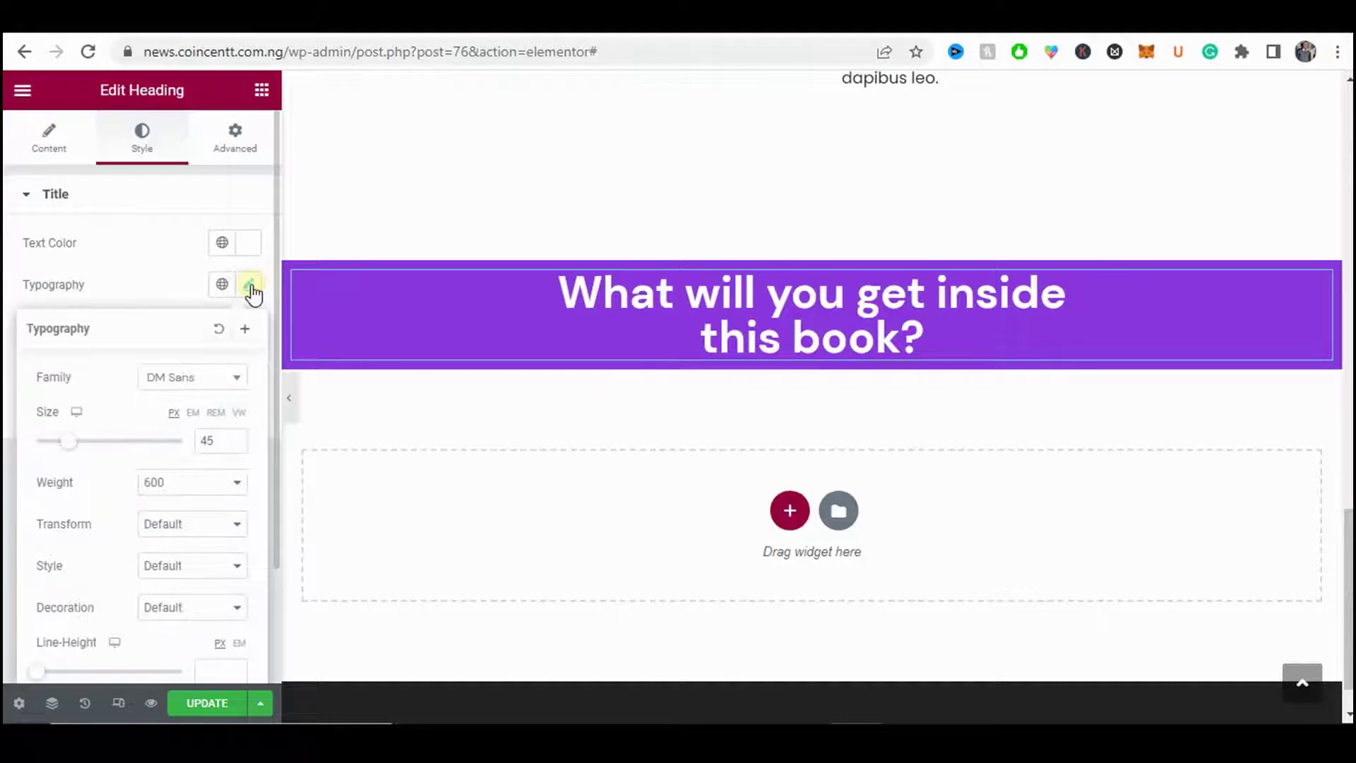
pyautogui.scroll(-2, 69, 446)
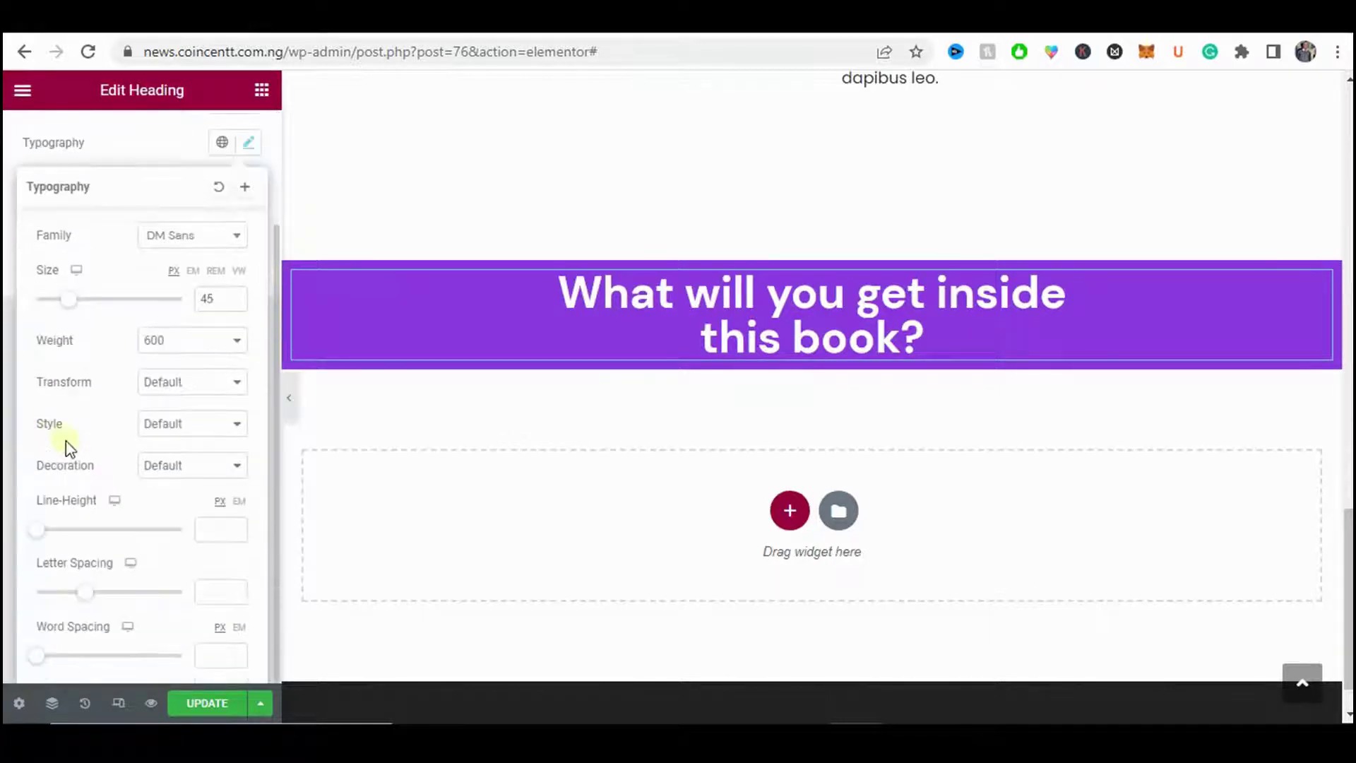
pyautogui.moveTo(41, 534); pyautogui.dragTo(121, 565)
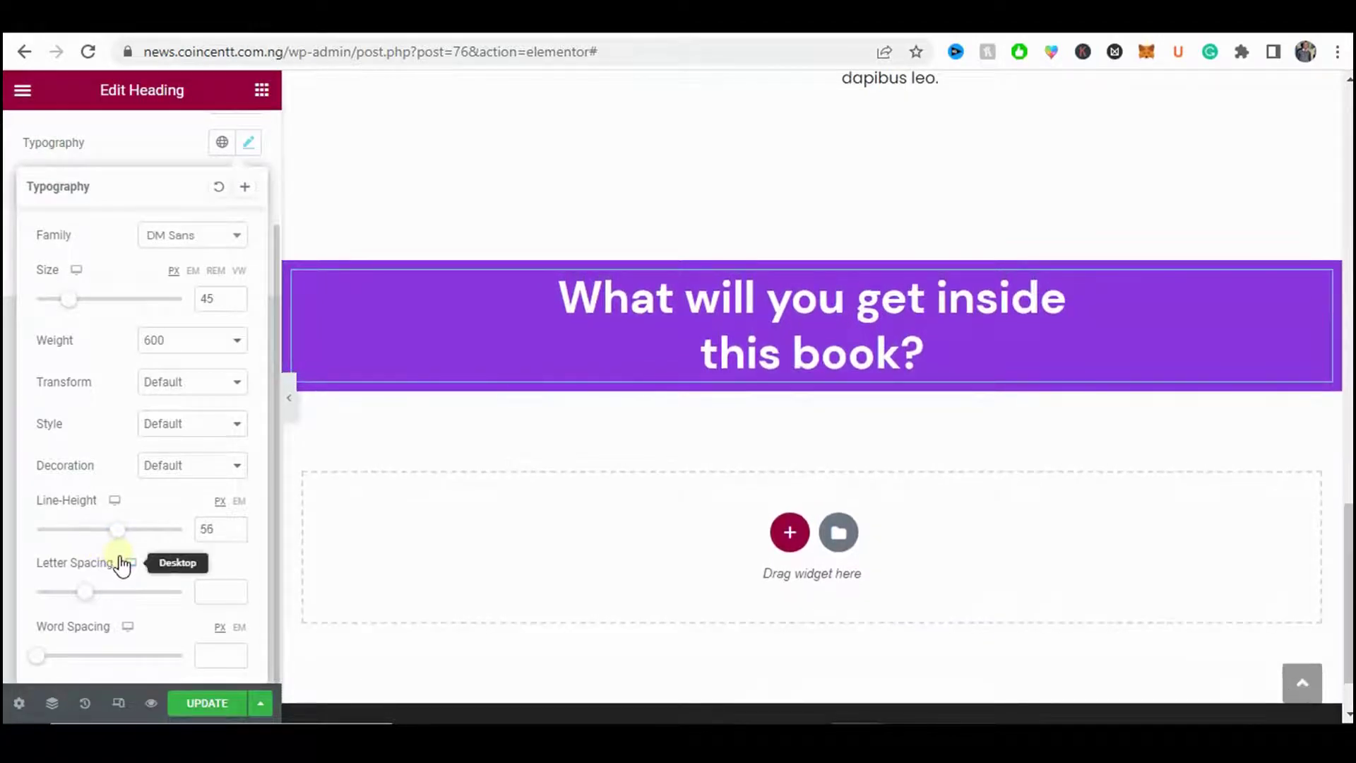
pyautogui.click(239, 533)
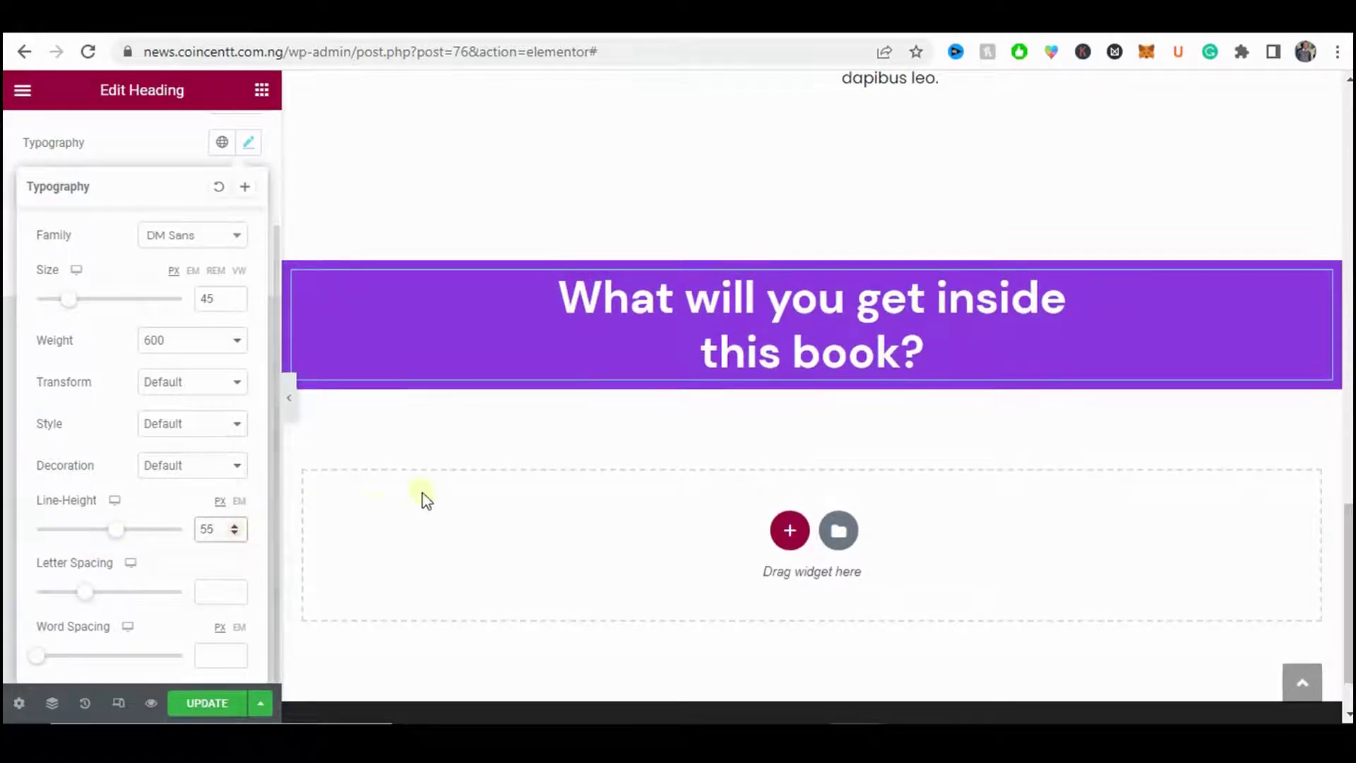
pyautogui.click(295, 401)
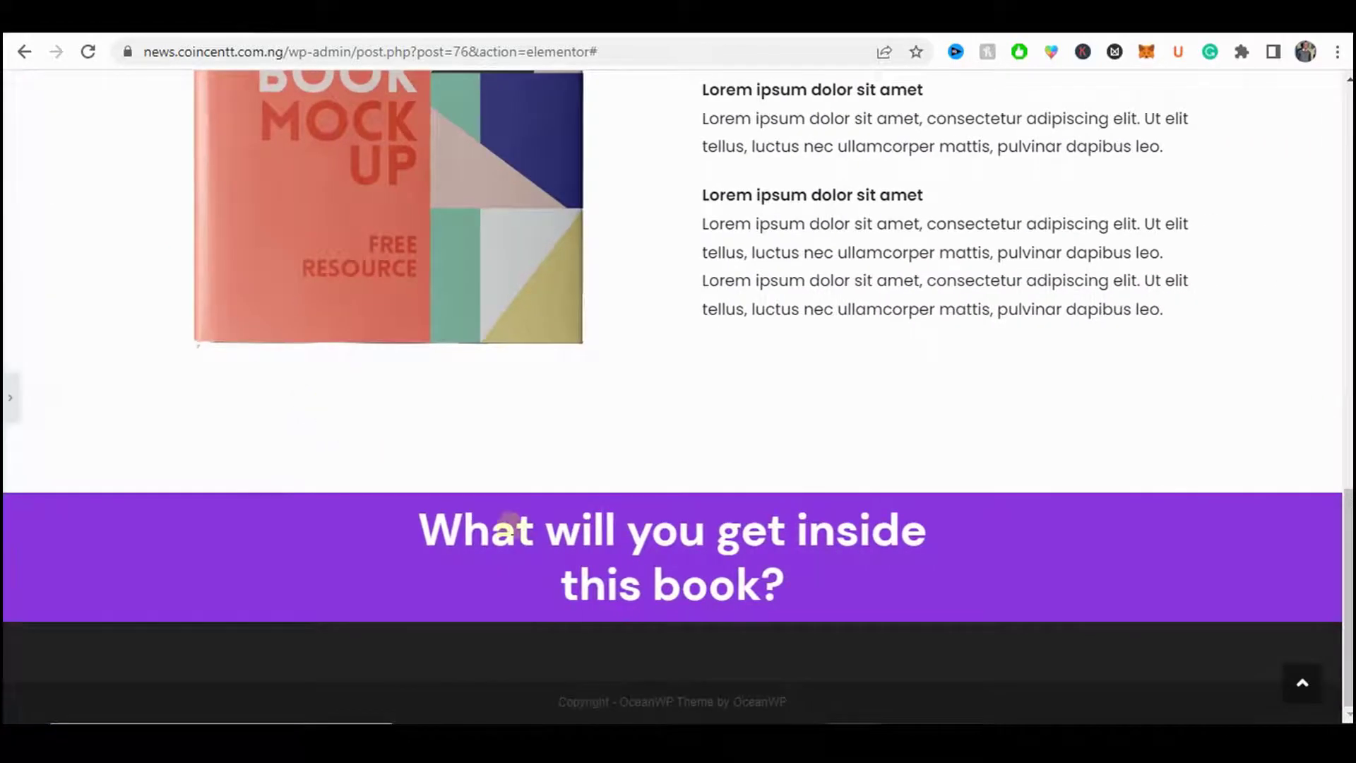
pyautogui.click(10, 398)
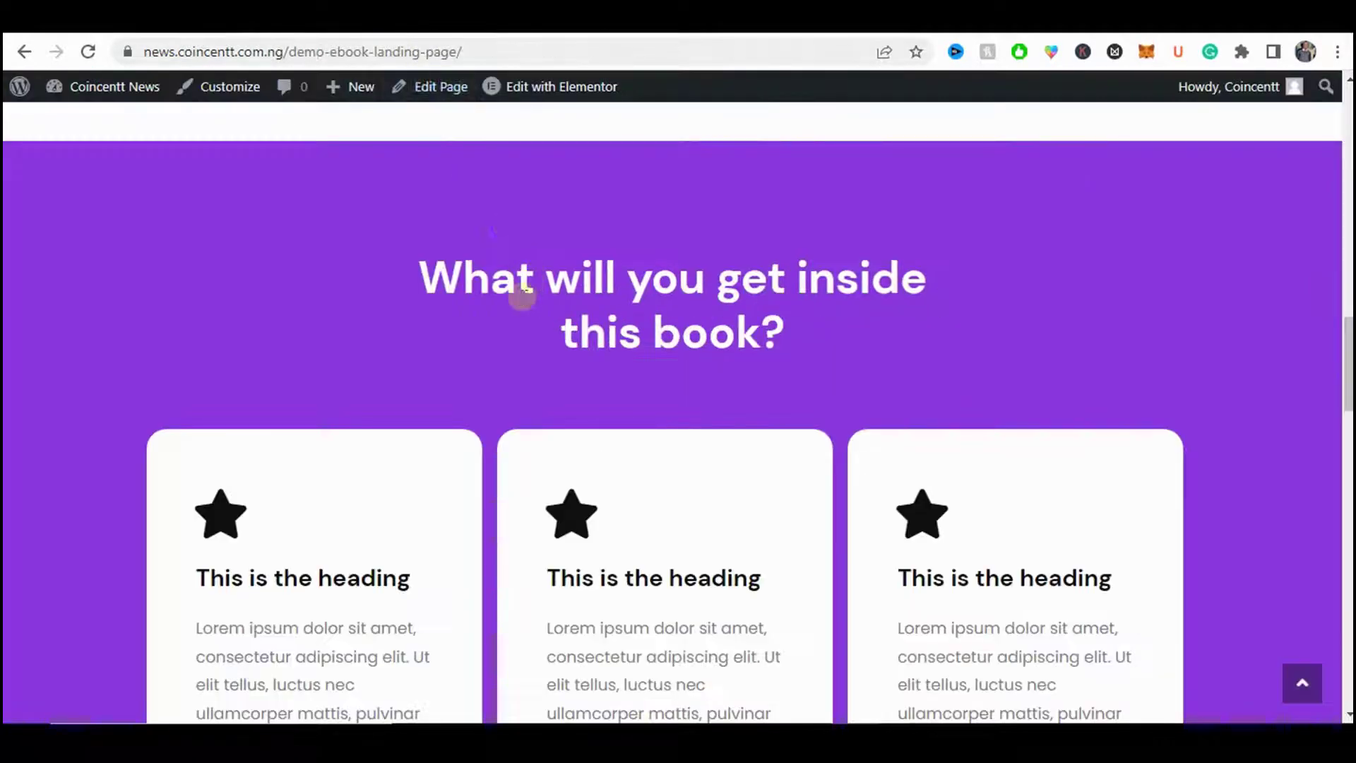
# - Add an Inner Section widget below the heading in the purple section
pyautogui.scroll(-2, 409, 439)
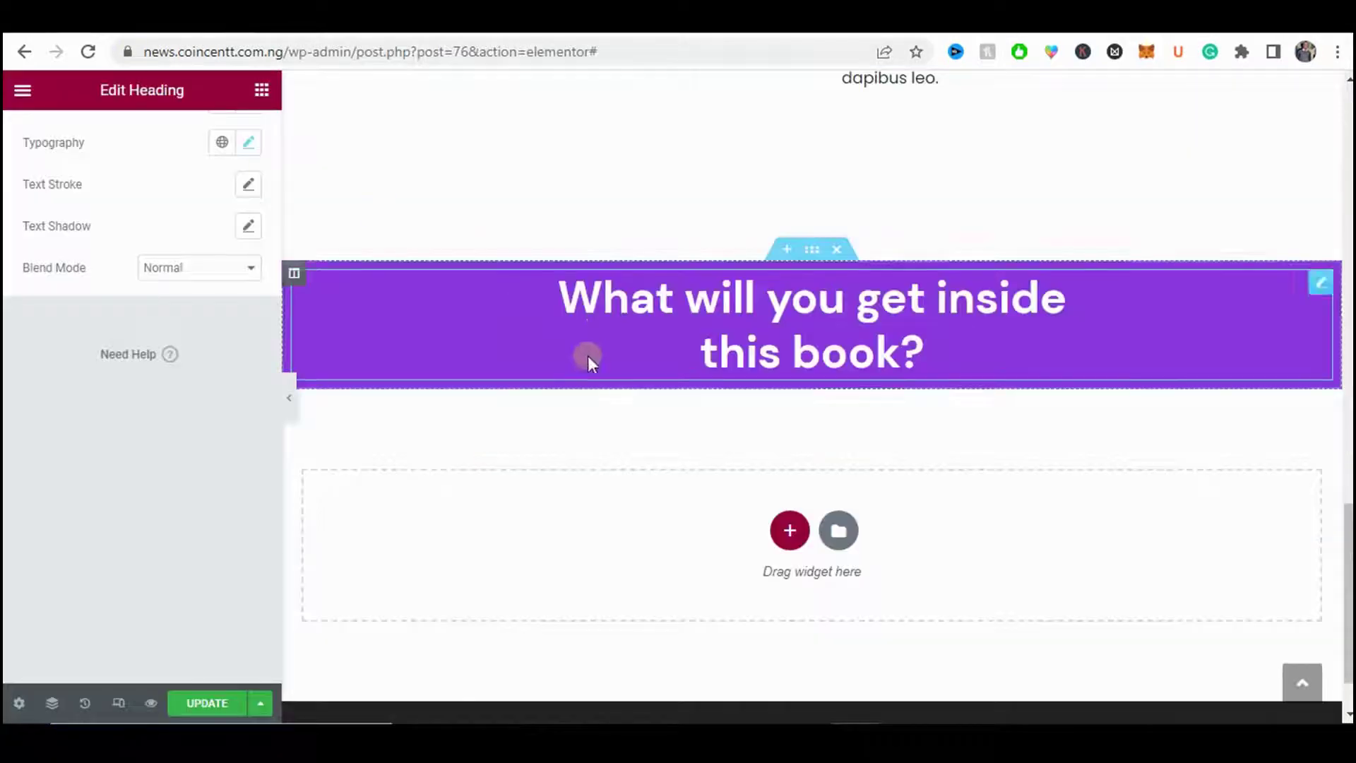
pyautogui.scroll(2, 263, 162)
pyautogui.click(261, 99)
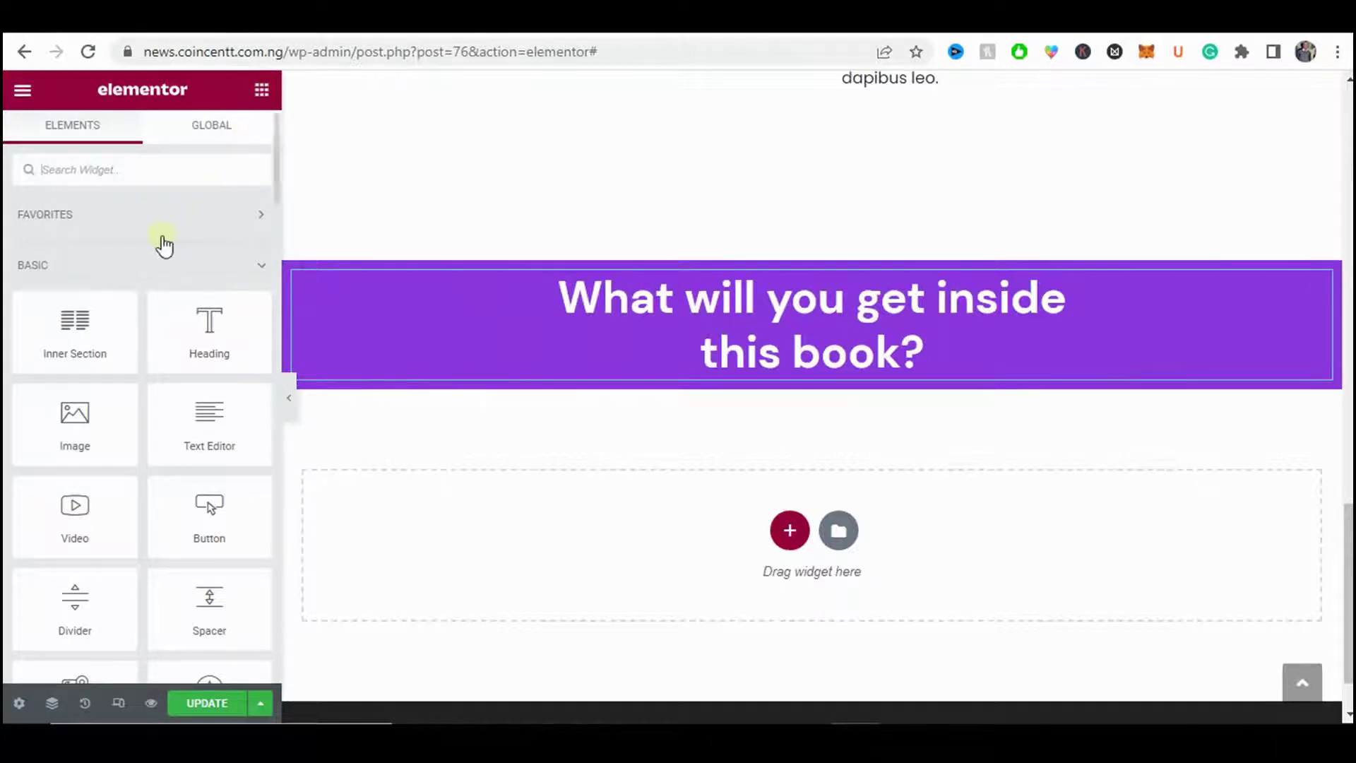
pyautogui.scroll(-4, 170, 258)
pyautogui.scroll(4, 187, 265)
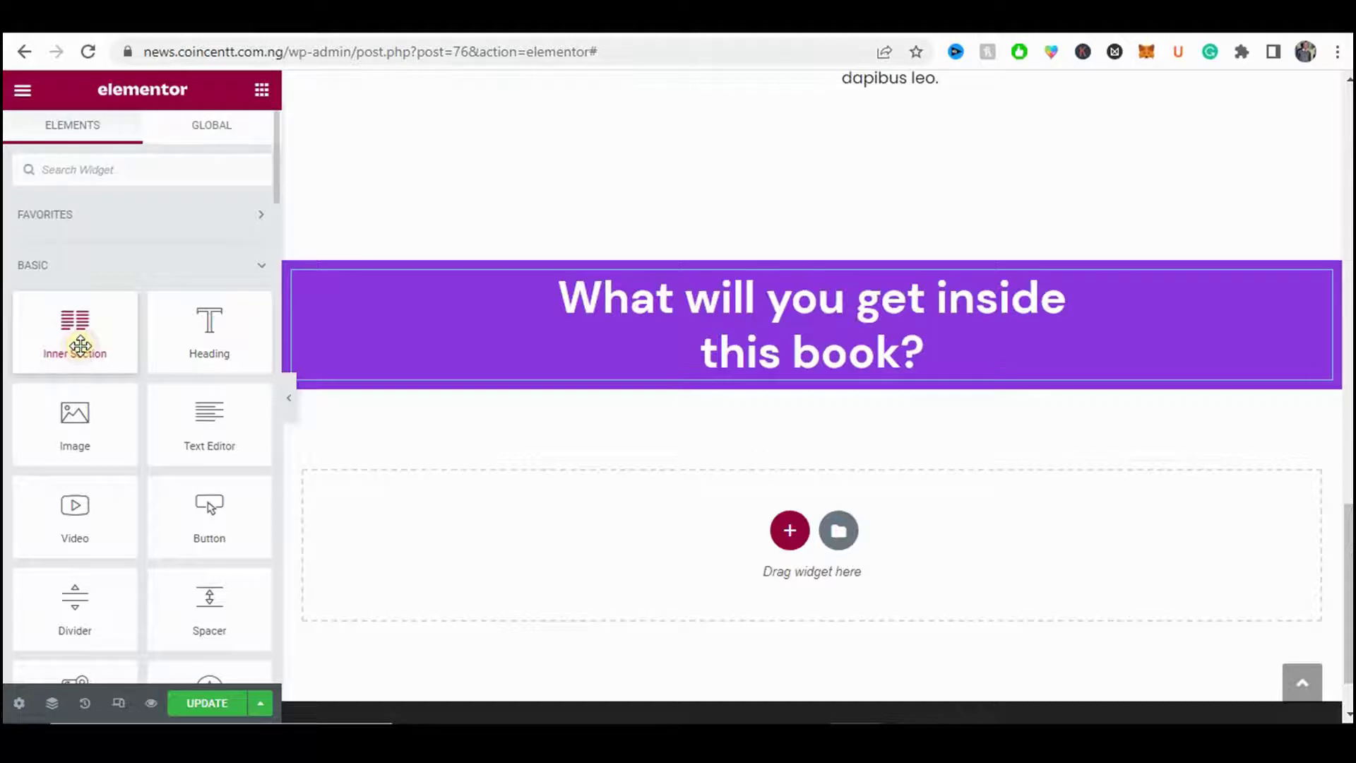
pyautogui.moveTo(80, 346); pyautogui.dragTo(660, 366)
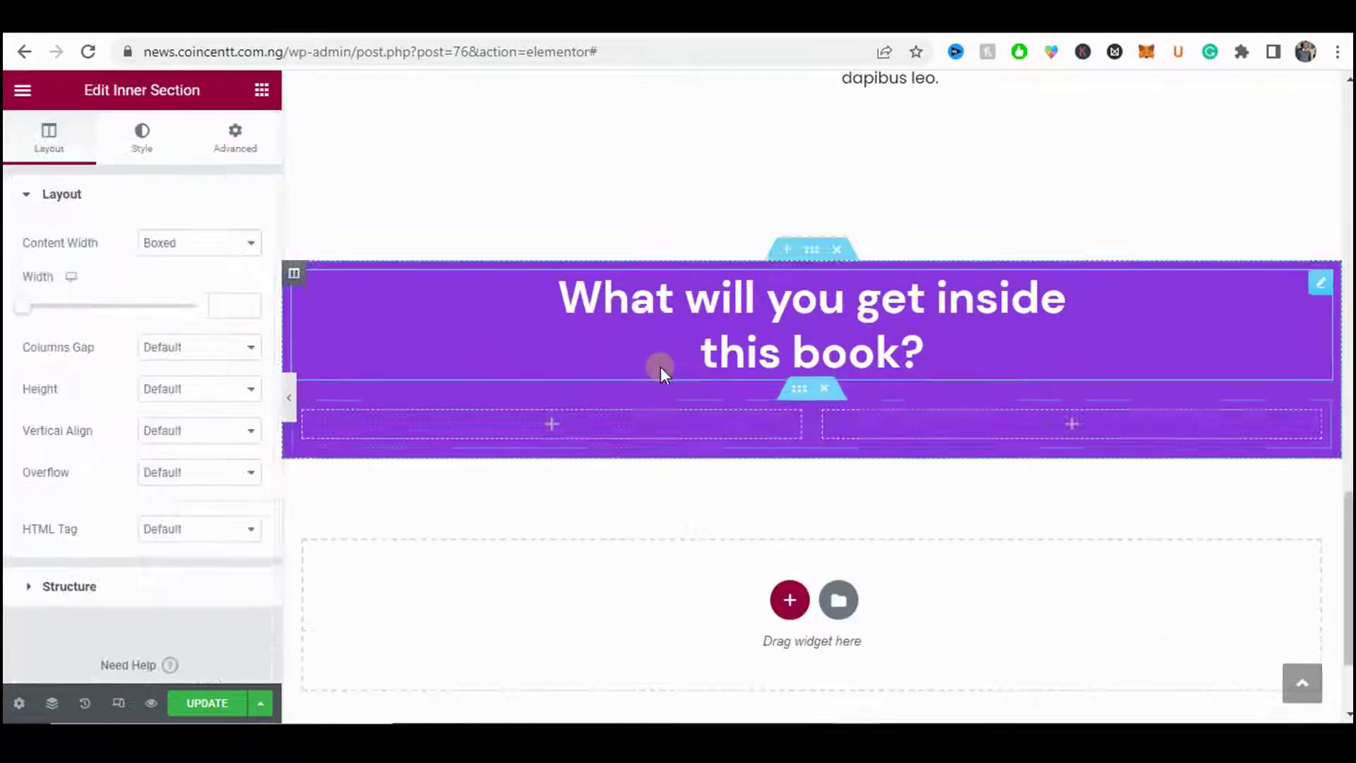
pyautogui.click(291, 413)
pyautogui.click(9, 397)
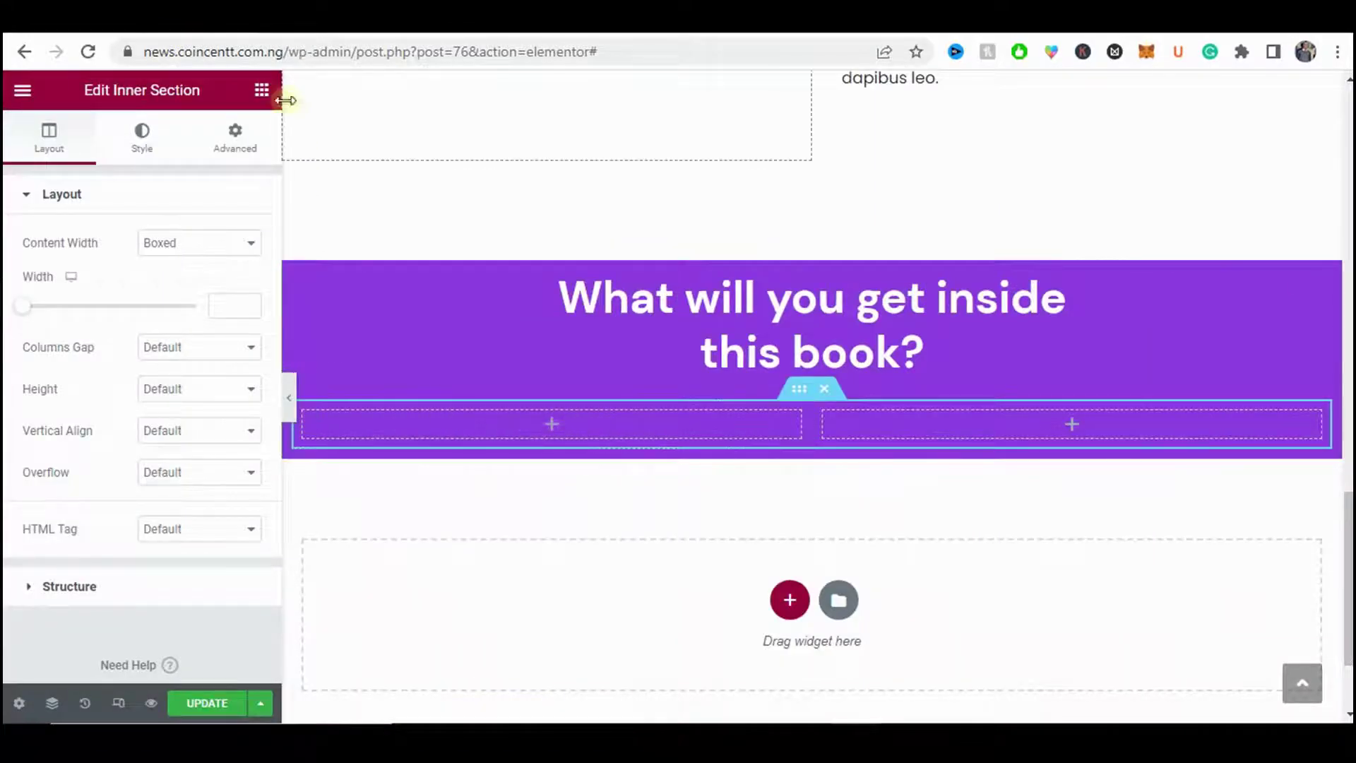
# - Find the Icon Box widget and place it in the inner section's first column, then preview the page
pyautogui.click(261, 90)
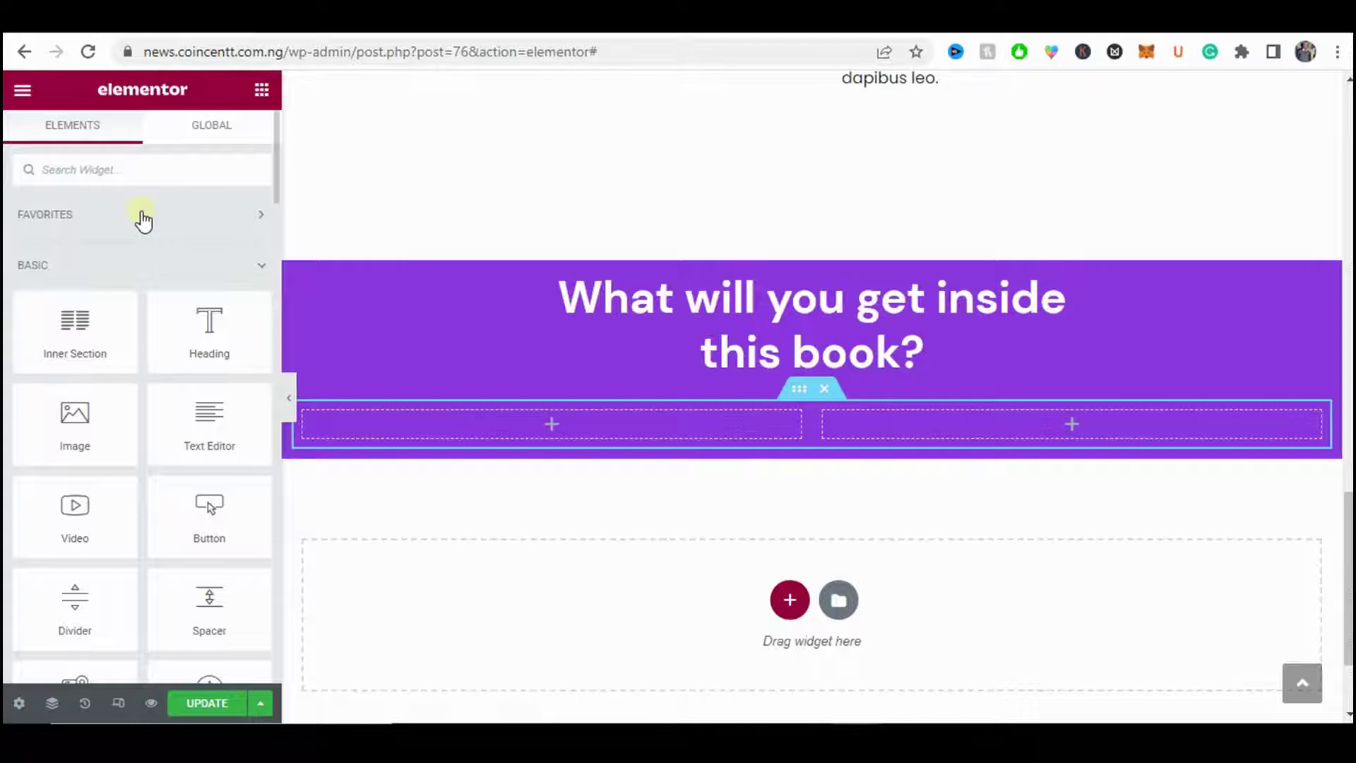
pyautogui.write('Icon')
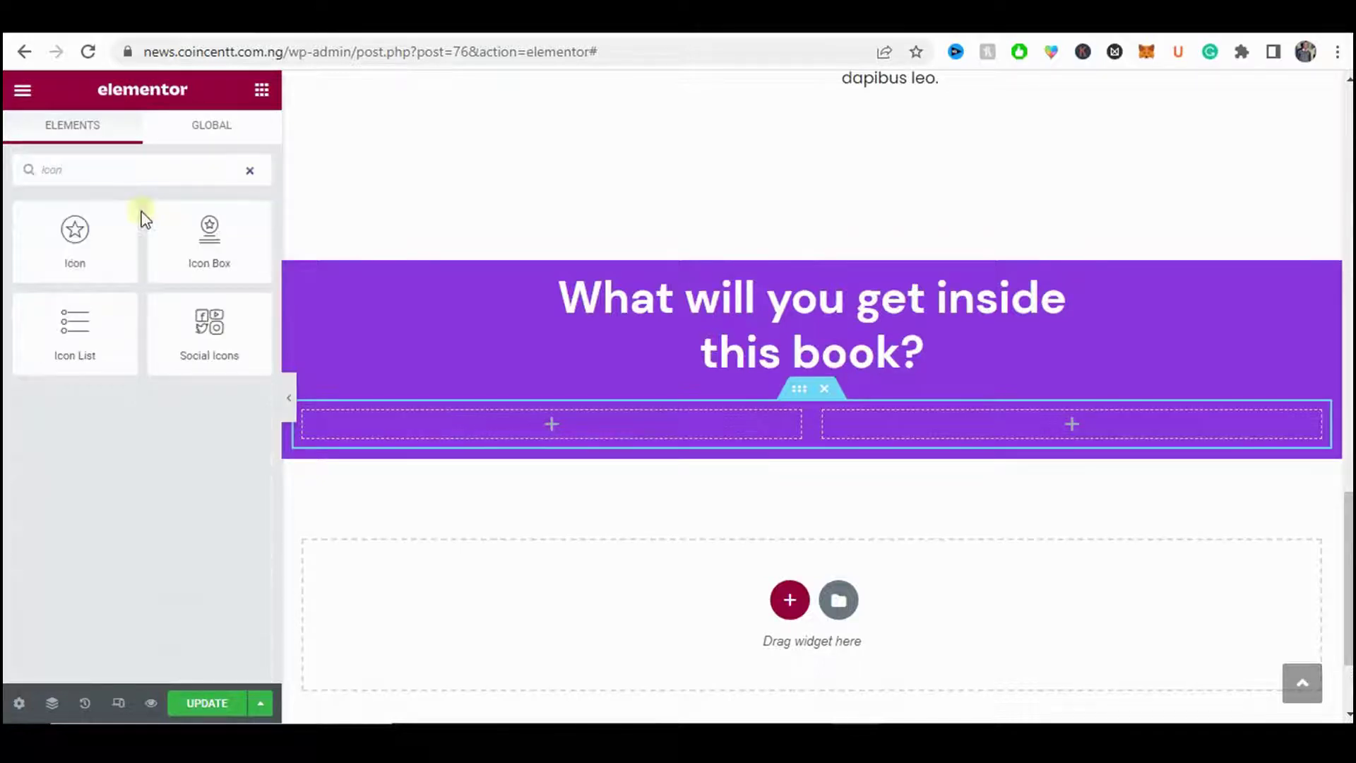
pyautogui.moveTo(208, 236); pyautogui.dragTo(425, 431)
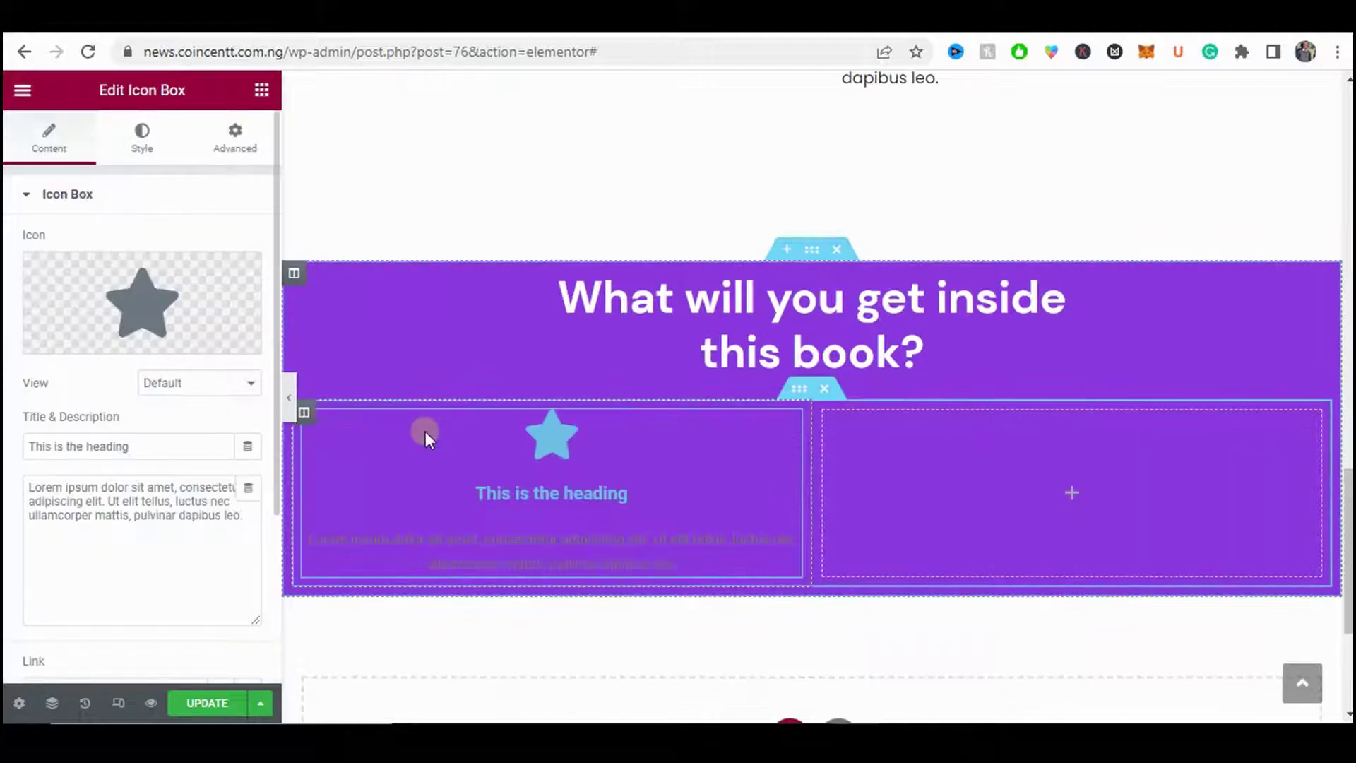
pyautogui.click(290, 400)
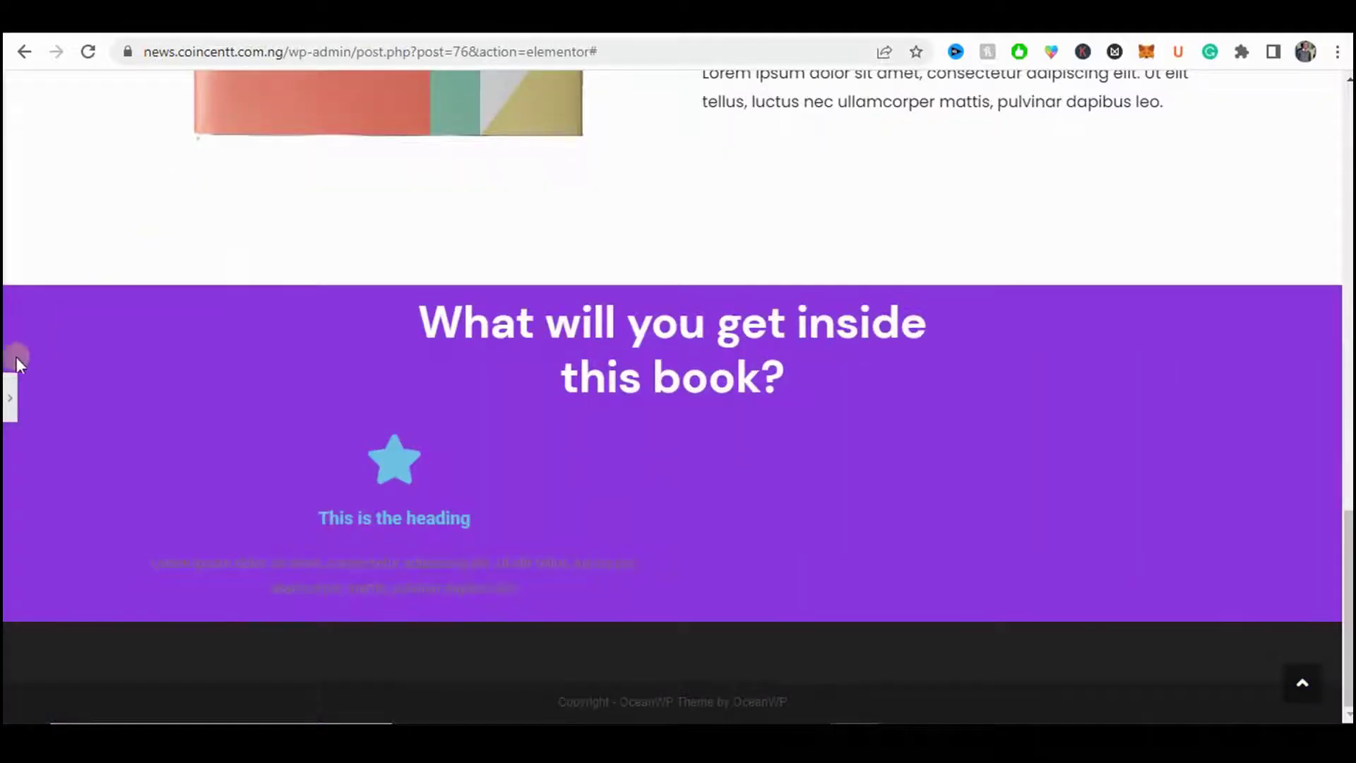
pyautogui.click(10, 398)
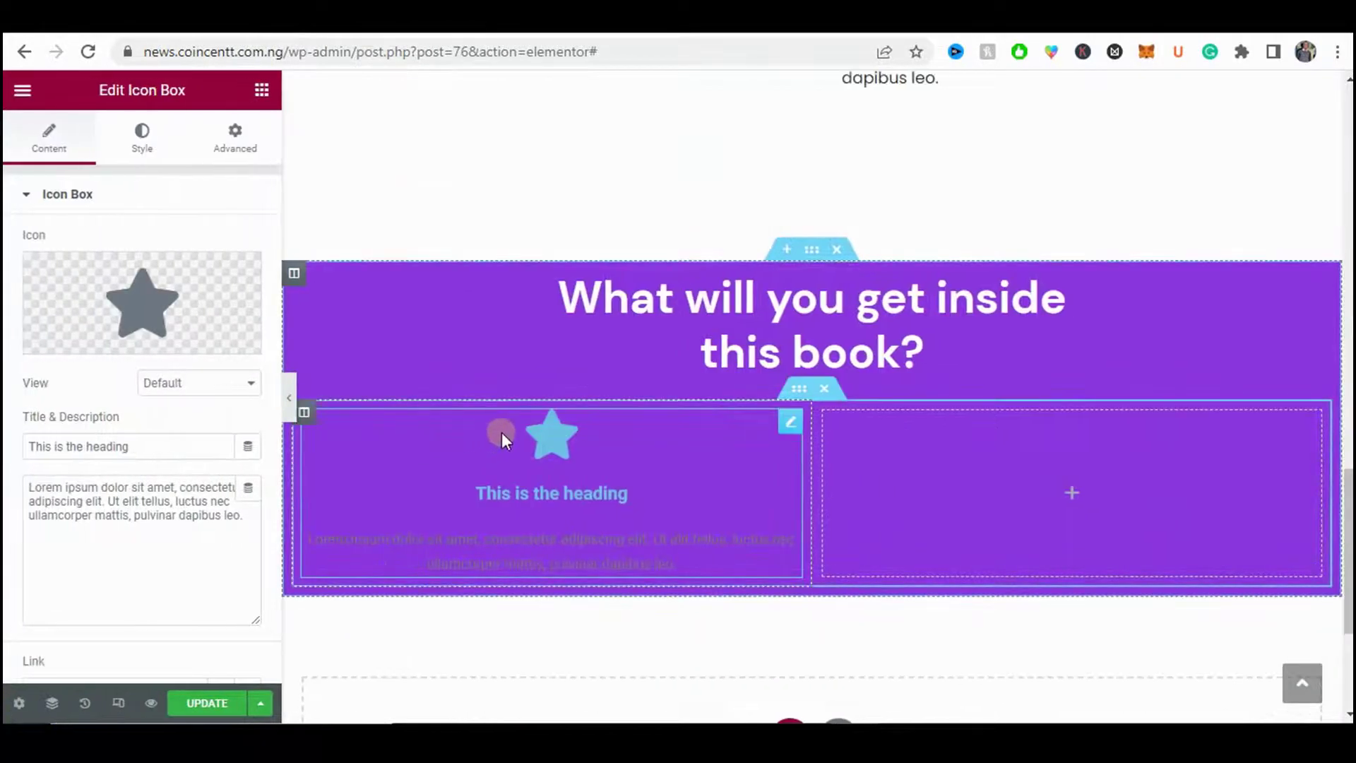
# - Give the inner section's first column a classic background in white, #FFFFFF
pyautogui.click(306, 414)
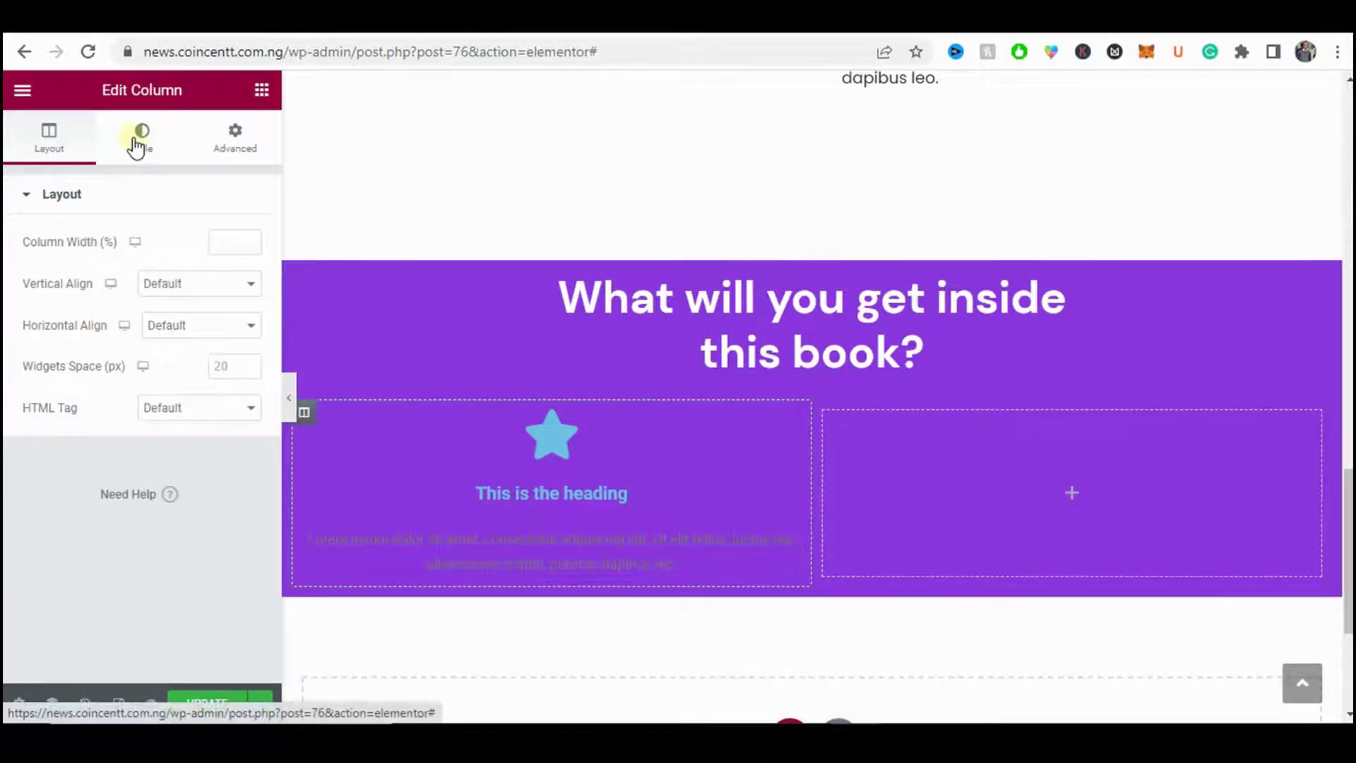
pyautogui.click(139, 141)
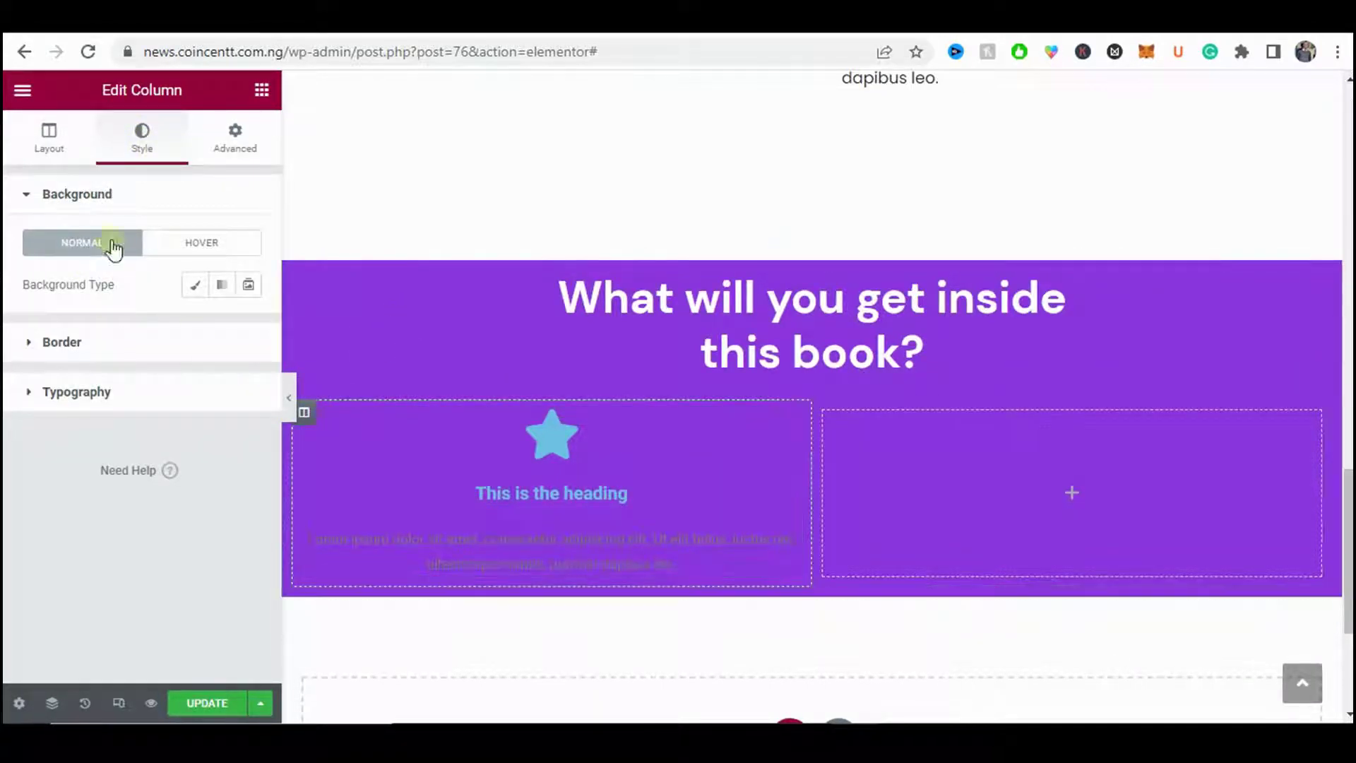
pyautogui.click(195, 285)
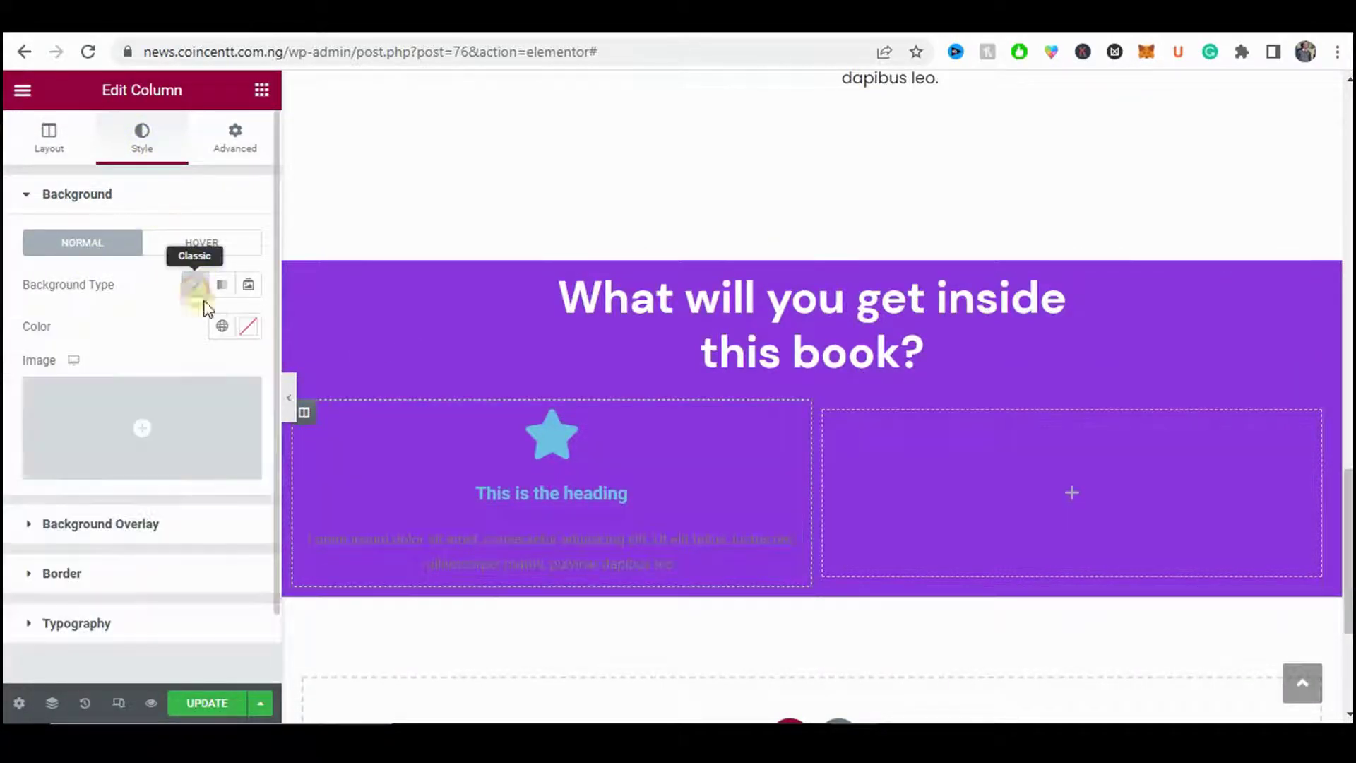
pyautogui.click(248, 326)
pyautogui.moveTo(223, 408); pyautogui.dragTo(128, 375)
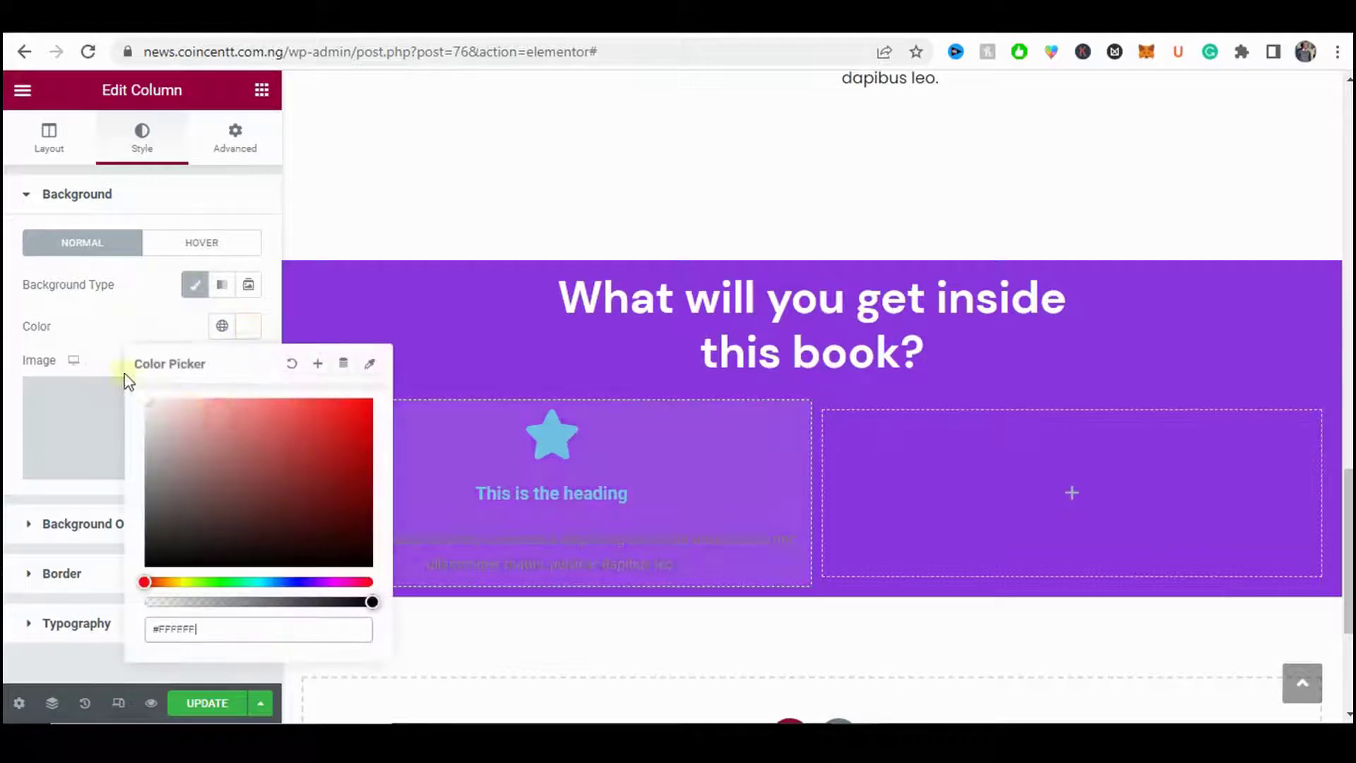
pyautogui.click(91, 332)
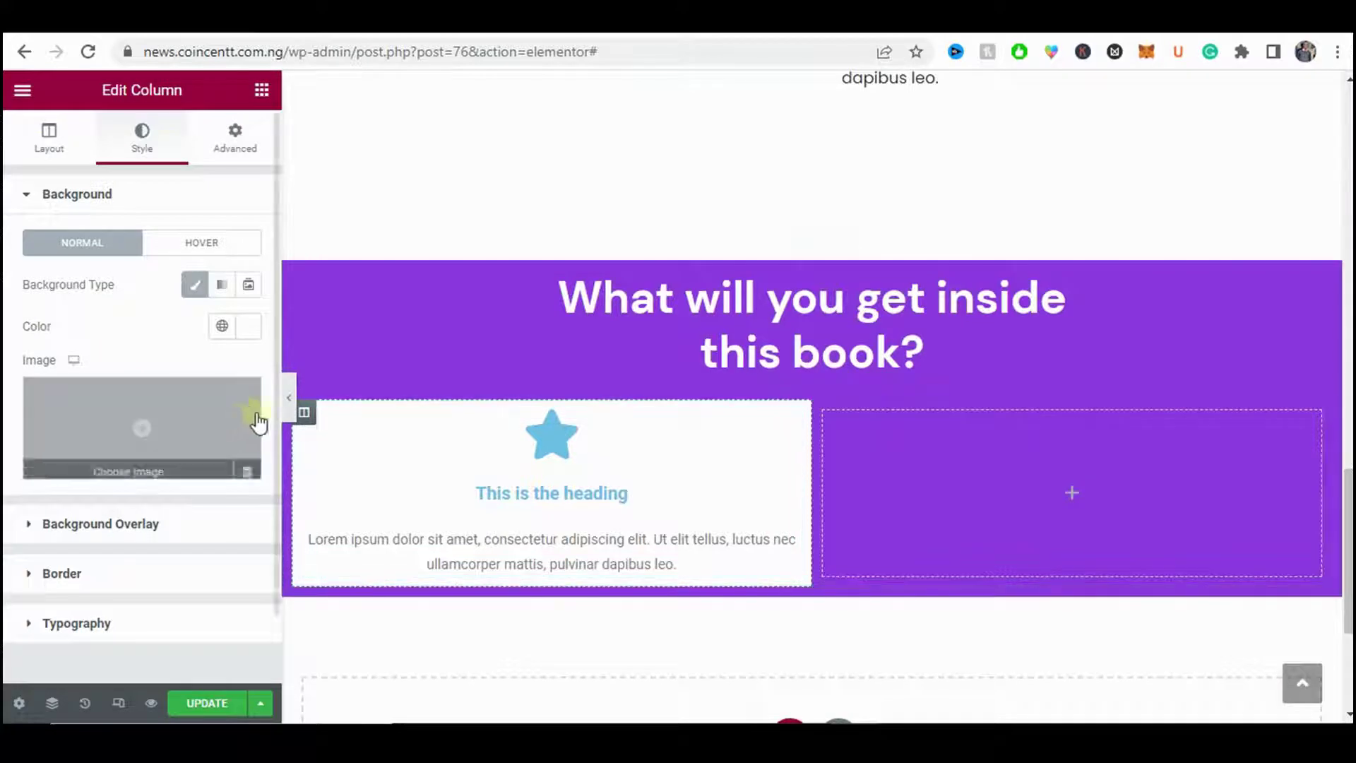
# - Set the column's border radius to 20 px on all corners and preview the page at full width
pyautogui.scroll(-1, 139, 283)
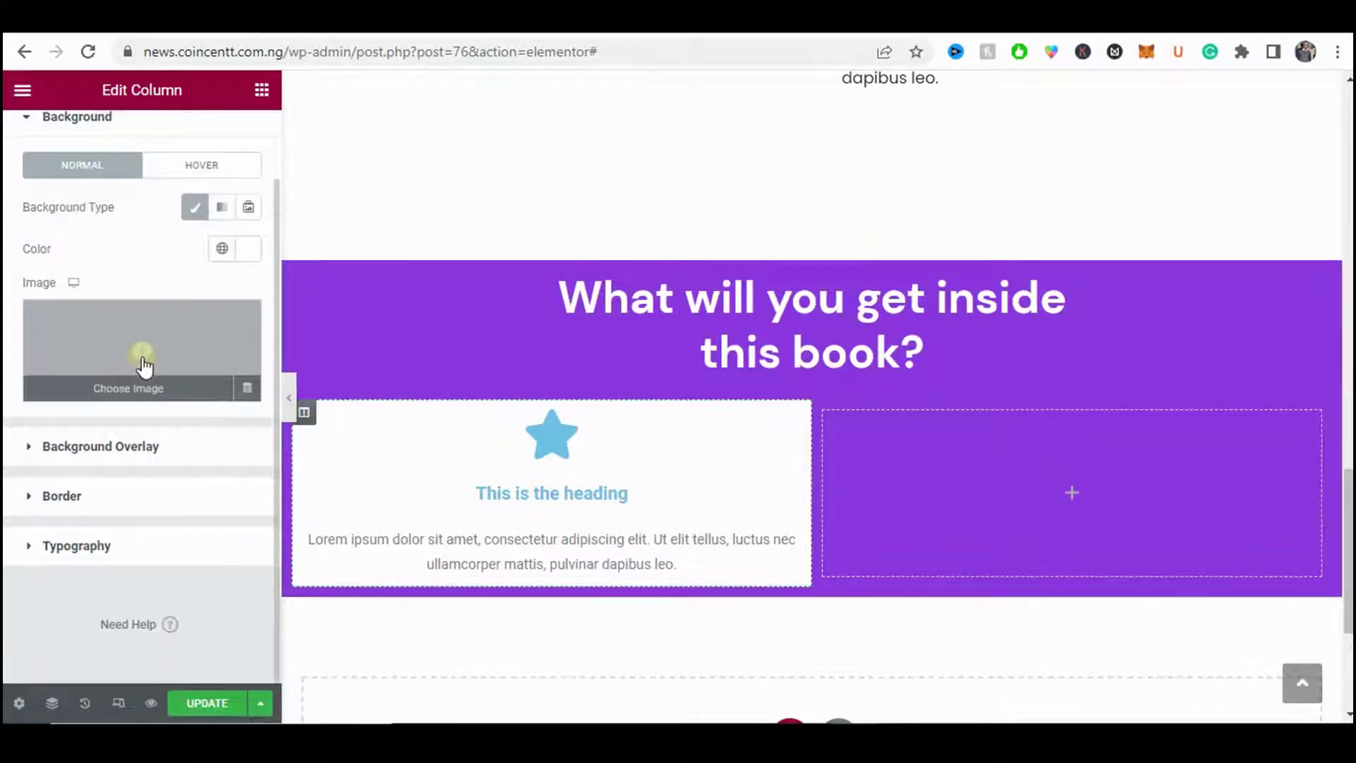
pyautogui.click(63, 495)
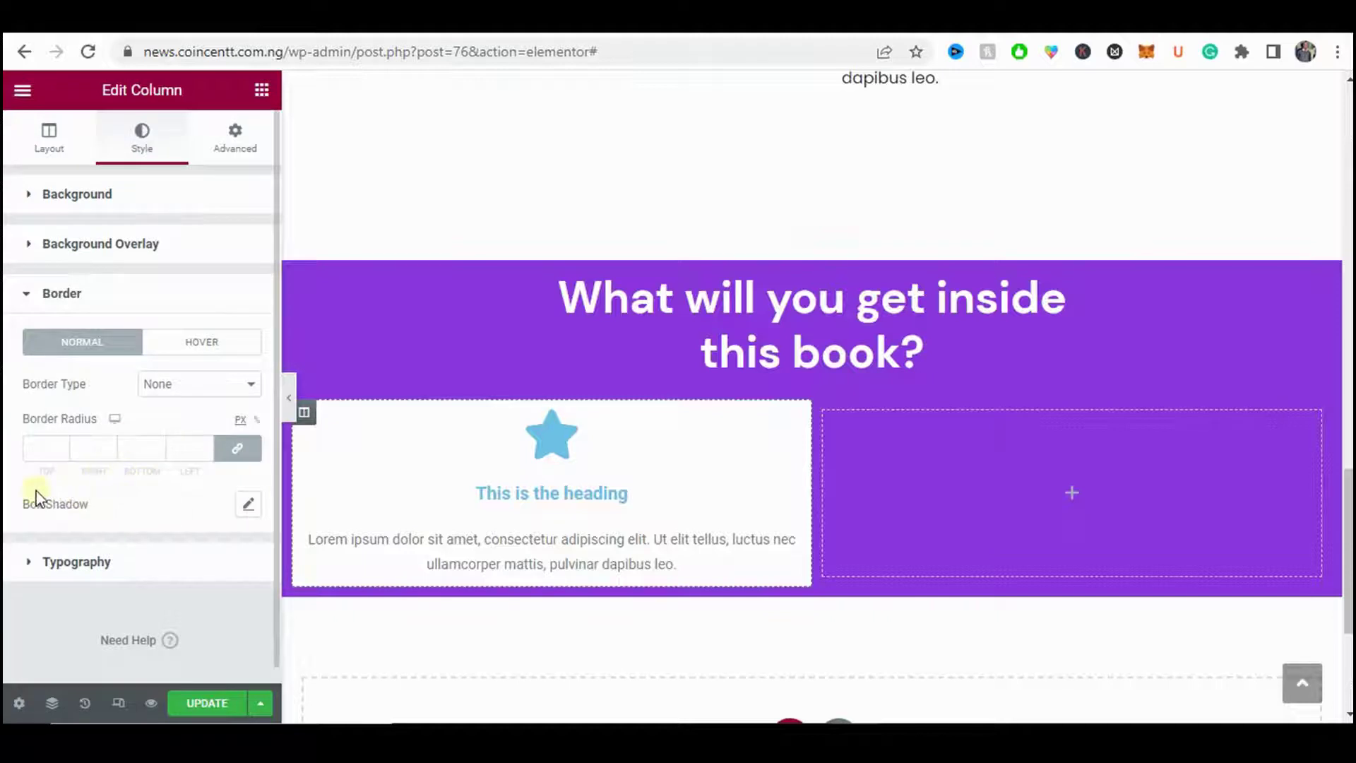
pyautogui.click(40, 446)
pyautogui.write('20')
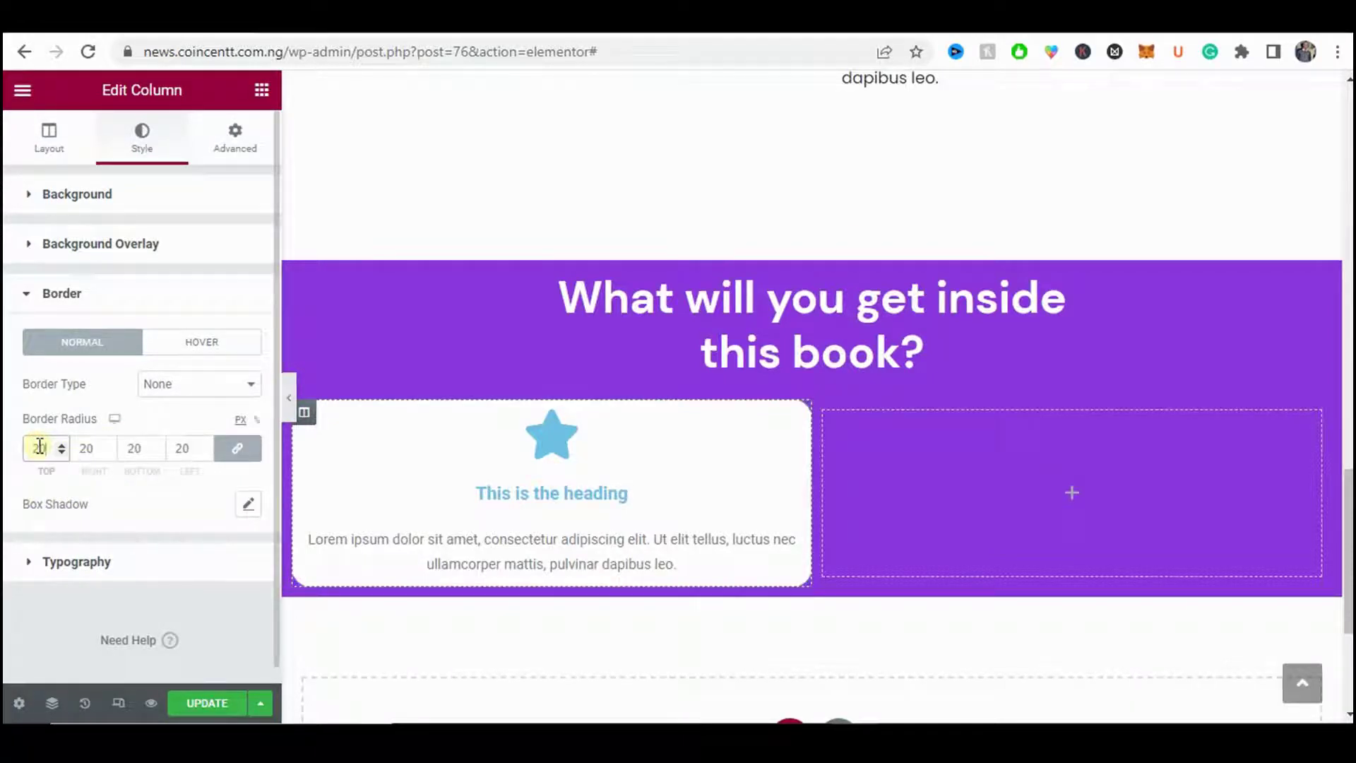
pyautogui.click(289, 398)
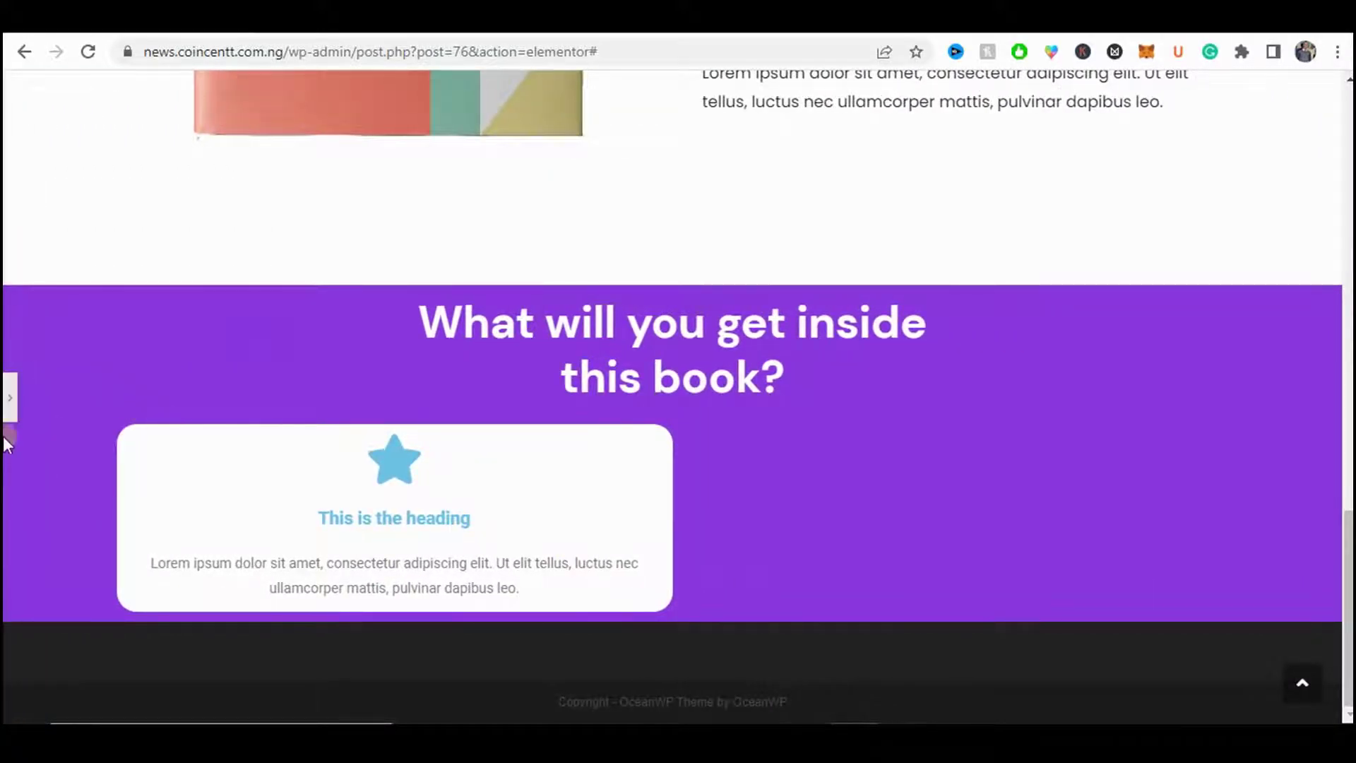
pyautogui.click(9, 397)
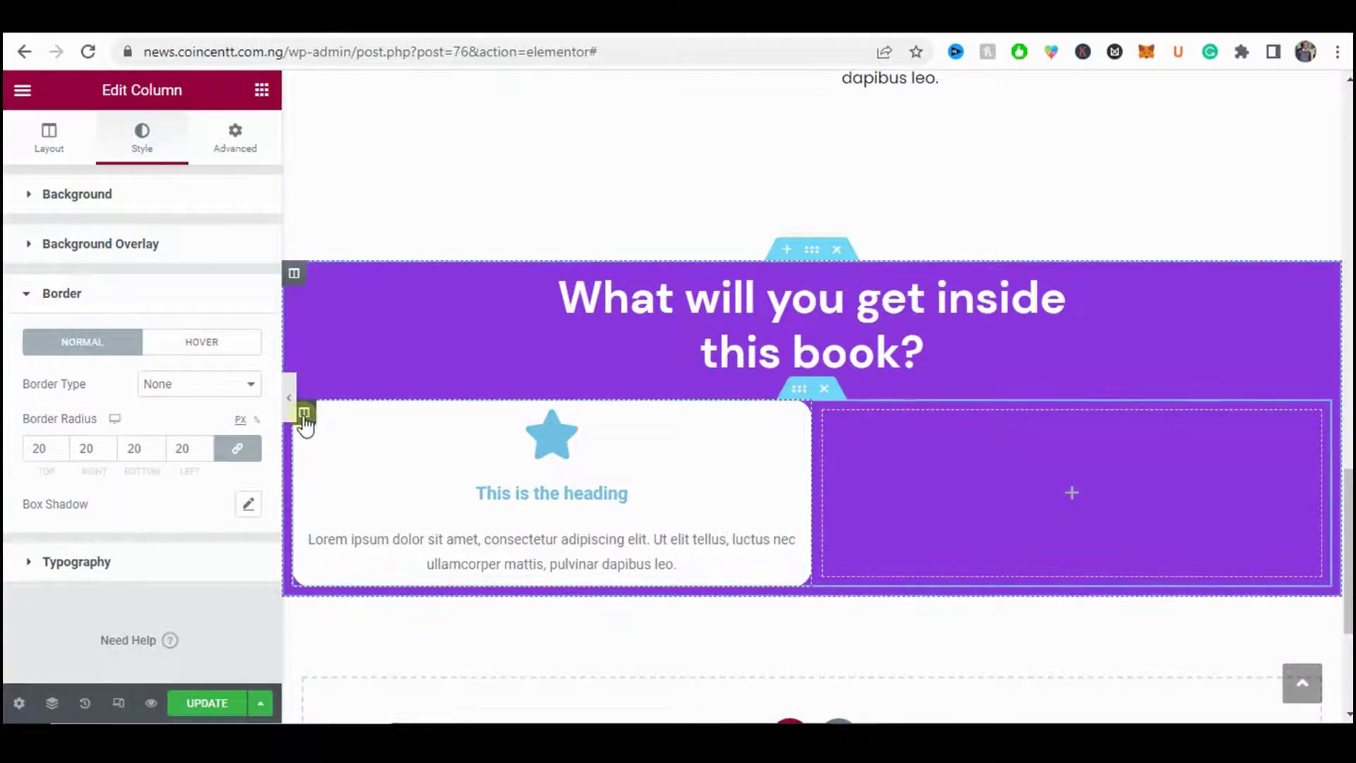
# - Unlink the white column's padding and set it to 60 top, 50 right, 60 bottom and 50 left, in px
pyautogui.click(244, 152)
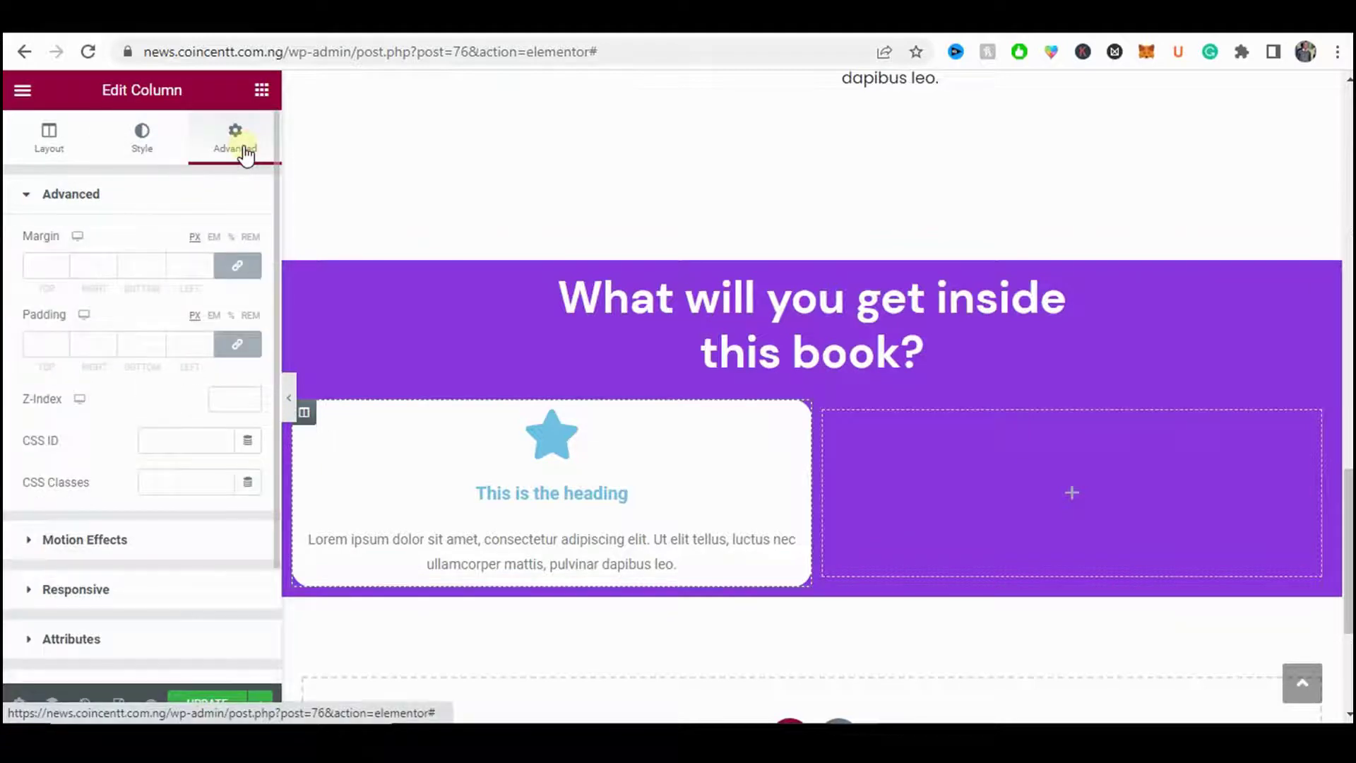
pyautogui.click(236, 347)
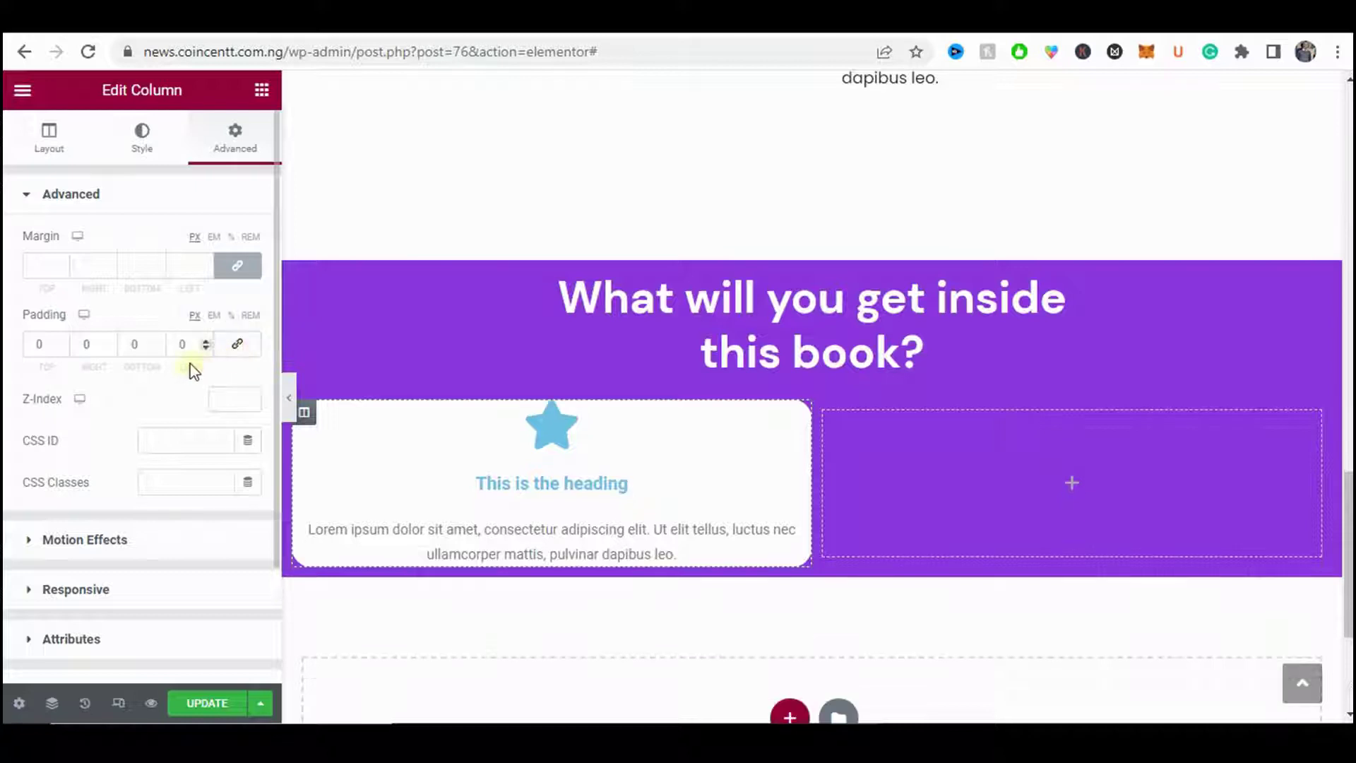
pyautogui.click(38, 345)
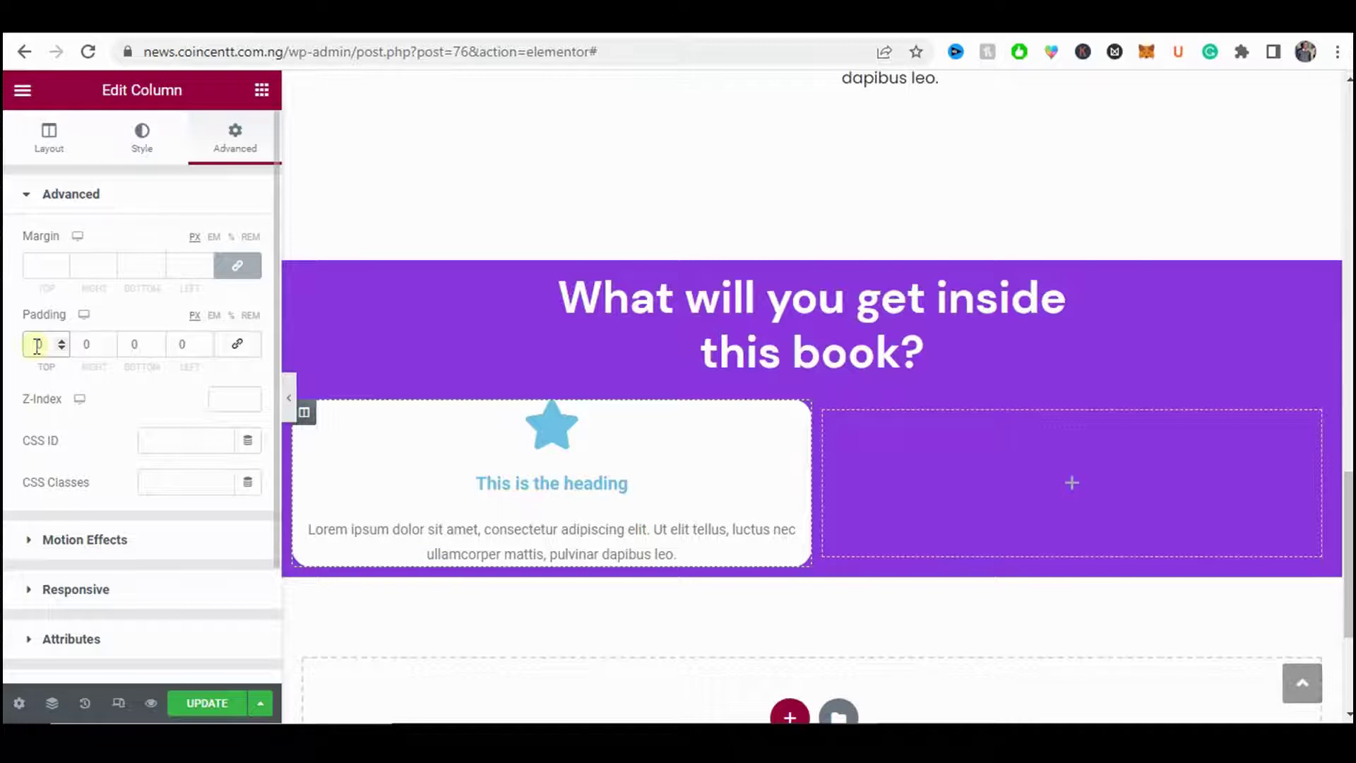
pyautogui.write('60')
pyautogui.click(85, 339)
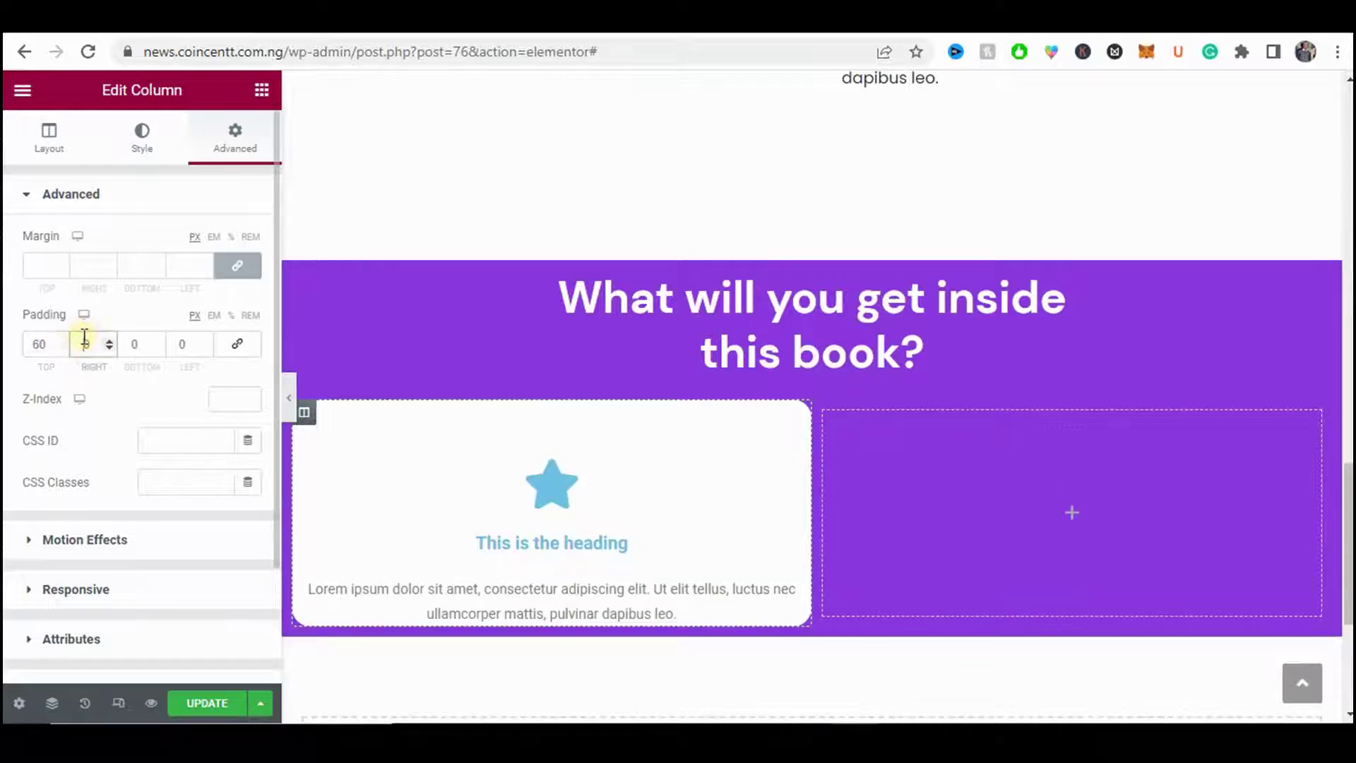
pyautogui.write('5')
pyautogui.click(126, 344)
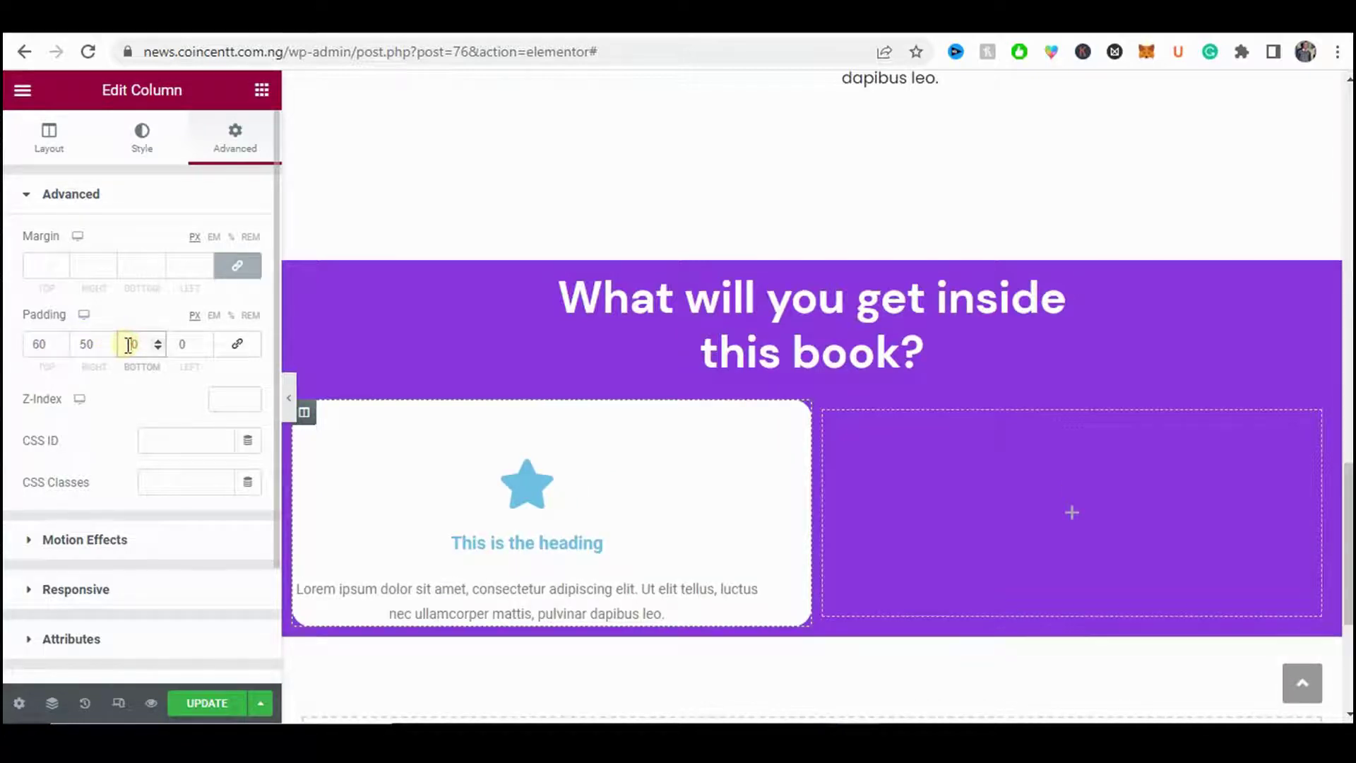
pyautogui.write('6')
pyautogui.click(180, 346)
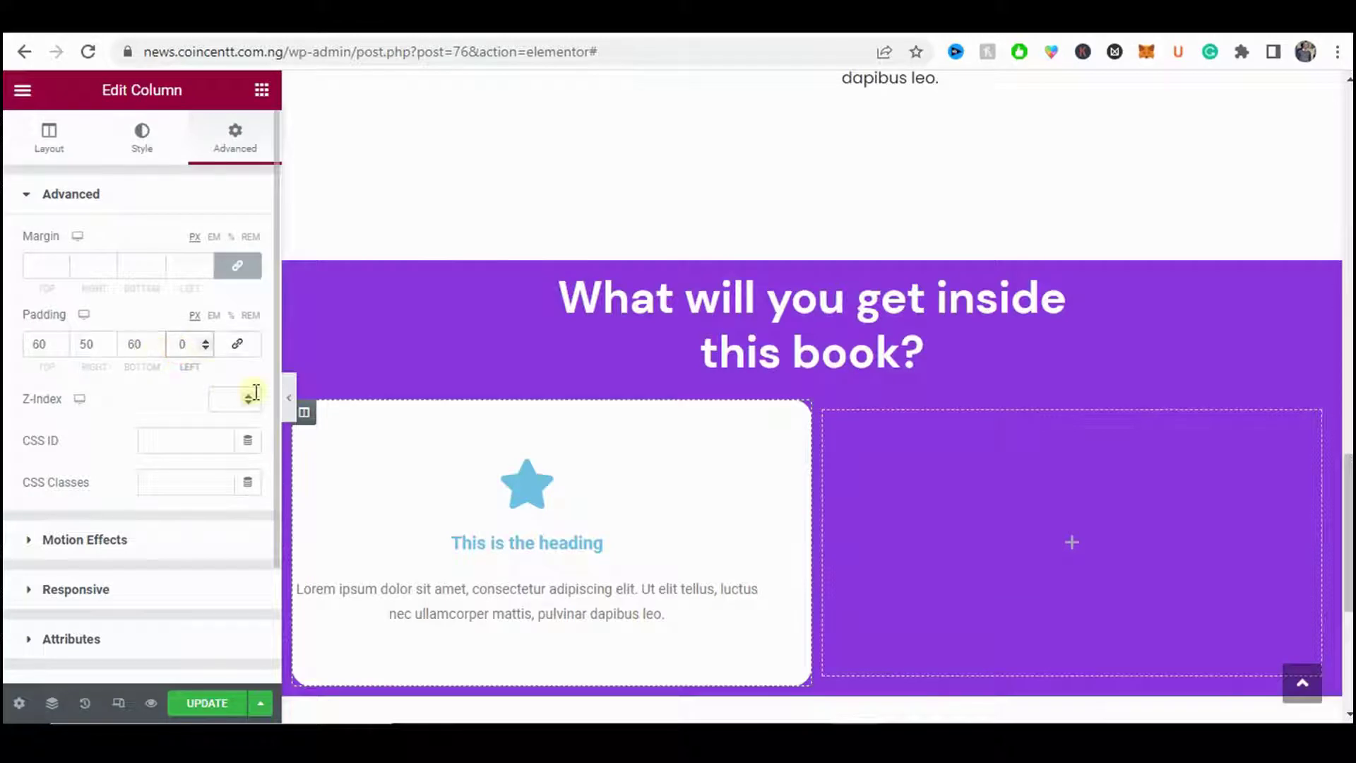
# - Preview the white card at full width and compare its icon box layout with the cards on the demo page
pyautogui.click(290, 398)
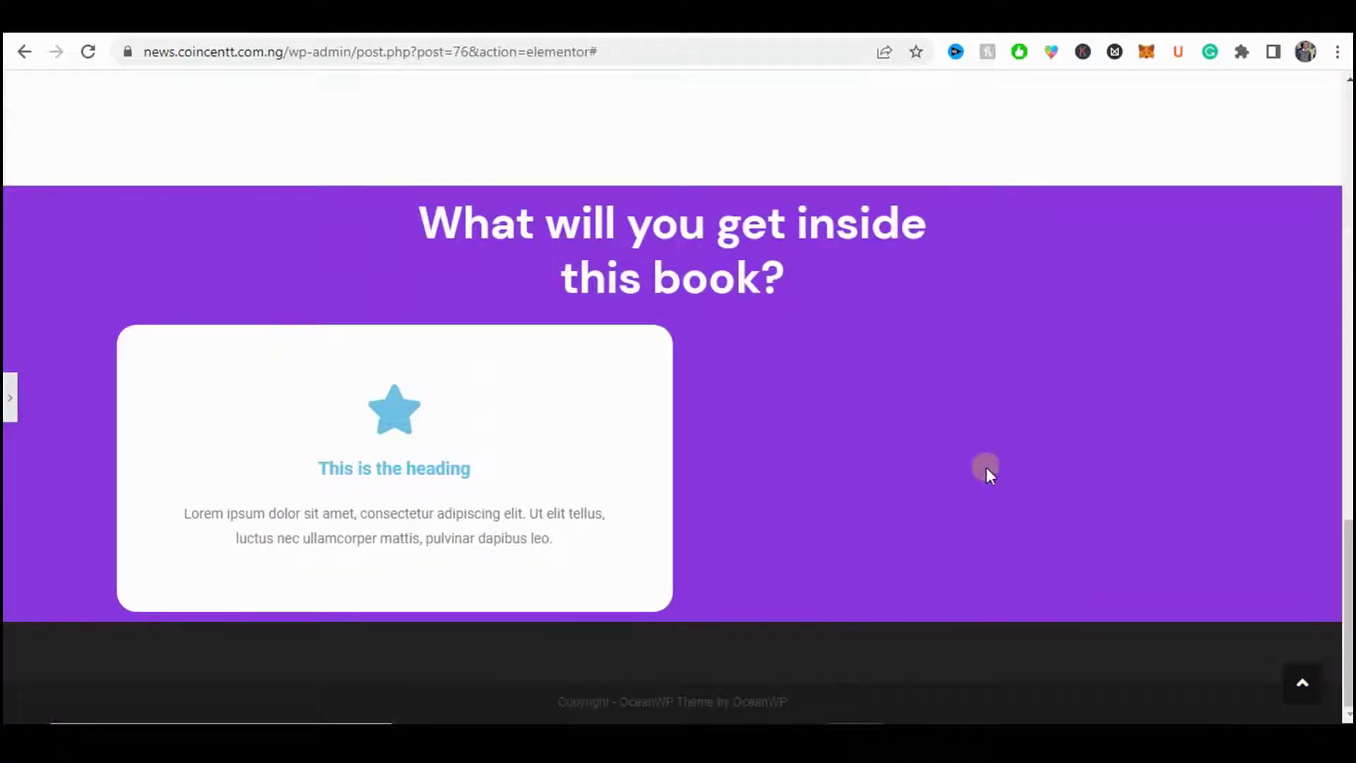
pyautogui.click(318, 34)
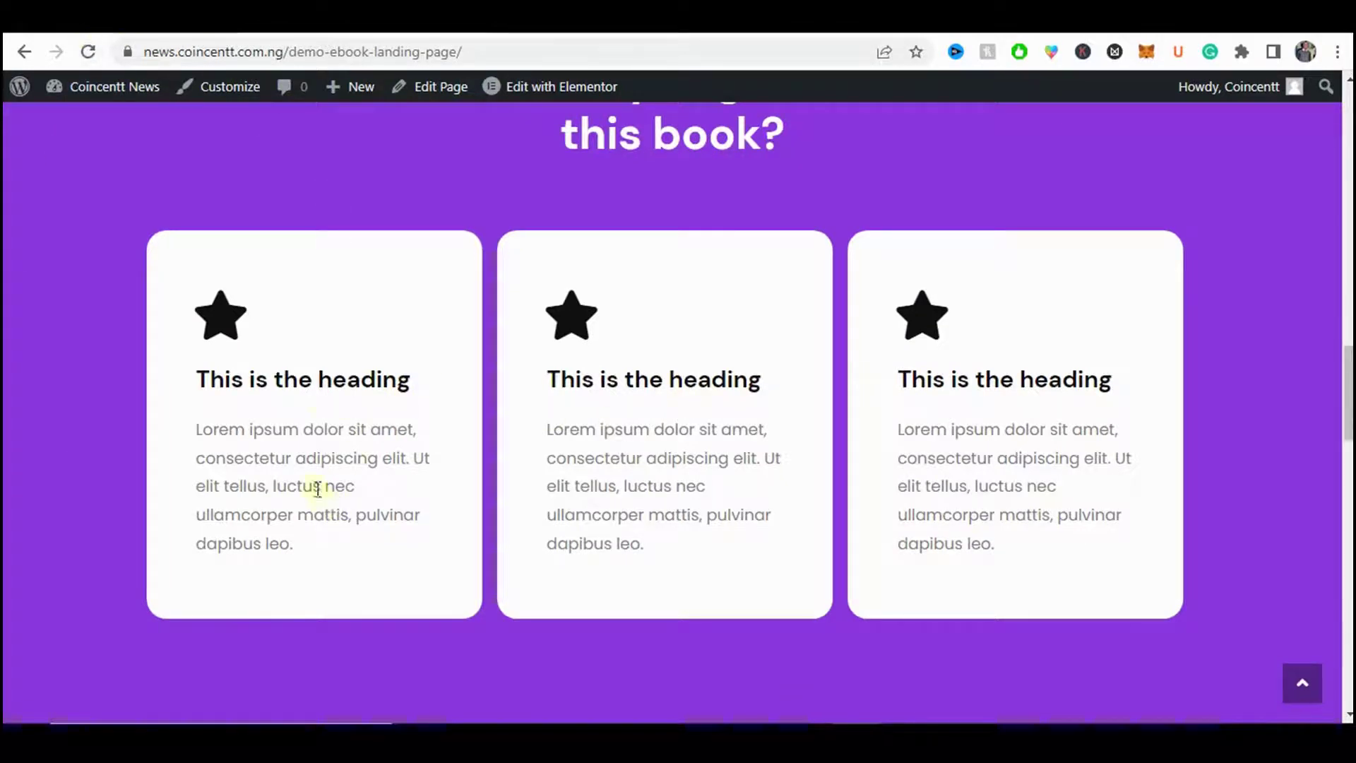
pyautogui.click(242, 31)
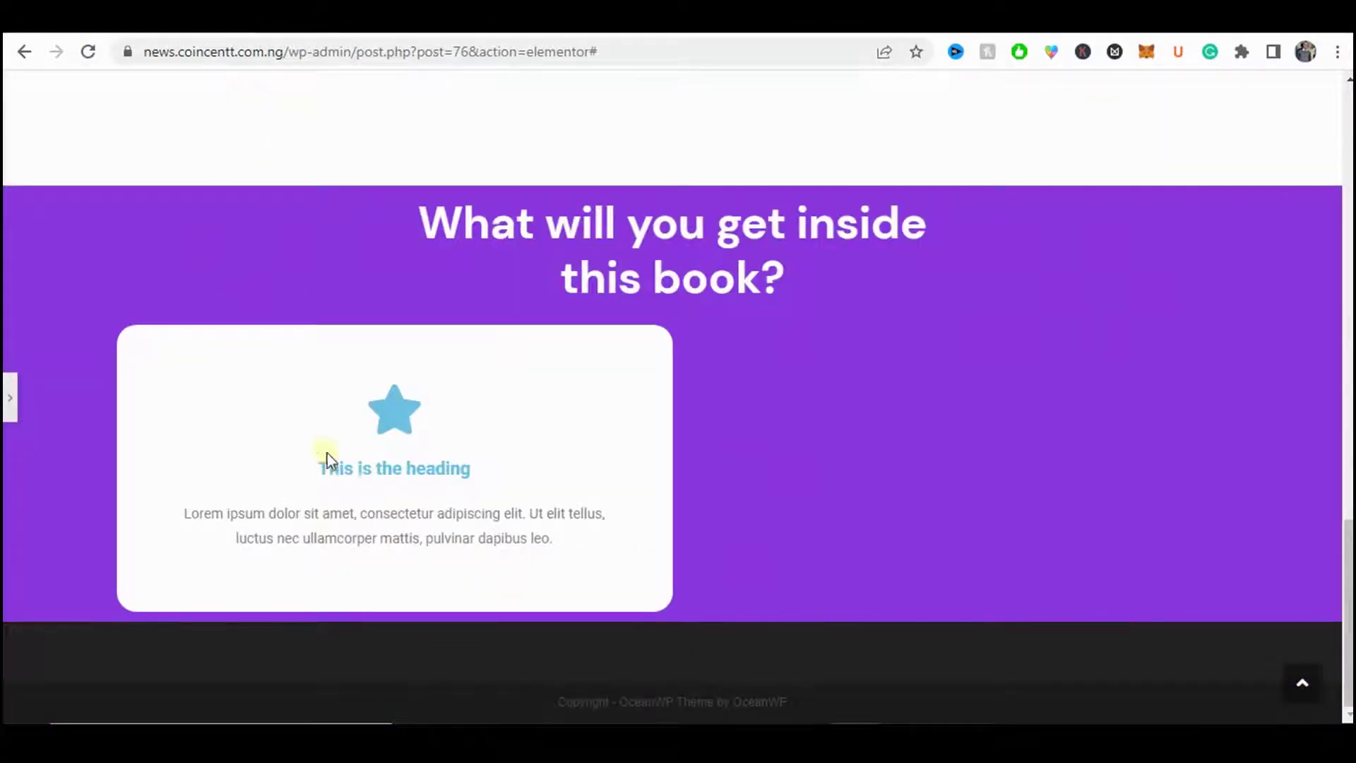
pyautogui.click(11, 404)
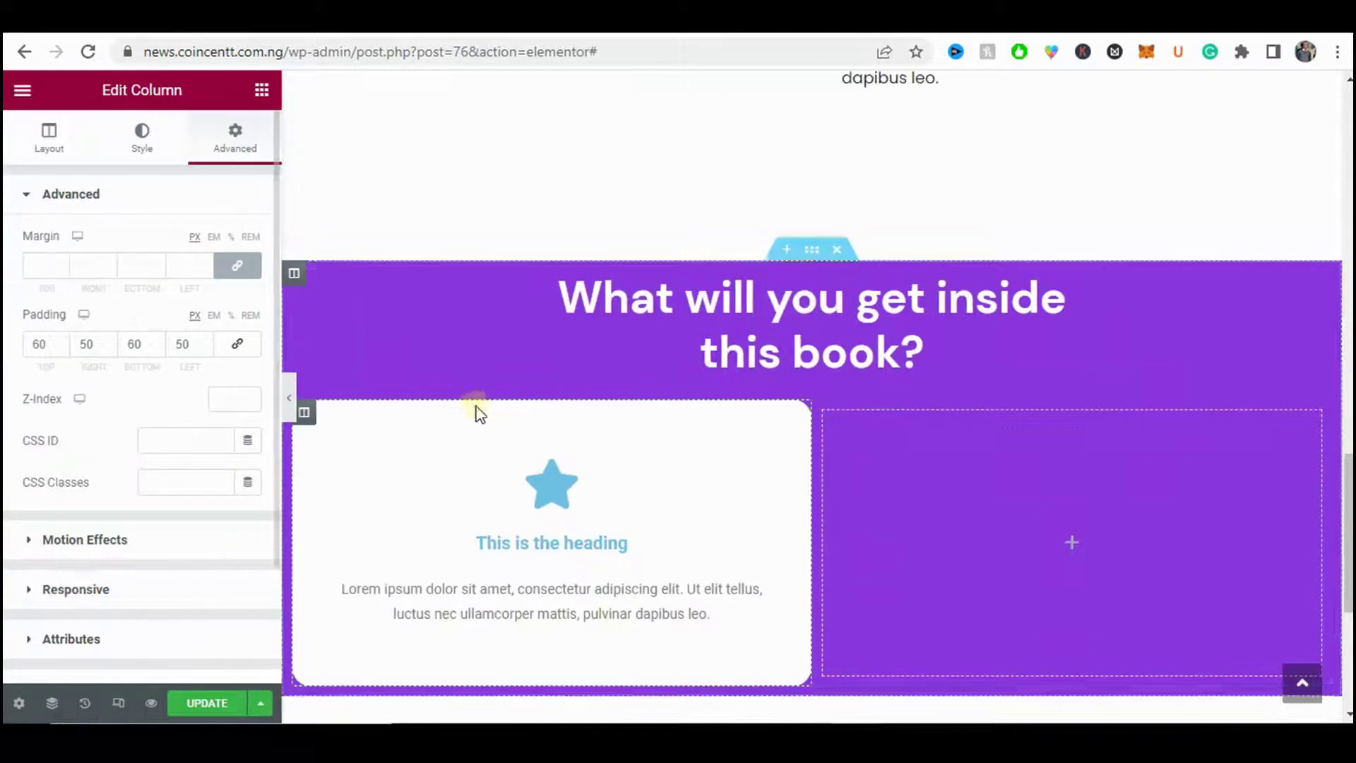
pyautogui.click(623, 539)
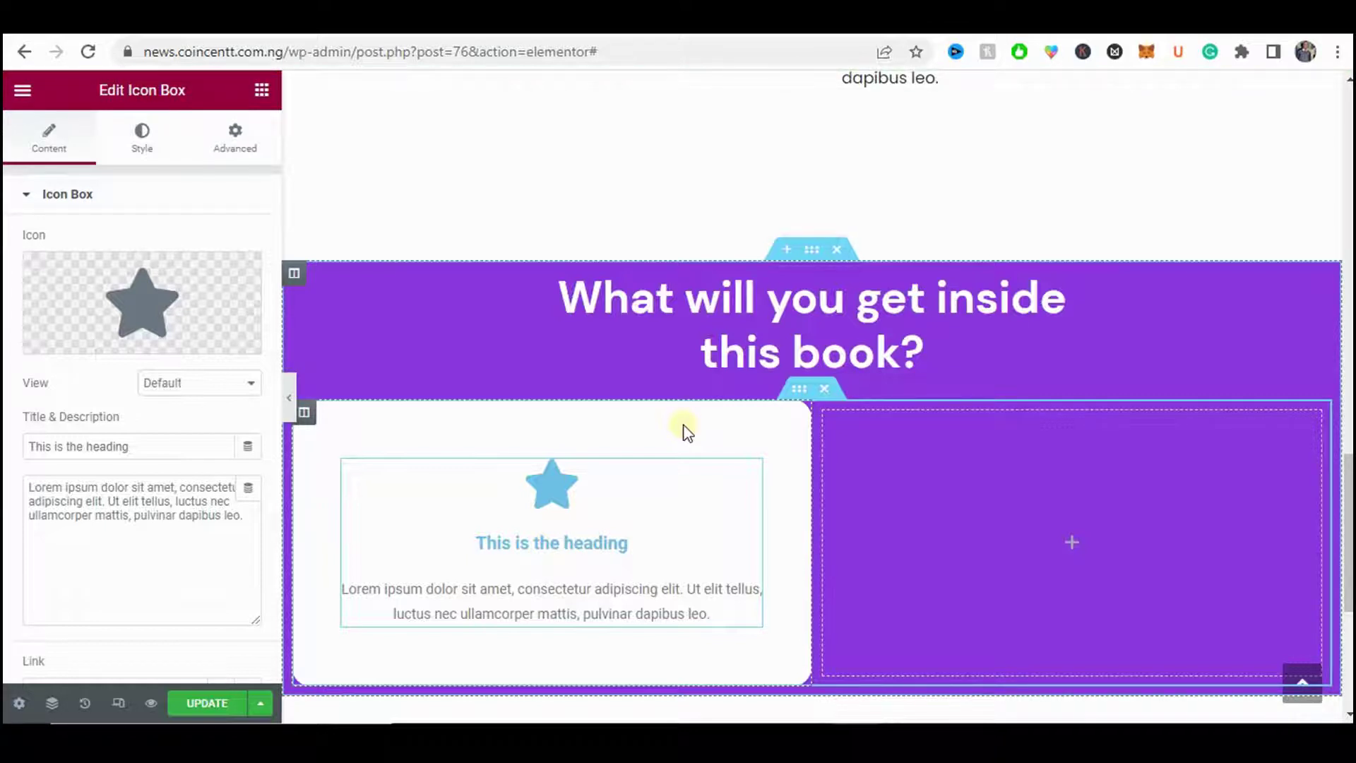
pyautogui.click(355, 33)
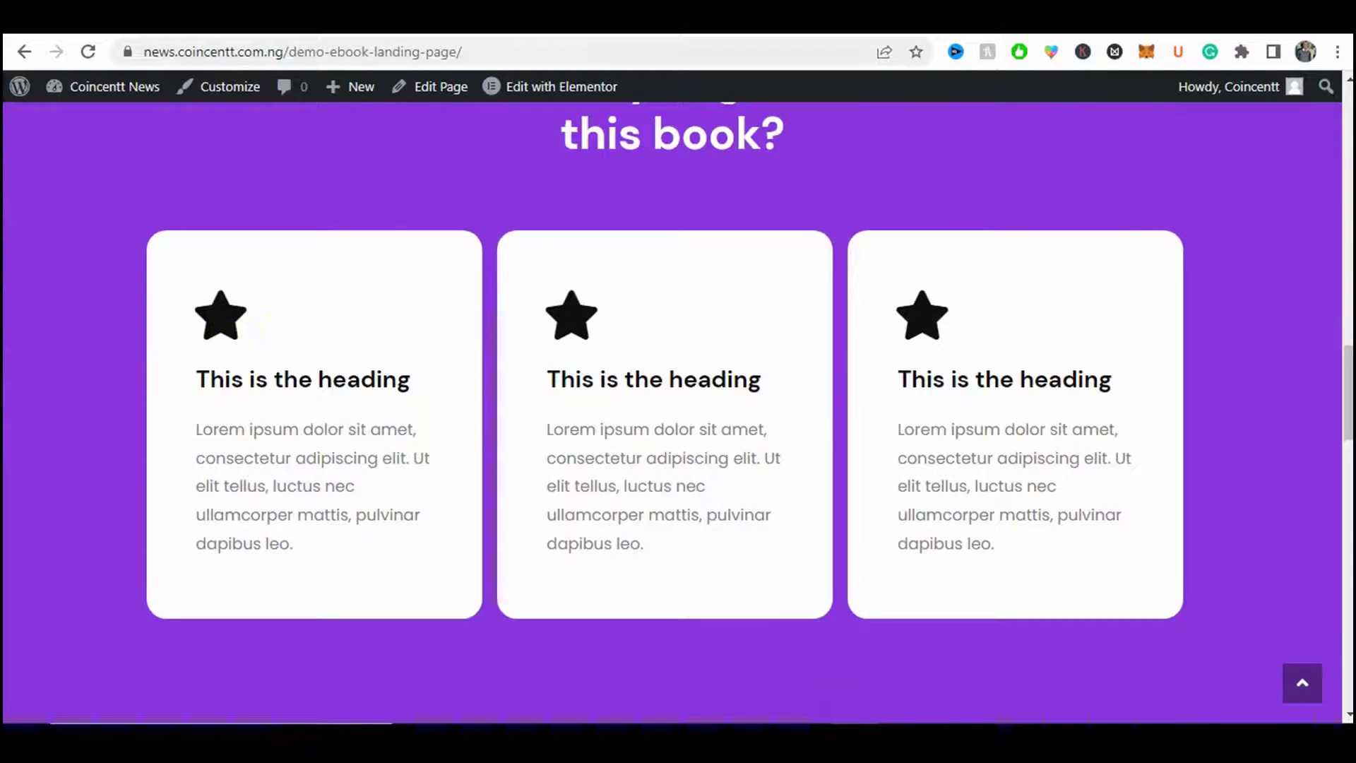
pyautogui.click(134, 29)
# - Set the icon box's primary icon color to near-black #121212
pyautogui.click(539, 487)
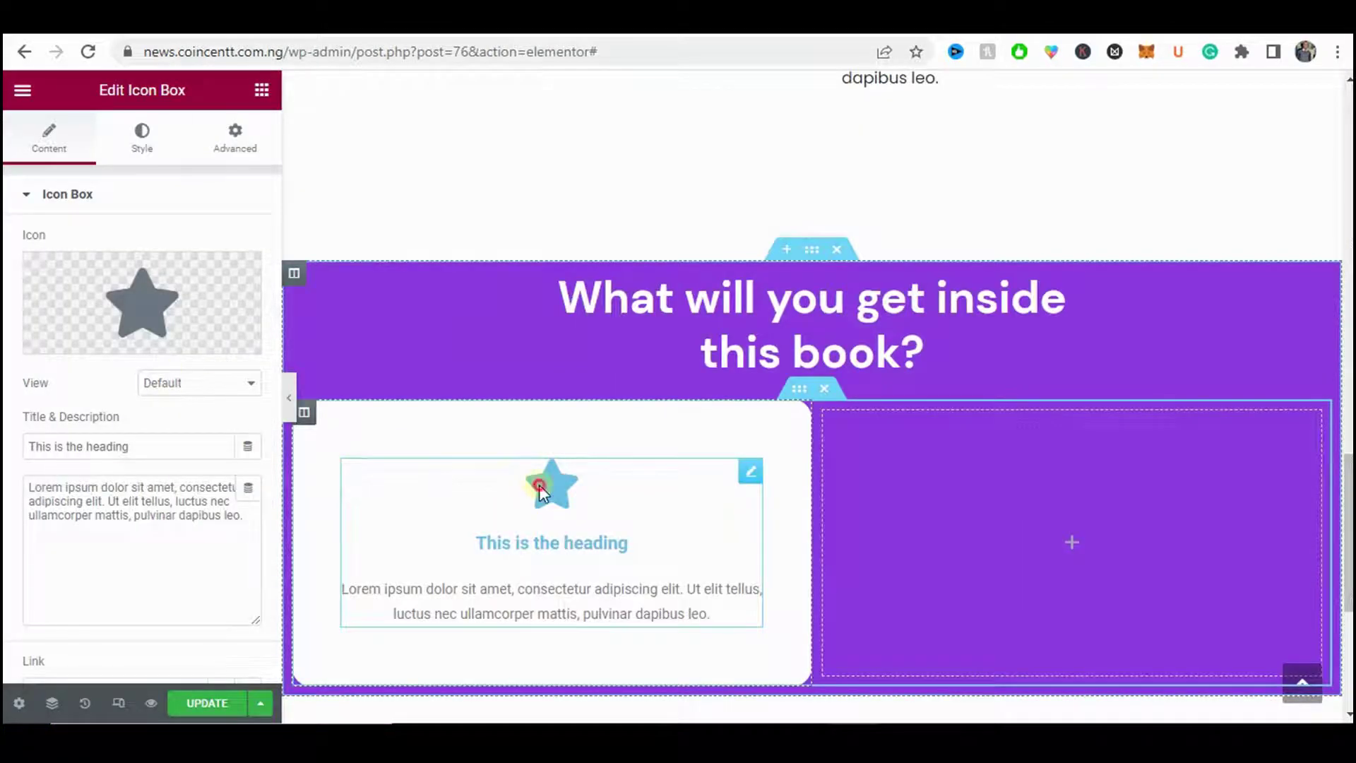
pyautogui.click(141, 152)
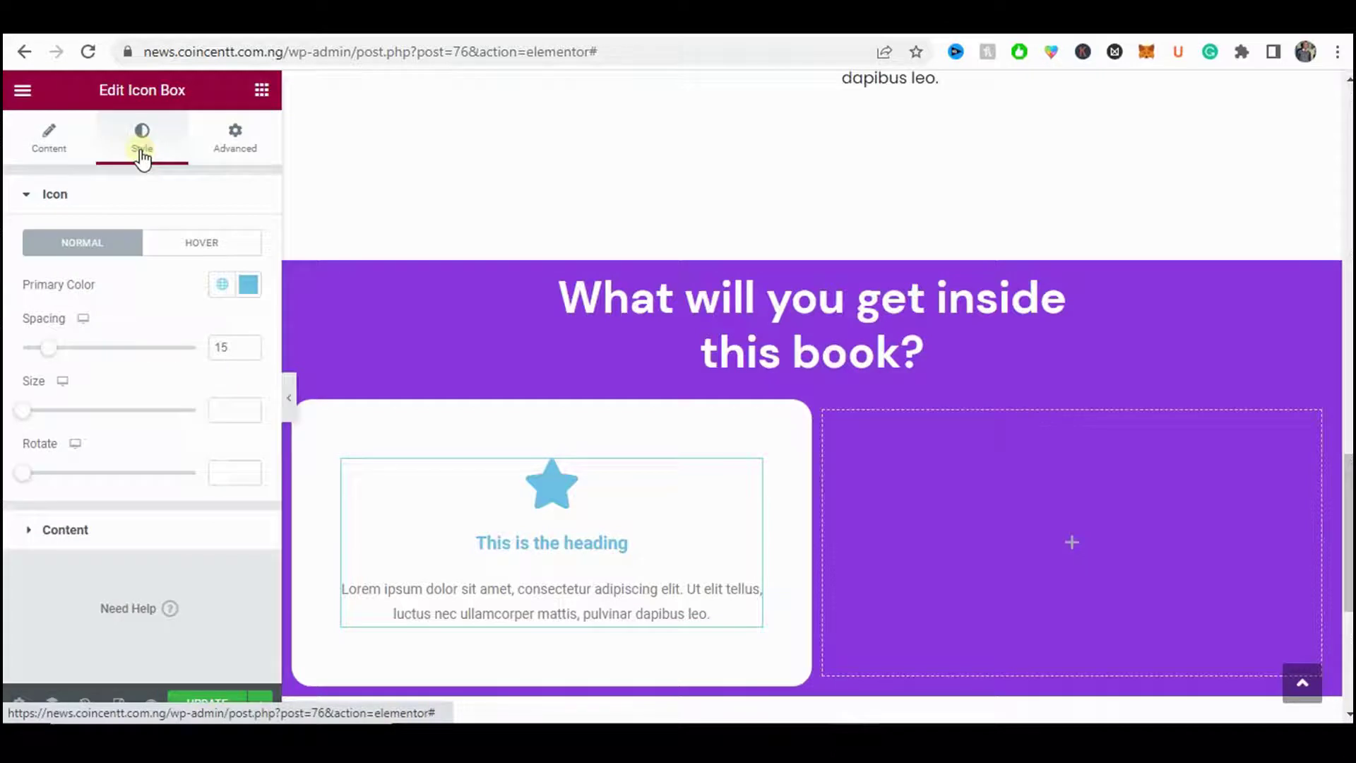
pyautogui.click(216, 285)
pyautogui.click(251, 286)
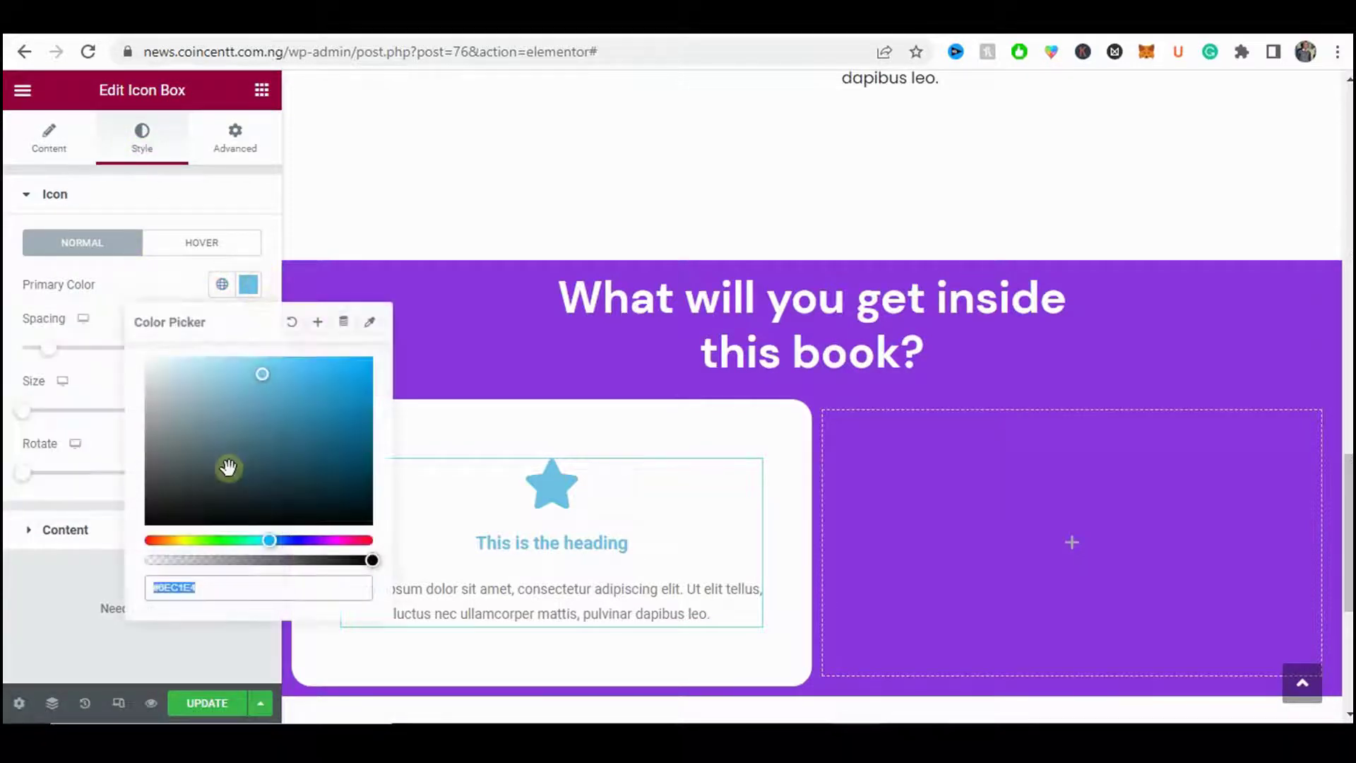
pyautogui.moveTo(227, 467); pyautogui.dragTo(126, 524)
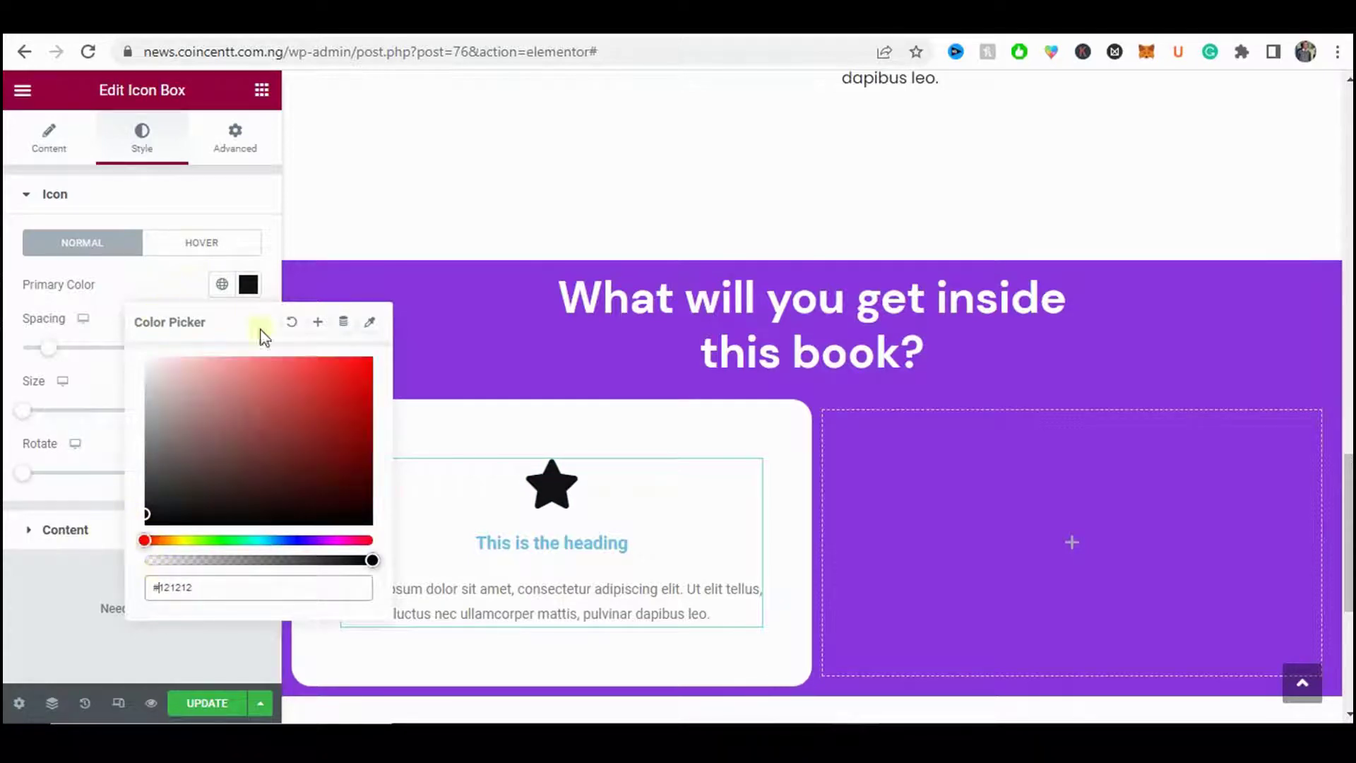
# - Save the "About the book" heading's text color as a global color named New Global Color
pyautogui.scroll(4, 460, 433)
pyautogui.scroll(7, 471, 432)
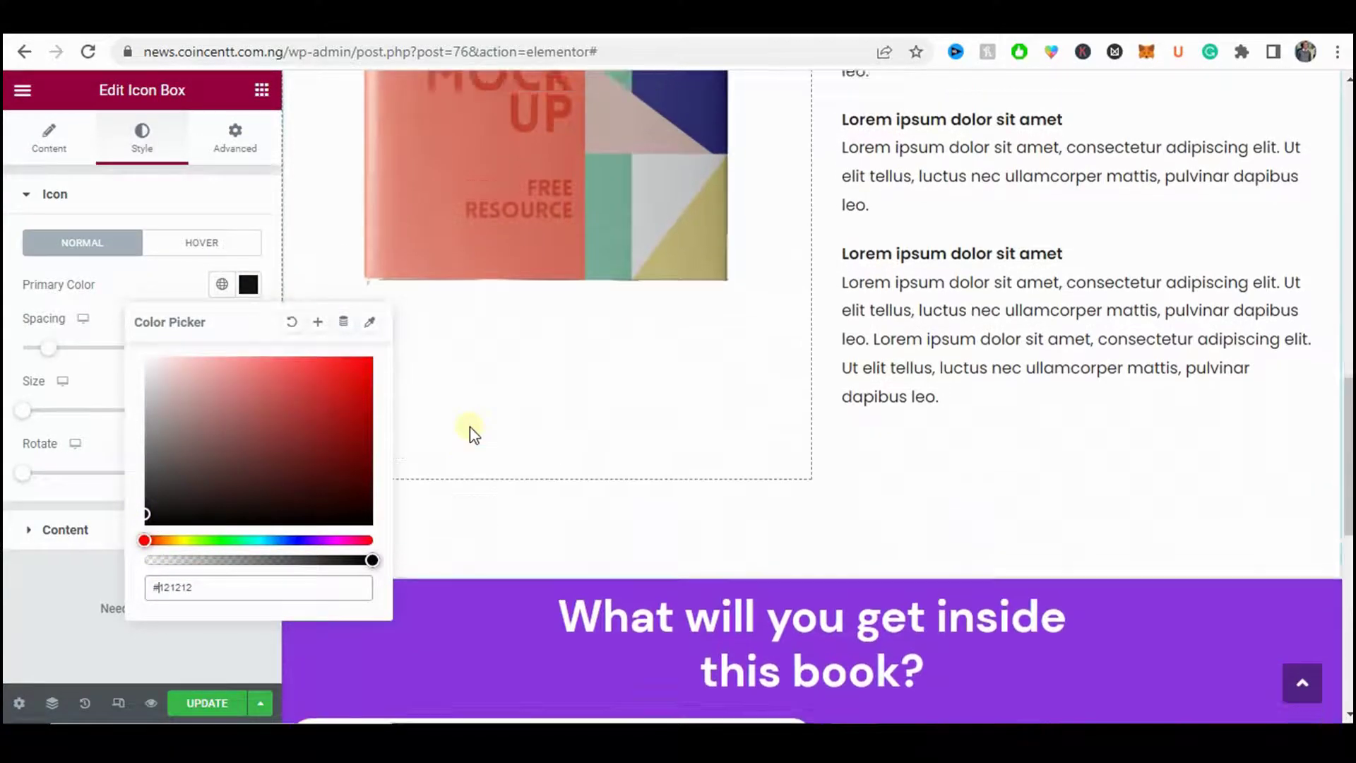
pyautogui.click(977, 320)
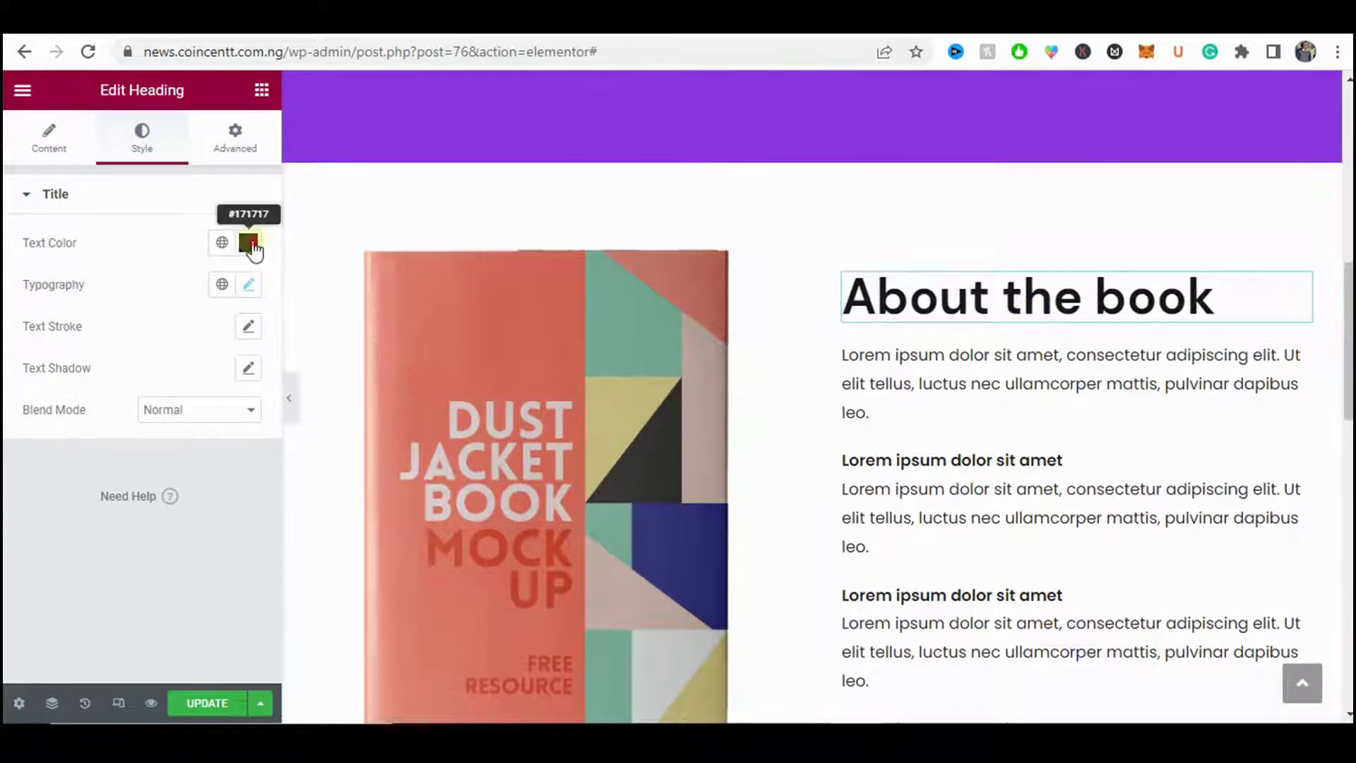
pyautogui.click(249, 243)
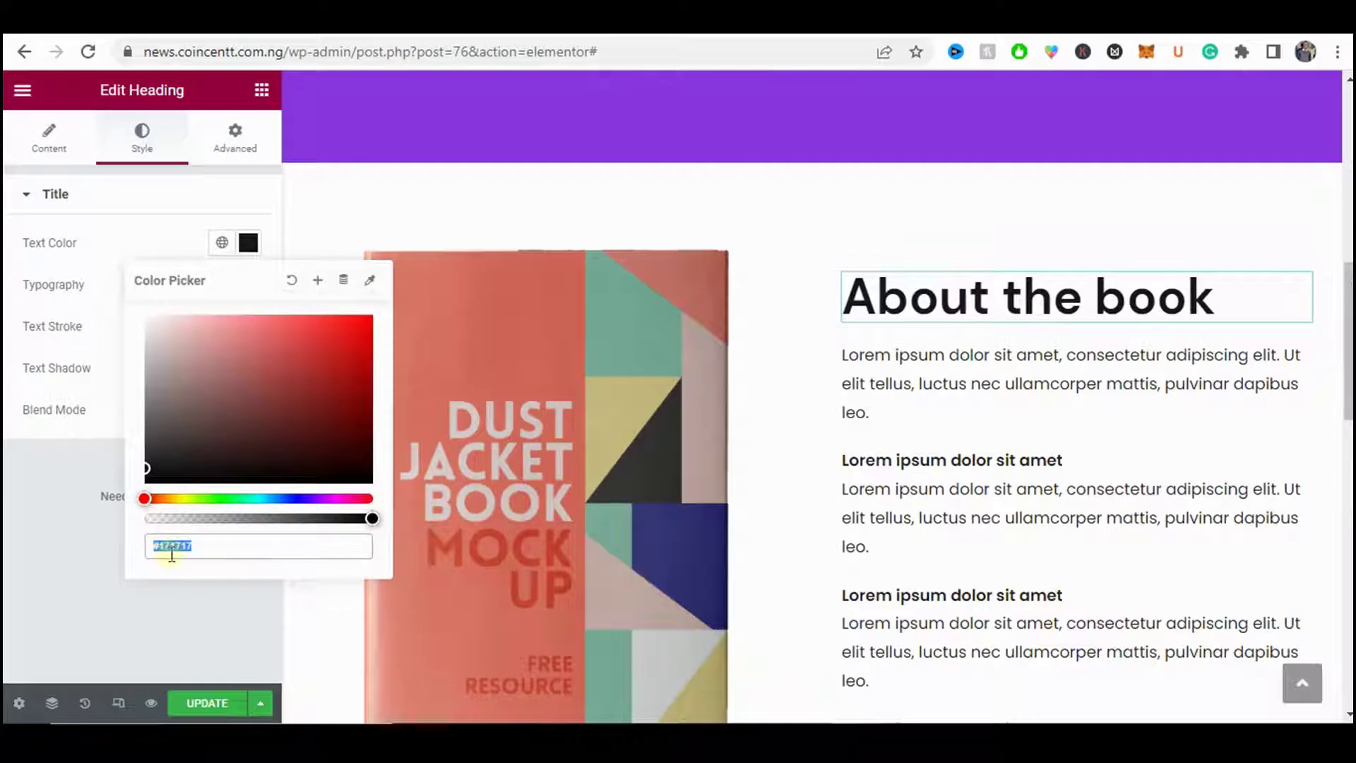
pyautogui.click(318, 282)
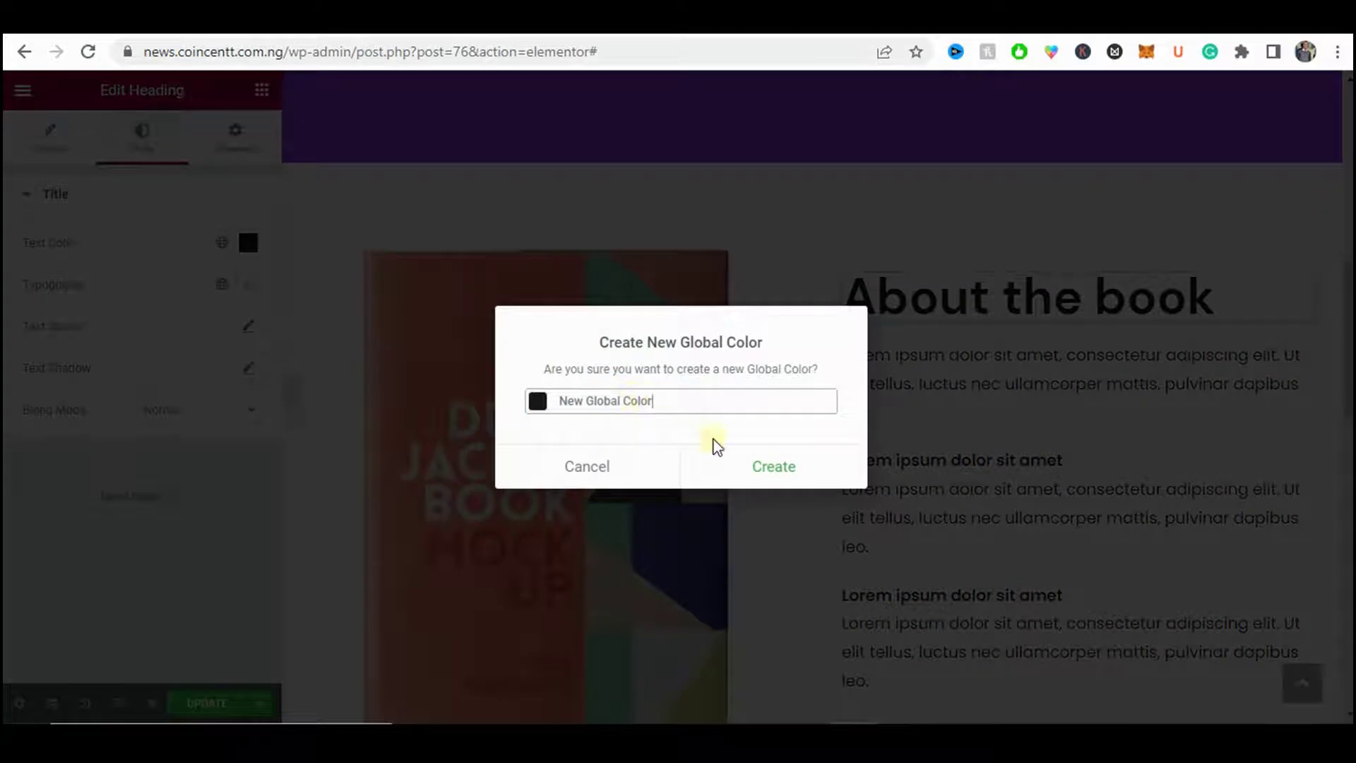
pyautogui.click(726, 463)
# - Apply New Global Color as the primary color of the star icon in the white card
pyautogui.scroll(-5, 668, 473)
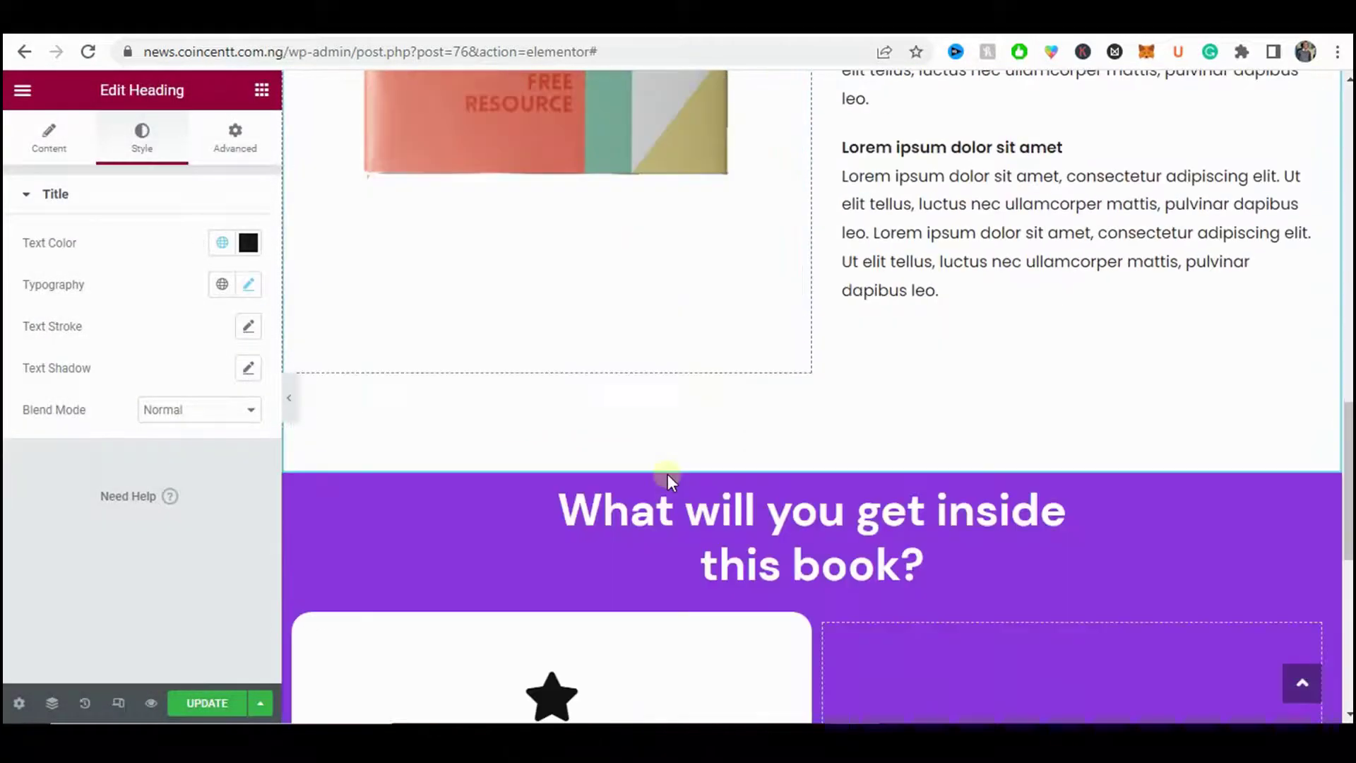
pyautogui.scroll(-5, 668, 473)
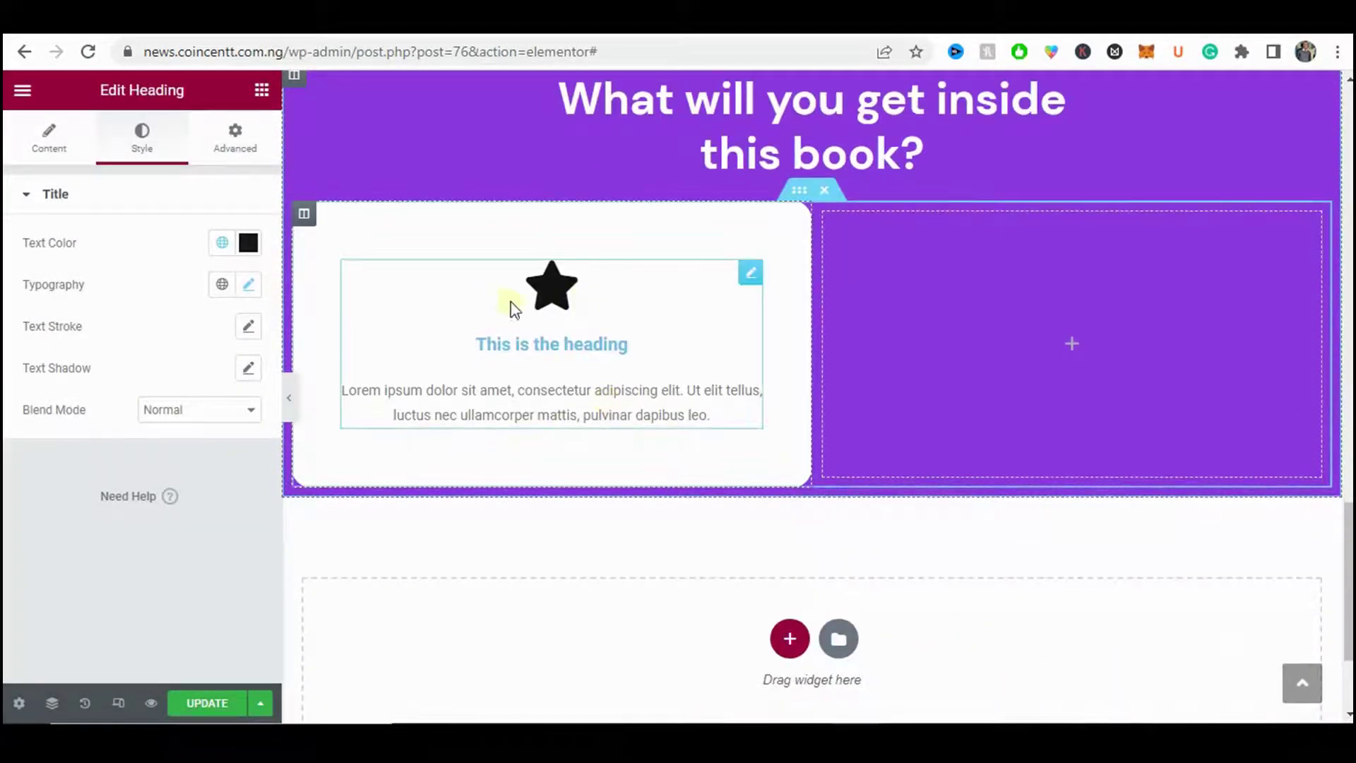
pyautogui.click(570, 289)
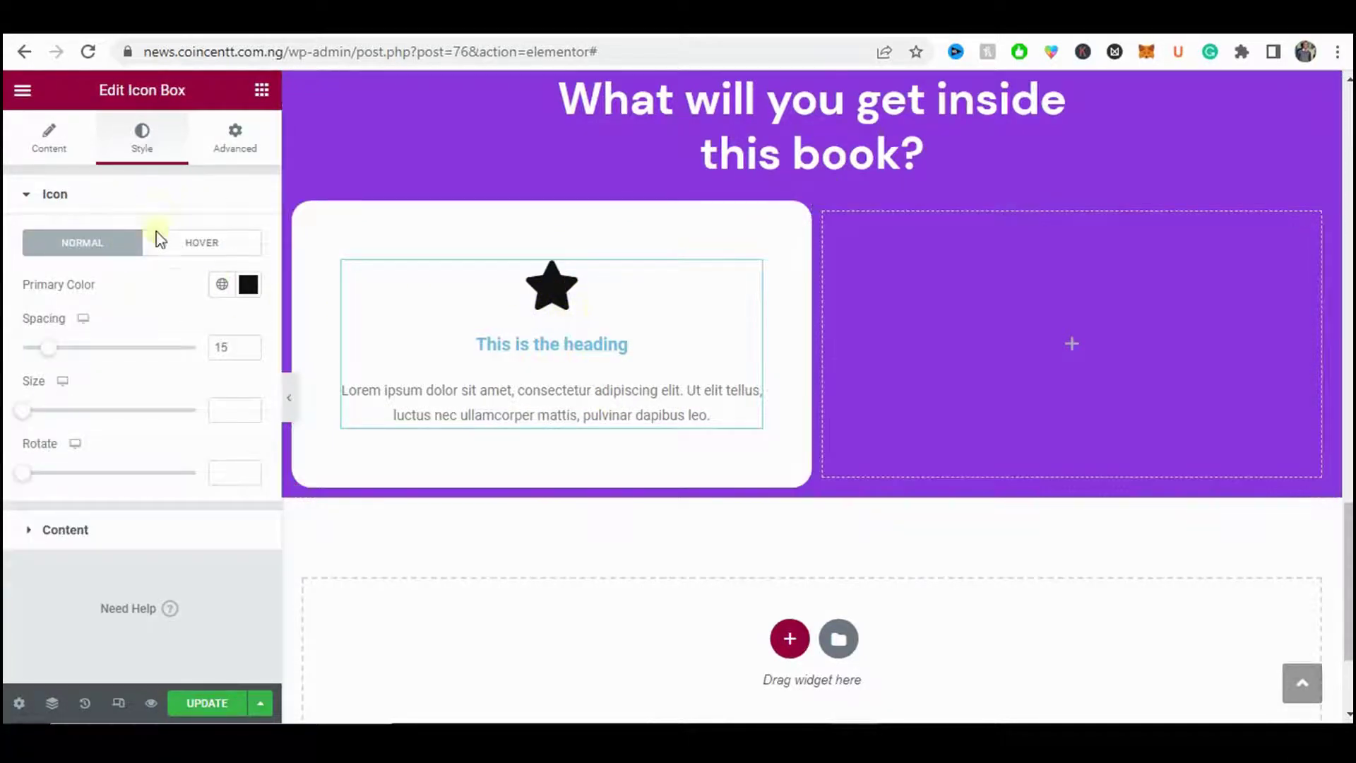
pyautogui.click(222, 286)
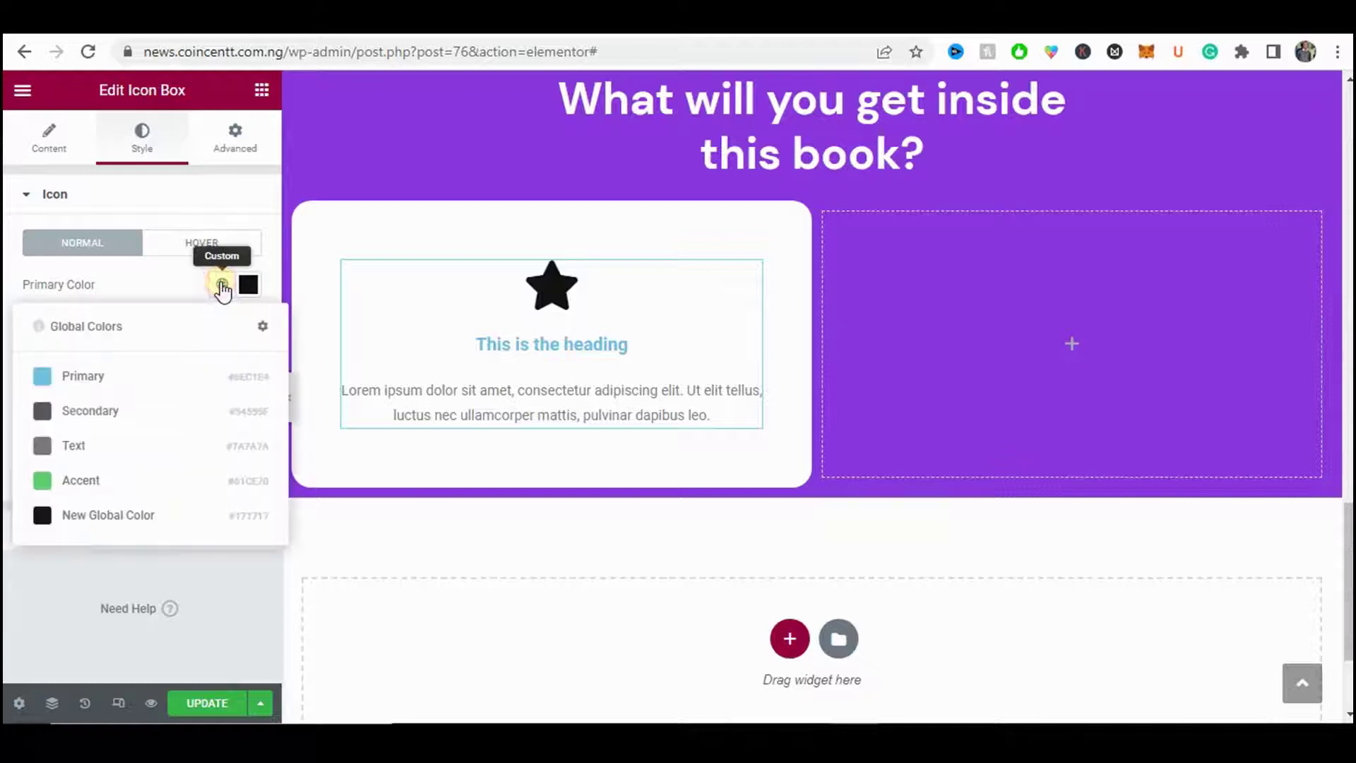
pyautogui.click(83, 517)
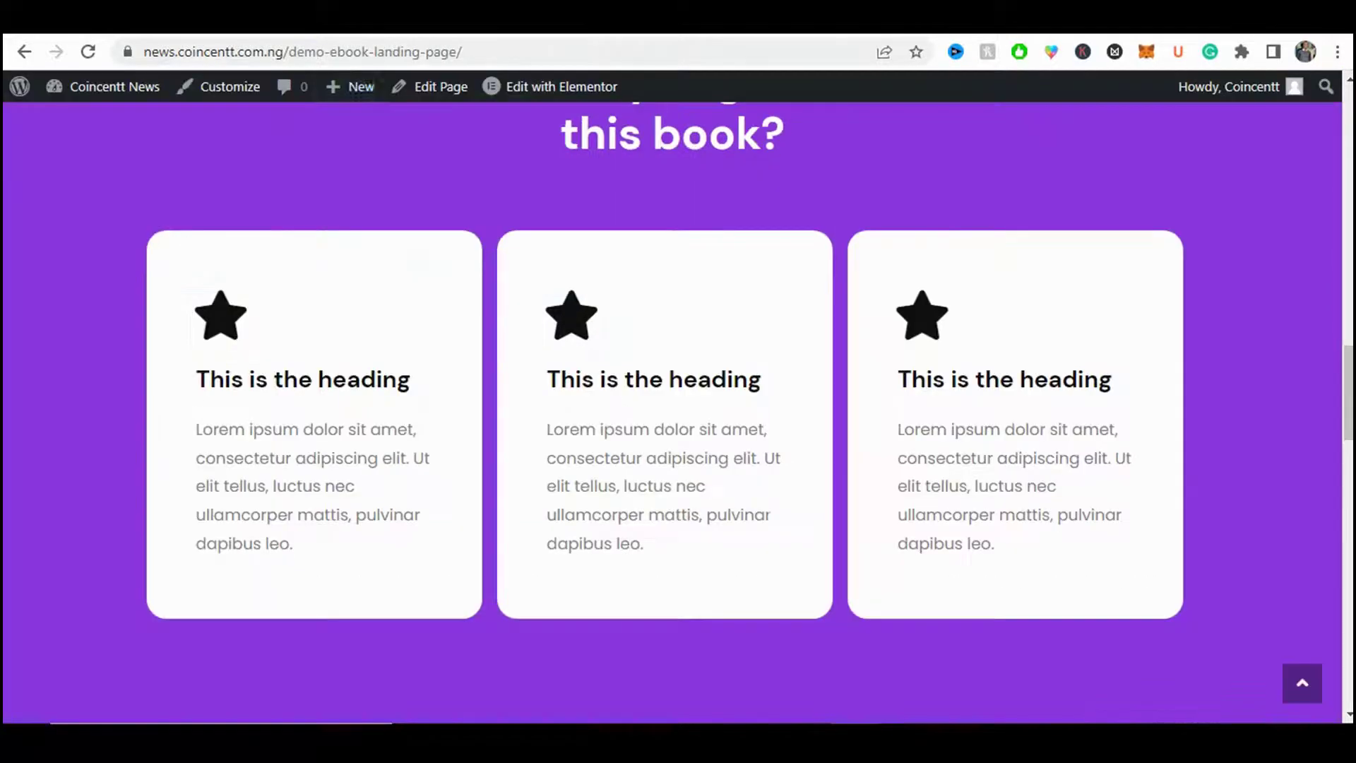
# - Check the card layout on the demo page, then left-align the icon box's content in the white card
pyautogui.moveTo(197, 372); pyautogui.dragTo(201, 540)
pyautogui.click(158, 348)
pyautogui.click(127, 34)
pyautogui.click(65, 150)
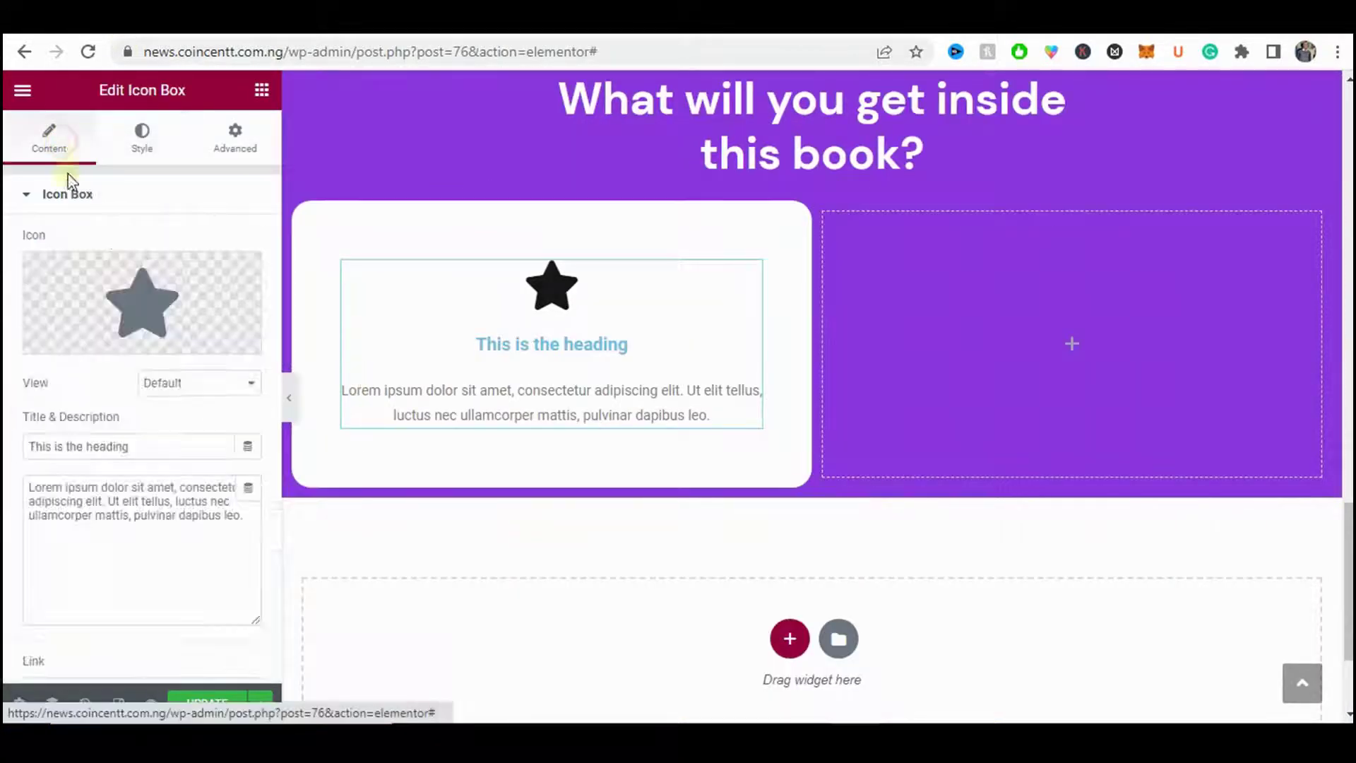
pyautogui.scroll(-3, 136, 382)
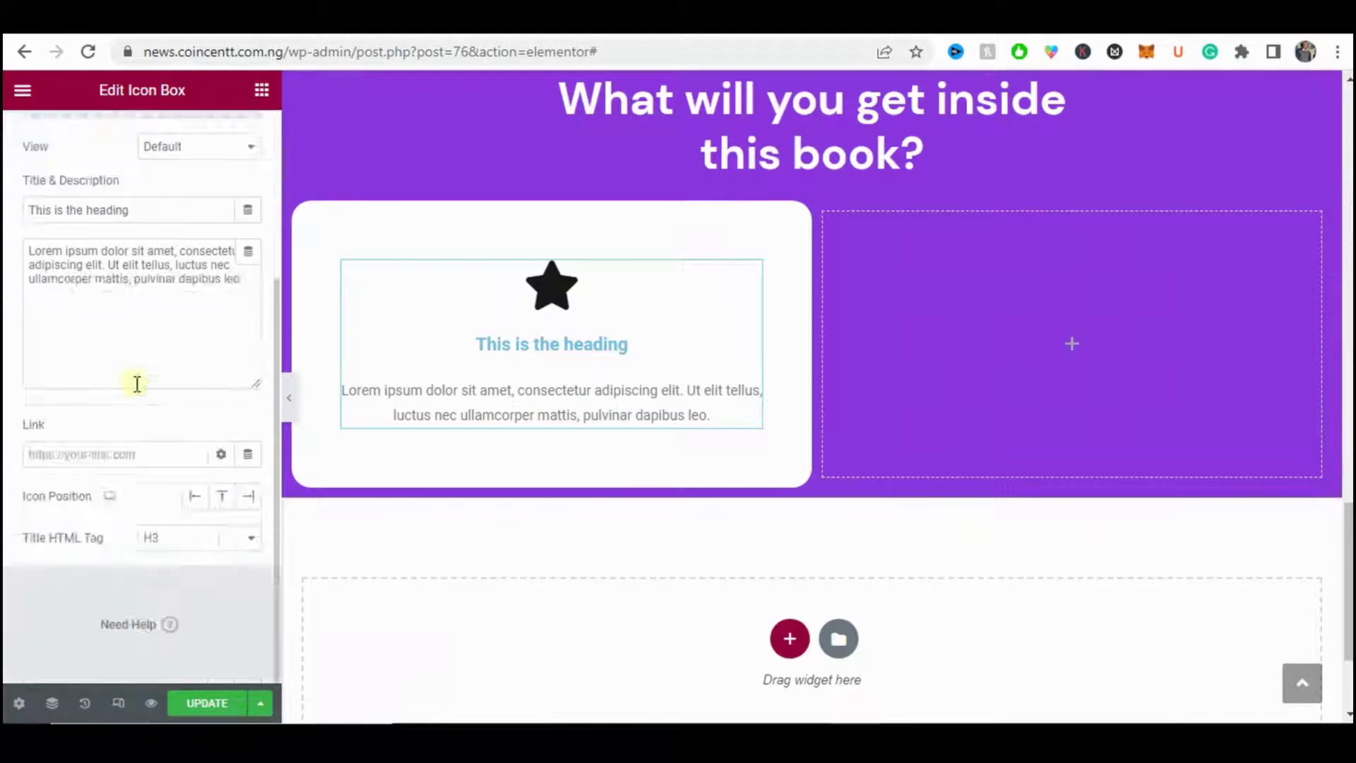
pyautogui.scroll(3, 151, 226)
pyautogui.click(143, 140)
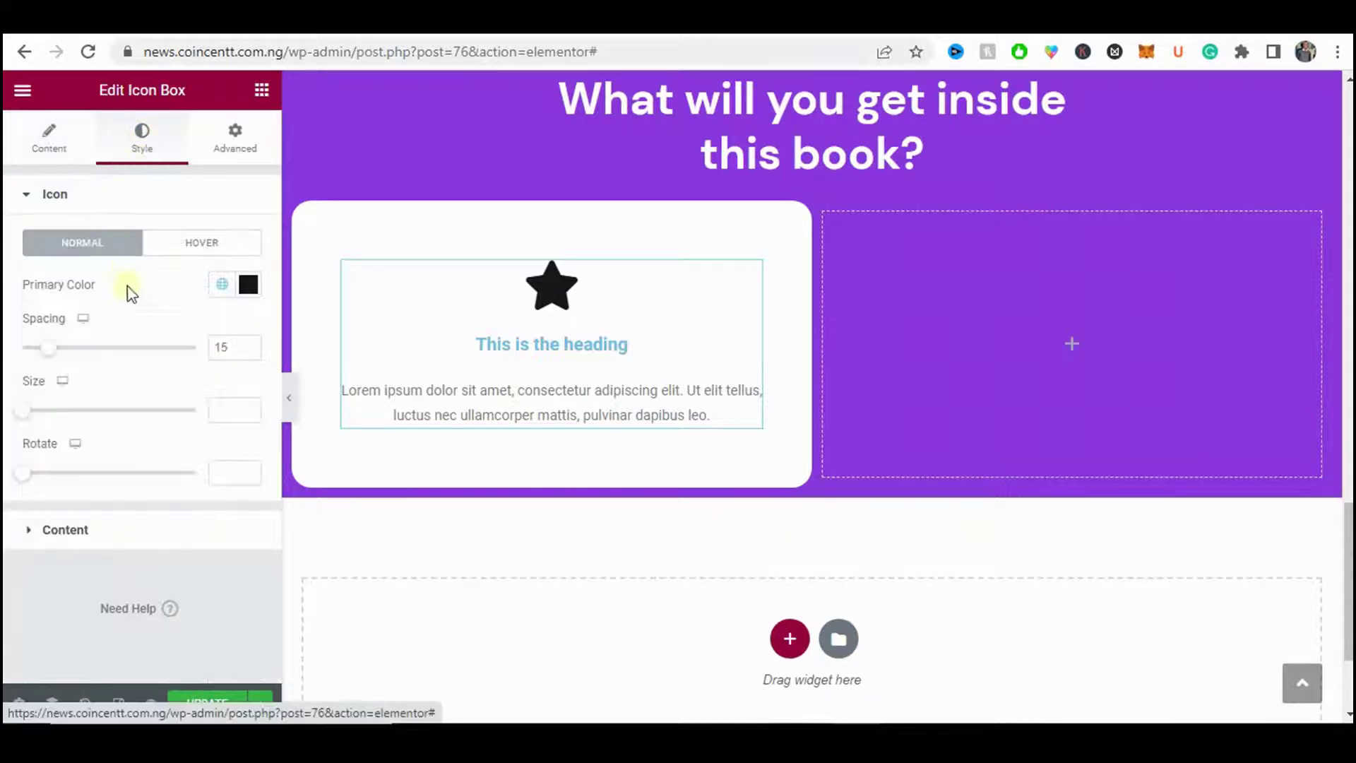
pyautogui.click(62, 532)
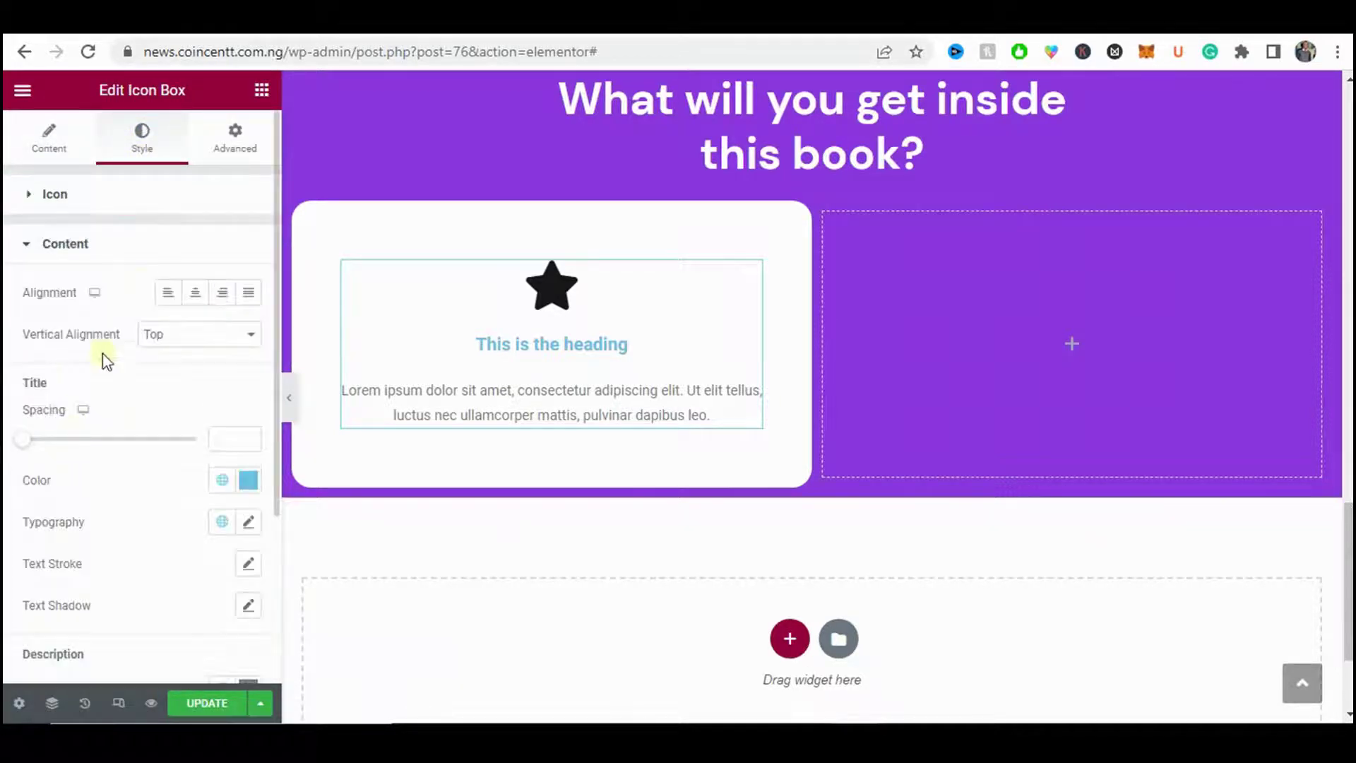
pyautogui.click(165, 292)
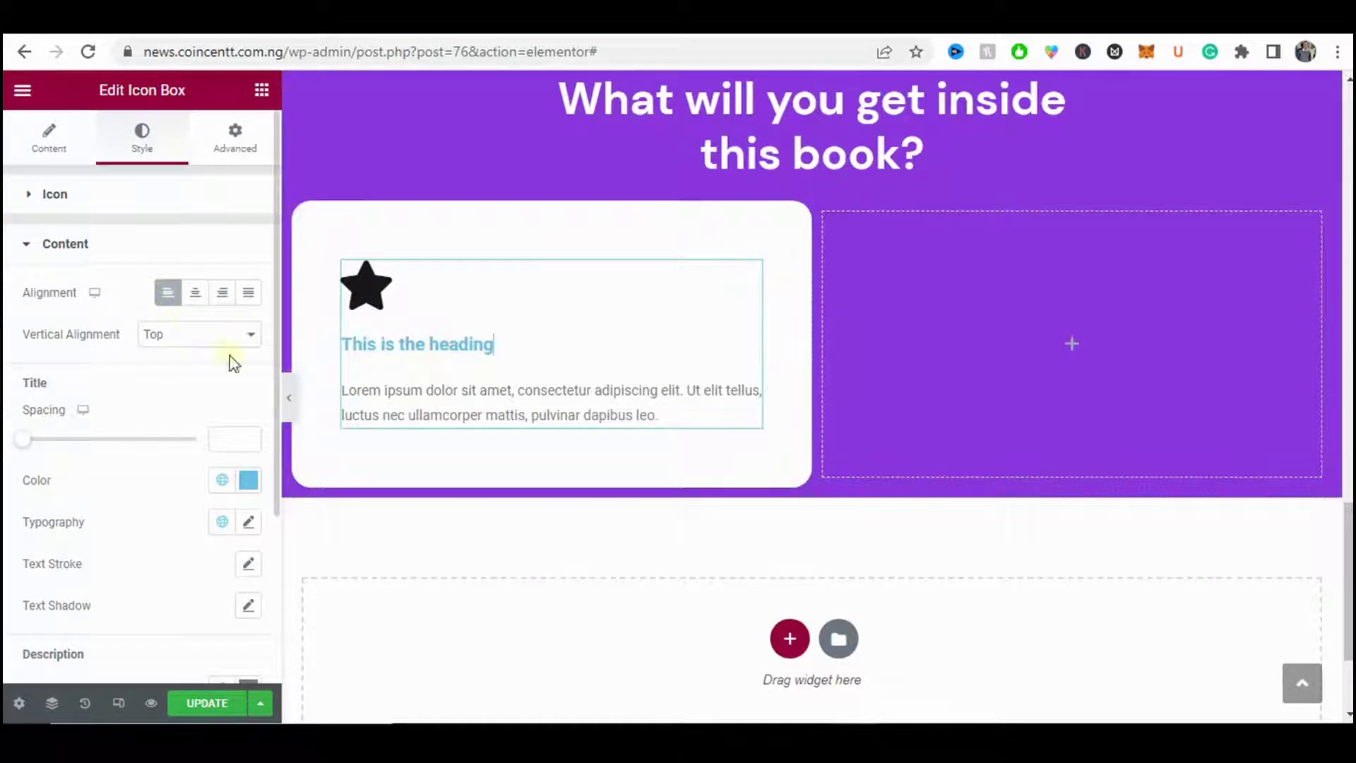
# - Apply New Global Color as the text color of the icon box title
pyautogui.scroll(-3, 180, 366)
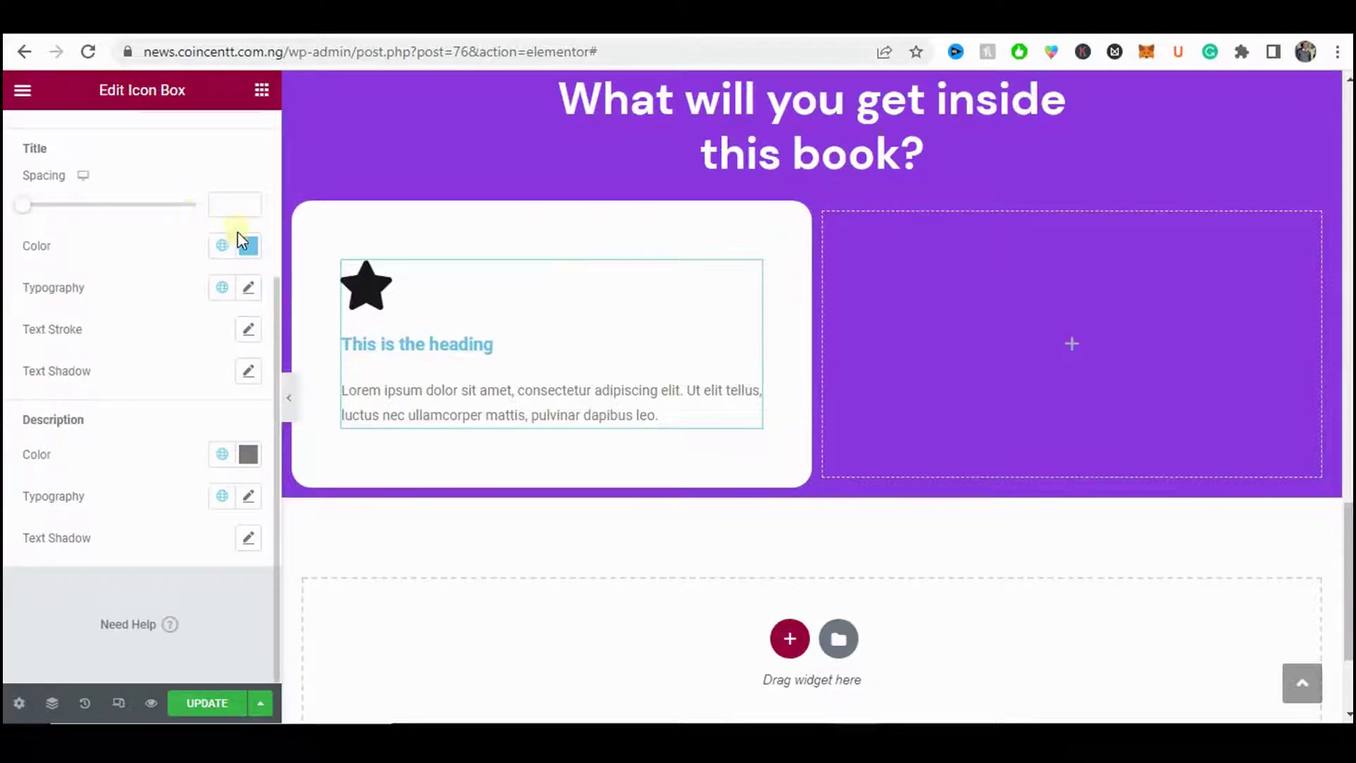
pyautogui.click(221, 245)
pyautogui.click(102, 482)
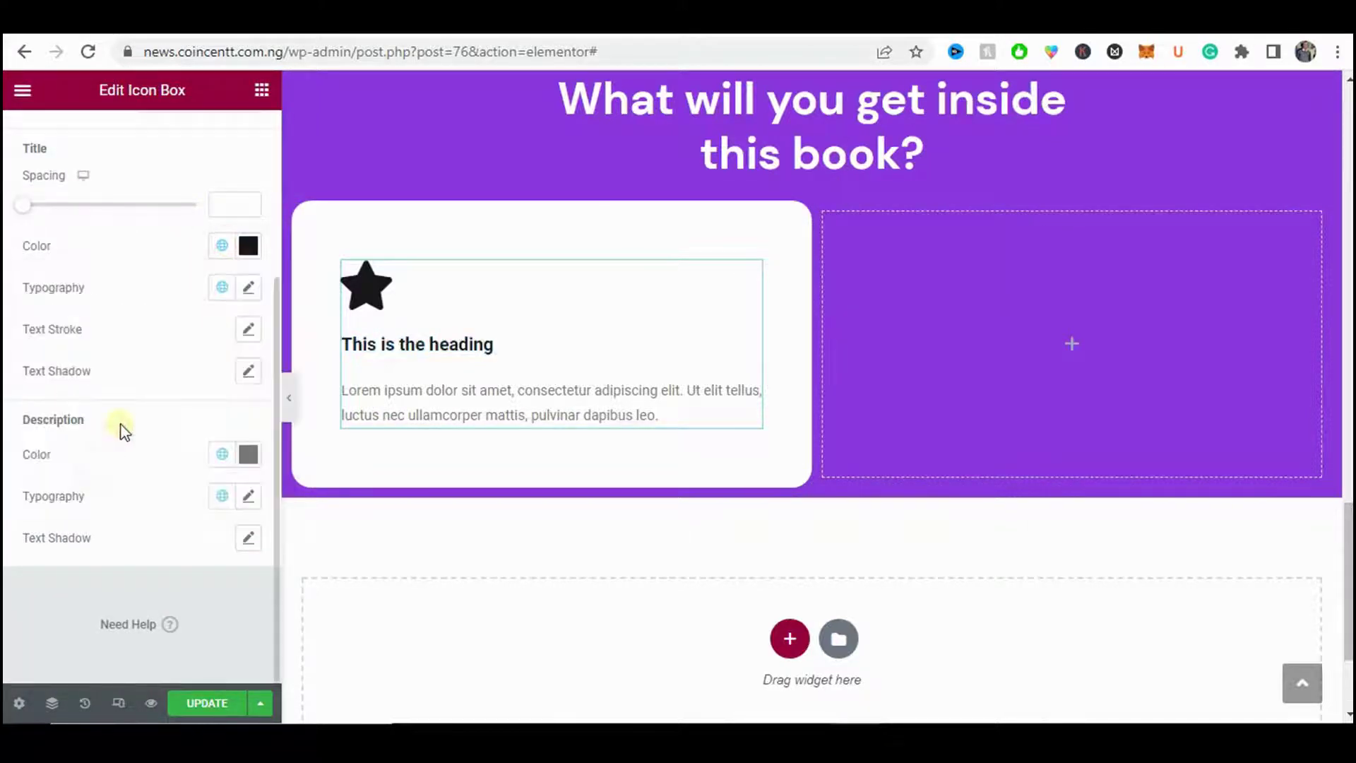
# - Set the icon box title's font family to DM Sans and enlarge its font size slightly
pyautogui.click(251, 289)
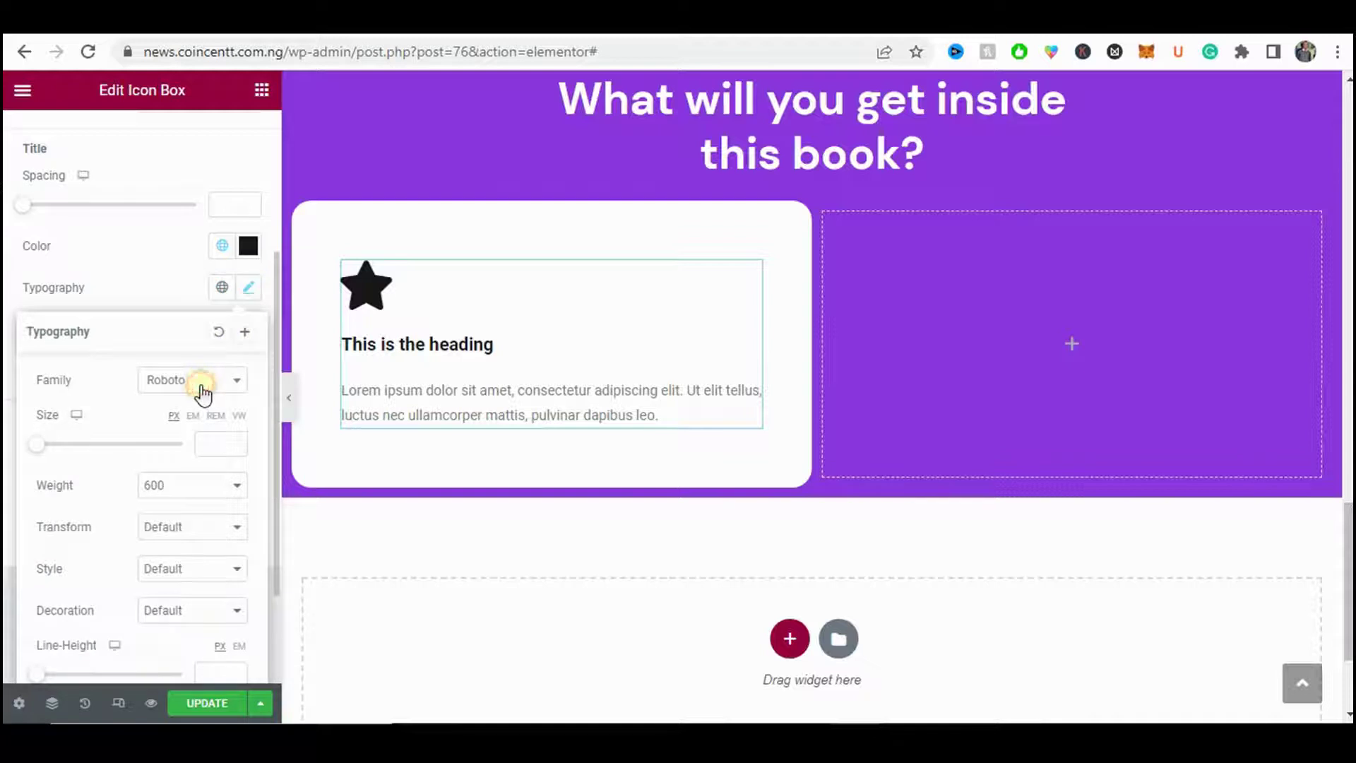
pyautogui.click(202, 392)
pyautogui.write('dm s')
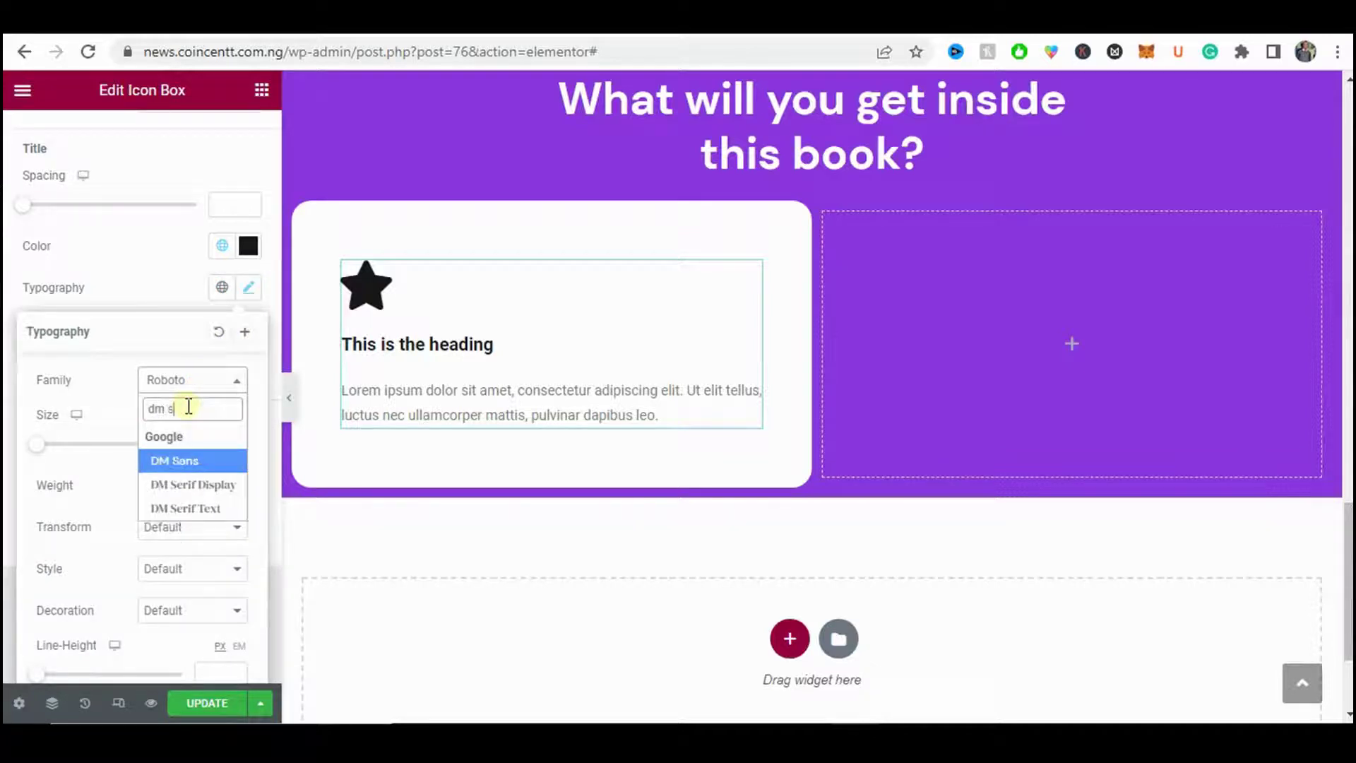
pyautogui.press('Return')
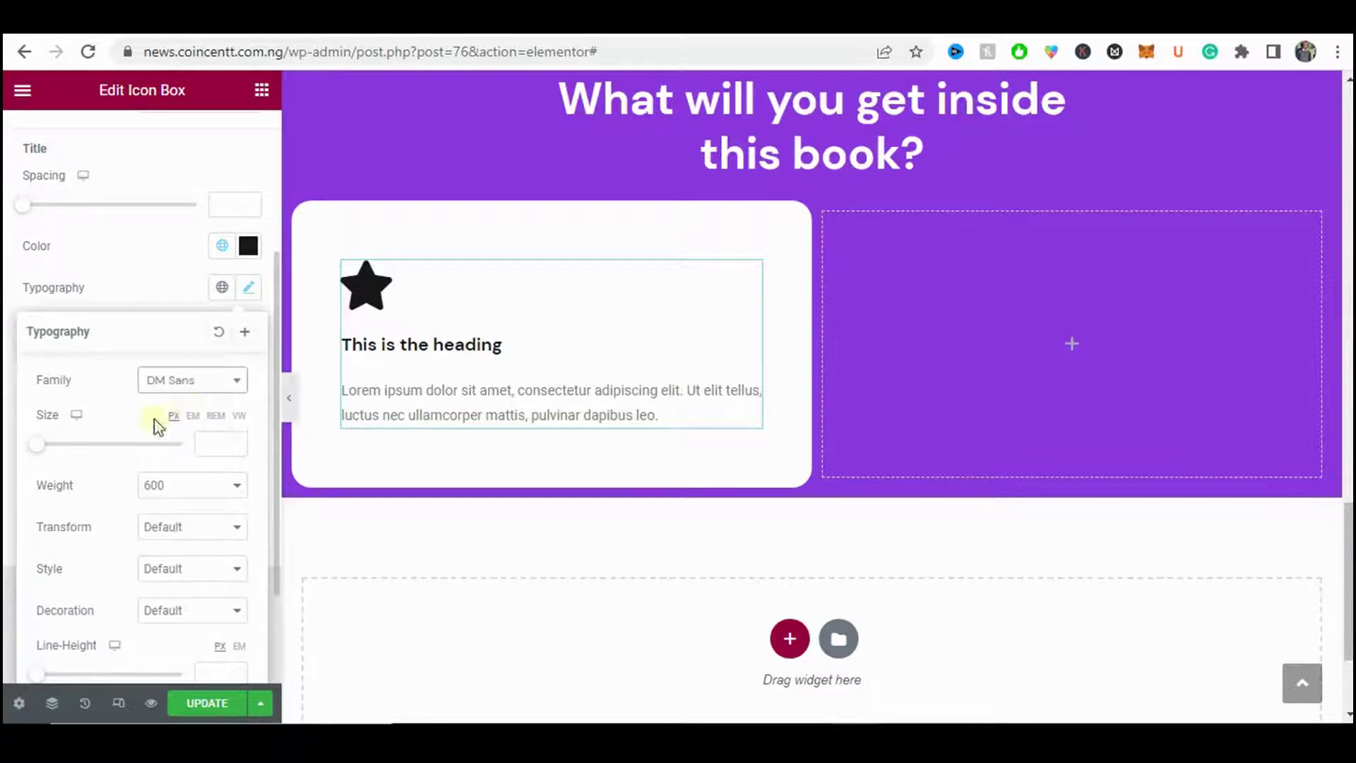
pyautogui.moveTo(41, 457); pyautogui.dragTo(55, 463)
# - Set the font family of the icon box description to Poppins
pyautogui.scroll(-2, 475, 397)
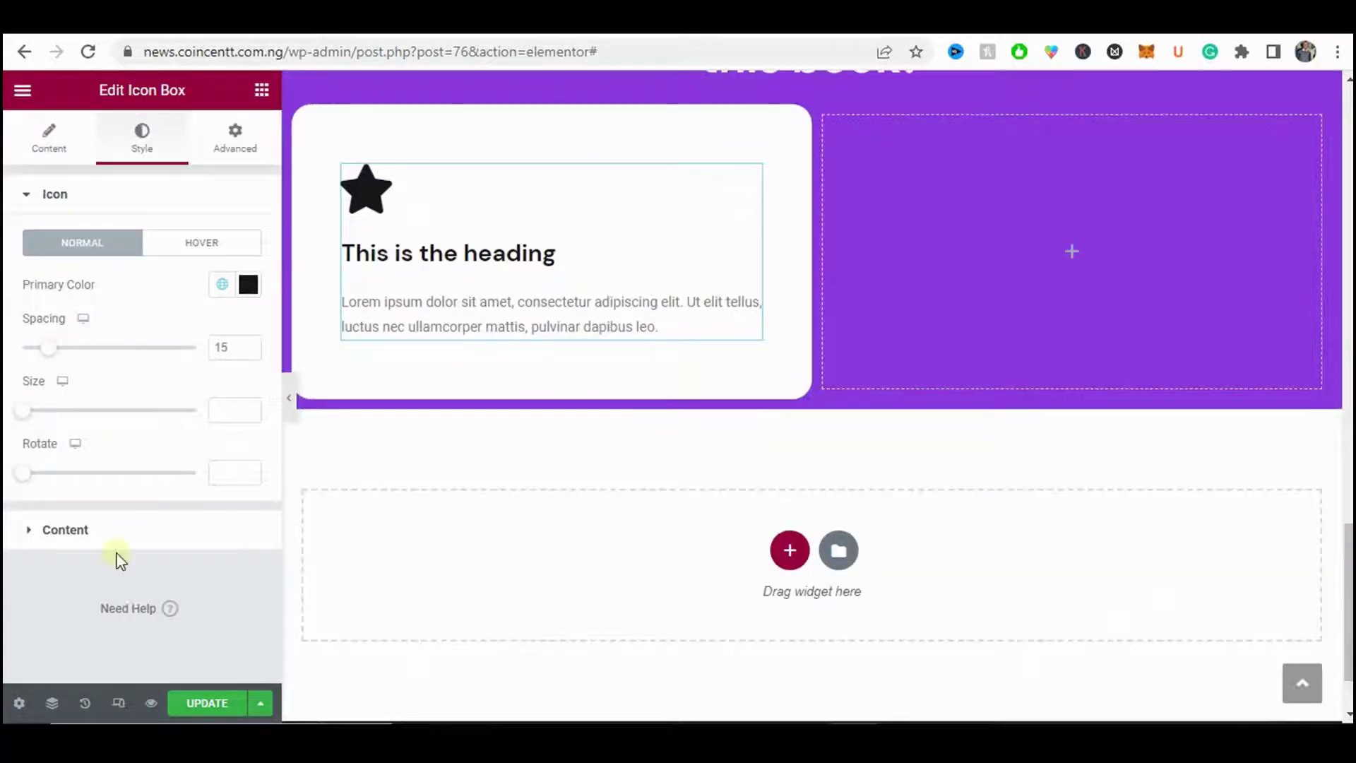
pyautogui.click(129, 538)
pyautogui.scroll(-3, 212, 424)
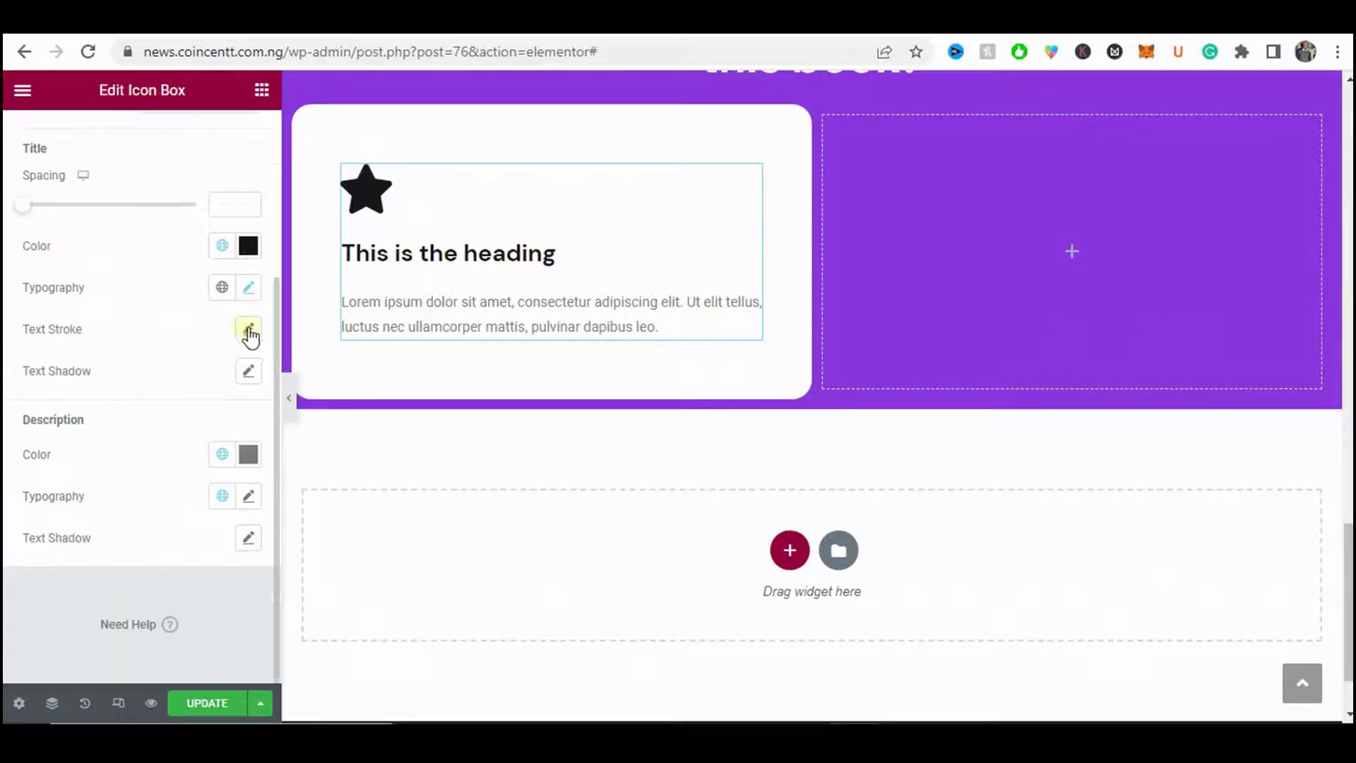
pyautogui.click(249, 497)
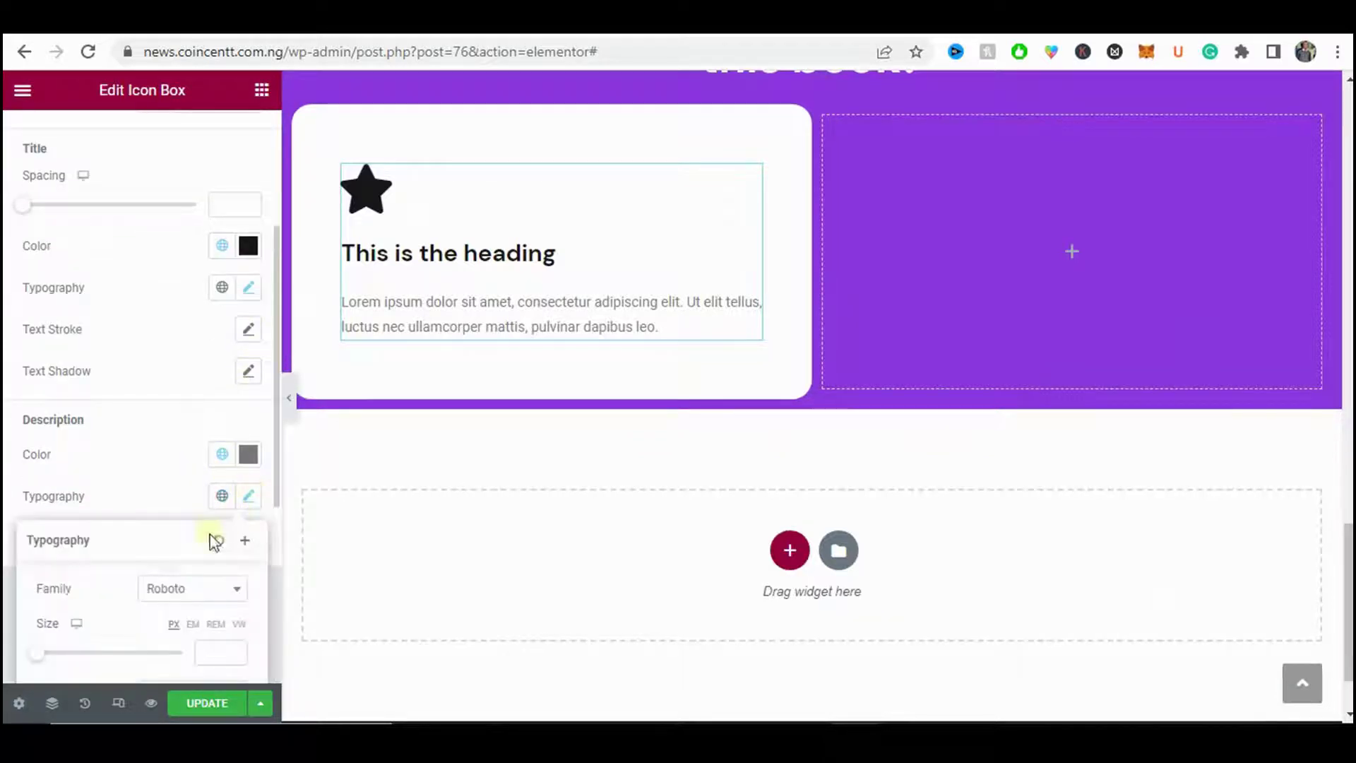
pyautogui.click(174, 590)
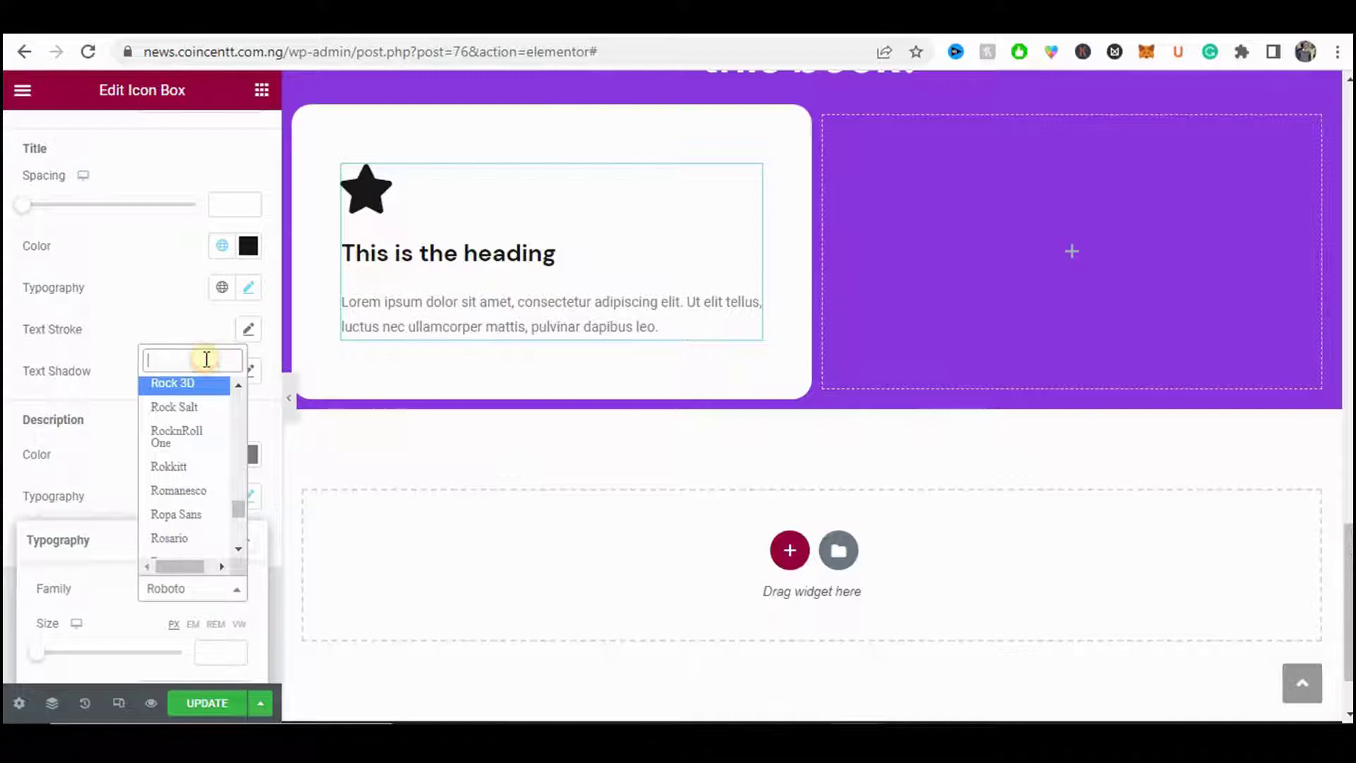
pyautogui.write('pop')
pyautogui.press('Return')
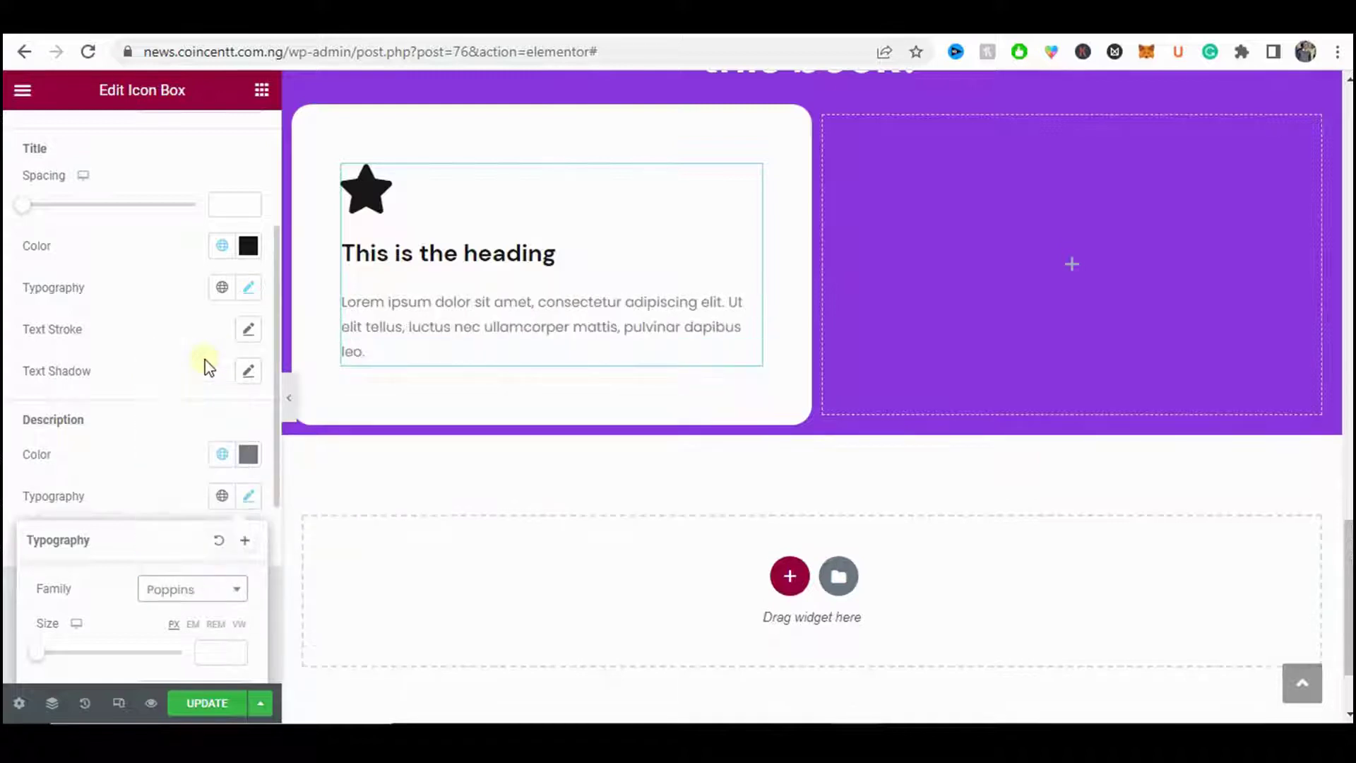
# - Set the icon box description's font size to 16 px and preview the card at full width
pyautogui.scroll(-5, 209, 367)
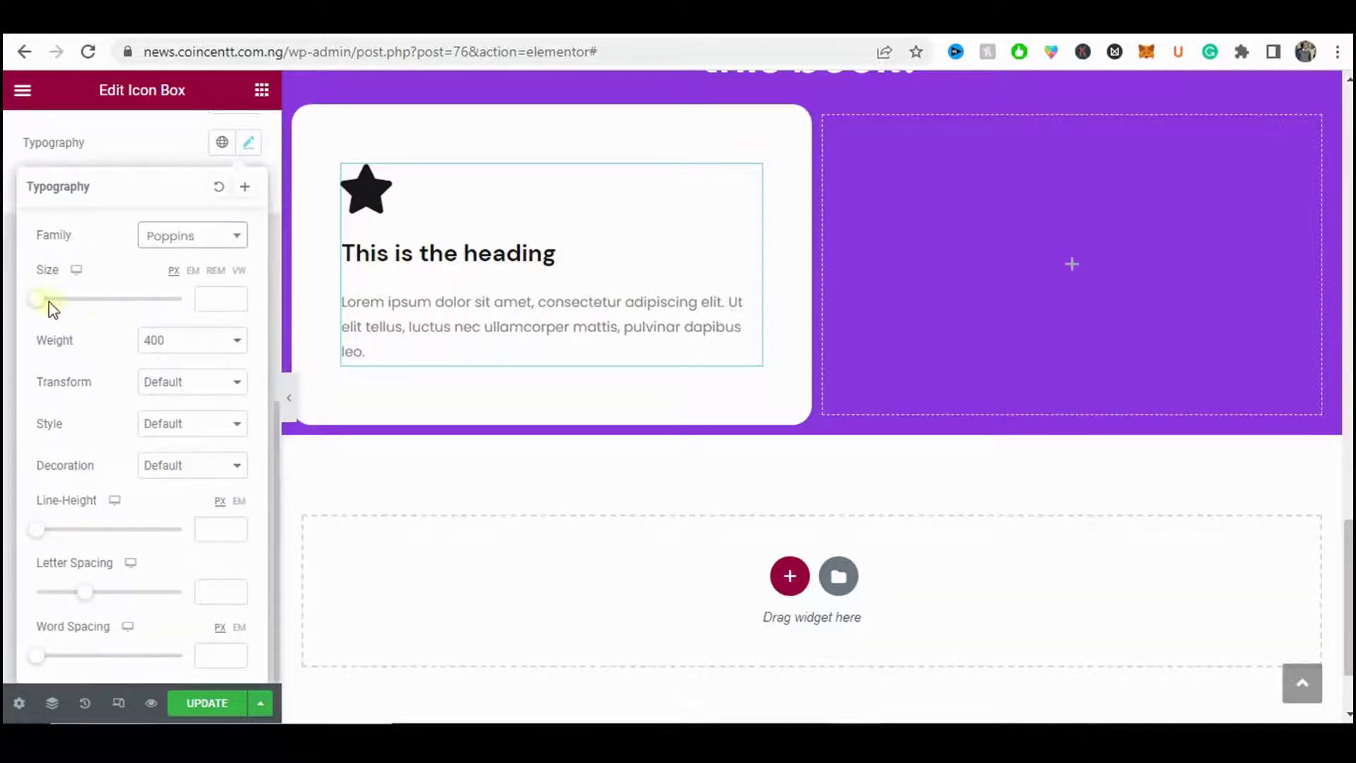
pyautogui.moveTo(41, 299); pyautogui.dragTo(59, 308)
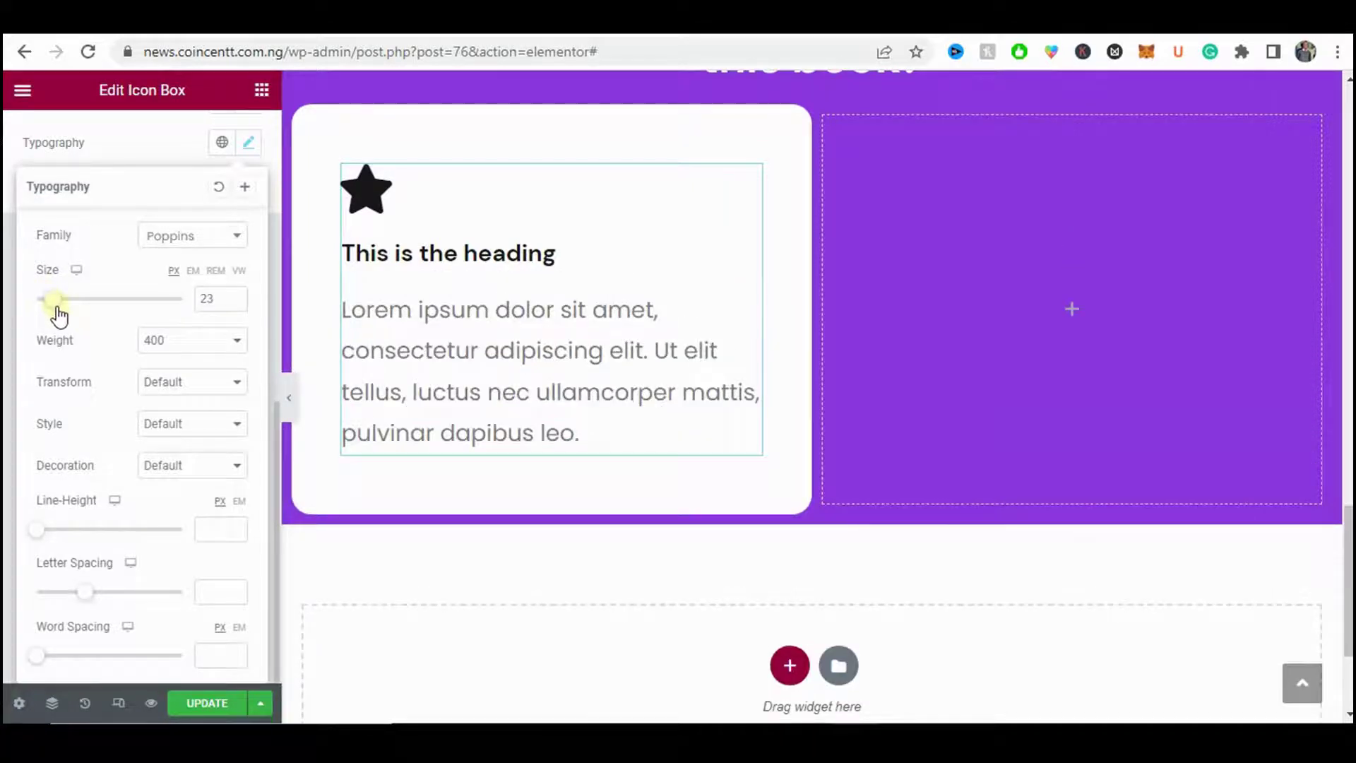
pyautogui.click(234, 303)
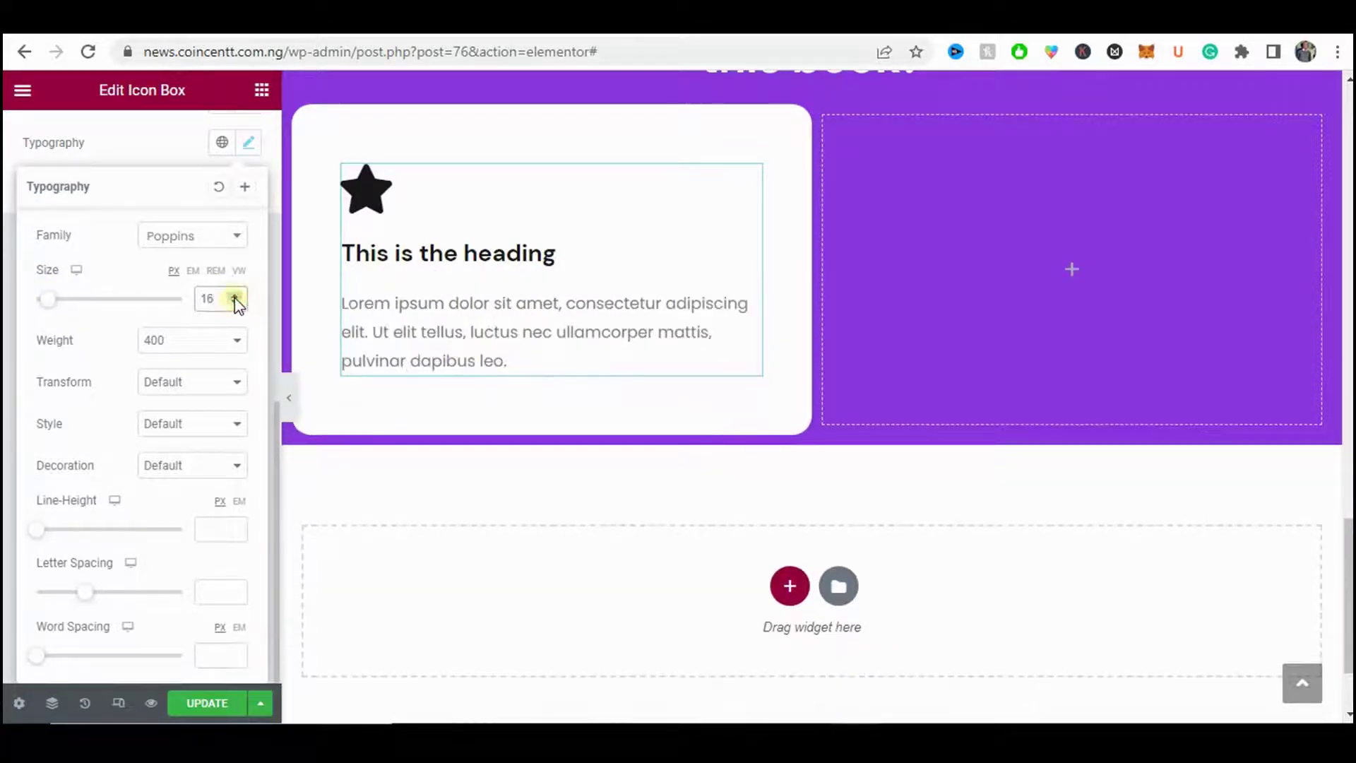
pyautogui.click(288, 398)
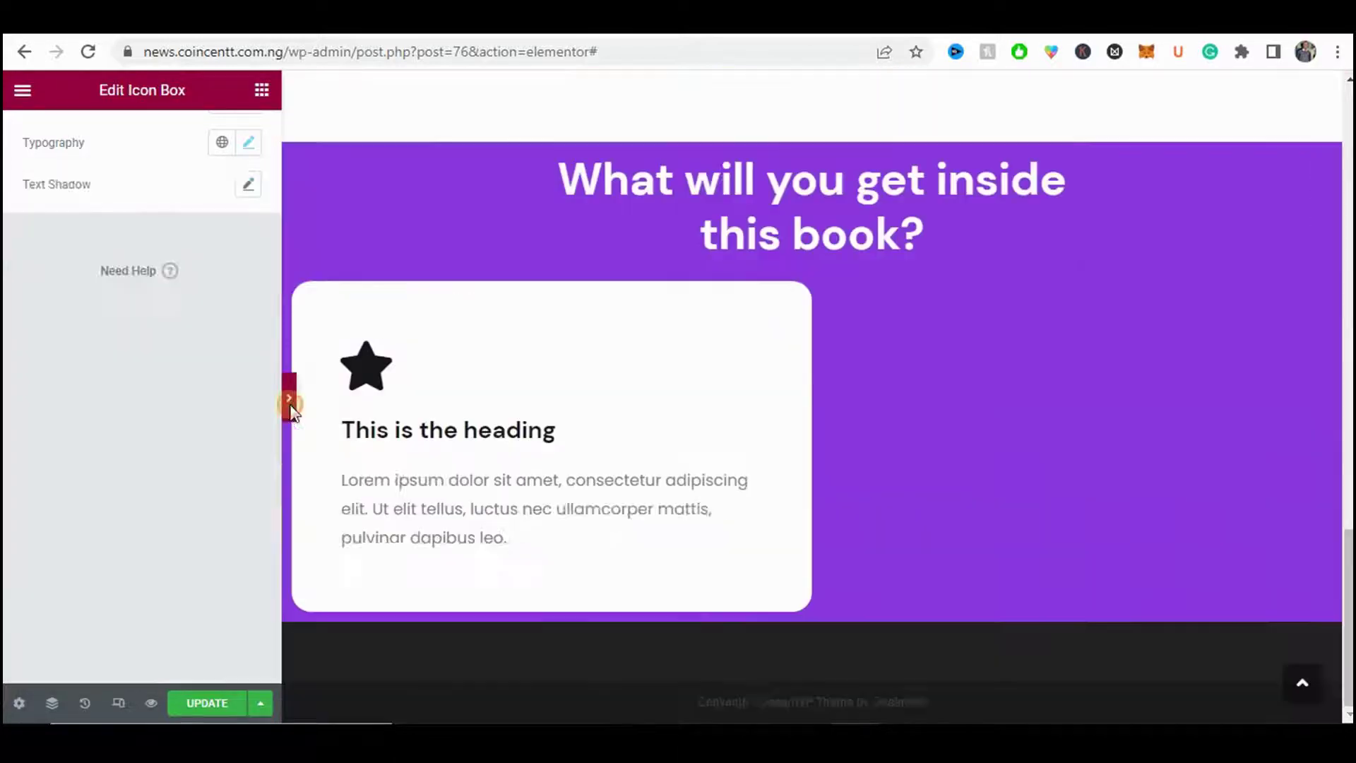
pyautogui.click(9, 406)
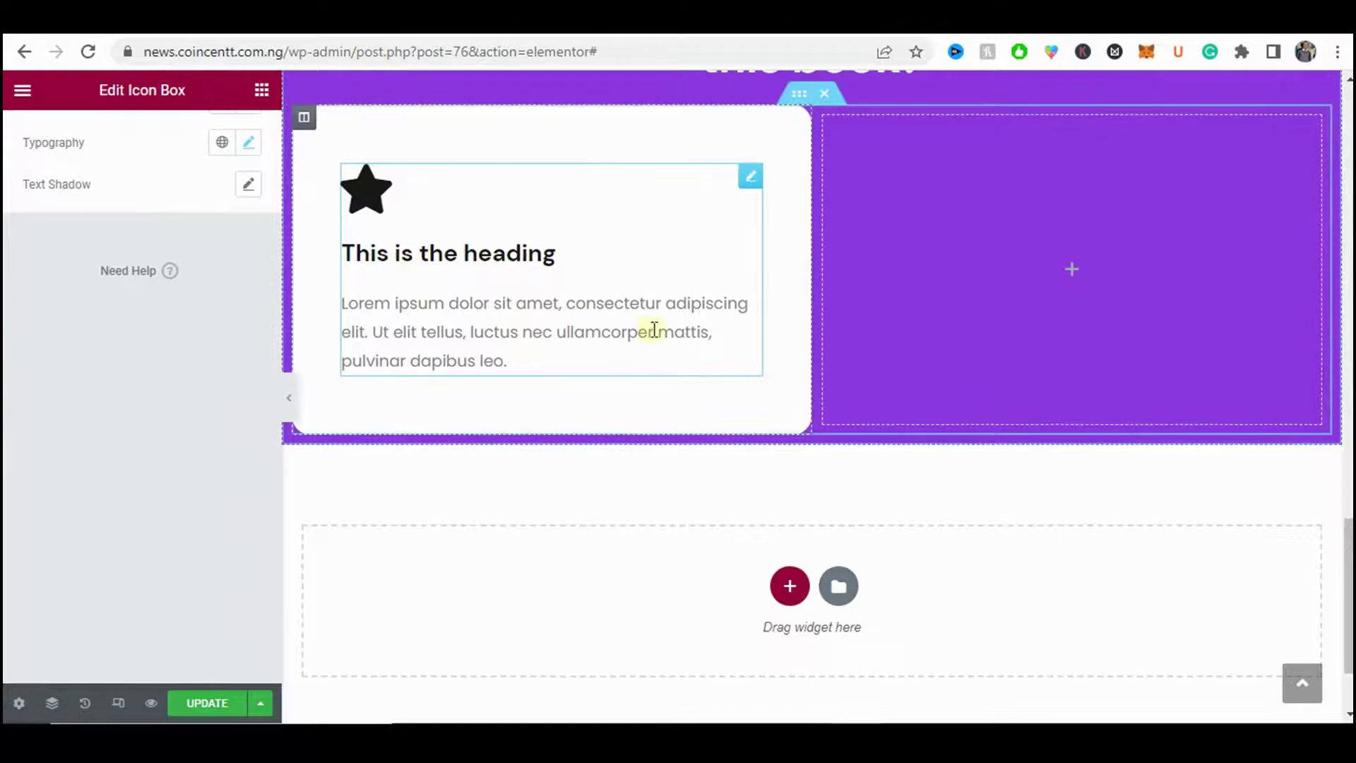
# - Duplicate the white card column twice and delete the empty column so that three cards fill the row
pyautogui.scroll(1, 650, 327)
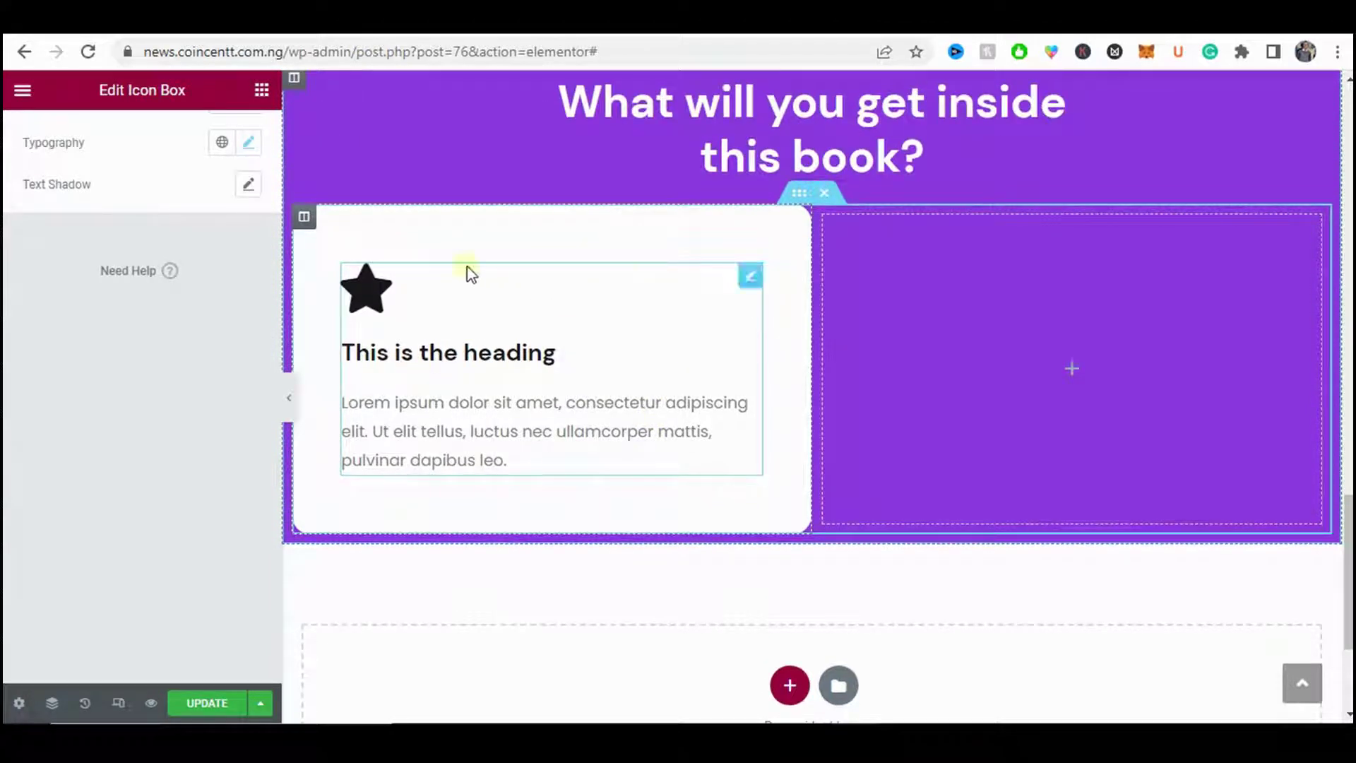
pyautogui.rightClick(305, 220)
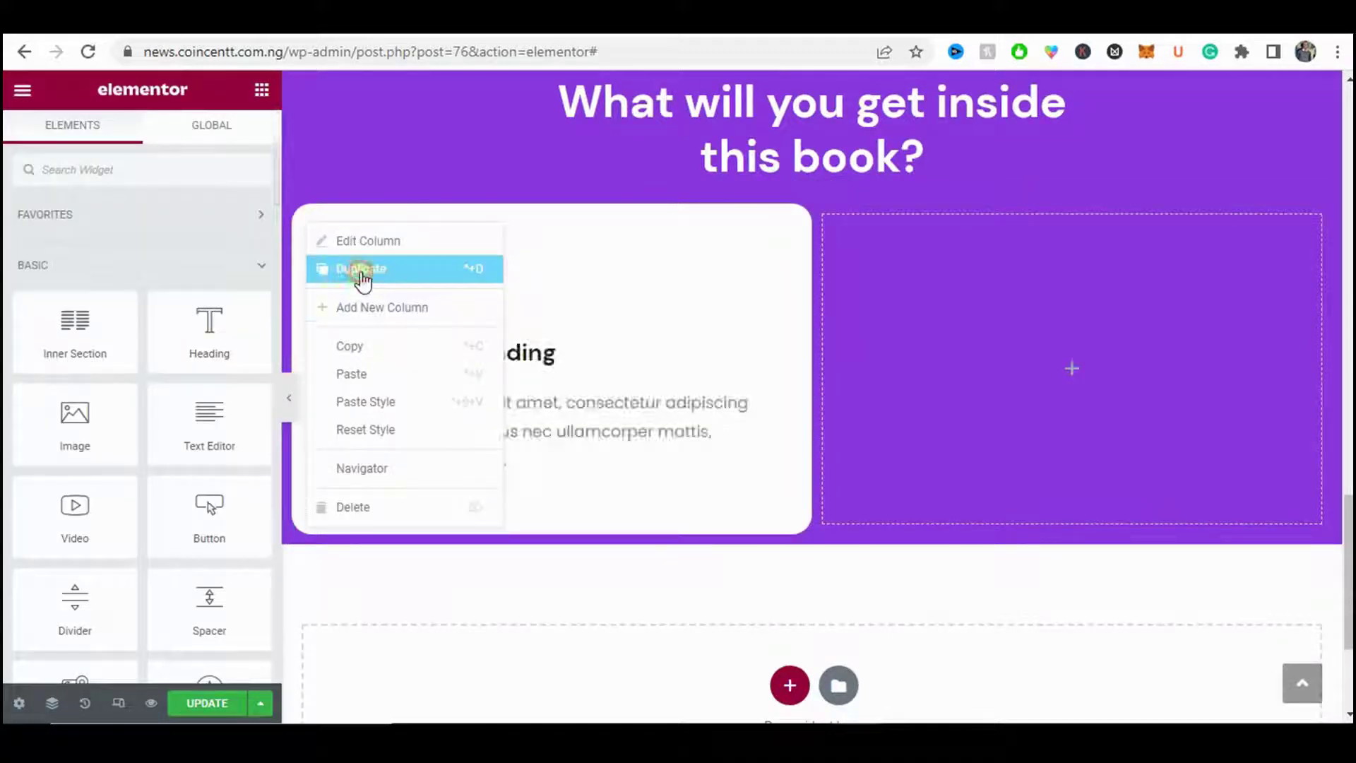
pyautogui.click(358, 271)
pyautogui.rightClick(306, 221)
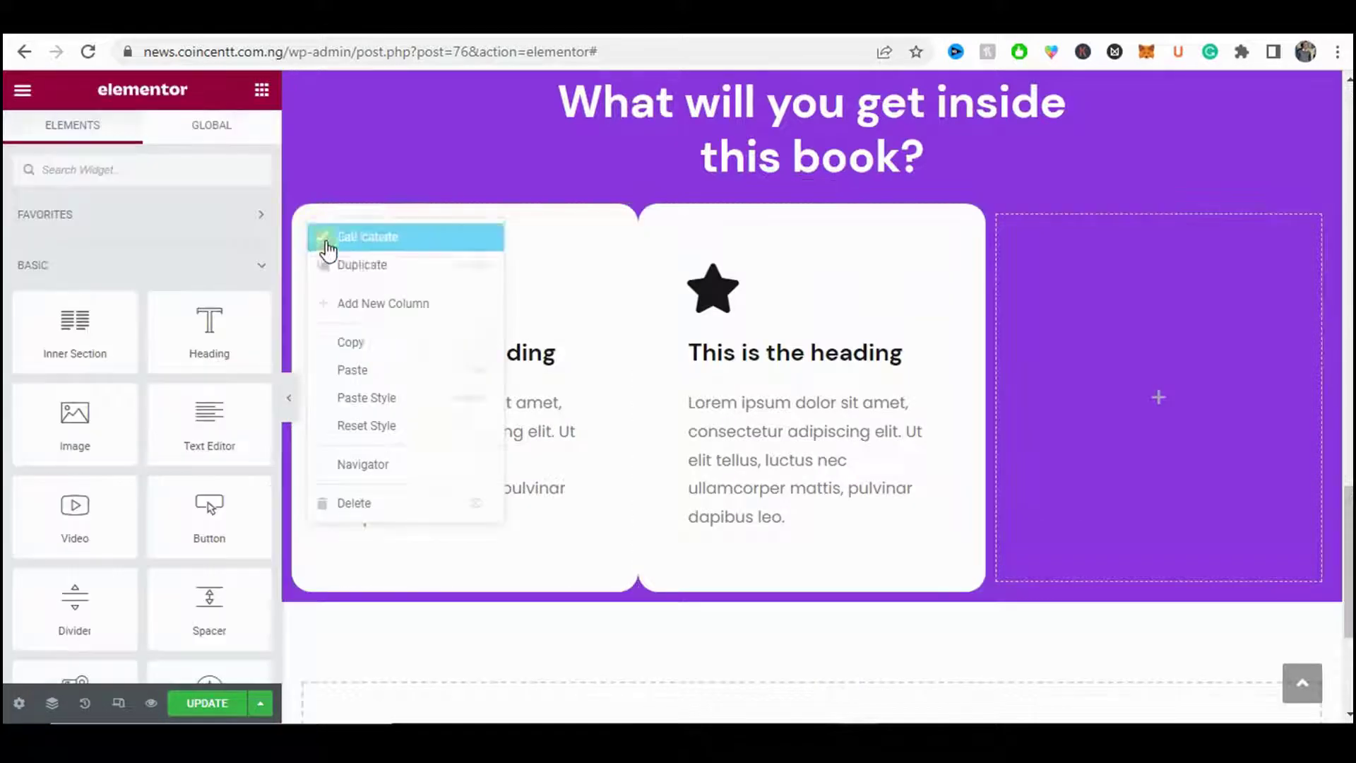
pyautogui.click(389, 267)
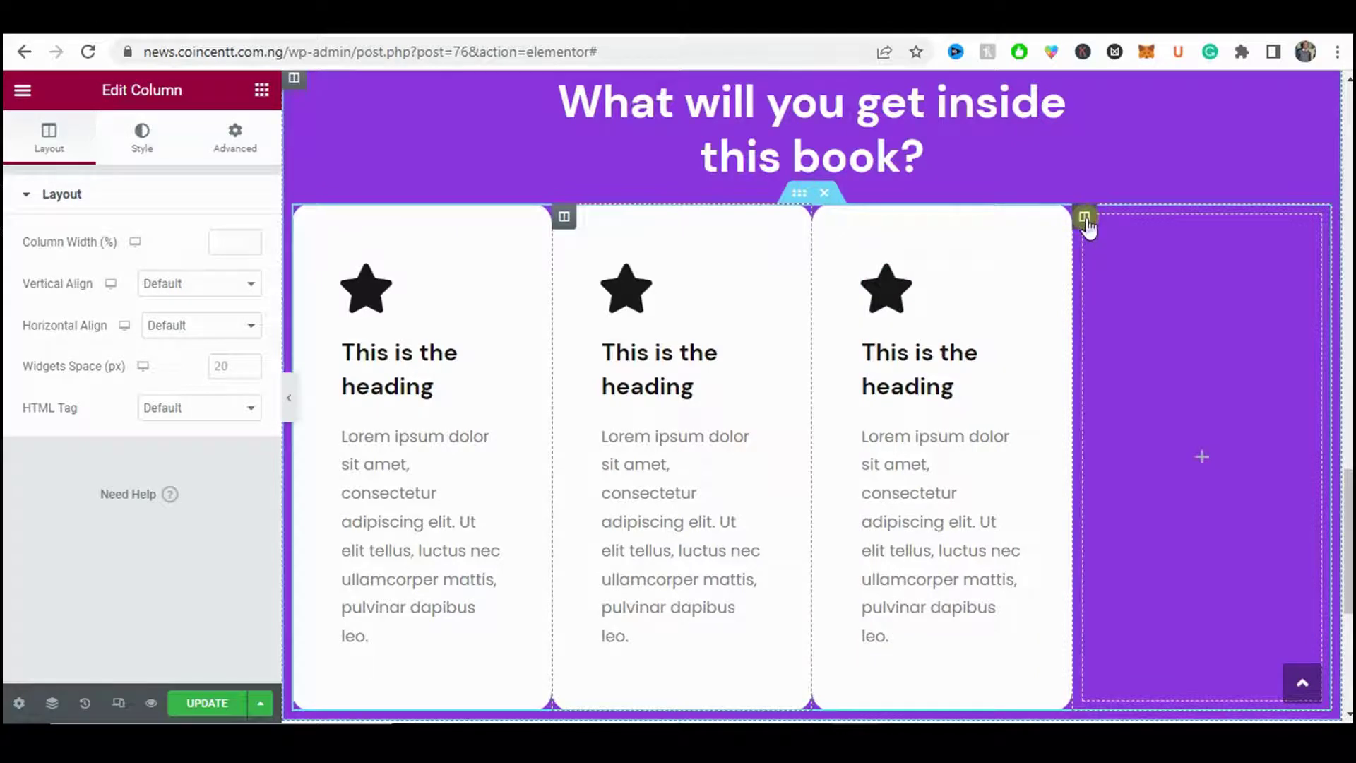
pyautogui.rightClick(1086, 223)
pyautogui.click(1138, 503)
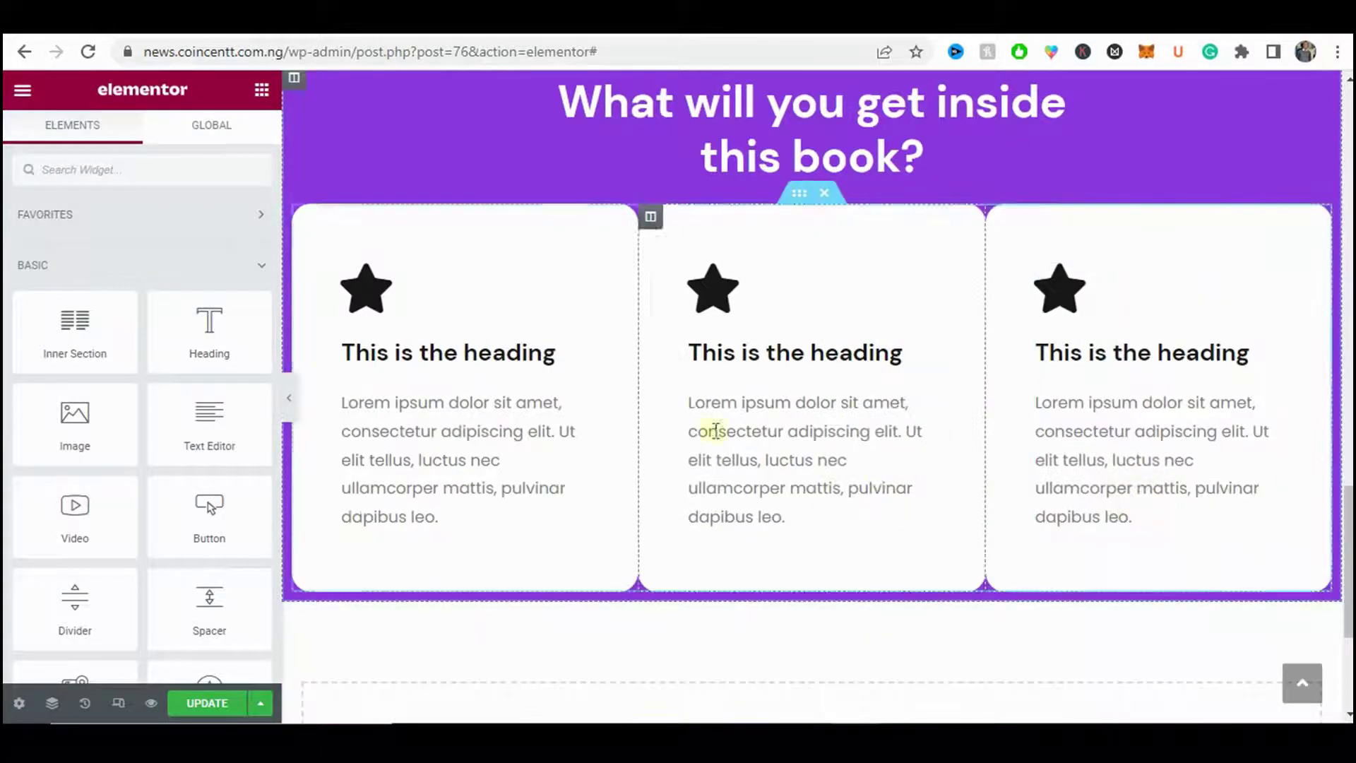
# - Preview the three-card row, then unlink the first card column's margins and set its right margin to 15 px
pyautogui.click(289, 398)
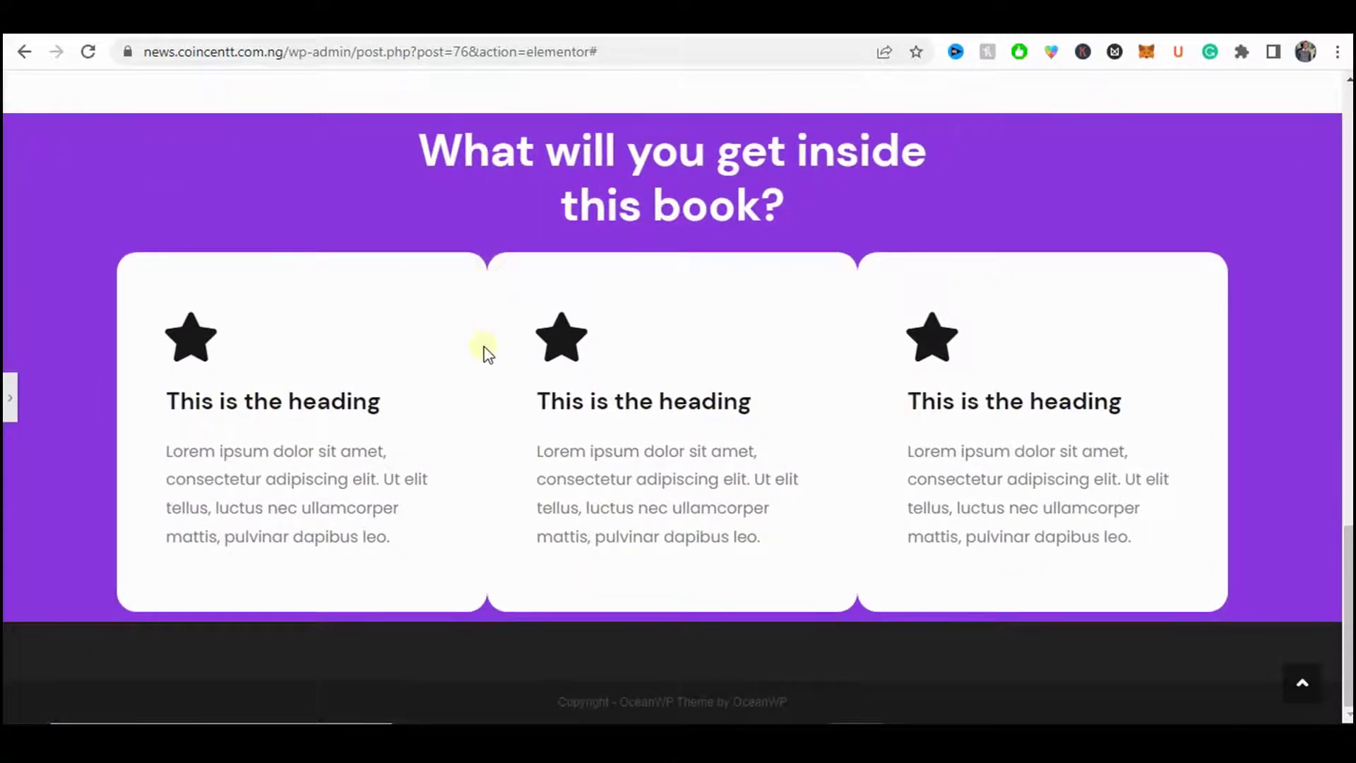
pyautogui.click(13, 397)
pyautogui.scroll(3, 302, 306)
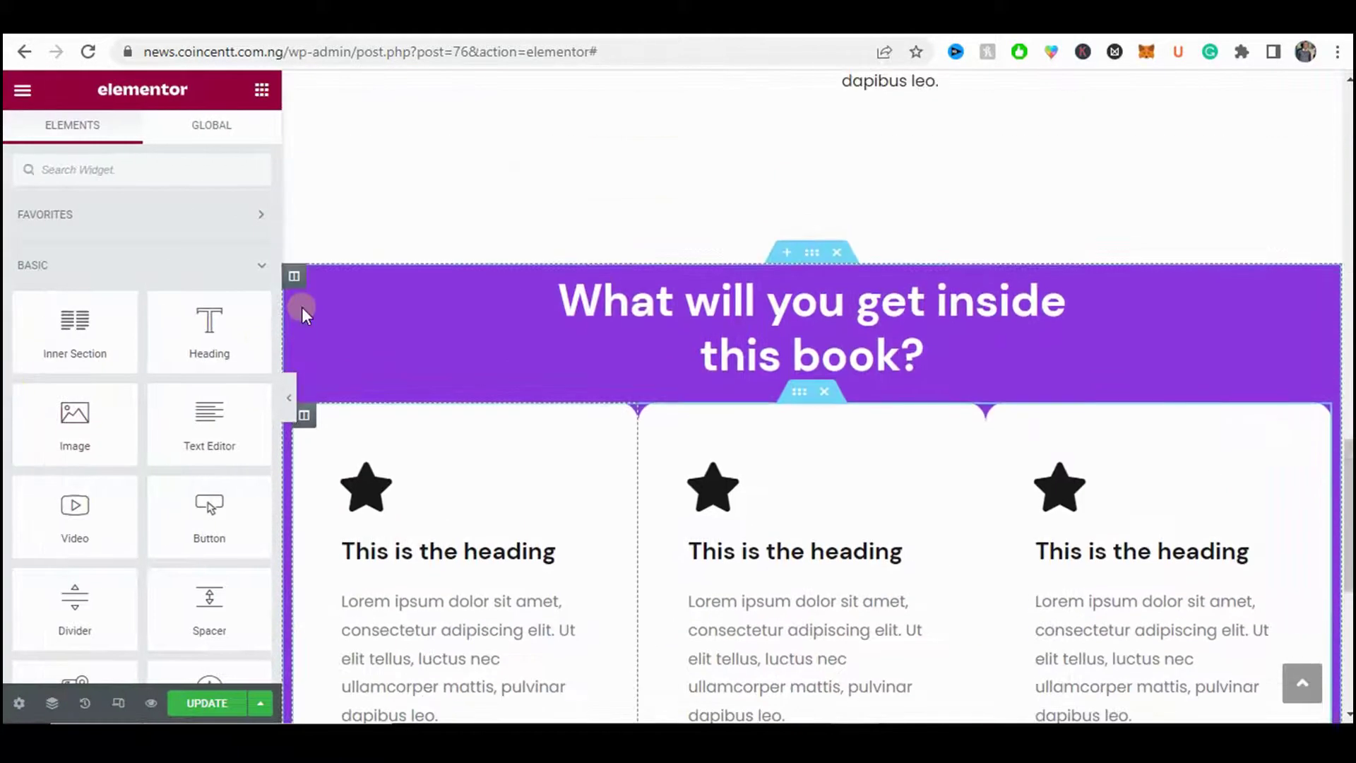
pyautogui.click(304, 416)
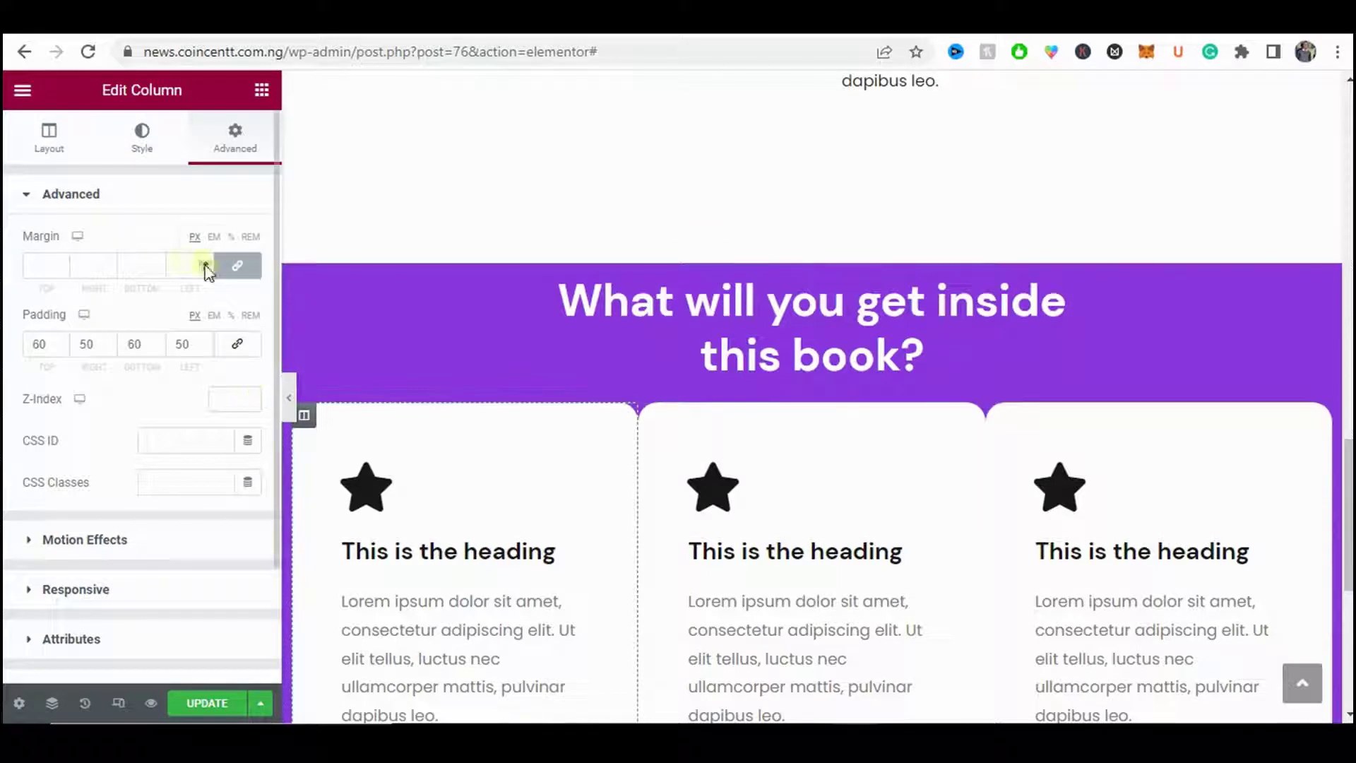
pyautogui.click(233, 268)
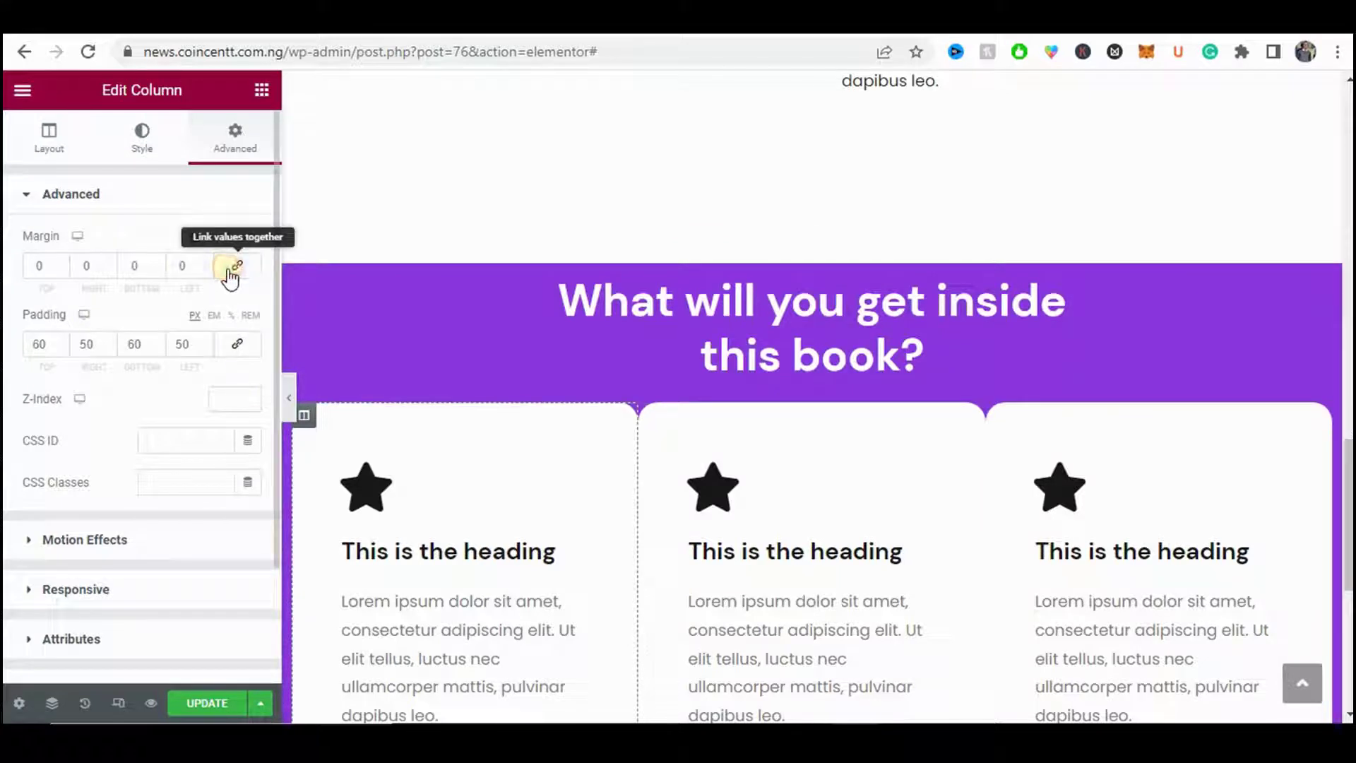
pyautogui.click(98, 265)
pyautogui.write('15')
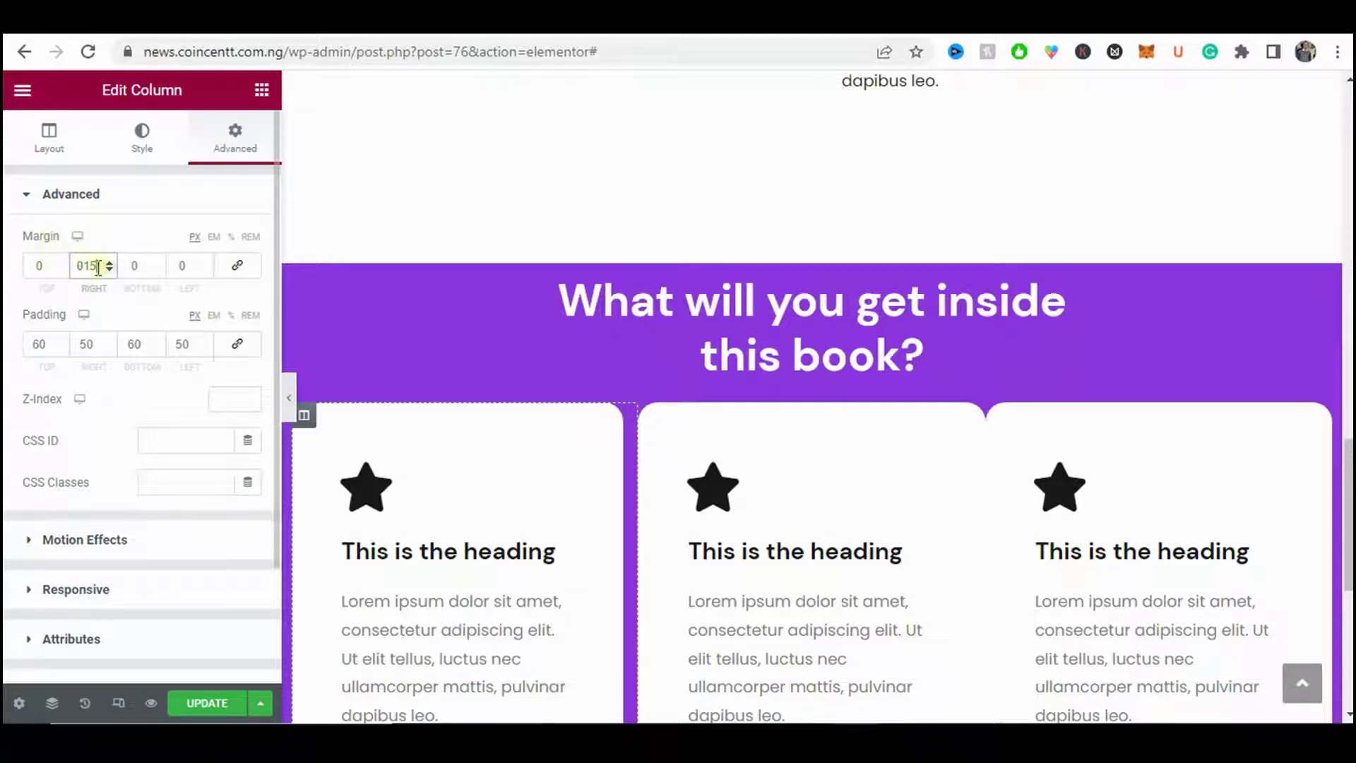
# - Copy the first card column and paste its style onto the second and third card columns
pyautogui.scroll(-3, 660, 478)
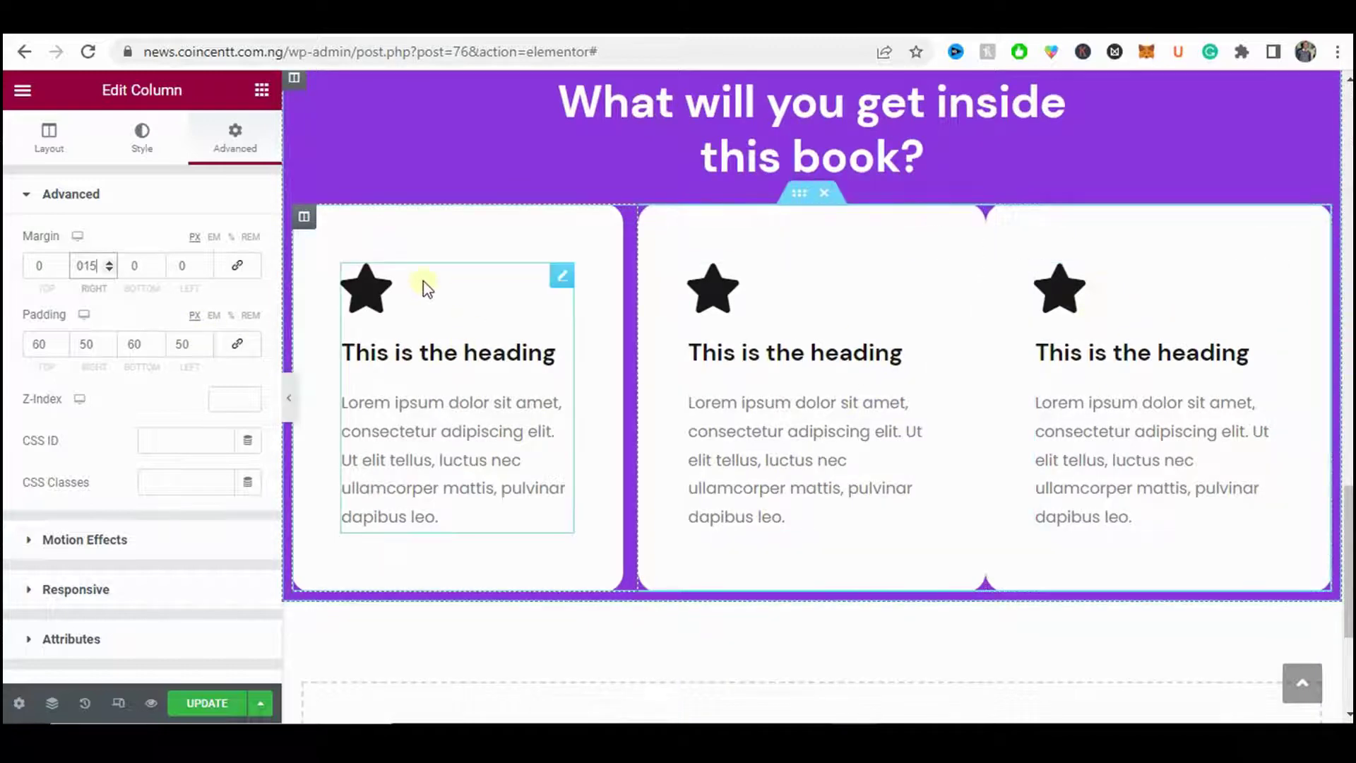
pyautogui.rightClick(294, 233)
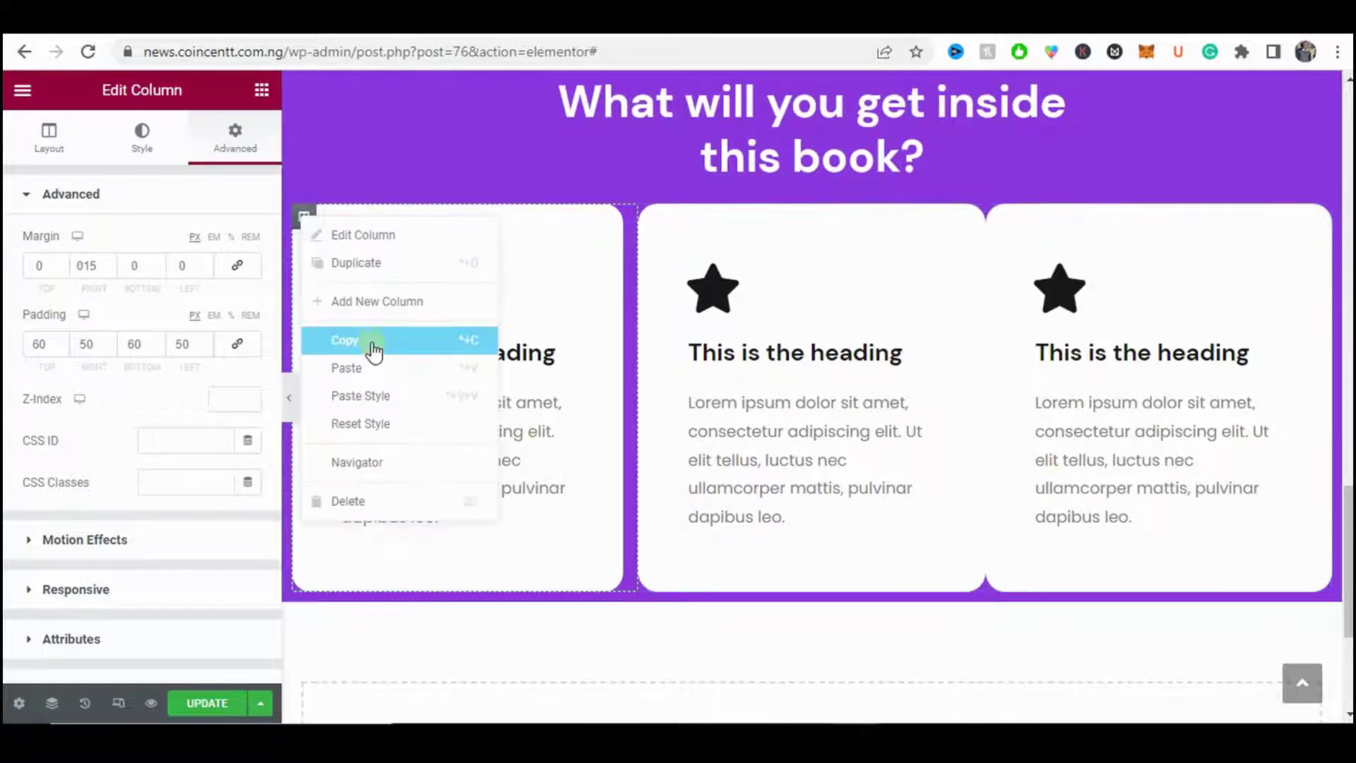
pyautogui.click(369, 340)
pyautogui.rightClick(651, 218)
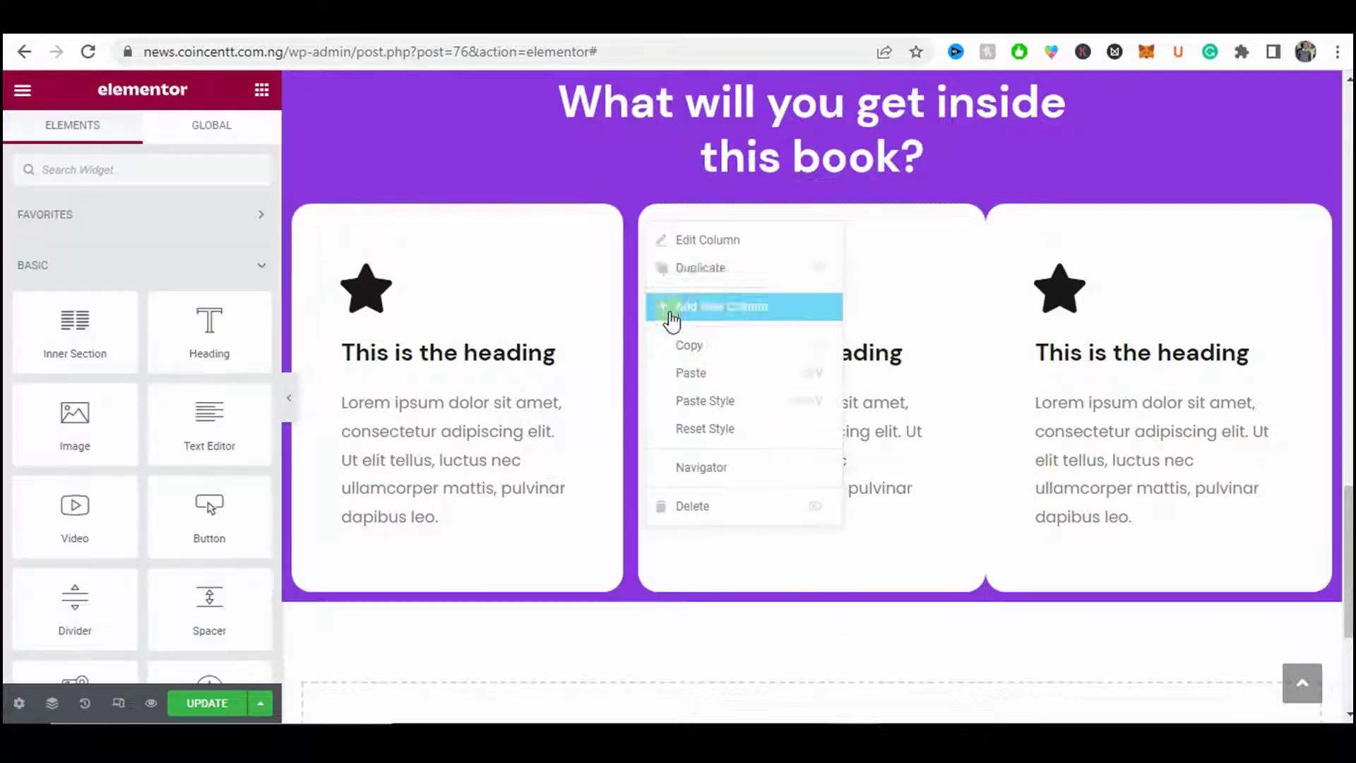
pyautogui.click(710, 405)
pyautogui.rightClick(998, 219)
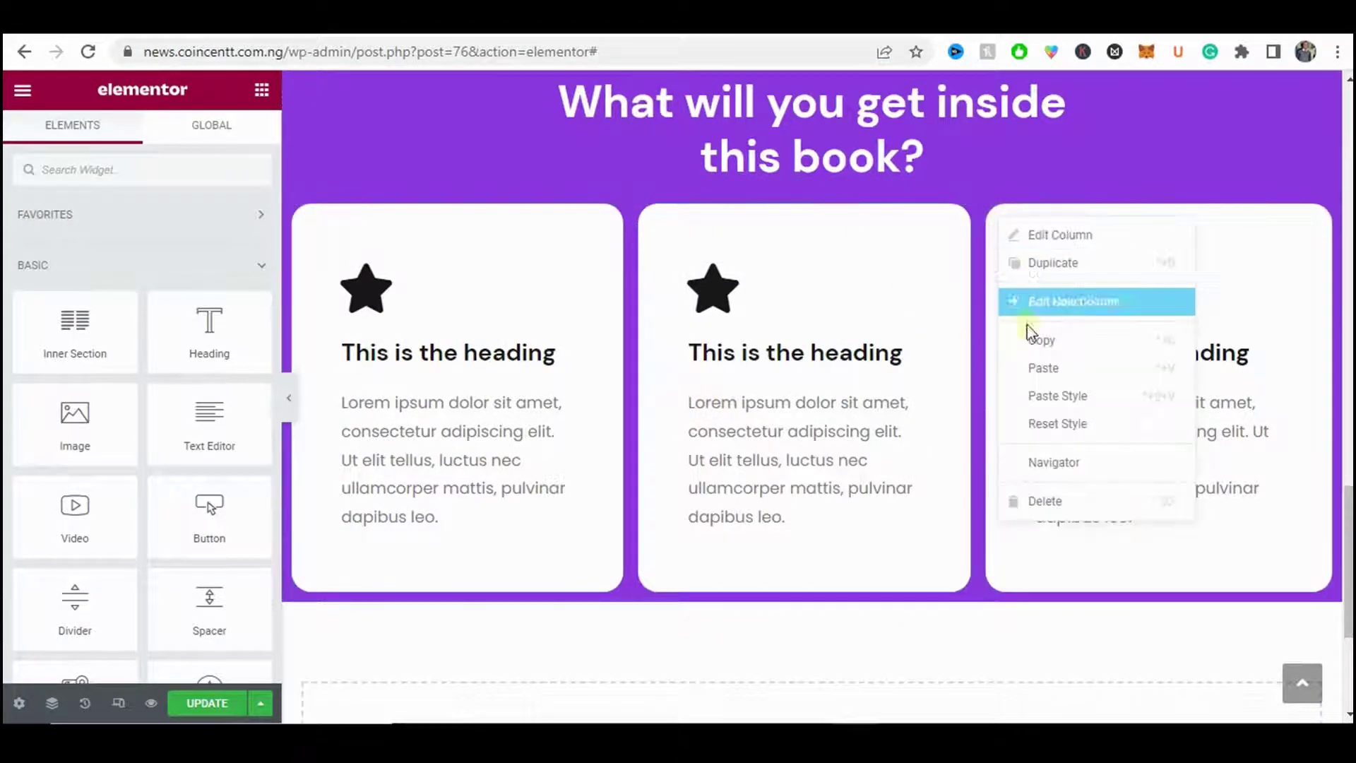
pyautogui.click(1048, 395)
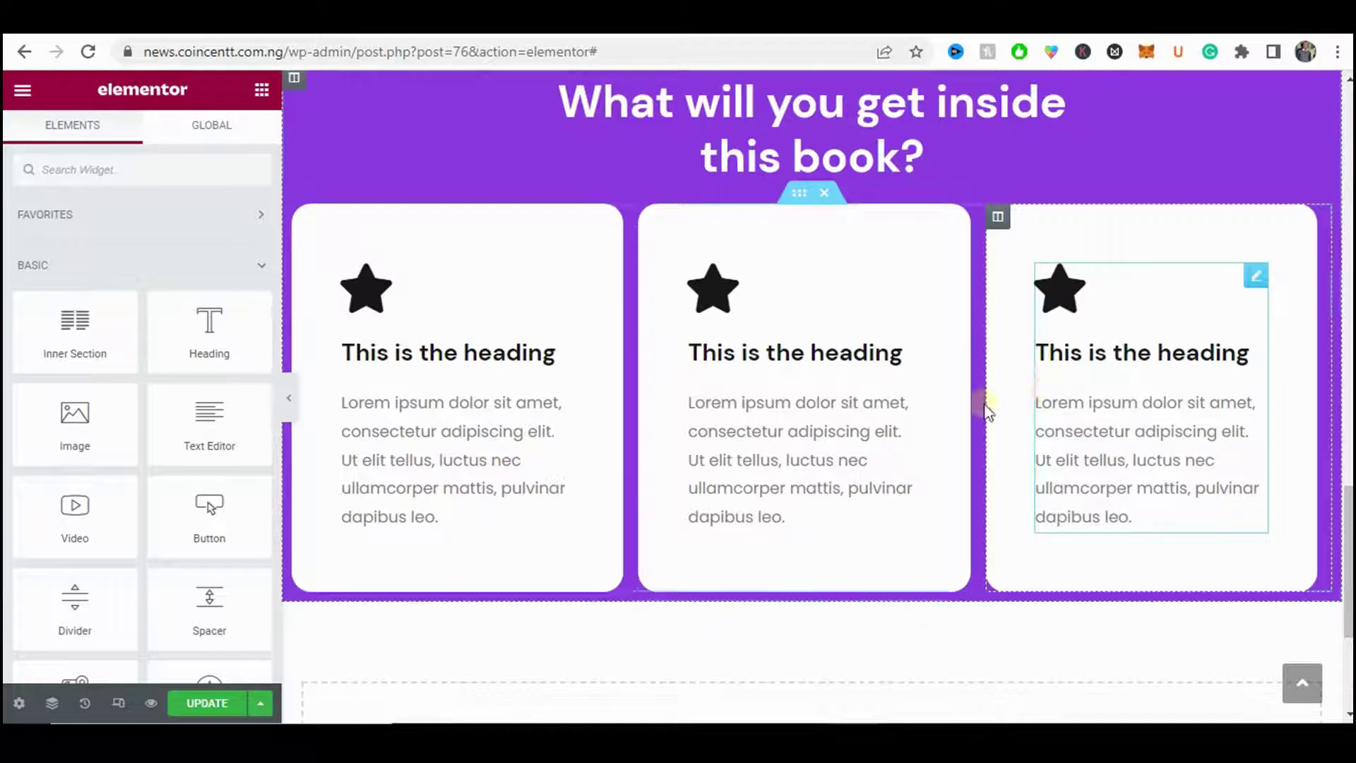
# - Preview the purple three-card section at full width to check the spacing around its heading and cards
pyautogui.click(289, 397)
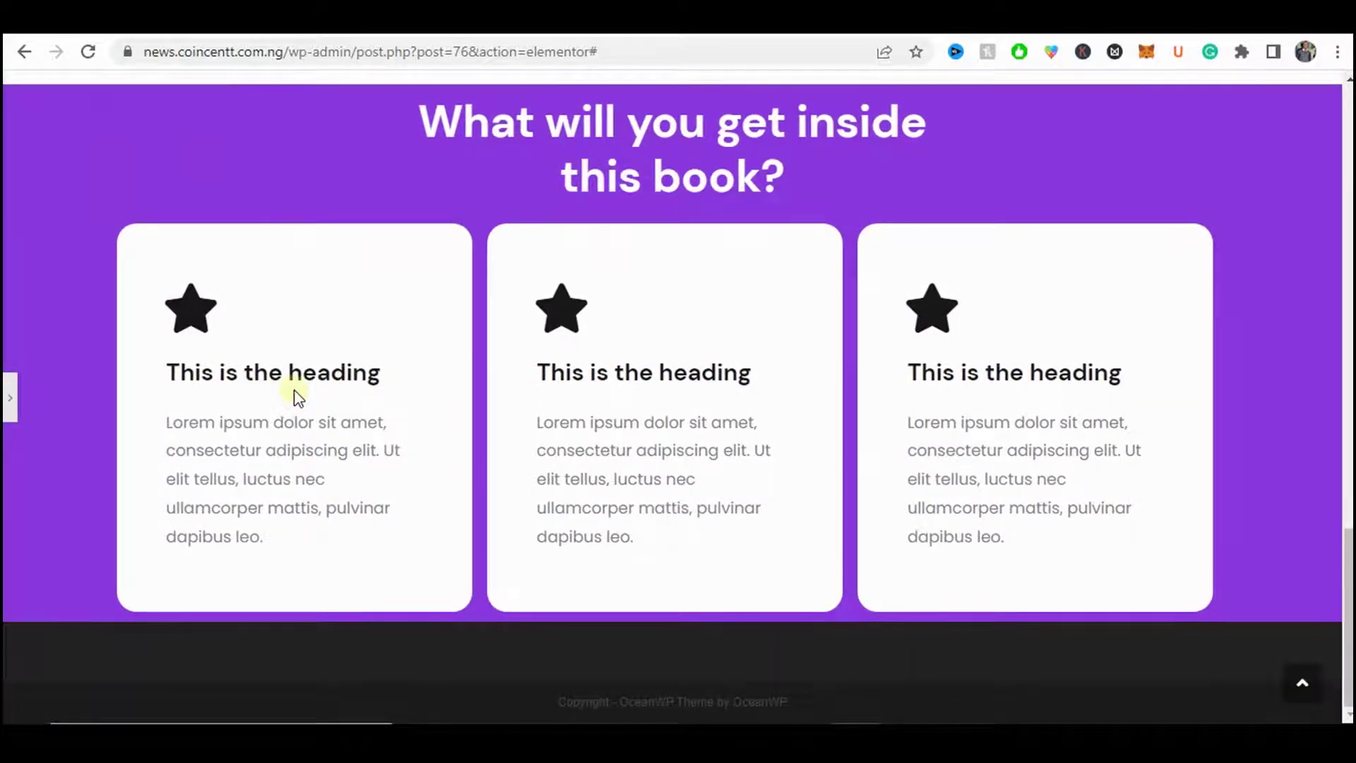
pyautogui.scroll(3, 296, 394)
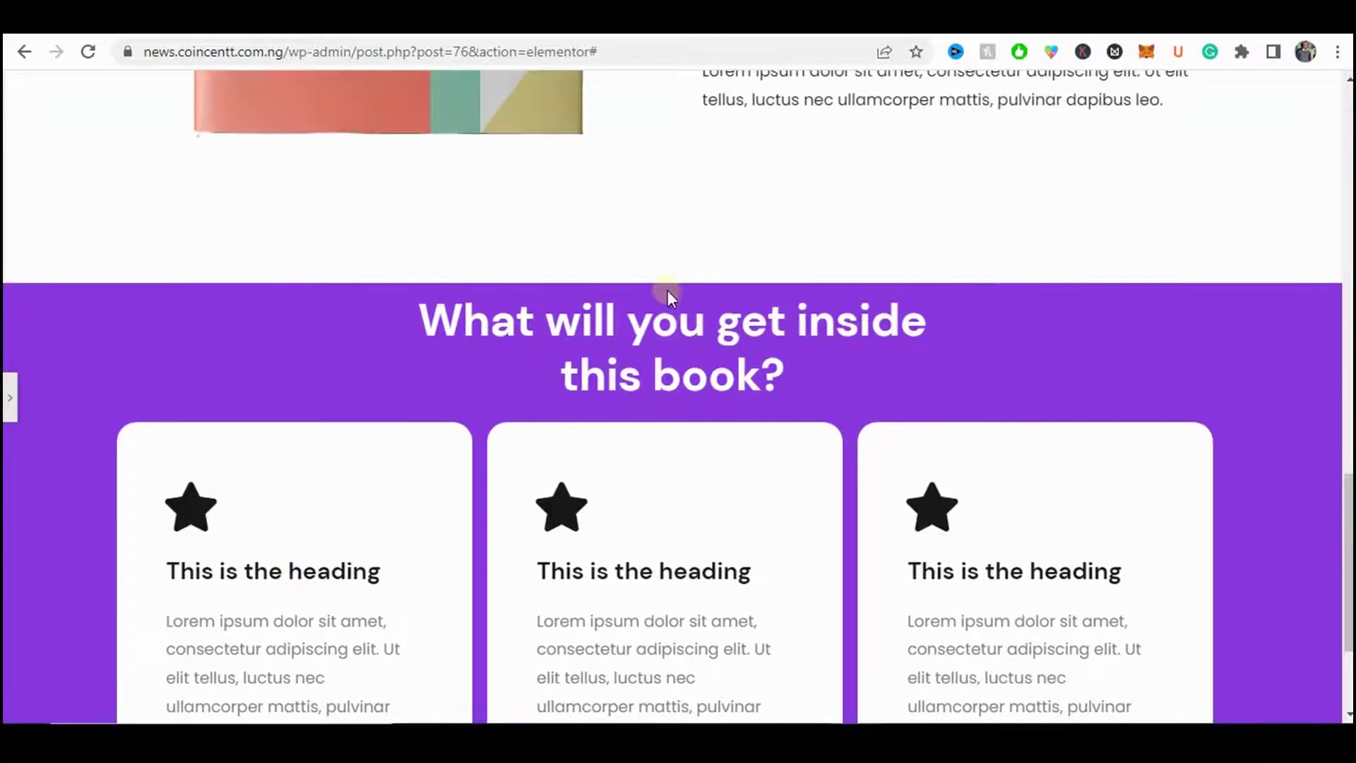
pyautogui.scroll(-2, 650, 292)
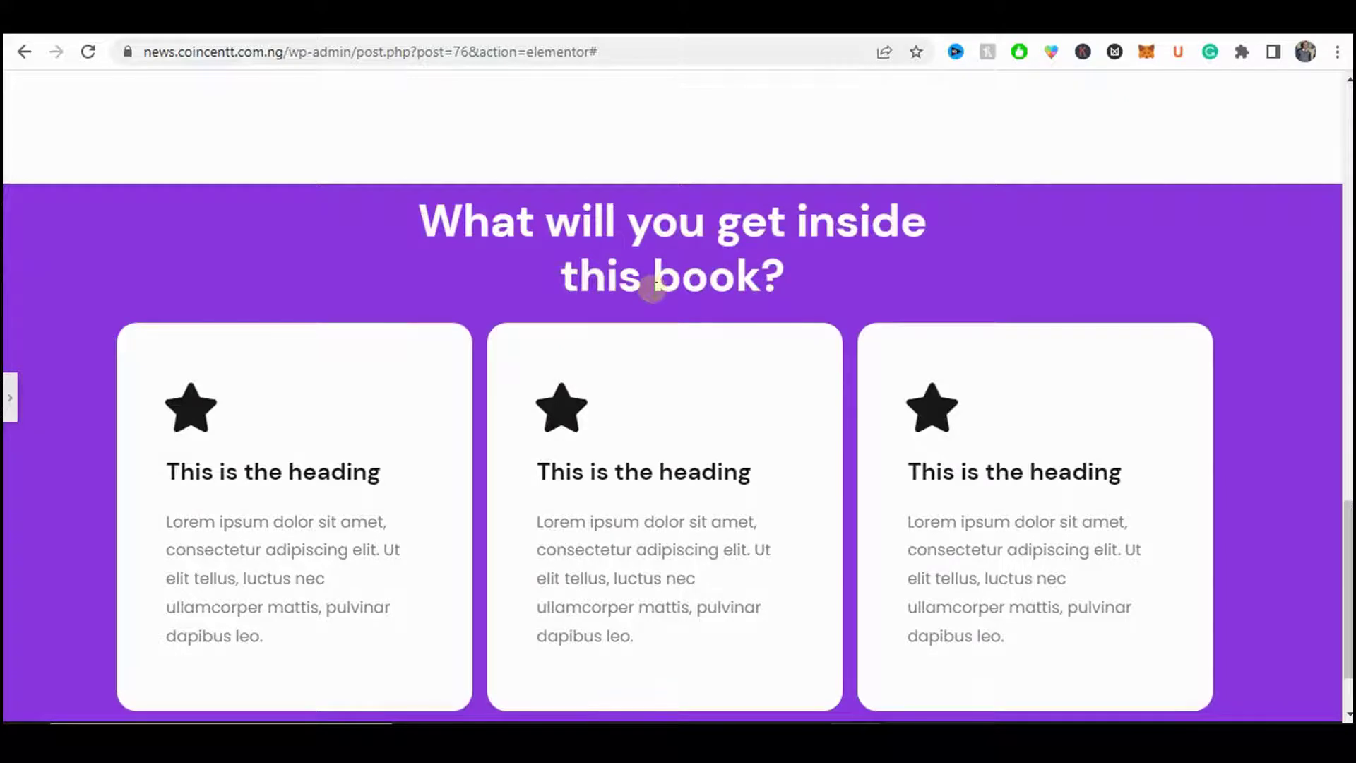
pyautogui.click(9, 397)
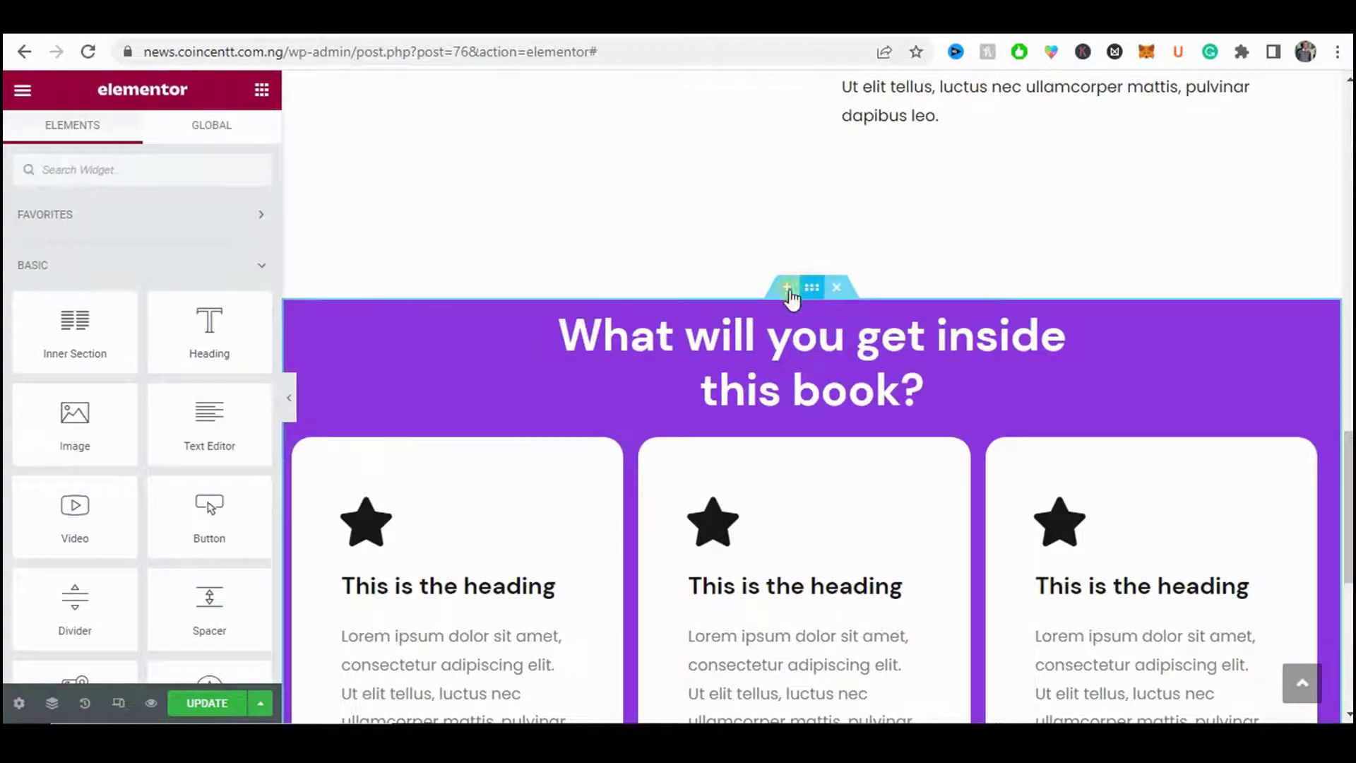
# - Unlink the purple section's padding and set its top padding to 70 px and its bottom padding to 90 px
pyautogui.click(372, 284)
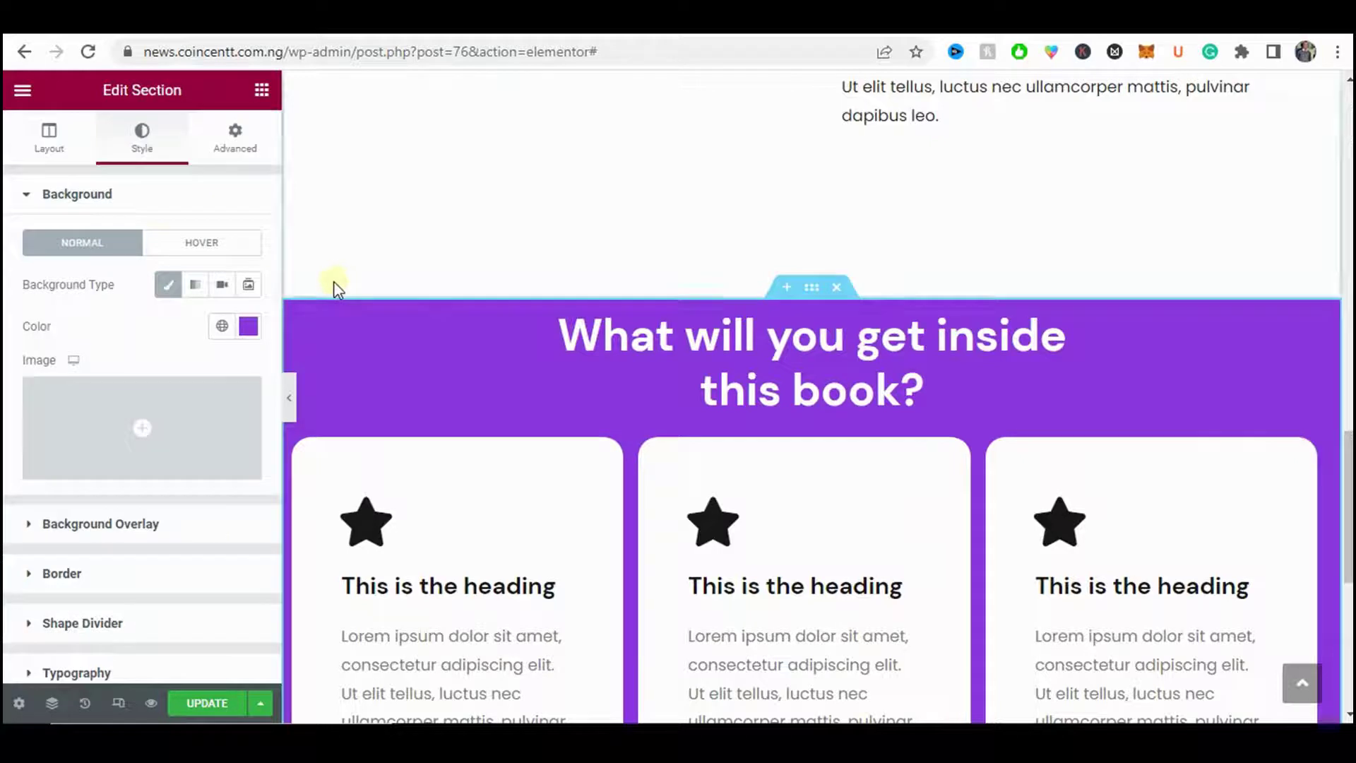
pyautogui.click(233, 142)
pyautogui.click(237, 344)
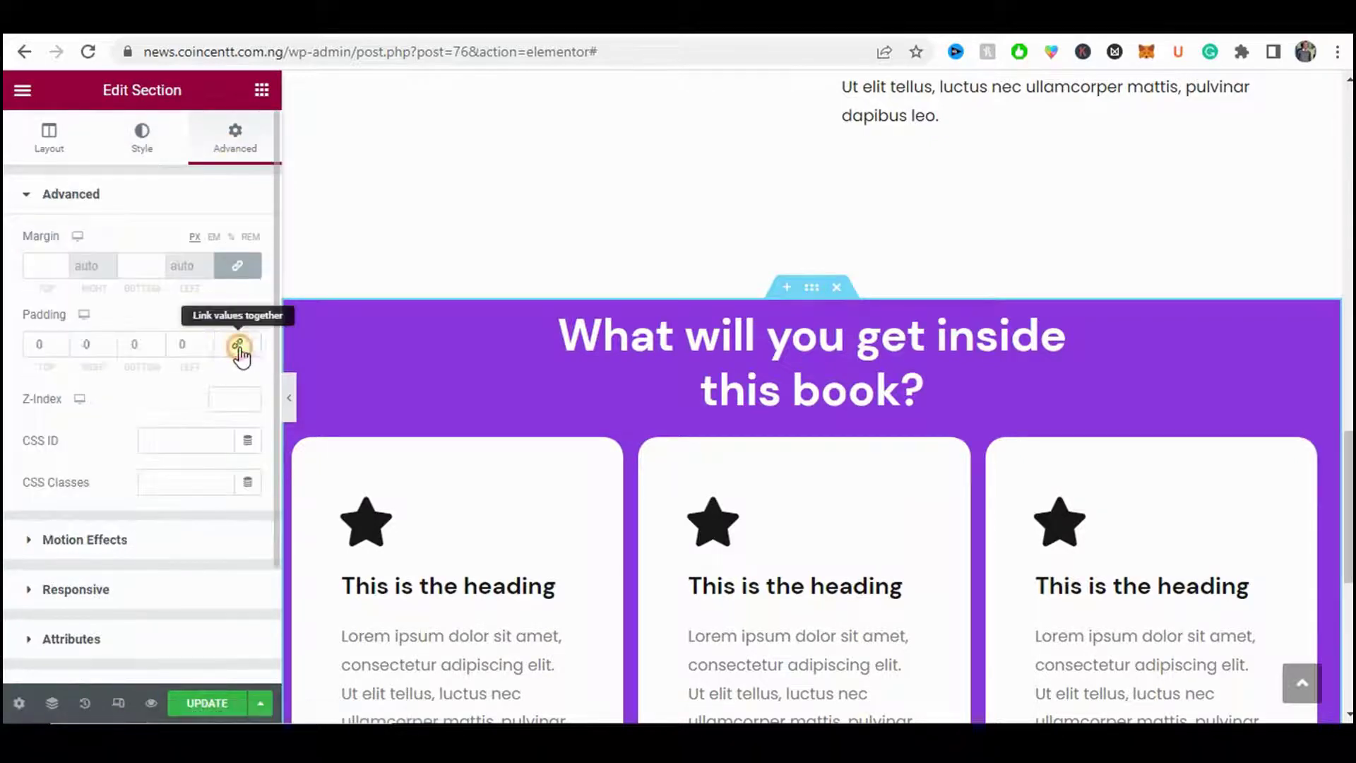
pyautogui.click(34, 342)
pyautogui.write('7')
pyautogui.click(131, 346)
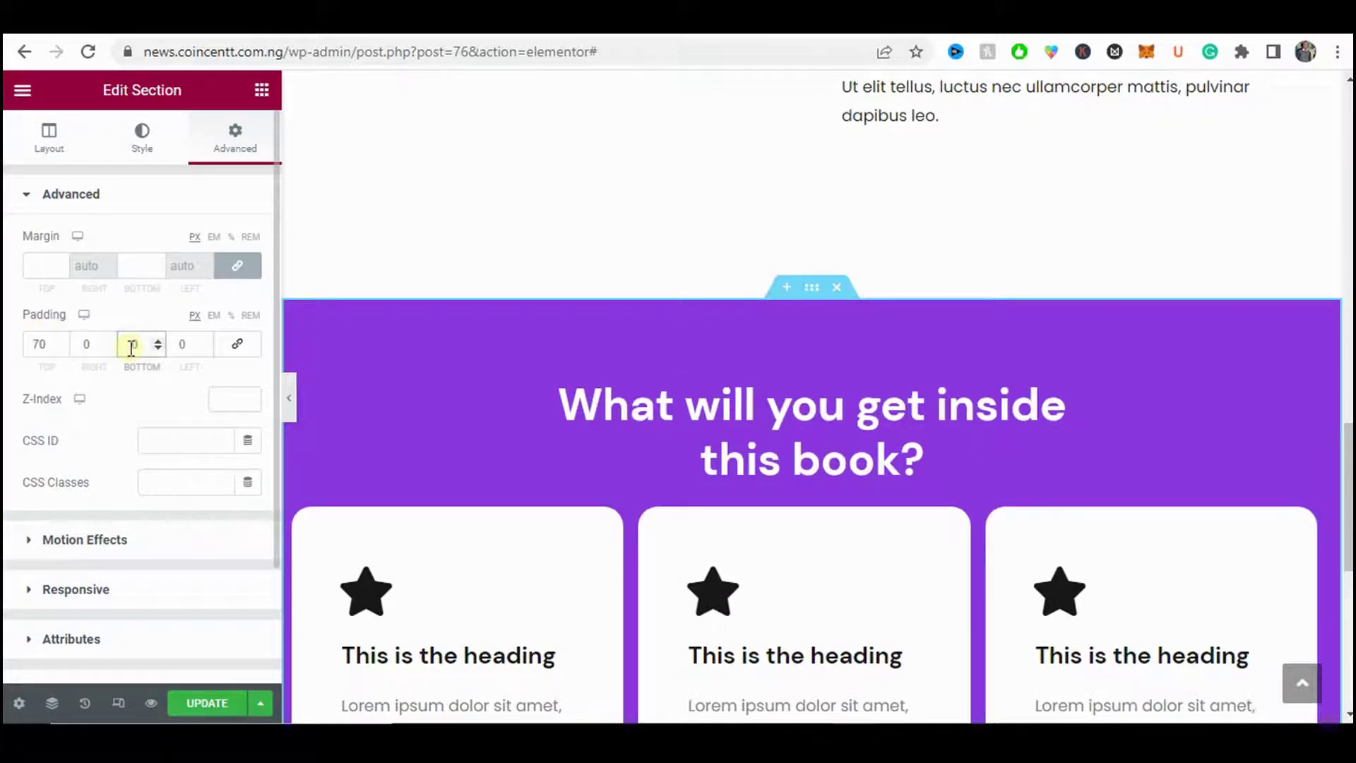
pyautogui.write('9')
pyautogui.scroll(-6, 645, 384)
pyautogui.scroll(2, 645, 384)
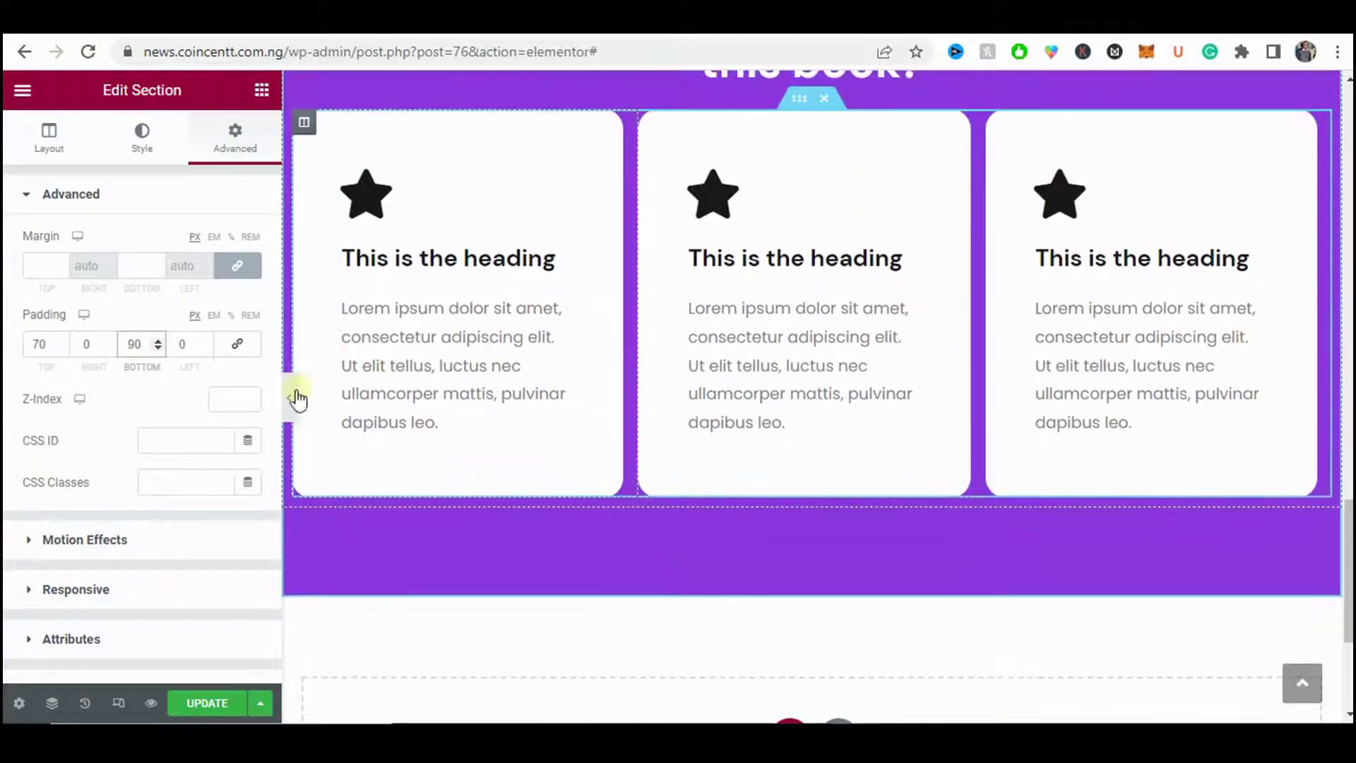
# - Preview the padded section at full width and inspect the gap between the heading and the three cards
pyautogui.click(291, 395)
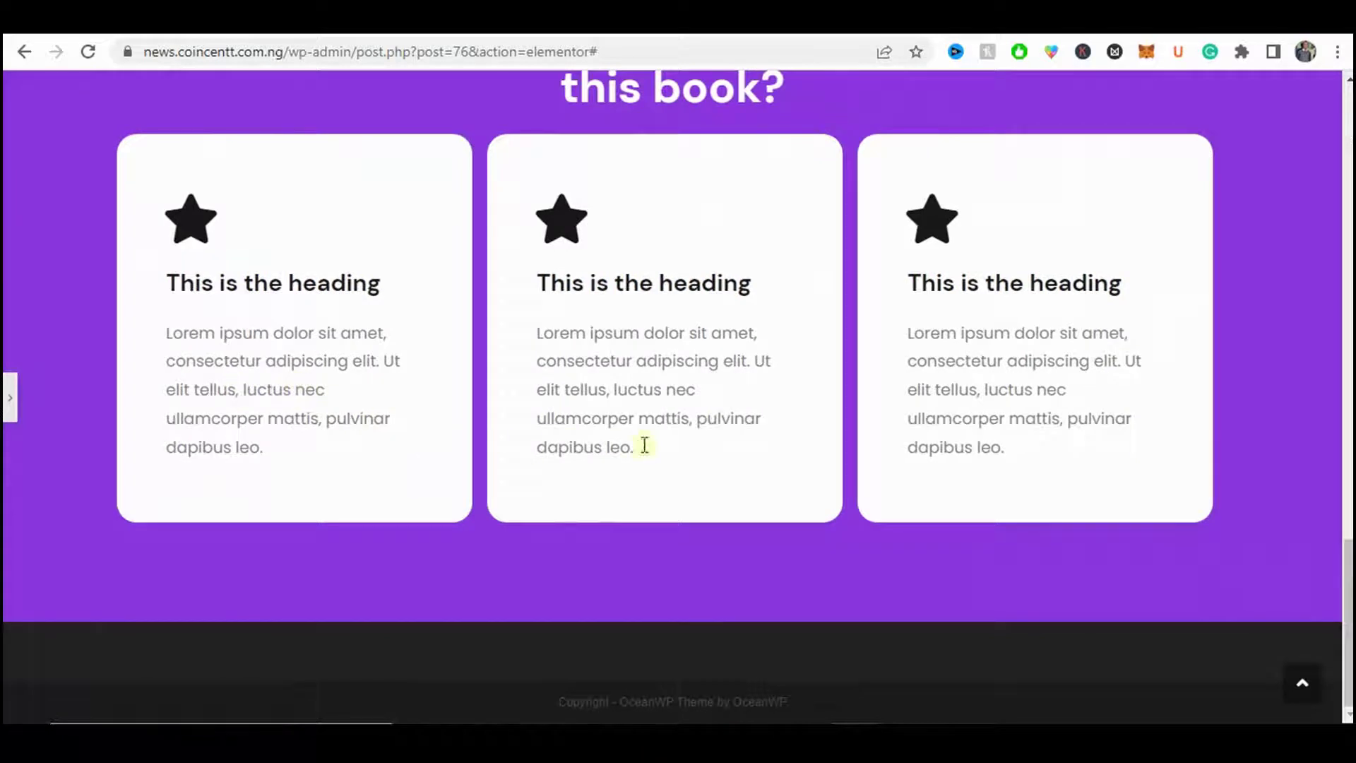
pyautogui.scroll(3, 876, 458)
pyautogui.scroll(-3, 874, 456)
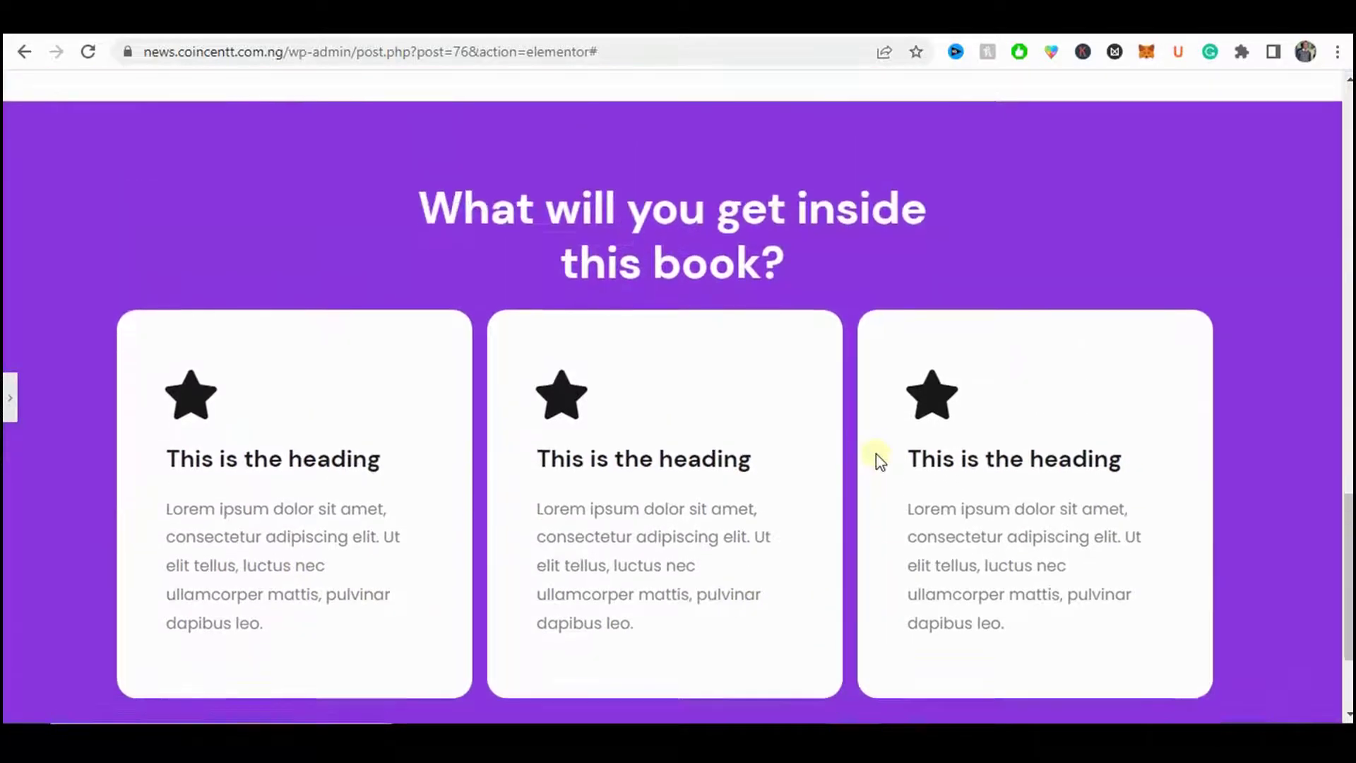
pyautogui.scroll(2, 847, 452)
pyautogui.scroll(3, 560, 491)
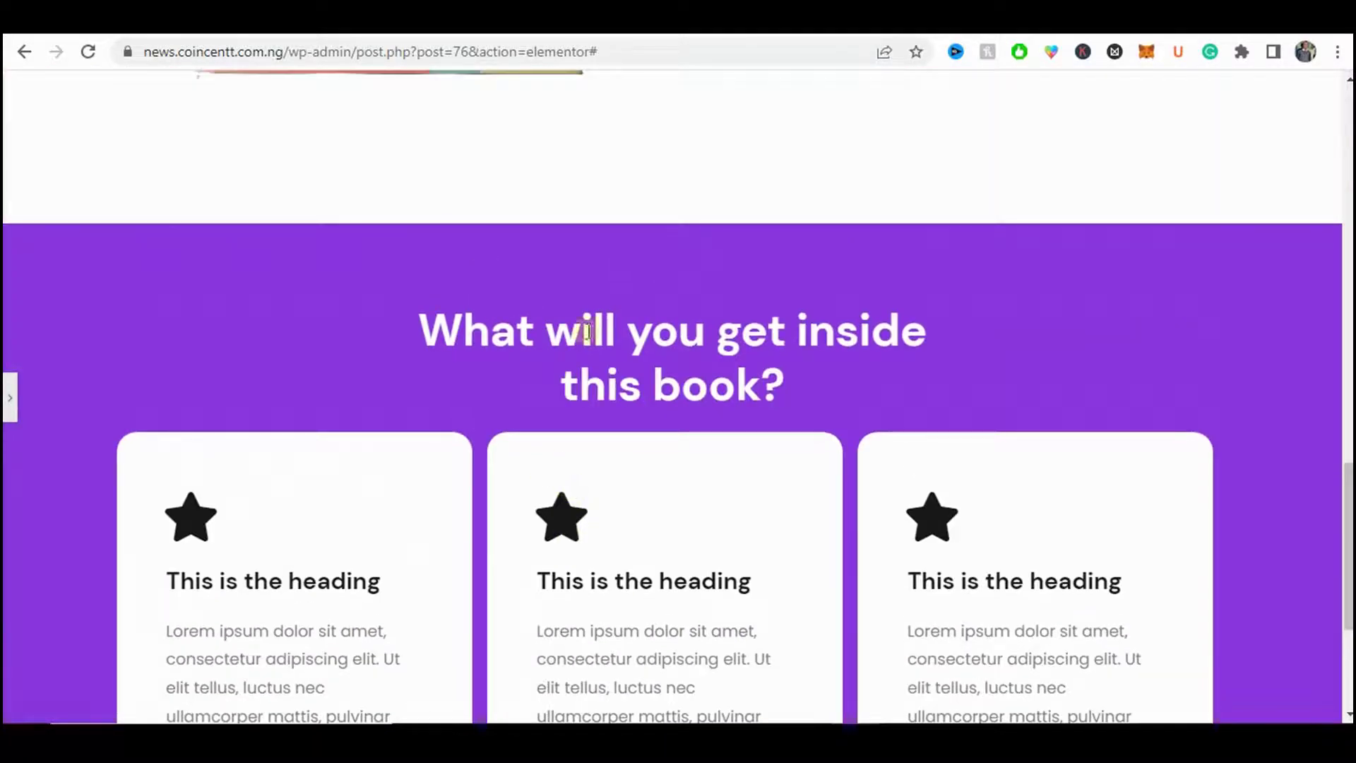
pyautogui.scroll(-2, 663, 344)
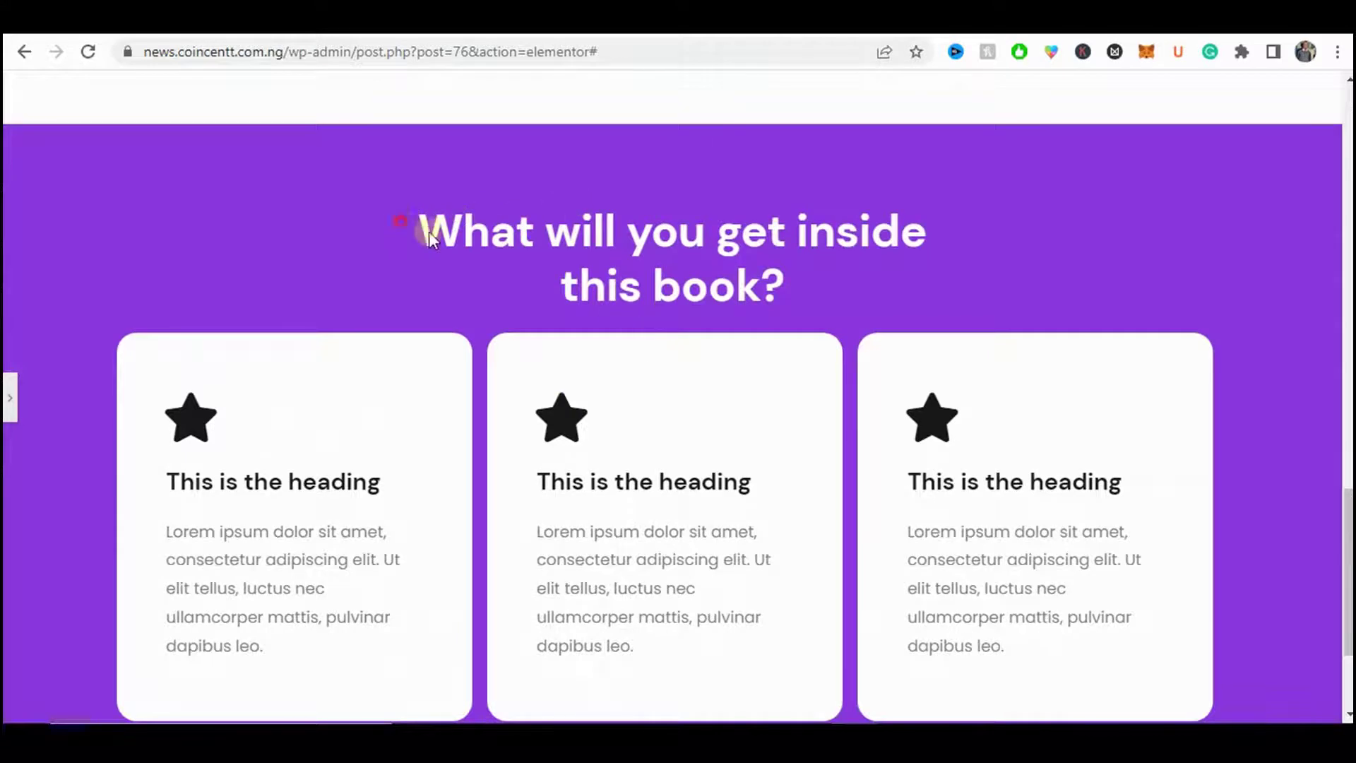
pyautogui.moveTo(429, 237); pyautogui.dragTo(987, 300)
pyautogui.click(647, 345)
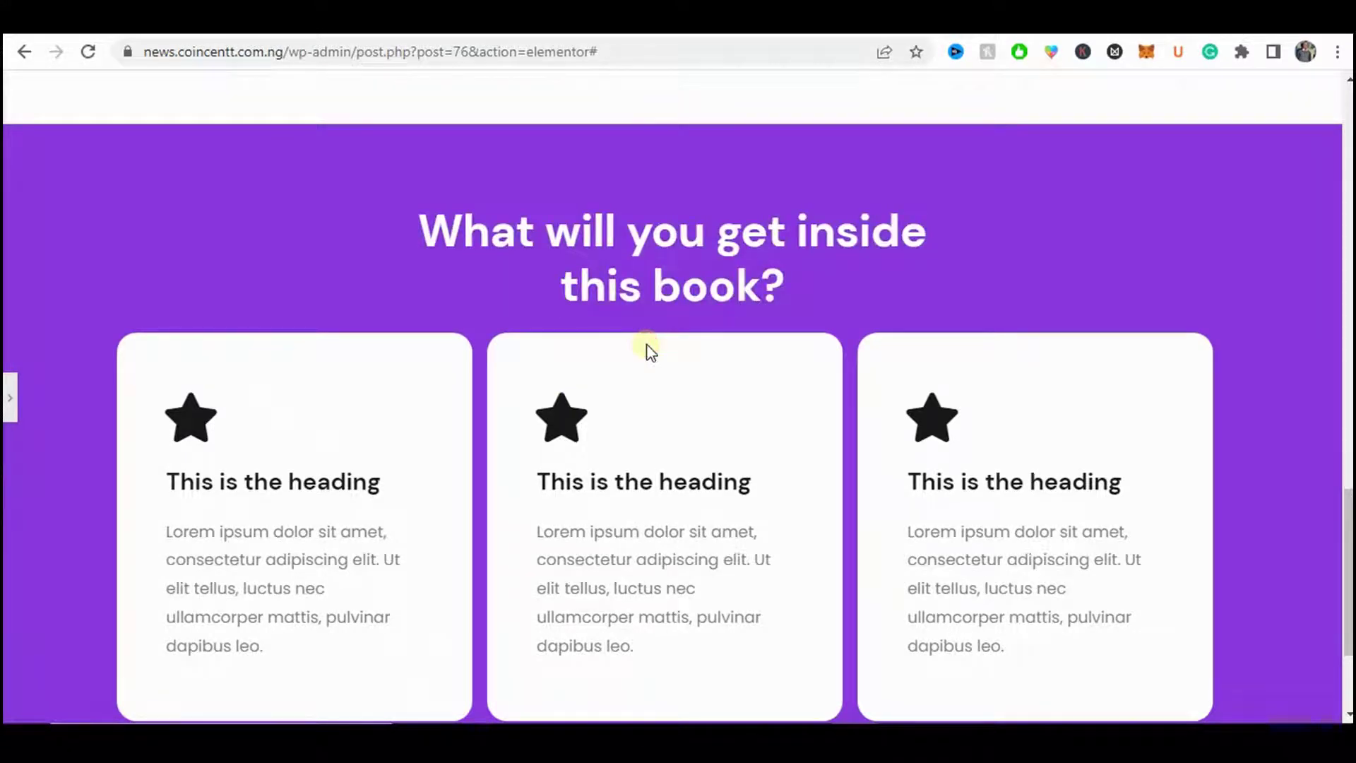
pyautogui.click(9, 397)
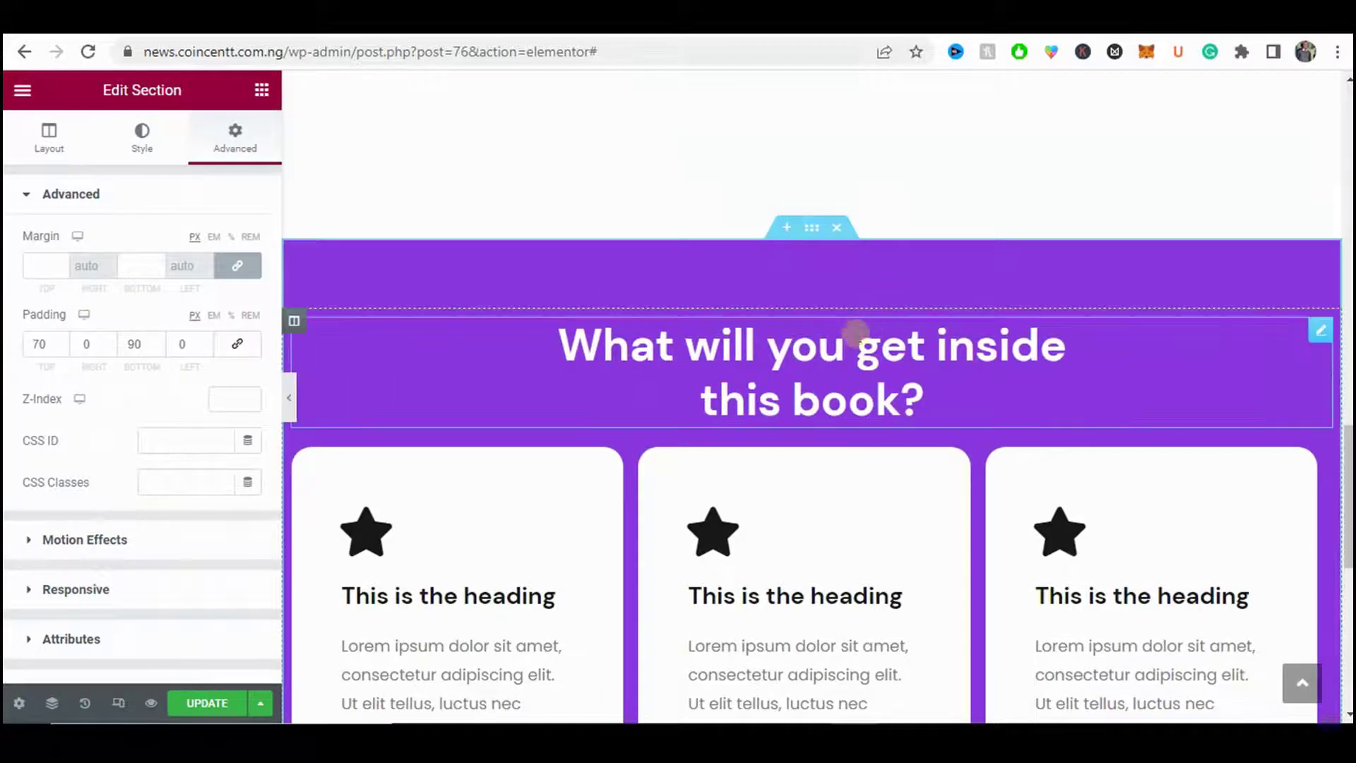
# - Unlink the section heading's padding, set its bottom padding to 50 px, and preview the section at full width
pyautogui.click(1321, 332)
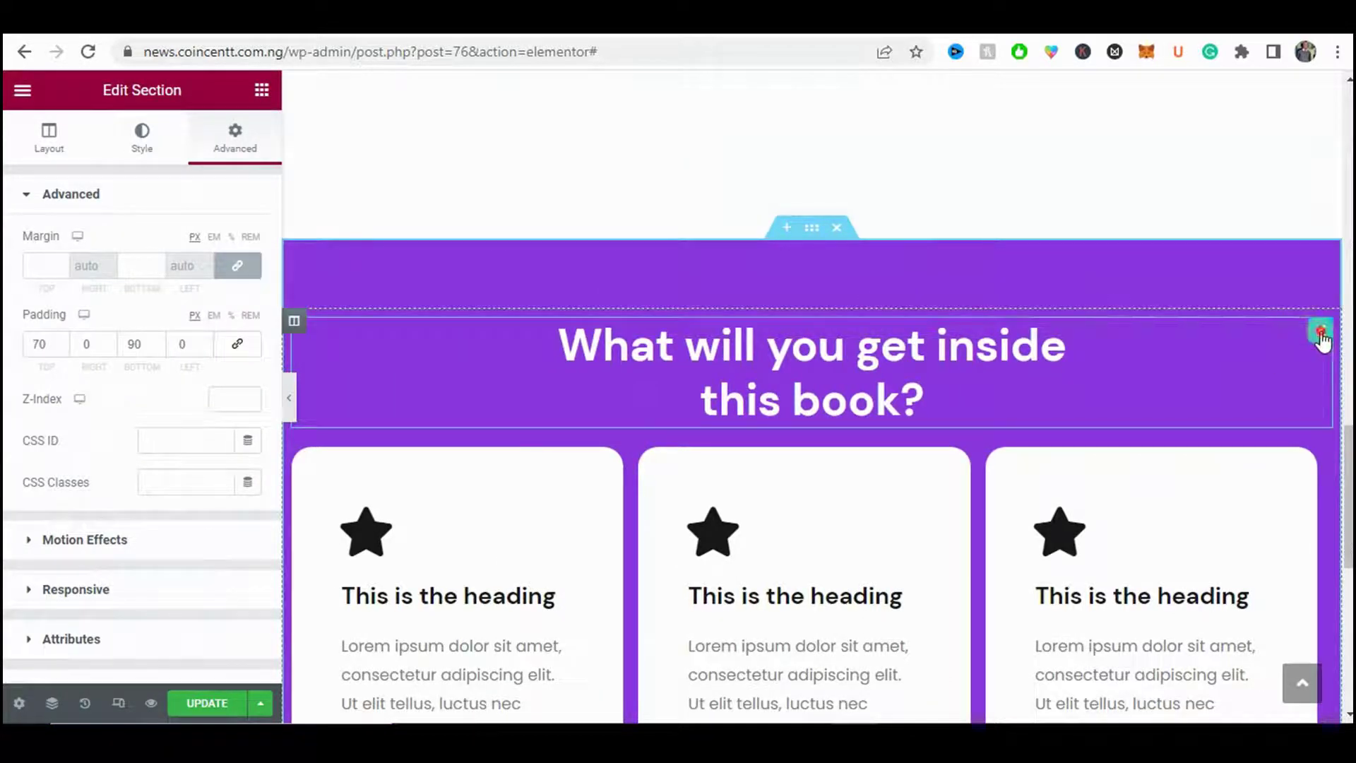
pyautogui.click(242, 145)
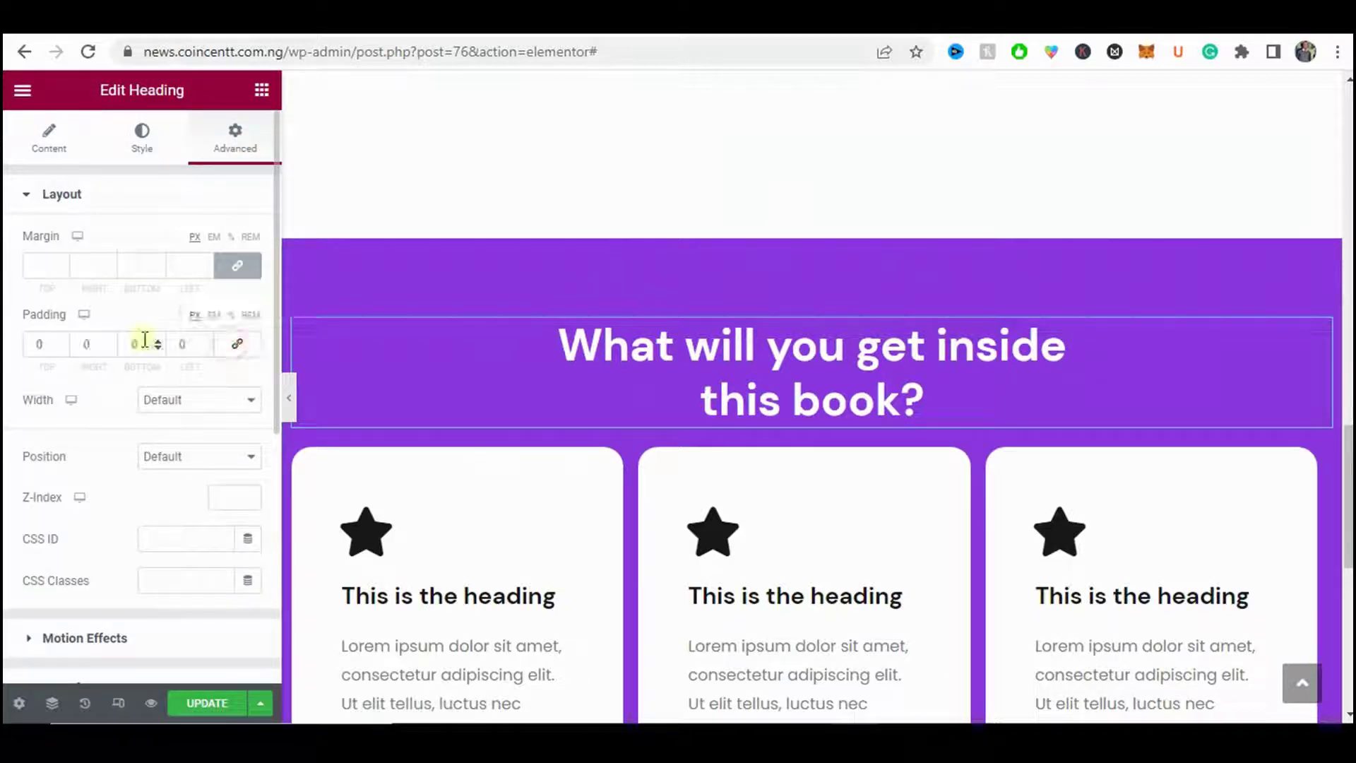
pyautogui.write('5')
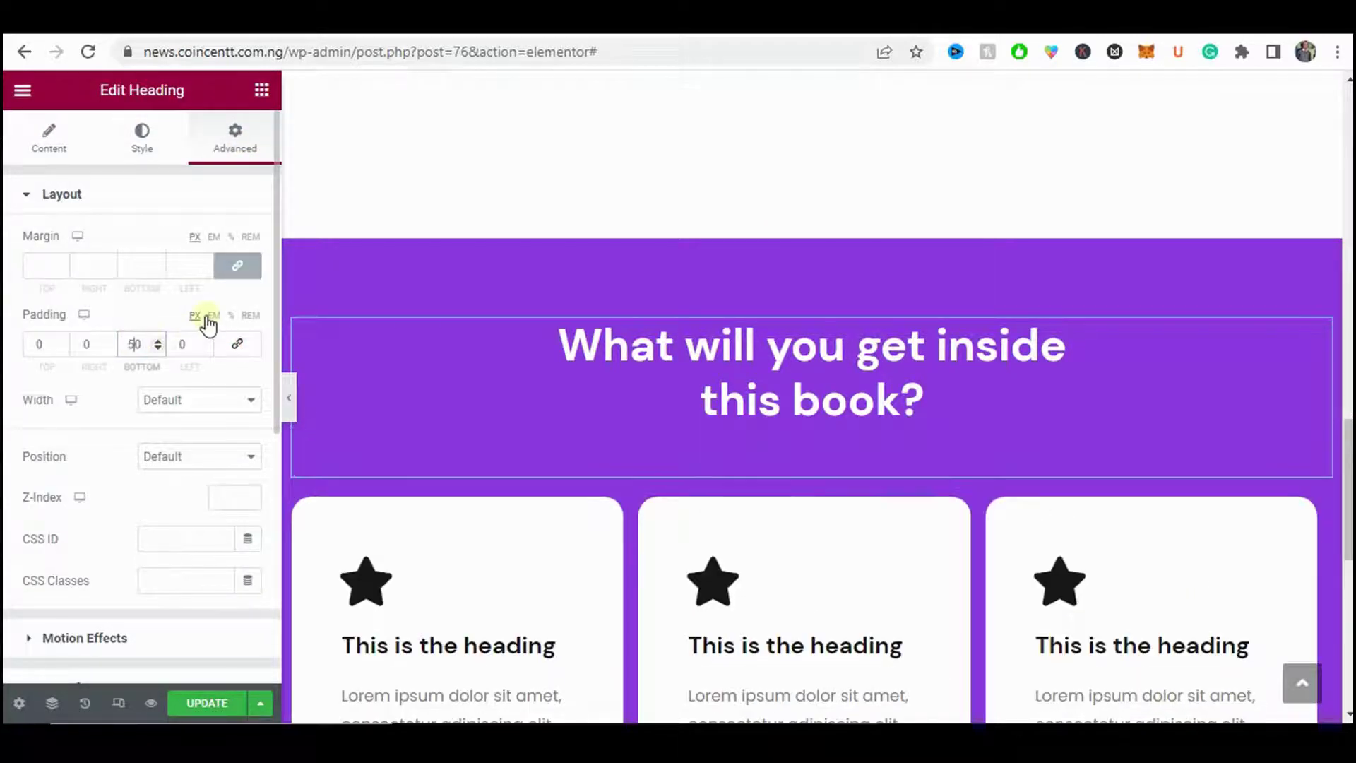
pyautogui.click(288, 399)
pyautogui.scroll(-3, 293, 407)
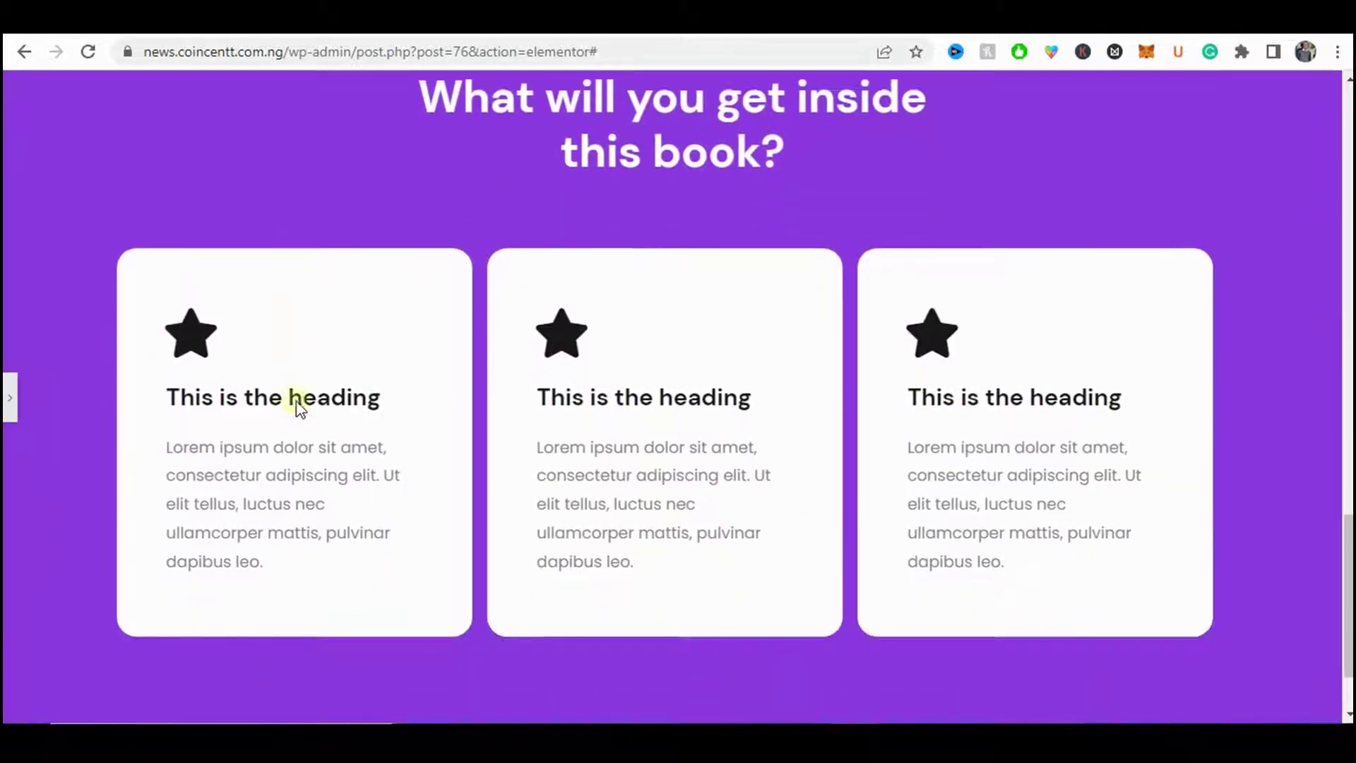
pyautogui.scroll(-2, 296, 395)
pyautogui.scroll(6, 297, 399)
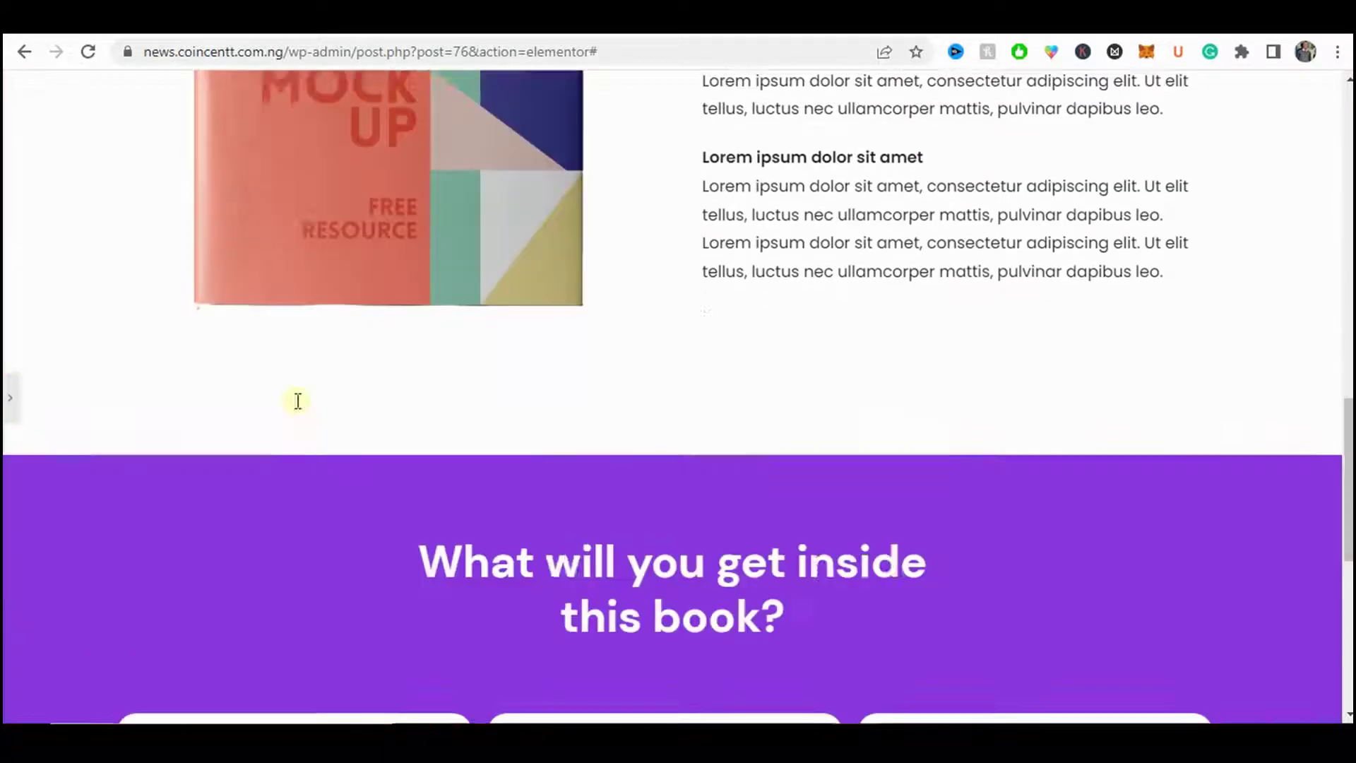
pyautogui.scroll(-8, 298, 400)
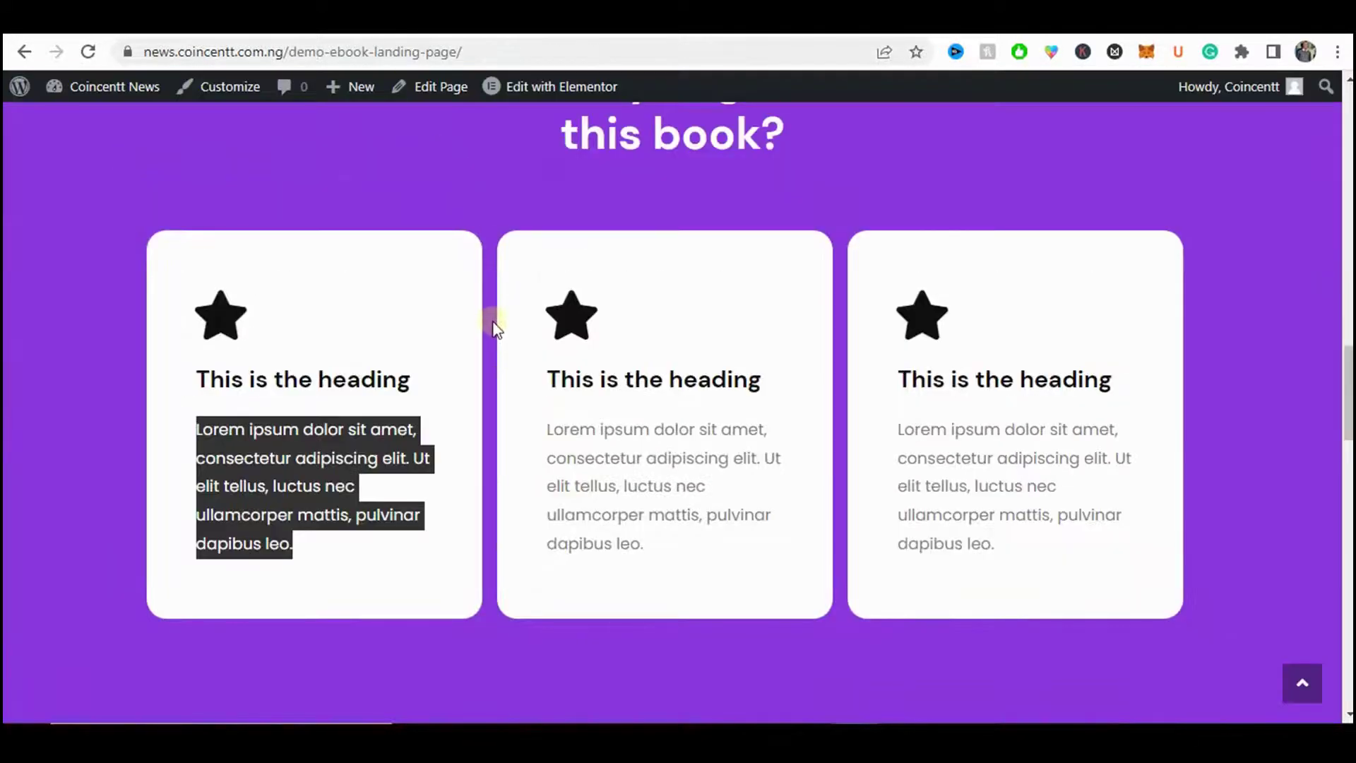
# - Switch to the demo ebook landing page and compare its three-card section, including the sections below it
pyautogui.click(432, 258)
pyautogui.scroll(6, 478, 300)
pyautogui.scroll(-10, 494, 290)
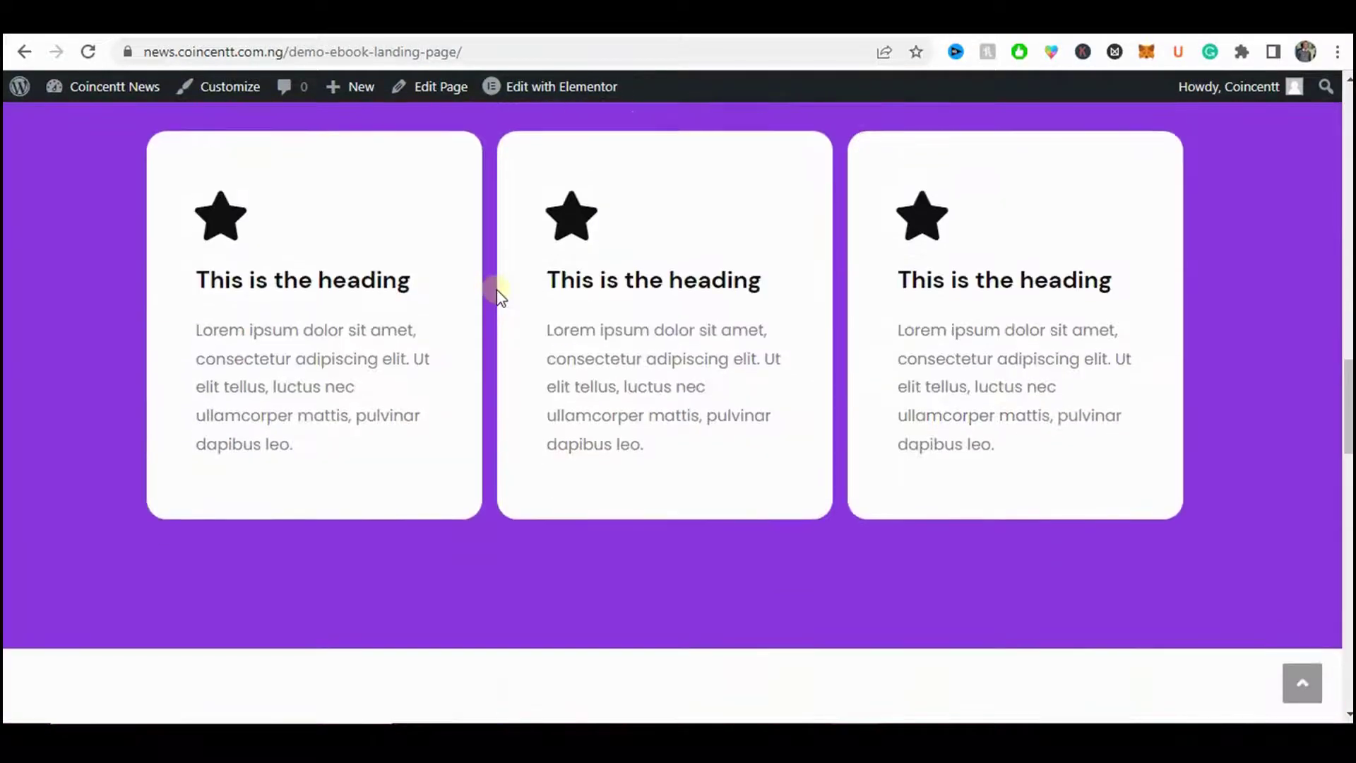
pyautogui.scroll(-20, 487, 292)
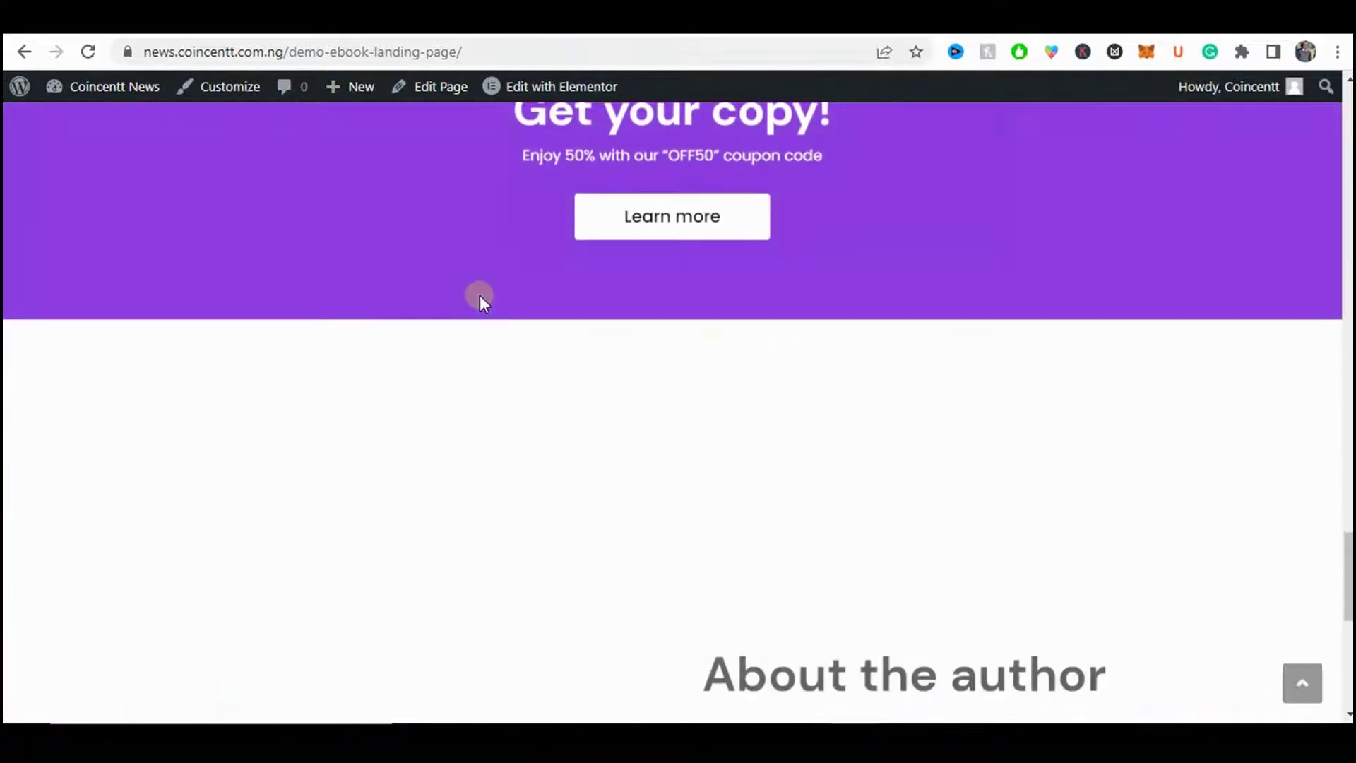
pyautogui.scroll(20, 479, 296)
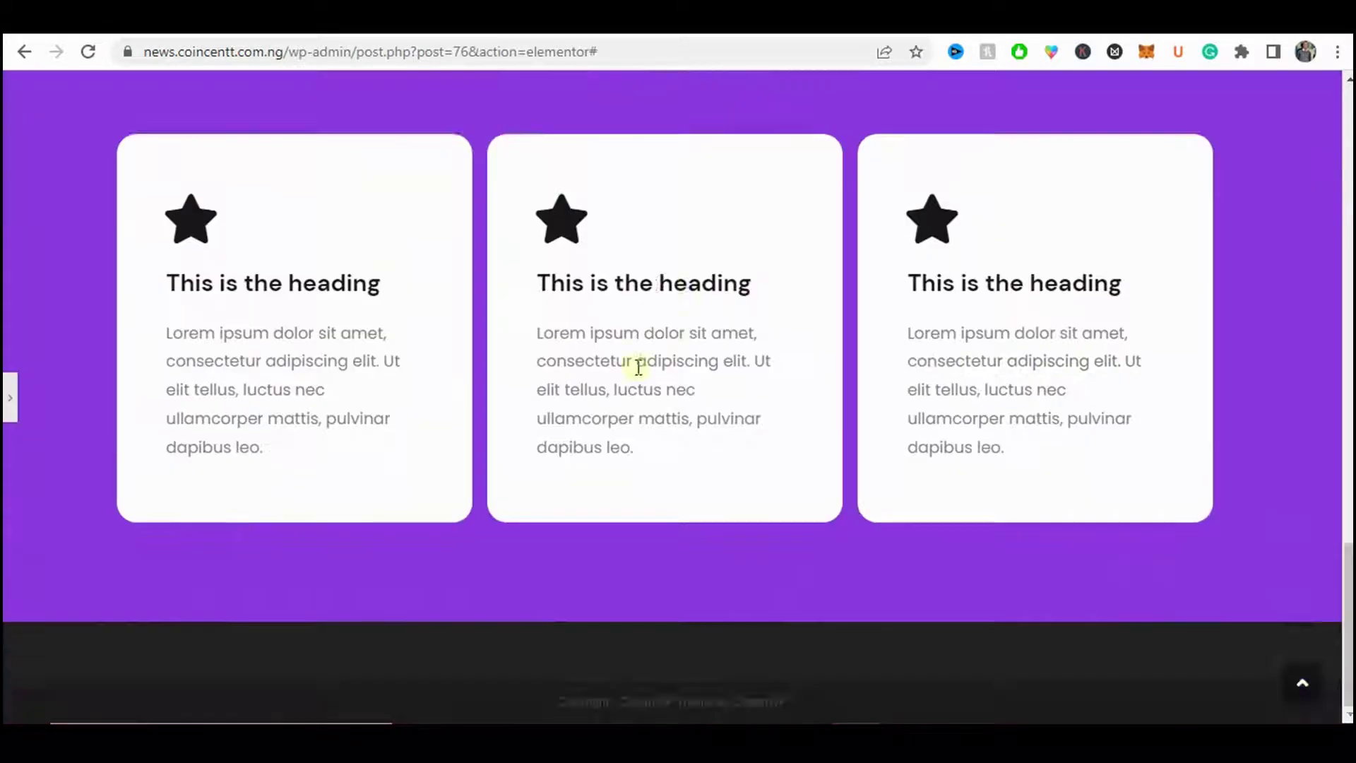
# - Return to the Elementor editor and save the page with the updated section spacing
pyautogui.scroll(4, 650, 367)
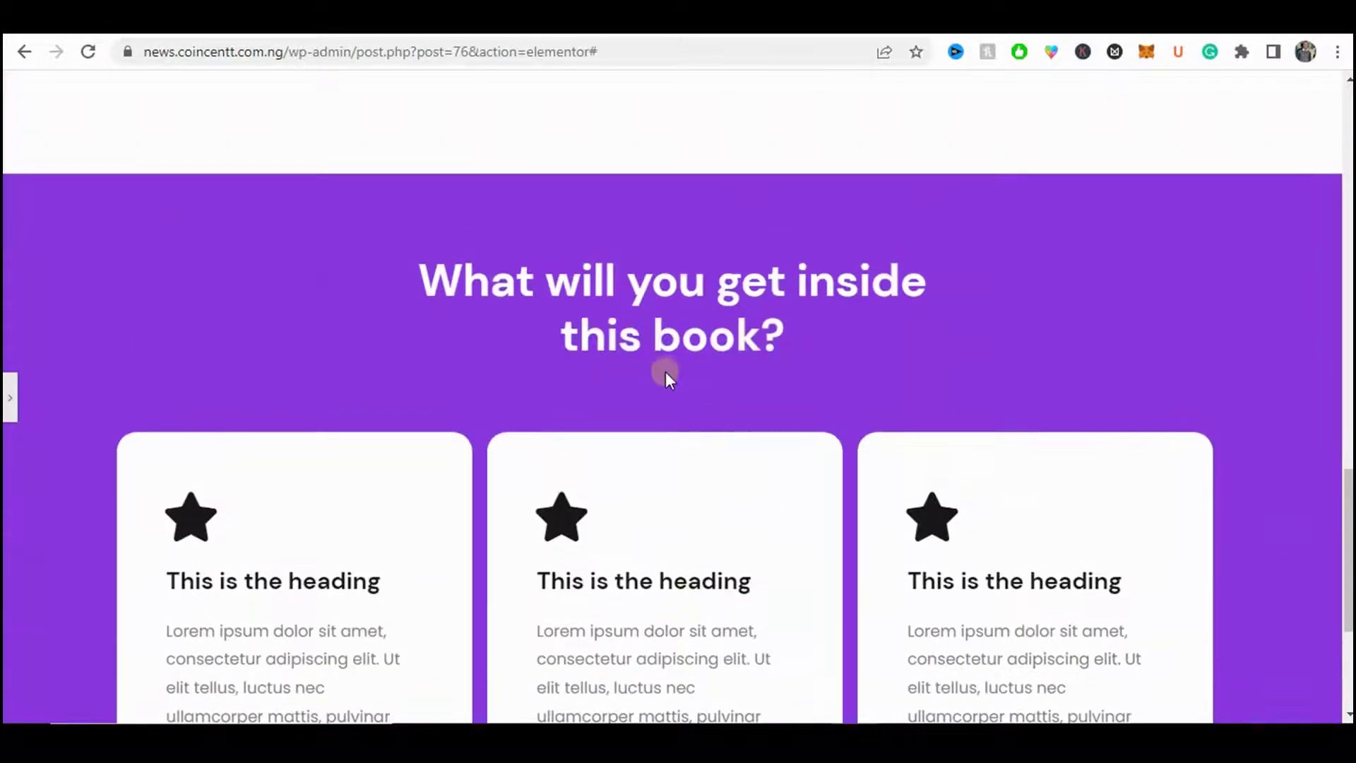
pyautogui.click(8, 384)
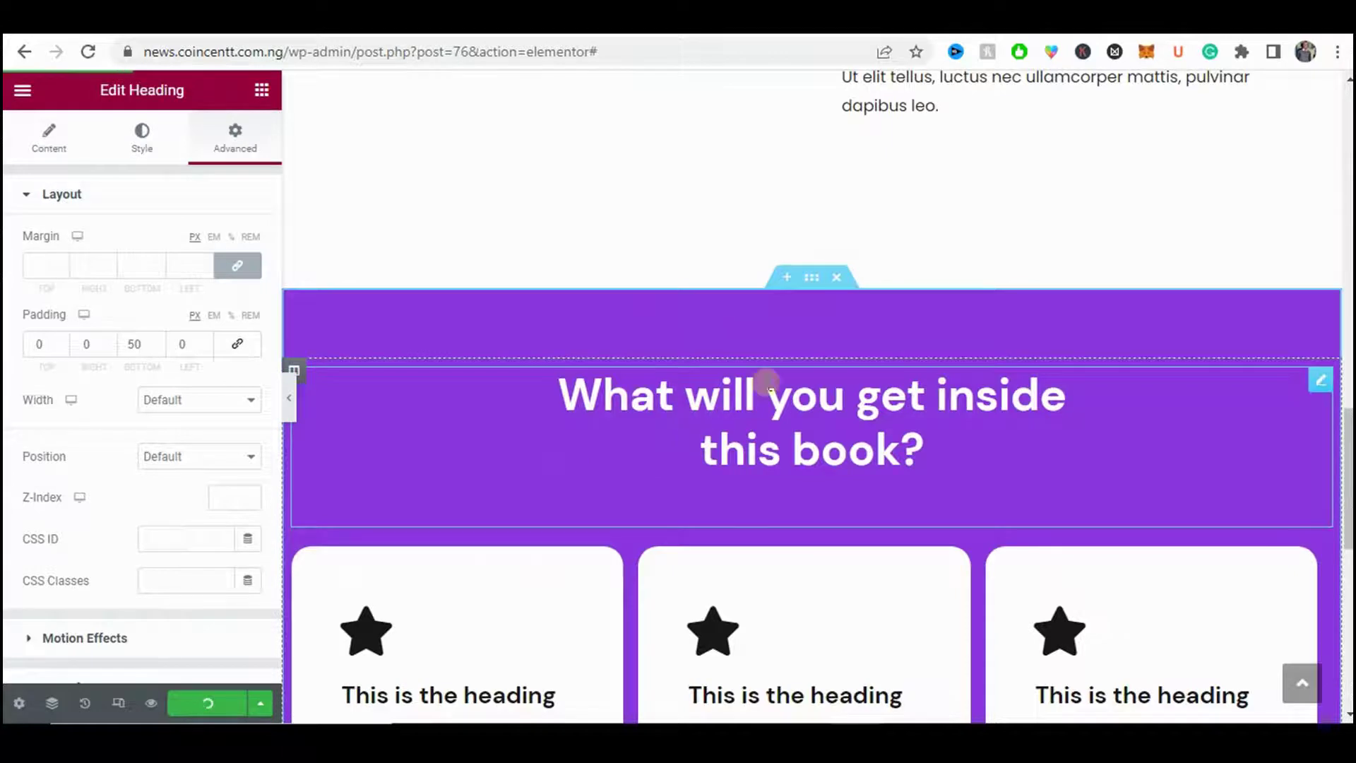
pyautogui.scroll(-5, 769, 385)
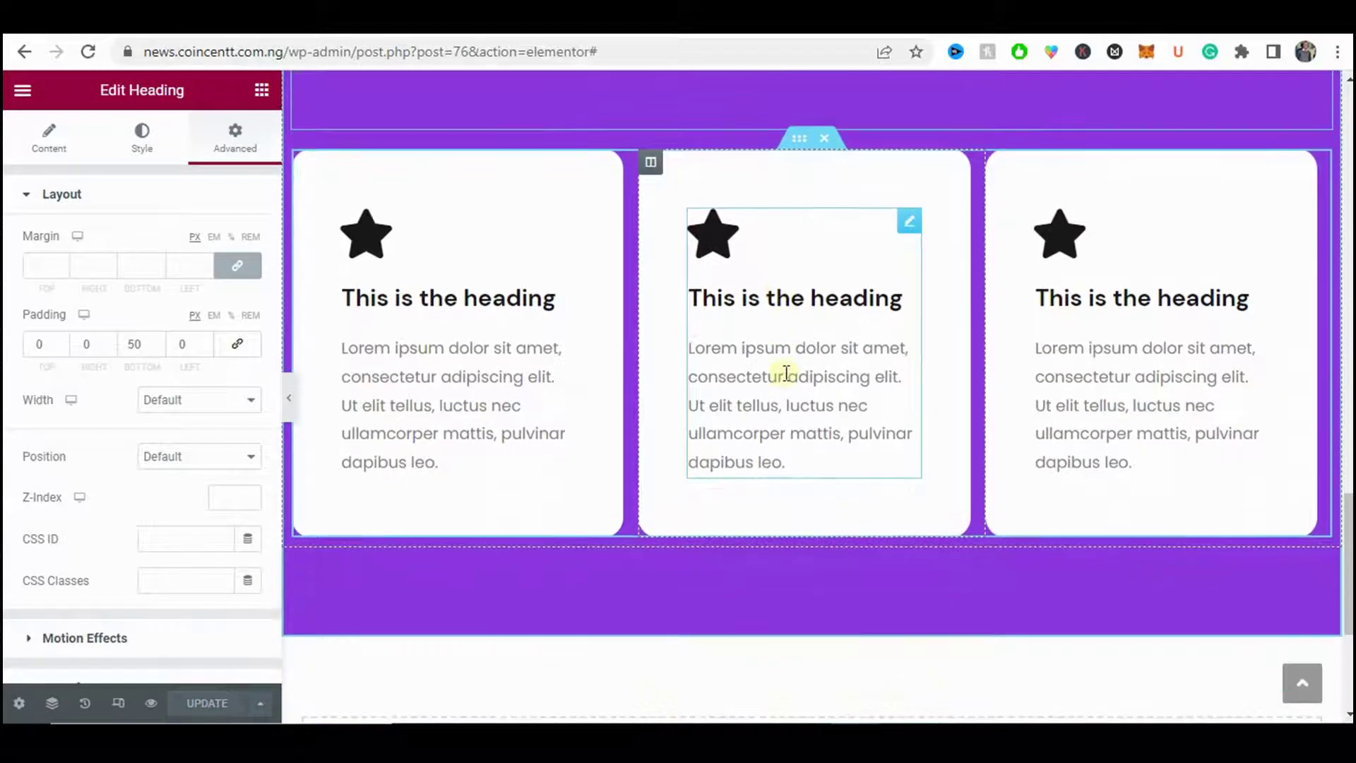
# - Switch to the demo landing page and examine the heading and three review cards of its "Book reviews" section
pyautogui.scroll(-3, 786, 374)
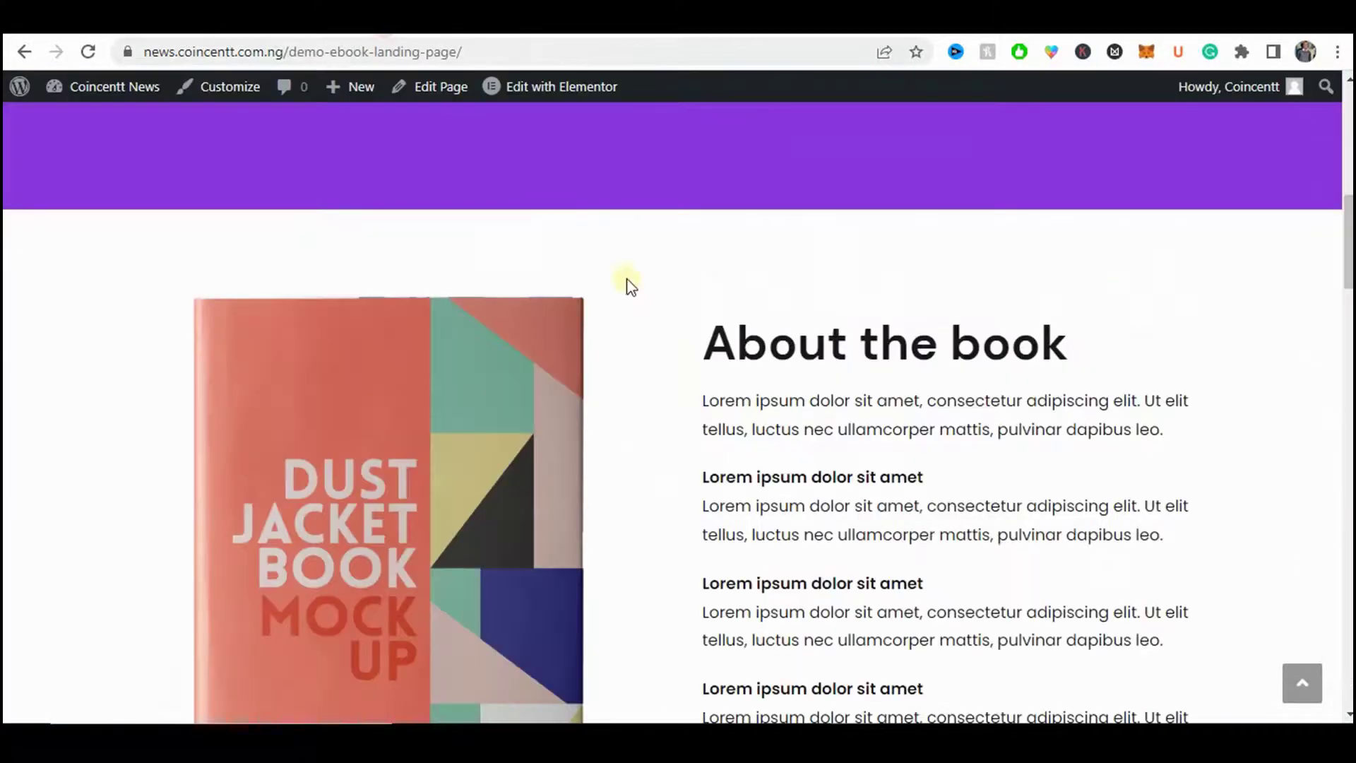
pyautogui.scroll(-5, 679, 365)
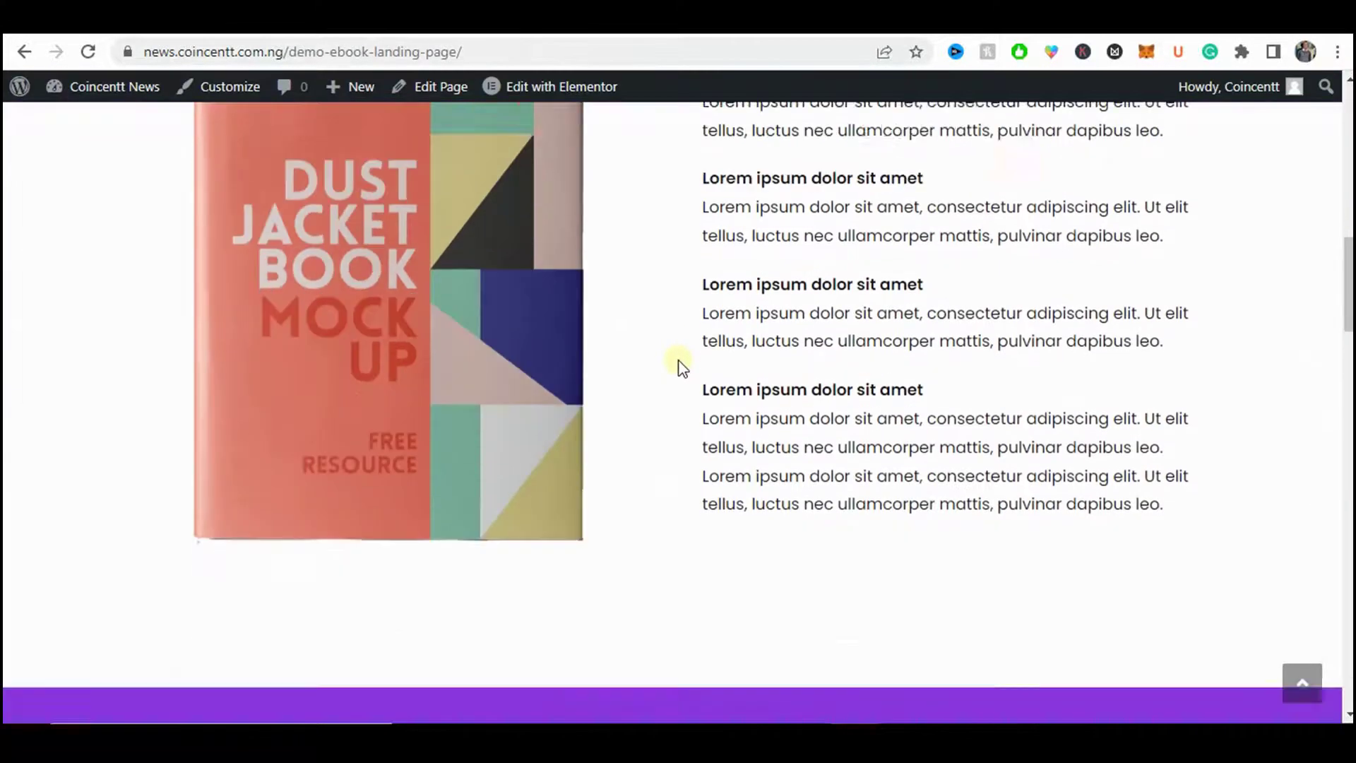
pyautogui.scroll(-15, 680, 366)
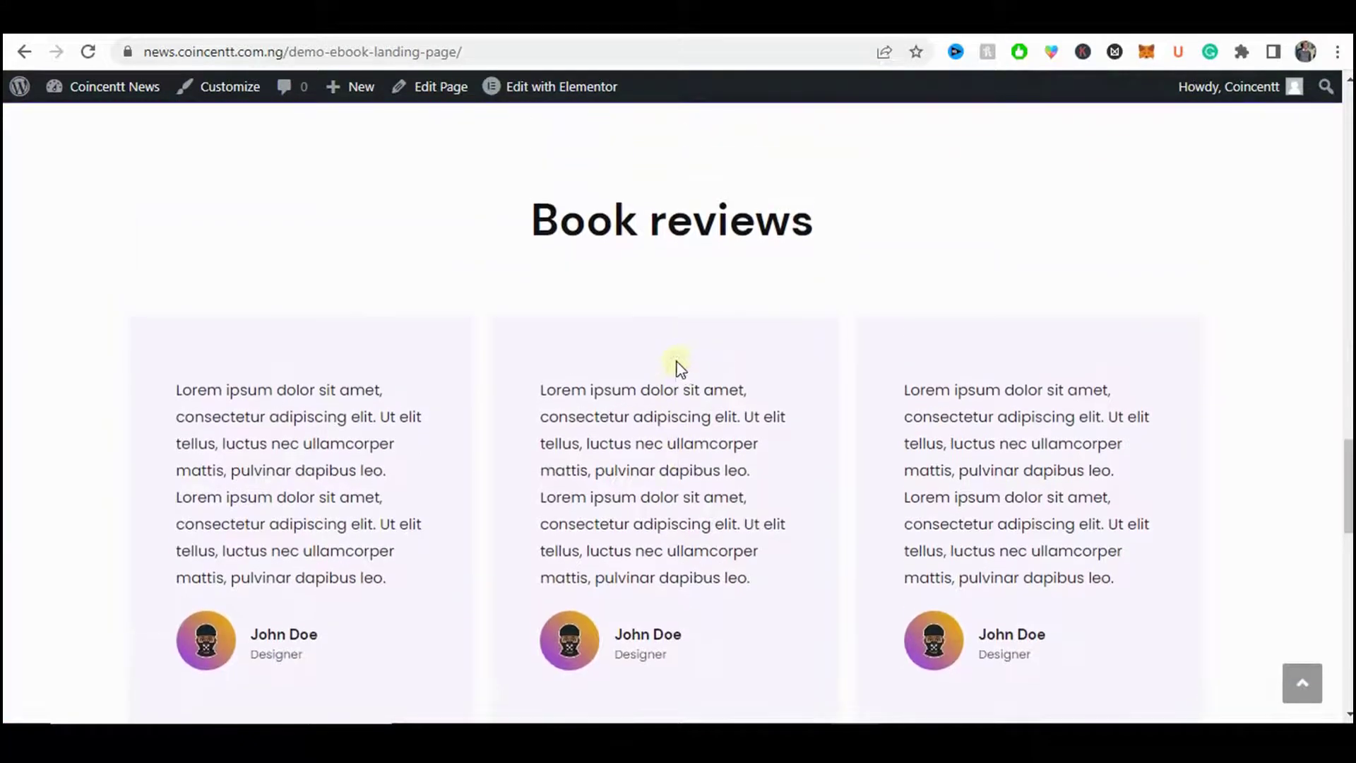
pyautogui.moveTo(663, 223); pyautogui.dragTo(824, 227)
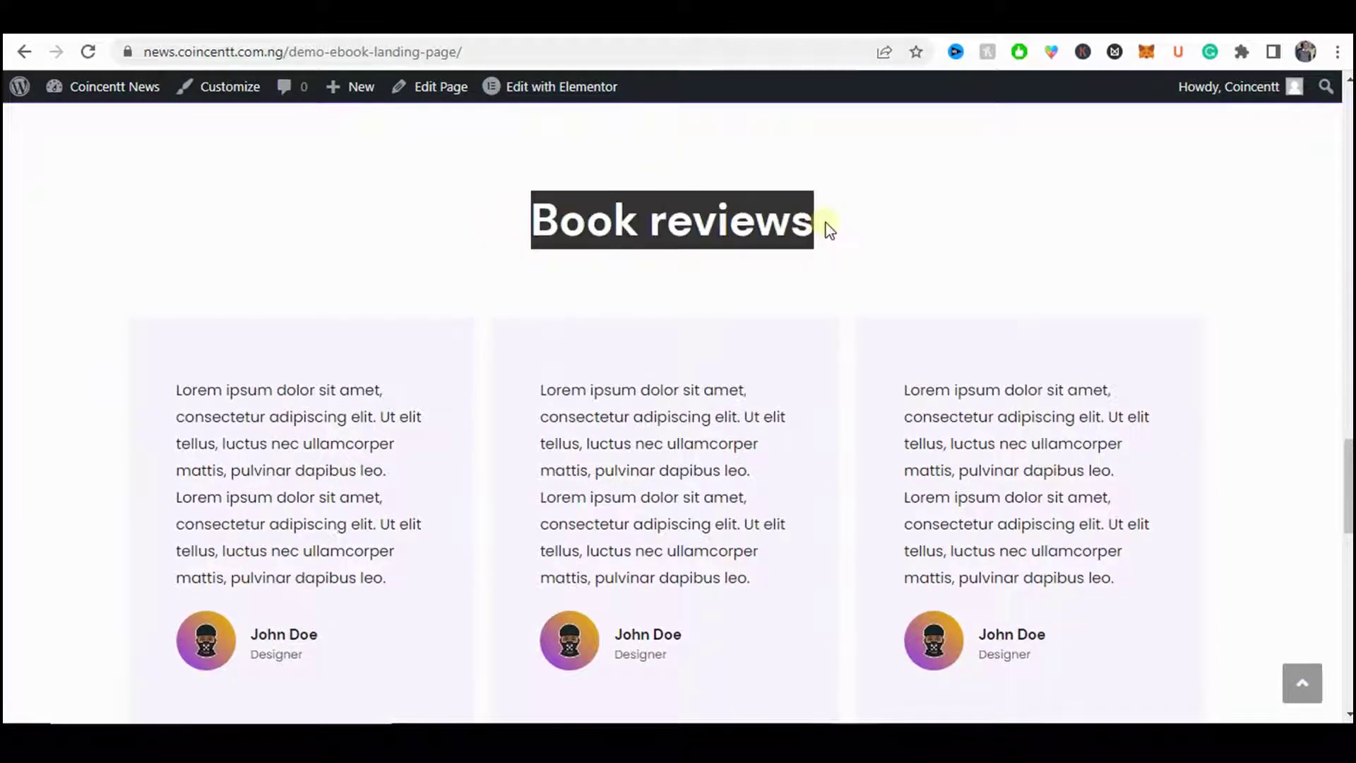
pyautogui.click(766, 252)
pyautogui.scroll(-4, 303, 294)
pyautogui.scroll(1, 283, 271)
pyautogui.scroll(2, 282, 271)
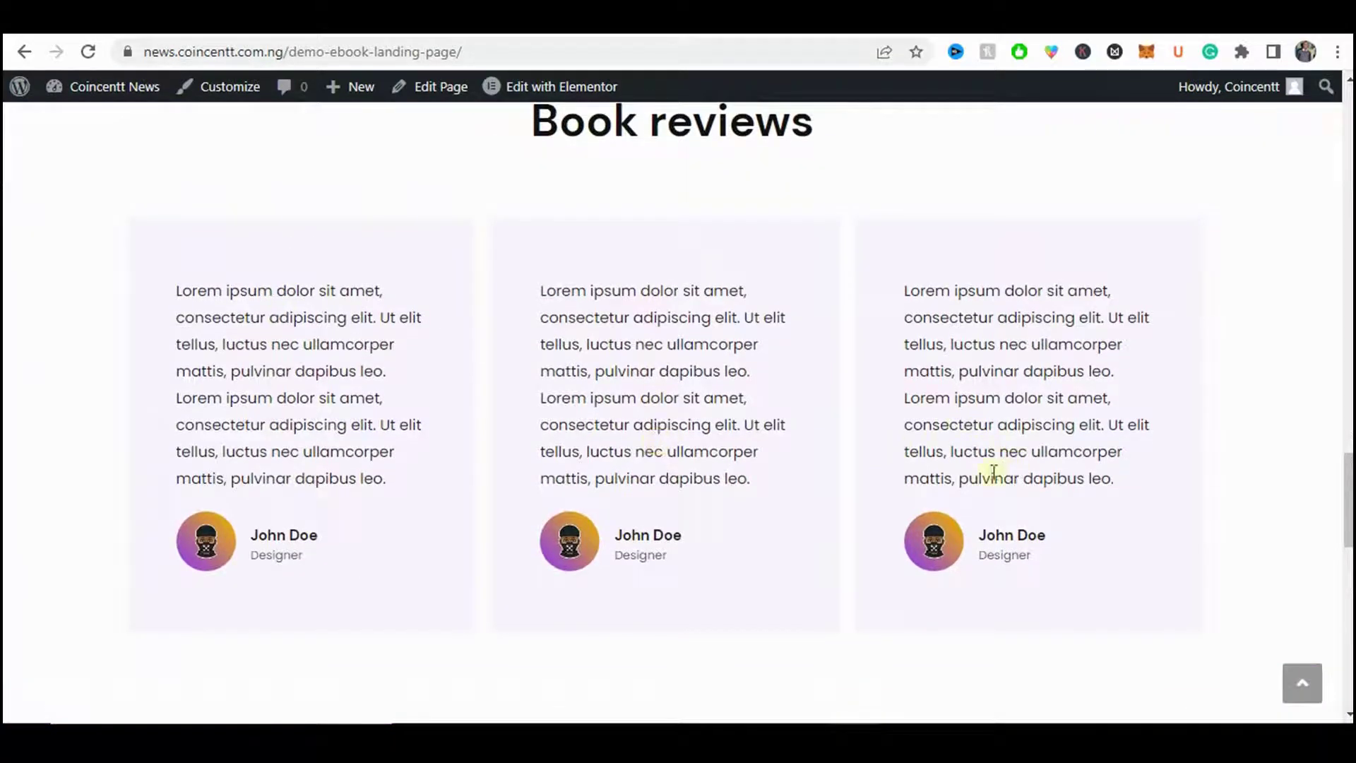
pyautogui.scroll(-5, 618, 454)
pyautogui.scroll(3, 388, 357)
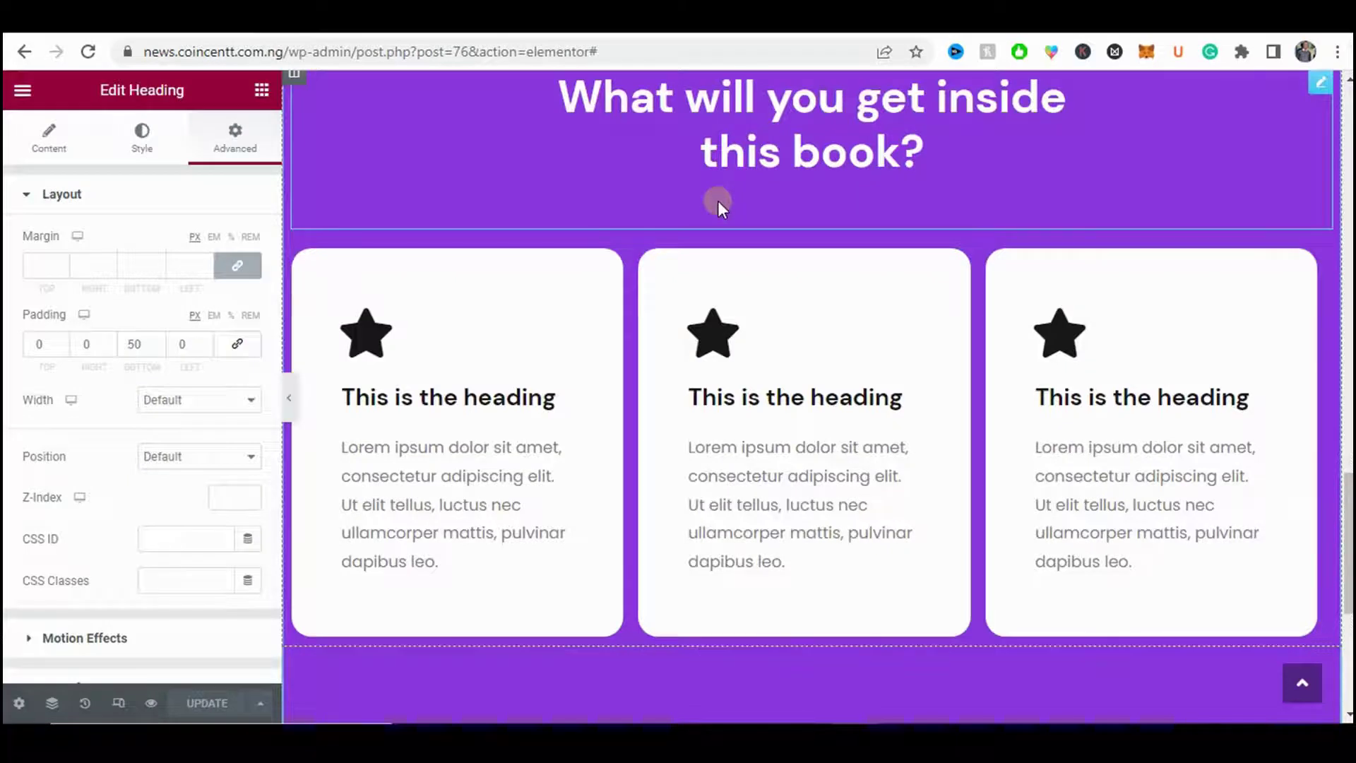
pyautogui.scroll(-6, 715, 205)
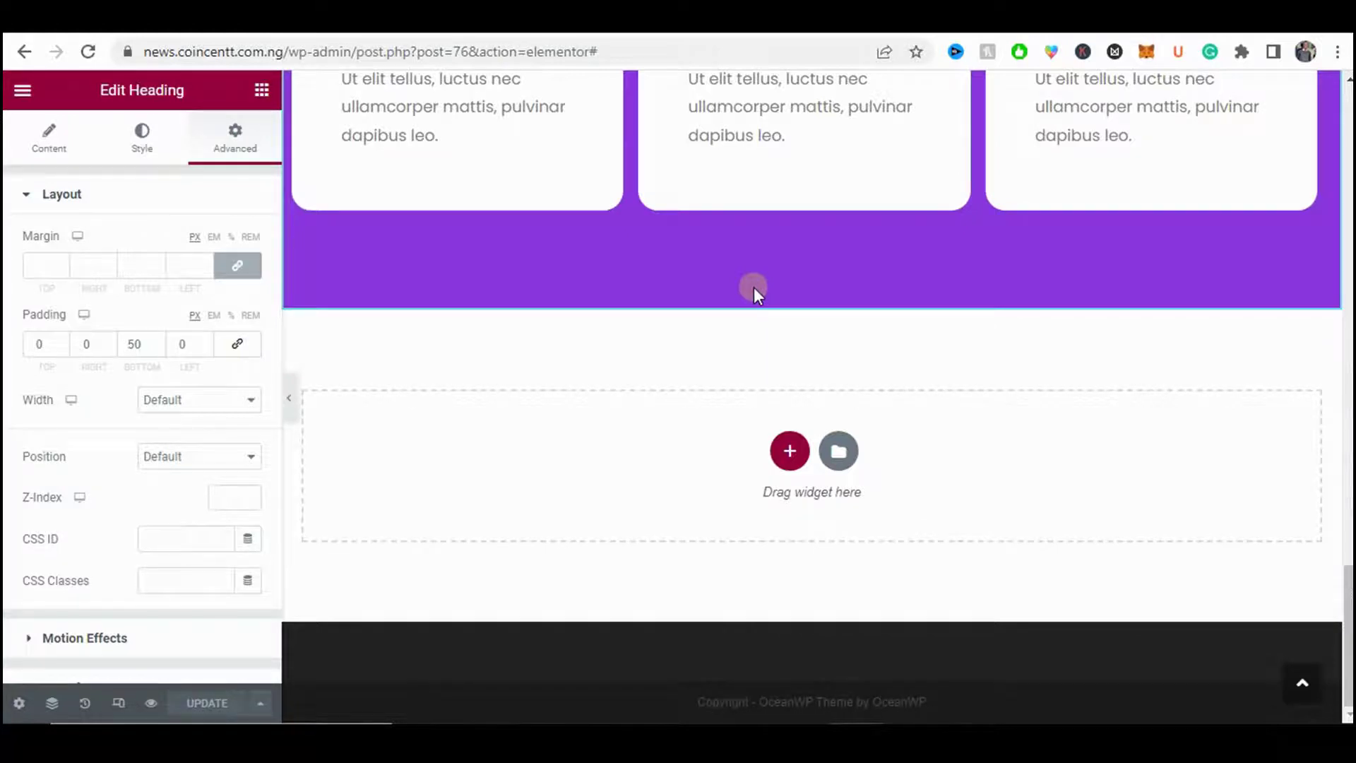
pyautogui.scroll(7, 752, 287)
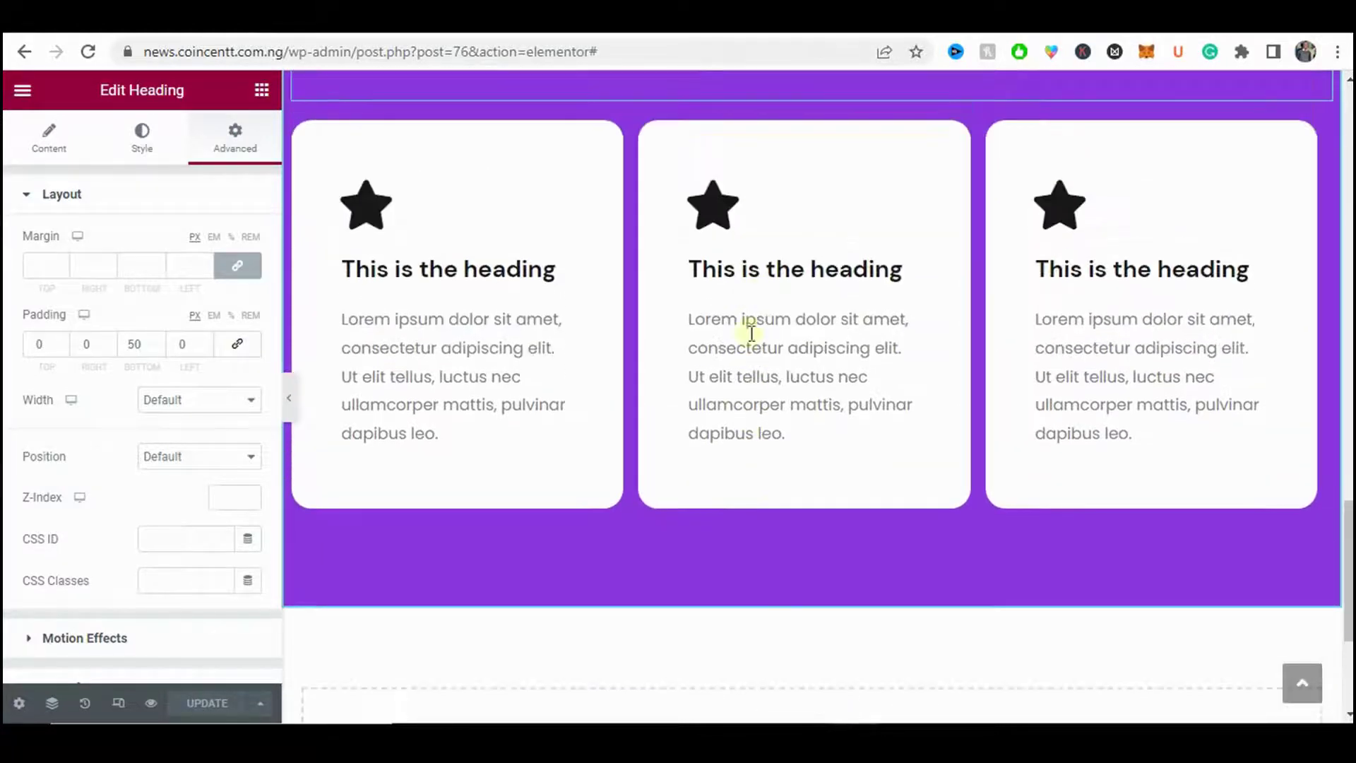
pyautogui.scroll(2, 770, 297)
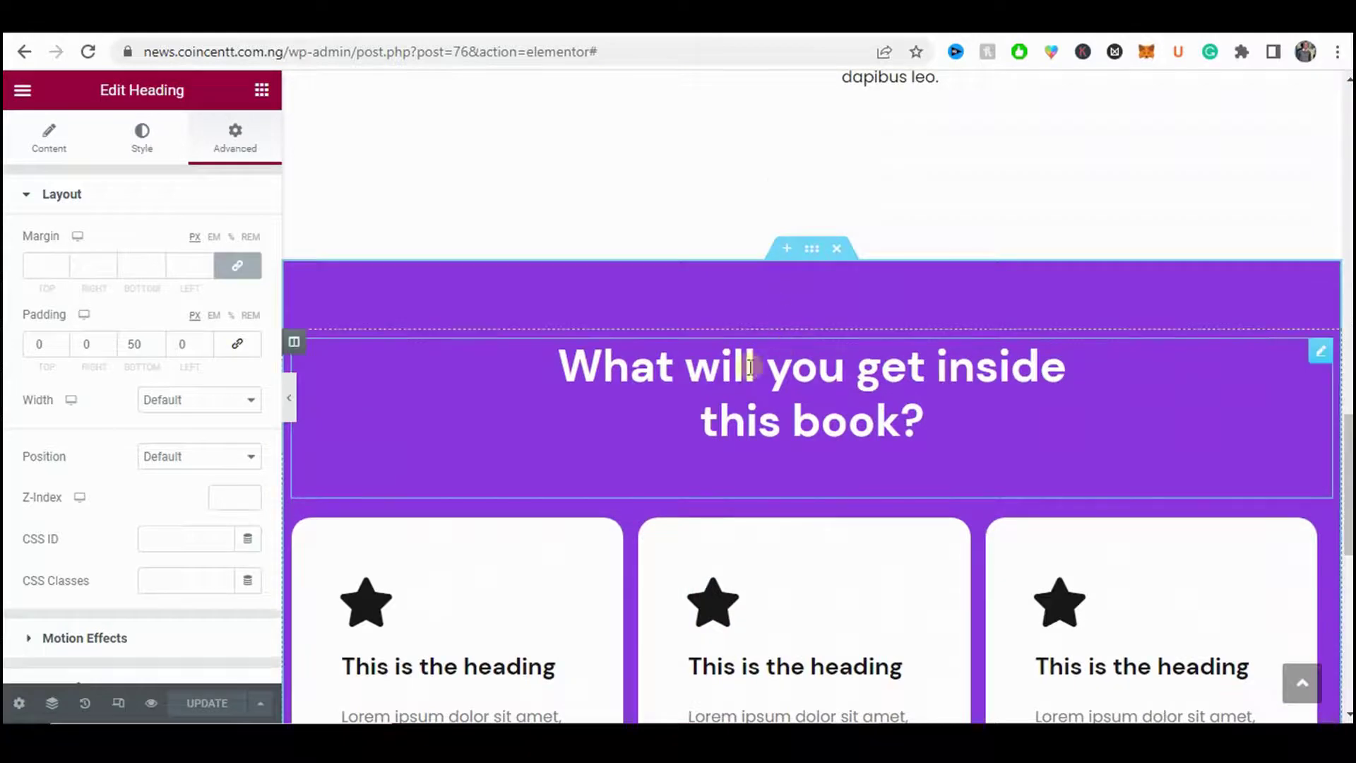
# - Review the page built so far in the Elementor editor, from the hero section down to the empty area below the three-card section
pyautogui.scroll(-4, 750, 357)
pyautogui.scroll(7, 777, 367)
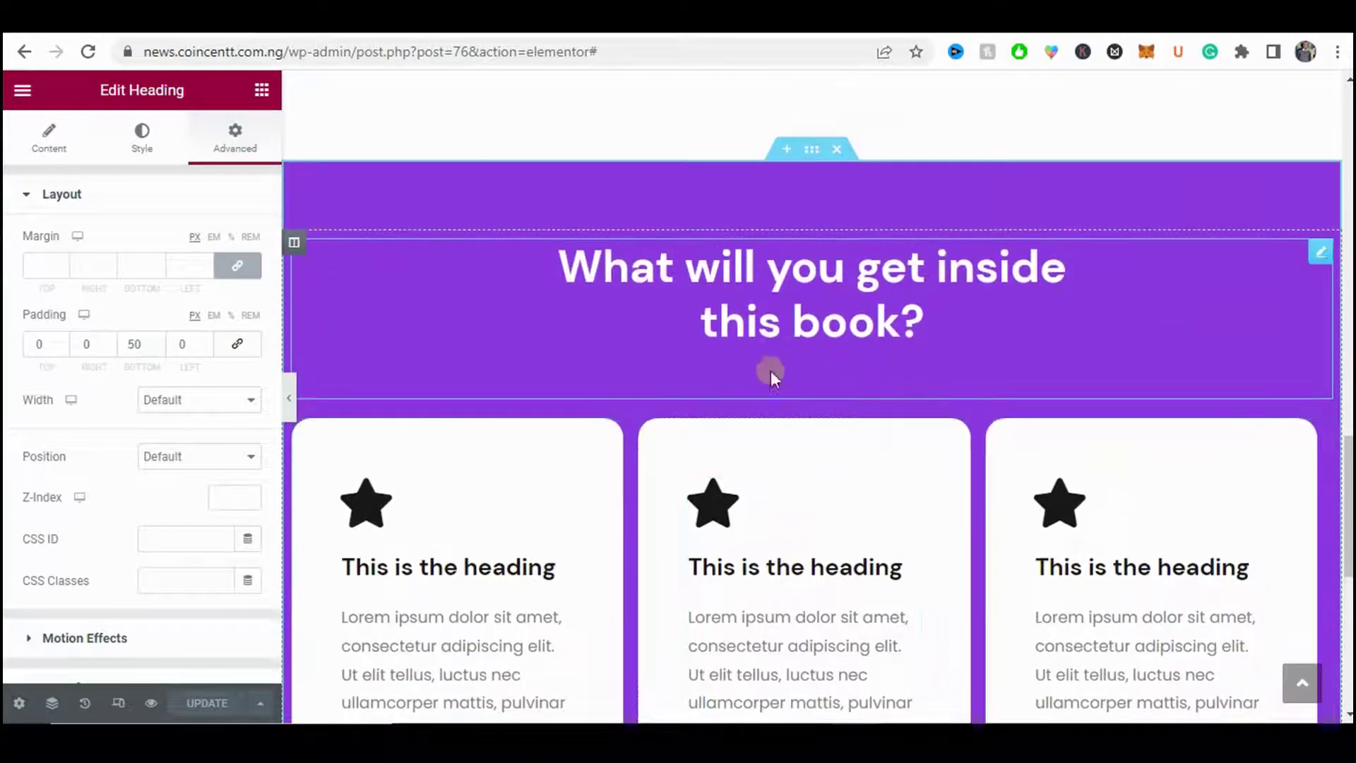
pyautogui.scroll(7, 671, 367)
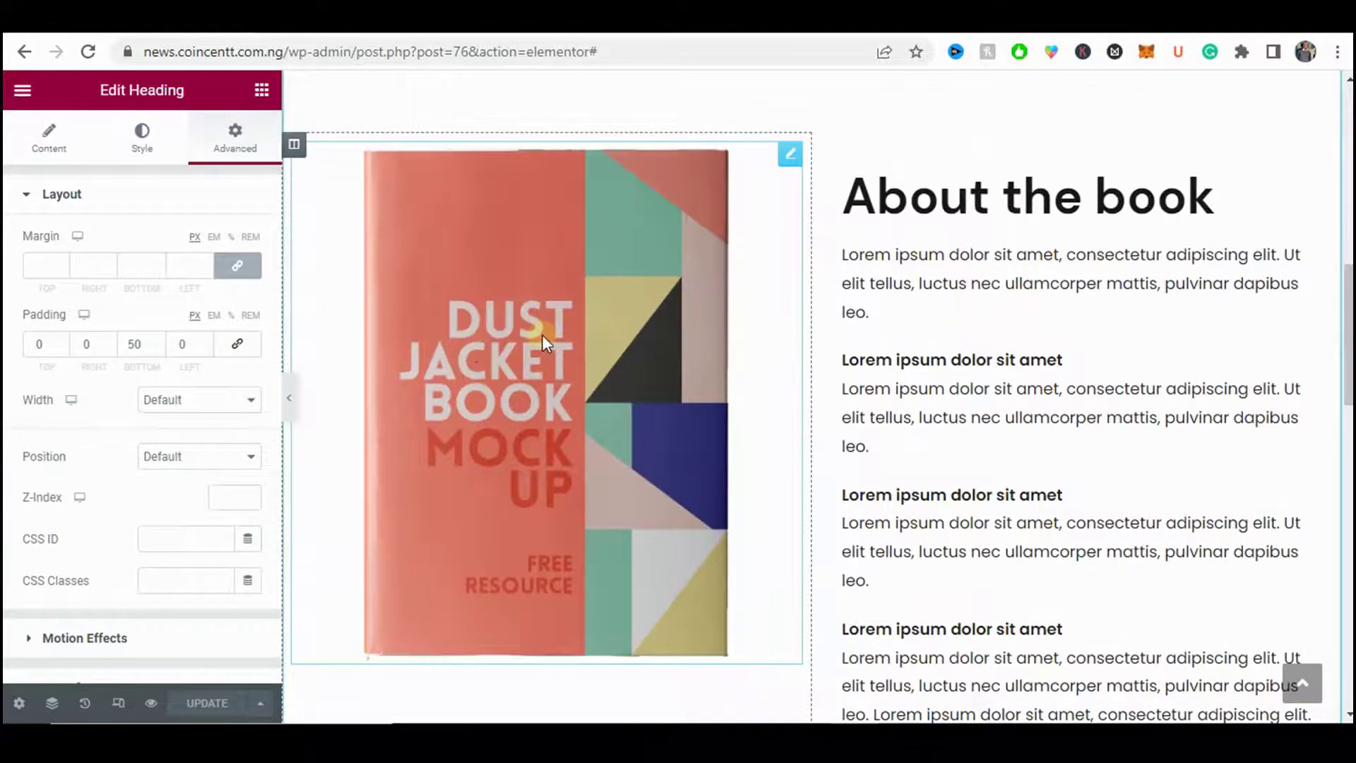
pyautogui.scroll(-4, 671, 346)
pyautogui.scroll(11, 684, 332)
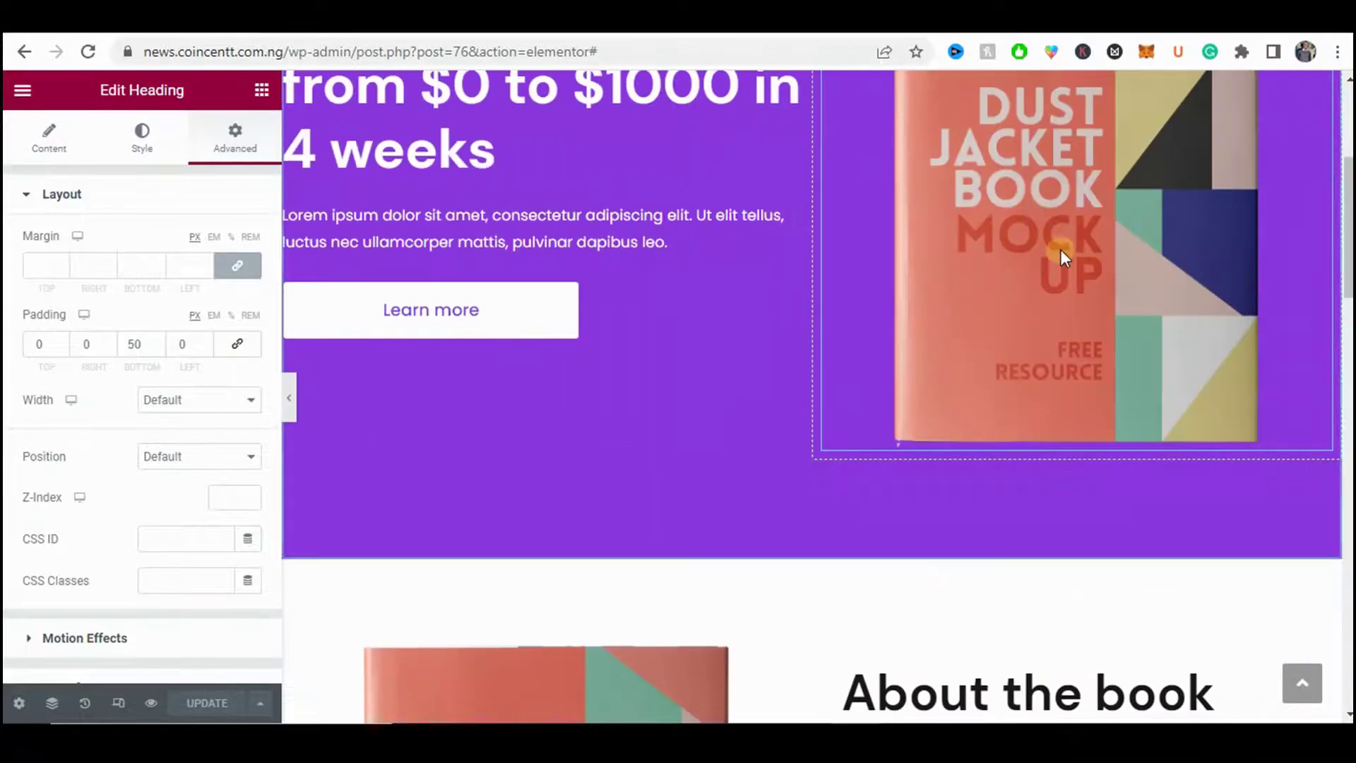
pyautogui.scroll(-6, 581, 318)
pyautogui.scroll(-6, 644, 372)
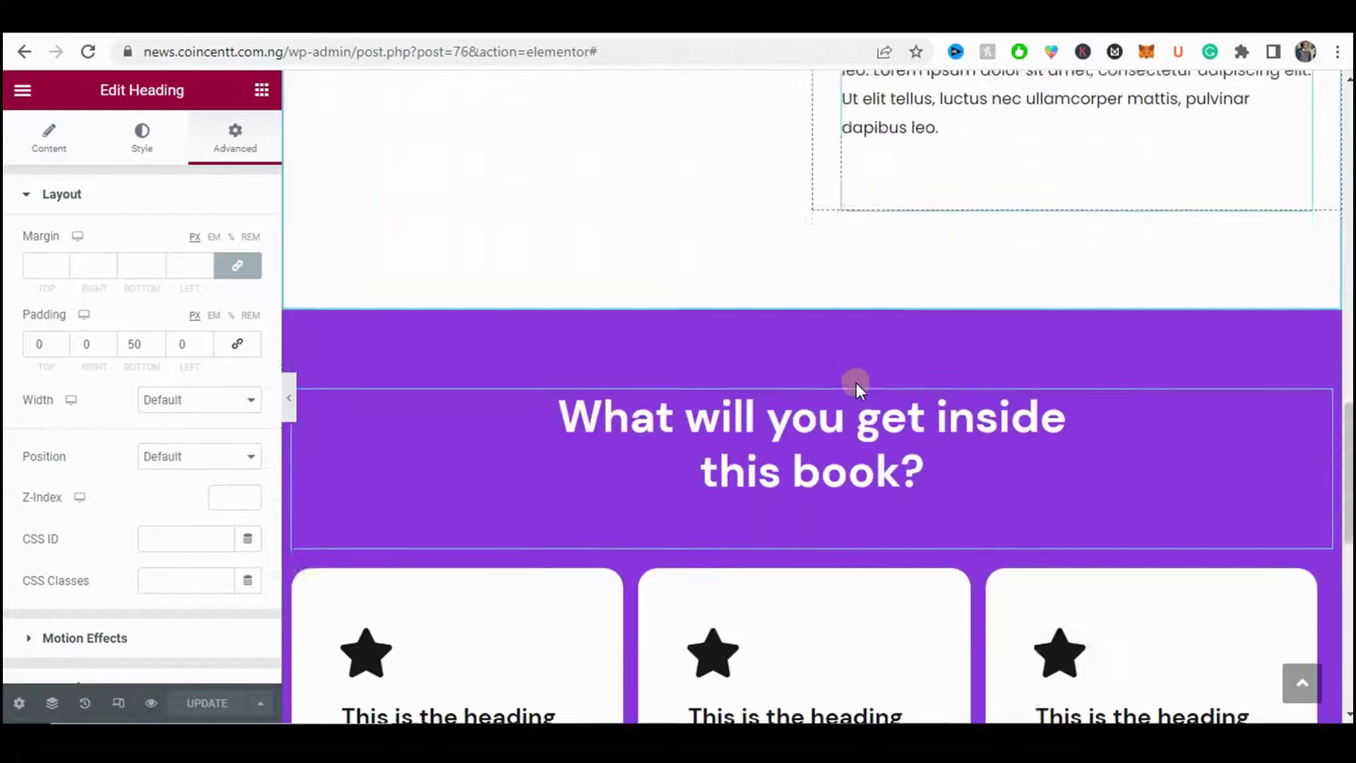
pyautogui.scroll(-10, 856, 383)
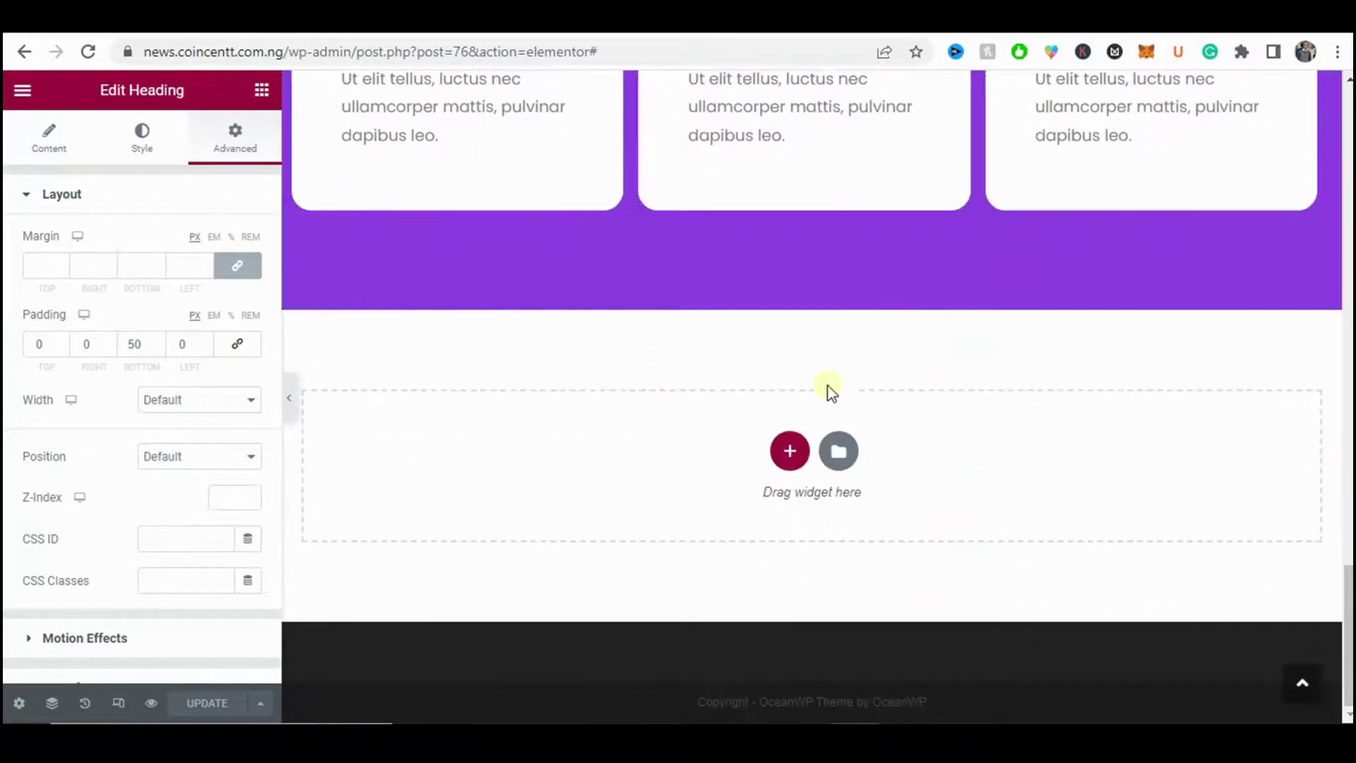
pyautogui.scroll(8, 828, 386)
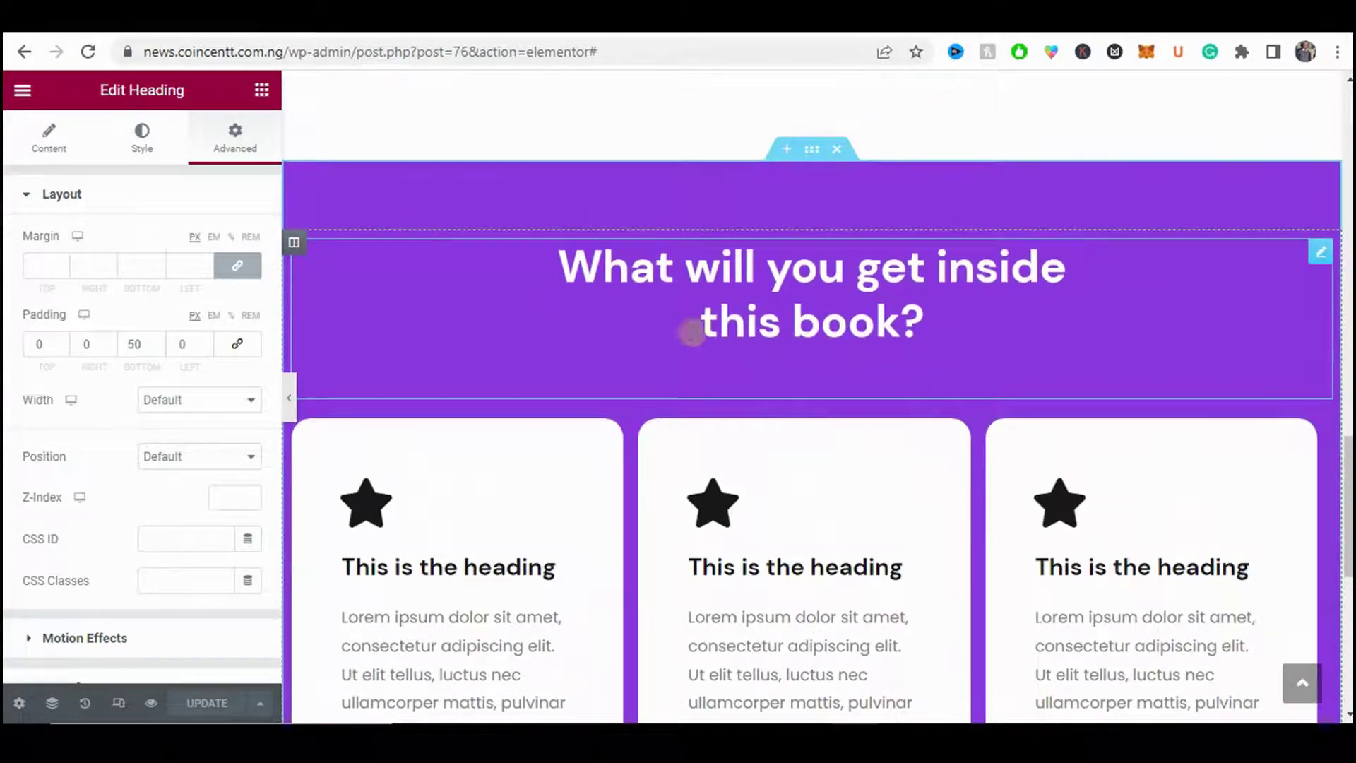
# - Switch to the demo landing page and compare the layouts of its "What will you get inside this book?" and "Book reviews" sections
pyautogui.click(349, 30)
pyautogui.scroll(10, 514, 235)
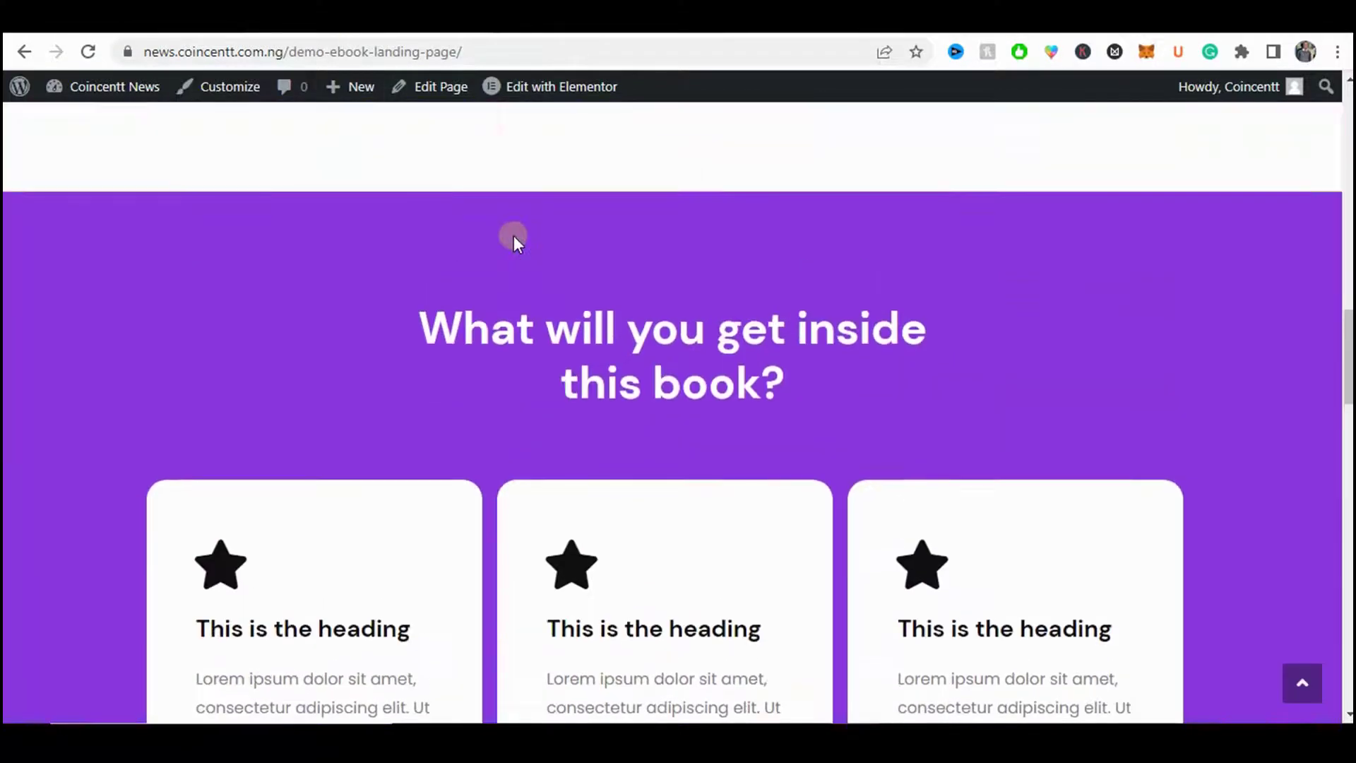
pyautogui.scroll(-10, 515, 235)
pyautogui.scroll(6, 514, 236)
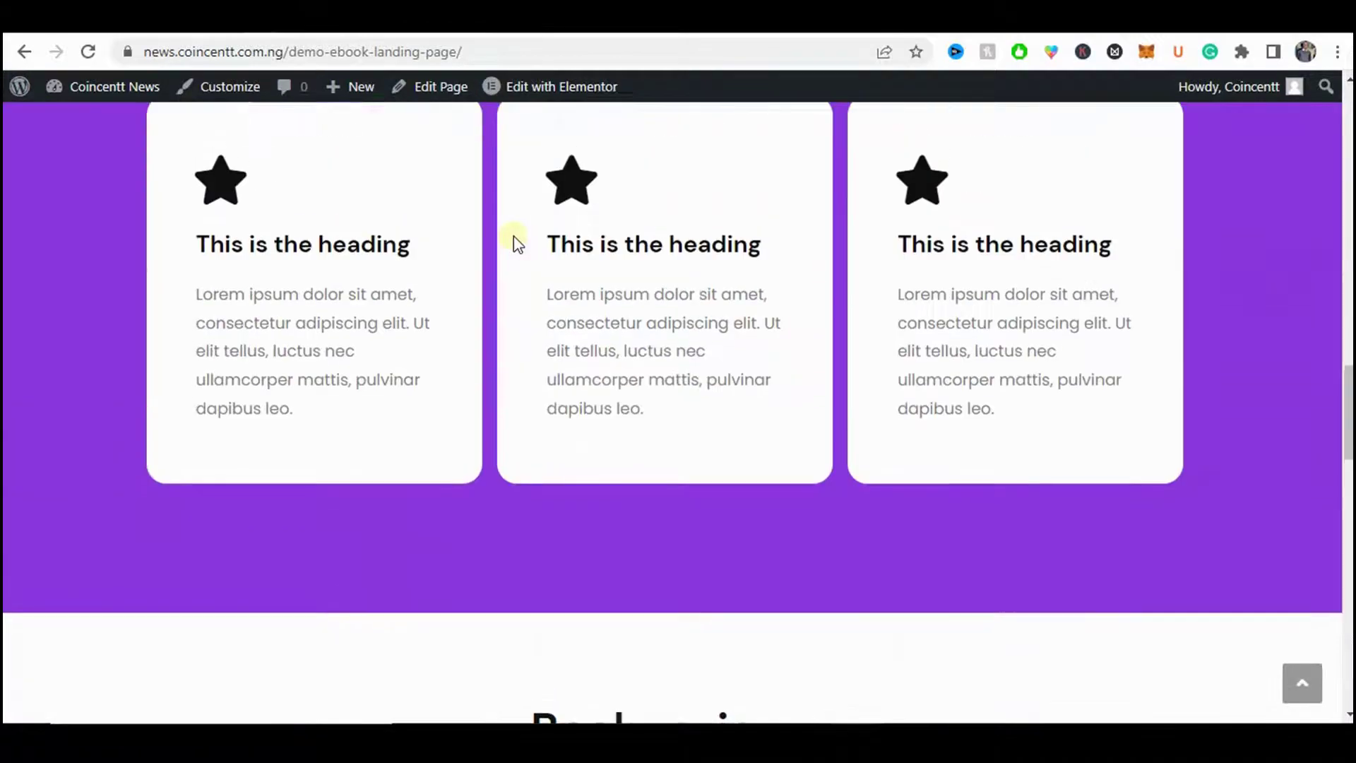
pyautogui.scroll(5, 514, 236)
pyautogui.moveTo(537, 329); pyautogui.dragTo(793, 330)
pyautogui.click(798, 343)
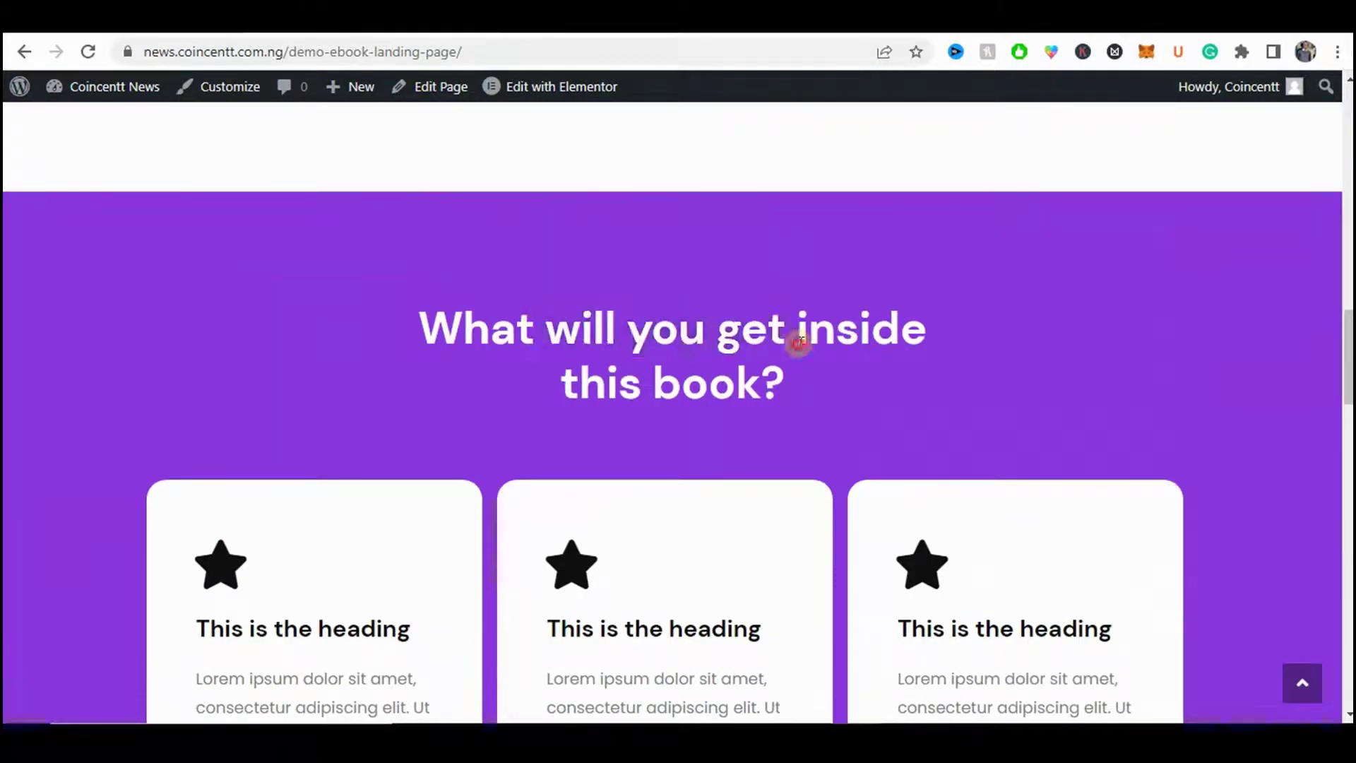
pyautogui.scroll(-14, 800, 343)
pyautogui.scroll(4, 692, 311)
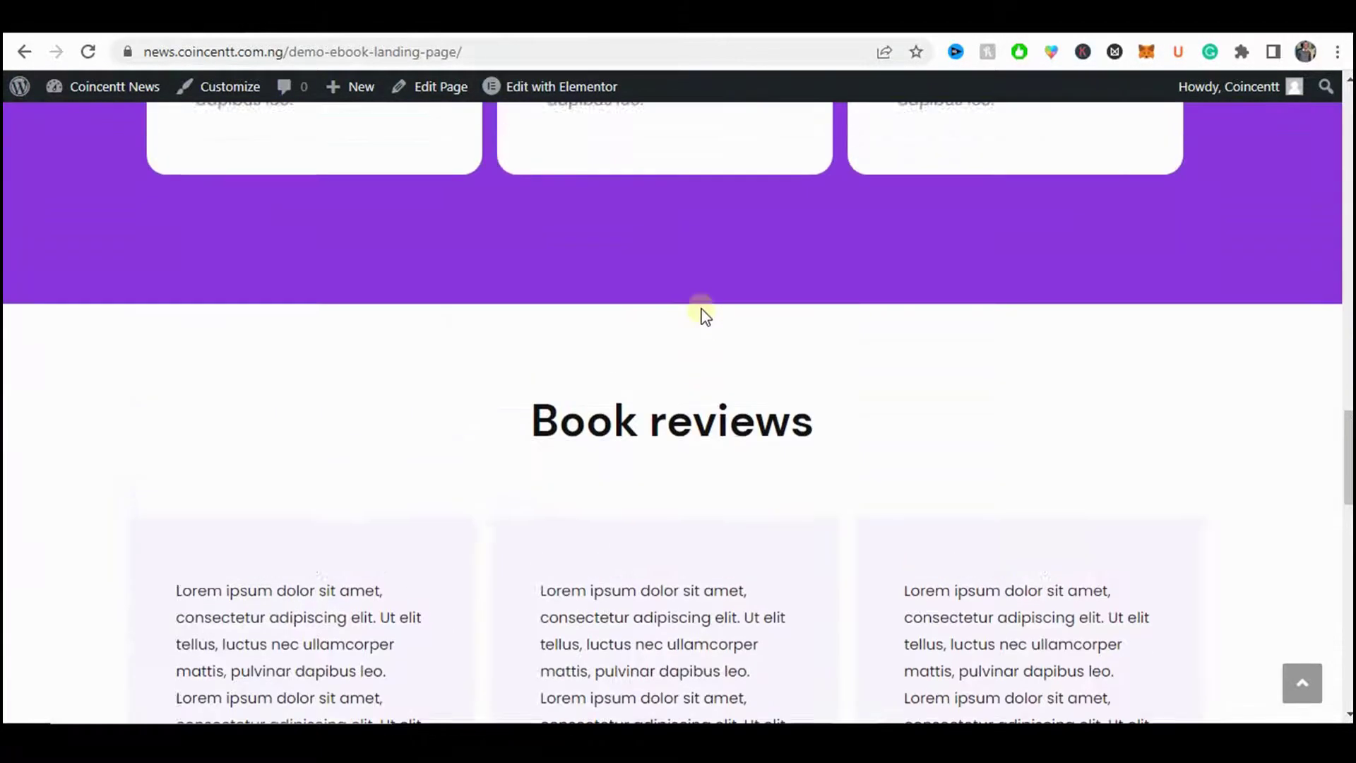
pyautogui.scroll(8, 703, 311)
pyautogui.moveTo(536, 257); pyautogui.dragTo(1010, 323)
pyautogui.scroll(-7, 807, 341)
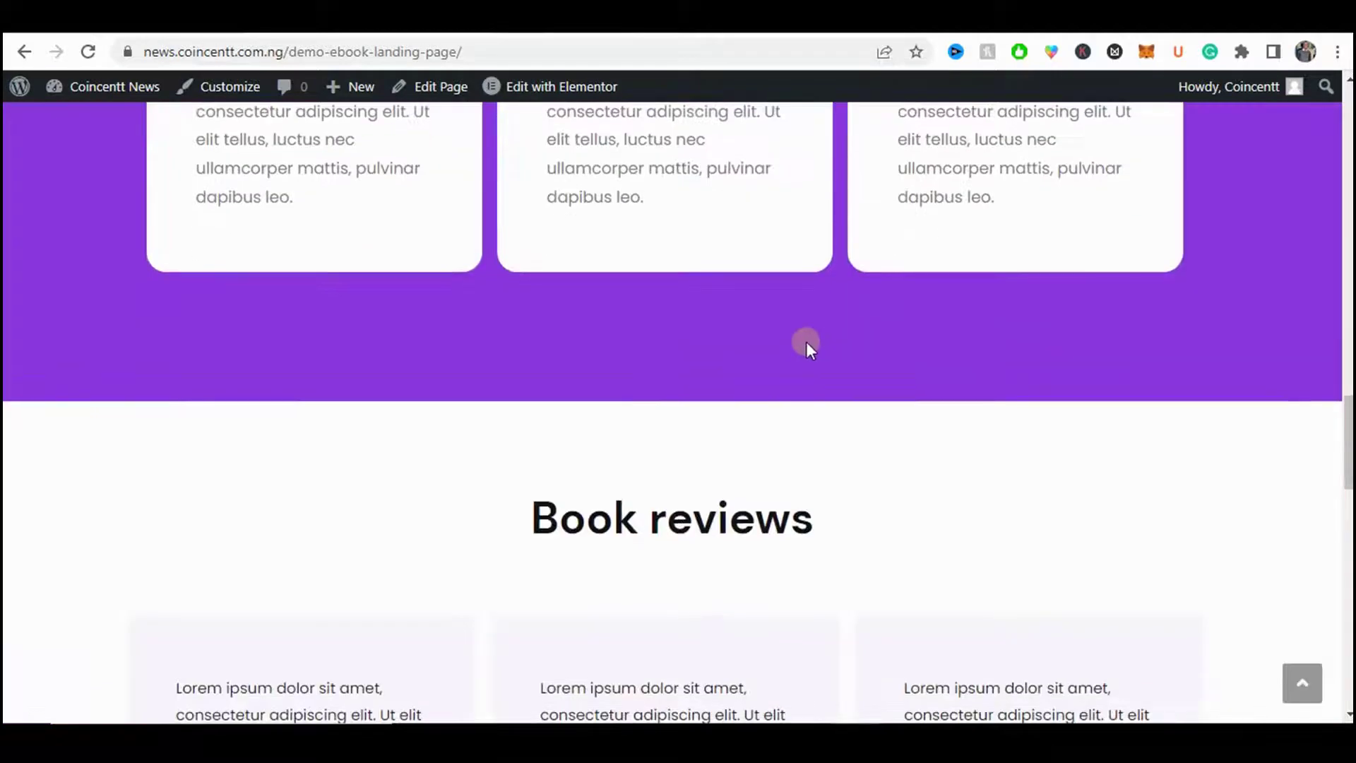
pyautogui.scroll(-5, 806, 341)
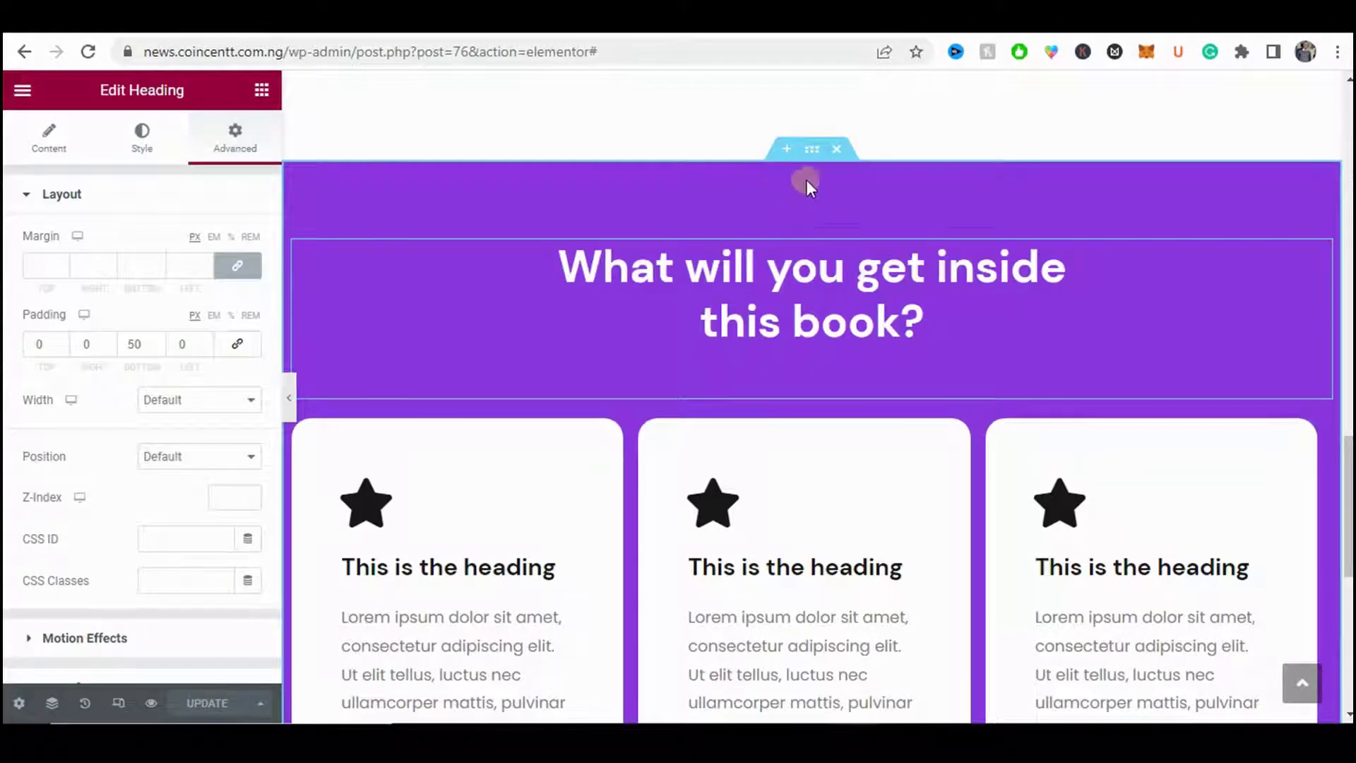
# - Return to the Elementor editor and duplicate the whole "What will you get inside this book?" section
pyautogui.scroll(2, 800, 185)
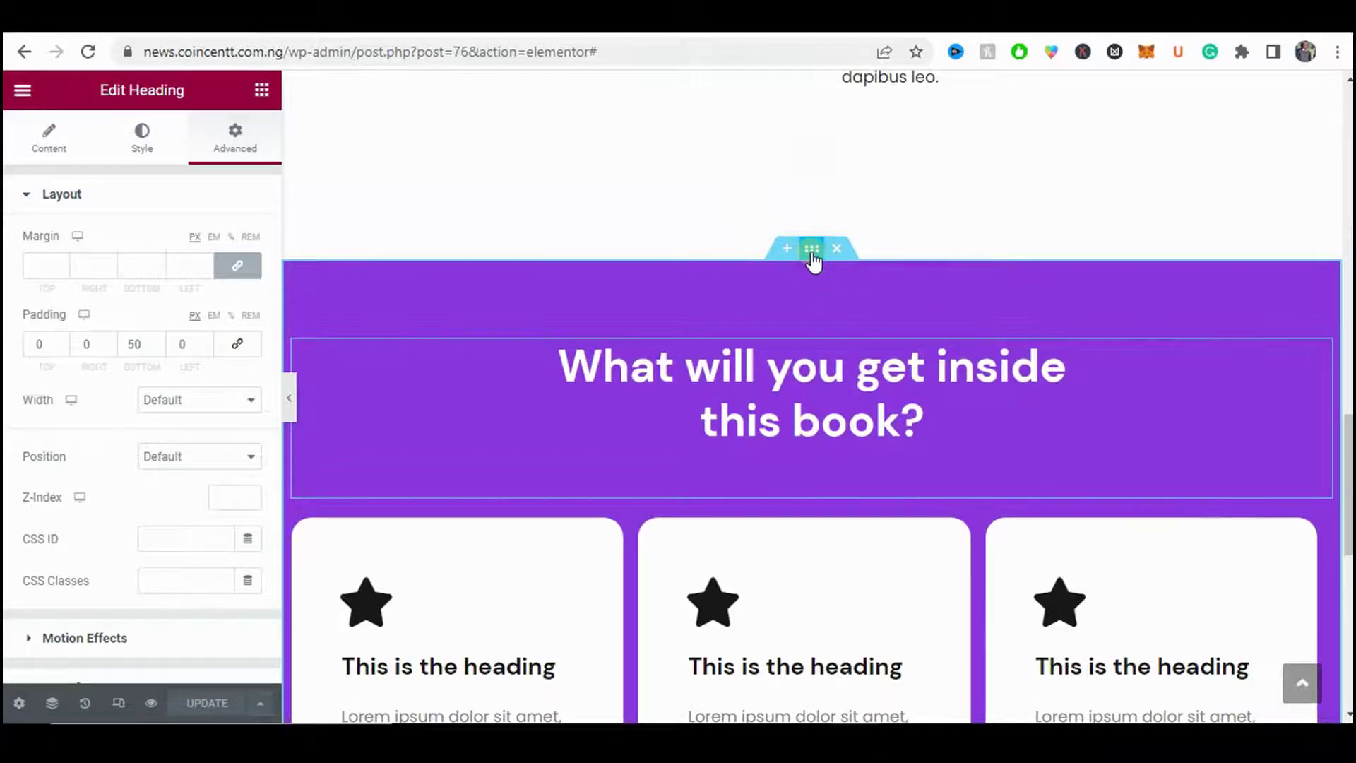
pyautogui.rightClick(812, 253)
pyautogui.click(849, 305)
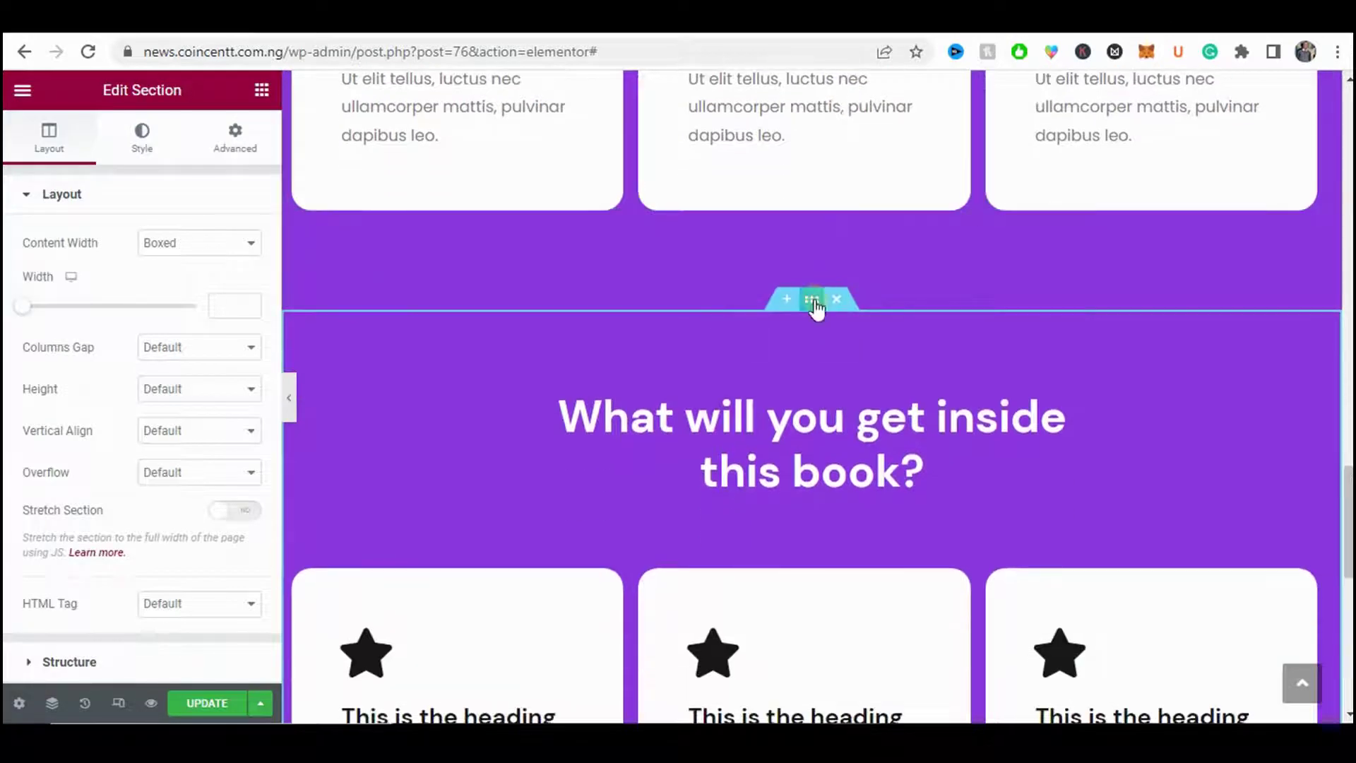
pyautogui.scroll(-4, 821, 411)
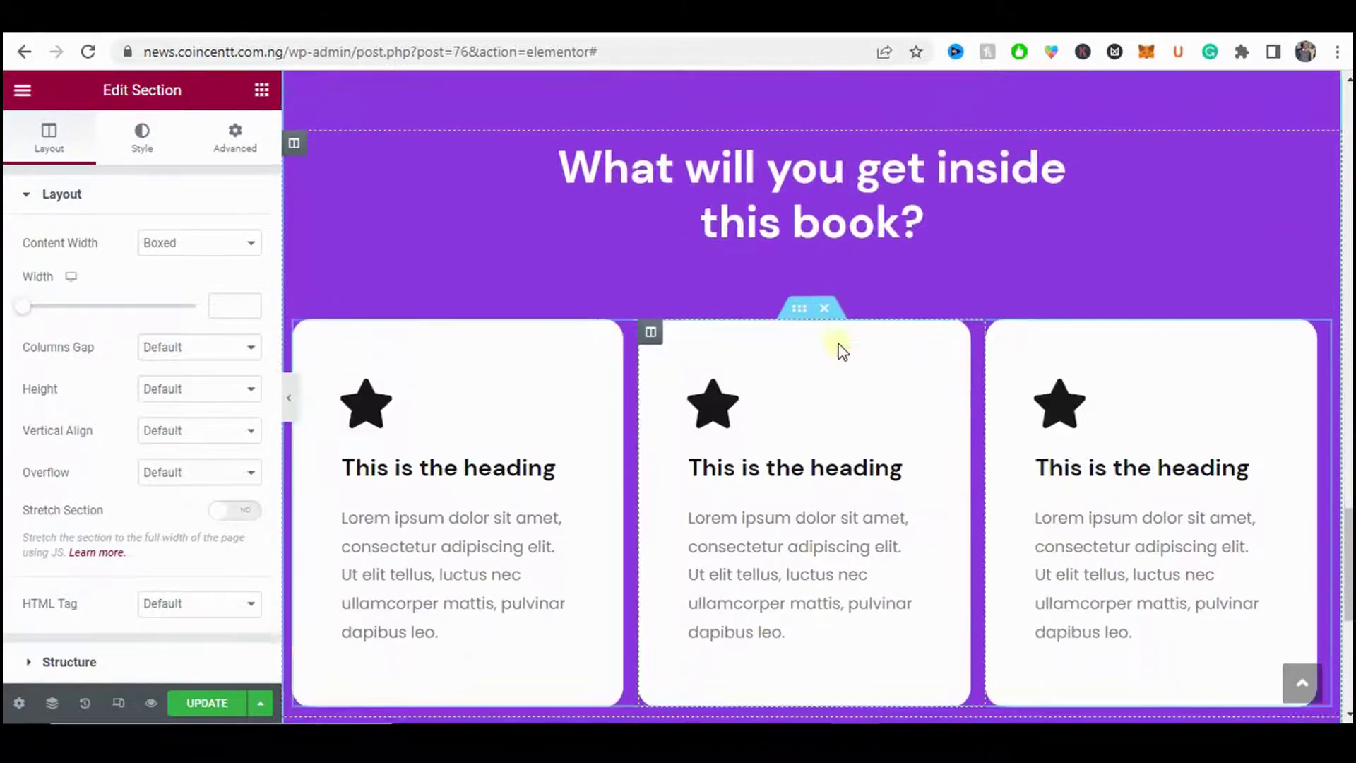
pyautogui.scroll(3, 915, 342)
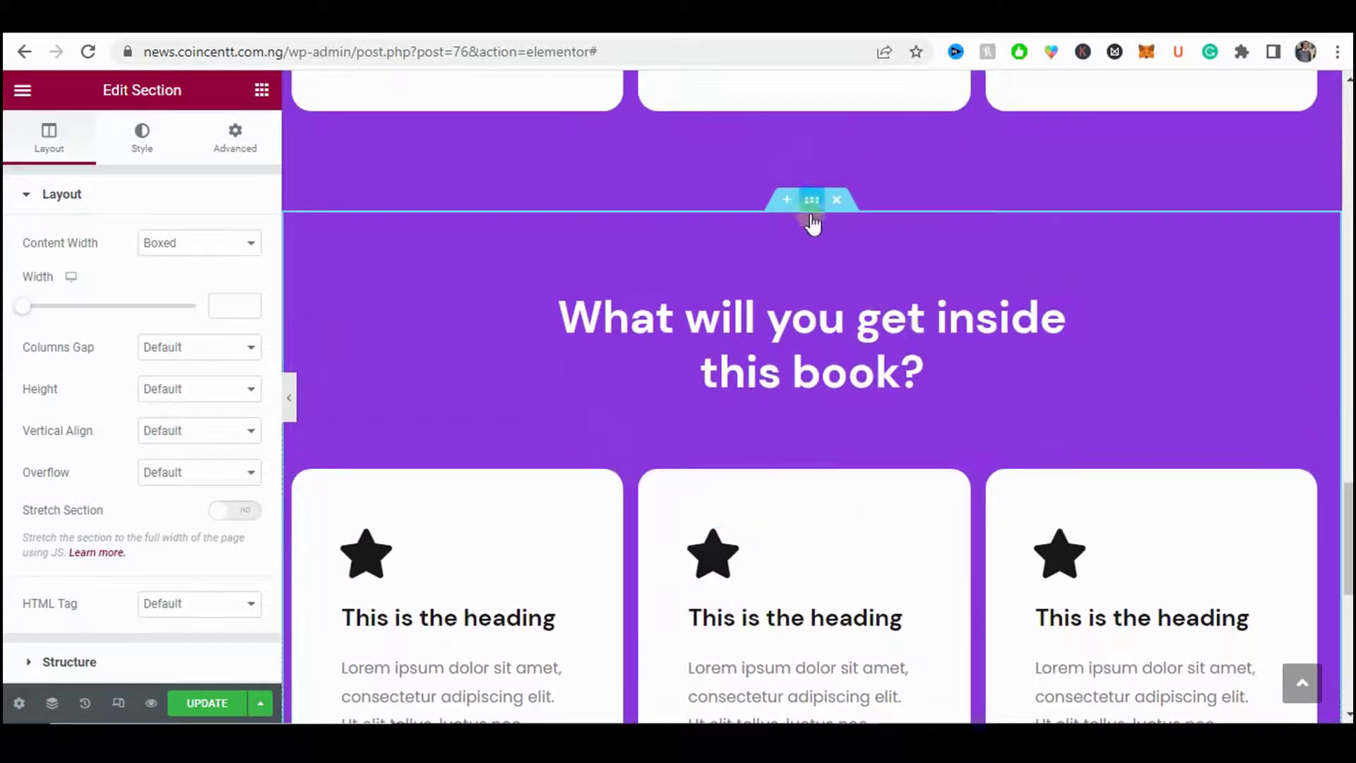
# - Set the text color of the duplicated section's heading to the near-black global color
pyautogui.click(803, 326)
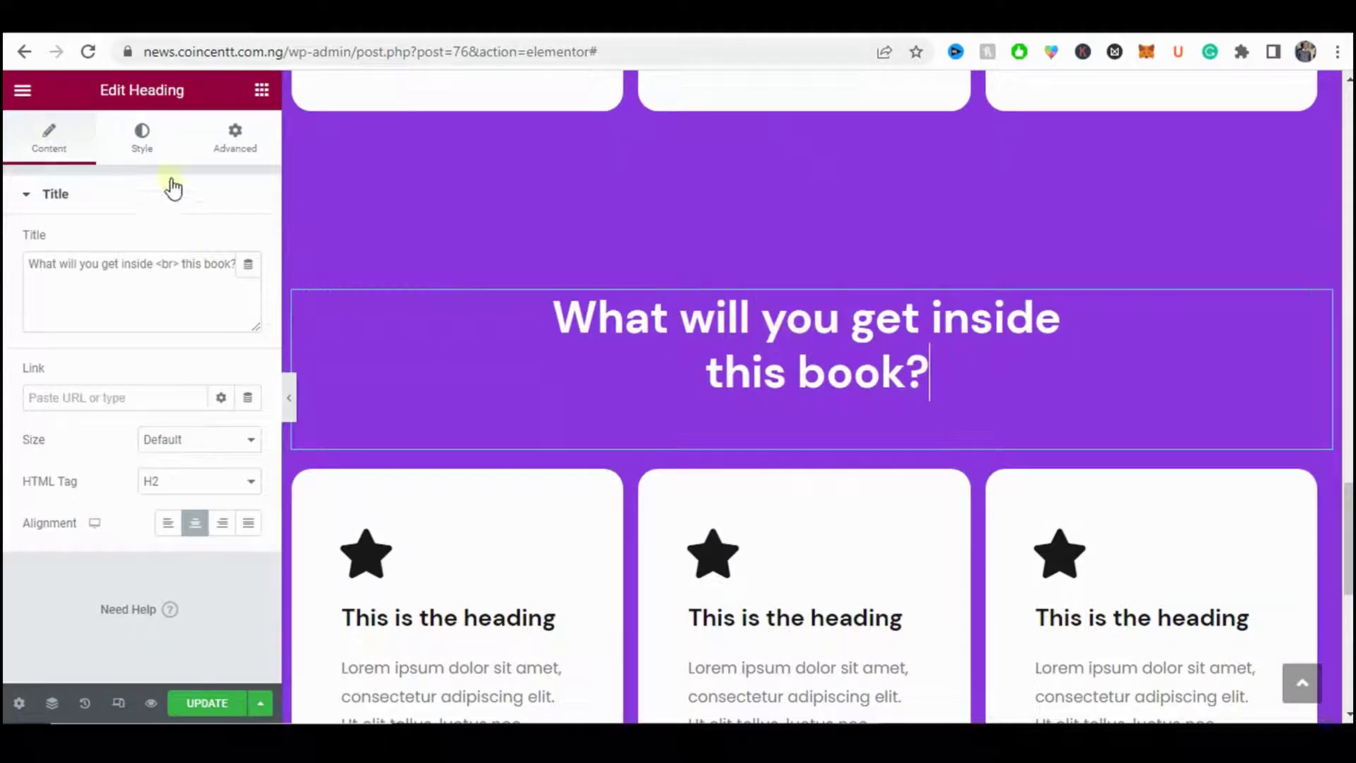
pyautogui.click(145, 145)
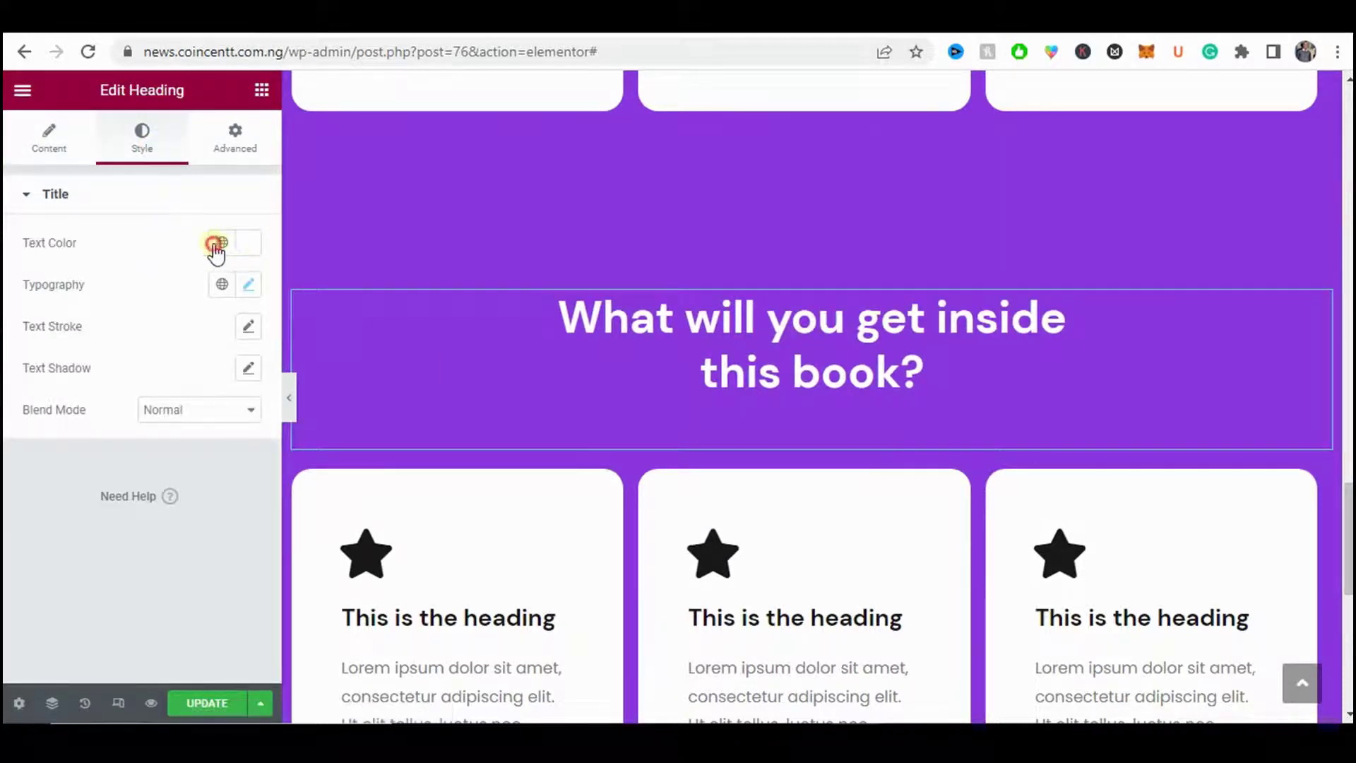
pyautogui.click(221, 244)
pyautogui.click(94, 473)
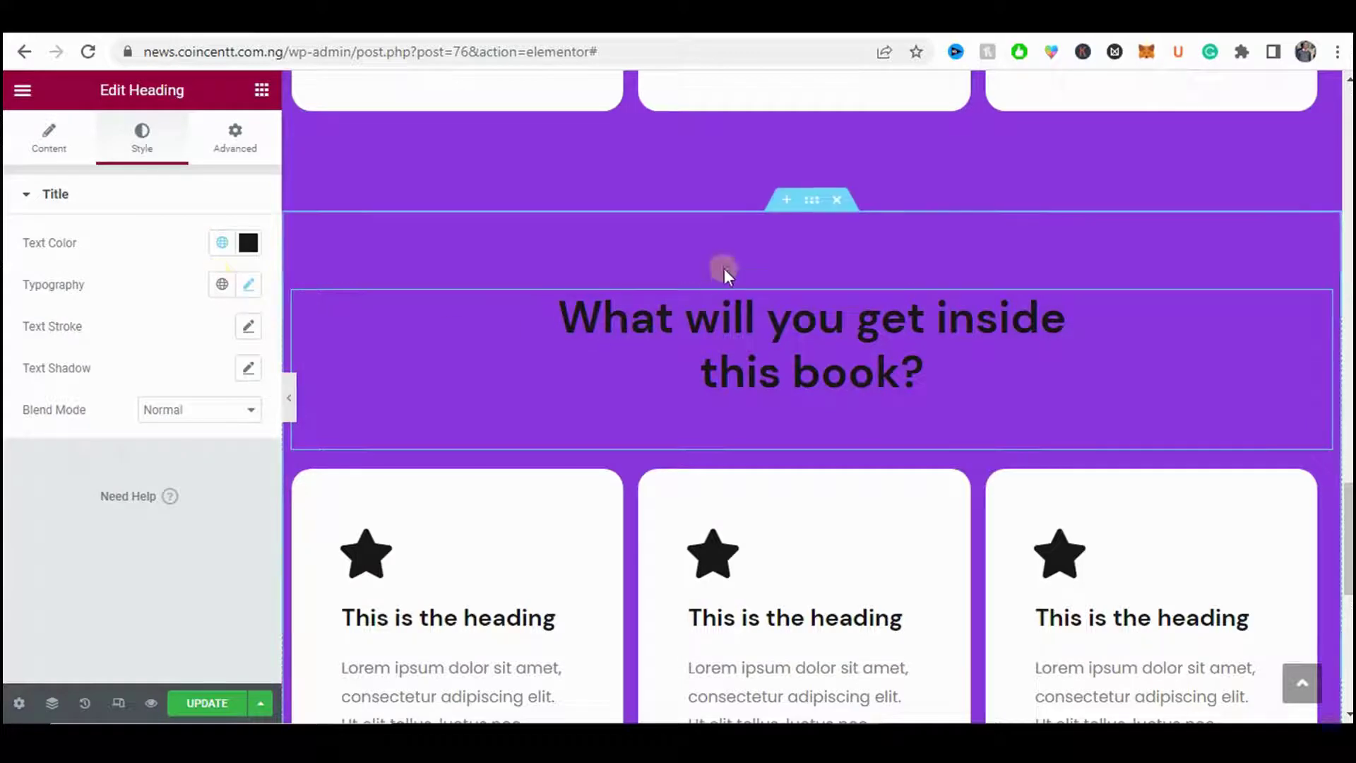
# - Check the background of the demo's "Book reviews" section and set the duplicated section's background color to white, #FFFFFF
pyautogui.click(805, 209)
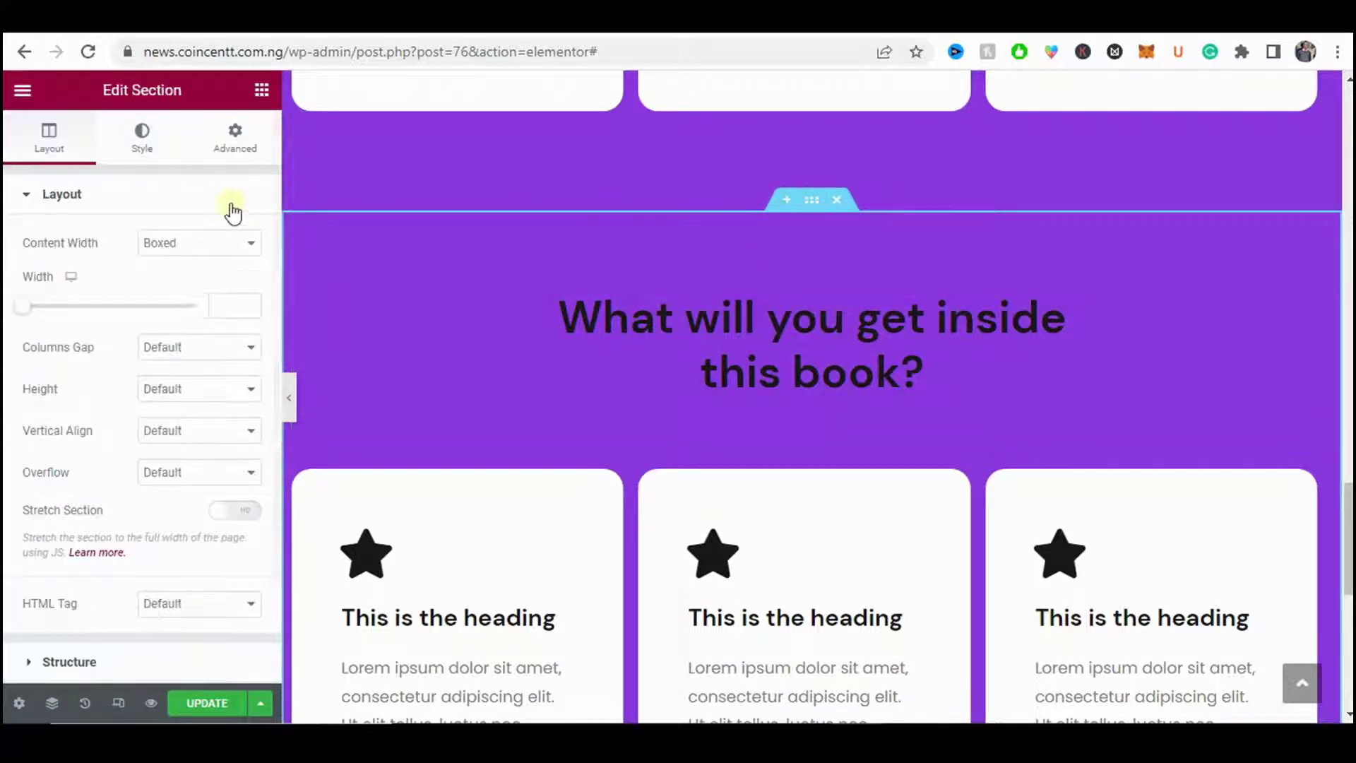
pyautogui.click(141, 142)
pyautogui.click(247, 327)
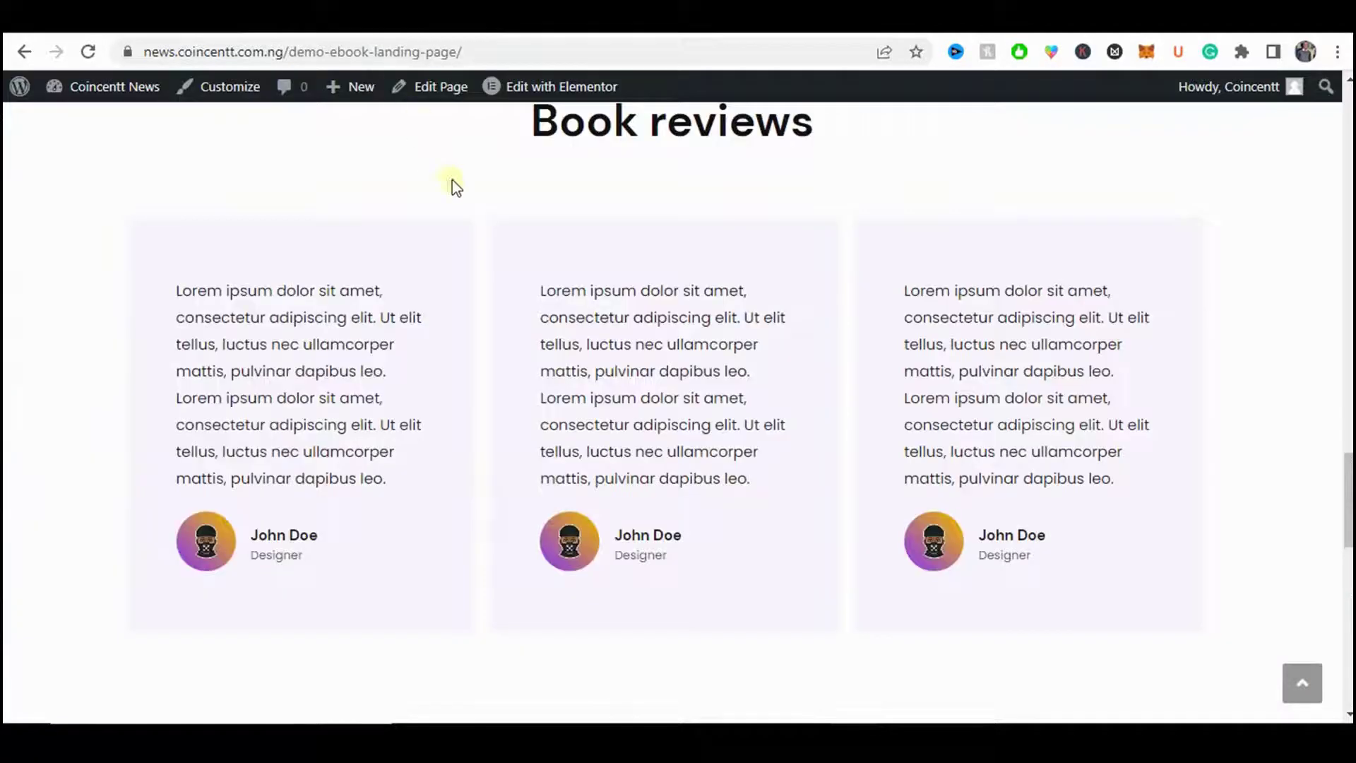
pyautogui.scroll(3, 515, 262)
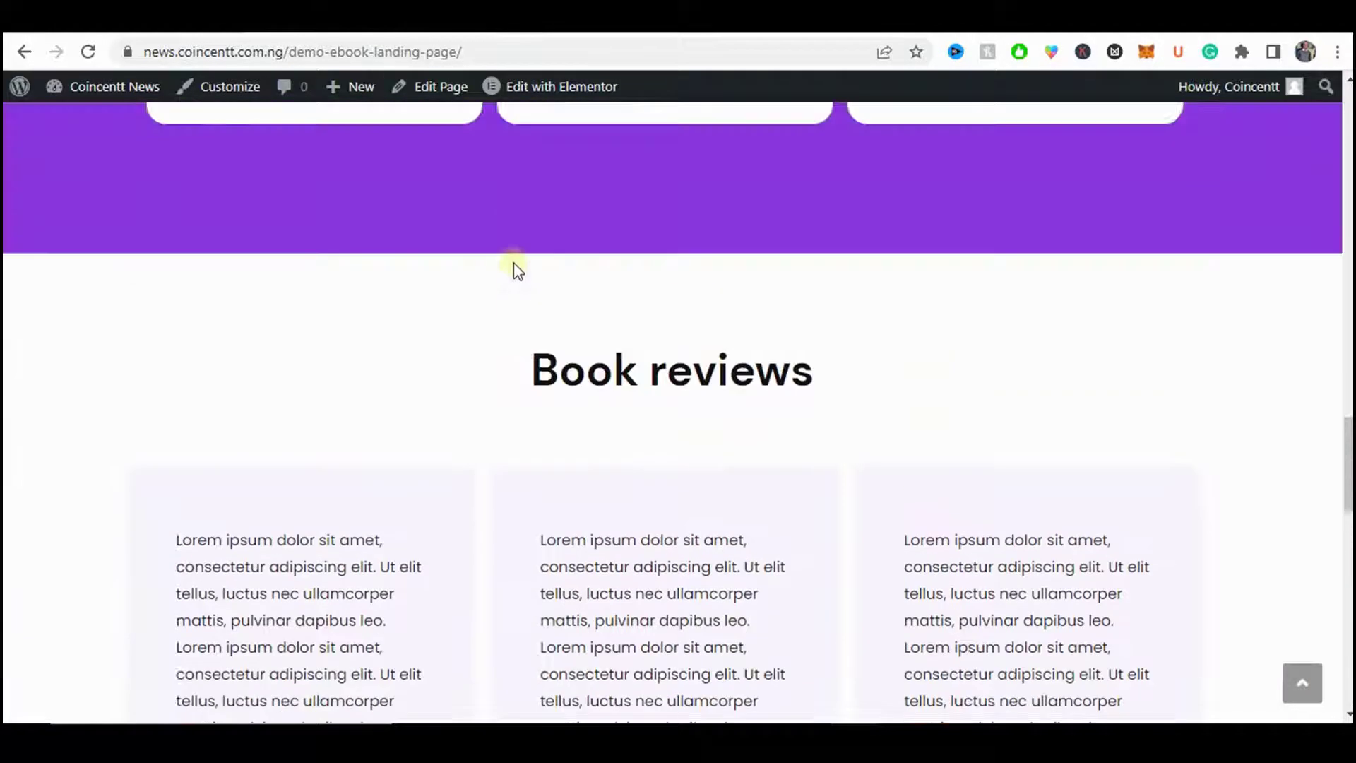
pyautogui.scroll(-2, 182, 158)
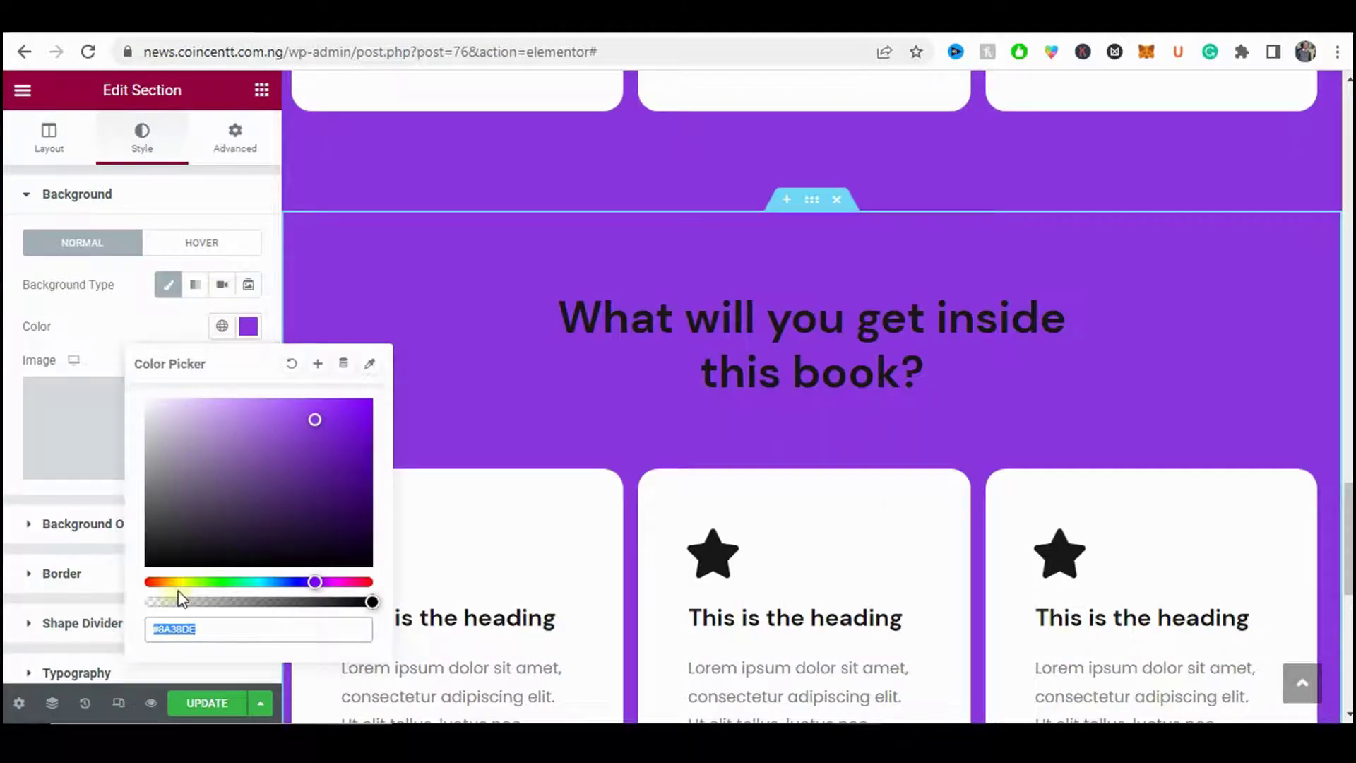
pyautogui.moveTo(151, 431); pyautogui.dragTo(121, 382)
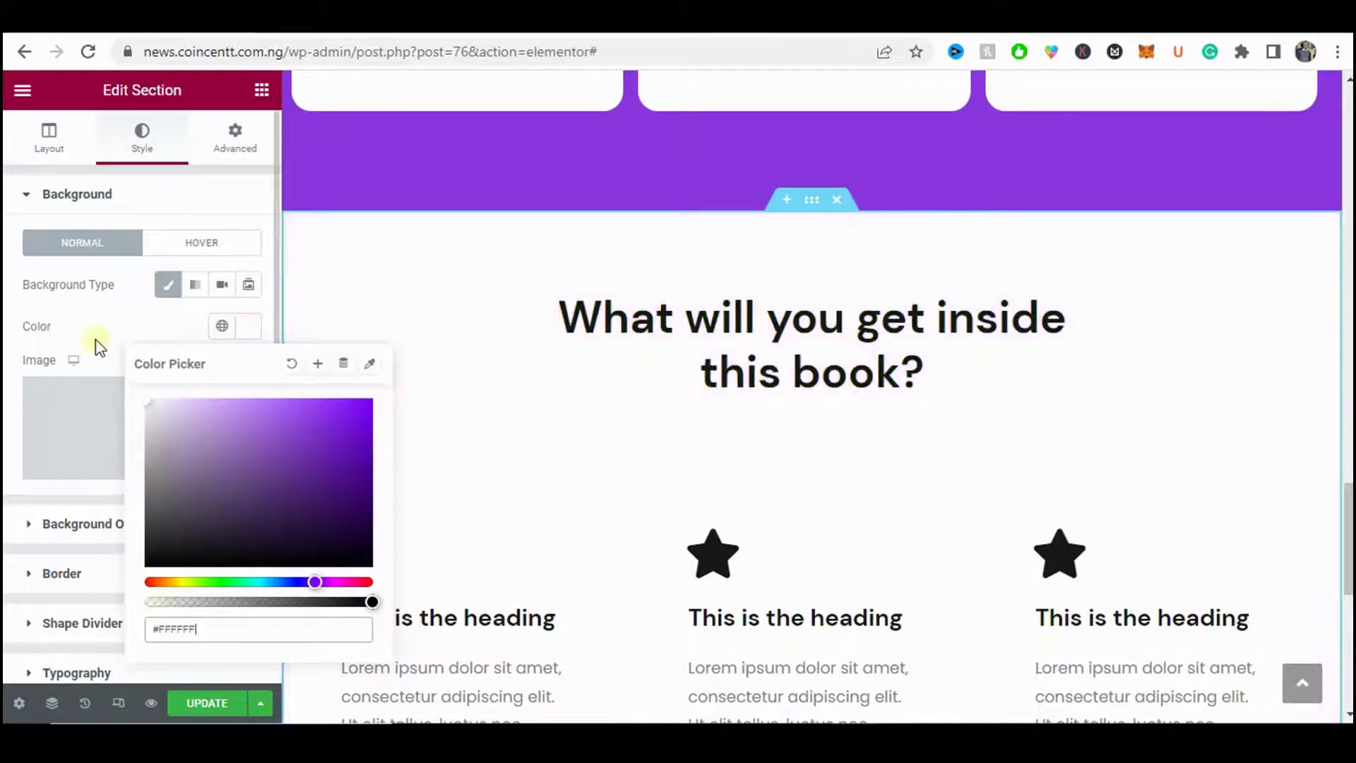
pyautogui.click(93, 327)
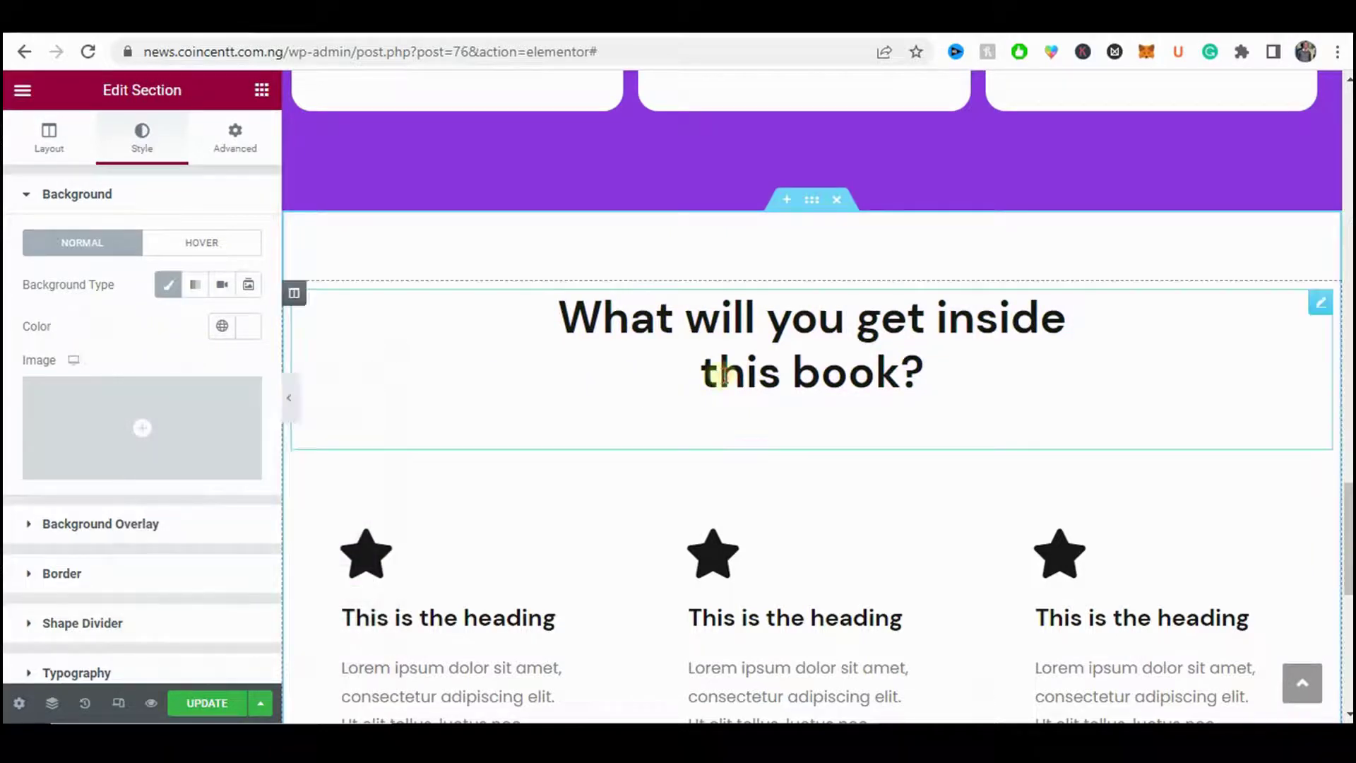
# - Change the duplicated section's heading to "Book reviews" and compare the section at full width with the demo page
pyautogui.click(722, 372)
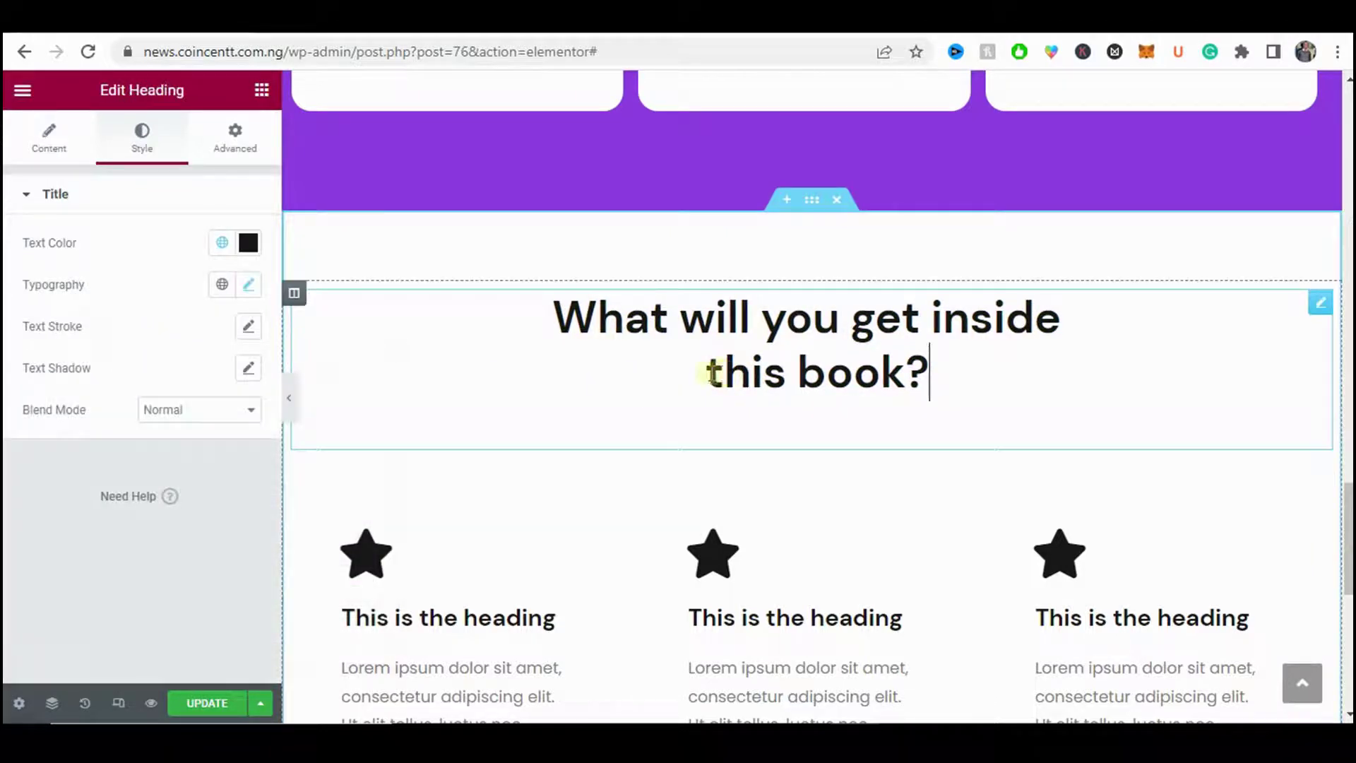
pyautogui.click(80, 143)
pyautogui.tripleClick(119, 258)
pyautogui.write('Book revi')
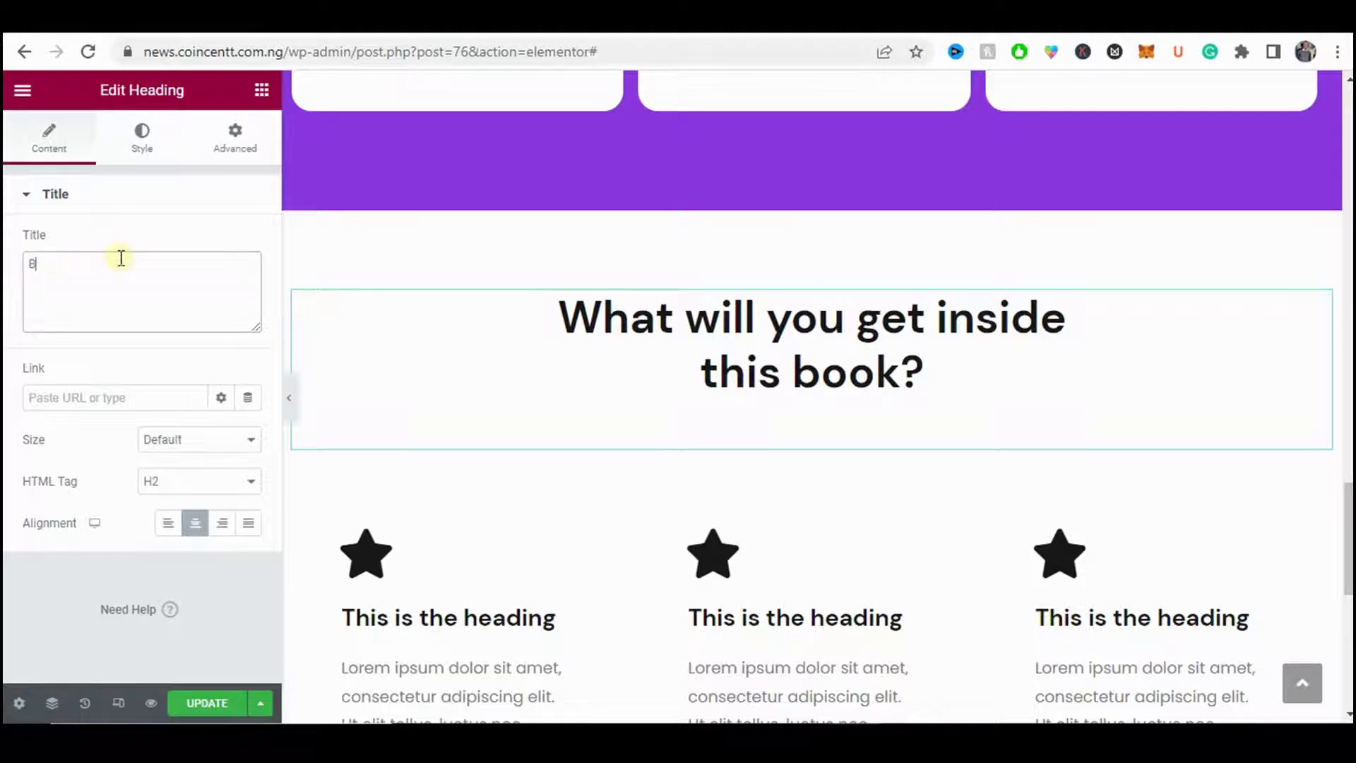
pyautogui.write('ews')
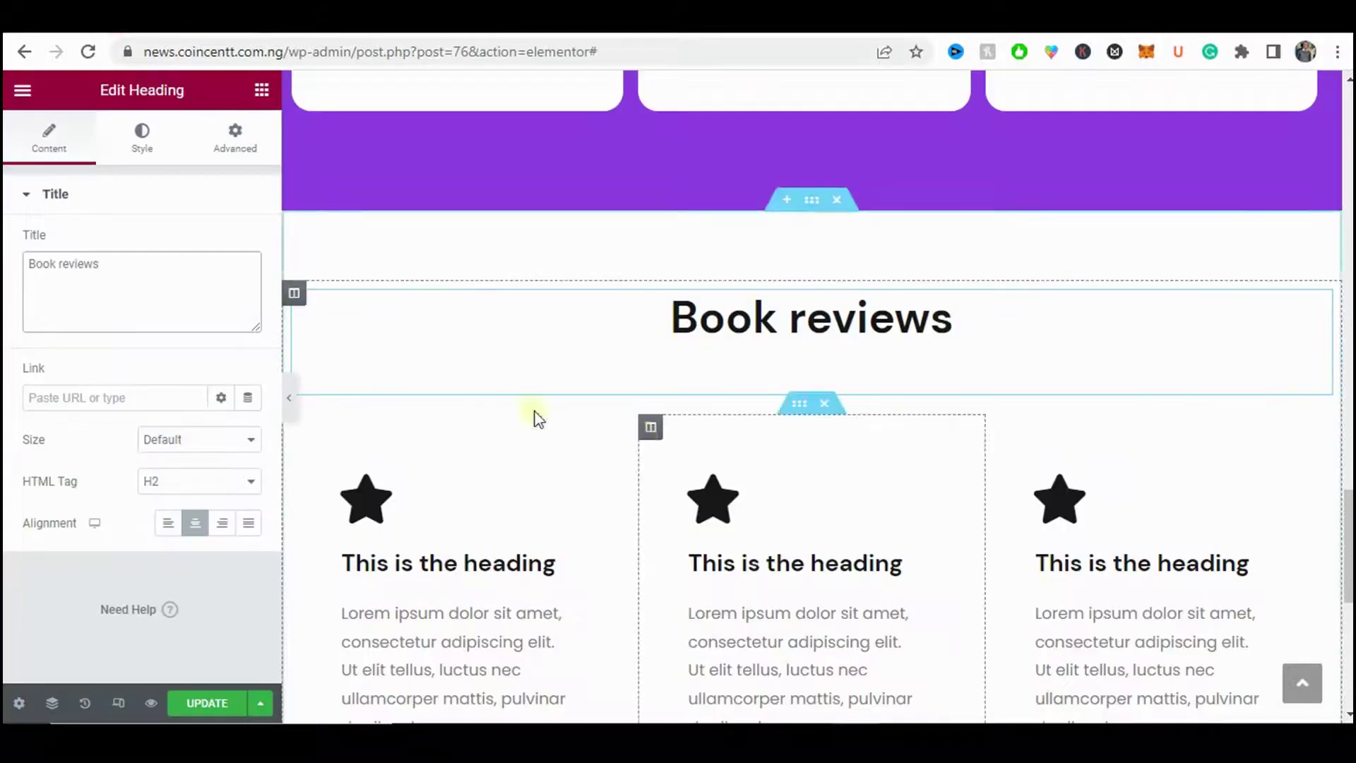
pyautogui.click(289, 397)
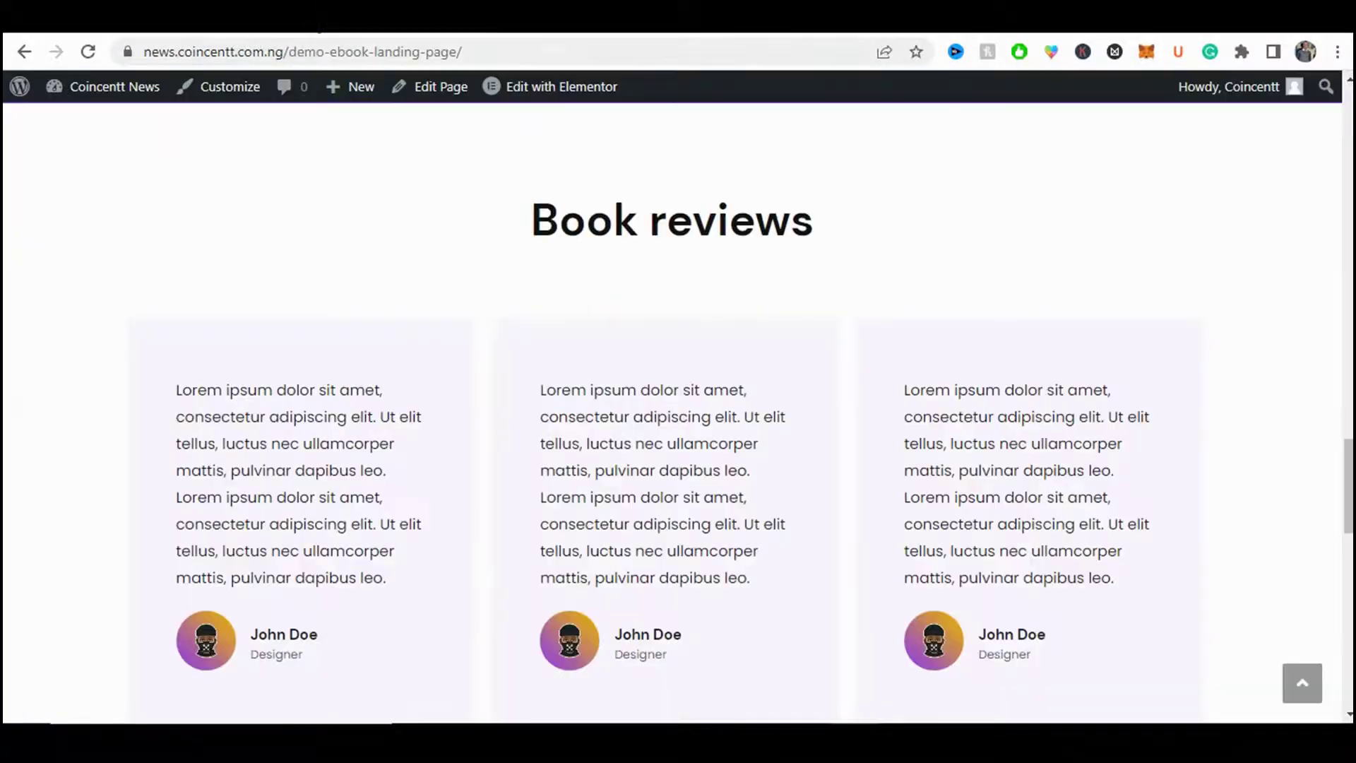
pyautogui.scroll(2, 134, 139)
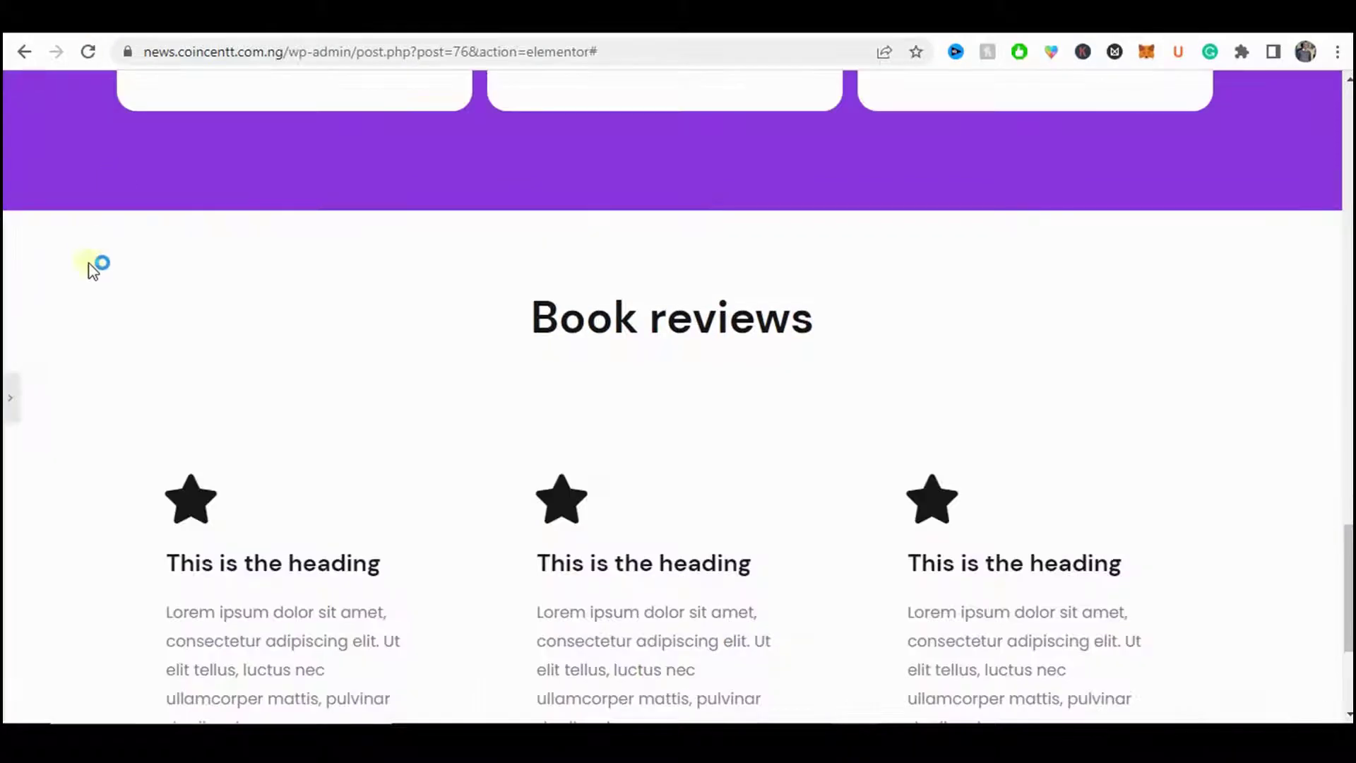
# - Delete the icon box in the first column under "Book reviews" and place a Testimonial widget there instead
pyautogui.click(618, 334)
pyautogui.scroll(-3, 629, 339)
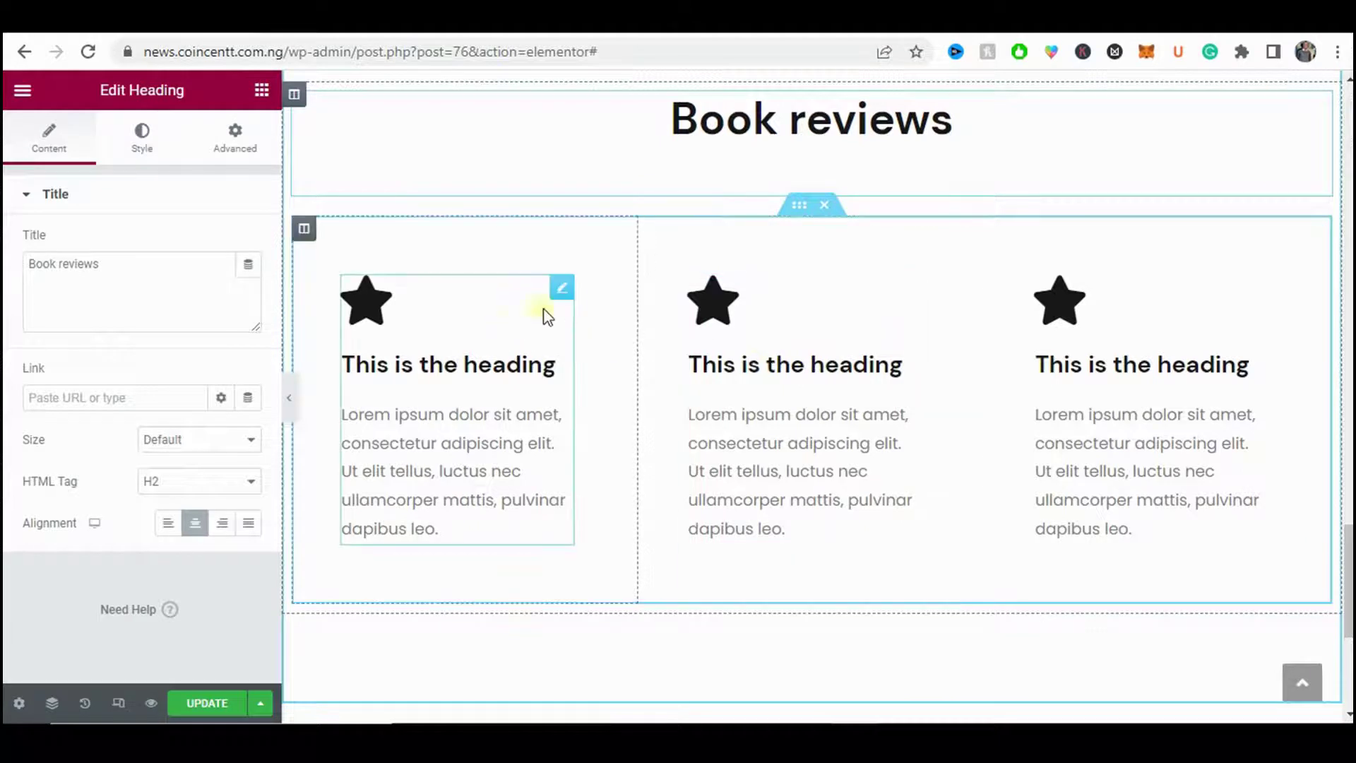
pyautogui.rightClick(565, 296)
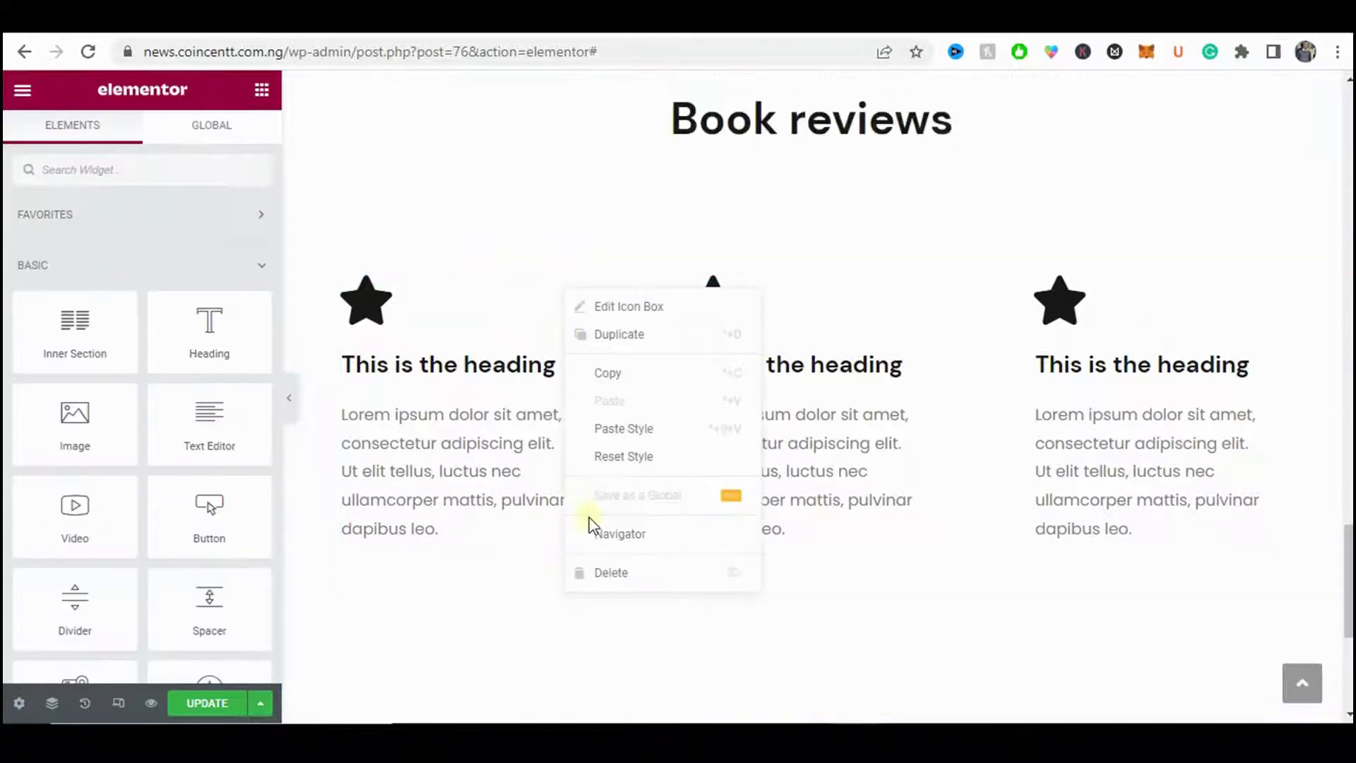
pyautogui.click(605, 572)
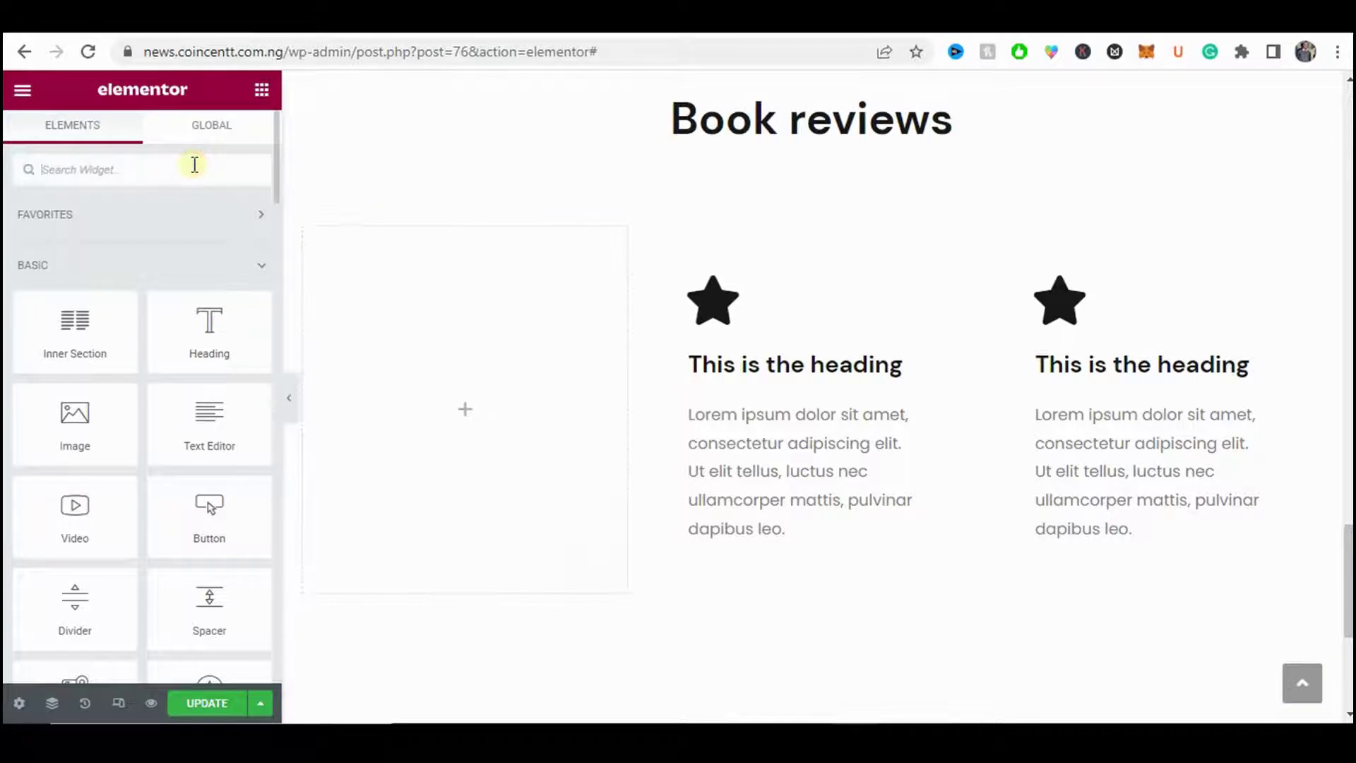
pyautogui.write('test')
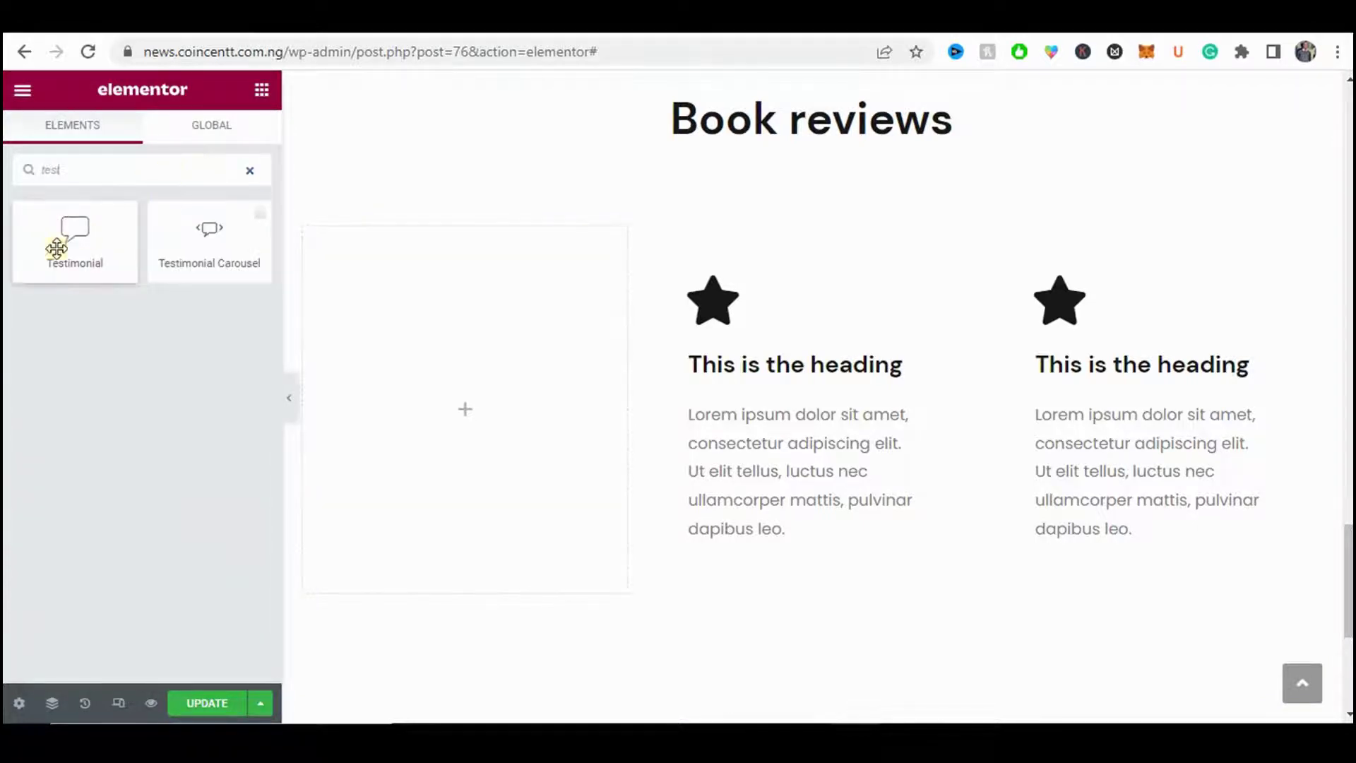
pyautogui.moveTo(73, 229); pyautogui.dragTo(499, 363)
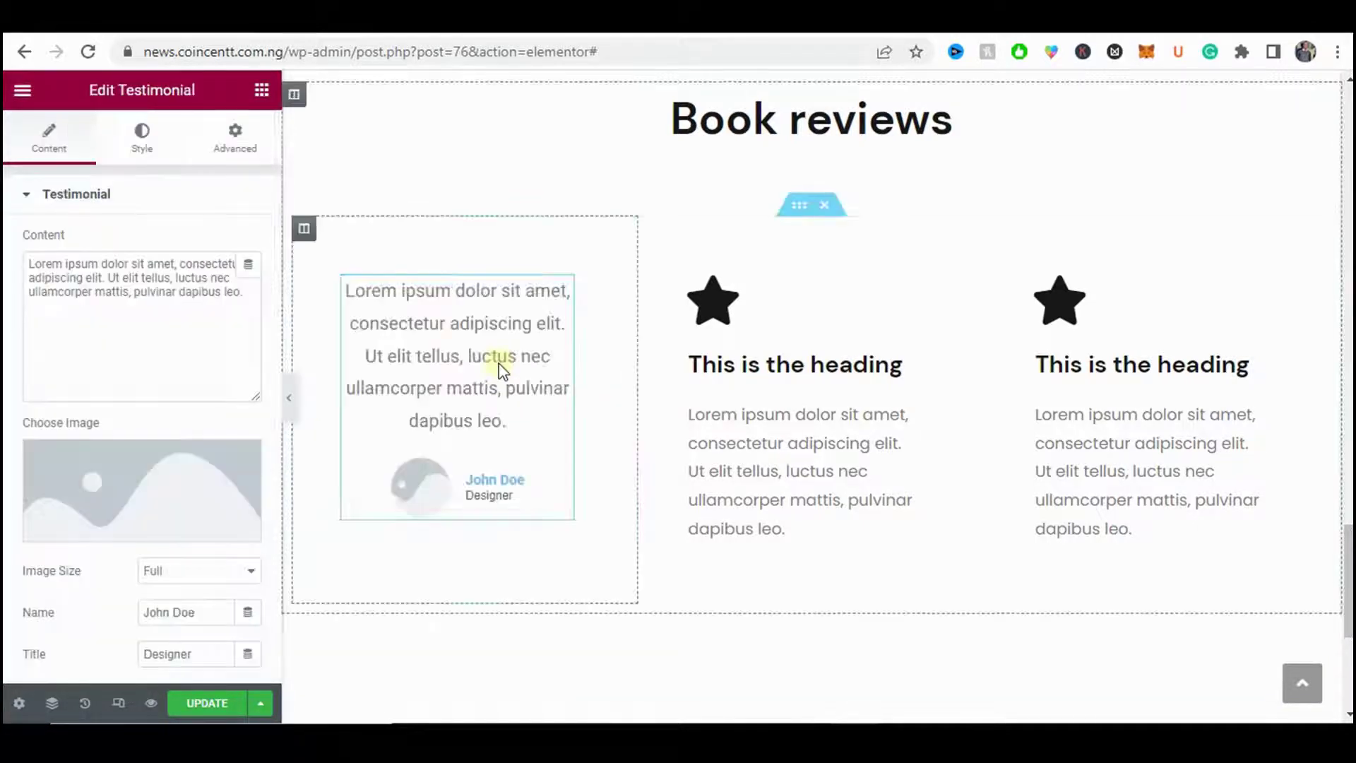
# - Preview the testimonial at full width and replace its content with the longer Lorem ipsum review text from the demo page's first card
pyautogui.click(287, 393)
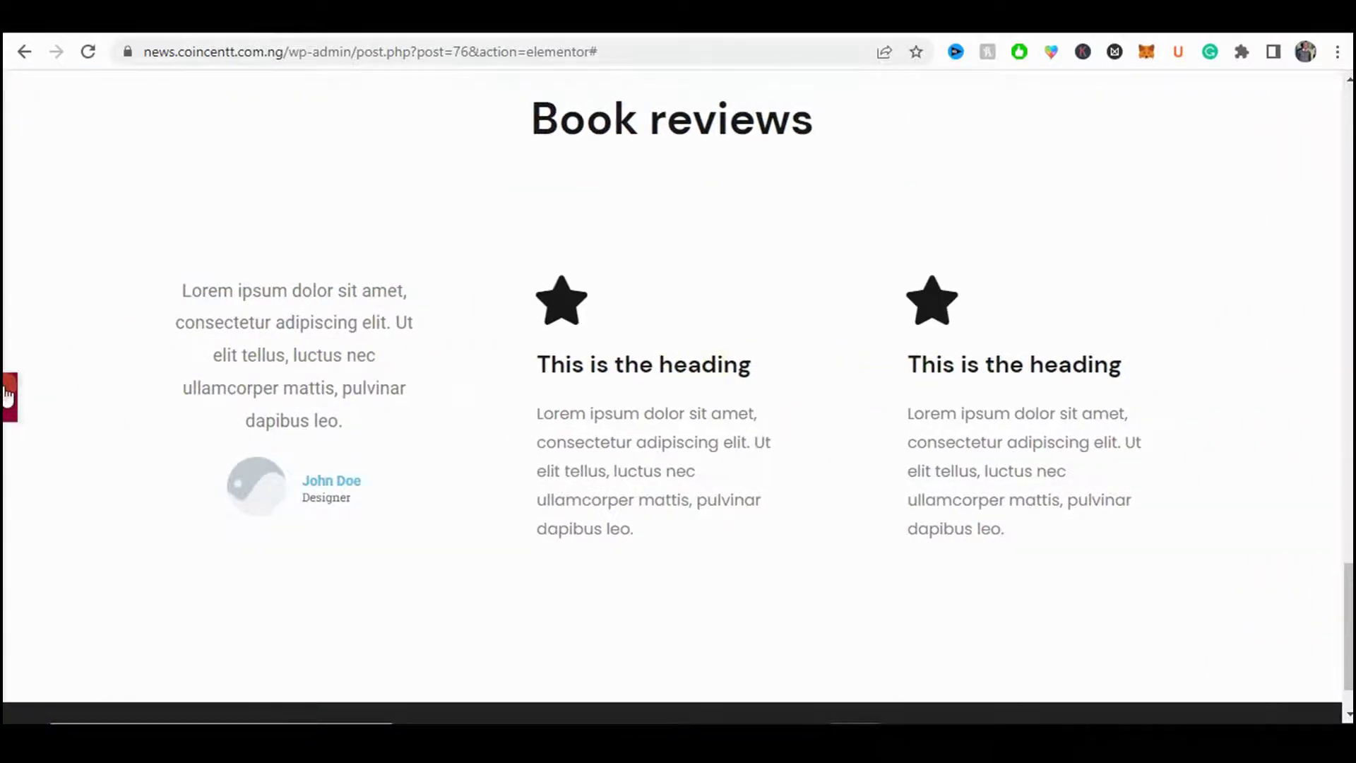
pyautogui.click(8, 395)
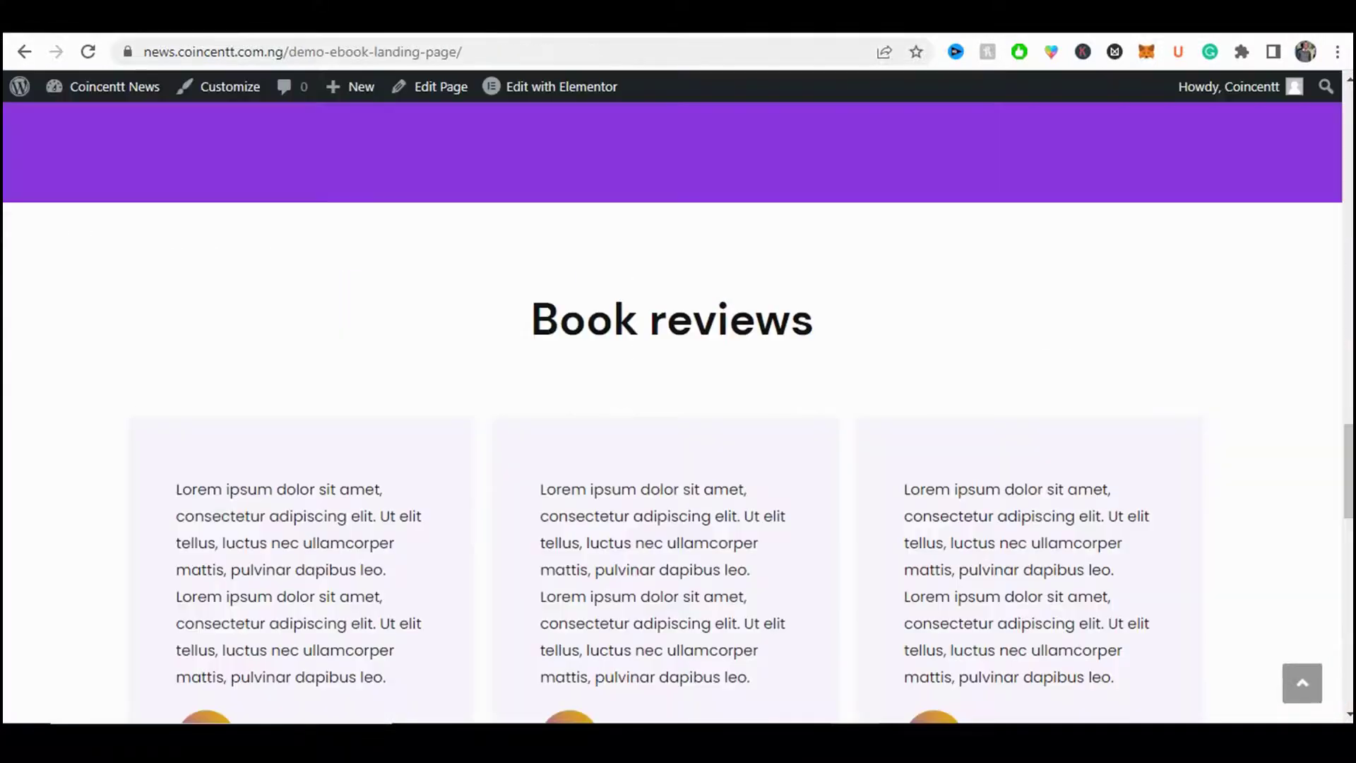
pyautogui.scroll(-4, 387, 302)
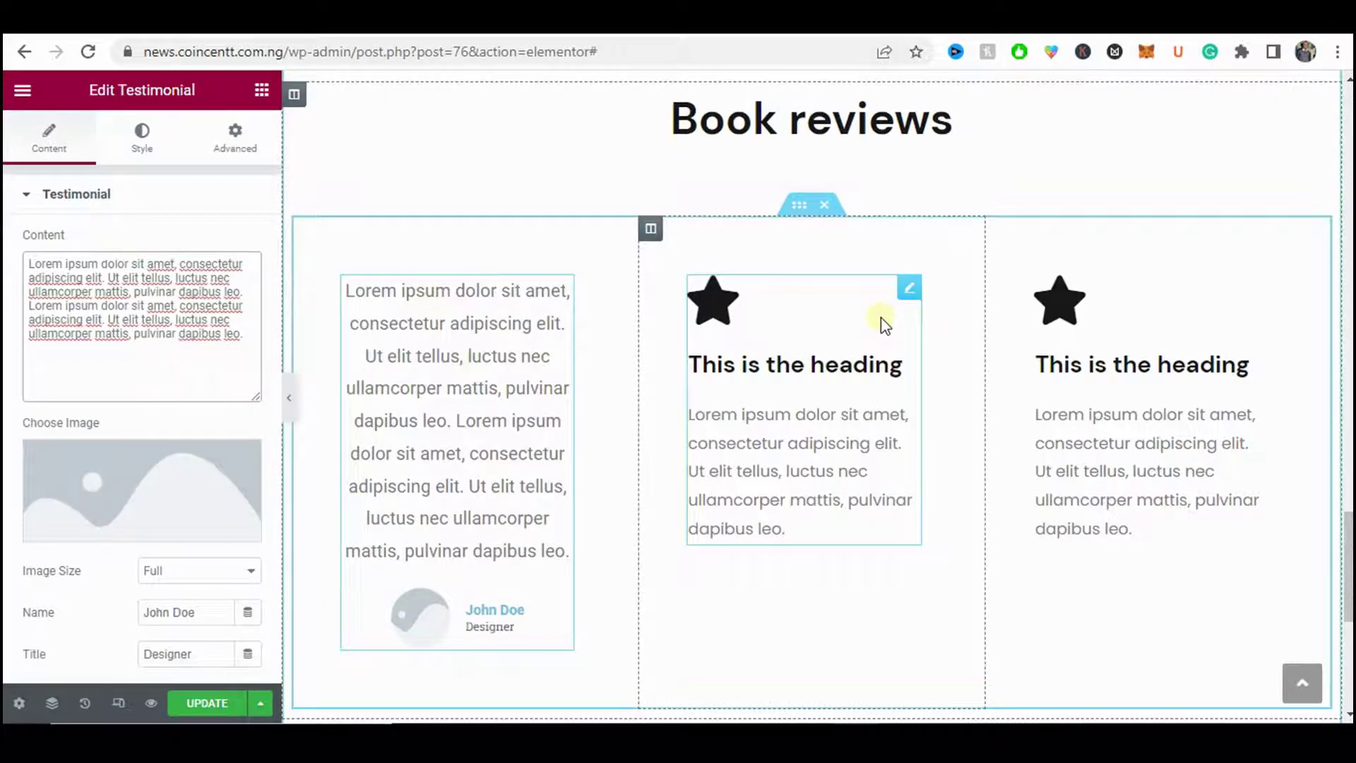
pyautogui.scroll(-1, 388, 339)
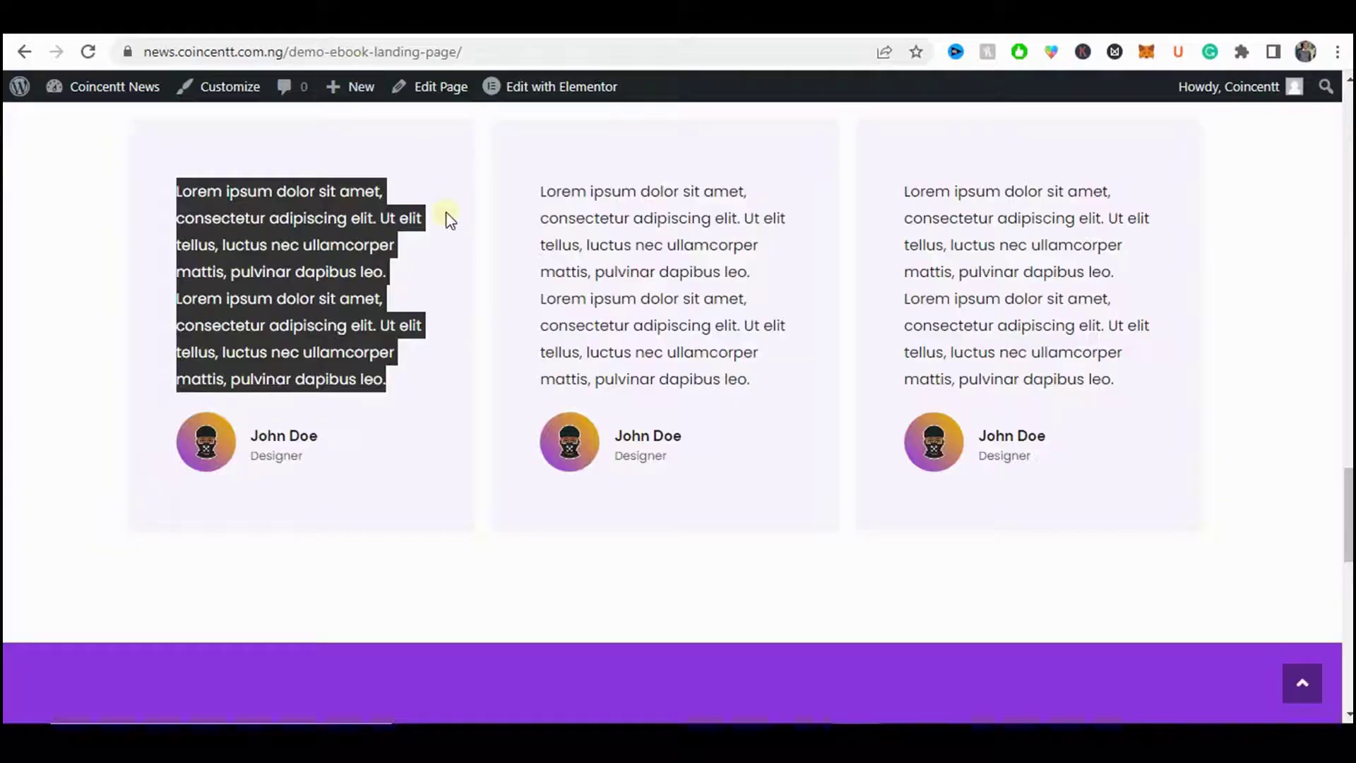
# - Check the demo's review cards, set the first review column's background color to #E4CAFF33, and preview it at full width
pyautogui.scroll(3, 651, 312)
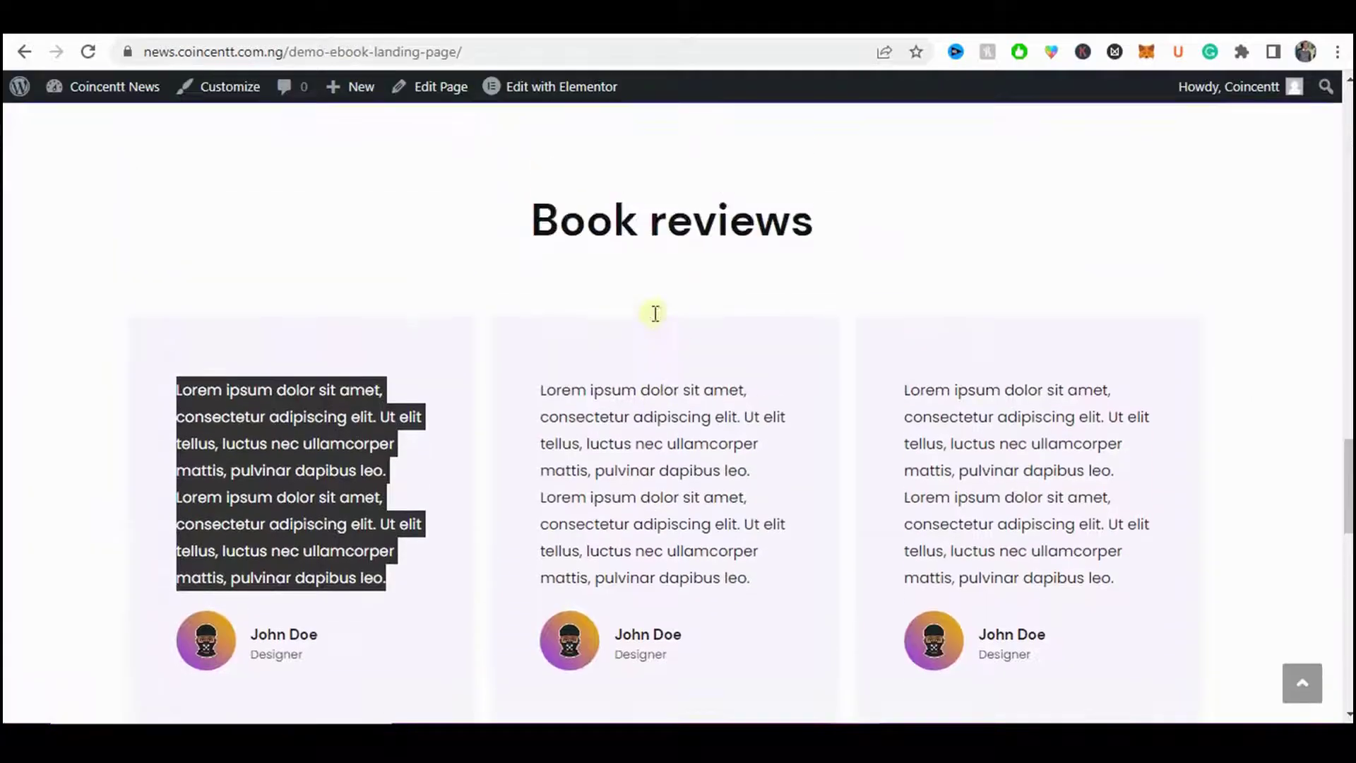
pyautogui.click(648, 325)
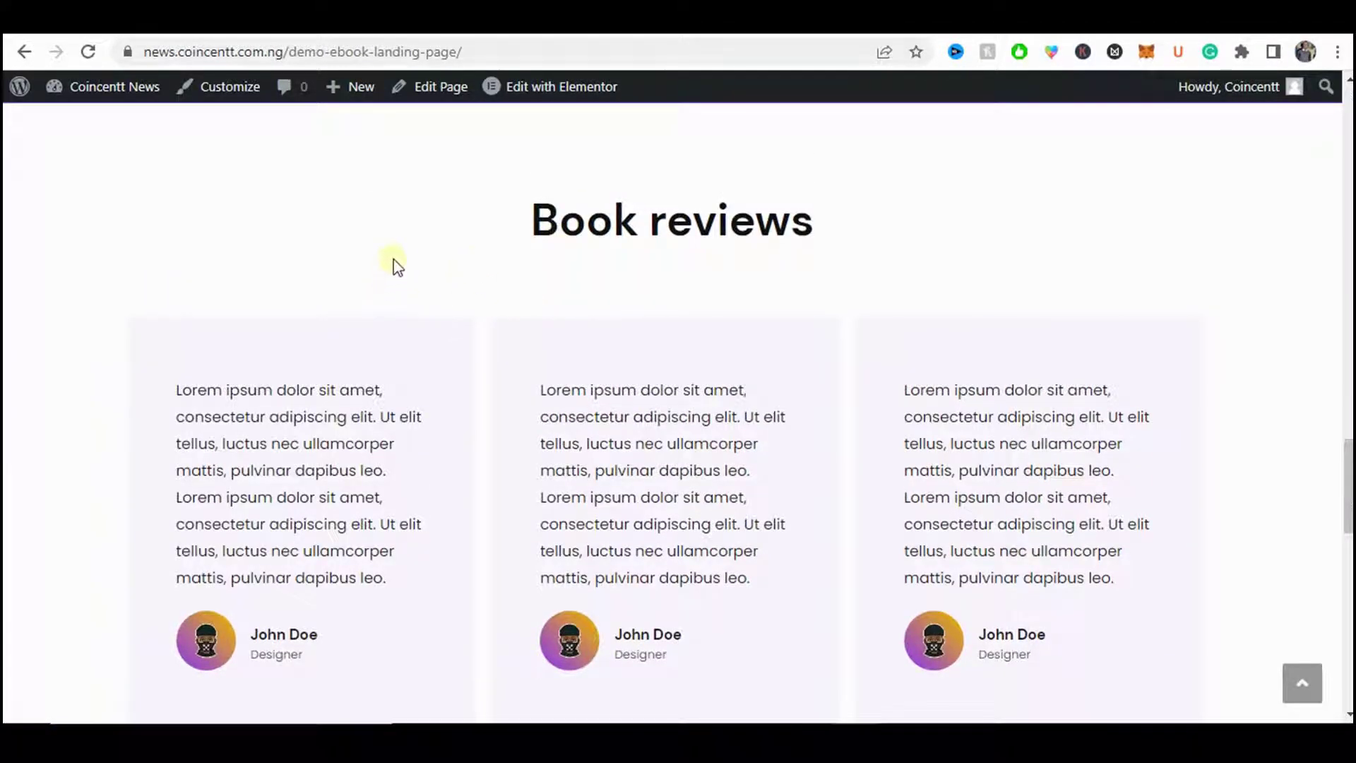
pyautogui.scroll(-1, 394, 261)
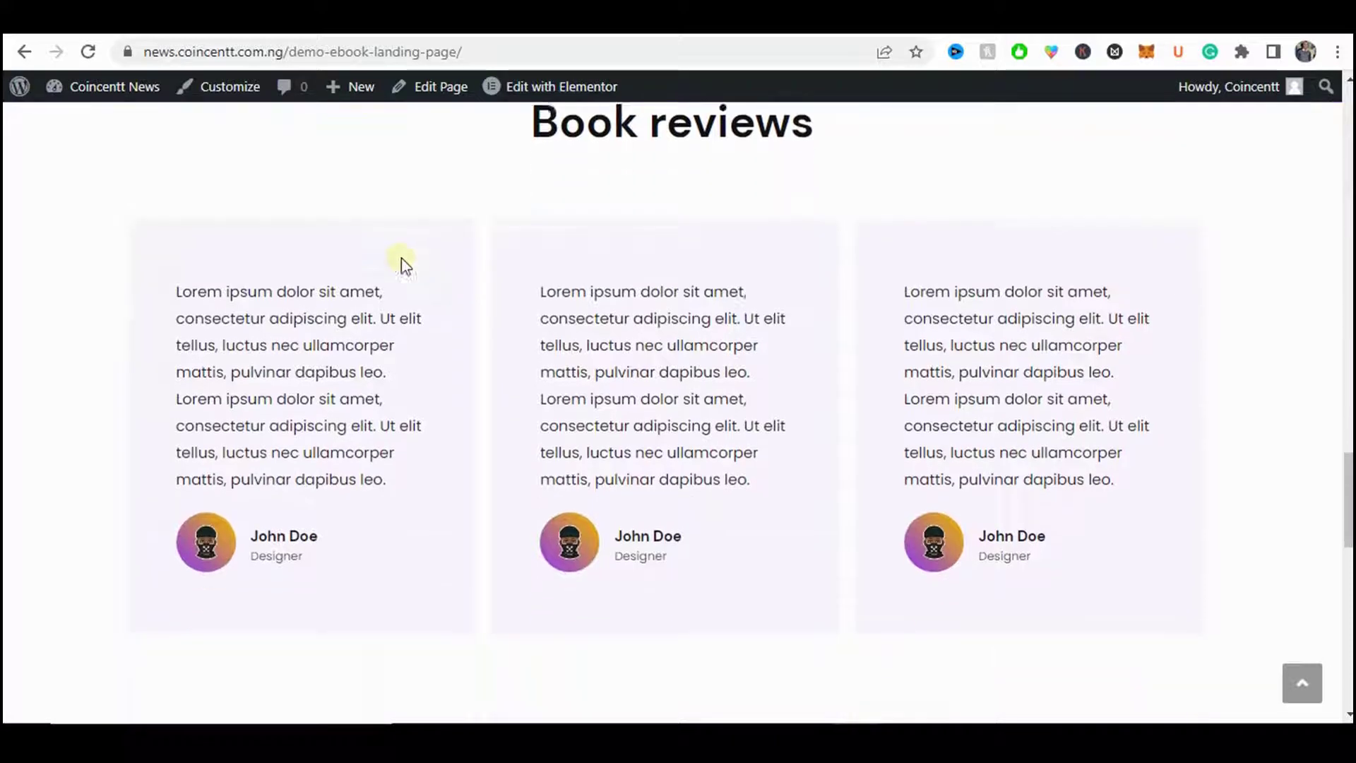
pyautogui.click(163, 34)
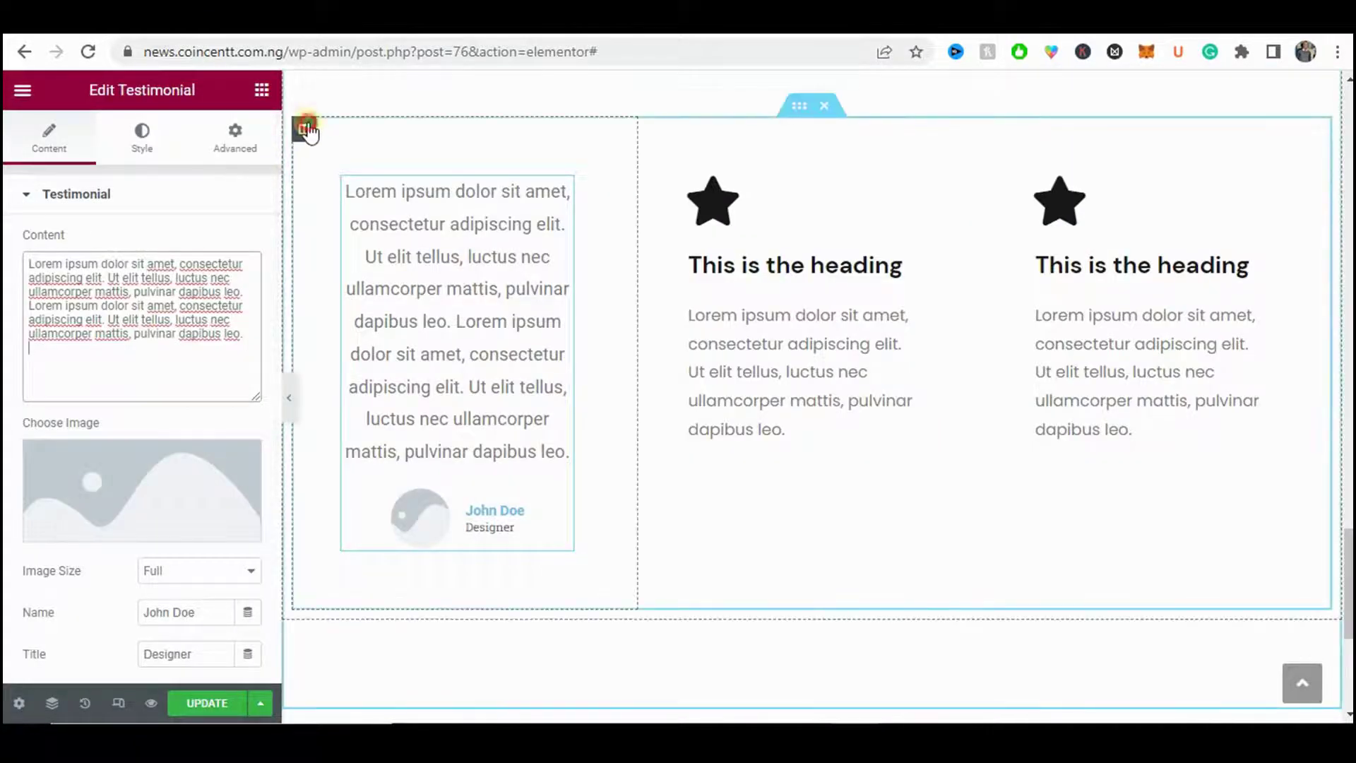
pyautogui.click(302, 130)
pyautogui.click(144, 145)
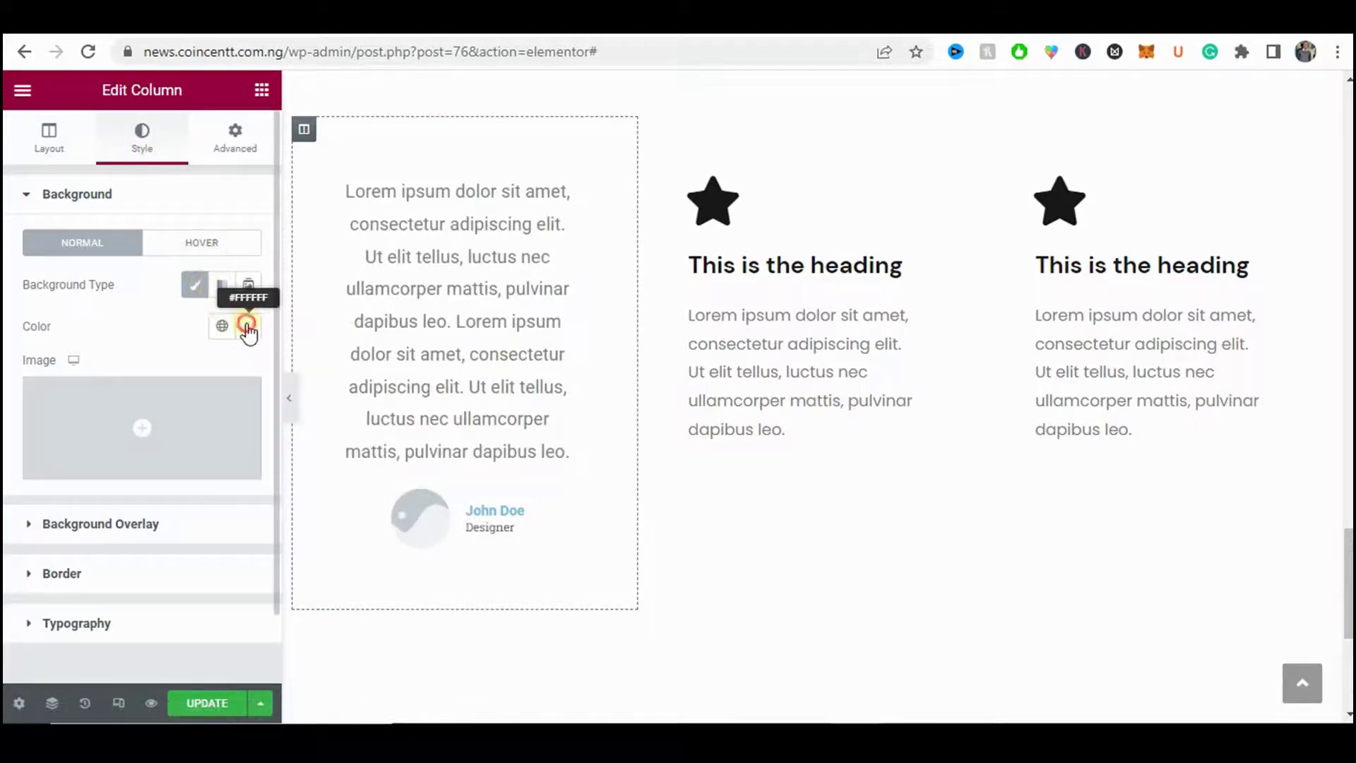
pyautogui.click(247, 325)
pyautogui.write('#E4CAFF33')
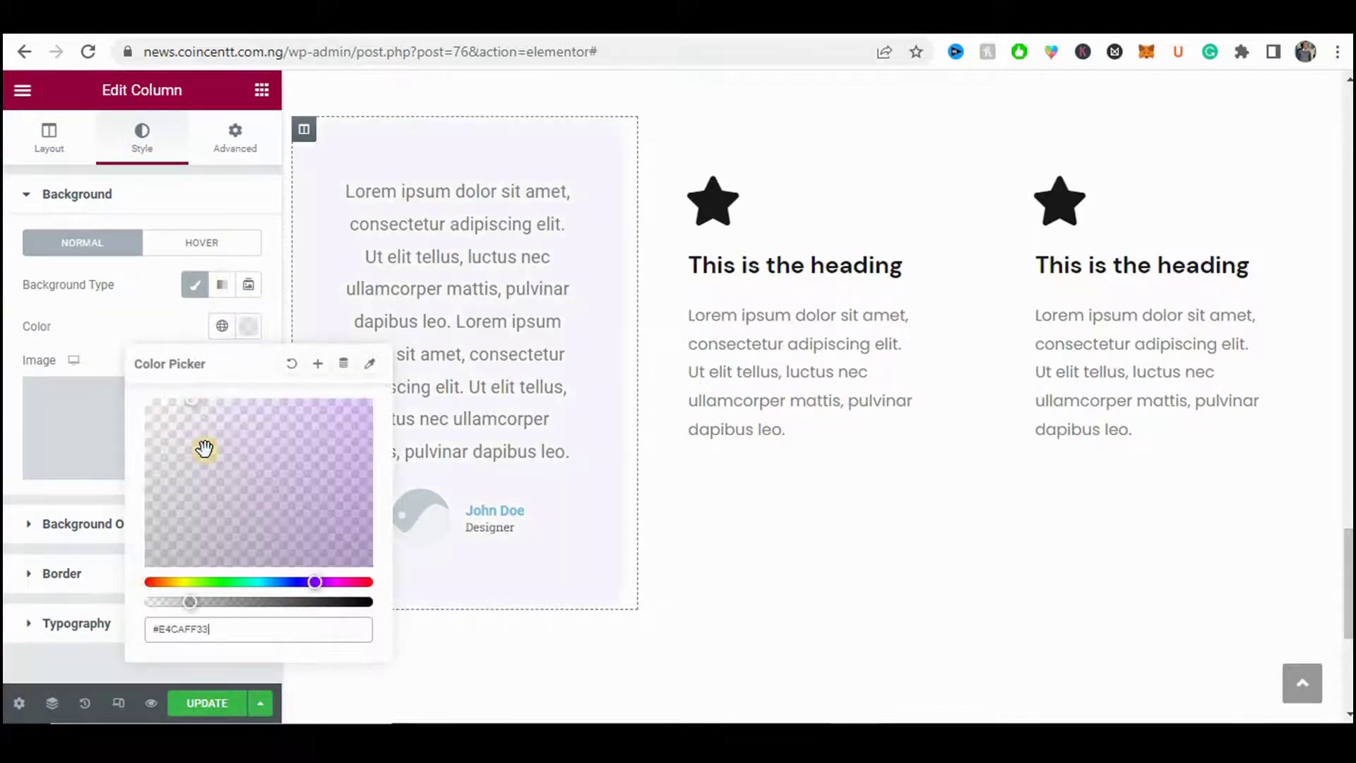
pyautogui.click(127, 339)
pyautogui.click(289, 397)
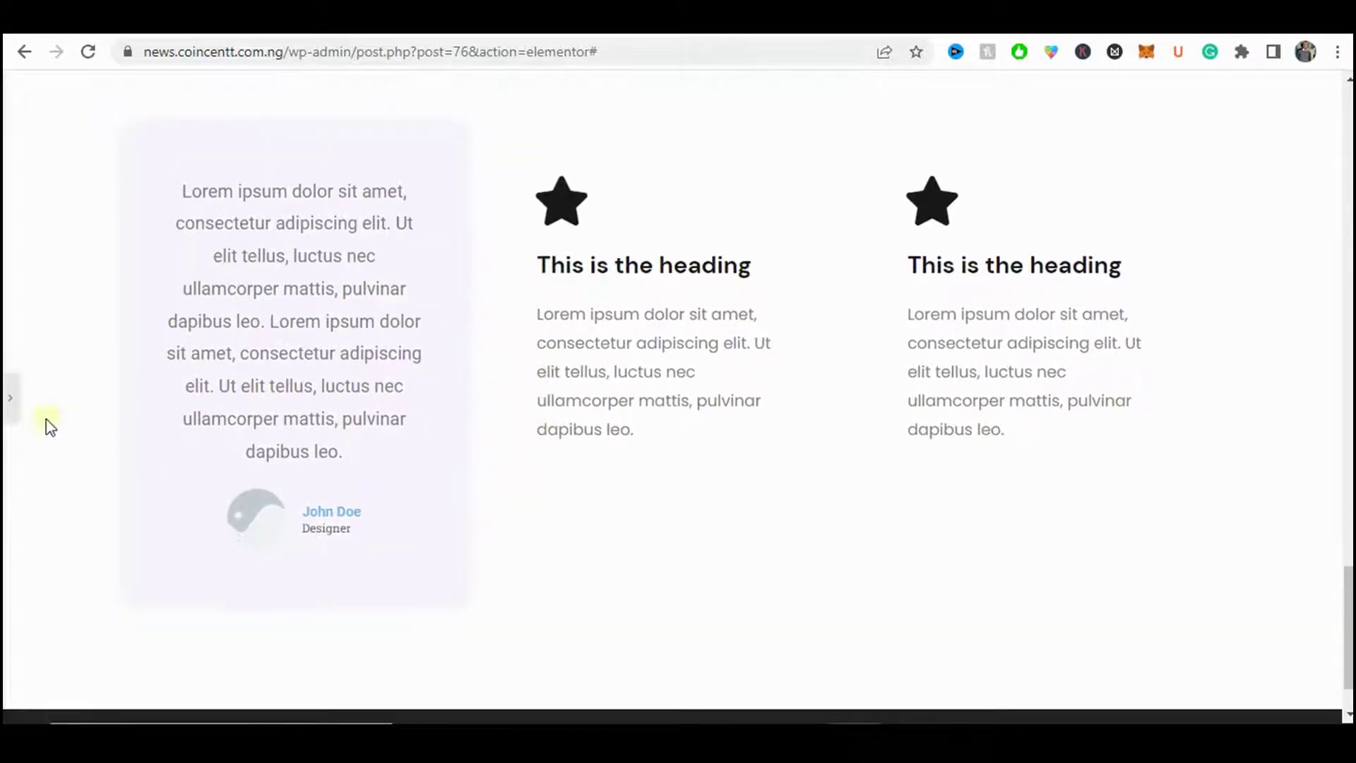
pyautogui.click(11, 397)
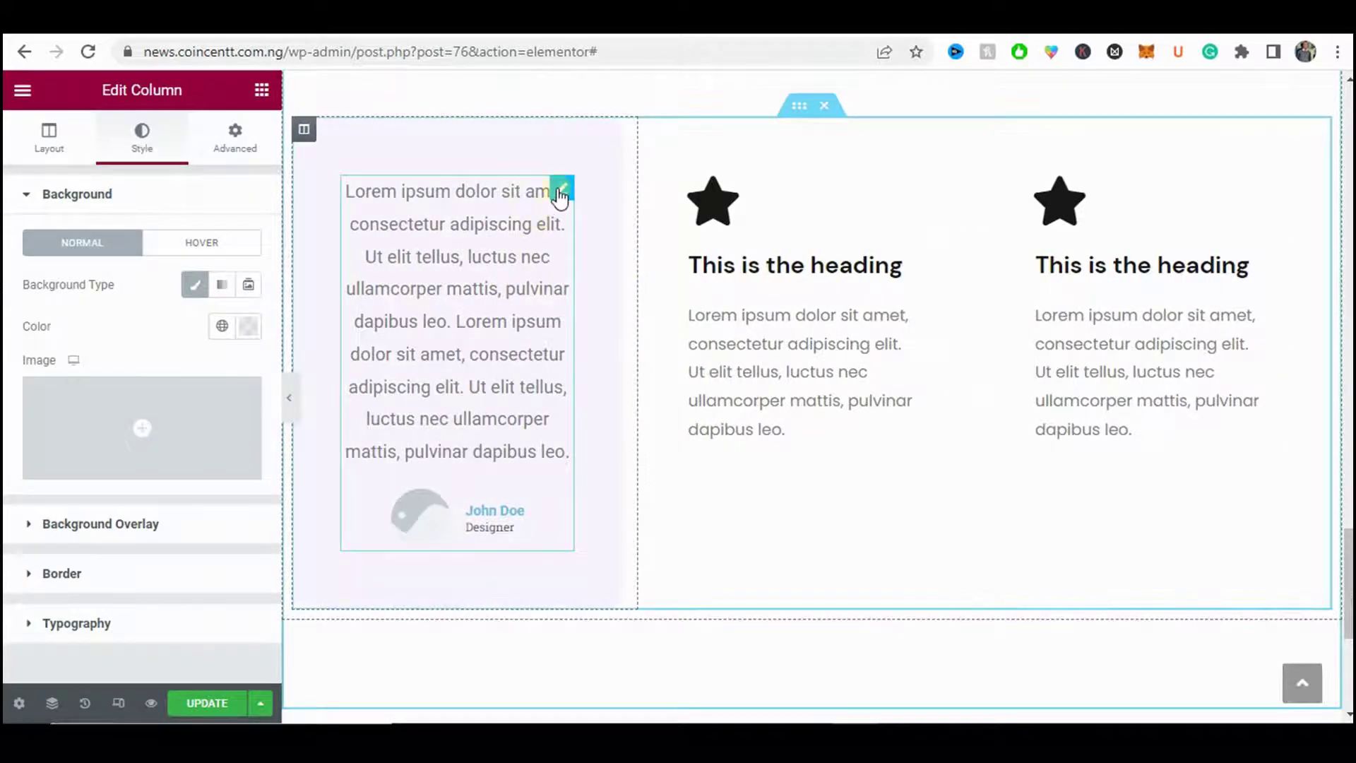
# - Set the testimonial's image to My-avatar-web.jpg from the media library
pyautogui.click(560, 192)
pyautogui.scroll(-4, 69, 364)
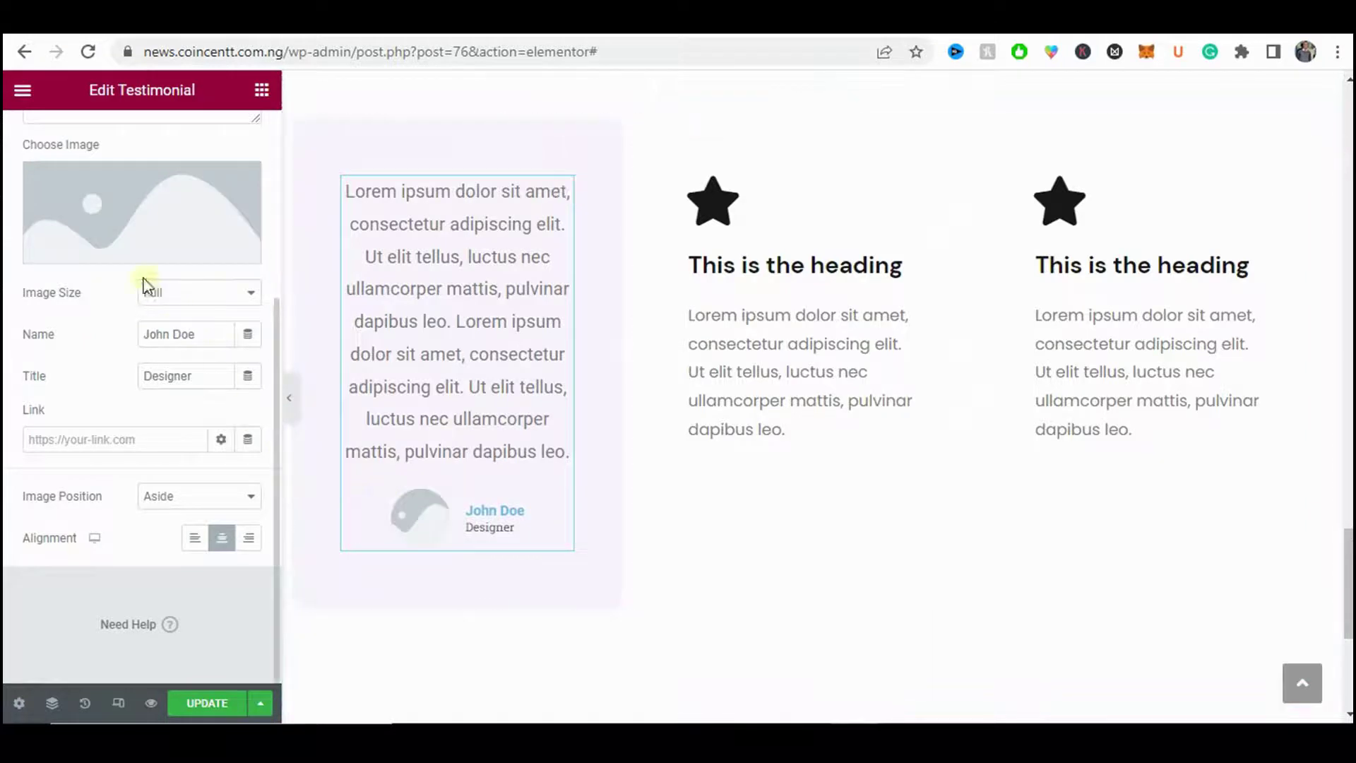
pyautogui.click(75, 253)
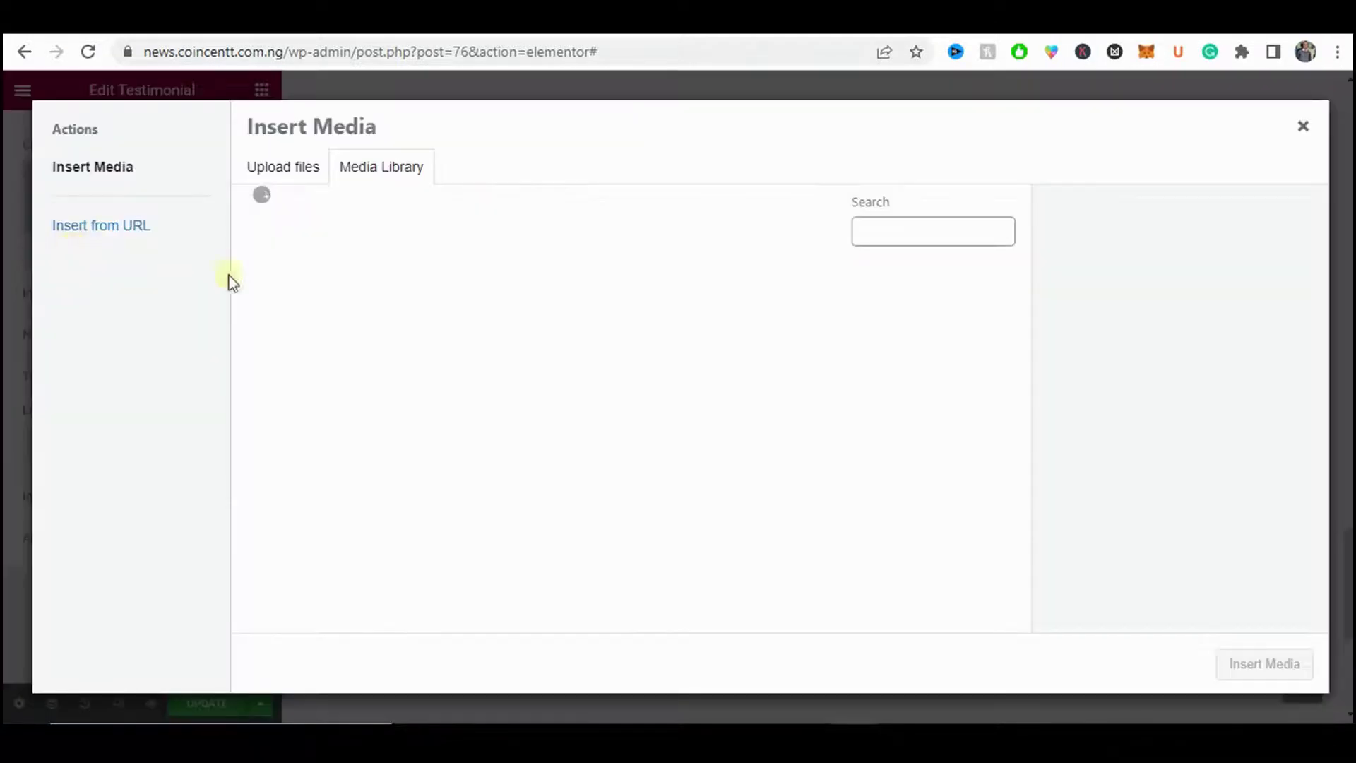
pyautogui.click(789, 351)
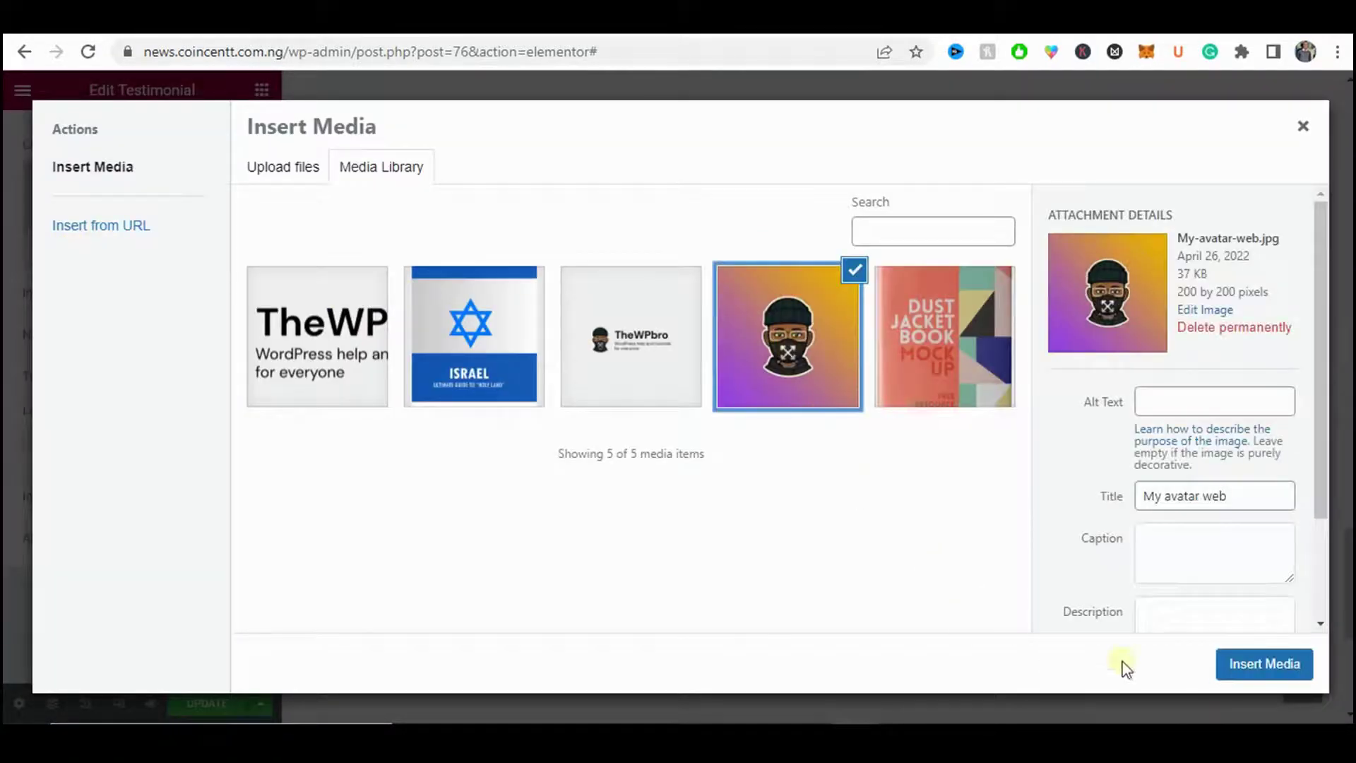
pyautogui.click(1241, 662)
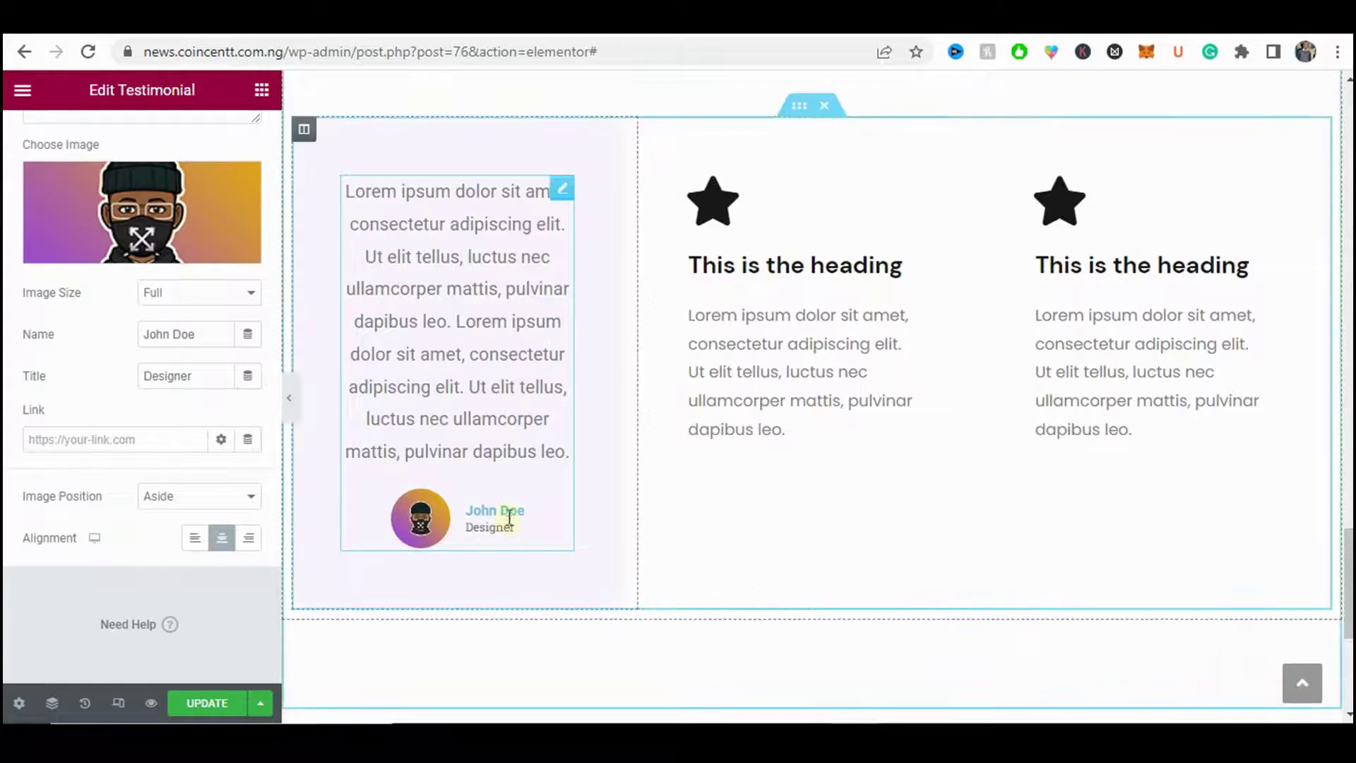
# - Change the testimonial's name to "theWPbro"
pyautogui.tripleClick(151, 336)
pyautogui.tripleClick(161, 367)
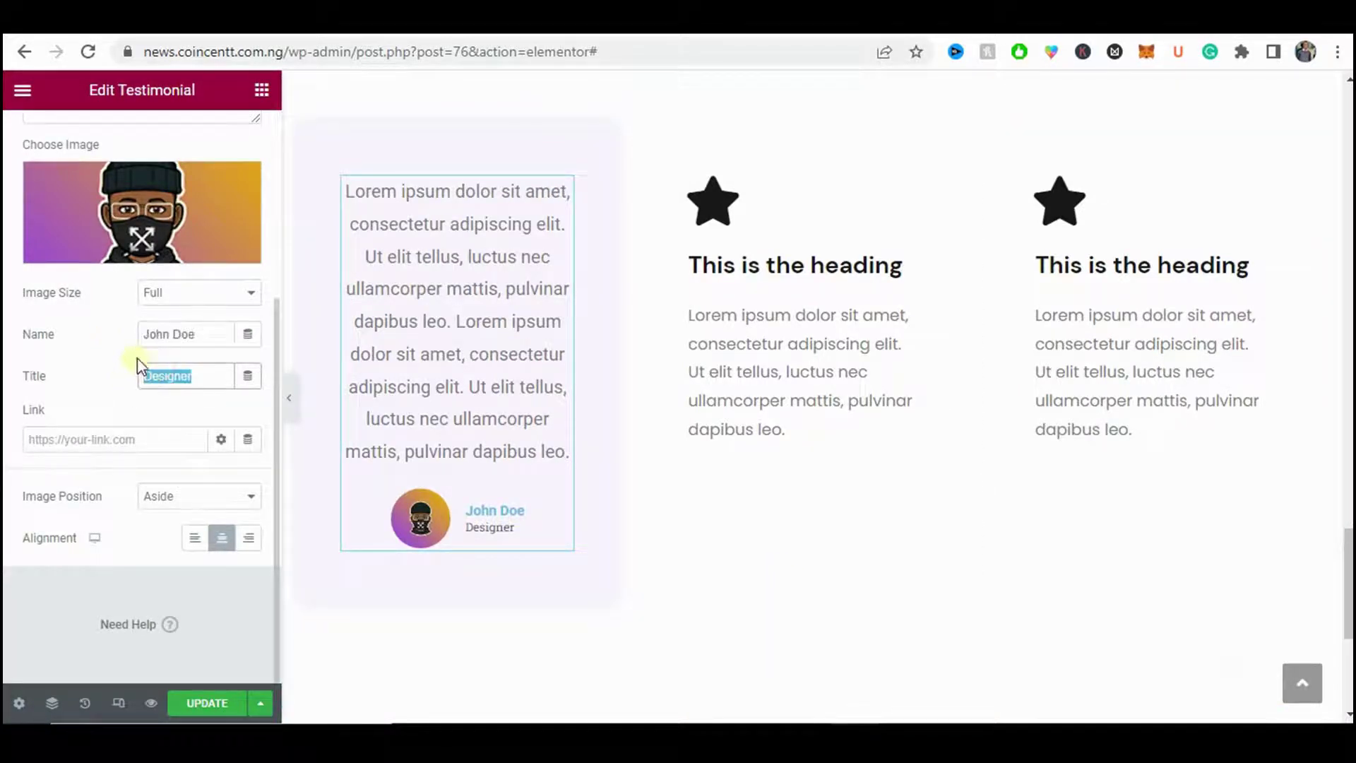
pyautogui.tripleClick(158, 336)
pyautogui.write('J')
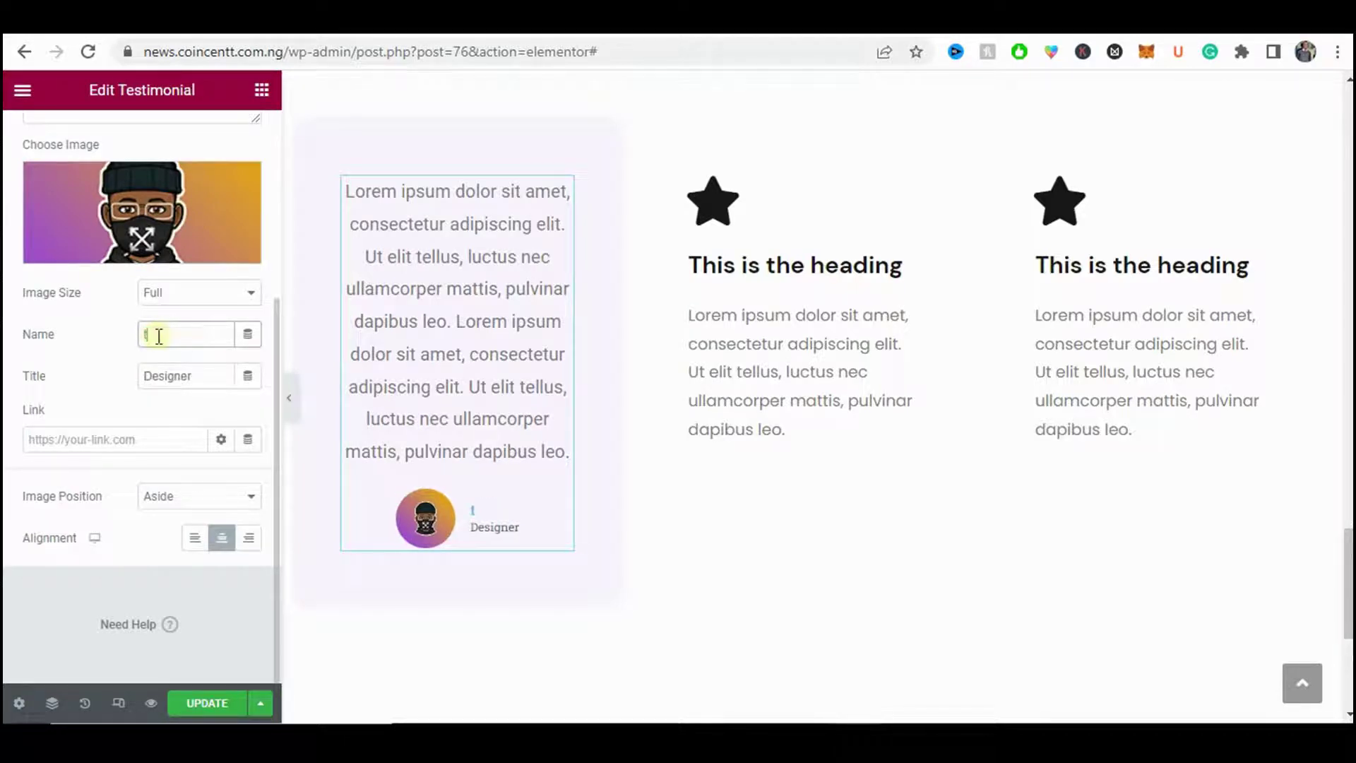
pyautogui.write('heWpbo')
pyautogui.press('BackSpace')
pyautogui.write('ro')
pyautogui.press('BackSpace')
pyautogui.write('P')
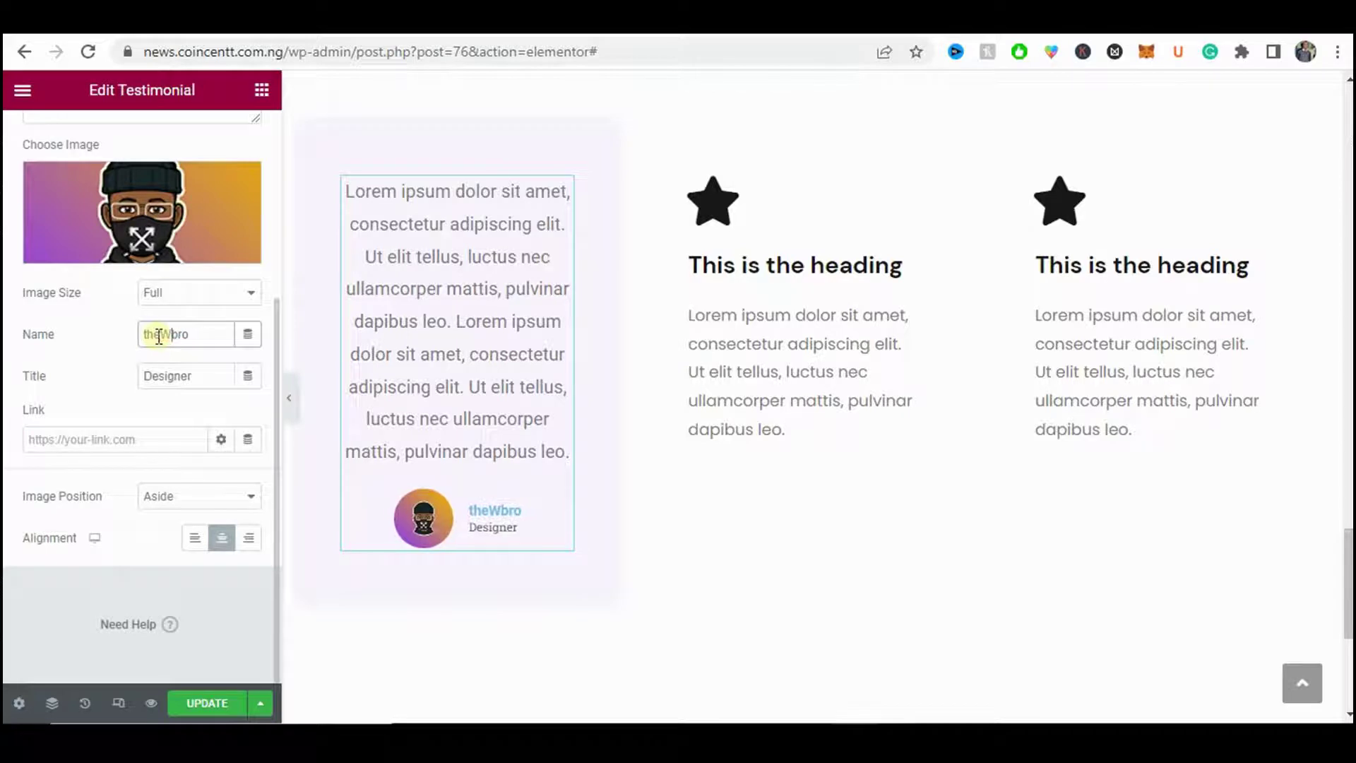
# - Try "Web designer" as the testimonial's title and shorten it back to "Designer"
pyautogui.click(179, 382)
pyautogui.doubleClick(178, 380)
pyautogui.write('We')
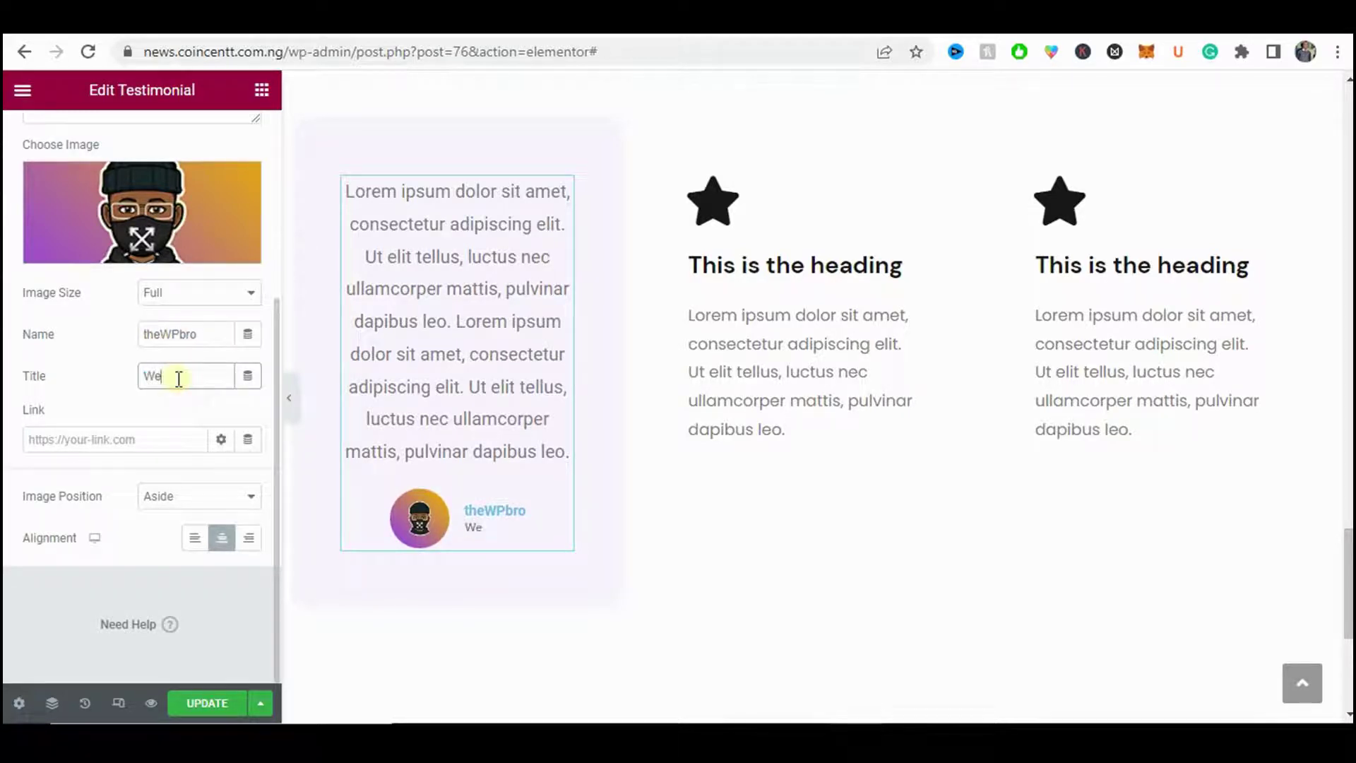
pyautogui.write('b designer')
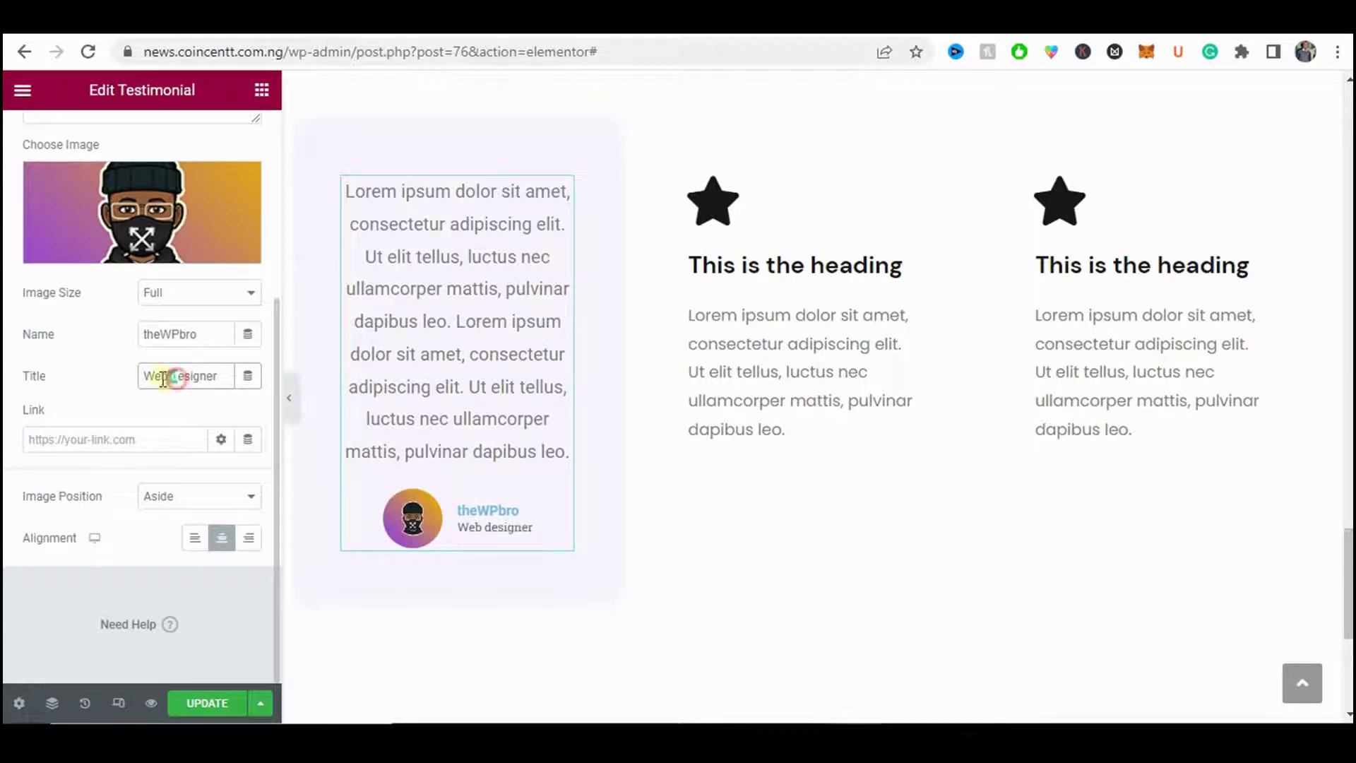
pyautogui.moveTo(175, 378); pyautogui.dragTo(140, 375)
pyautogui.write('D')
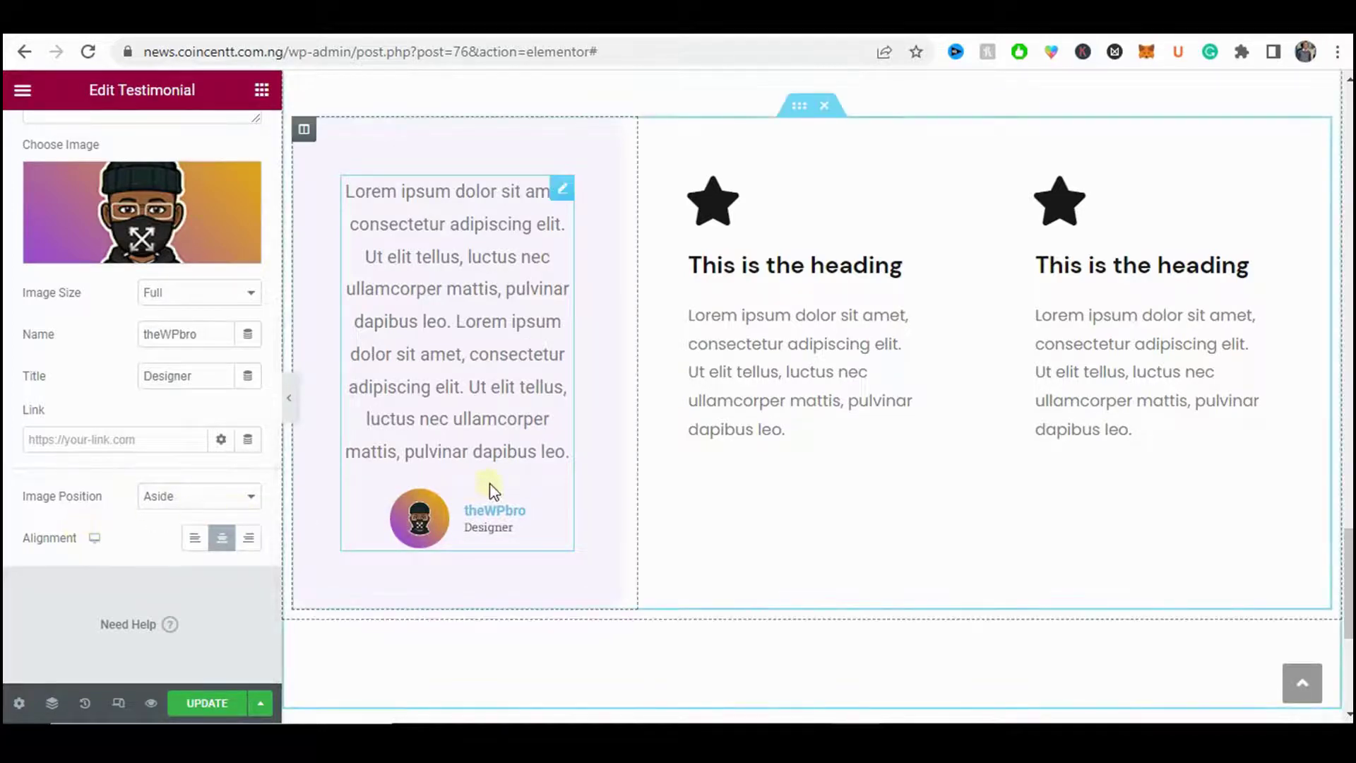
# - Check the review text alignment on the demo page, align the testimonial left, and preview it at full width
pyautogui.click(322, 35)
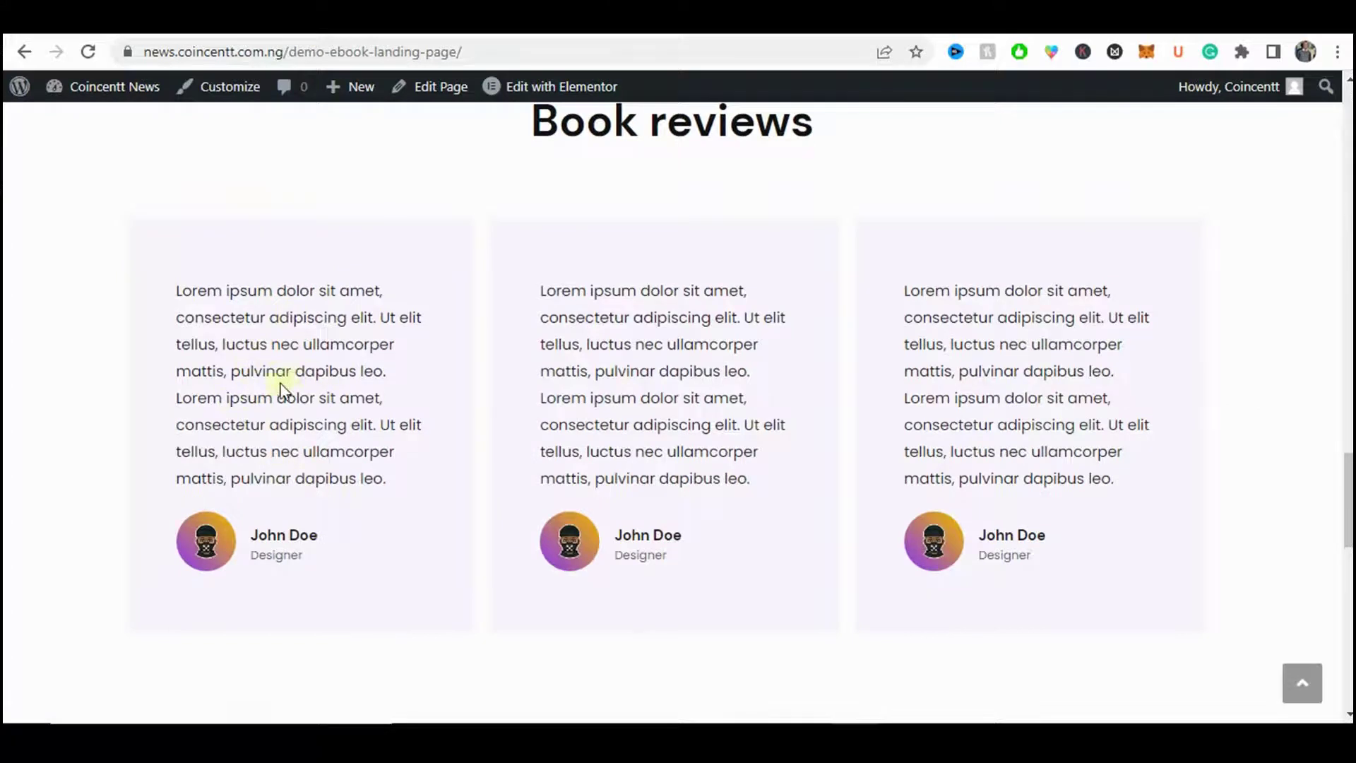
pyautogui.moveTo(181, 281); pyautogui.dragTo(204, 469)
pyautogui.click(203, 466)
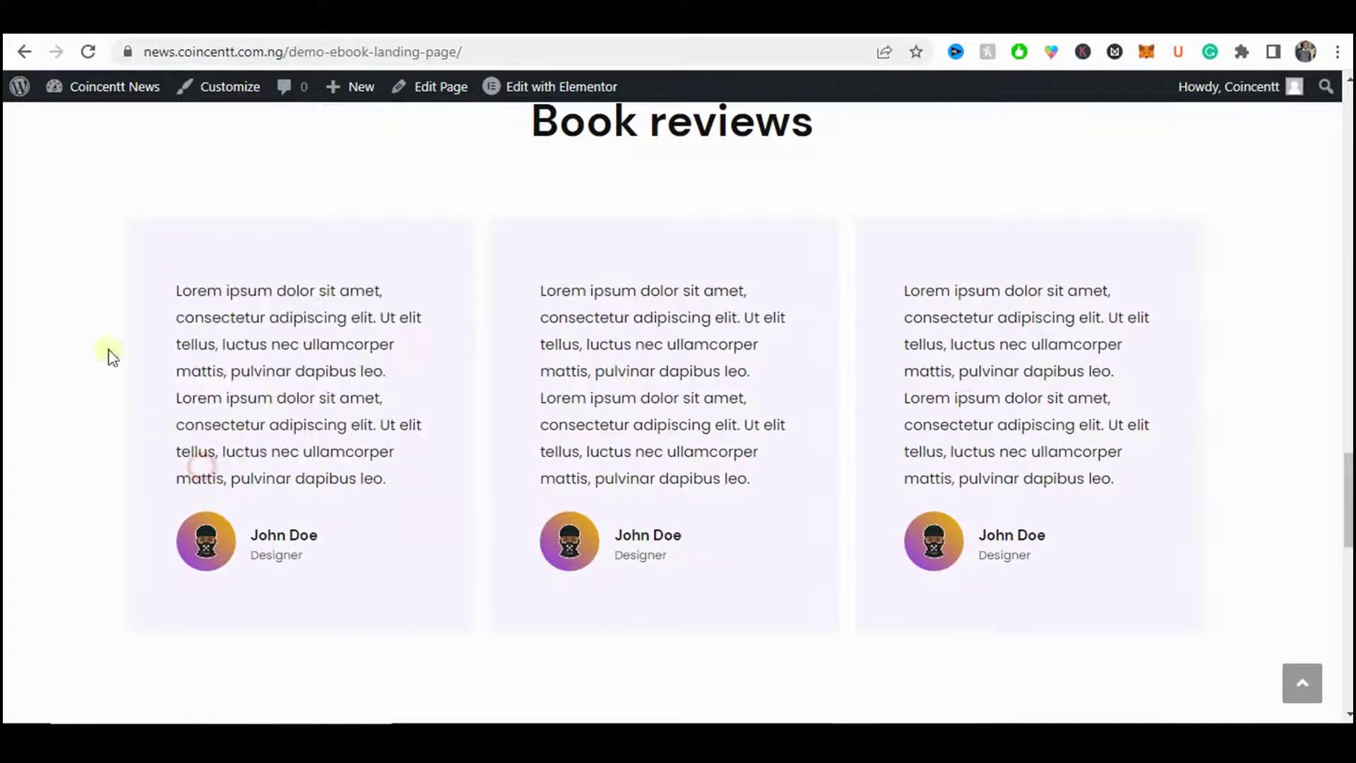
pyautogui.click(106, 36)
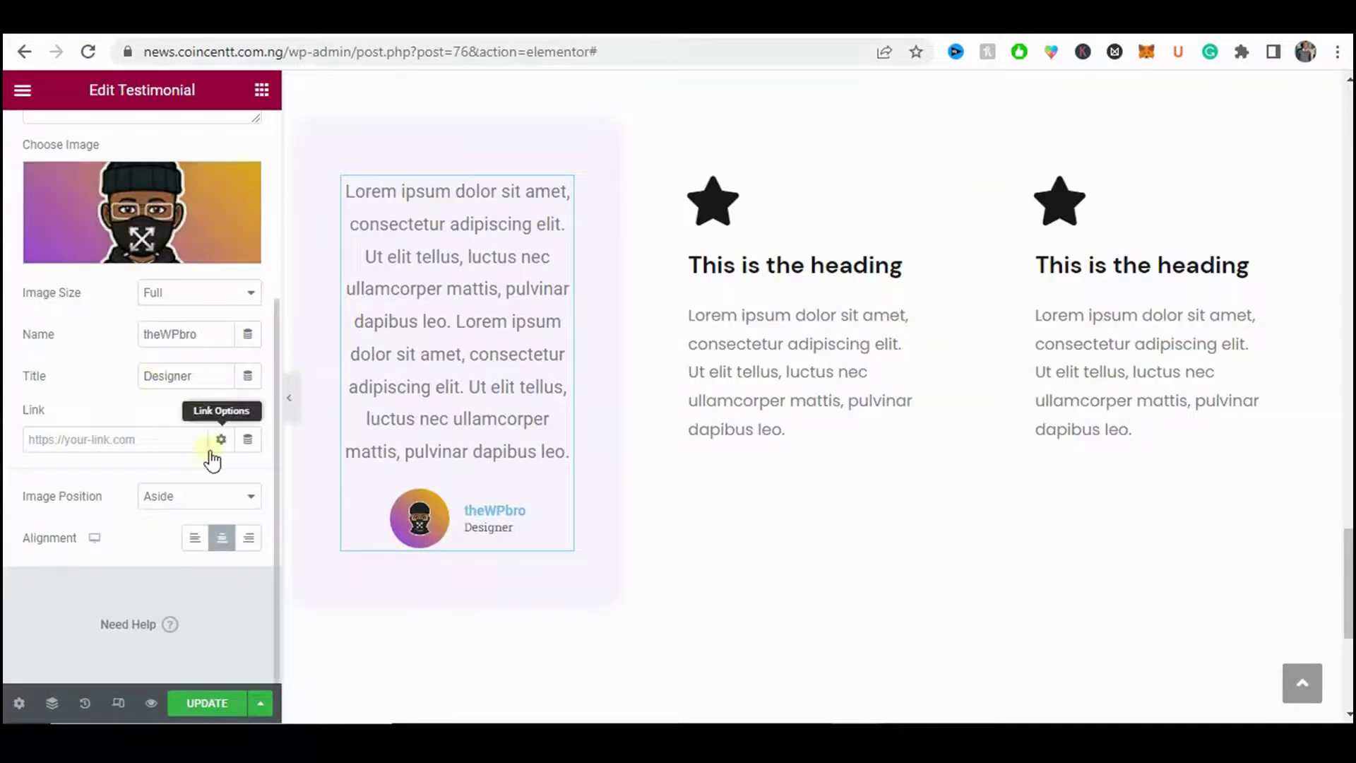
pyautogui.click(197, 535)
pyautogui.scroll(2, 363, 439)
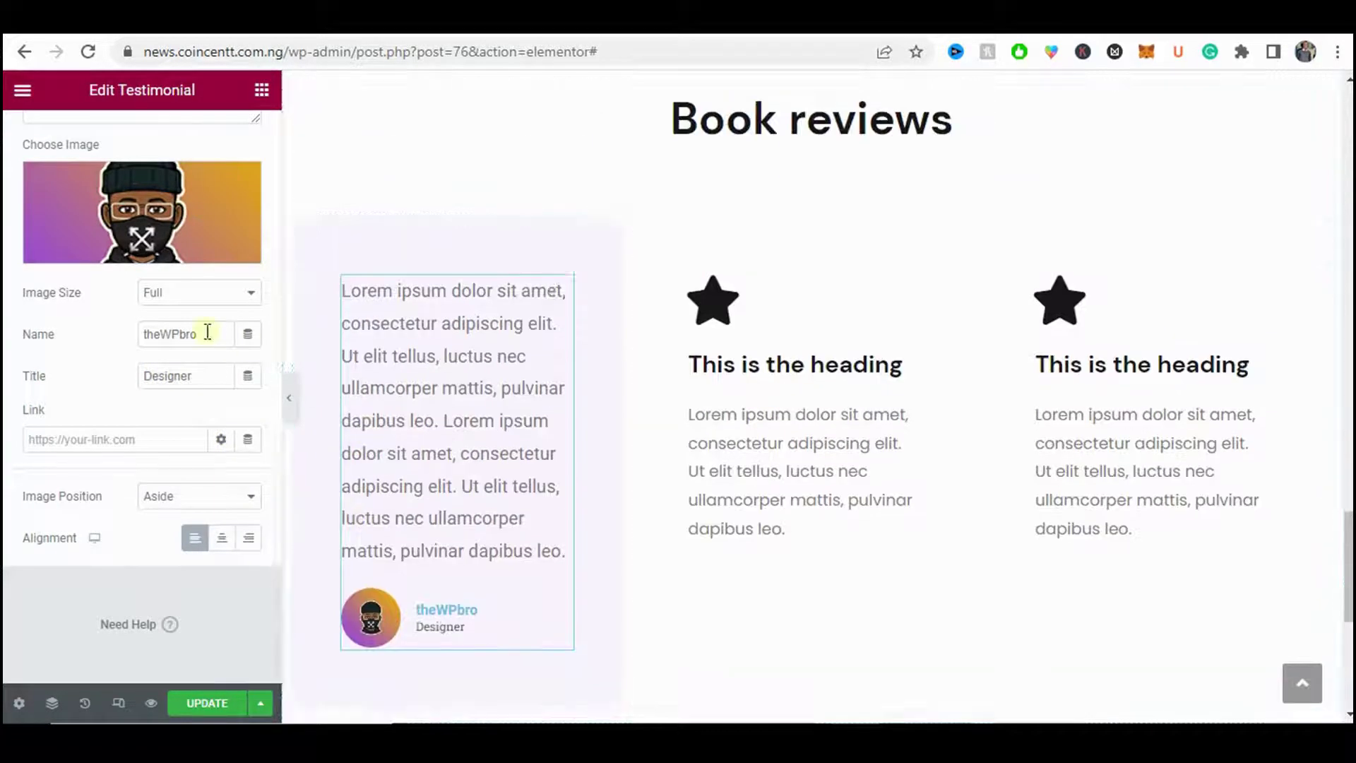
pyautogui.click(294, 412)
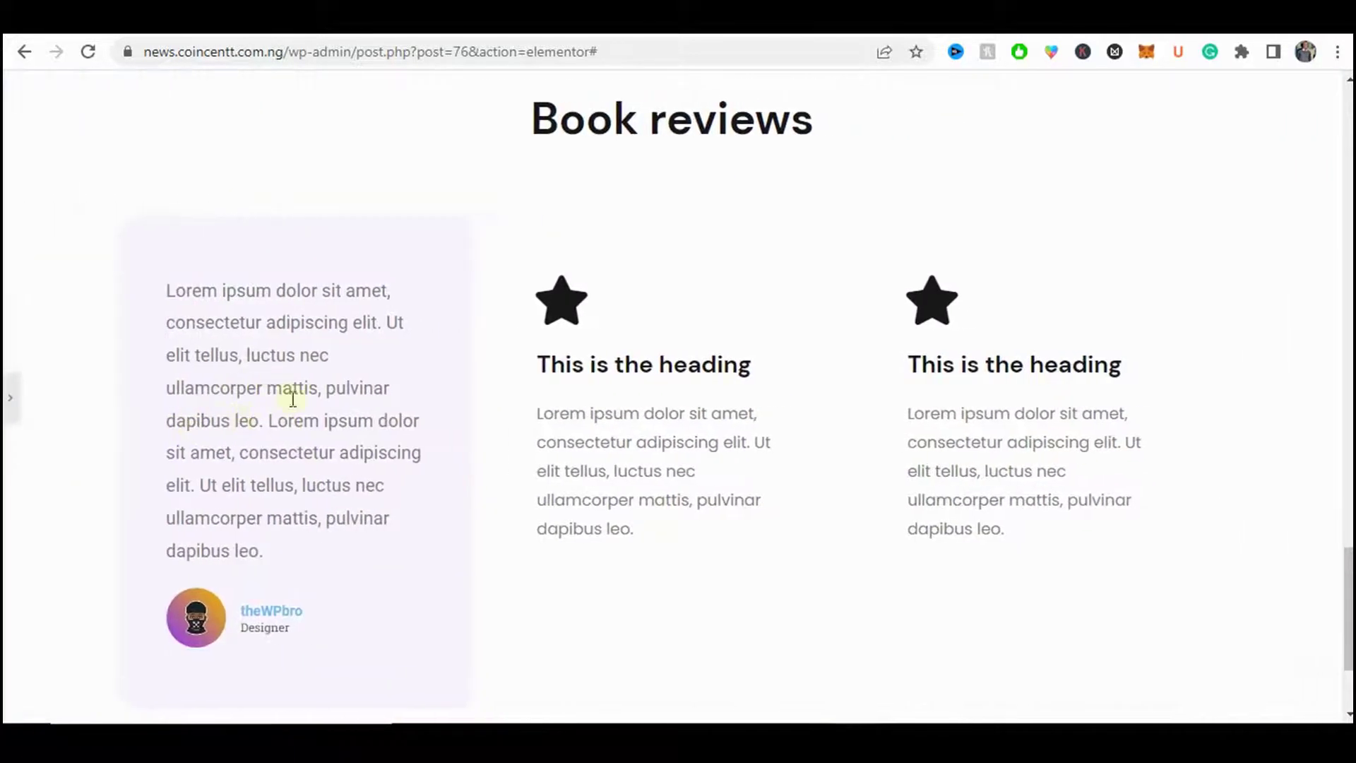
pyautogui.click(243, 388)
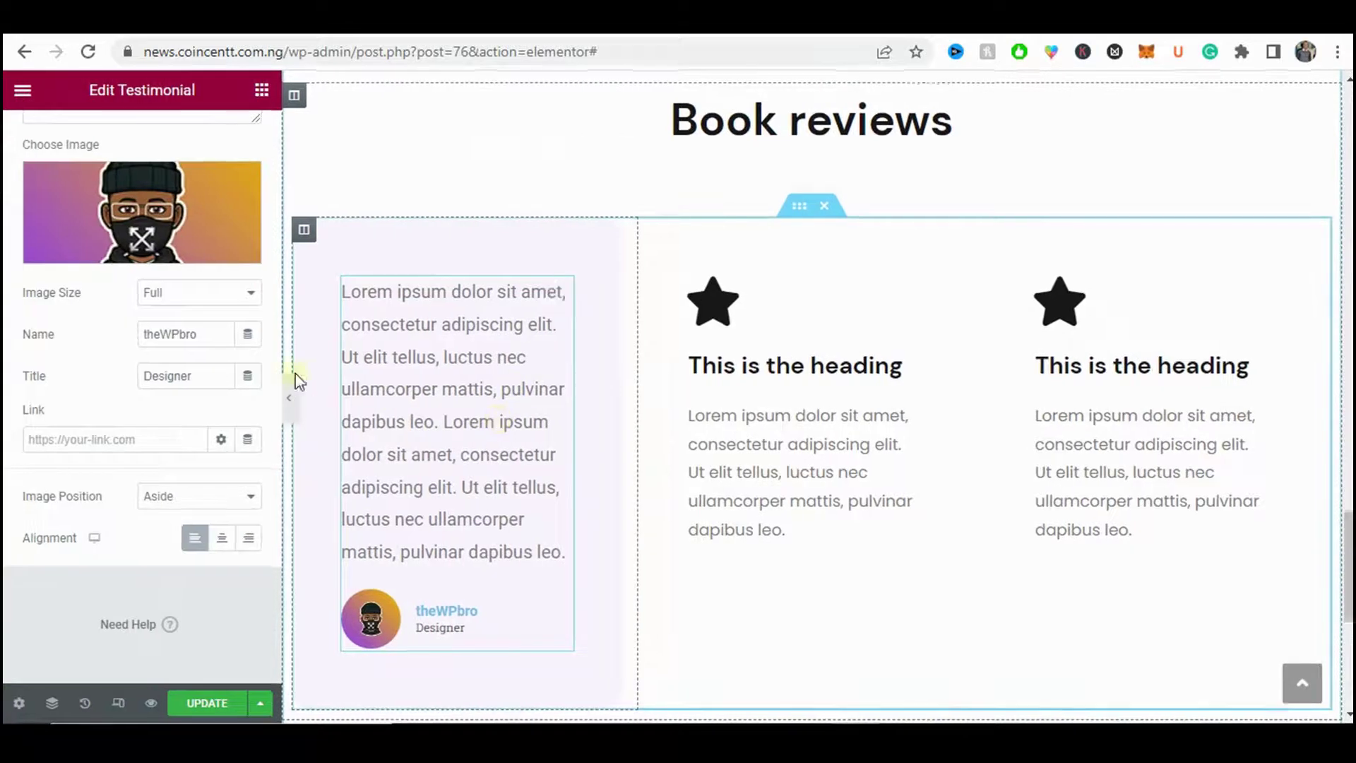
# - Set the testimonial content's text color to the global color #171717
pyautogui.click(142, 140)
pyautogui.scroll(-3, 575, 363)
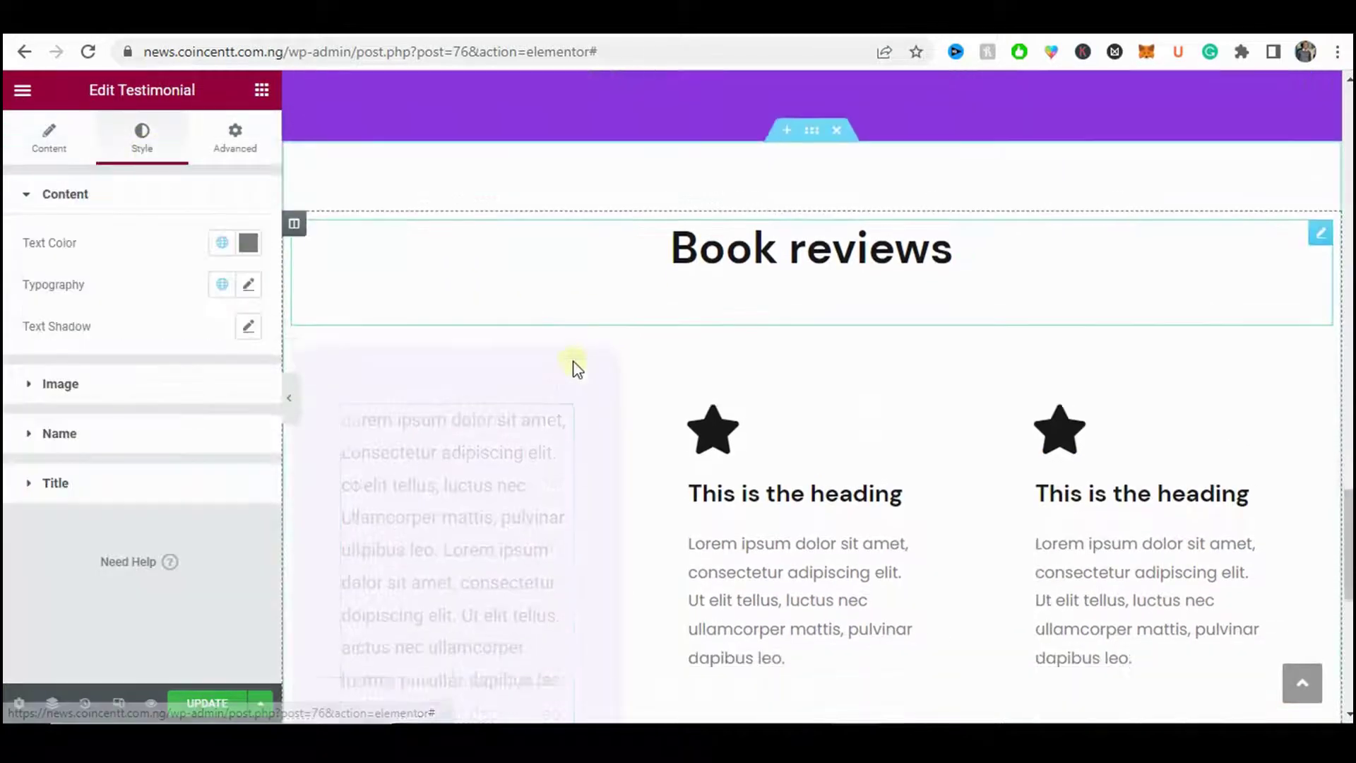
pyautogui.click(248, 243)
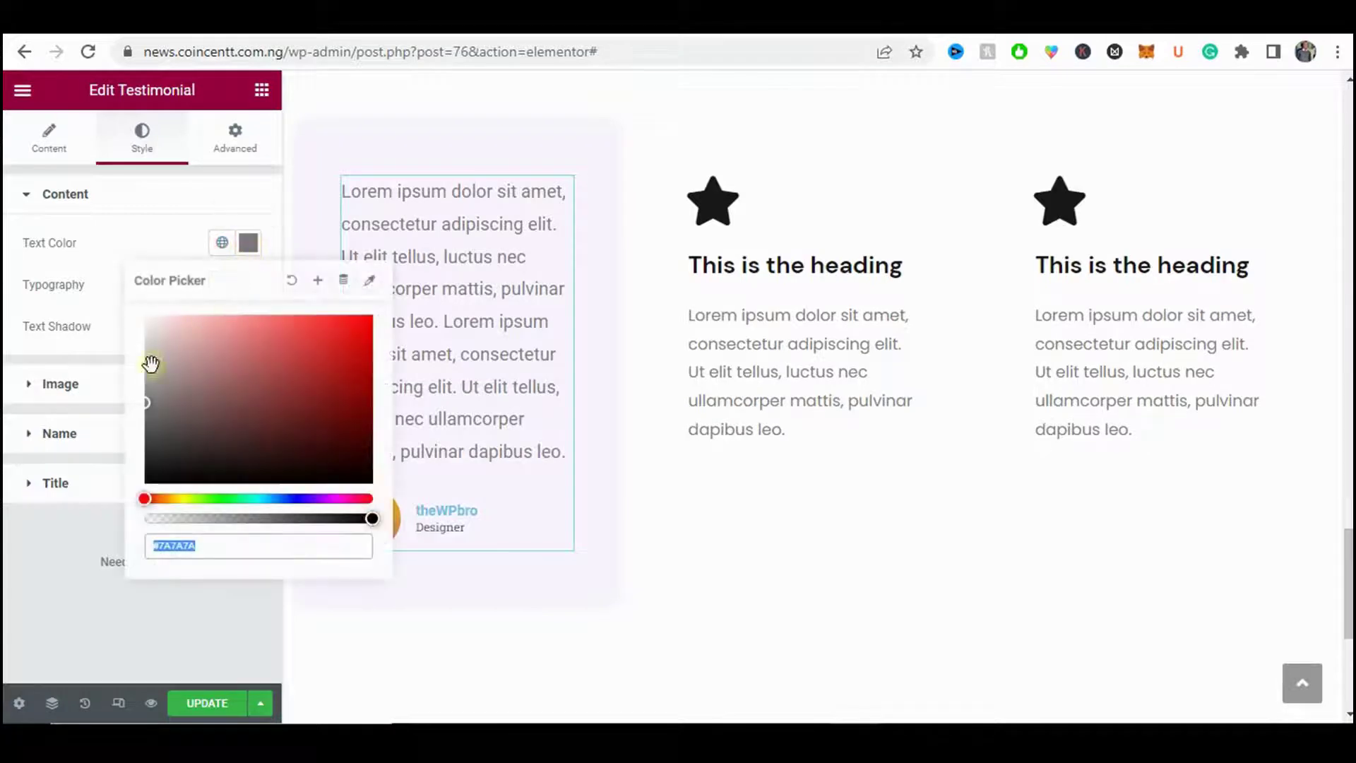
pyautogui.click(221, 243)
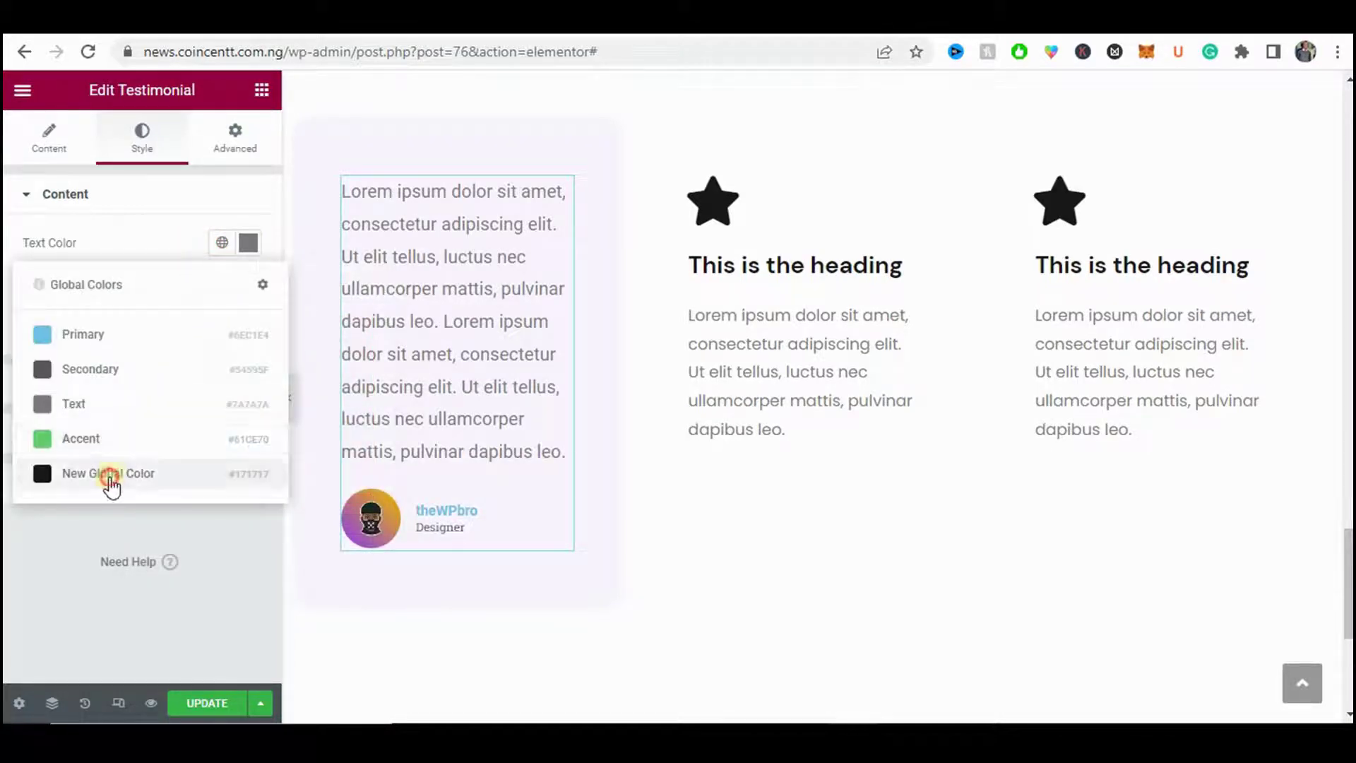
pyautogui.click(112, 475)
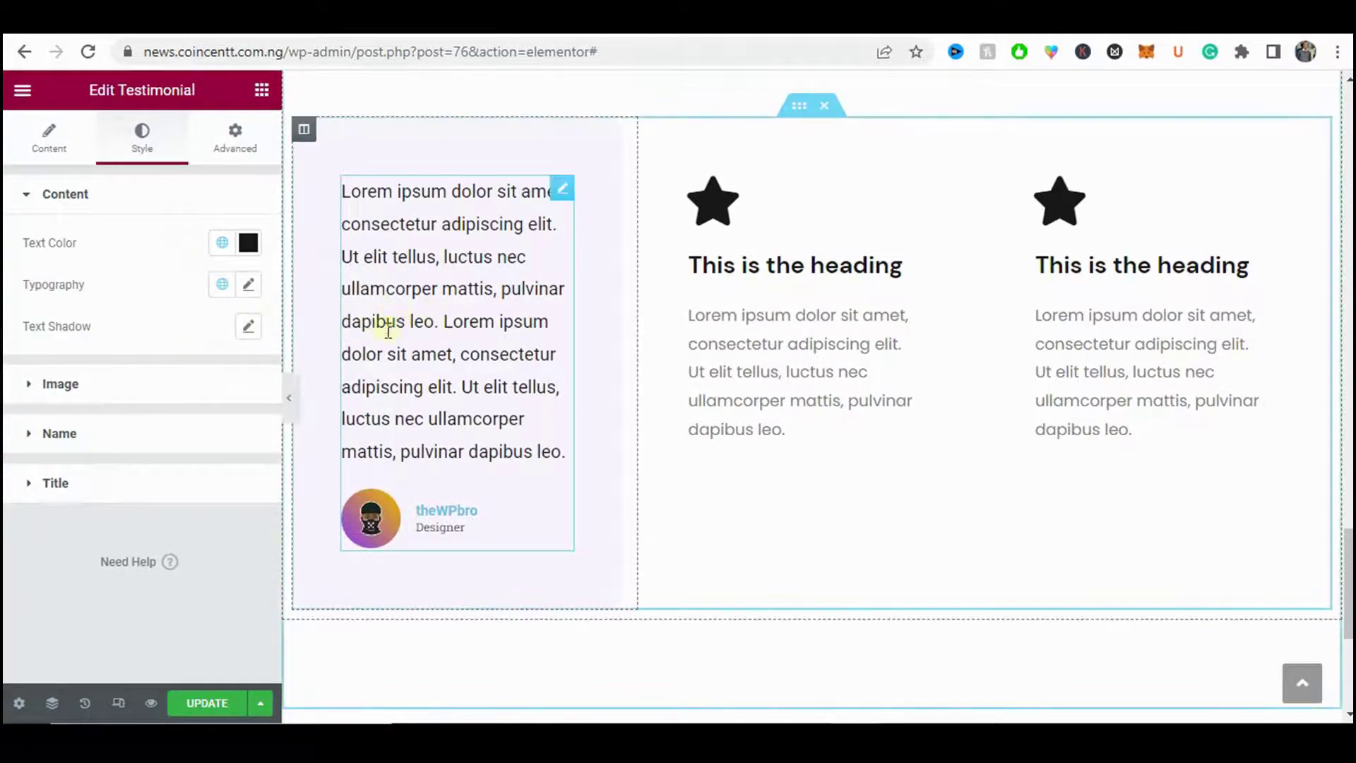
# - Set the testimonial content's font family to Poppins
pyautogui.click(248, 285)
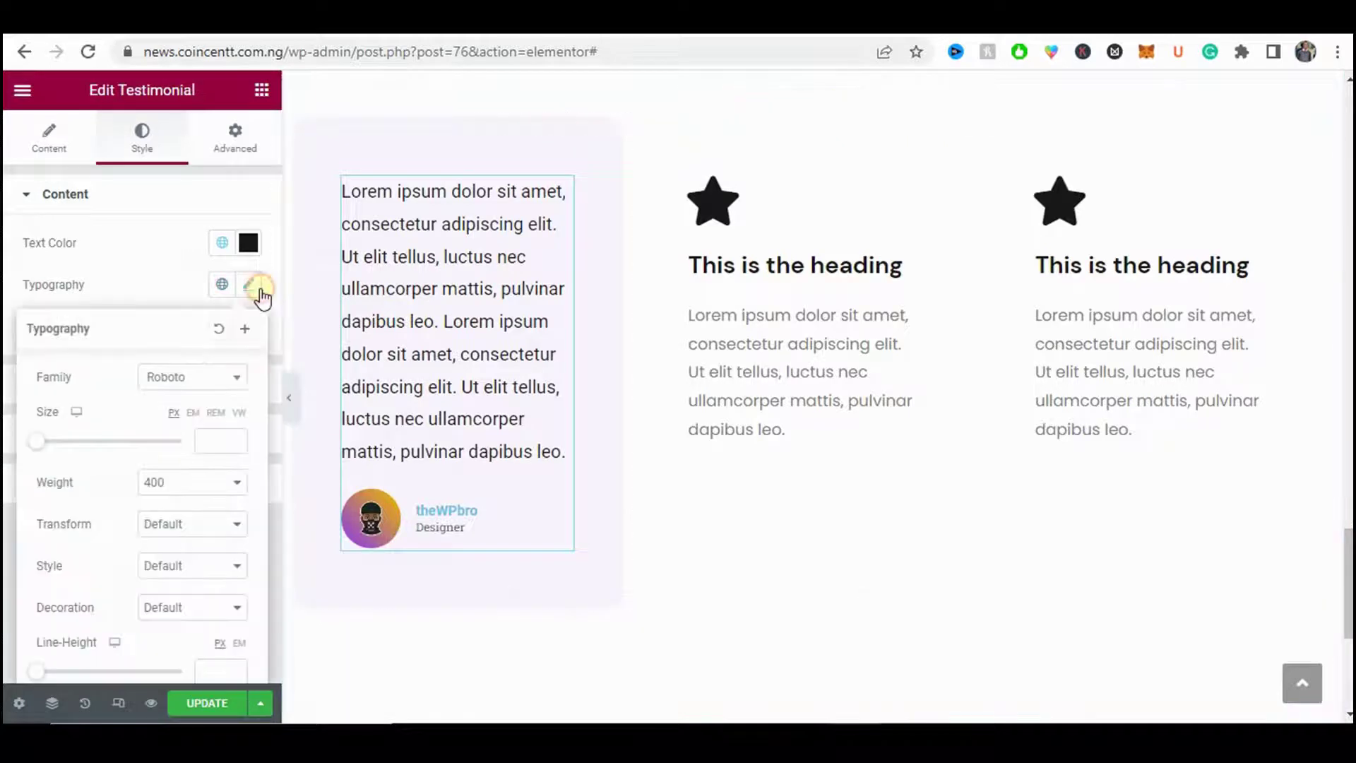
pyautogui.click(218, 381)
pyautogui.write('popp')
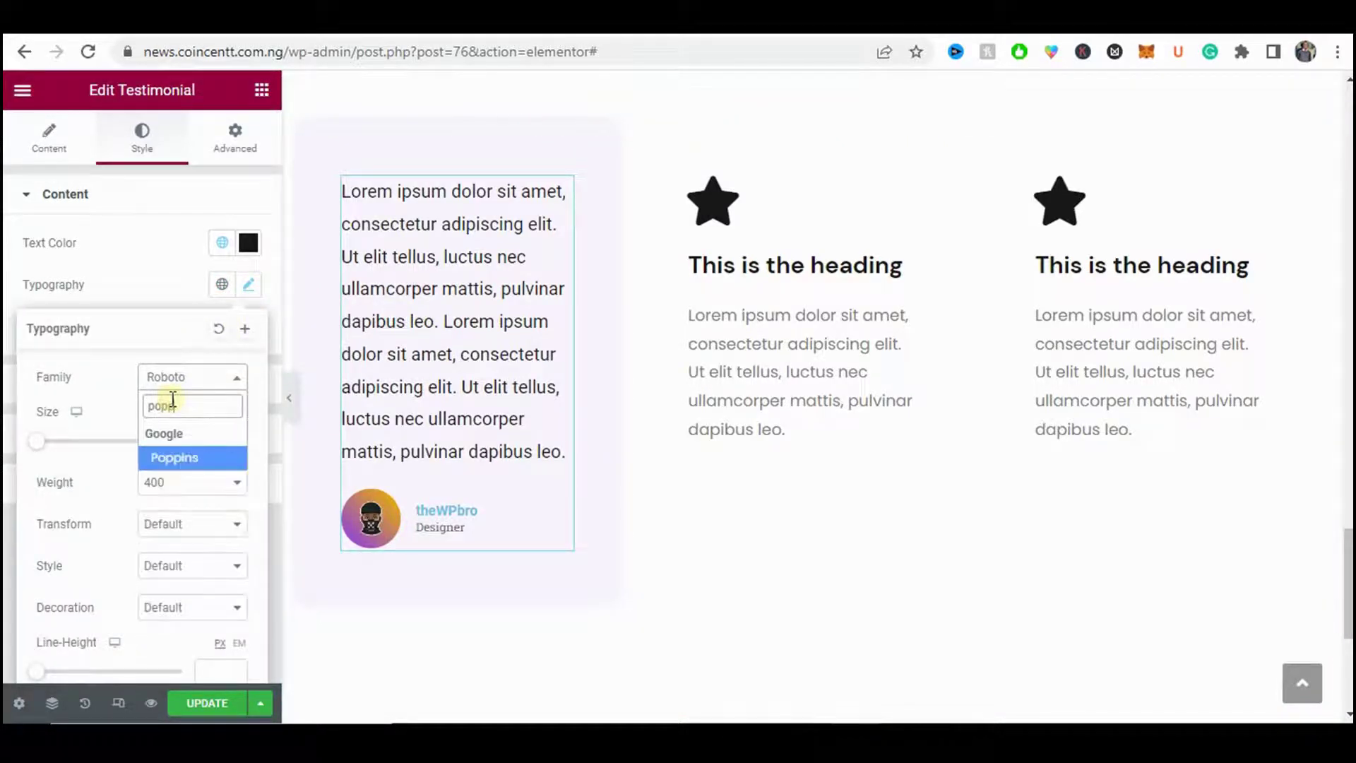
pyautogui.press('Return')
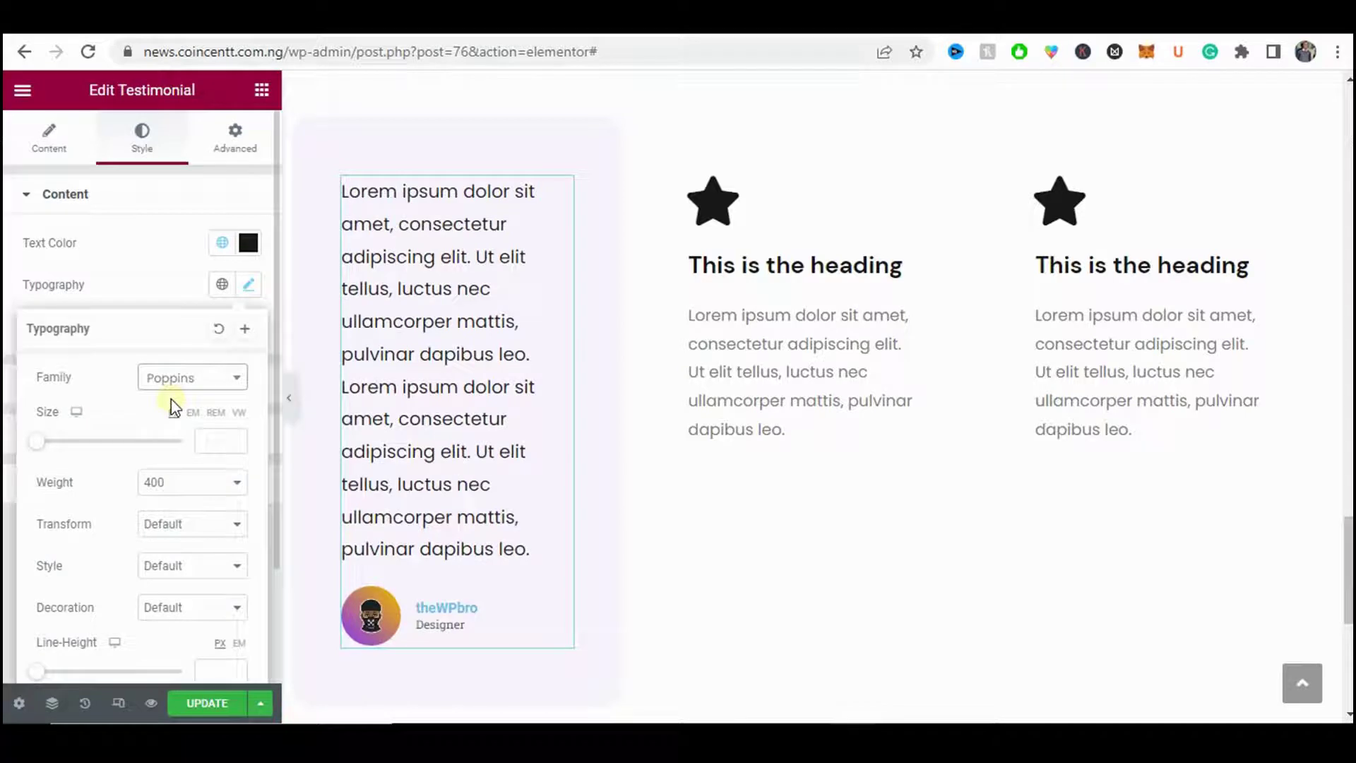
# - Reduce the testimonial content's font size to just below 17 px and preview the section at full width
pyautogui.moveTo(39, 445); pyautogui.dragTo(51, 451)
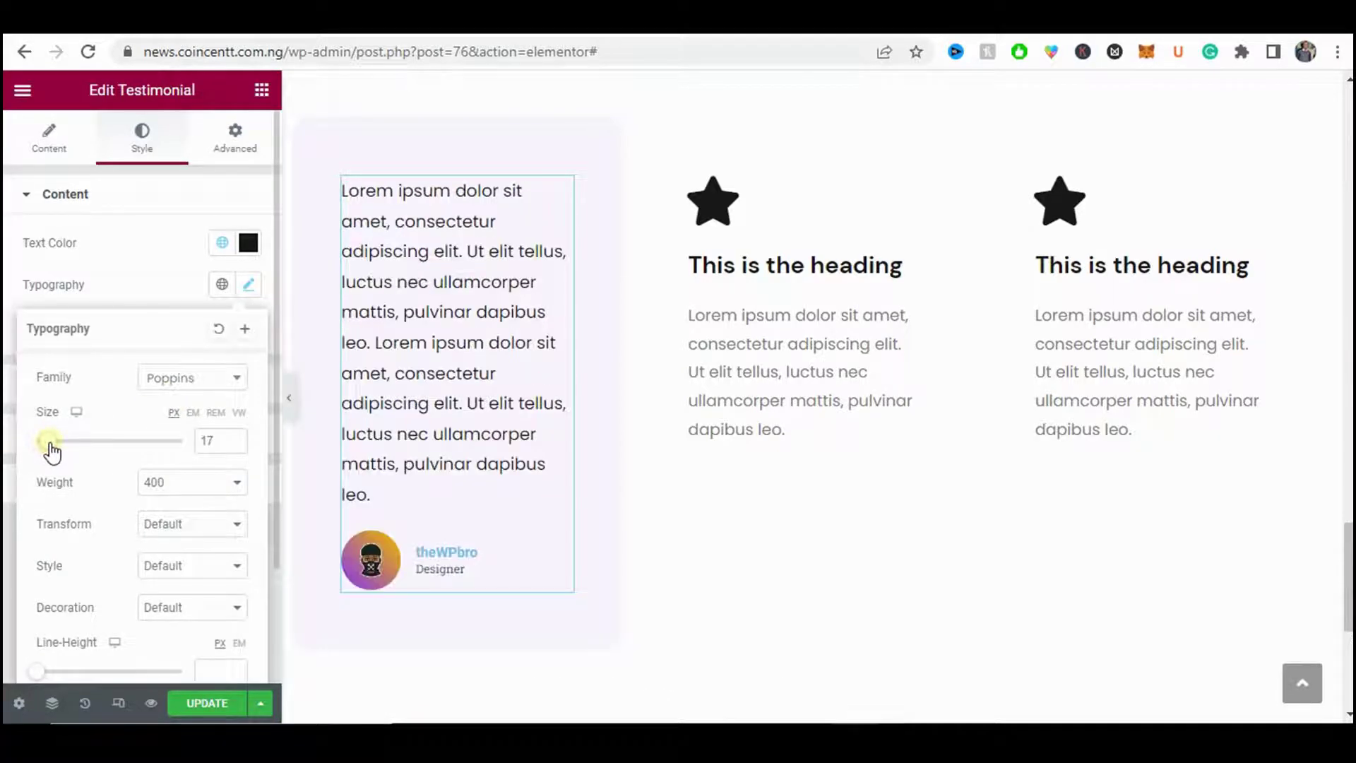
pyautogui.click(235, 445)
pyautogui.click(282, 403)
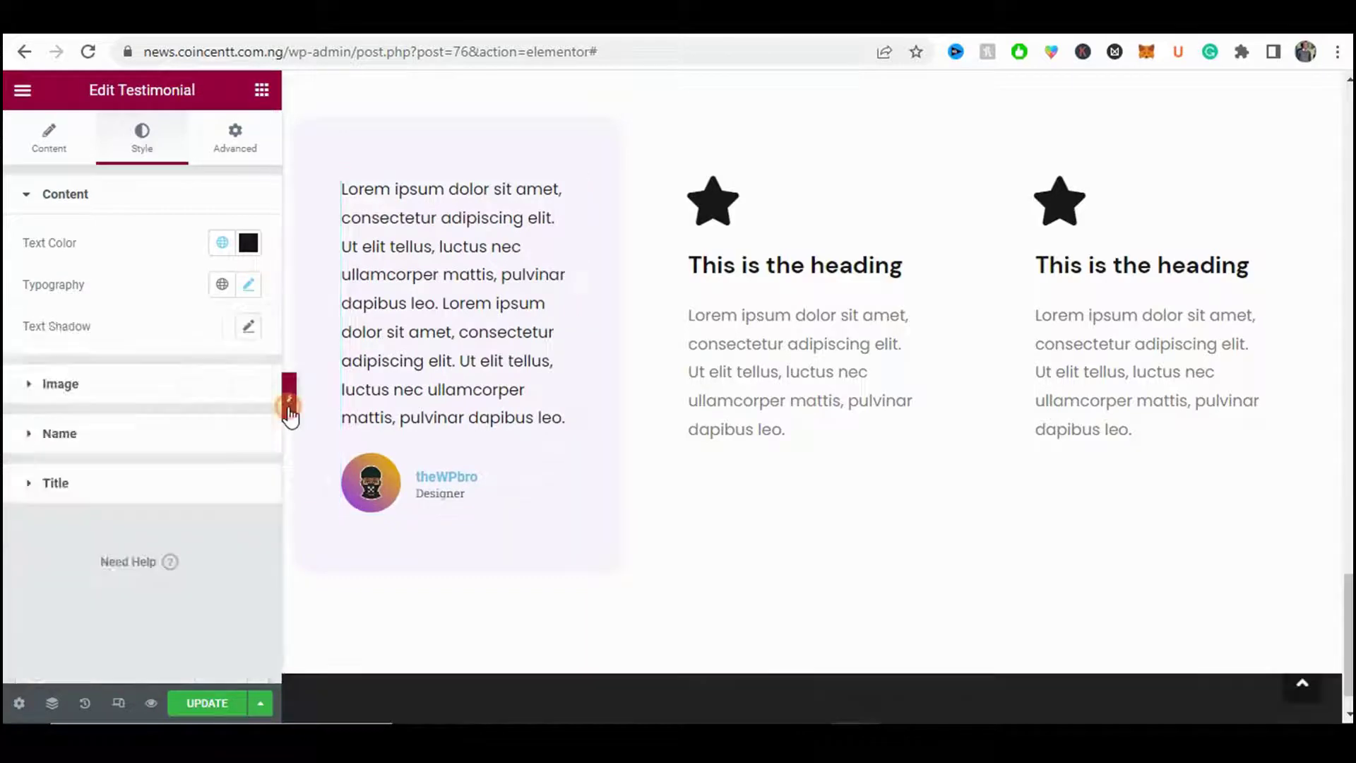
pyautogui.click(287, 409)
pyautogui.scroll(2, 568, 381)
pyautogui.scroll(-2, 568, 381)
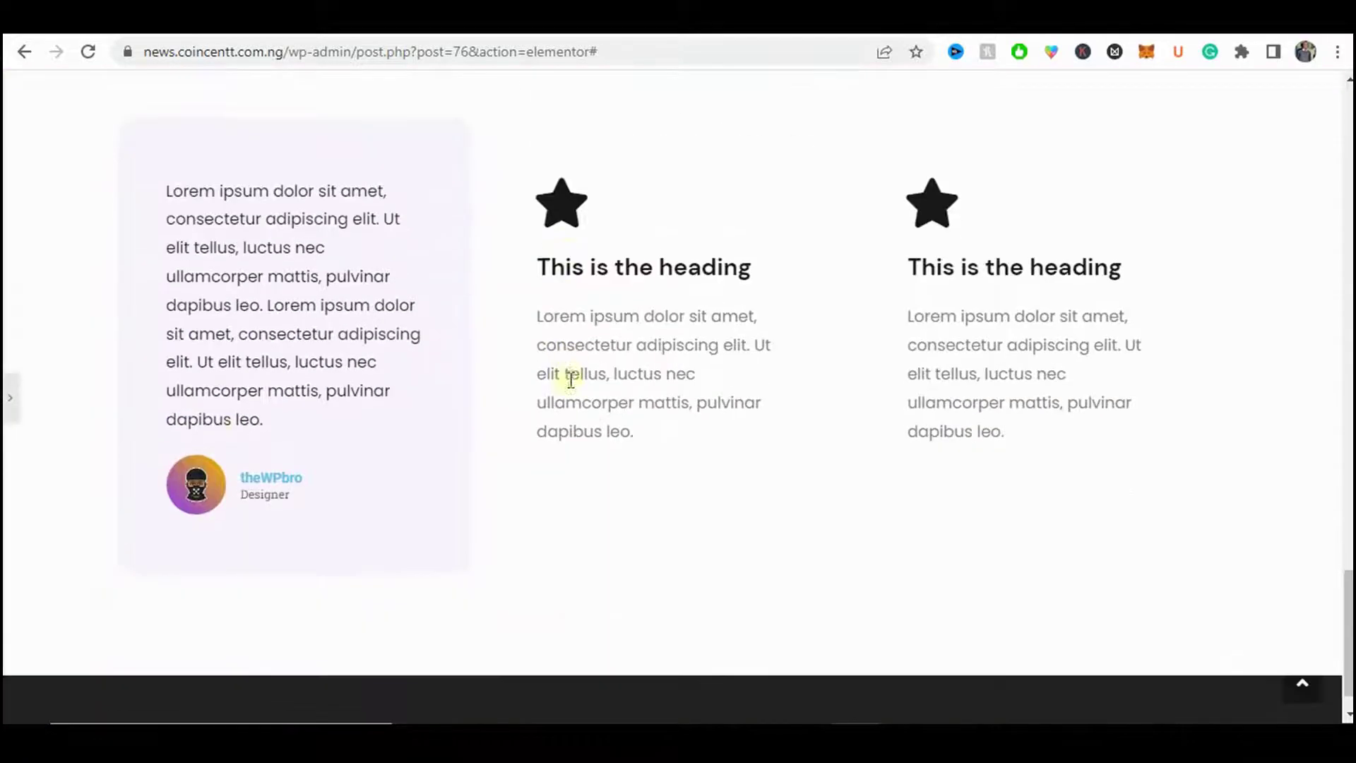
# - Clear the border radius of the first testimonial's column and preview the card at full width
pyautogui.click(6, 411)
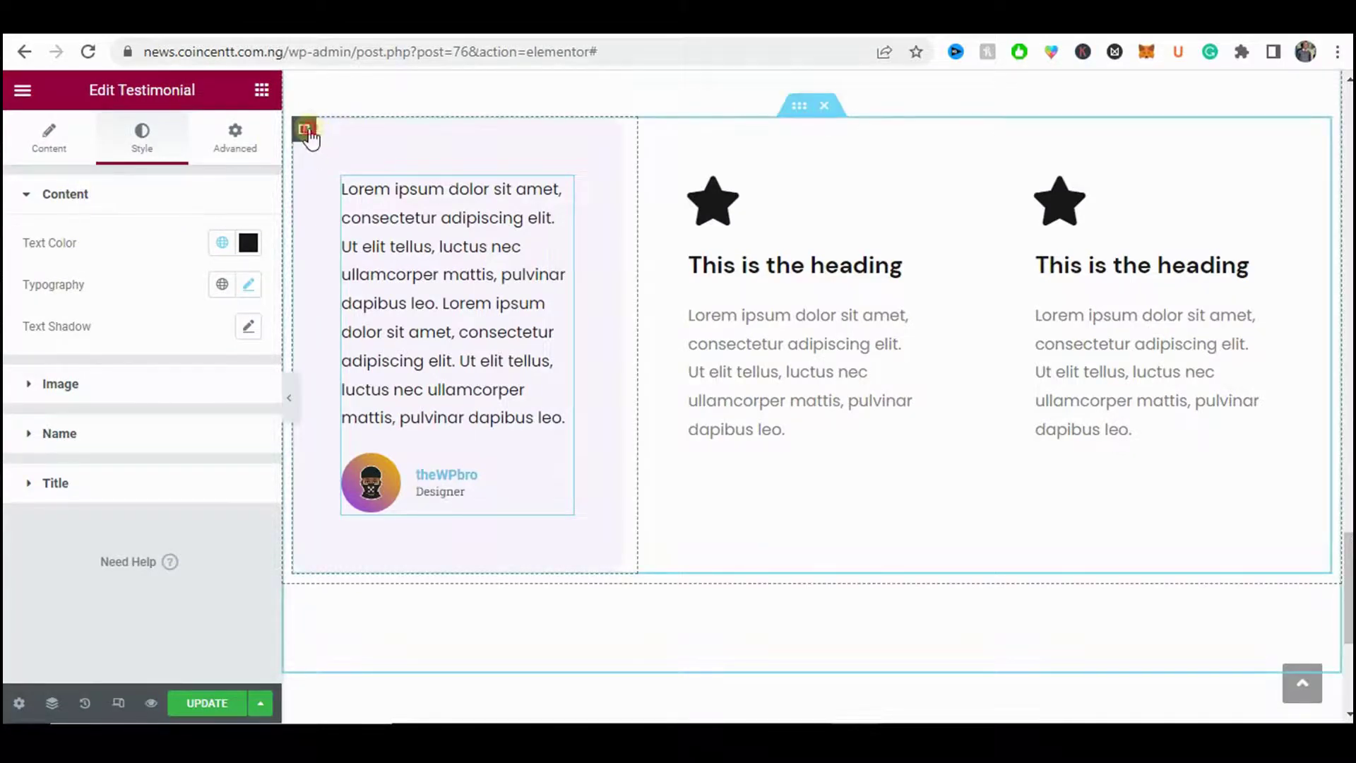
pyautogui.click(305, 130)
pyautogui.scroll(-1, 76, 558)
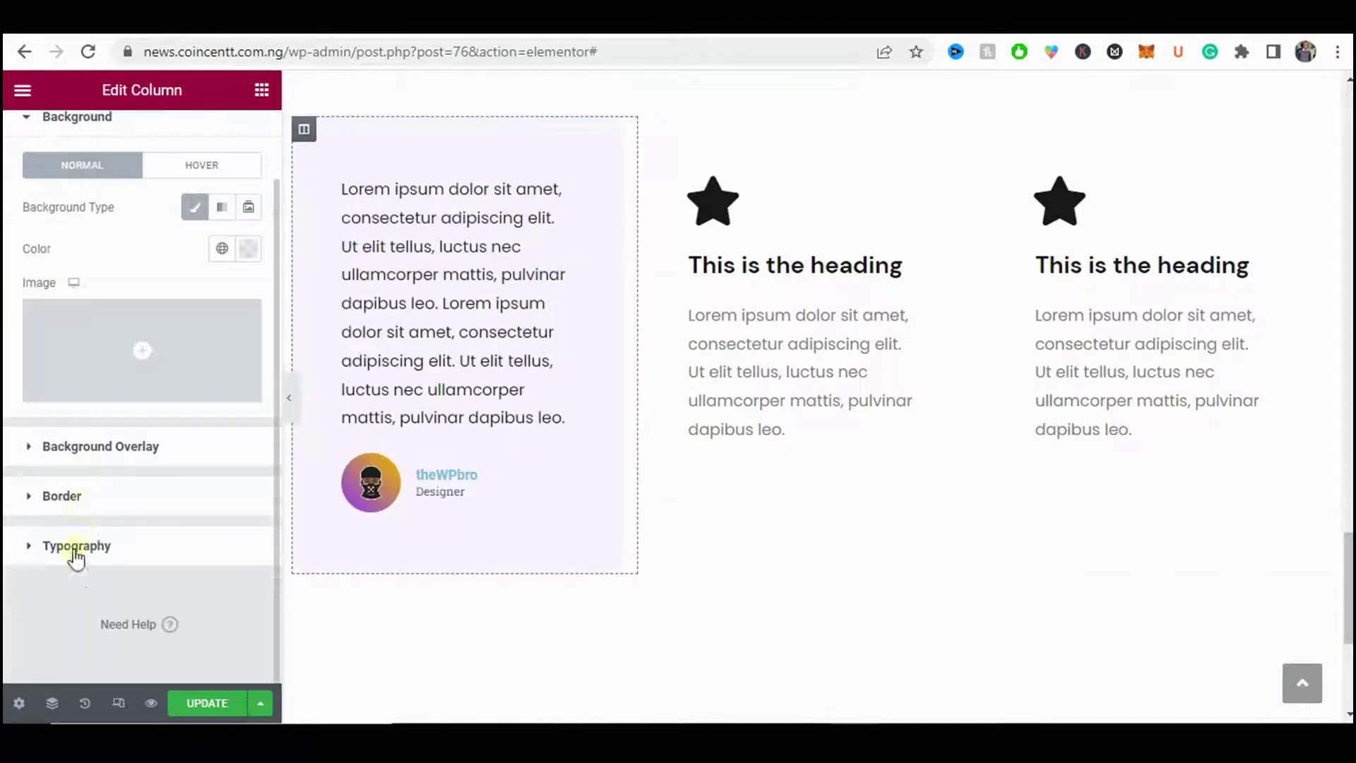
pyautogui.click(82, 504)
pyautogui.click(45, 419)
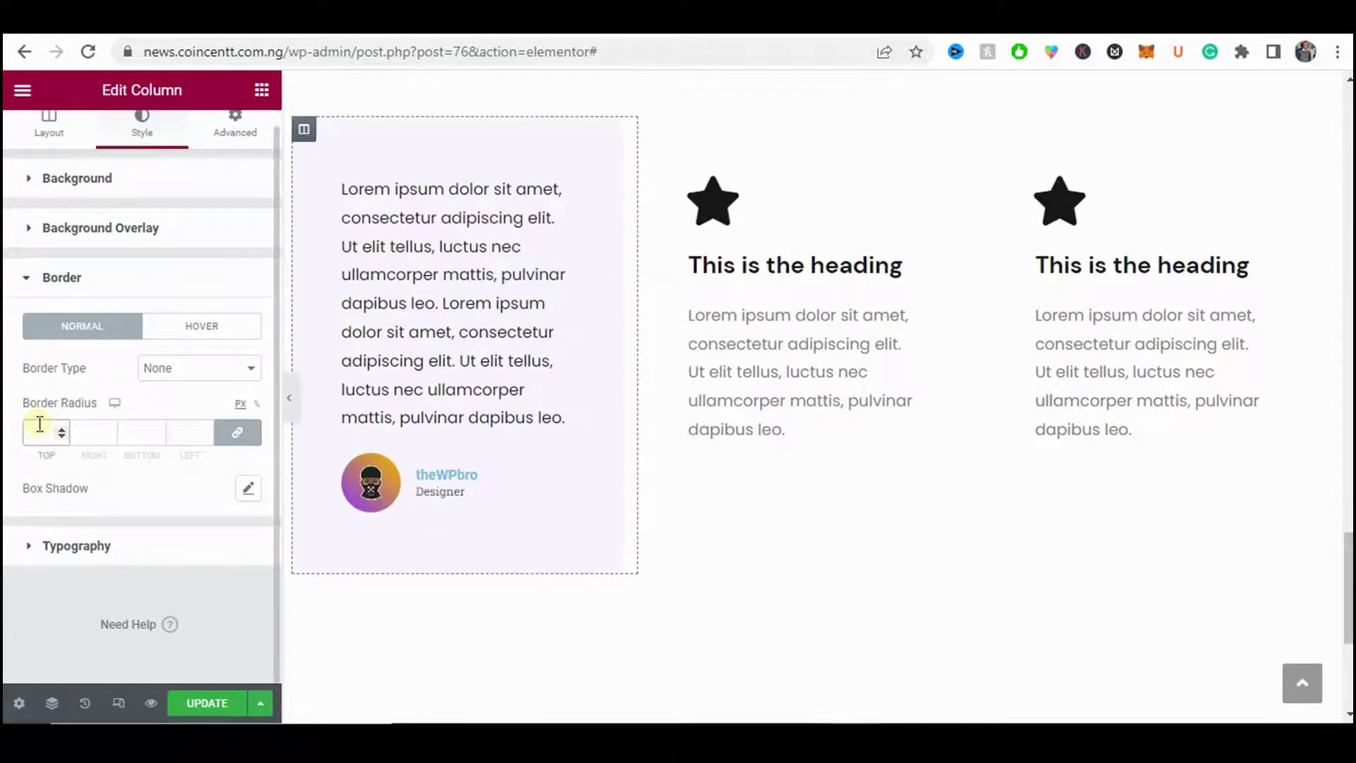
pyautogui.click(289, 398)
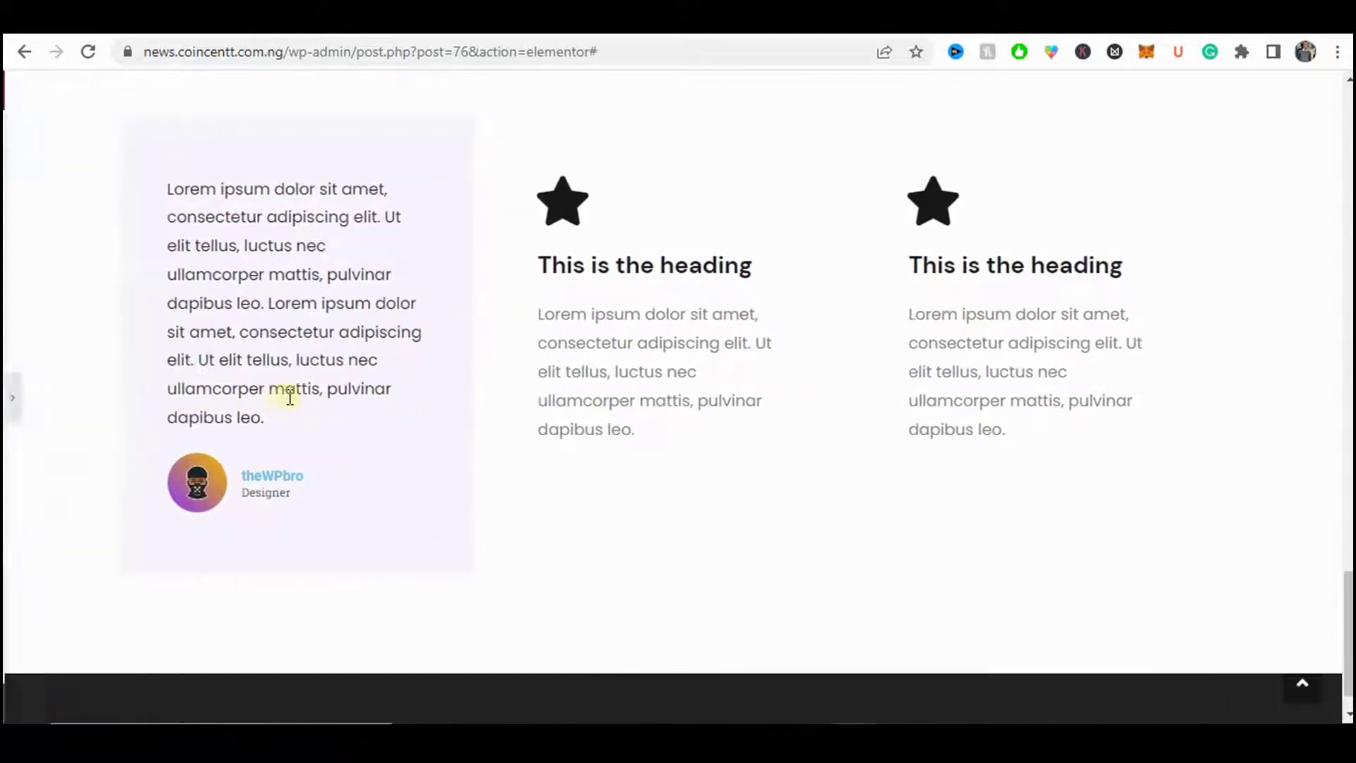
pyautogui.click(9, 398)
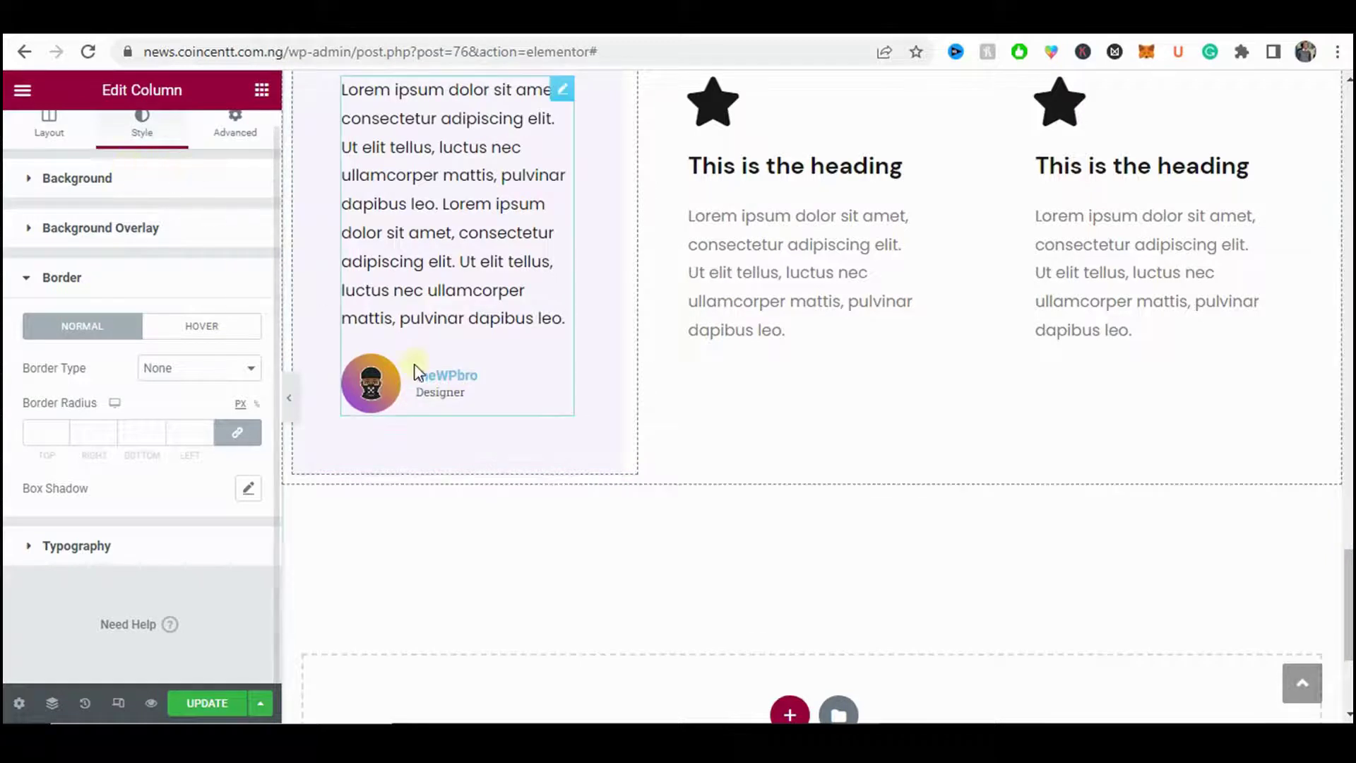
# - Set the testimonial name's text color to the near-black global color
pyautogui.click(494, 315)
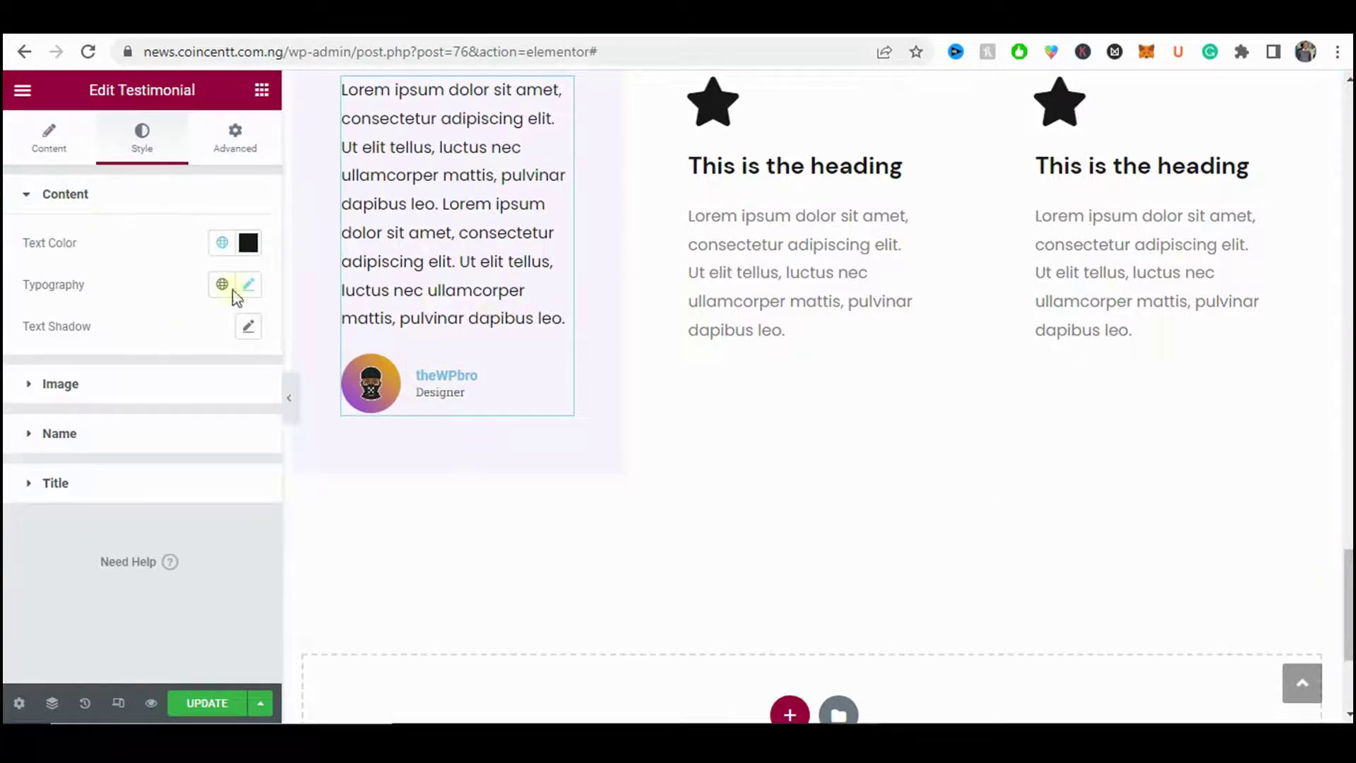
pyautogui.click(98, 432)
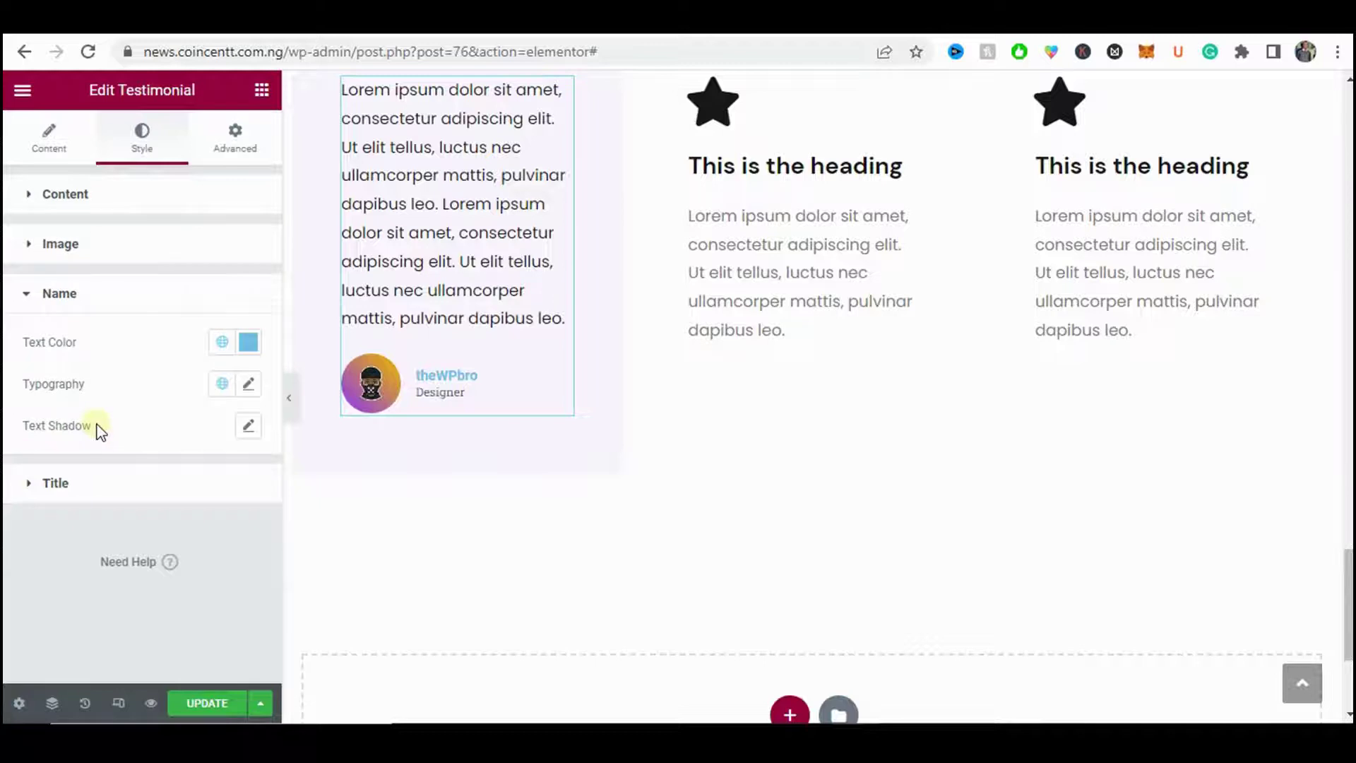
pyautogui.click(220, 342)
pyautogui.click(121, 577)
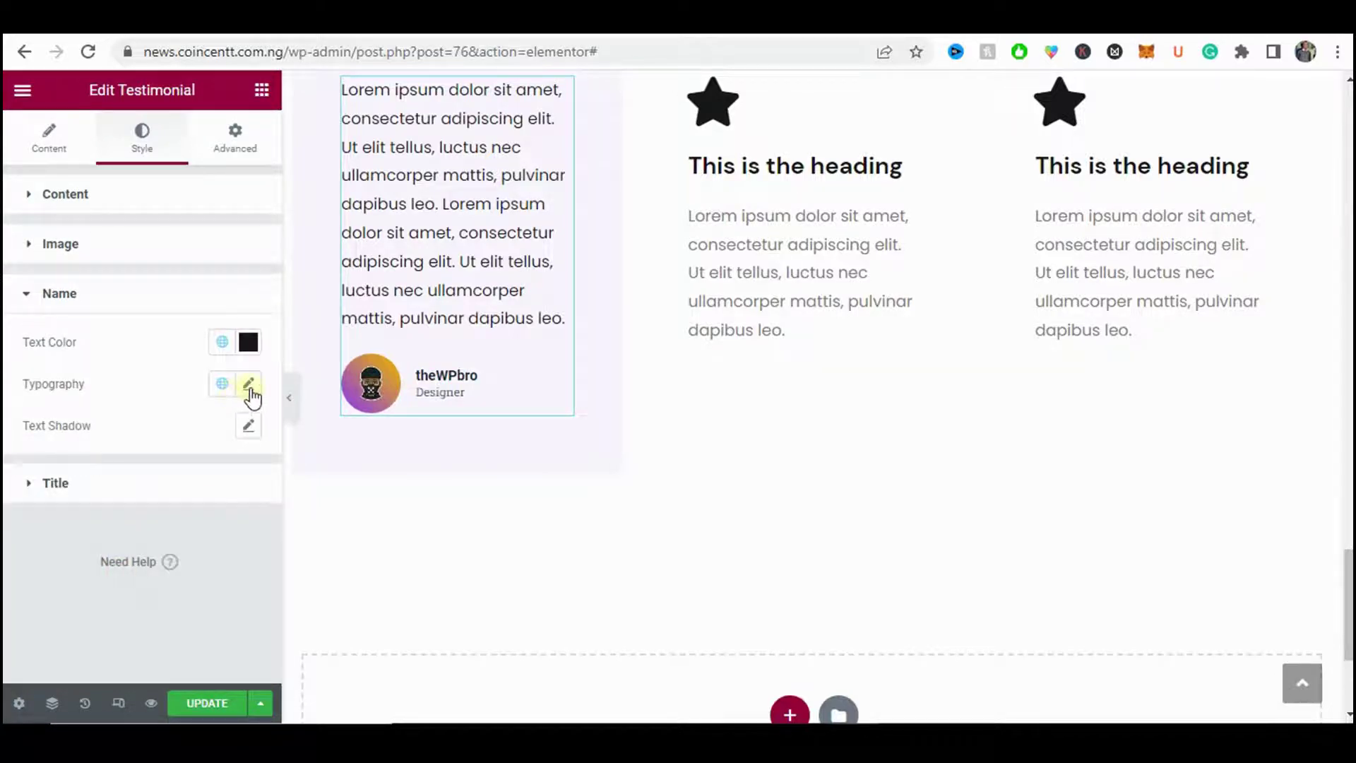
# - Set the testimonial name's font family to DM Sans
pyautogui.click(250, 389)
pyautogui.click(156, 477)
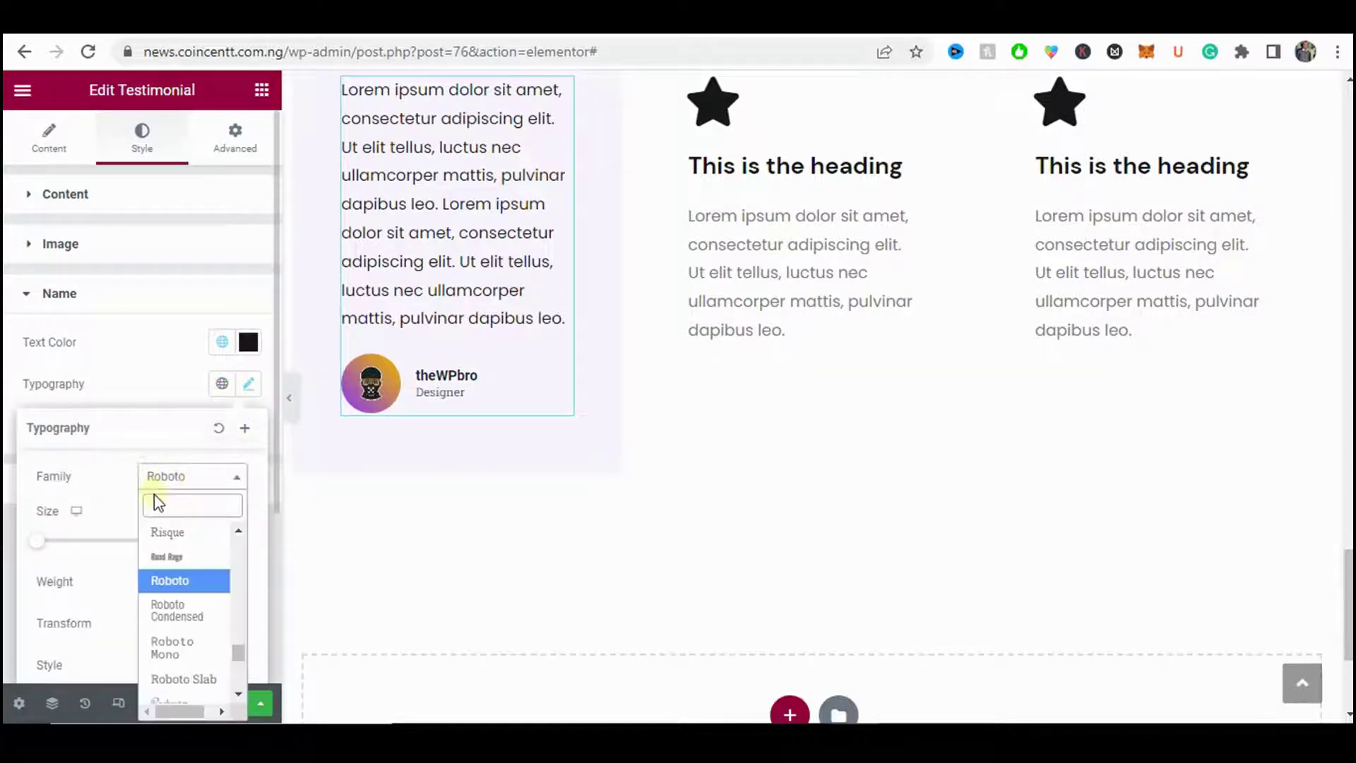
pyautogui.write('dm')
pyautogui.press('Down')
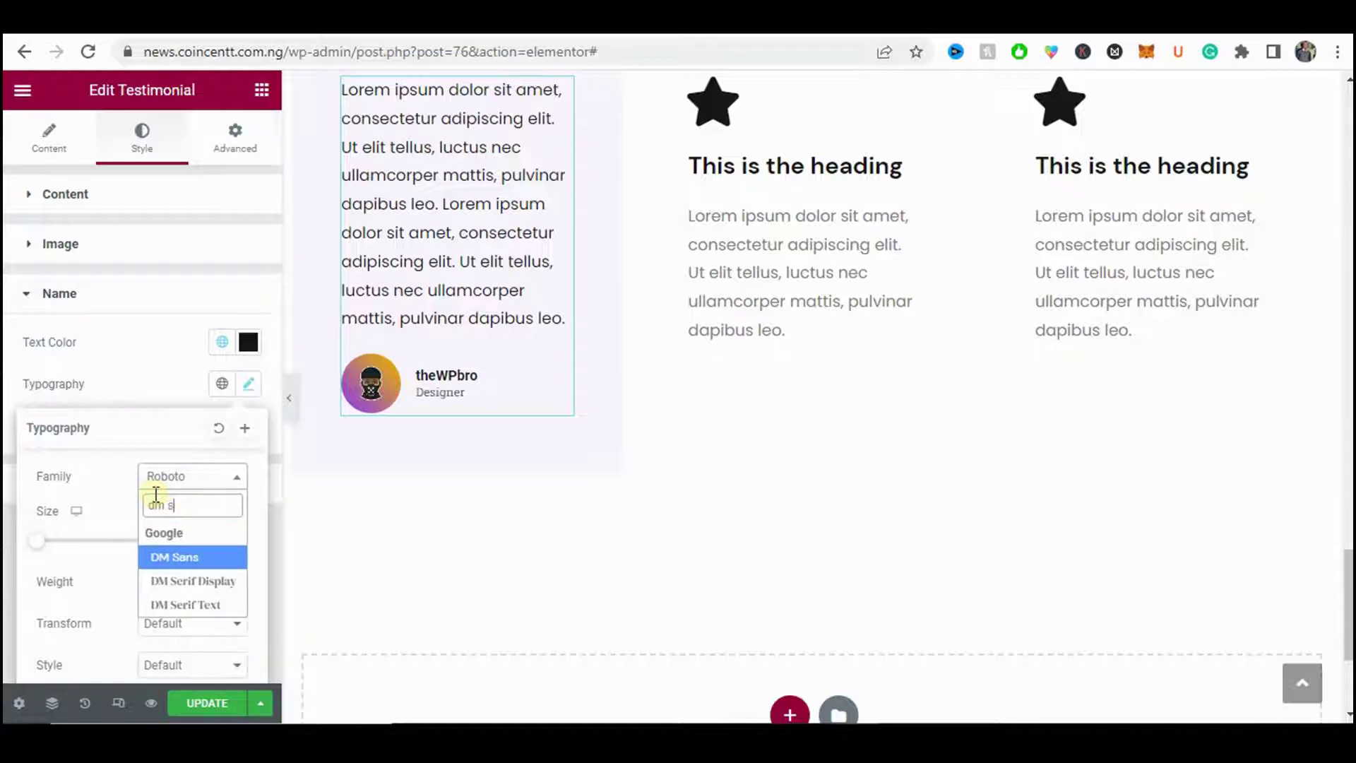
pyautogui.press('Return')
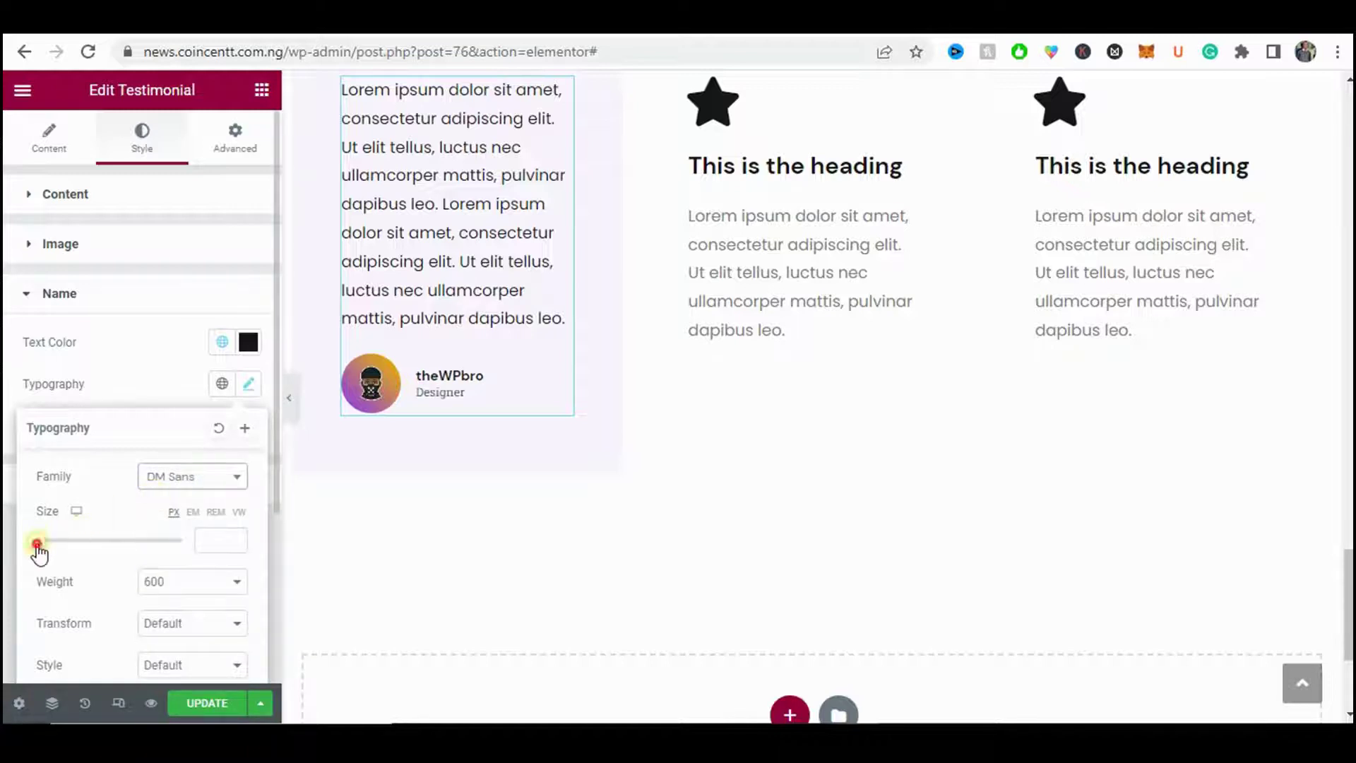
# - Set the testimonial name's font size to 15 px and preview the card at full width
pyautogui.moveTo(37, 548); pyautogui.dragTo(46, 550)
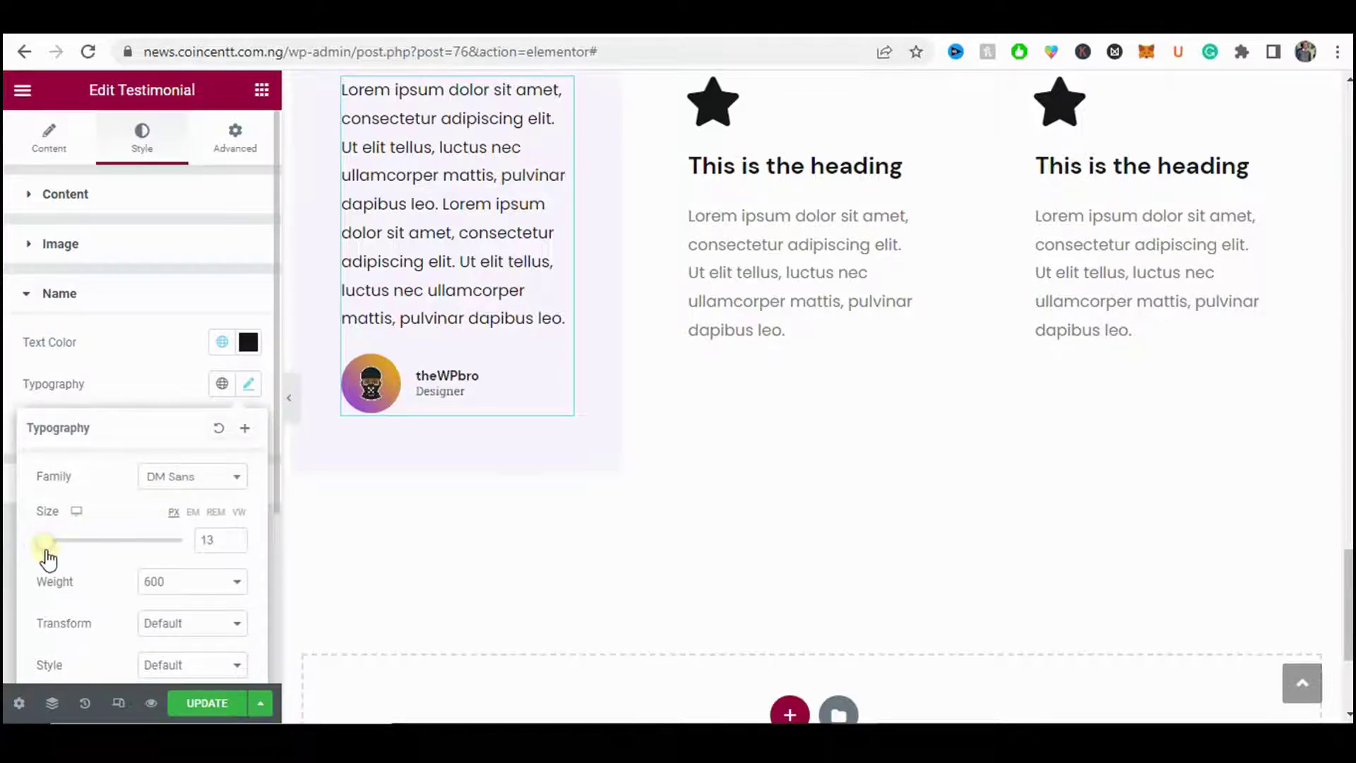
pyautogui.click(232, 537)
pyautogui.click(232, 537)
pyautogui.click(232, 537)
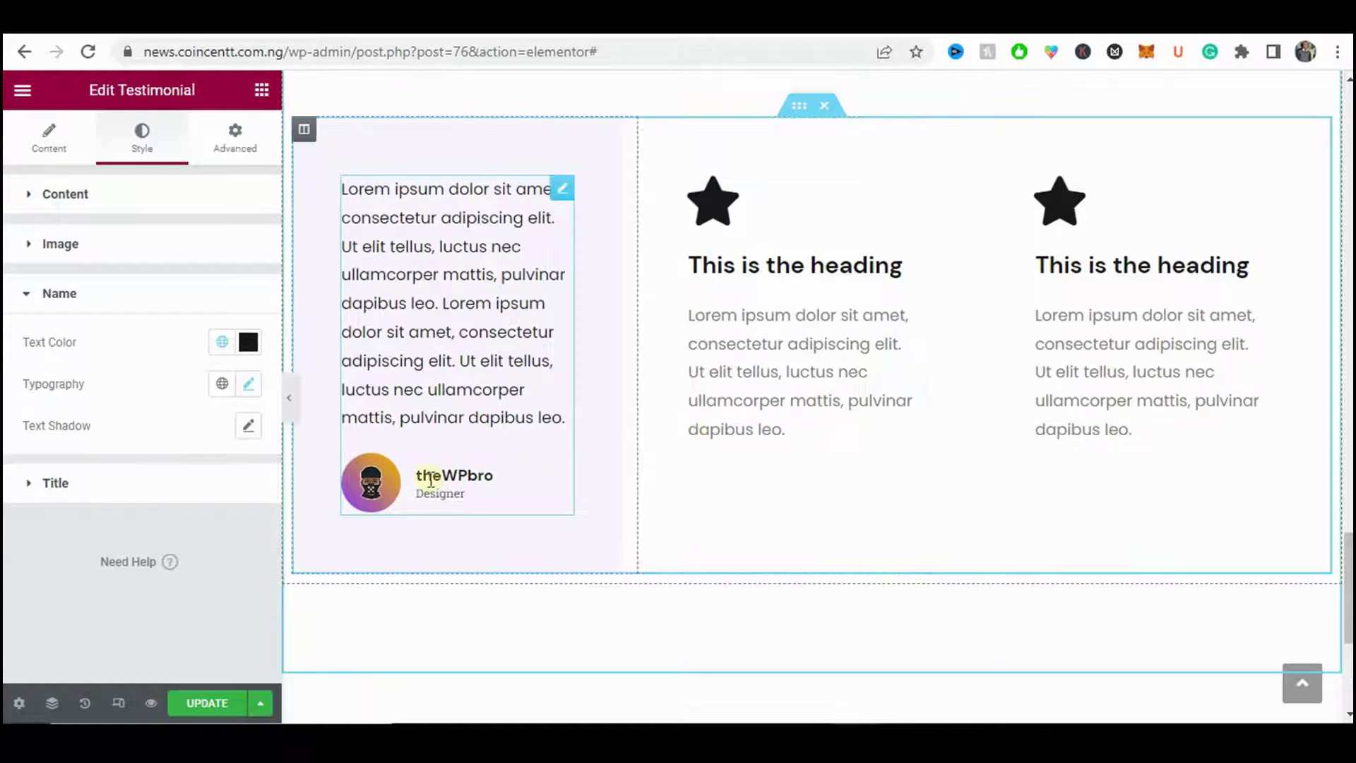
pyautogui.click(249, 383)
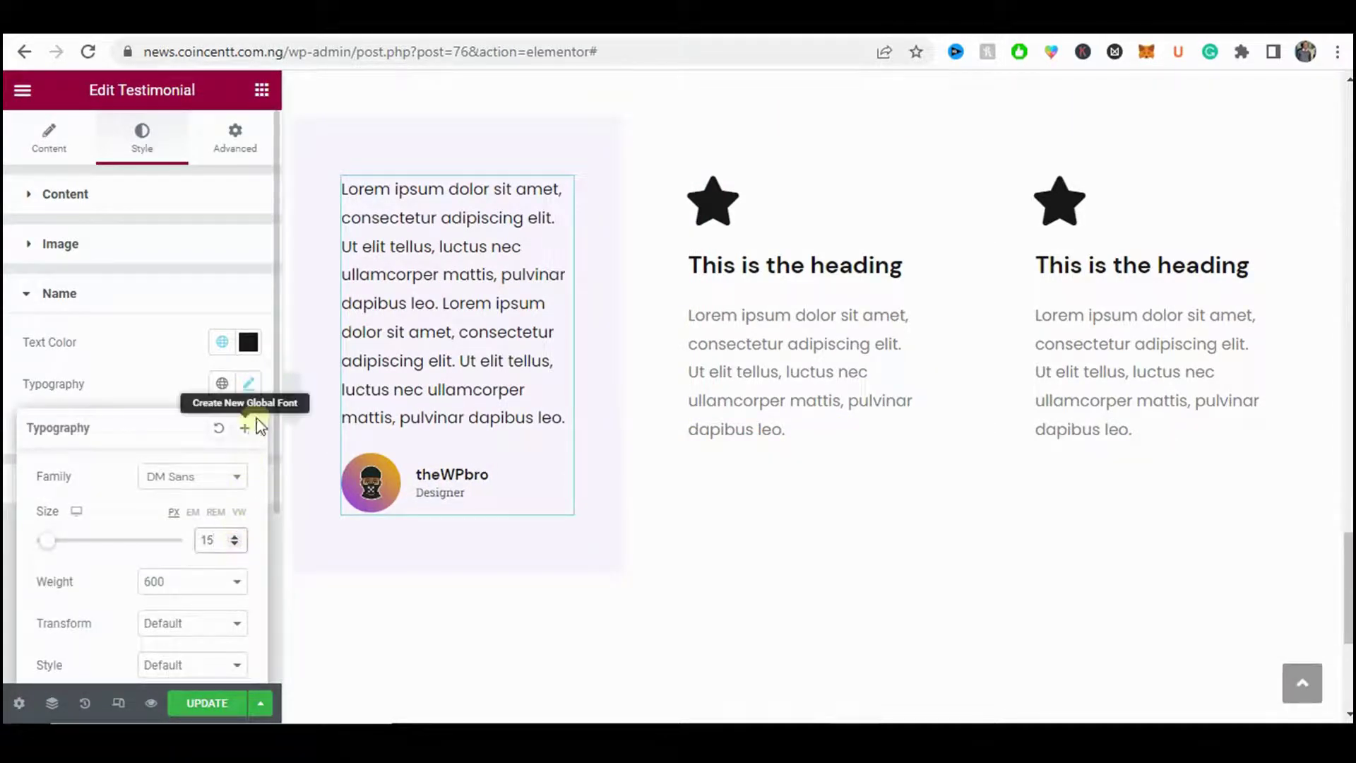
pyautogui.click(289, 399)
pyautogui.scroll(-1, 547, 395)
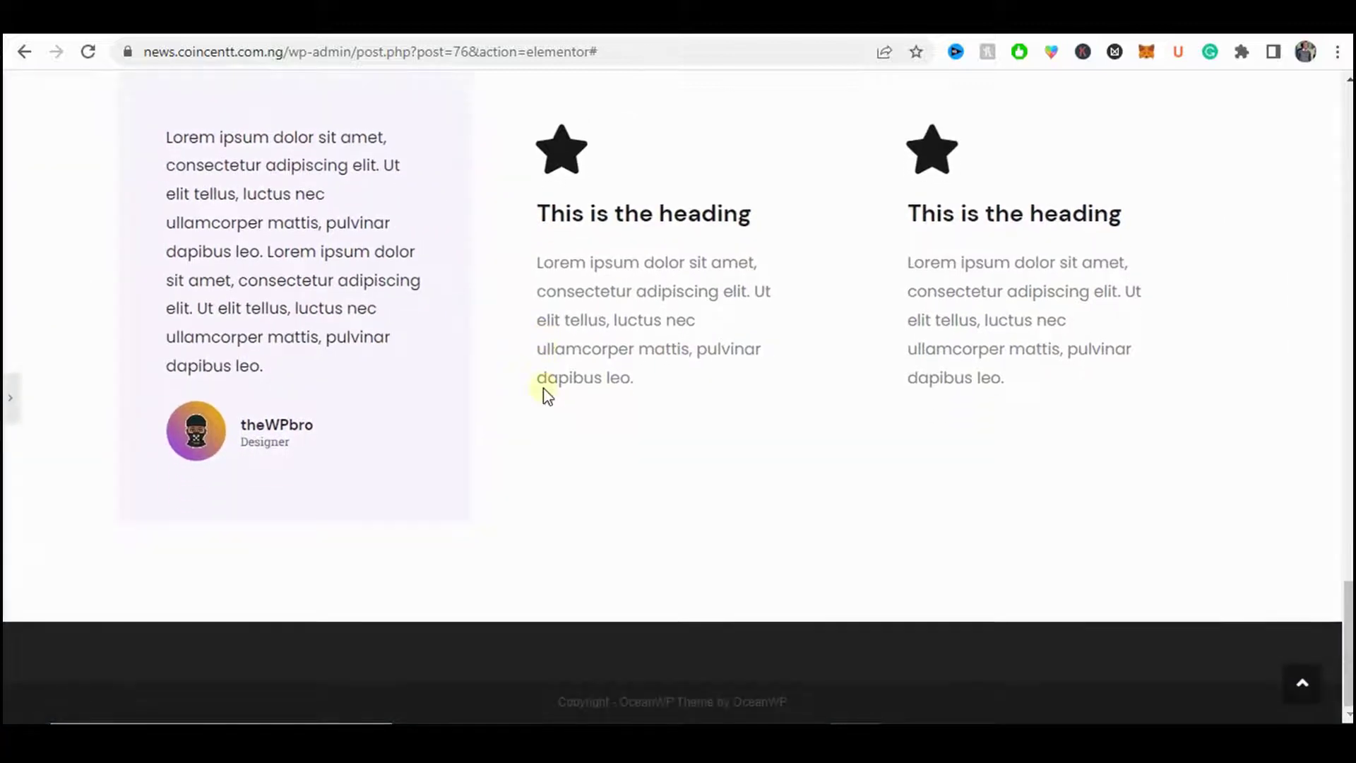
pyautogui.scroll(2, 247, 410)
pyautogui.scroll(-2, 201, 404)
pyautogui.click(11, 401)
# - Set the testimonial title's font family to Poppins and preview the card at full width
pyautogui.click(222, 481)
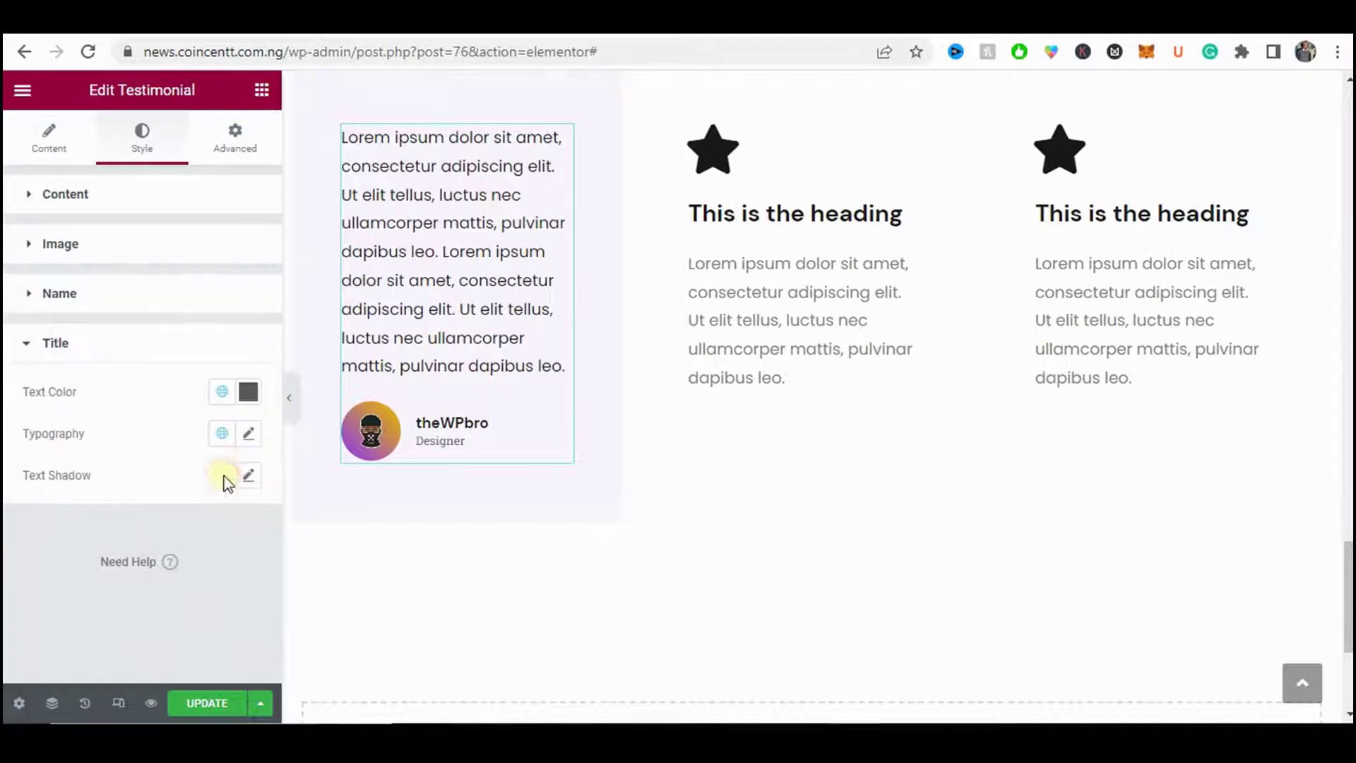
pyautogui.click(249, 435)
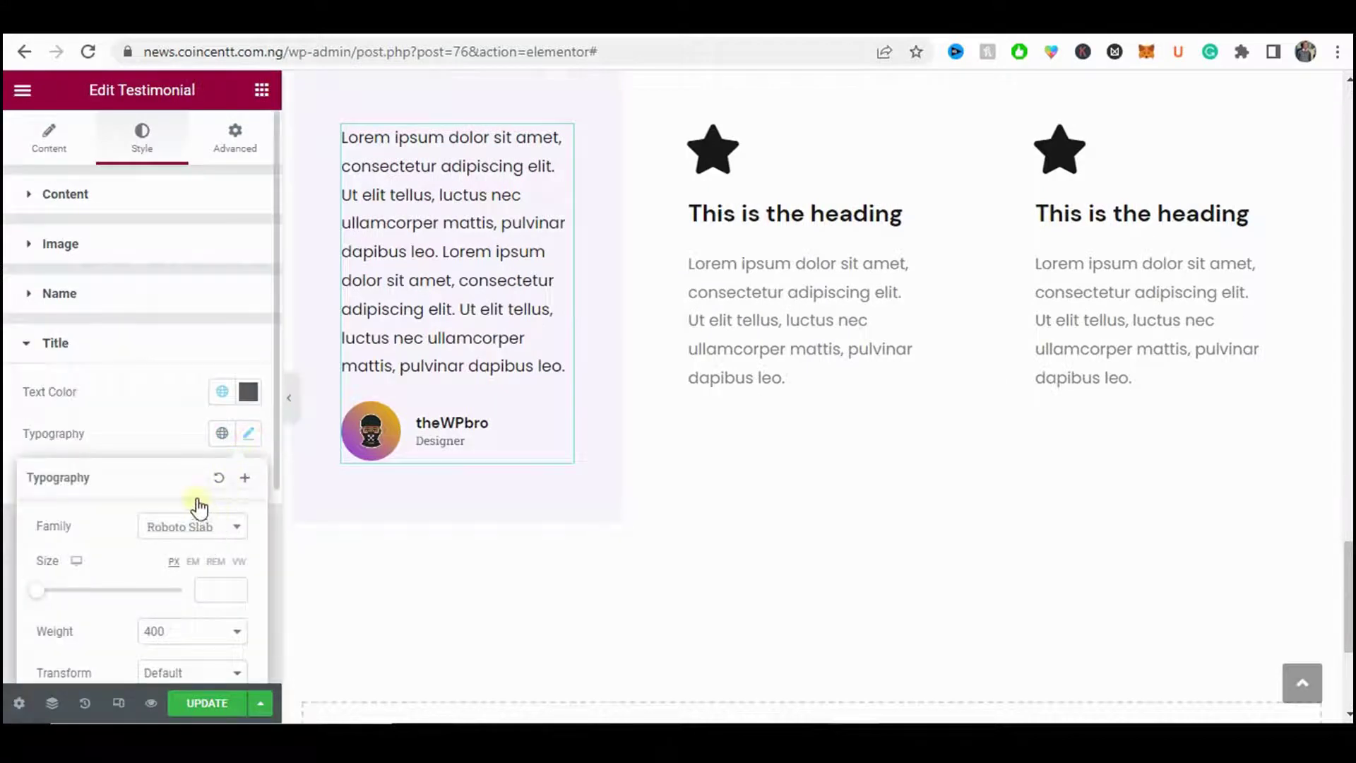
pyautogui.click(203, 527)
pyautogui.write('popp')
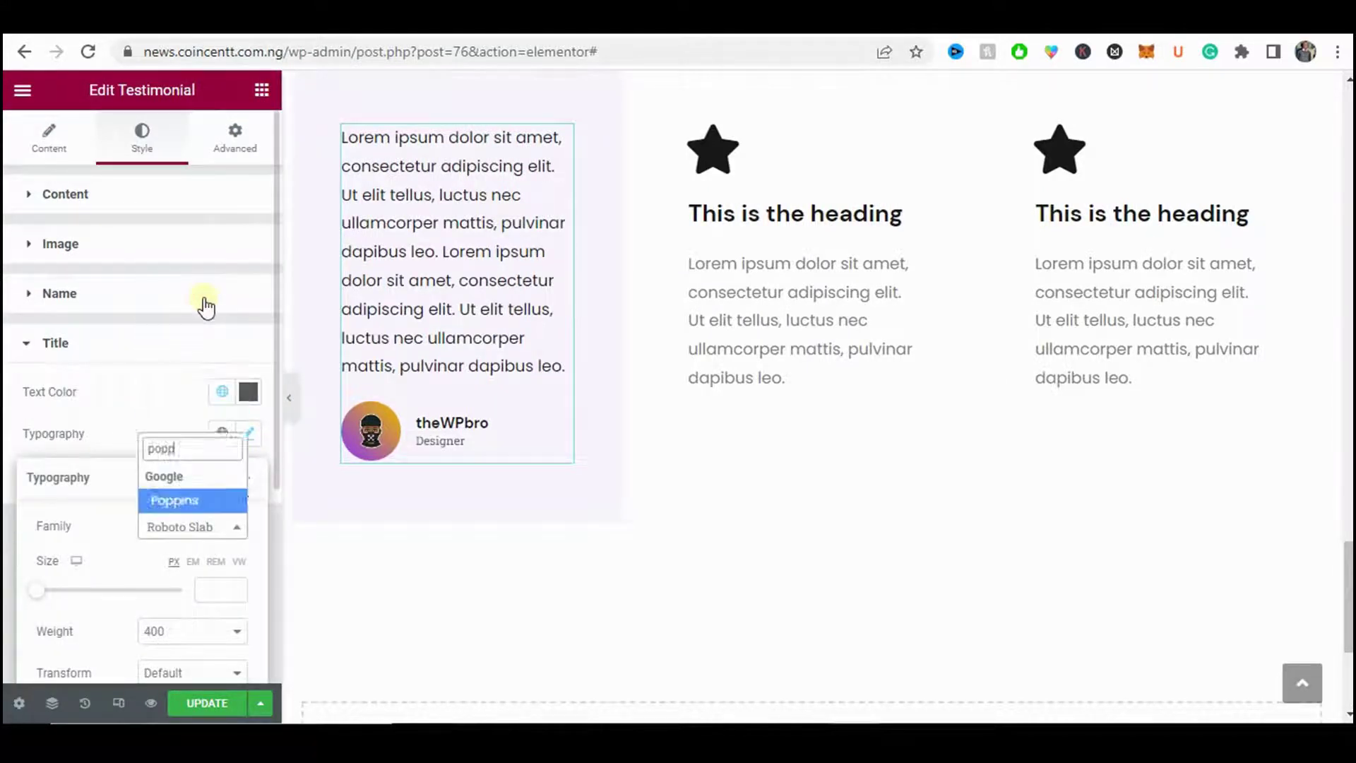
pyautogui.press('Return')
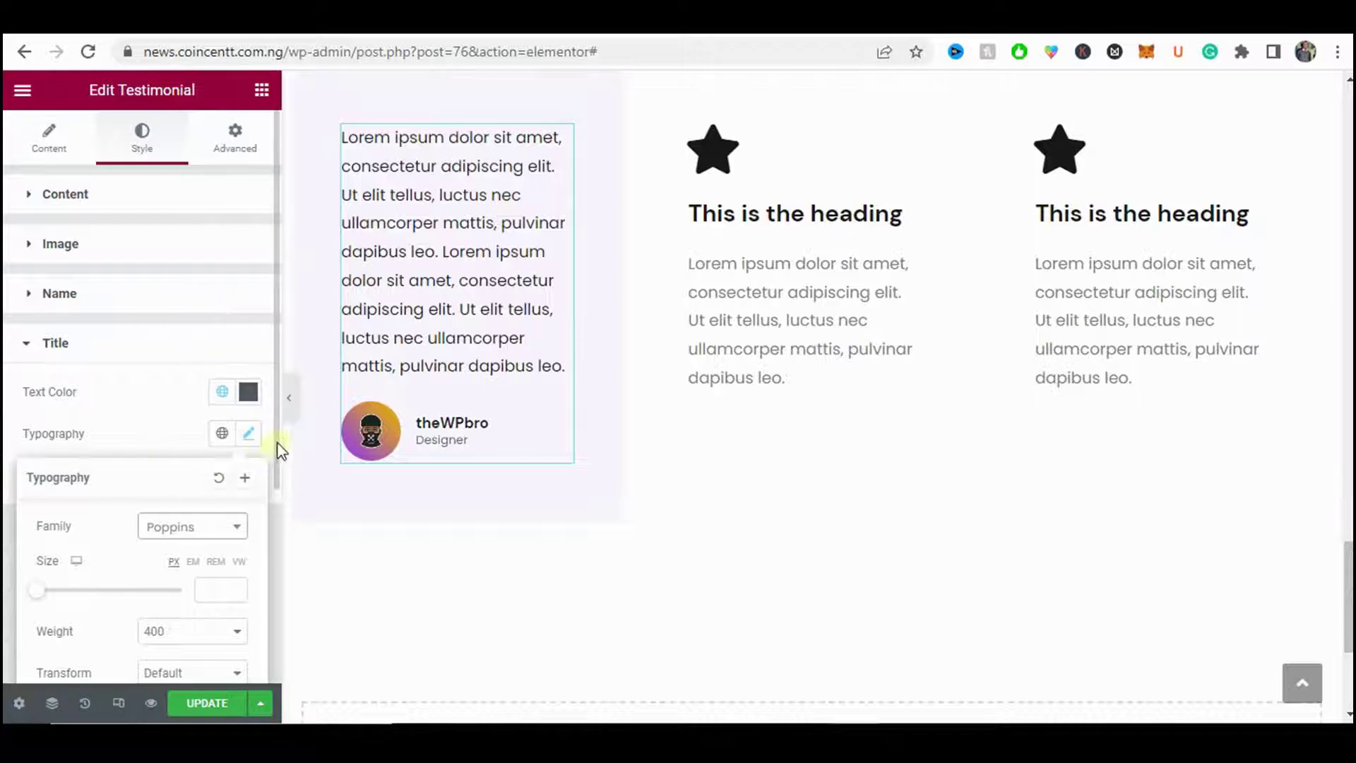
pyautogui.click(289, 398)
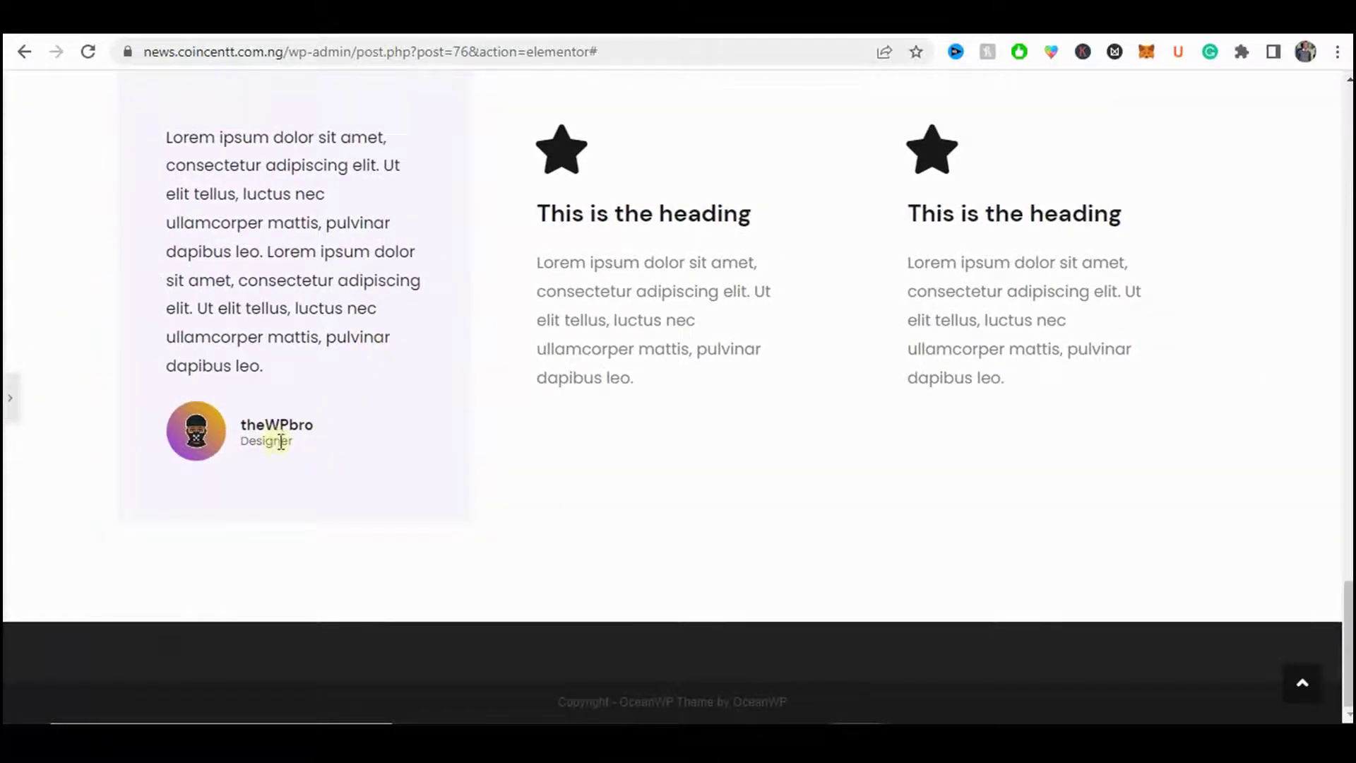
# - Compare the name and title spacing with the demo page, set the testimonial name's line height to 30 px, and preview it
pyautogui.moveTo(293, 444); pyautogui.dragTo(242, 447)
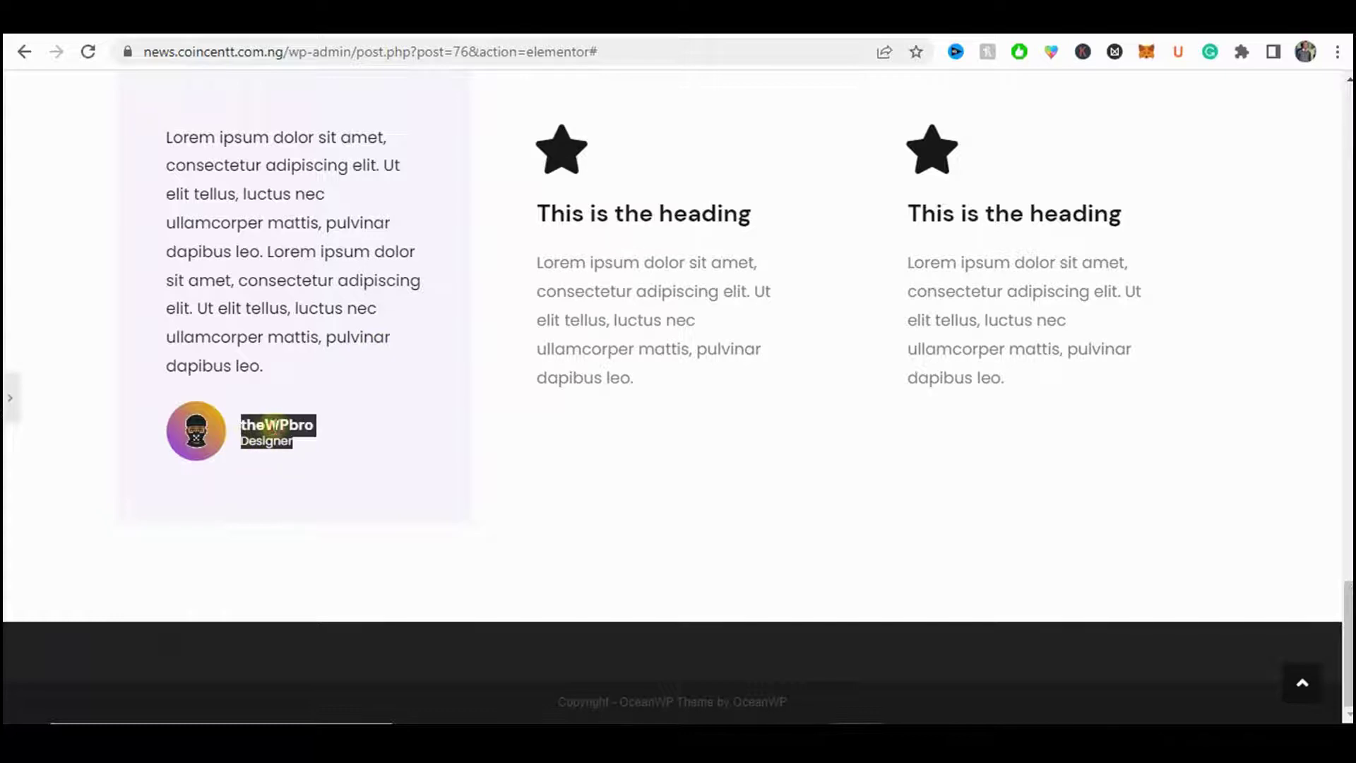
pyautogui.click(303, 244)
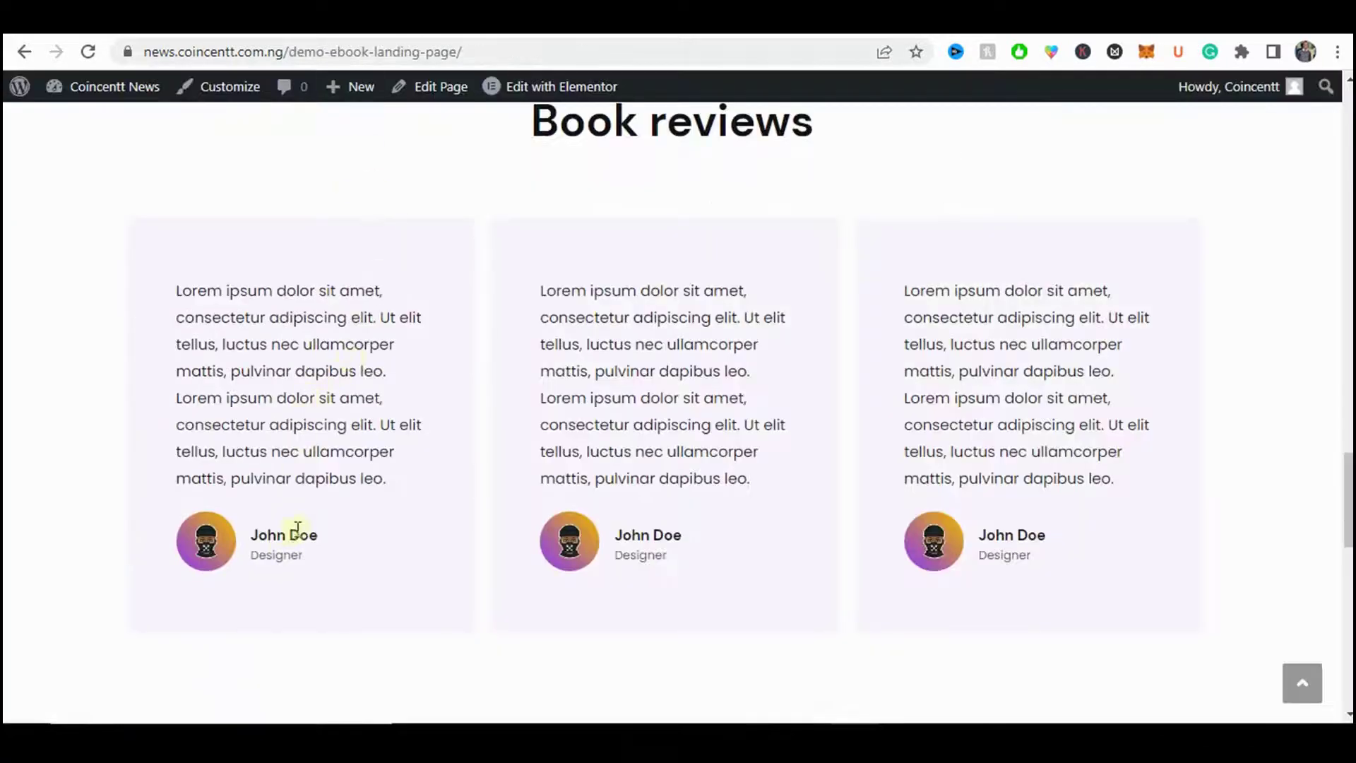
pyautogui.scroll(-3, 296, 529)
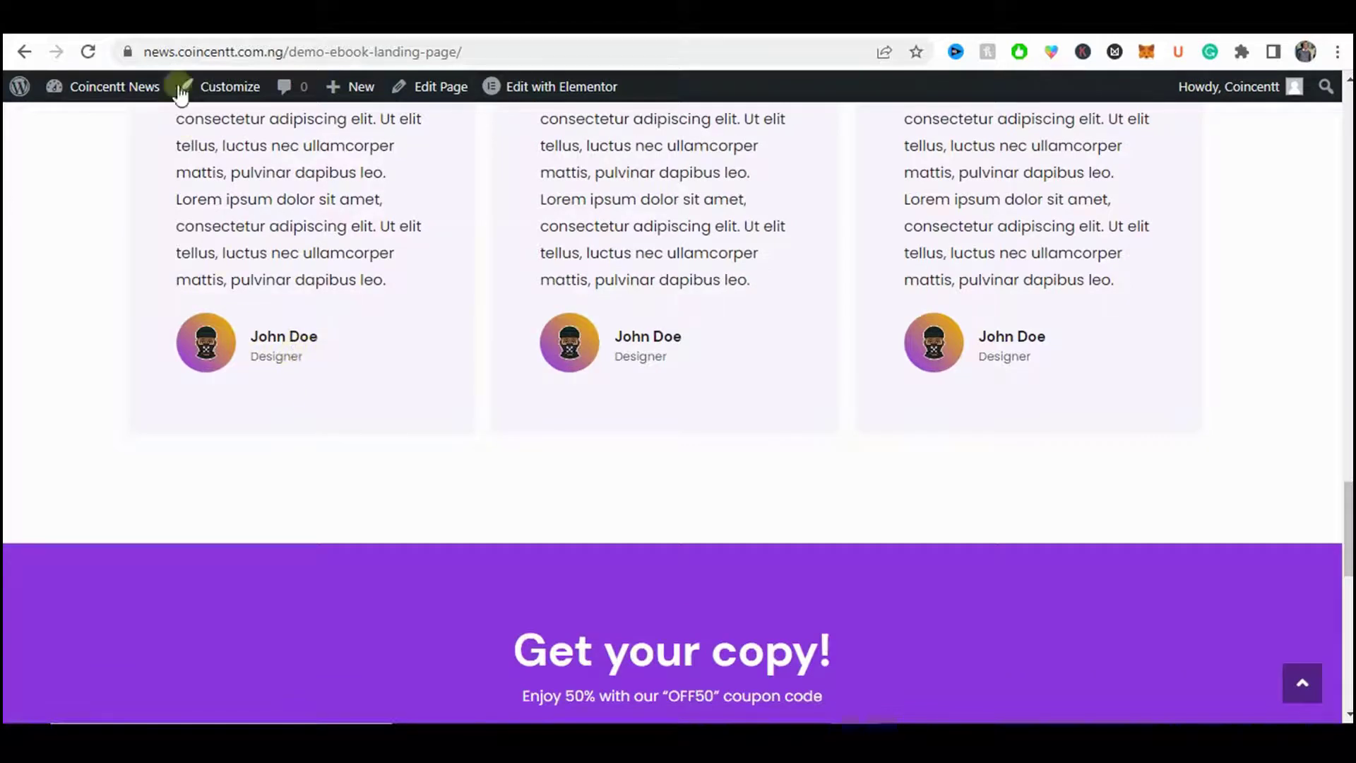
pyautogui.click(170, 32)
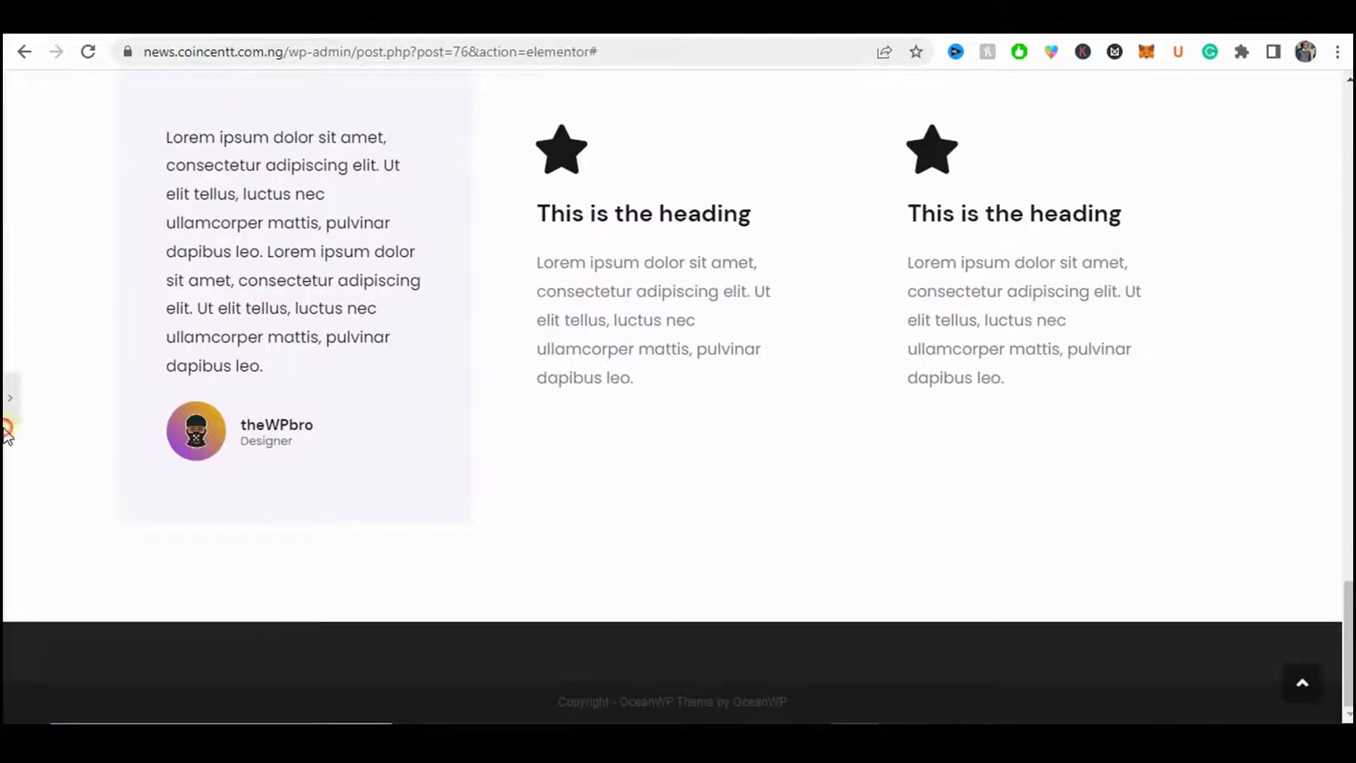
pyautogui.click(10, 397)
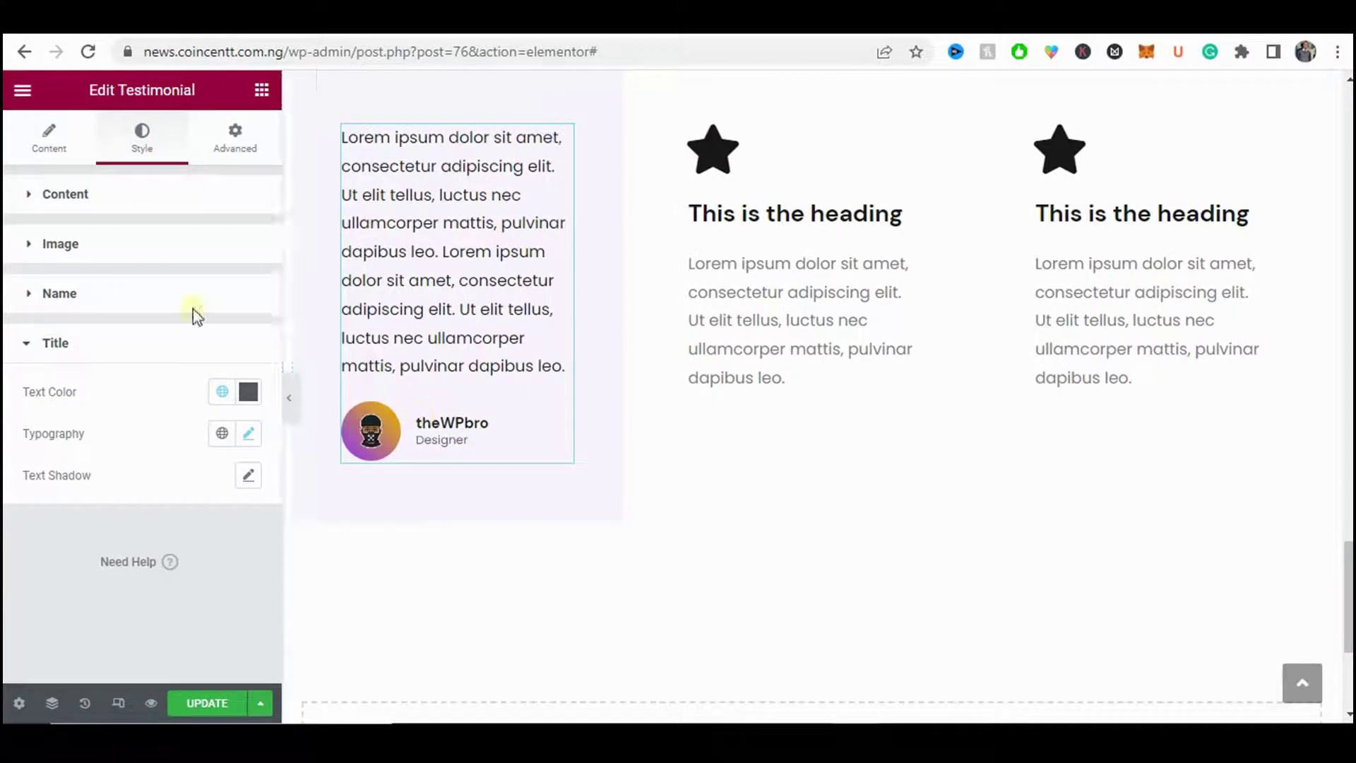
pyautogui.click(118, 295)
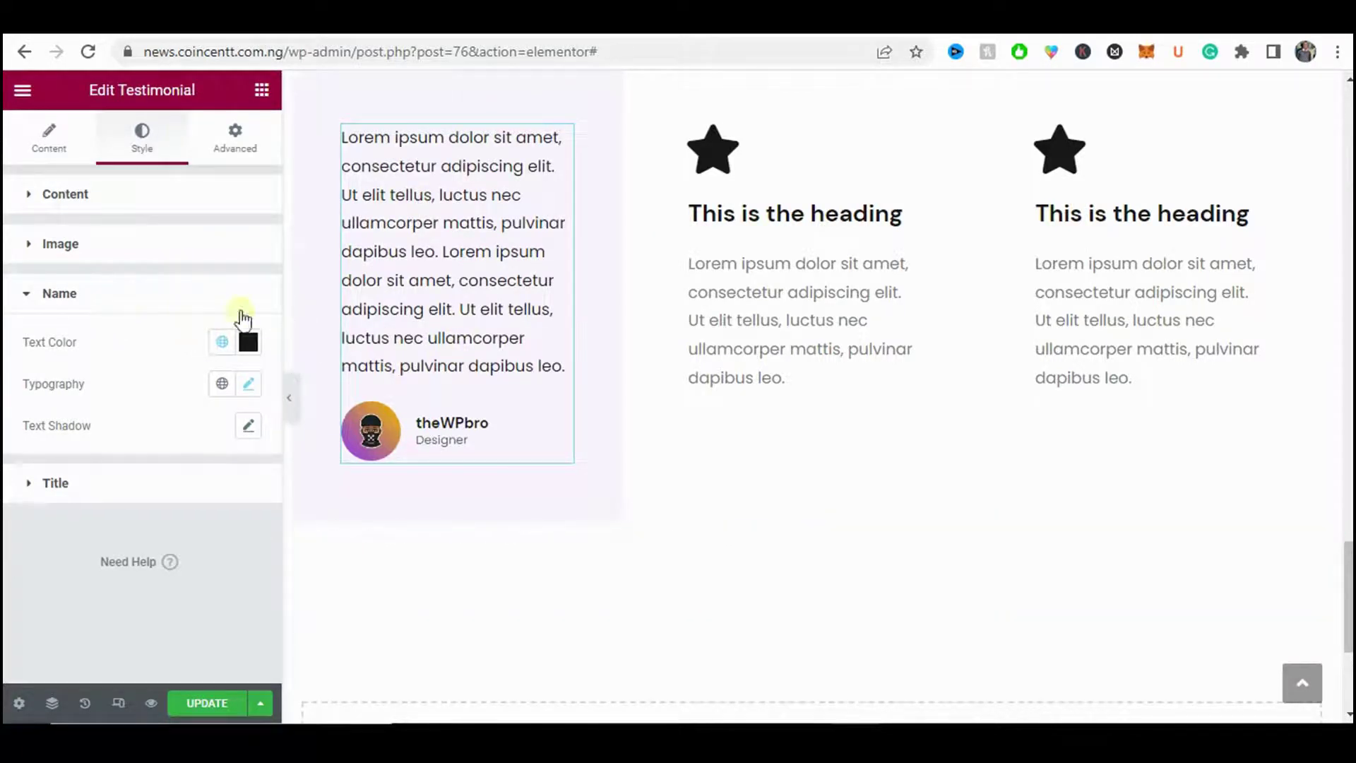
pyautogui.click(258, 387)
pyautogui.scroll(-3, 32, 542)
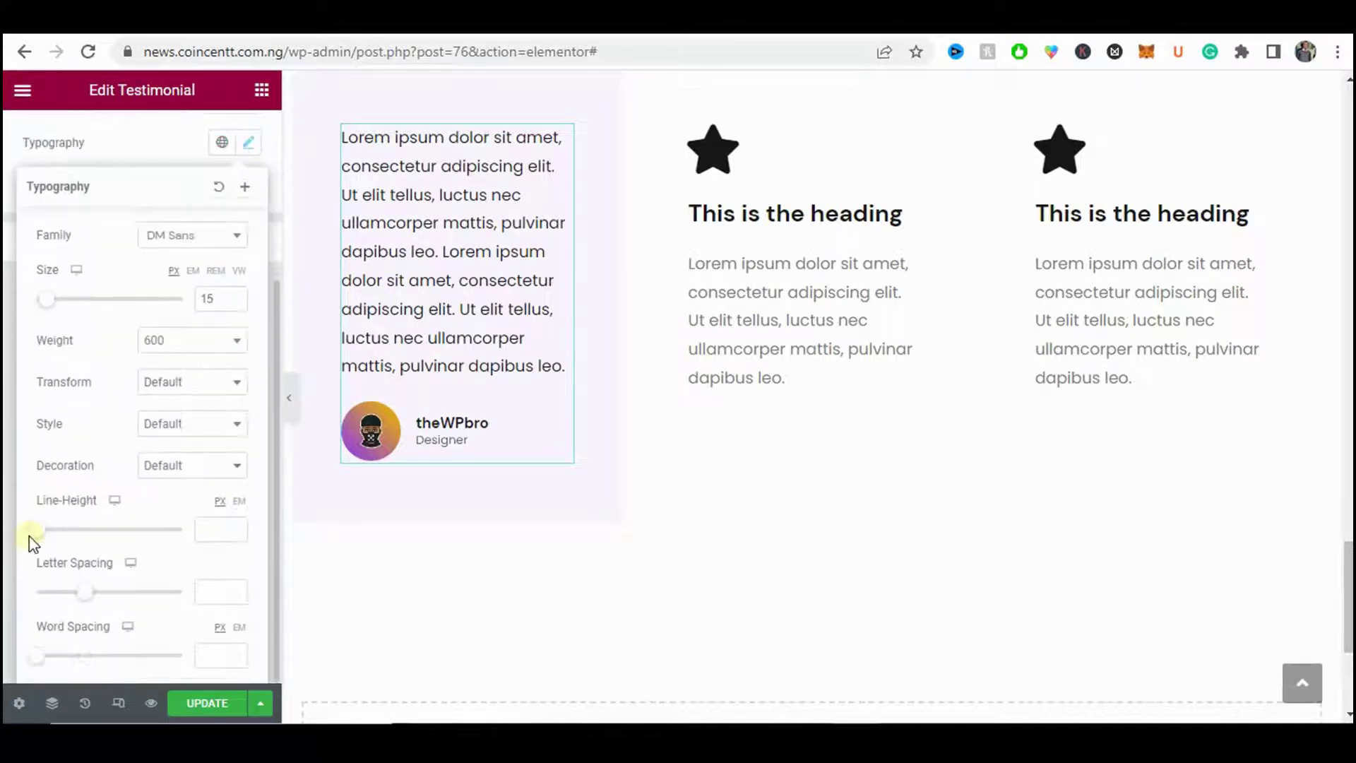
pyautogui.moveTo(38, 537); pyautogui.dragTo(86, 540)
pyautogui.rightClick(91, 539)
pyautogui.click(92, 541)
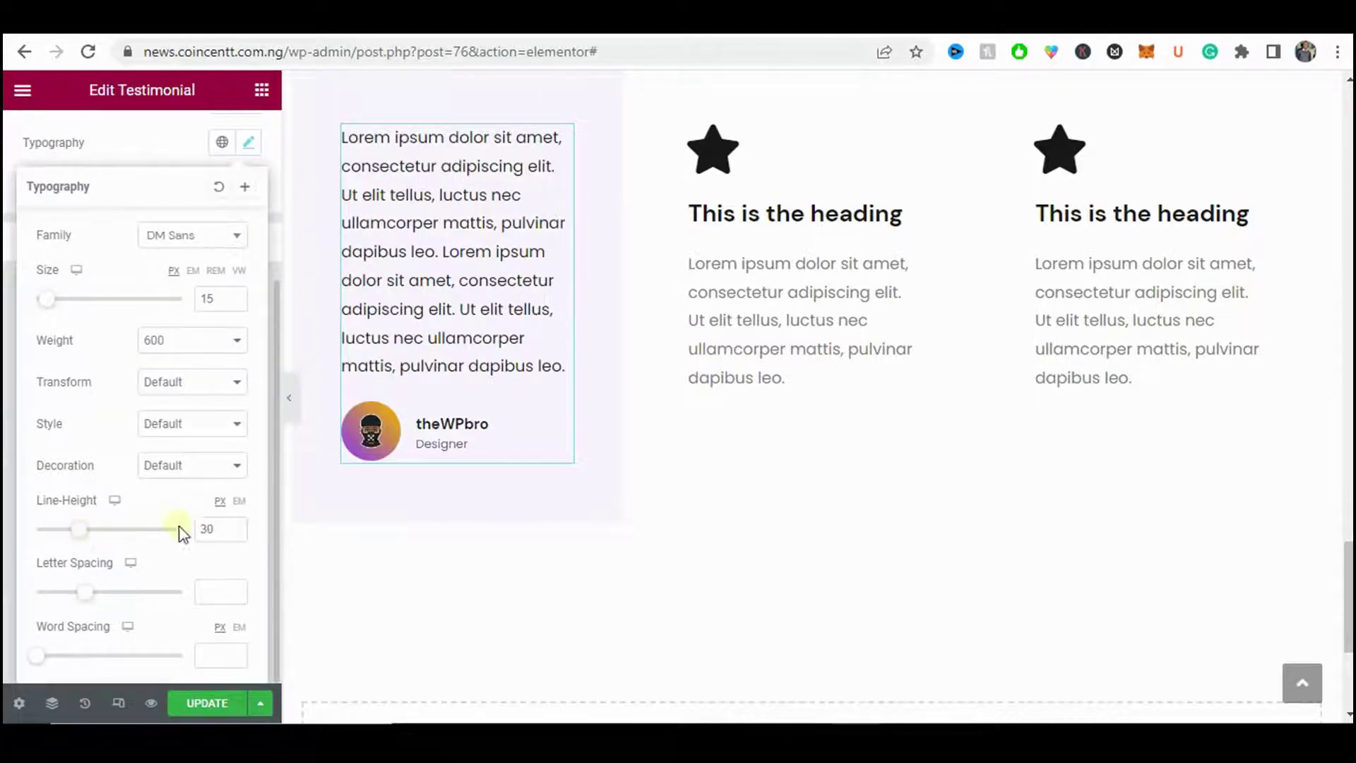
pyautogui.click(289, 397)
pyautogui.scroll(1, 389, 339)
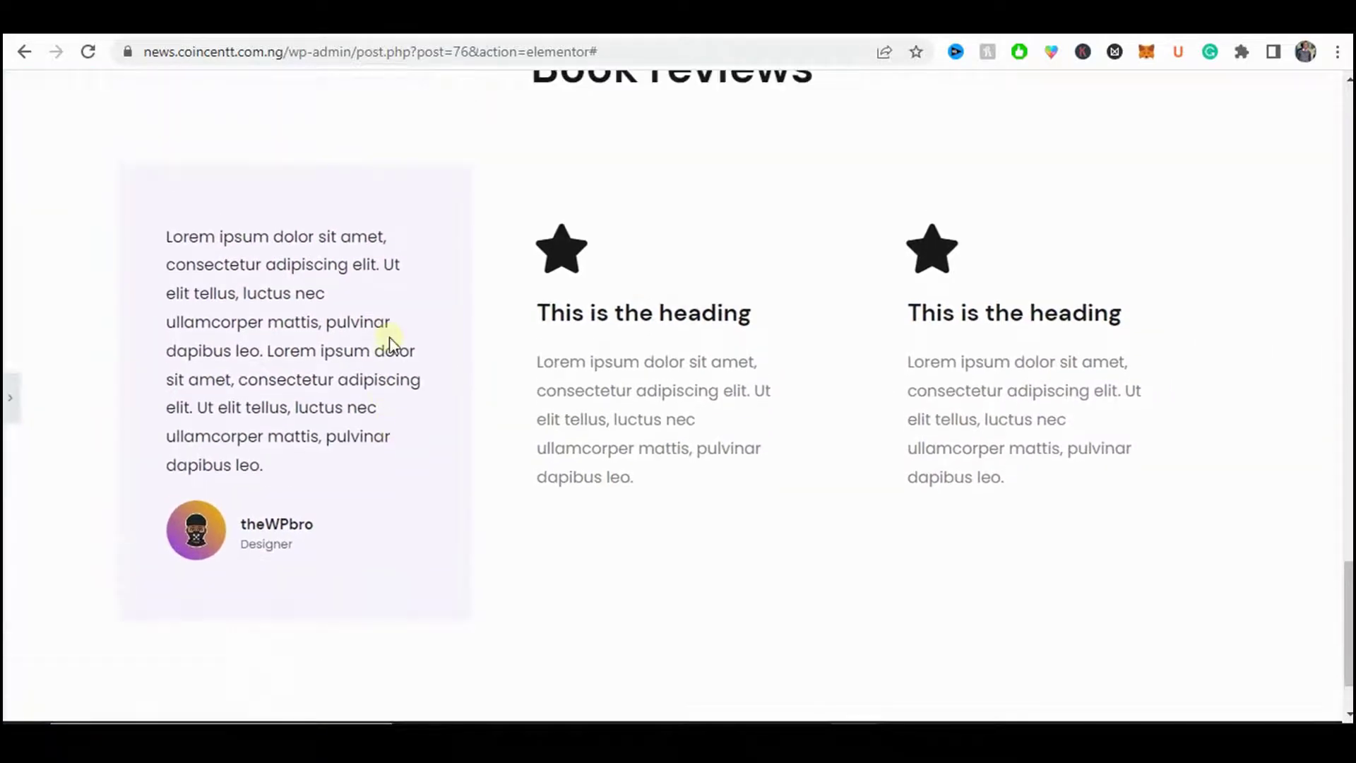
# - Duplicate the styled testimonial column twice in the "Book reviews" section
pyautogui.click(8, 401)
pyautogui.click(311, 177)
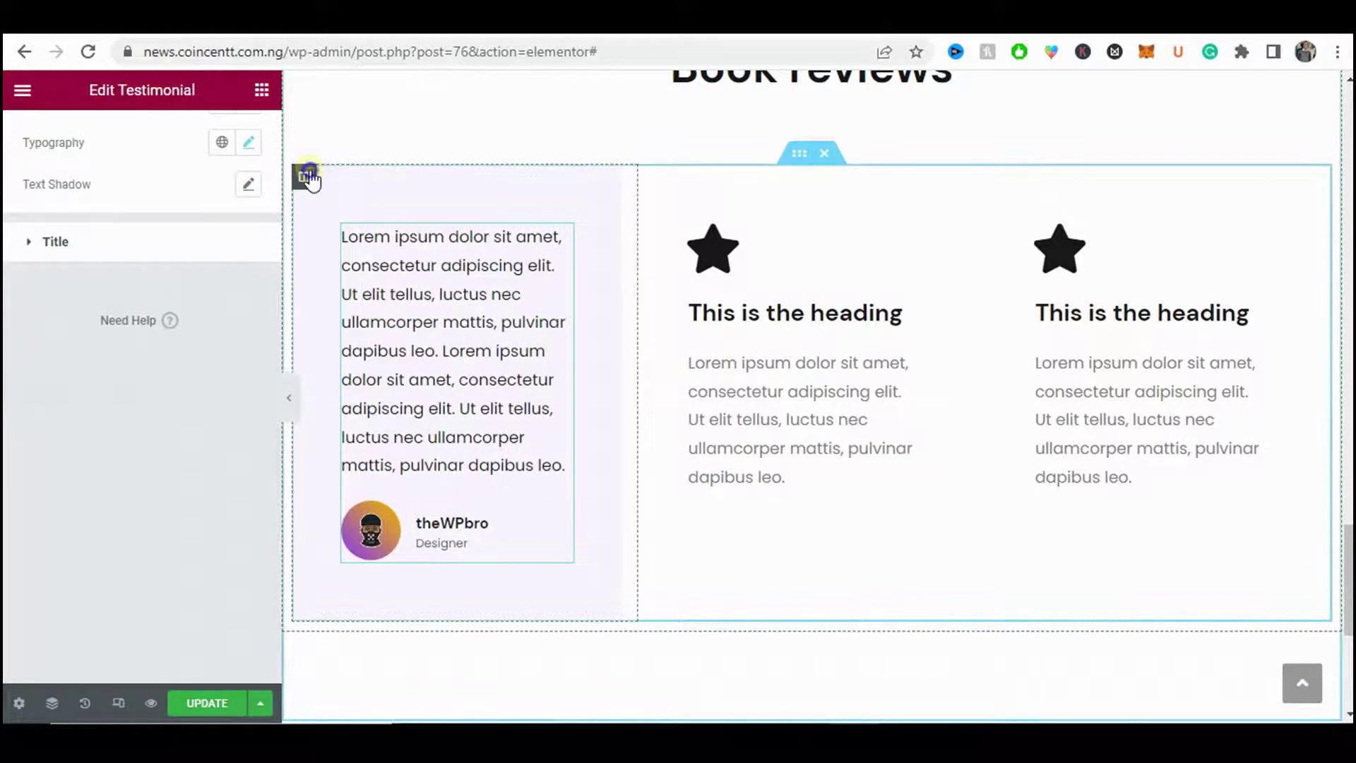
pyautogui.rightClick(311, 176)
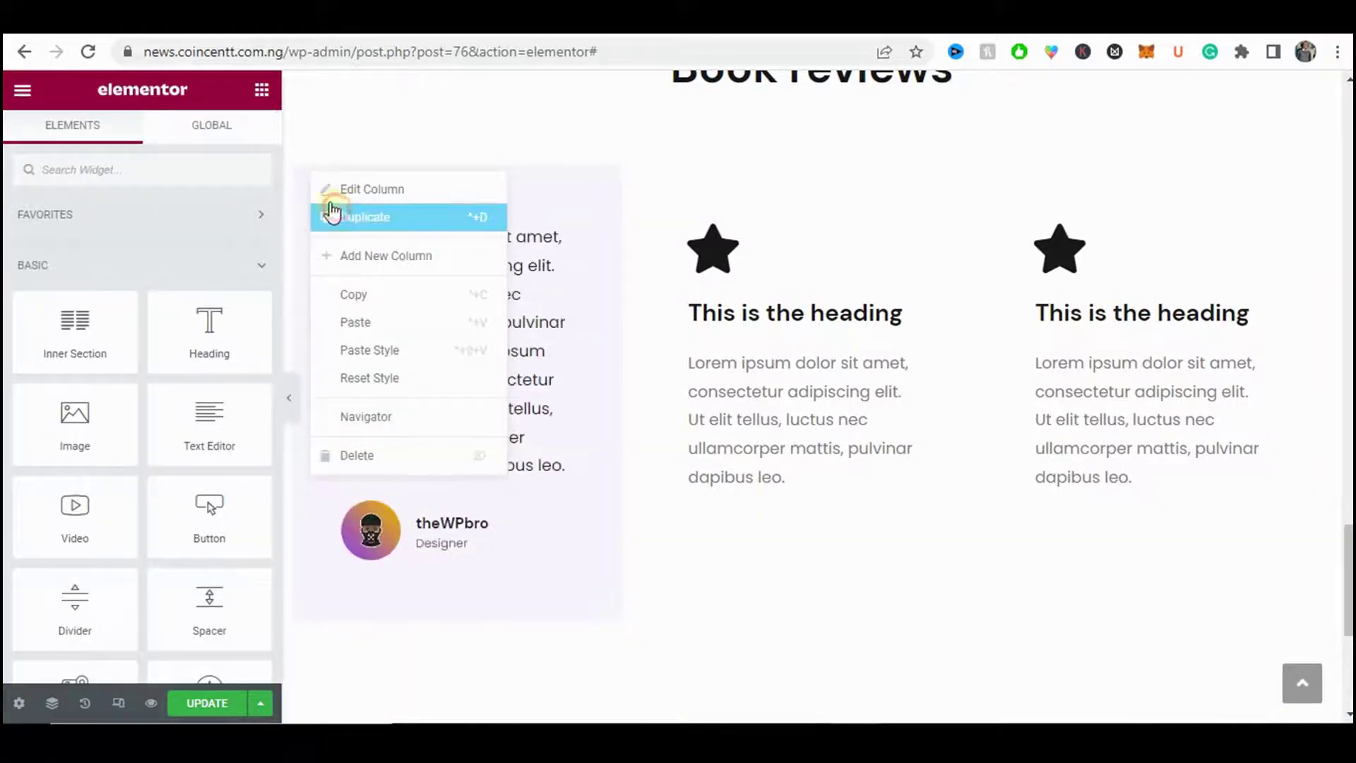
pyautogui.click(332, 215)
pyautogui.rightClick(309, 187)
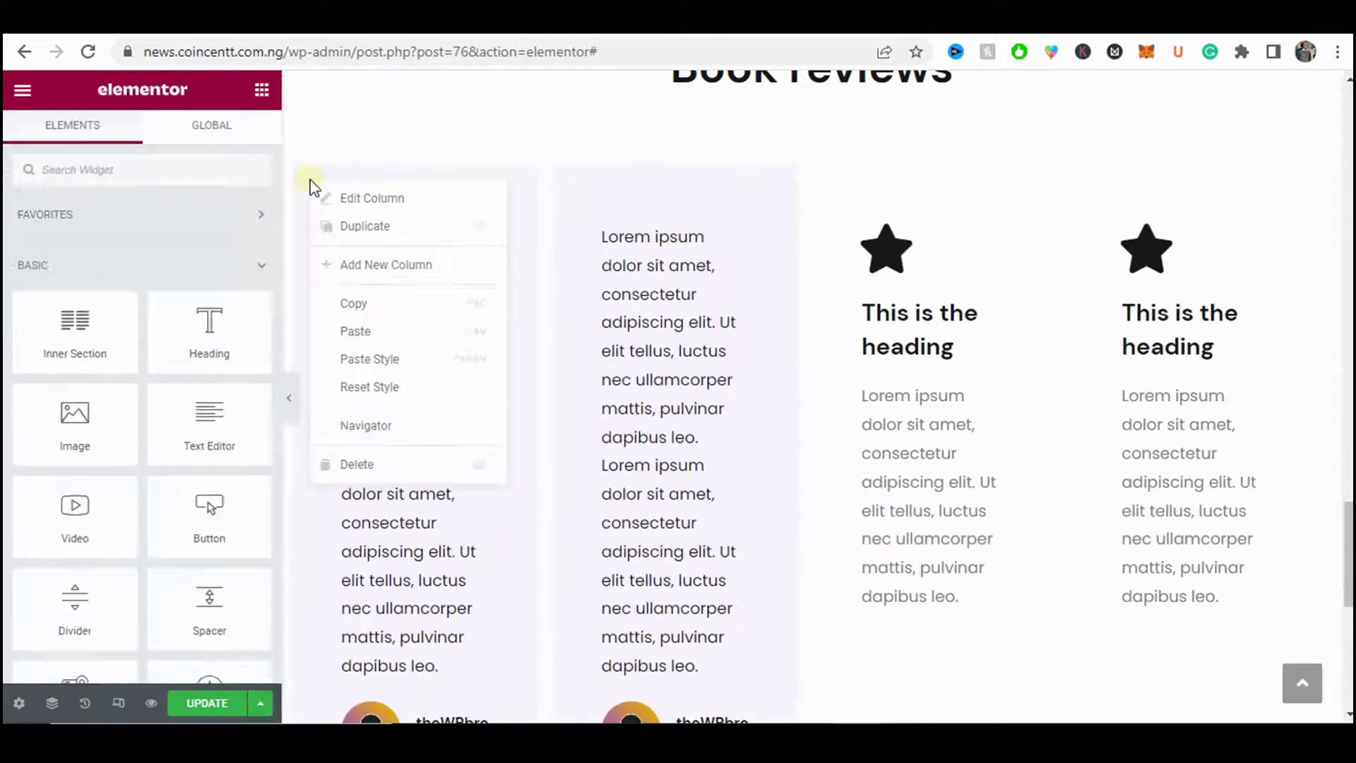
pyautogui.click(343, 237)
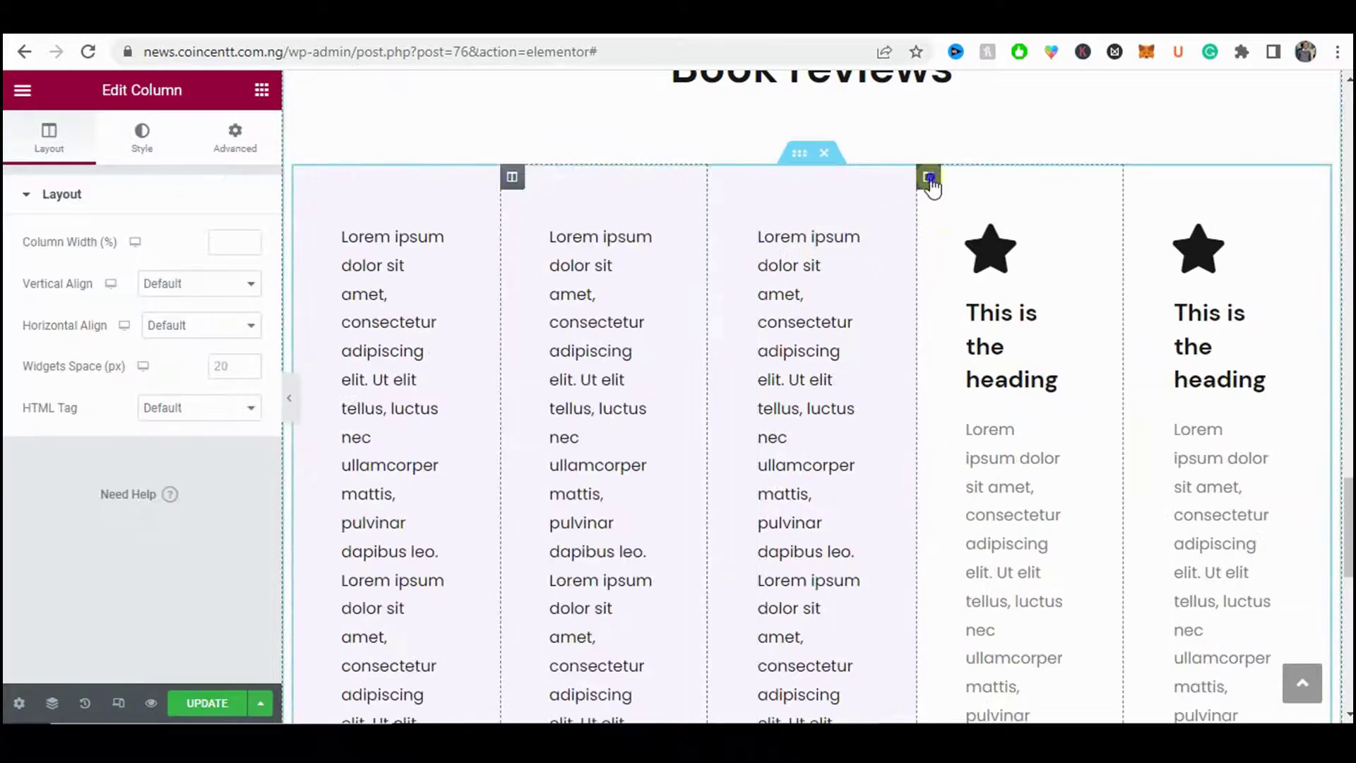
# - Delete the two leftover icon box columns from the "Book reviews" section
pyautogui.rightClick(929, 176)
pyautogui.click(978, 458)
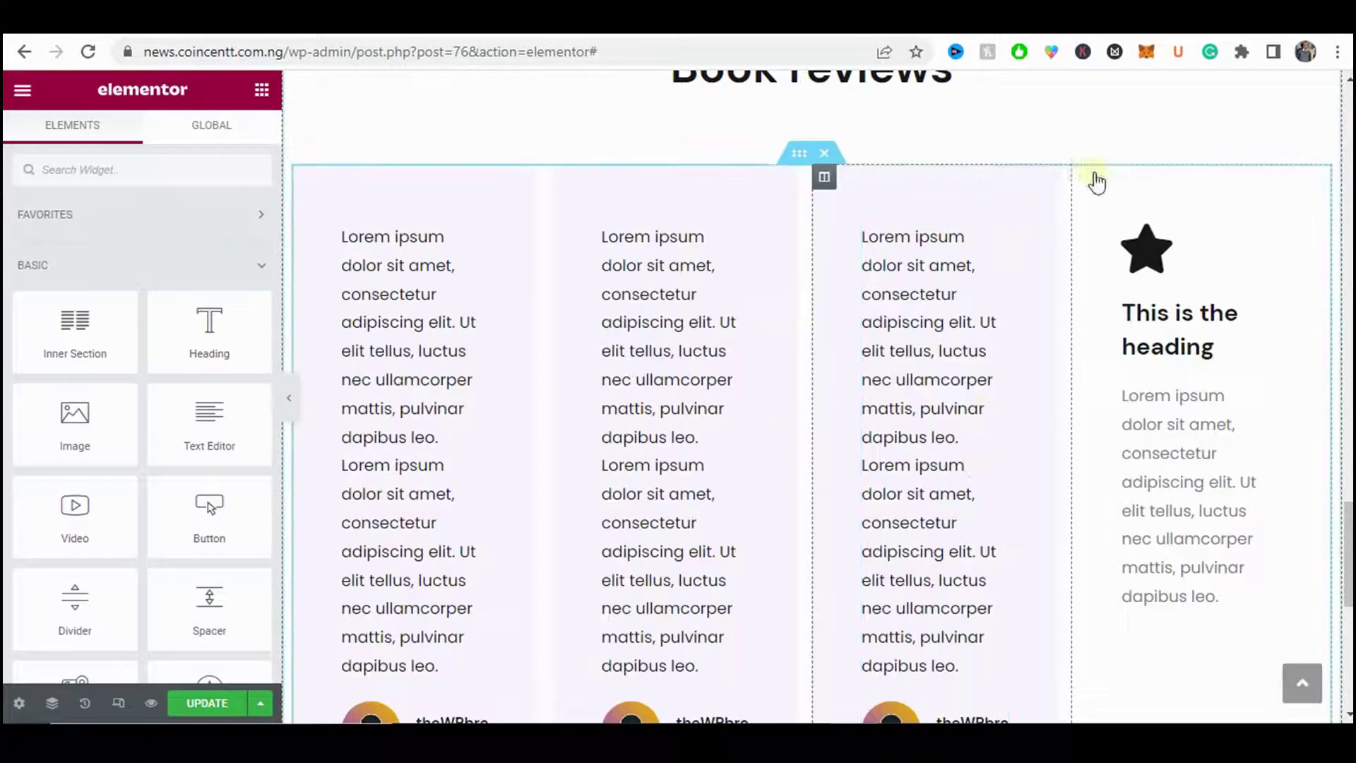
pyautogui.rightClick(1081, 181)
pyautogui.click(1104, 460)
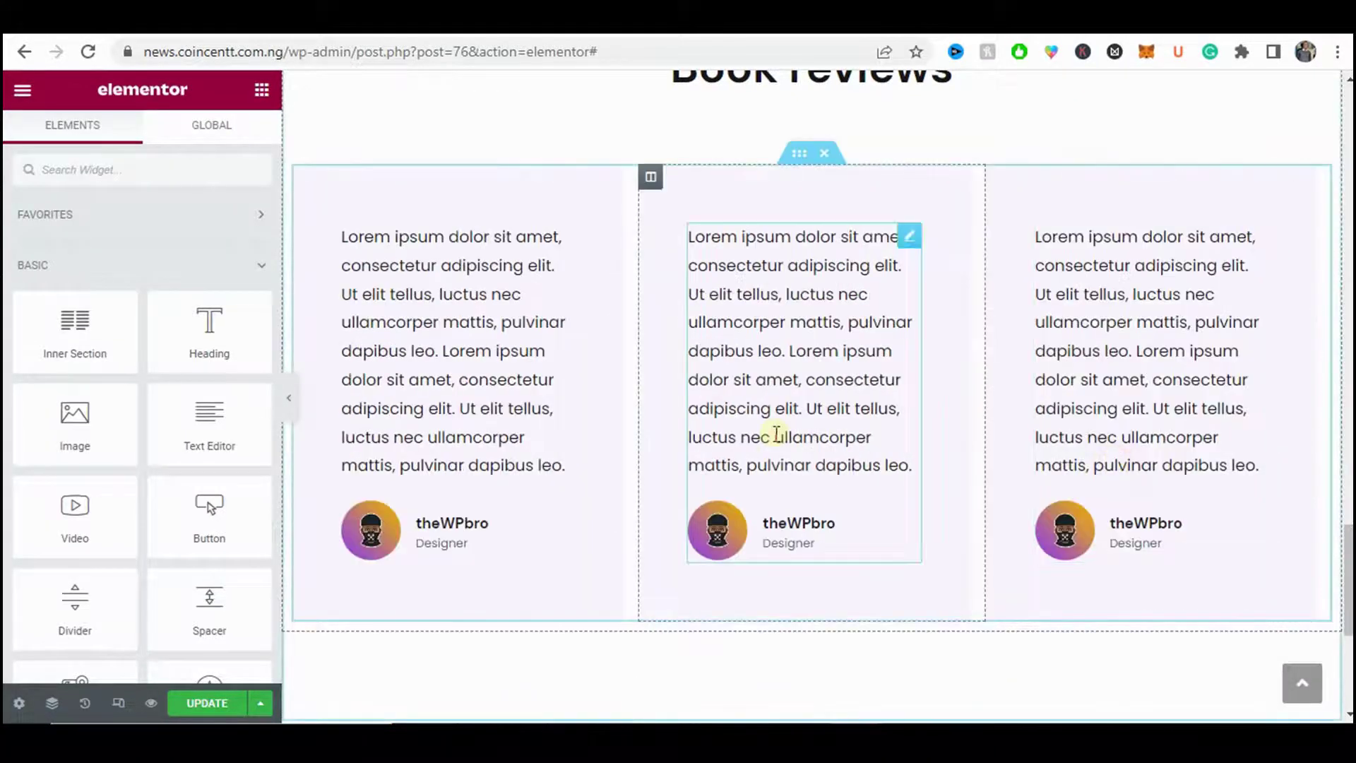
# - Preview the page at full width and compare the finished reviews section with the demo ebook landing page
pyautogui.click(289, 399)
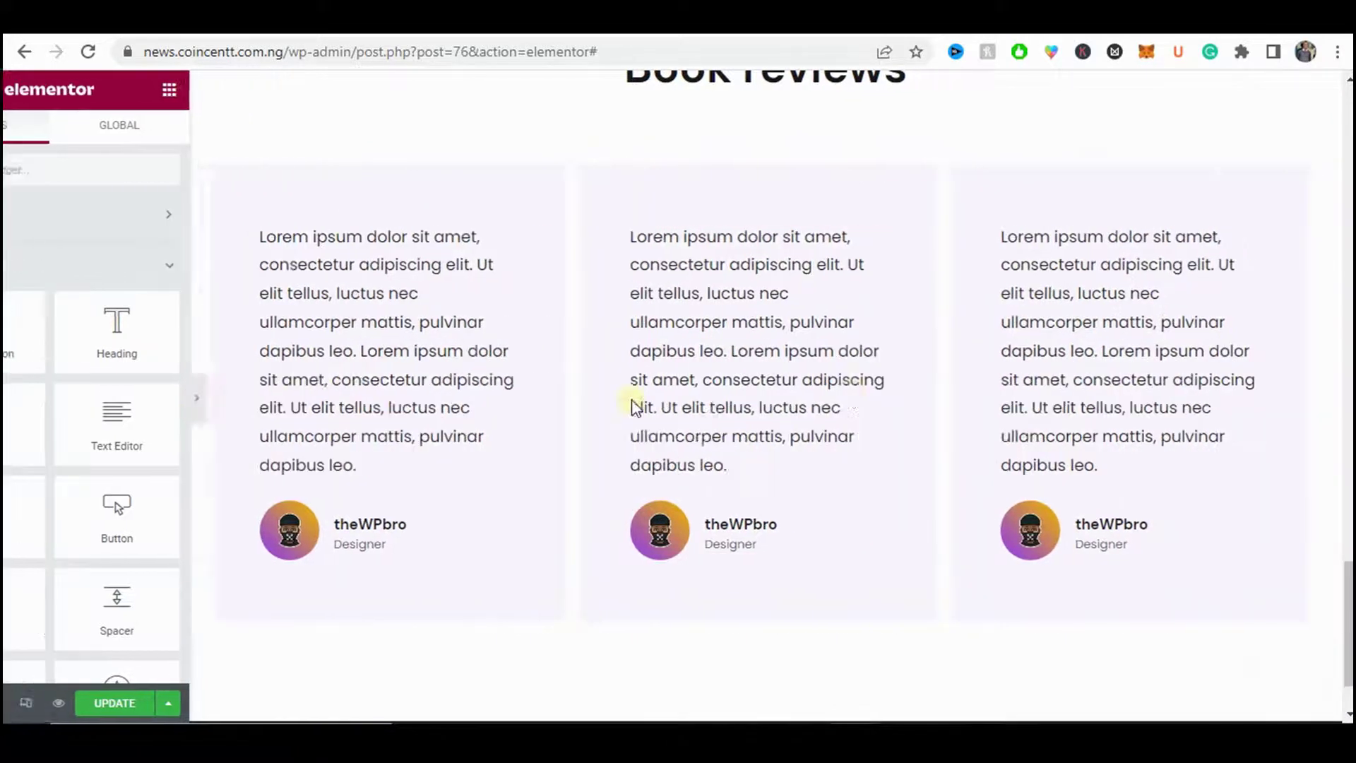
pyautogui.scroll(5, 763, 396)
pyautogui.scroll(-6, 763, 396)
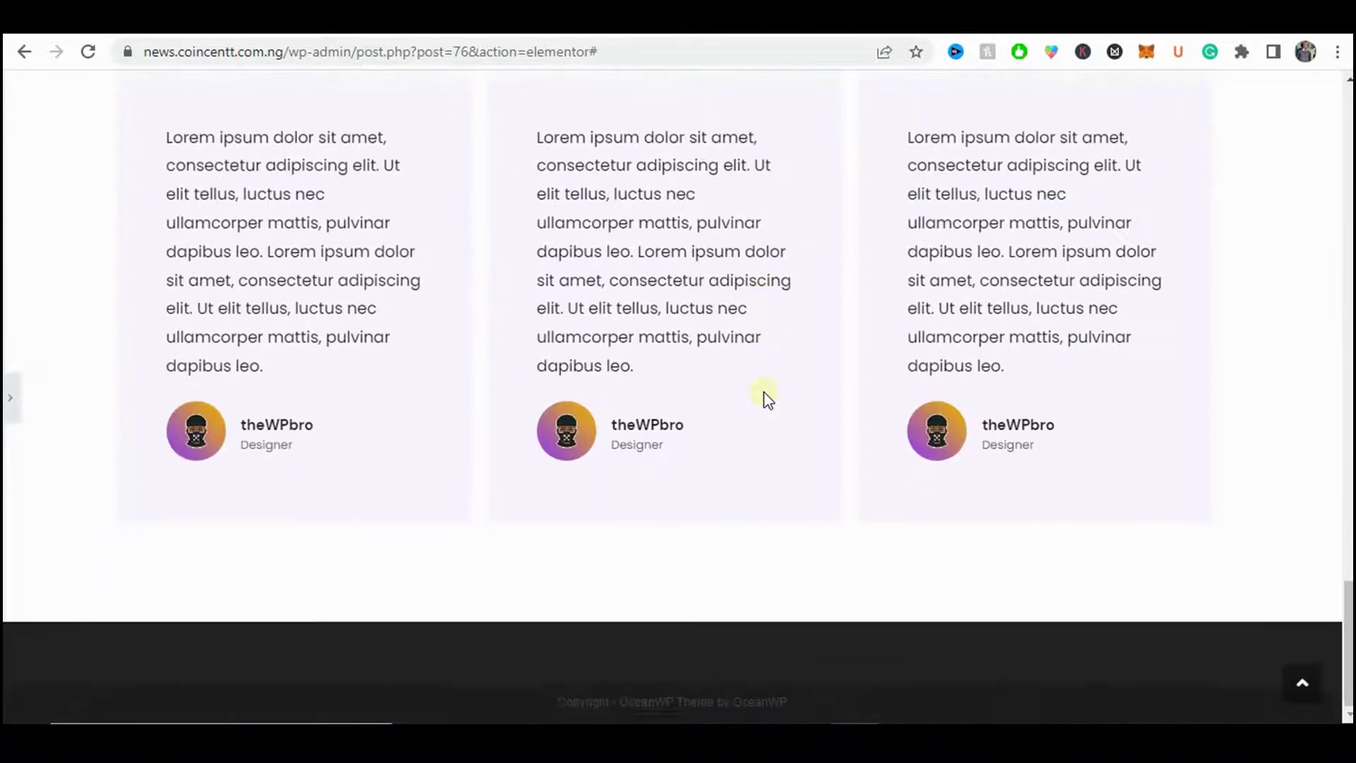
pyautogui.scroll(4, 763, 396)
pyautogui.scroll(10, 769, 399)
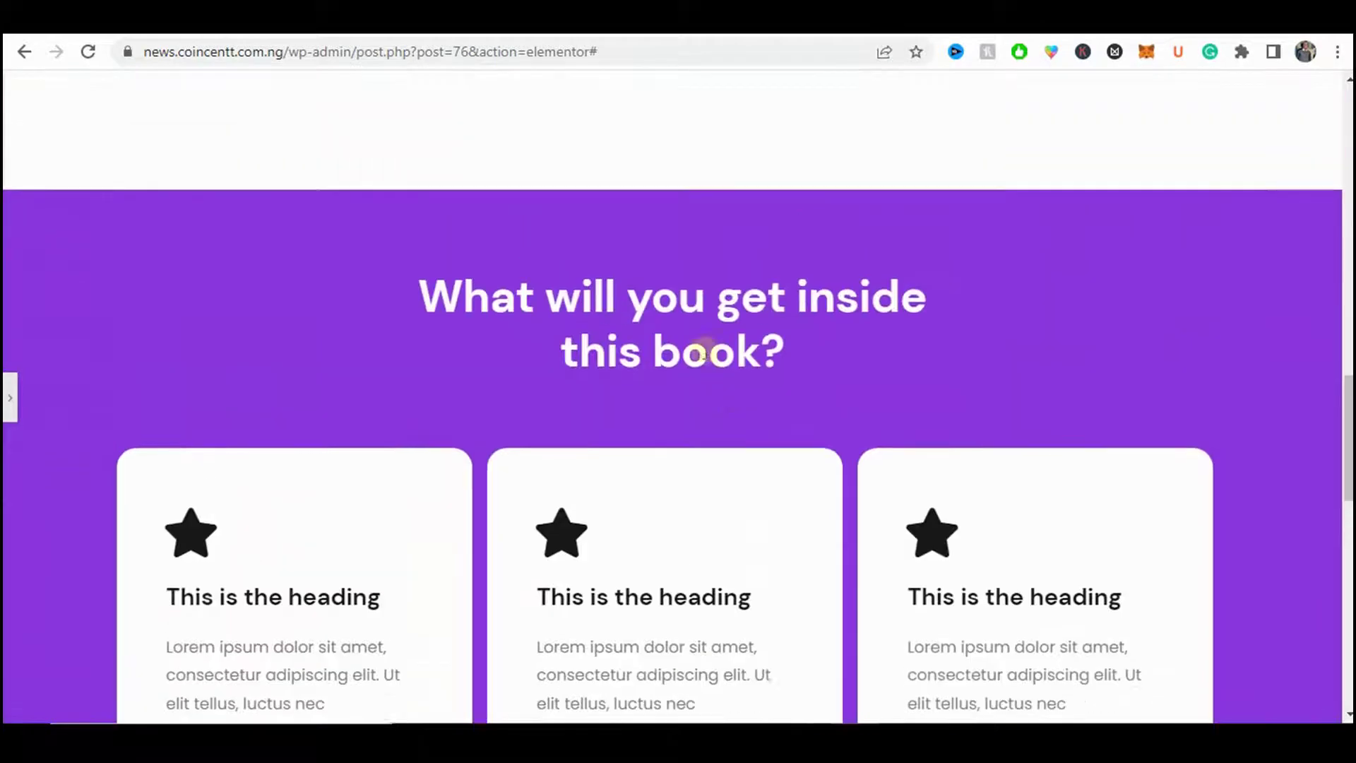
pyautogui.scroll(-10, 636, 310)
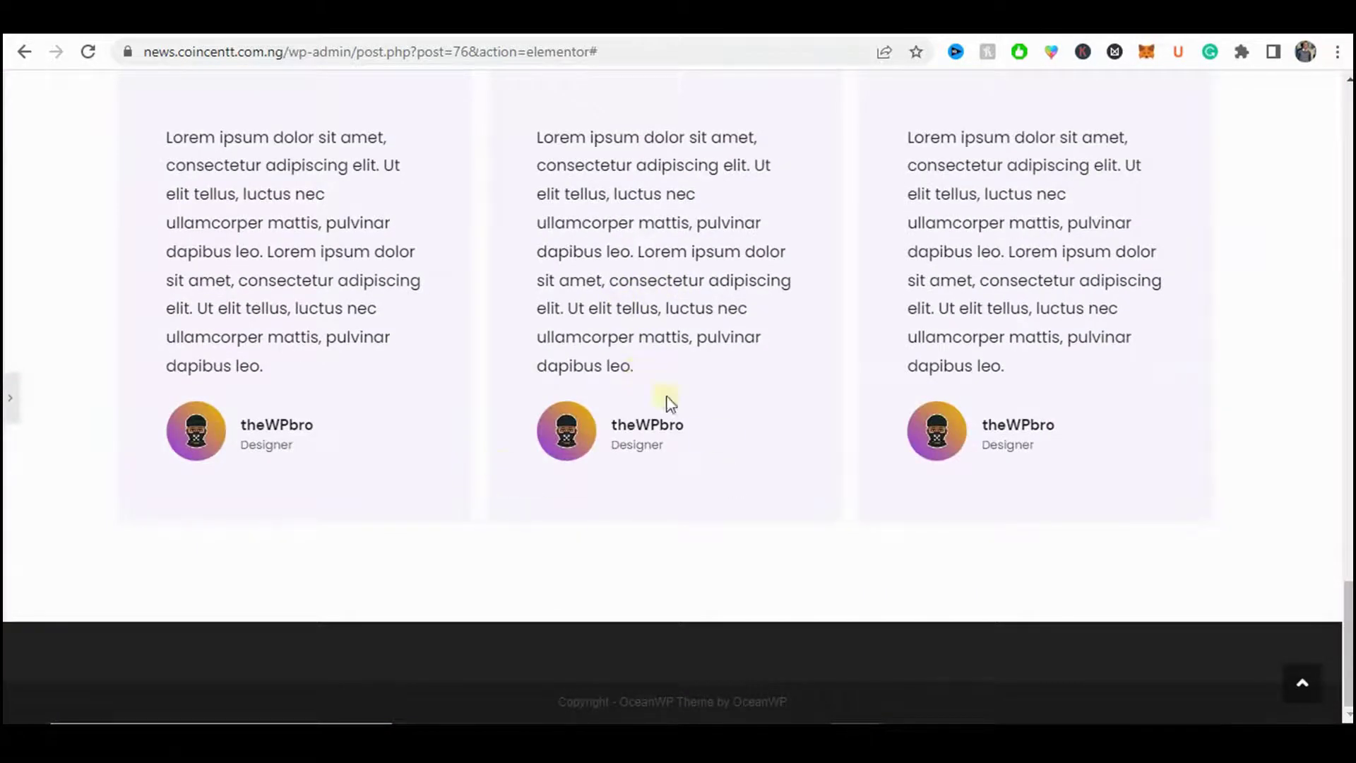
pyautogui.scroll(4, 670, 402)
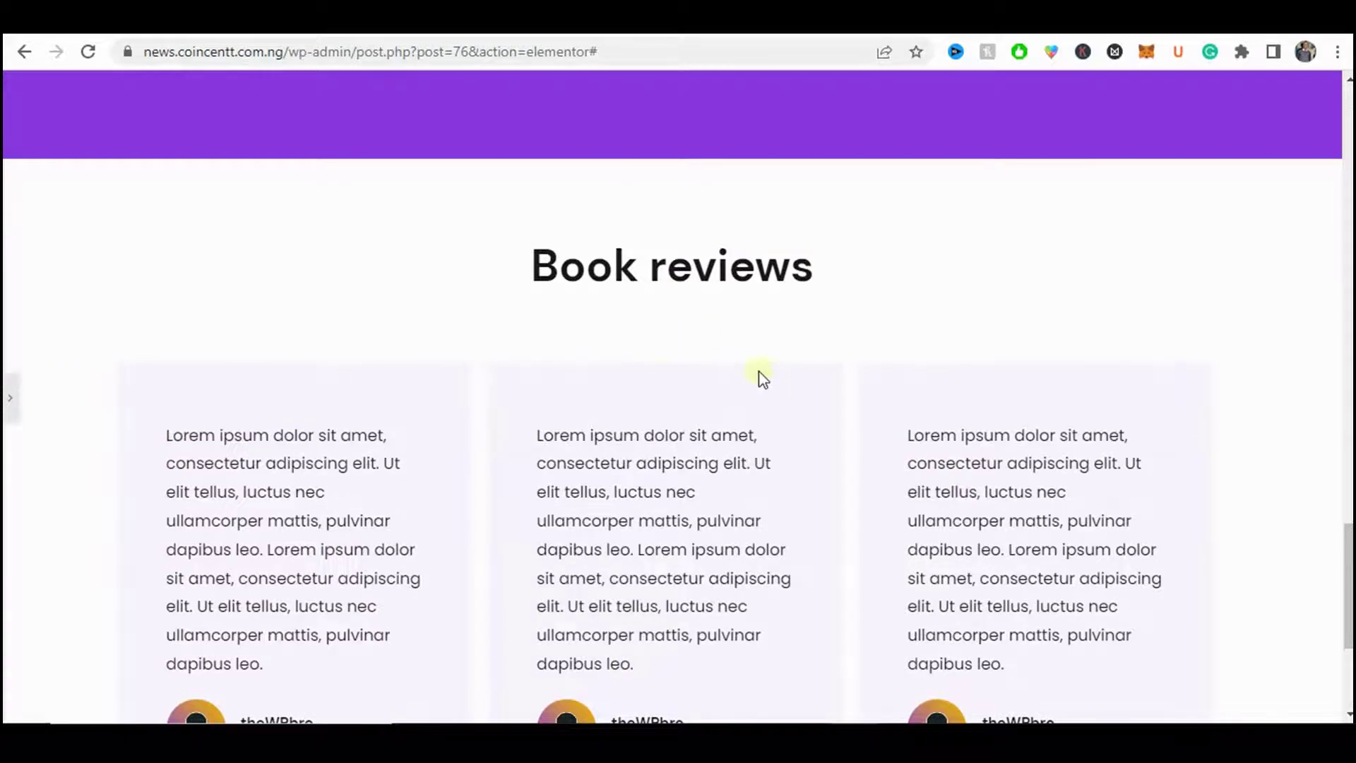
pyautogui.scroll(-2, 763, 379)
pyautogui.scroll(2, 775, 364)
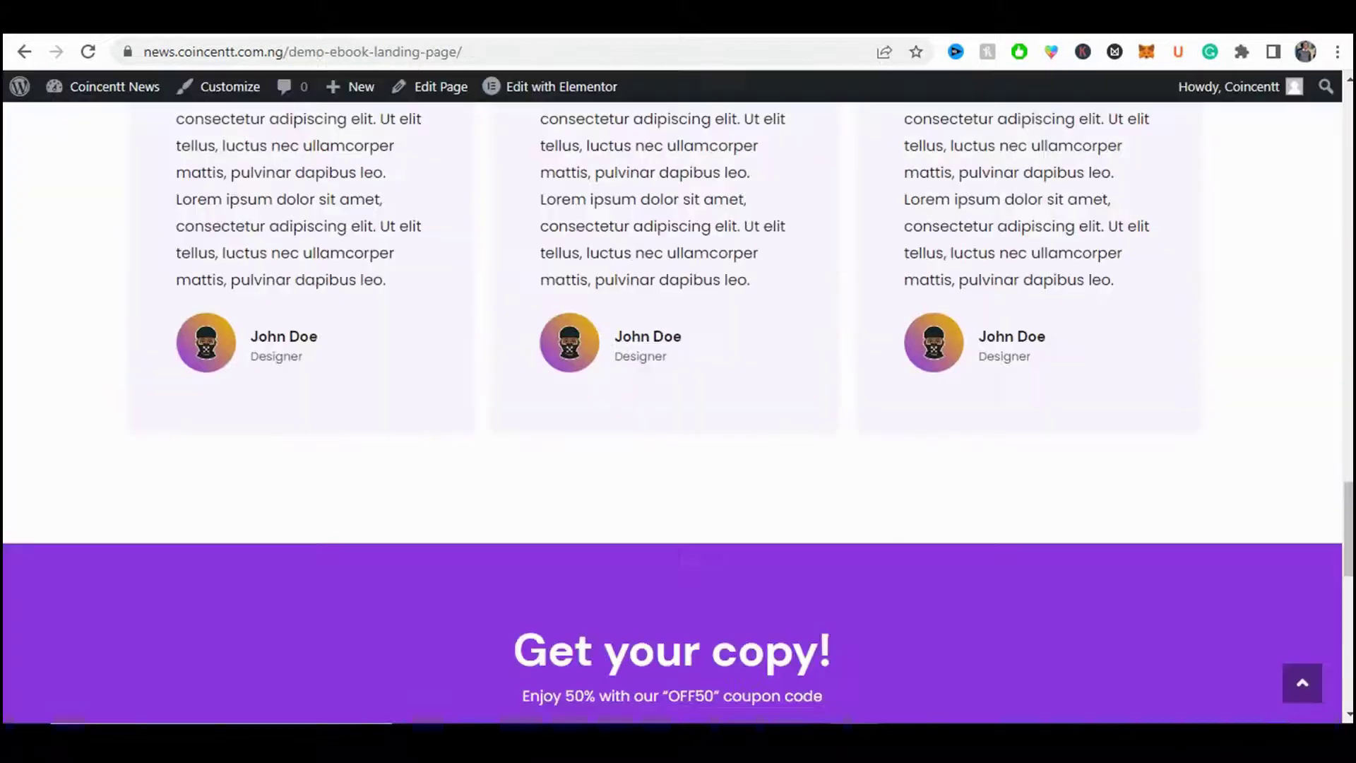
pyautogui.scroll(-5, 492, 332)
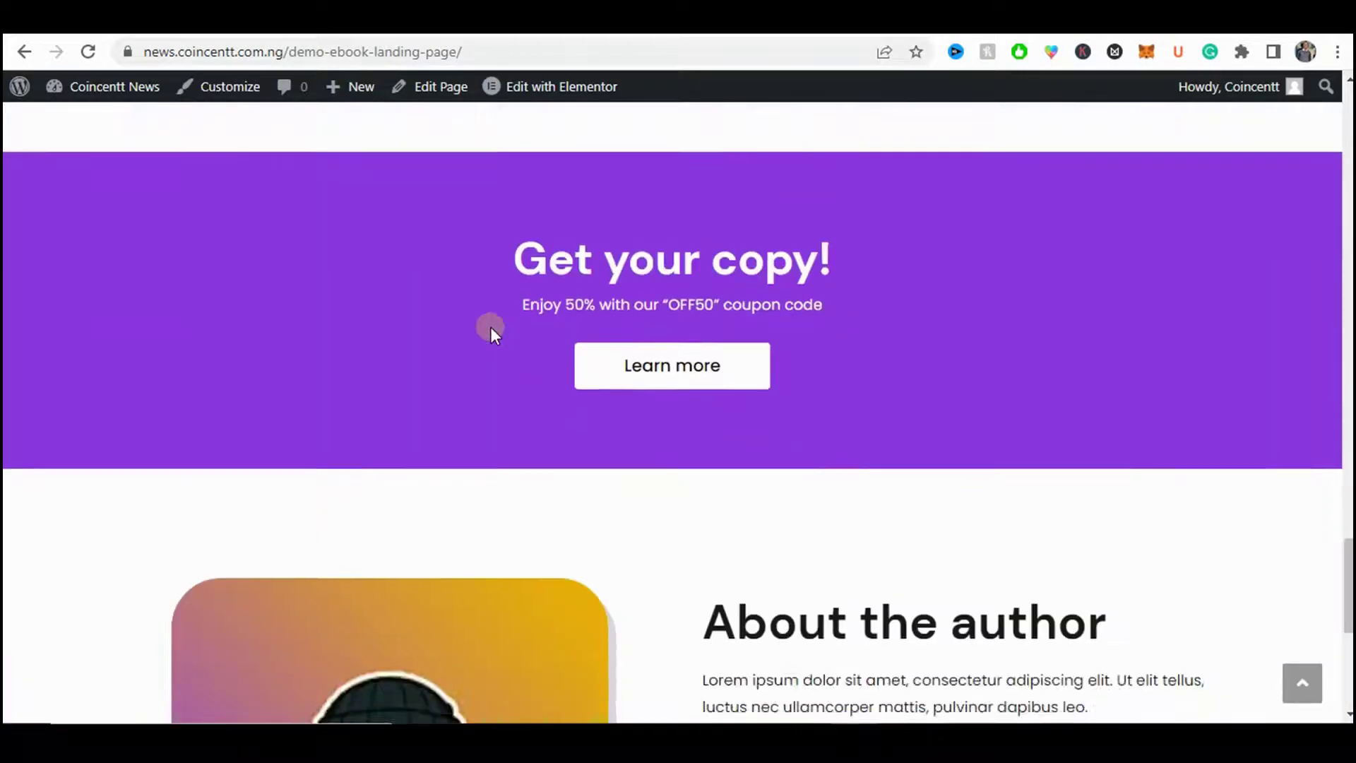
pyautogui.scroll(8, 490, 329)
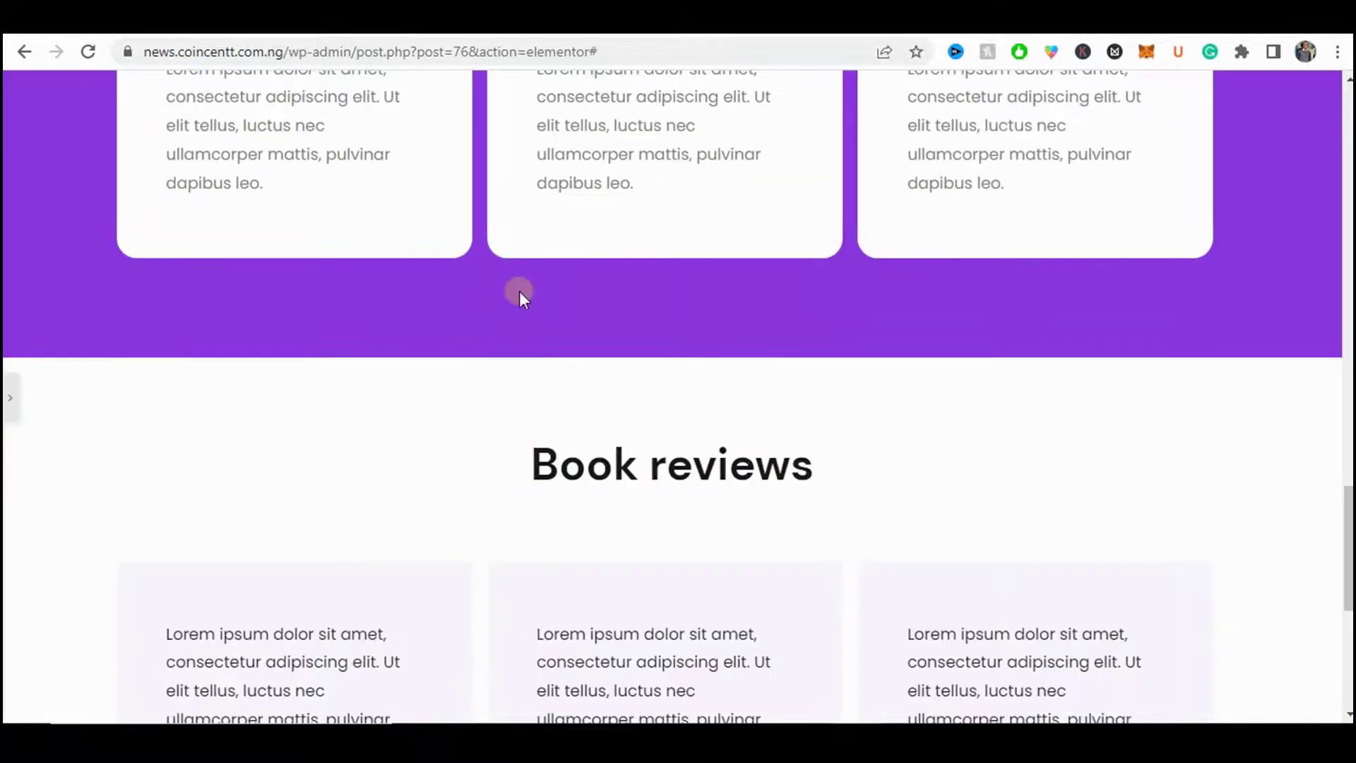
pyautogui.scroll(-7, 526, 324)
# - Examine the demo page's "Get your copy!" section, including its heading, coupon text and button
pyautogui.click(10, 398)
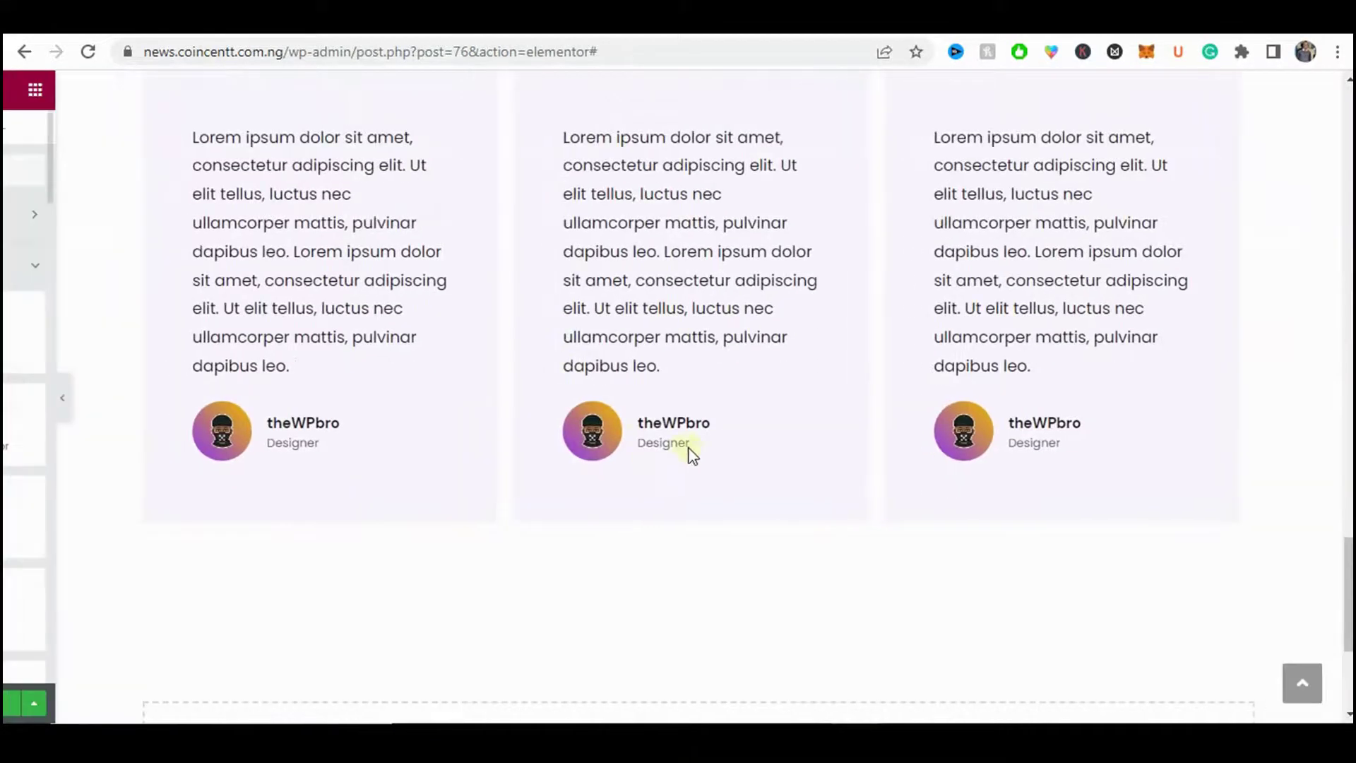
pyautogui.scroll(-3, 760, 438)
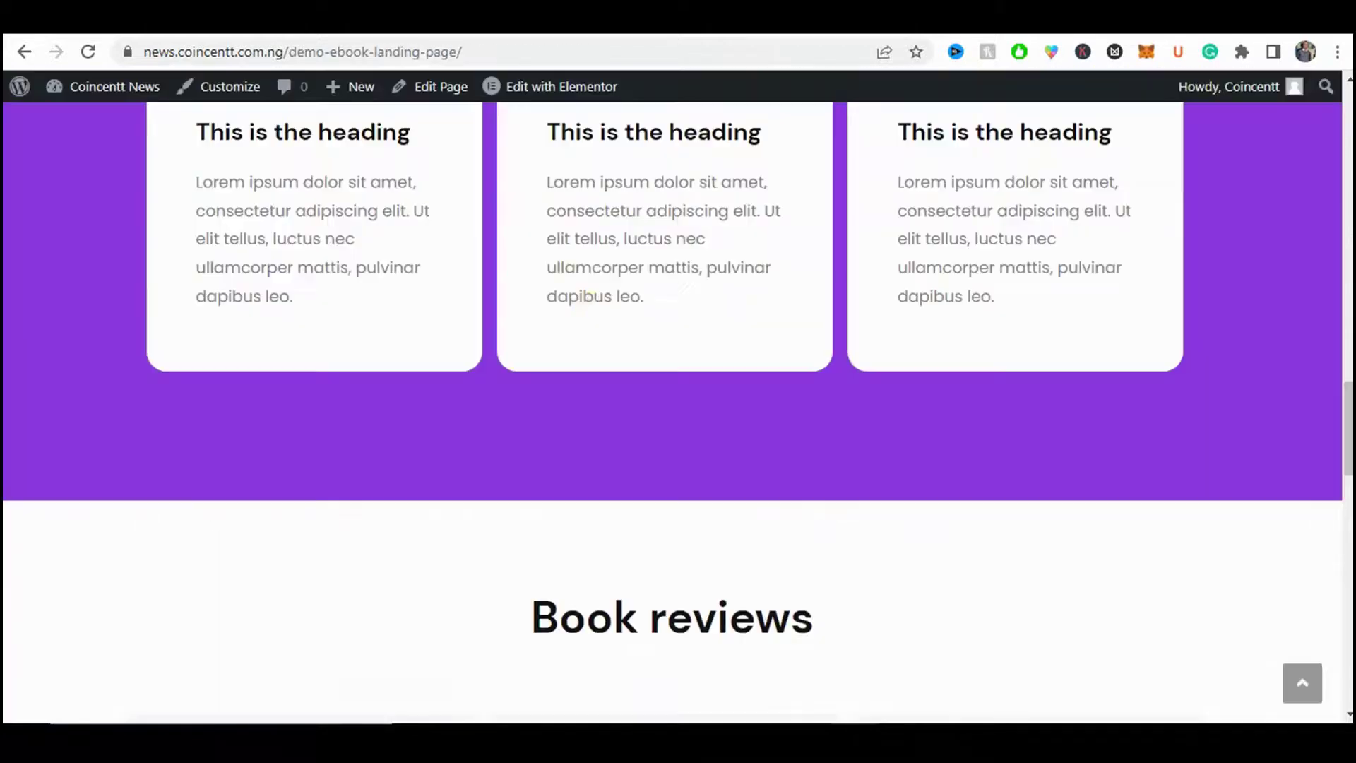
pyautogui.scroll(-5, 606, 332)
pyautogui.scroll(-10, 605, 332)
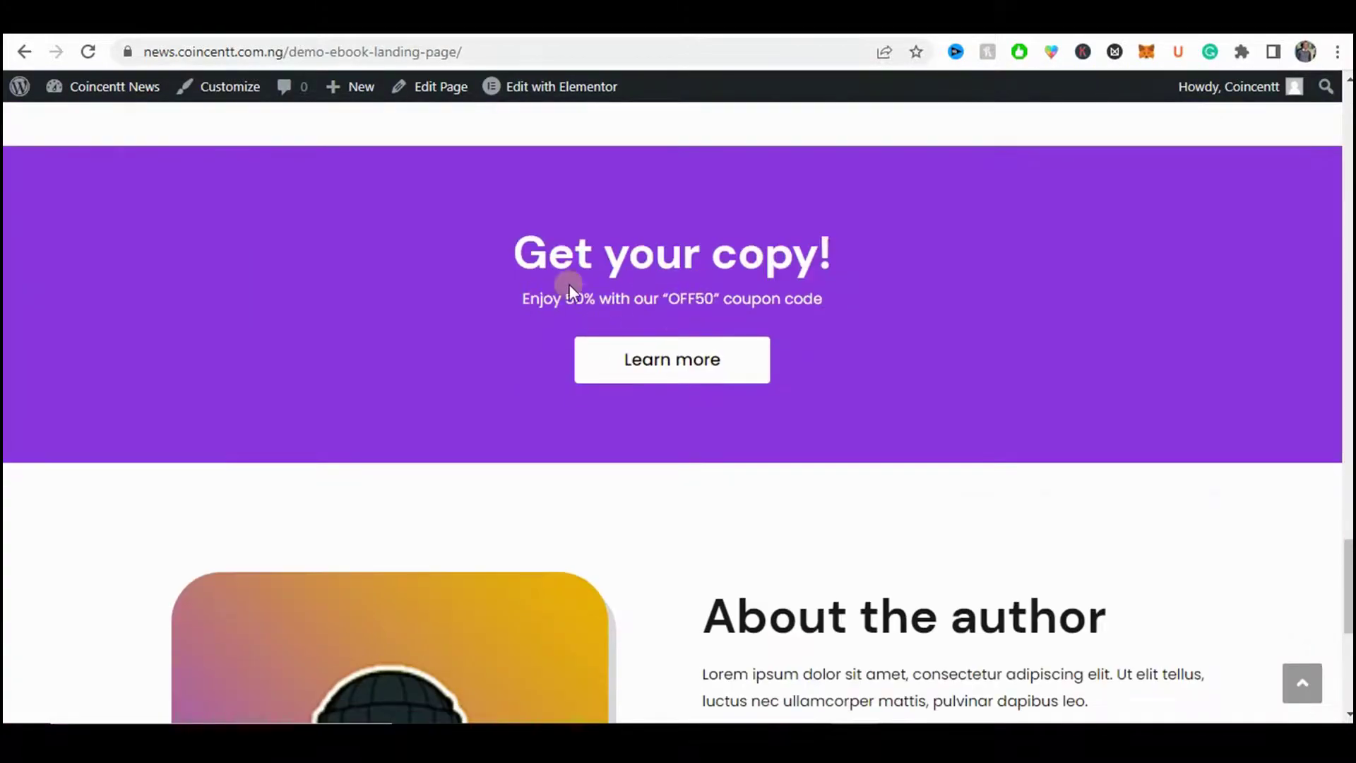
pyautogui.moveTo(529, 240); pyautogui.dragTo(1010, 293)
pyautogui.click(676, 300)
pyautogui.moveTo(520, 292); pyautogui.dragTo(1001, 332)
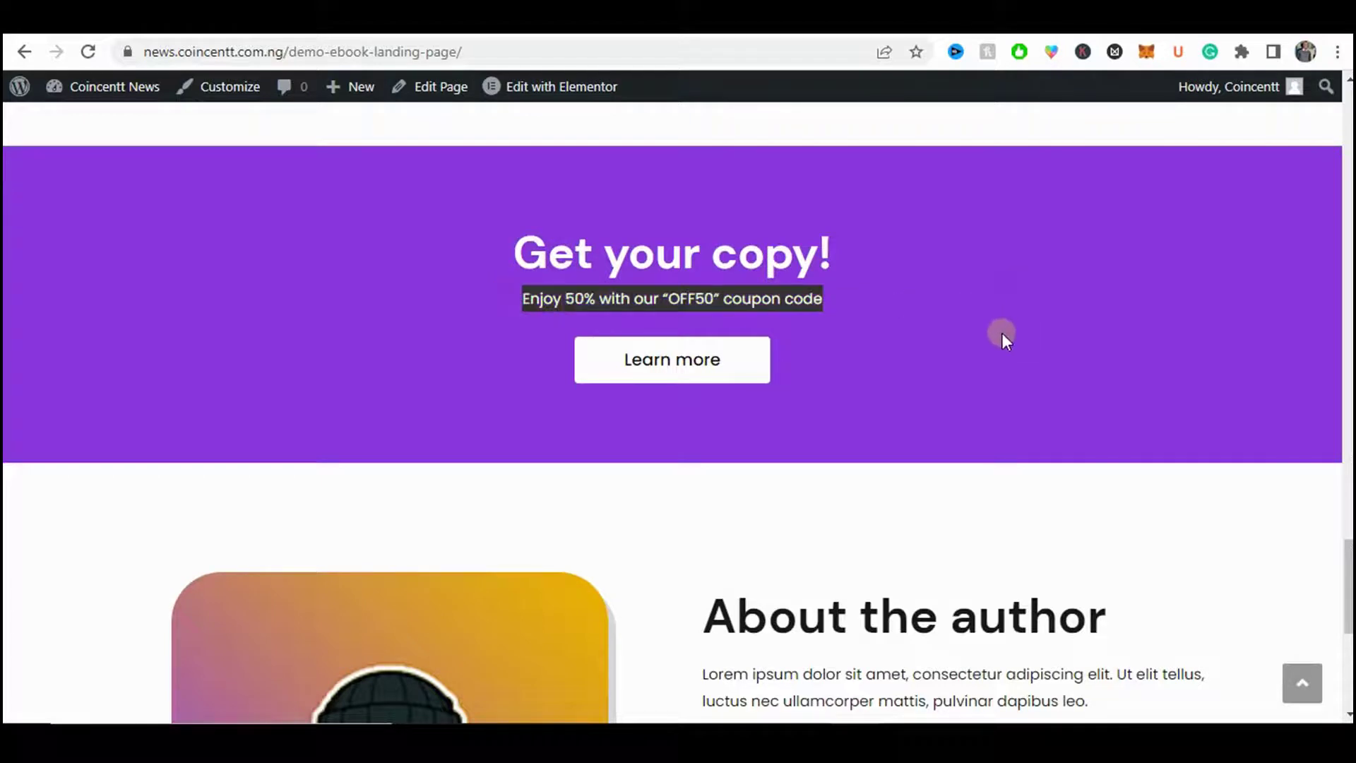
pyautogui.click(1001, 333)
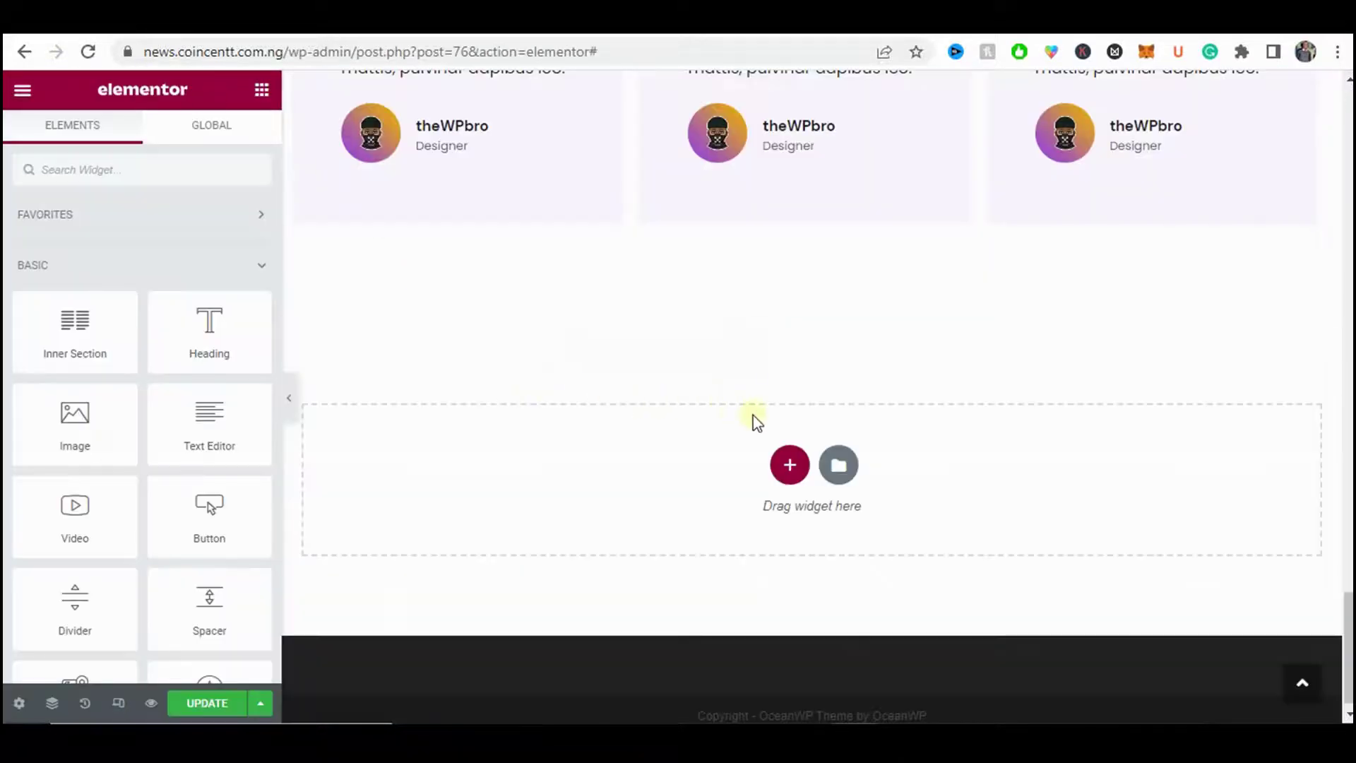
# - Add a single-column section below the book reviews and choose the Classic background type for it
pyautogui.click(786, 464)
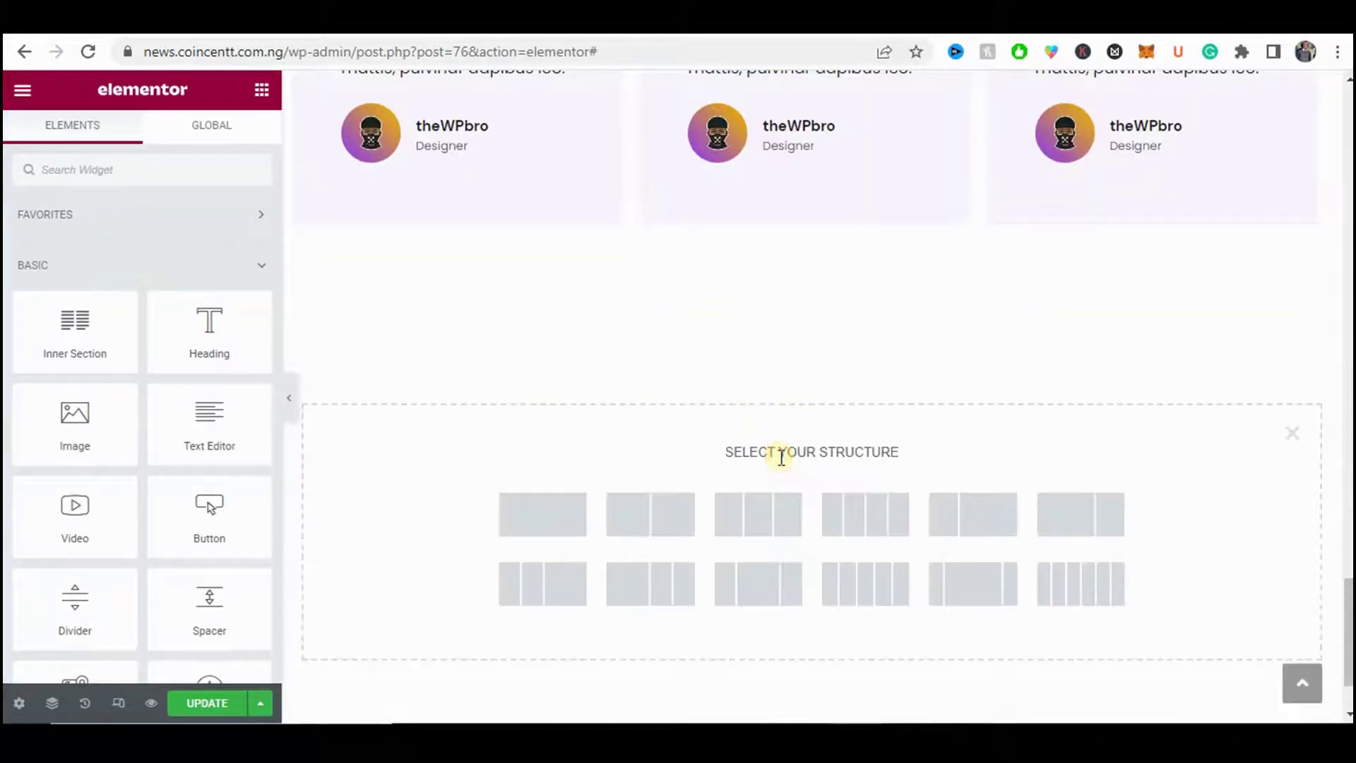
pyautogui.click(575, 512)
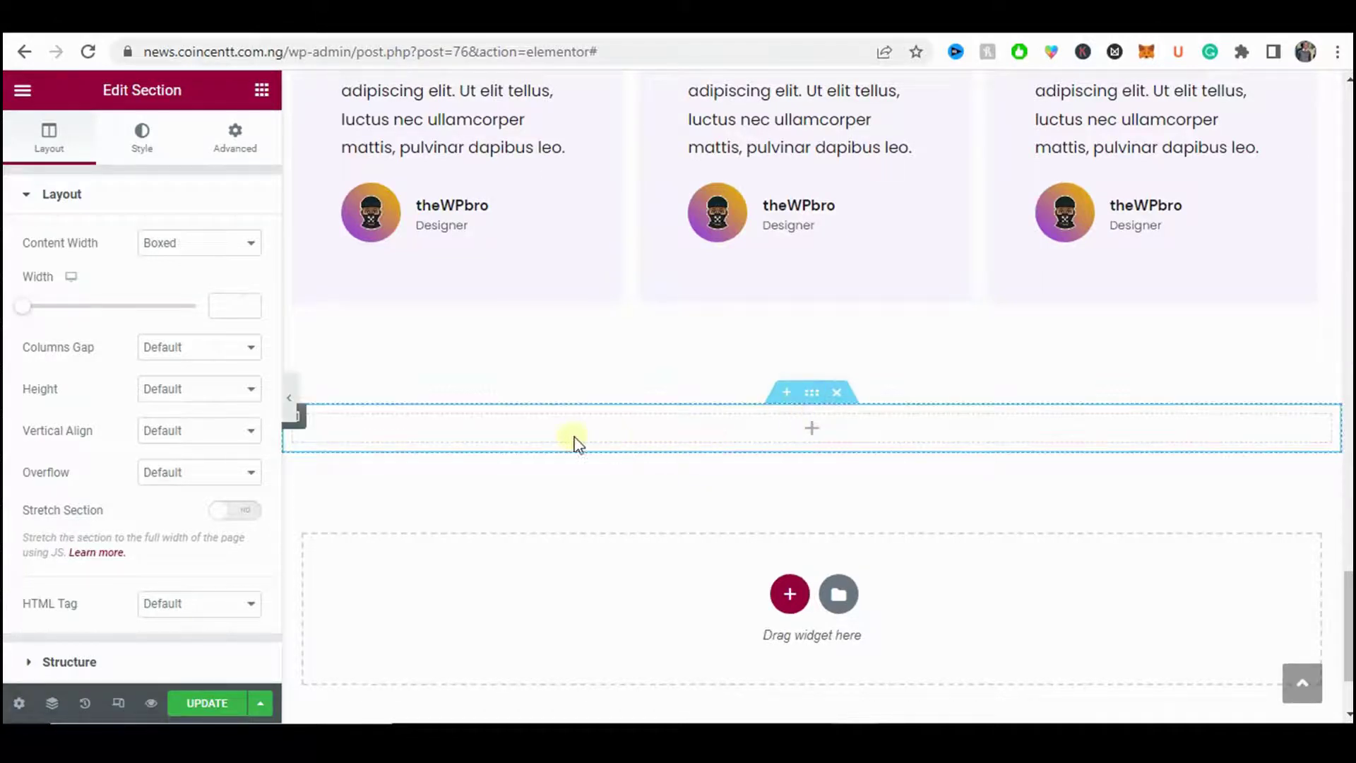
pyautogui.click(141, 145)
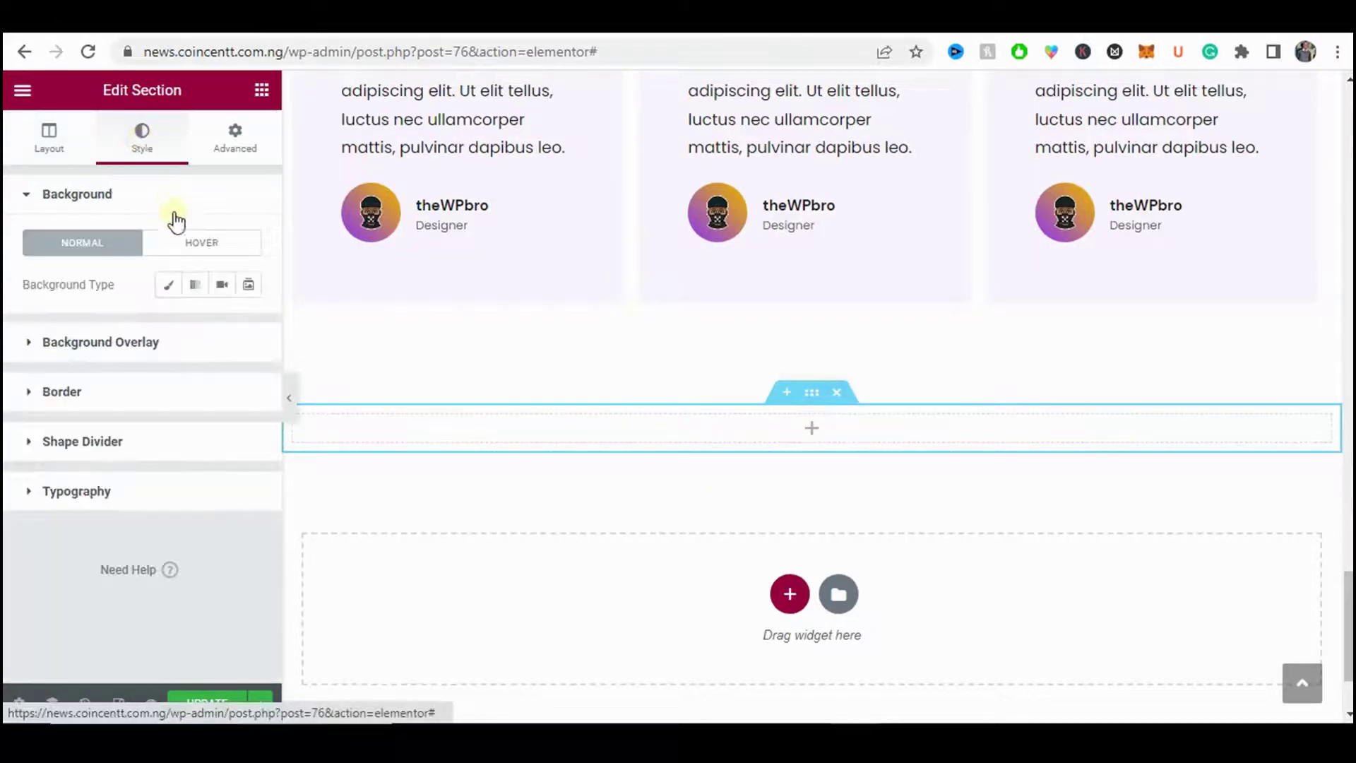
pyautogui.click(168, 284)
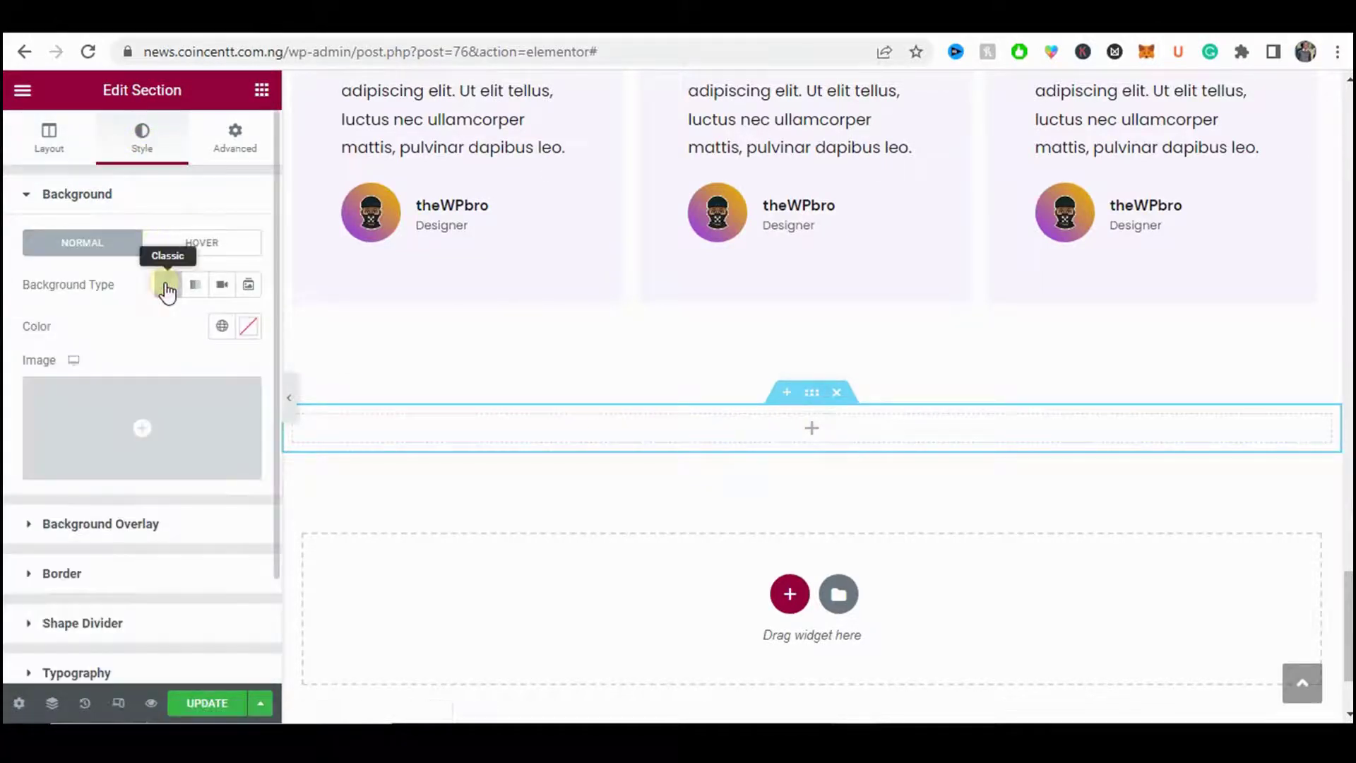
# - Set the new section's background color to 8a38de from the clipboard history and save it as a global color
pyautogui.click(251, 327)
pyautogui.press('super+v')
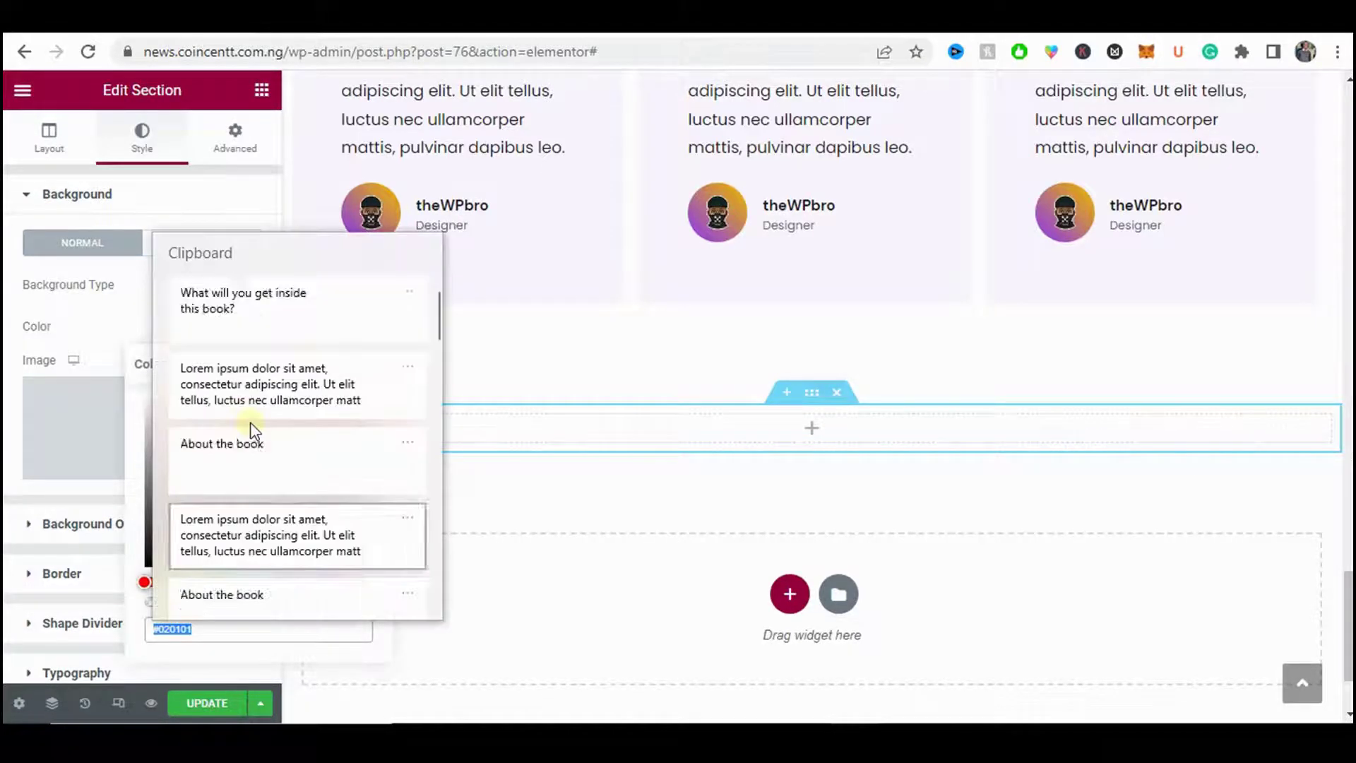
pyautogui.scroll(-10, 251, 423)
pyautogui.scroll(-3, 253, 429)
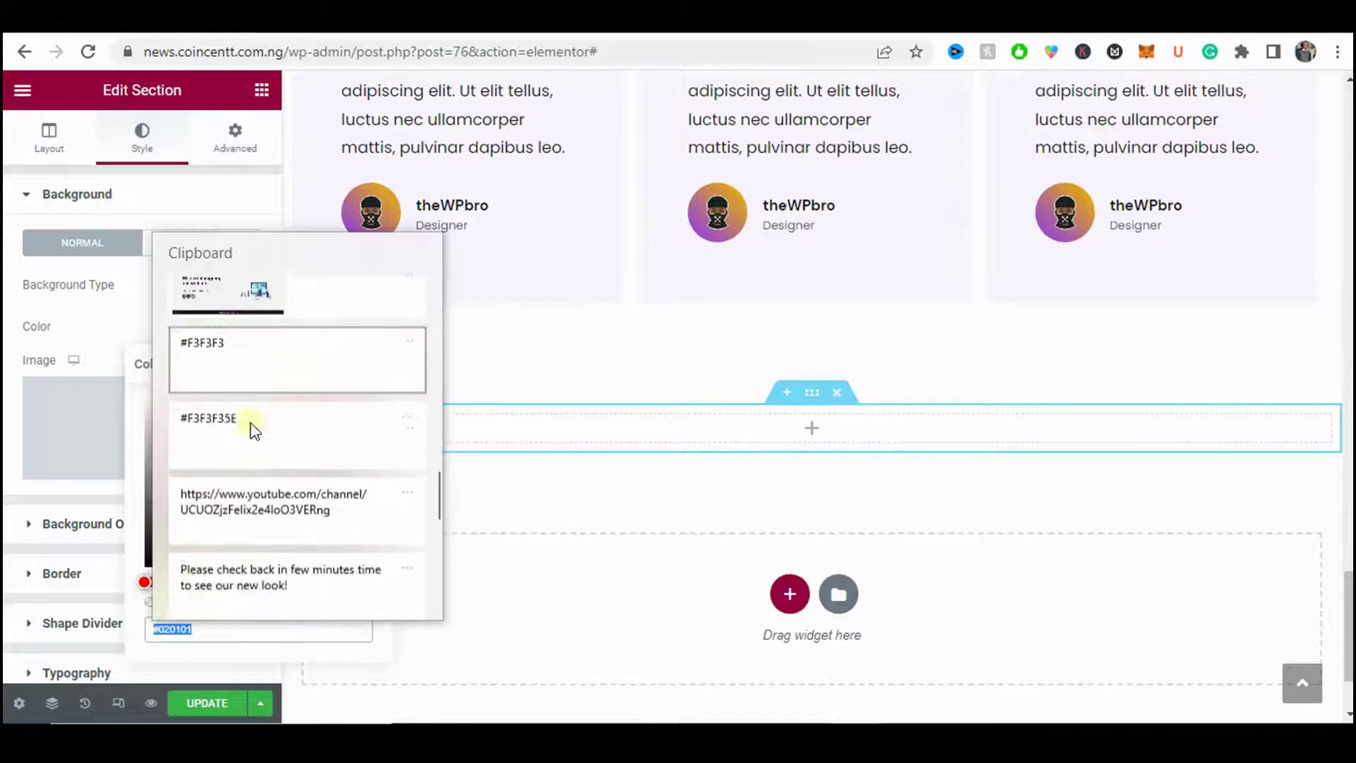
pyautogui.scroll(1, 253, 429)
pyautogui.scroll(-4, 253, 429)
pyautogui.scroll(-3, 254, 428)
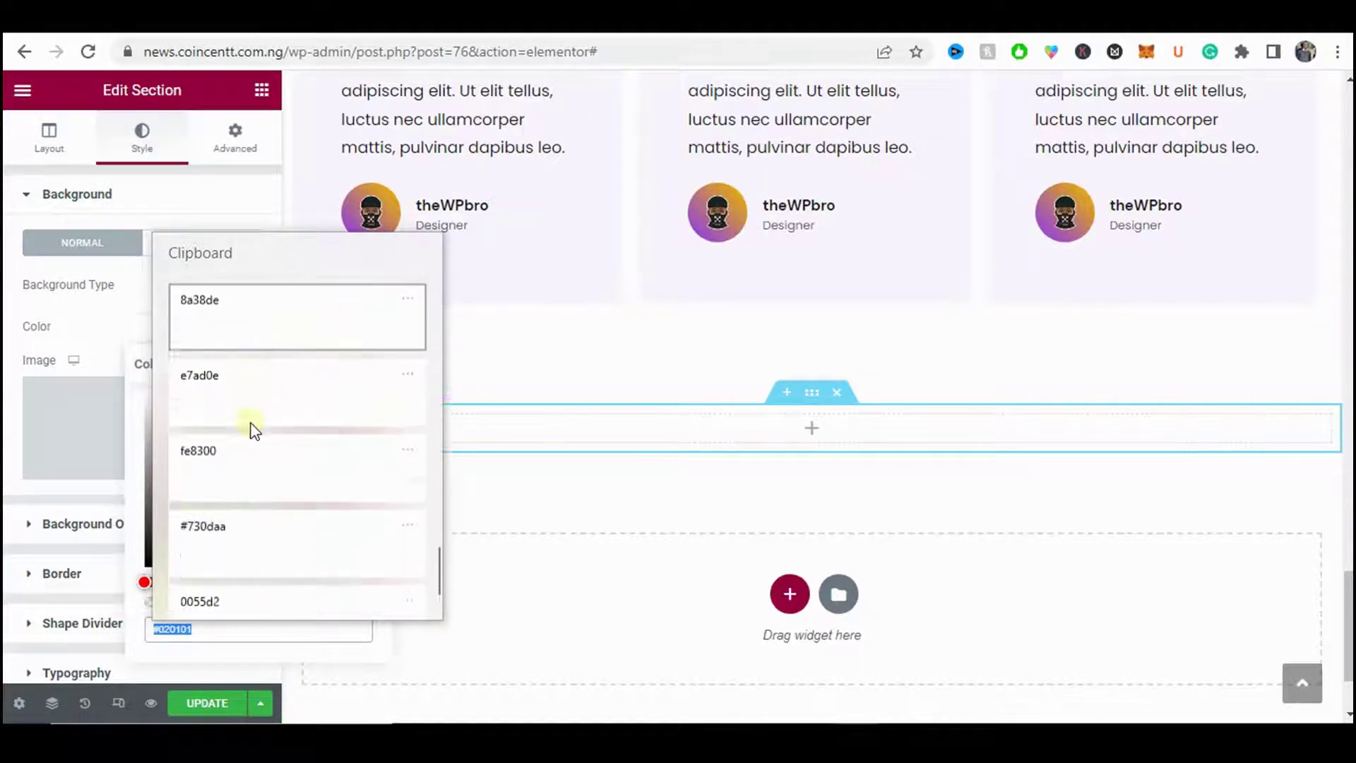
pyautogui.scroll(1, 265, 372)
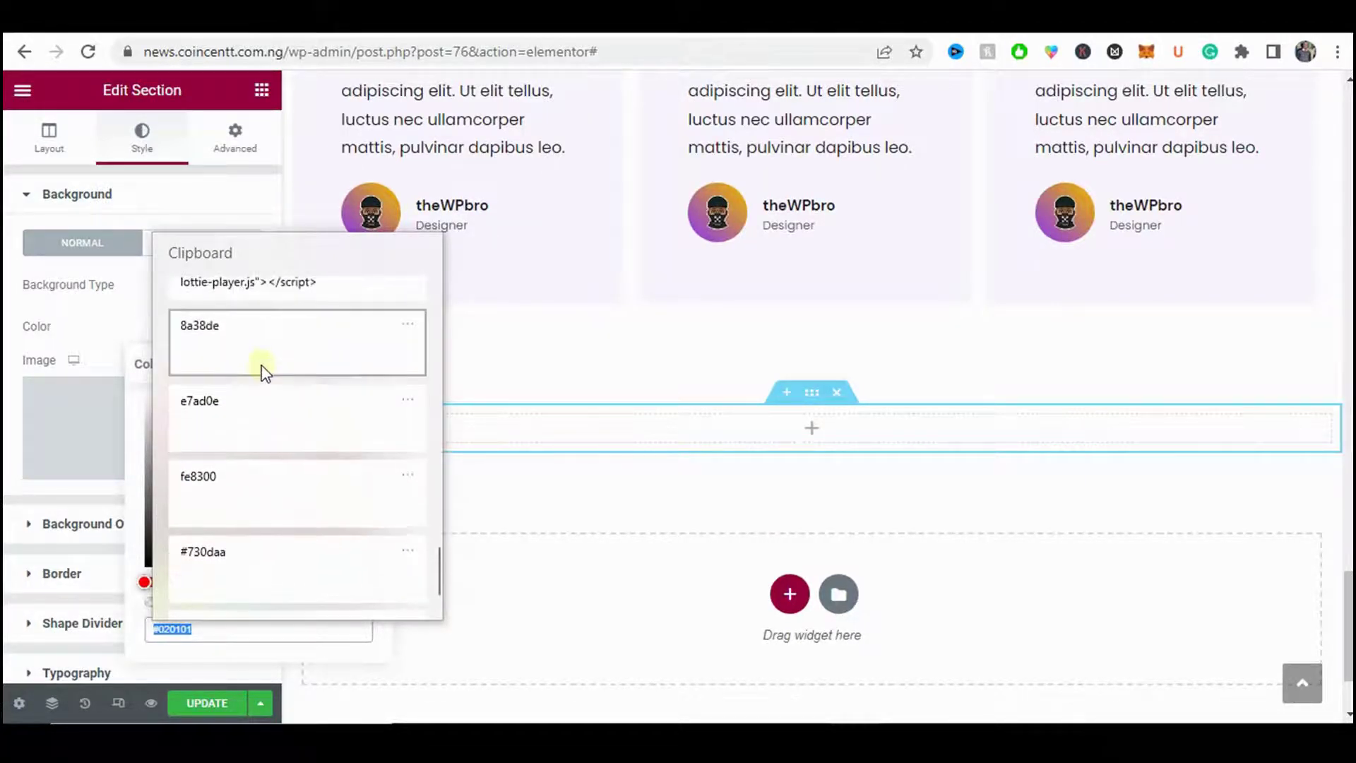
pyautogui.click(263, 367)
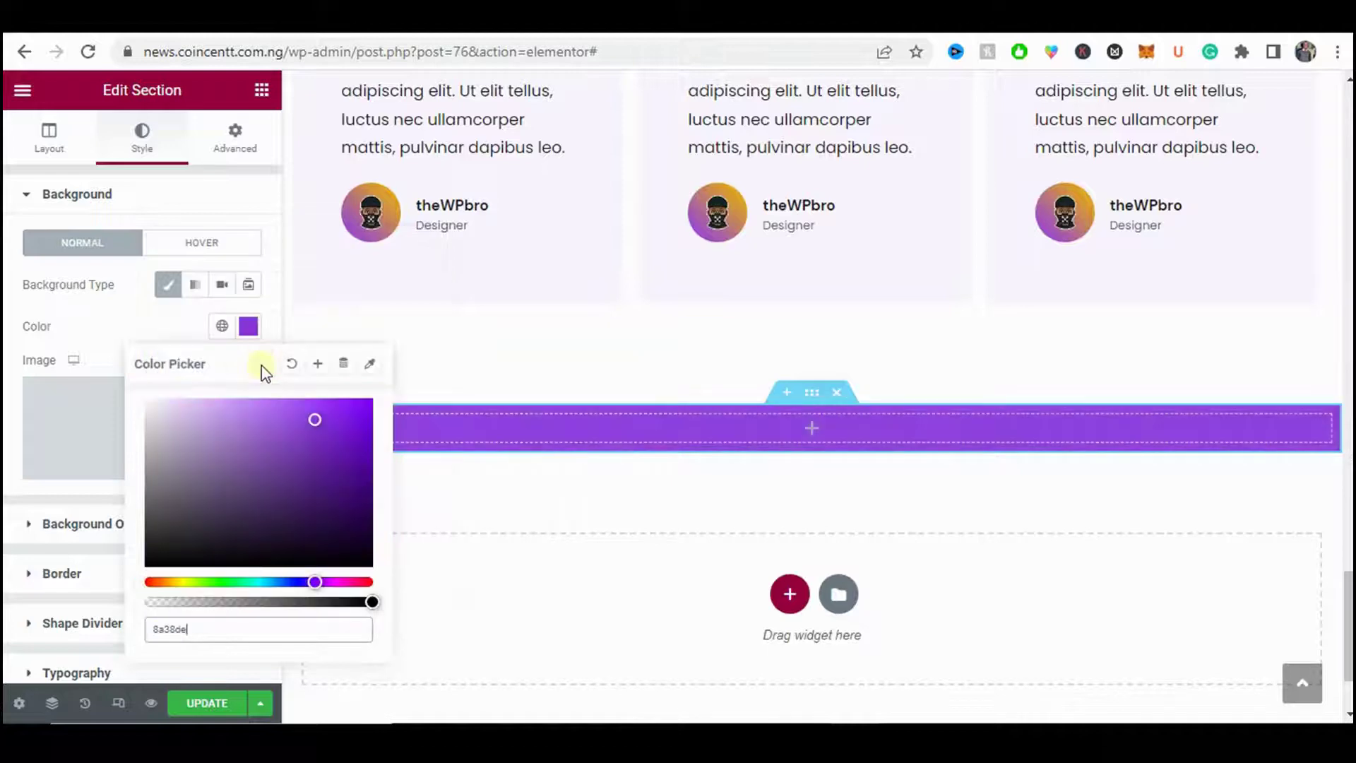
pyautogui.click(315, 362)
pyautogui.click(751, 463)
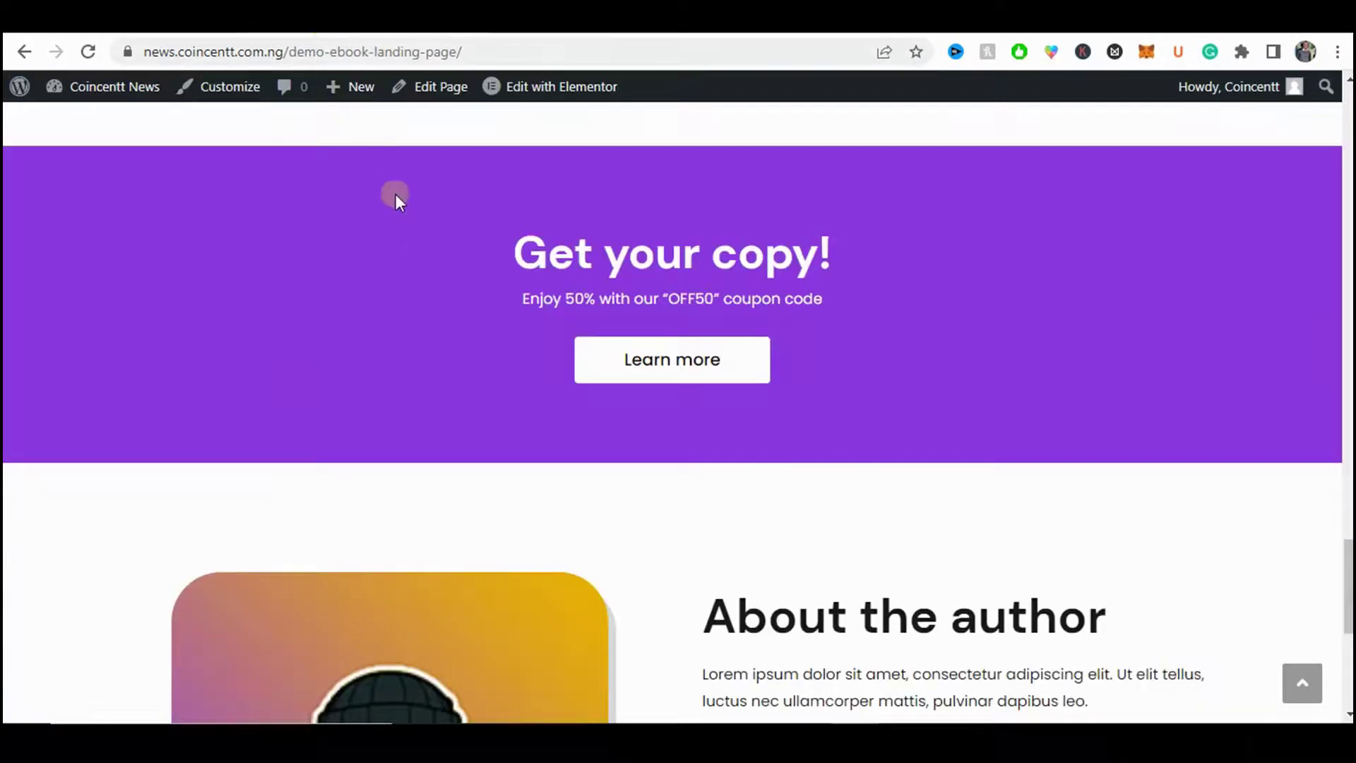
# - Copy the "Get your copy!" title from the demo page and add a Heading widget to the purple section
pyautogui.scroll(-3, 394, 194)
pyautogui.scroll(3, 463, 254)
pyautogui.tripleClick(588, 254)
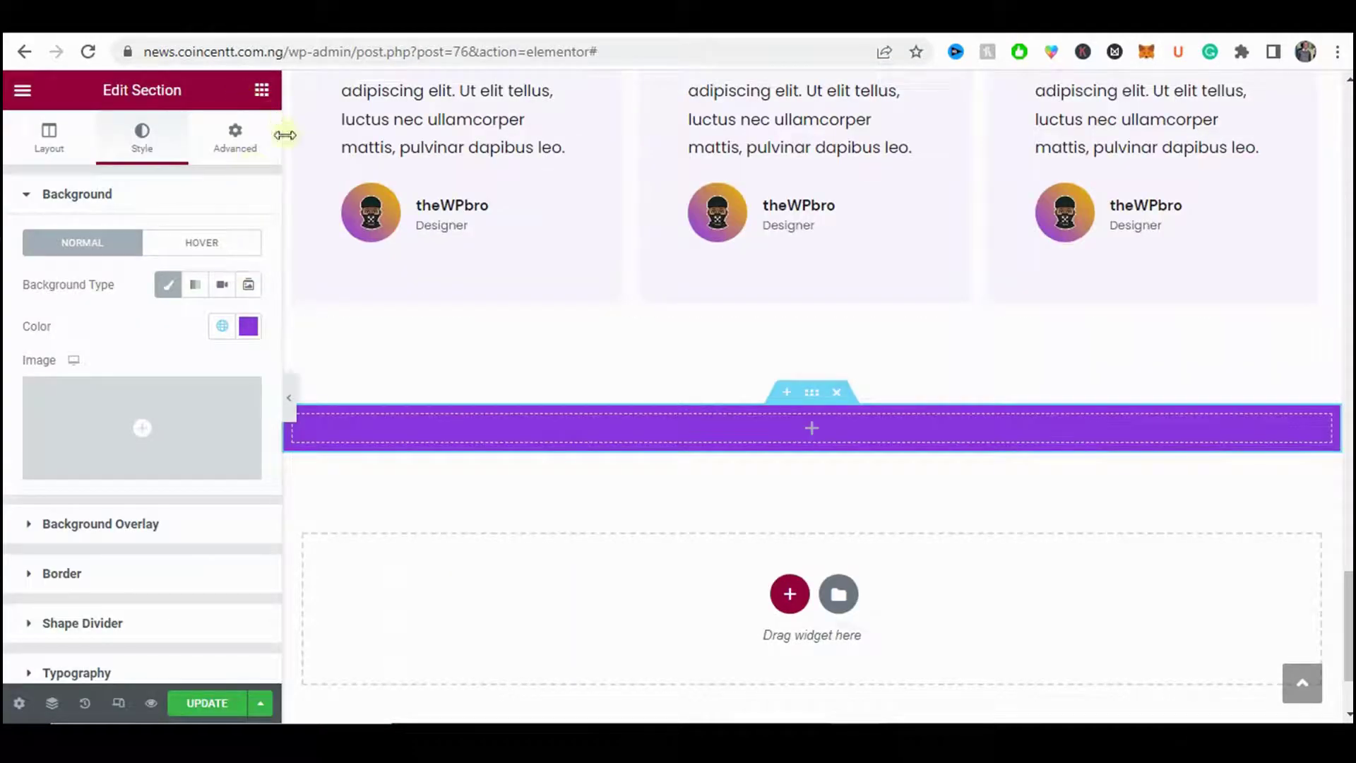
pyautogui.click(261, 89)
pyautogui.moveTo(209, 328); pyautogui.dragTo(571, 425)
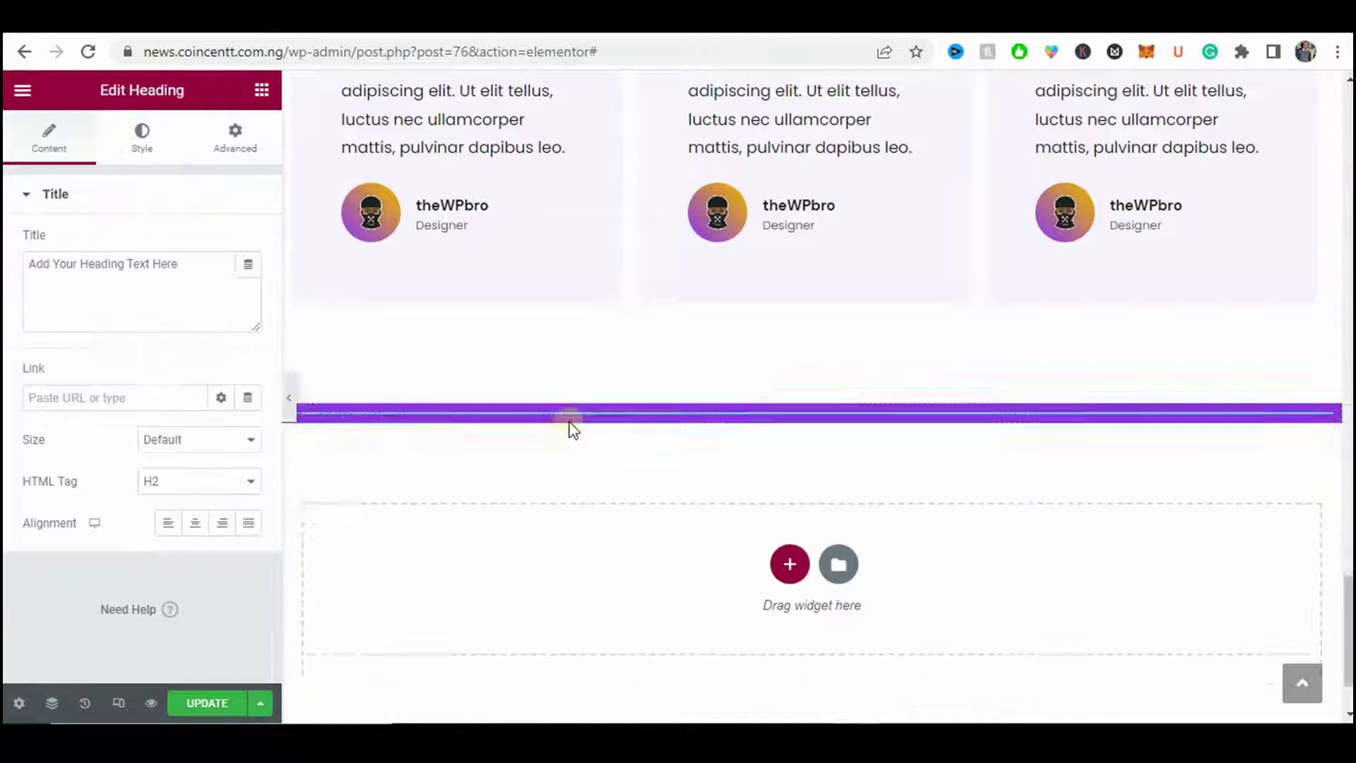
# - Set the new heading's text to "Get your copy!" and center it
pyautogui.tripleClick(157, 282)
pyautogui.write('Get your copy!')
pyautogui.press('Return')
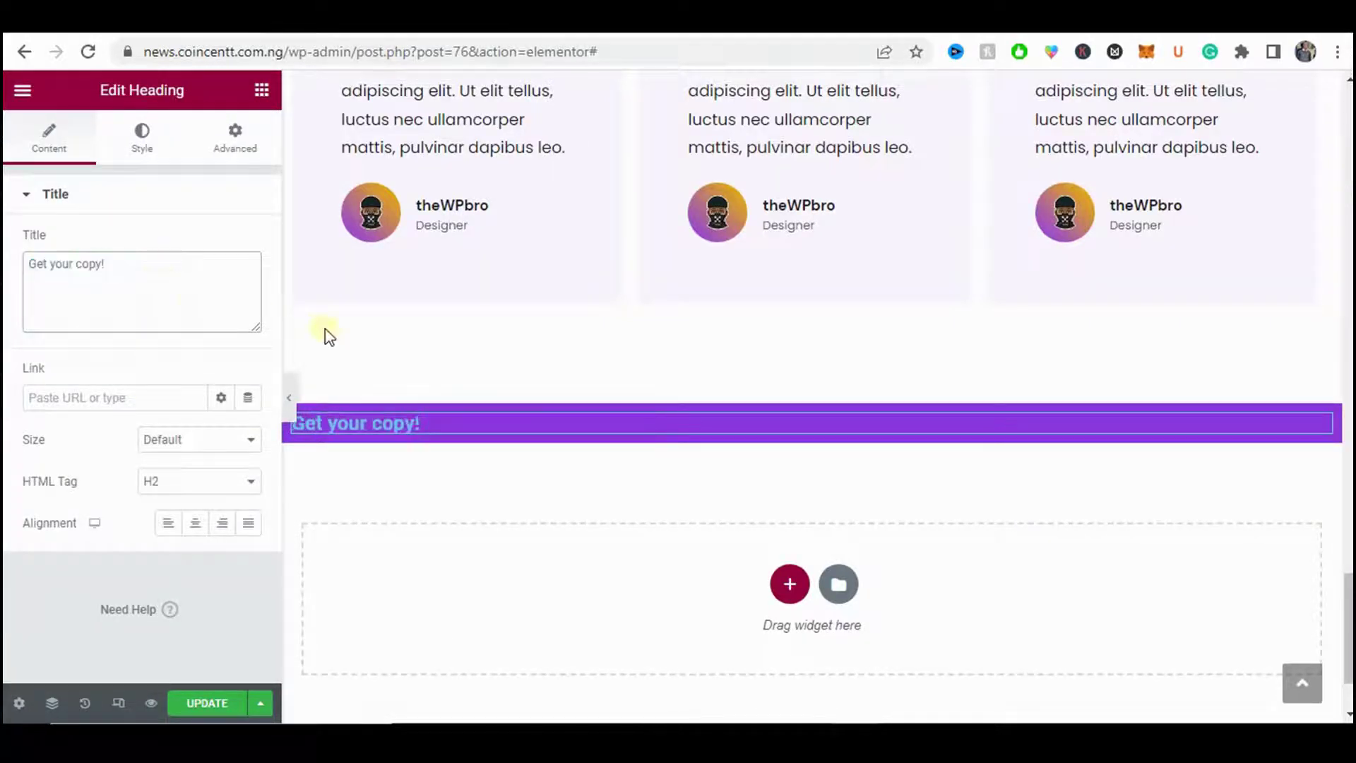
pyautogui.click(190, 530)
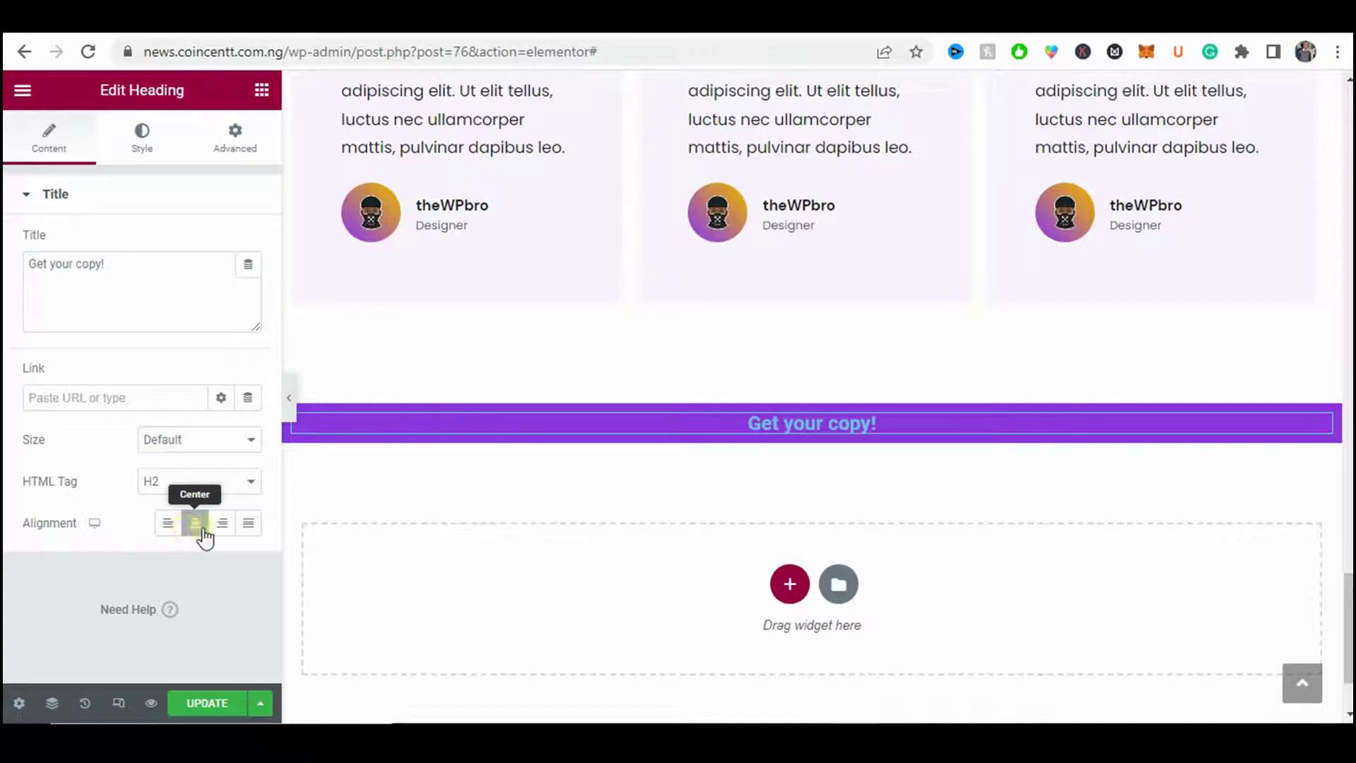
# - Change the "Get your copy!" heading's text color to white (#FFFFFF)
pyautogui.click(147, 138)
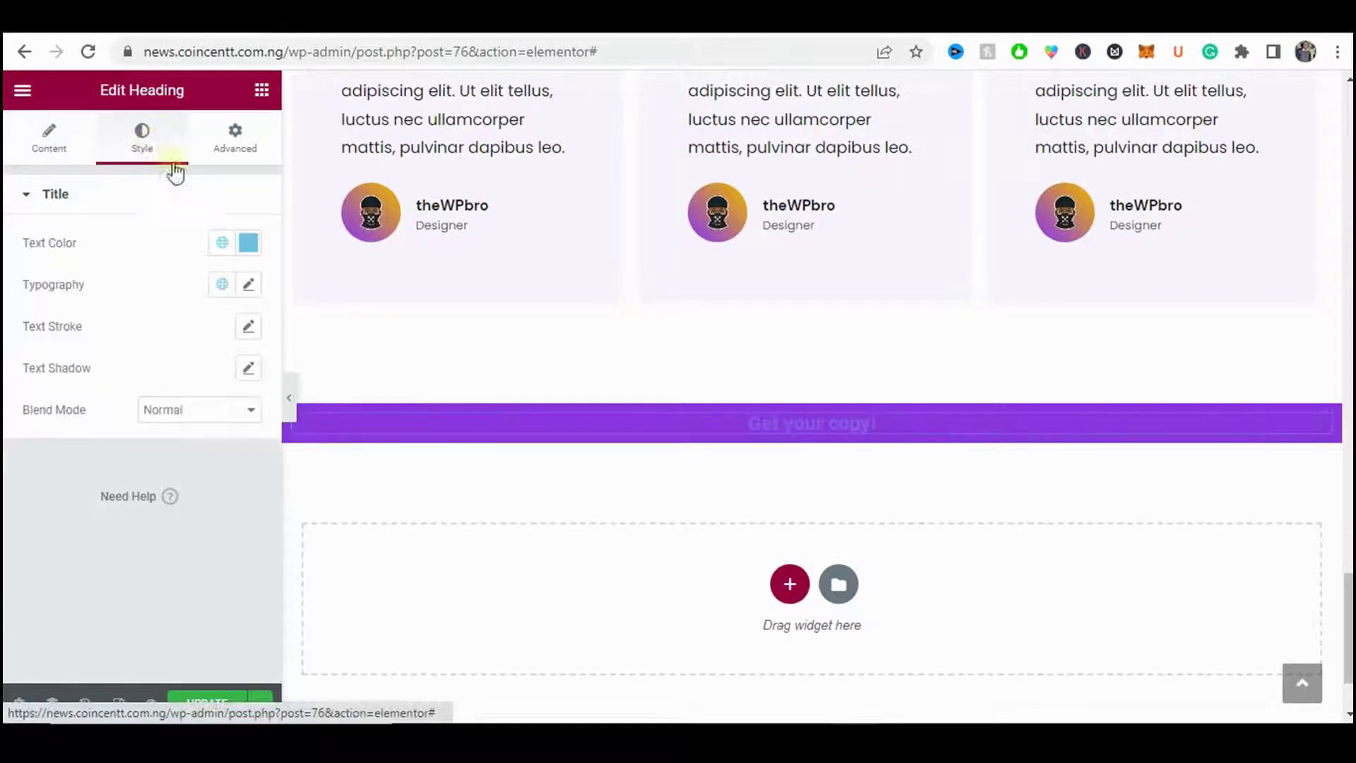
pyautogui.click(222, 242)
pyautogui.click(246, 244)
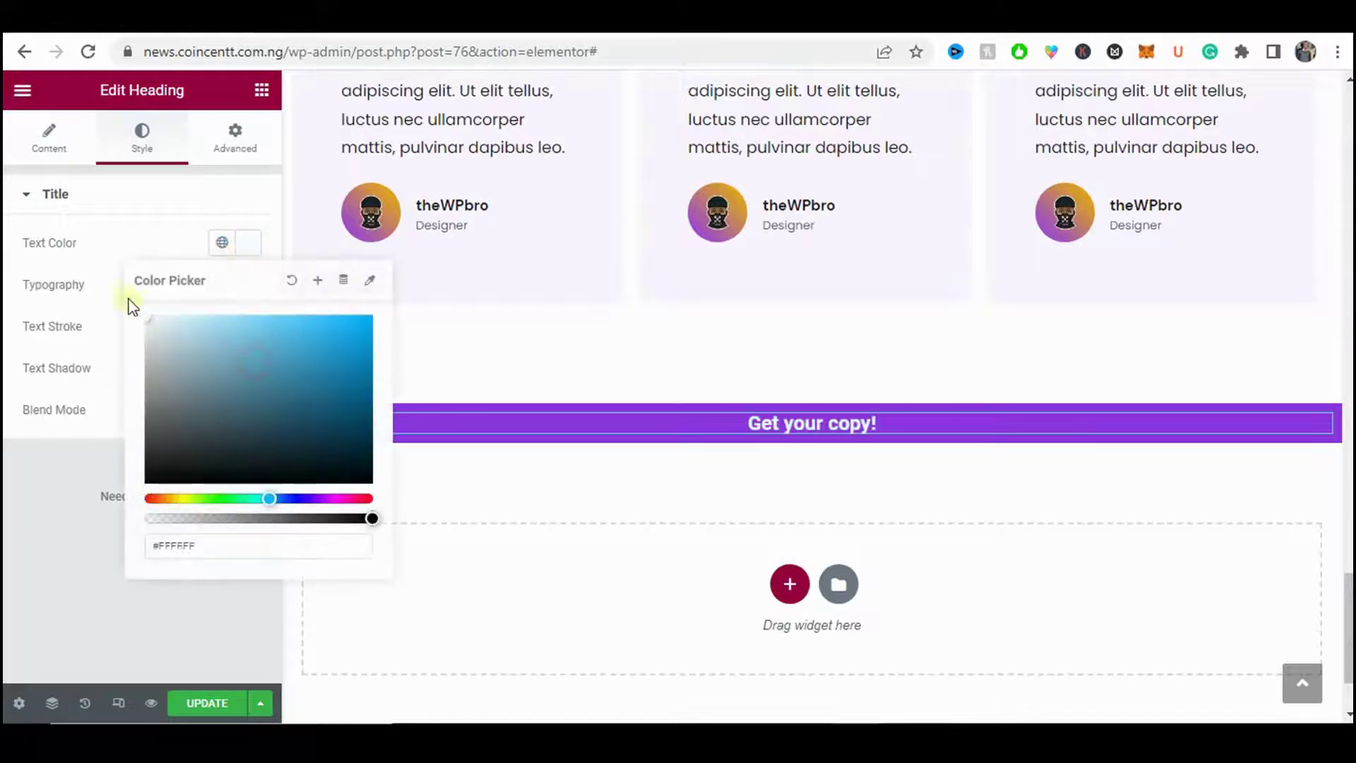
# - Change the "Get your copy!" heading's font family to DM Sans
pyautogui.click(126, 242)
pyautogui.click(247, 284)
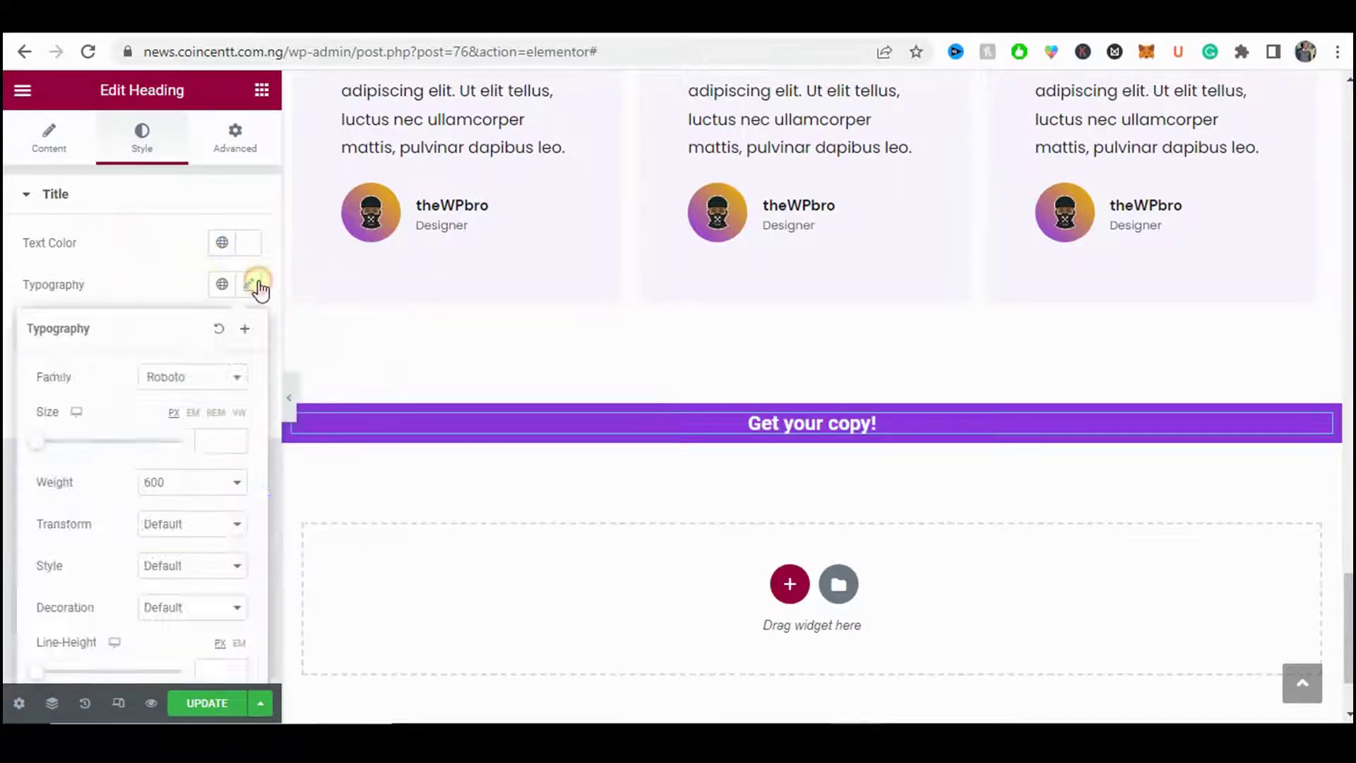
pyautogui.click(173, 381)
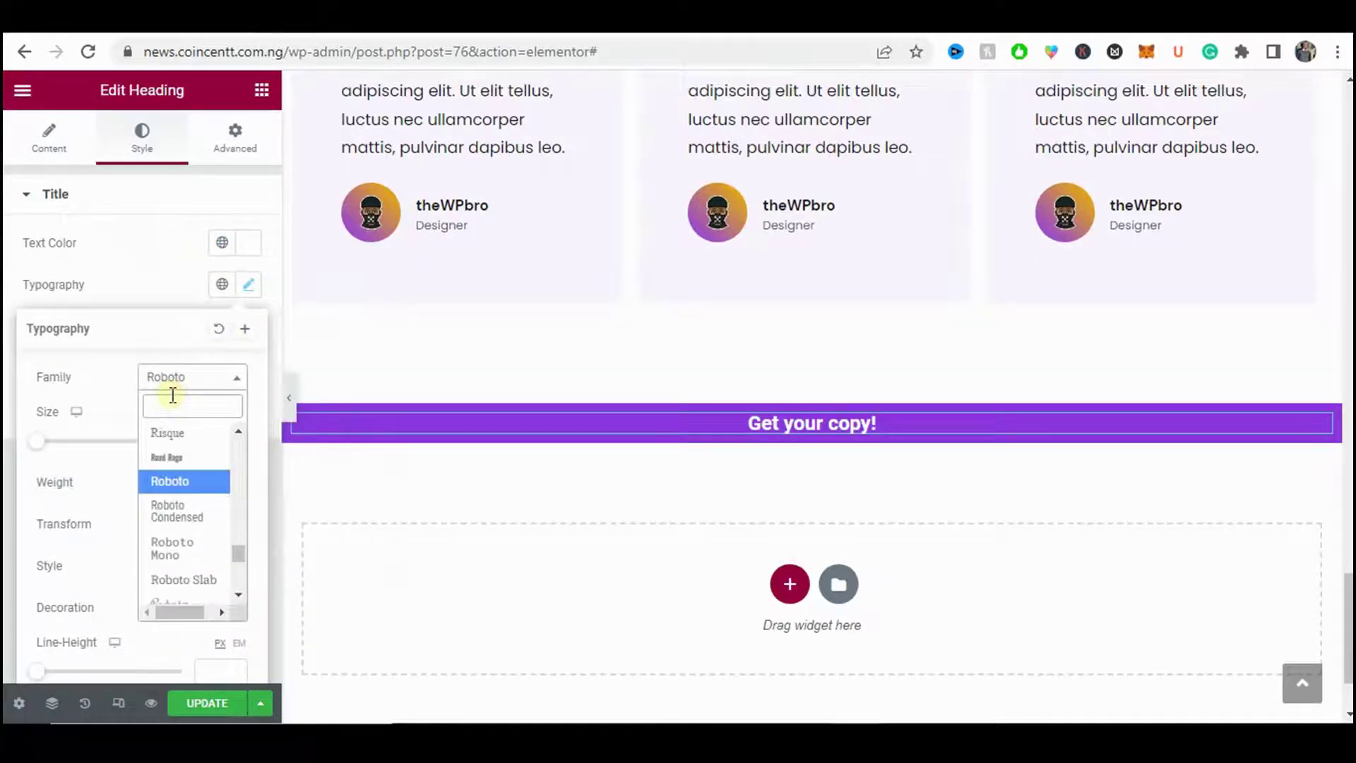
pyautogui.write('dm')
pyautogui.press('Down')
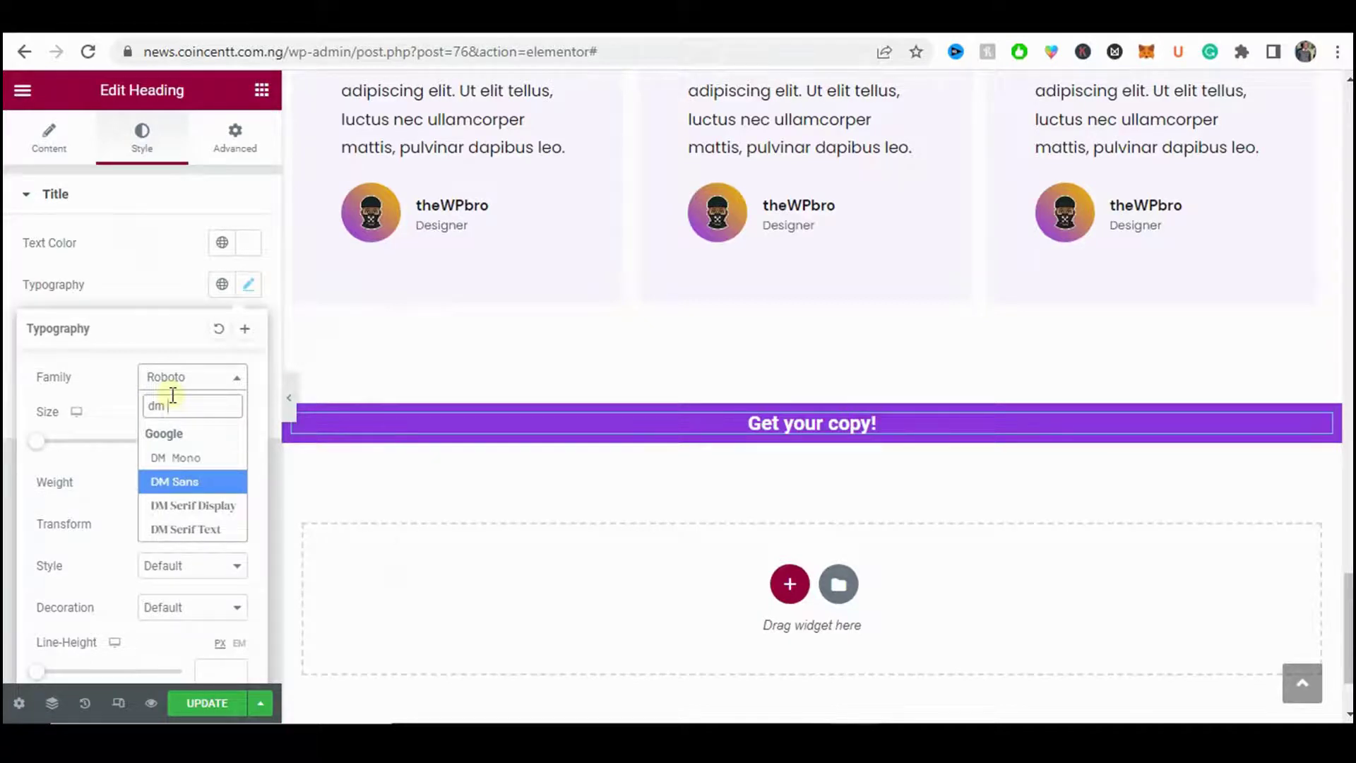
pyautogui.press('Return')
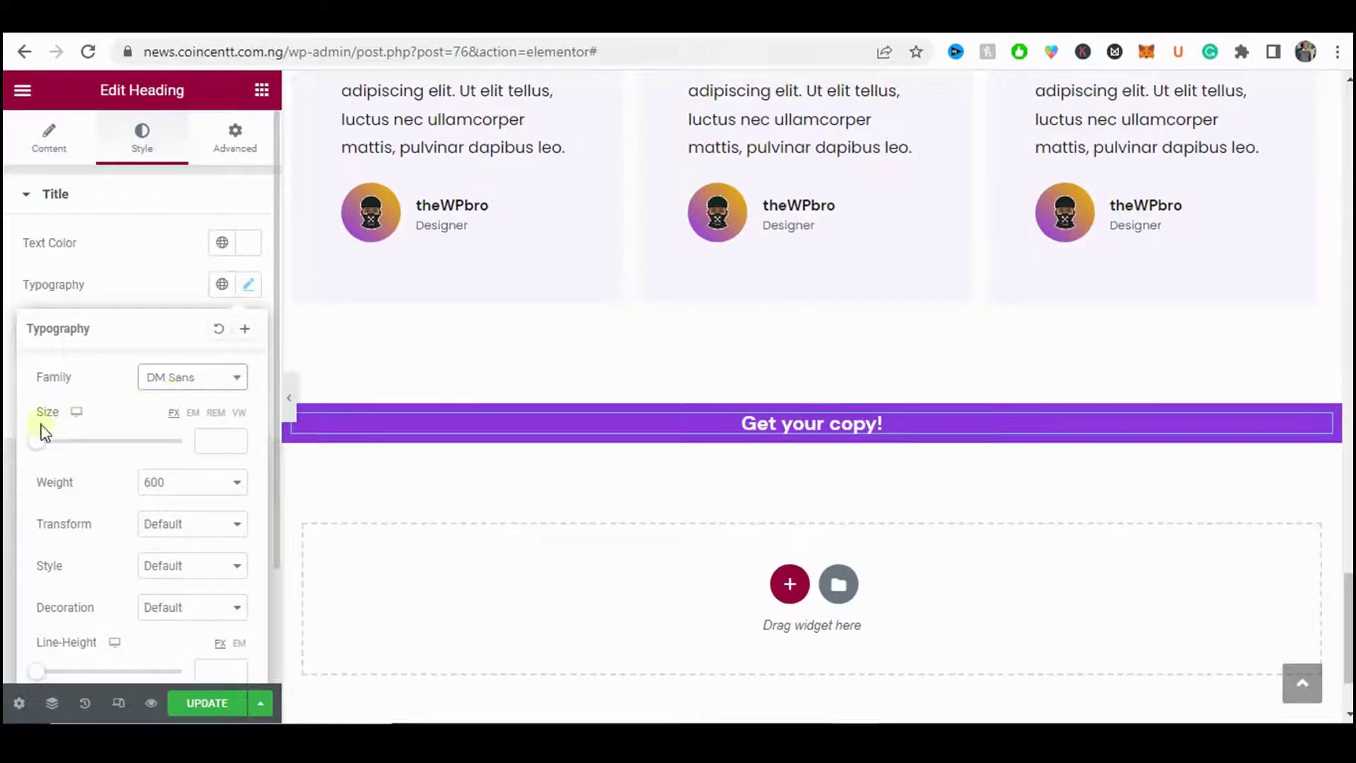
# - Set the "Get your copy!" heading's font size to 45 px and check it in the full-width preview
pyautogui.moveTo(41, 442); pyautogui.dragTo(74, 466)
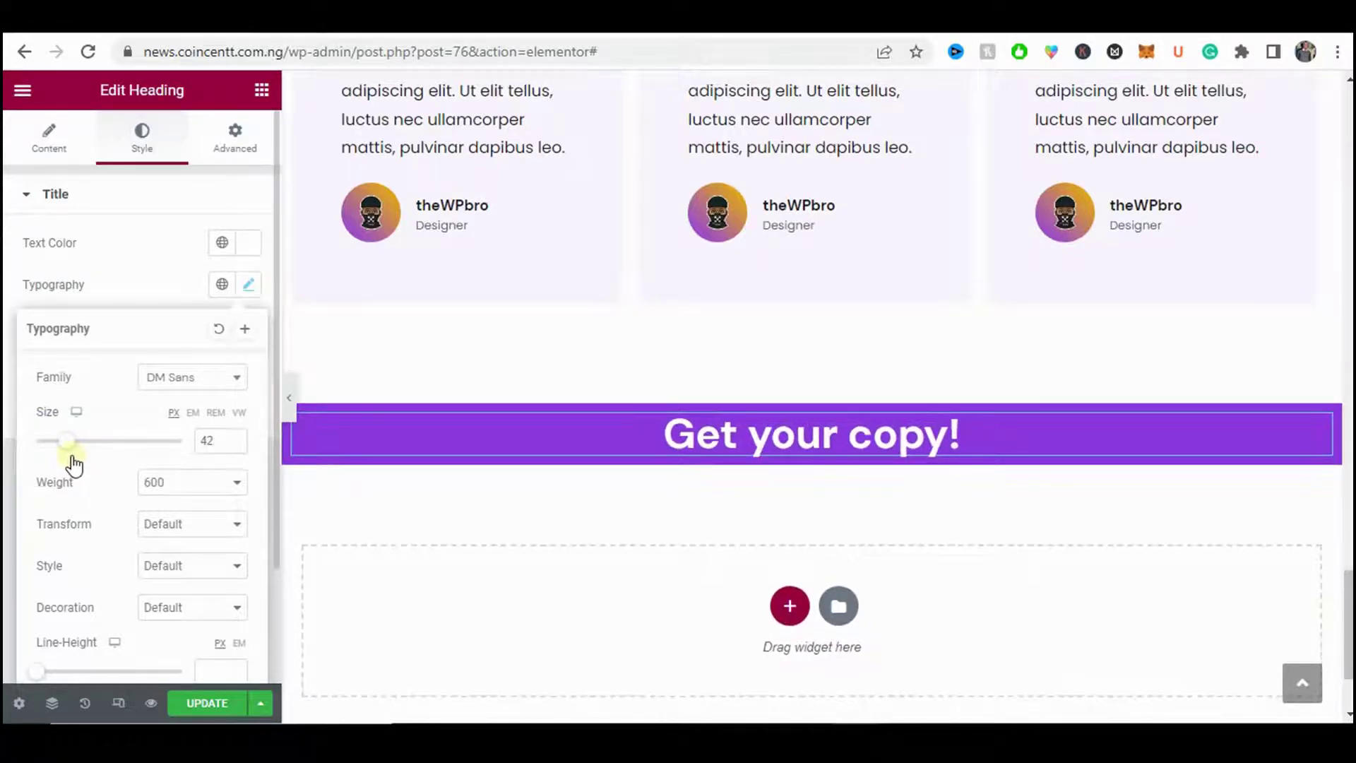
pyautogui.click(238, 437)
pyautogui.click(238, 436)
pyautogui.click(238, 437)
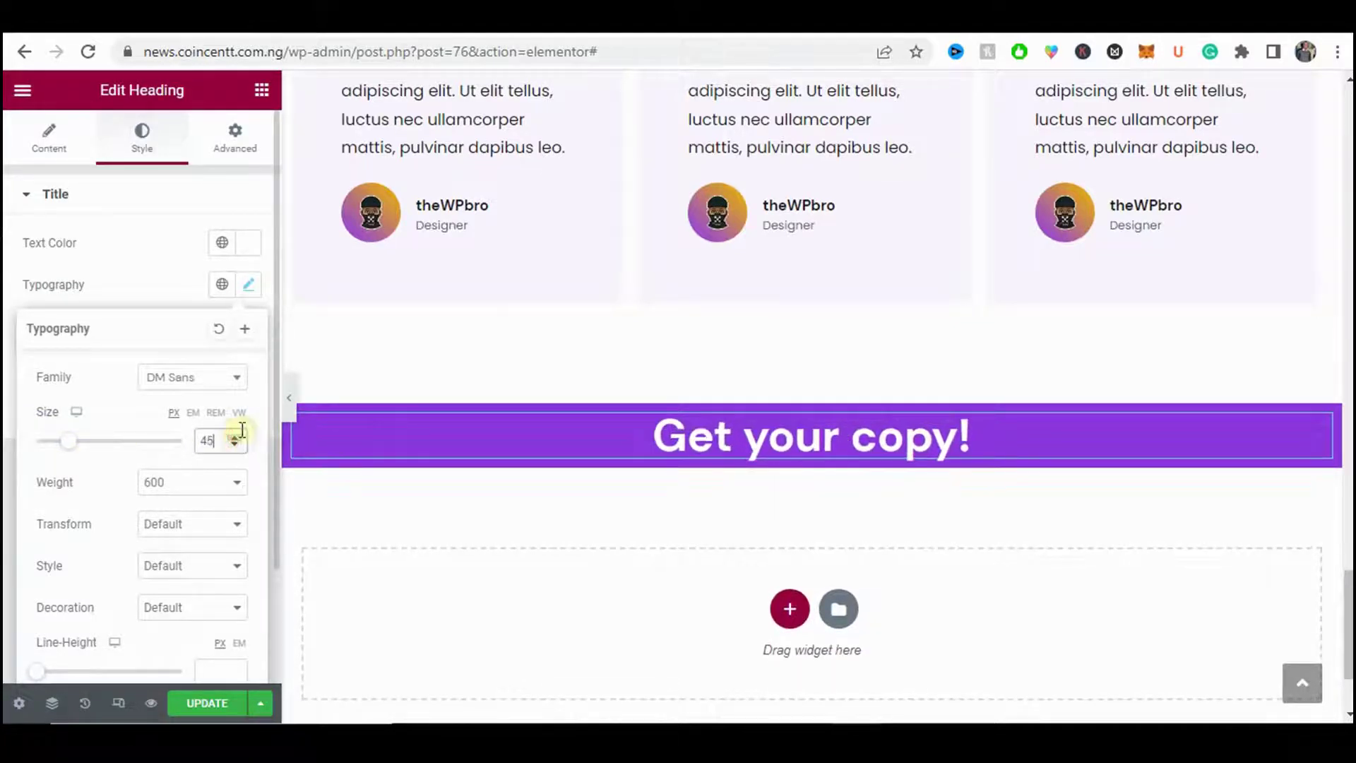
pyautogui.click(289, 417)
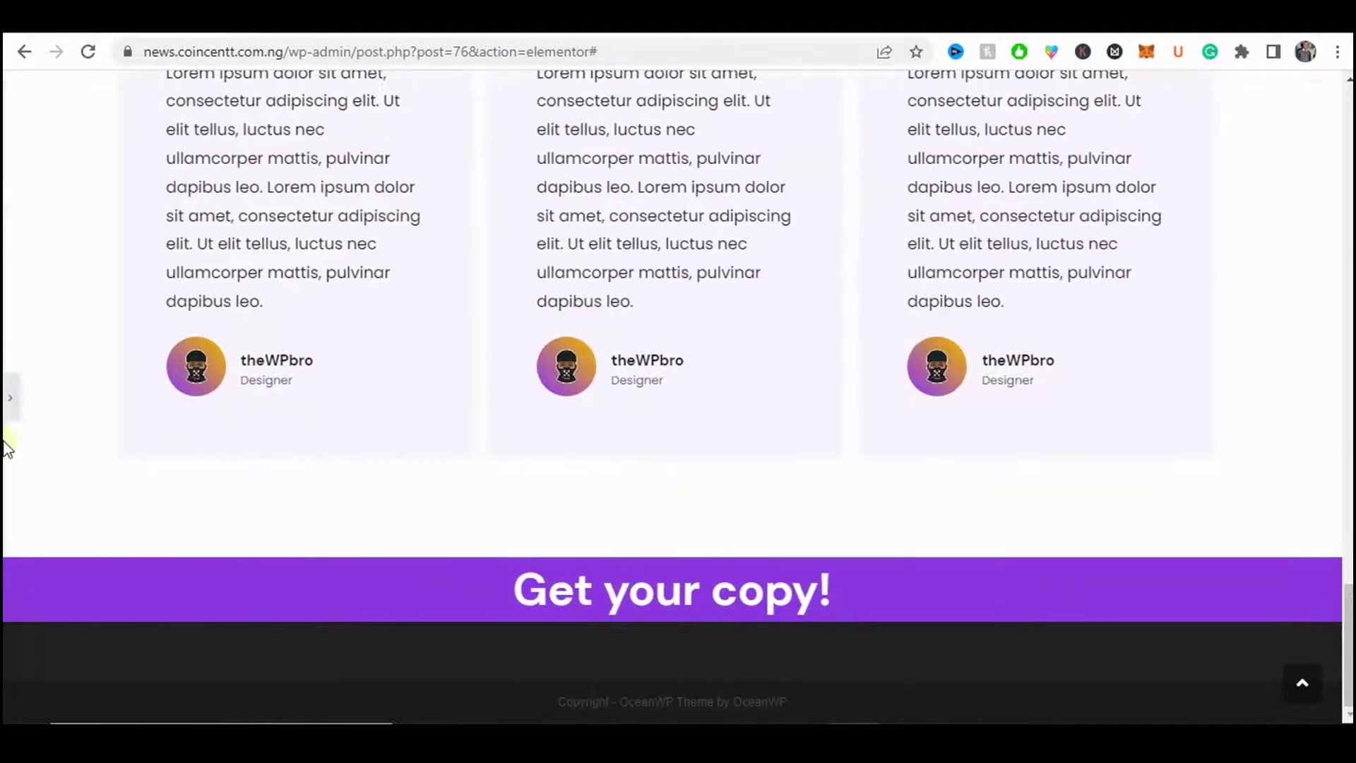
pyautogui.click(9, 418)
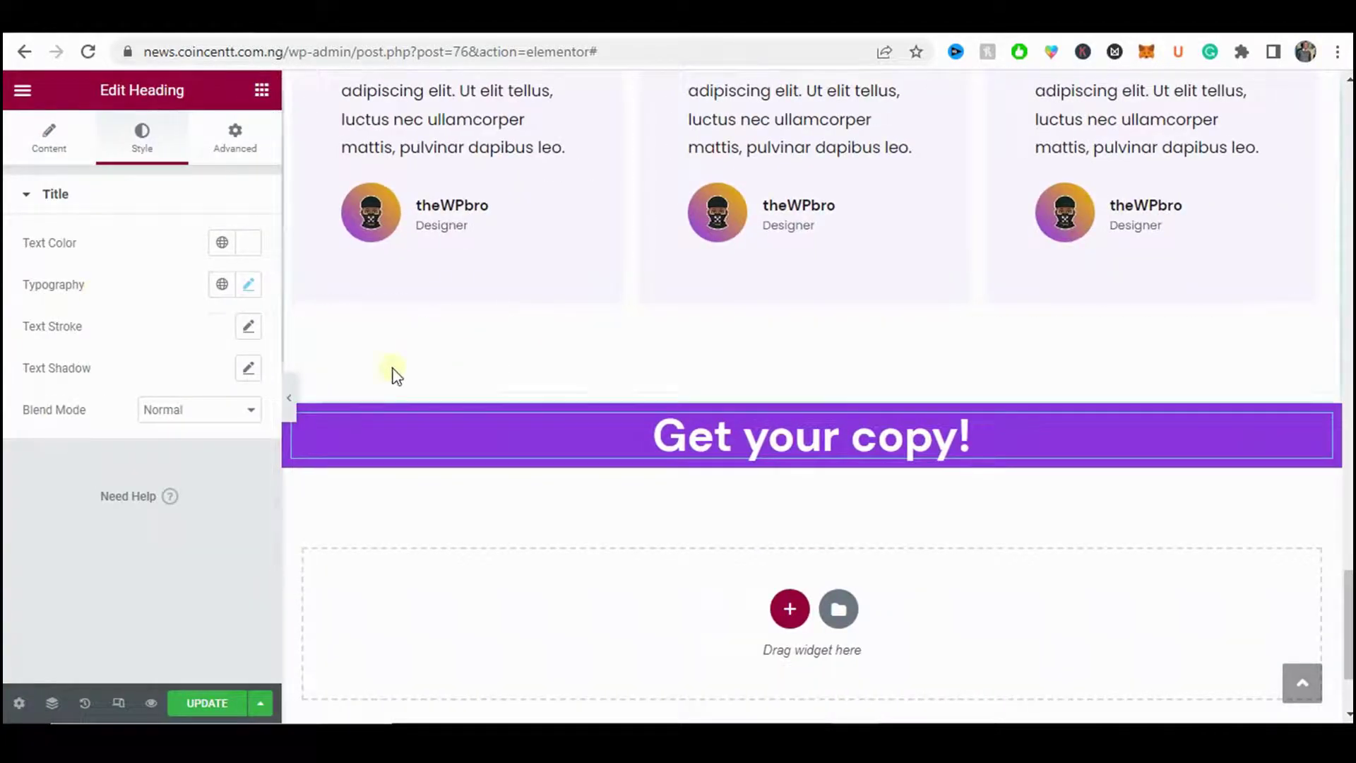
# - Add a Text Editor widget below the "Get your copy!" heading and make its text white (#FFFFFF) and centered
pyautogui.click(266, 94)
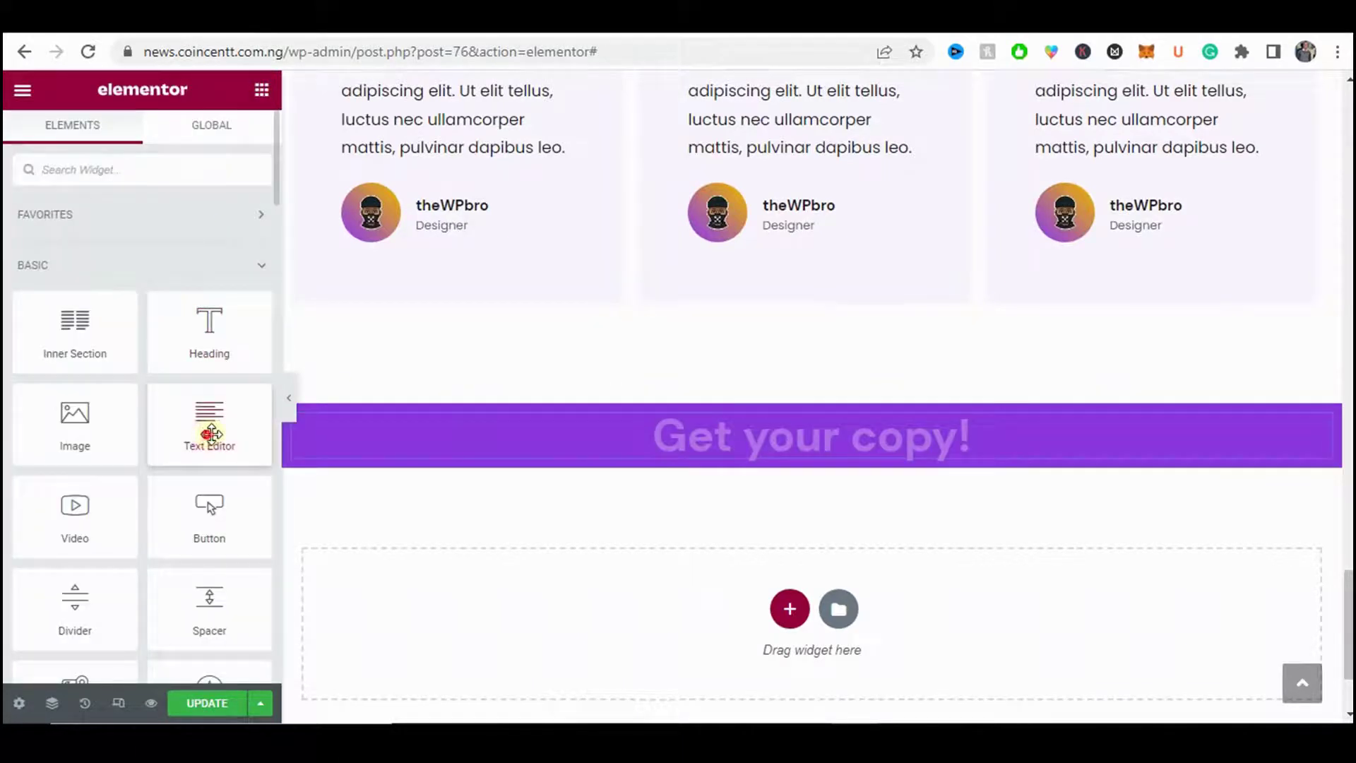
pyautogui.moveTo(210, 434); pyautogui.dragTo(761, 445)
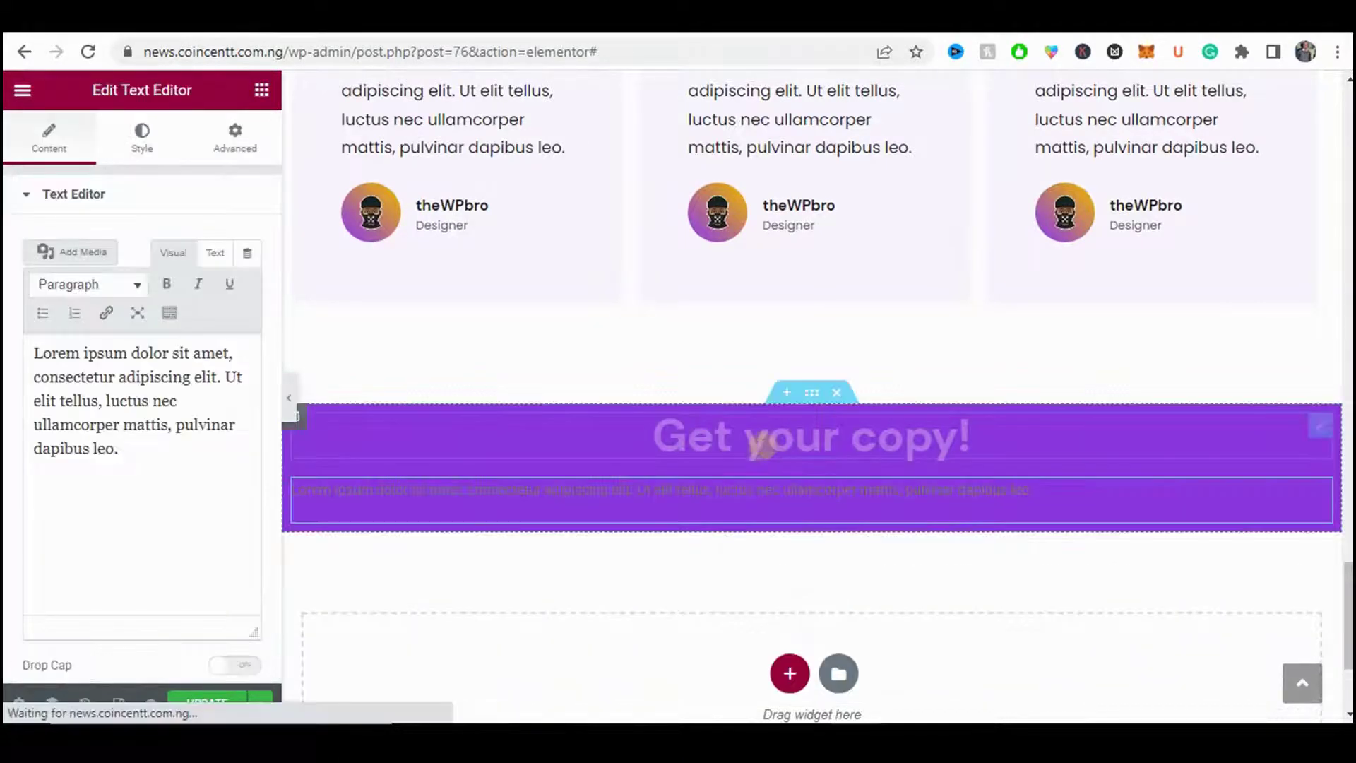
pyautogui.click(120, 154)
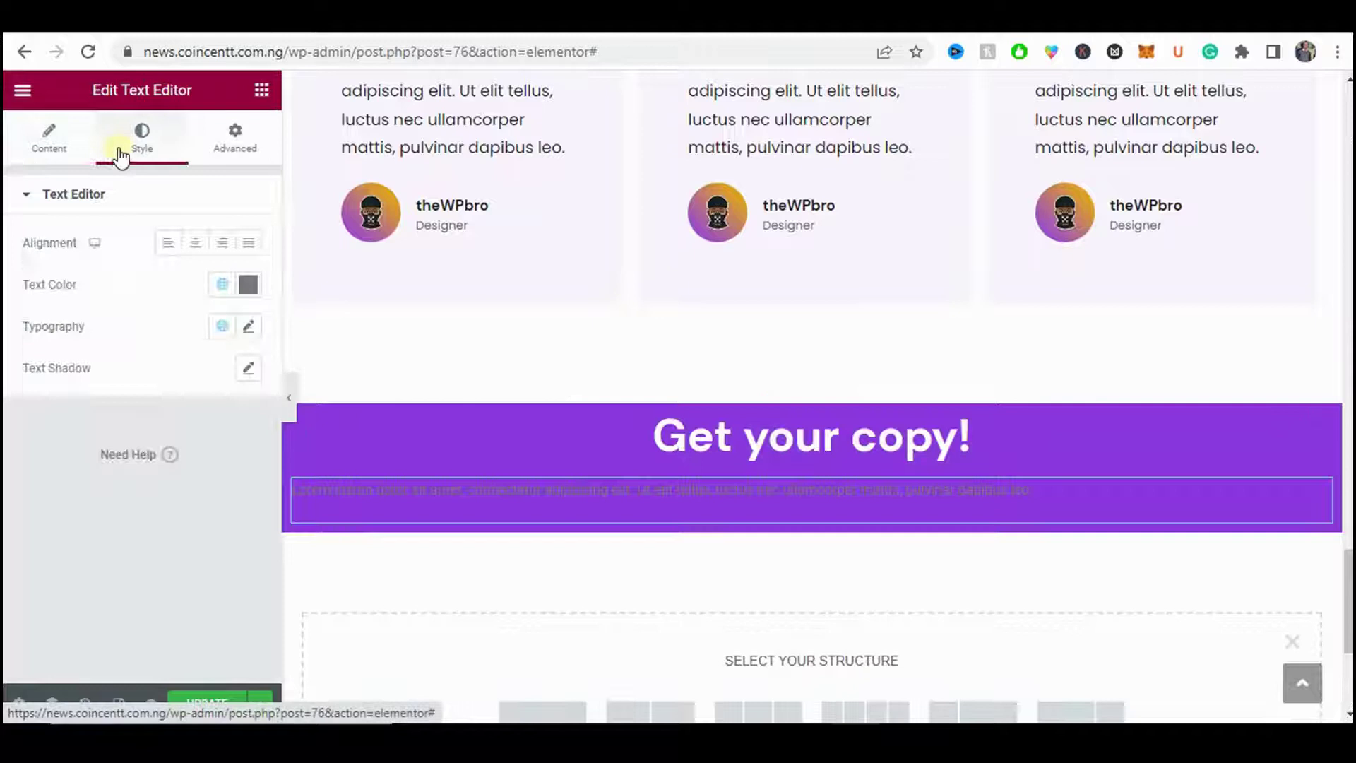
pyautogui.click(255, 285)
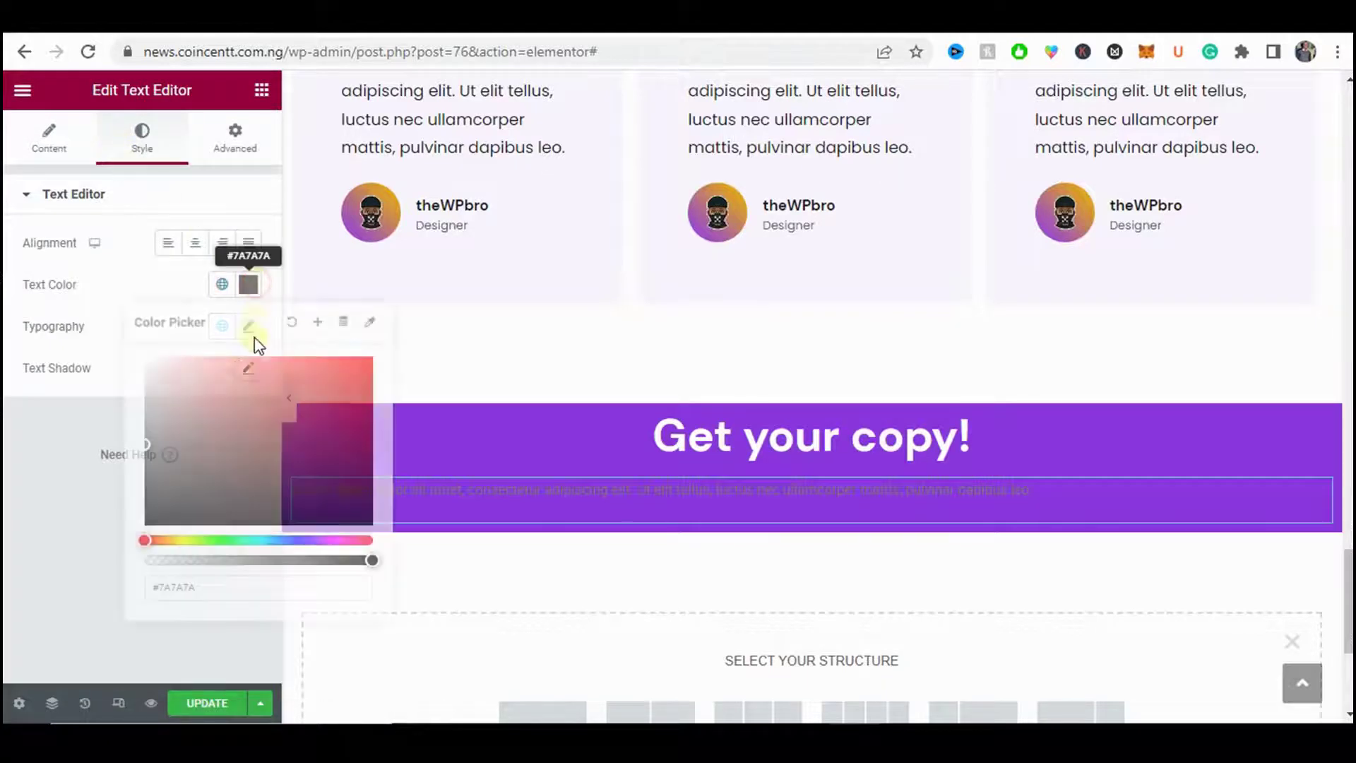
pyautogui.moveTo(199, 390); pyautogui.dragTo(125, 346)
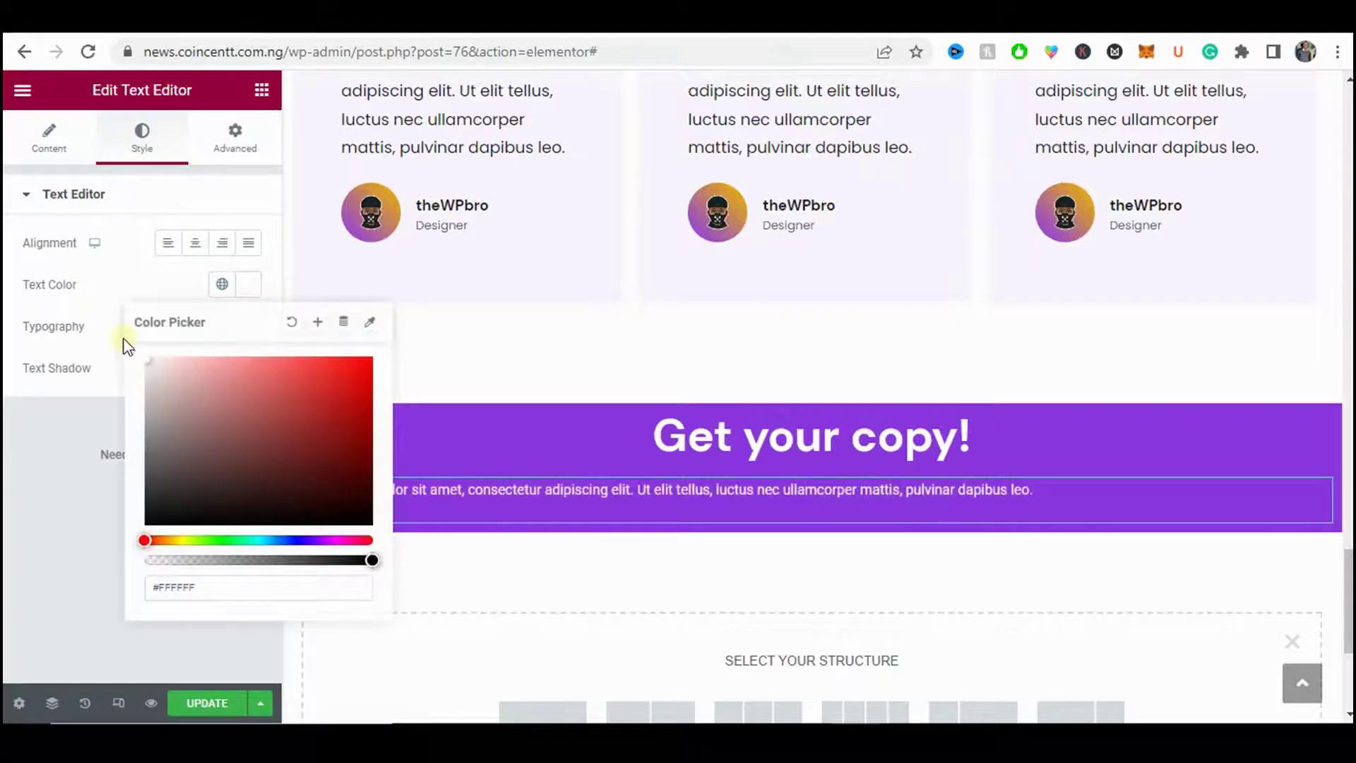
pyautogui.click(195, 244)
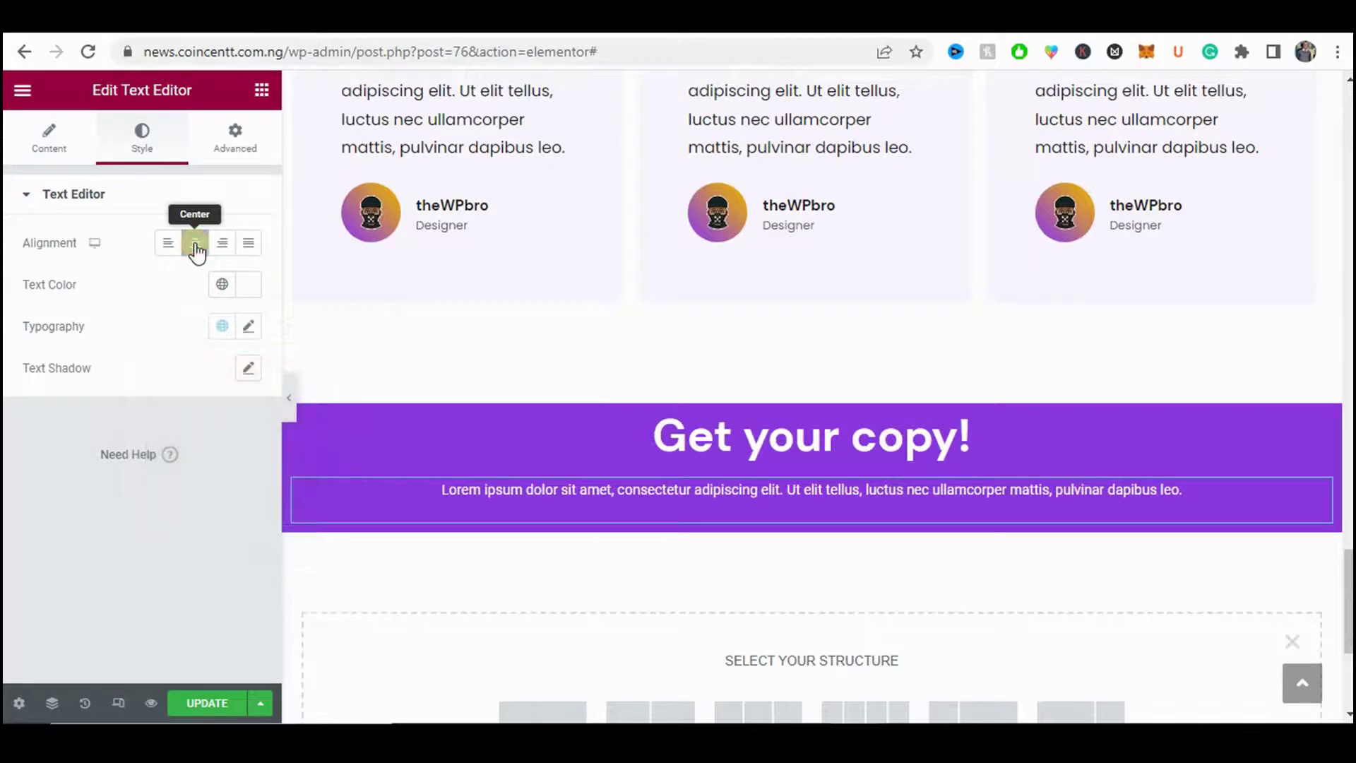
# - Copy the line "Enjoy 50% with our “OFF50” coupon code" from the demo page's purple section
pyautogui.click(41, 152)
pyautogui.tripleClick(110, 438)
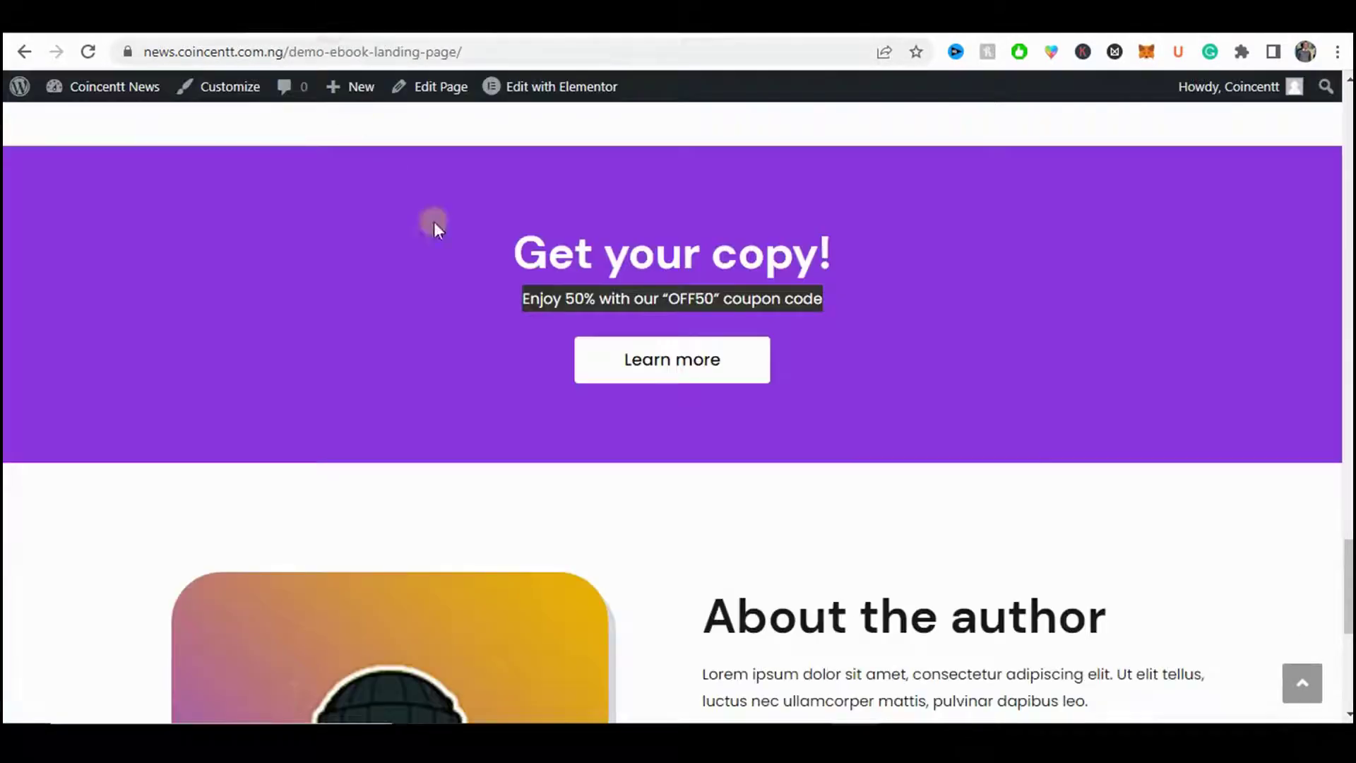
pyautogui.click(523, 293)
pyautogui.tripleClick(544, 288)
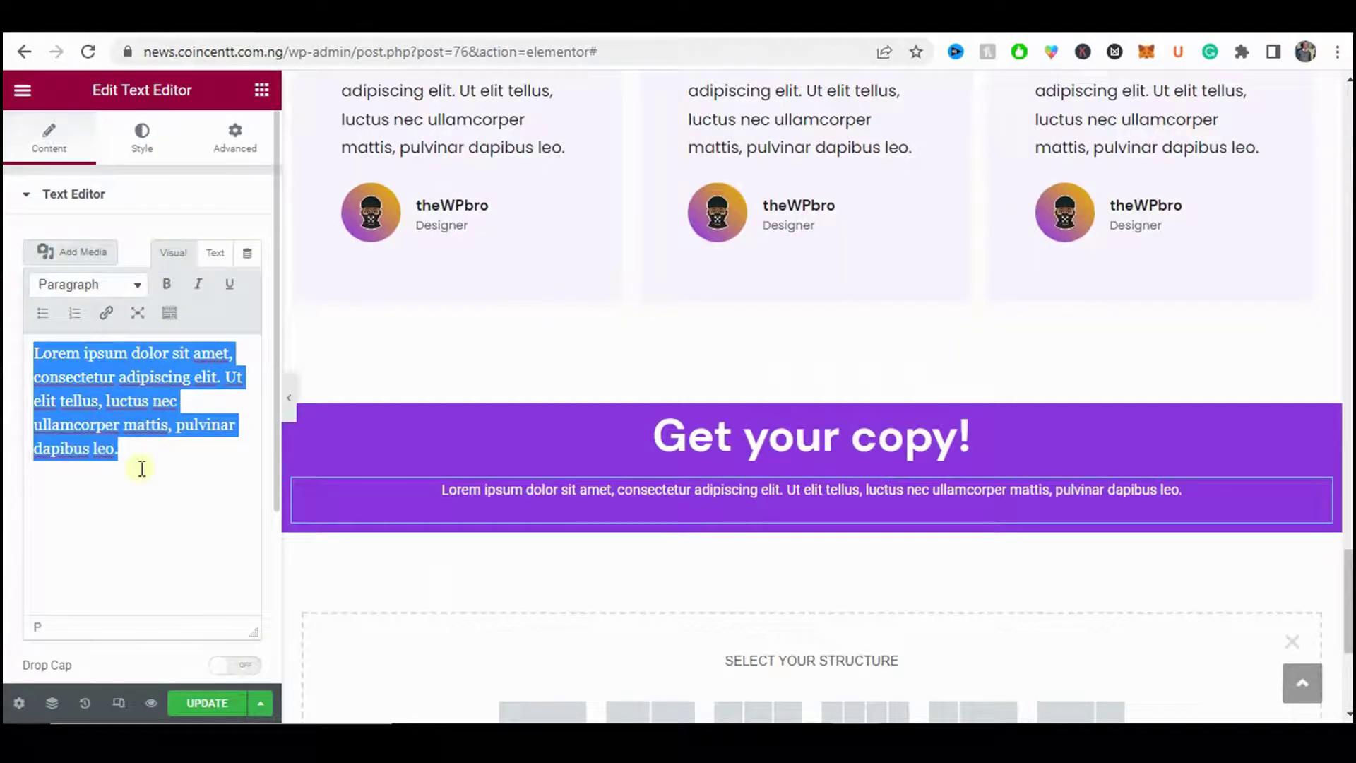
# - Paste the copied coupon line over the placeholder paragraph and remove the extra blank lines
pyautogui.write('Enjoy 50% with our "OFF50" coupon code')
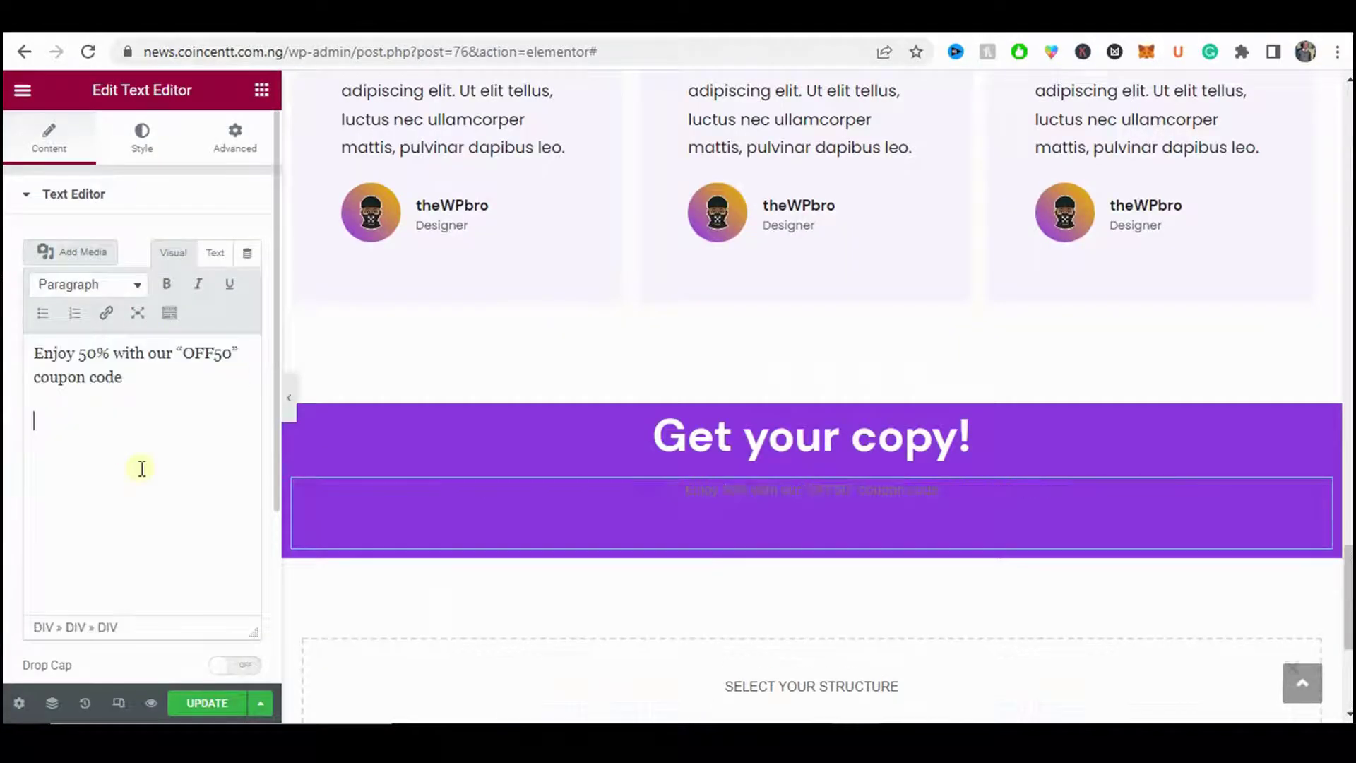
pyautogui.press('BackSpace')
pyautogui.press('BackSpace')
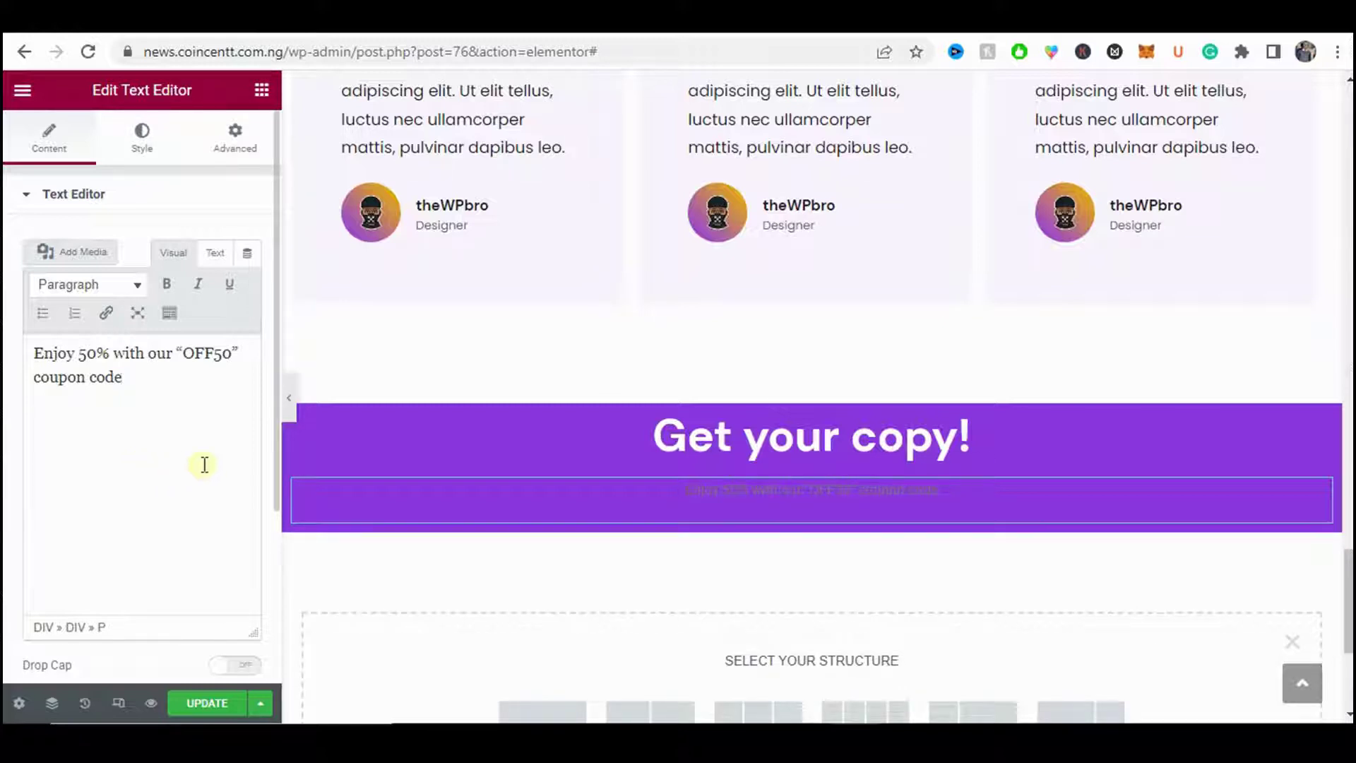
# - Try a text color of #EDEDED on the coupon line, and delete that text widget
pyautogui.click(138, 141)
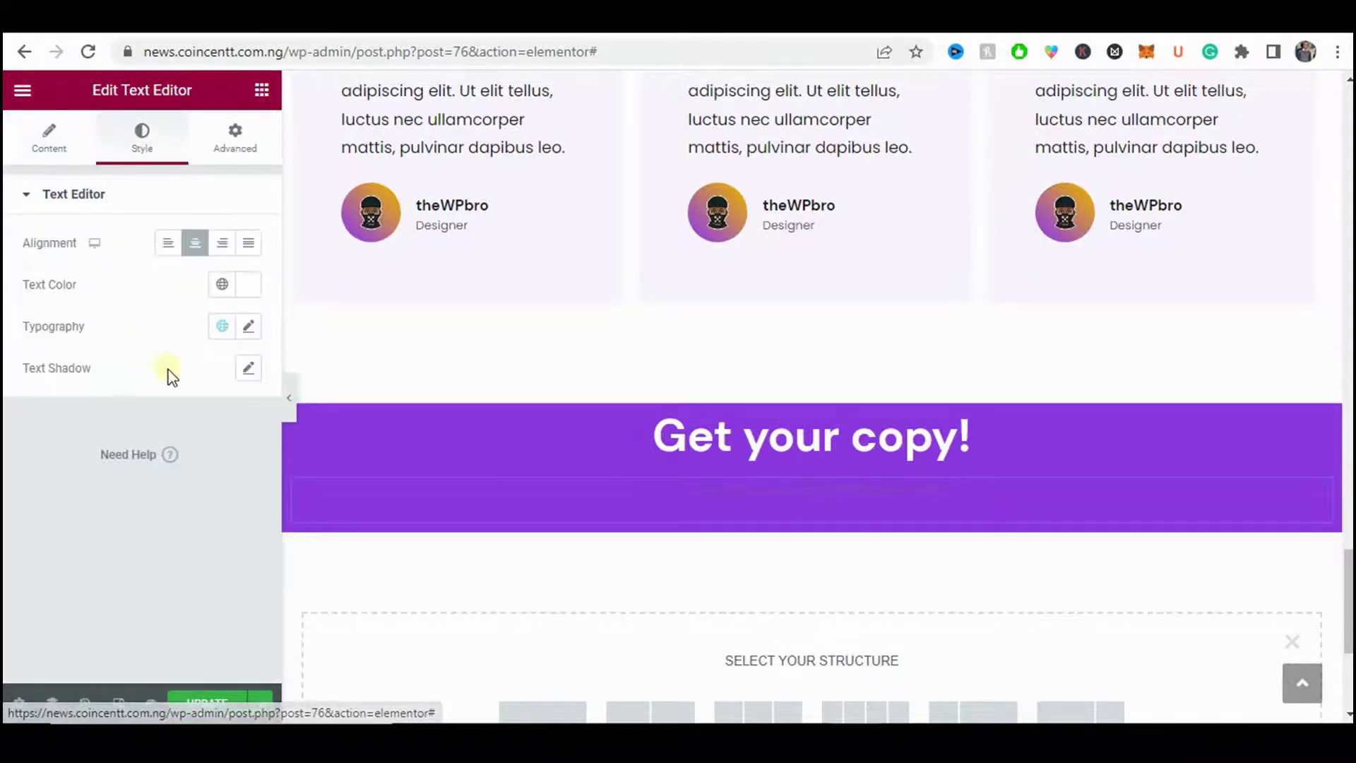
pyautogui.click(244, 288)
pyautogui.moveTo(212, 419); pyautogui.dragTo(141, 368)
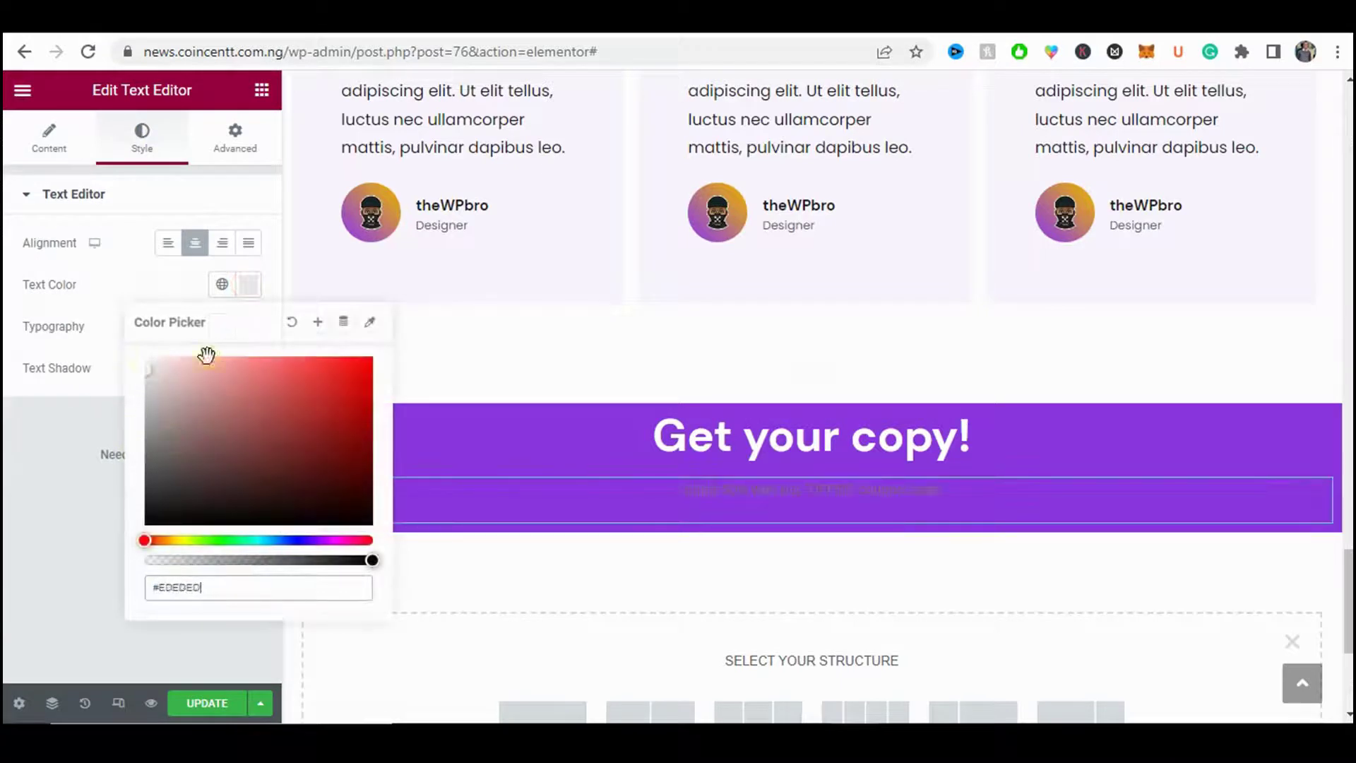
pyautogui.rightClick(575, 502)
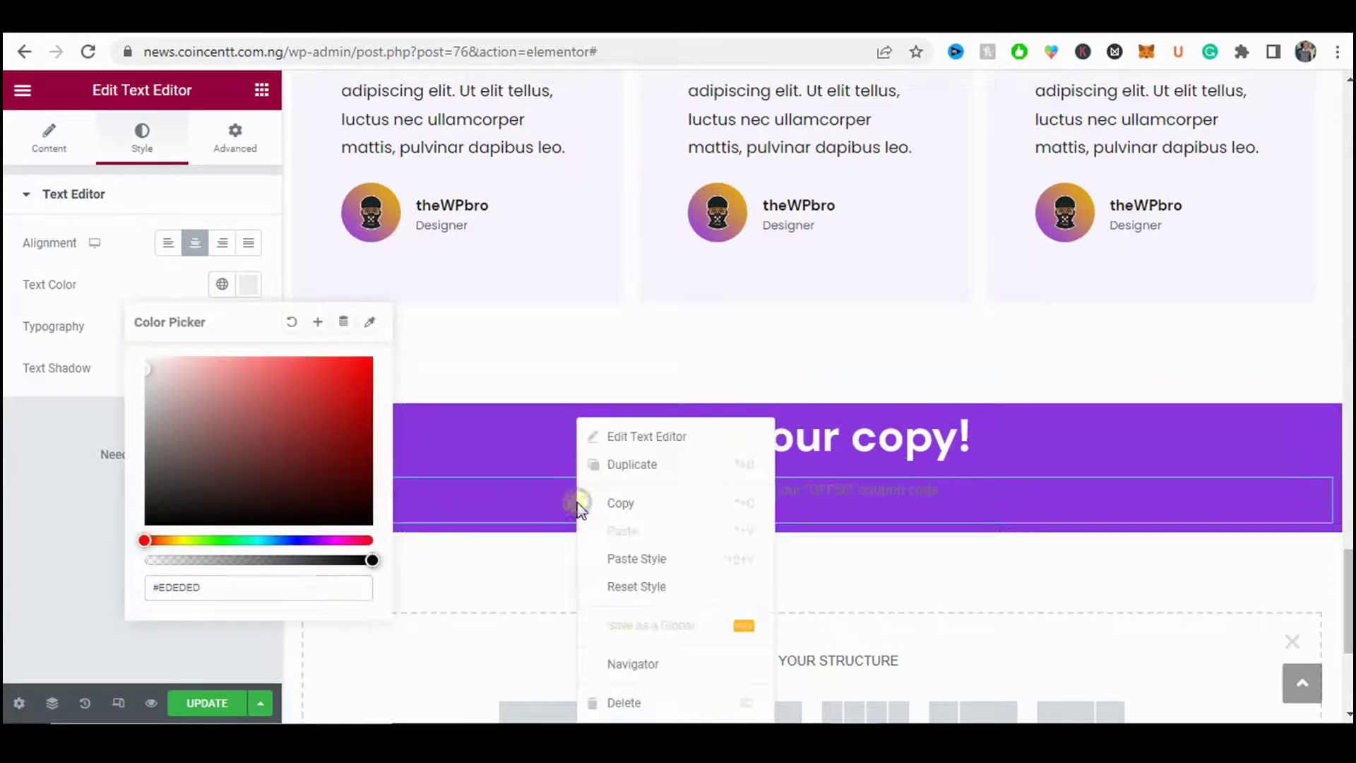
pyautogui.click(614, 701)
# - Place a fresh Text Editor widget under the "Get your copy!" heading, with white text and center alignment
pyautogui.moveTo(206, 430); pyautogui.dragTo(706, 469)
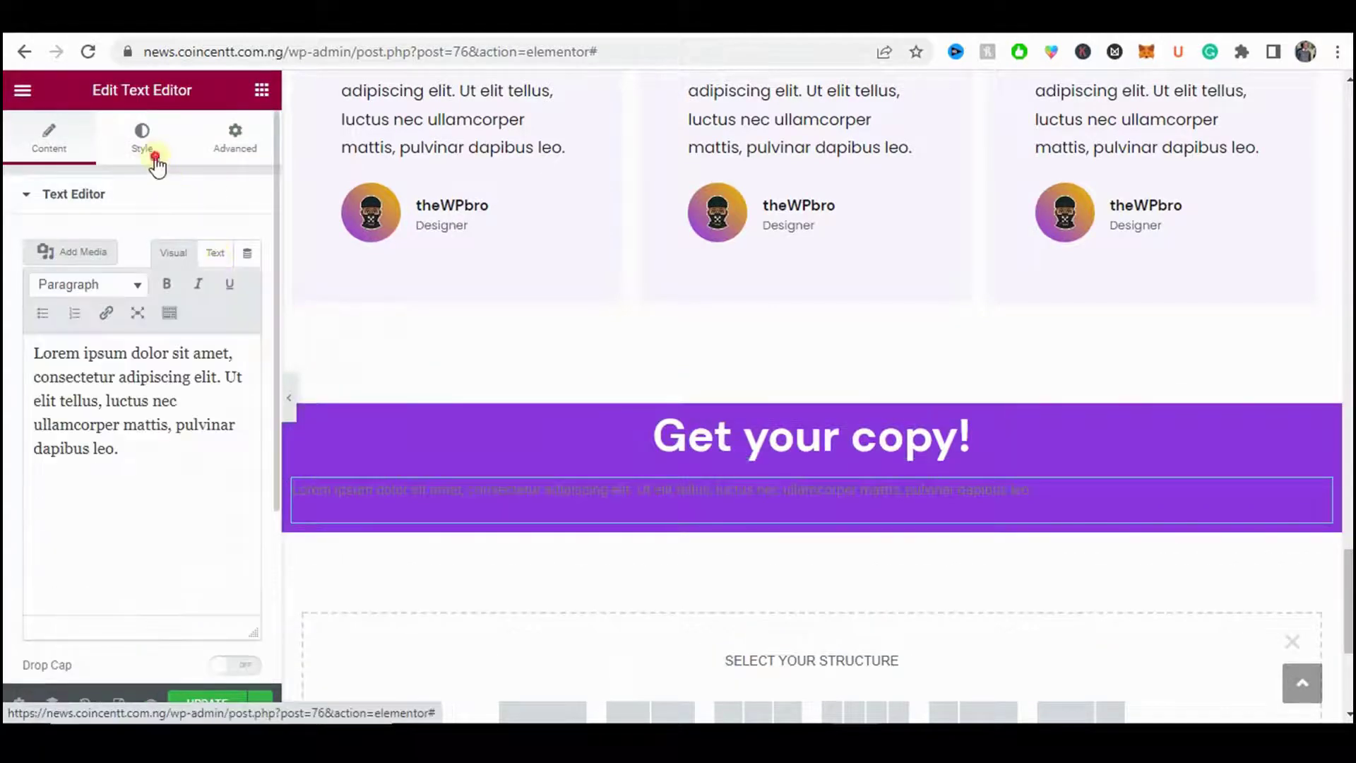
pyautogui.click(142, 137)
pyautogui.click(248, 285)
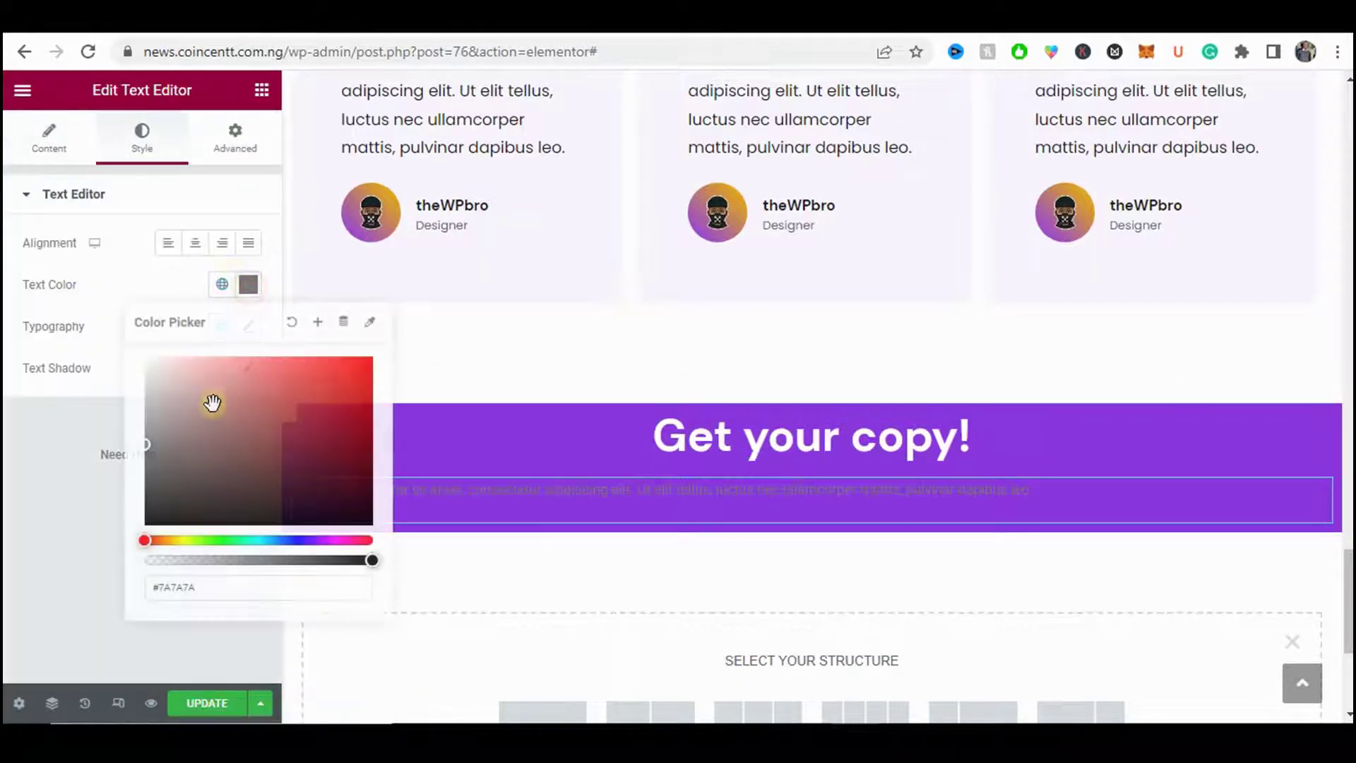
pyautogui.moveTo(212, 404); pyautogui.dragTo(149, 361)
pyautogui.click(106, 244)
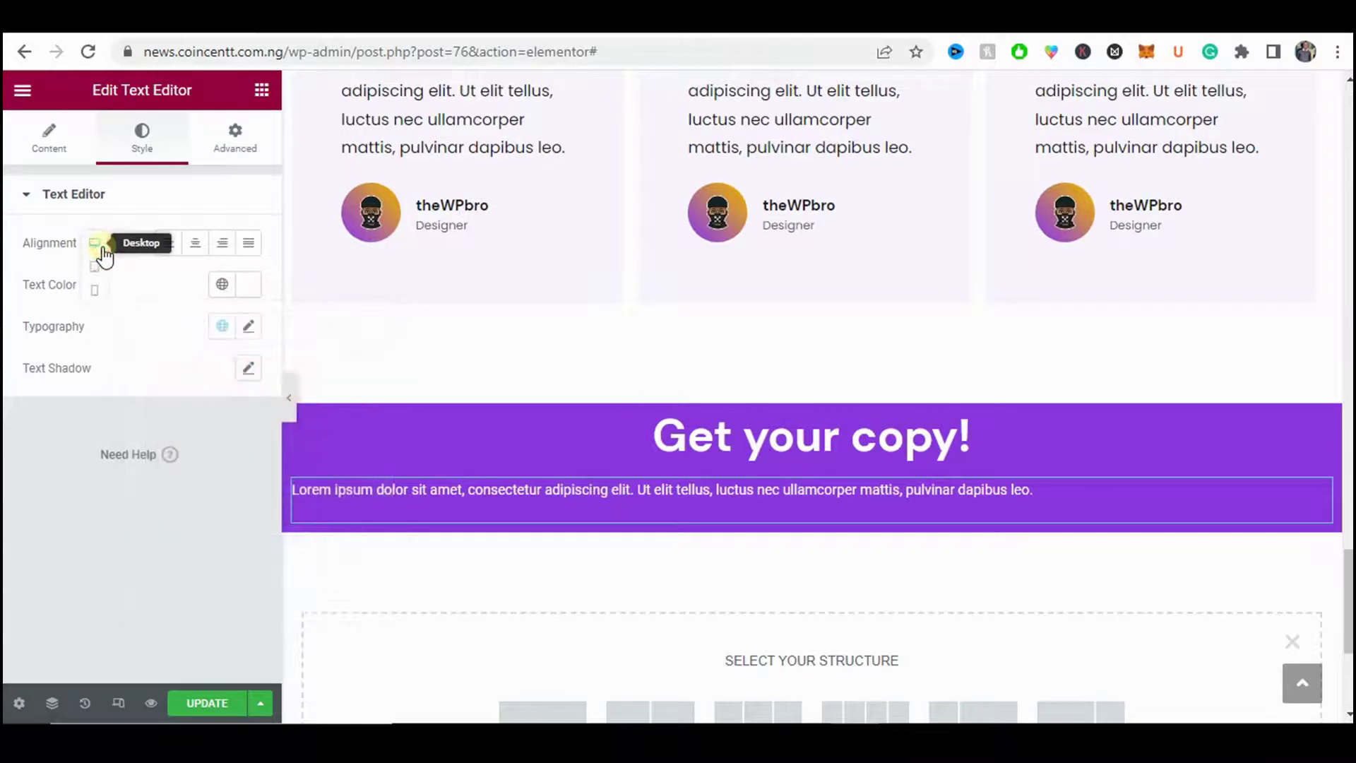
pyautogui.click(202, 249)
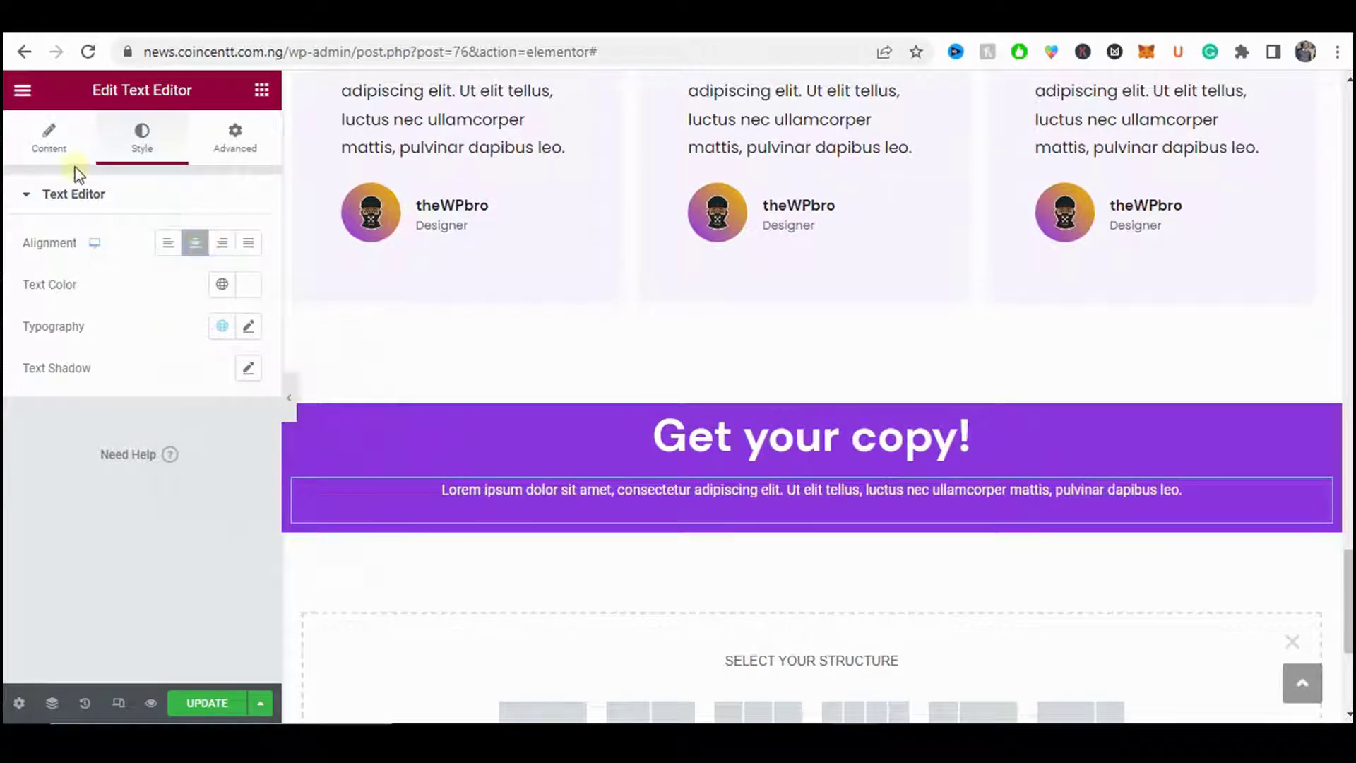
# - Replace the new widget's placeholder text with "Enjoy 50% with our “OFF50” coupon code", without trailing blank lines
pyautogui.click(48, 138)
pyautogui.tripleClick(128, 450)
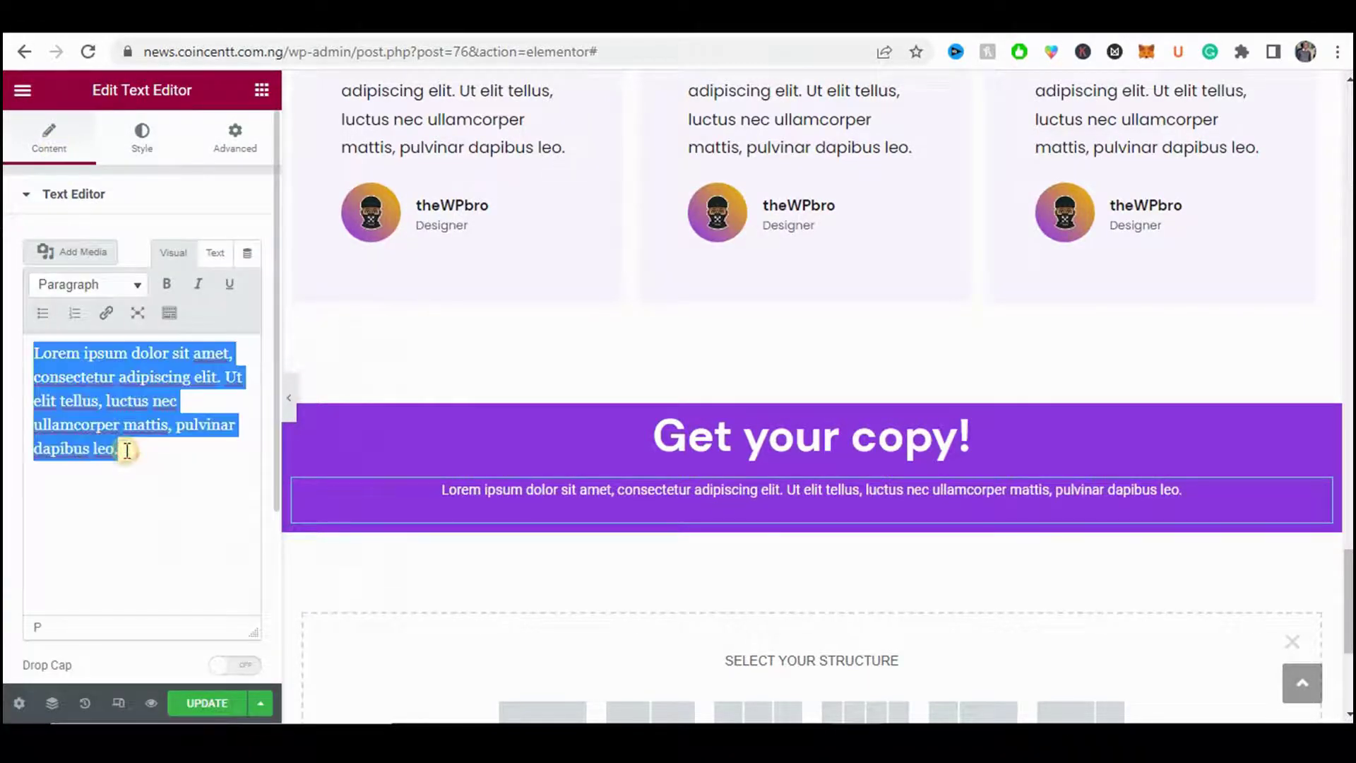
pyautogui.write('Enjoy 50% with our "OFF50" coupon code')
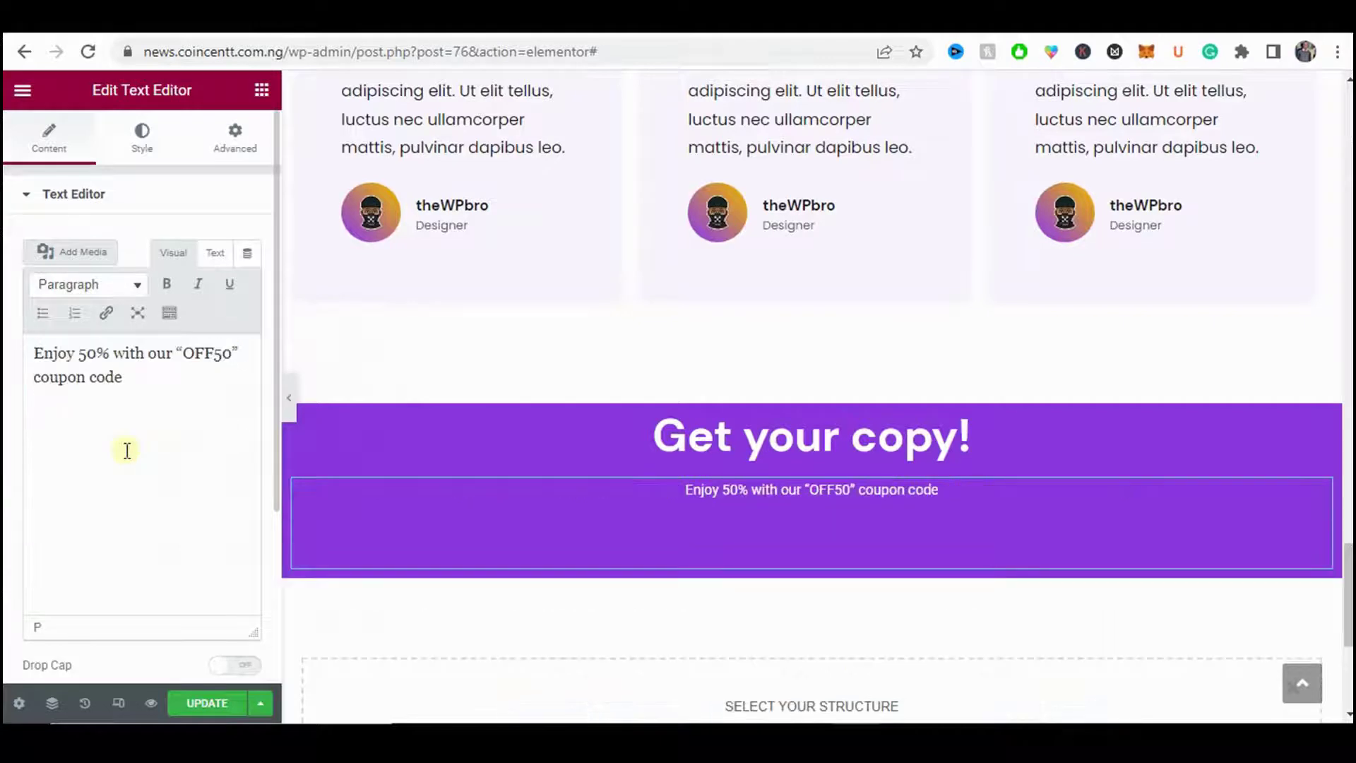
pyautogui.press('BackSpace')
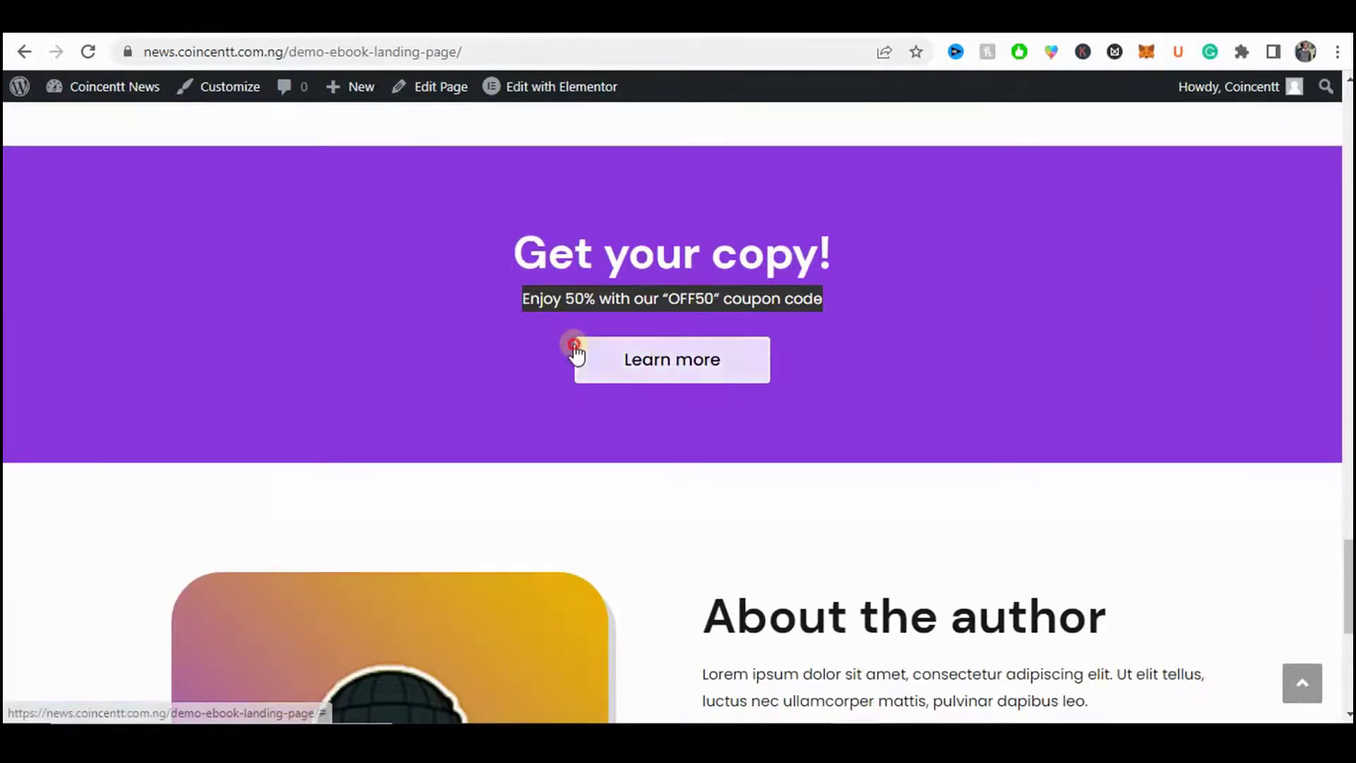
# - Check the demo page's purple section and insert "off" after "50%" in the coupon line
pyautogui.click(575, 347)
pyautogui.scroll(-20, 458, 222)
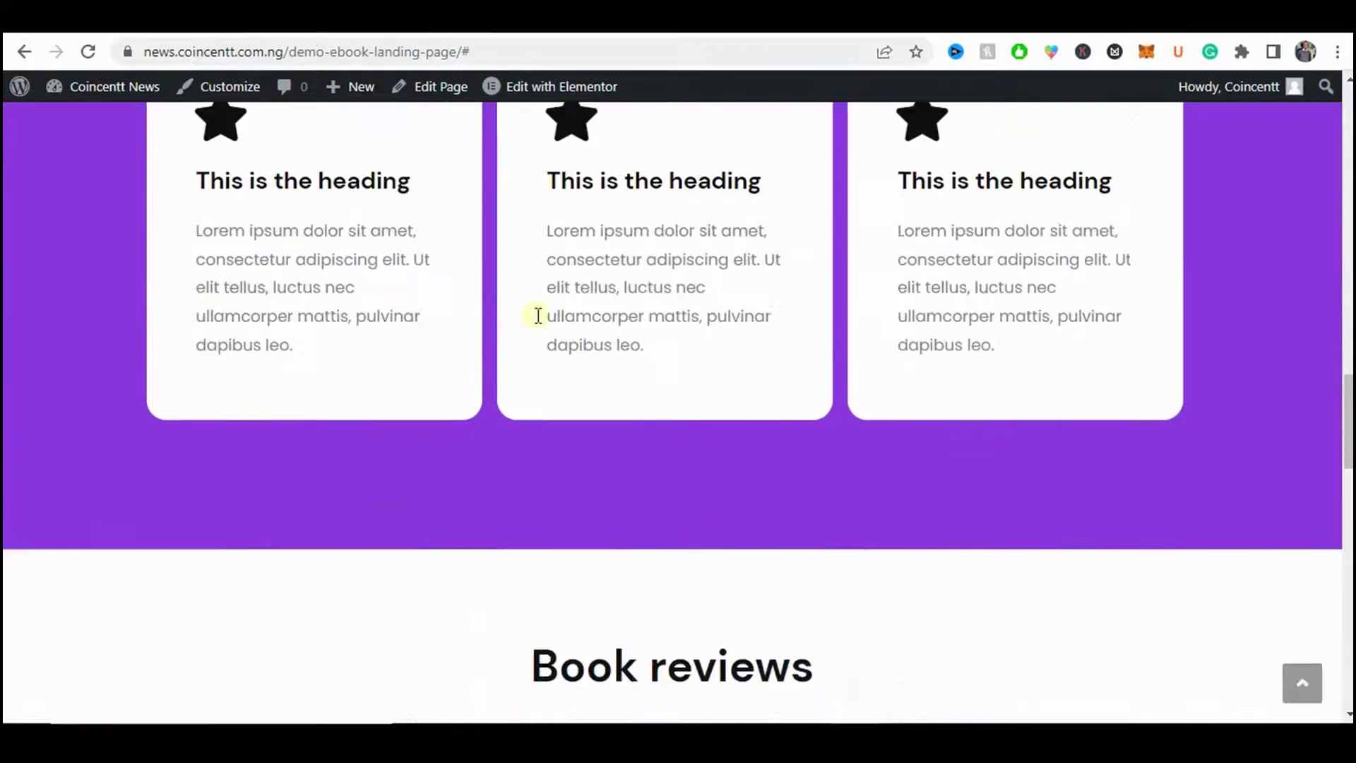
pyautogui.scroll(12, 538, 315)
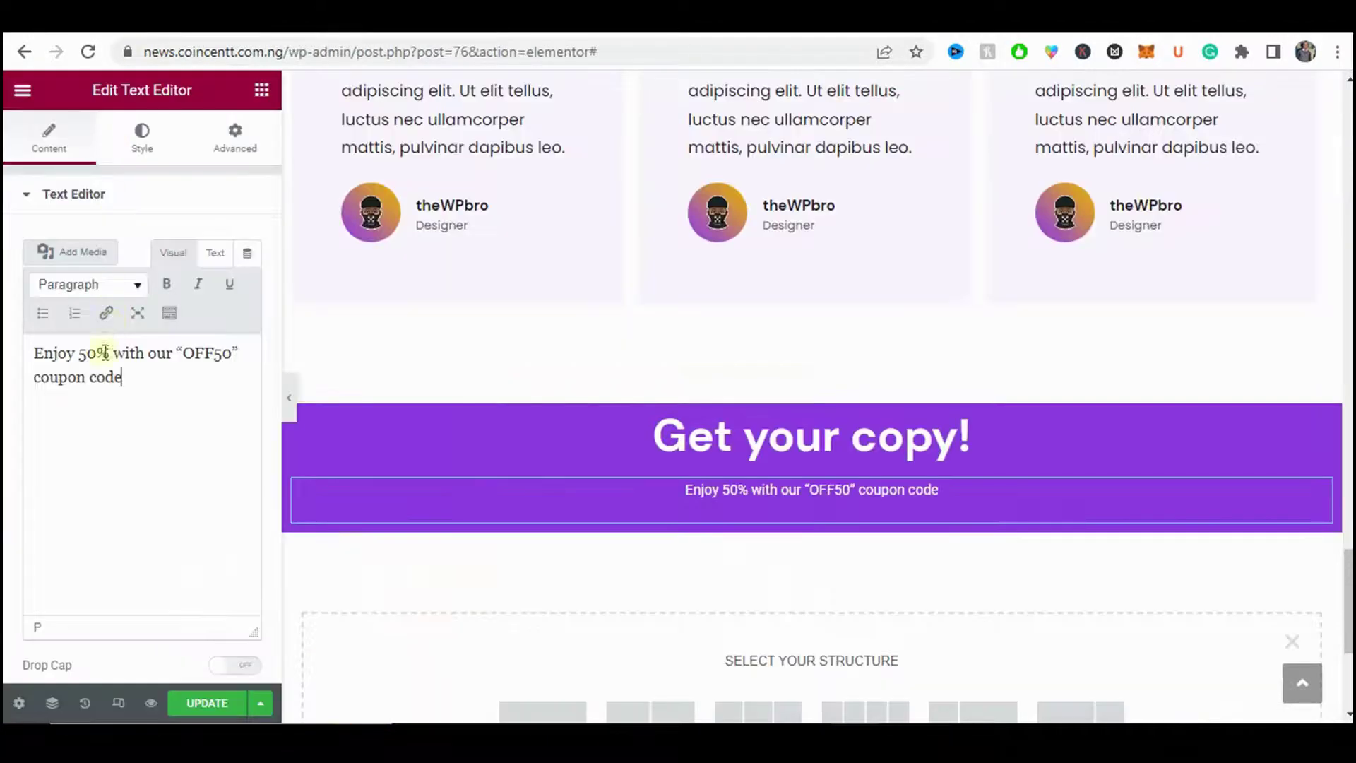
pyautogui.write('off')
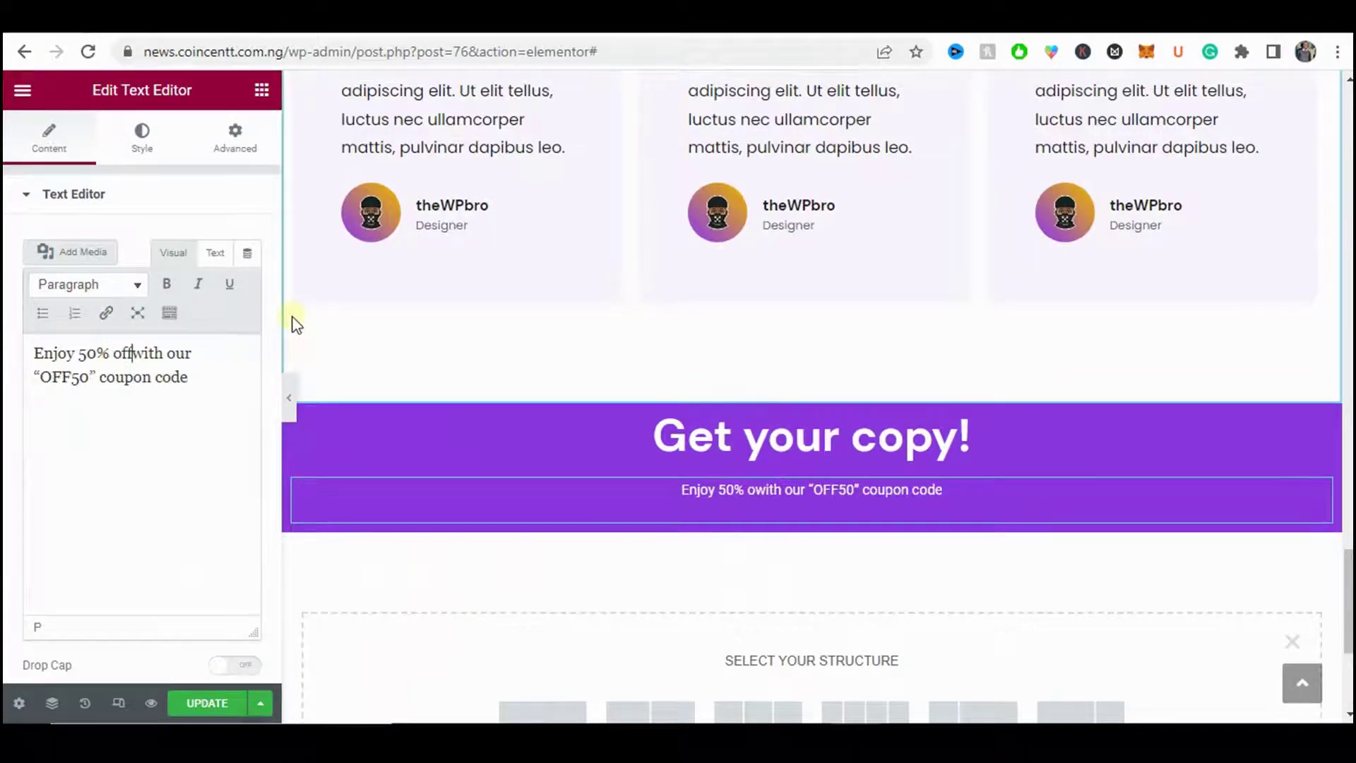
# - Change the coupon line's font family to Poppins
pyautogui.click(142, 138)
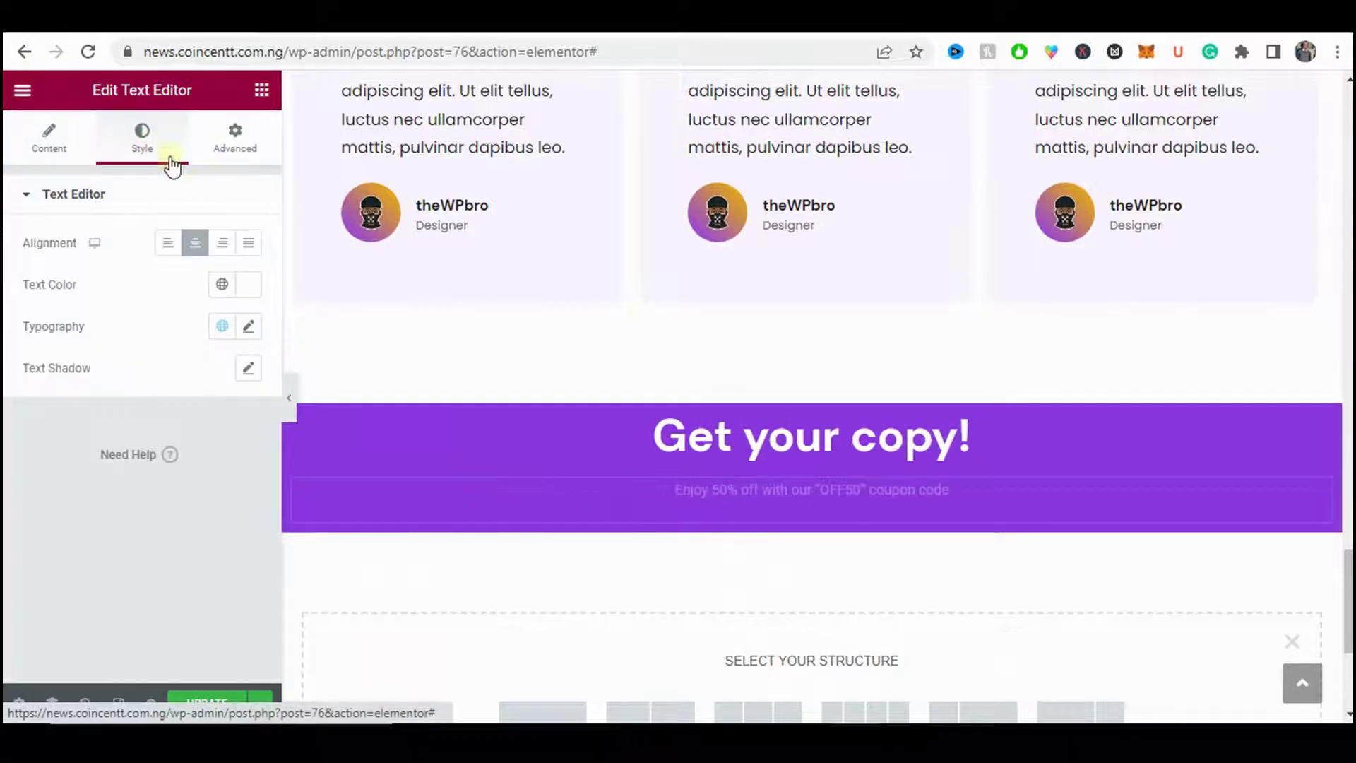
pyautogui.click(247, 327)
pyautogui.click(185, 423)
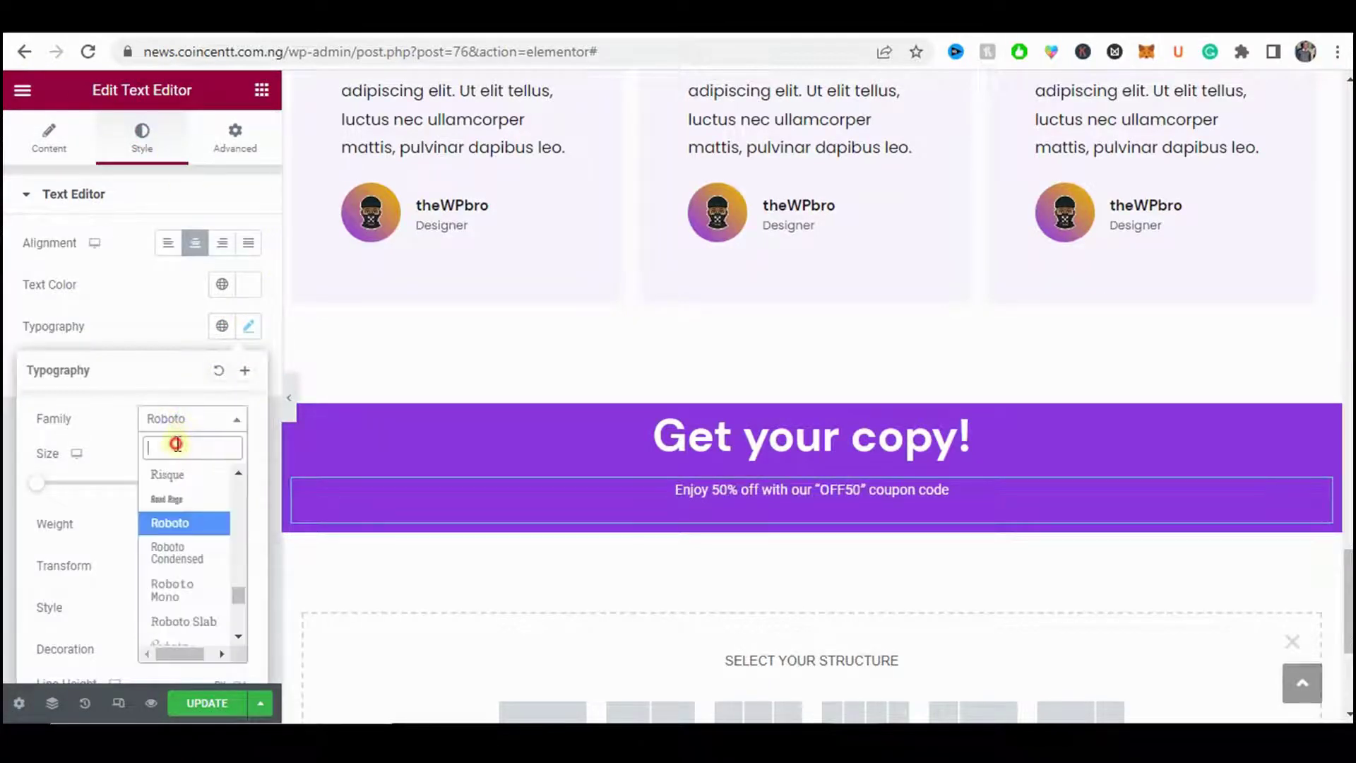
pyautogui.write('popp')
pyautogui.press('Return')
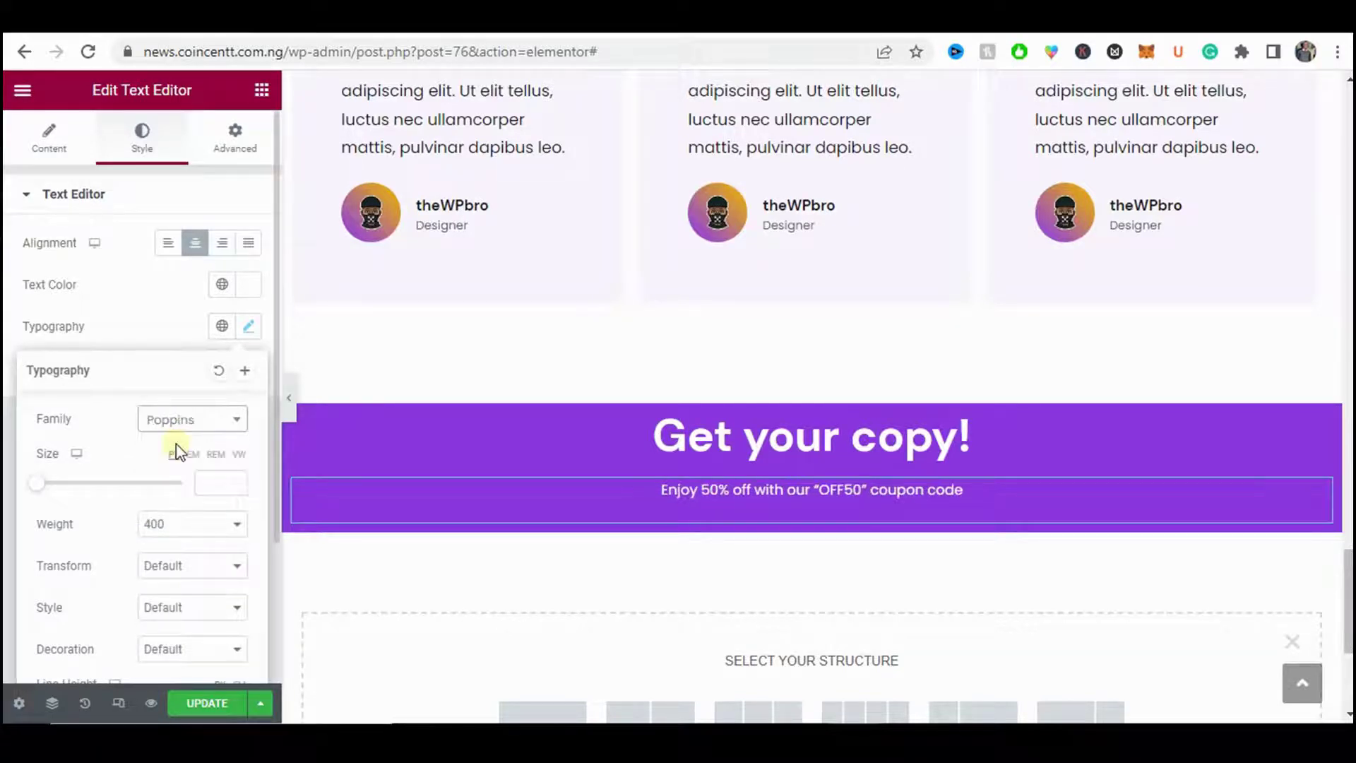
pyautogui.scroll(-3, 137, 373)
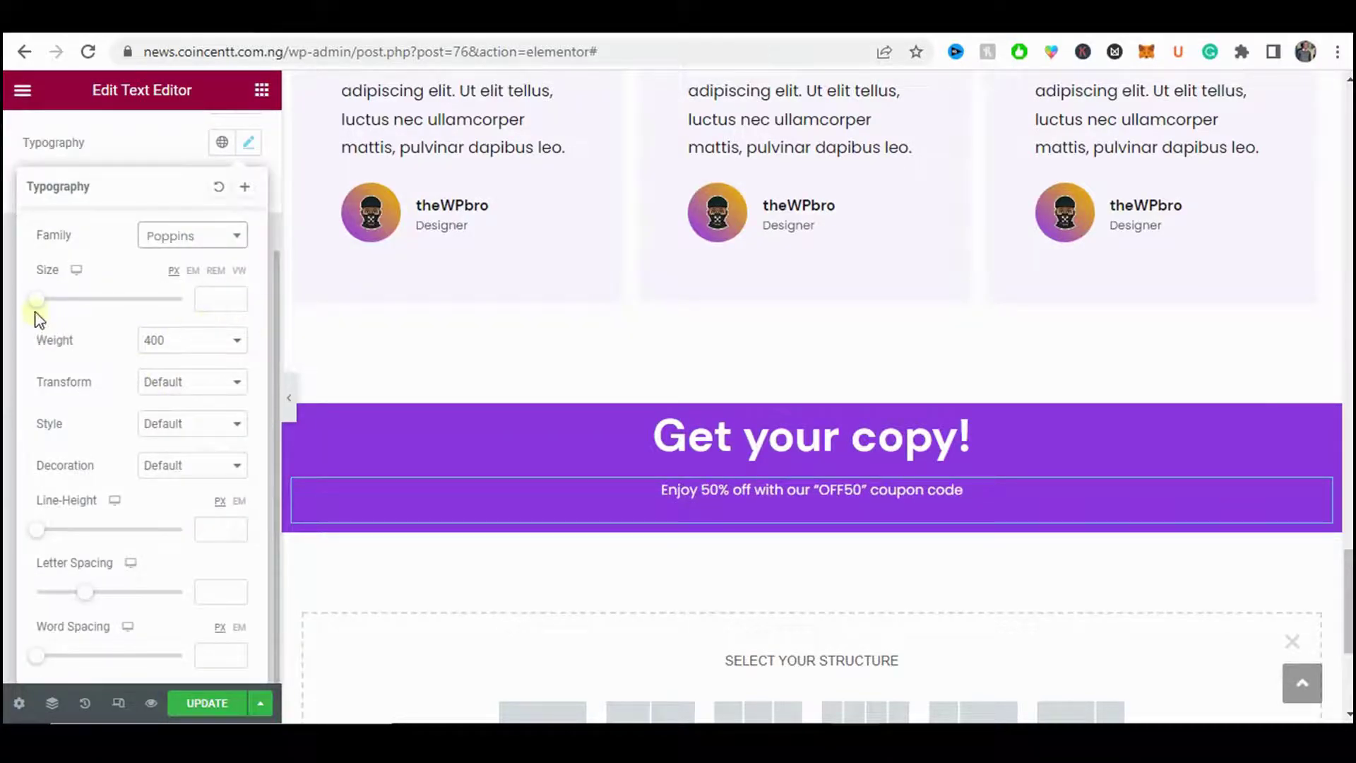
# - Slightly enlarge the coupon line's font size and check the text in the full-width page view
pyautogui.moveTo(37, 300); pyautogui.dragTo(56, 309)
pyautogui.click(235, 303)
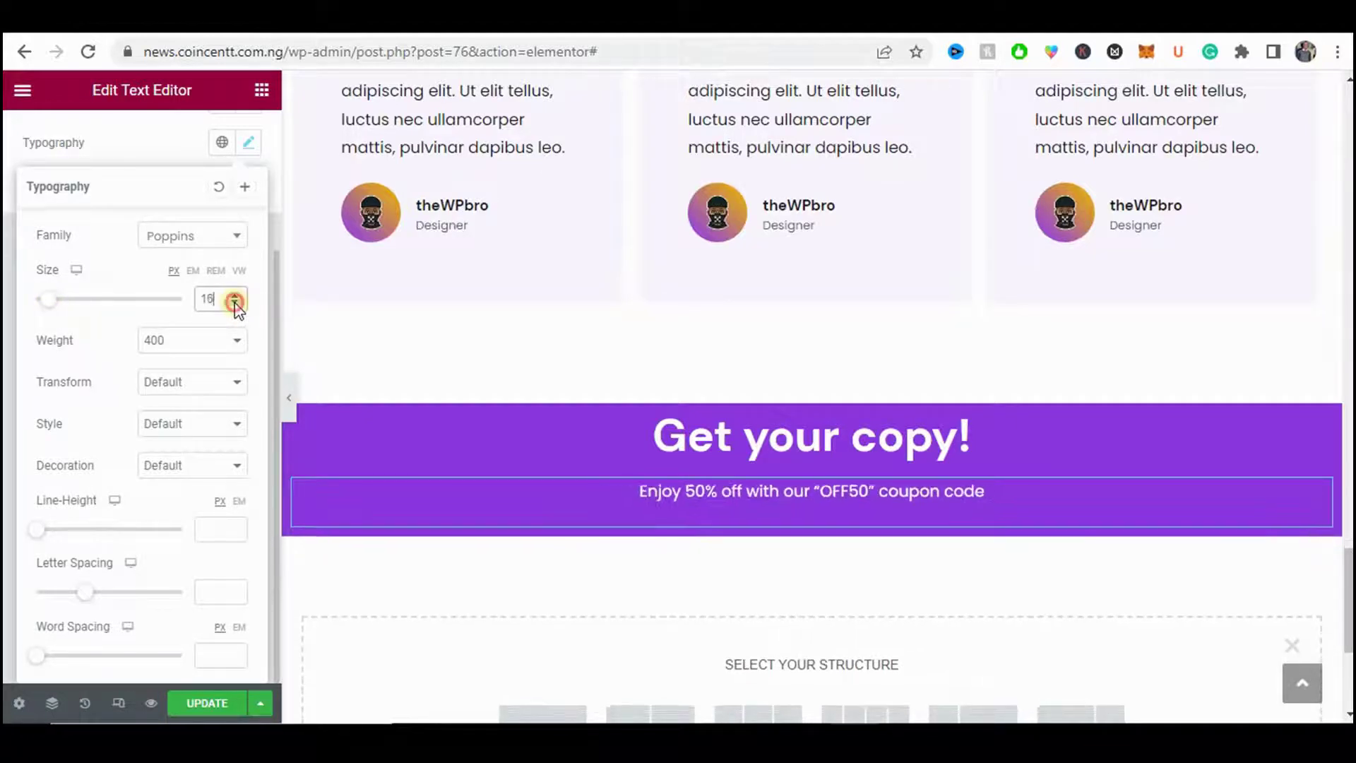
pyautogui.click(288, 398)
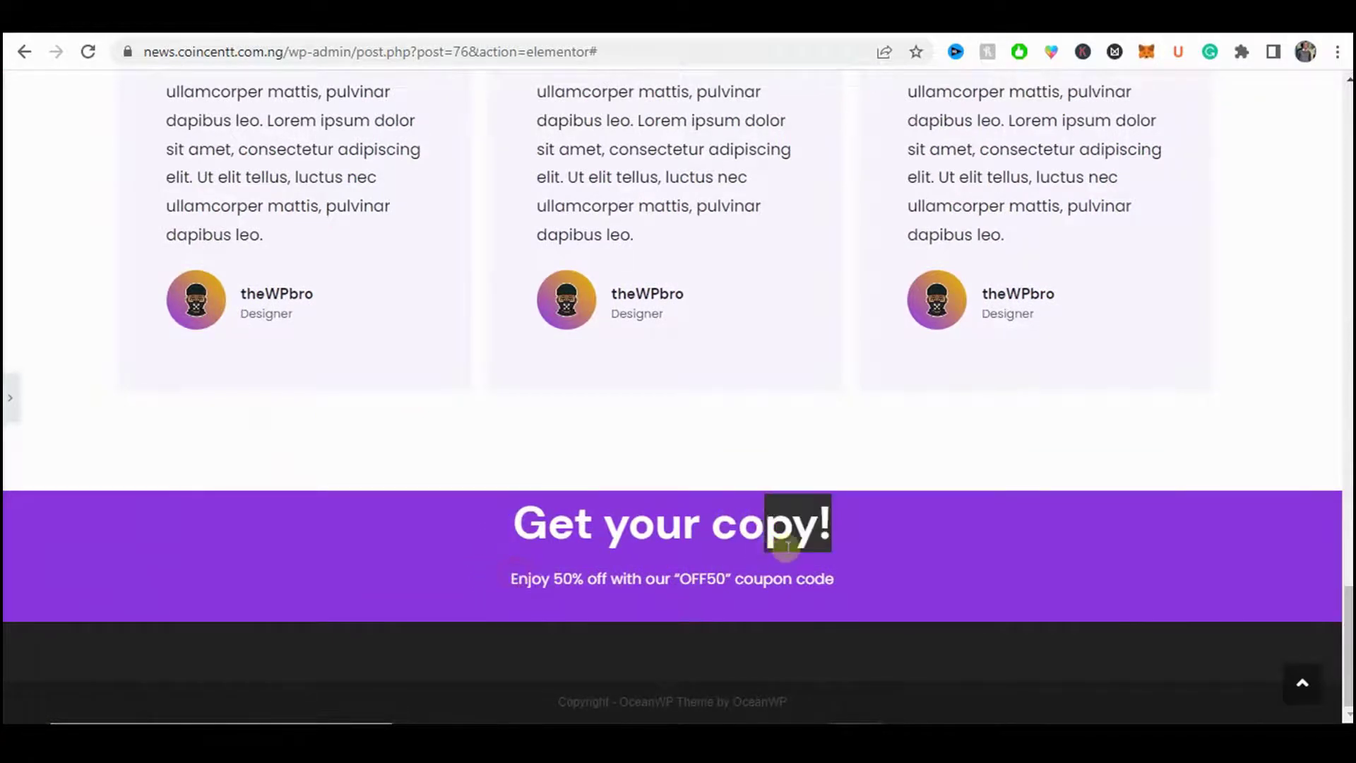
pyautogui.moveTo(856, 572); pyautogui.dragTo(494, 595)
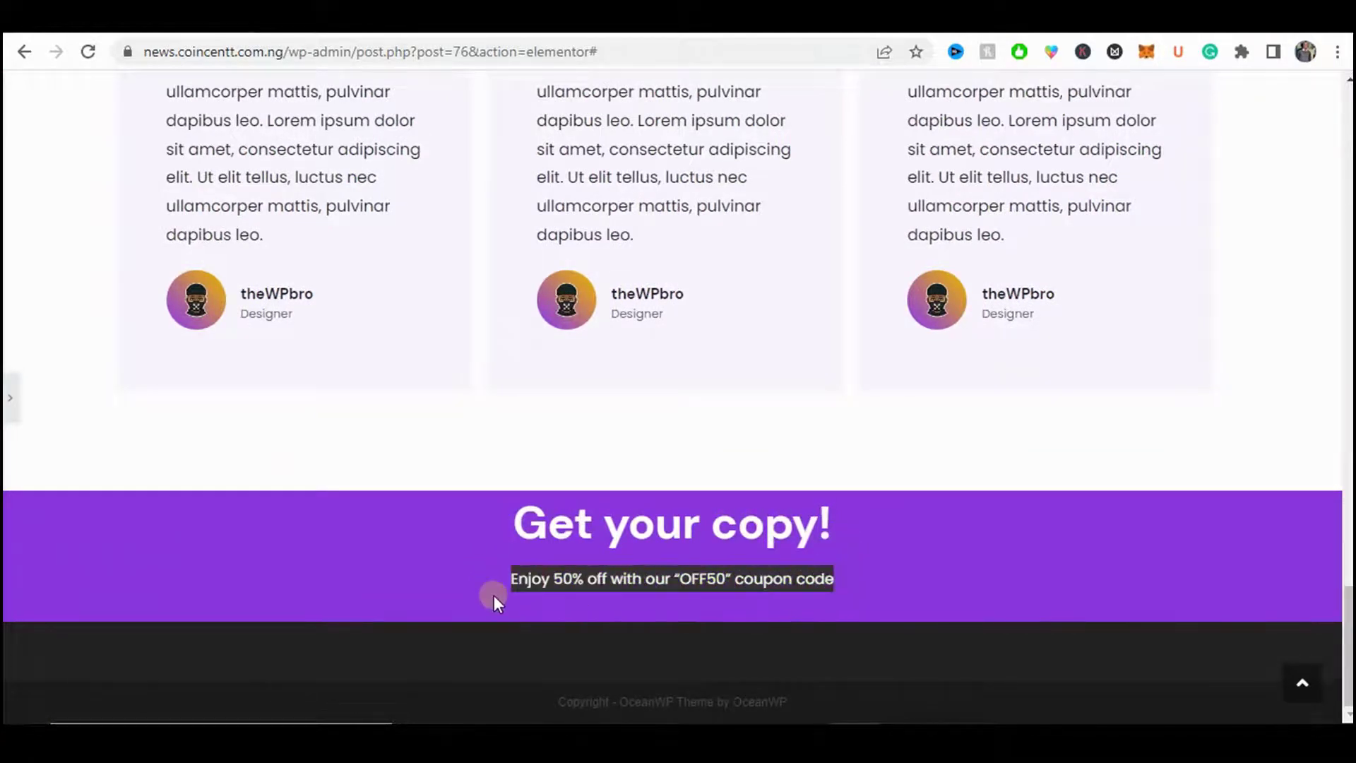
pyautogui.click(9, 396)
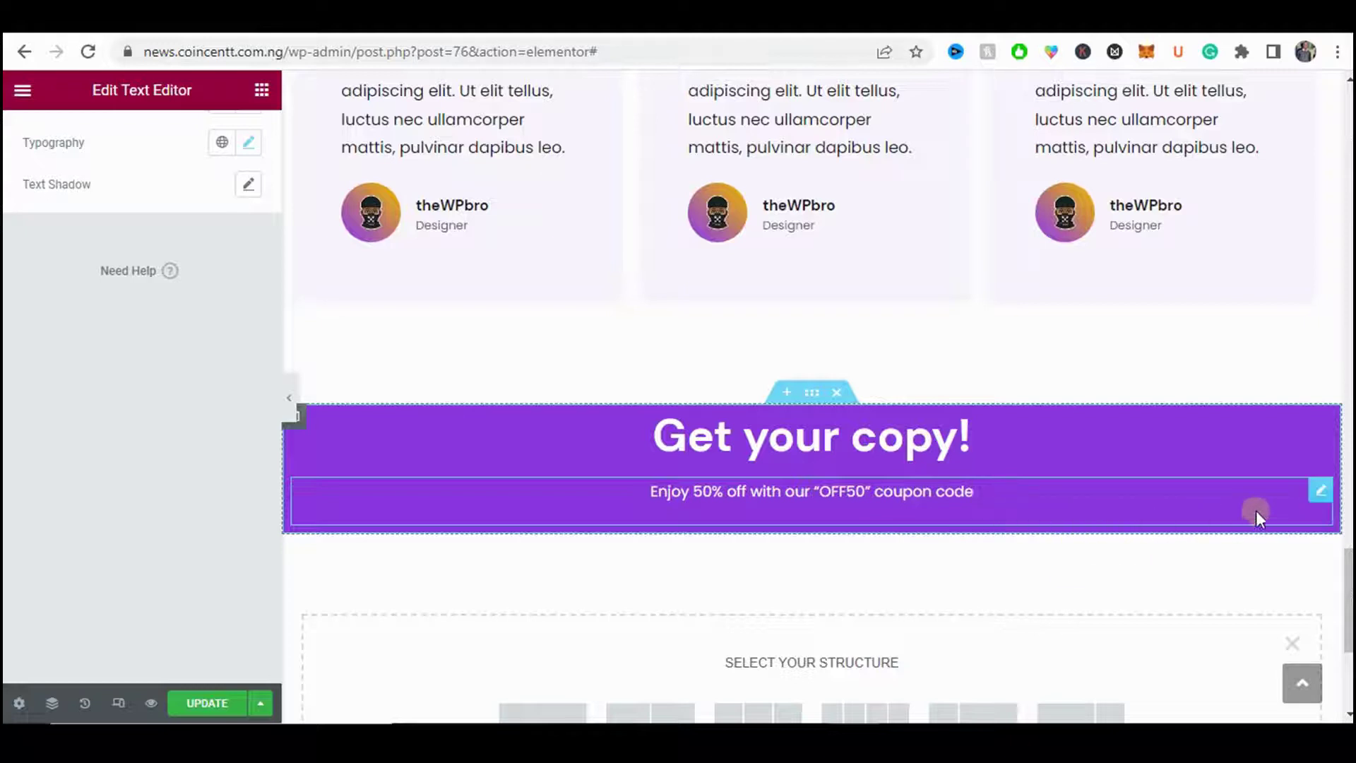
# - Unlink the coupon line's margins, set its top margin to -15 px, and check the spacing in the full-width view
pyautogui.click(1319, 497)
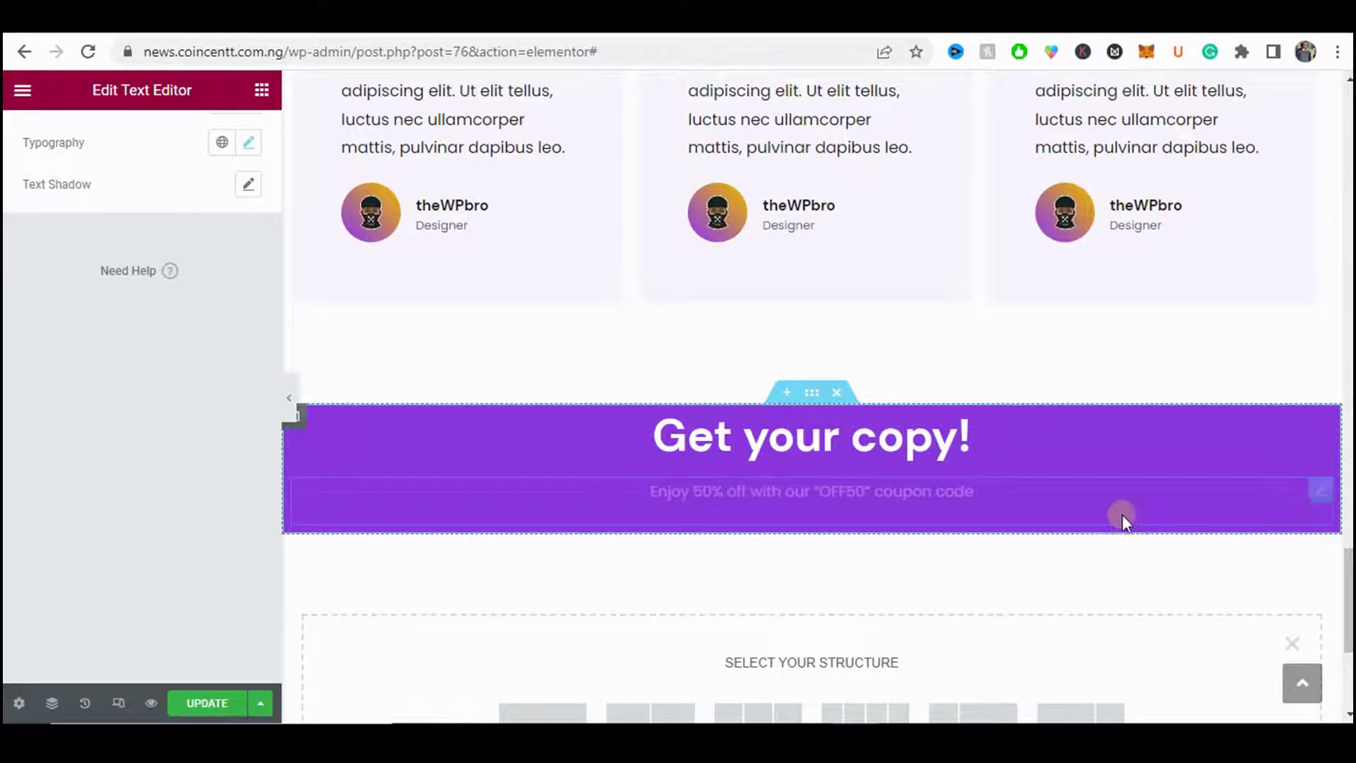
pyautogui.scroll(1, 304, 454)
pyautogui.scroll(2, 129, 382)
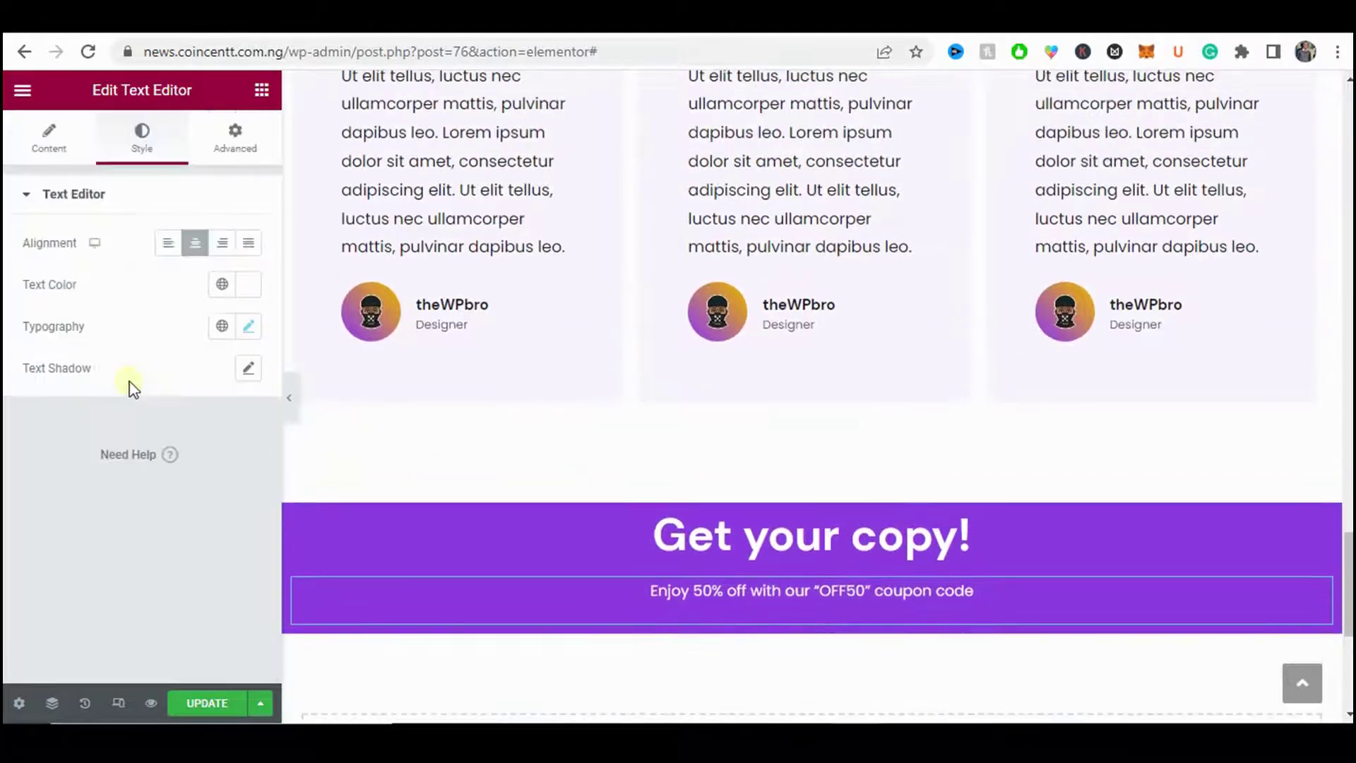
pyautogui.click(244, 136)
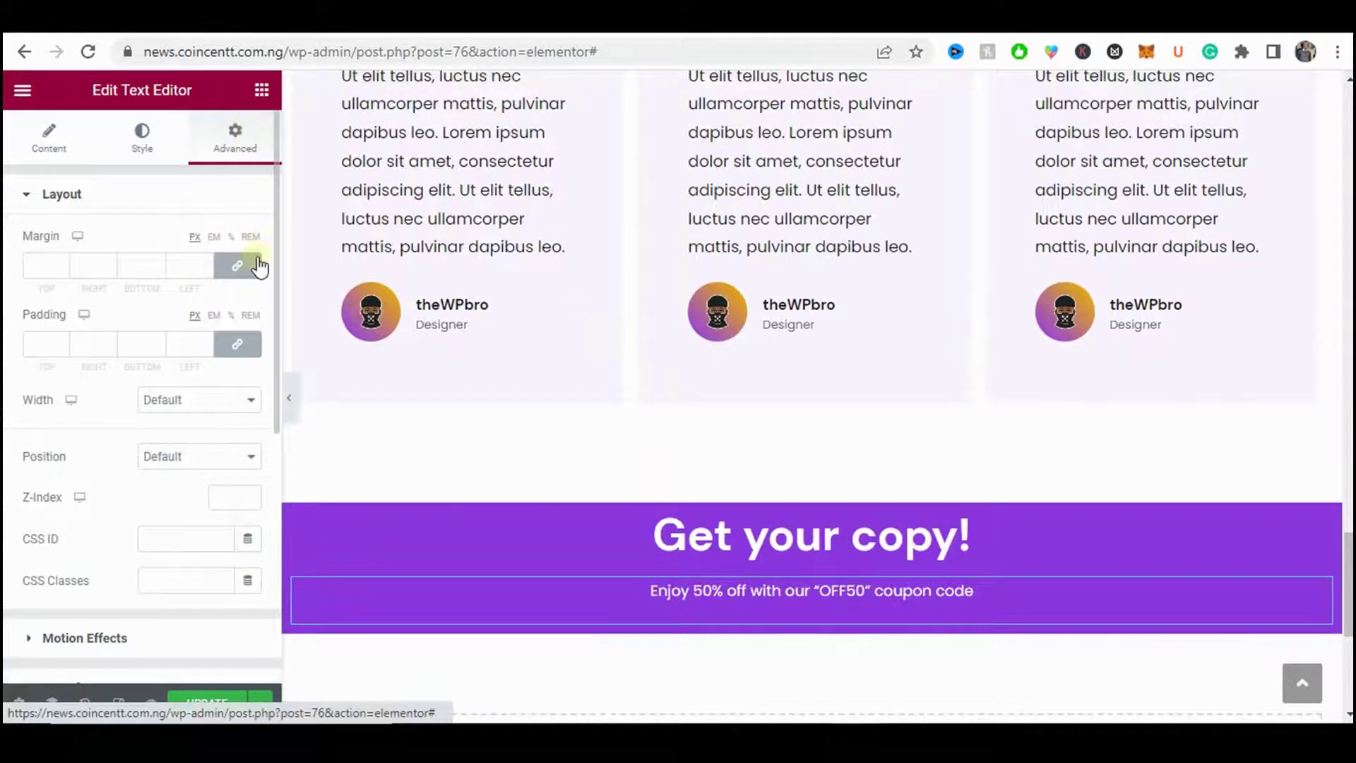
pyautogui.click(239, 266)
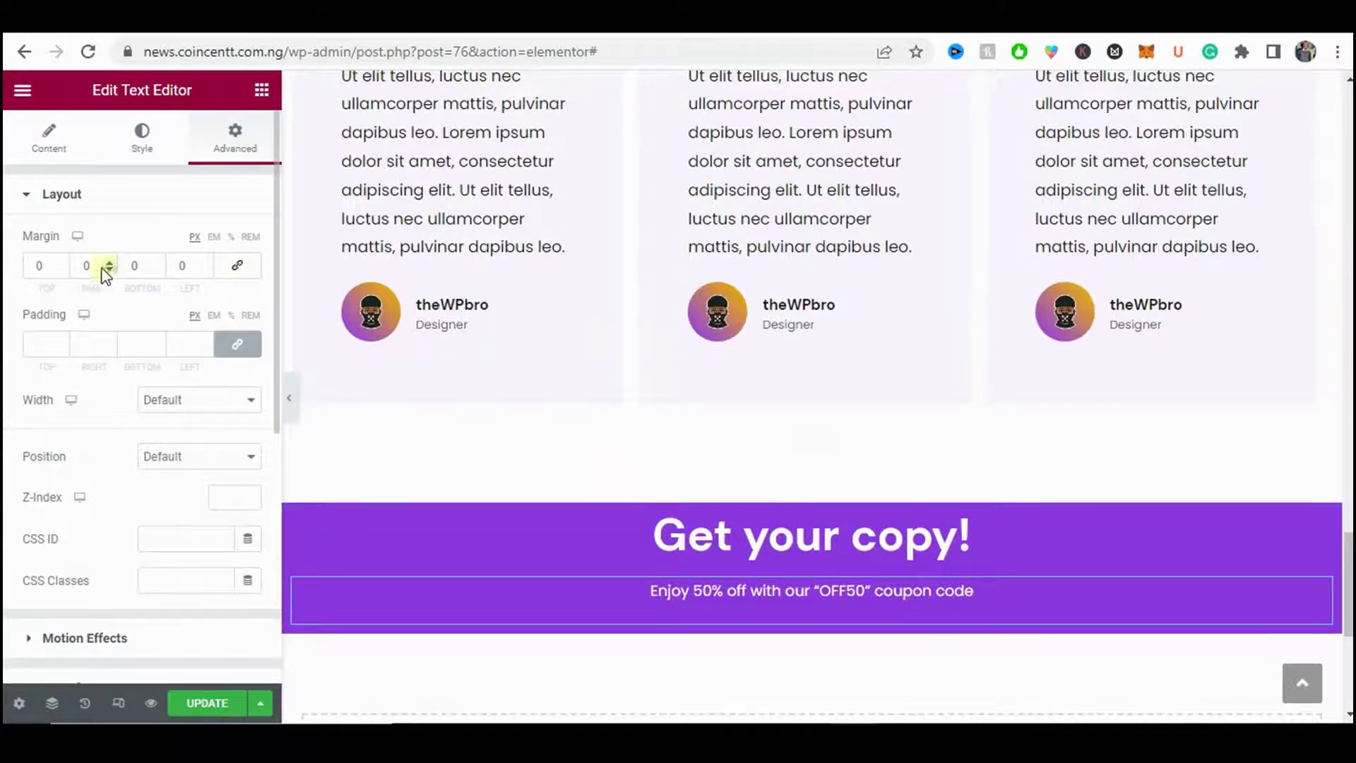
pyautogui.click(62, 269)
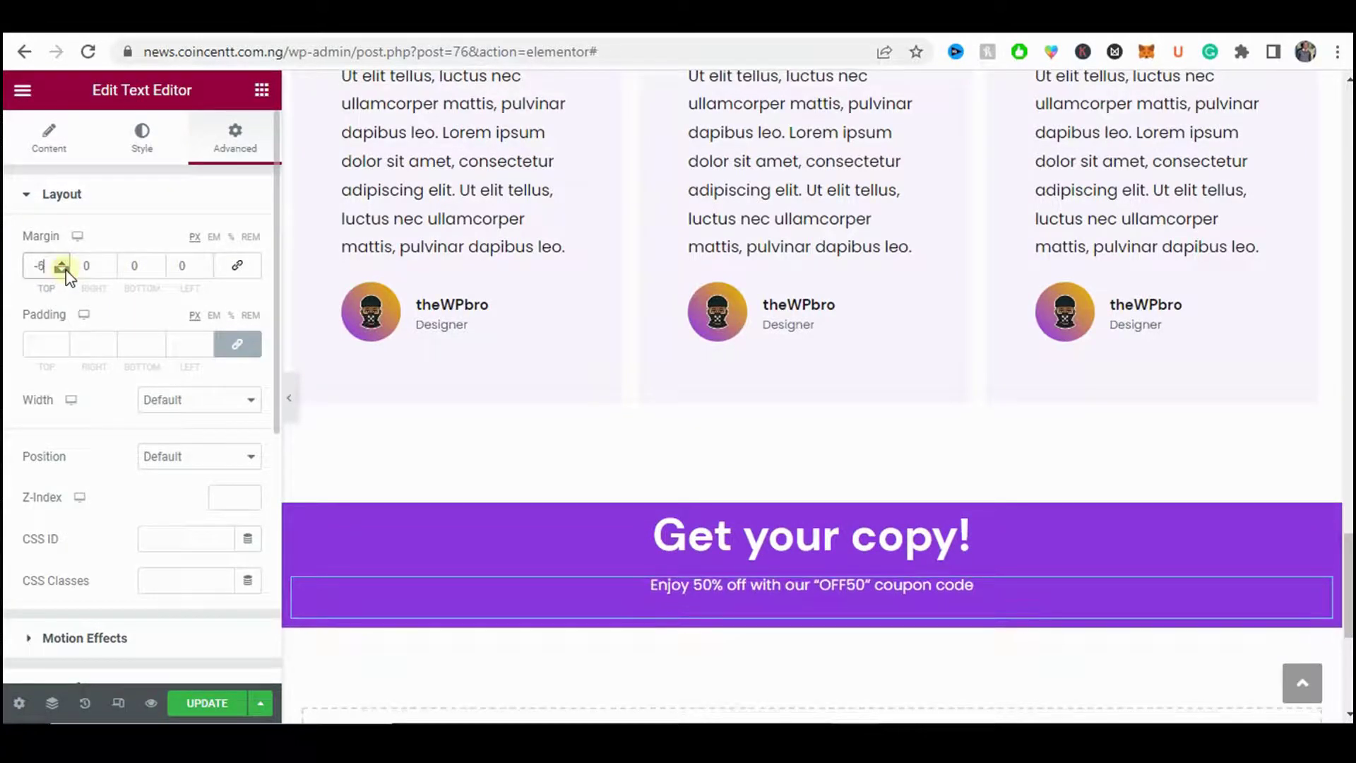
pyautogui.click(62, 269)
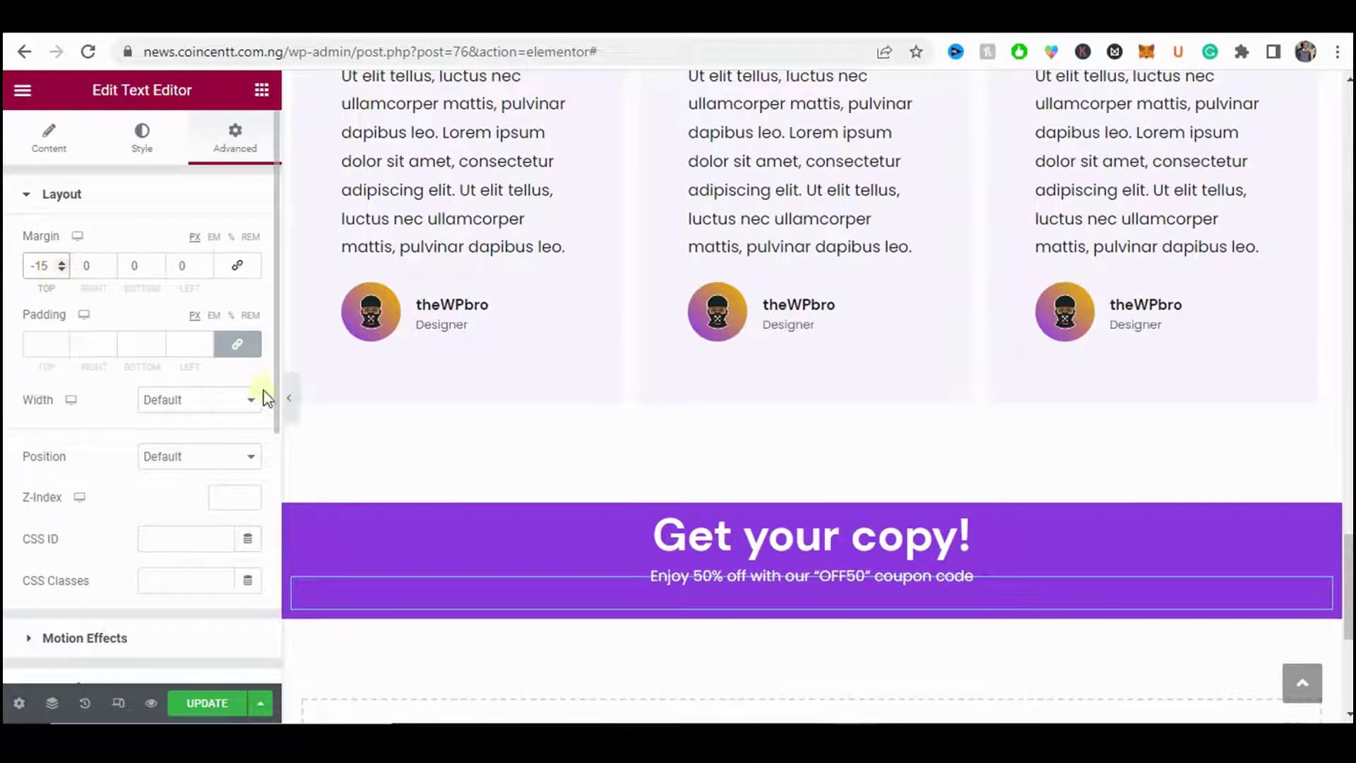
pyautogui.click(290, 403)
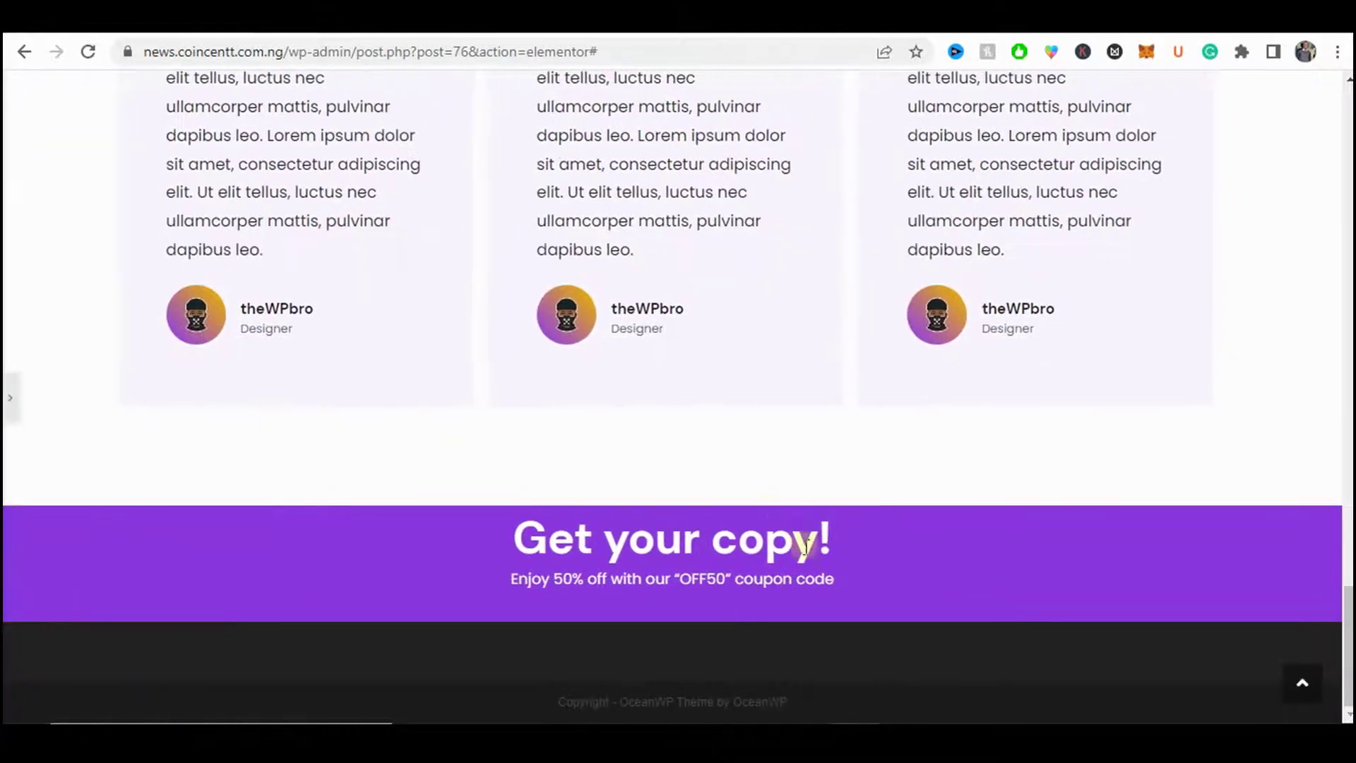
pyautogui.scroll(2, 639, 510)
pyautogui.scroll(-2, 766, 491)
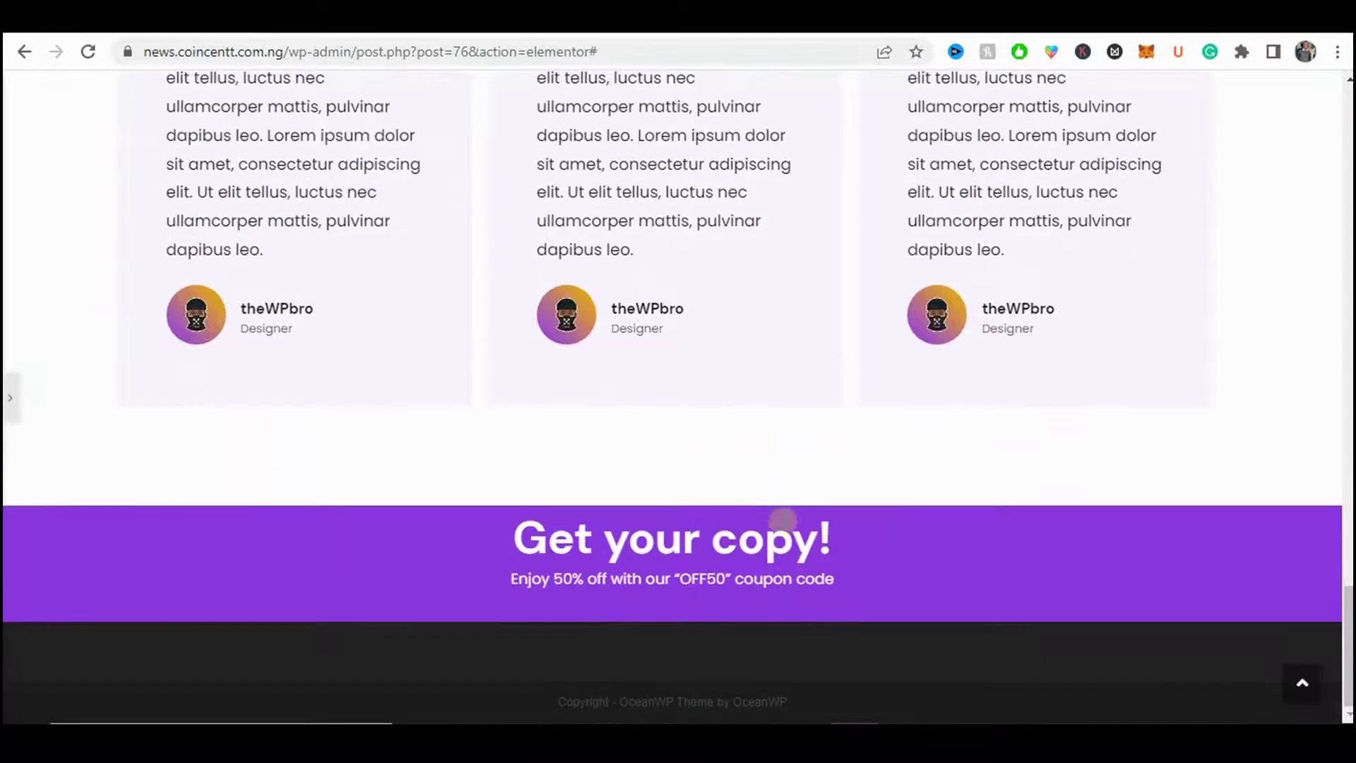
pyautogui.click(10, 398)
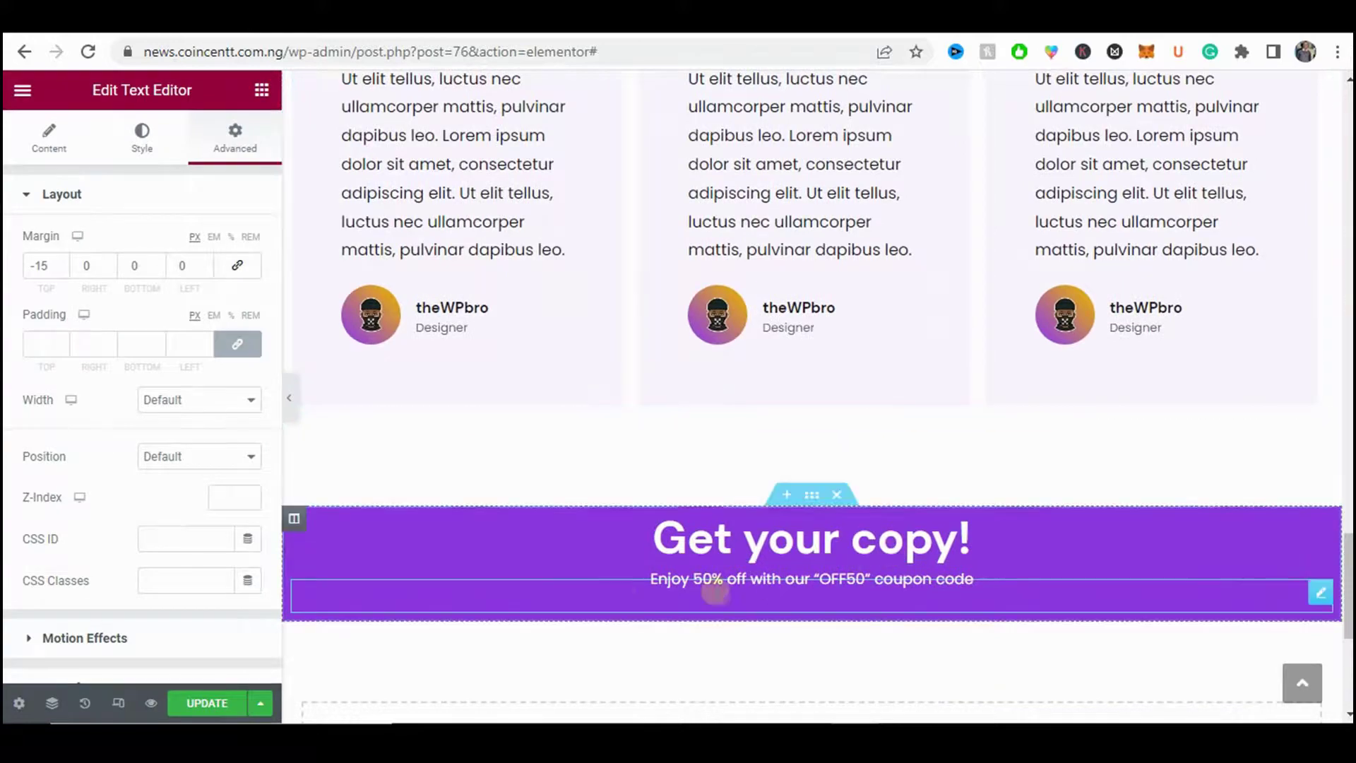
# - Examine how the demo page's hero "Learn more" button leads to the "About the book" section
pyautogui.scroll(15, 621, 565)
pyautogui.scroll(8, 614, 526)
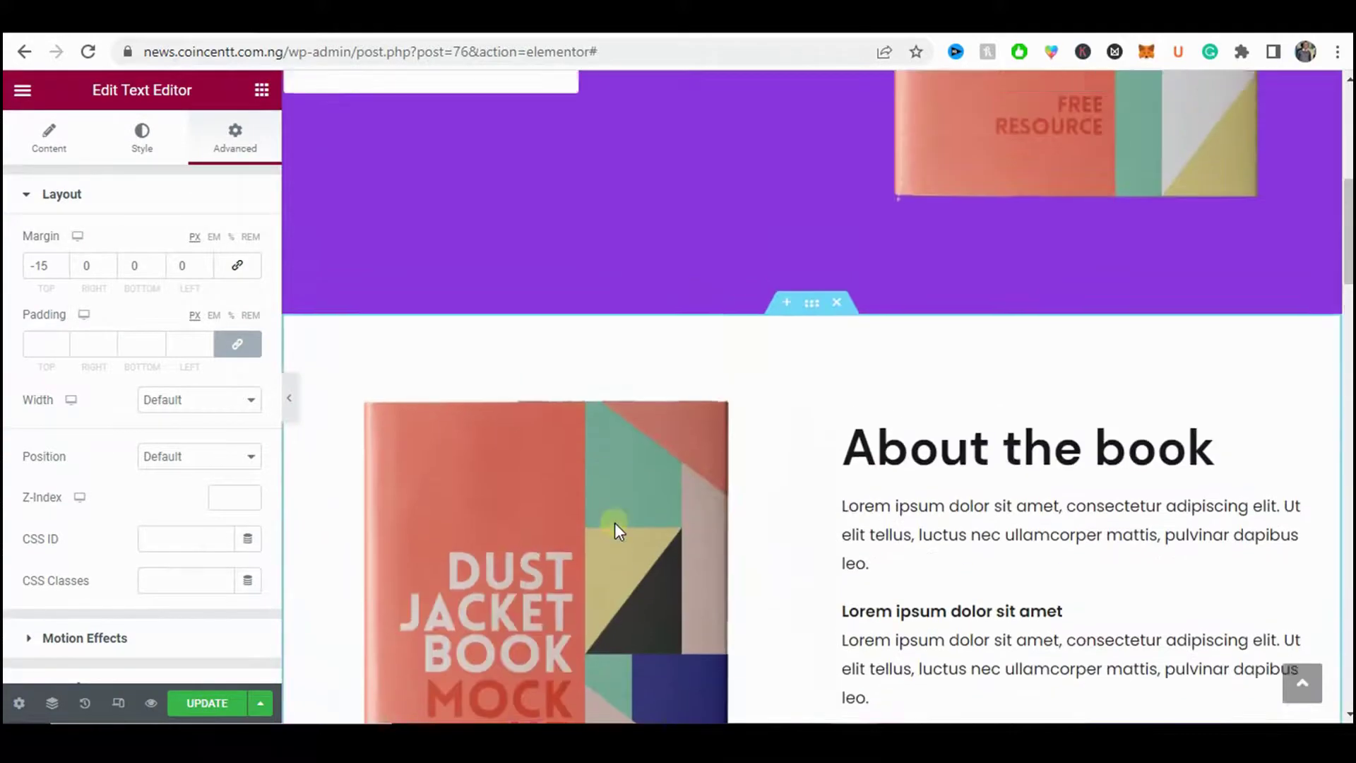
pyautogui.scroll(-3, 558, 515)
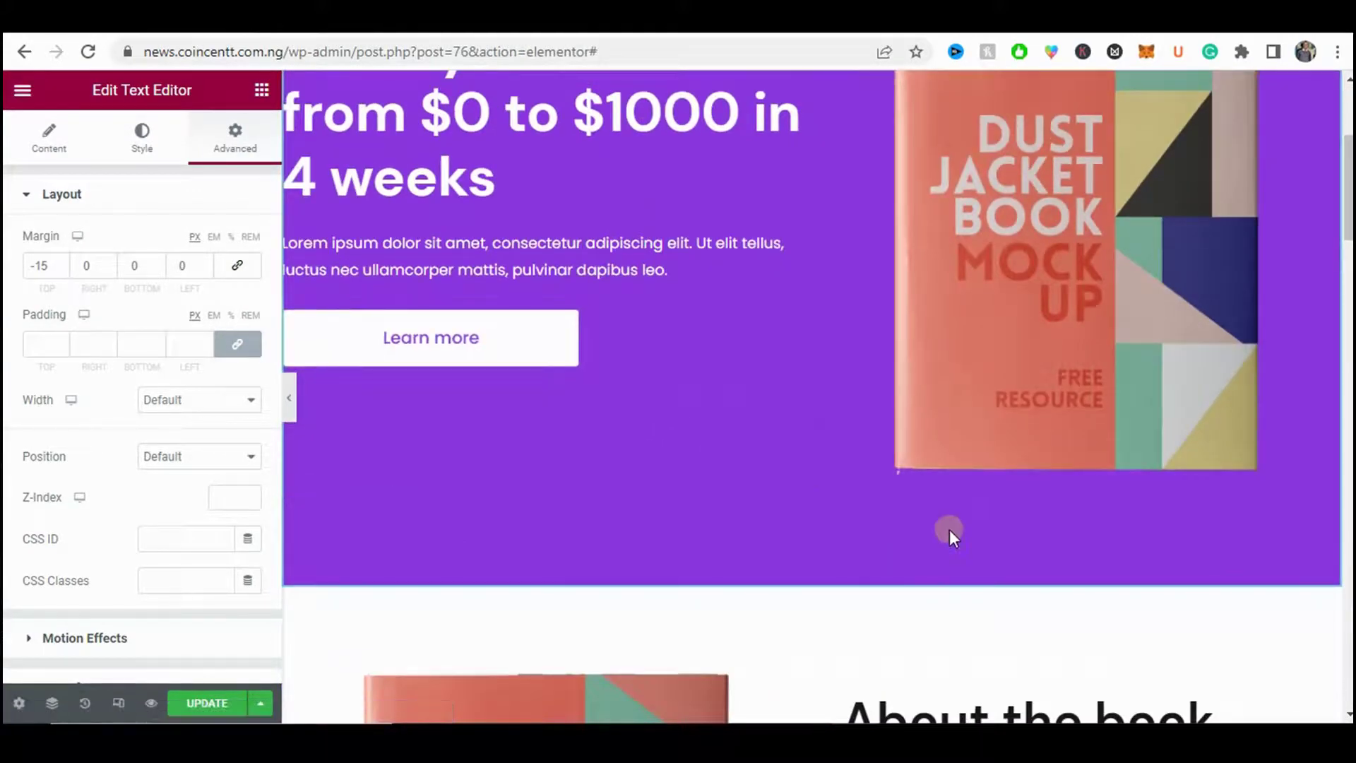
pyautogui.click(379, 30)
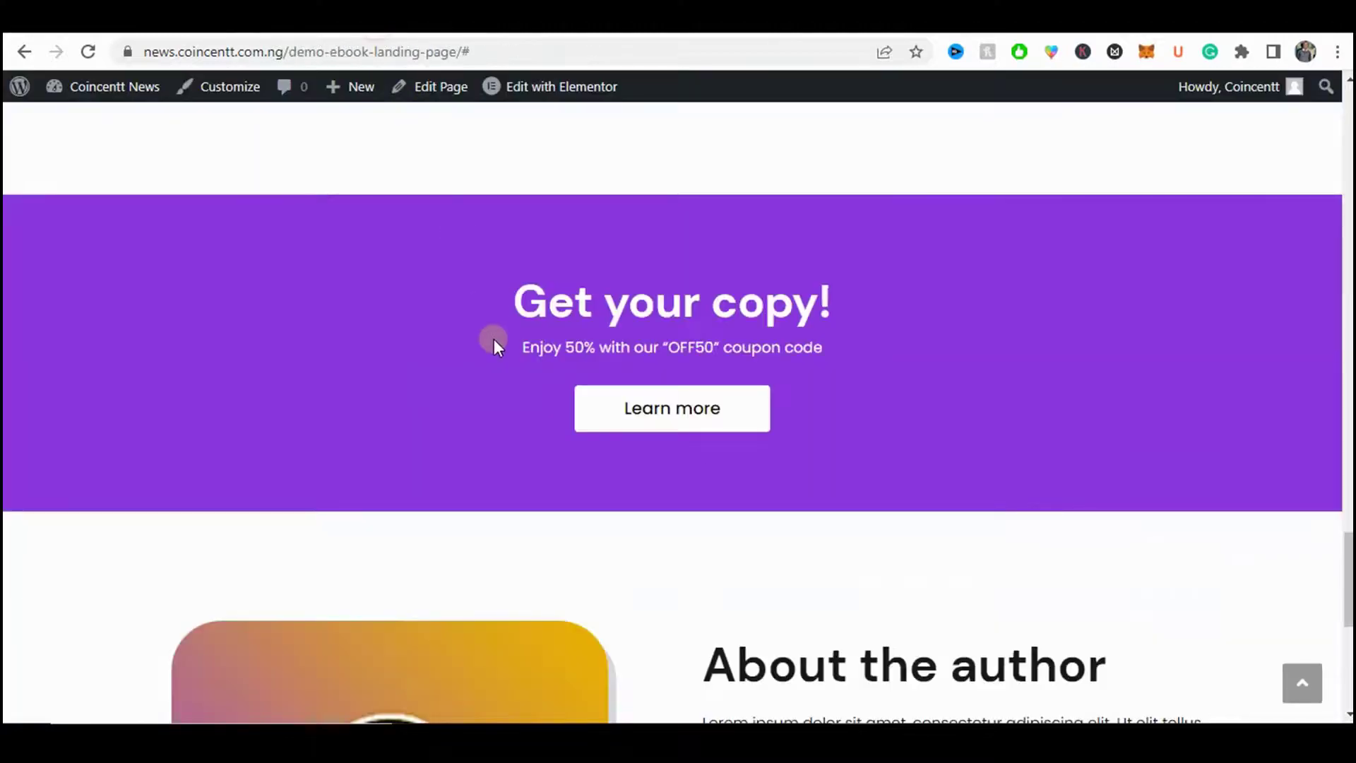
pyautogui.scroll(20, 493, 340)
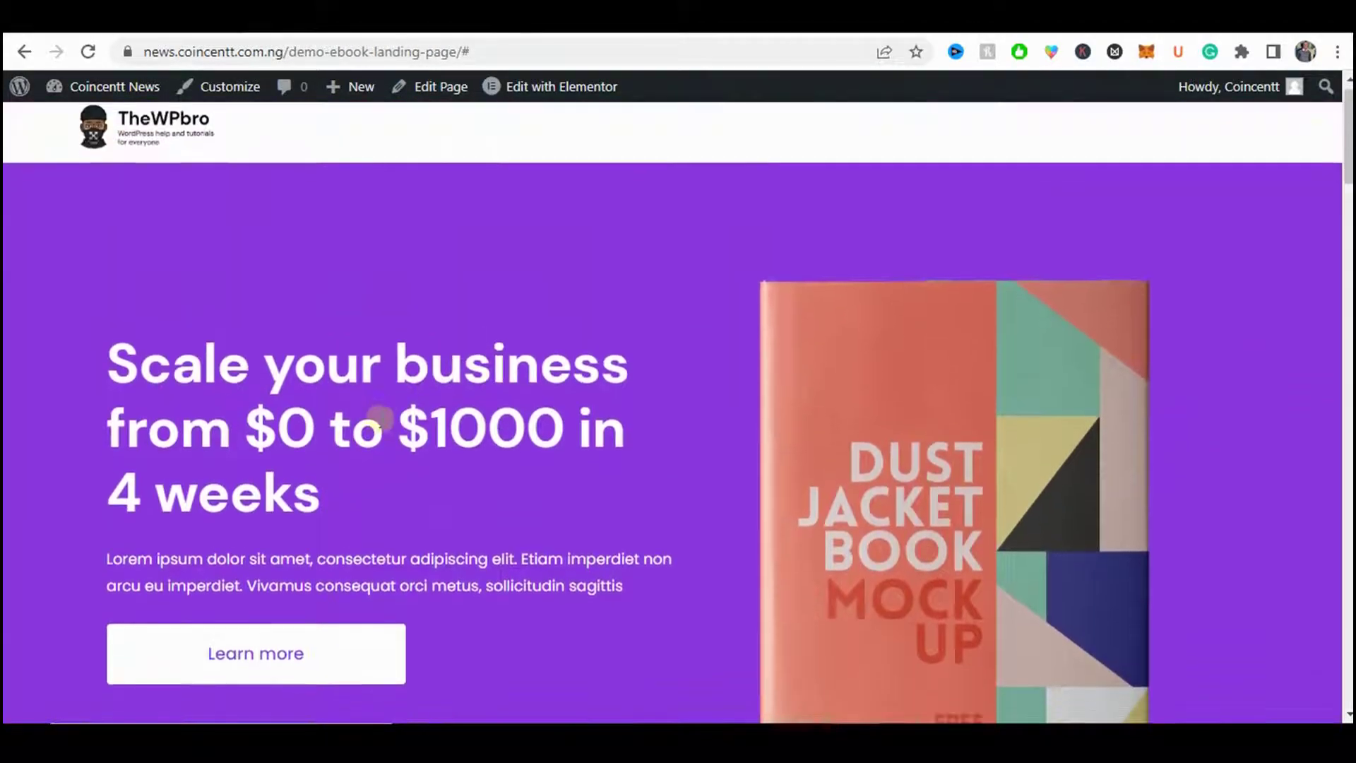
pyautogui.scroll(-3, 304, 445)
pyautogui.click(234, 466)
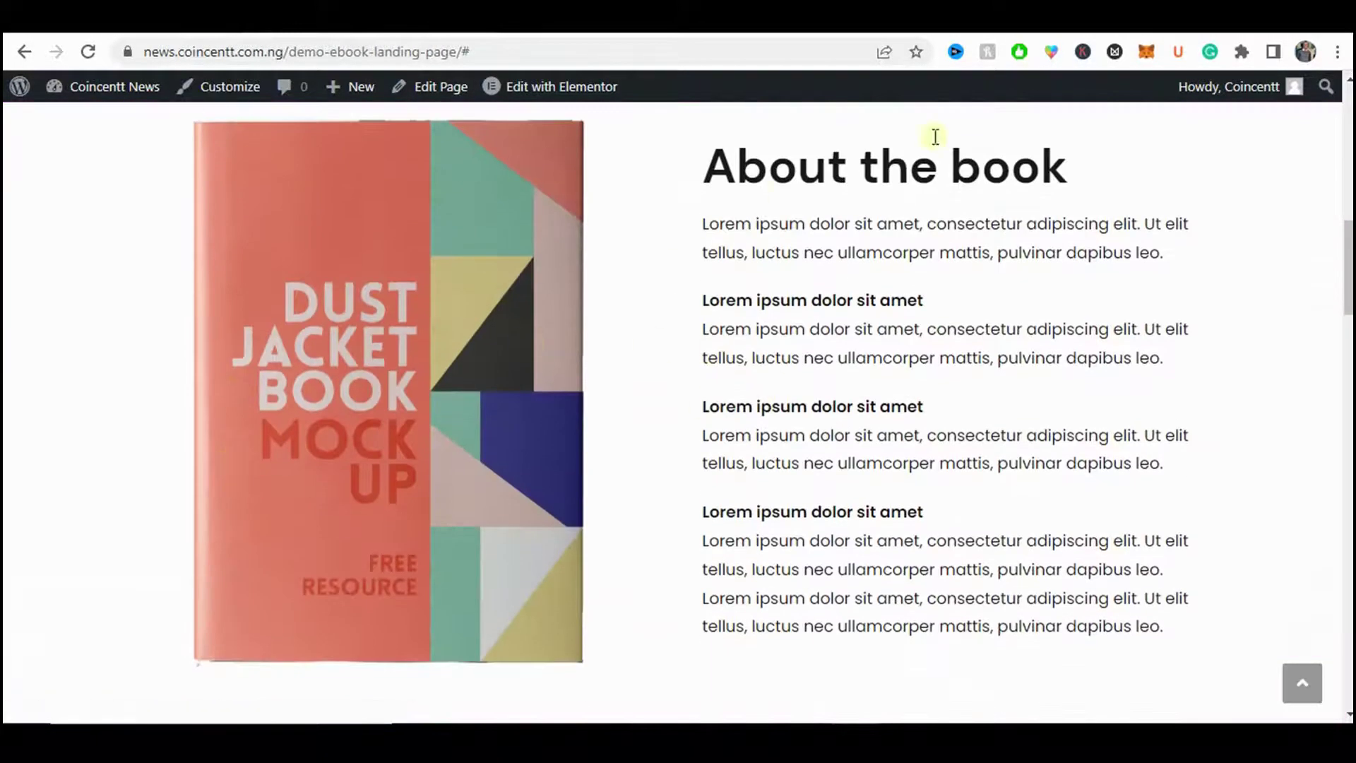
pyautogui.moveTo(831, 220); pyautogui.dragTo(1144, 600)
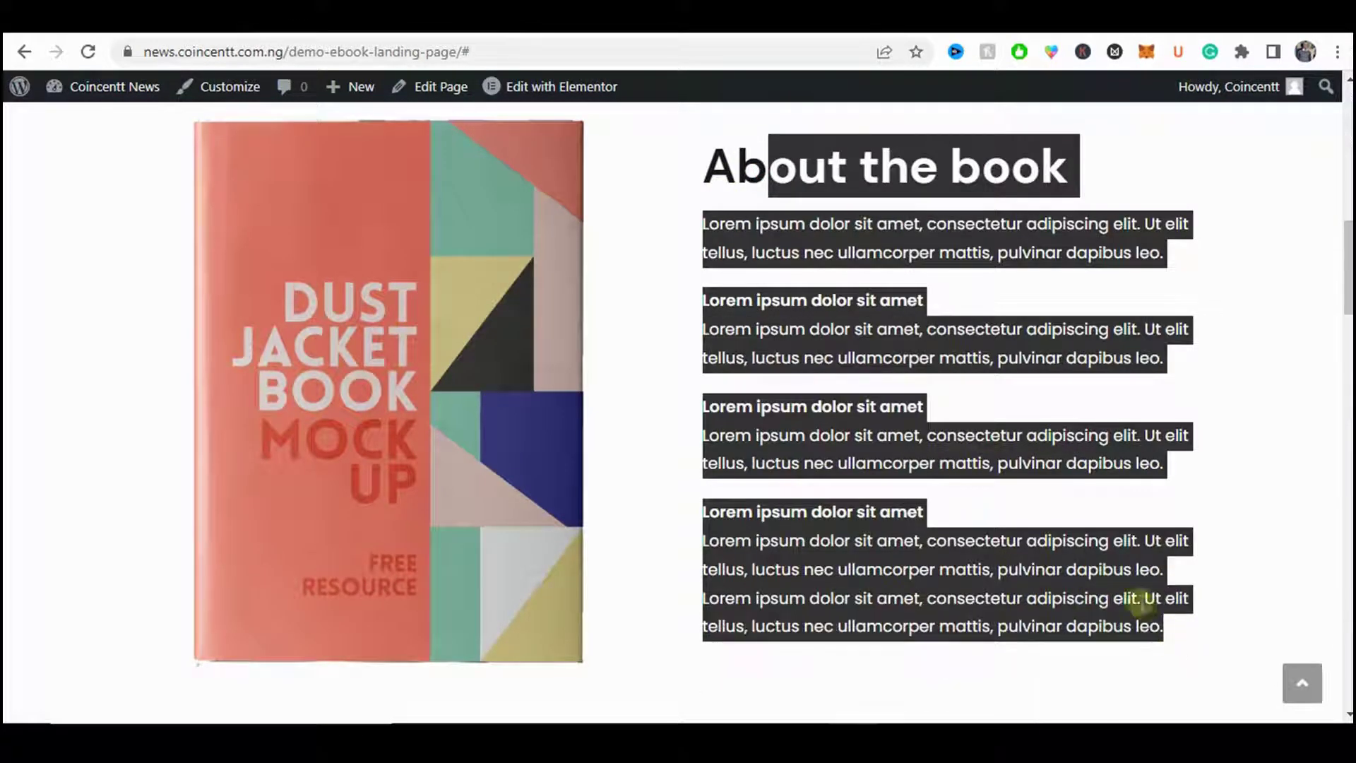
pyautogui.click(900, 560)
pyautogui.scroll(9, 739, 429)
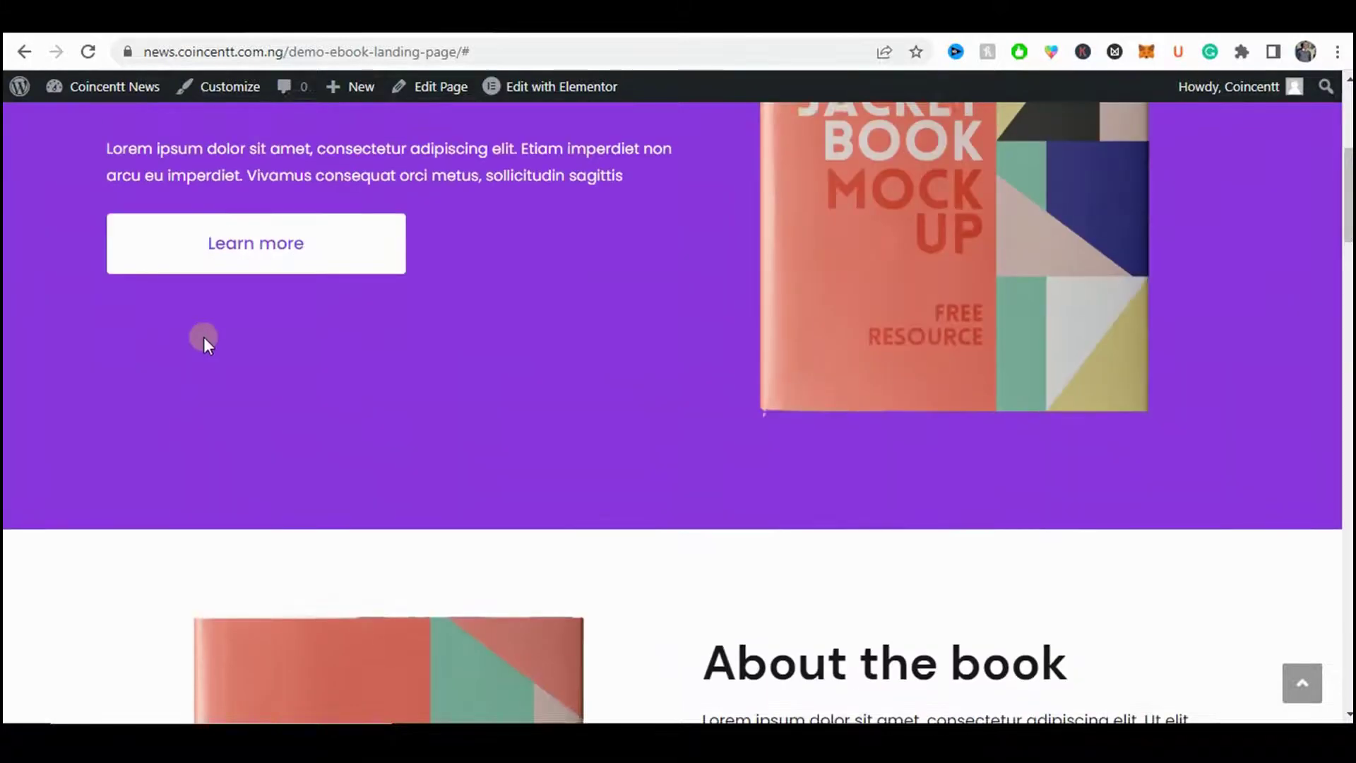
pyautogui.scroll(-5, 794, 427)
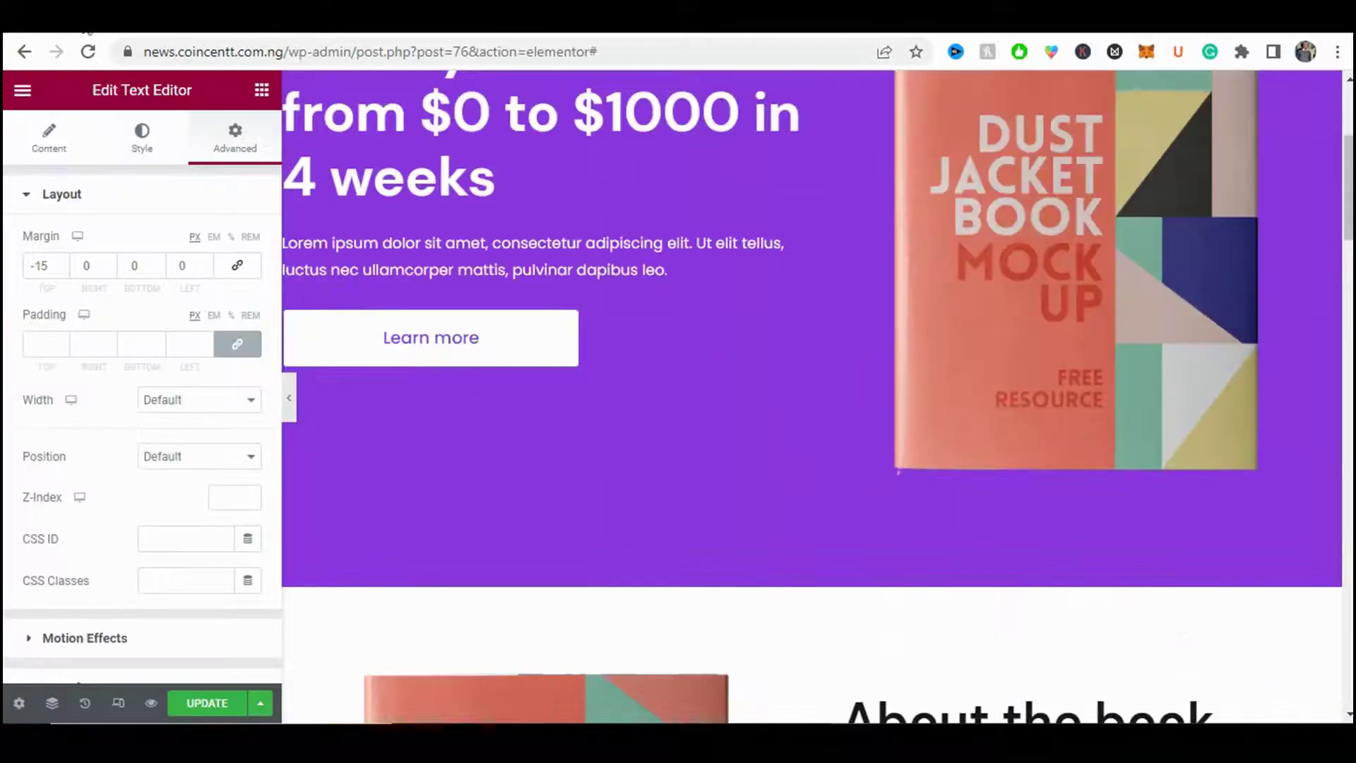
# - Give the book image column beside "About the book" the CSS ID "about the book" and select that ID text
pyautogui.scroll(2, 730, 319)
pyautogui.scroll(-5, 730, 320)
pyautogui.scroll(-1, 800, 410)
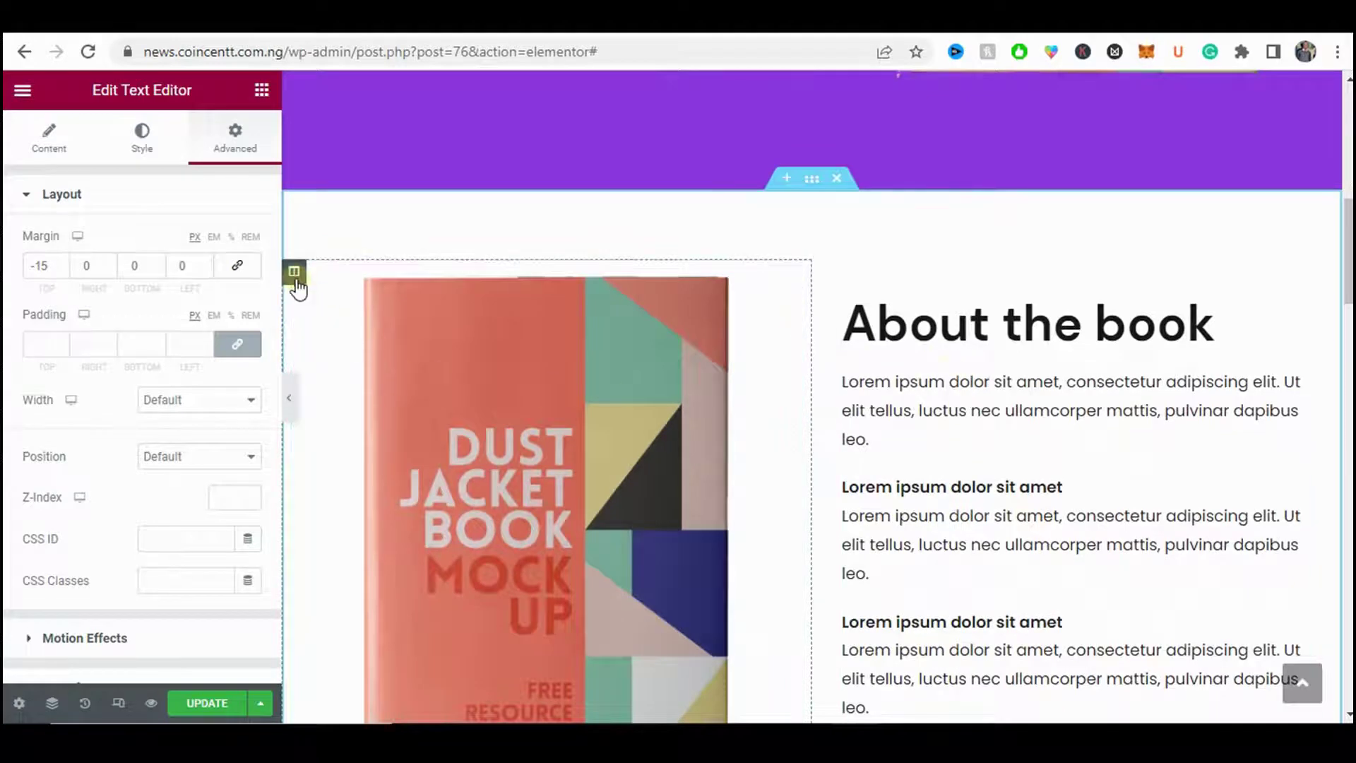
pyautogui.click(294, 273)
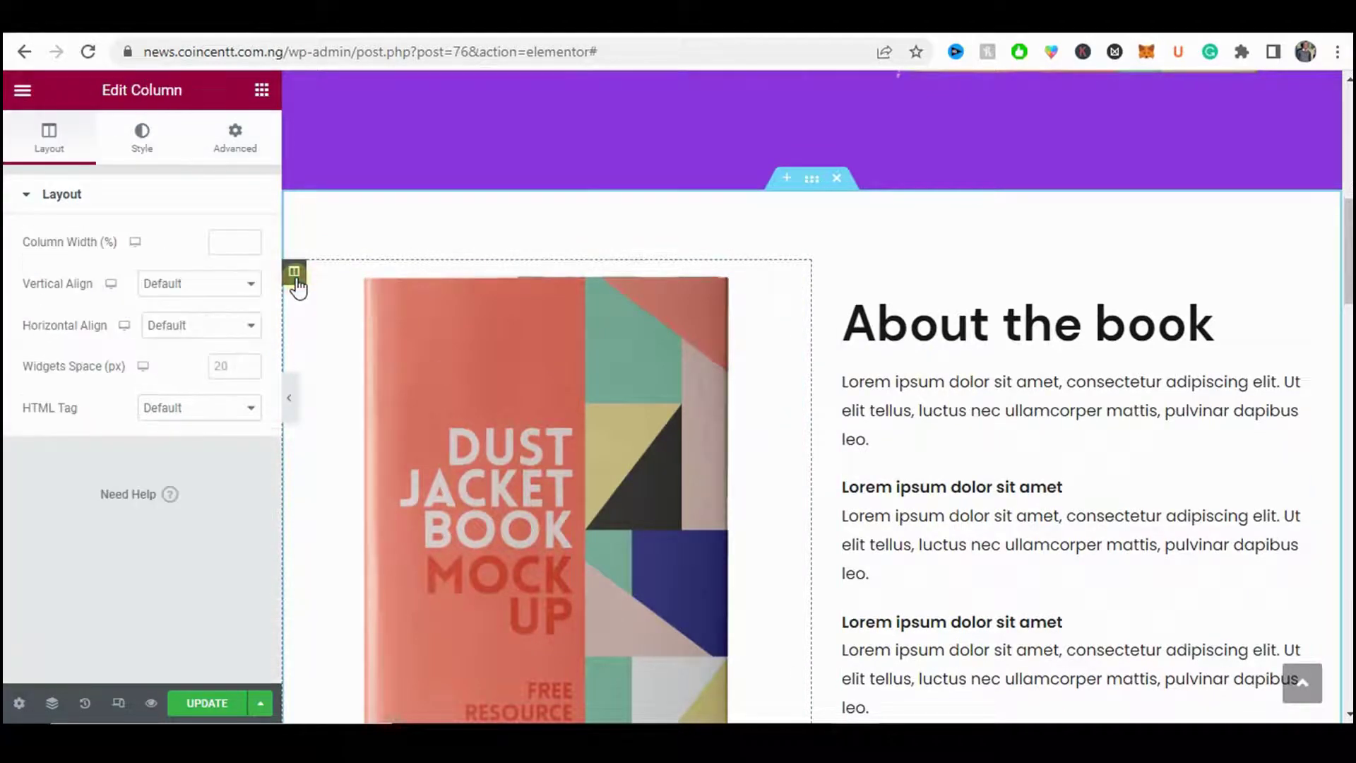
pyautogui.click(244, 160)
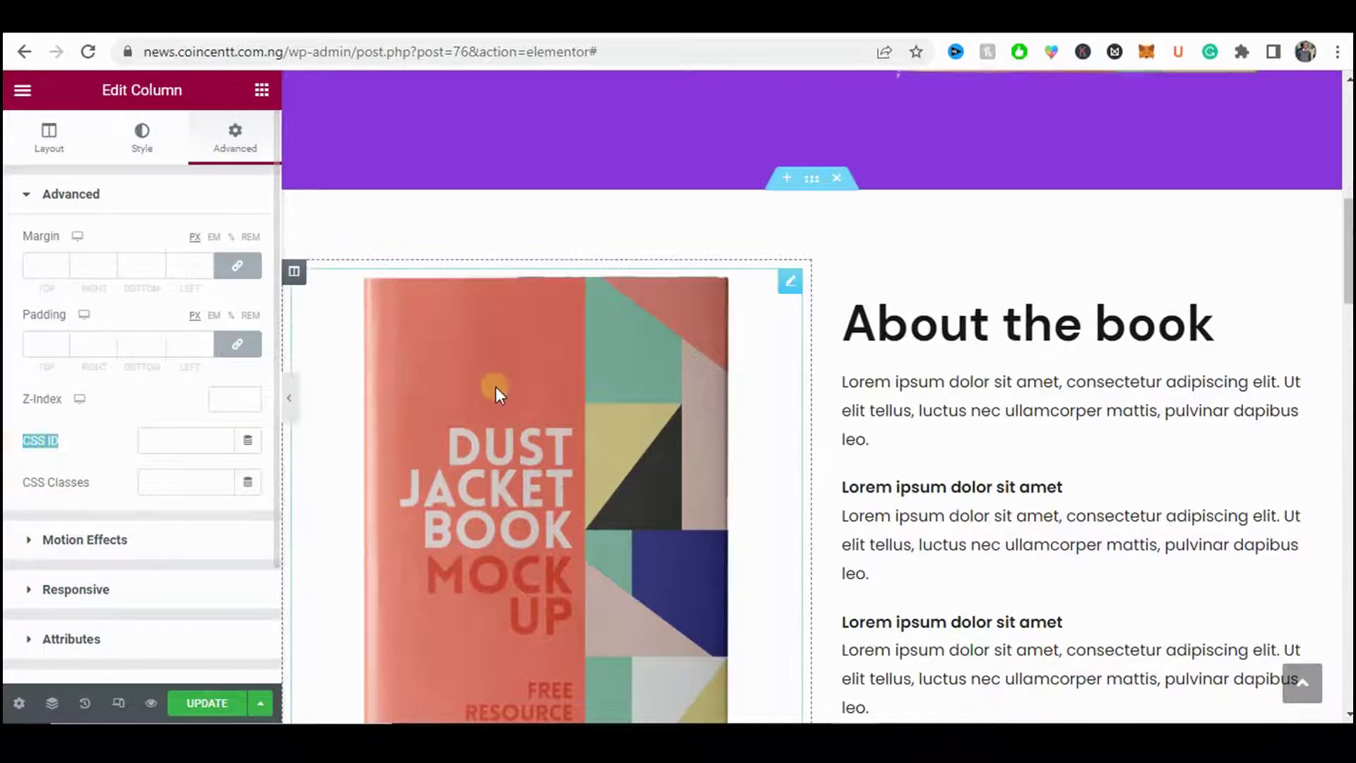
pyautogui.scroll(4, 492, 381)
pyautogui.scroll(-4, 487, 378)
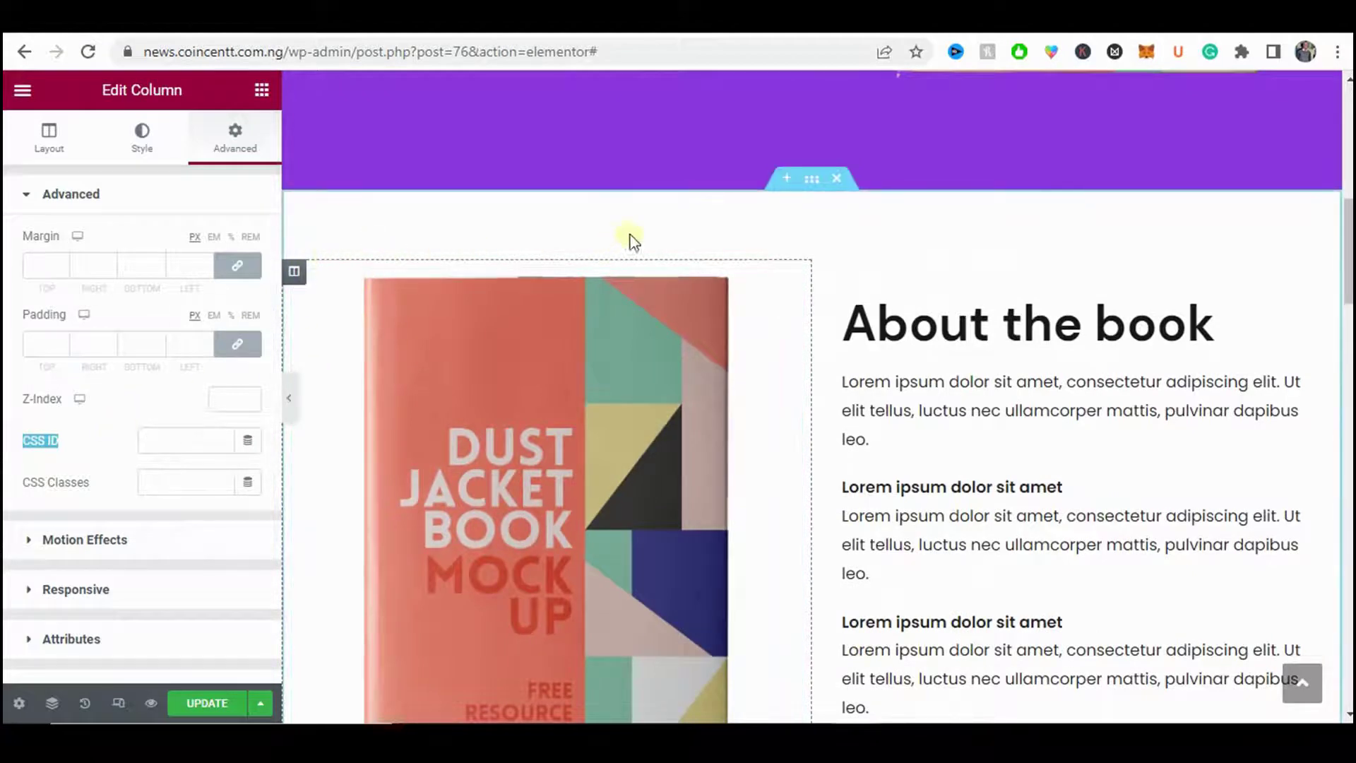
pyautogui.click(147, 435)
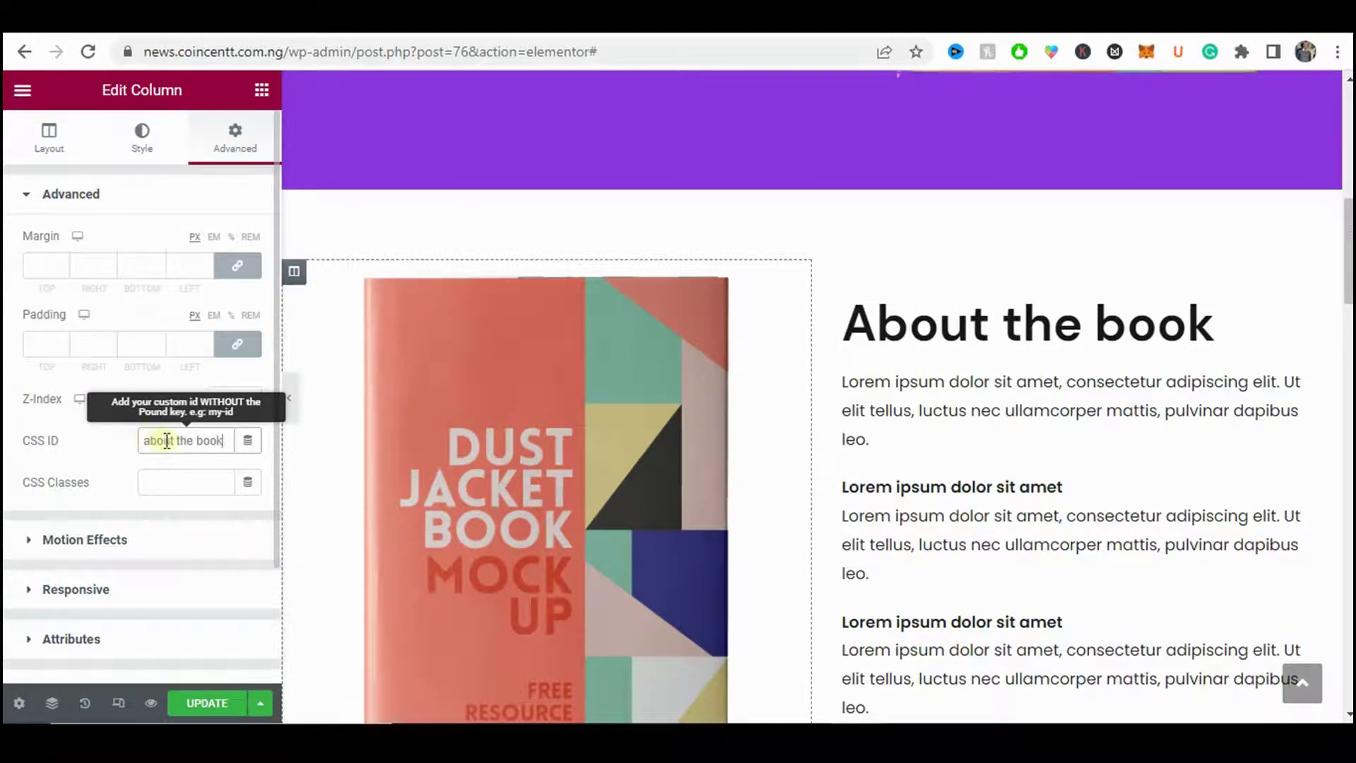
pyautogui.moveTo(165, 440); pyautogui.dragTo(223, 440)
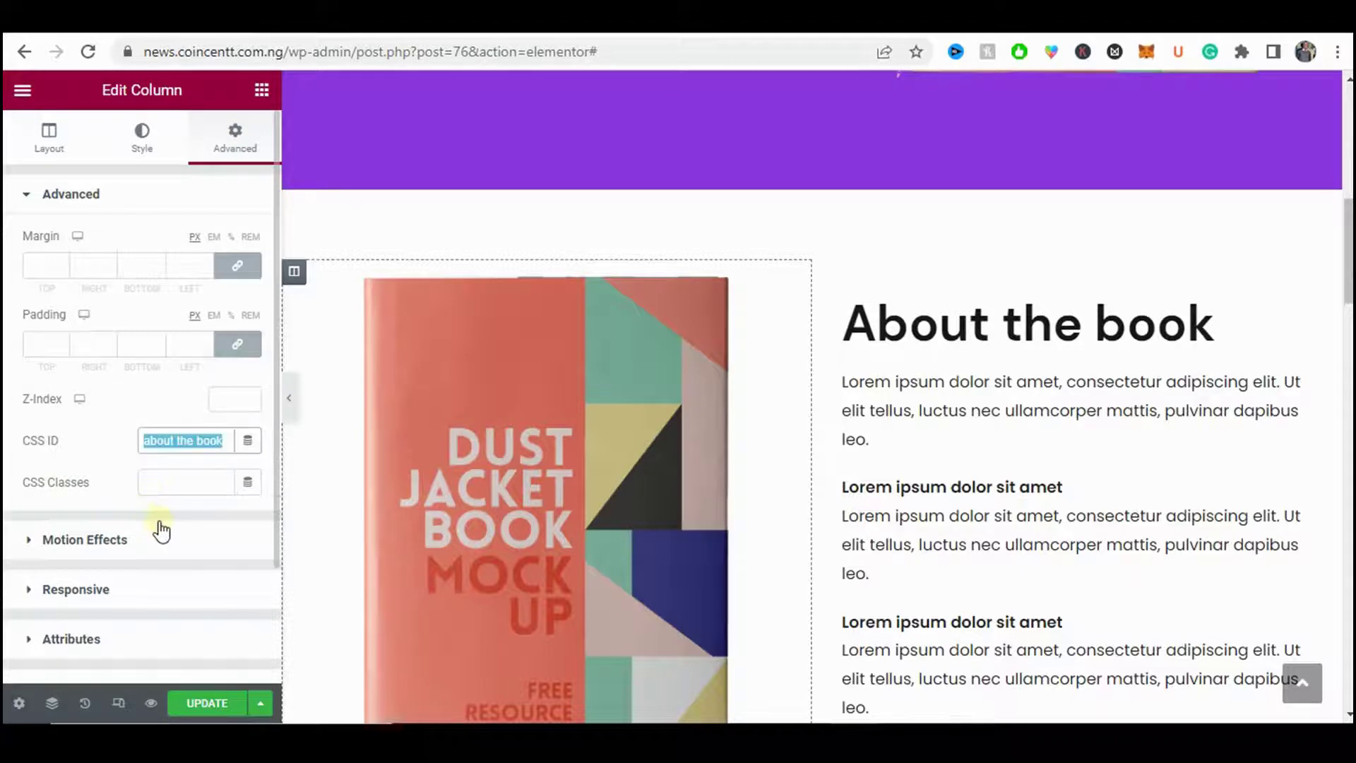
# - Set the hero "Learn more" button's link to "#about-the-book"
pyautogui.scroll(5, 379, 348)
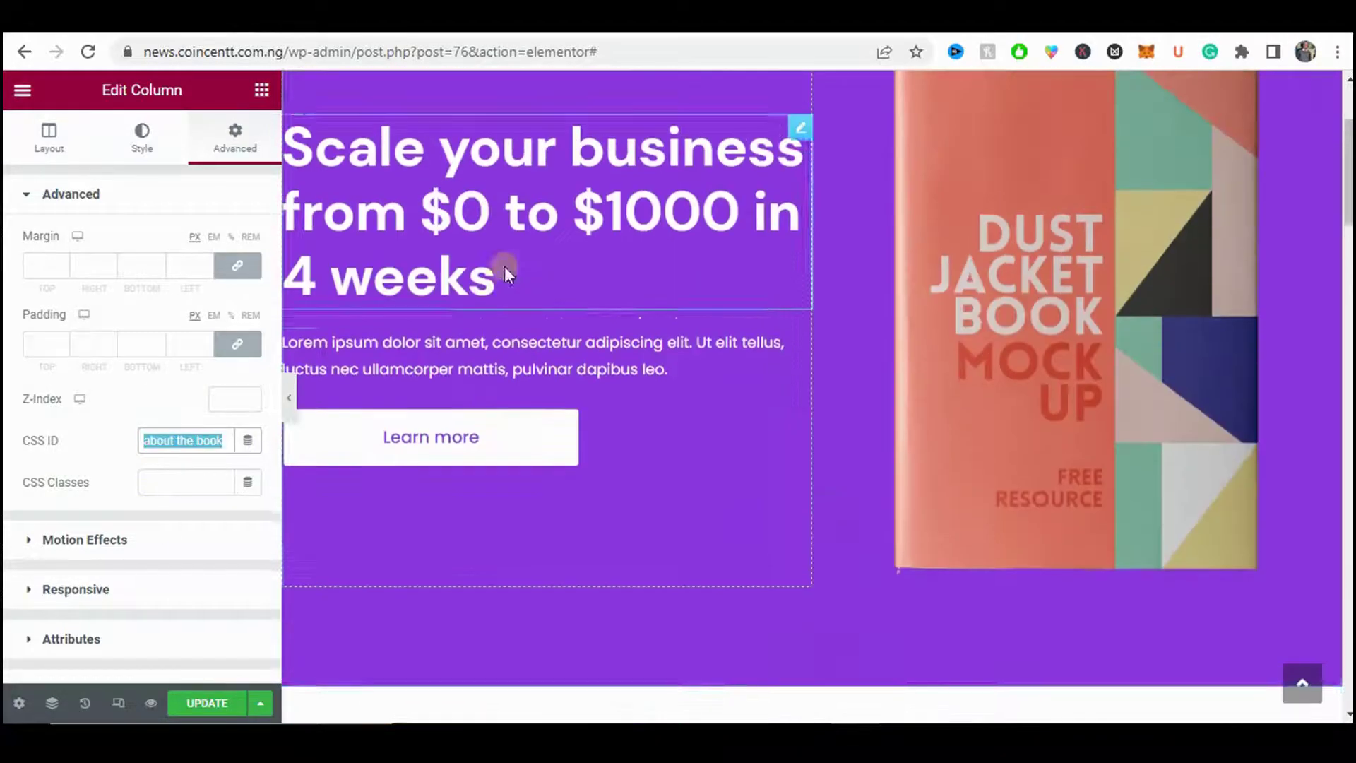
pyautogui.click(504, 445)
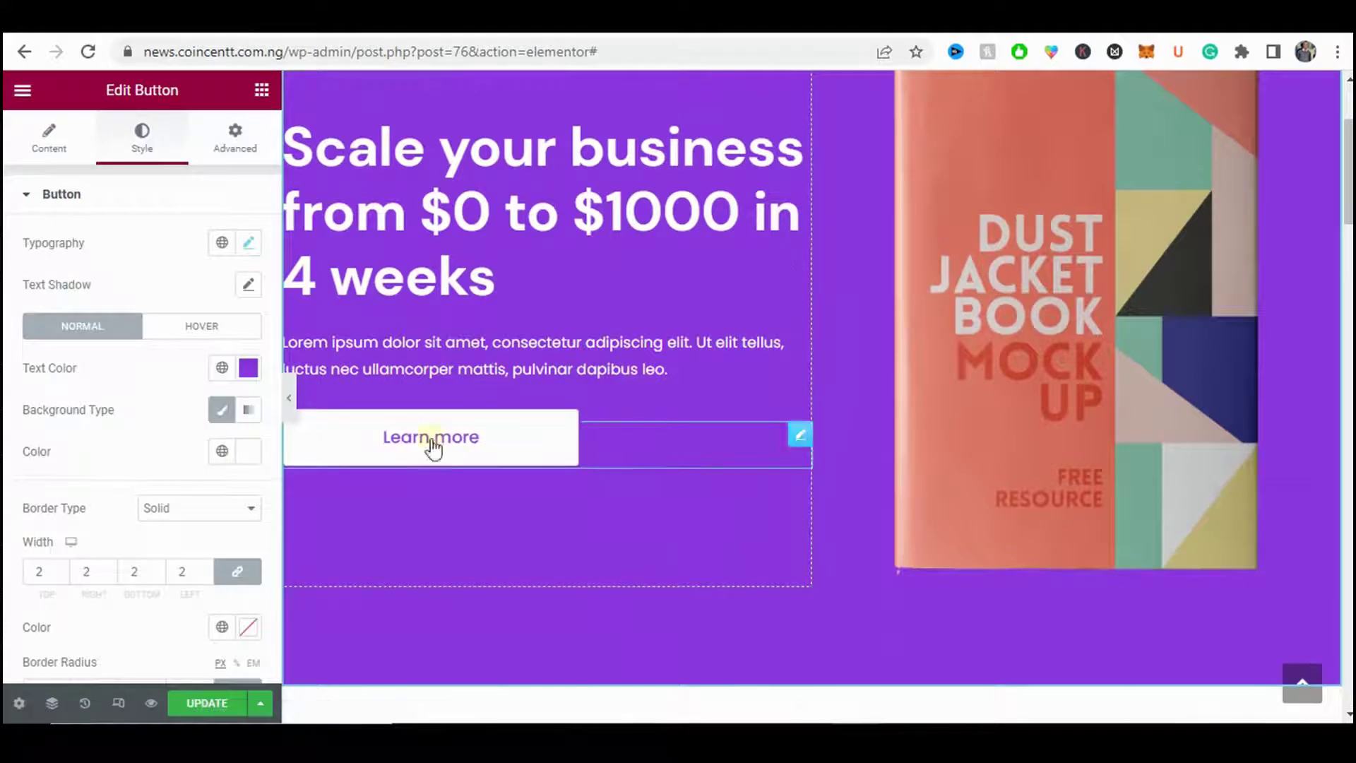
pyautogui.click(56, 151)
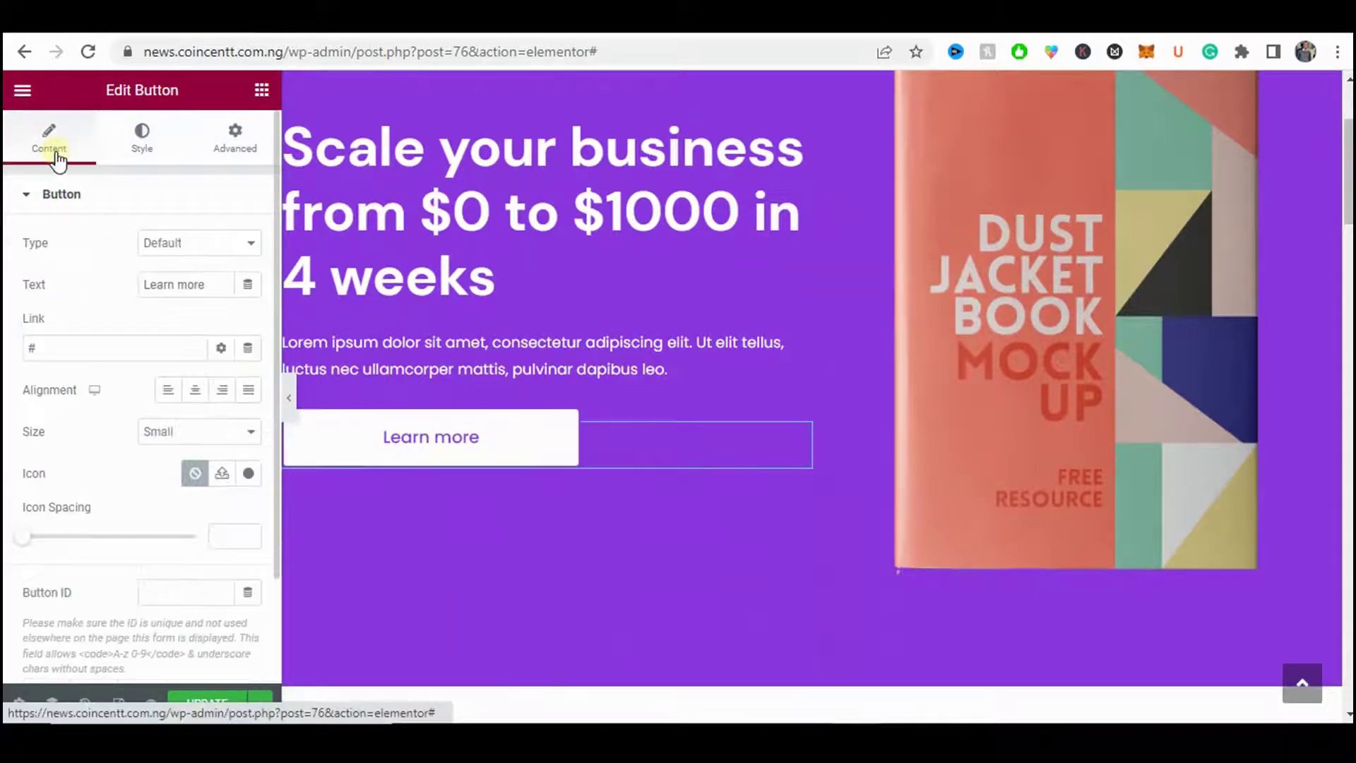
pyautogui.click(32, 345)
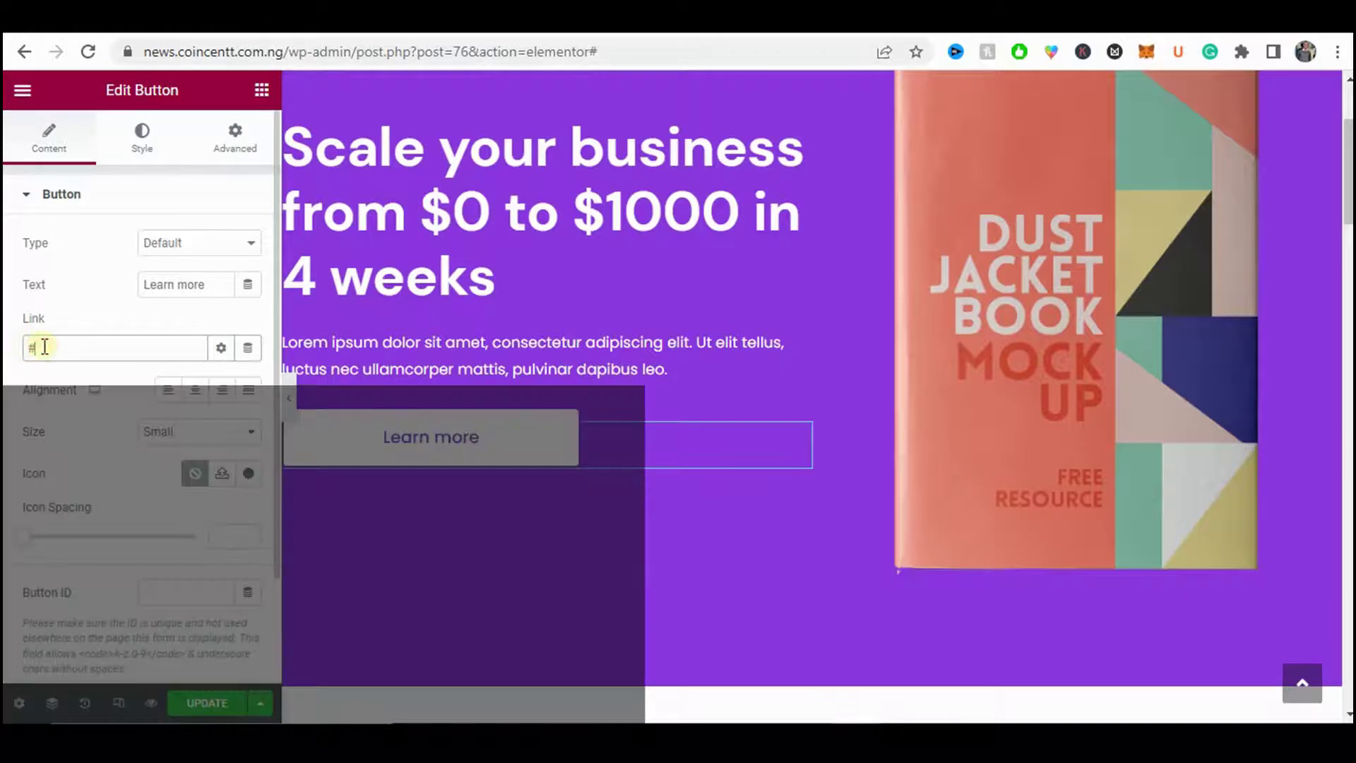
pyautogui.write('about the book')
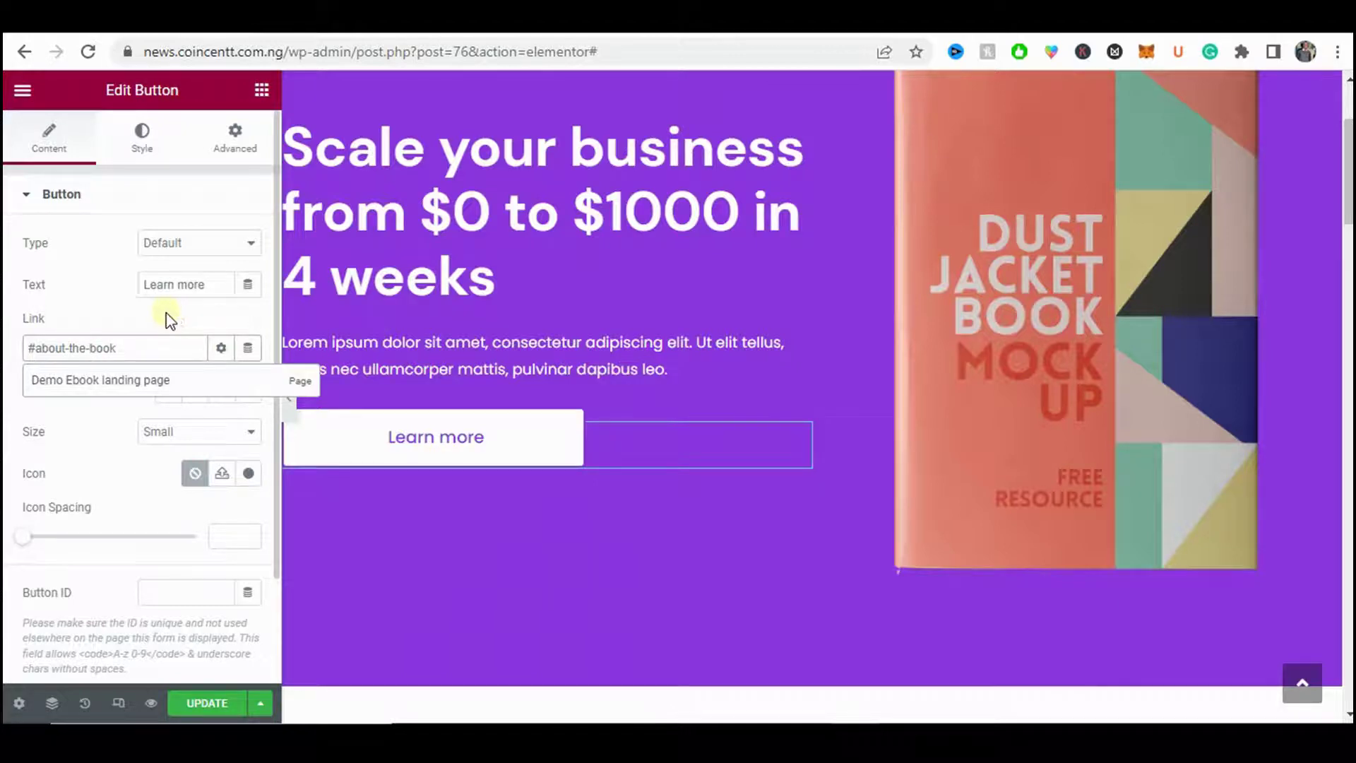
pyautogui.click(168, 318)
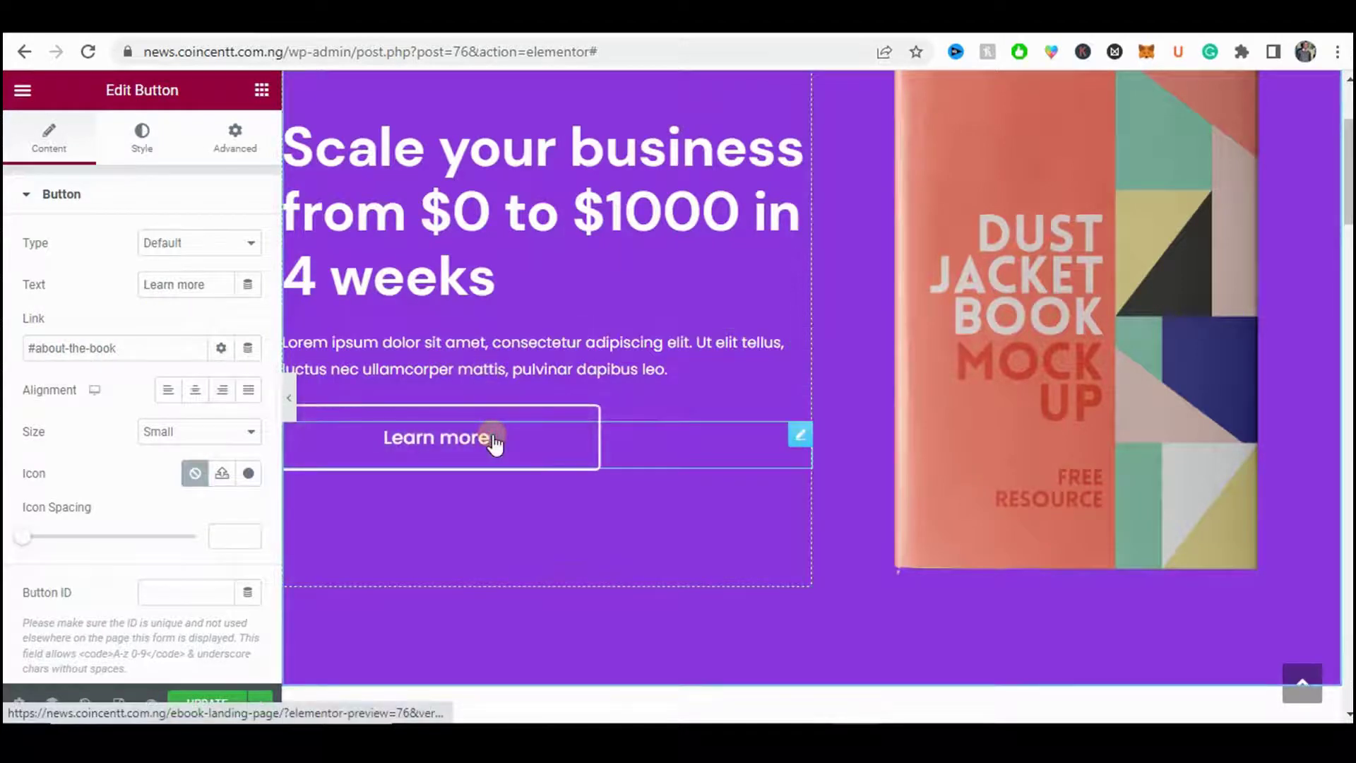
# - Test the hero "Learn more" button's anchor link and recheck the book image column's CSS ID
pyautogui.scroll(3, 705, 398)
pyautogui.click(524, 644)
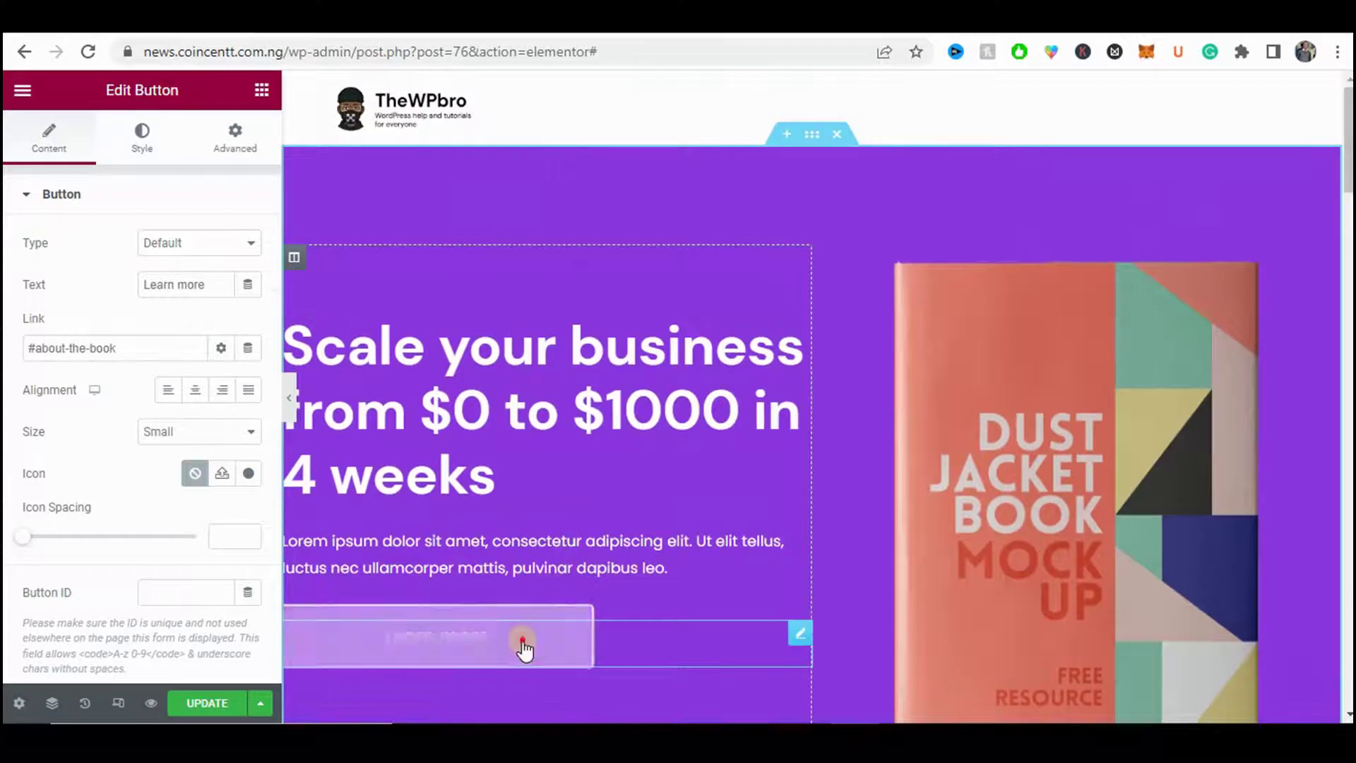
pyautogui.scroll(-10, 901, 499)
pyautogui.scroll(5, 714, 414)
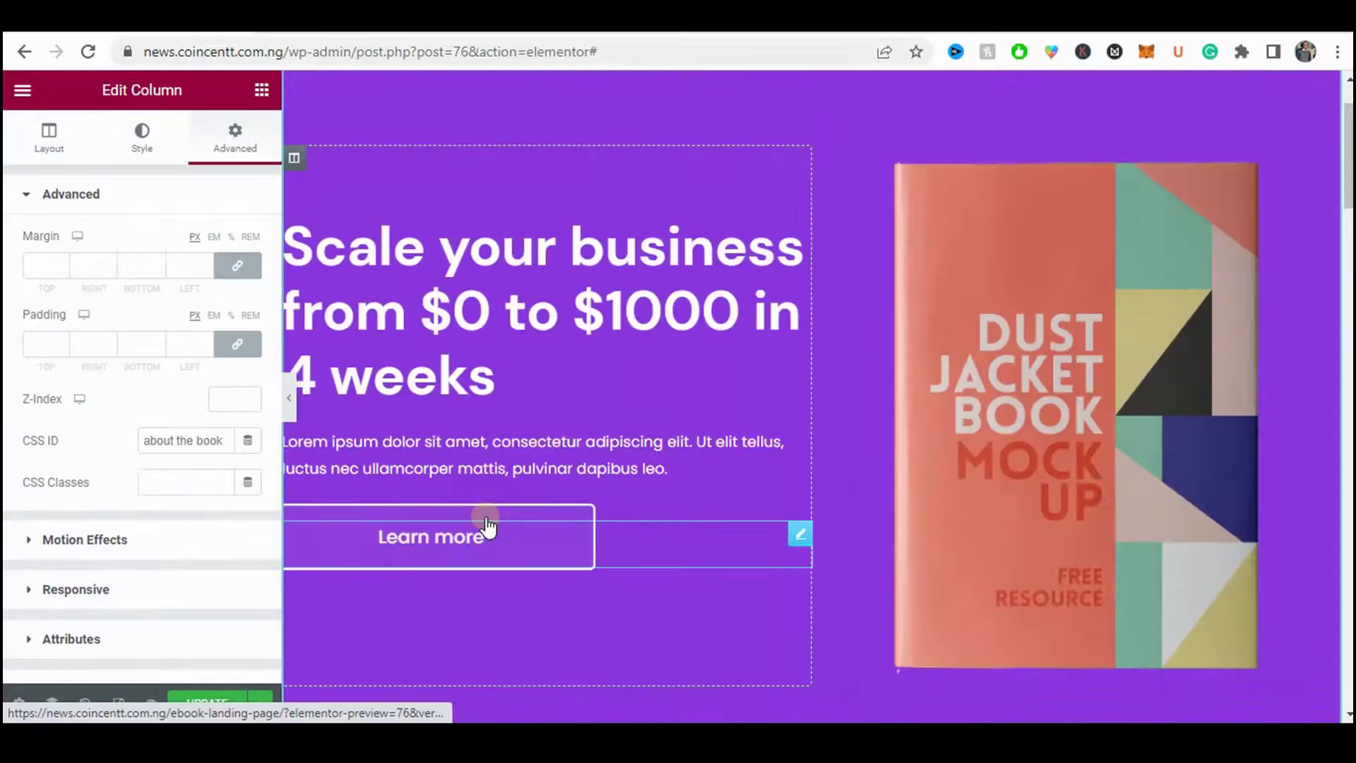
# - Change the CSS ID of the book image column beside "About the book" to "about-the-book"
pyautogui.click(485, 521)
pyautogui.scroll(-4, 483, 321)
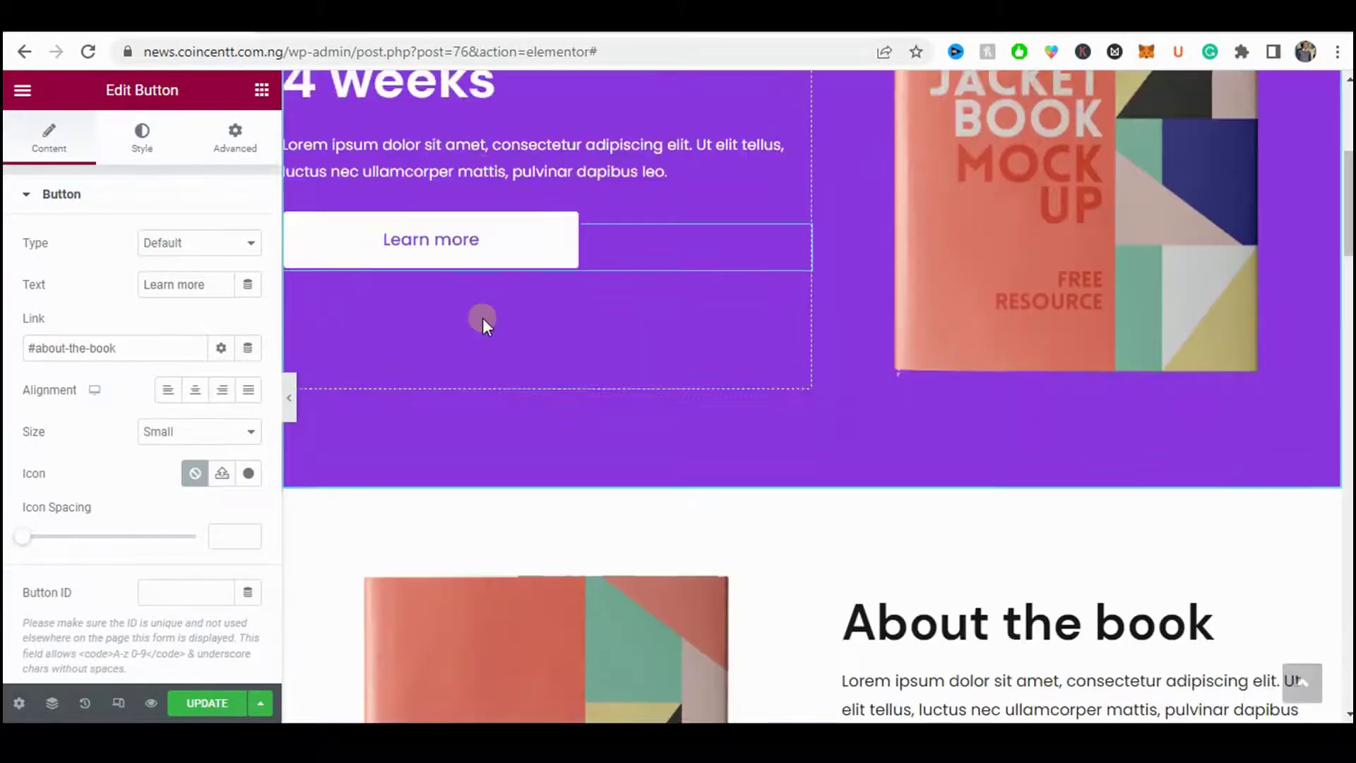
pyautogui.scroll(-7, 481, 318)
pyautogui.scroll(3, 423, 311)
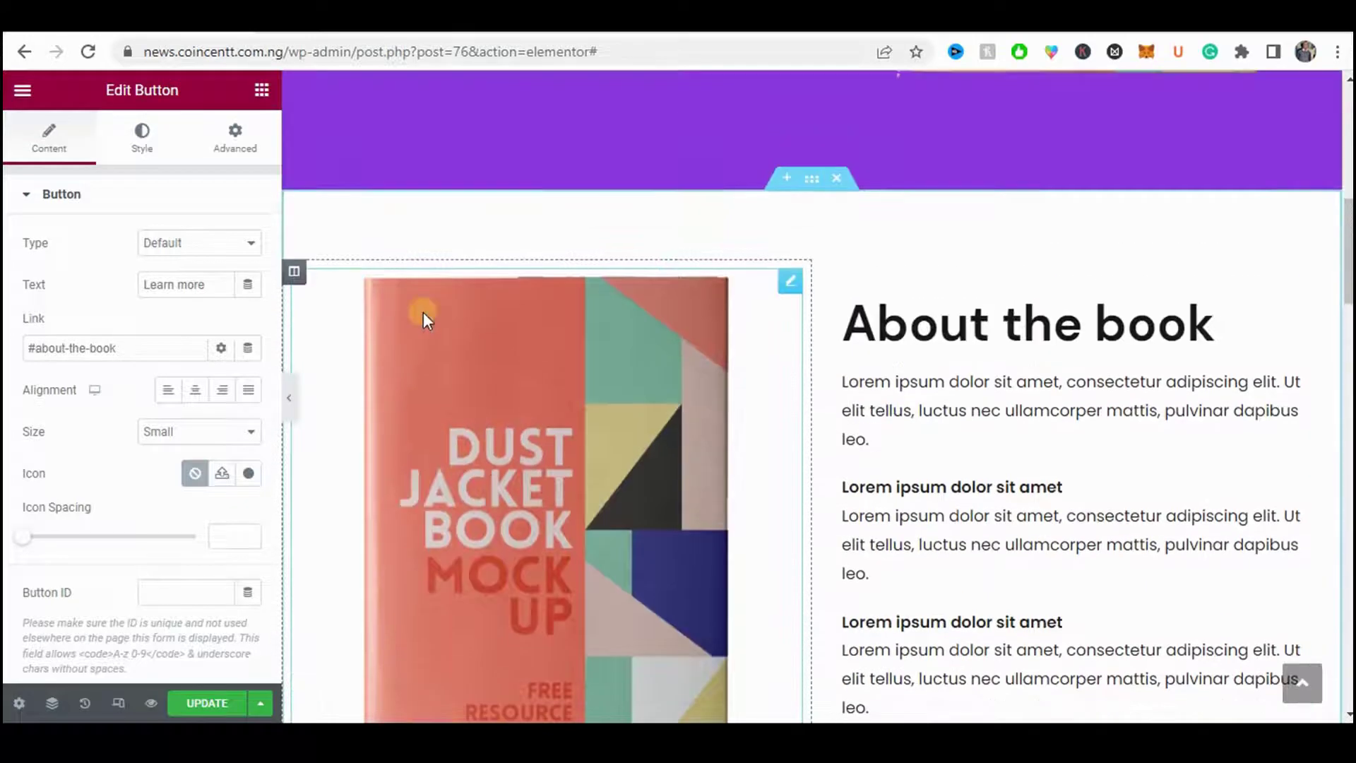
pyautogui.click(293, 271)
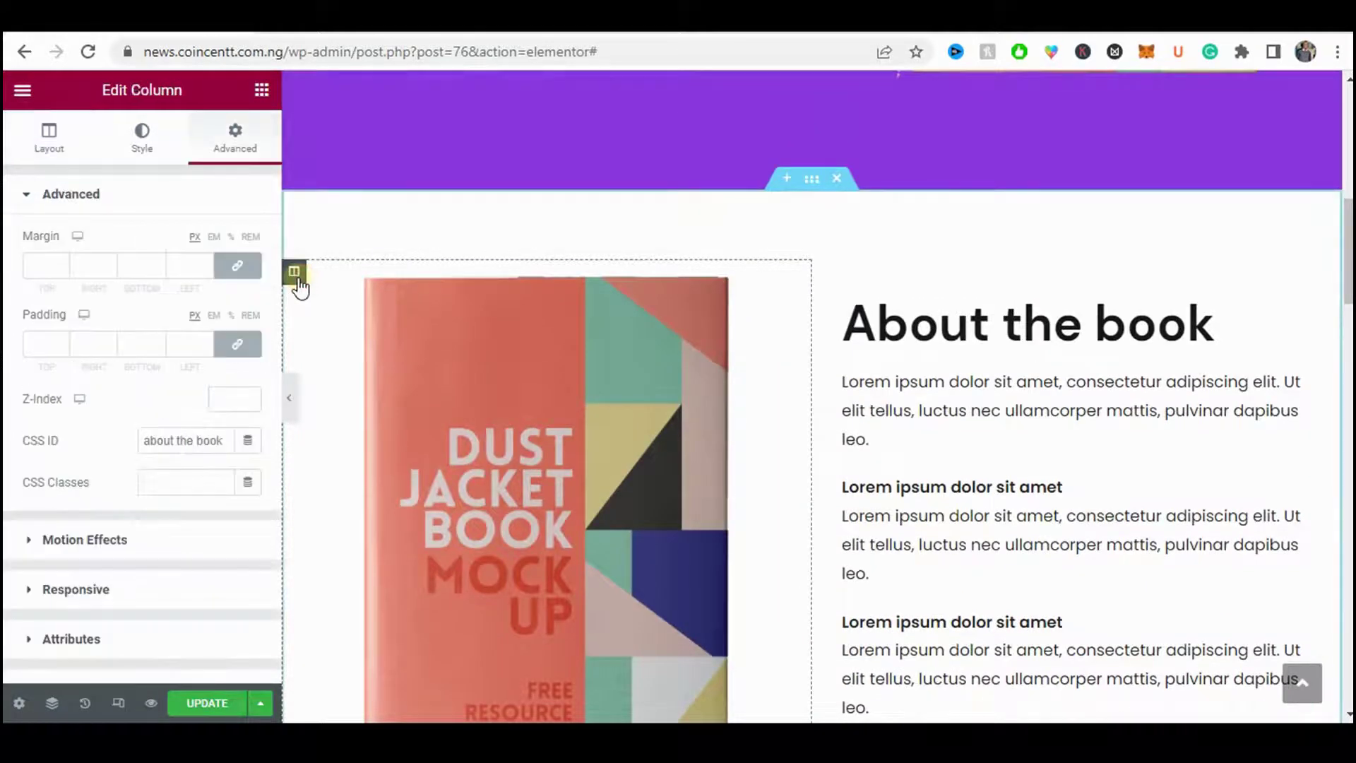
pyautogui.click(180, 439)
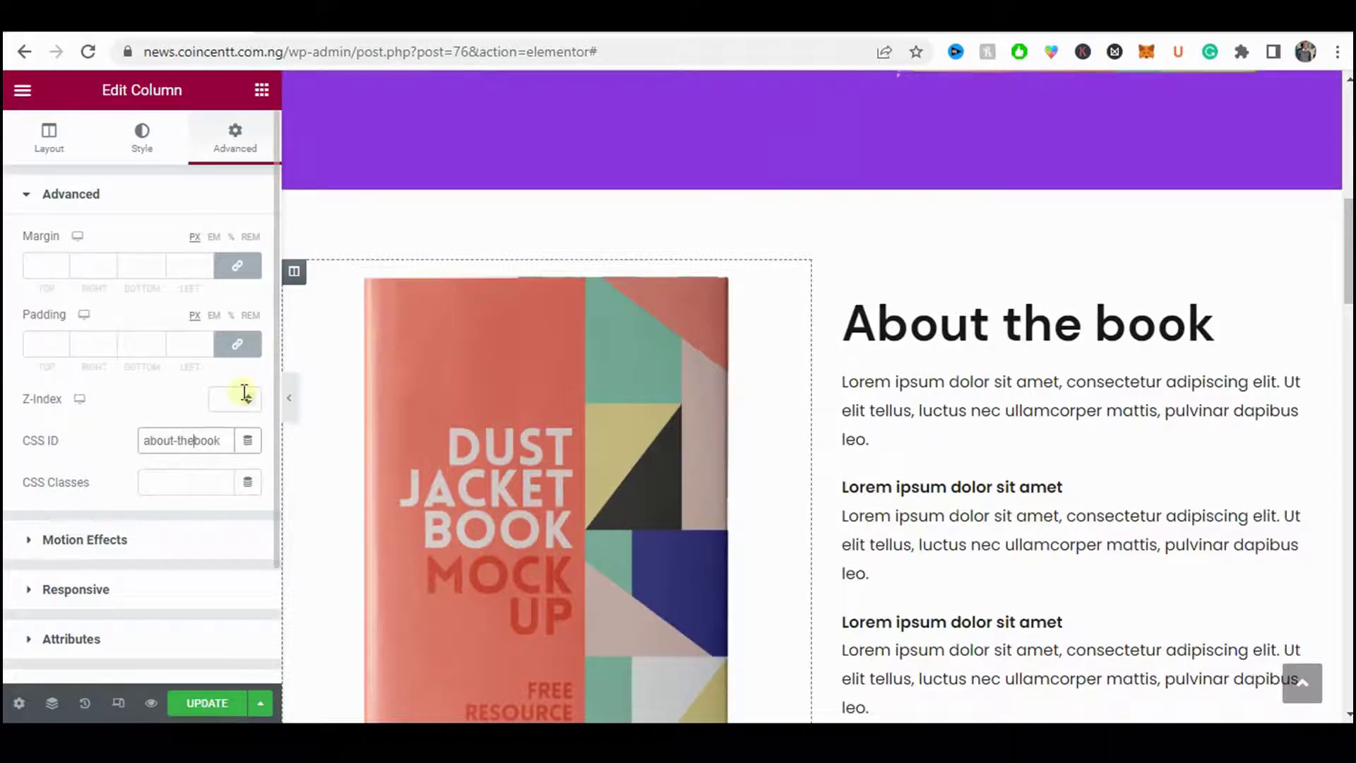
# - Test the hero "Learn more" button's anchor link to the "About the book" section several times
pyautogui.scroll(8, 361, 374)
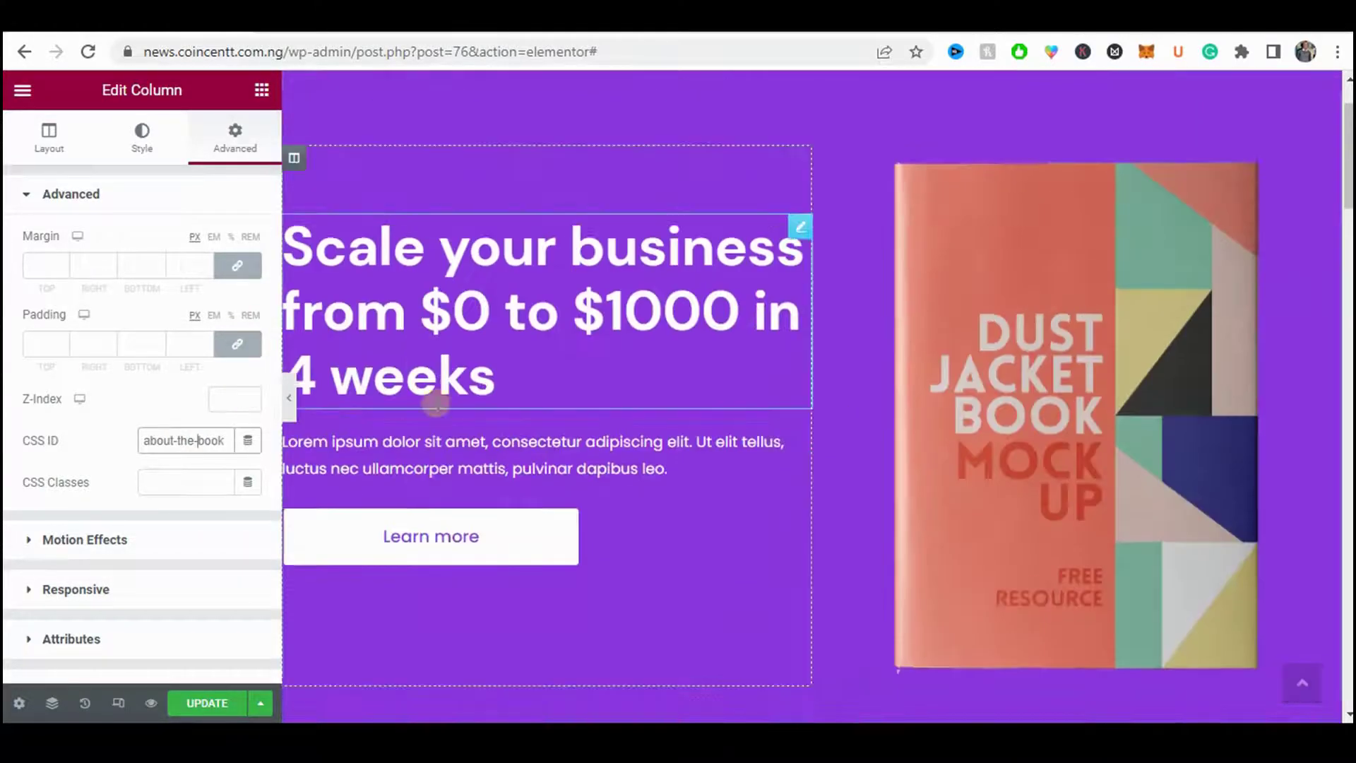
pyautogui.click(458, 527)
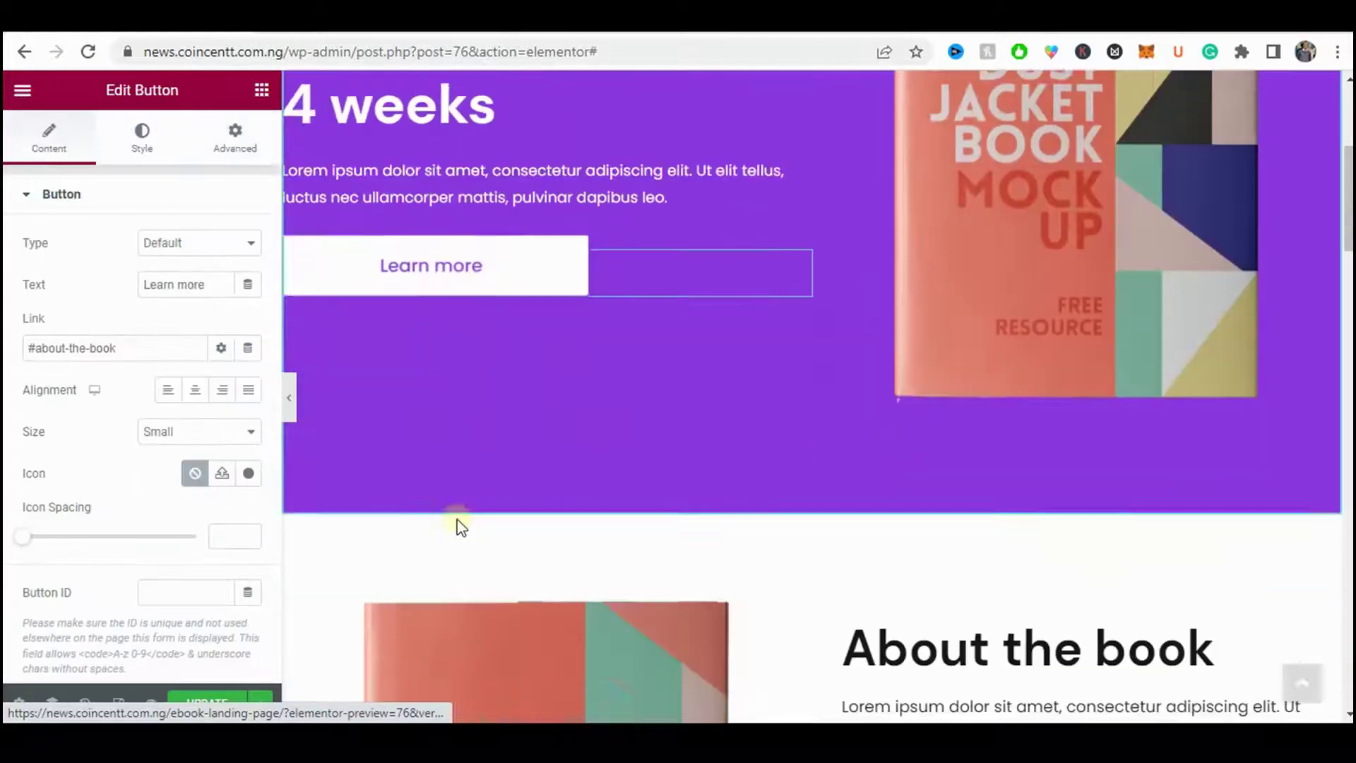
pyautogui.scroll(10, 458, 526)
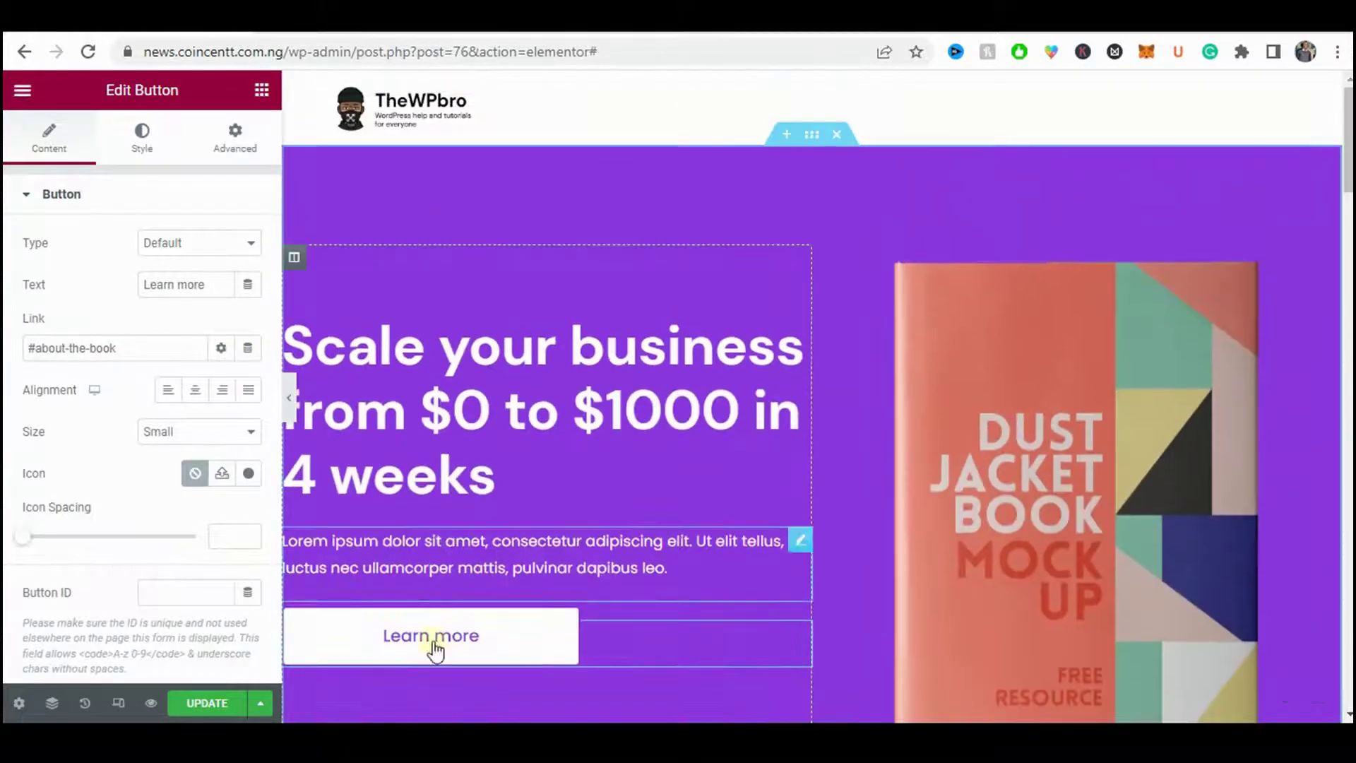
pyautogui.click(433, 637)
pyautogui.scroll(10, 438, 647)
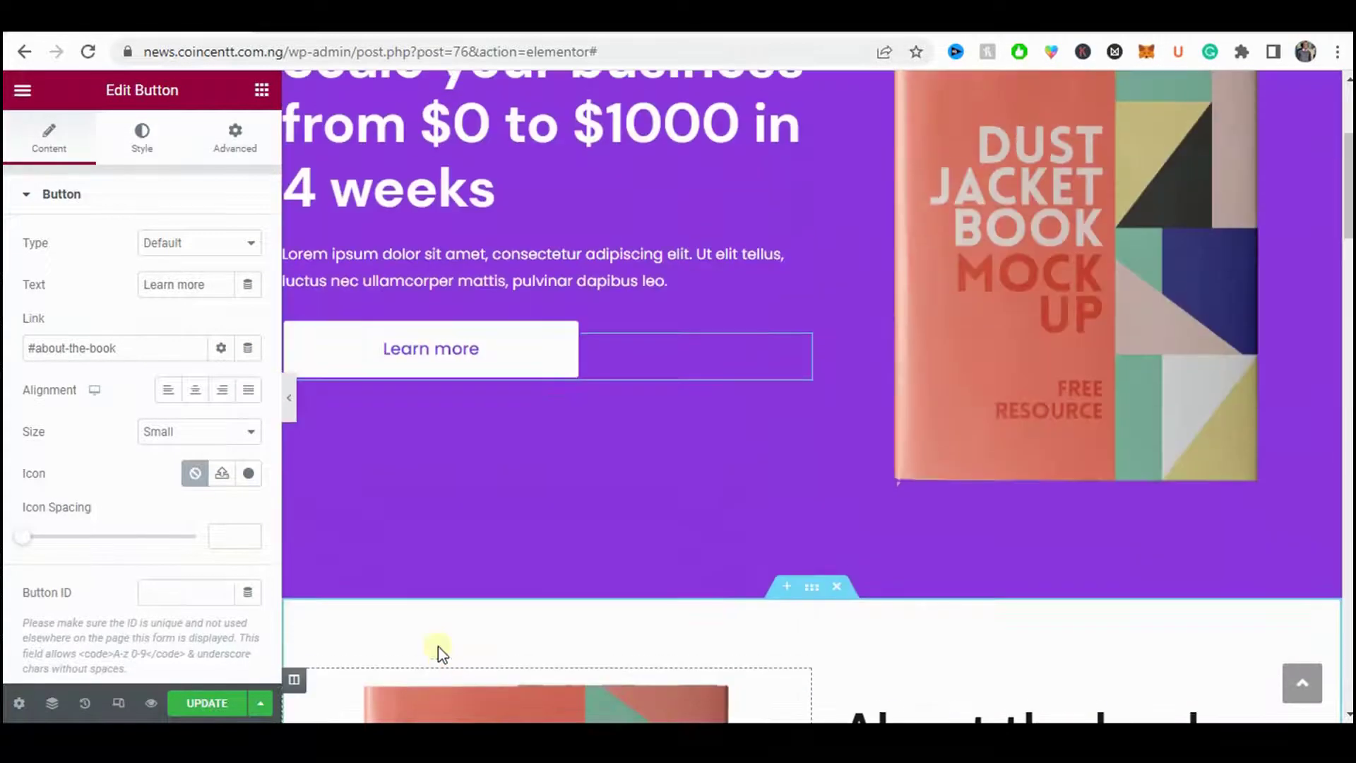
pyautogui.click(445, 359)
pyautogui.scroll(-6, 802, 421)
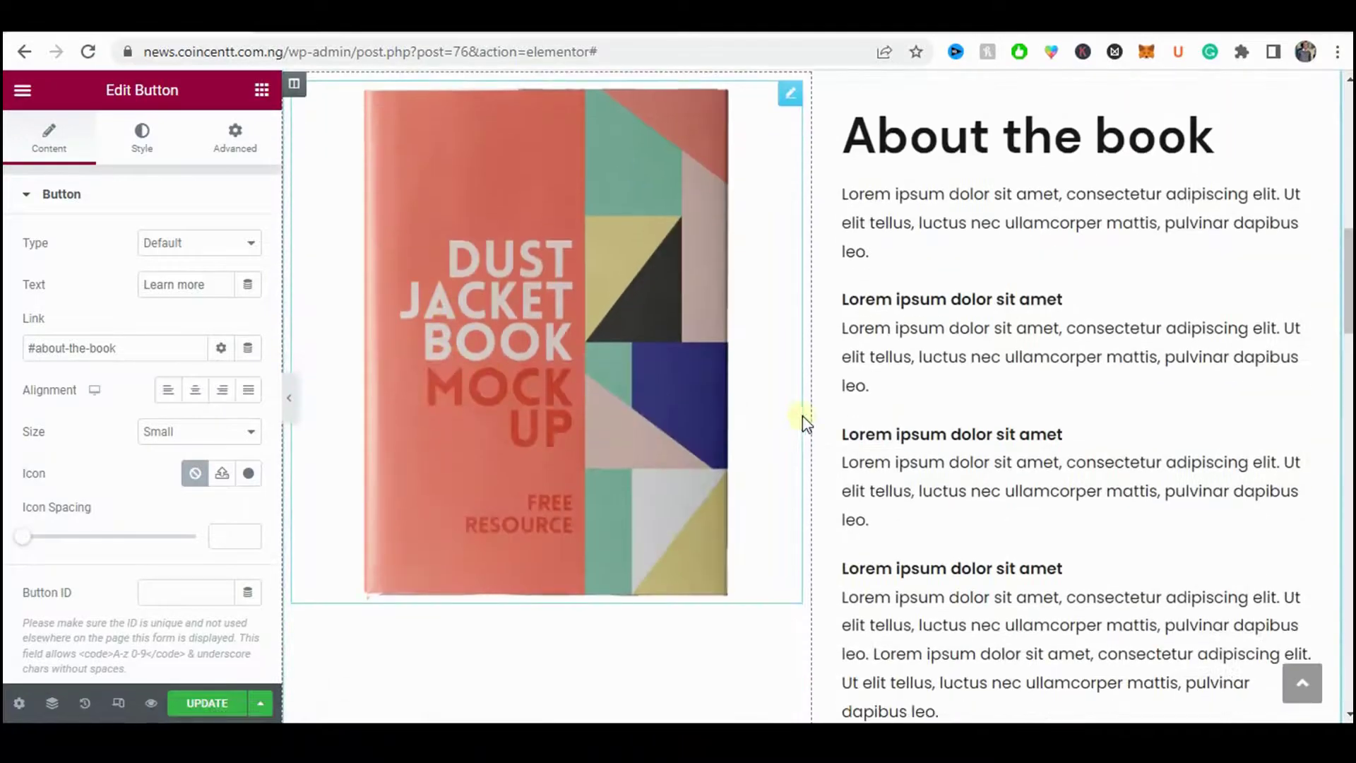
pyautogui.scroll(10, 803, 416)
pyautogui.scroll(4, 803, 410)
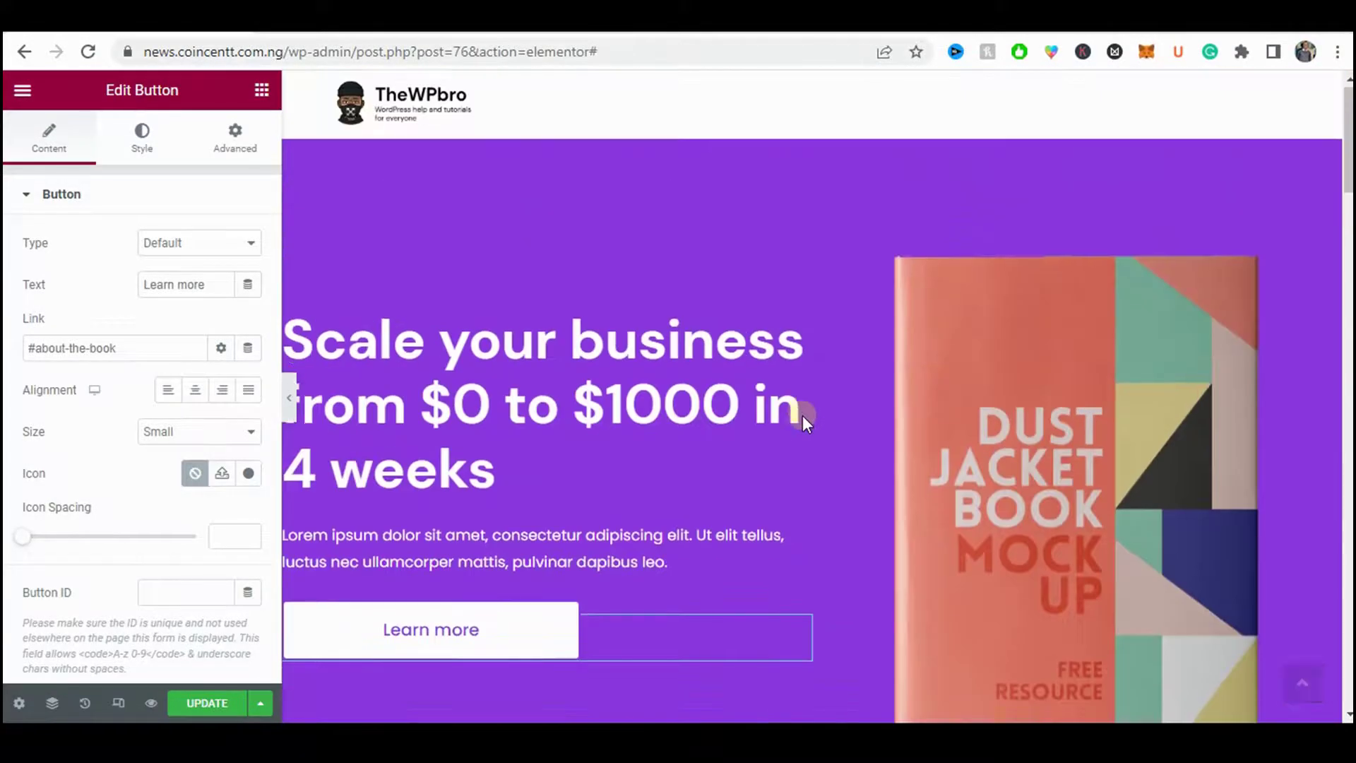
# - Copy the hero "Learn more" button, paste it below the coupon text in the "Get your copy!" section, and preview the page full width
pyautogui.scroll(-5, 720, 353)
pyautogui.rightClick(543, 247)
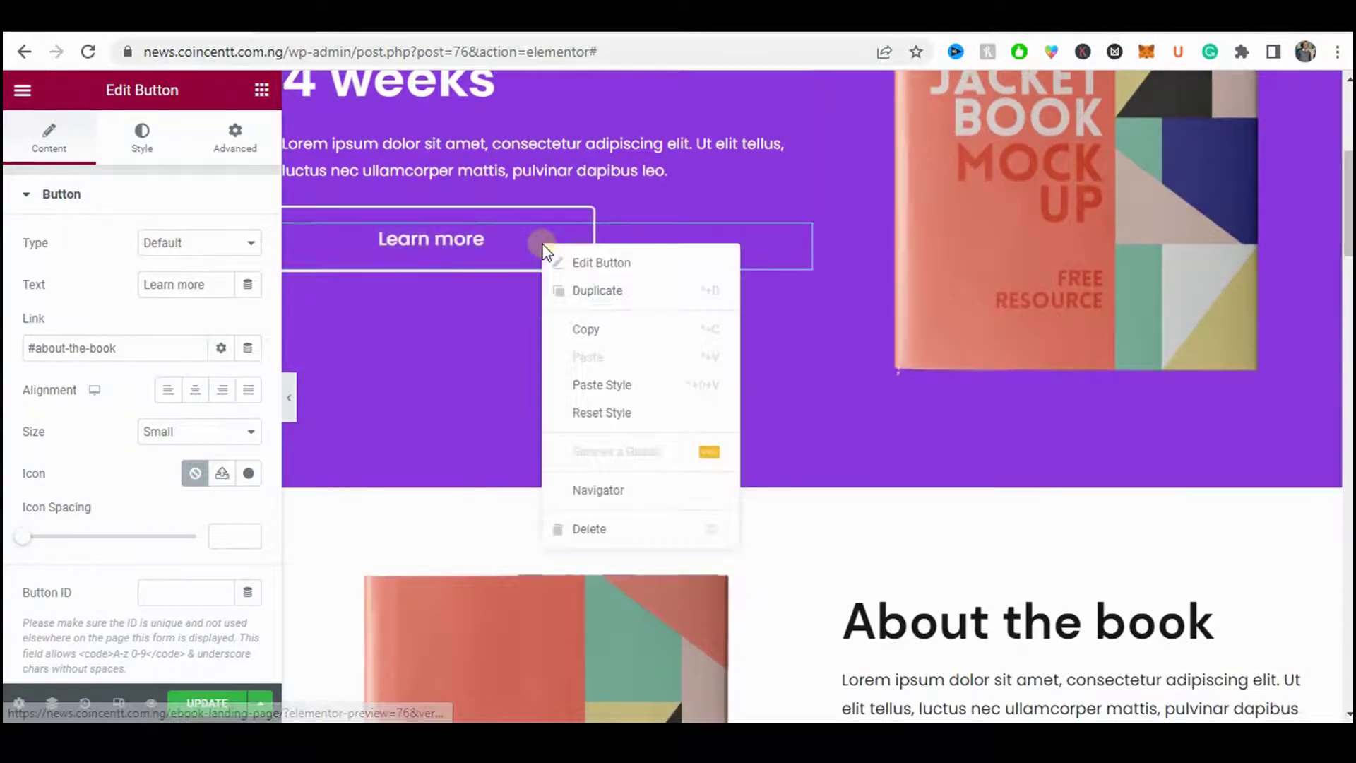
pyautogui.click(587, 329)
pyautogui.scroll(-15, 692, 456)
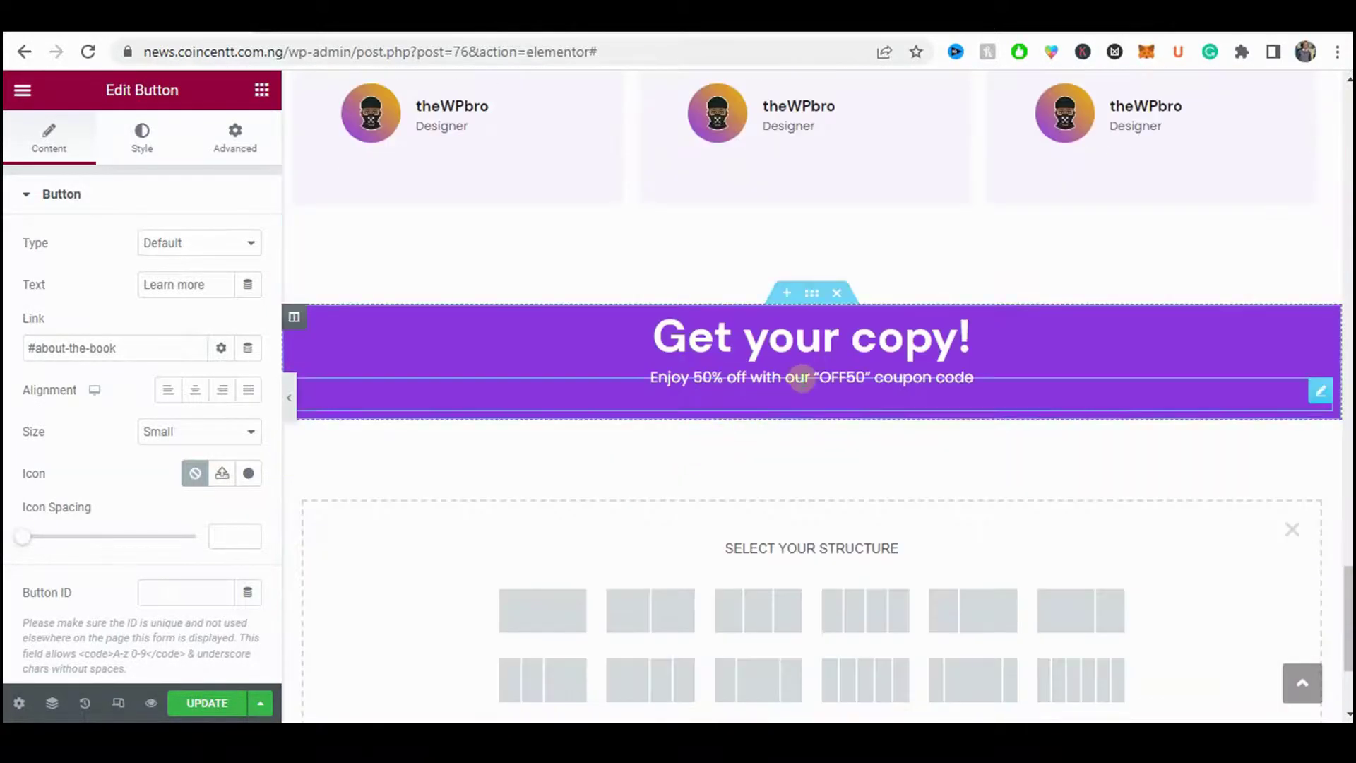
pyautogui.rightClick(802, 379)
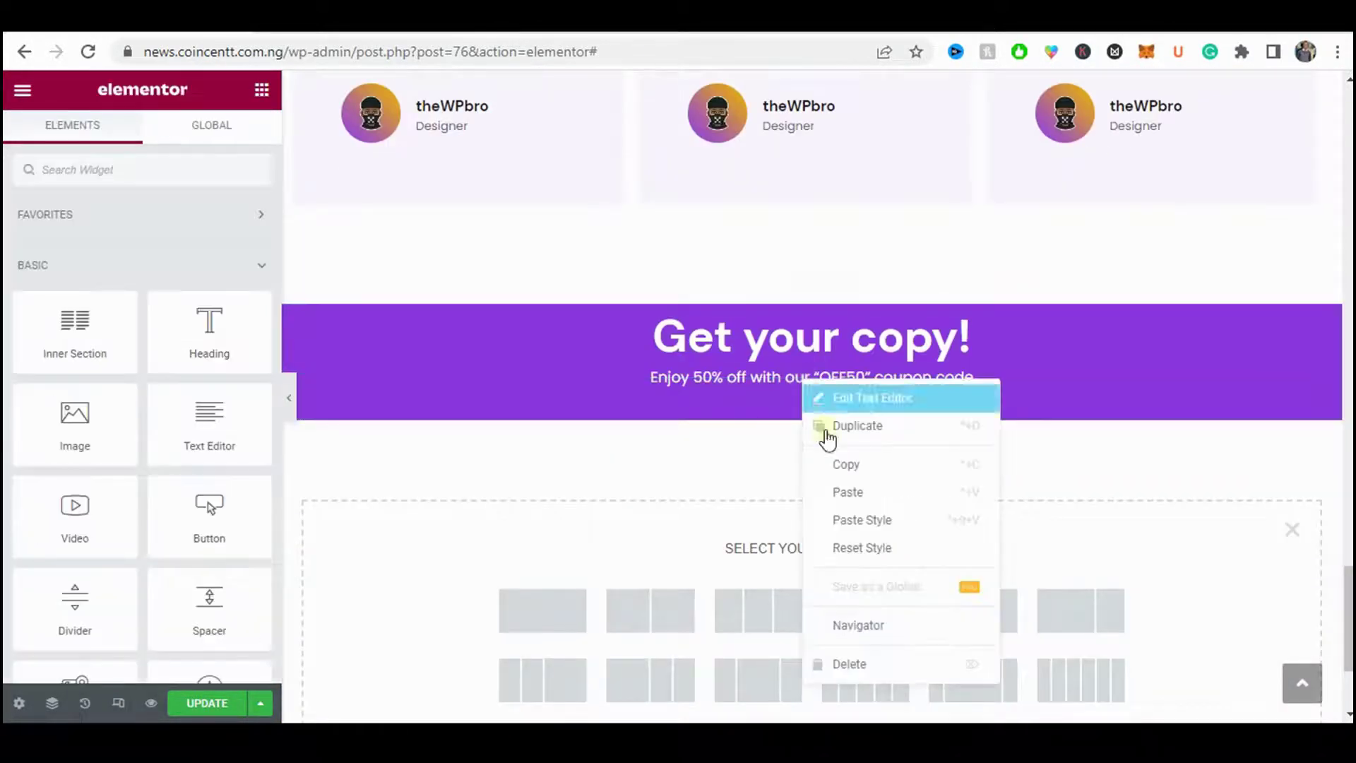
pyautogui.click(916, 506)
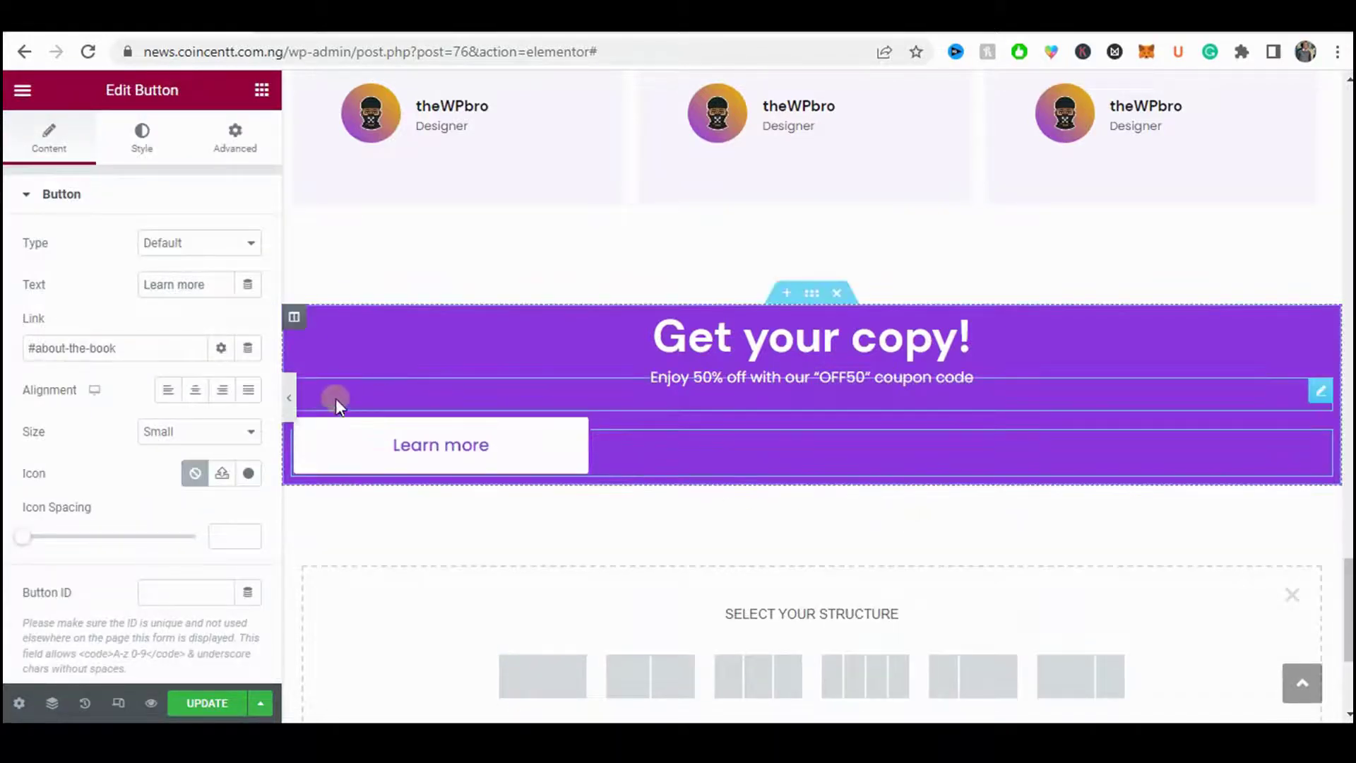
pyautogui.click(291, 396)
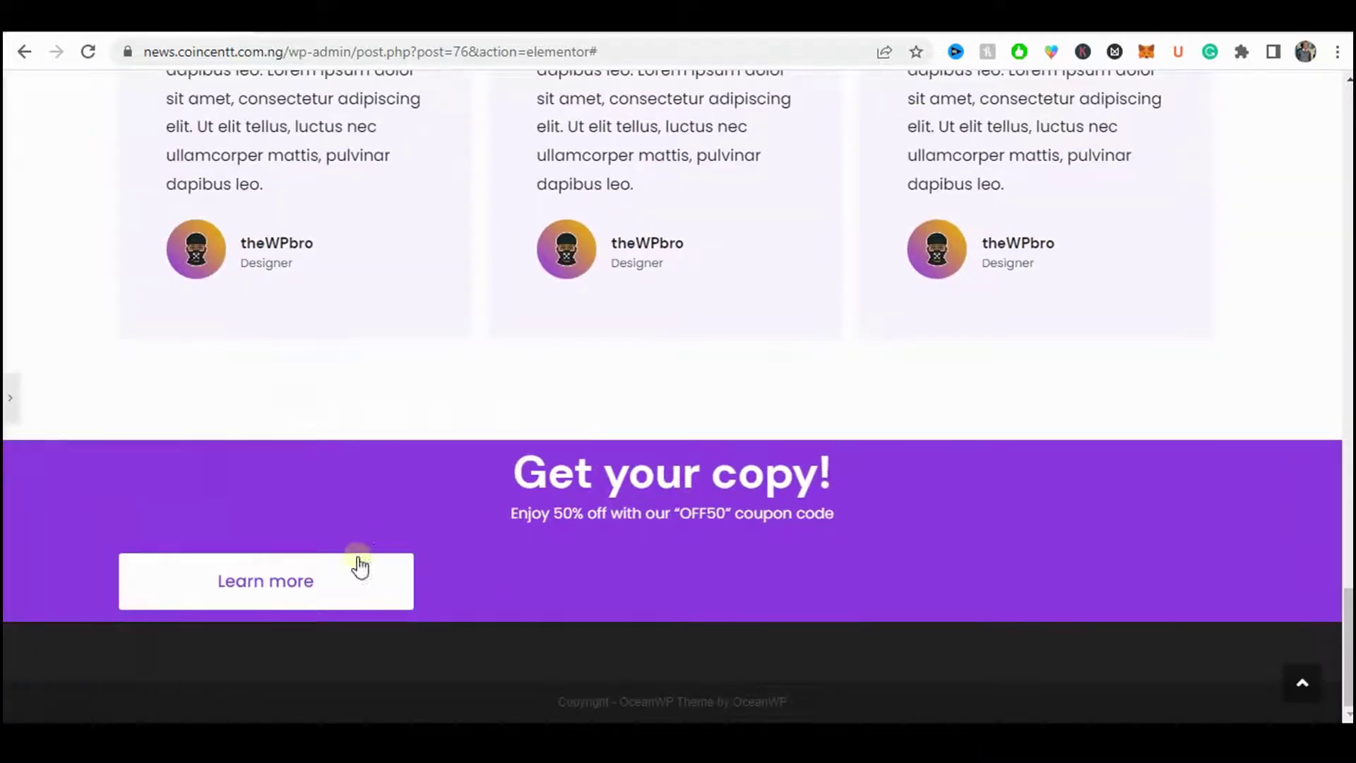
# - Check the demo e-book landing page for reference, and center-align the Learn more button in the "Get your copy!" section
pyautogui.click(361, 565)
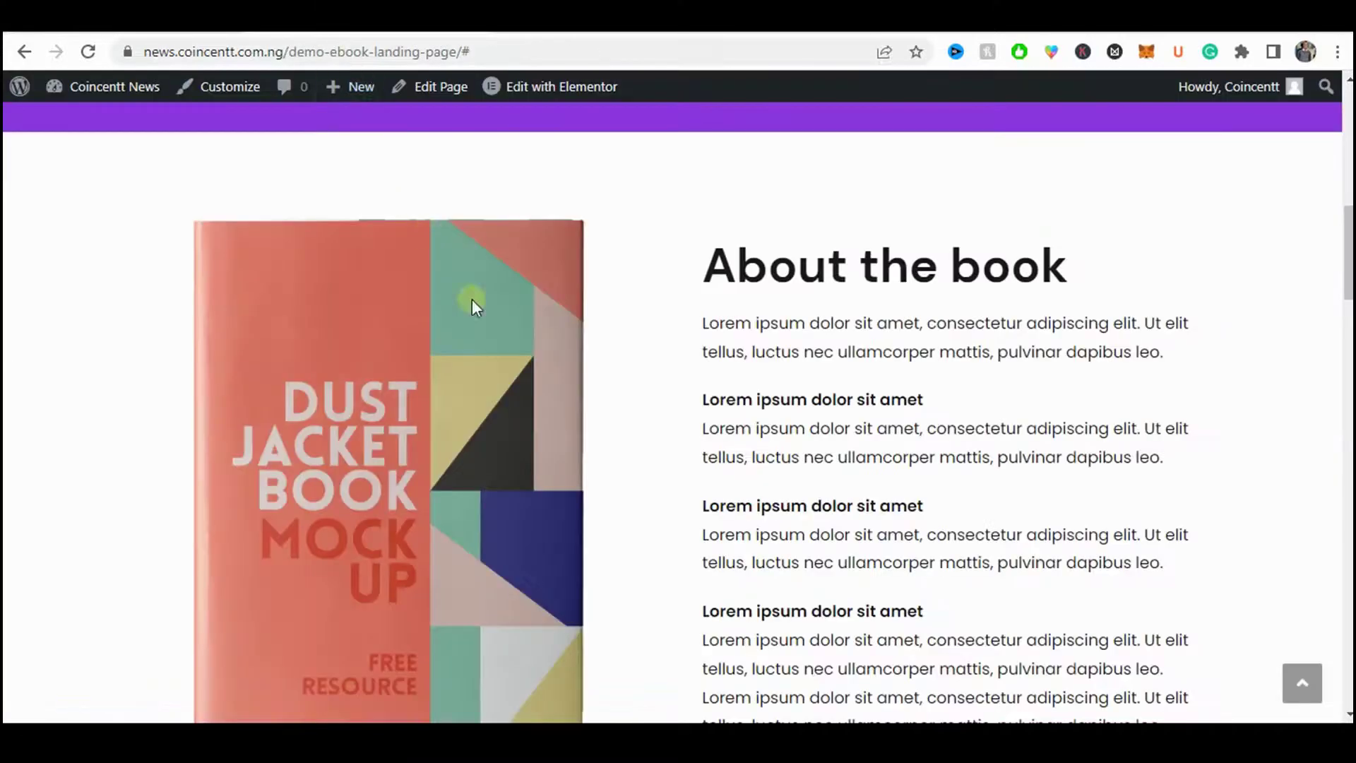
pyautogui.scroll(-20, 520, 333)
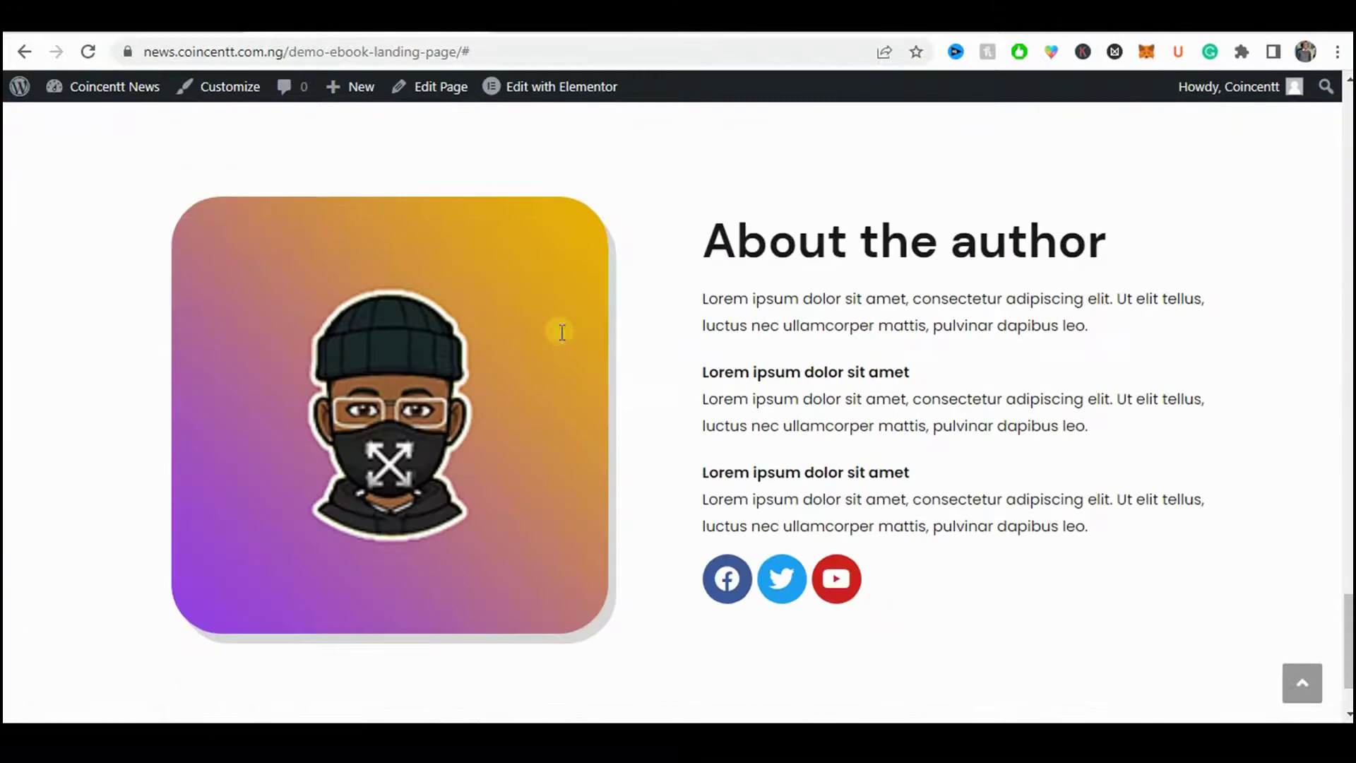
pyautogui.scroll(5, 563, 332)
pyautogui.click(71, 21)
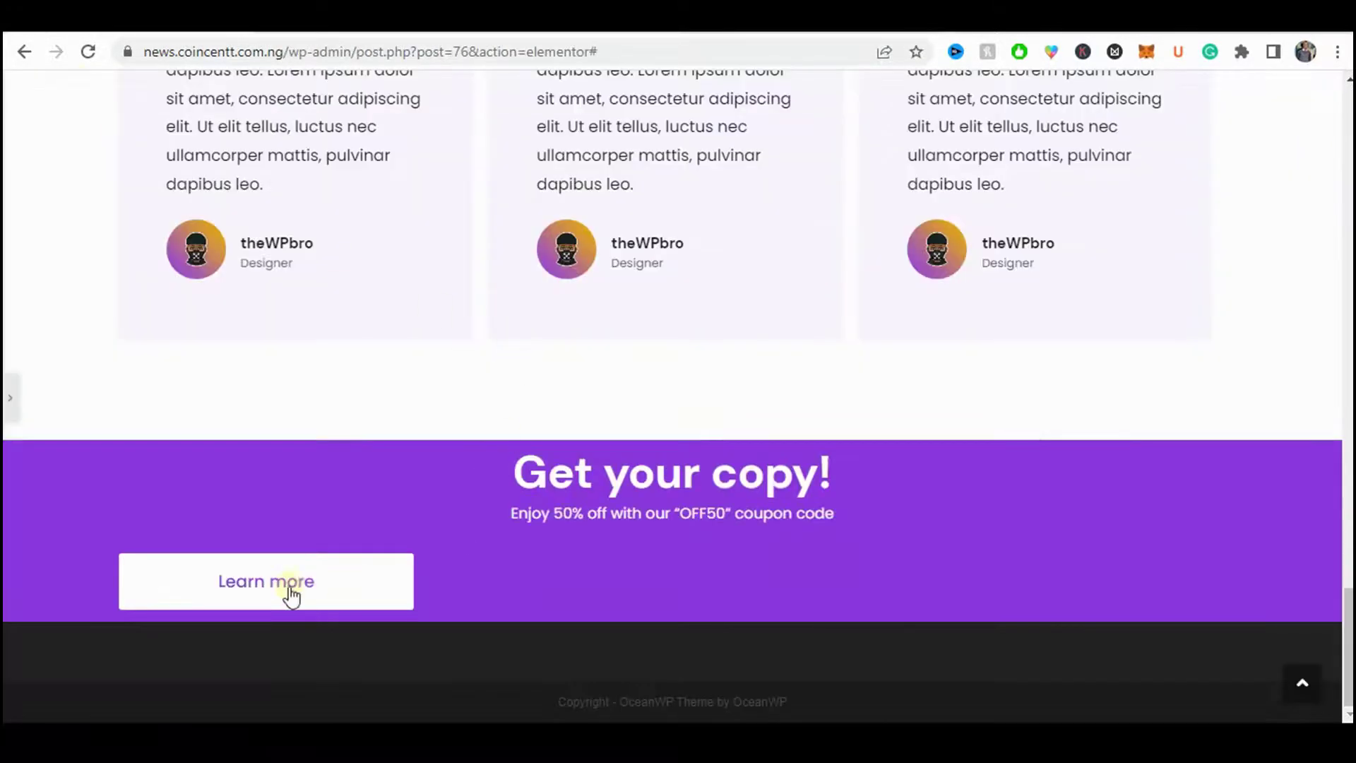
pyautogui.click(9, 397)
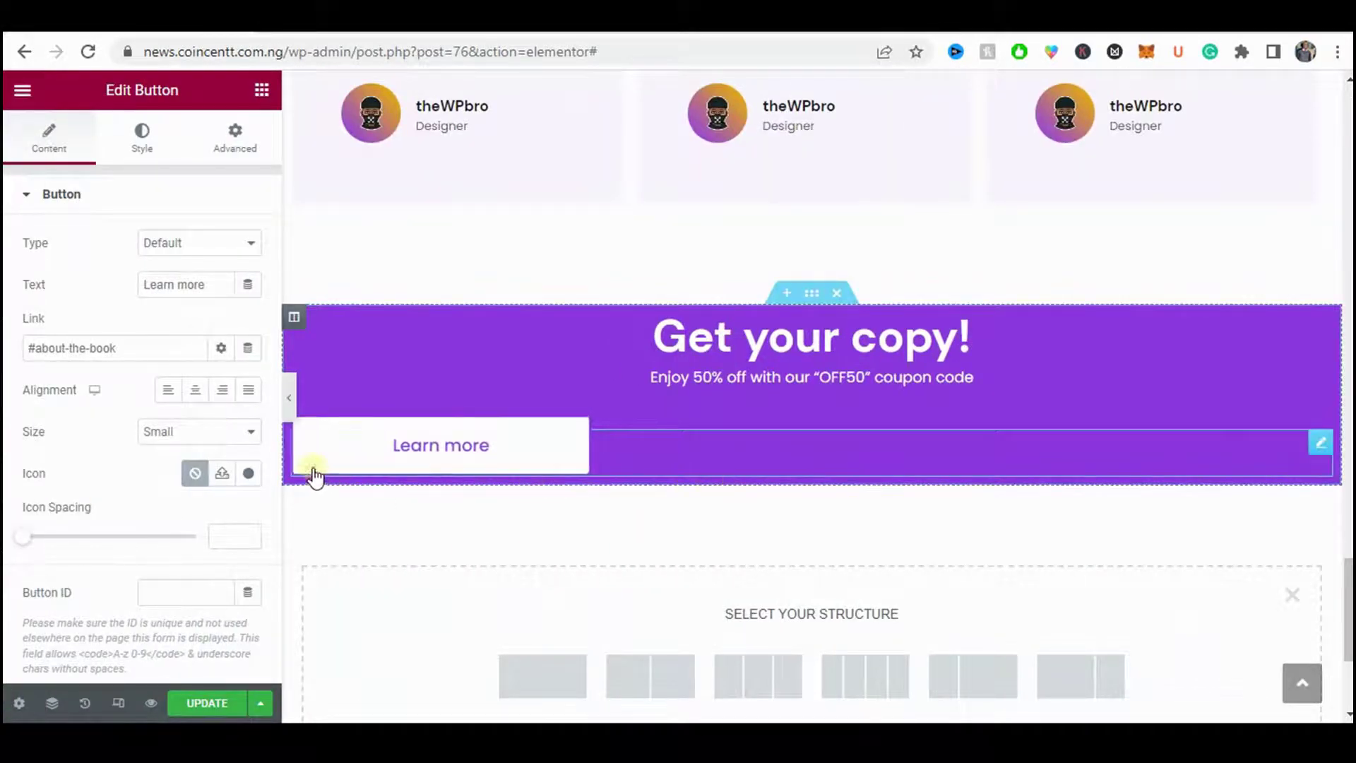
pyautogui.click(195, 390)
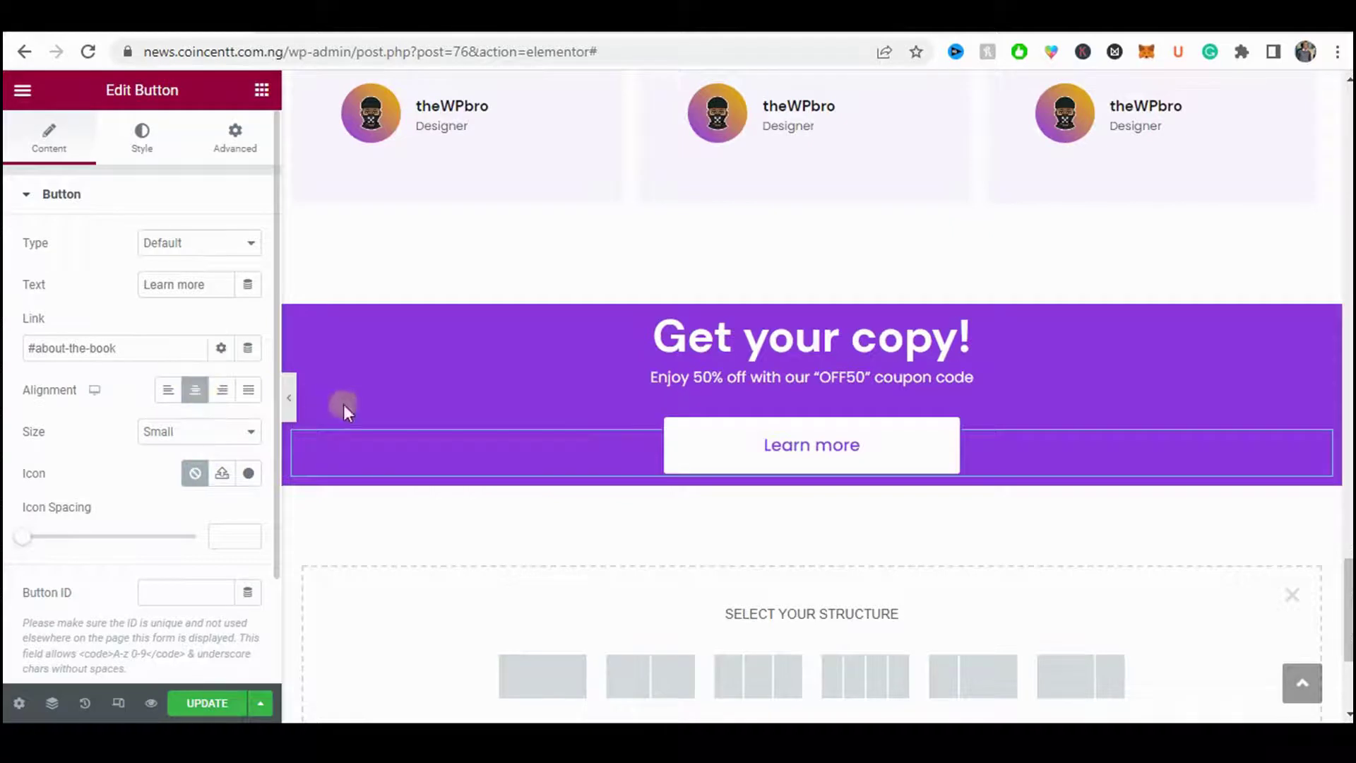
# - Set the Learn more button's padding to 15 px at top and bottom and 50 px at right and left, and preview it
pyautogui.click(143, 148)
pyautogui.scroll(-5, 130, 565)
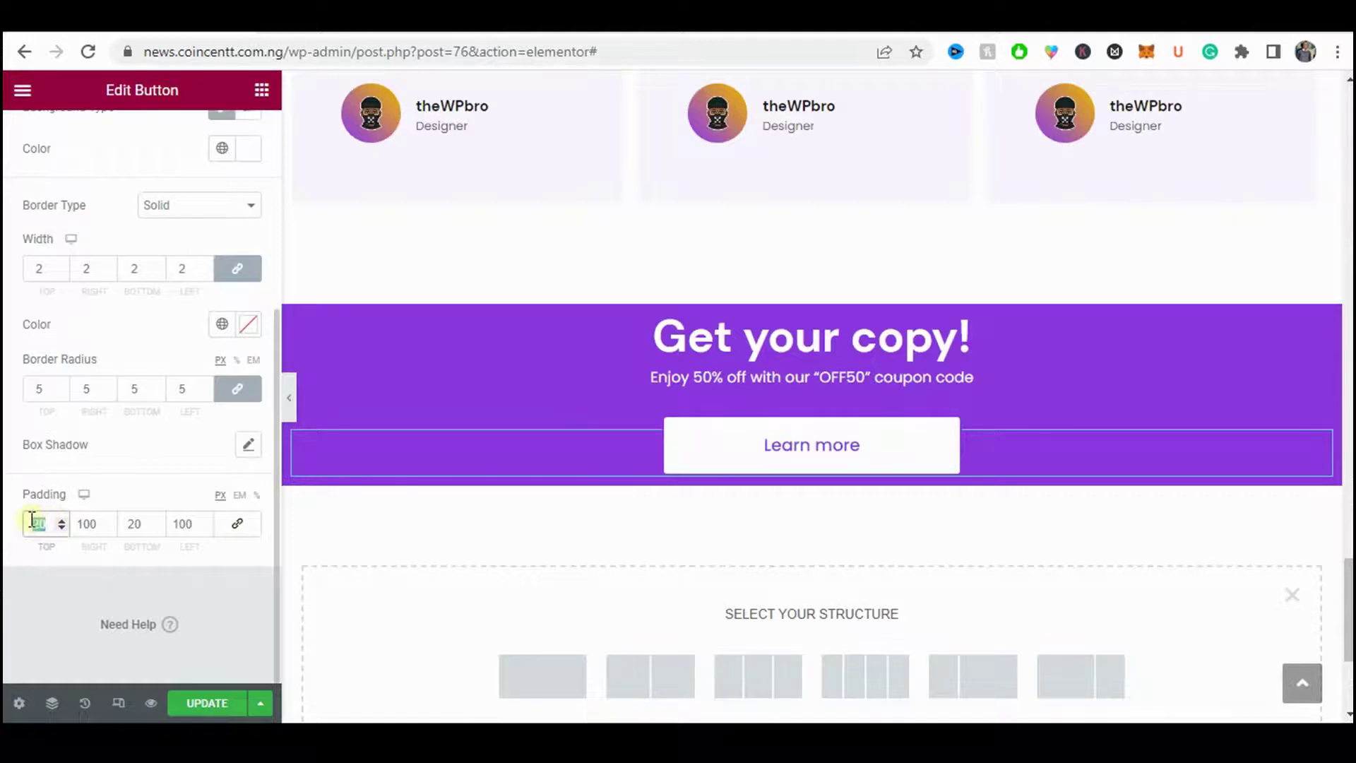
pyautogui.write('15')
pyautogui.moveTo(102, 524)
pyautogui.mouseDown()
pyautogui.moveTo(75, 523)
pyautogui.moveTo(119, 521)
pyautogui.mouseUp()
pyautogui.write('5015')
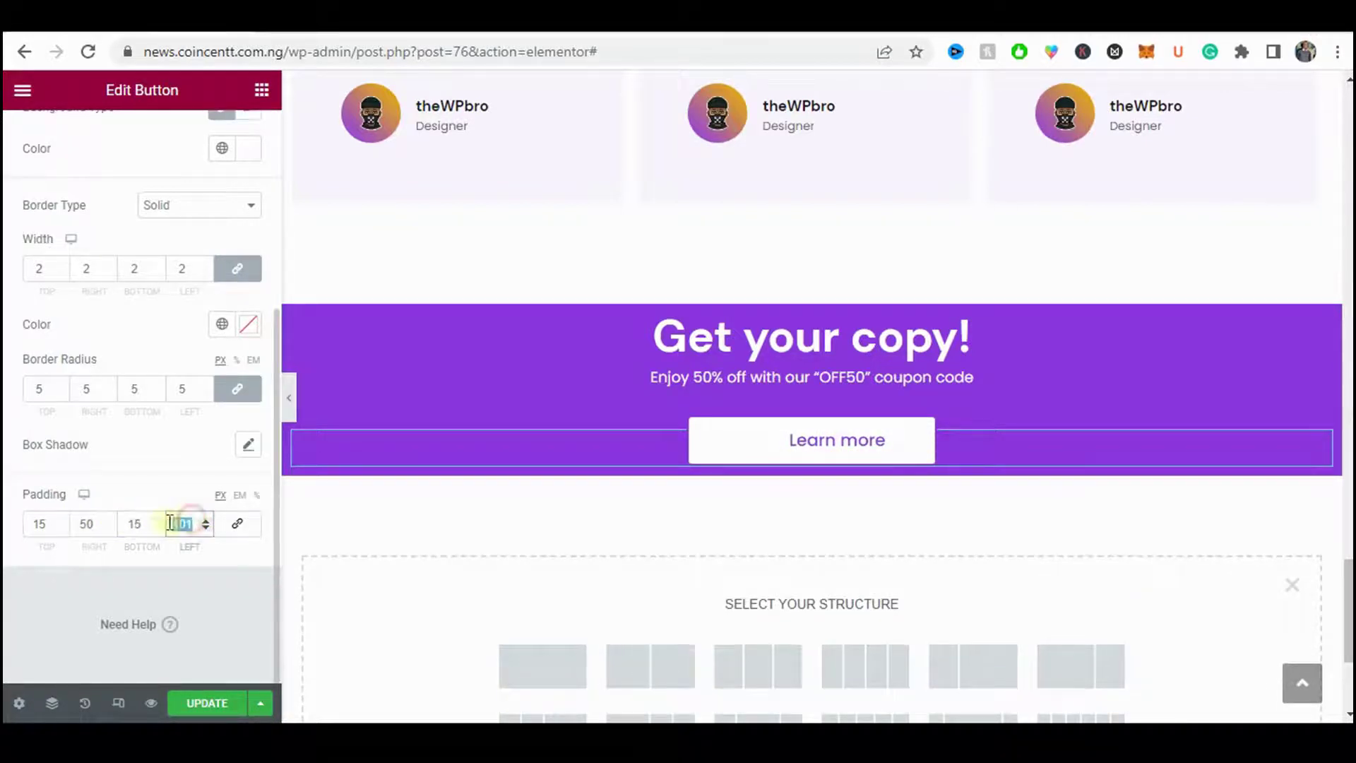
pyautogui.write('50')
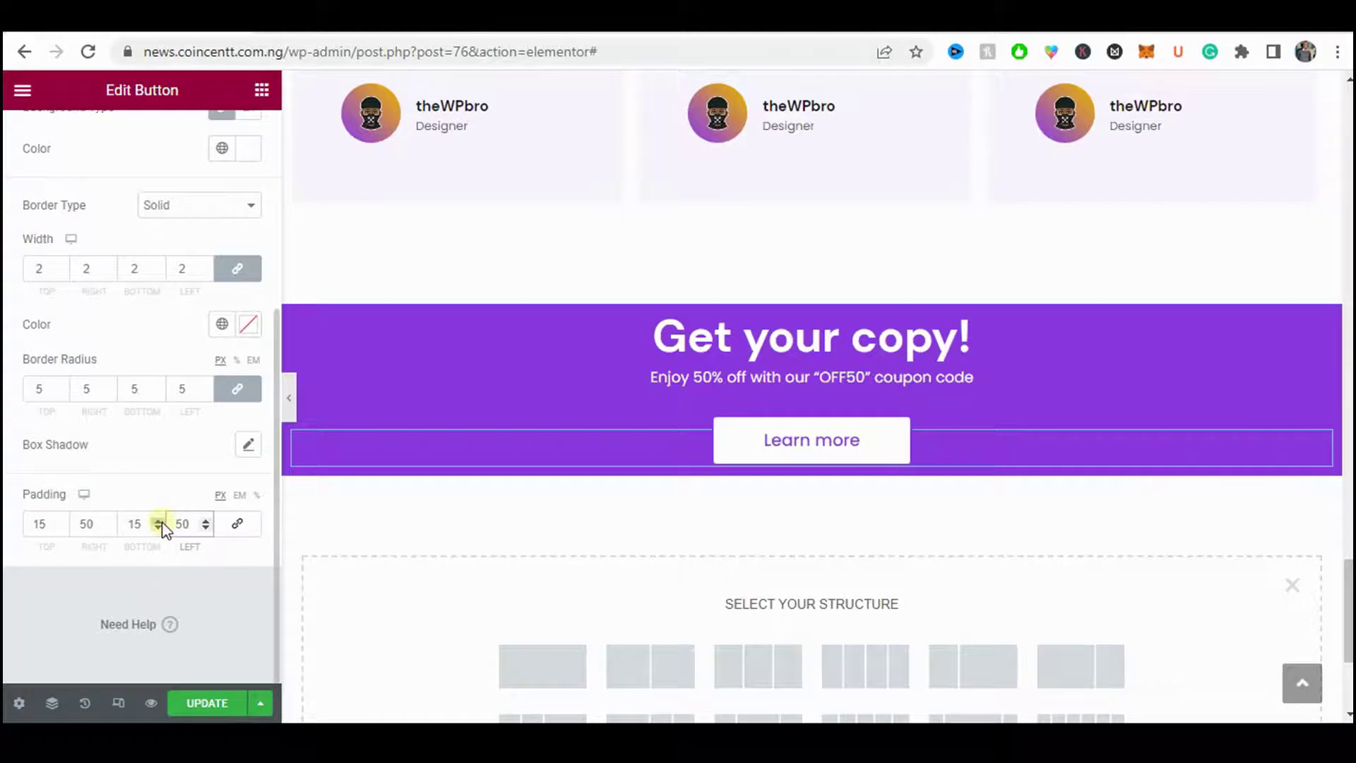
pyautogui.click(288, 398)
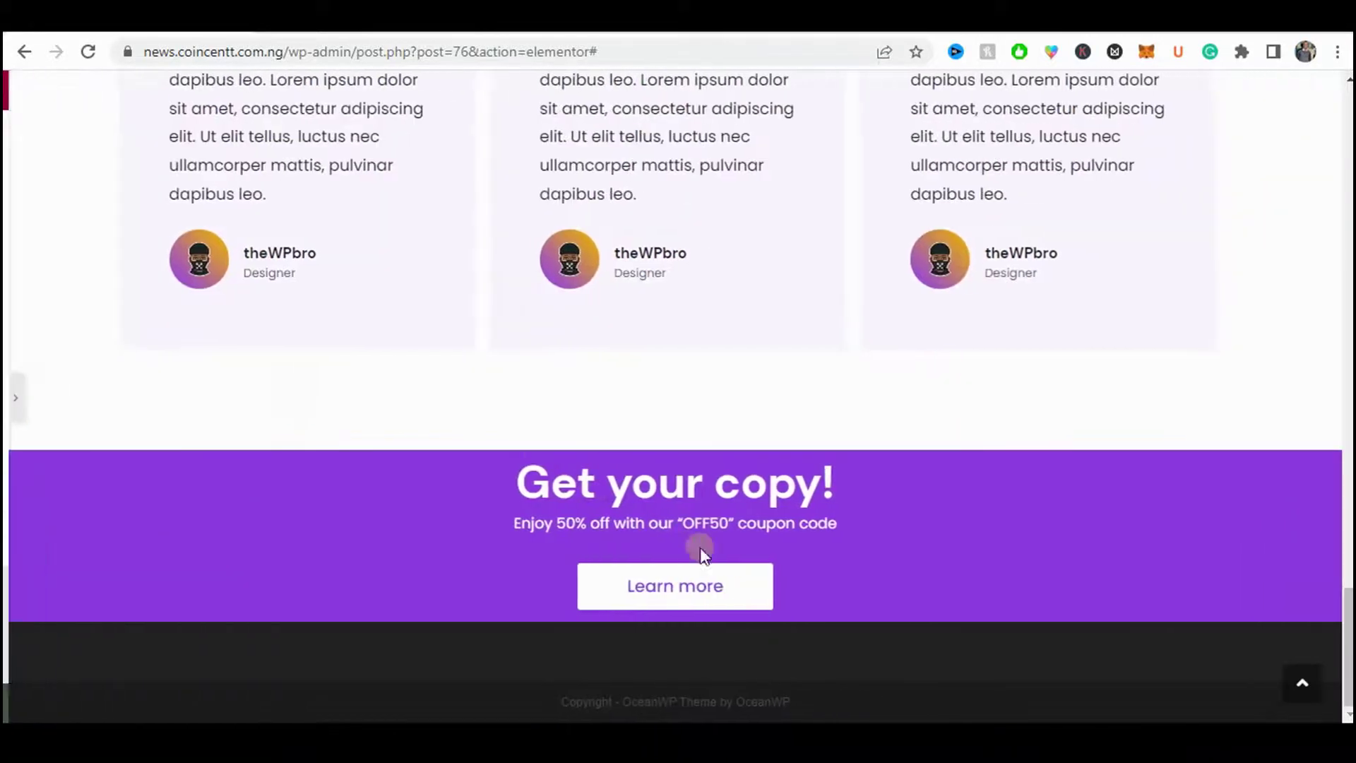
# - Set the Learn more button's hover background to the opaque light grey #CACACA
pyautogui.click(8, 398)
pyautogui.click(761, 431)
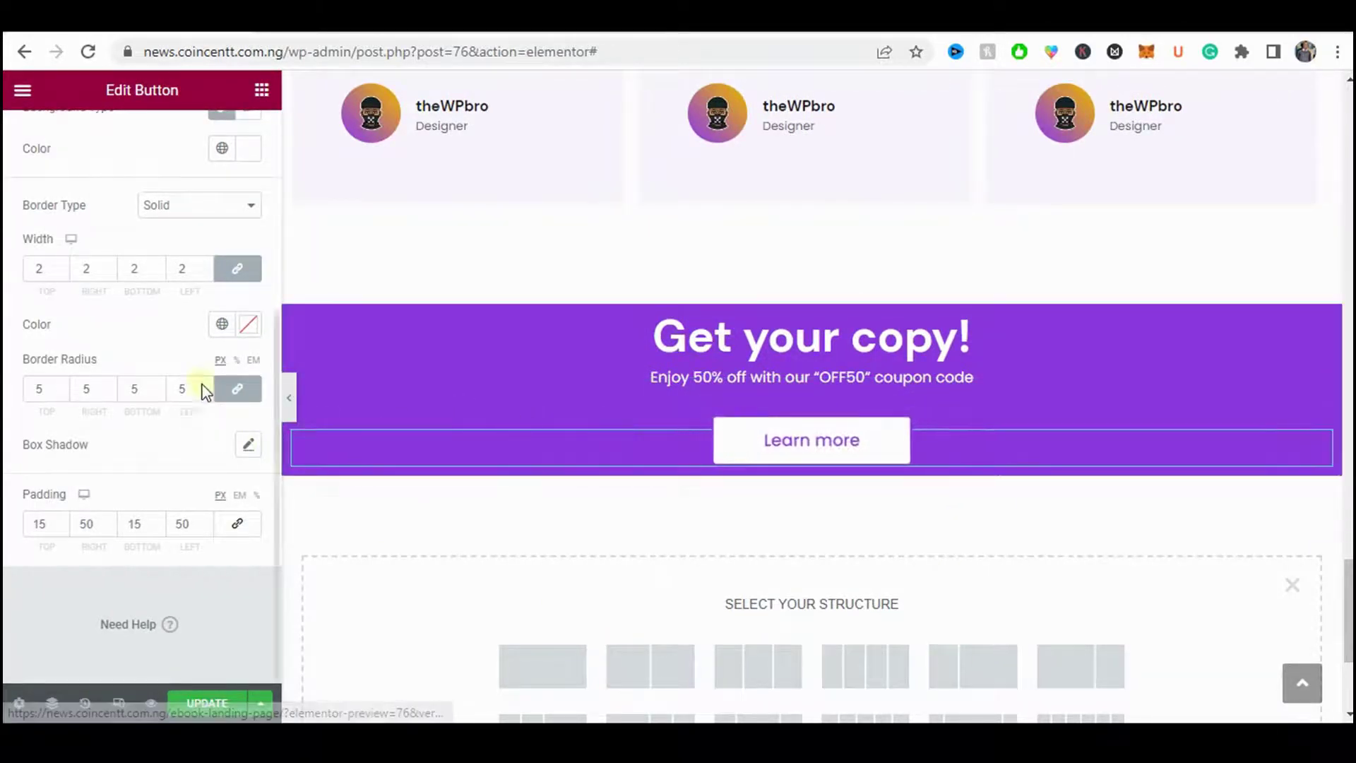
pyautogui.scroll(4, 205, 382)
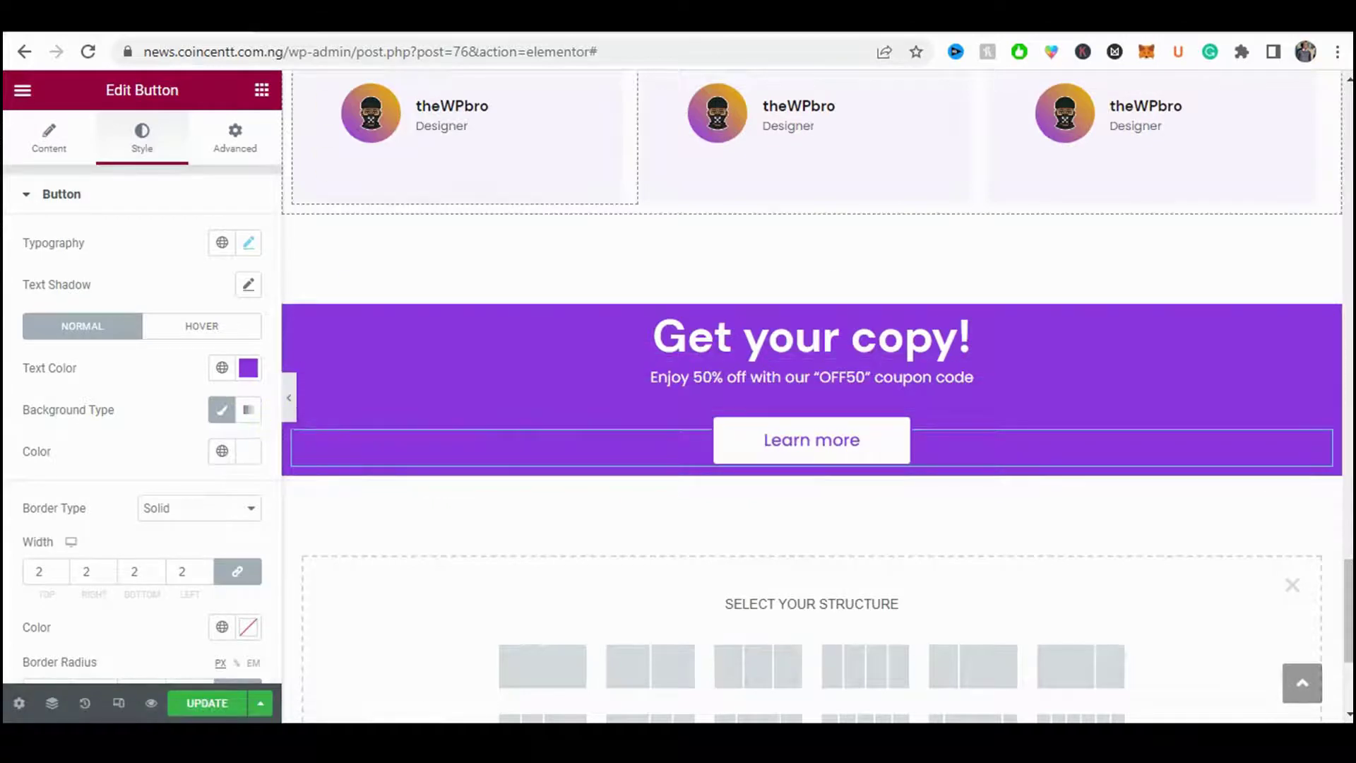
pyautogui.click(339, 15)
pyautogui.click(104, 31)
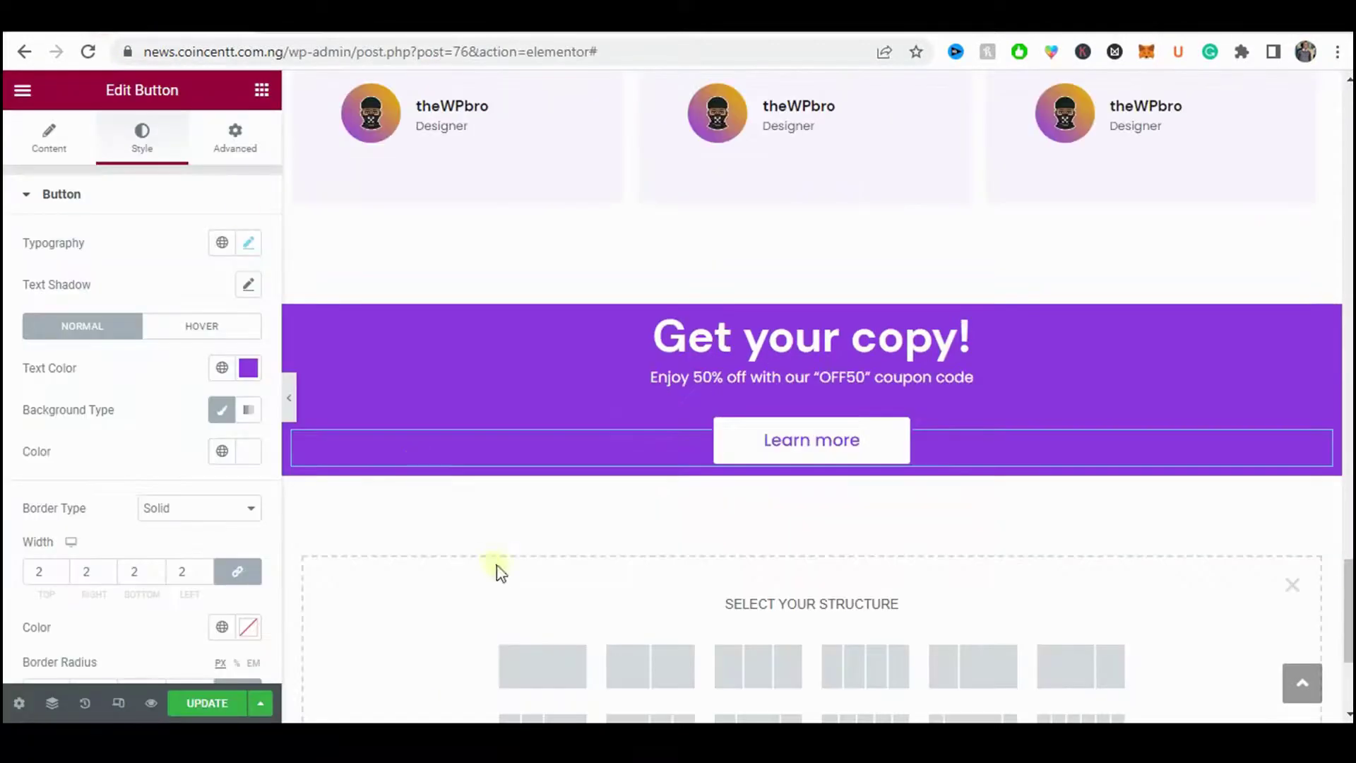
pyautogui.click(189, 324)
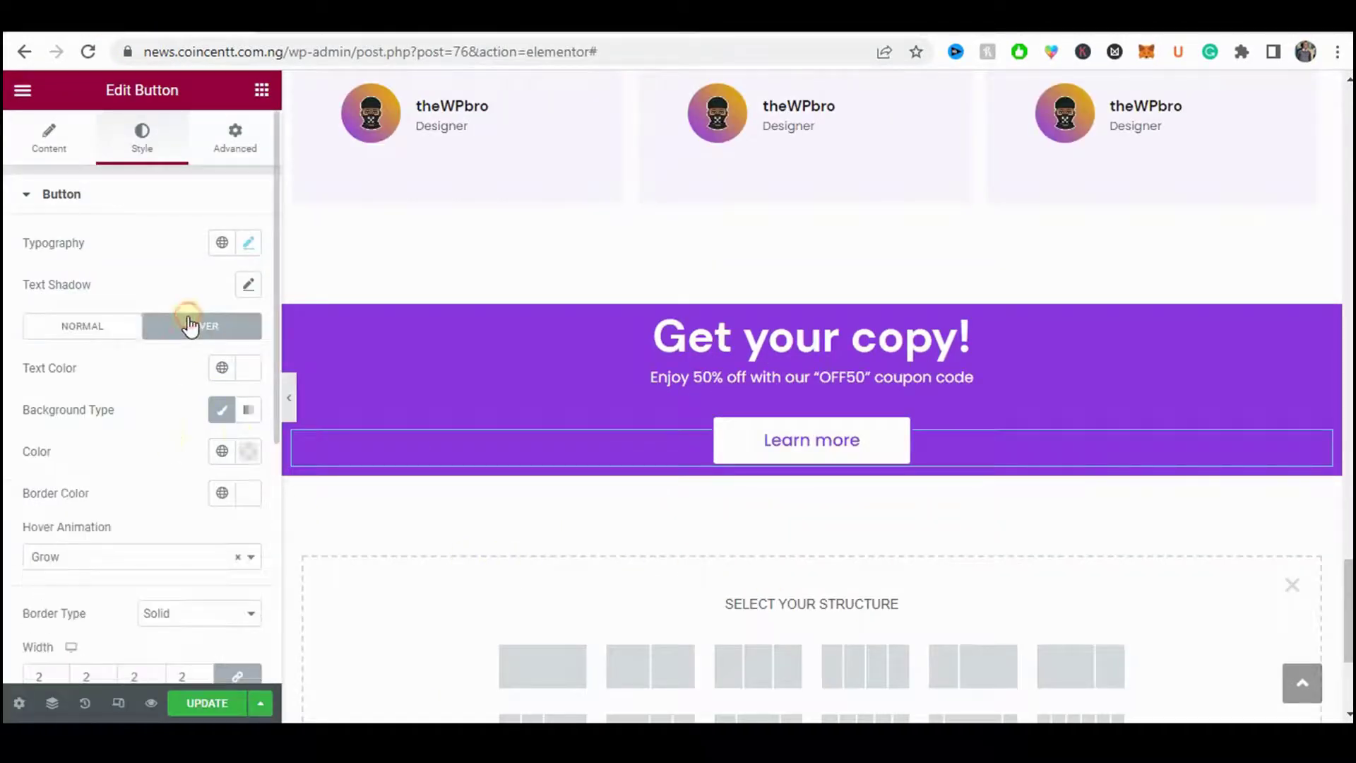
pyautogui.click(249, 452)
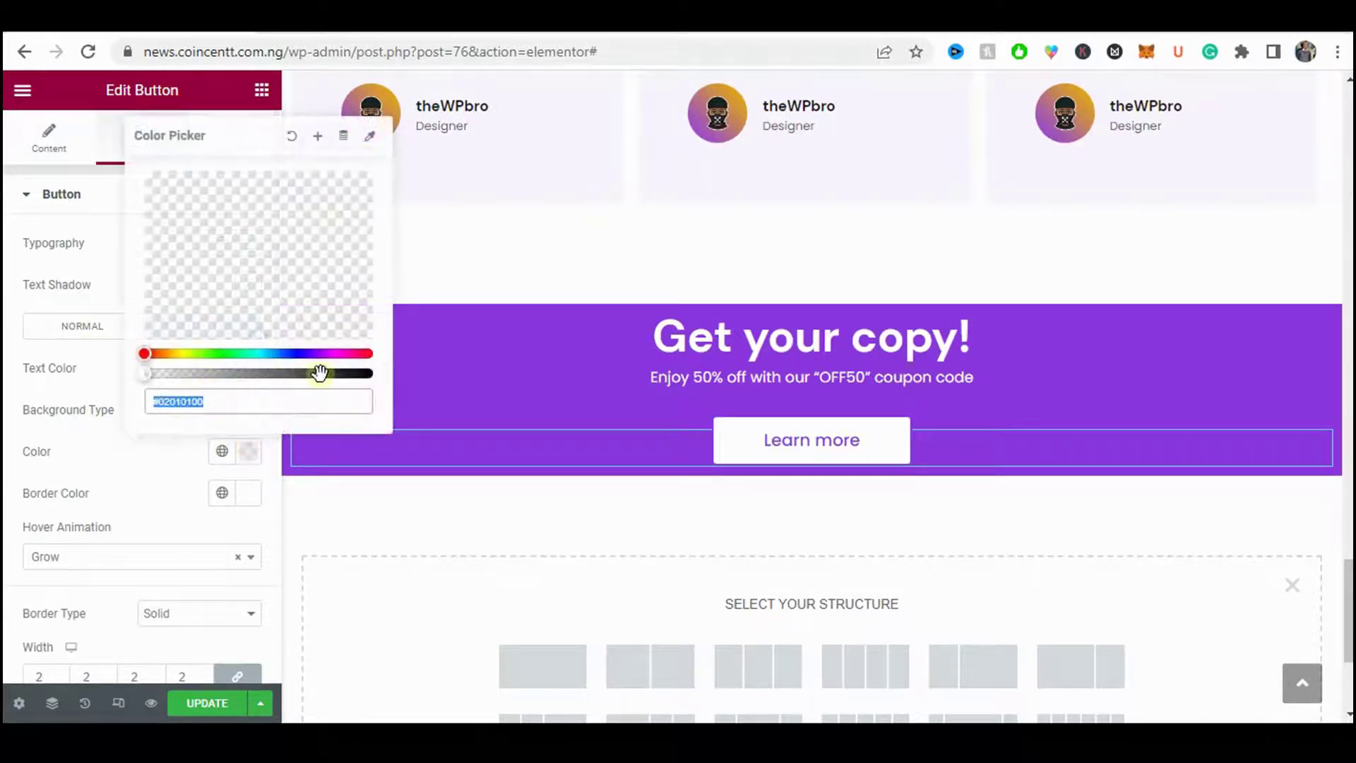
pyautogui.moveTo(320, 373); pyautogui.dragTo(430, 410)
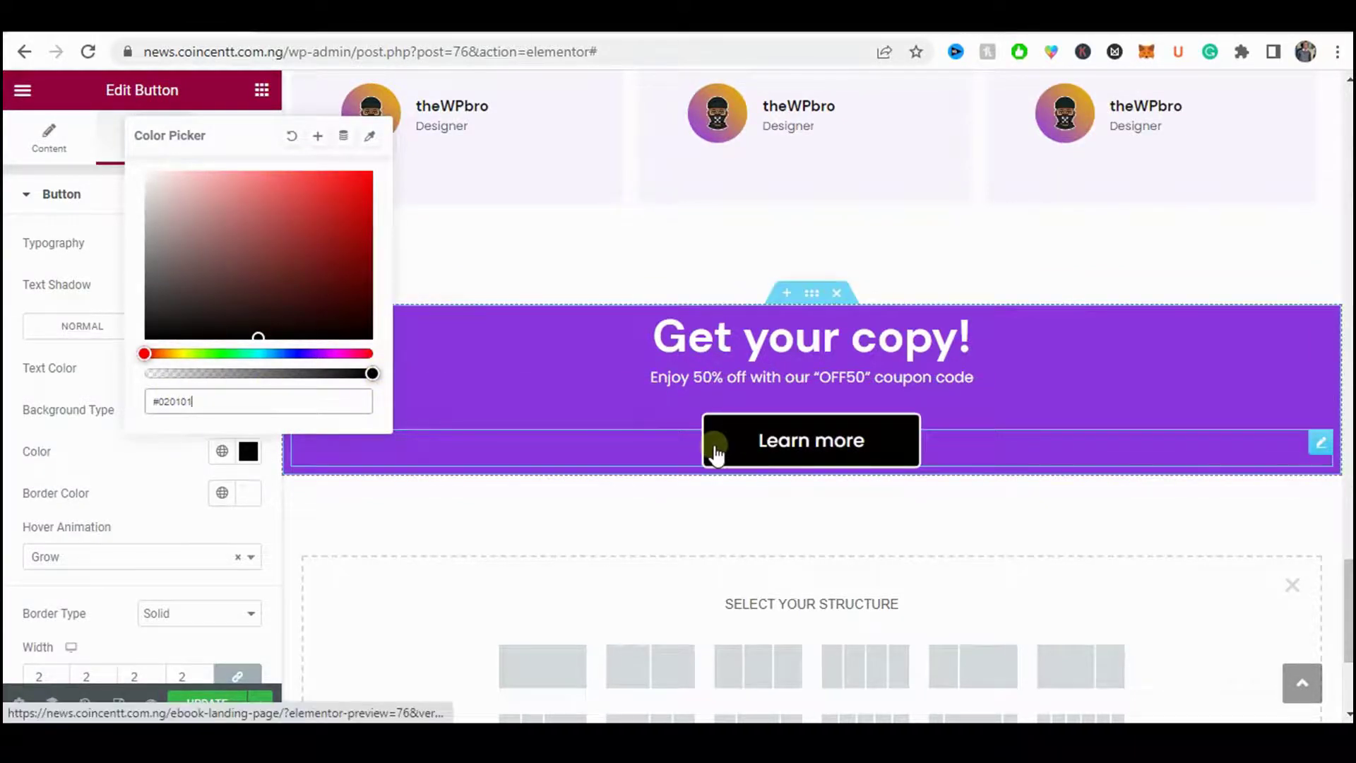
pyautogui.moveTo(154, 190); pyautogui.dragTo(125, 167)
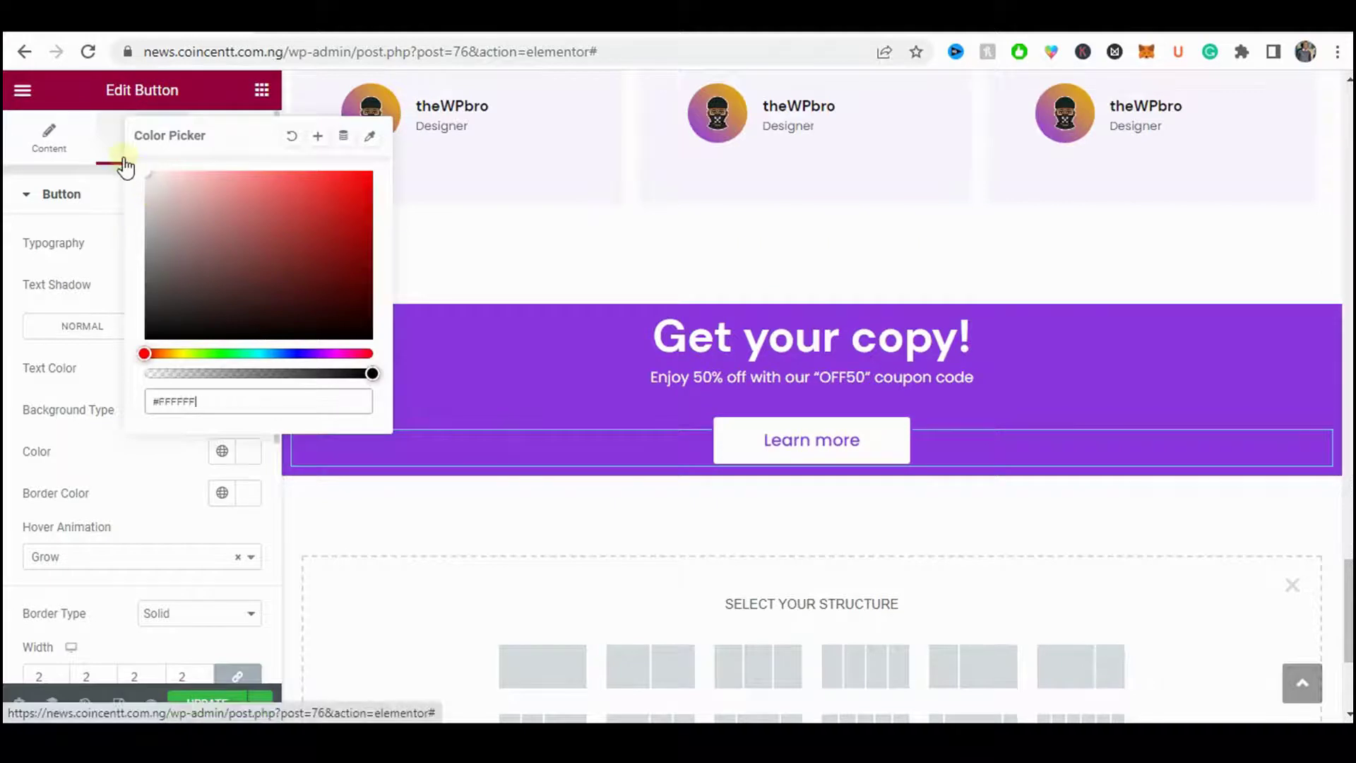
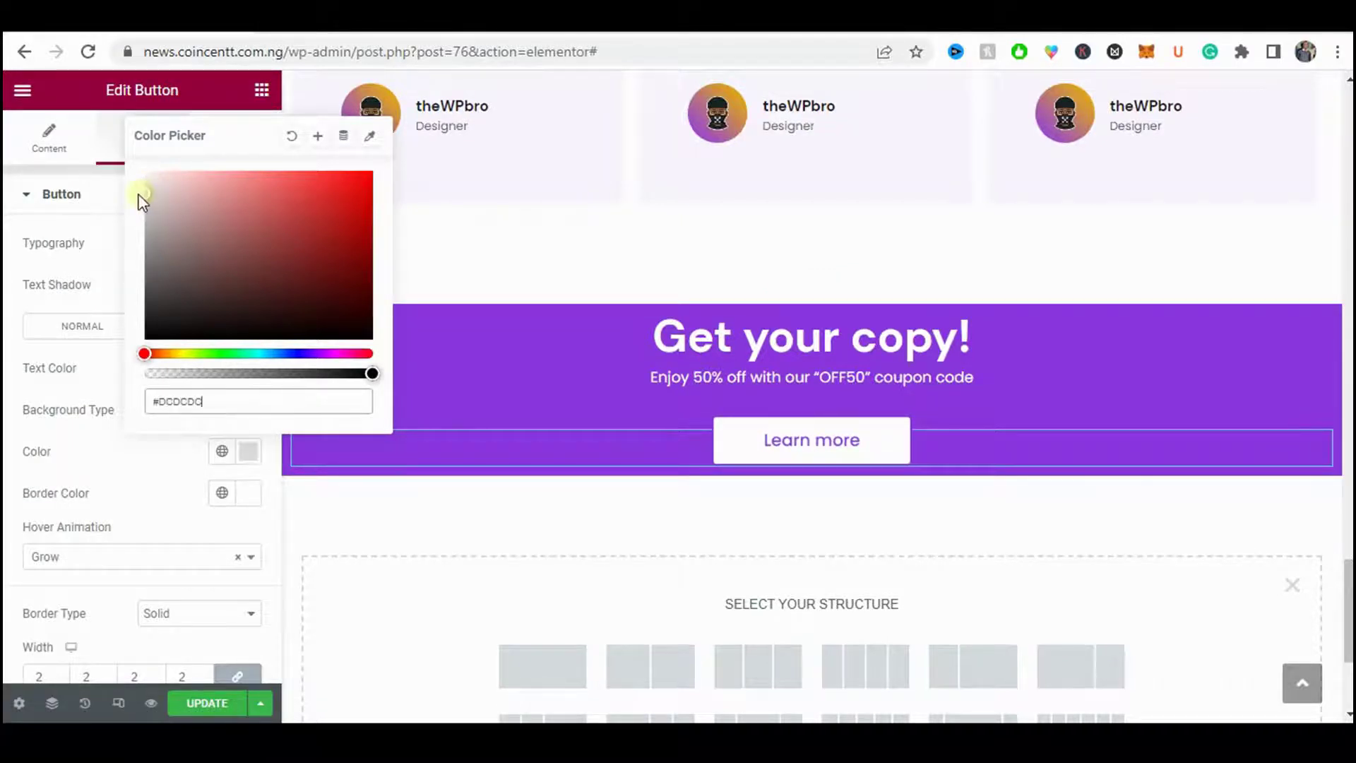
pyautogui.moveTo(137, 195); pyautogui.dragTo(135, 201)
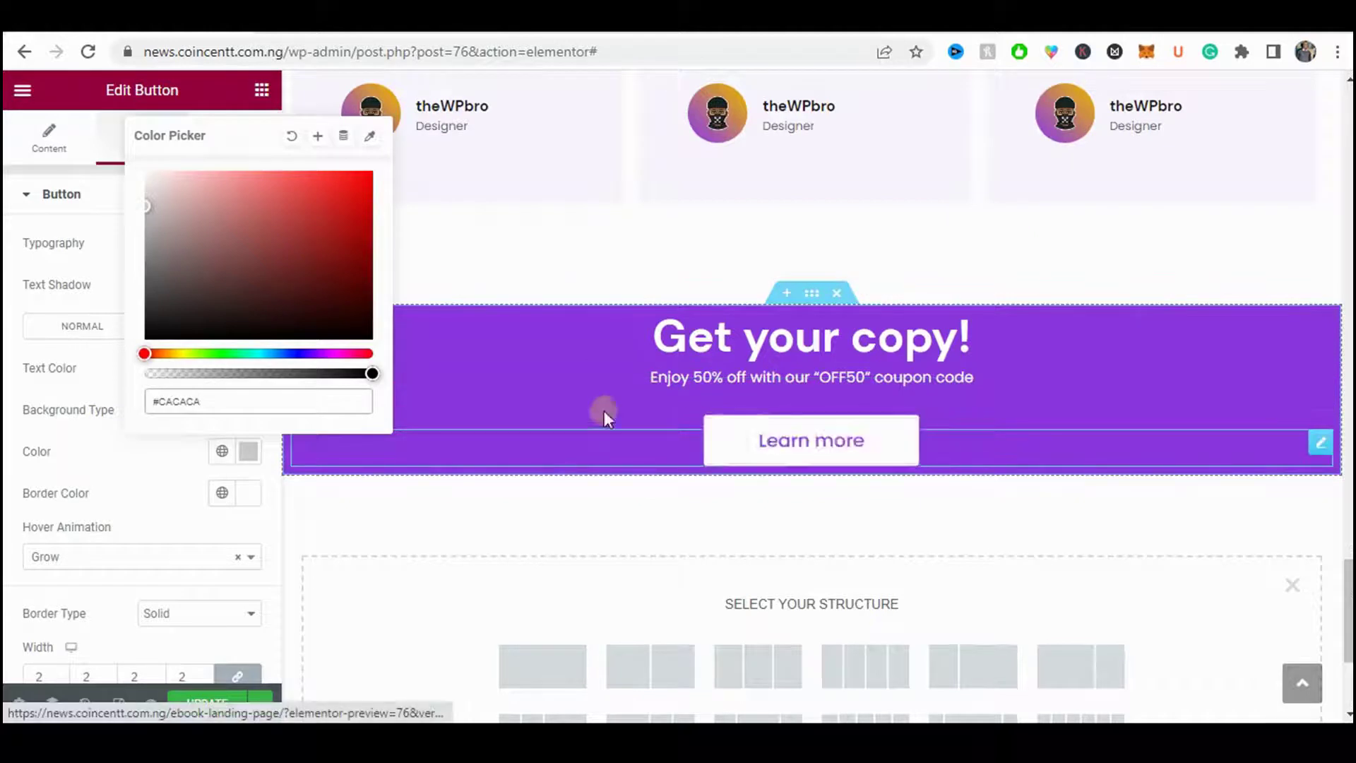
pyautogui.click(88, 362)
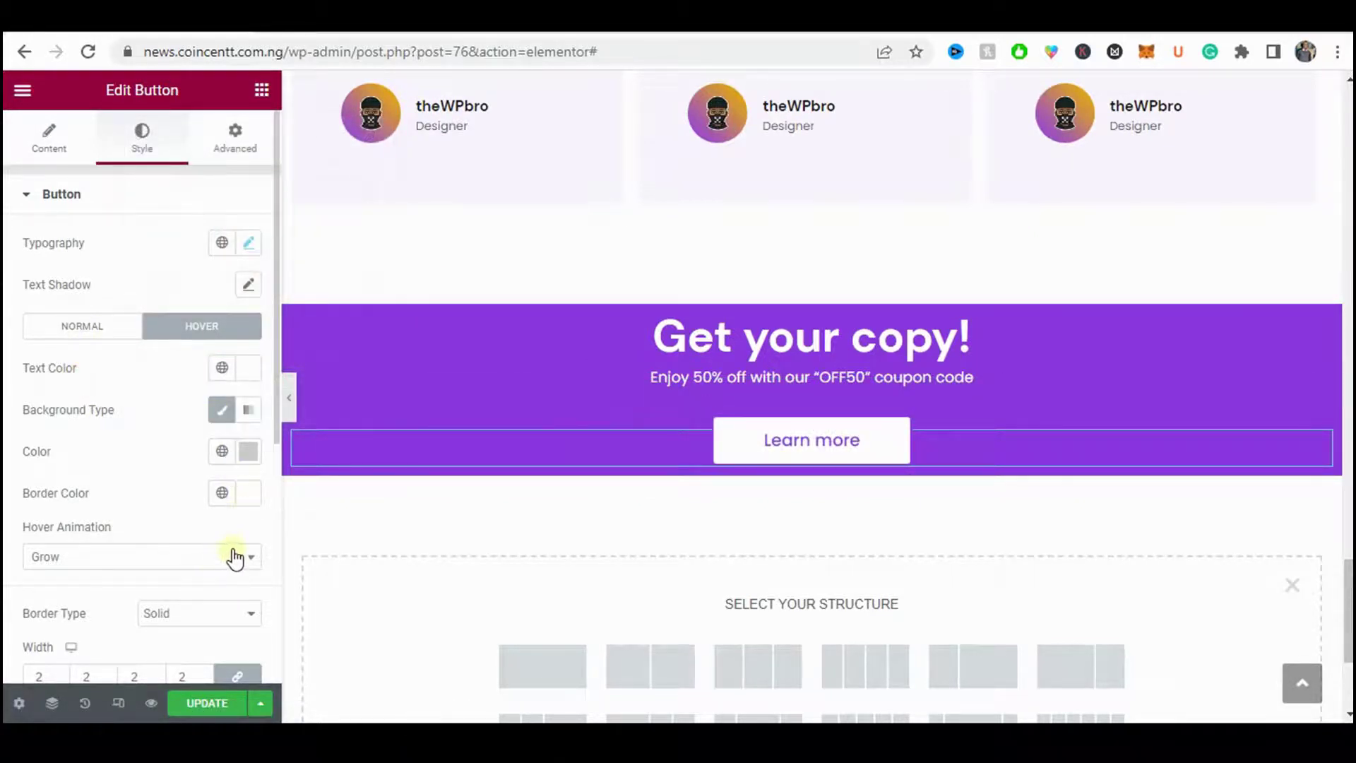
# - Remove the Grow hover animation from the Learn more button
pyautogui.scroll(-3, 175, 459)
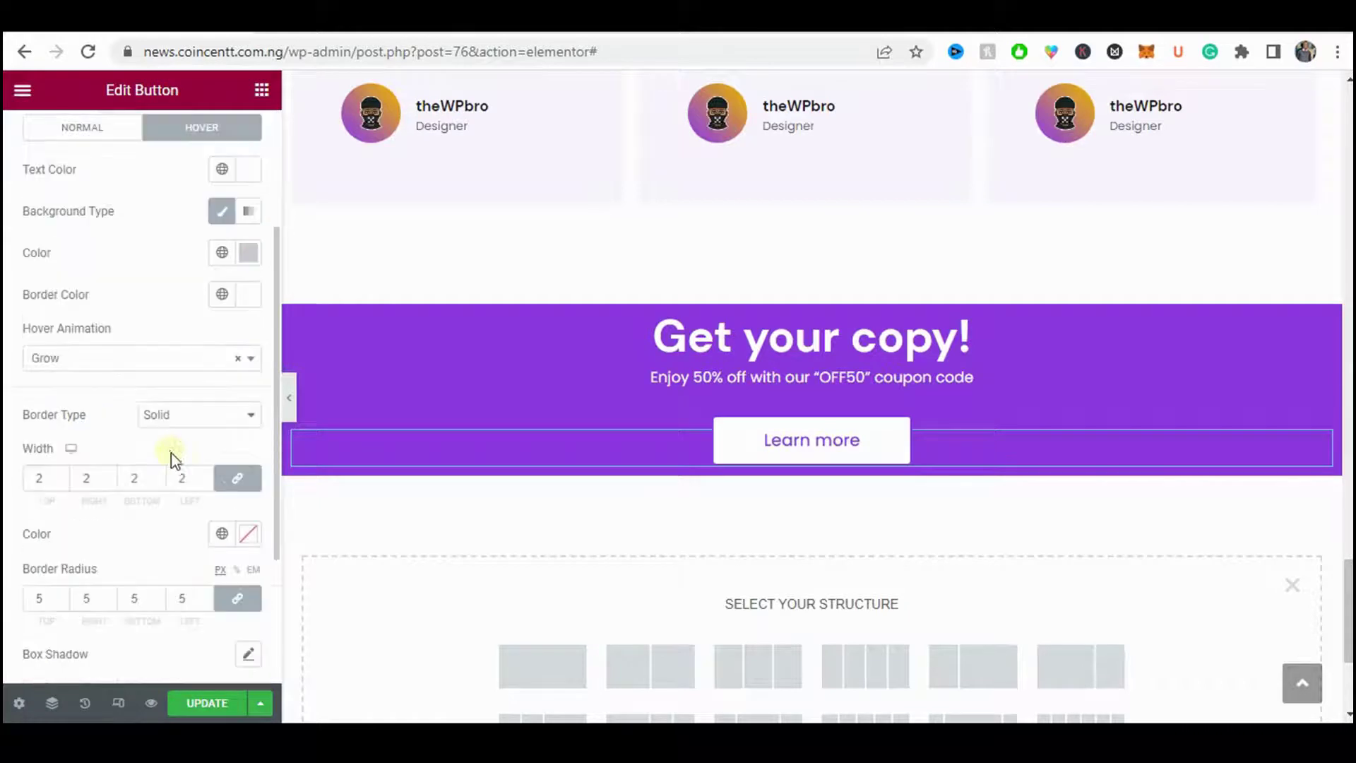
pyautogui.click(240, 360)
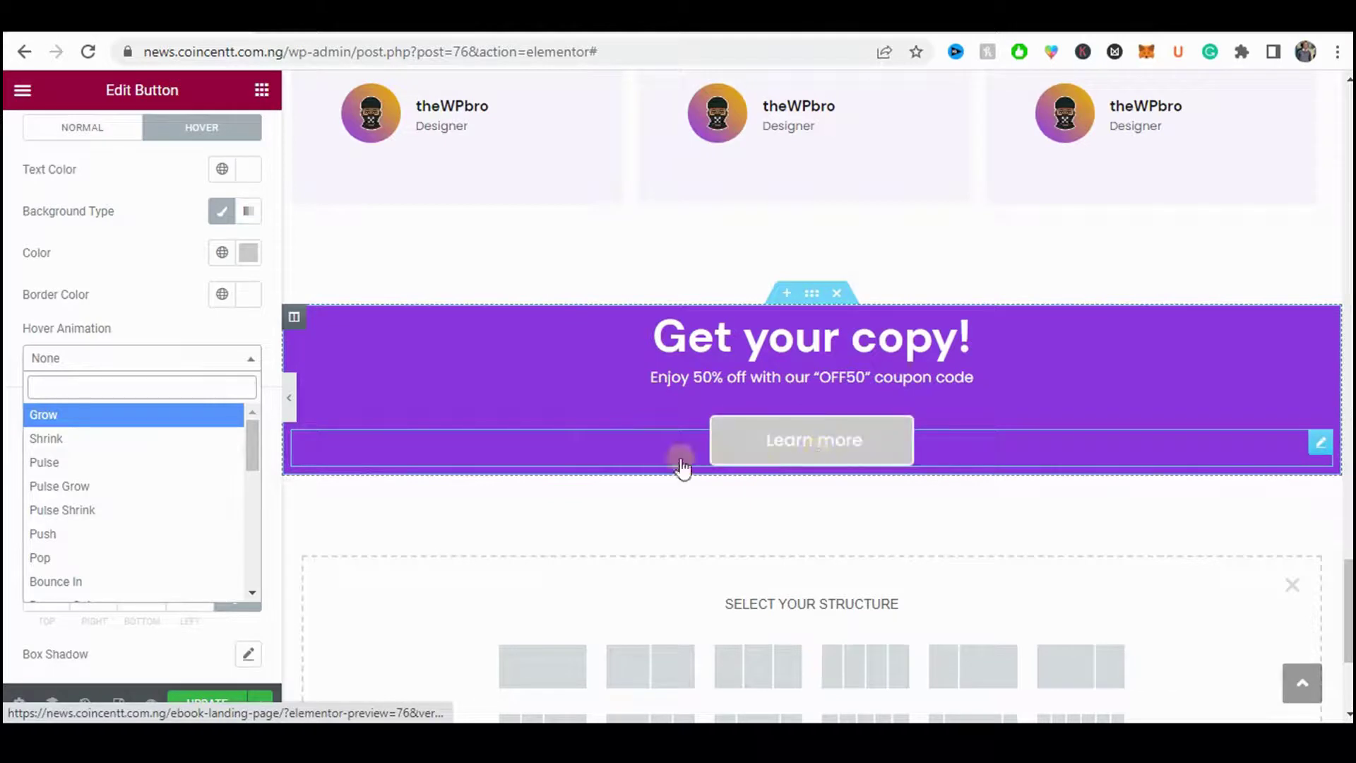
pyautogui.click(167, 295)
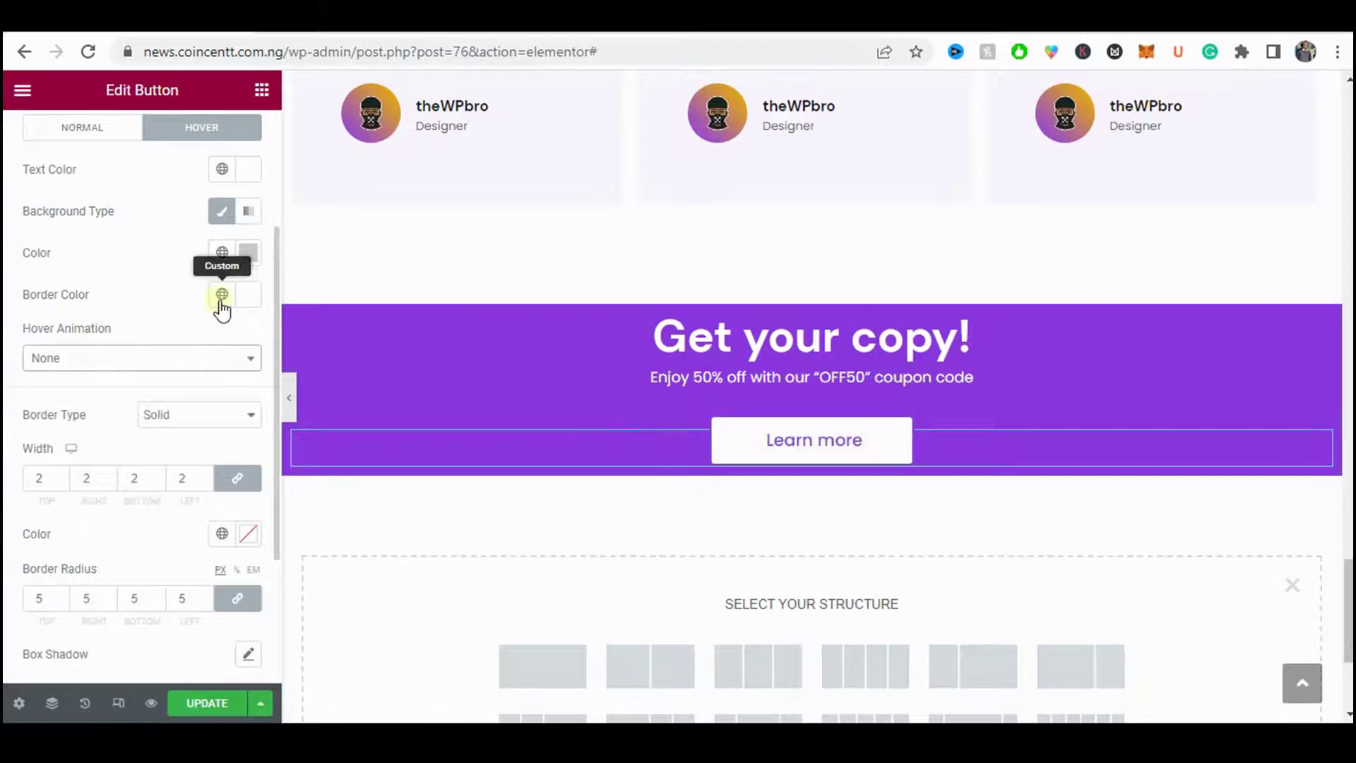
# - Set the Learn more button's border type to None and preview the section at full width
pyautogui.scroll(3, 217, 302)
pyautogui.click(45, 332)
pyautogui.scroll(-3, 225, 349)
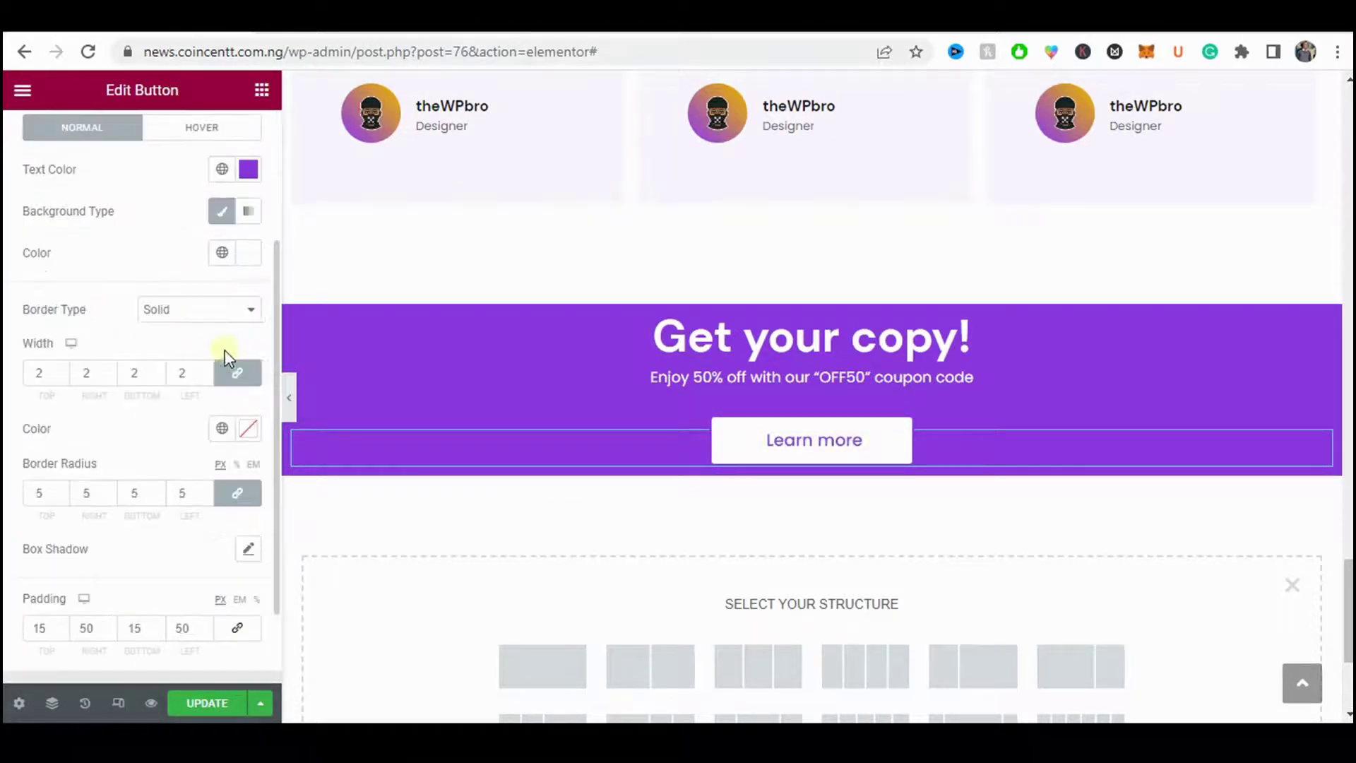
pyautogui.click(192, 311)
pyautogui.click(189, 334)
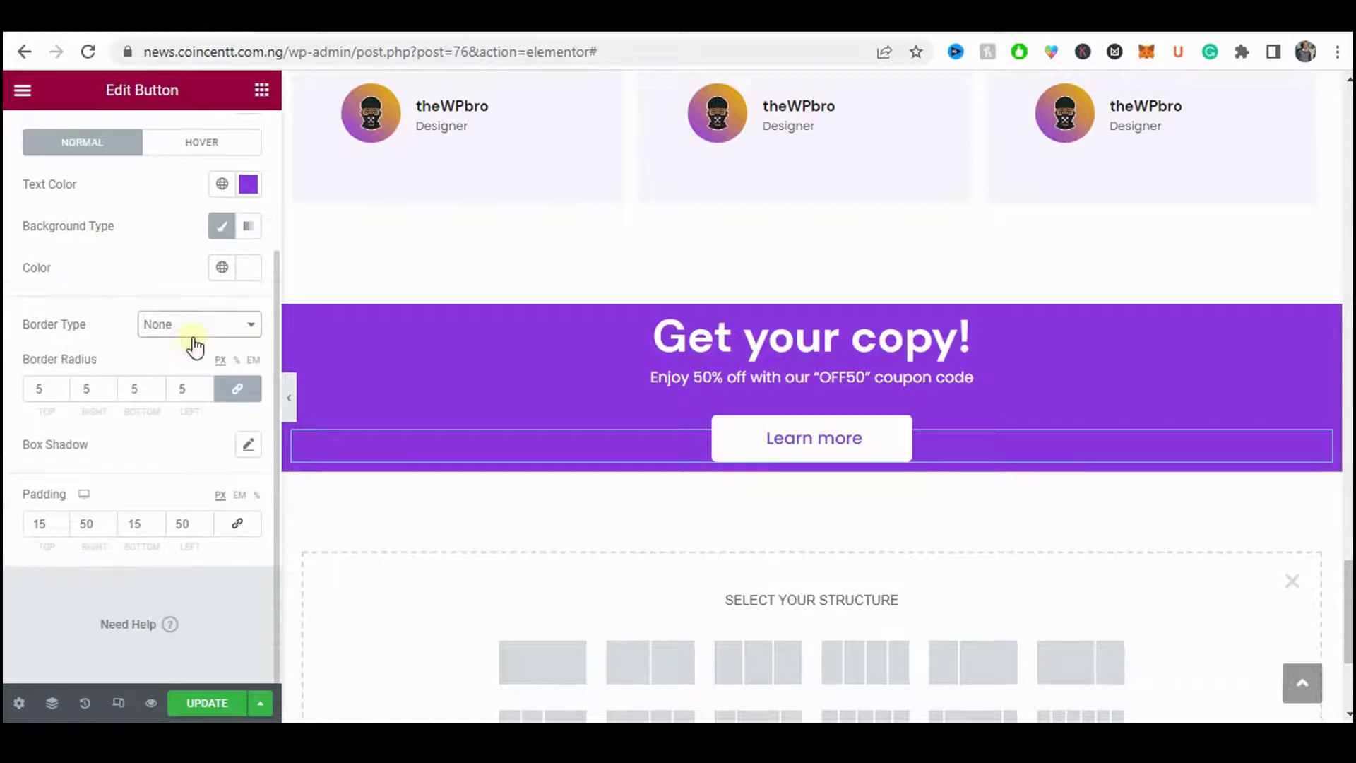
pyautogui.click(288, 395)
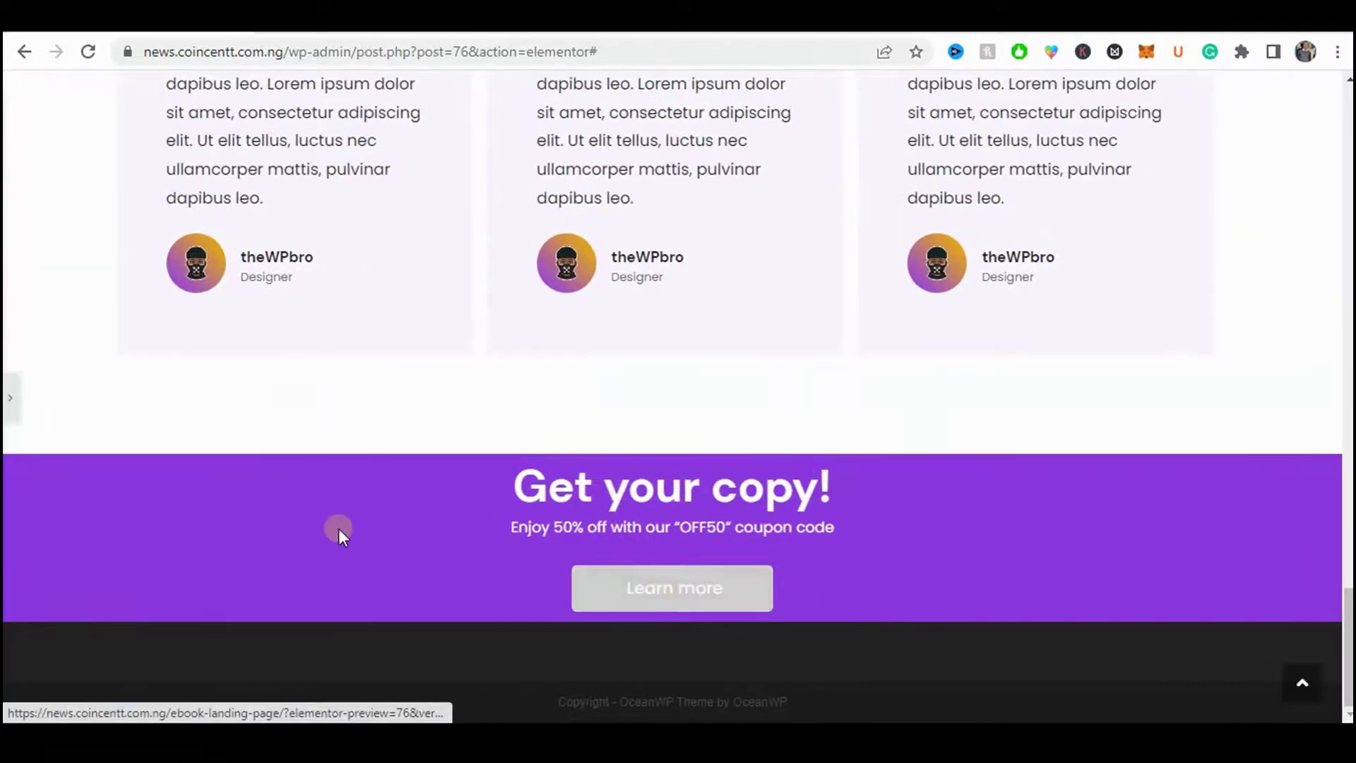
pyautogui.click(10, 397)
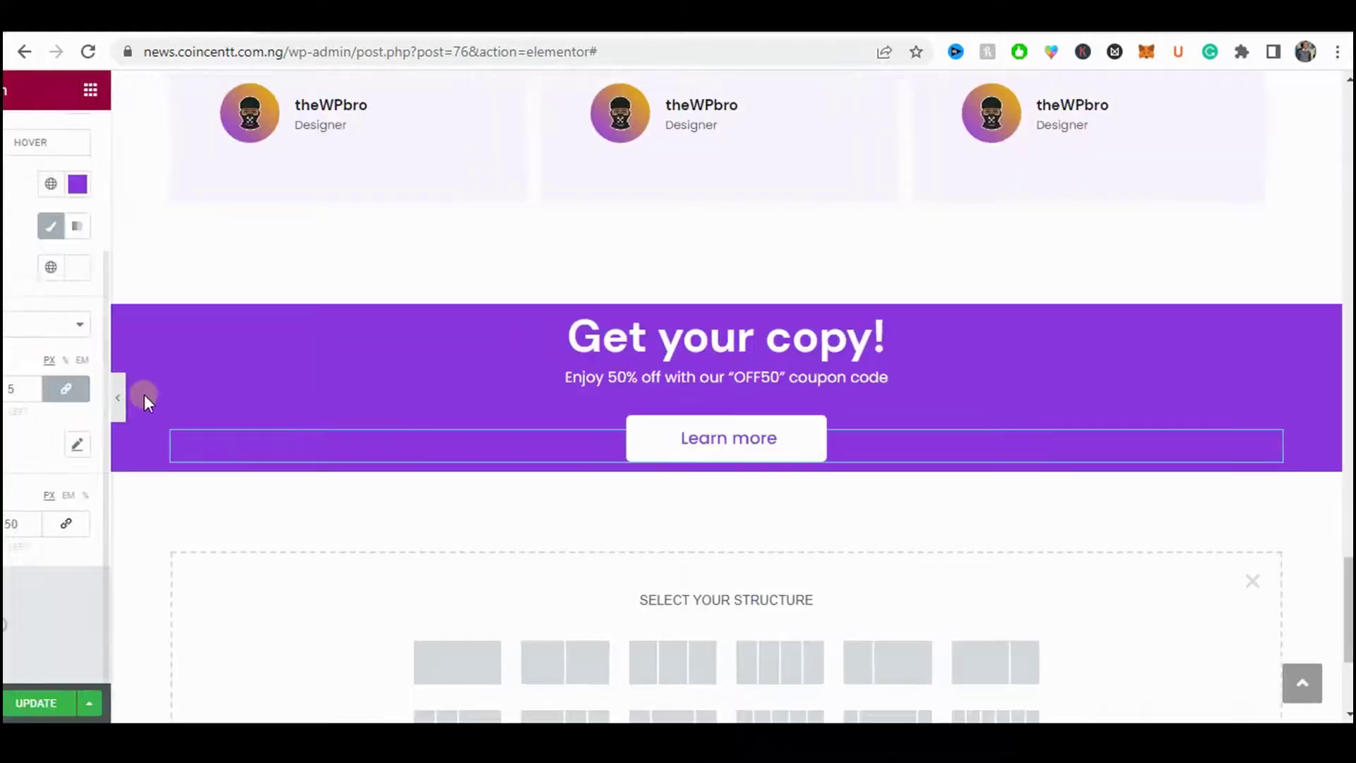
# - Set the Learn more button's hover text color to the black global color #171717
pyautogui.click(185, 142)
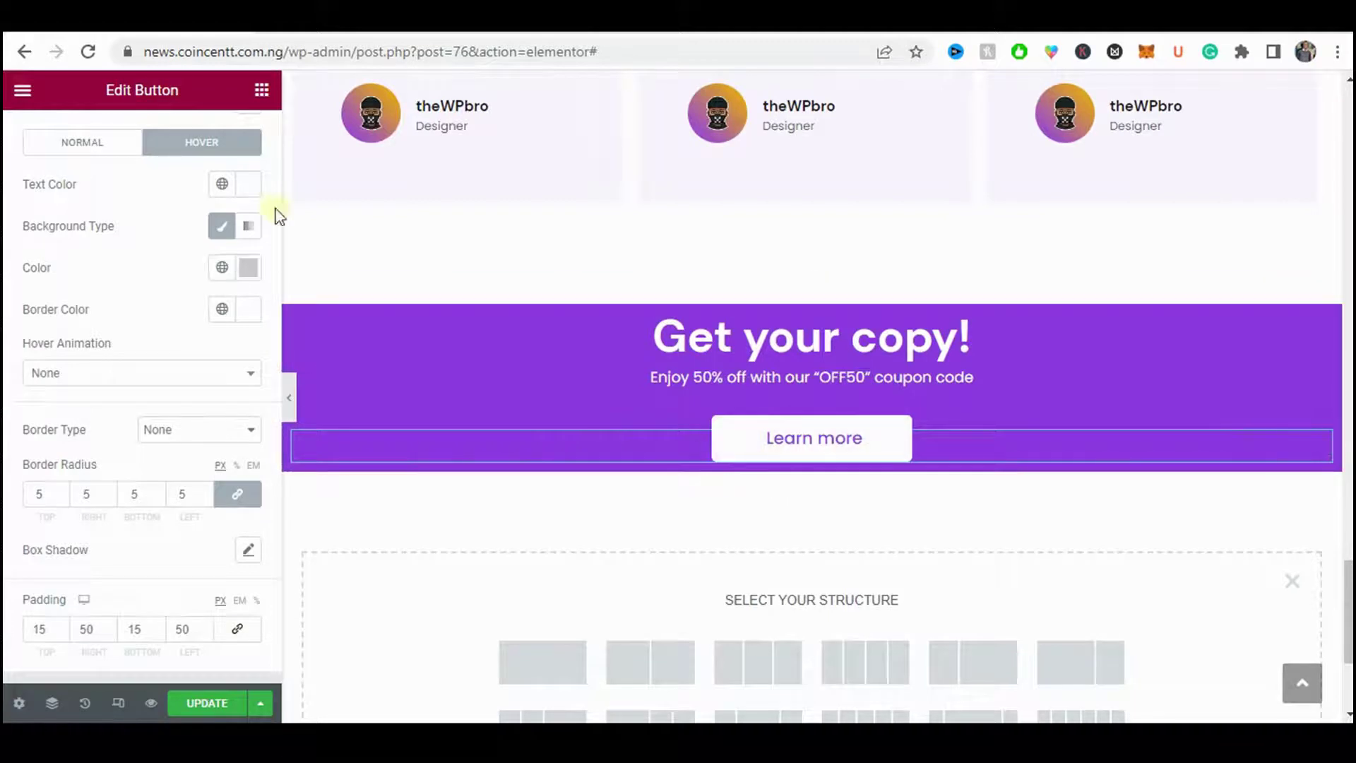
pyautogui.click(222, 184)
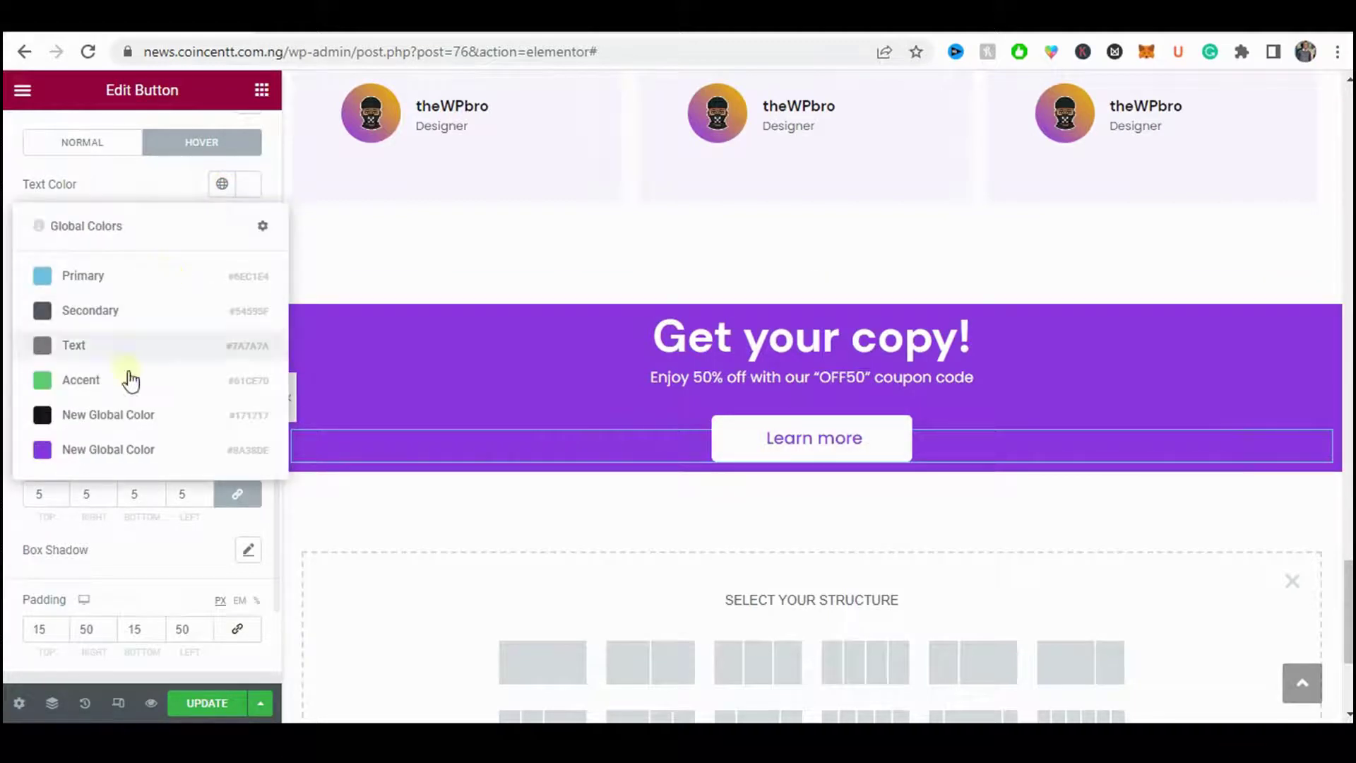
pyautogui.click(120, 452)
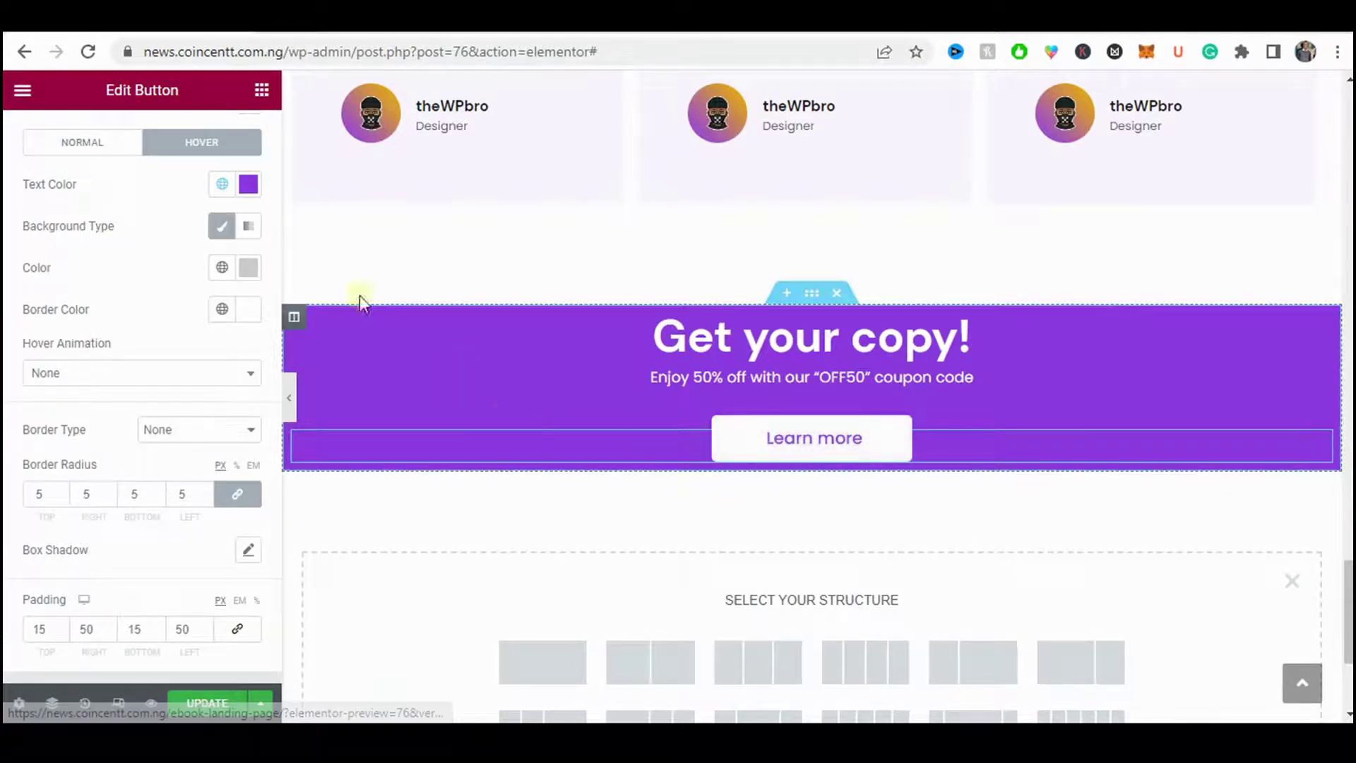
pyautogui.click(222, 184)
pyautogui.click(132, 404)
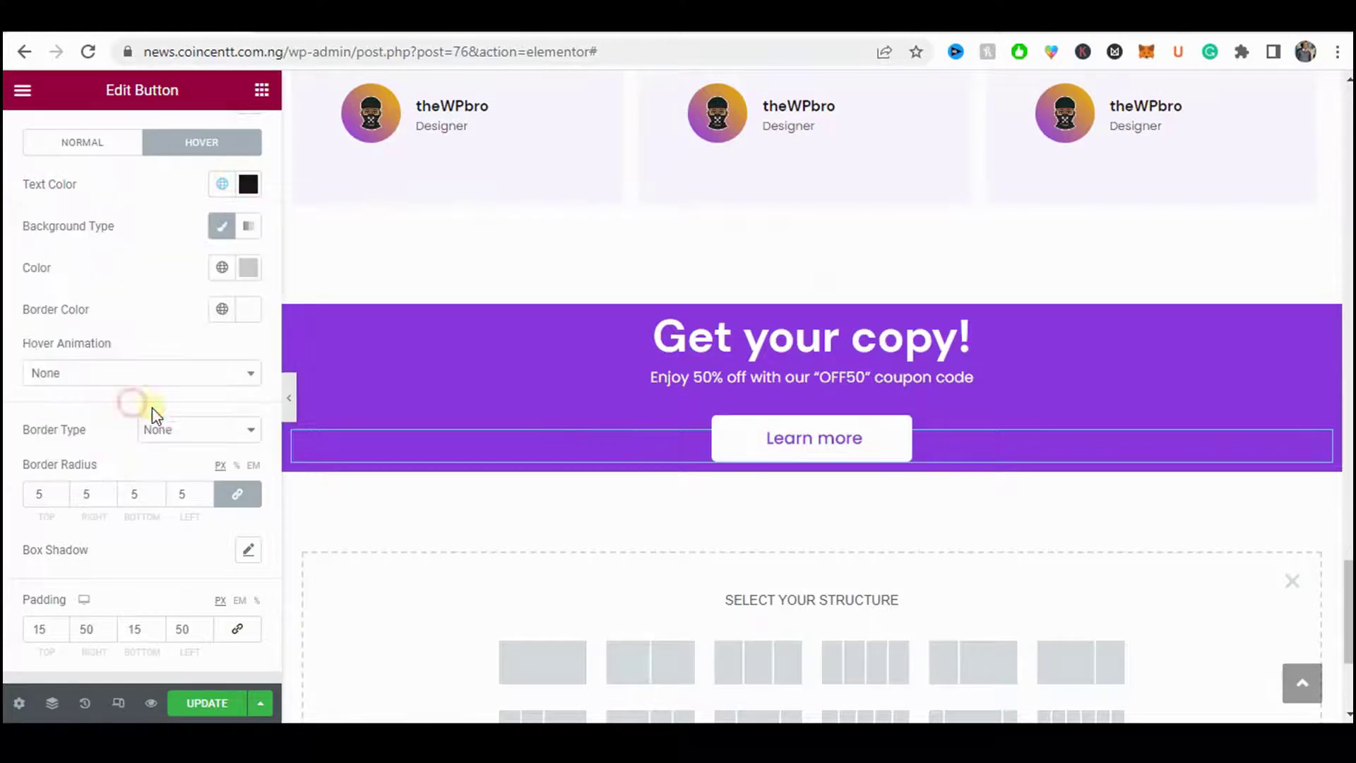
# - Lighten the Learn more button's hover background color to #E6E6E6
pyautogui.click(248, 268)
pyautogui.click(146, 365)
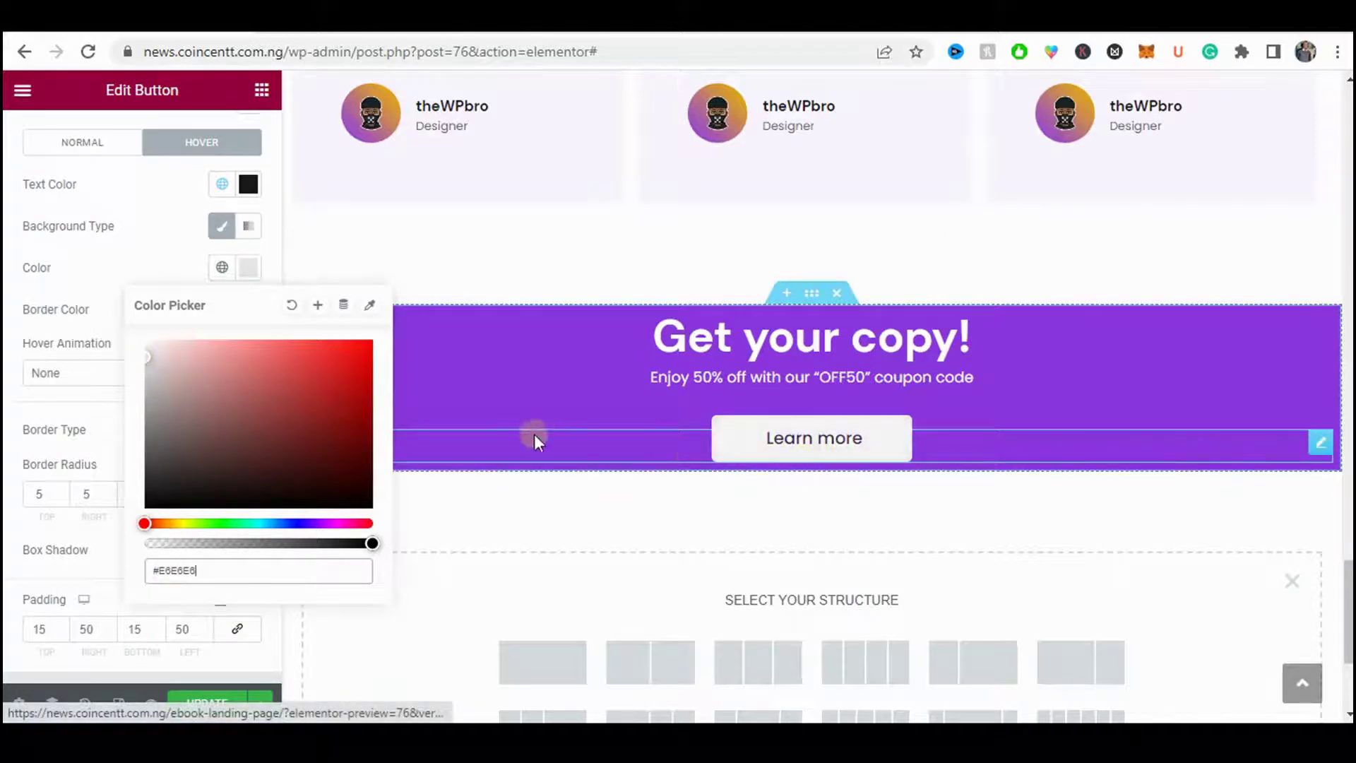
pyautogui.click(157, 248)
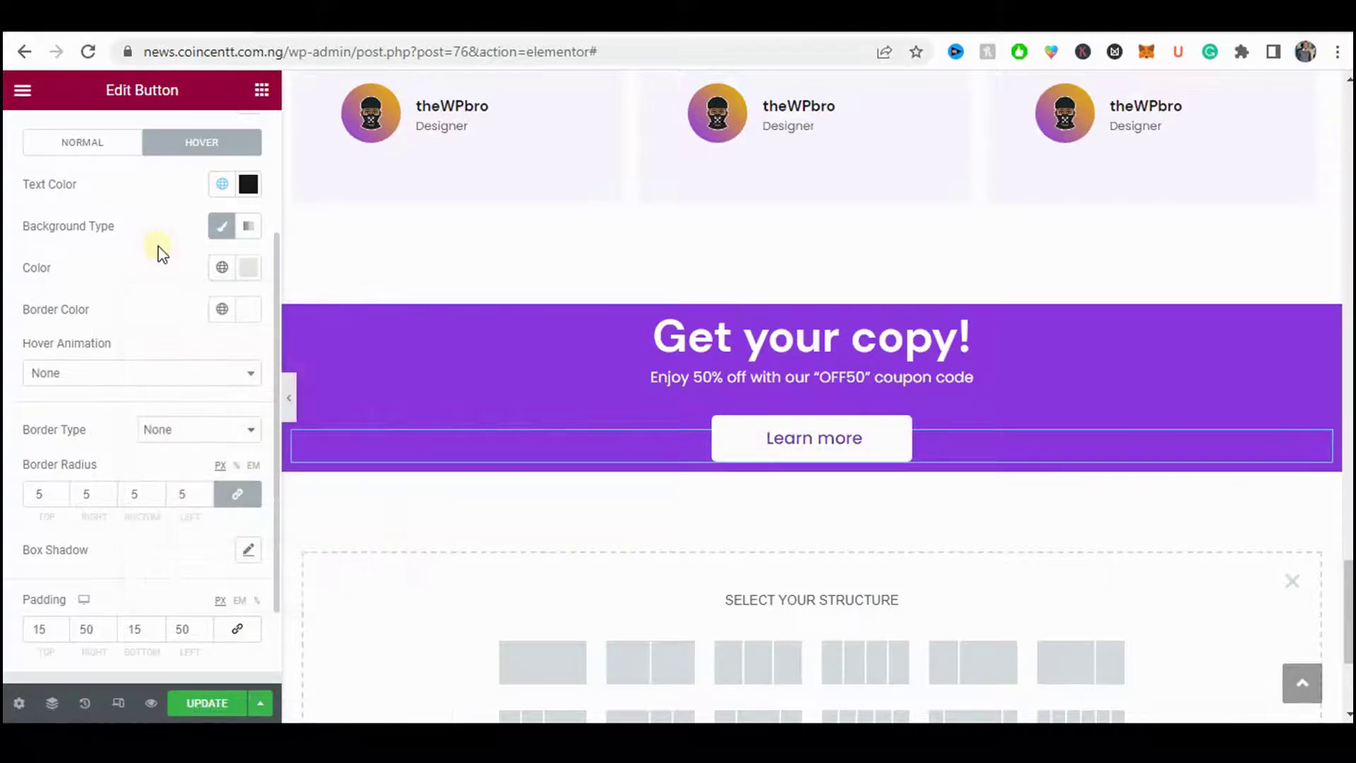
# - Set the Learn more button's normal text color to the black global color #171717 and preview the section at full width
pyautogui.click(93, 146)
pyautogui.scroll(3, 173, 205)
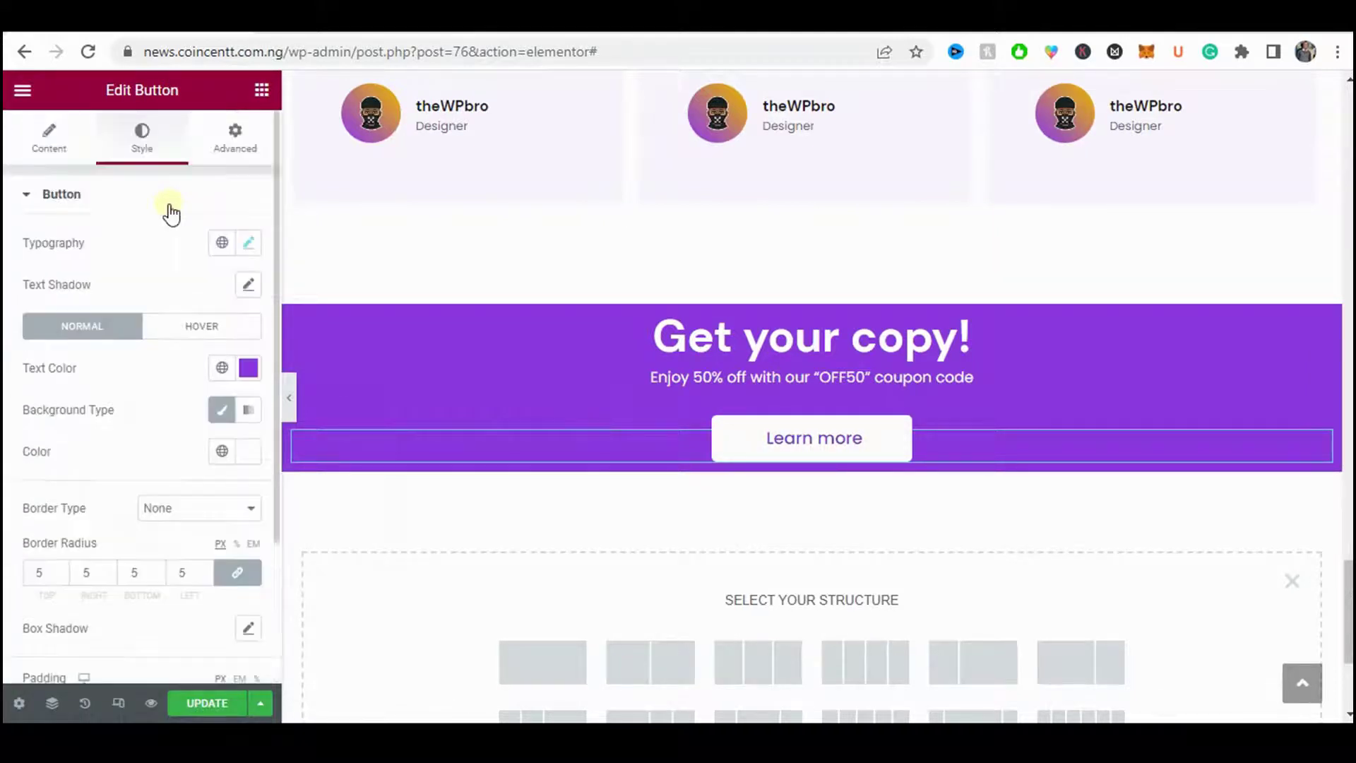
pyautogui.click(220, 366)
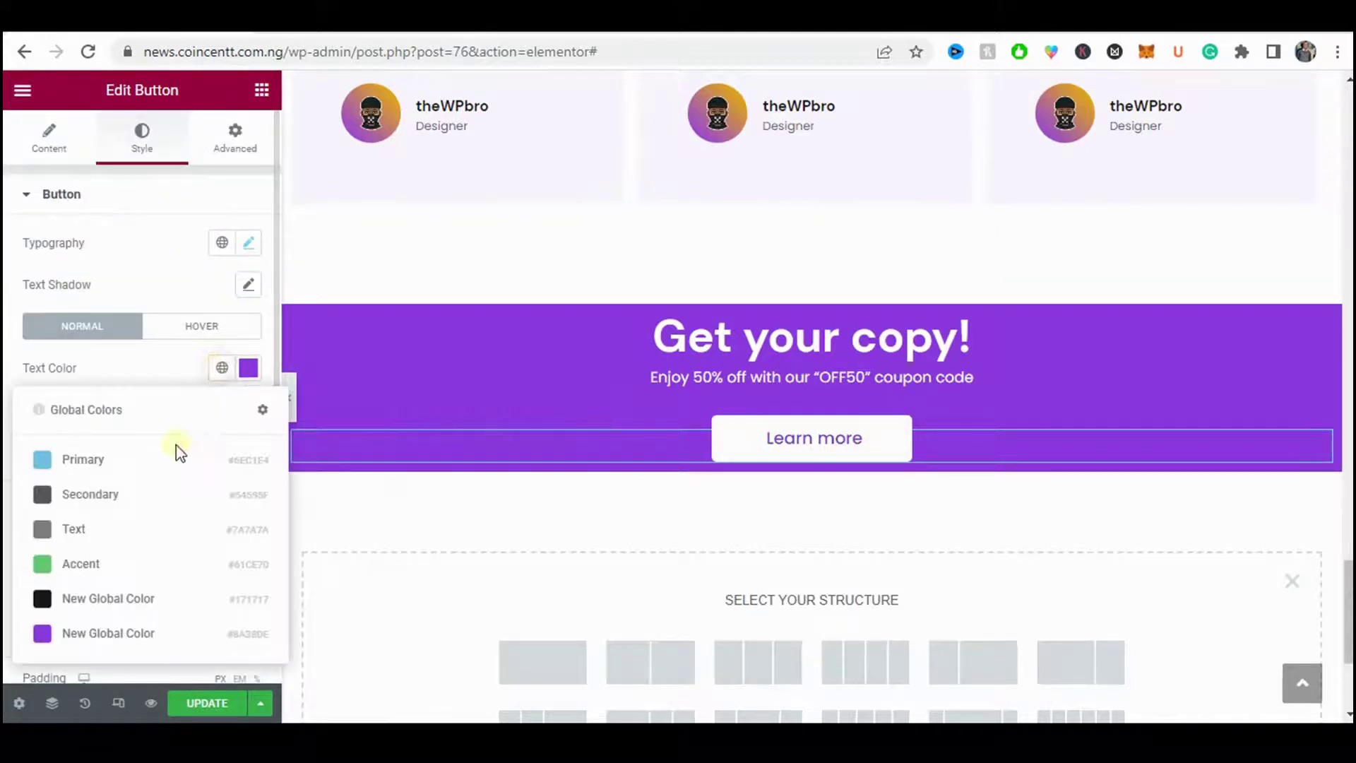
pyautogui.click(117, 602)
pyautogui.click(289, 399)
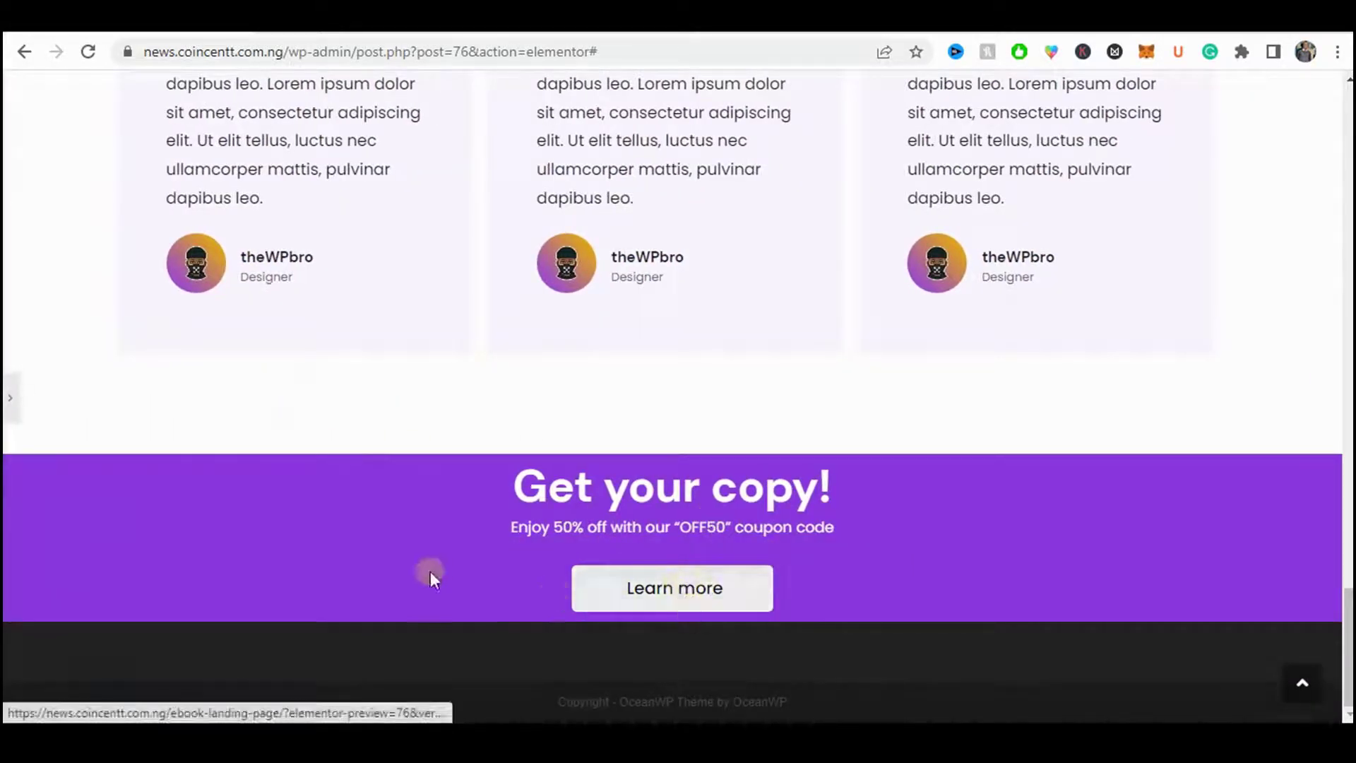
# - Set the "Get your copy!" section's top and bottom padding to 70 px, keeping the sides at 0, and preview it at full width
pyautogui.click(10, 398)
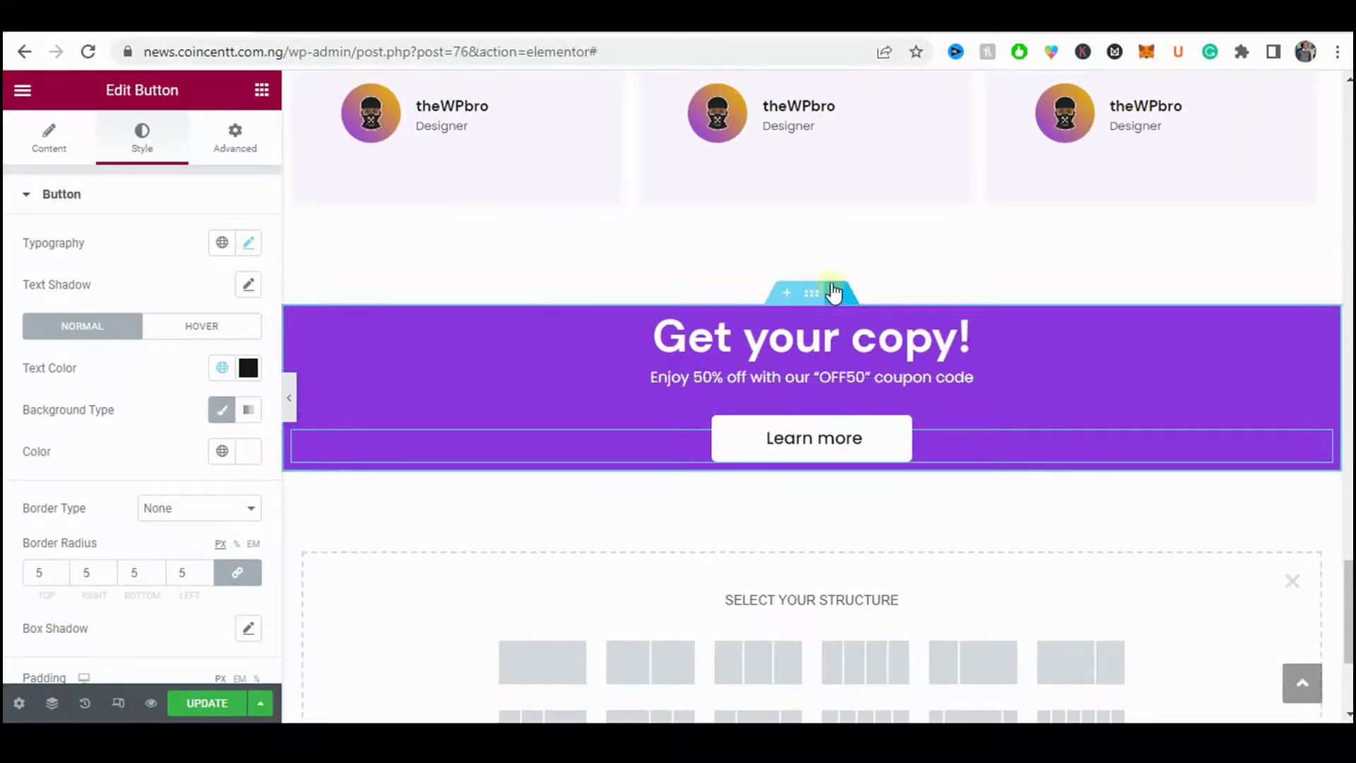
pyautogui.click(811, 293)
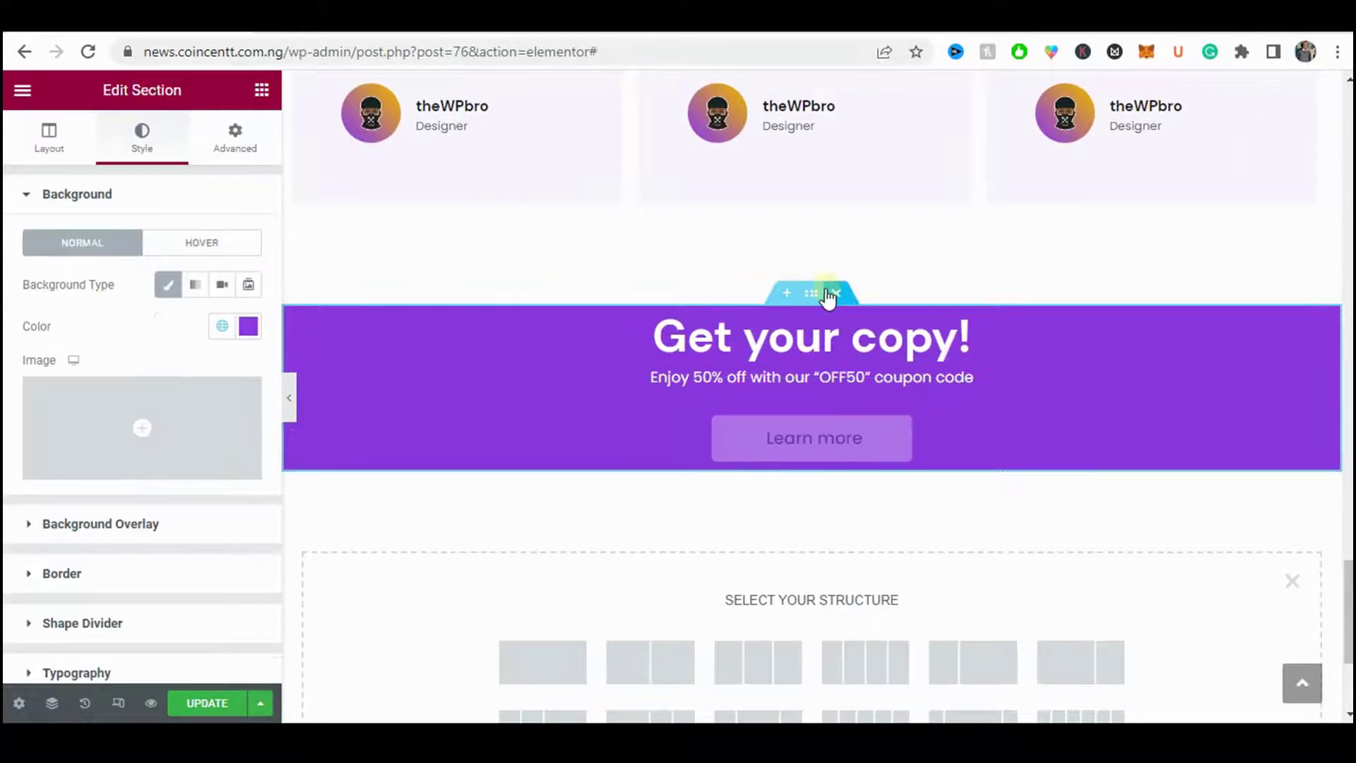
pyautogui.click(239, 150)
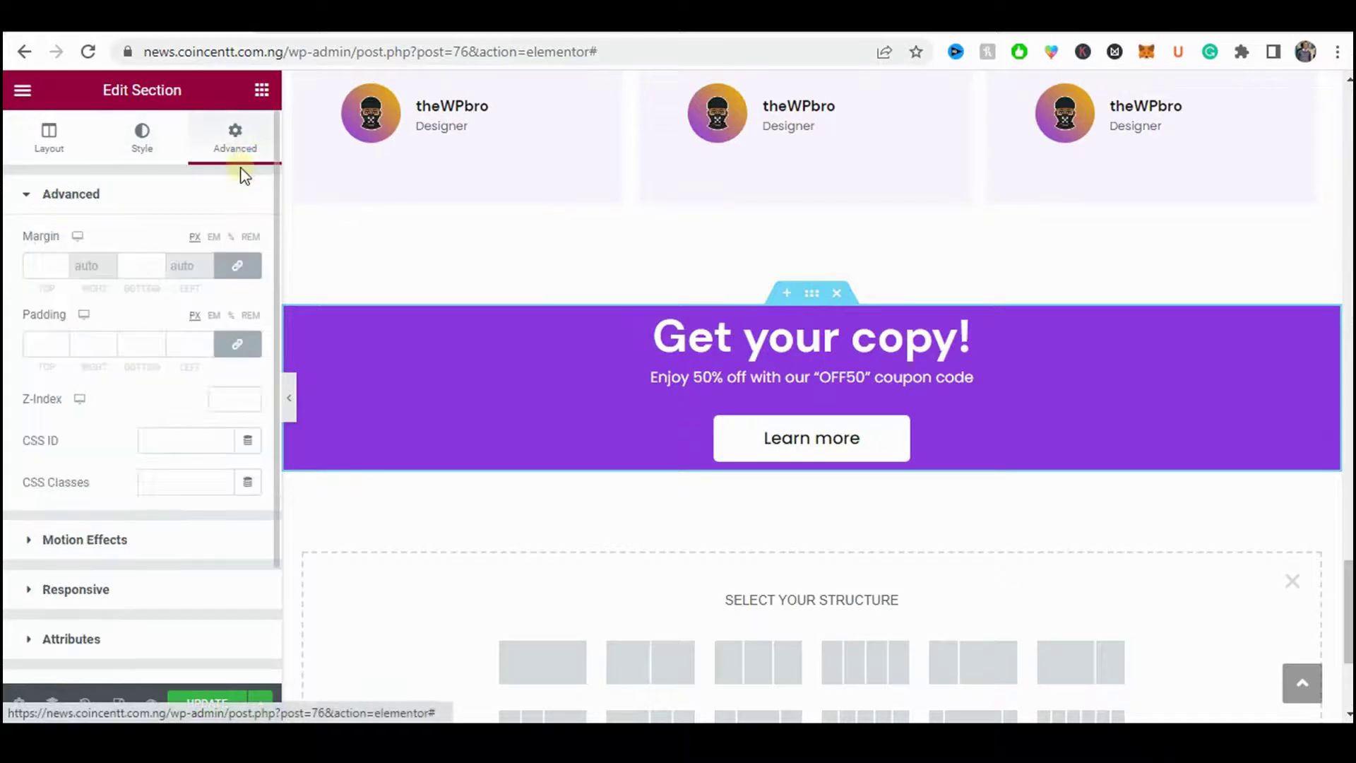
pyautogui.click(238, 344)
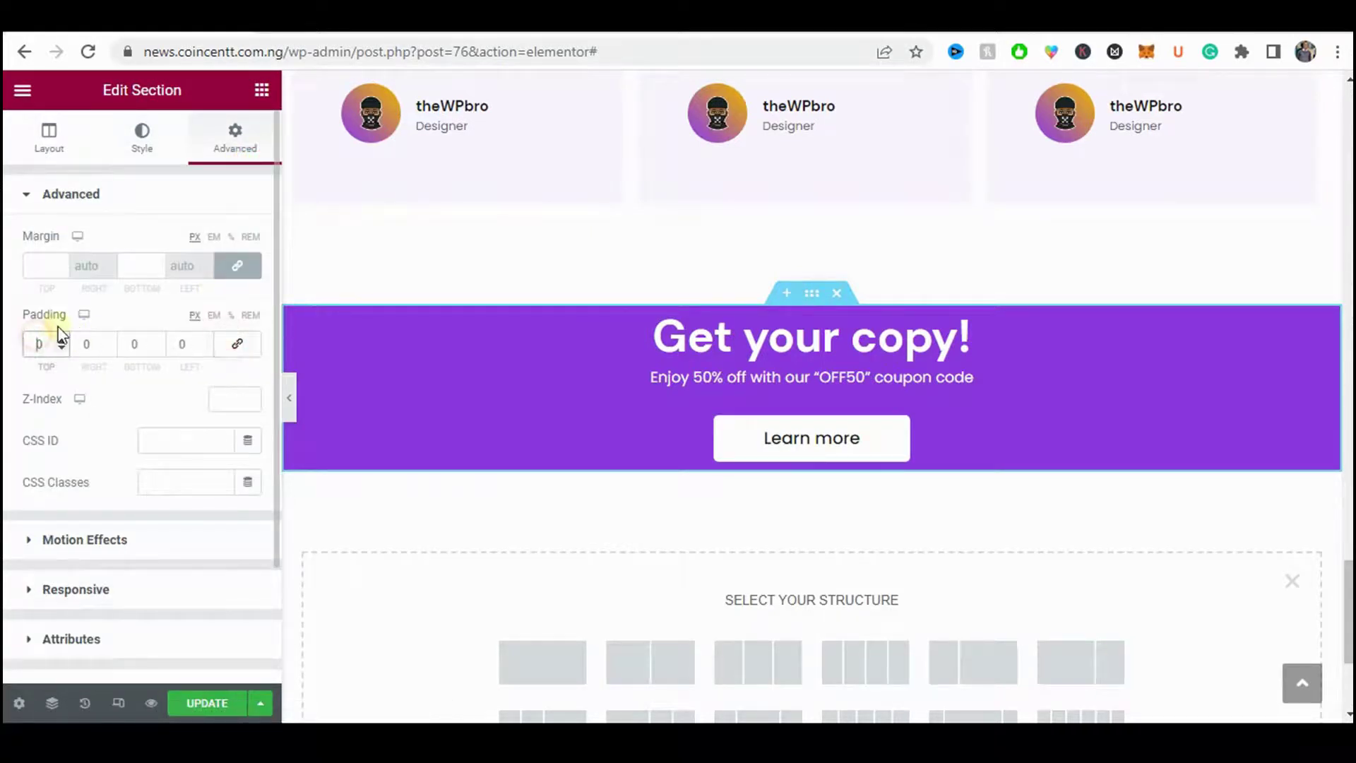
pyautogui.write('7')
pyautogui.click(124, 336)
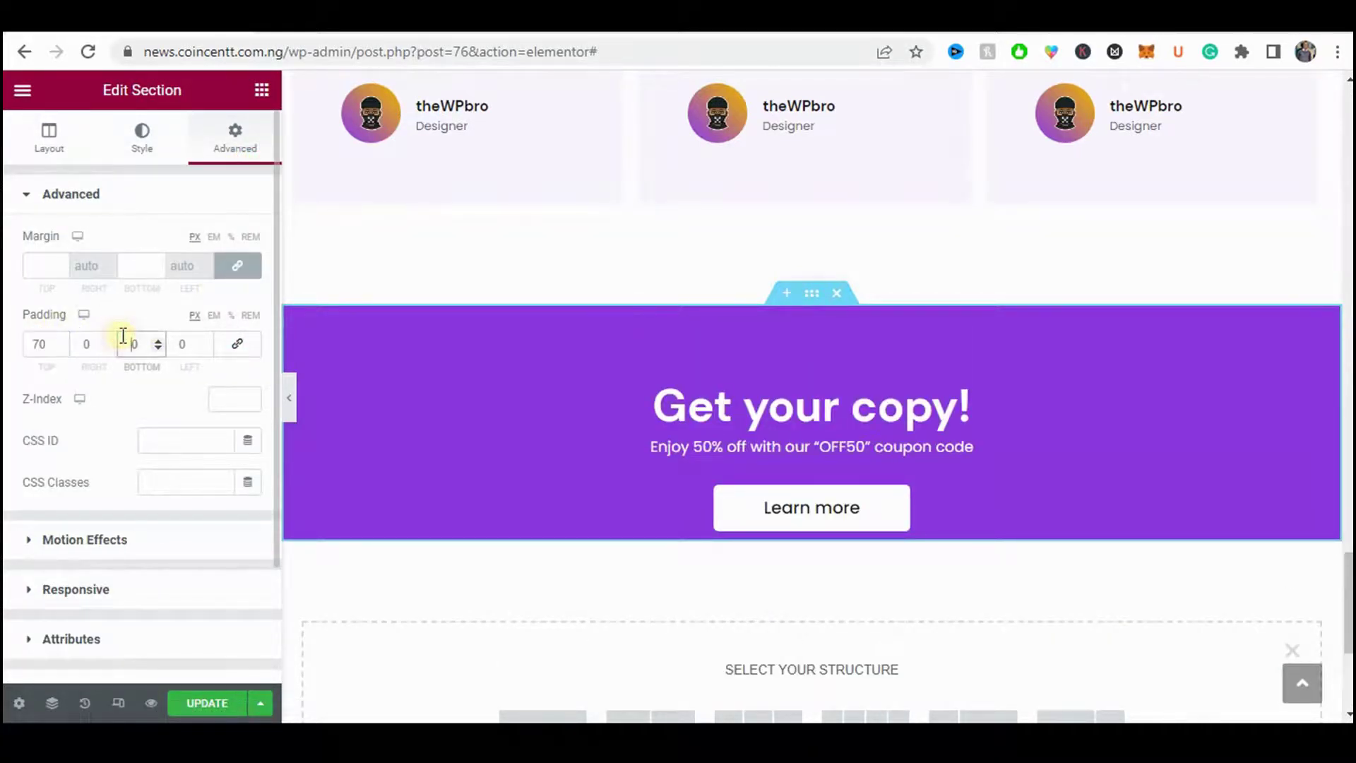
pyautogui.write('7')
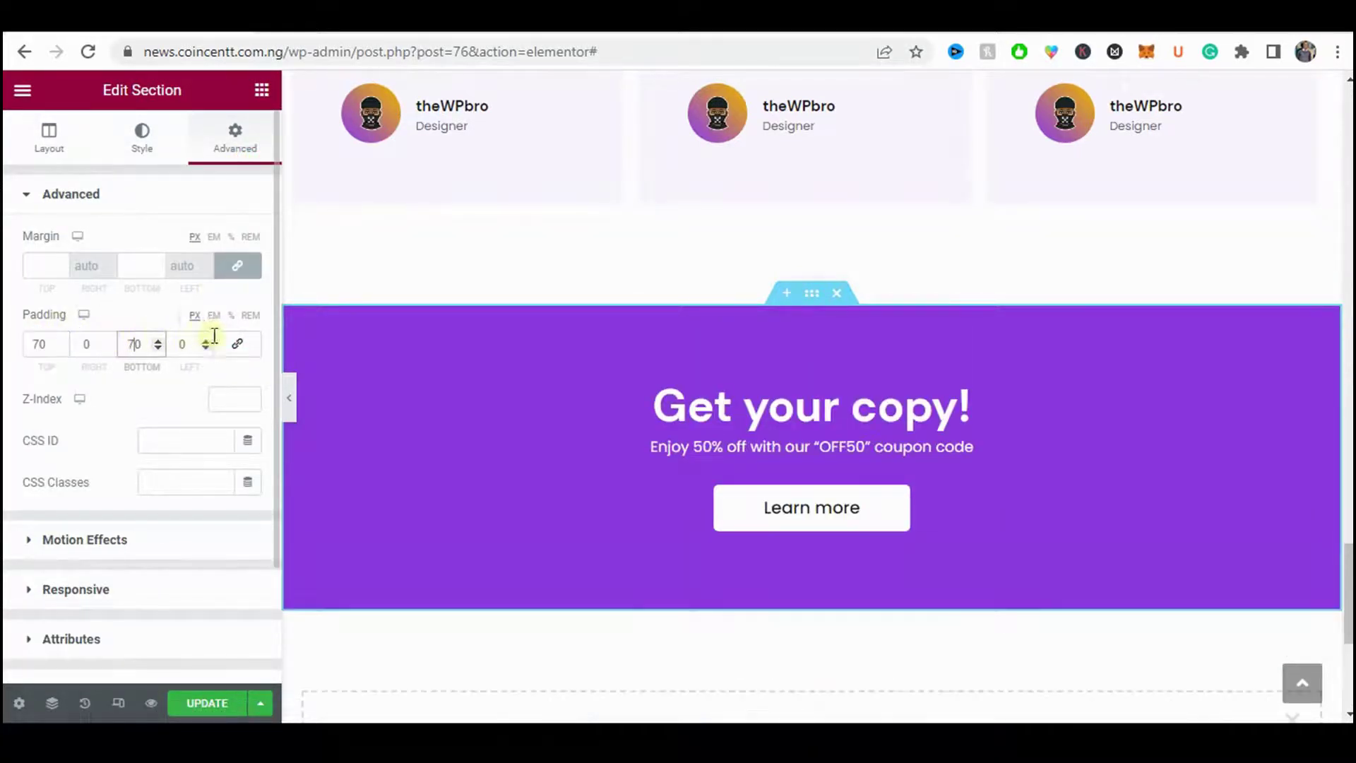
pyautogui.click(290, 402)
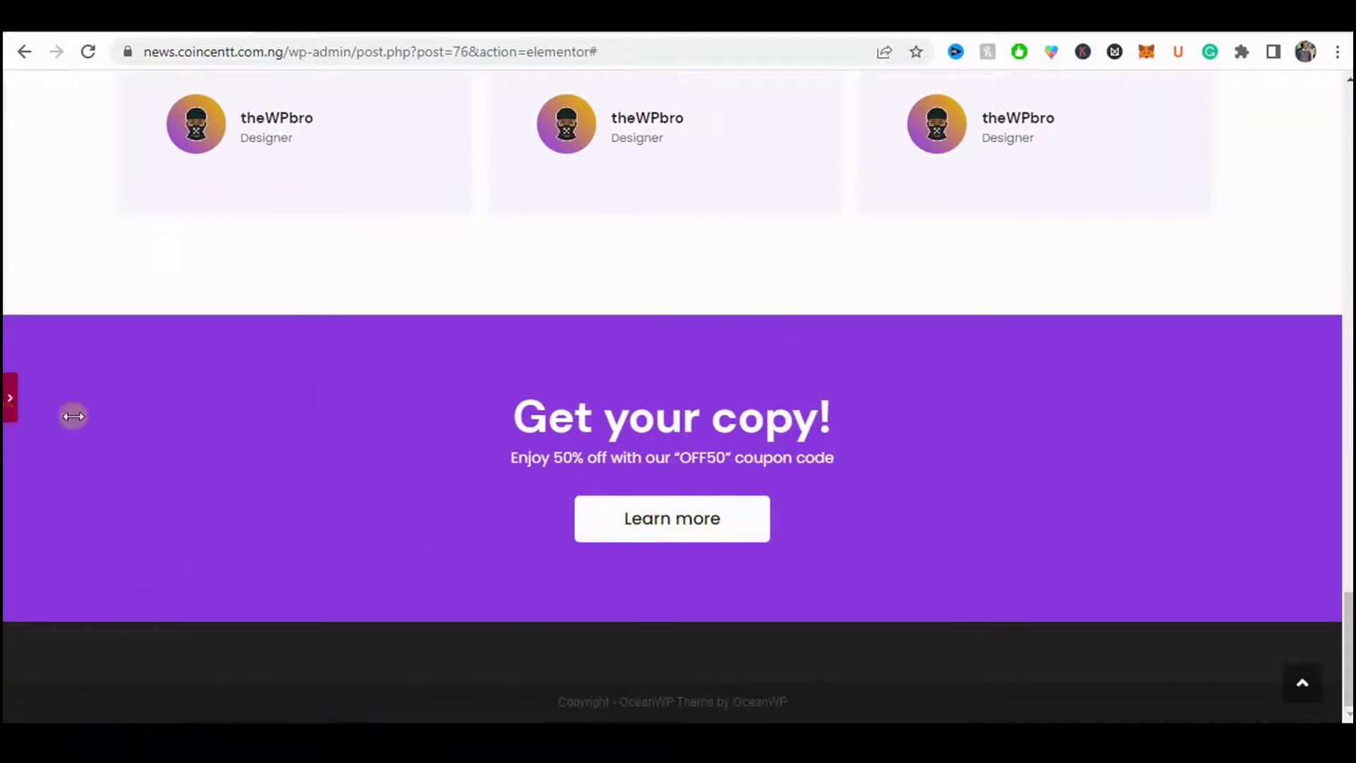
# - Clear the #about-the-book link from the Learn more button in the "Get your copy!" section
pyautogui.click(10, 399)
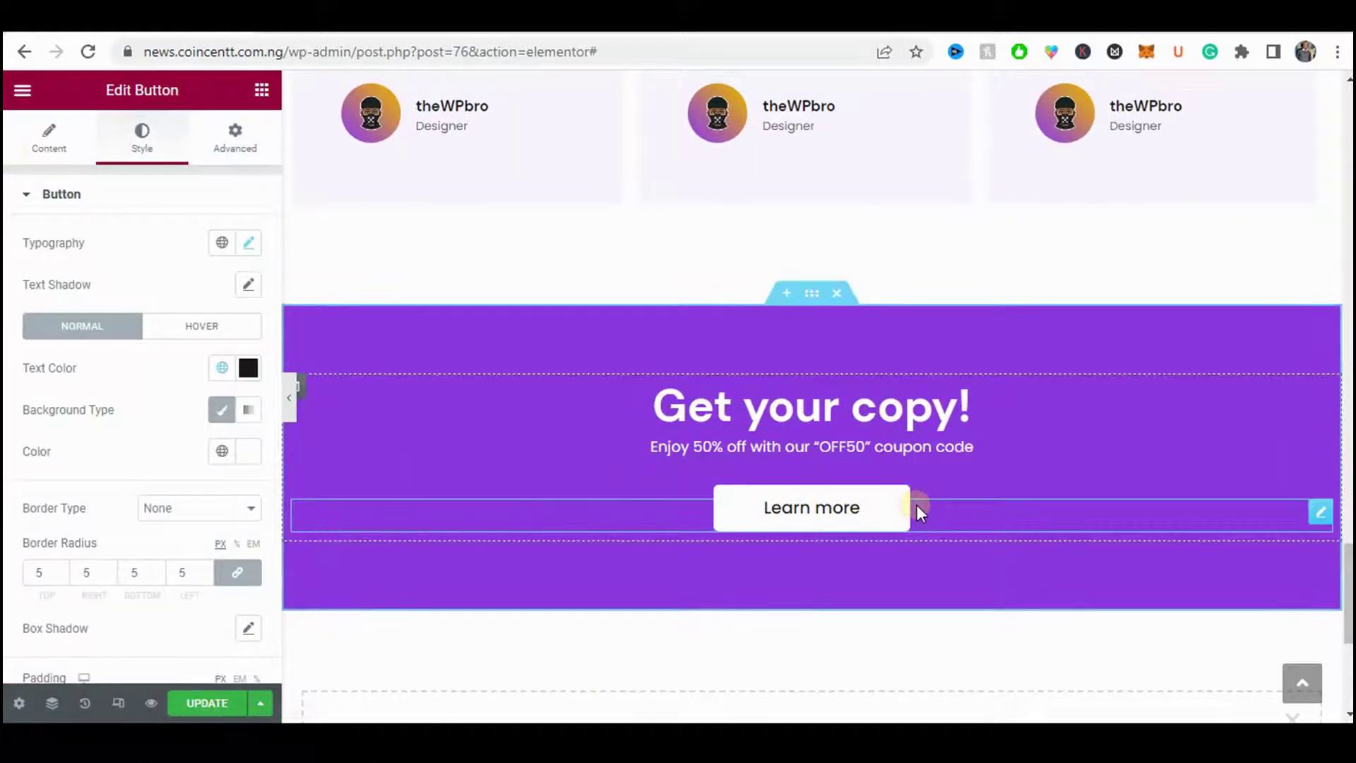
pyautogui.click(49, 141)
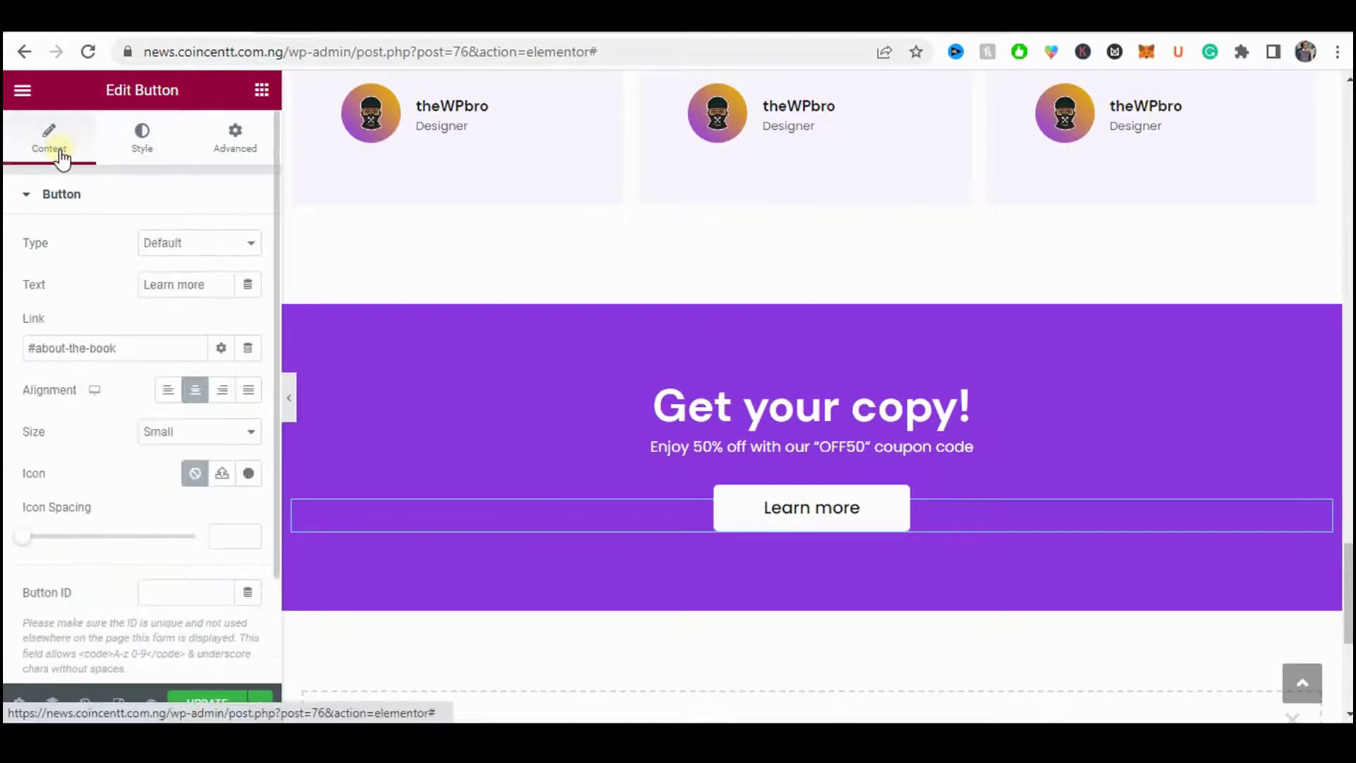
pyautogui.tripleClick(74, 339)
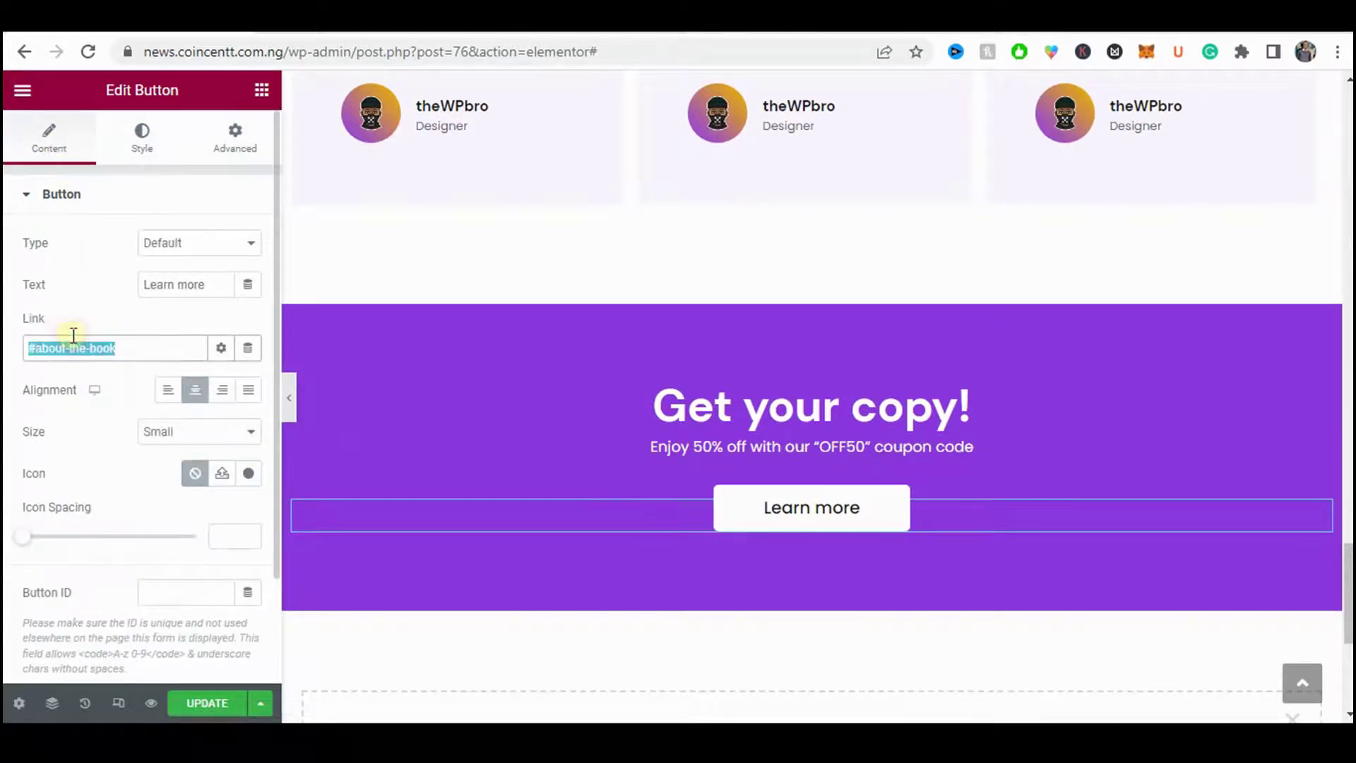
pyautogui.press('BackSpace')
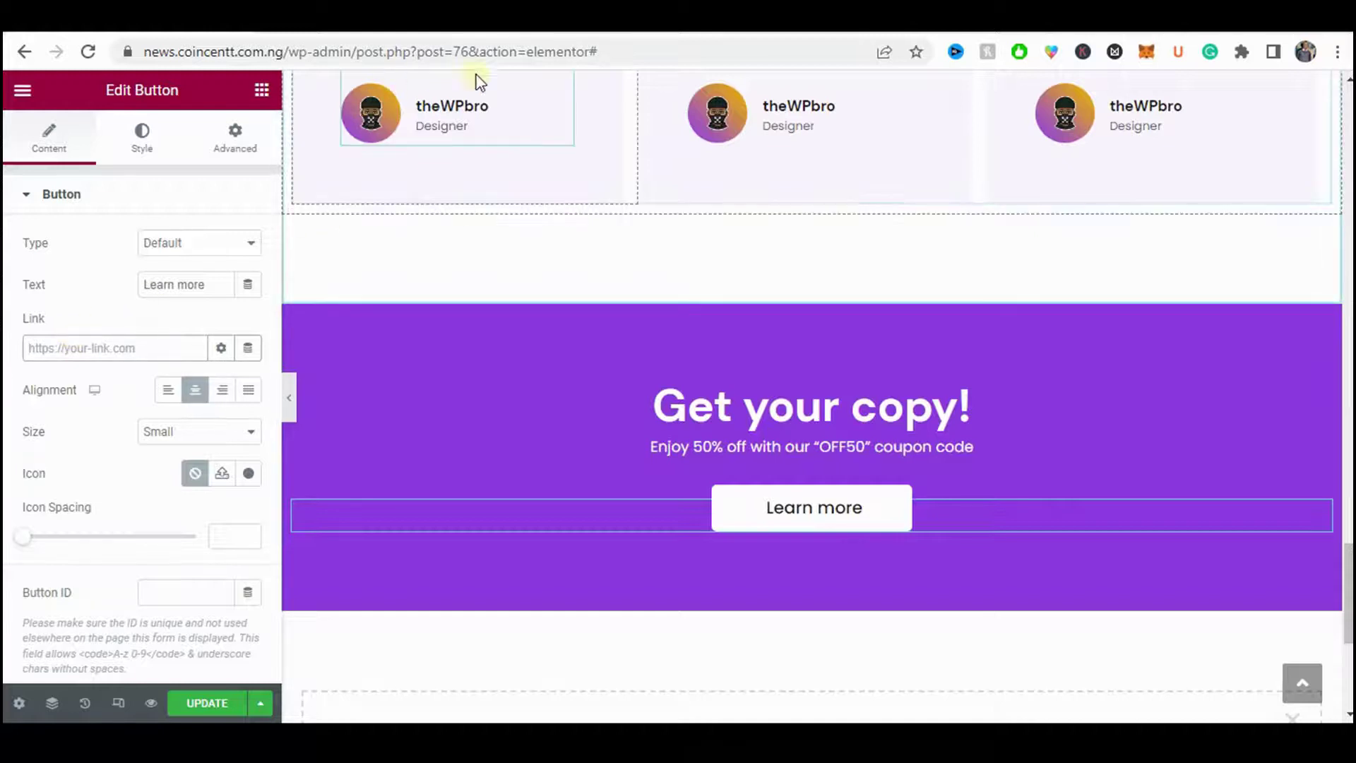
# - Search Google for "thewpbro youtube" in a new browser tab and copy the link address of the theWPbro YouTube channel result
pyautogui.click(746, 33)
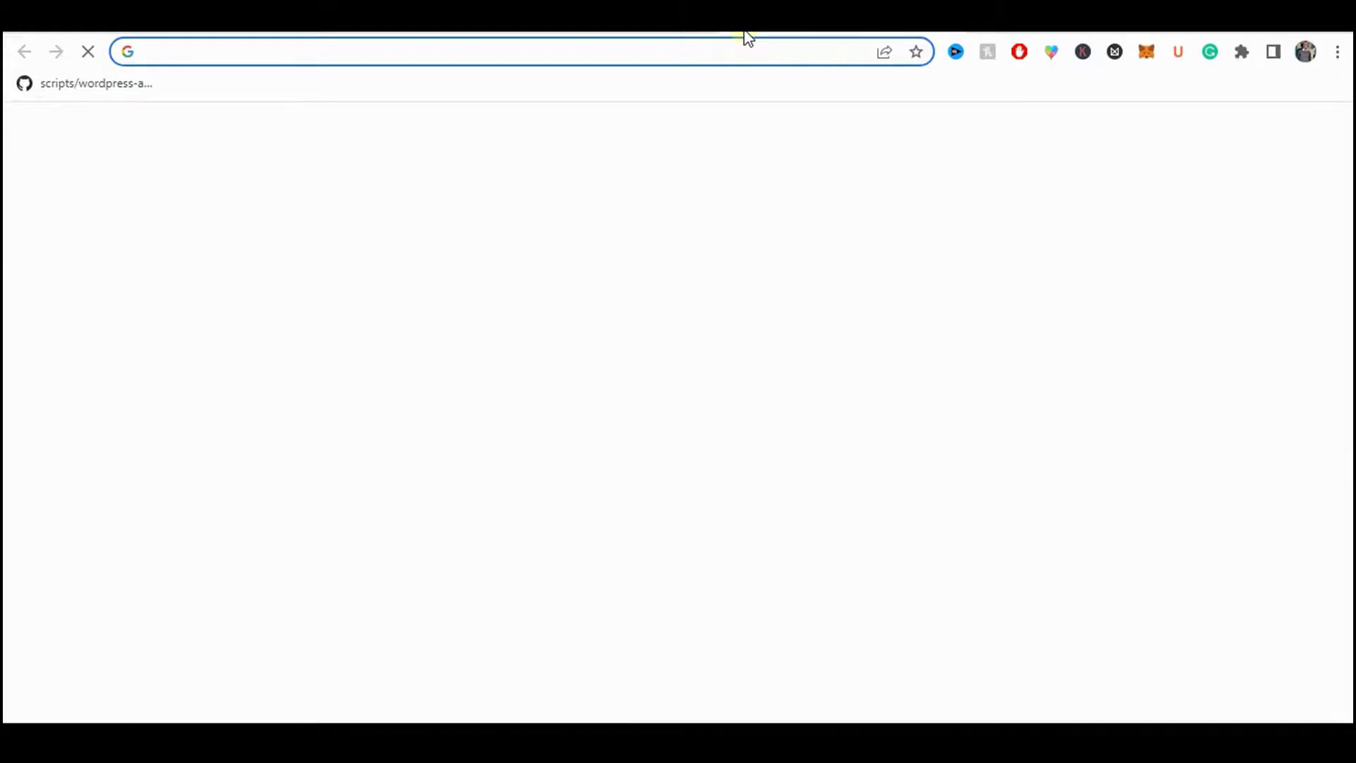
pyautogui.write('thewpbro youtube')
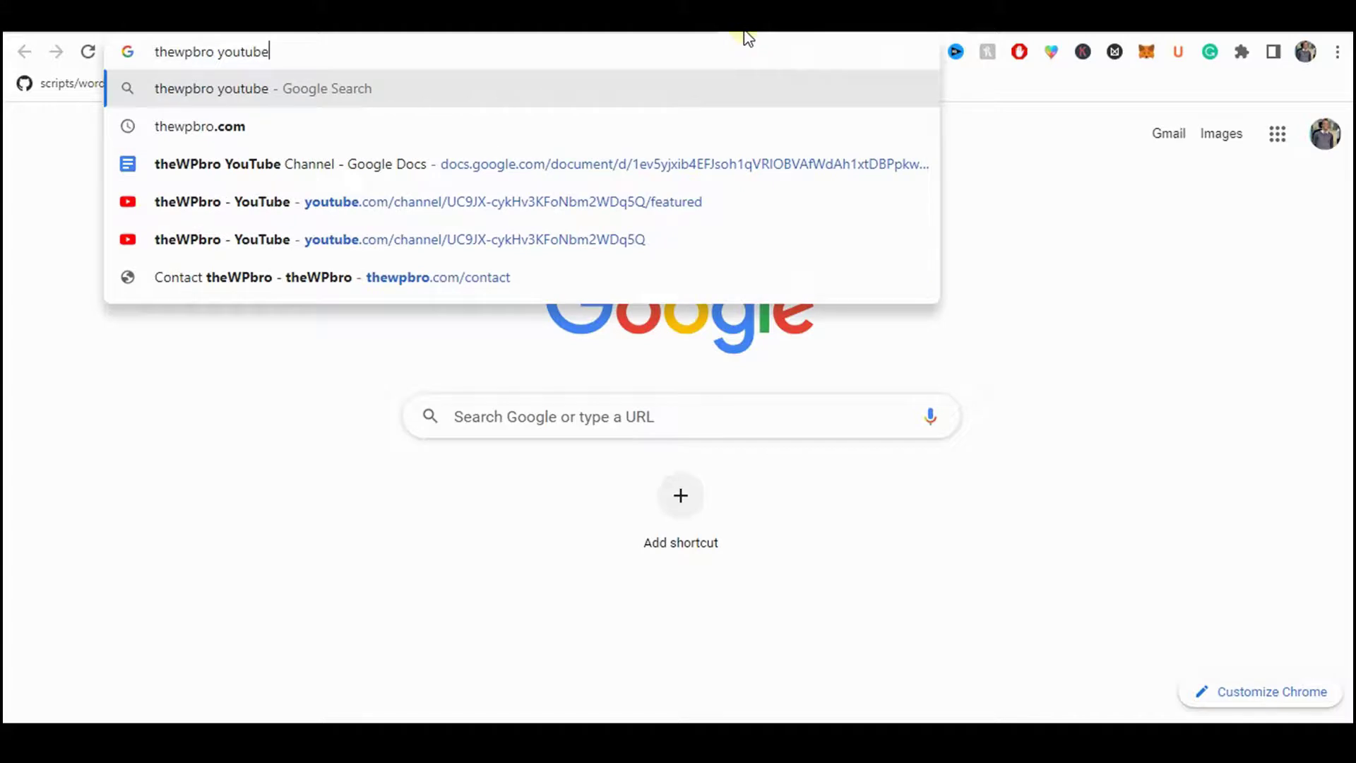
pyautogui.press('Return')
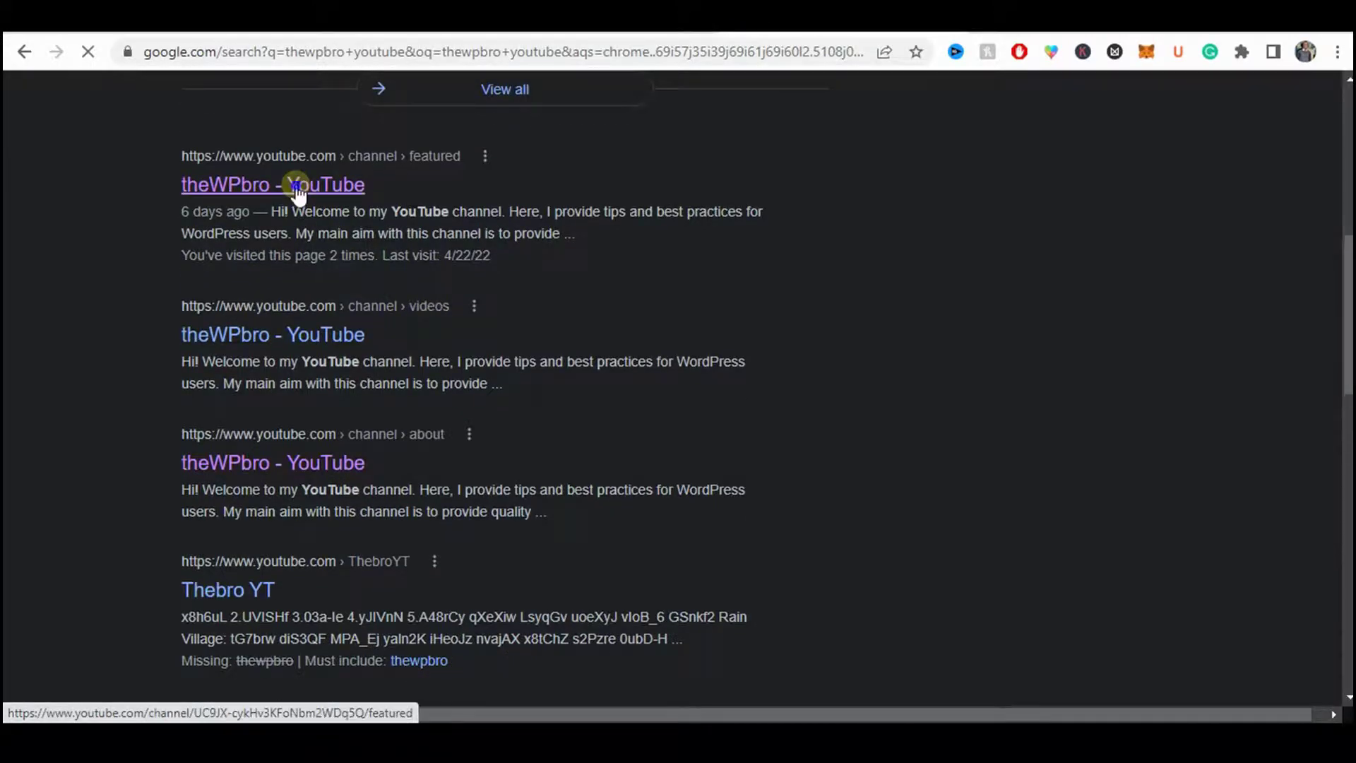
pyautogui.rightClick(296, 187)
pyautogui.click(317, 305)
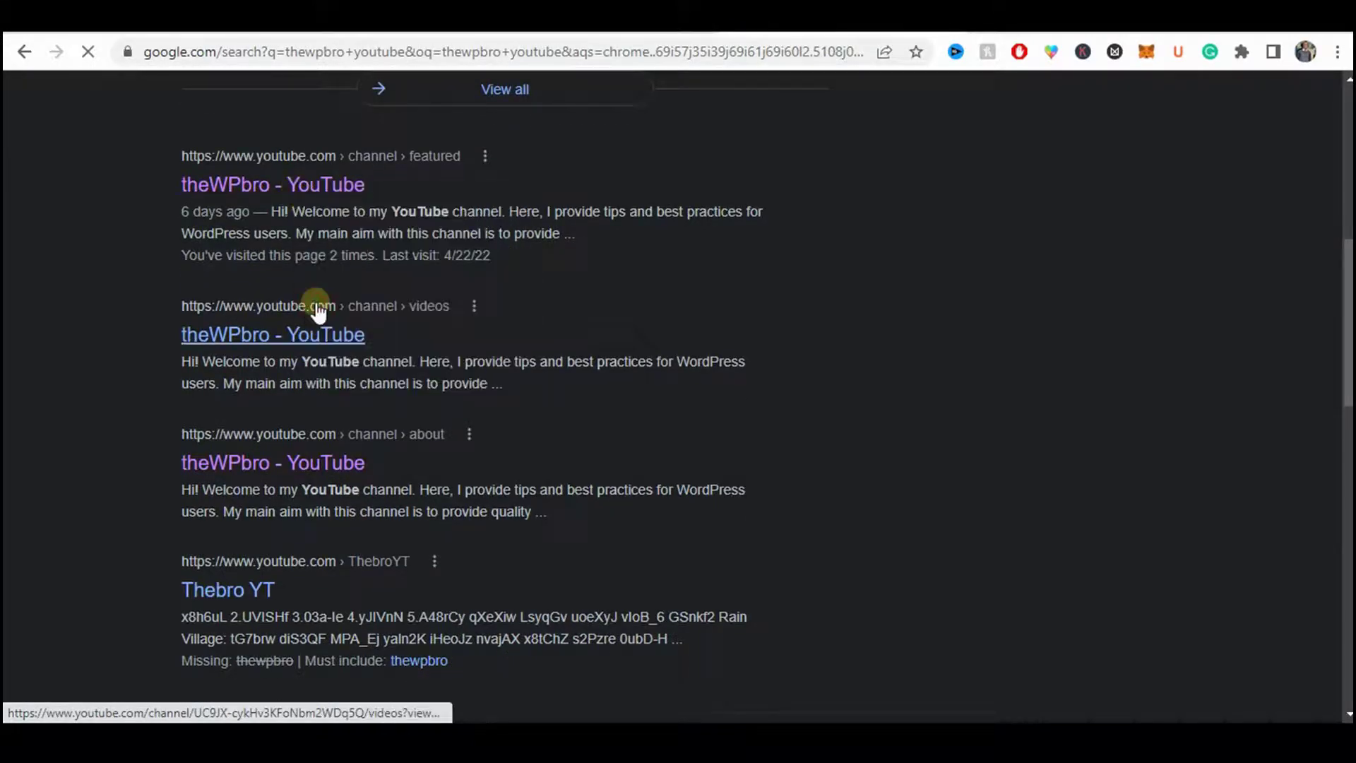
# - Back in the Elementor editor, paste the YouTube channel URL as the Learn more button's link, remove its trailing "featured", and update the page
pyautogui.click(83, 23)
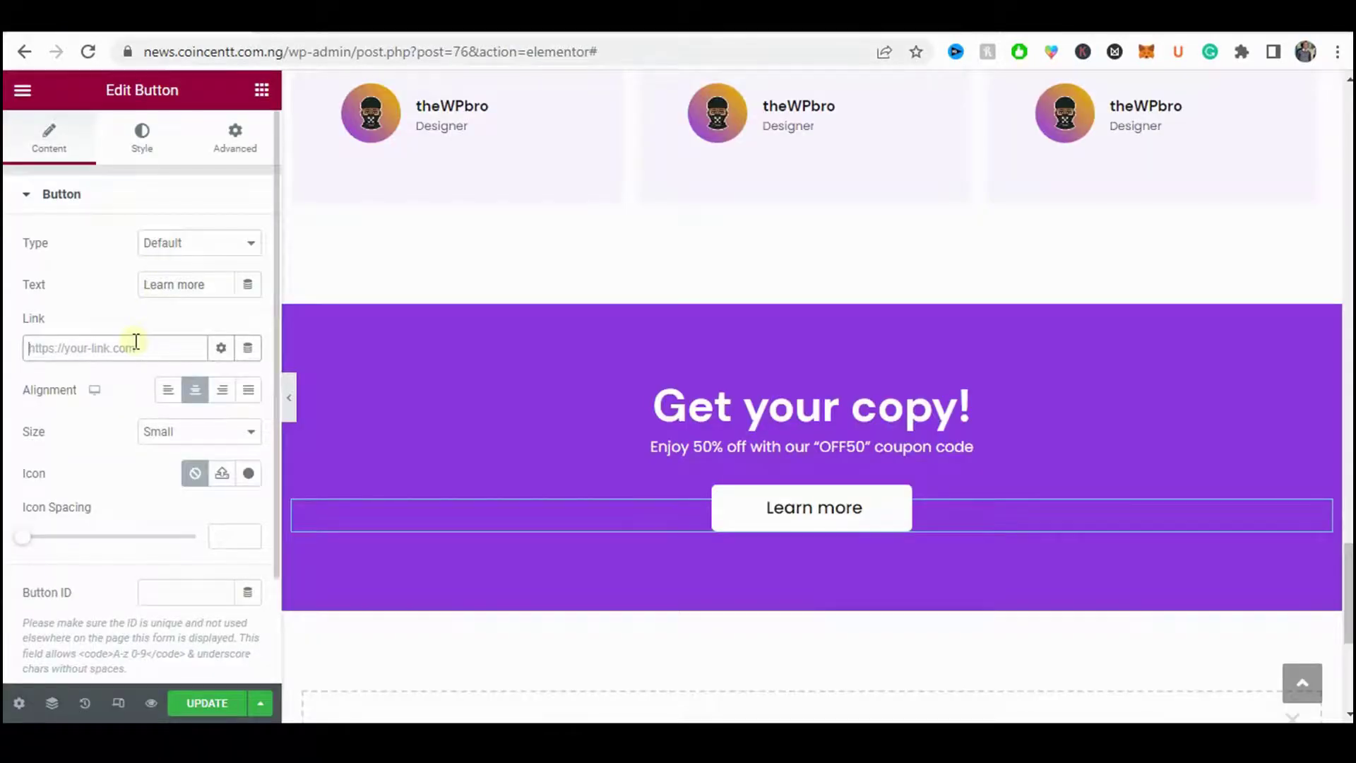
pyautogui.hotkey('ctrl', 'v')
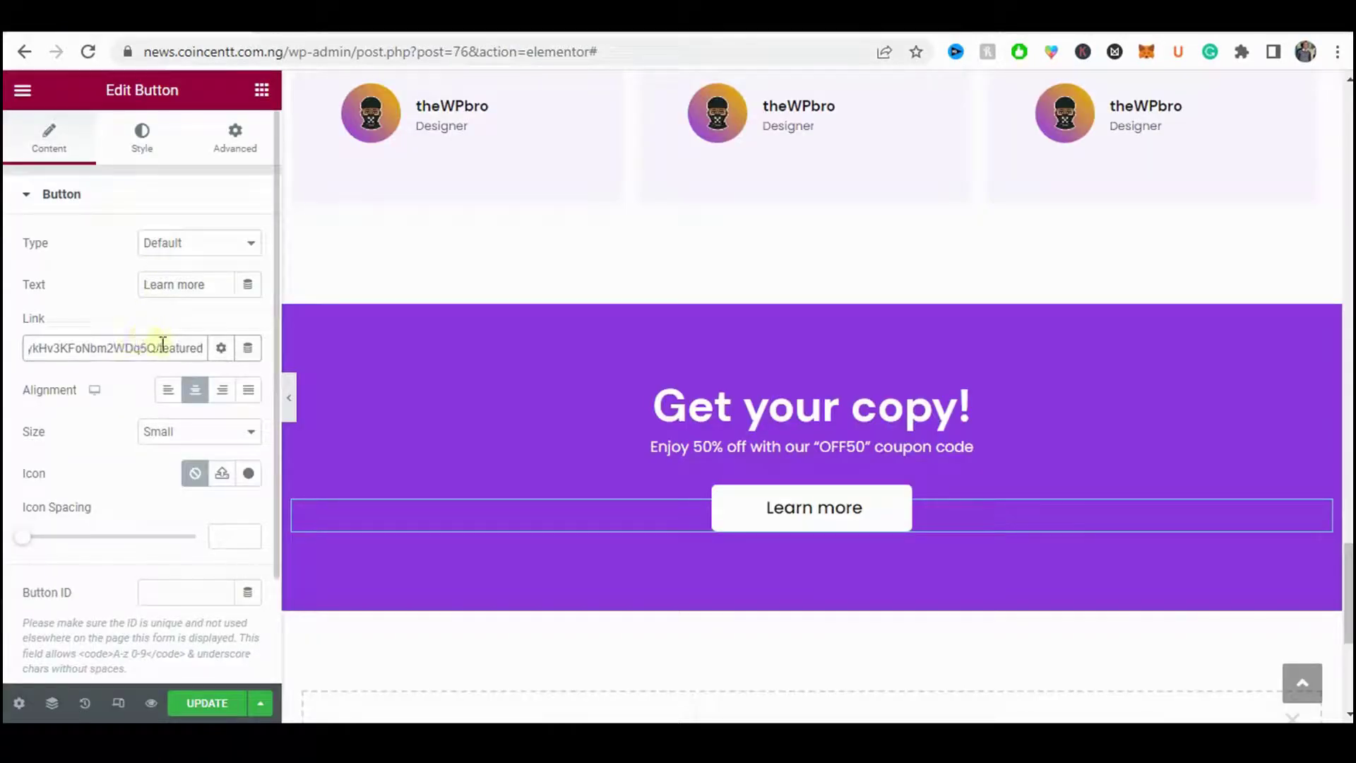
pyautogui.doubleClick(162, 344)
pyautogui.press('BackSpace')
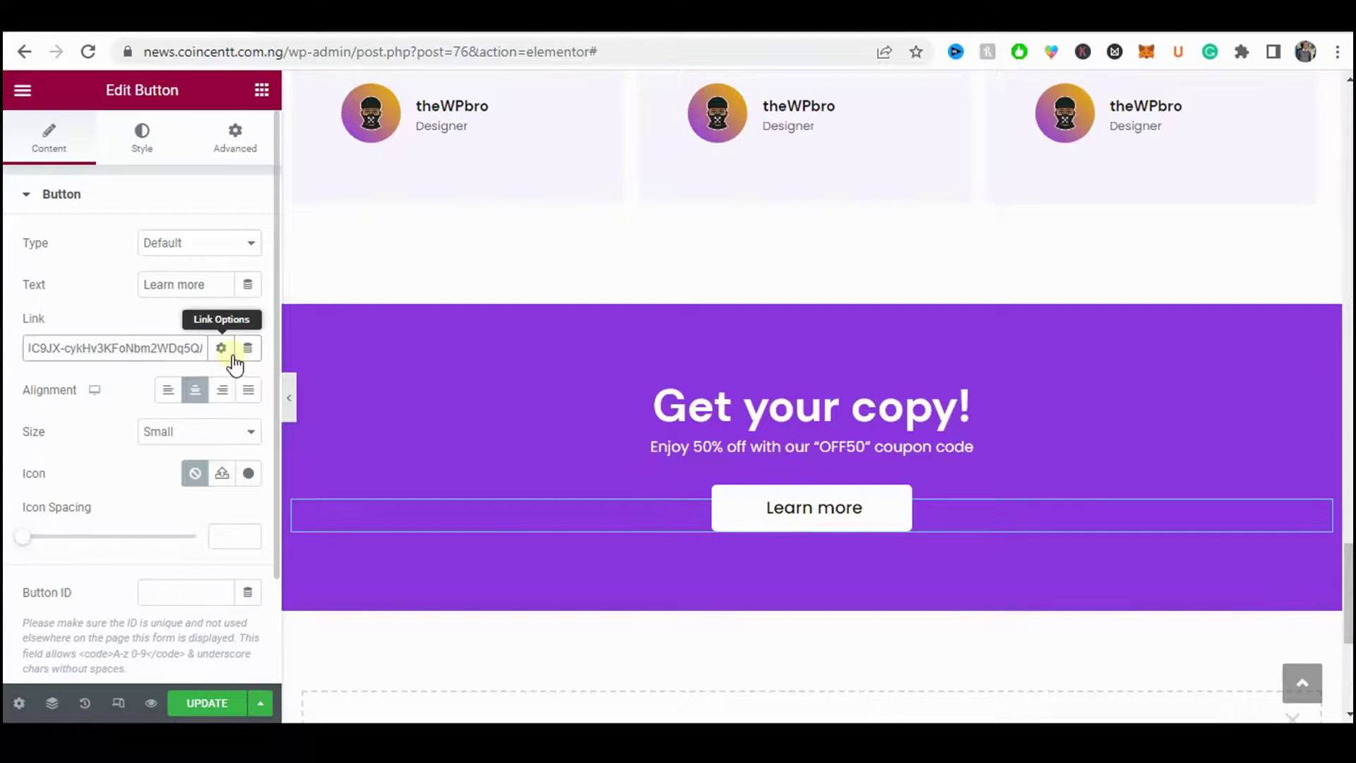
pyautogui.scroll(-5, 645, 455)
pyautogui.click(205, 703)
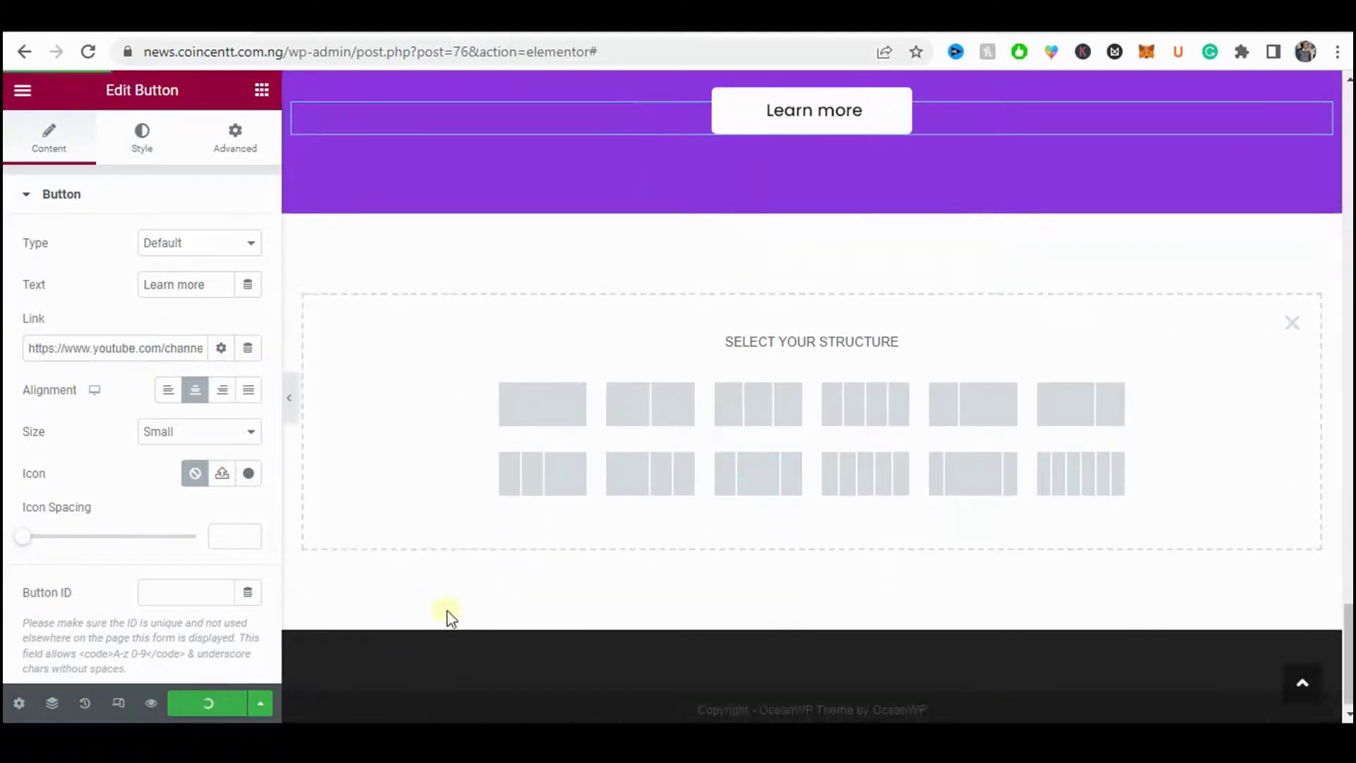
# - Preview the landing page at full width, from the hero section down to the "Get your copy!" section
pyautogui.click(288, 397)
pyautogui.scroll(6, 336, 443)
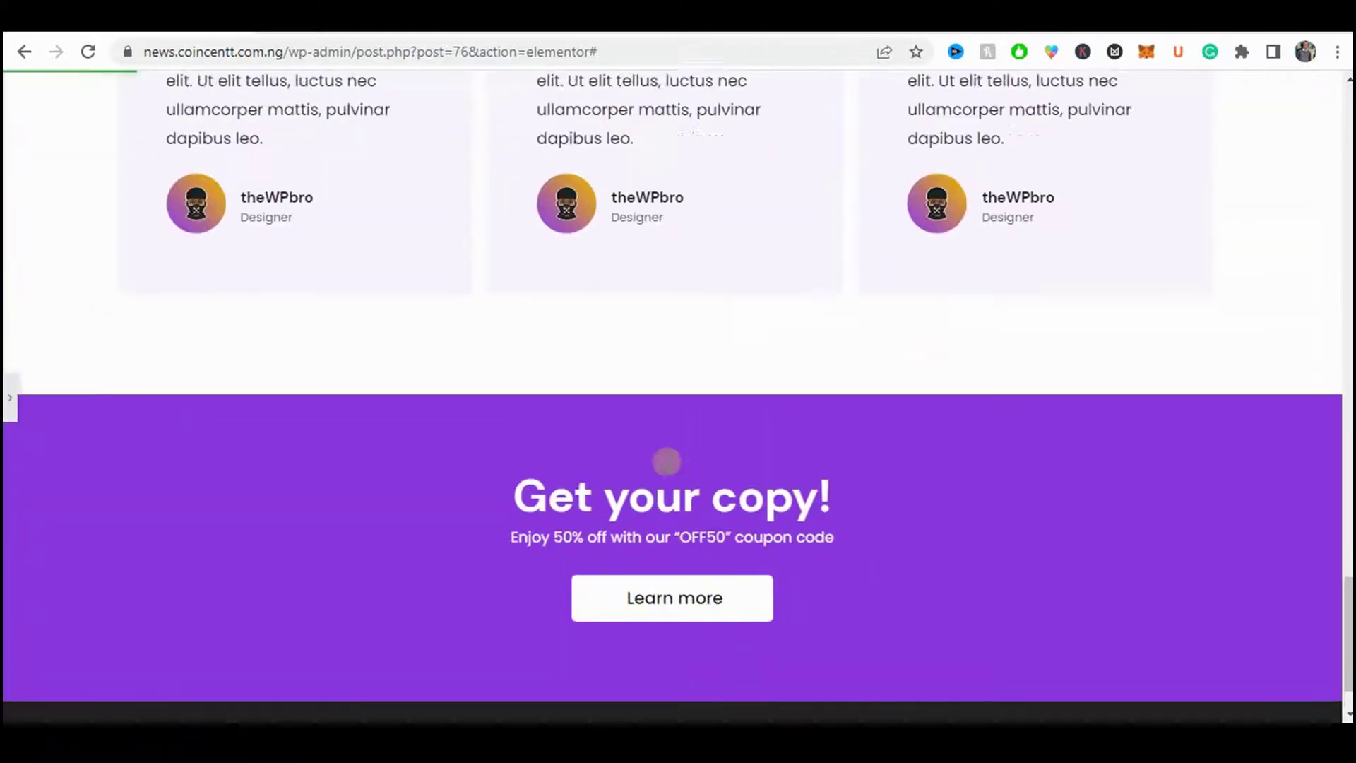
pyautogui.scroll(15, 667, 462)
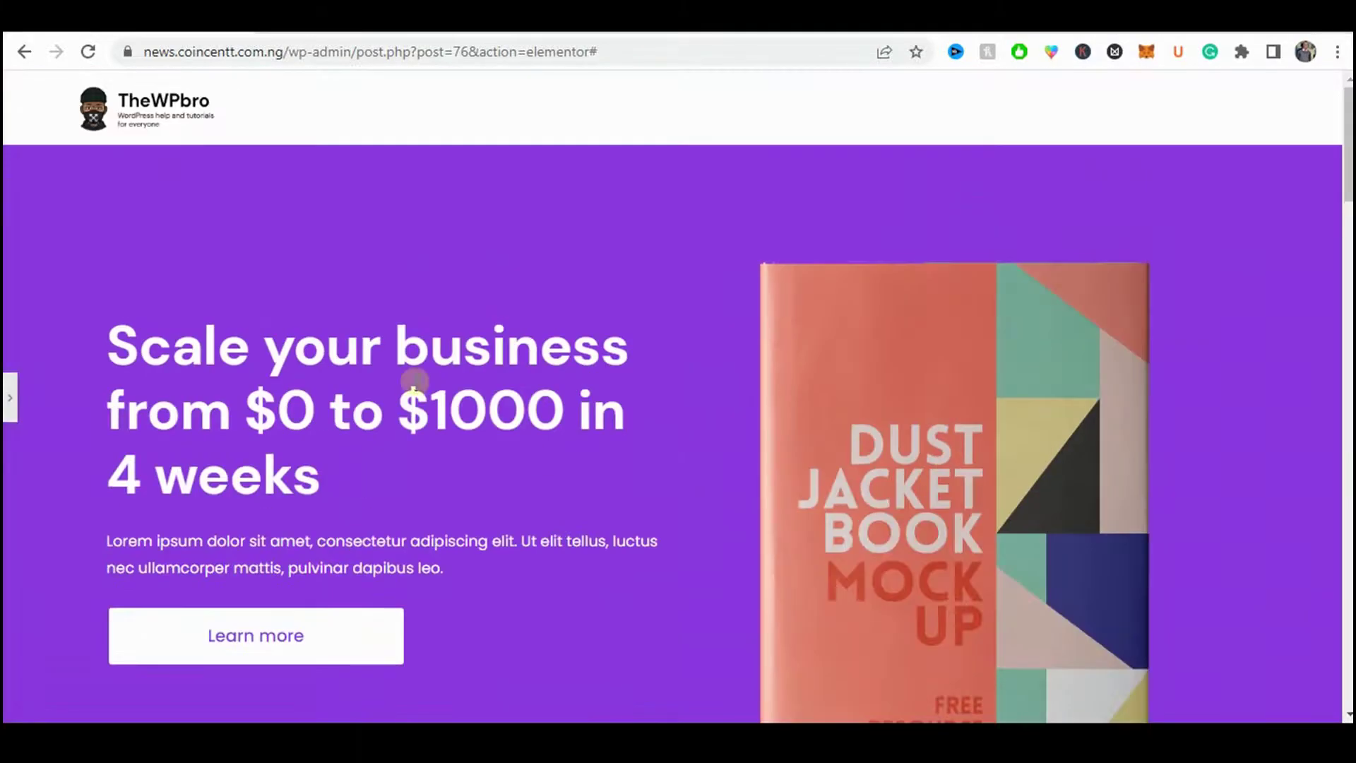
pyautogui.scroll(-10, 504, 272)
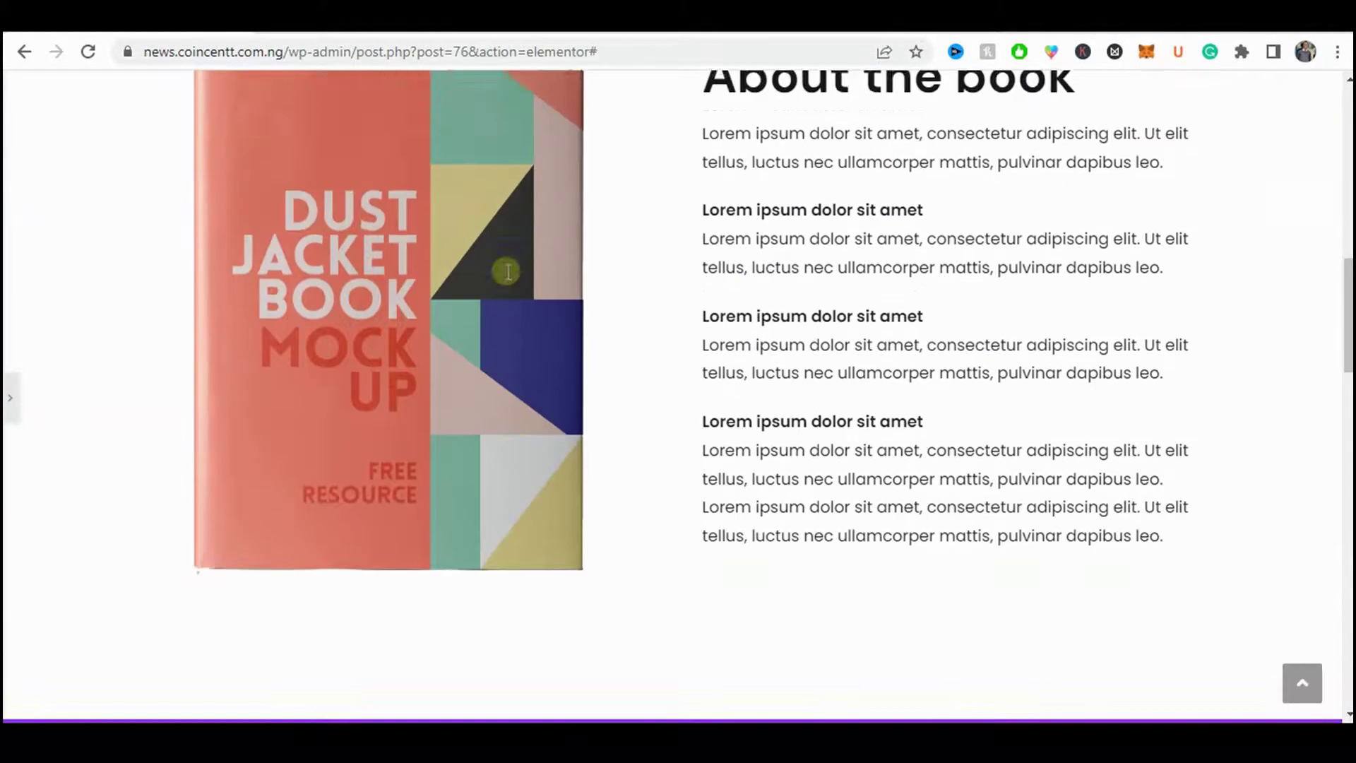
pyautogui.scroll(-12, 506, 271)
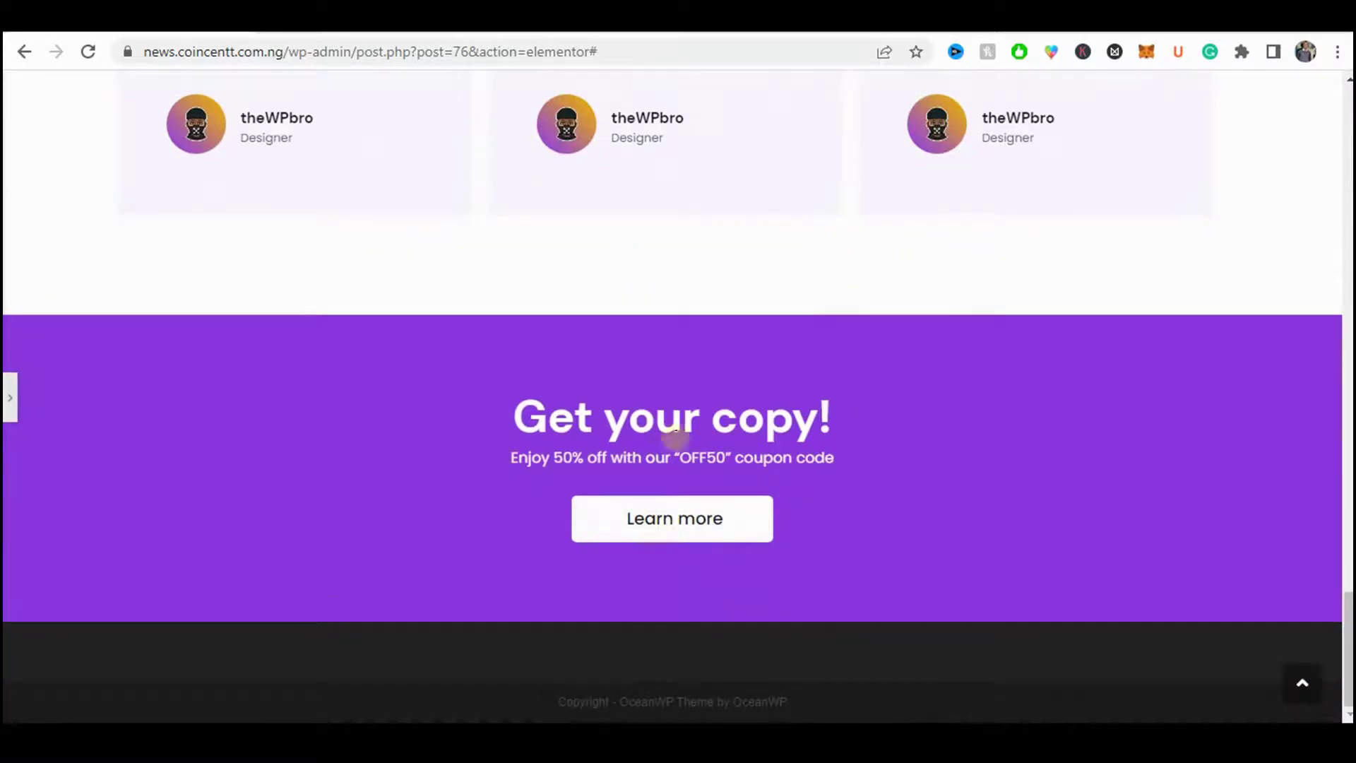
pyautogui.click(9, 399)
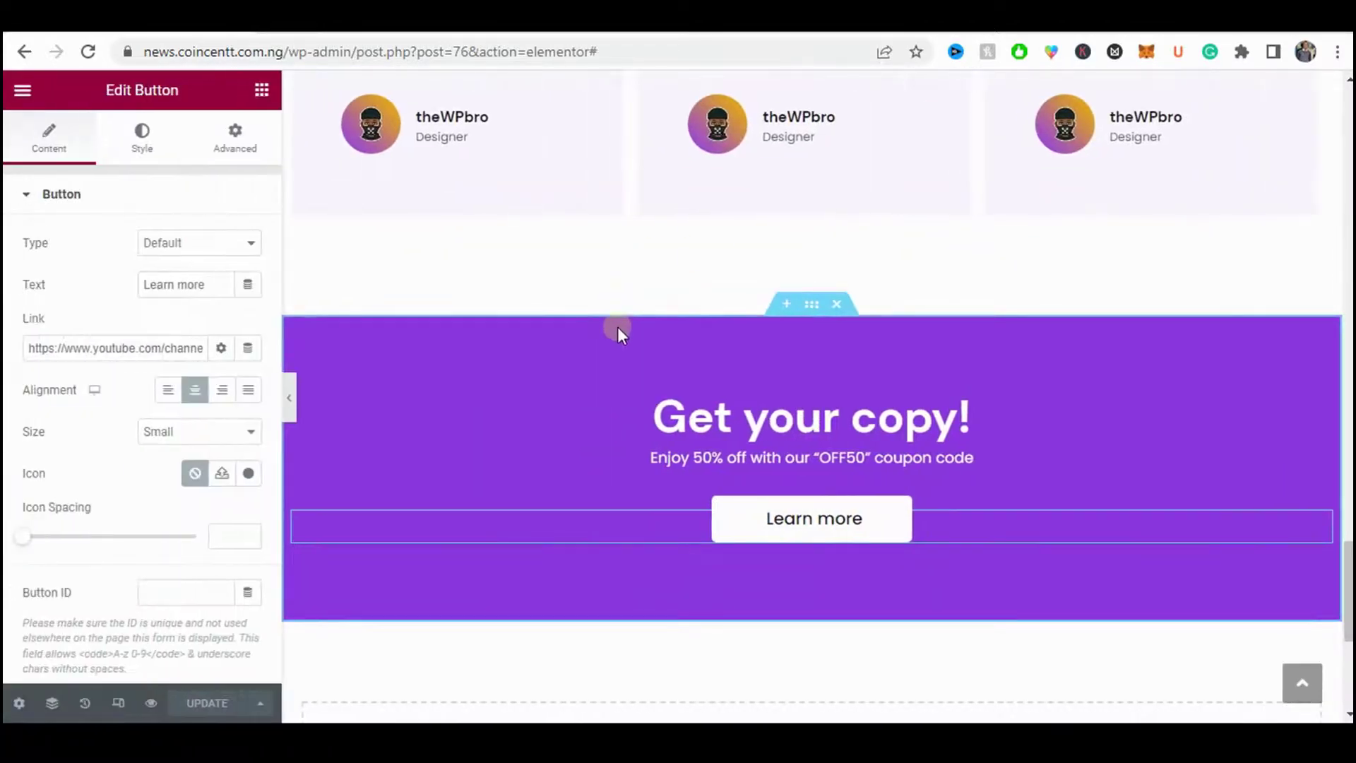
# - Examine the demo page's "About the author" section and compare its layout with the "About the book" section
pyautogui.scroll(-5, 631, 330)
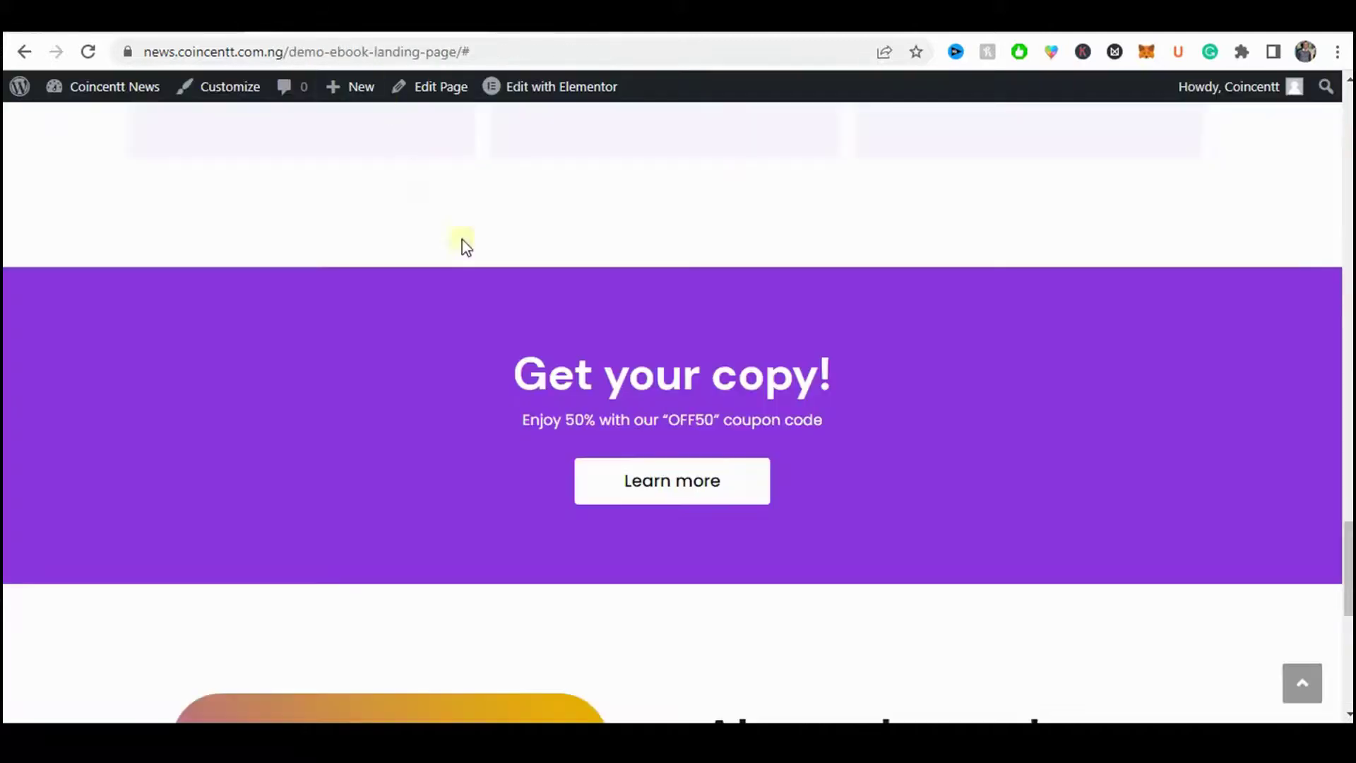
pyautogui.scroll(-8, 596, 357)
pyautogui.scroll(2, 605, 355)
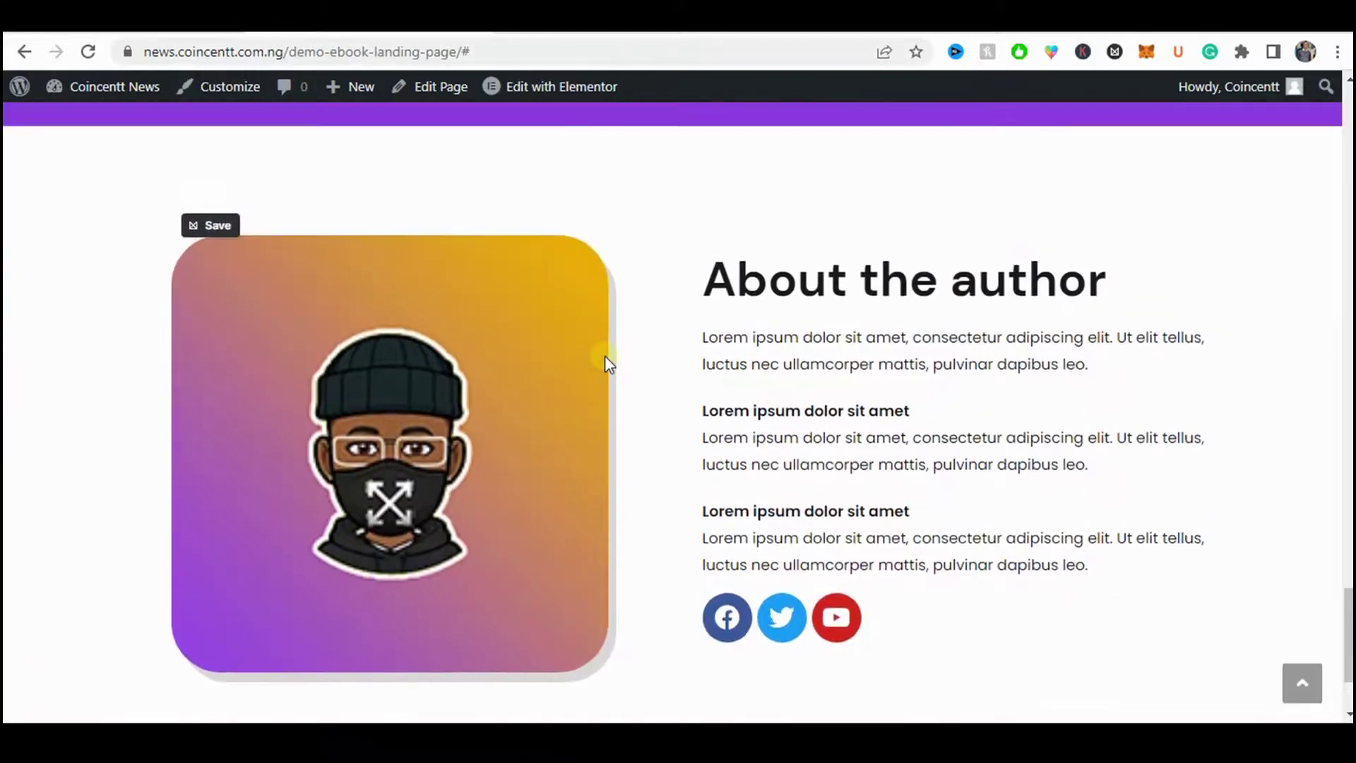
pyautogui.scroll(1, 605, 355)
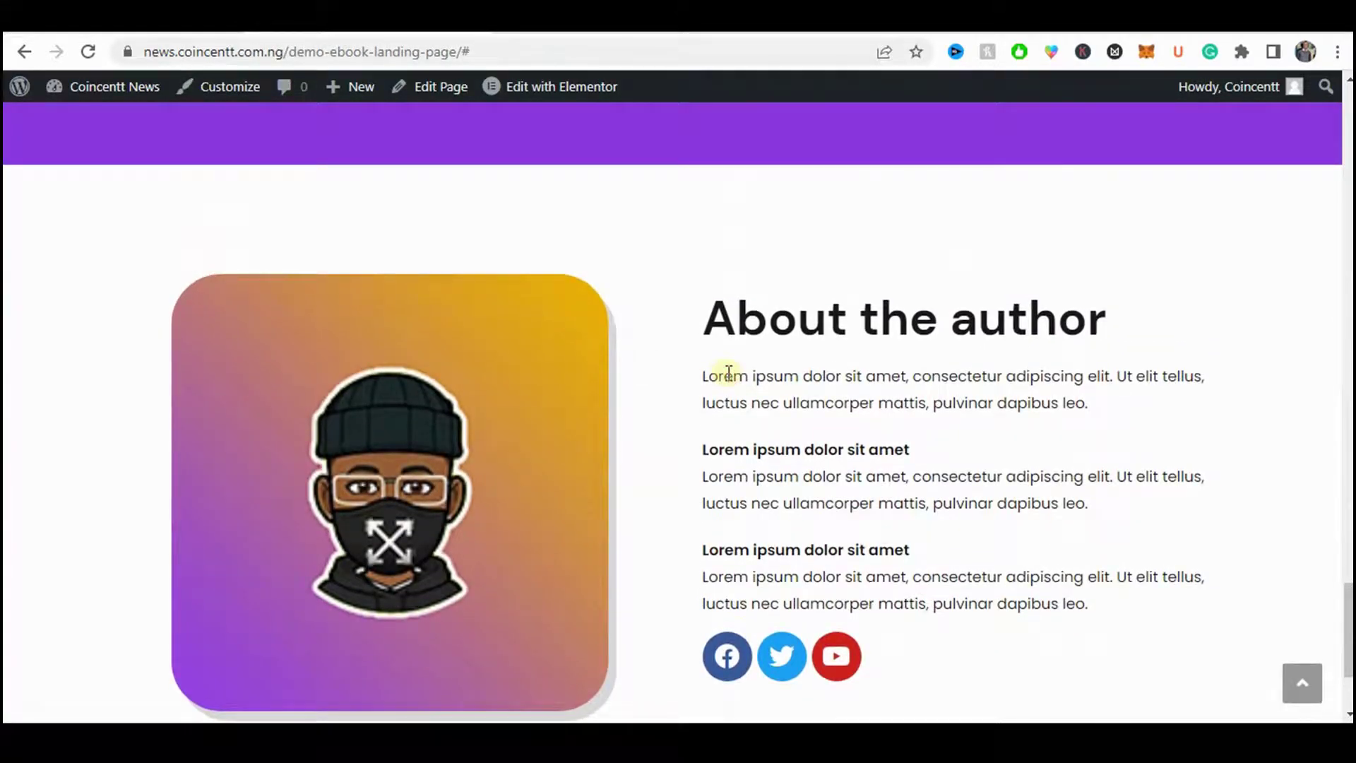
pyautogui.scroll(-15, 766, 442)
pyautogui.scroll(6, 767, 442)
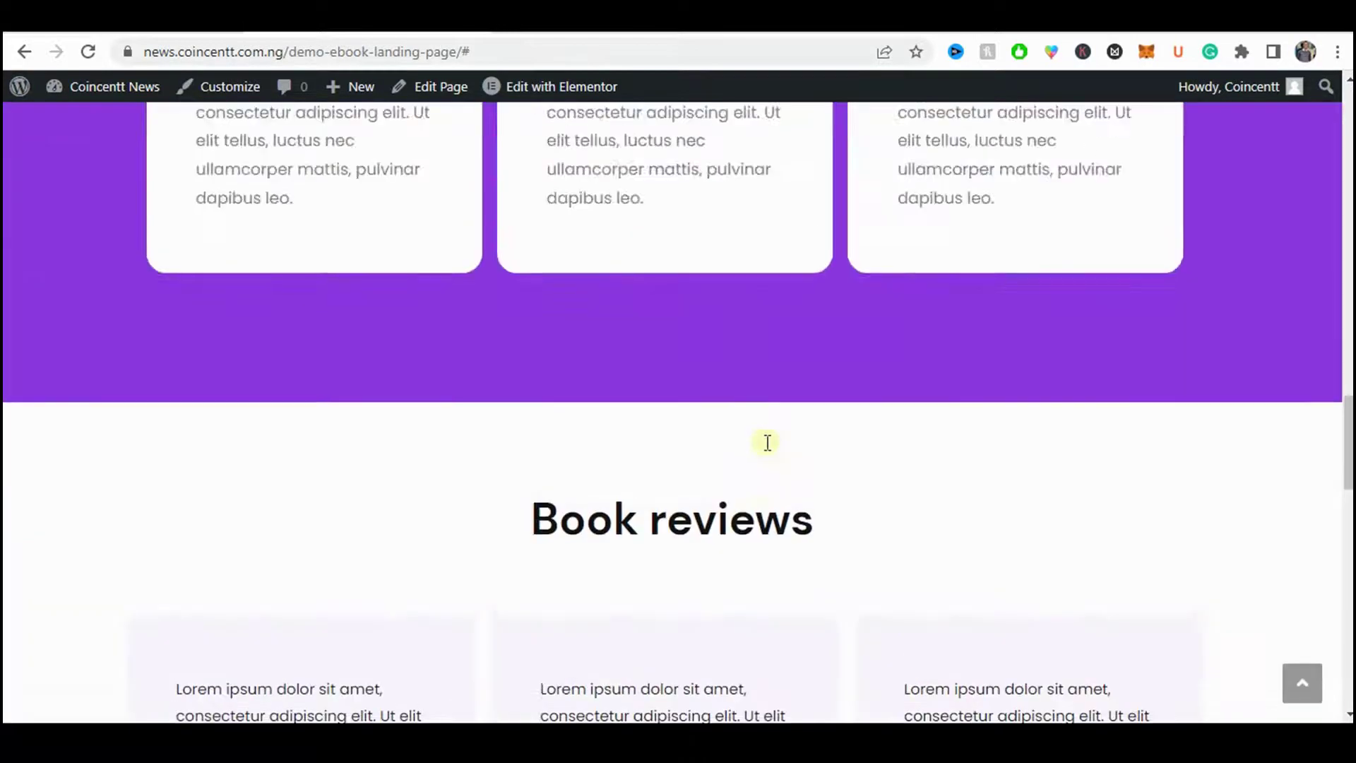
pyautogui.scroll(12, 767, 443)
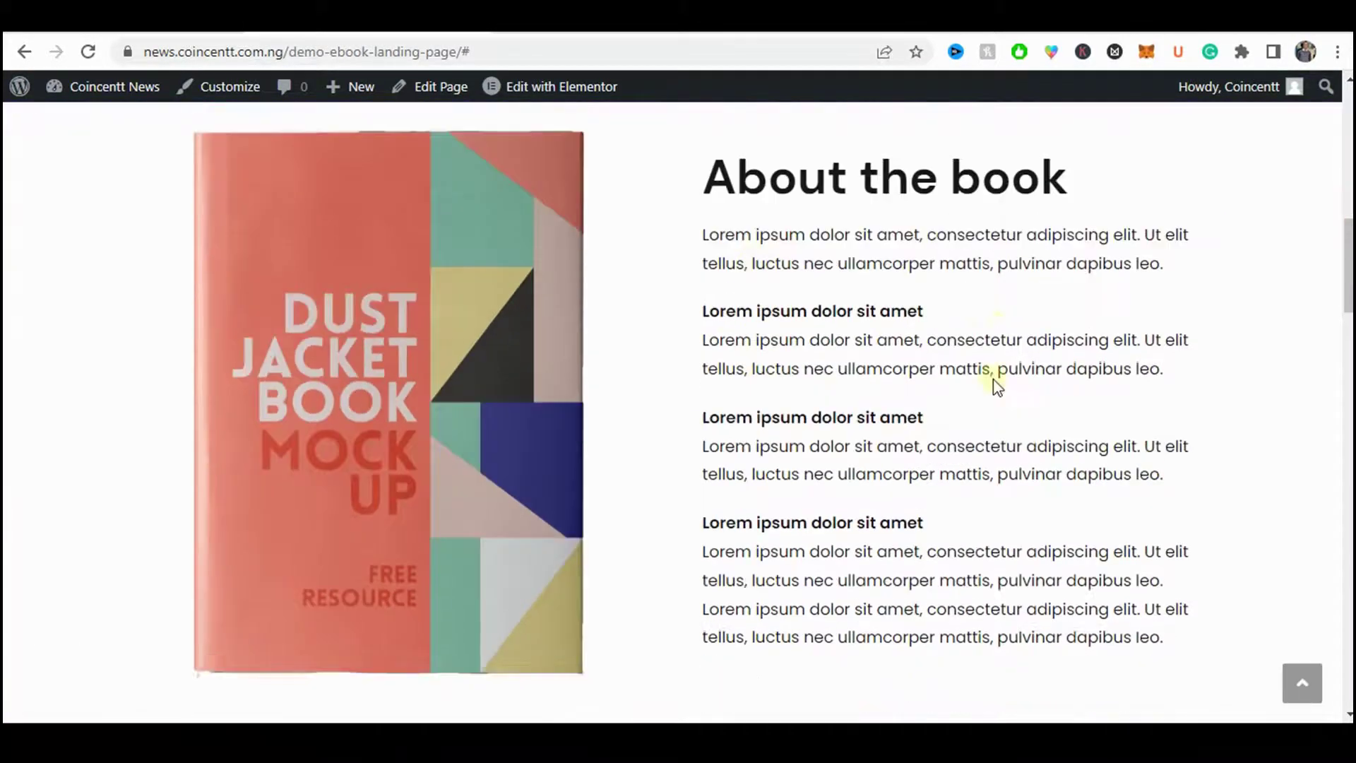
pyautogui.scroll(-15, 981, 374)
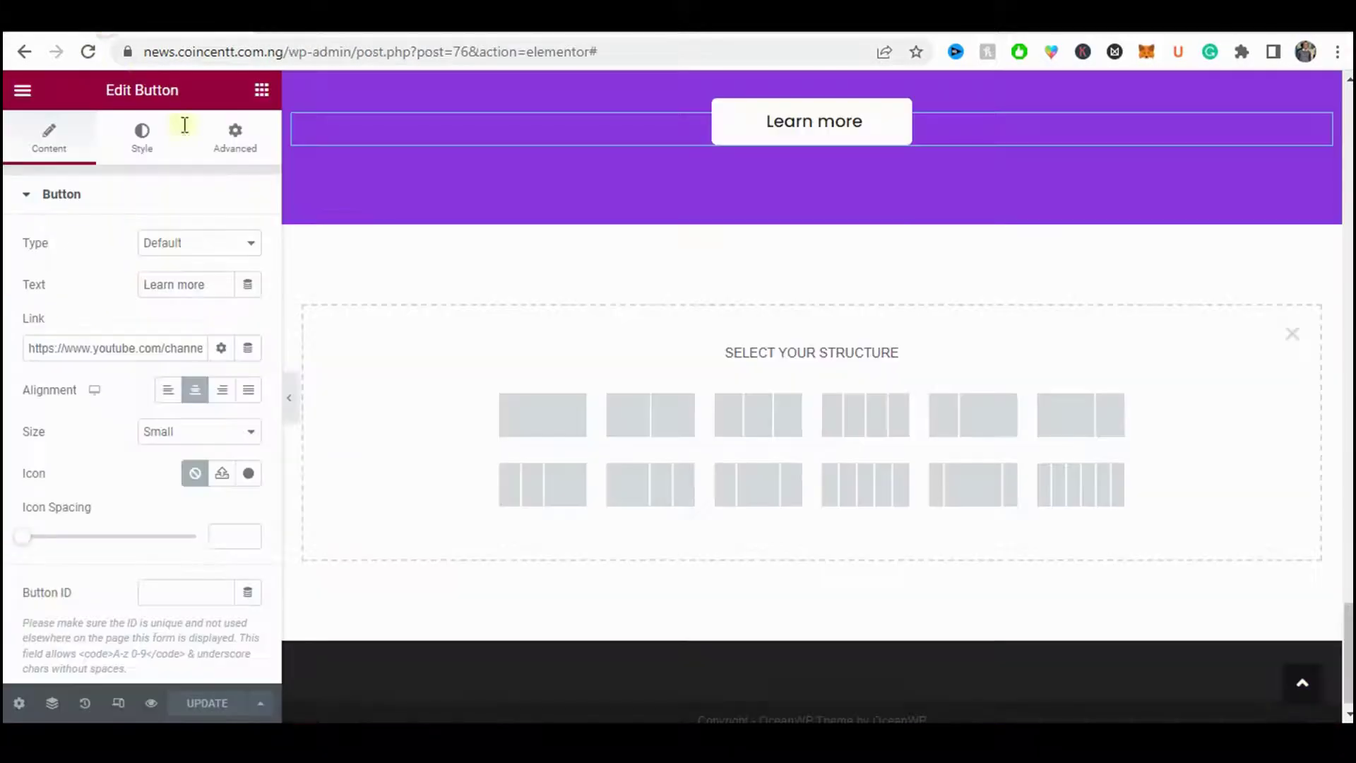
# - Copy the "About the book" section and paste it below the "Get your copy!" section
pyautogui.scroll(10, 512, 382)
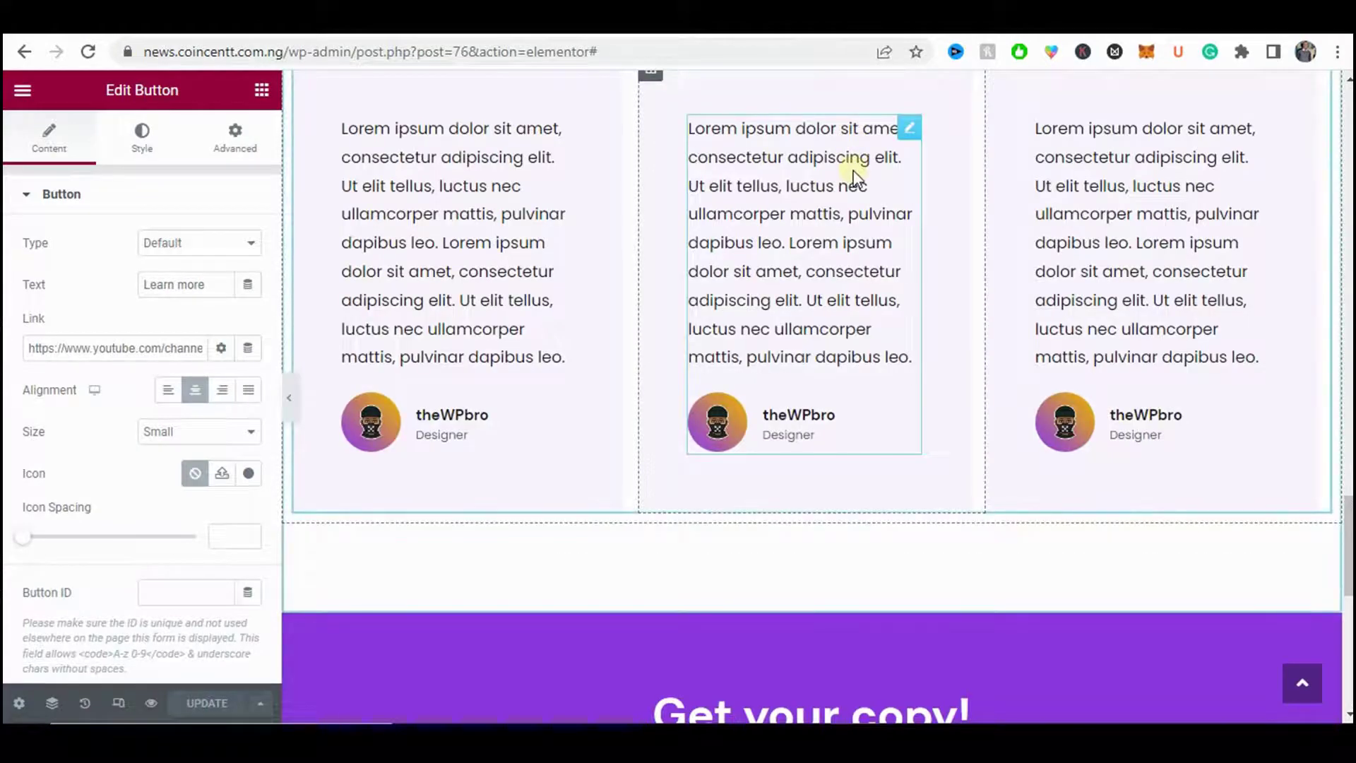
pyautogui.scroll(12, 838, 303)
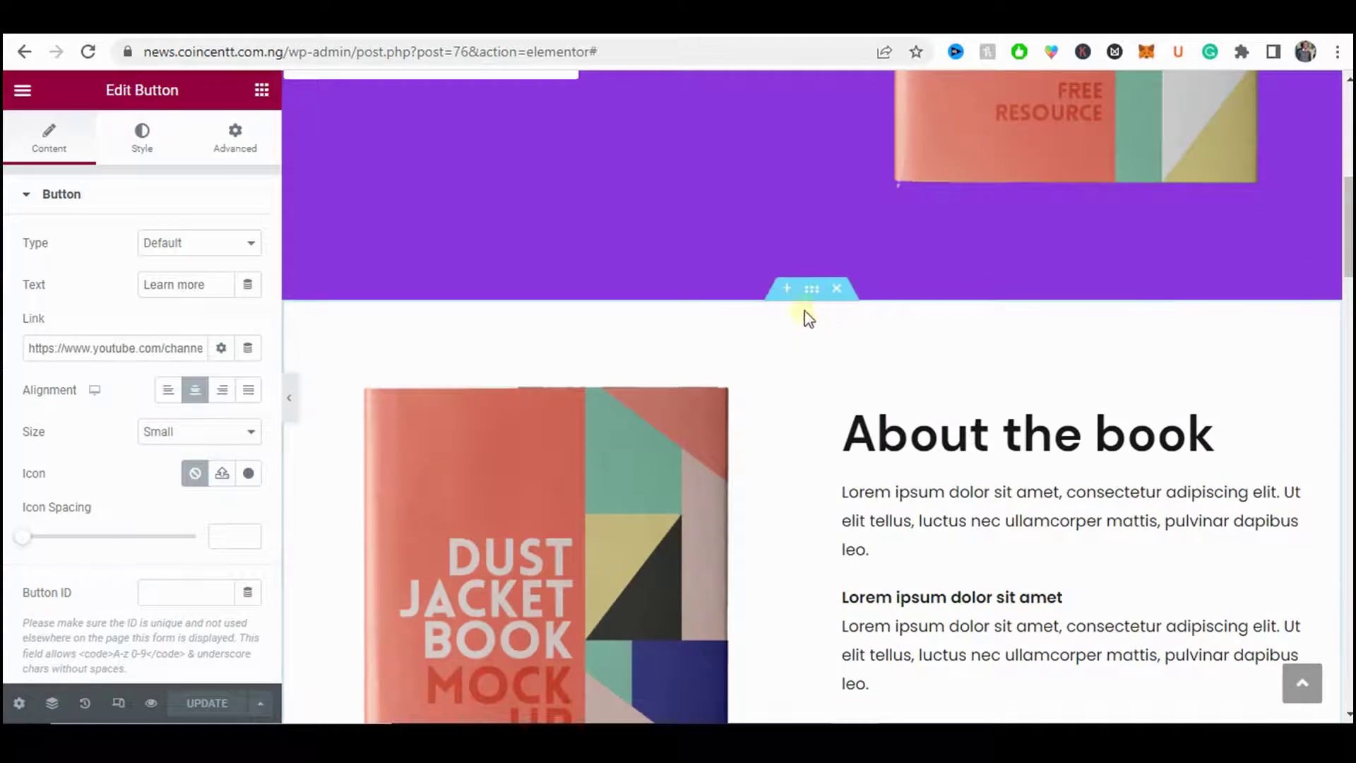
pyautogui.click(804, 295)
pyautogui.rightClick(805, 295)
pyautogui.click(839, 340)
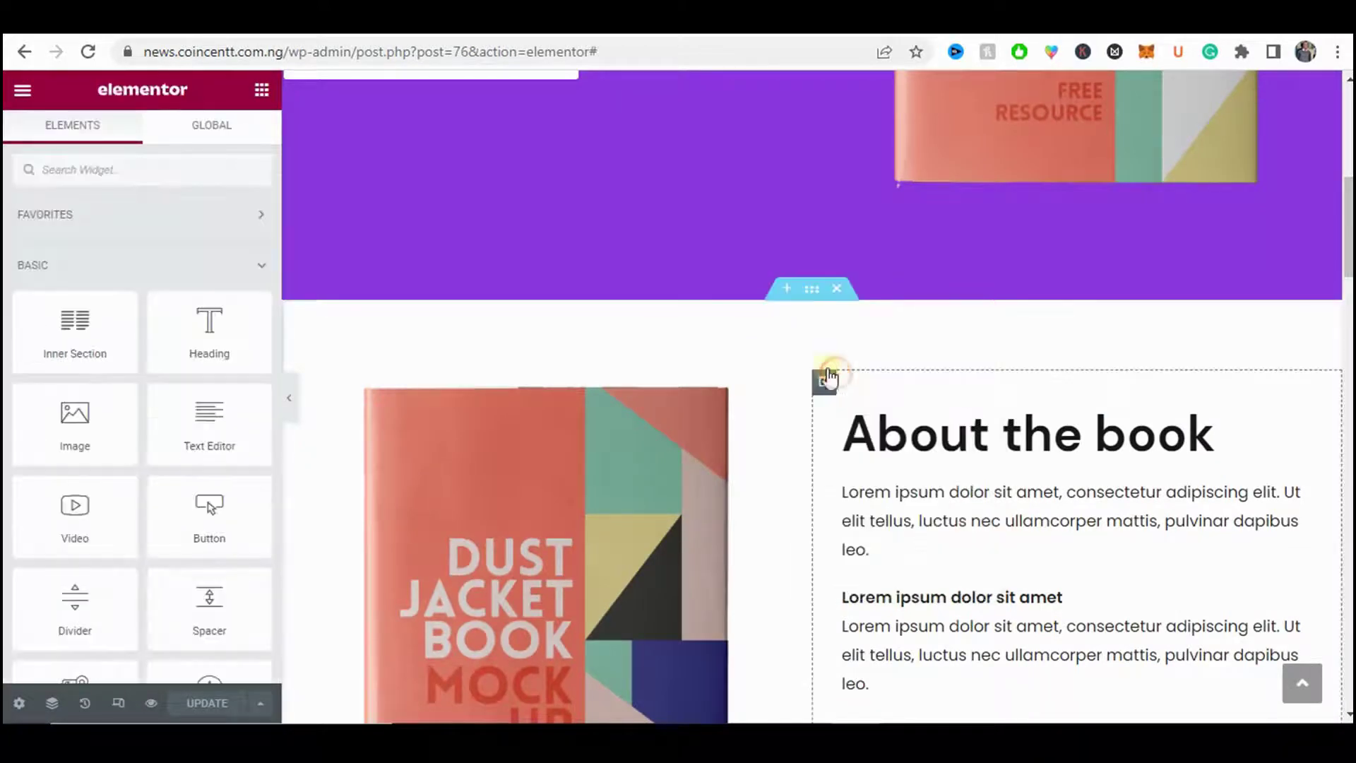
pyautogui.scroll(-15, 710, 336)
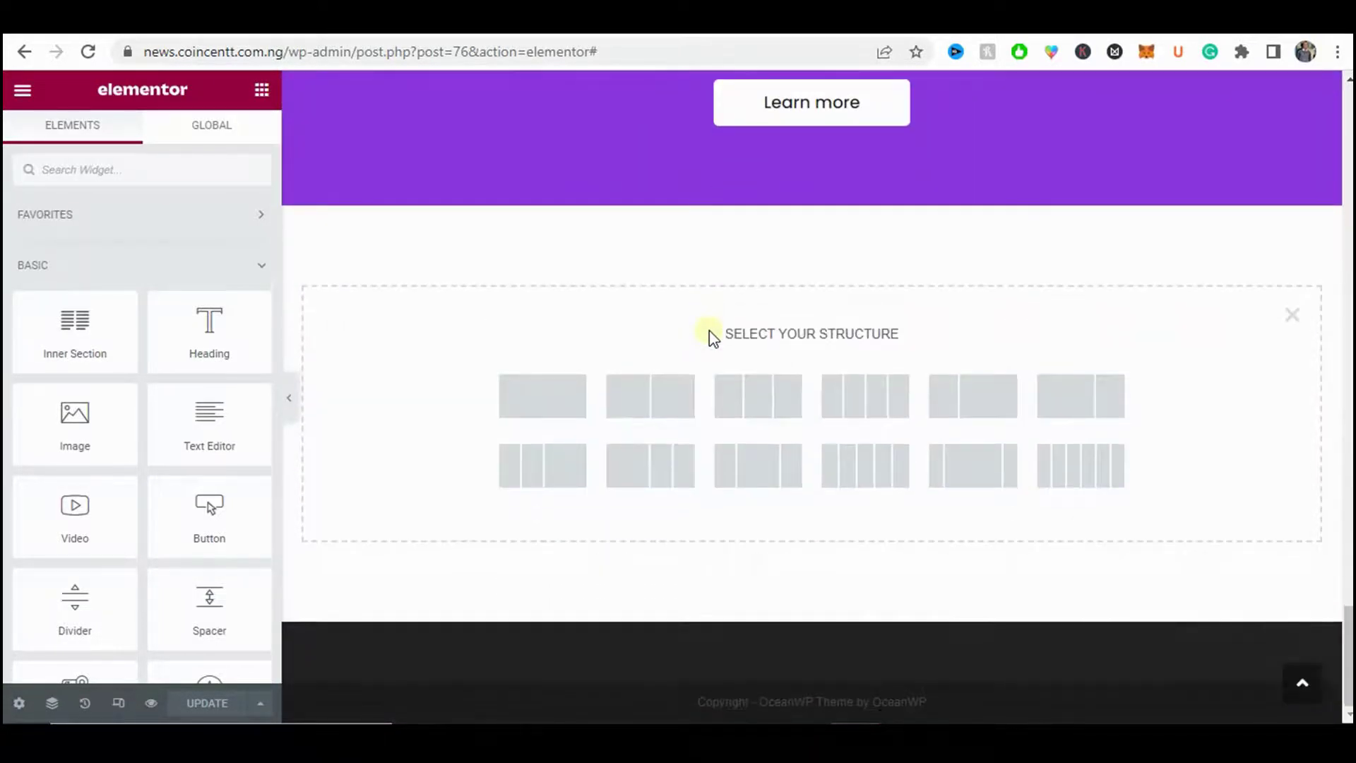
pyautogui.rightClick(599, 346)
pyautogui.click(631, 360)
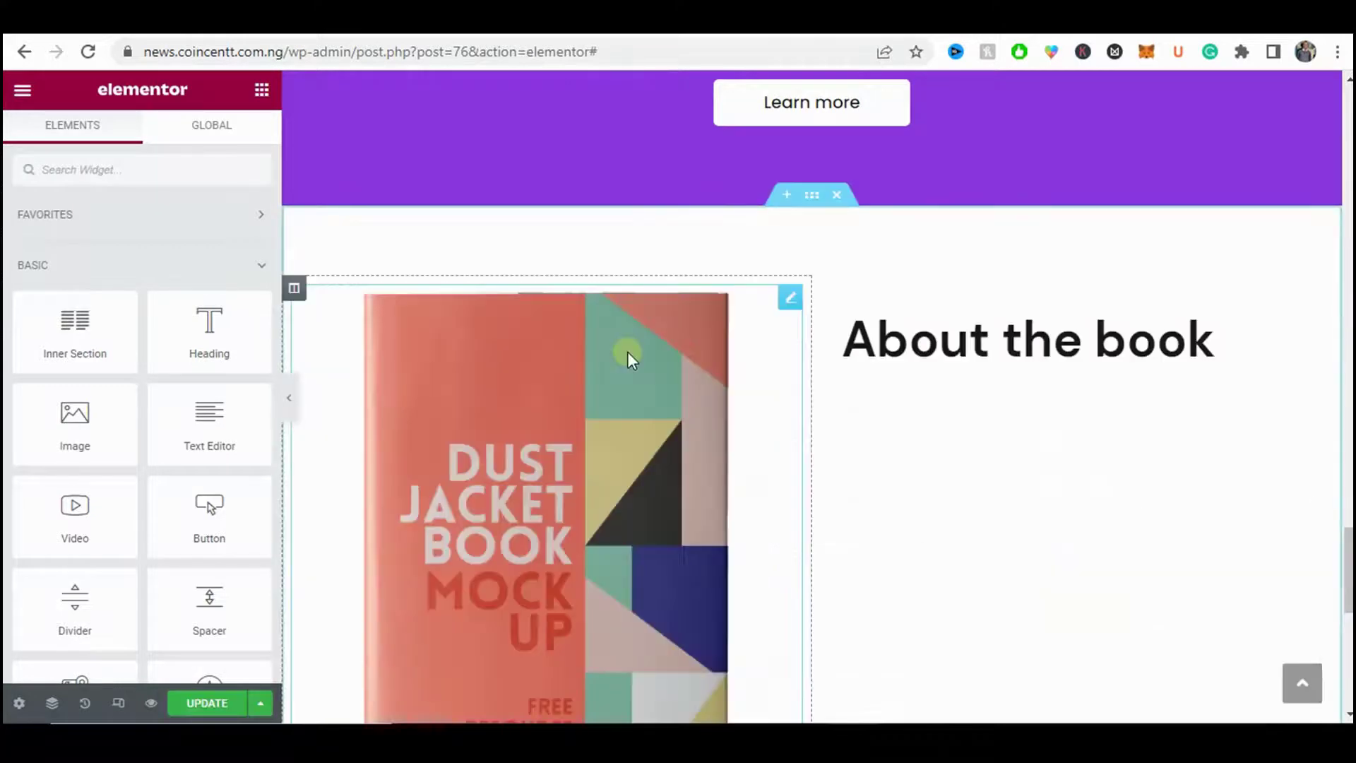
# - Replace the book image in the pasted section with My-avatar-web.jpg from the media library
pyautogui.click(289, 398)
pyautogui.scroll(-5, 717, 382)
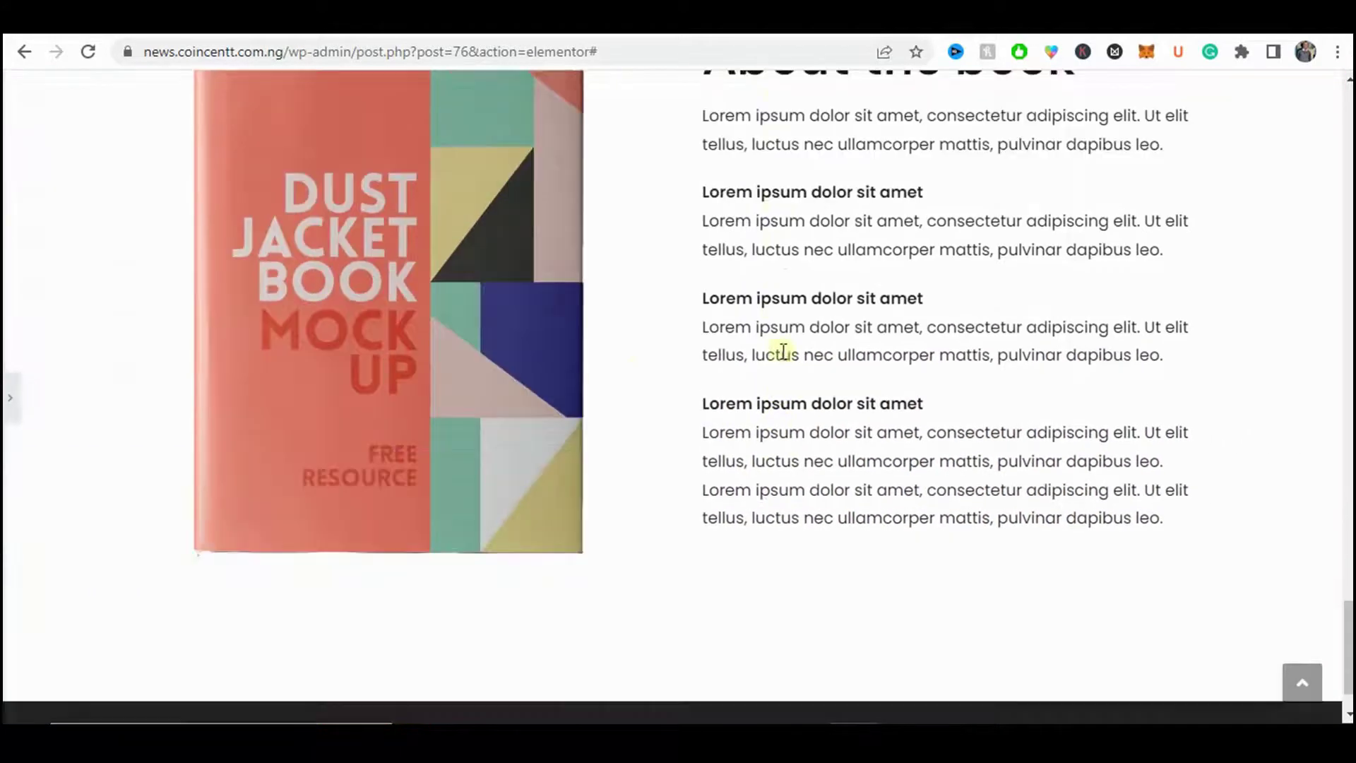
pyautogui.scroll(7, 438, 399)
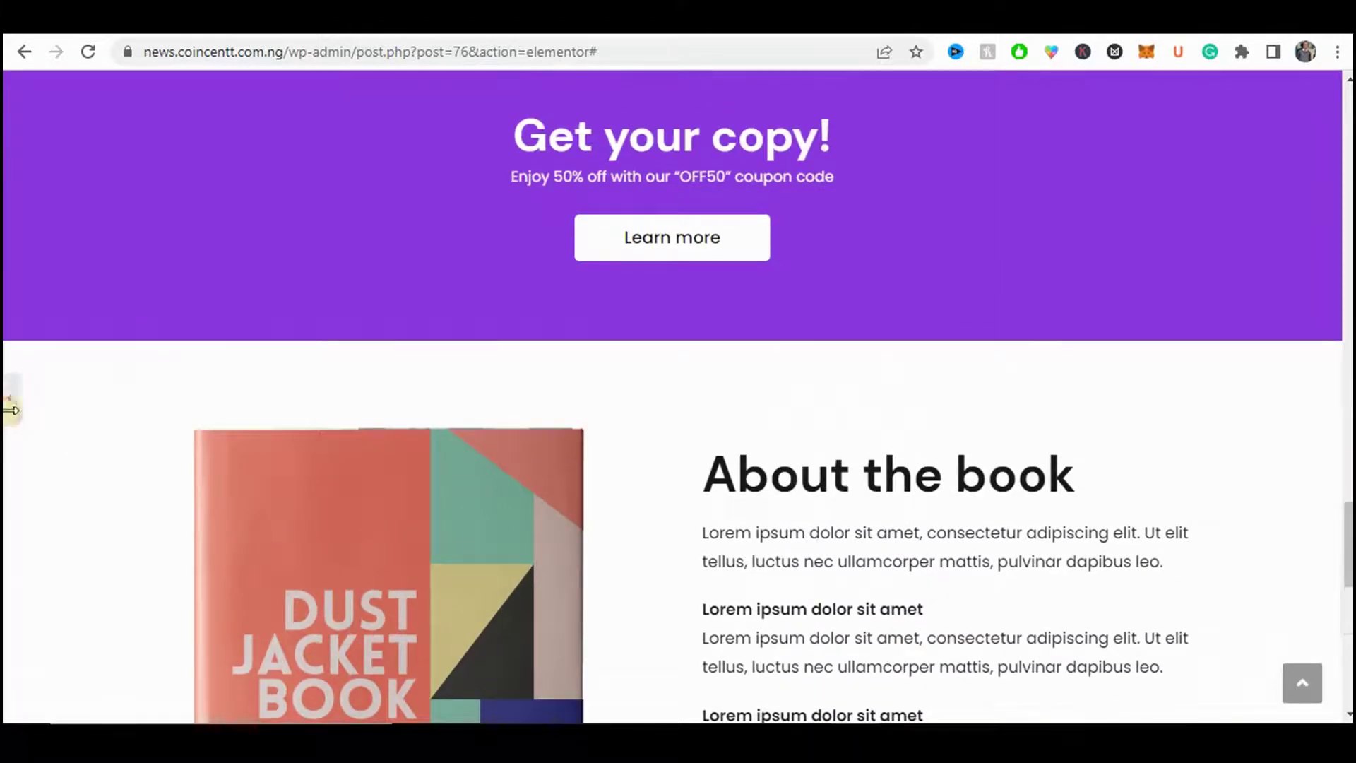
pyautogui.click(9, 399)
pyautogui.scroll(-3, 780, 486)
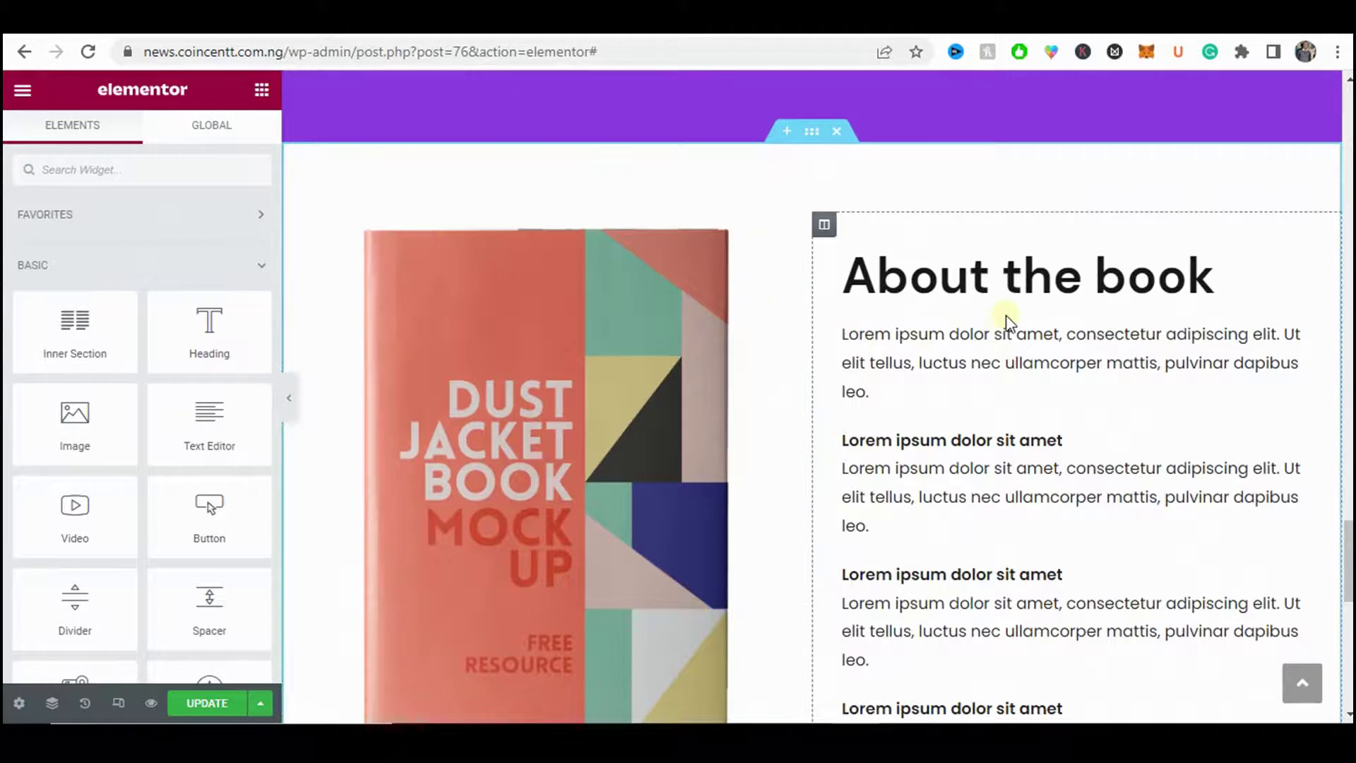
pyautogui.click(787, 233)
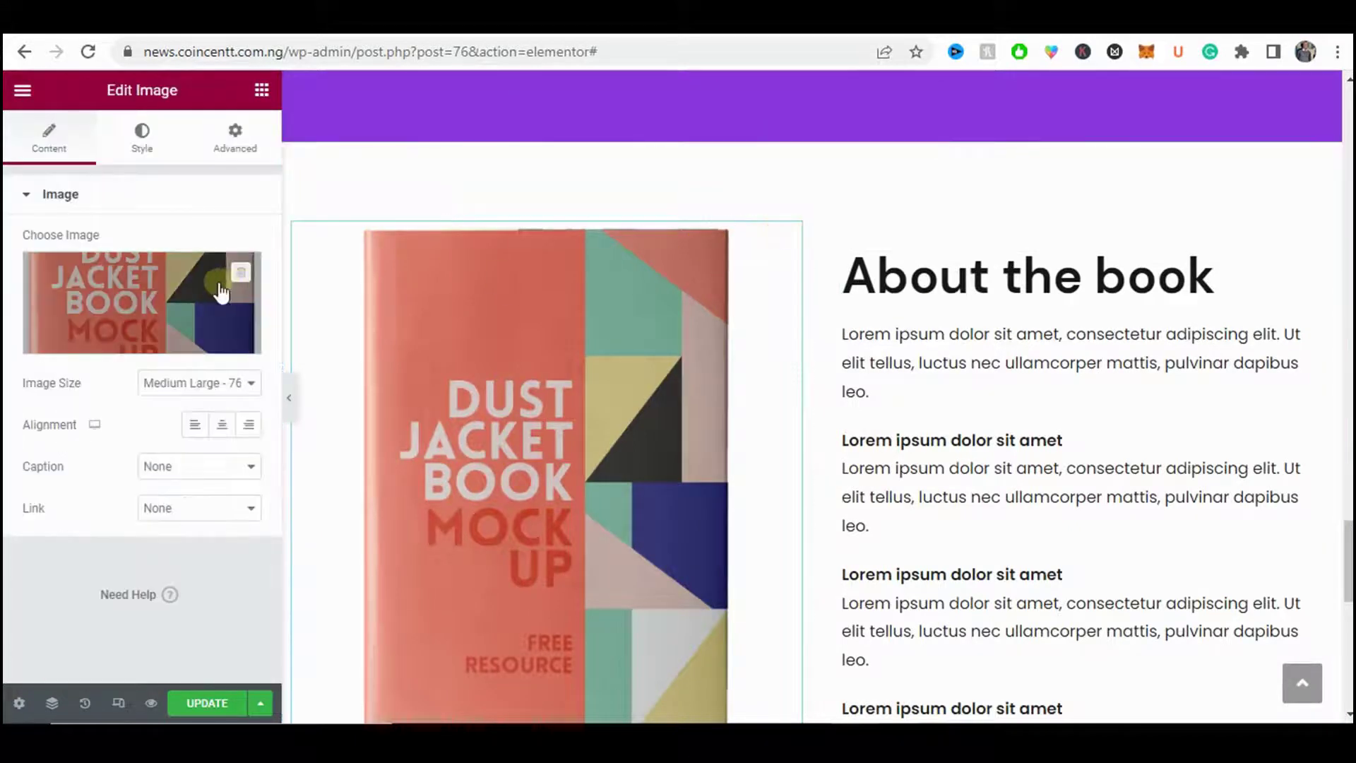
pyautogui.click(151, 321)
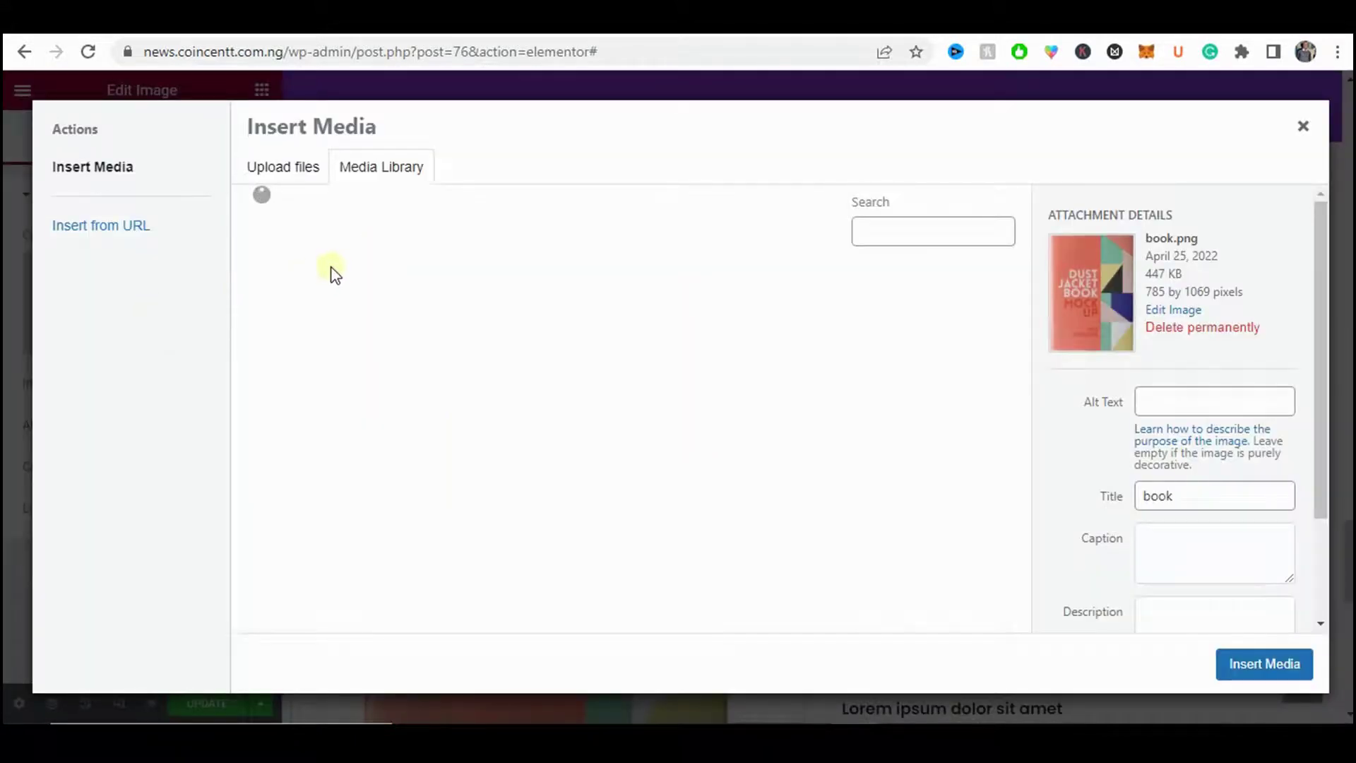
pyautogui.click(774, 349)
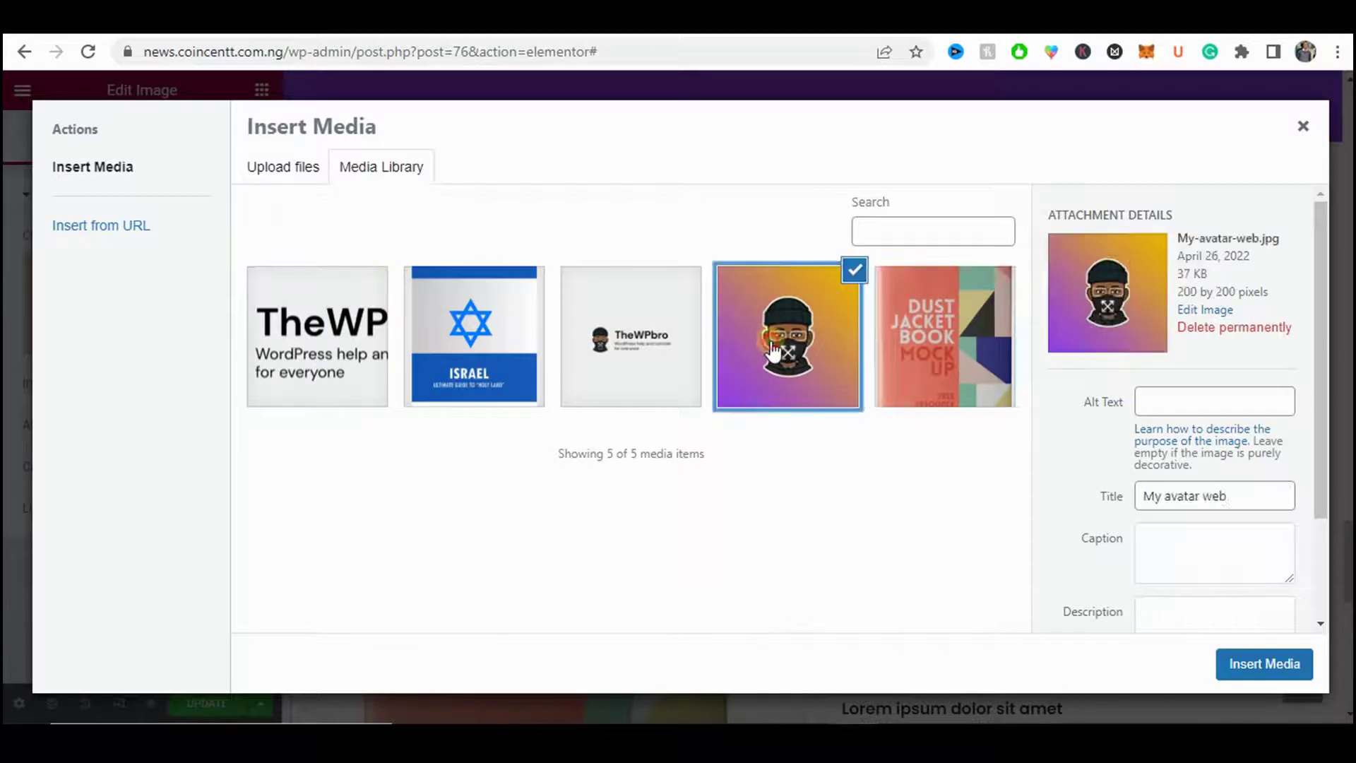
pyautogui.click(1282, 670)
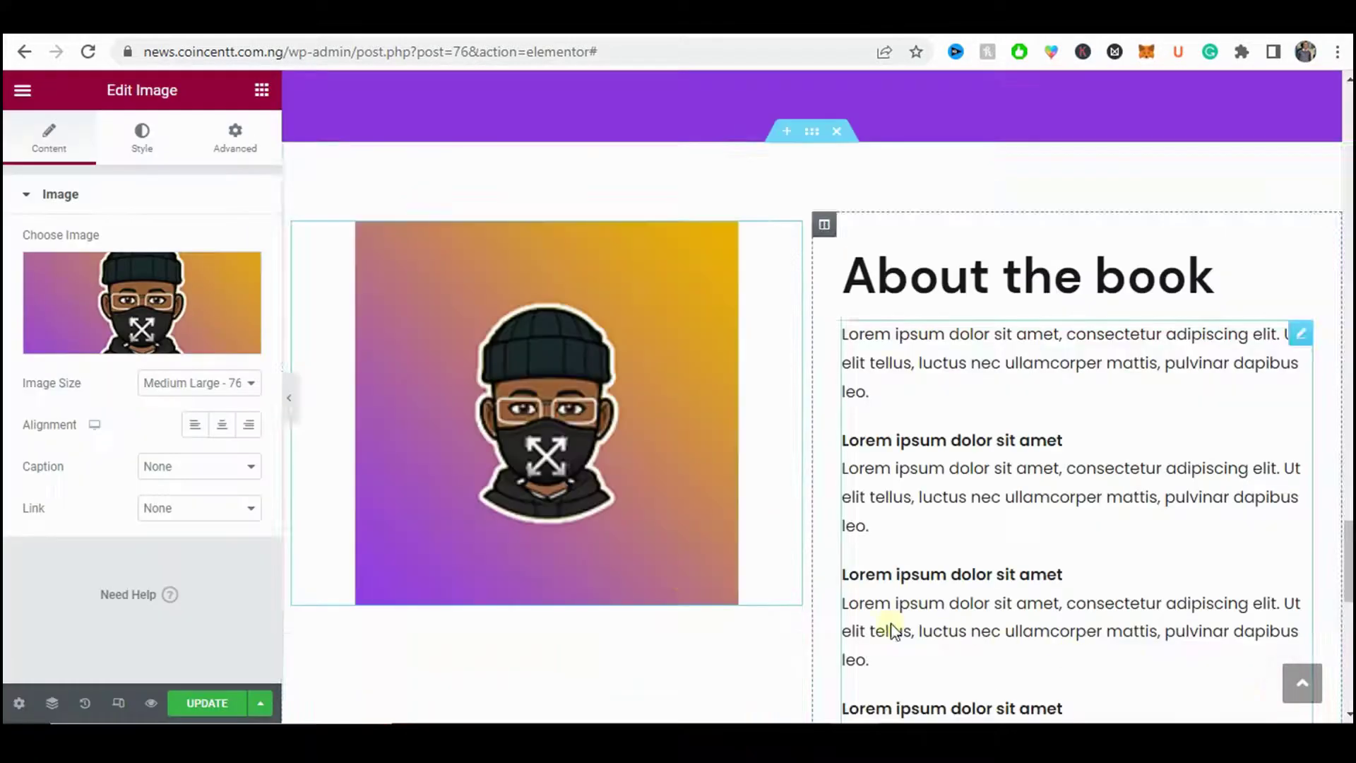
# - Set the avatar image's width to 80%
pyautogui.click(290, 413)
pyautogui.click(9, 417)
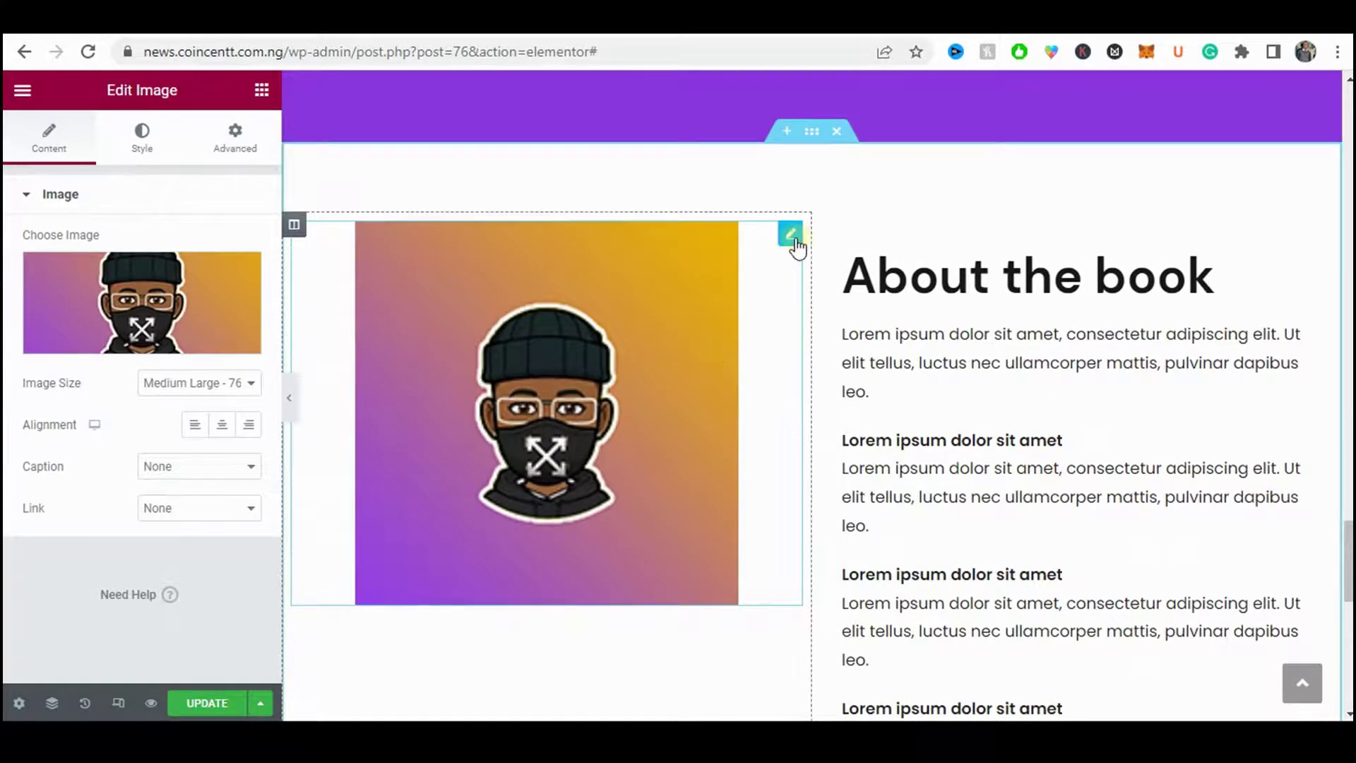
pyautogui.click(113, 159)
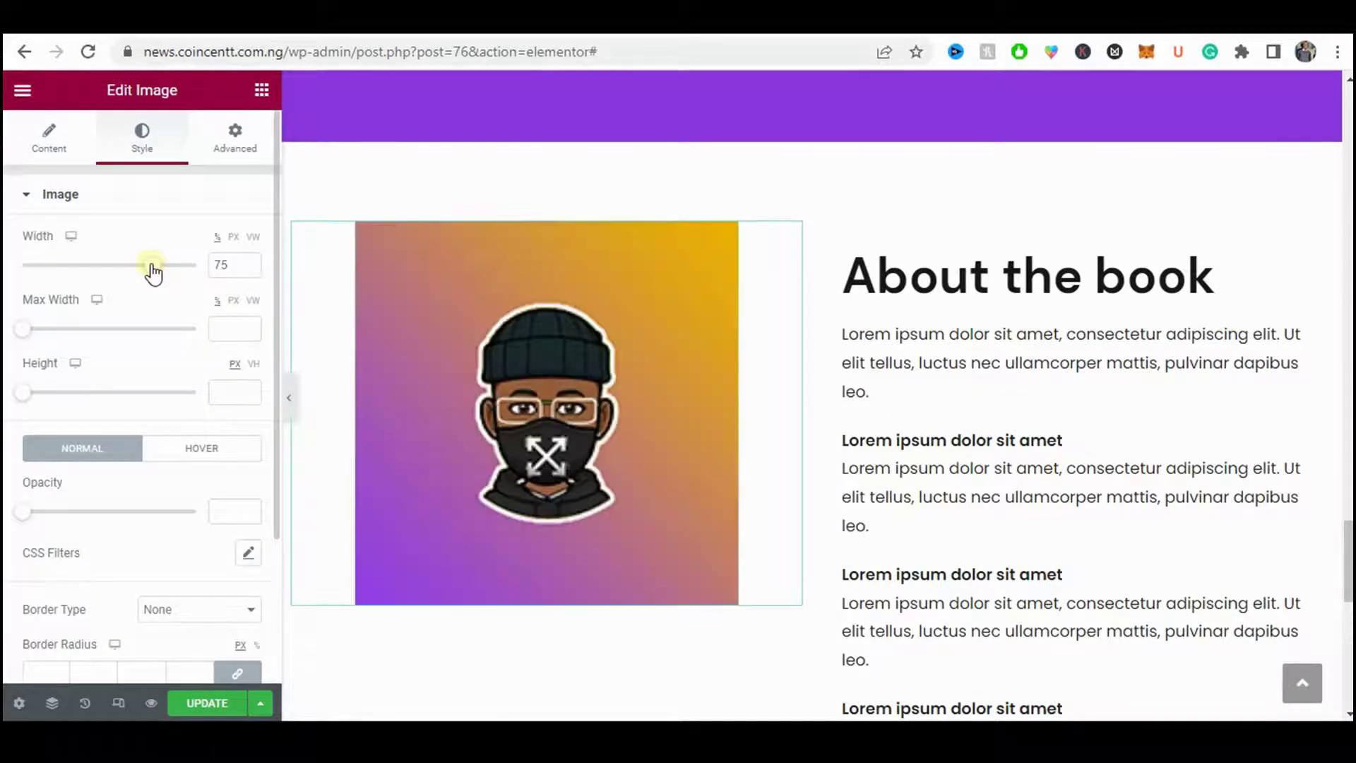
pyautogui.moveTo(154, 268); pyautogui.dragTo(161, 269)
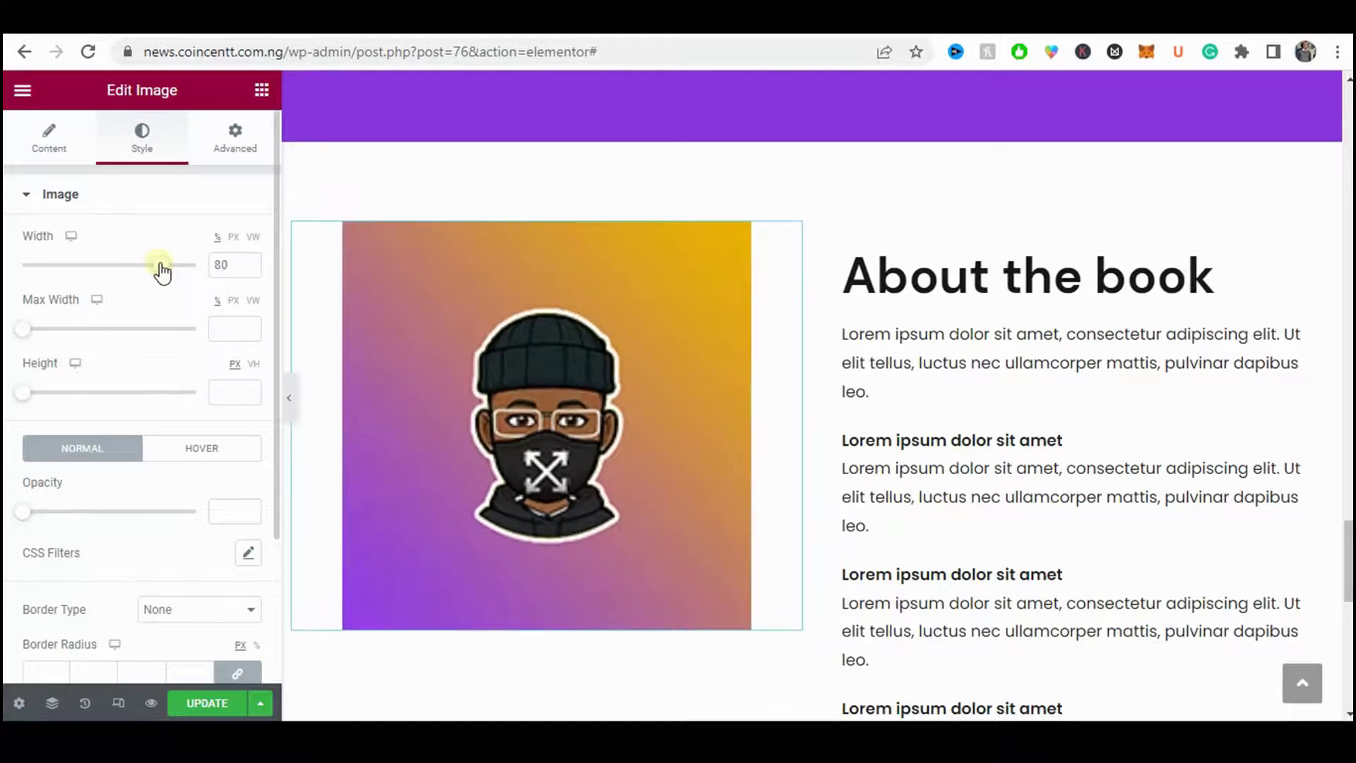
# - Check the author image on the demo page, then round the avatar image's corners with a 50 px border radius on all sides
pyautogui.scroll(-3, 164, 375)
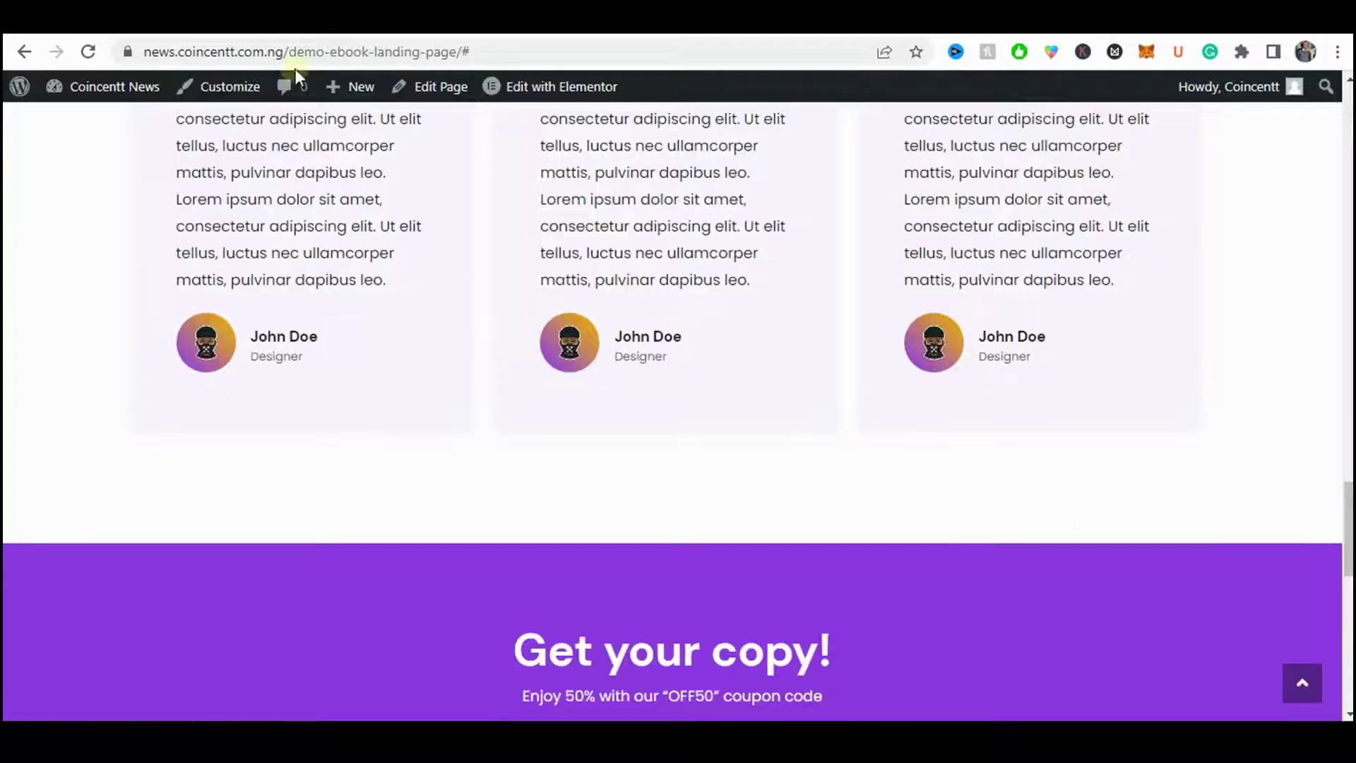
pyautogui.scroll(-10, 271, 373)
pyautogui.scroll(3, 524, 353)
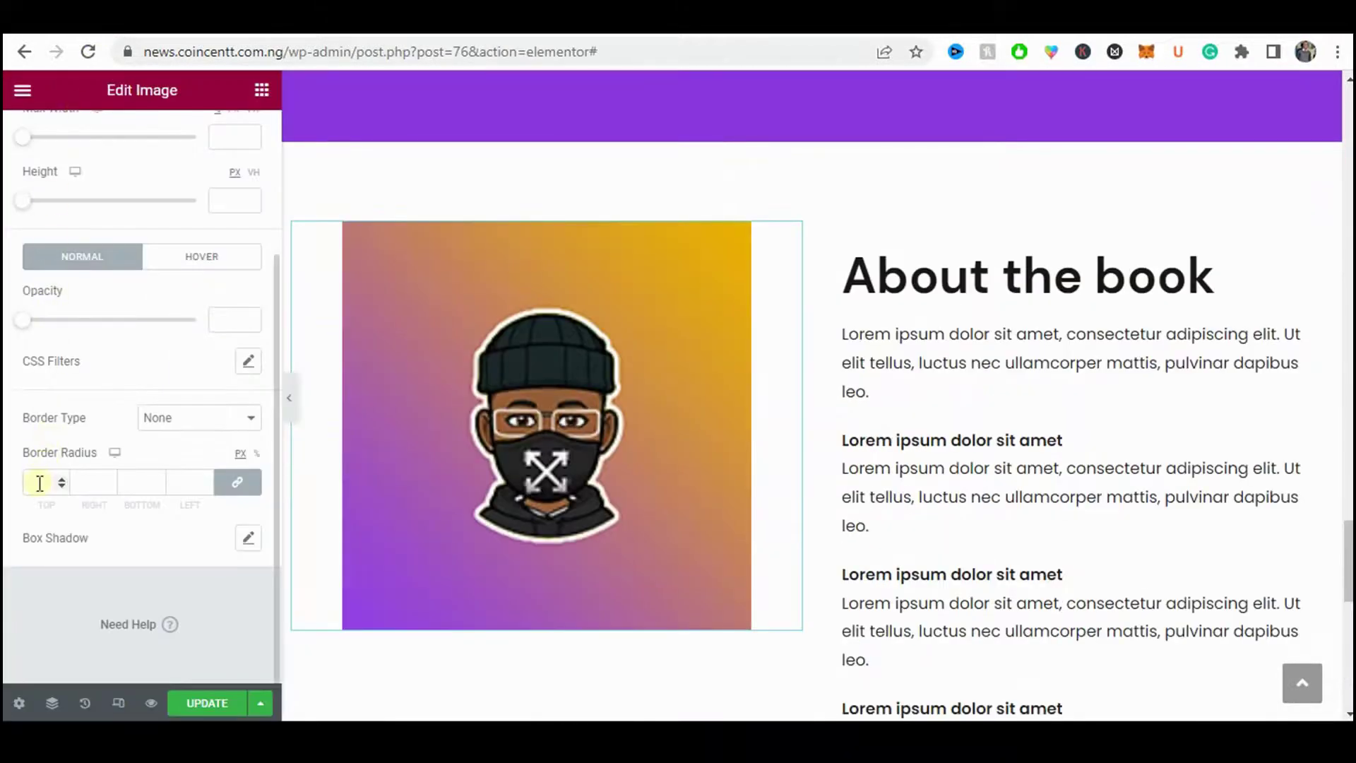
pyautogui.click(40, 482)
pyautogui.write('50')
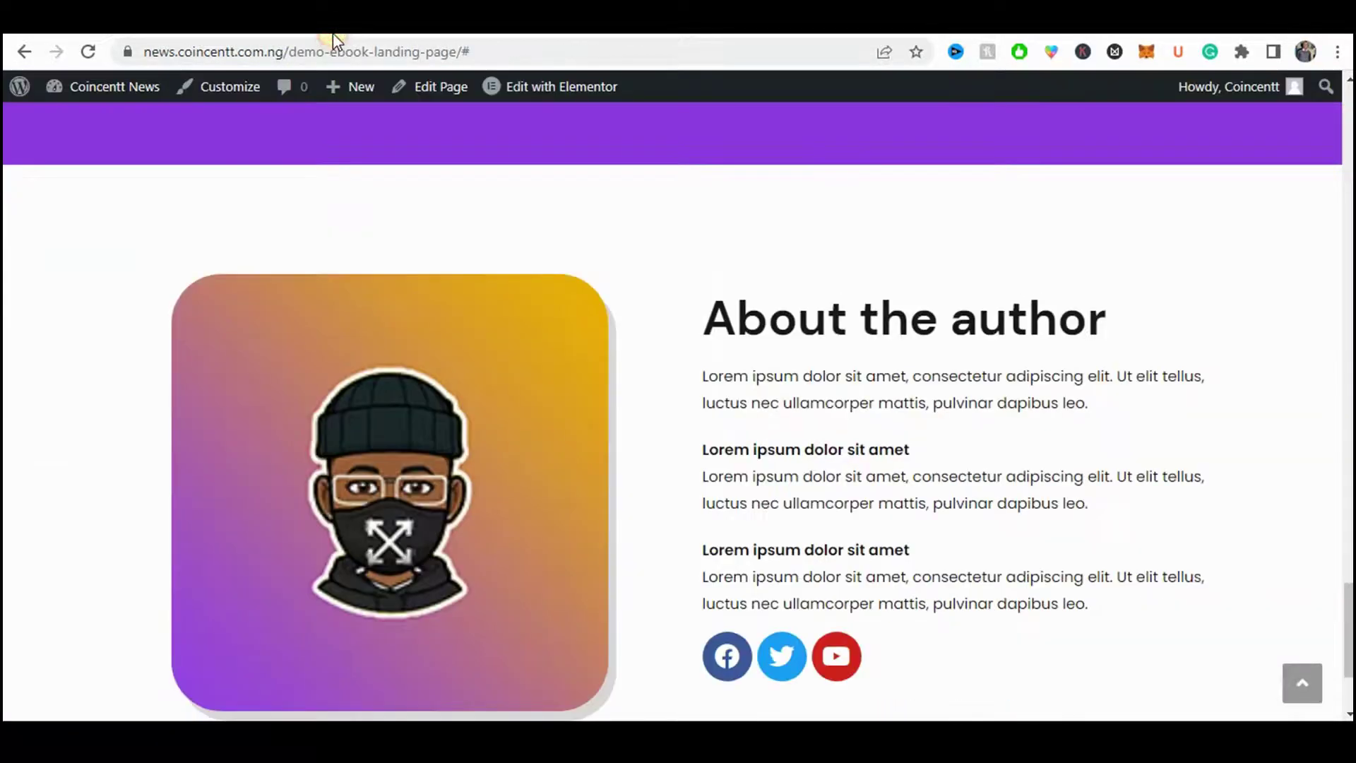
# - Add a box shadow to the avatar image with horizontal offset 10, vertical offset 8 and blur 8
pyautogui.scroll(-3, 696, 308)
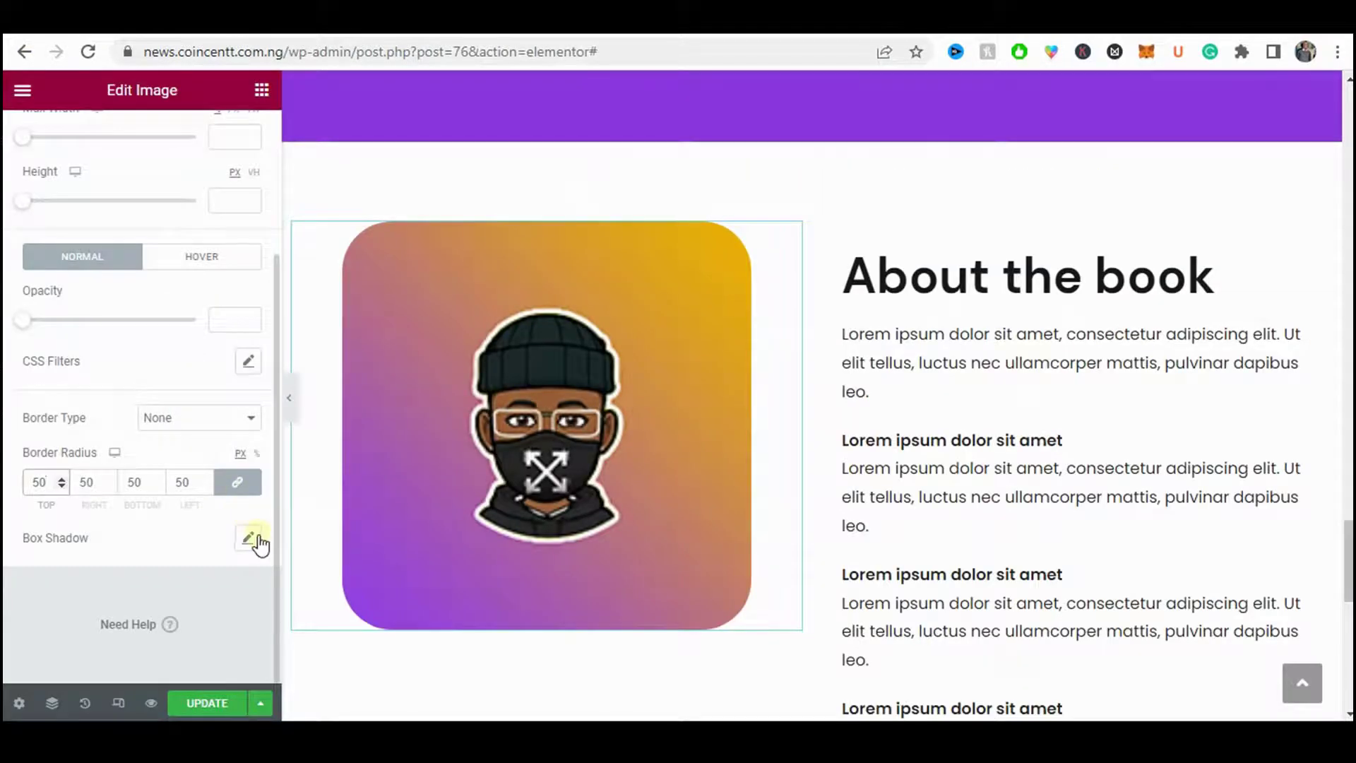
pyautogui.click(249, 538)
pyautogui.scroll(-2, 244, 495)
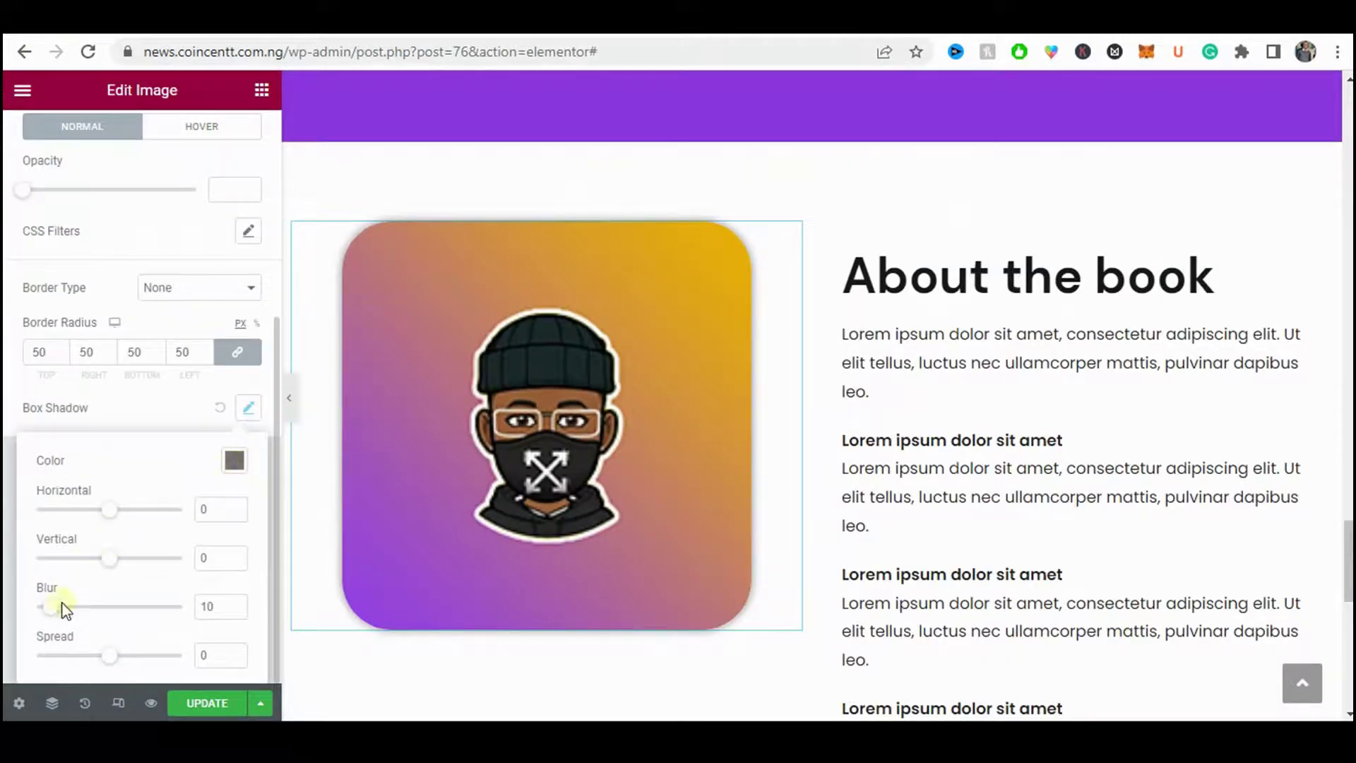
pyautogui.moveTo(55, 615); pyautogui.dragTo(22, 604)
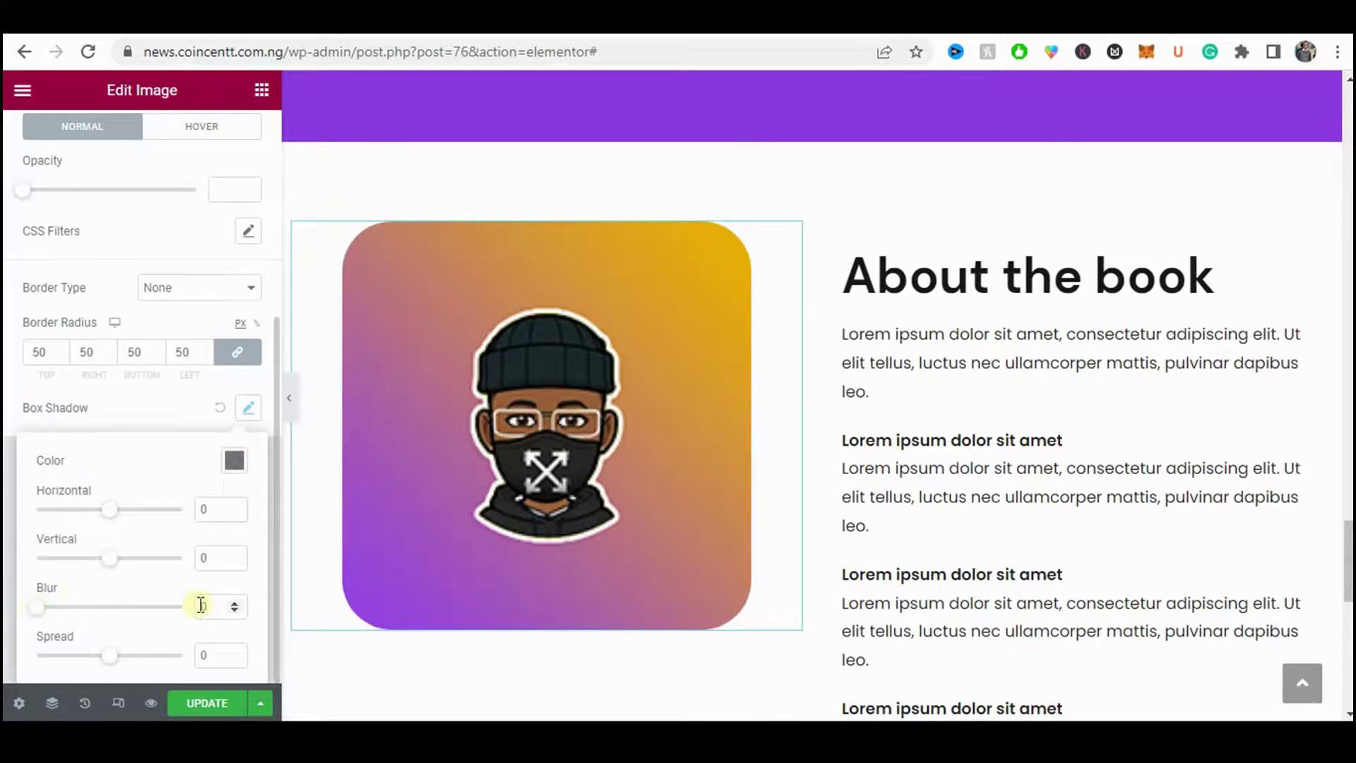
pyautogui.moveTo(207, 609); pyautogui.dragTo(198, 605)
pyautogui.write('8')
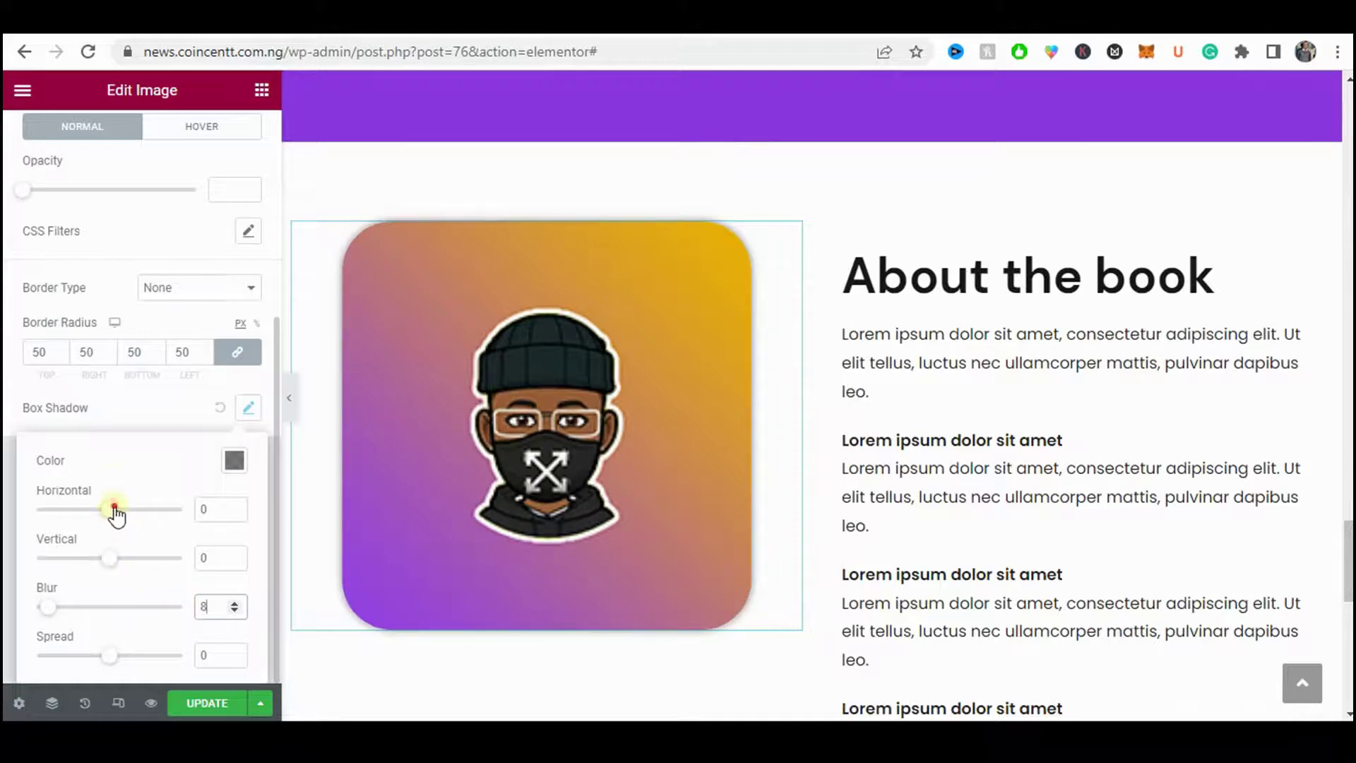
pyautogui.moveTo(115, 507); pyautogui.dragTo(121, 507)
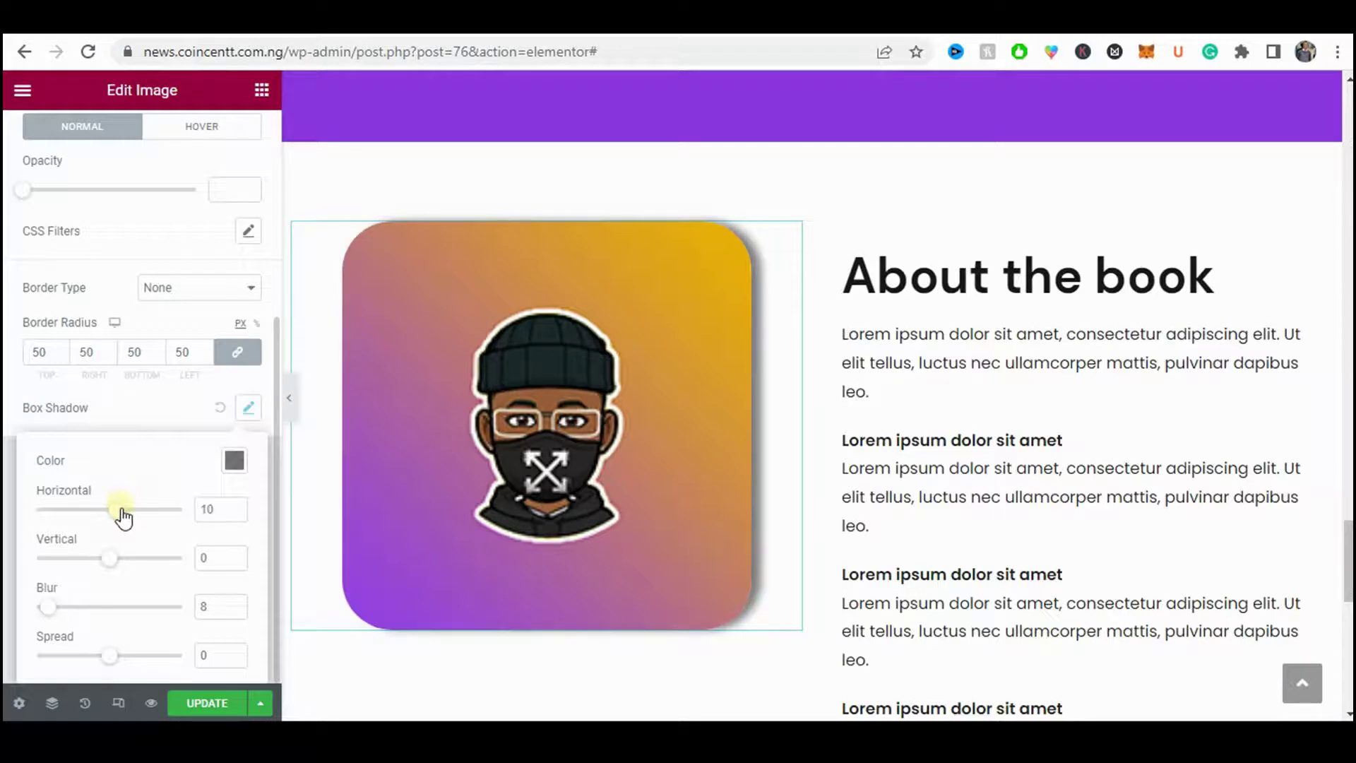
pyautogui.moveTo(111, 560); pyautogui.dragTo(119, 576)
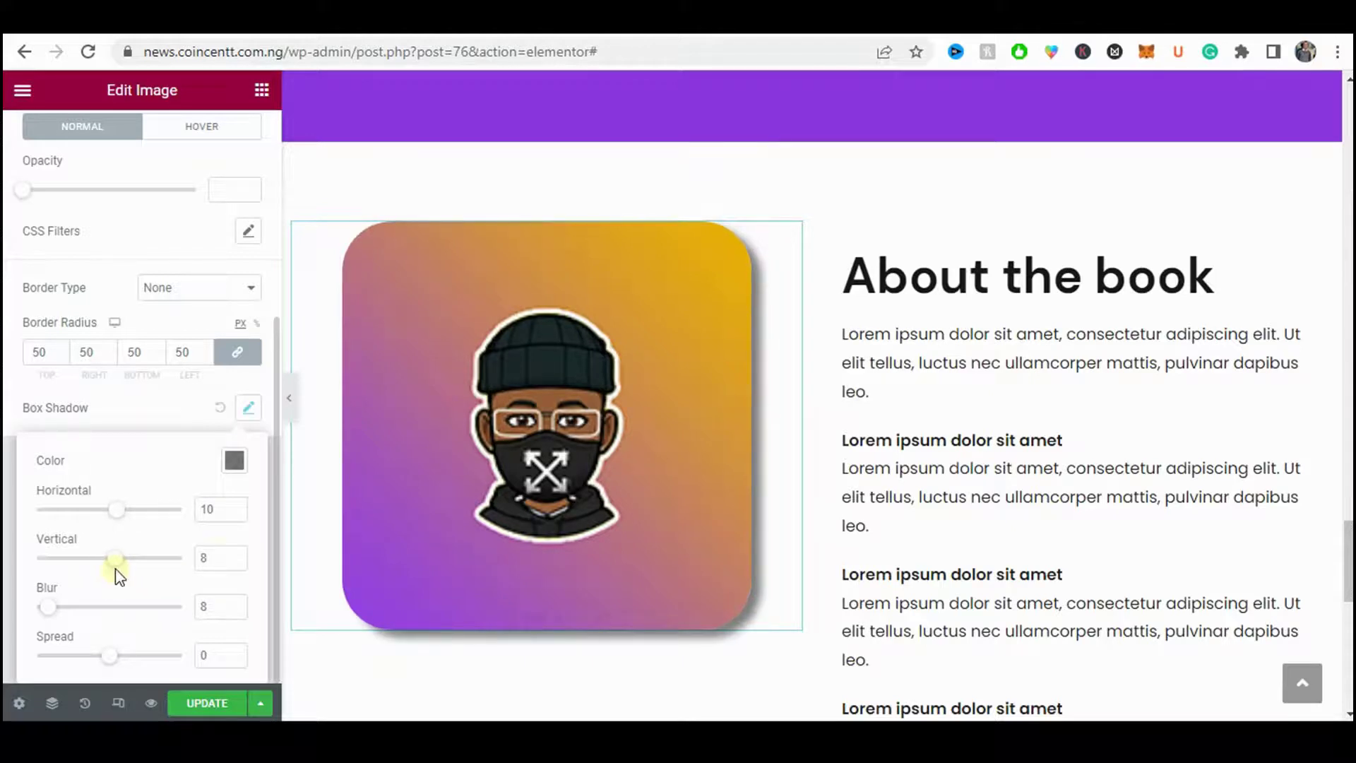
pyautogui.scroll(-2, 811, 447)
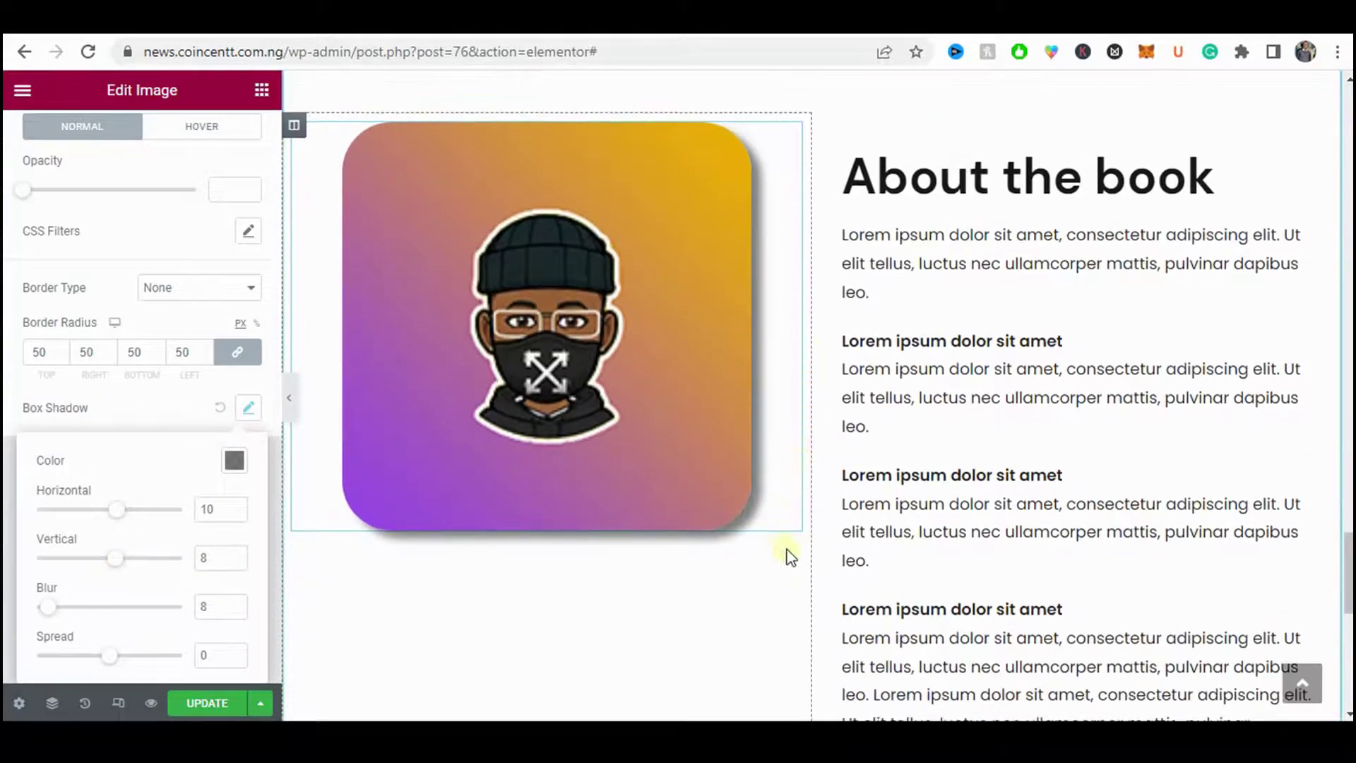
# - Set the avatar image's shadow blur to 0 and its color to rgba(0, 0, 0, 0.12), and preview the section at full width
pyautogui.moveTo(44, 606); pyautogui.dragTo(12, 602)
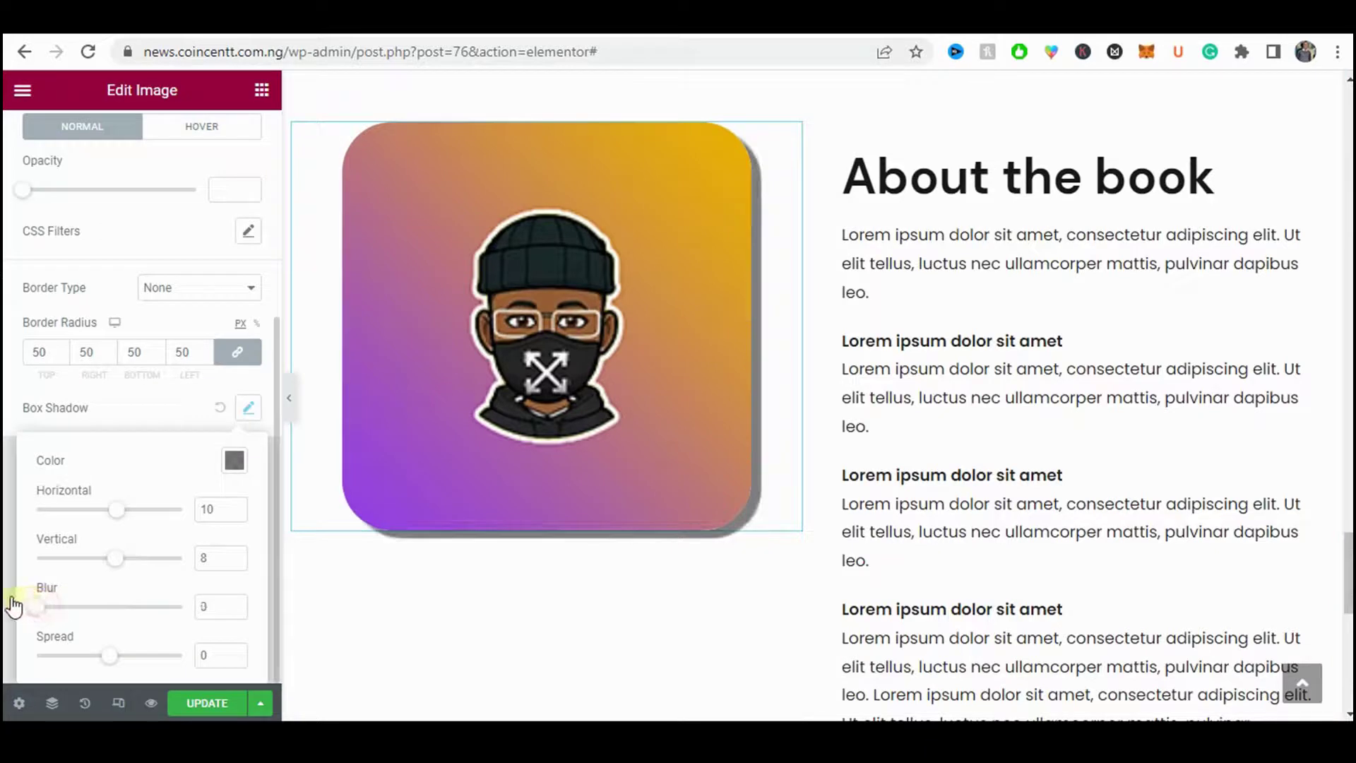
pyautogui.click(14, 604)
pyautogui.click(248, 410)
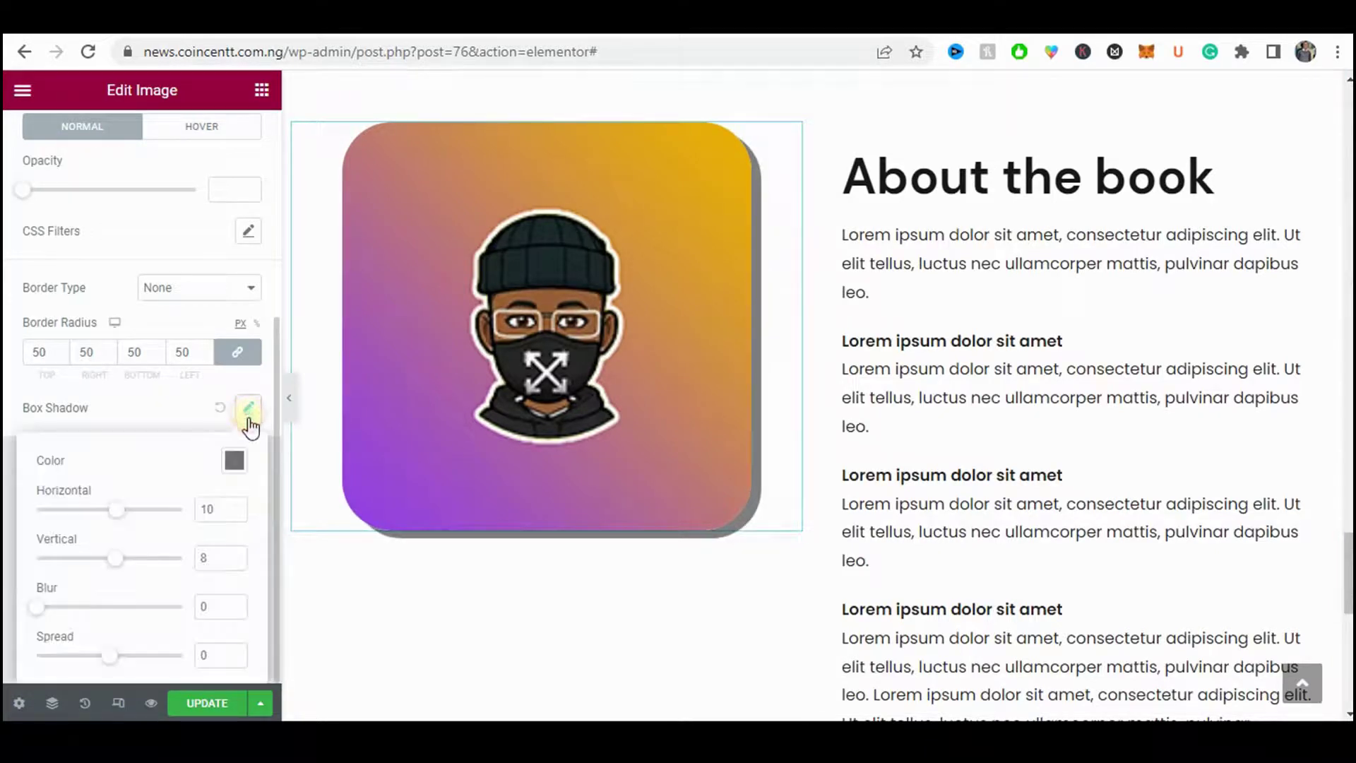
pyautogui.click(233, 460)
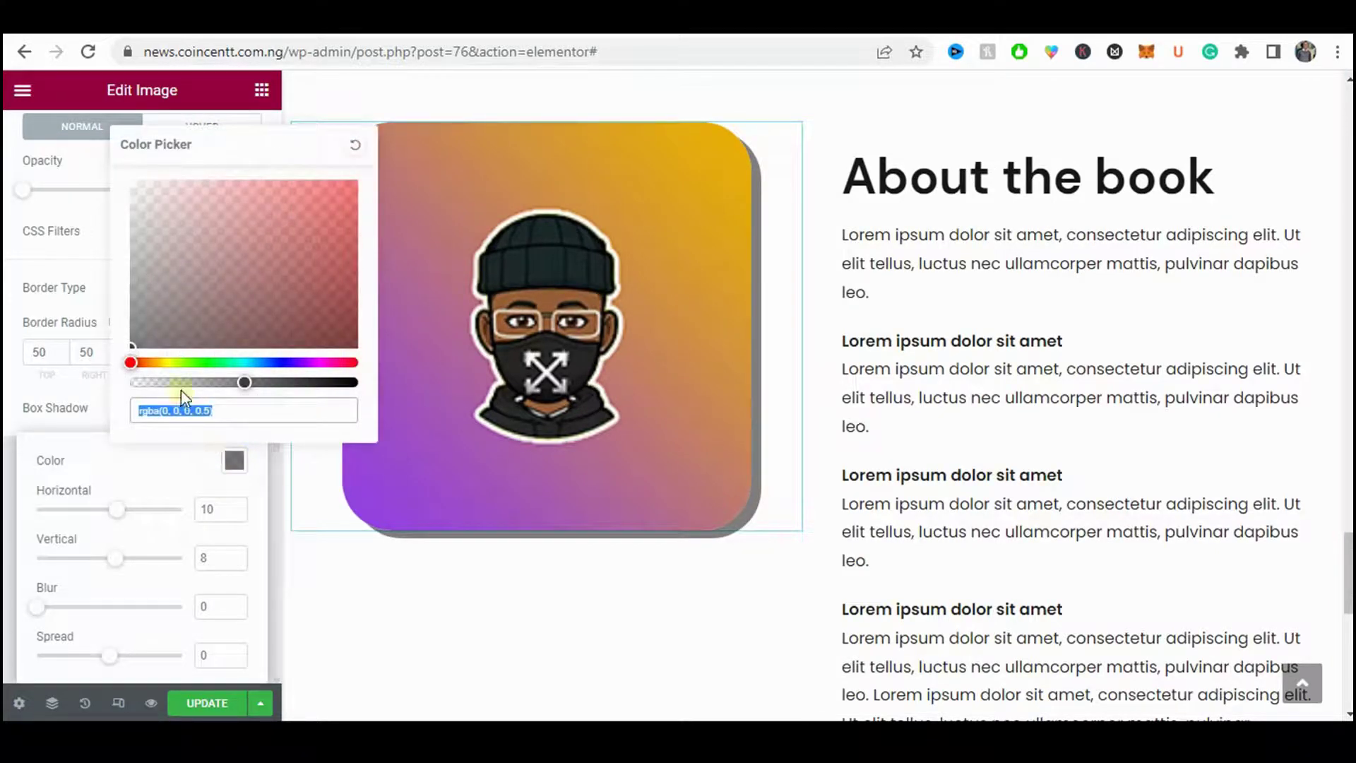
pyautogui.moveTo(182, 382); pyautogui.dragTo(161, 384)
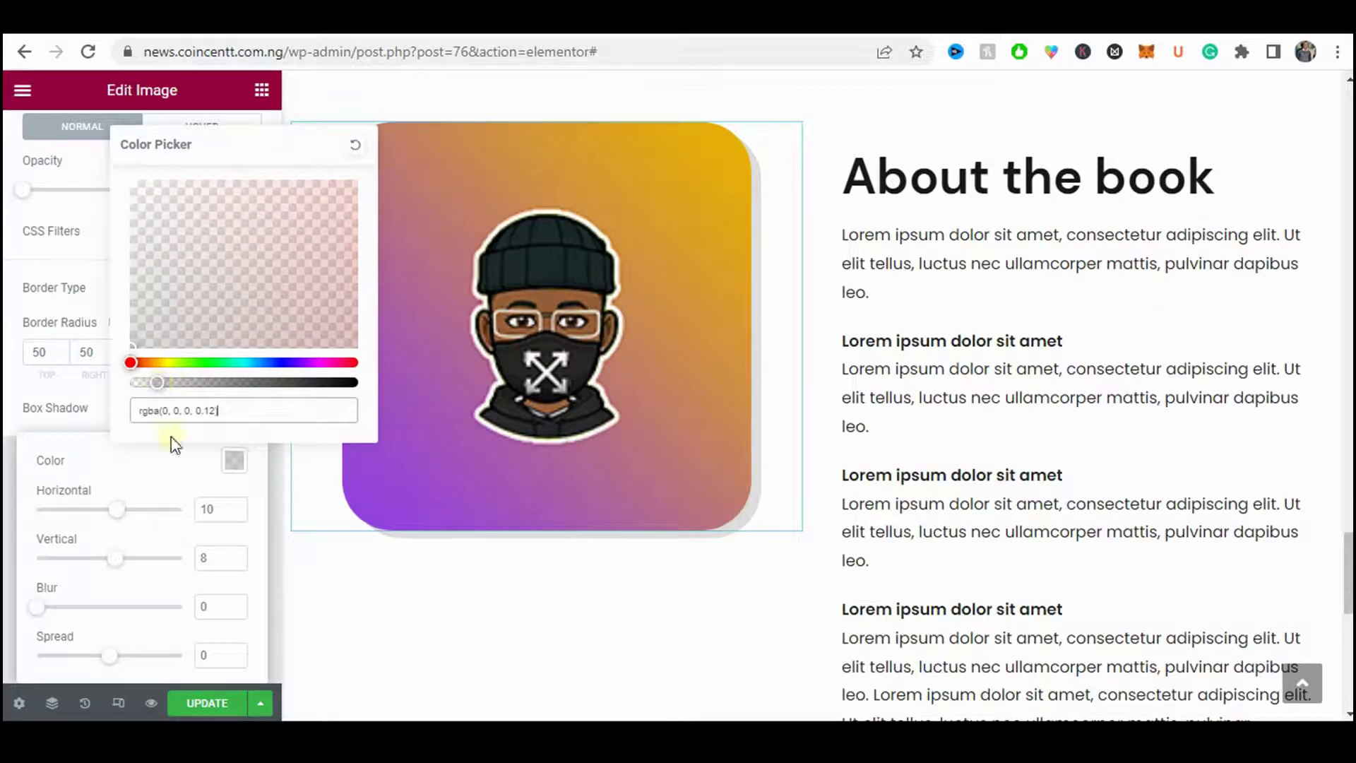
pyautogui.click(160, 477)
pyautogui.click(124, 417)
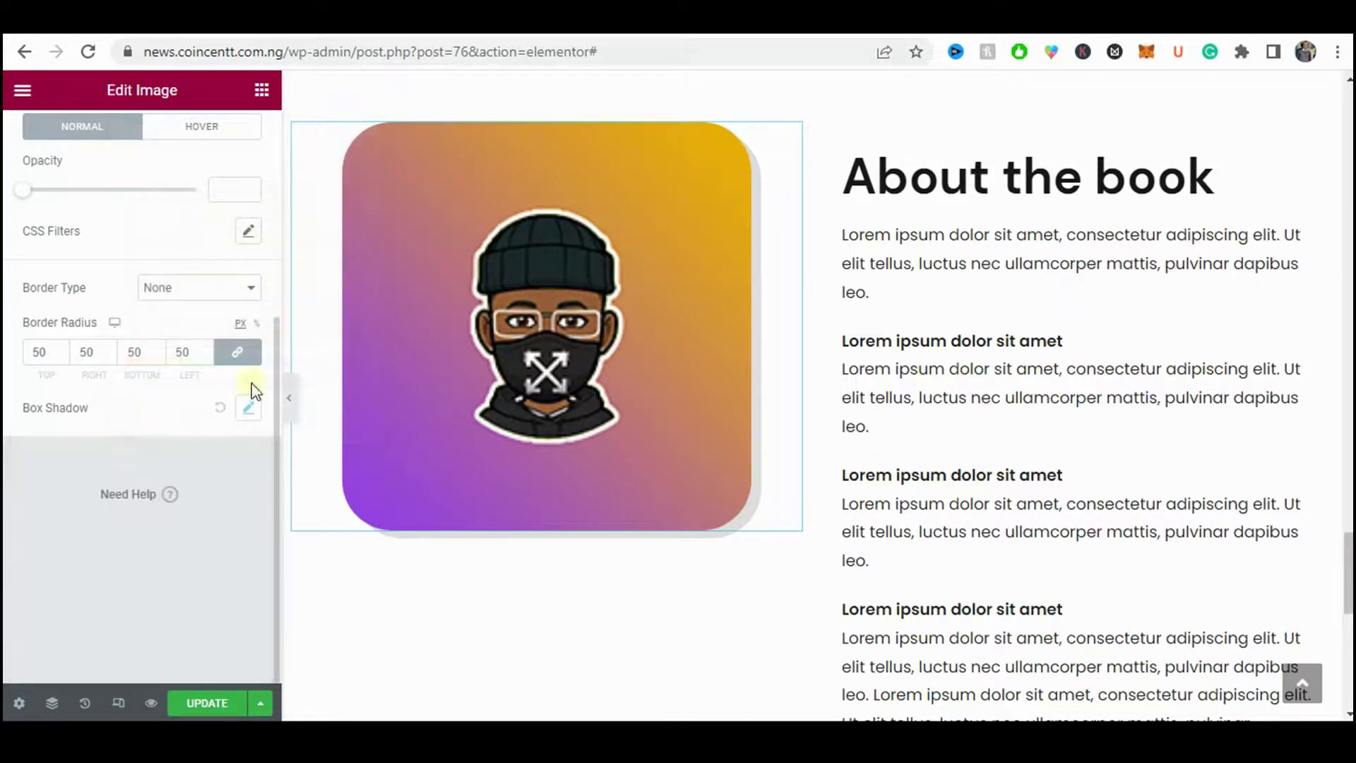
pyautogui.click(287, 398)
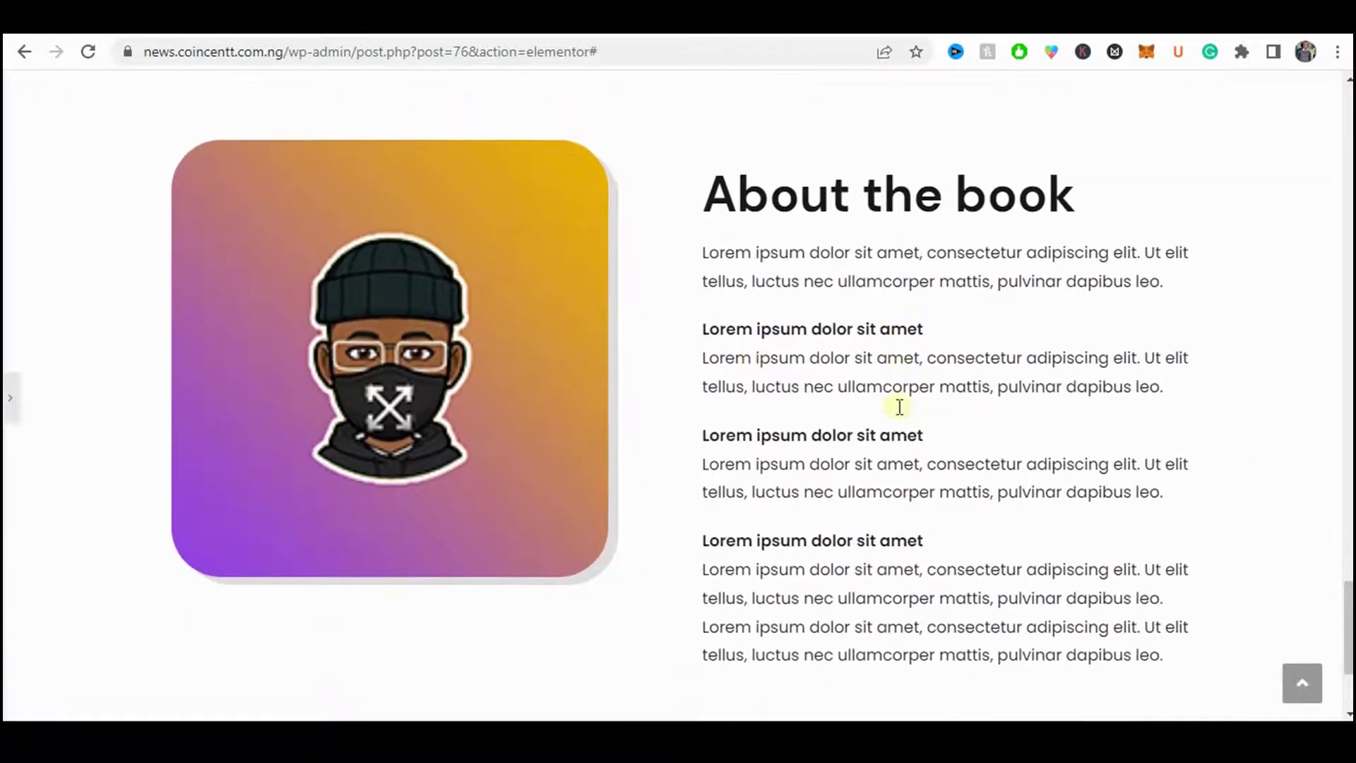
pyautogui.click(10, 398)
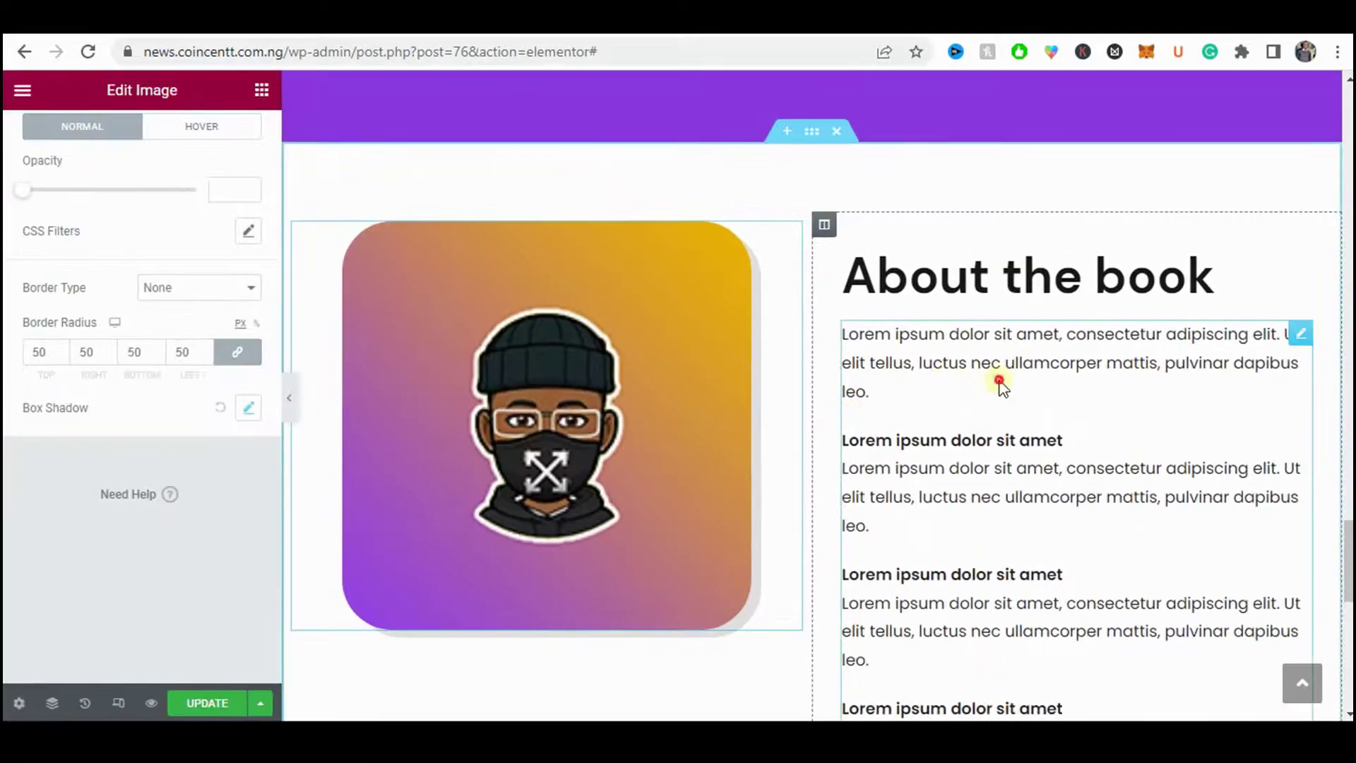
# - Change the pasted section's heading to "About the author"
pyautogui.click(1000, 385)
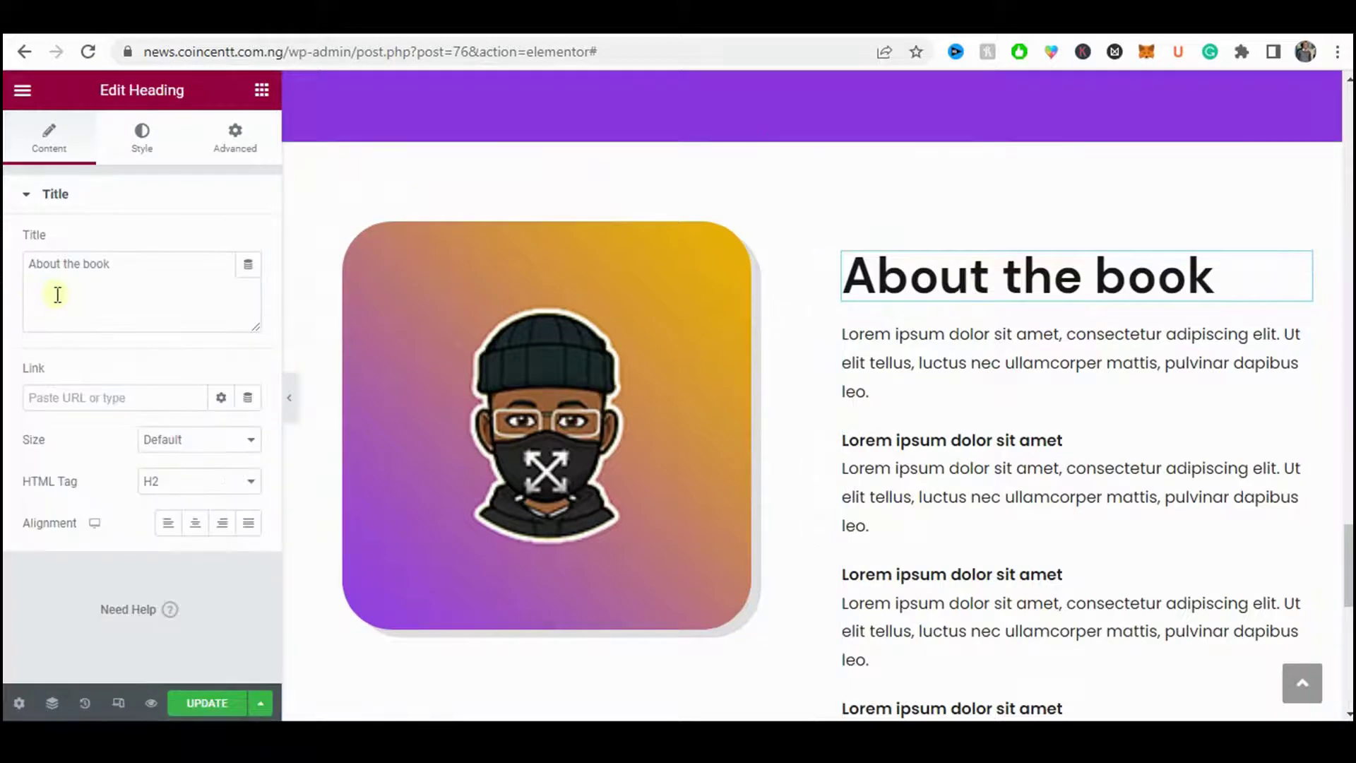
pyautogui.moveTo(81, 267); pyautogui.dragTo(171, 273)
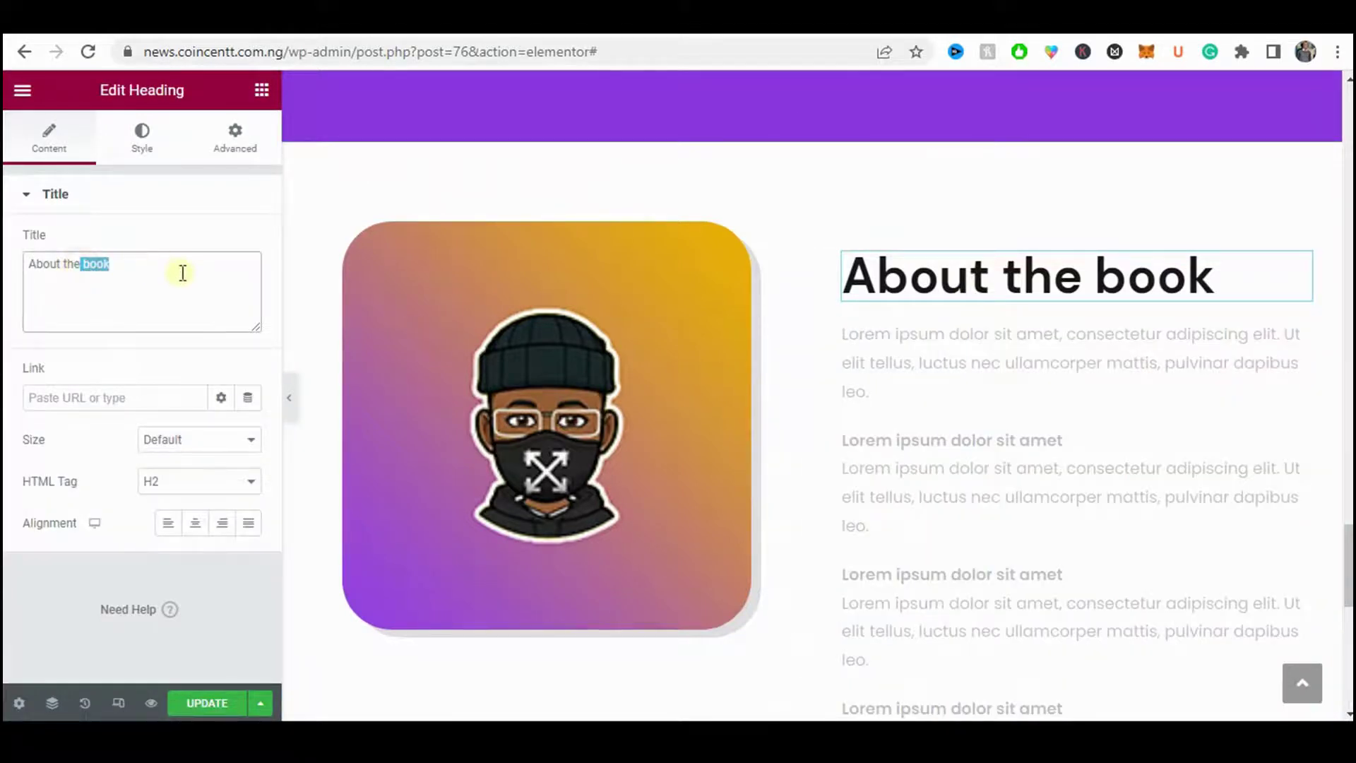
pyautogui.press('BackSpace')
pyautogui.write('a')
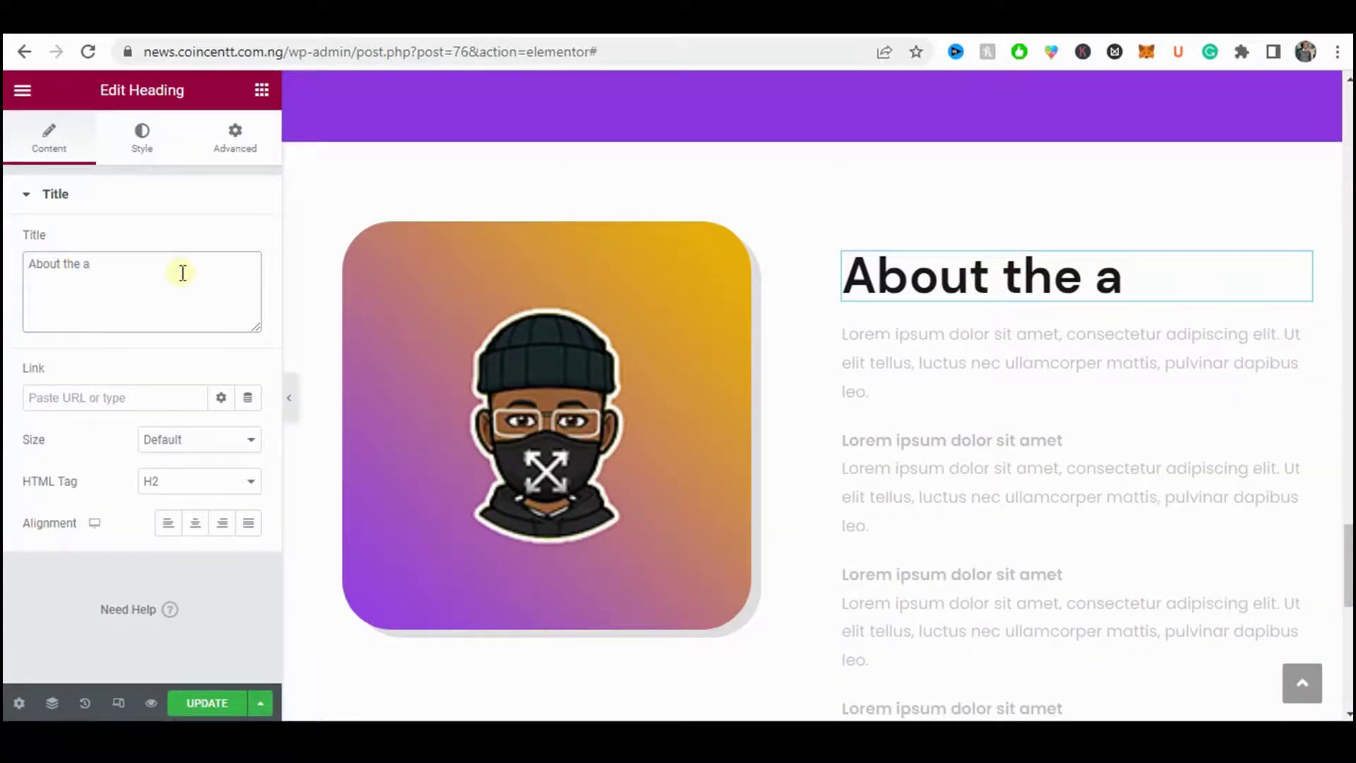
pyautogui.write('uthor')
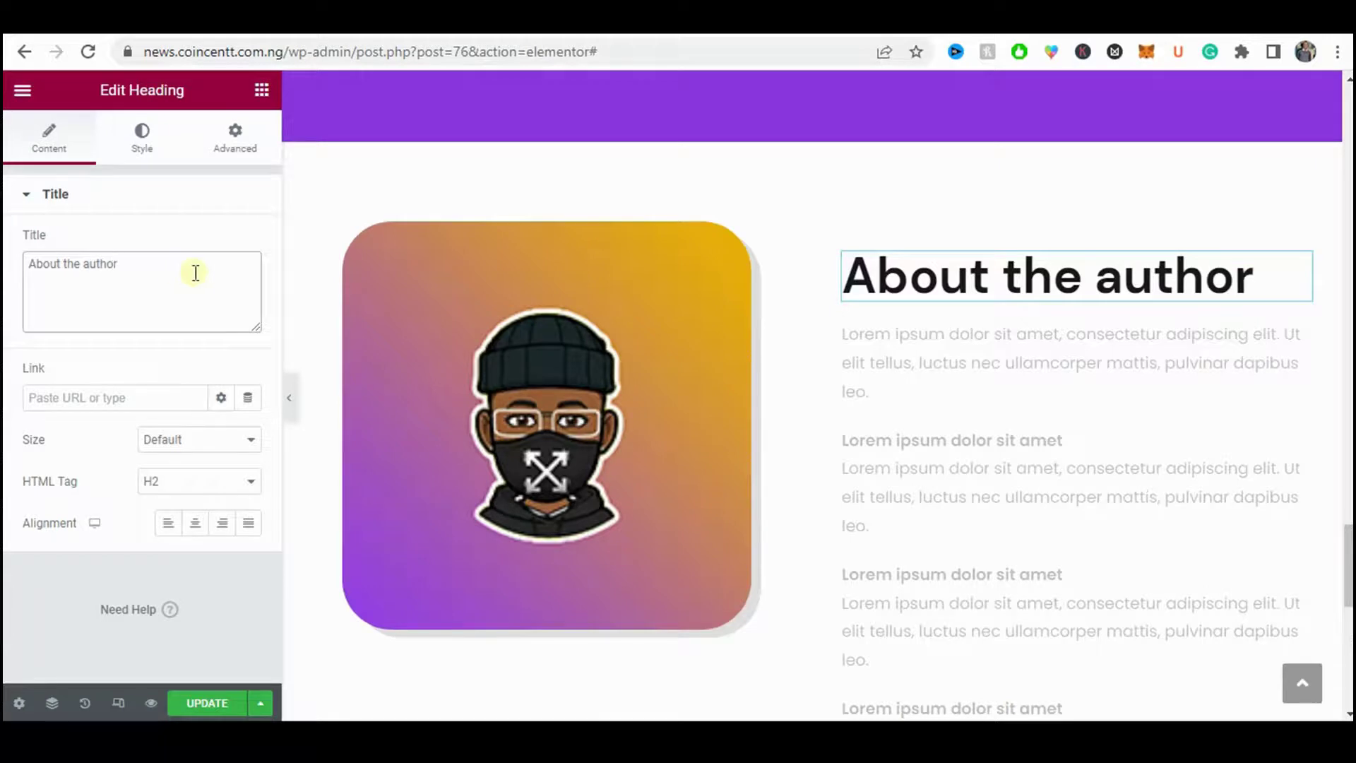
# - Delete the last two lorem ipsum blocks, including their bold subheadings, from the text under the "About the author" heading
pyautogui.click(894, 392)
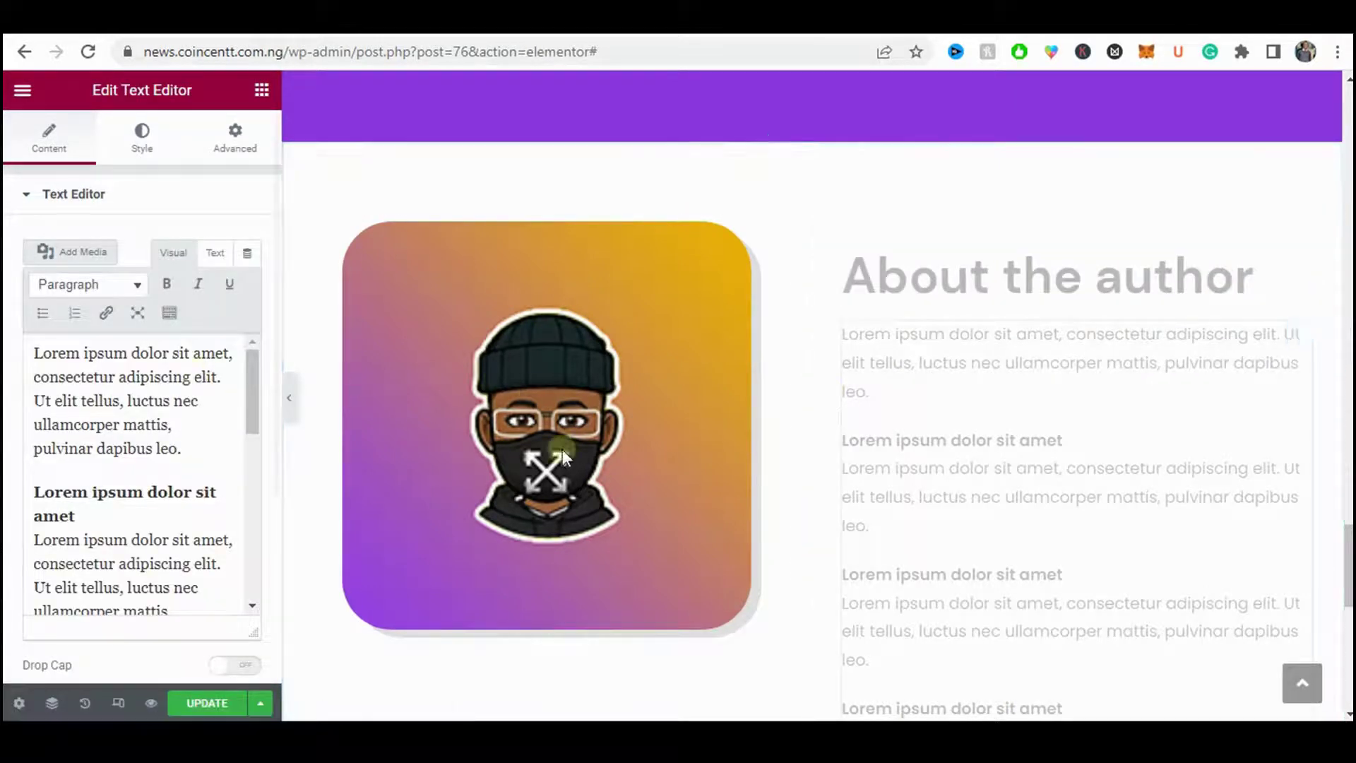
pyautogui.scroll(-4, 1031, 455)
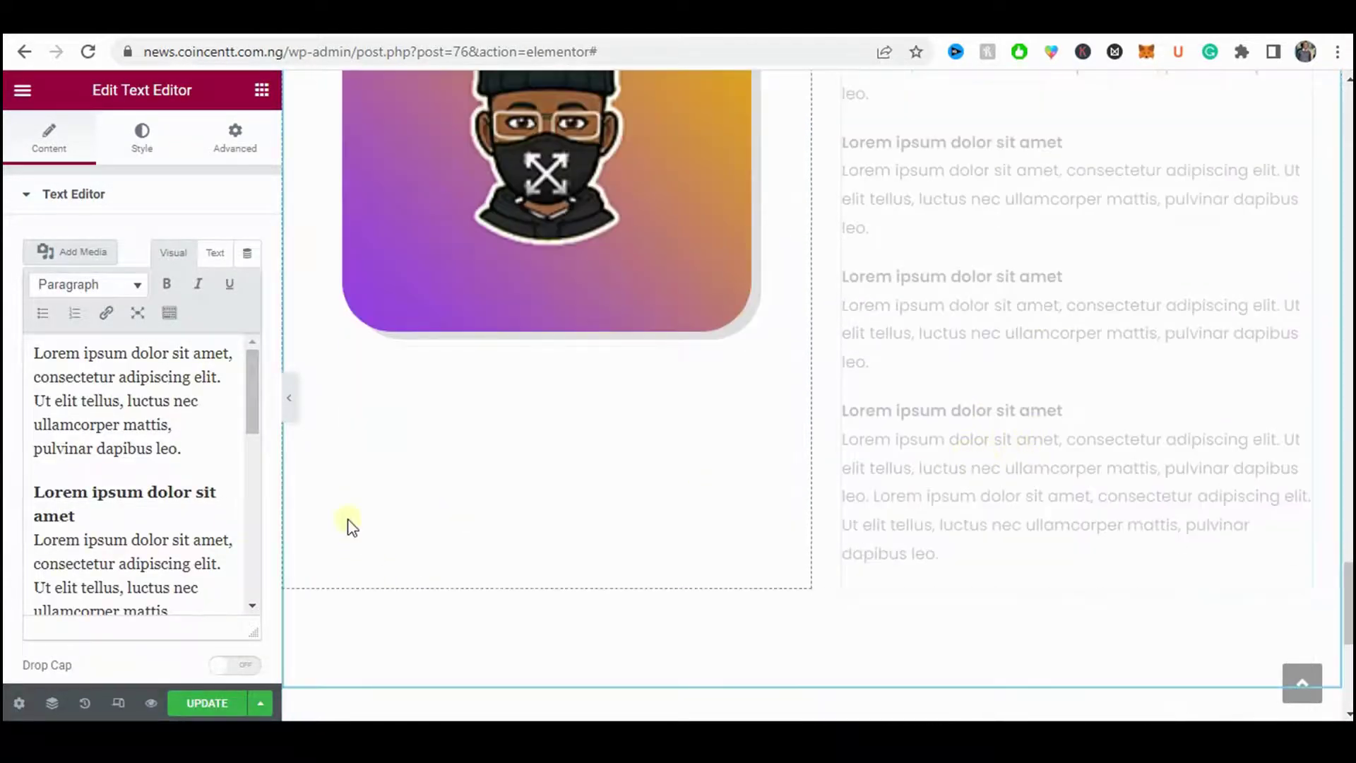
pyautogui.scroll(-5, 136, 474)
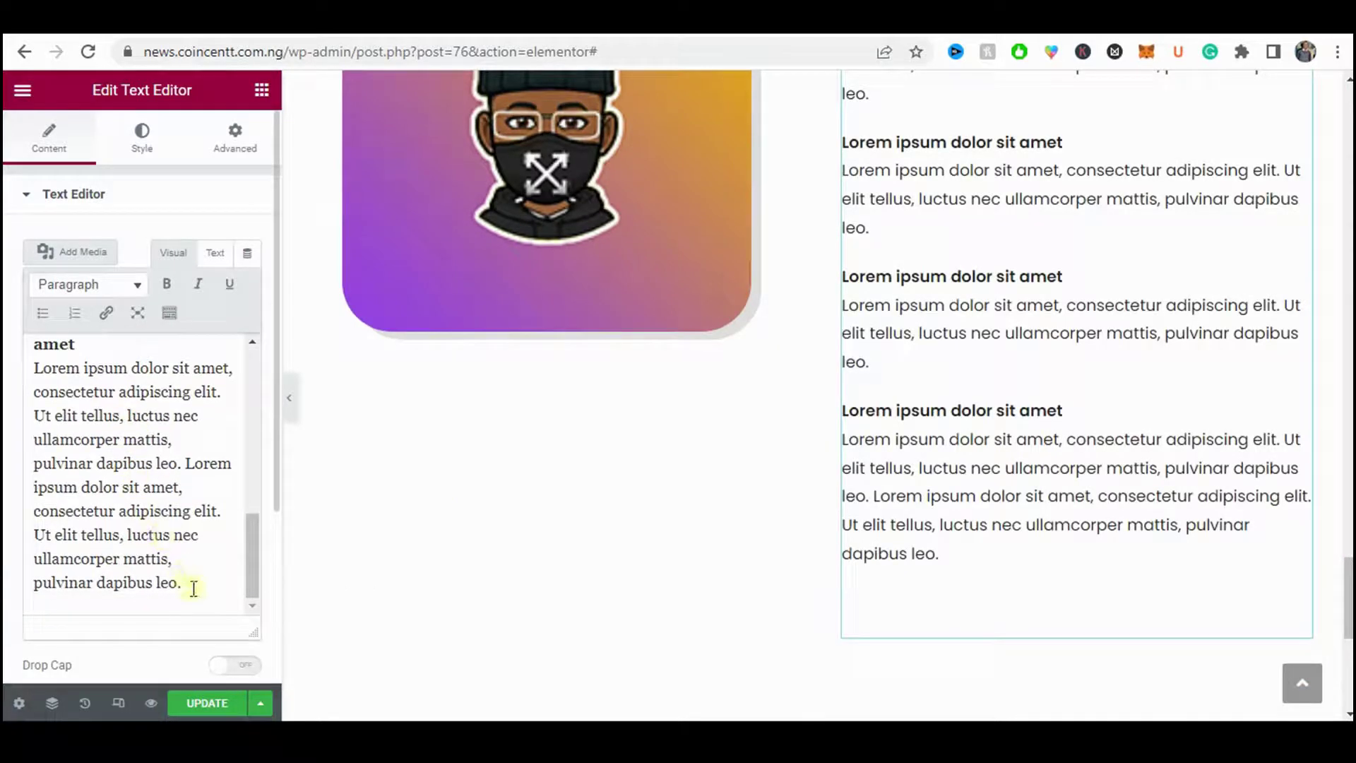
pyautogui.moveTo(193, 588); pyautogui.dragTo(30, 418)
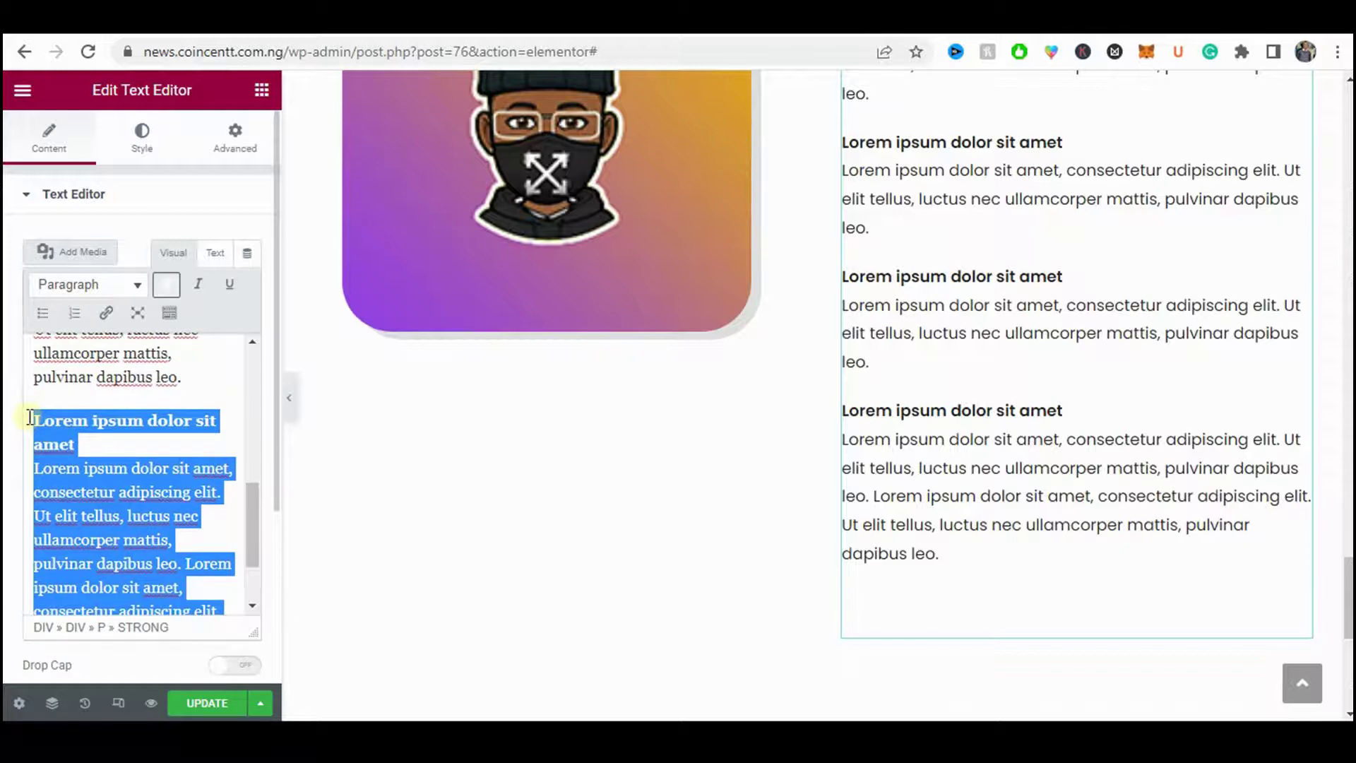
pyautogui.press('BackSpace')
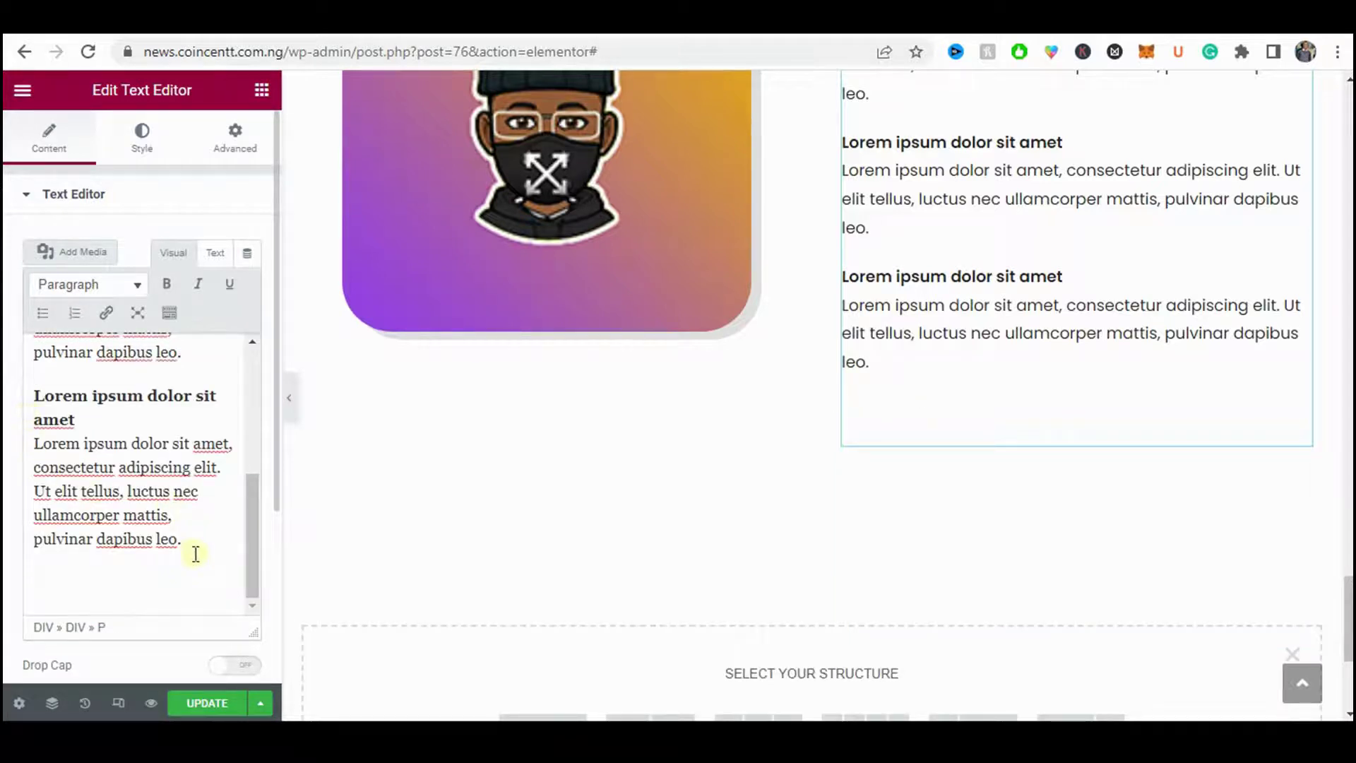
pyautogui.moveTo(194, 551); pyautogui.dragTo(27, 399)
pyautogui.press('BackSpace')
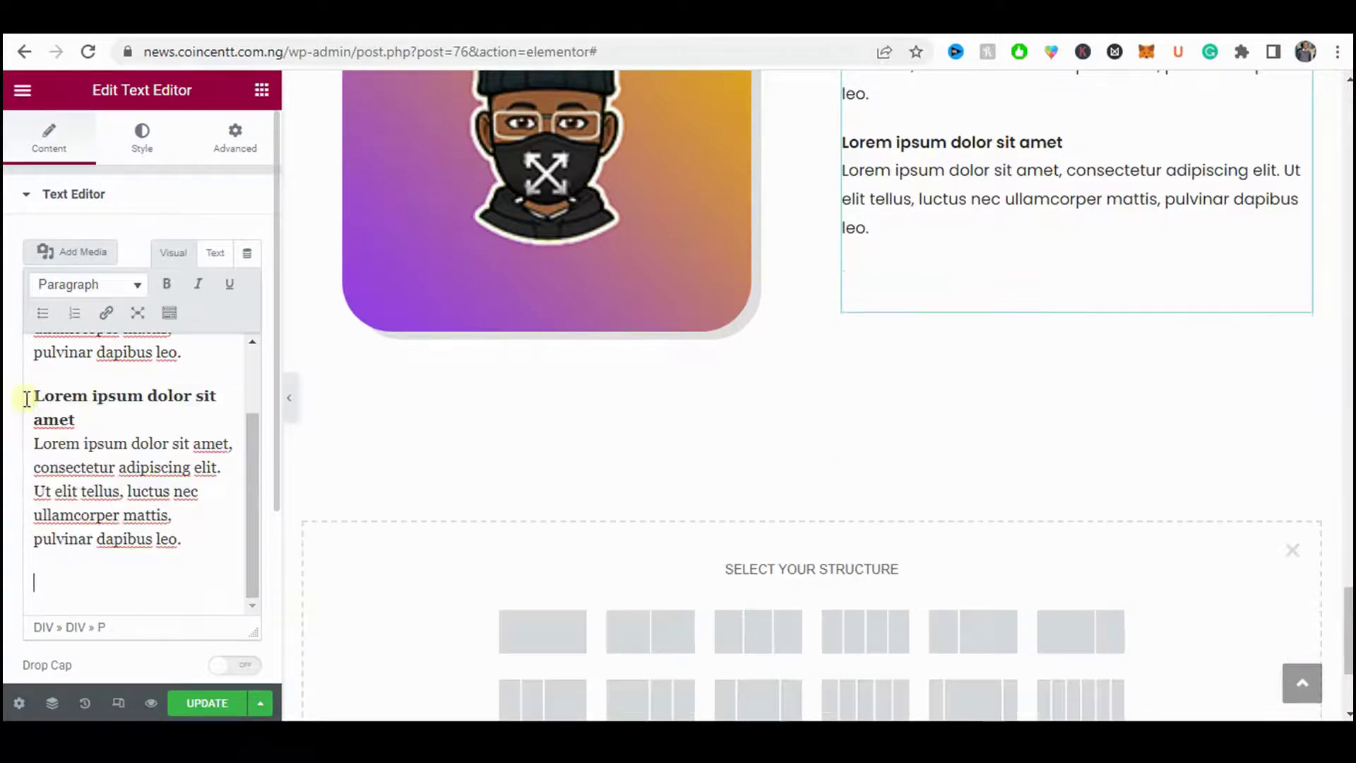
pyautogui.scroll(4, 874, 409)
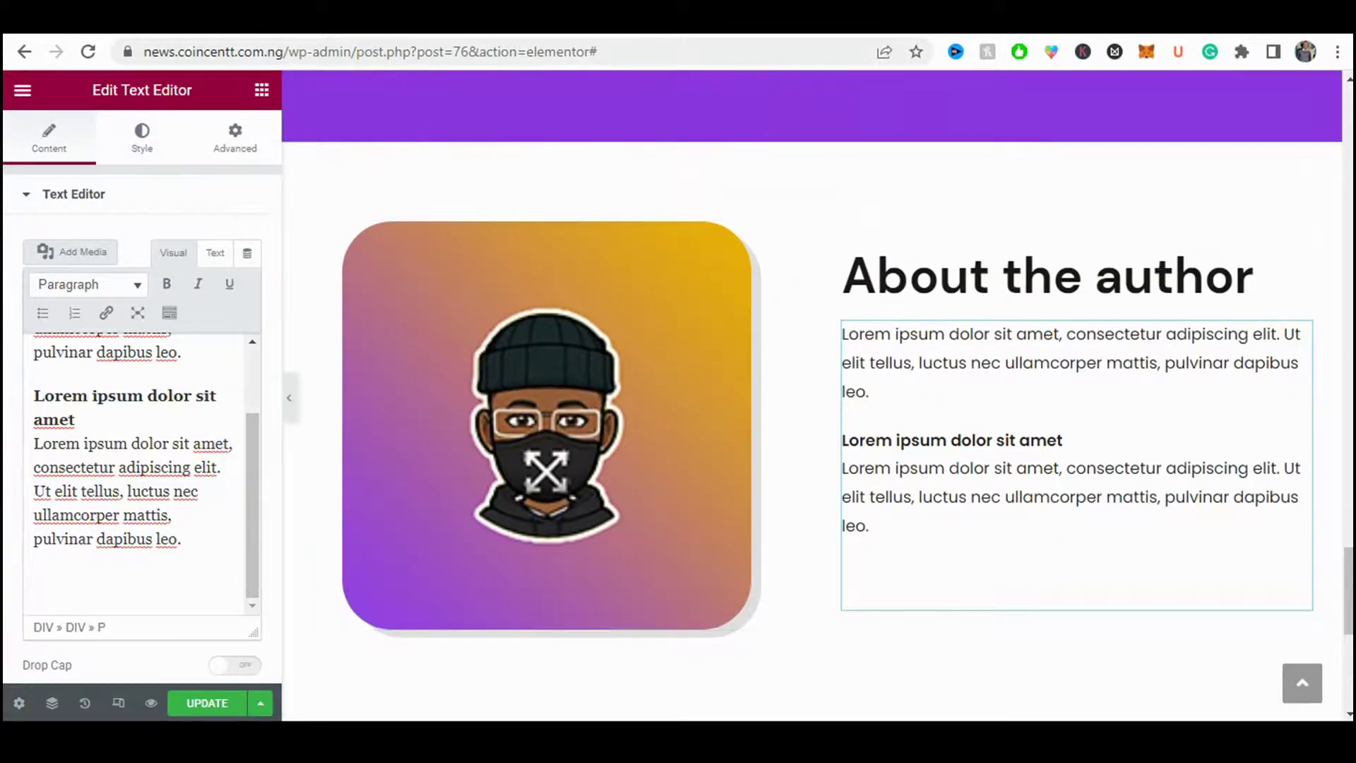
# - Copy the three author paragraphs from the demo page, replace the section's whole body text with them, and preview the section at full width
pyautogui.click(339, 21)
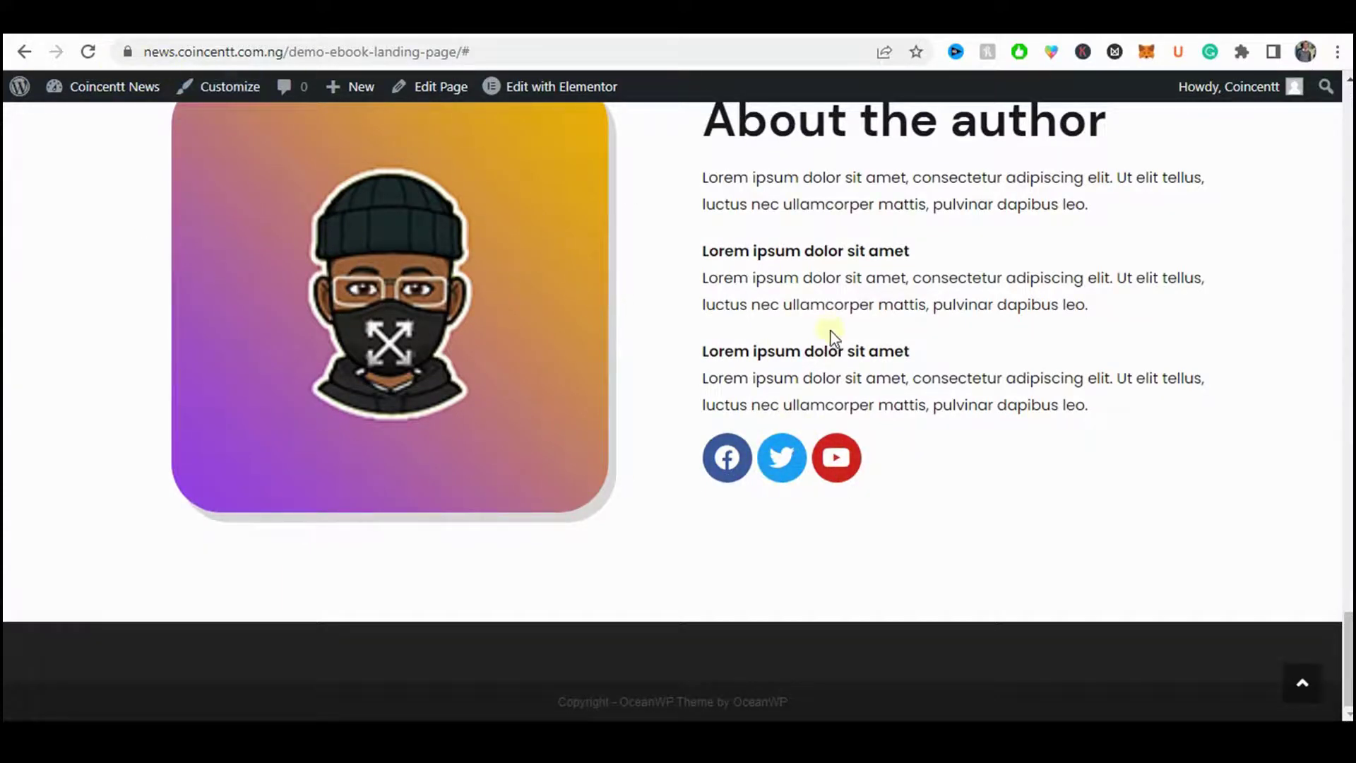
pyautogui.moveTo(692, 183); pyautogui.dragTo(1196, 414)
pyautogui.hotkey('ctrl', 'c')
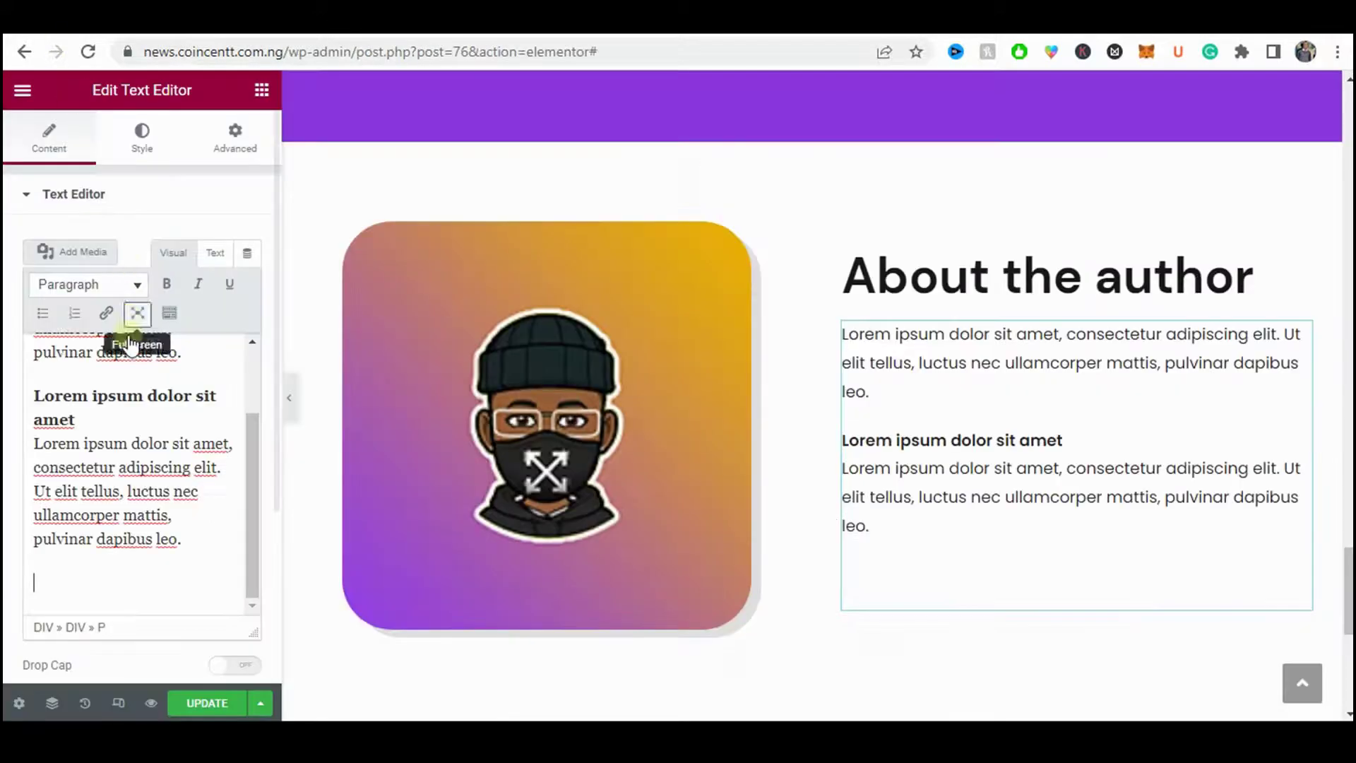
pyautogui.click(134, 417)
pyautogui.tripleClick(131, 417)
pyautogui.click(141, 431)
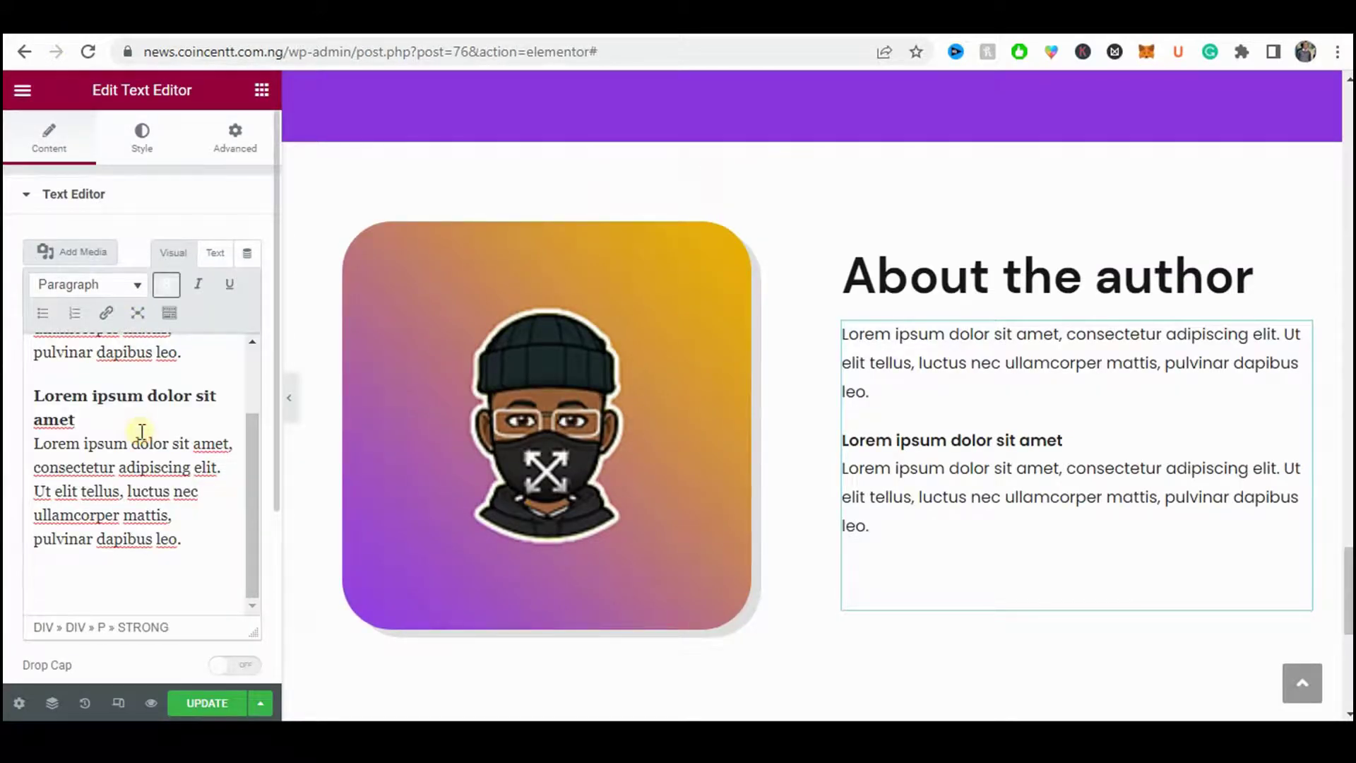
pyautogui.hotkey('ctrl', 'a')
pyautogui.hotkey('ctrl', 'v')
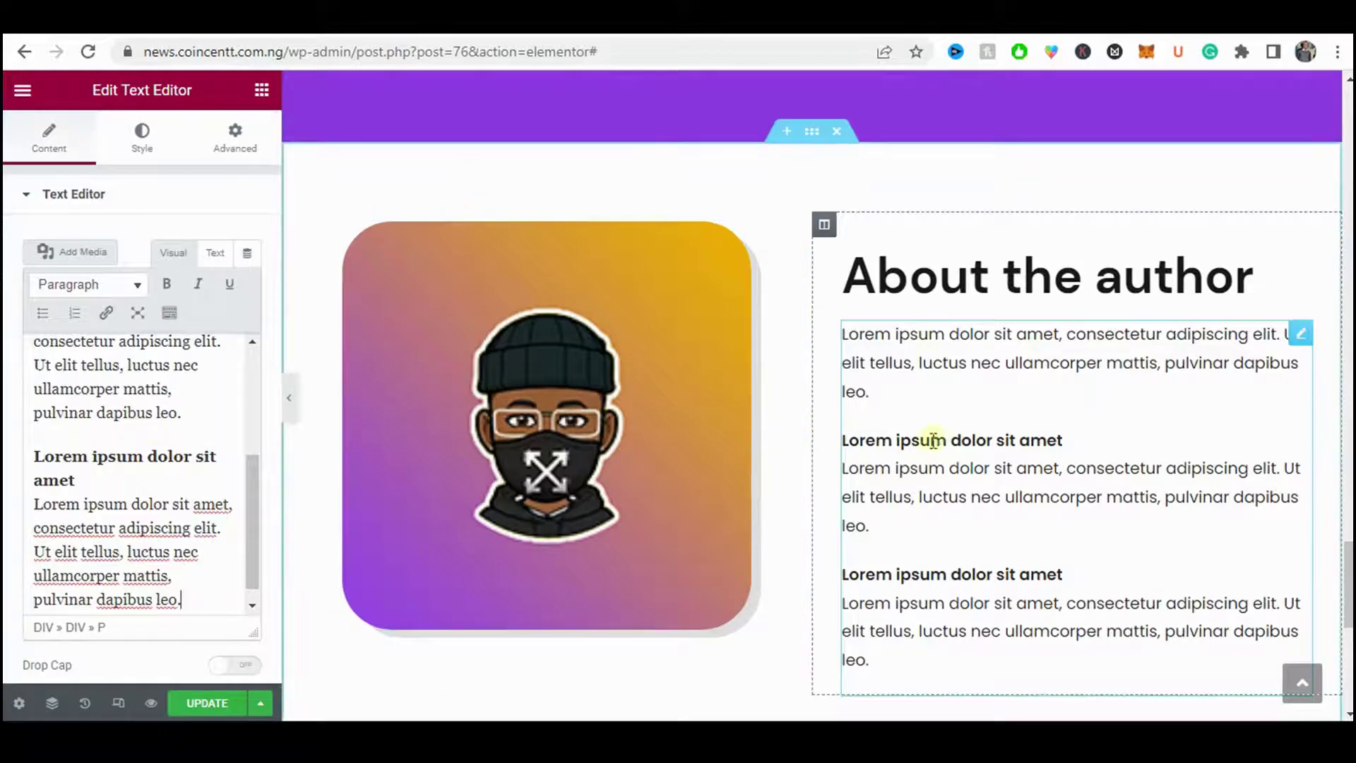
pyautogui.click(290, 399)
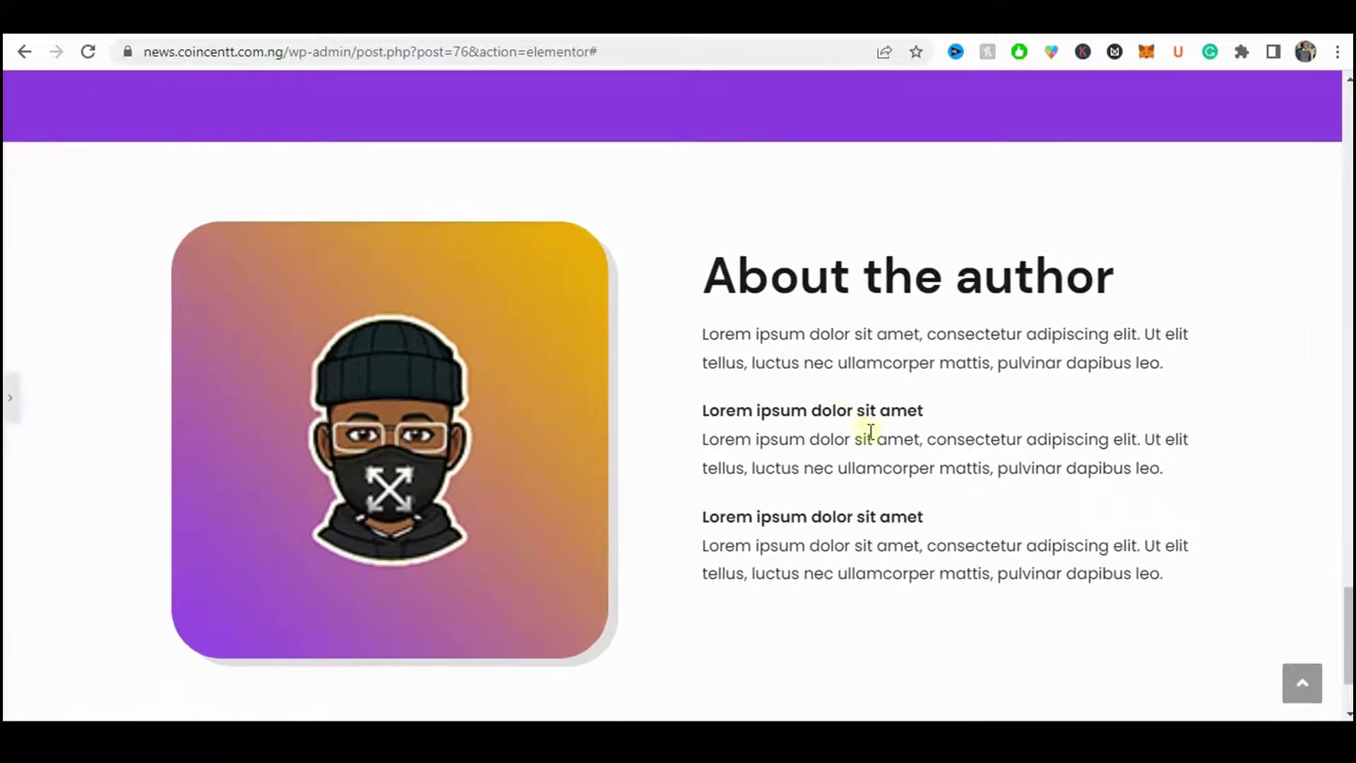
pyautogui.scroll(3, 871, 431)
pyautogui.click(10, 397)
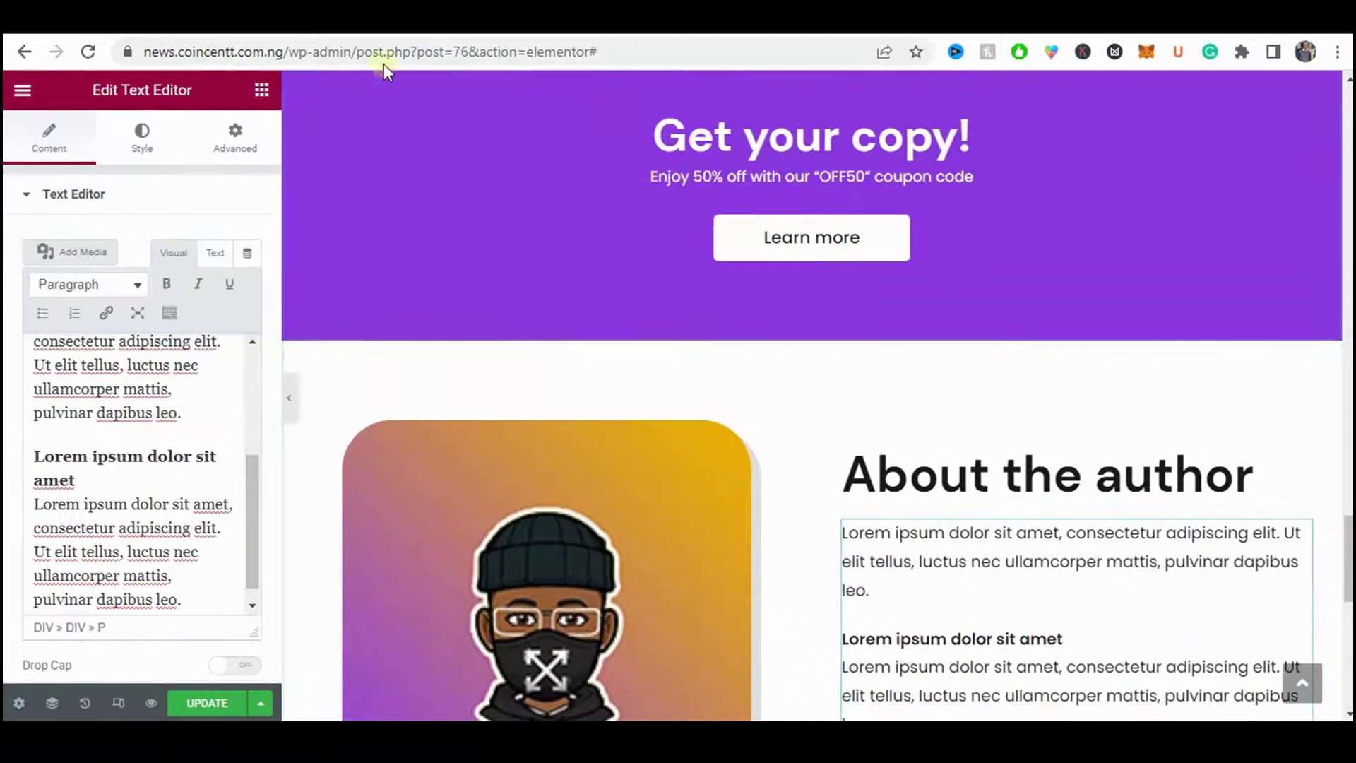
# - Add a Social Icons widget below the author text and preview the section at full width
pyautogui.click(262, 89)
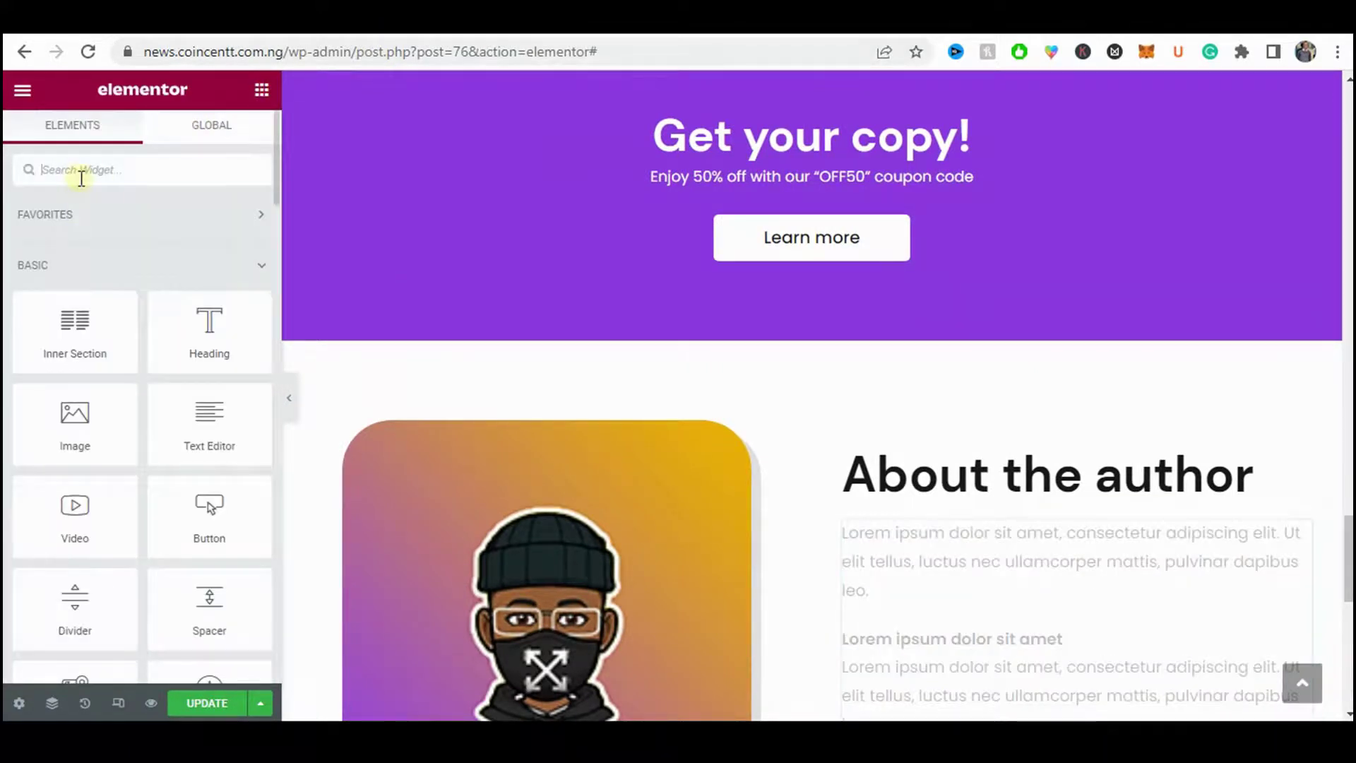
pyautogui.write('soci')
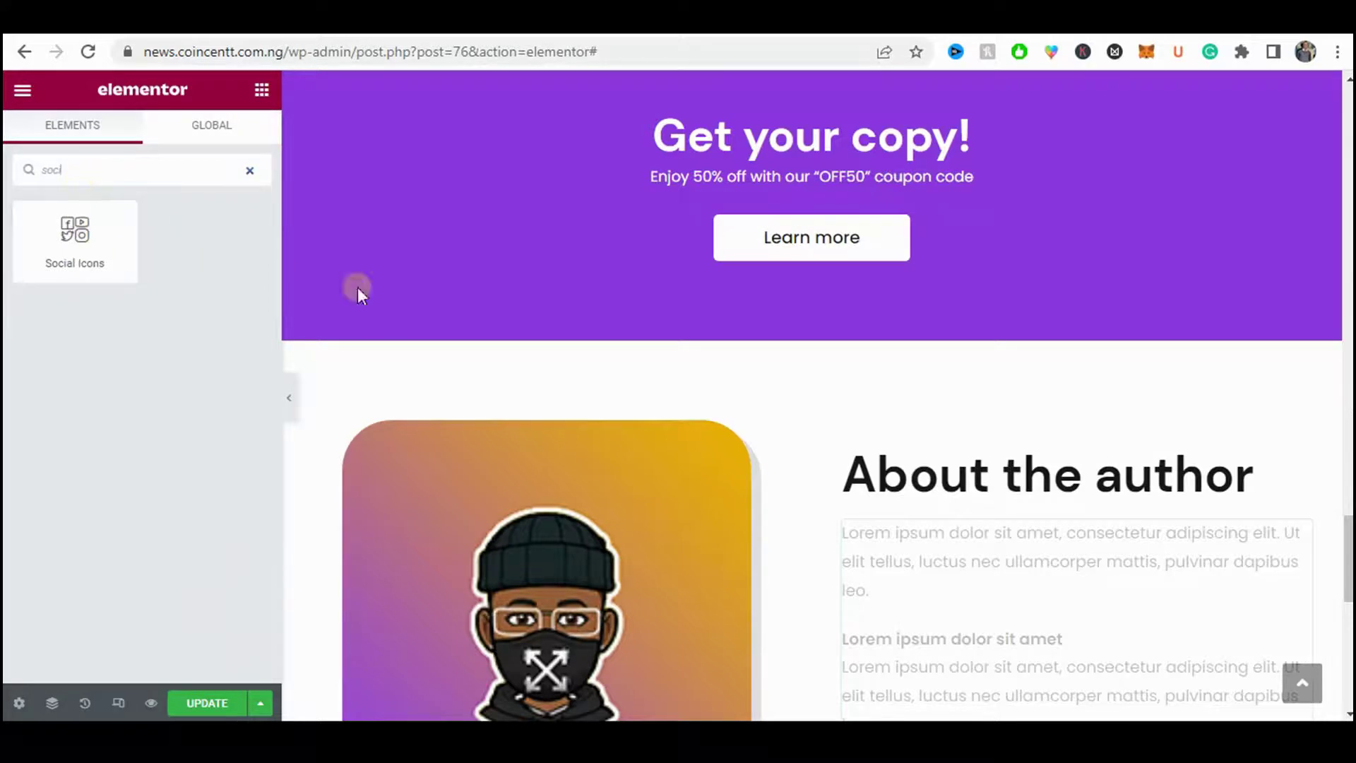
pyautogui.scroll(-6, 358, 287)
pyautogui.moveTo(82, 237); pyautogui.dragTo(966, 354)
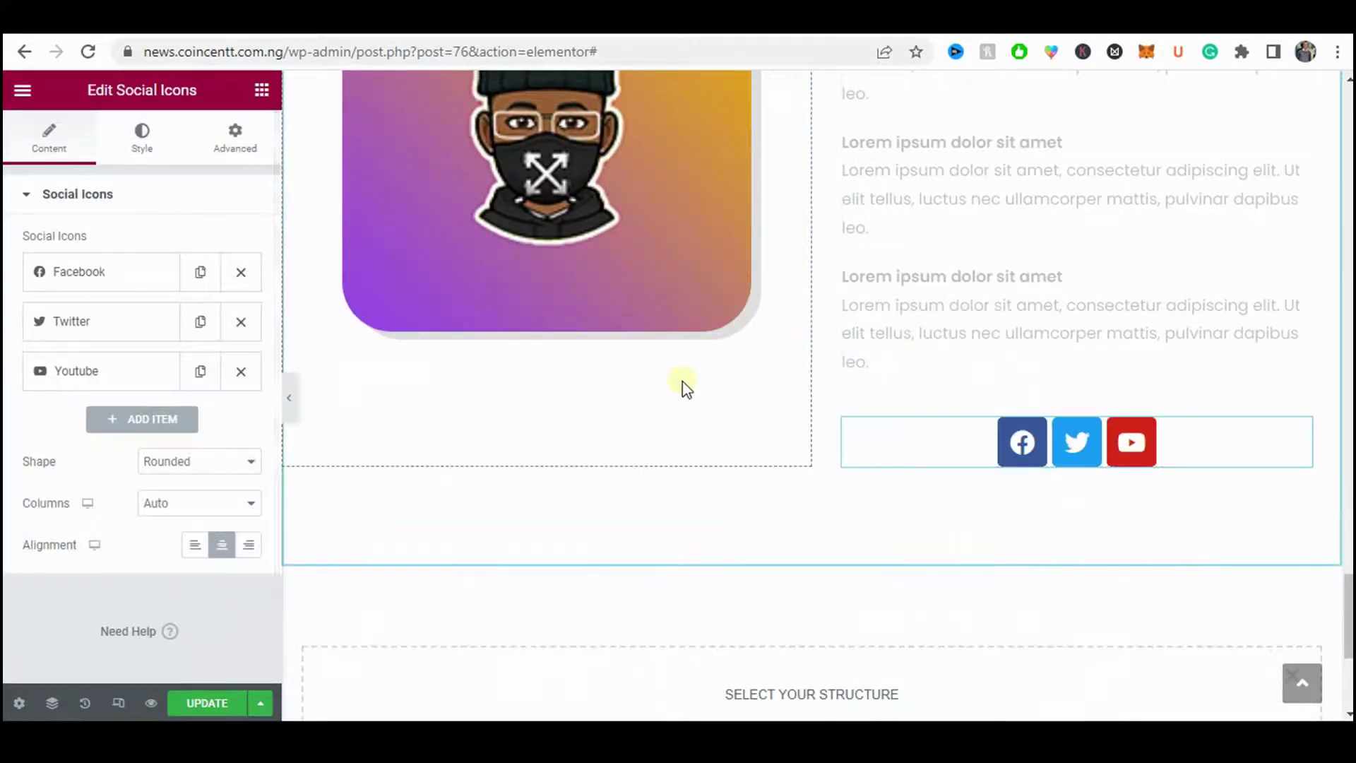
pyautogui.scroll(3, 685, 387)
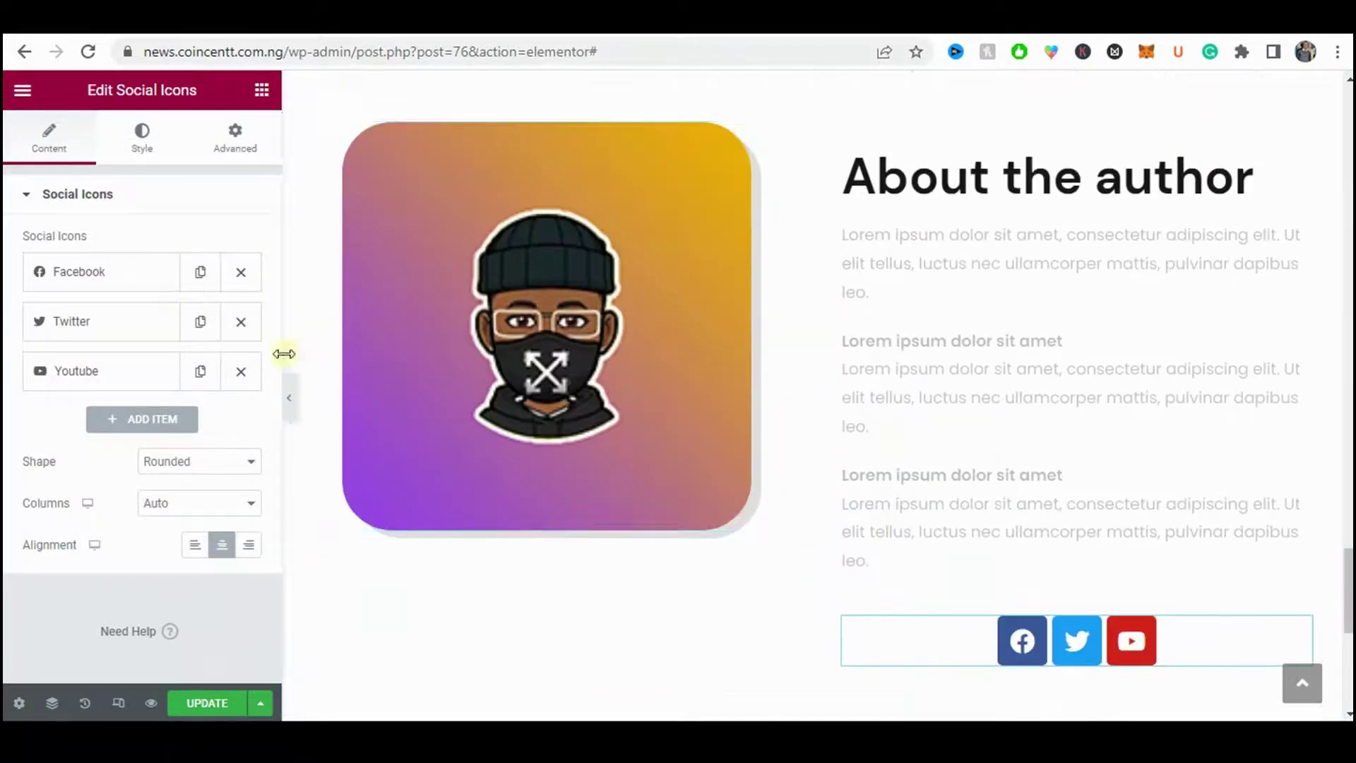
pyautogui.click(291, 397)
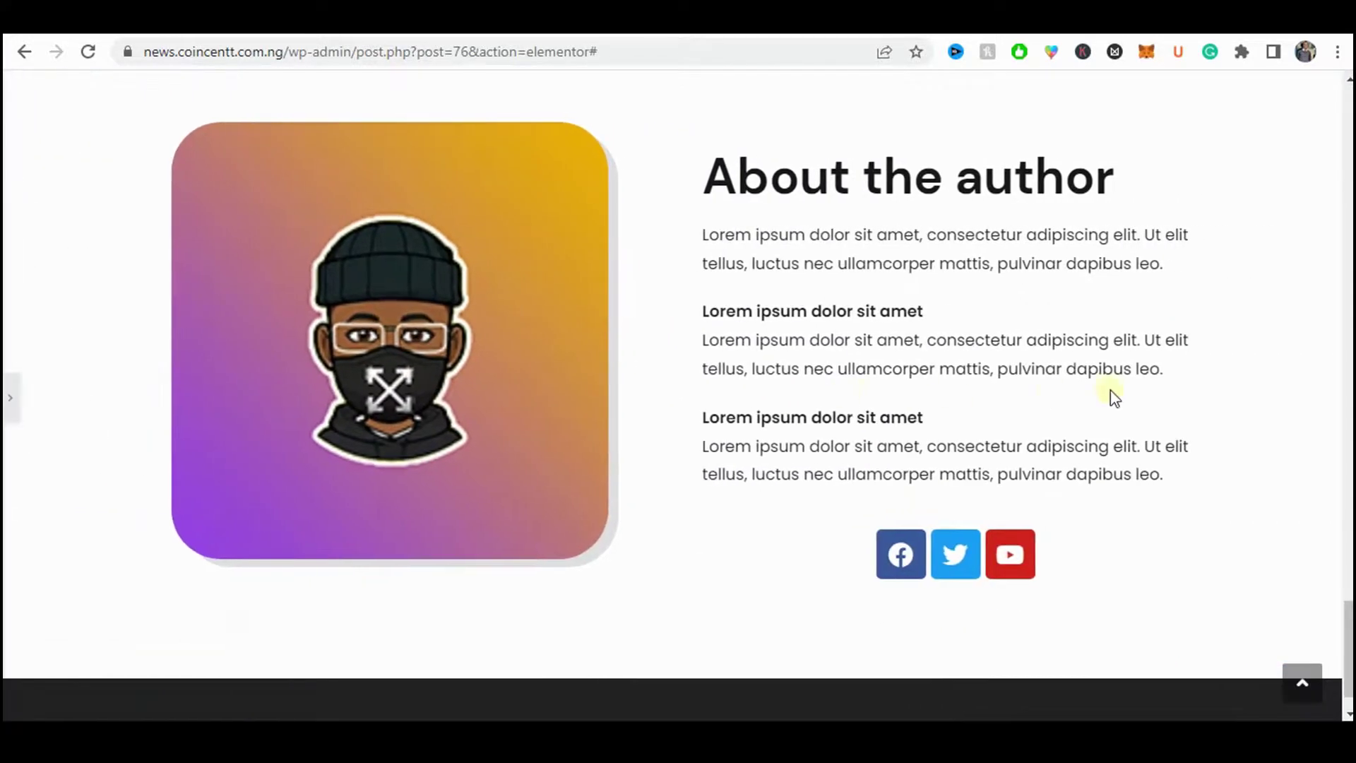
pyautogui.click(7, 392)
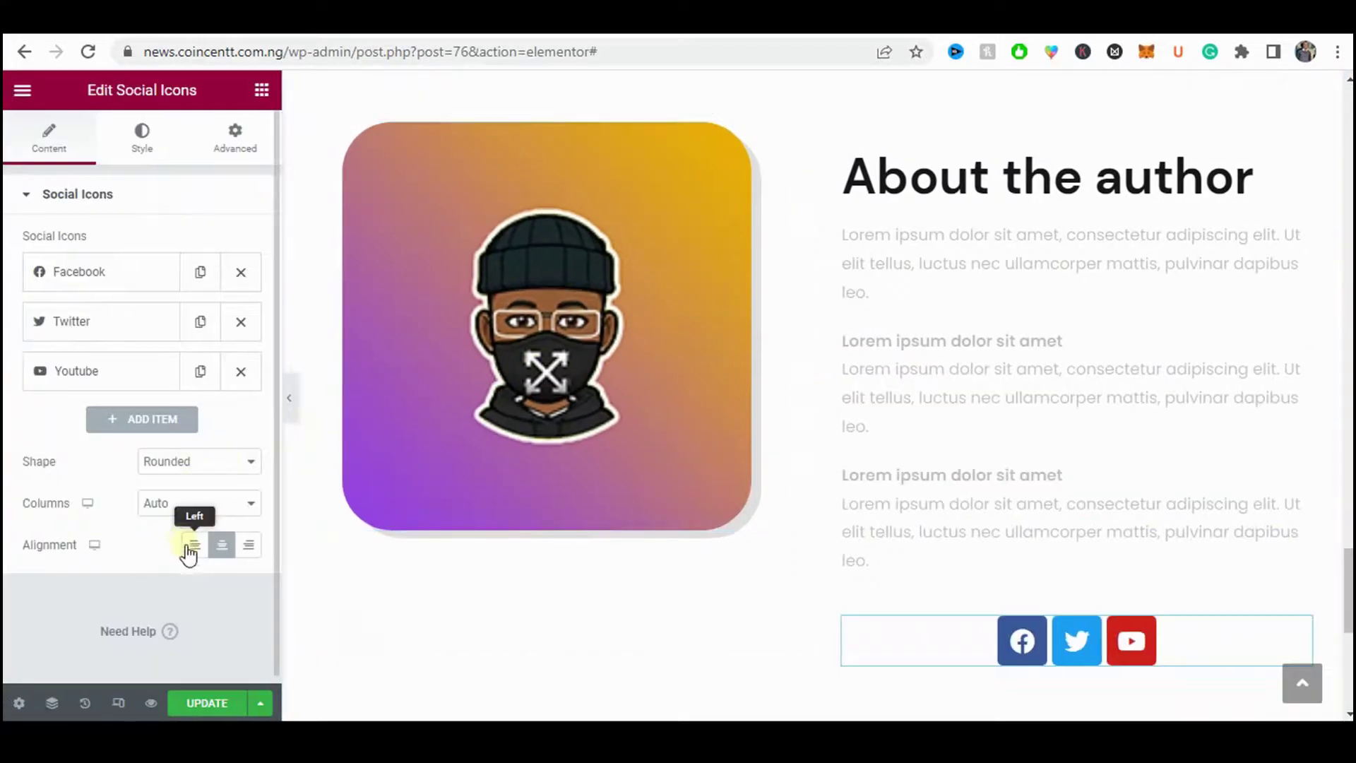
# - Align the social icons to the left, set their shape to Circle, and check their spacing from the author text at full width
pyautogui.click(191, 545)
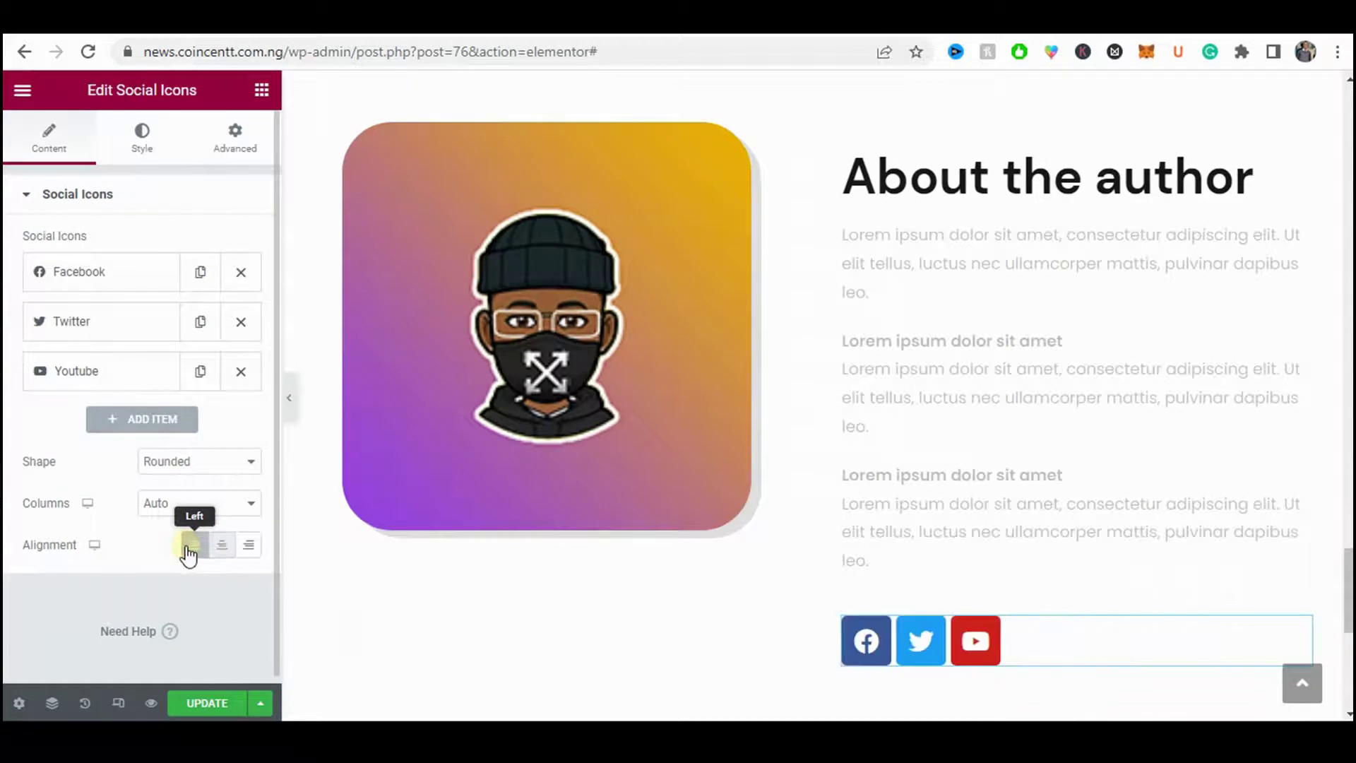
pyautogui.click(168, 466)
pyautogui.click(180, 512)
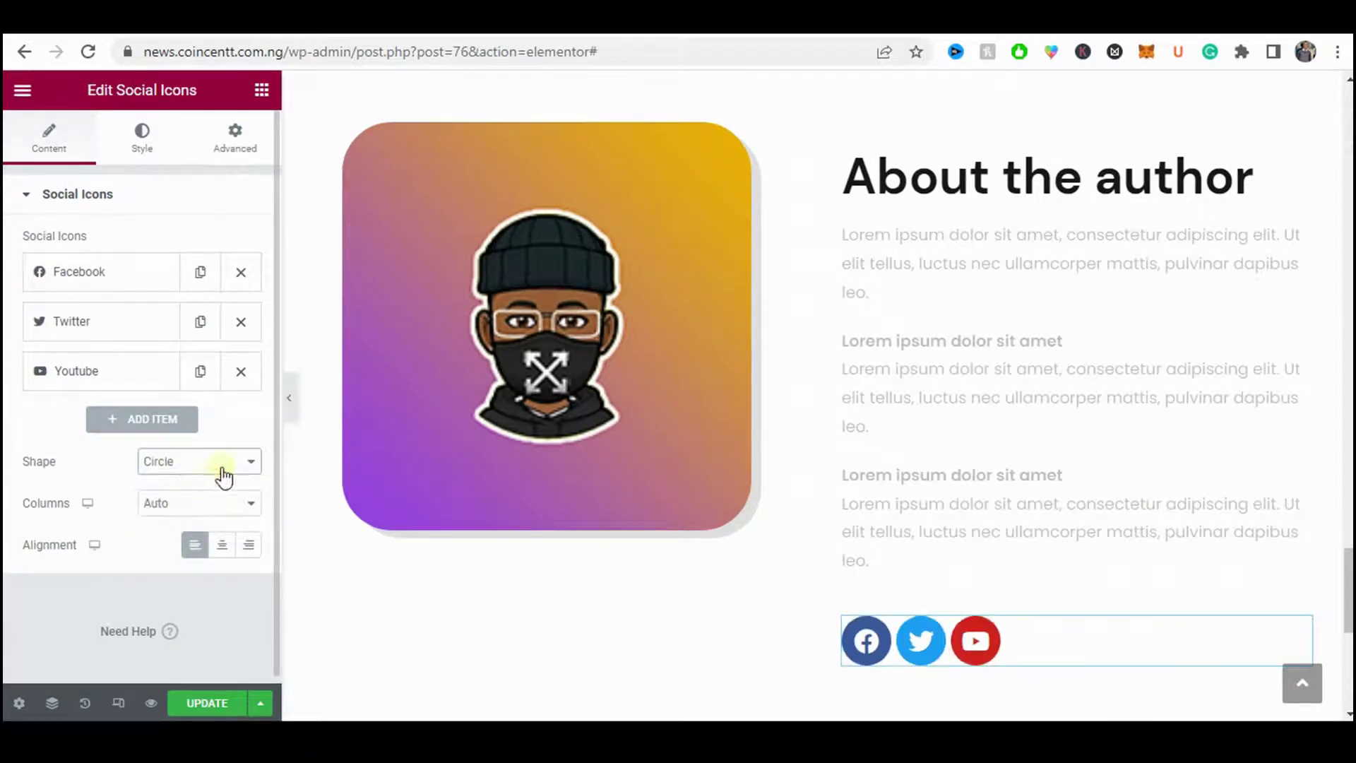
pyautogui.click(291, 399)
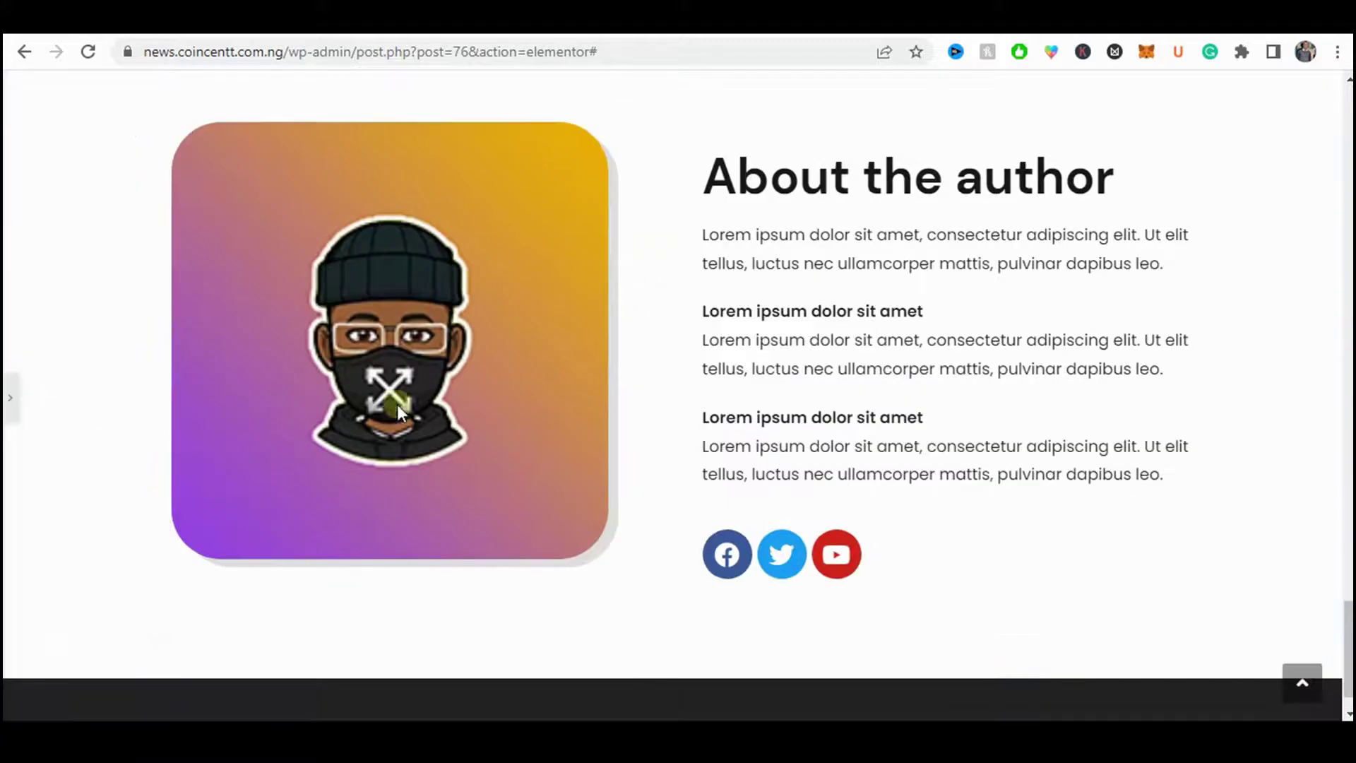
pyautogui.click(8, 420)
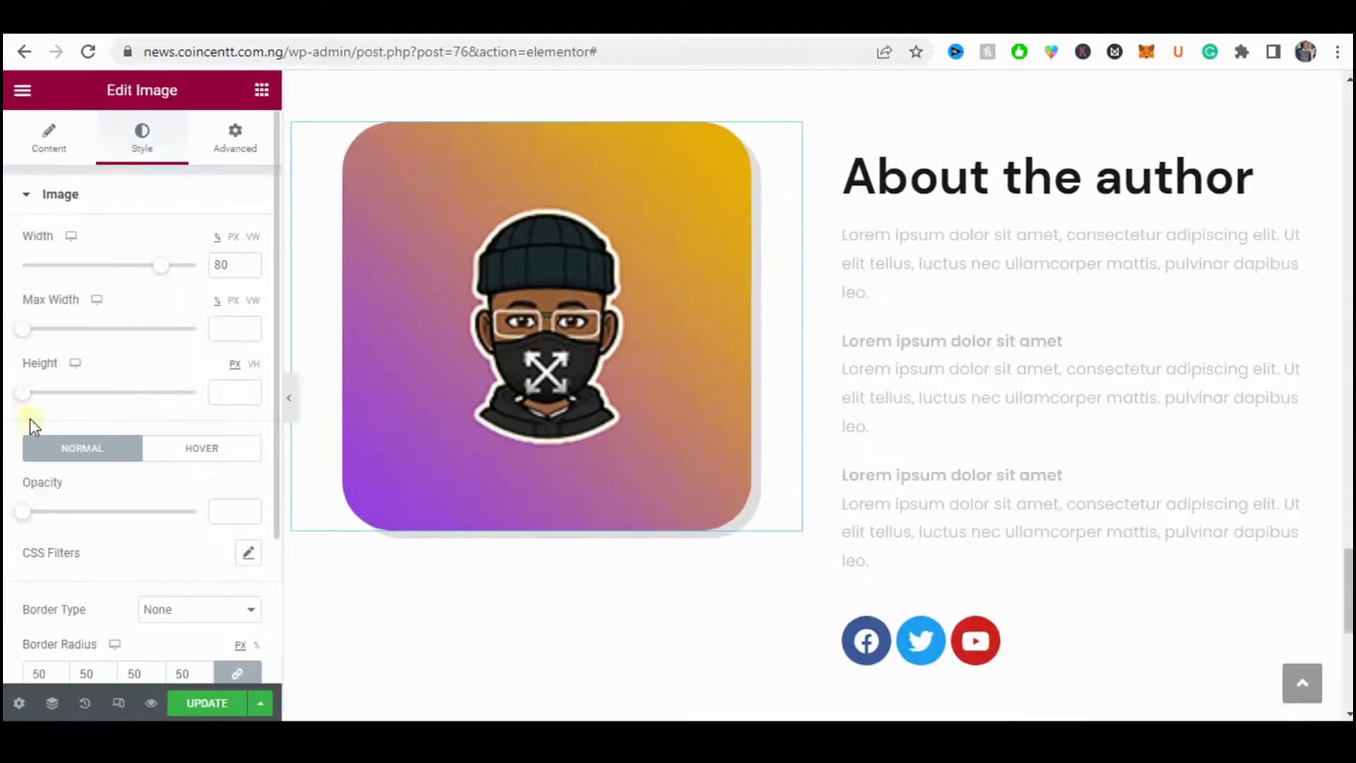
pyautogui.click(289, 399)
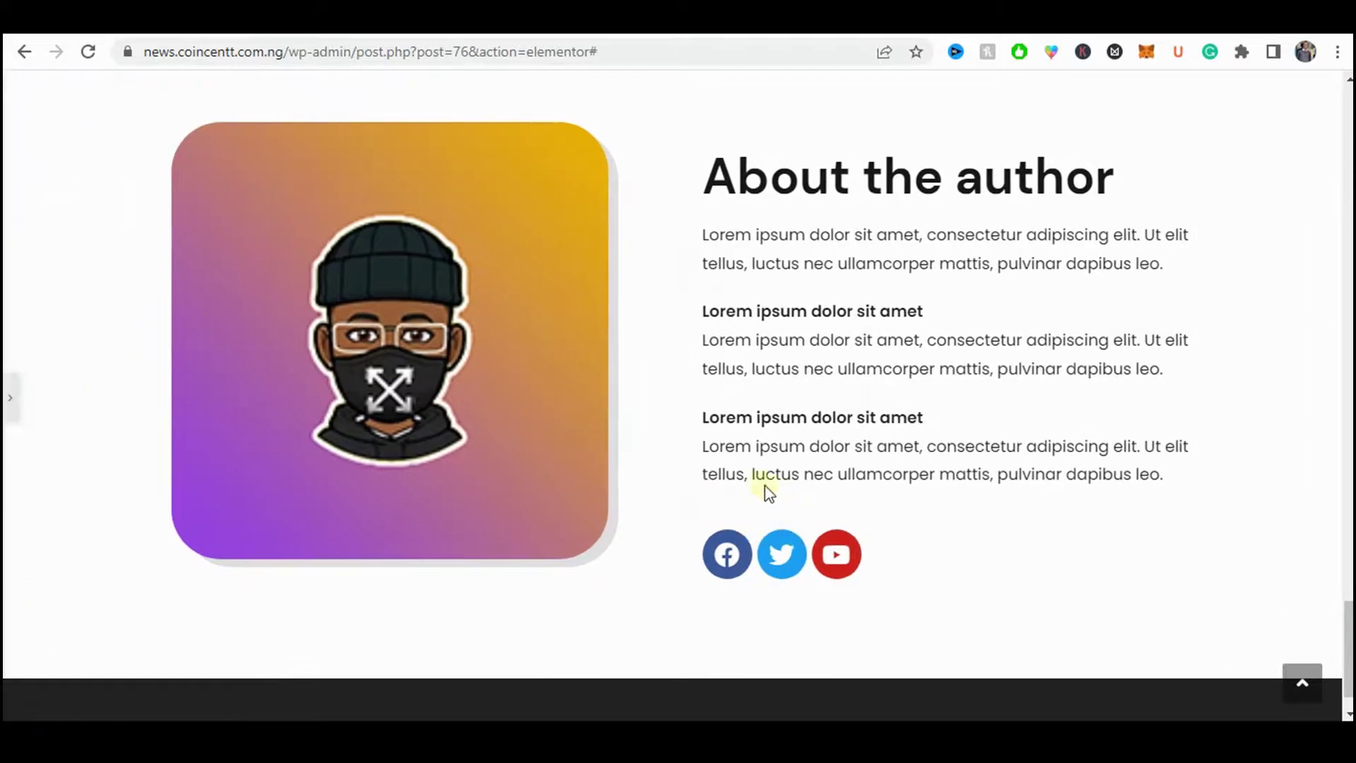
pyautogui.moveTo(725, 465); pyautogui.dragTo(1008, 486)
pyautogui.click(982, 510)
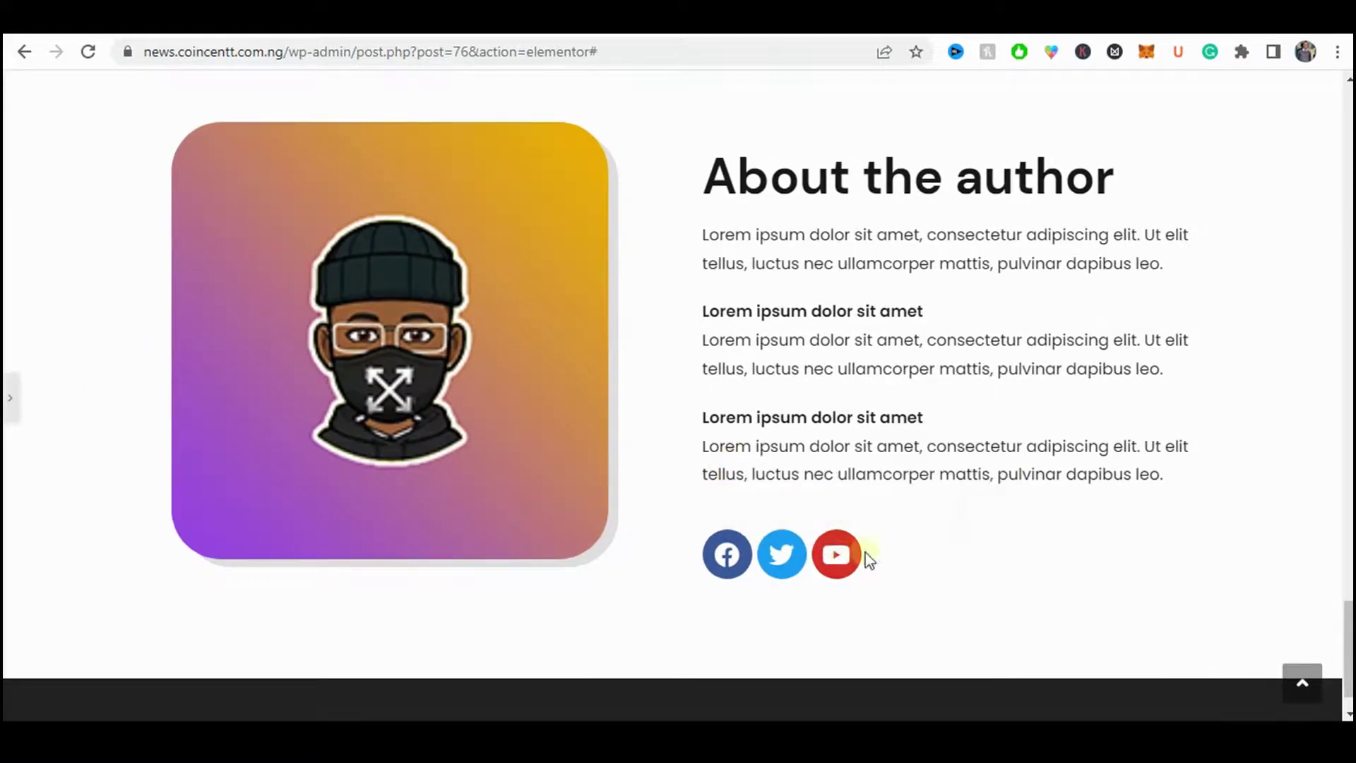
pyautogui.click(9, 402)
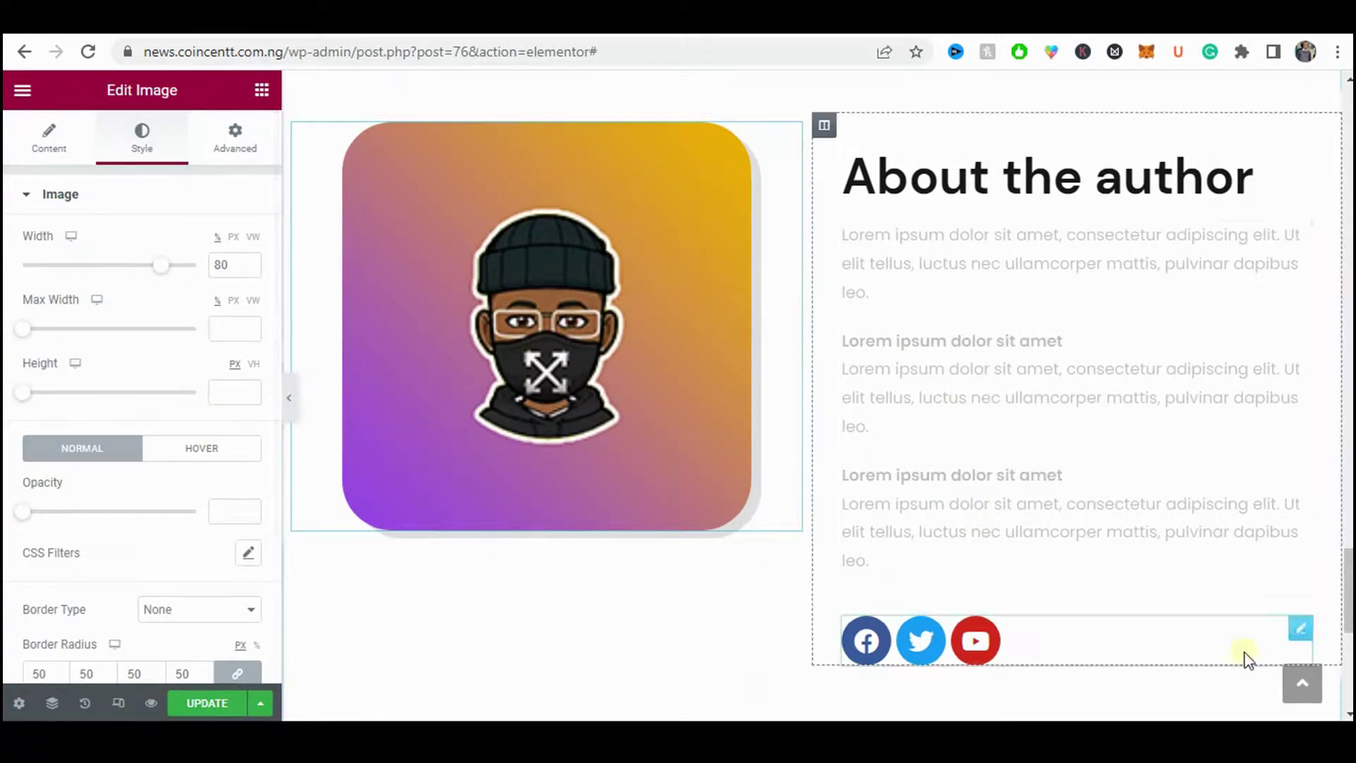
# - Give the Social Icons widget a top margin of -25 px with the other sides at 0, and preview the section
pyautogui.click(1111, 647)
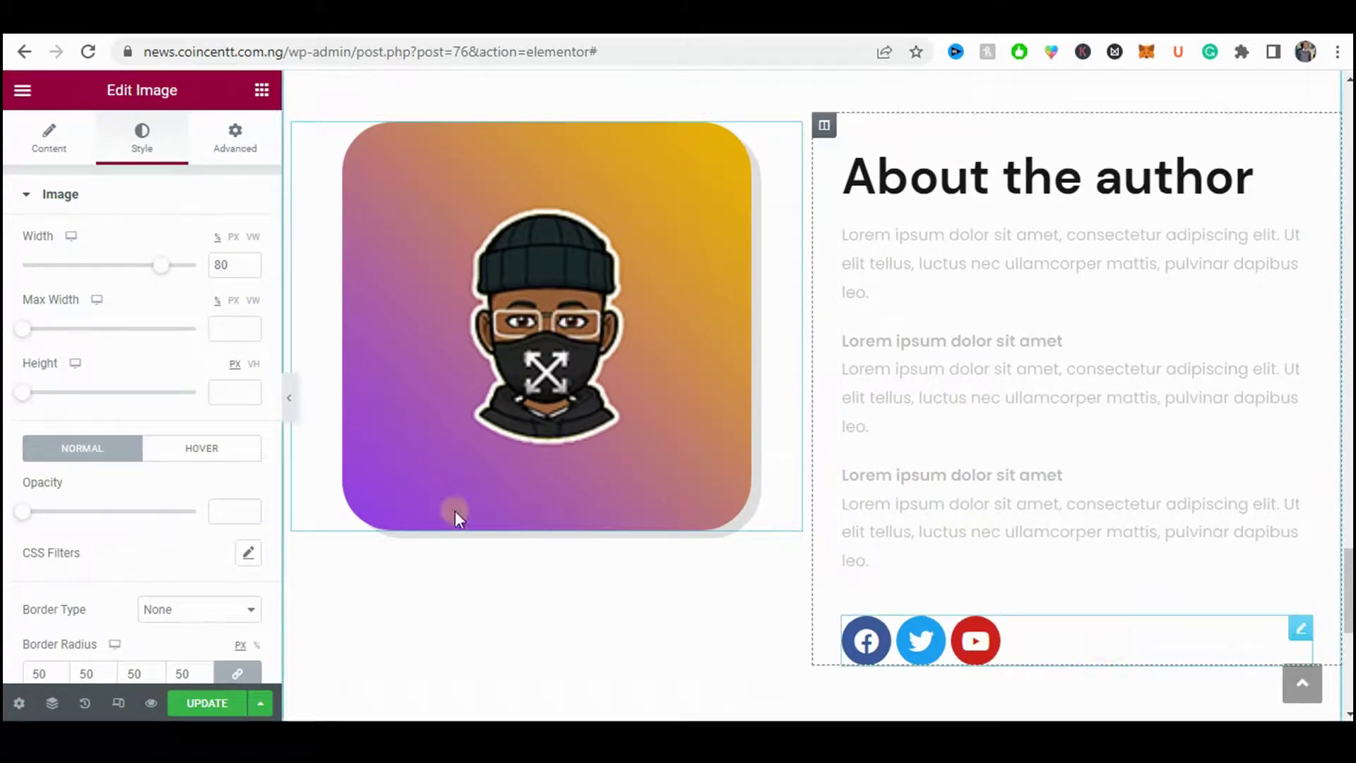
pyautogui.click(236, 136)
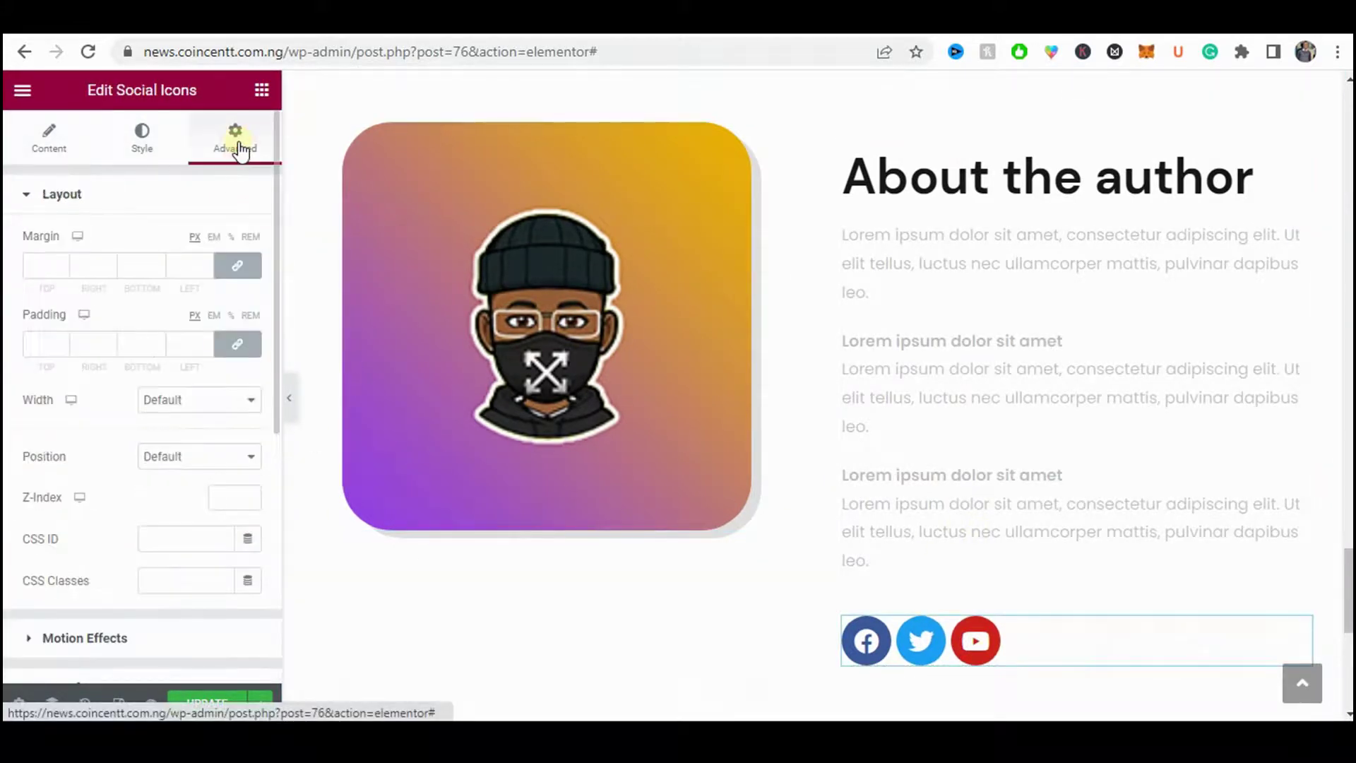
pyautogui.click(63, 269)
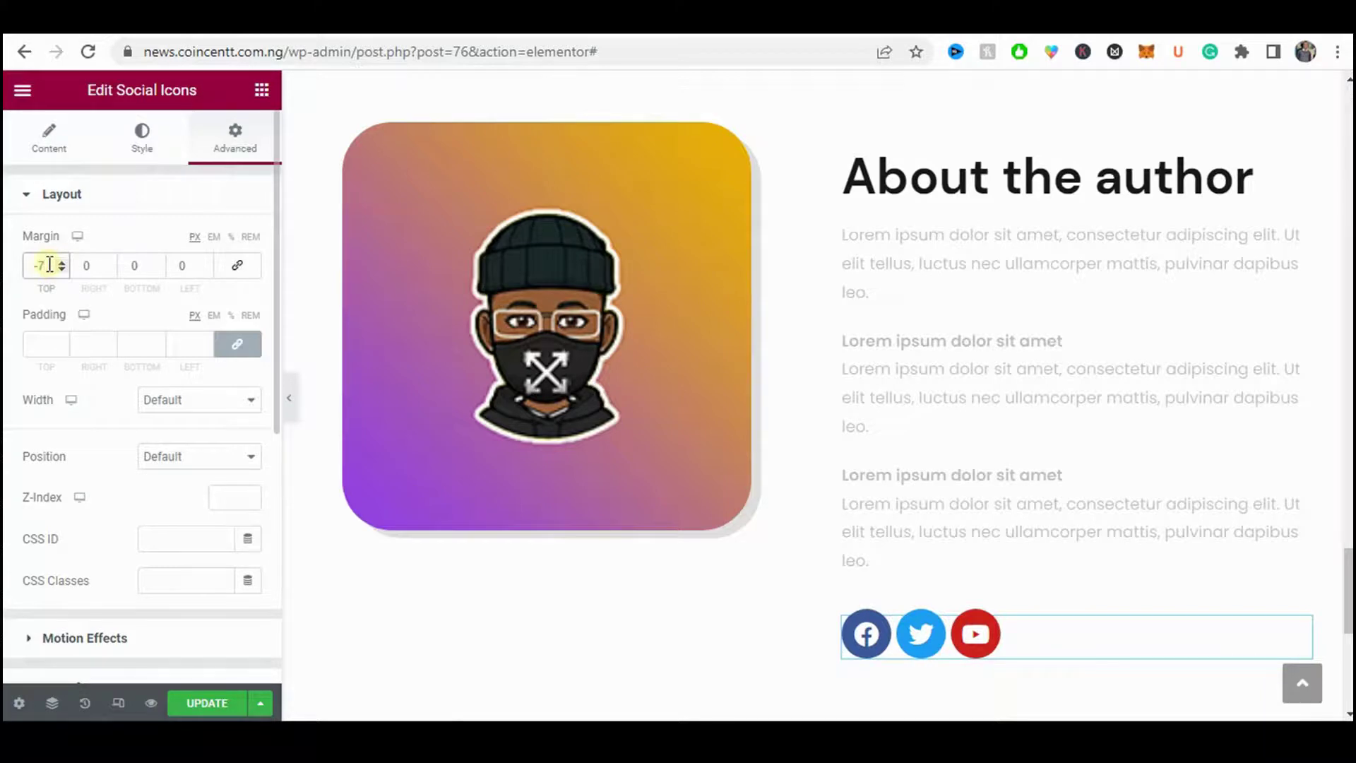
pyautogui.write('2')
pyautogui.press('BackSpace')
pyautogui.write('5')
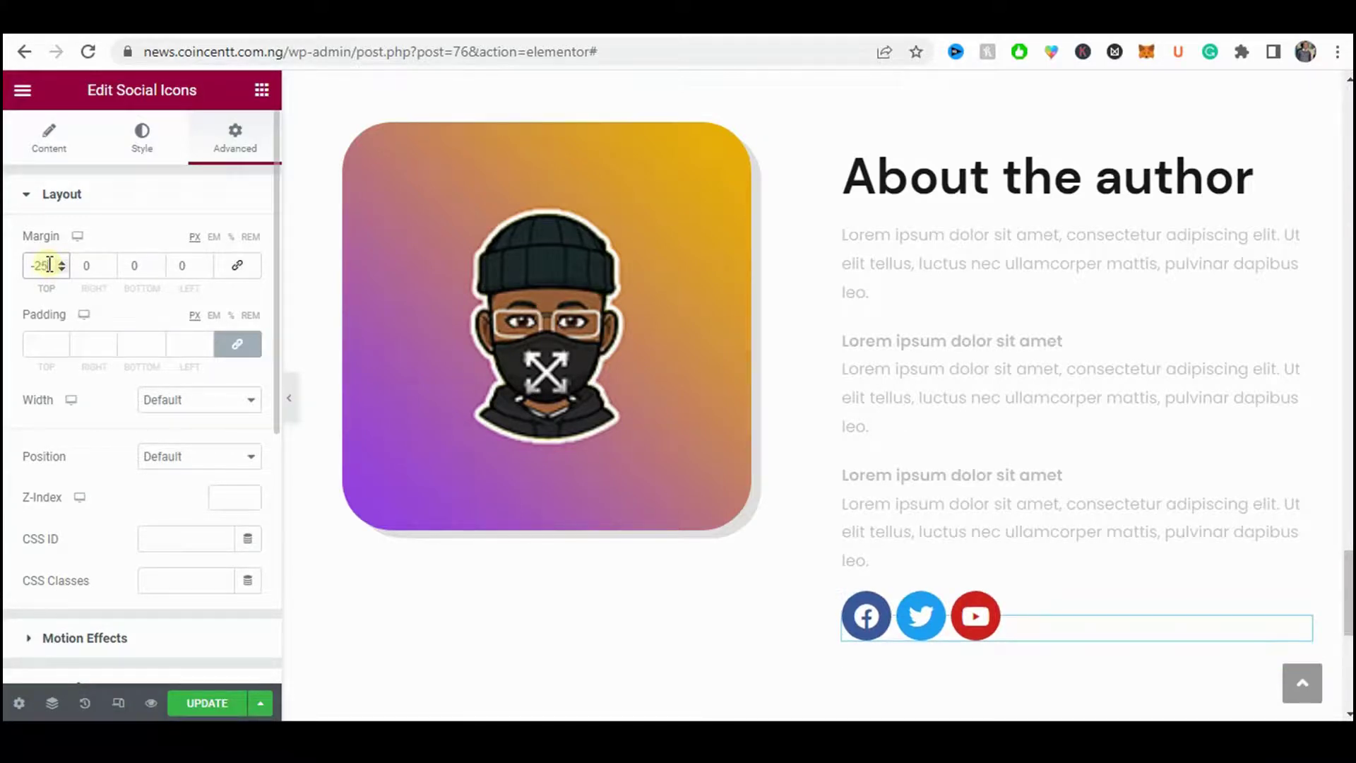
pyautogui.click(289, 397)
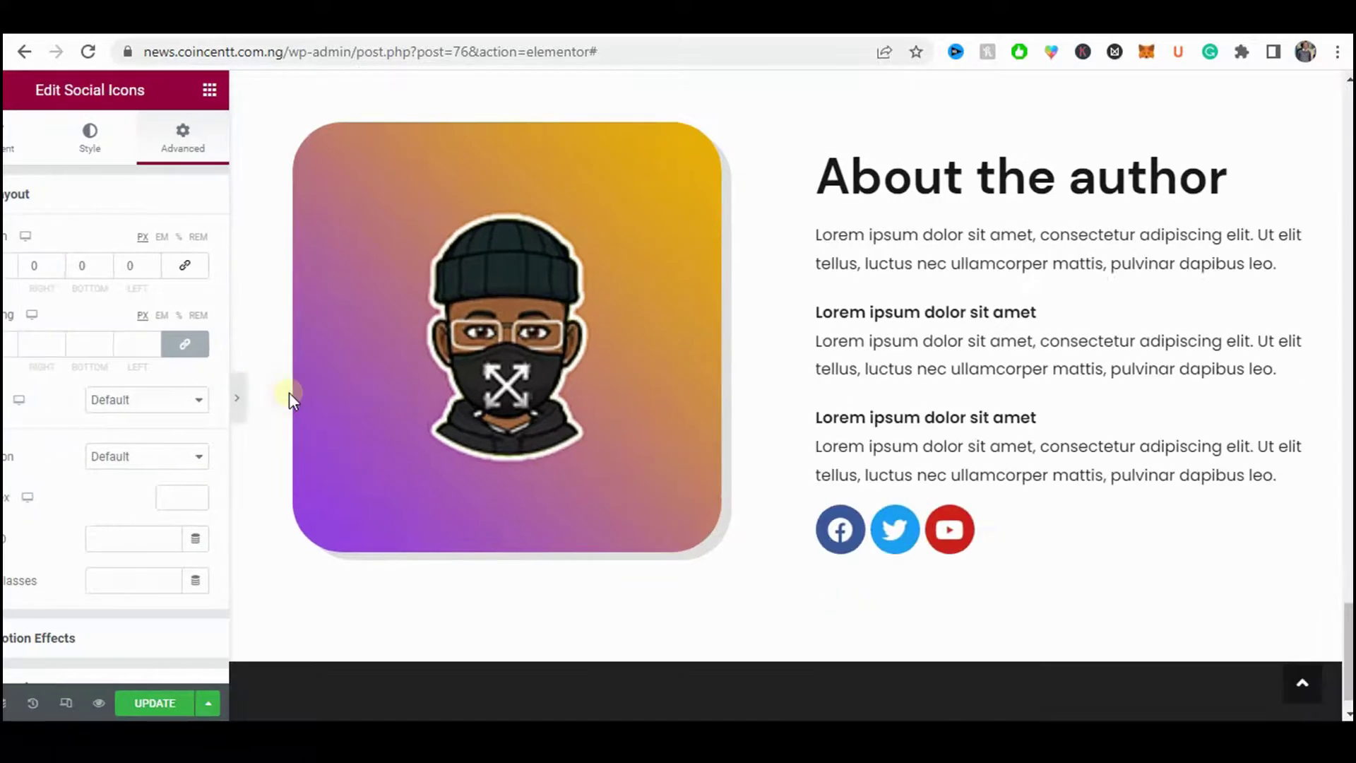
pyautogui.scroll(3, 944, 531)
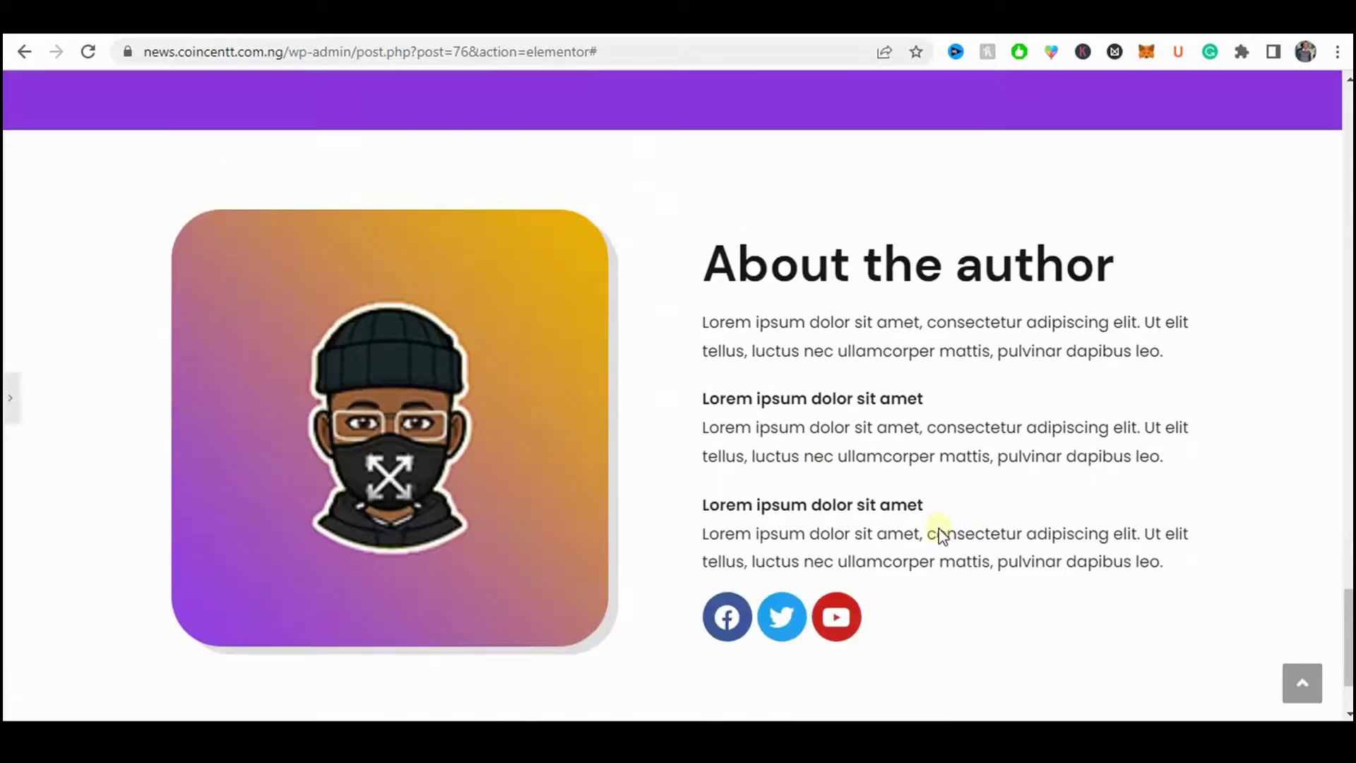
pyautogui.scroll(-3, 940, 528)
pyautogui.click(10, 398)
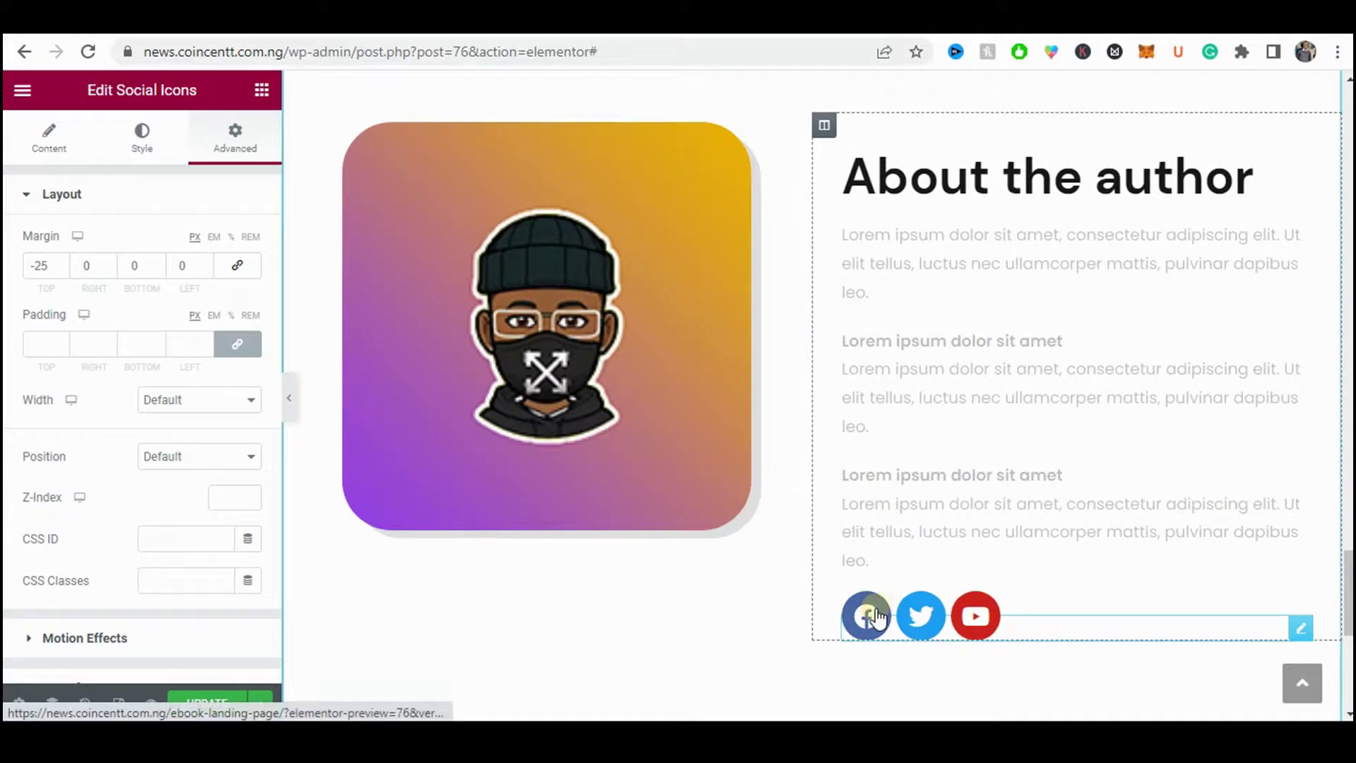
pyautogui.click(55, 161)
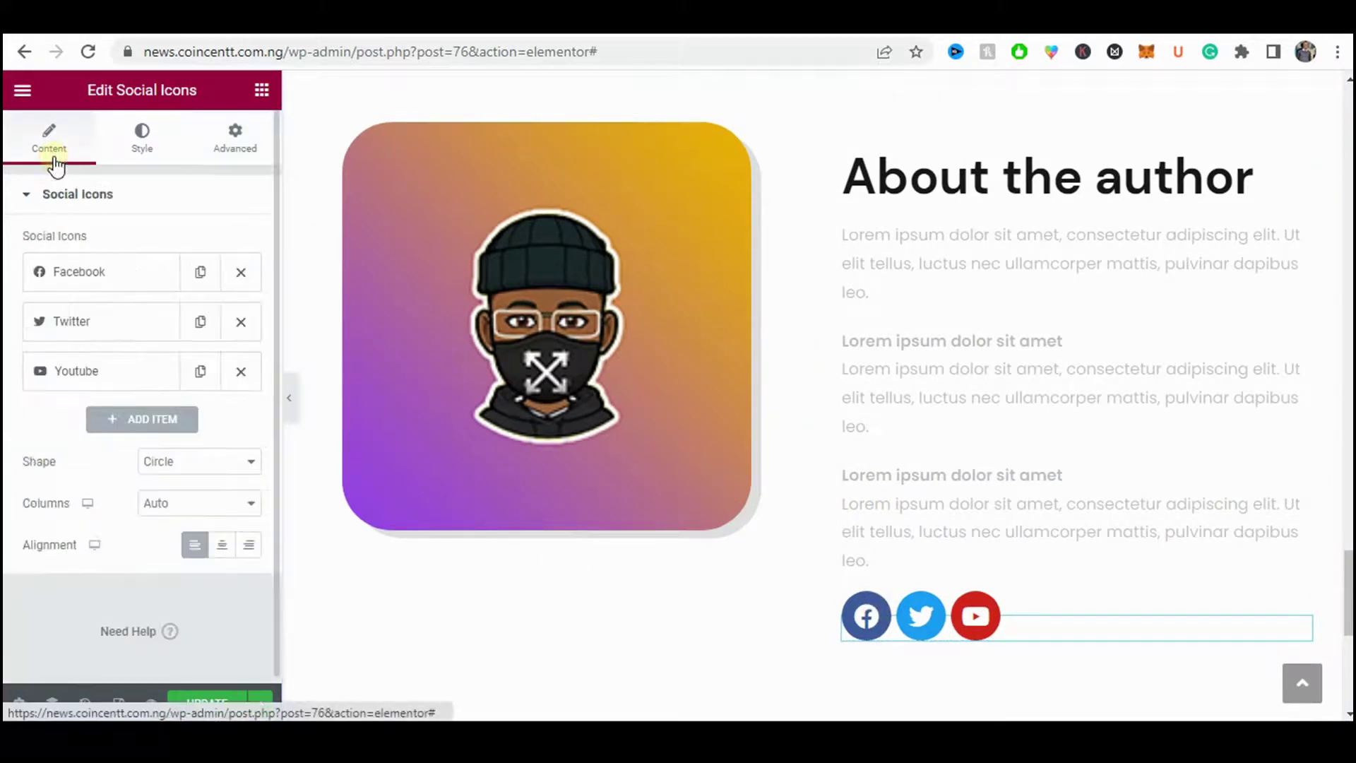
pyautogui.click(91, 275)
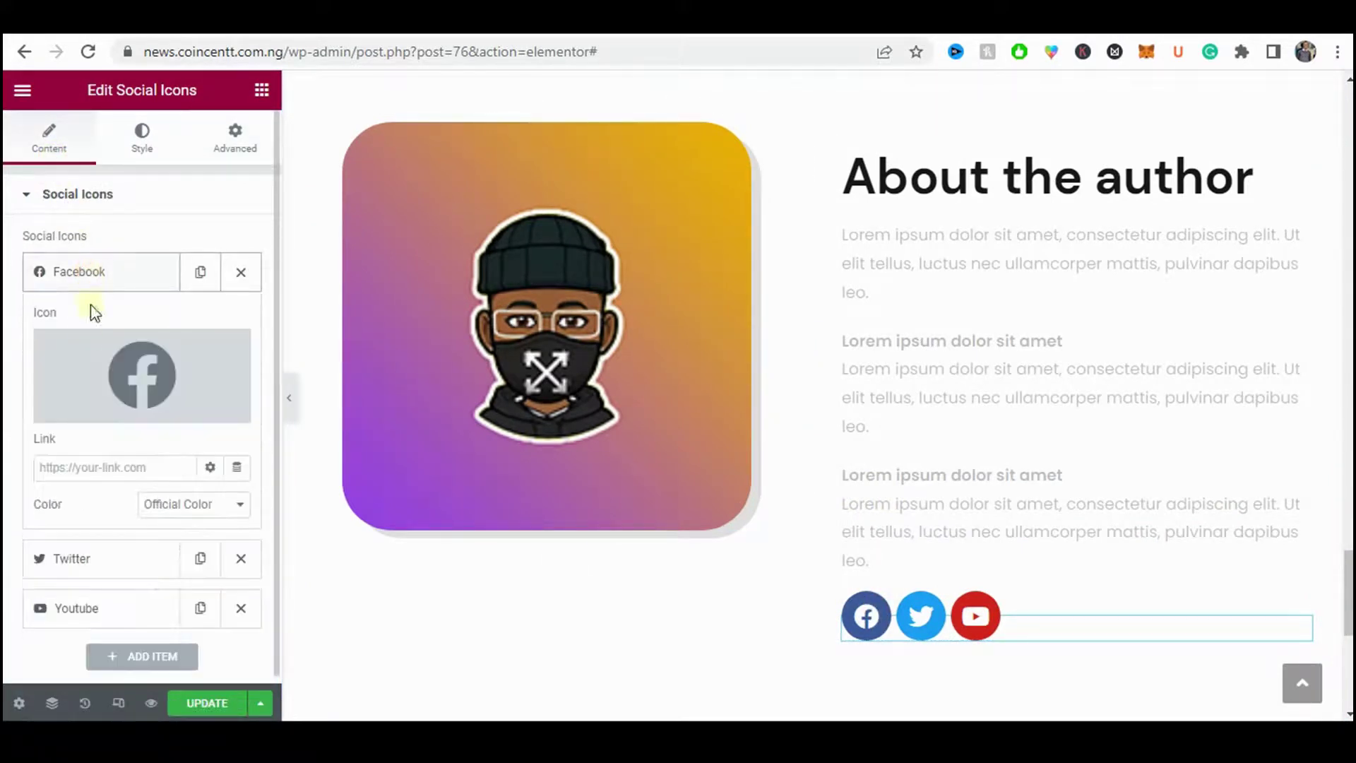
pyautogui.click(60, 466)
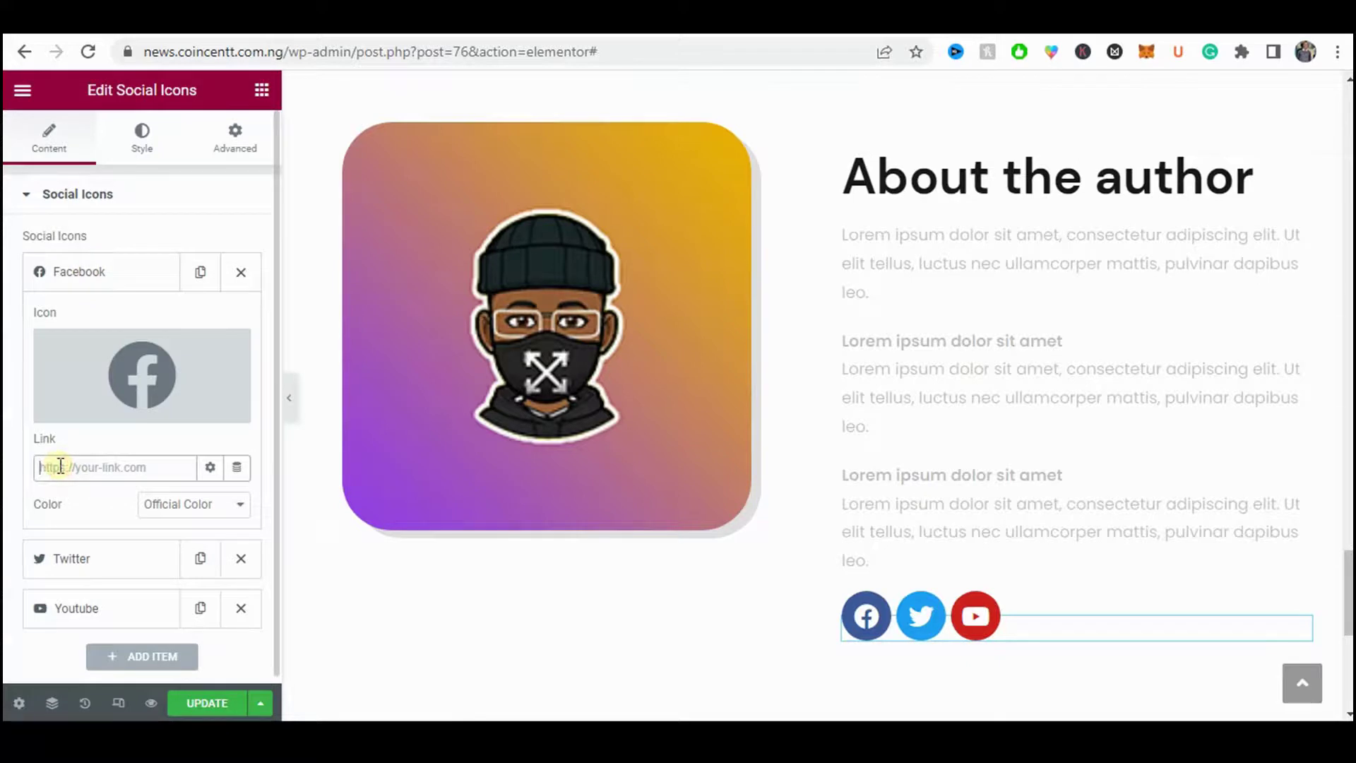
pyautogui.write('https://')
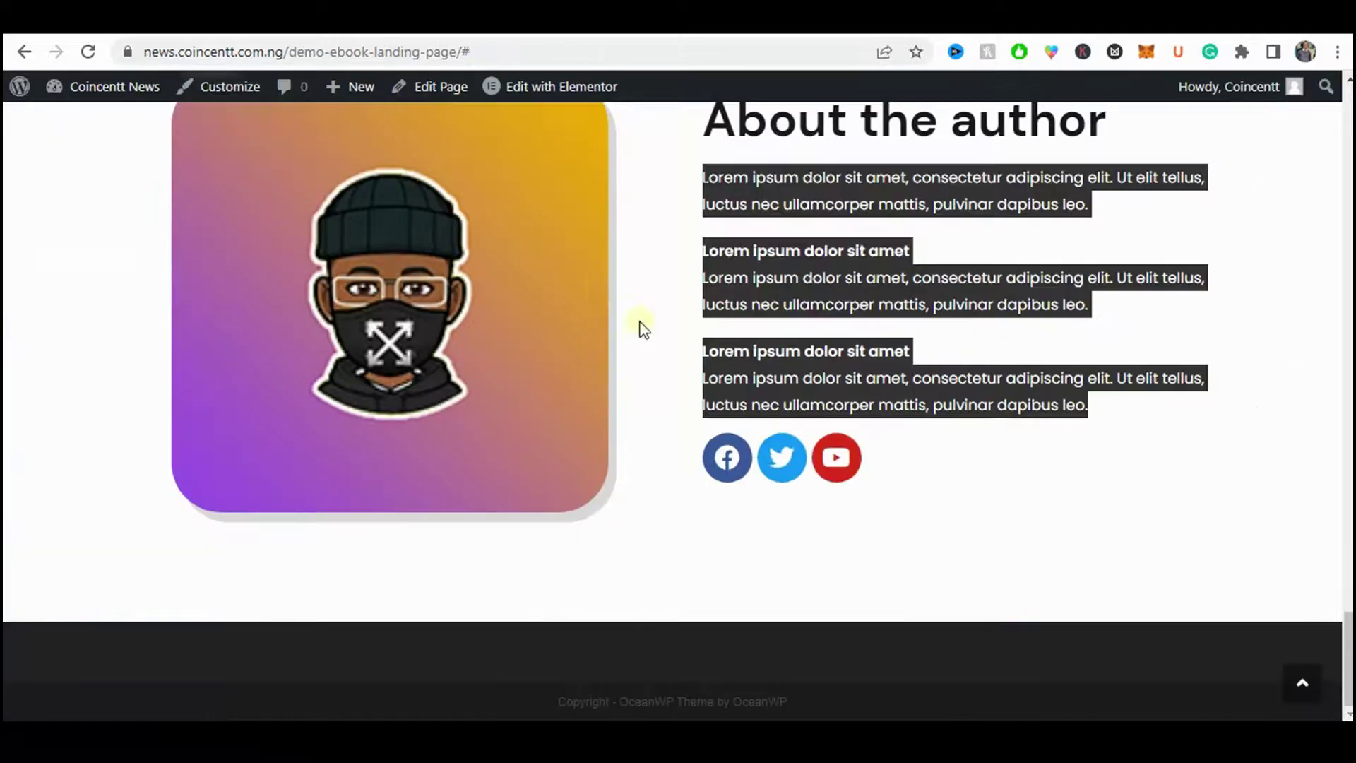
pyautogui.click(705, 484)
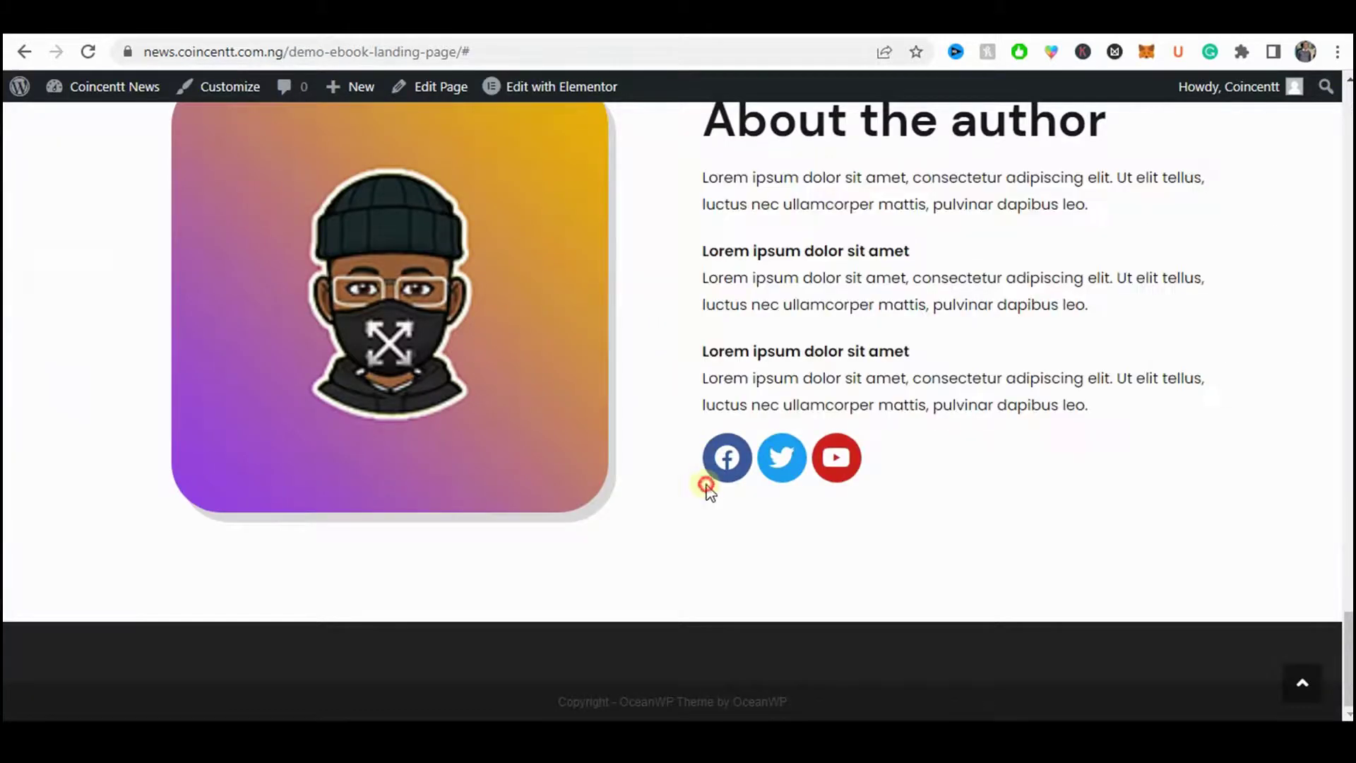
pyautogui.rightClick(723, 457)
pyautogui.click(768, 569)
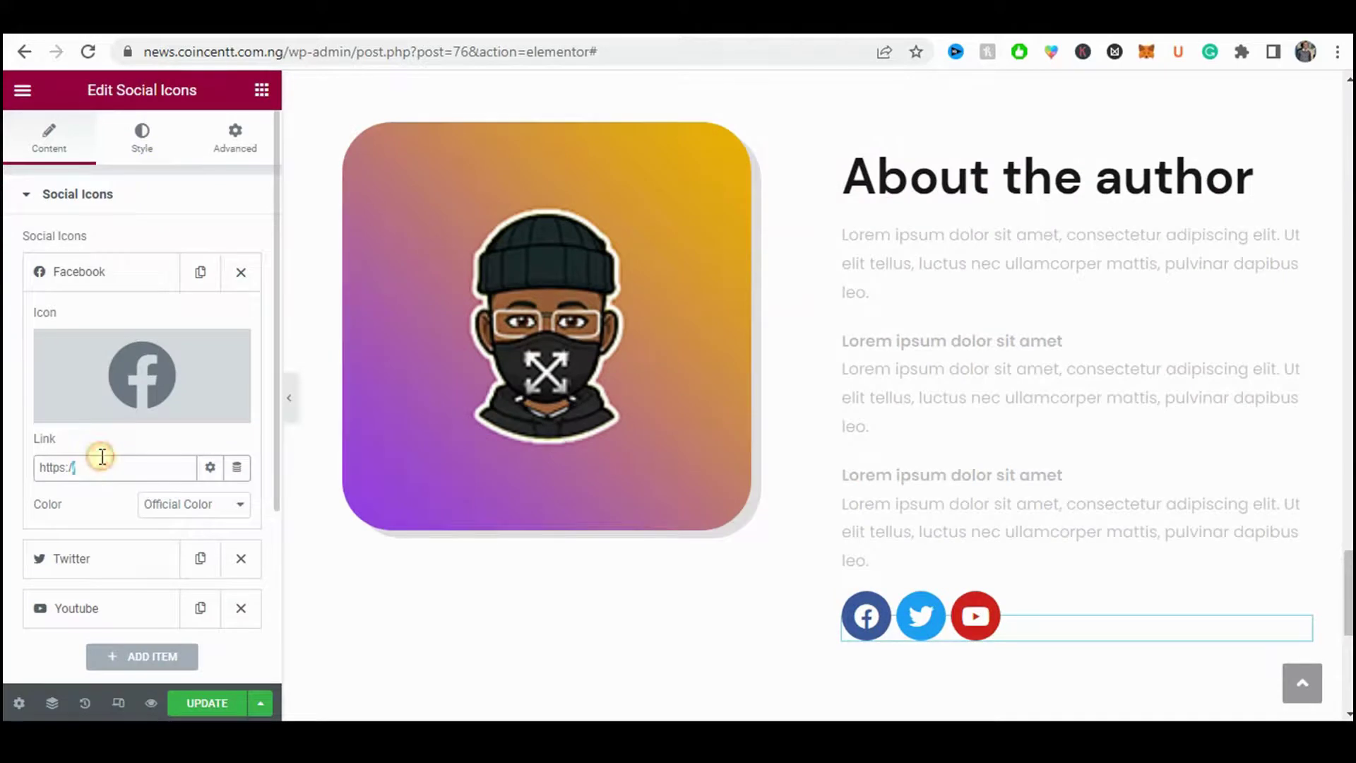
pyautogui.tripleClick(102, 466)
pyautogui.hotkey('ctrl', 'v')
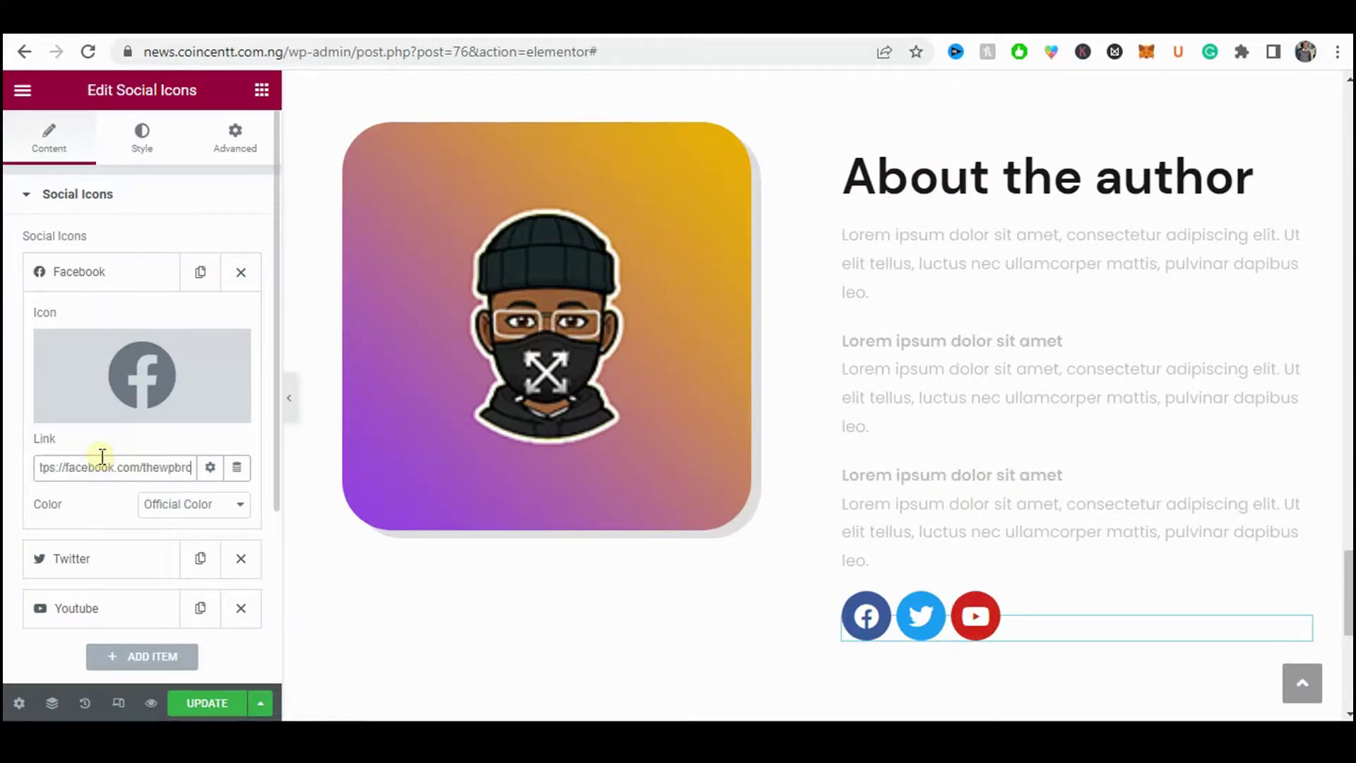
# - Try to copy the YouTube icon's link address from the demo page for the Youtube item
pyautogui.click(109, 598)
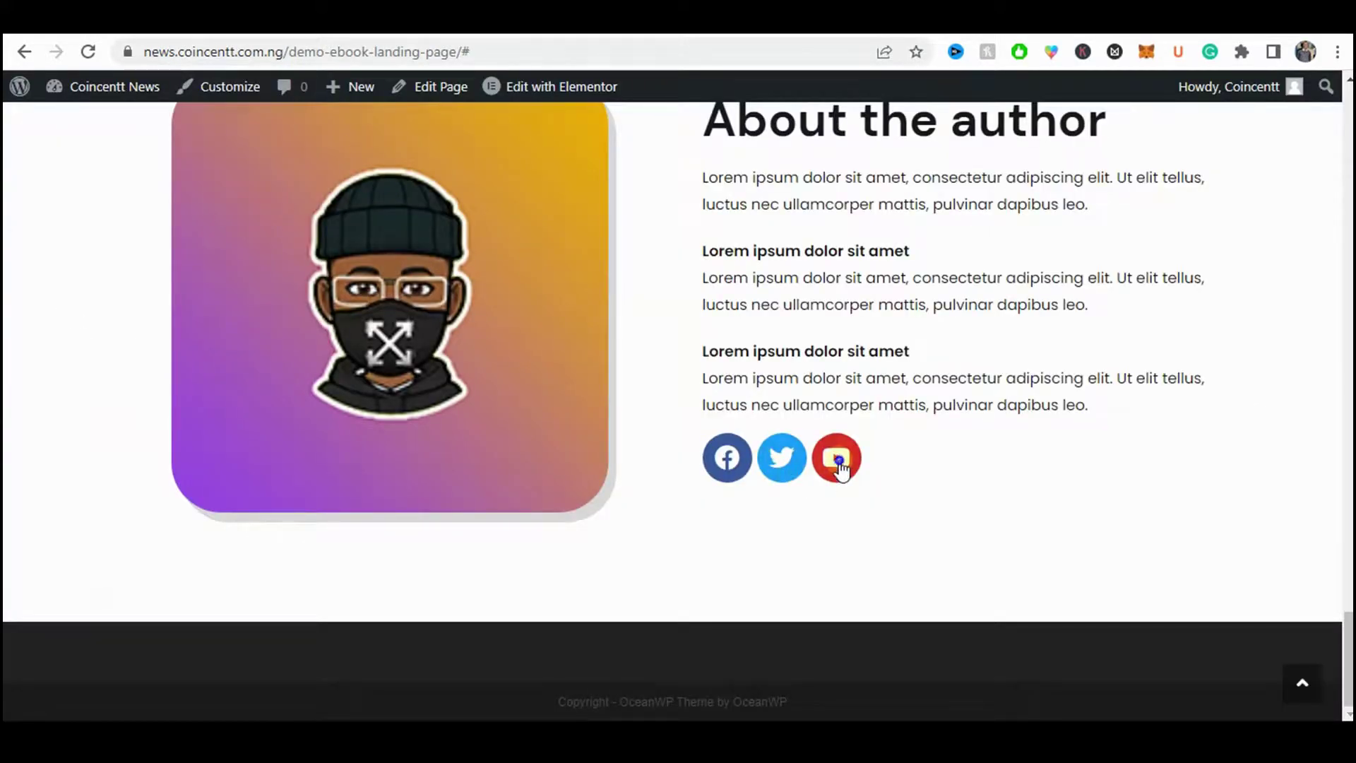
pyautogui.rightClick(839, 468)
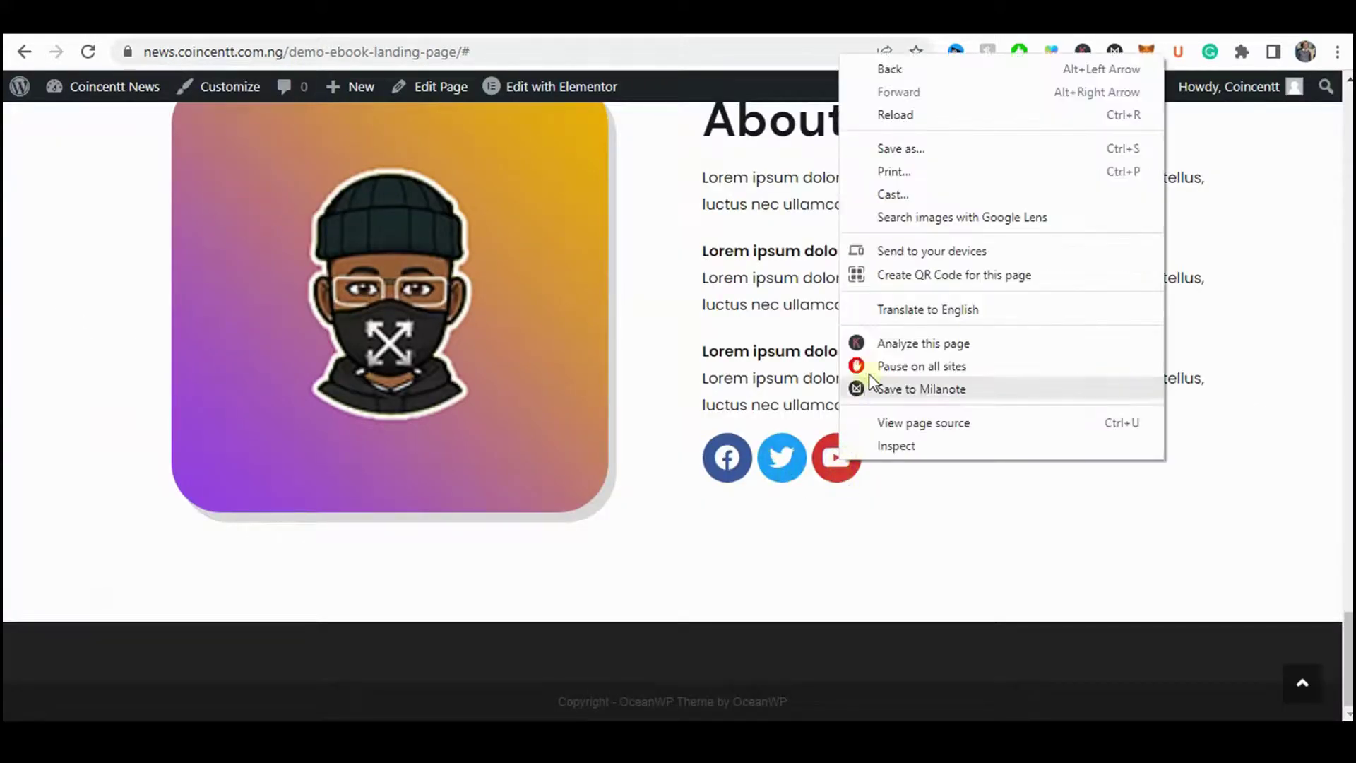
pyautogui.click(776, 428)
pyautogui.rightClick(834, 474)
pyautogui.click(810, 511)
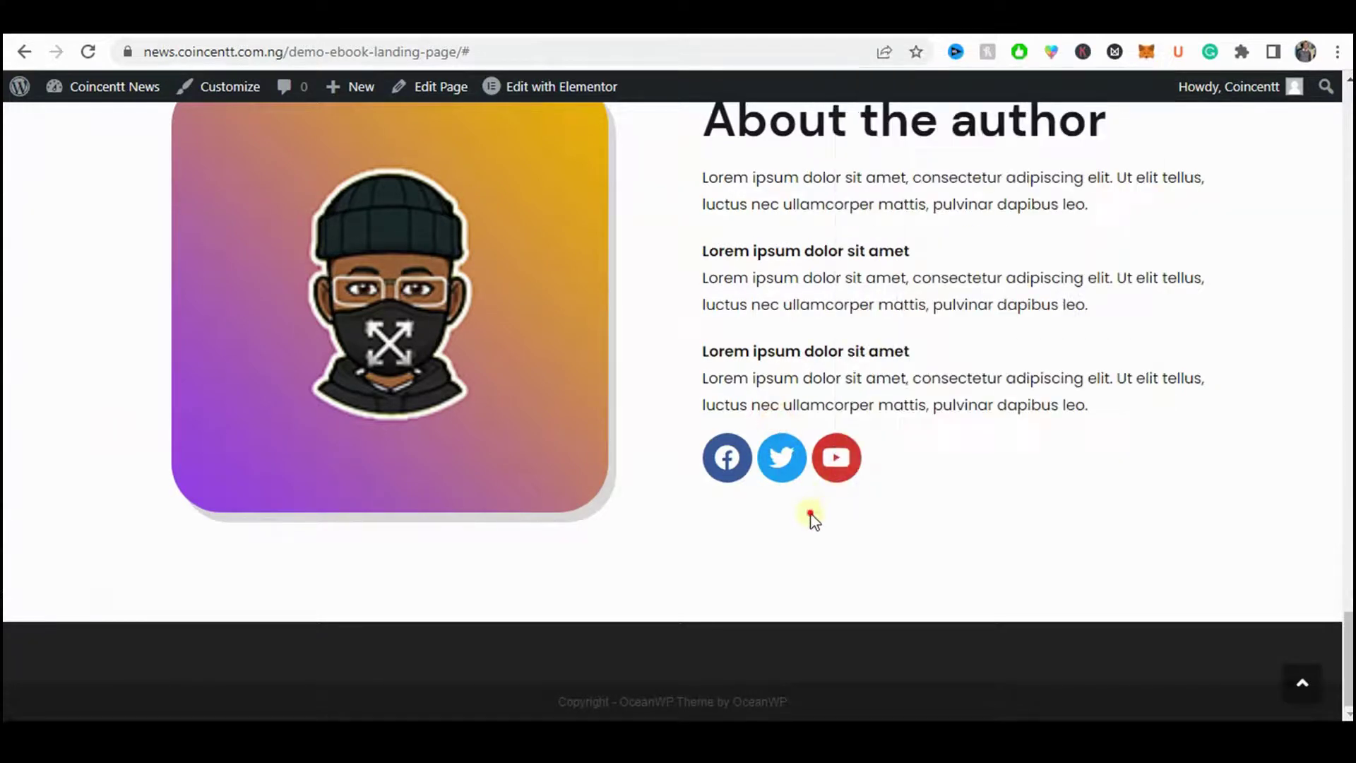
pyautogui.rightClick(835, 458)
pyautogui.click(726, 333)
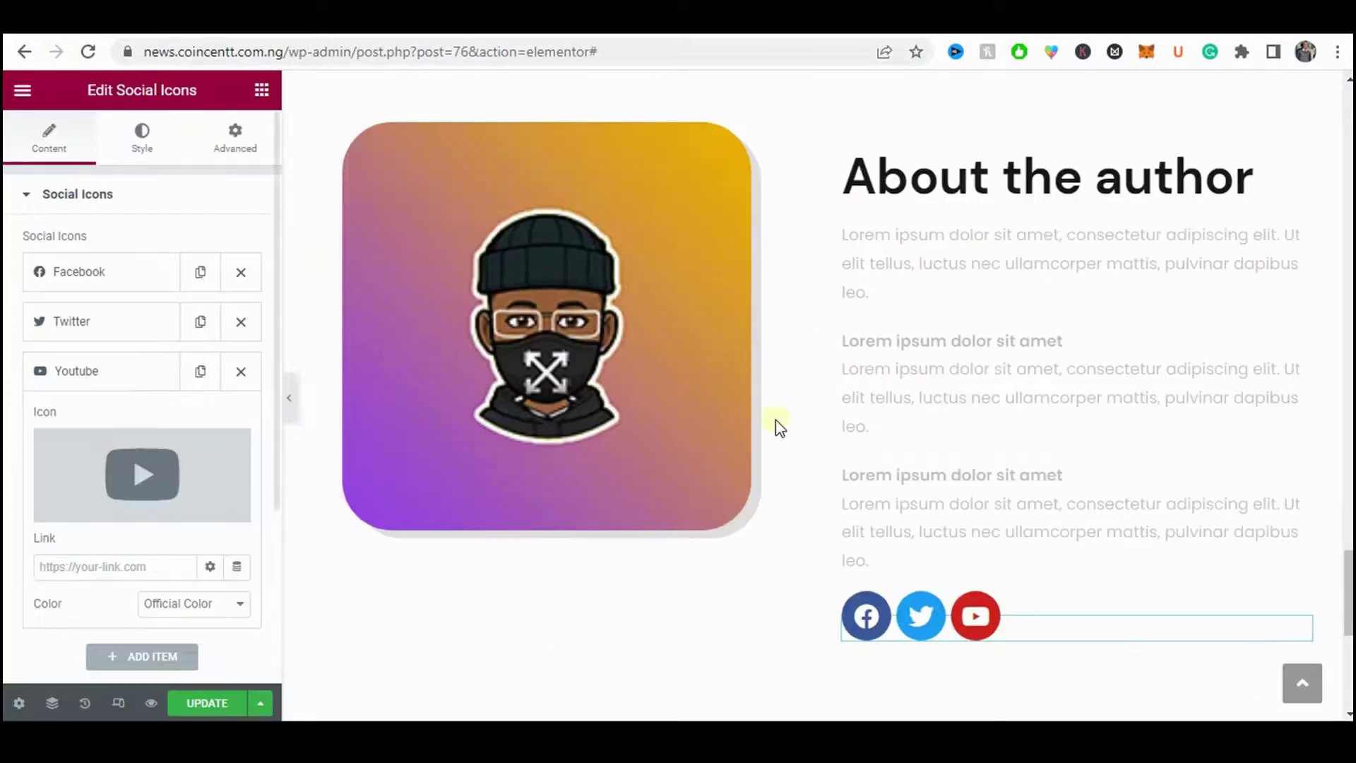
# - Copy the YouTube channel link from the "Learn more" button in the "Get your copy!" section
pyautogui.scroll(10, 780, 422)
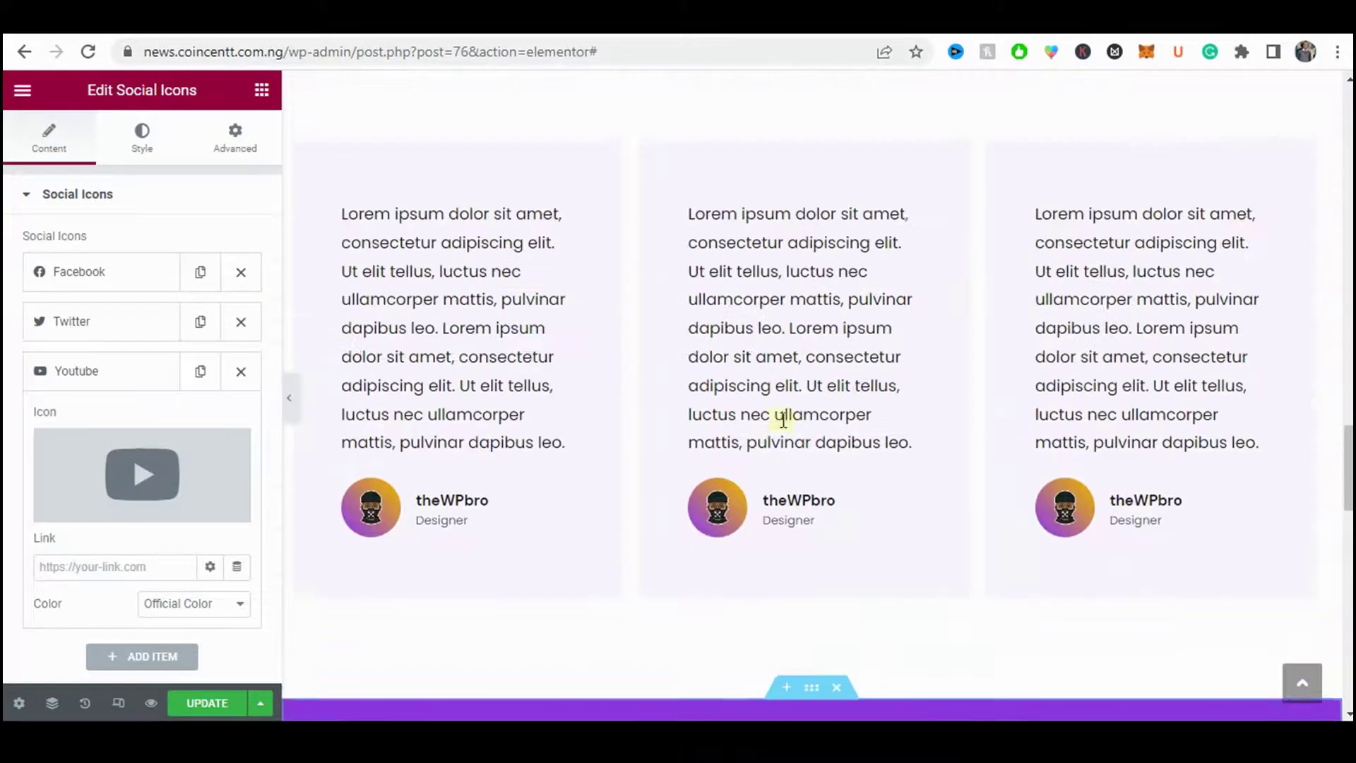
pyautogui.scroll(15, 783, 420)
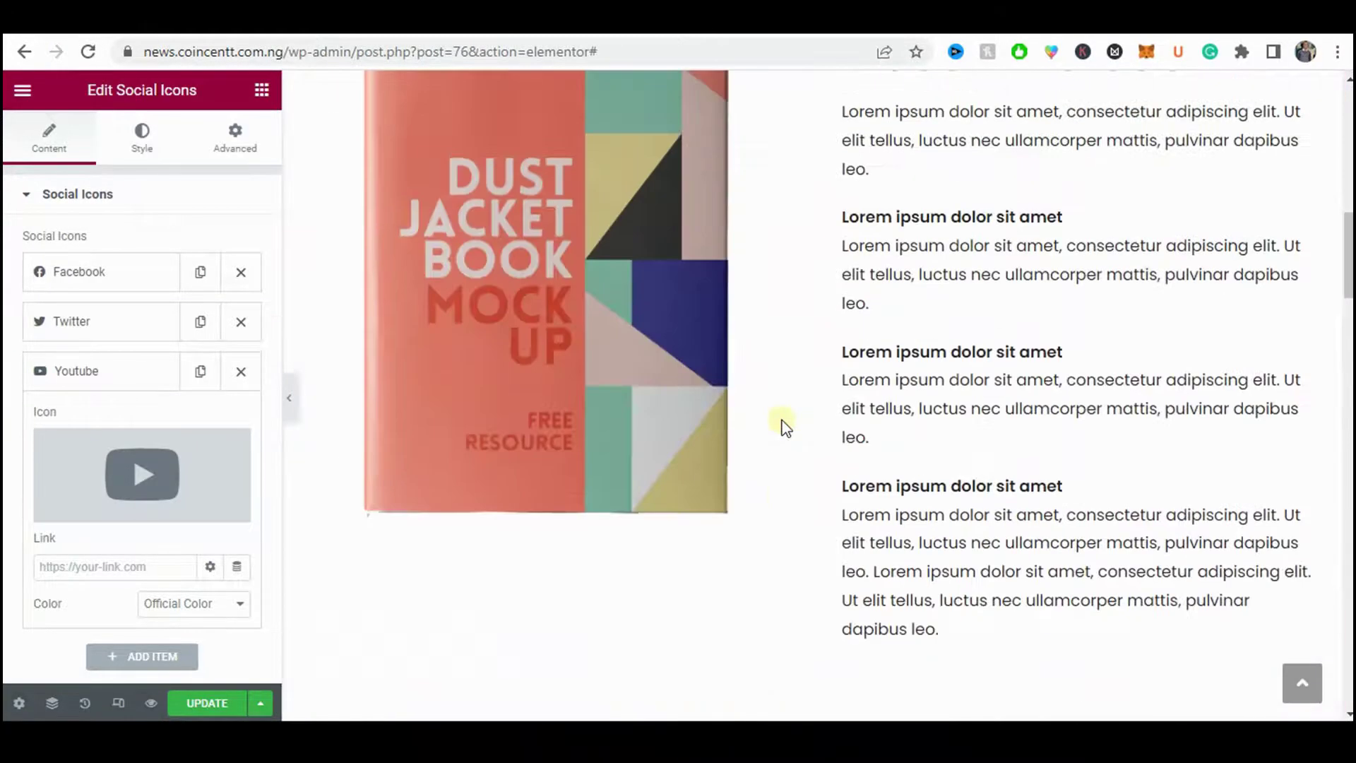
pyautogui.scroll(-15, 784, 424)
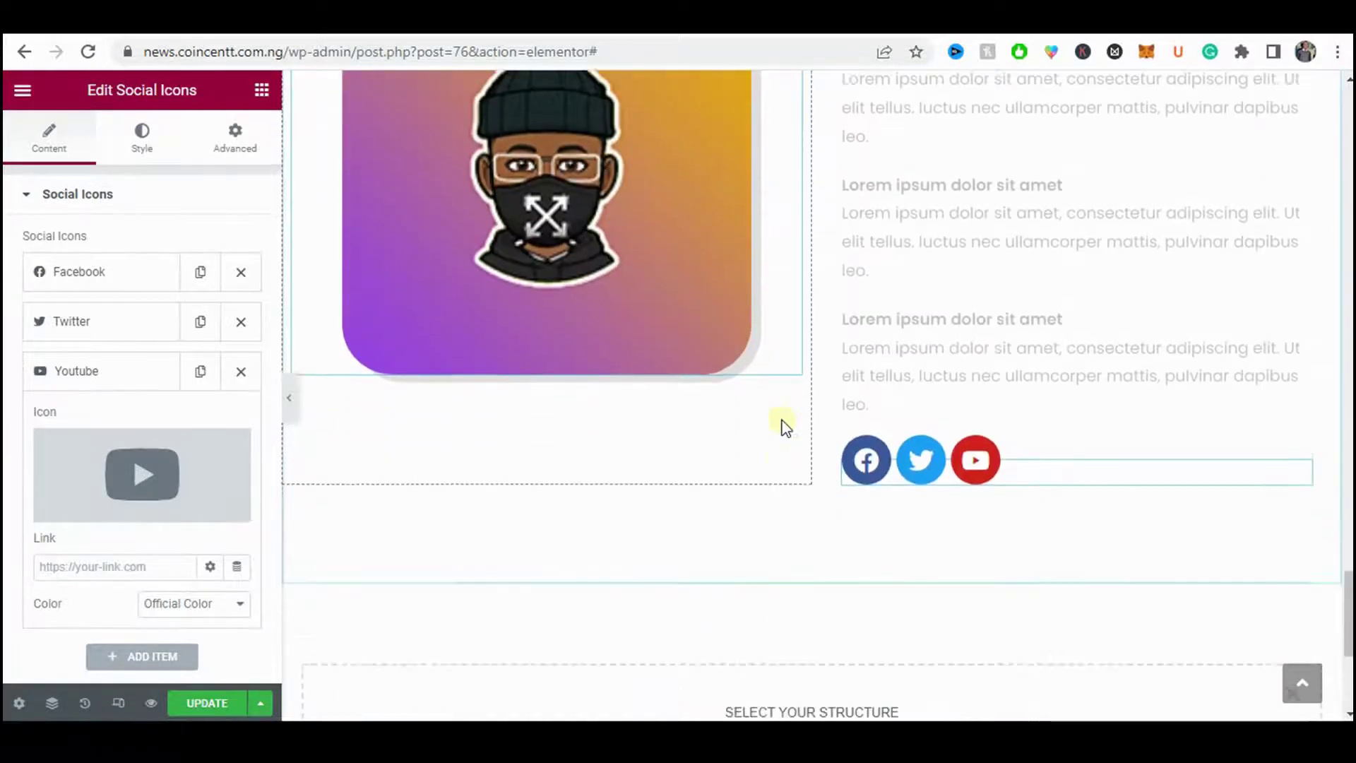
pyautogui.scroll(8, 784, 427)
pyautogui.rightClick(798, 448)
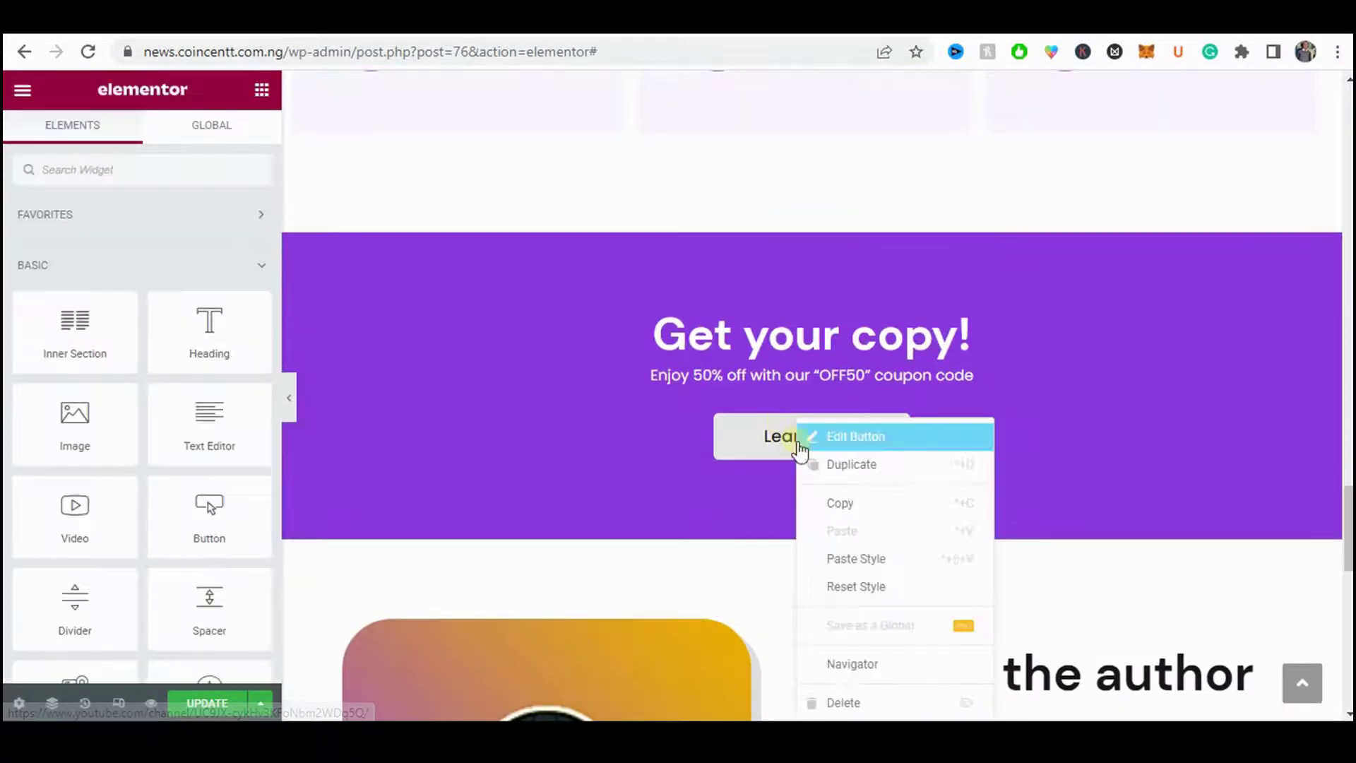
pyautogui.click(730, 445)
pyautogui.click(130, 342)
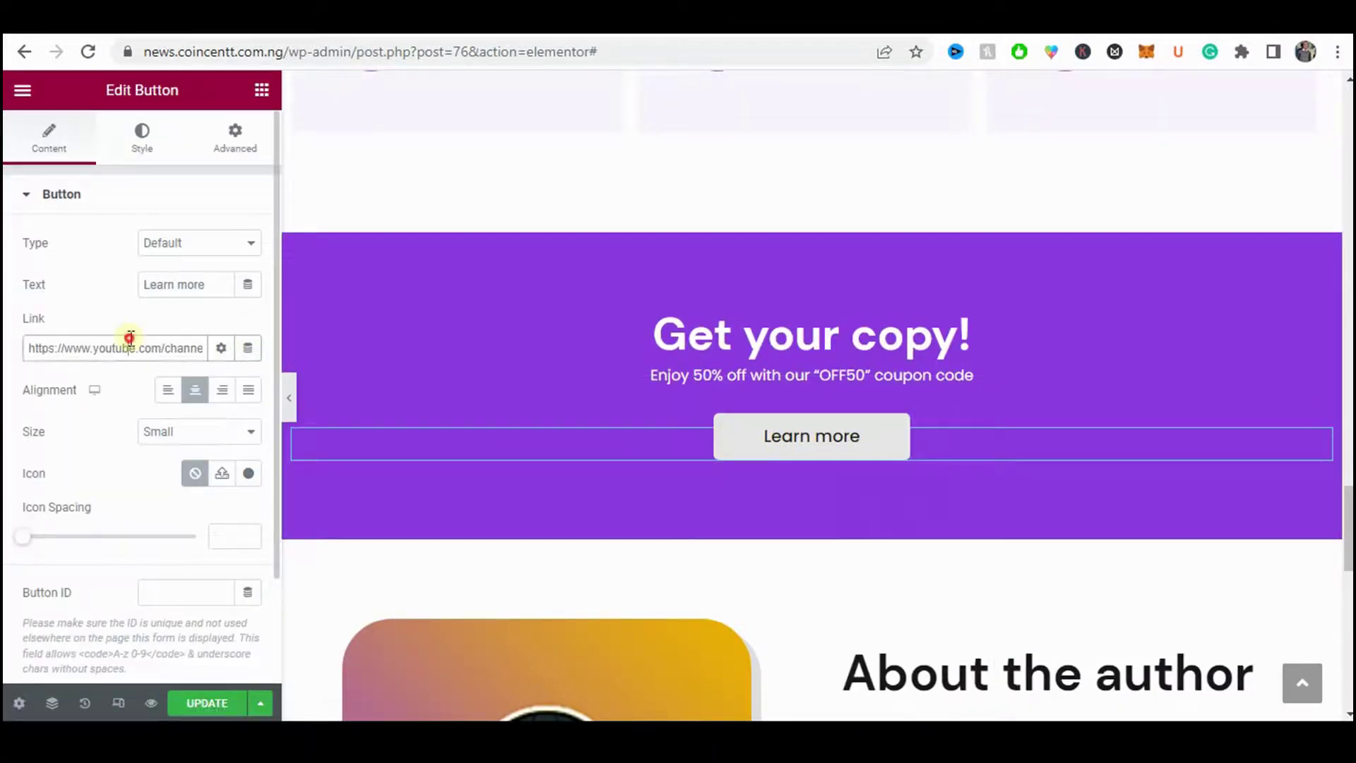
pyautogui.hotkey('ctrl', 'a')
# - Paste the copied YouTube channel address as the link of the Youtube item in the author section's Social Icons widget
pyautogui.scroll(-14, 735, 411)
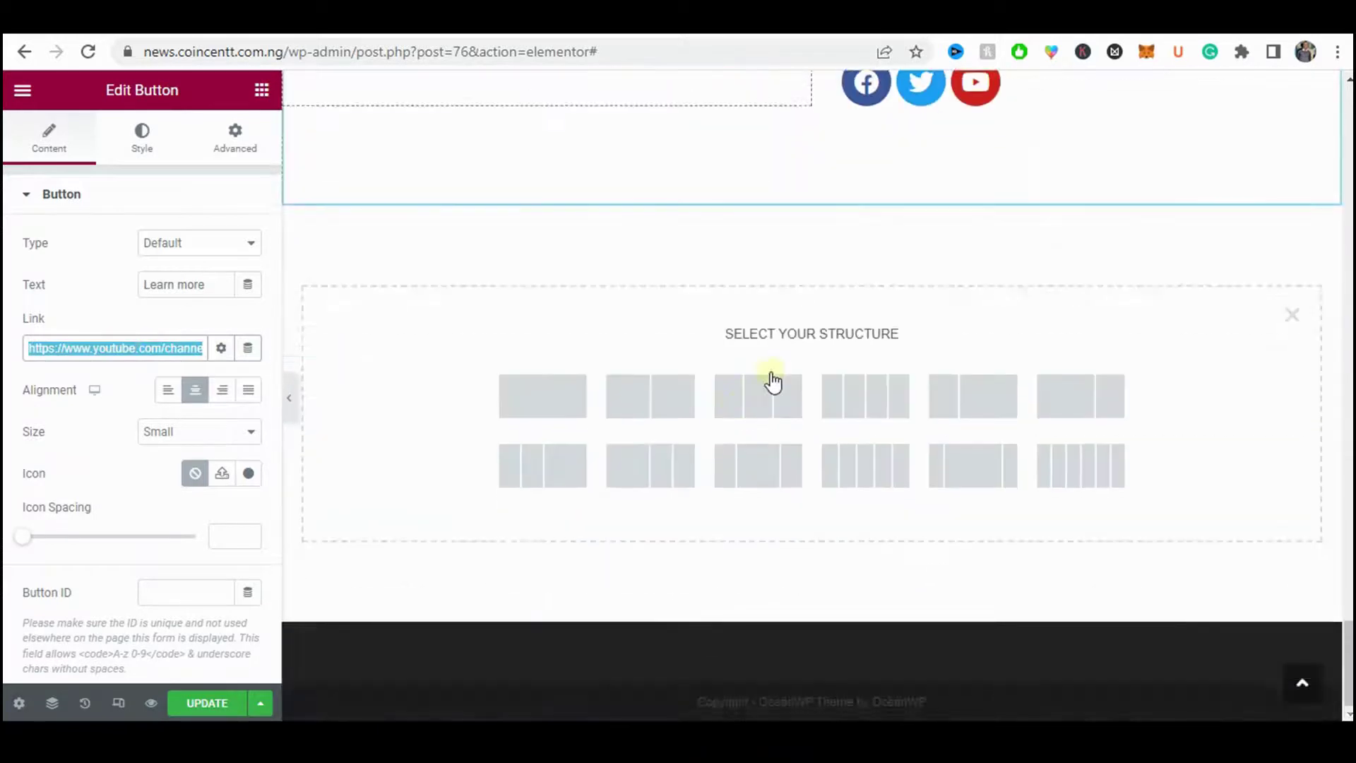
pyautogui.scroll(4, 923, 424)
pyautogui.click(982, 399)
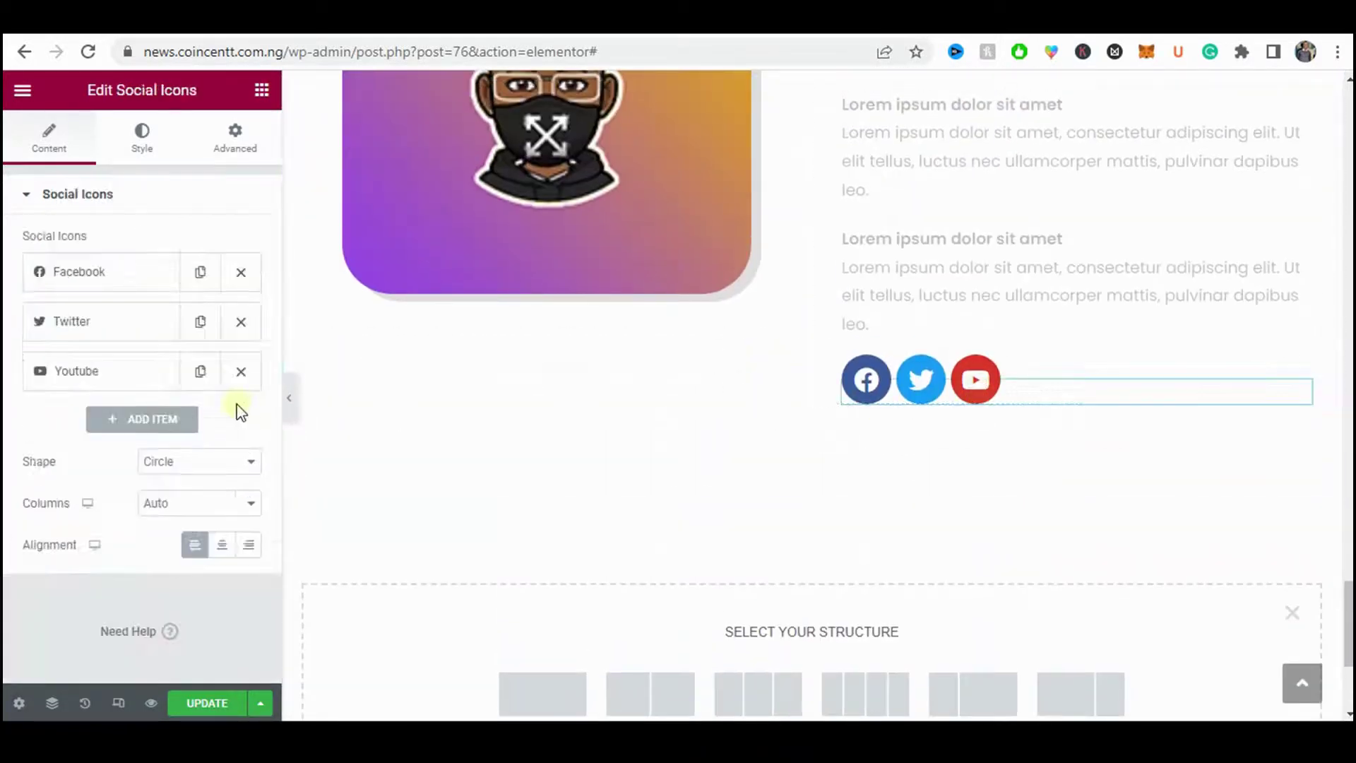
pyautogui.click(104, 360)
pyautogui.moveTo(78, 524)
pyautogui.click(68, 560)
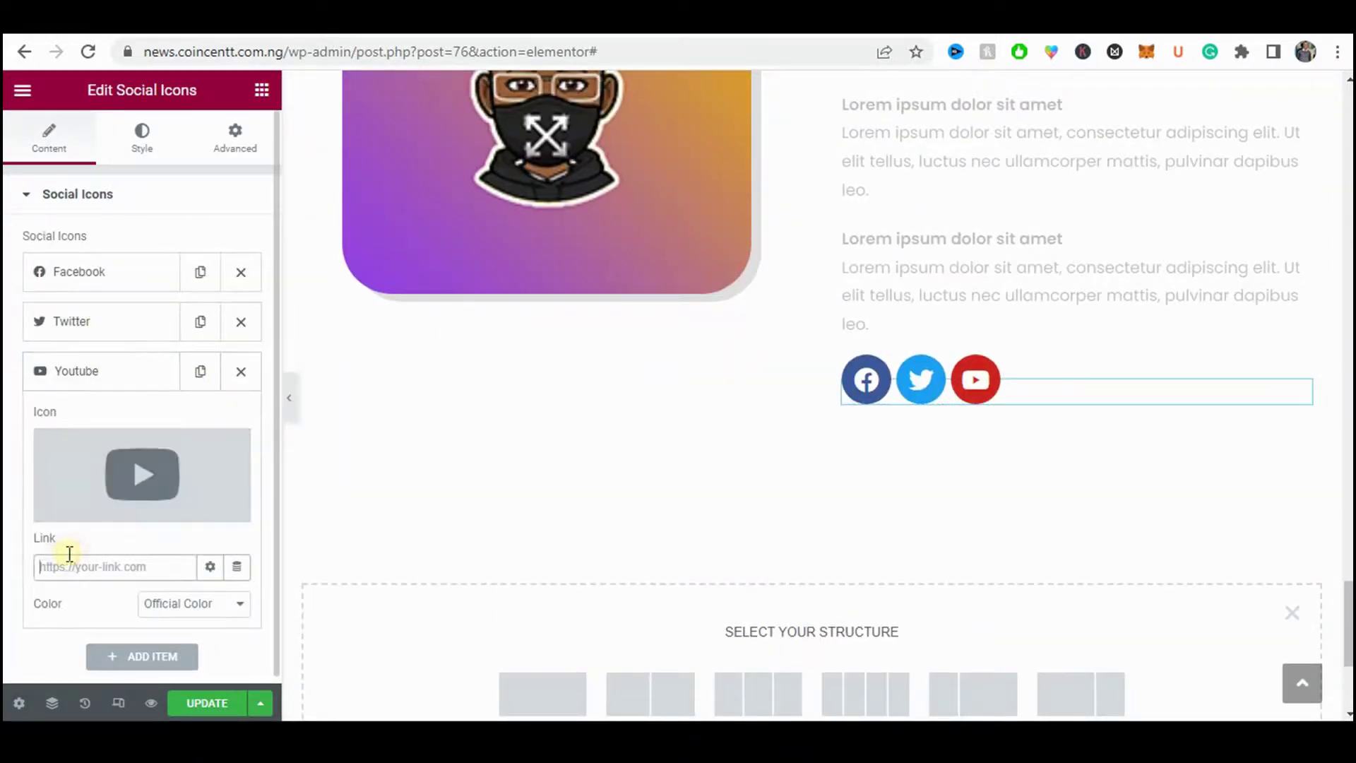
pyautogui.hotkey('ctrl', 'v')
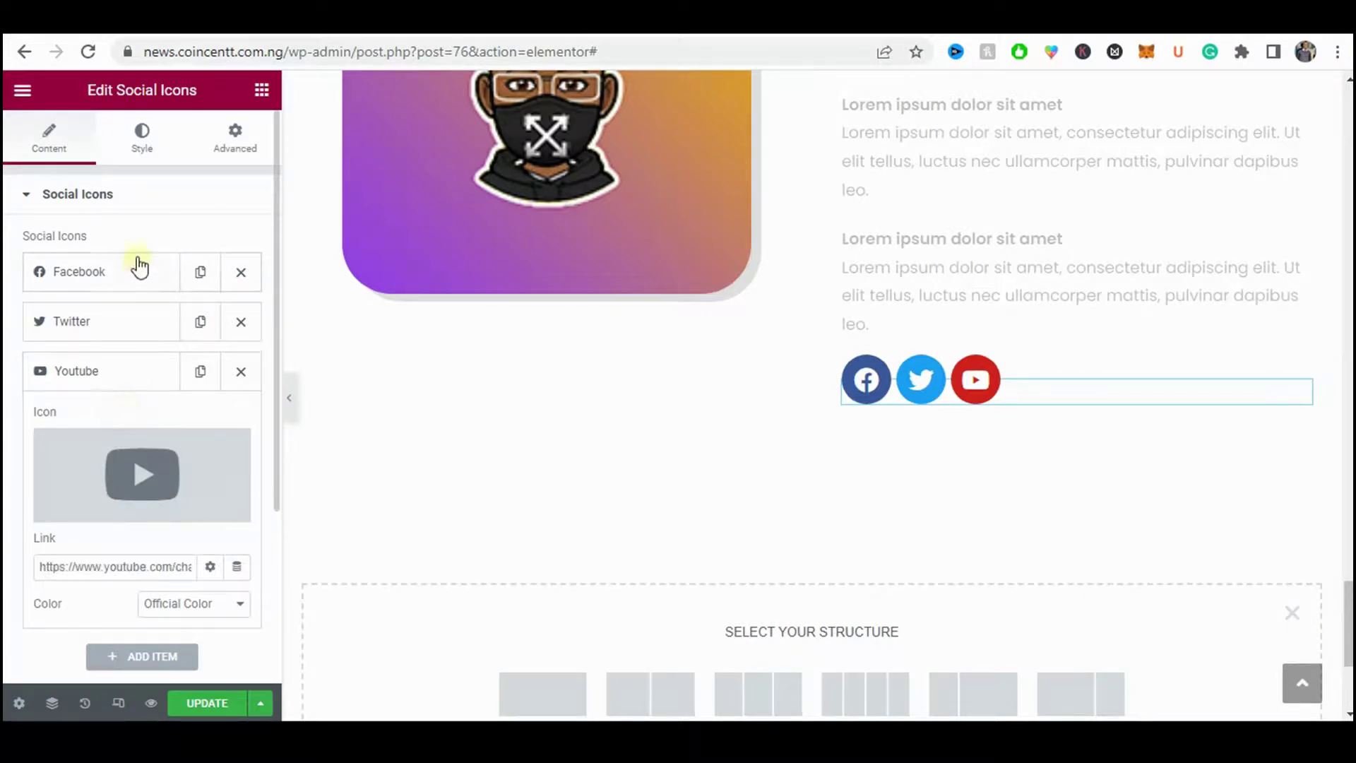
# - Preview the "About the author" section at full width and check the Facebook icon's link target
pyautogui.click(176, 198)
pyautogui.click(289, 397)
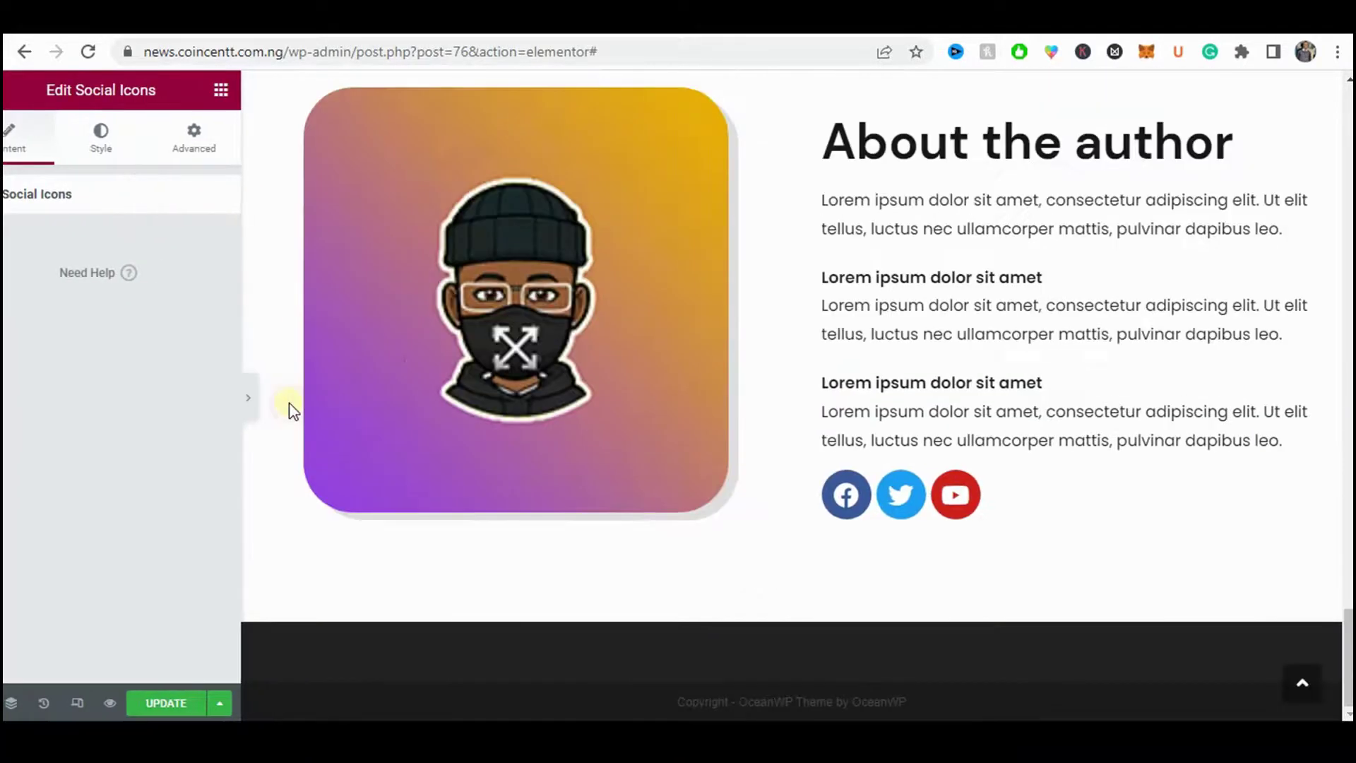
pyautogui.scroll(1, 777, 490)
pyautogui.scroll(-2, 892, 489)
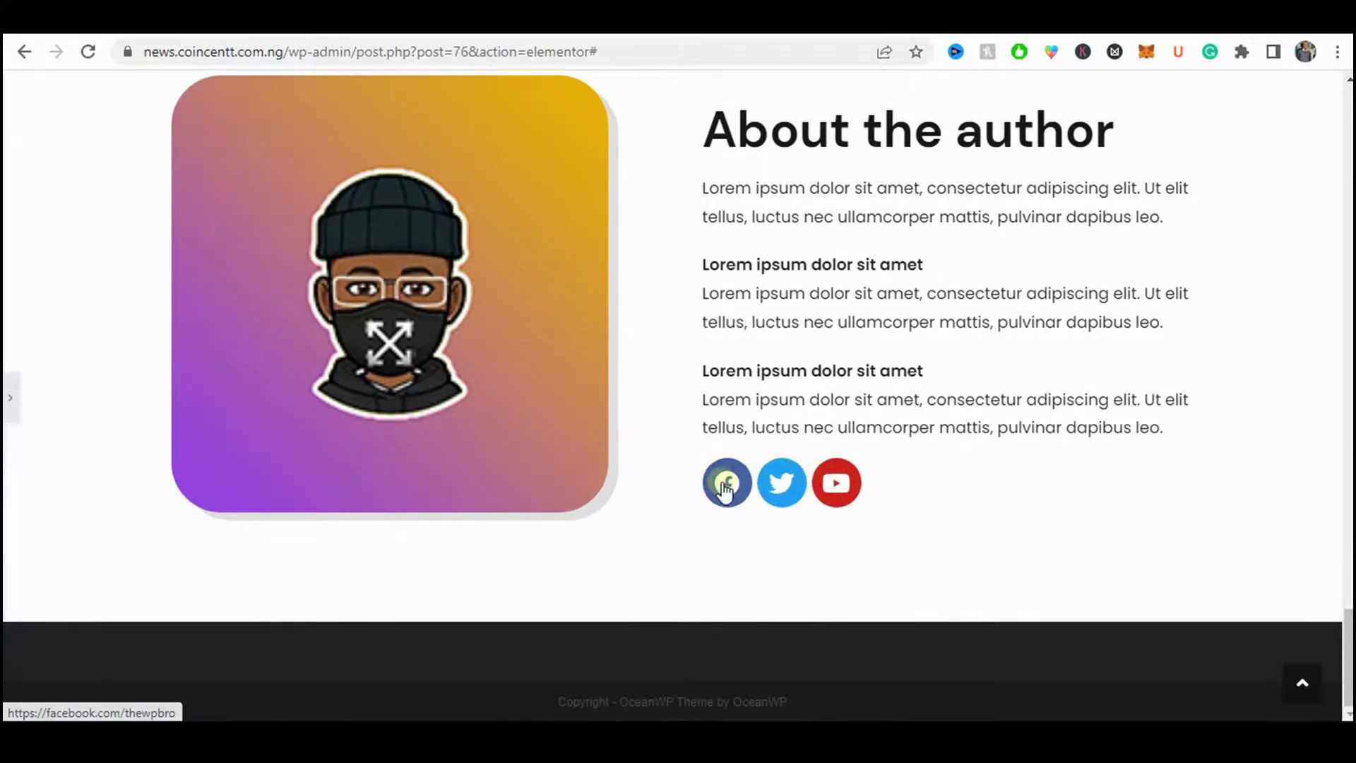
pyautogui.scroll(4, 10, 396)
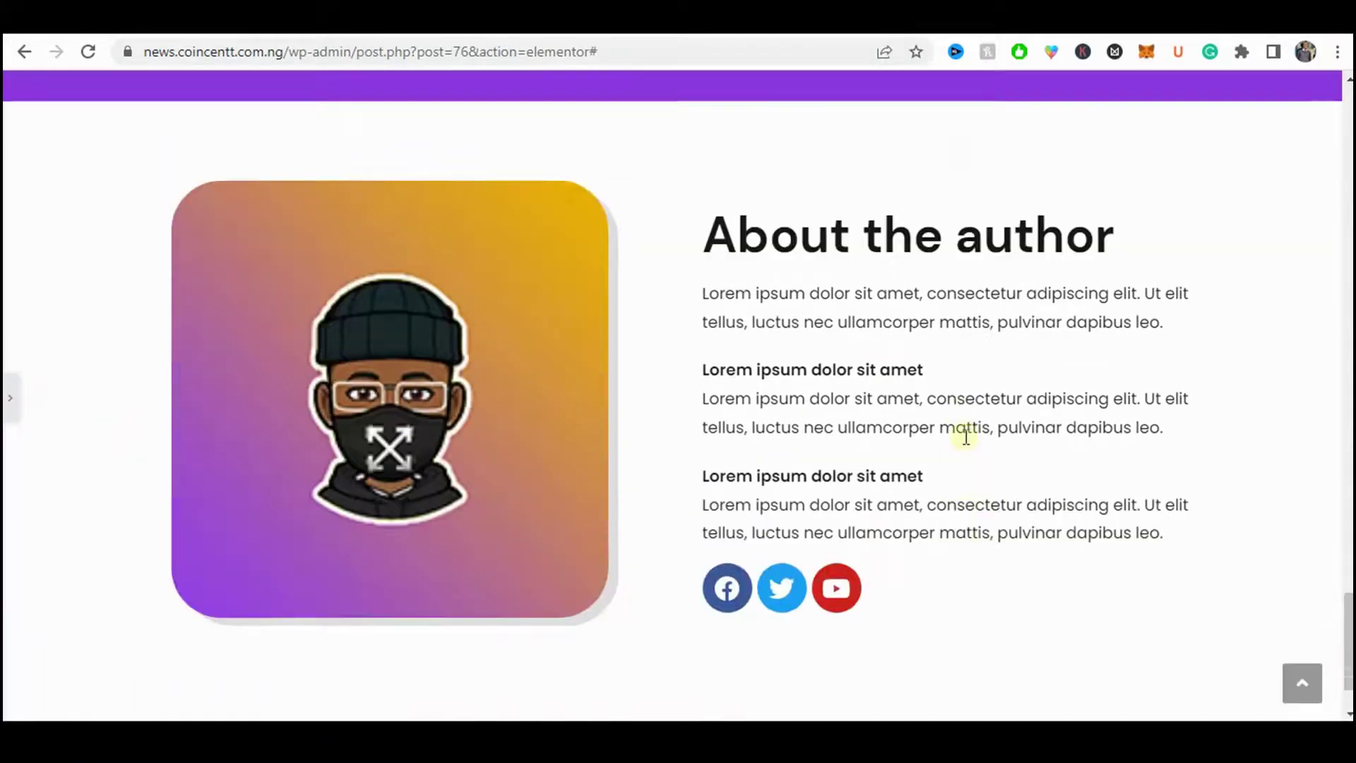
pyautogui.scroll(-2, 8, 401)
pyautogui.click(7, 401)
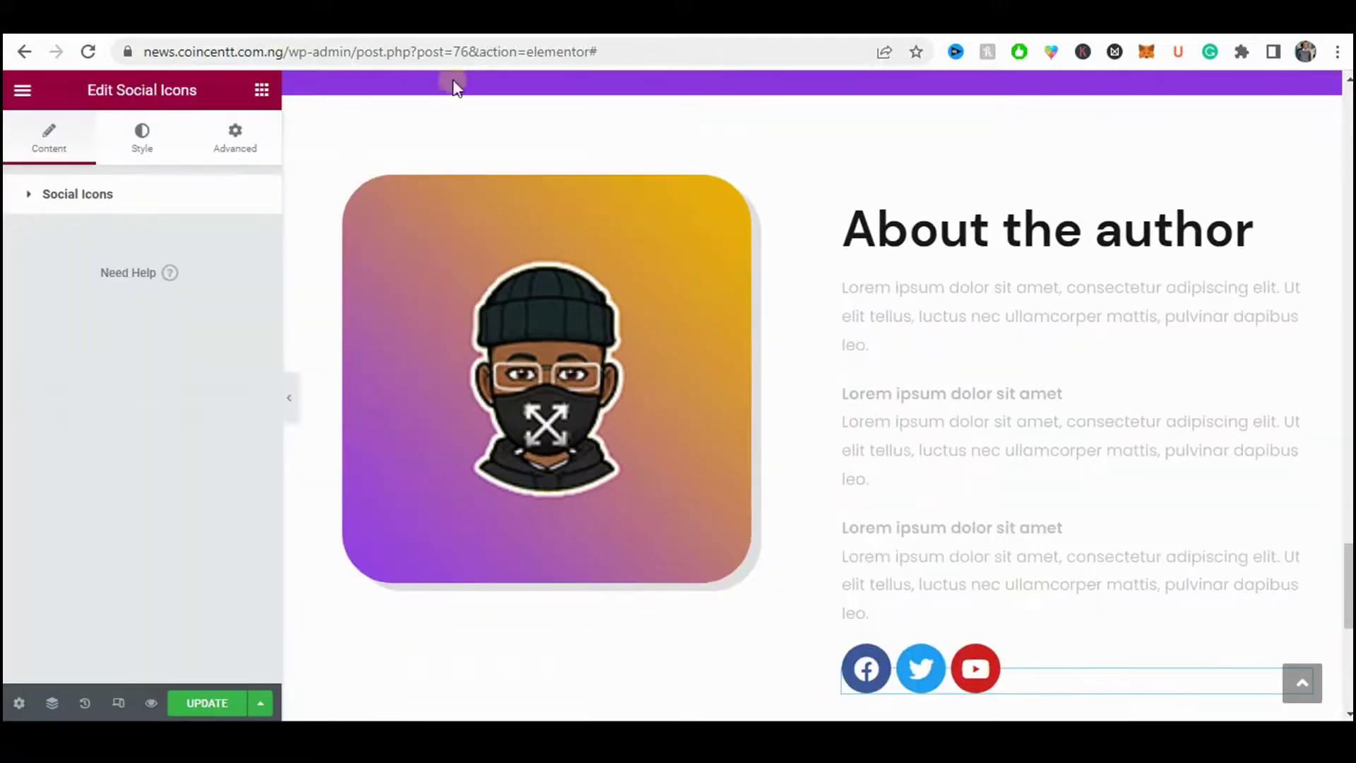
# - Compare the demo landing page with the built page at full width, reviewing the sections of both
pyautogui.scroll(-4, 885, 202)
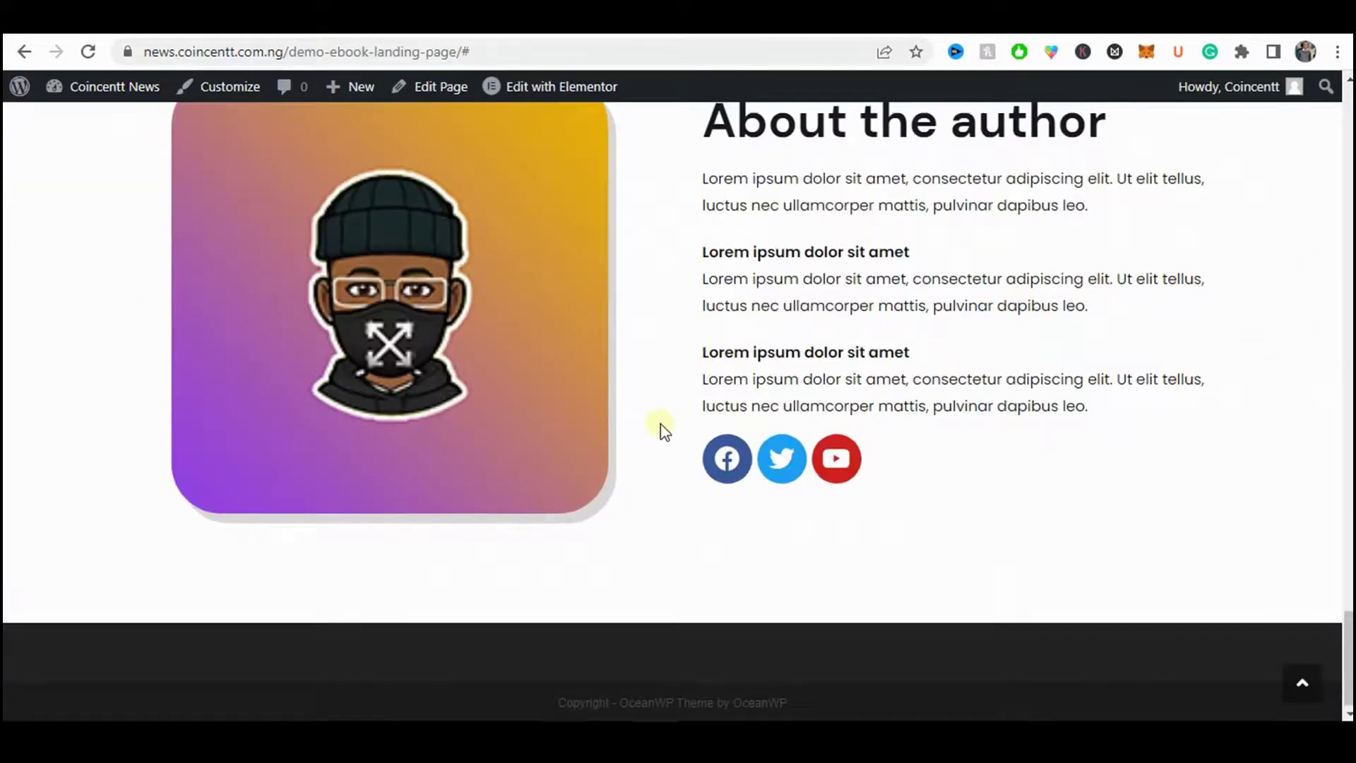
pyautogui.scroll(20, 664, 431)
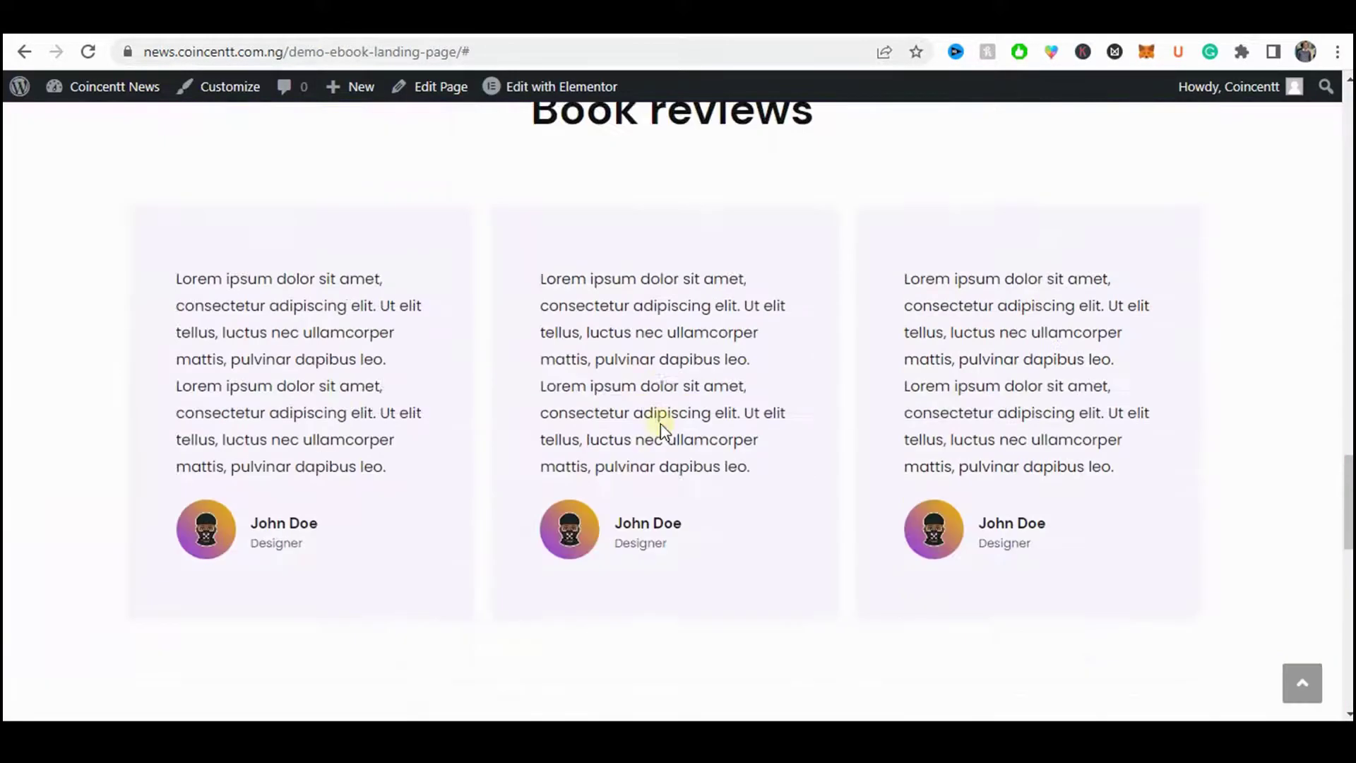
pyautogui.scroll(8, 660, 423)
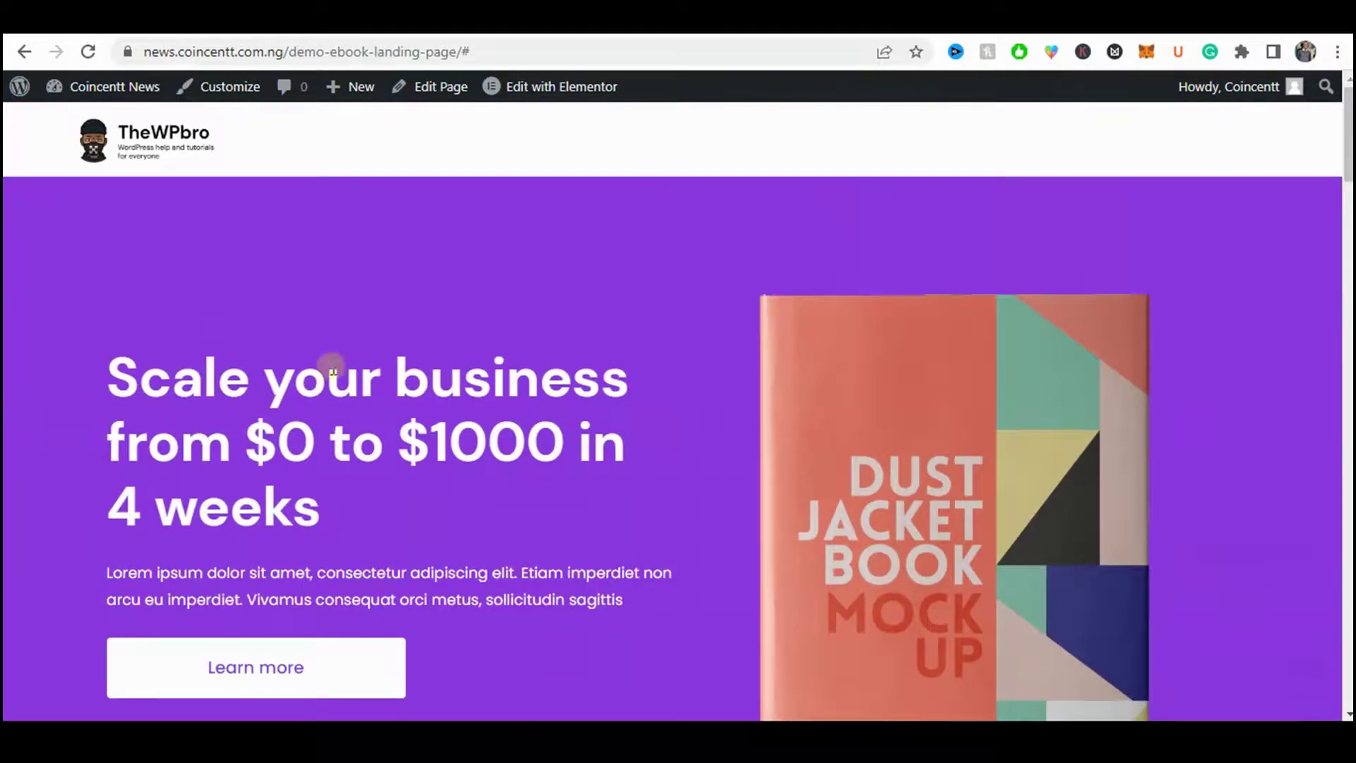
pyautogui.scroll(-3, 366, 402)
pyautogui.scroll(-15, 366, 403)
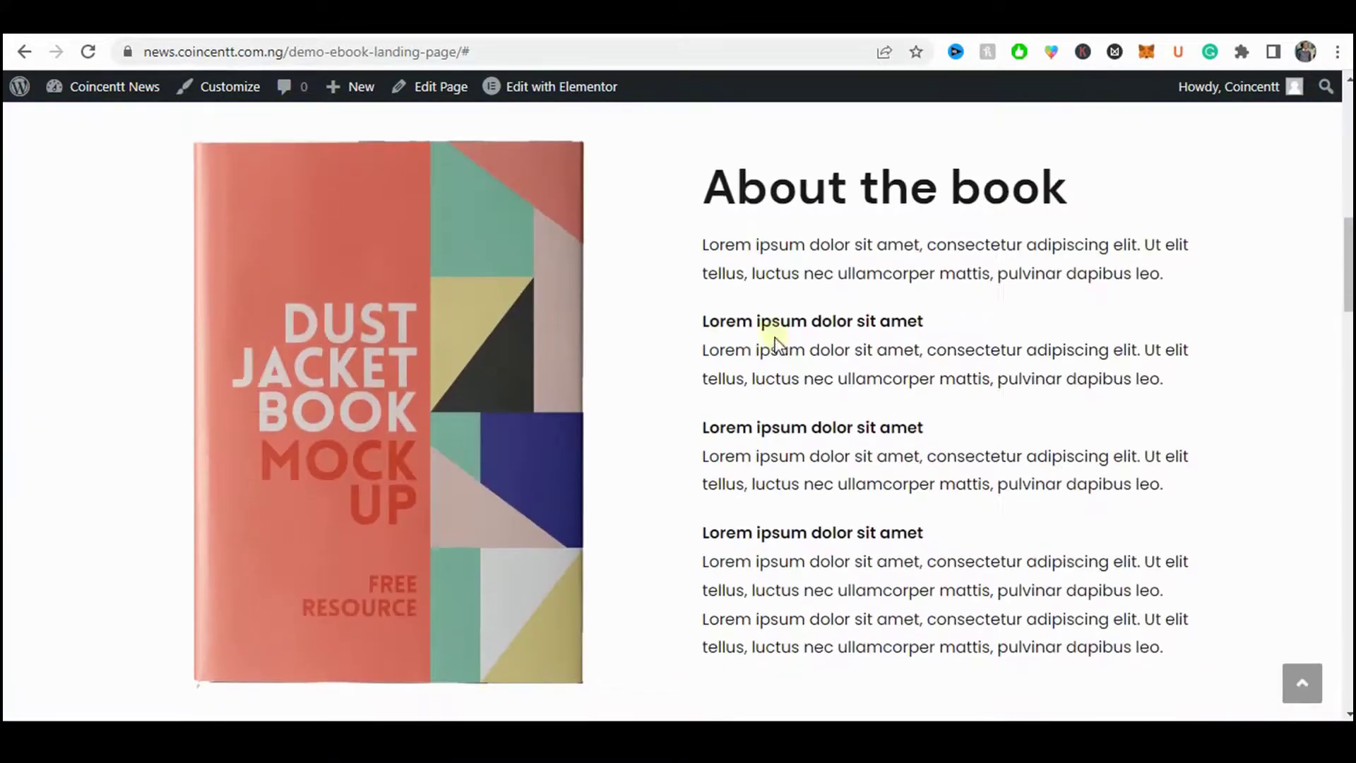
pyautogui.scroll(-5, 664, 346)
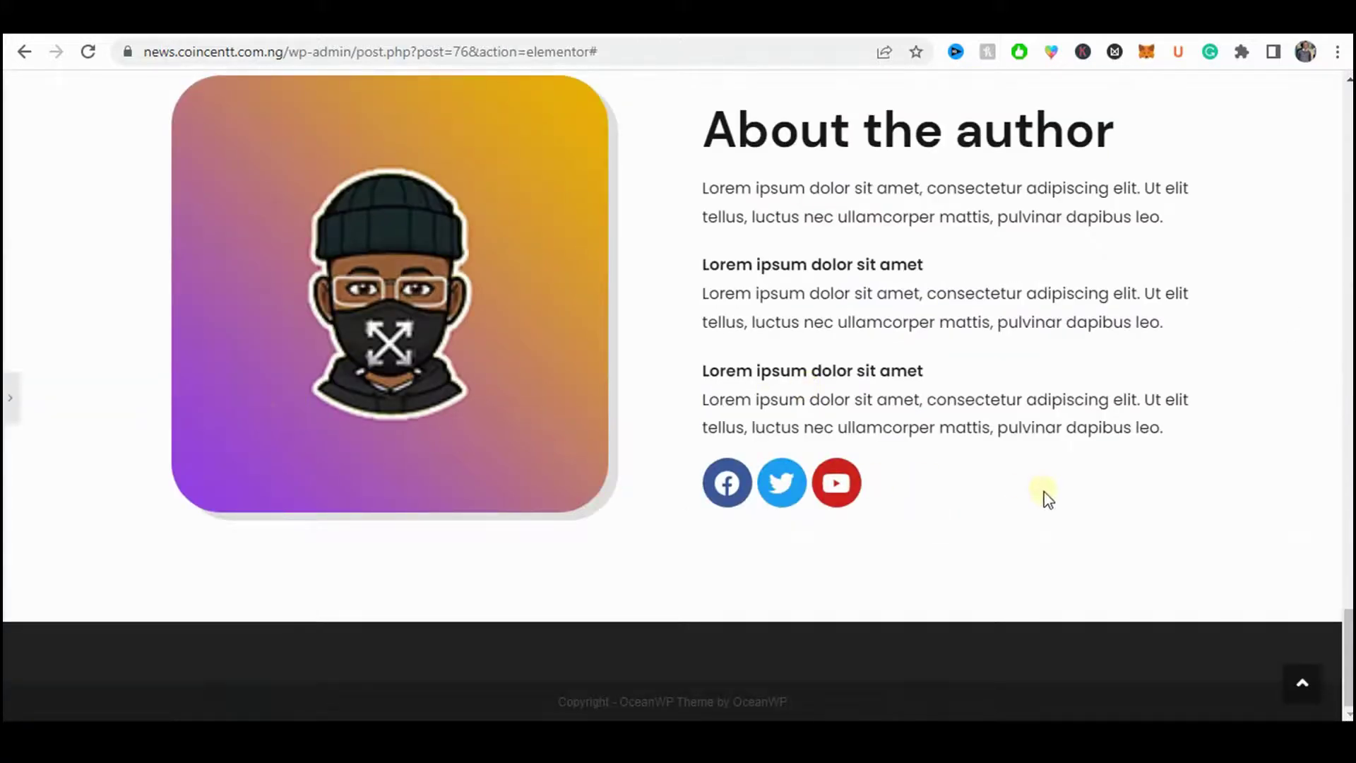
pyautogui.scroll(15, 1017, 500)
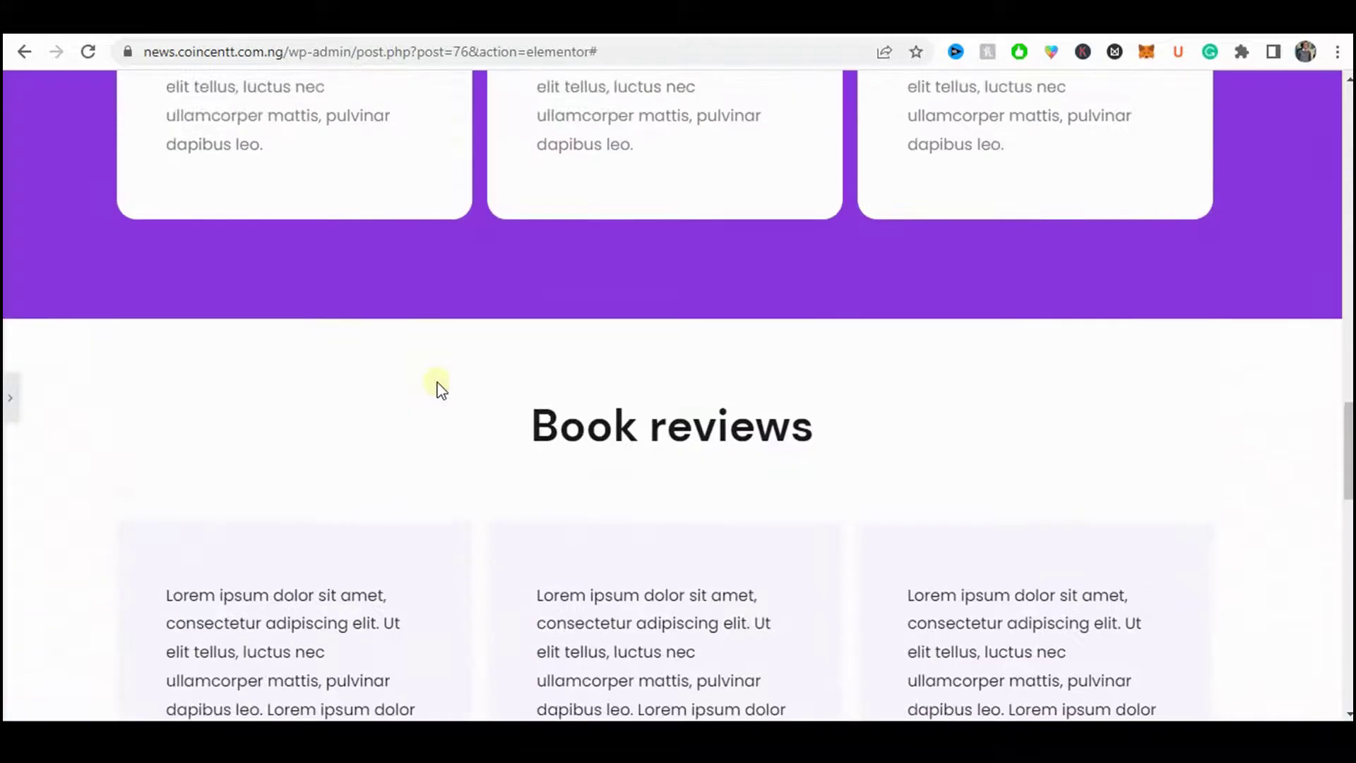
pyautogui.scroll(15, 439, 387)
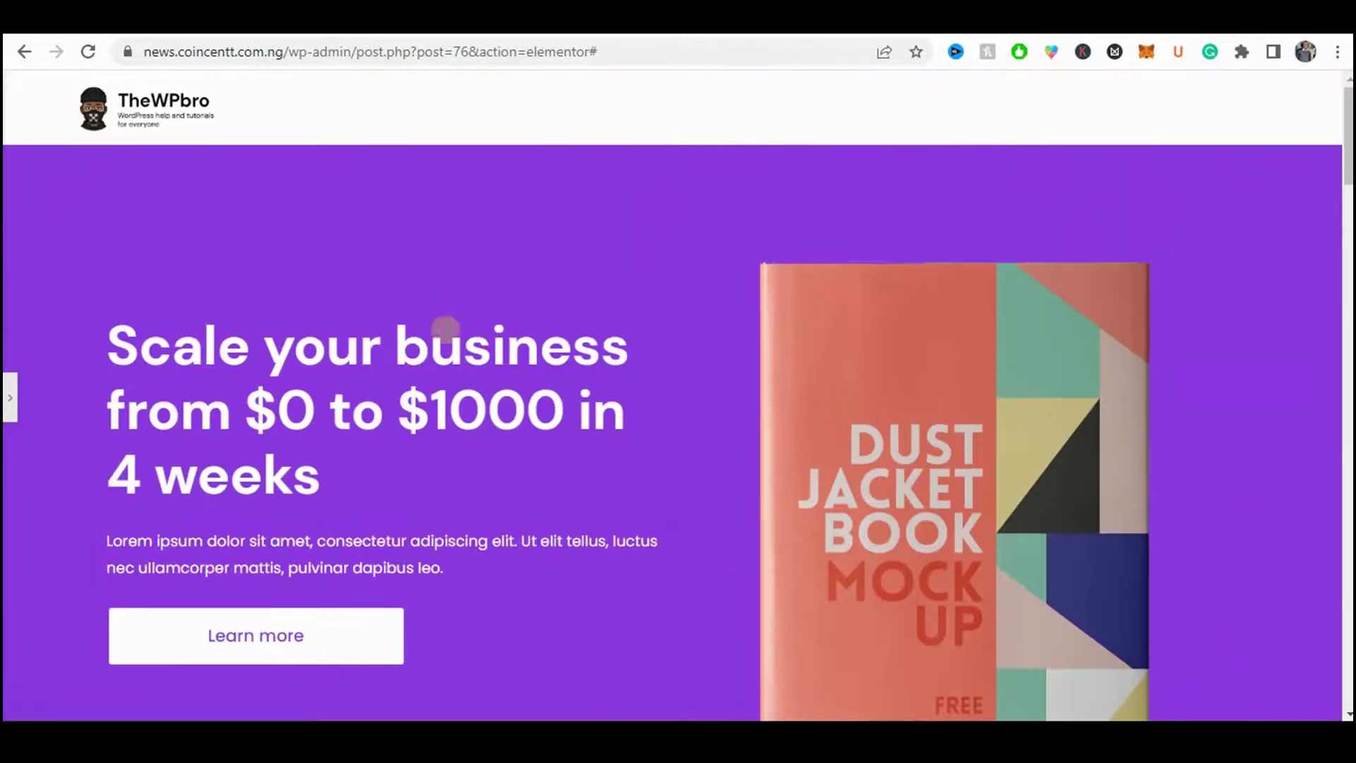
pyautogui.scroll(-10, 317, 339)
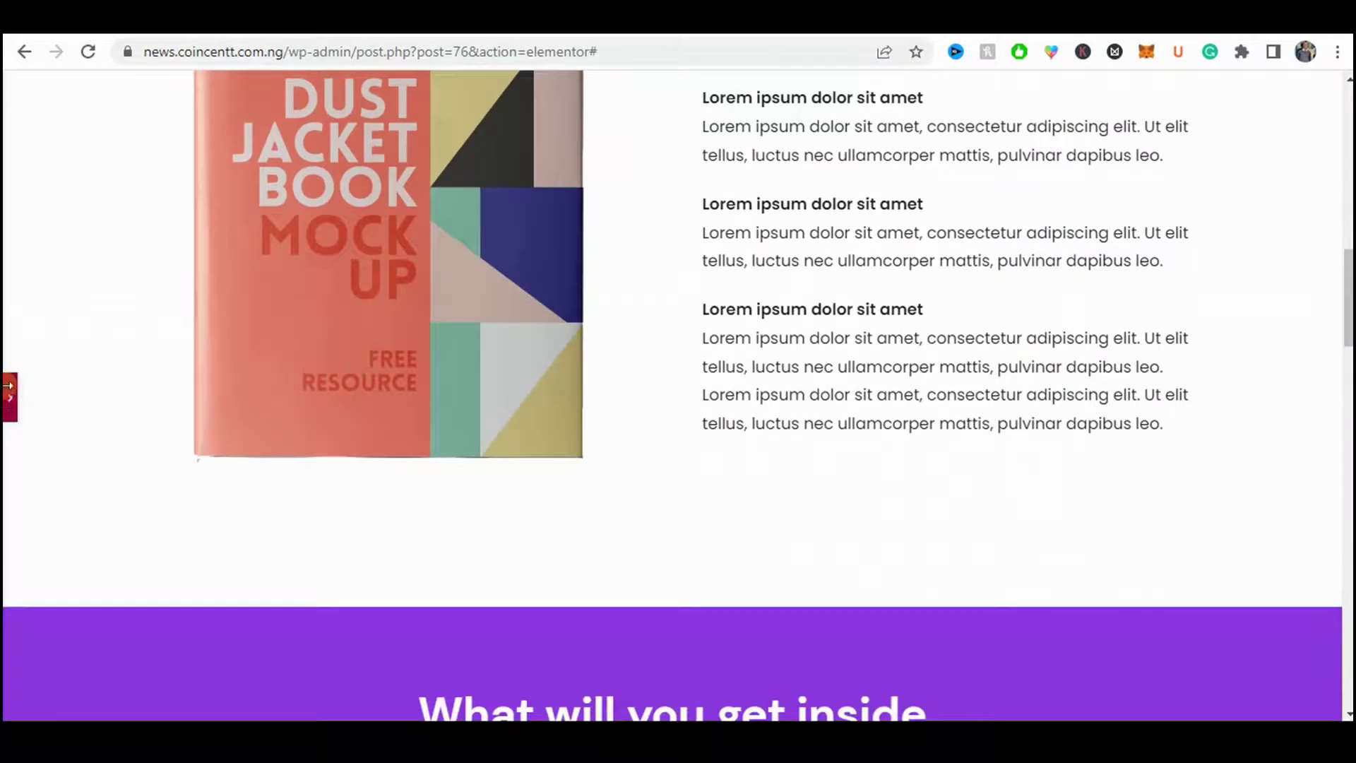
pyautogui.click(10, 387)
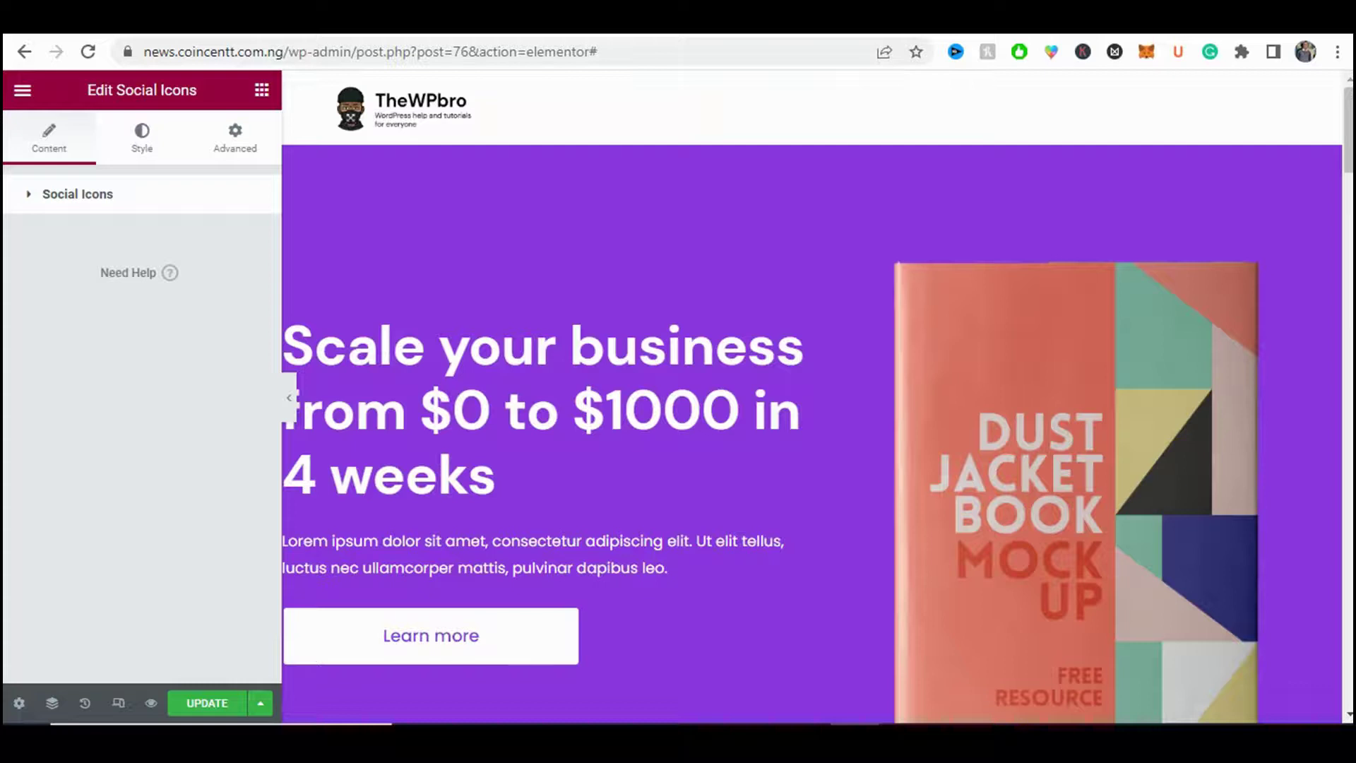
# - Switch the editor to responsive mode with the mobile layout and view the author section's social icons
pyautogui.click(114, 703)
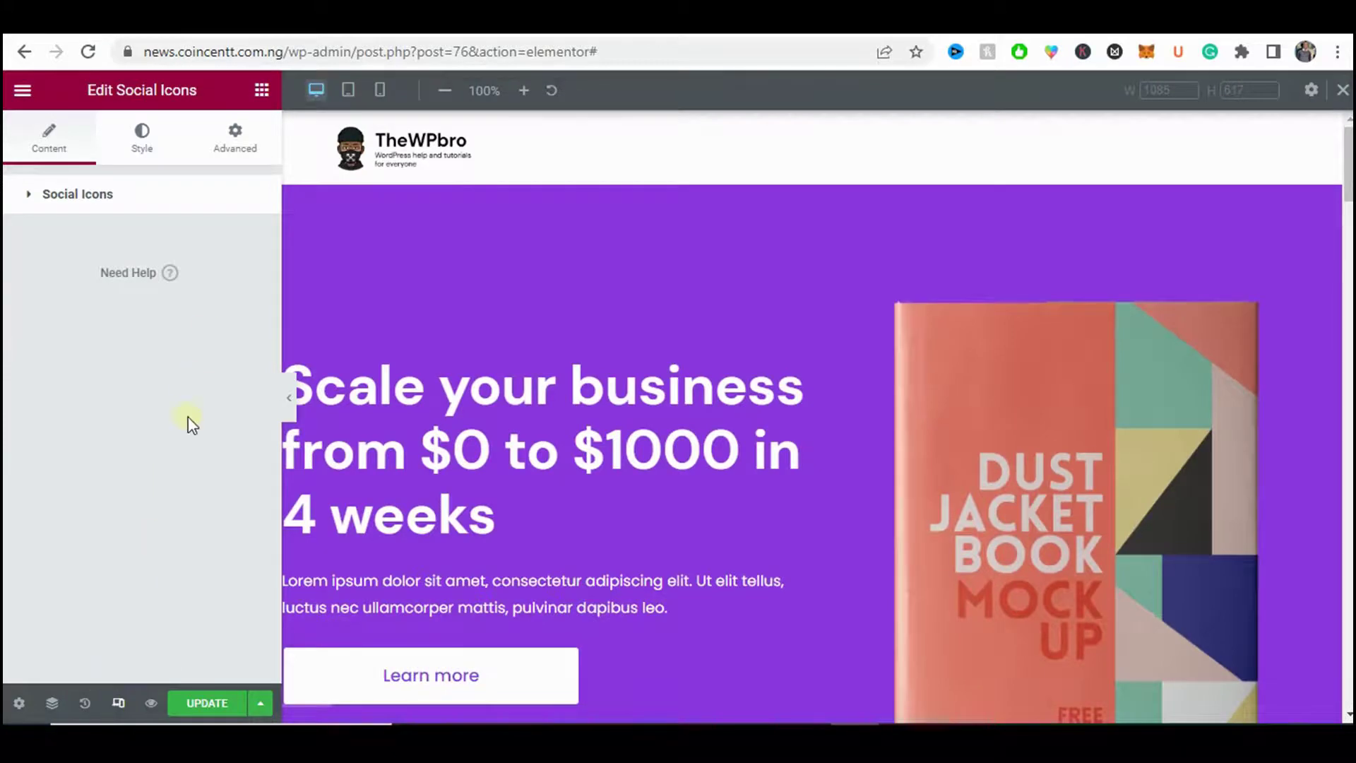
pyautogui.click(381, 91)
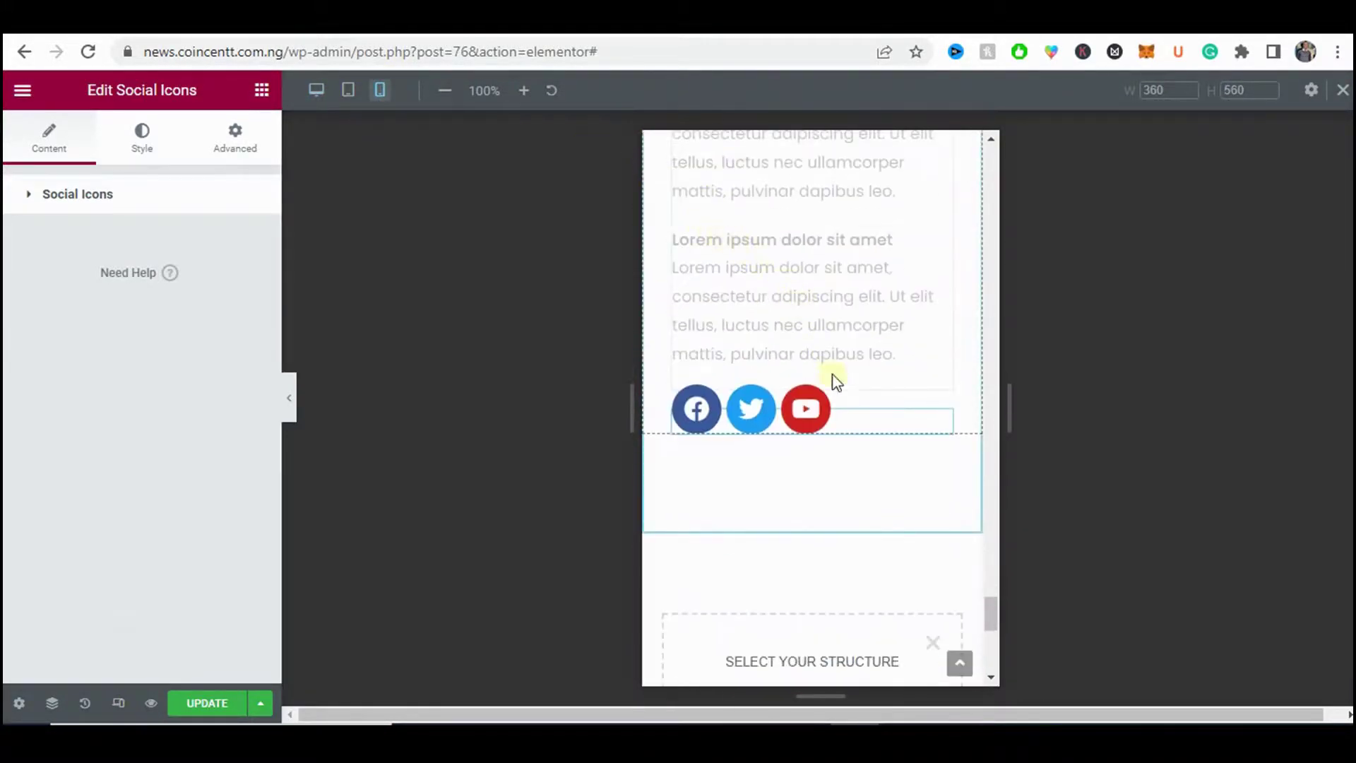
# - Review the mobile layout from the author section back up to the hero section
pyautogui.scroll(5, 844, 396)
pyautogui.scroll(8, 857, 412)
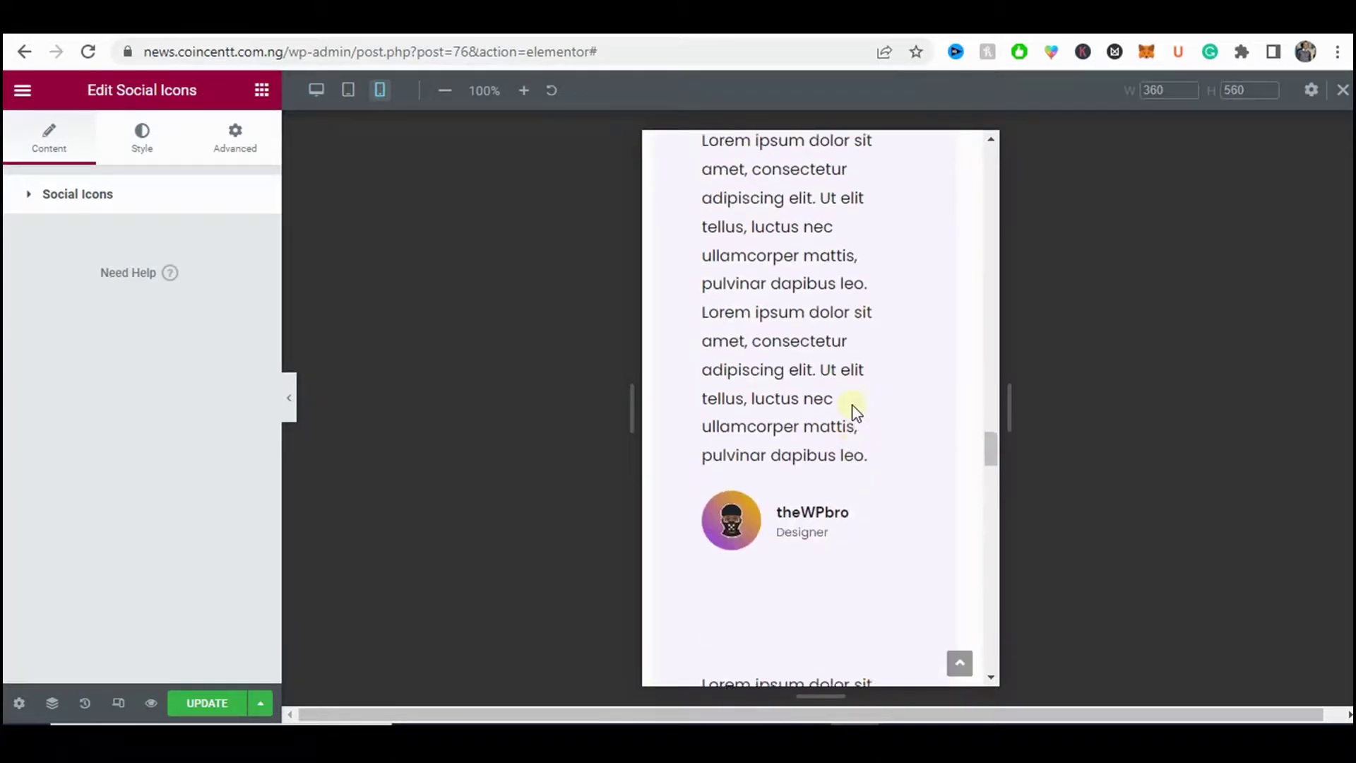
pyautogui.scroll(10, 857, 413)
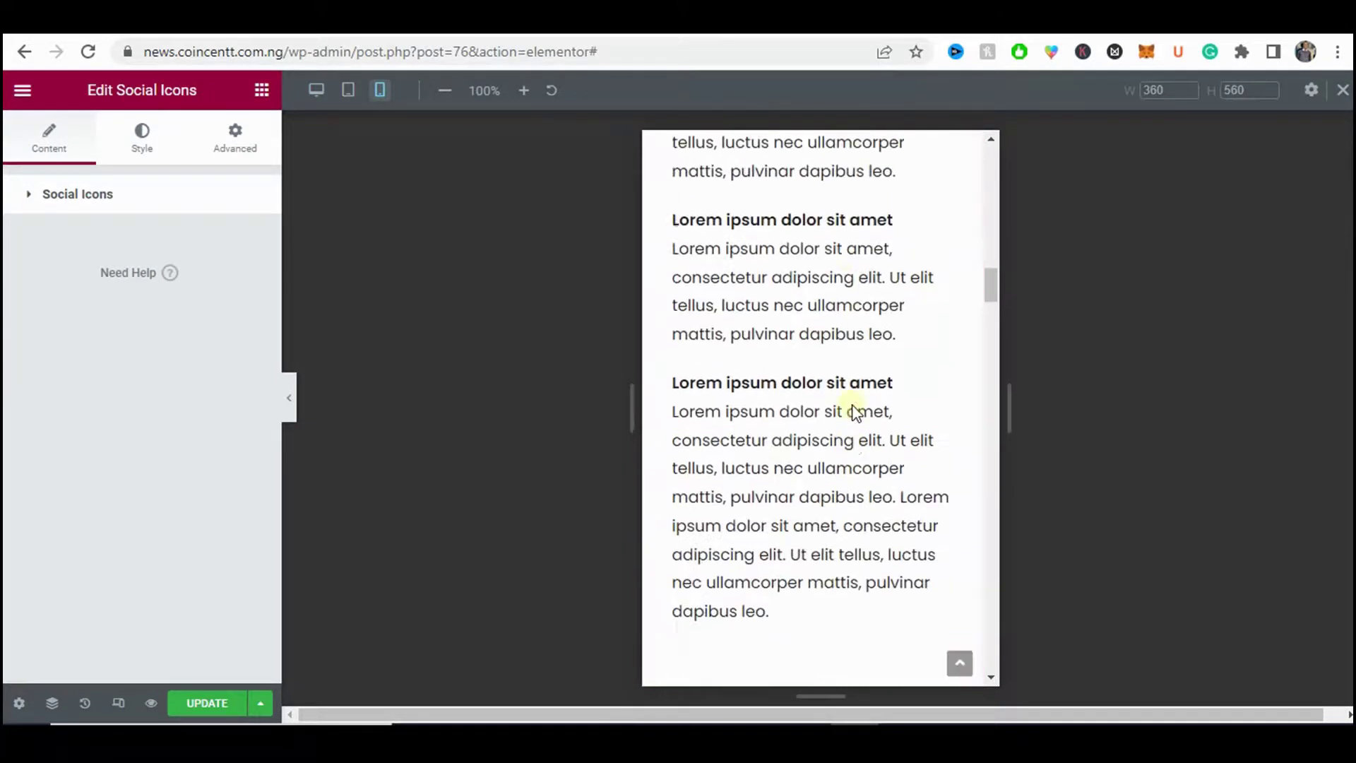
pyautogui.scroll(-15, 857, 413)
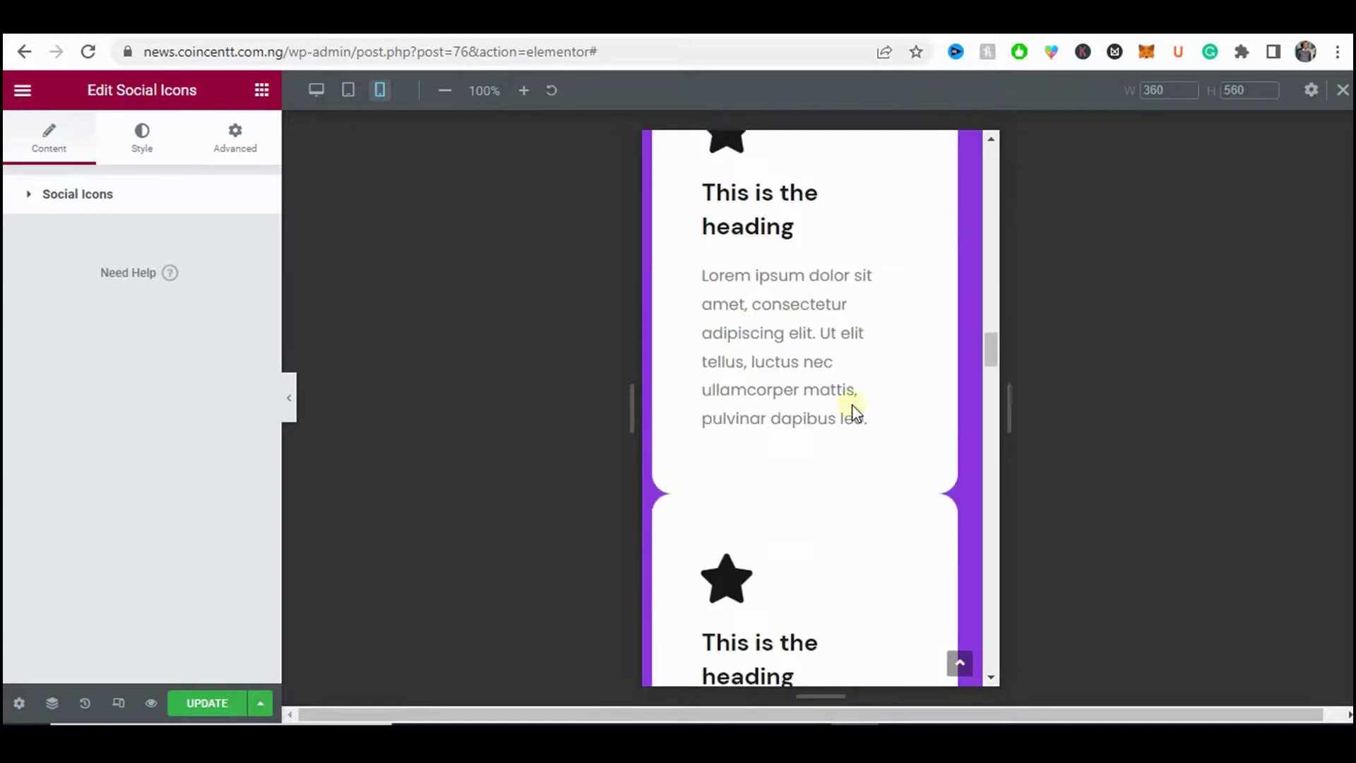
pyautogui.scroll(10, 854, 411)
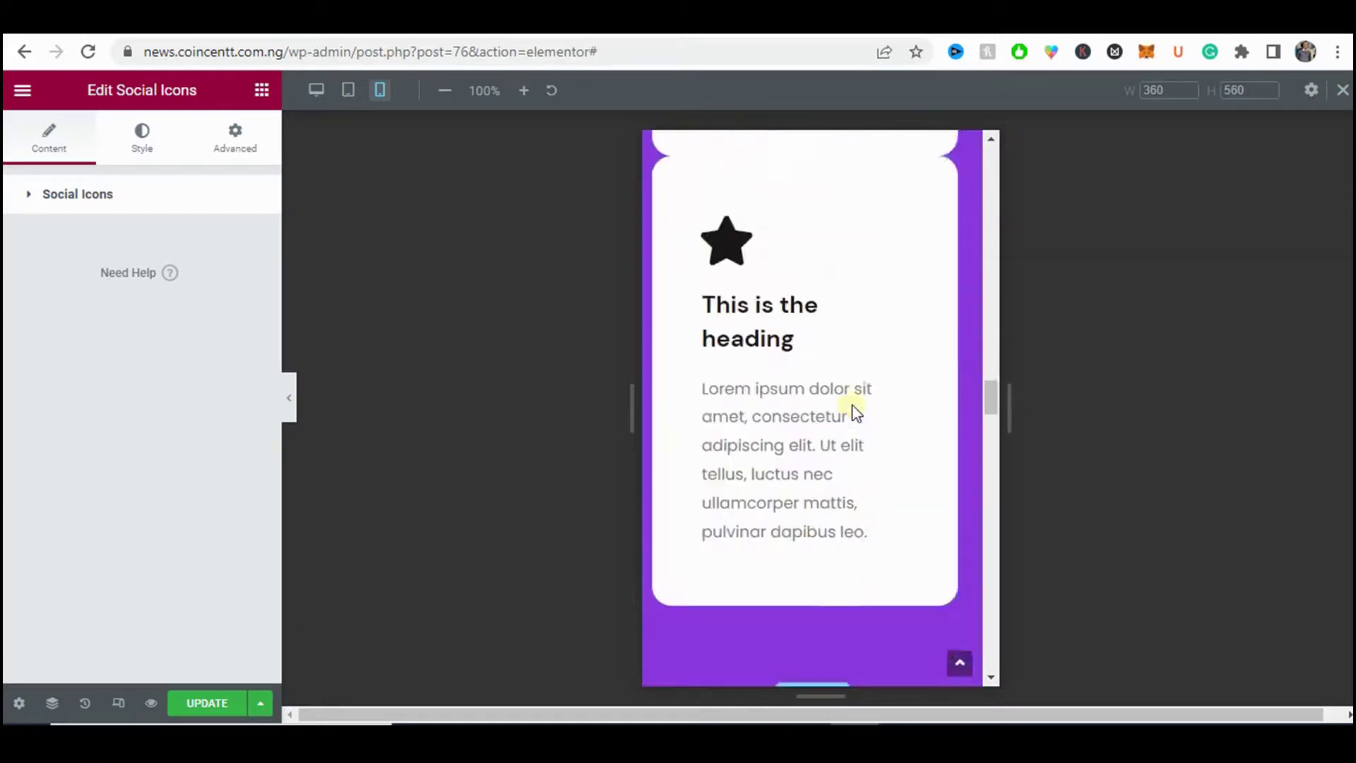
pyautogui.scroll(15, 850, 399)
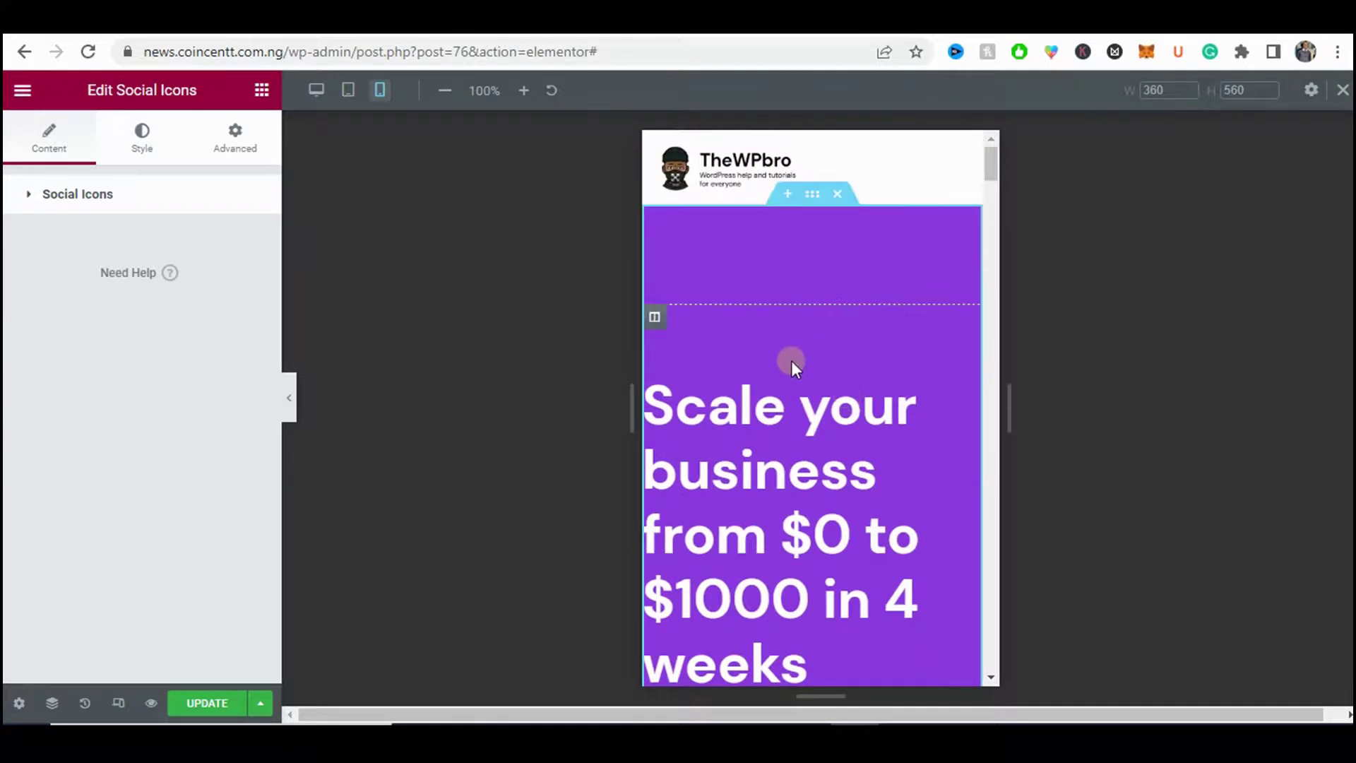
# - Set the hero section's mobile padding to 0 on all sides, unlink the sides and set the top padding to 70 px
pyautogui.click(813, 195)
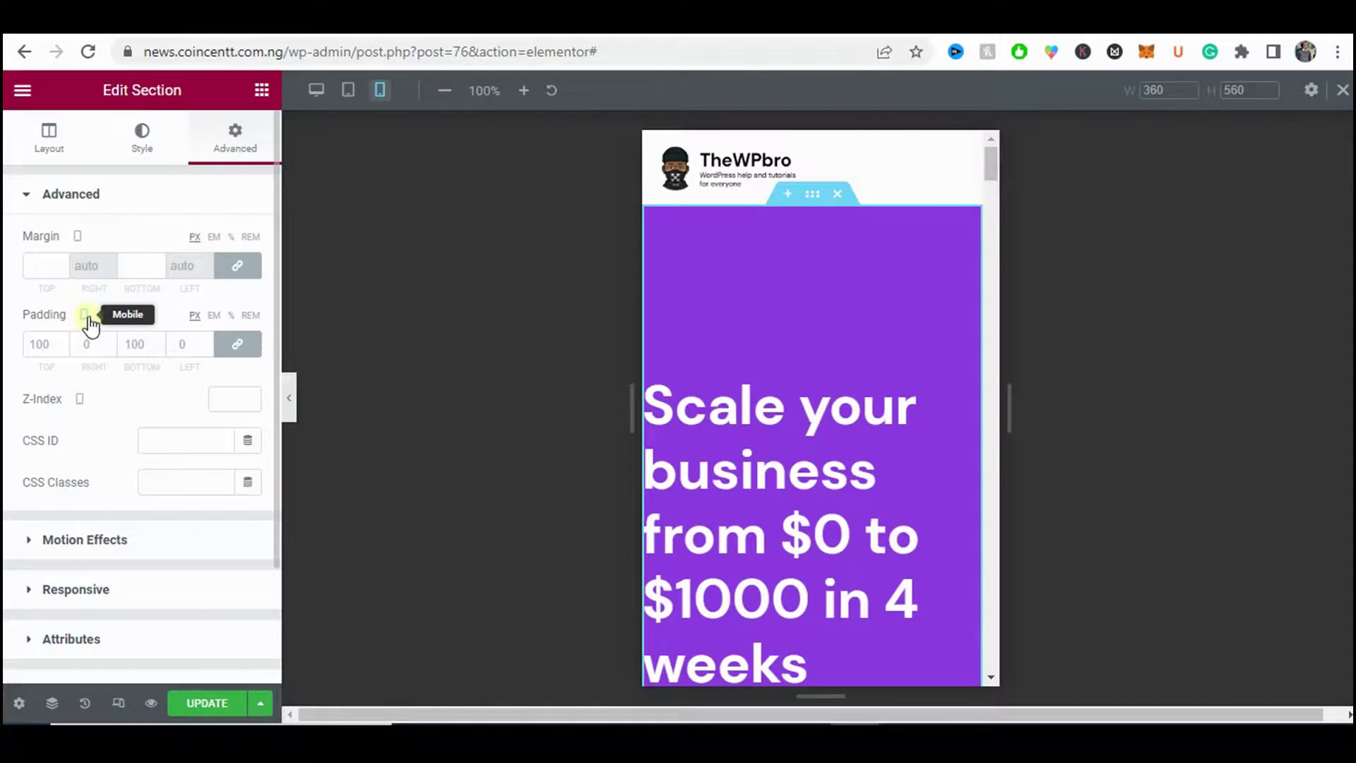
pyautogui.moveTo(84, 318)
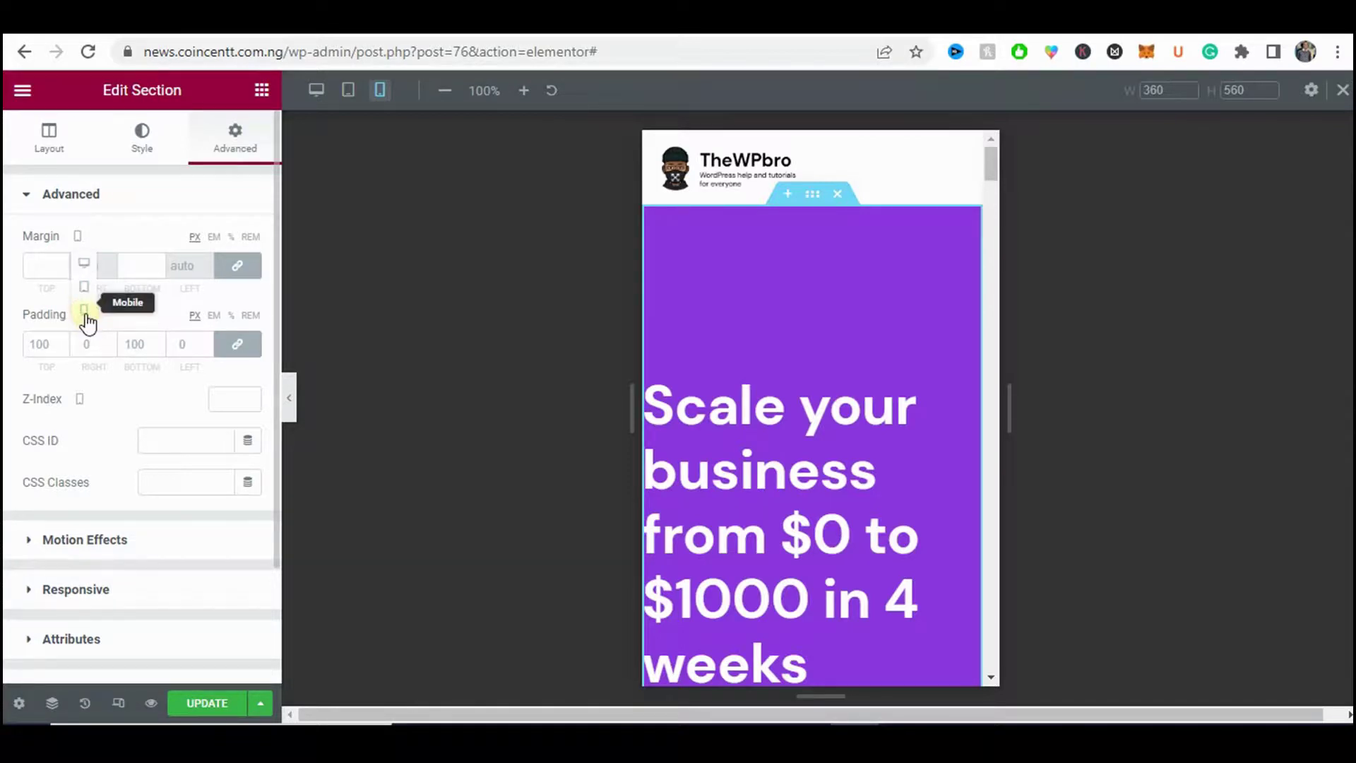
pyautogui.click(80, 264)
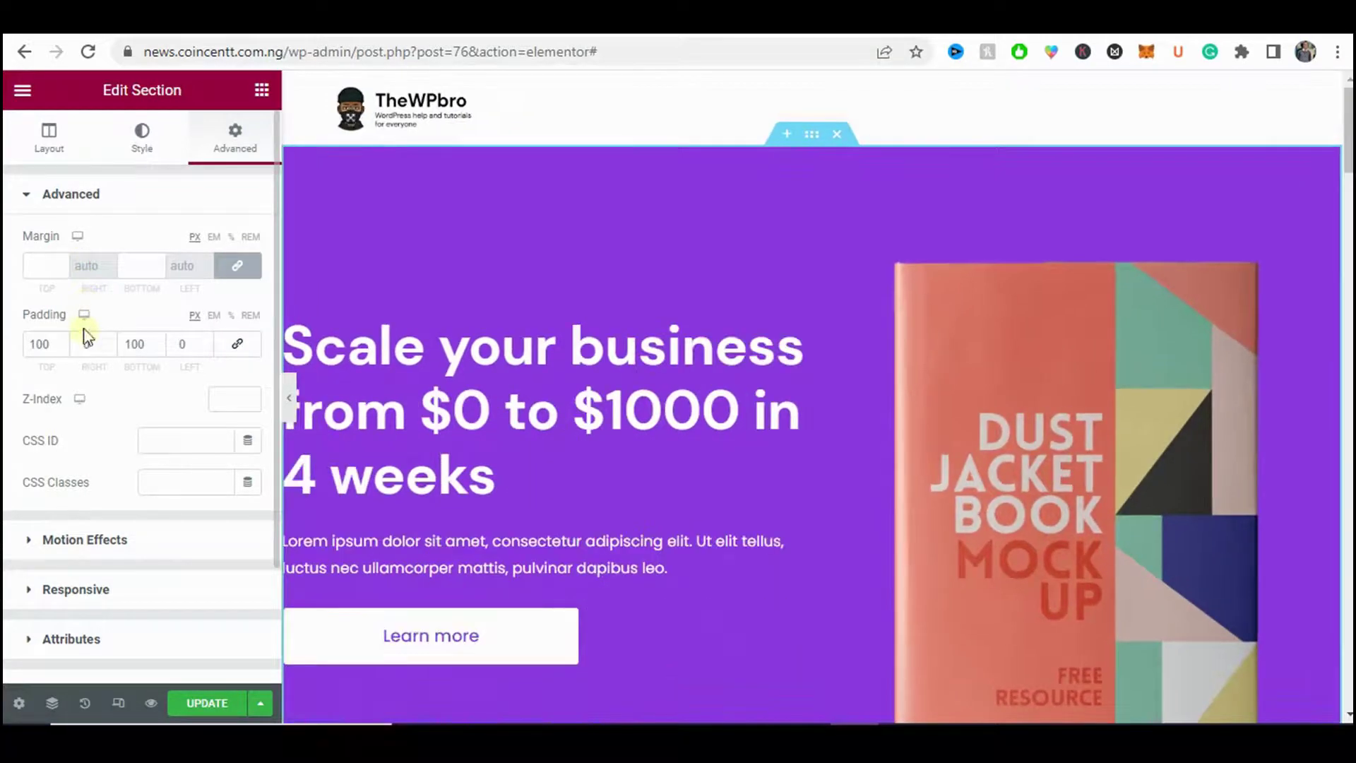
pyautogui.click(84, 361)
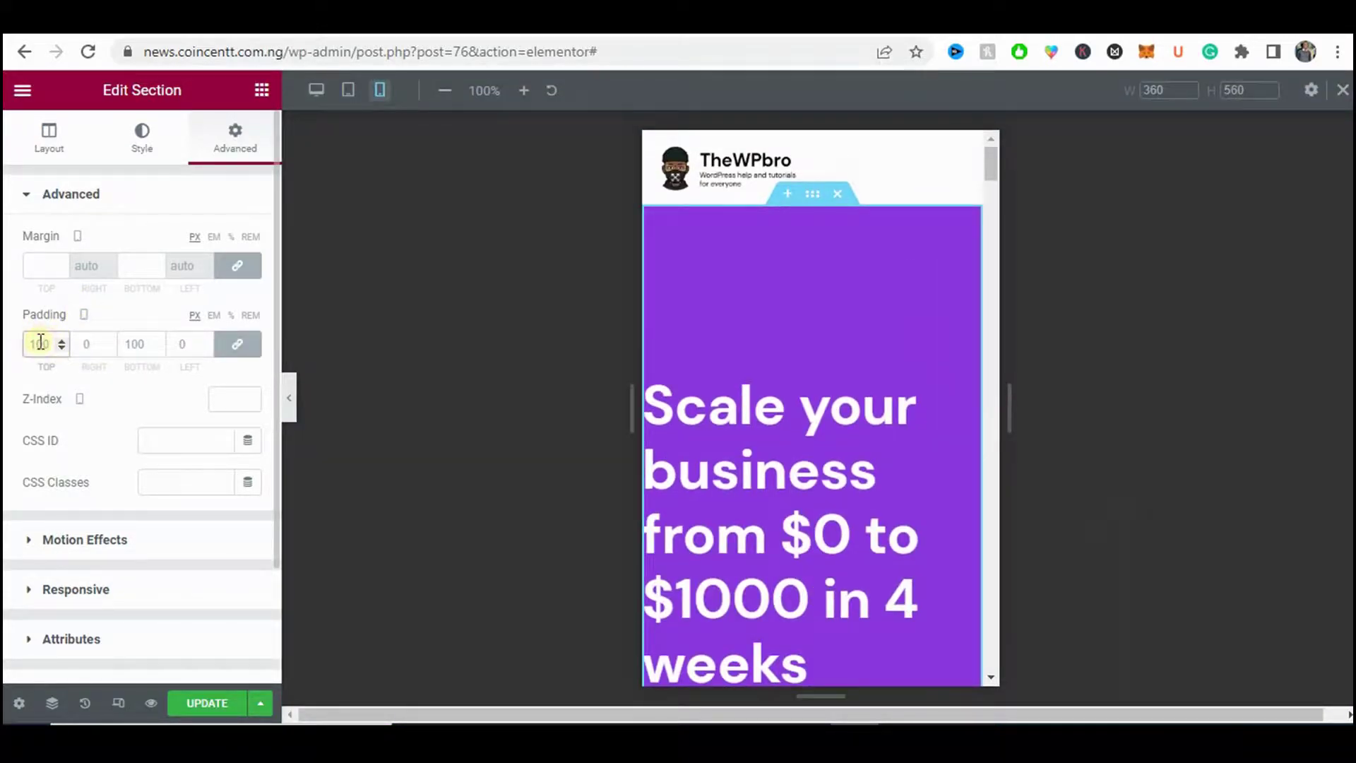
pyautogui.write('0')
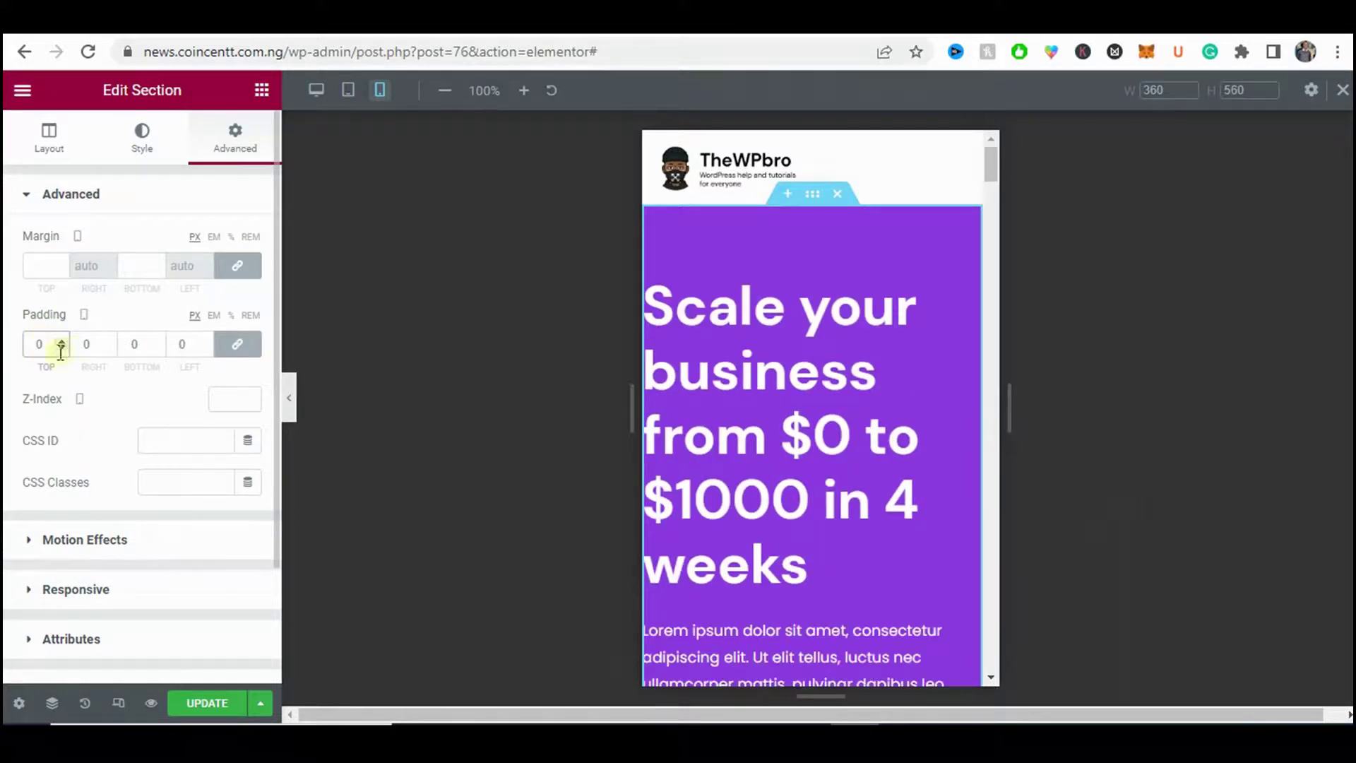
pyautogui.click(236, 345)
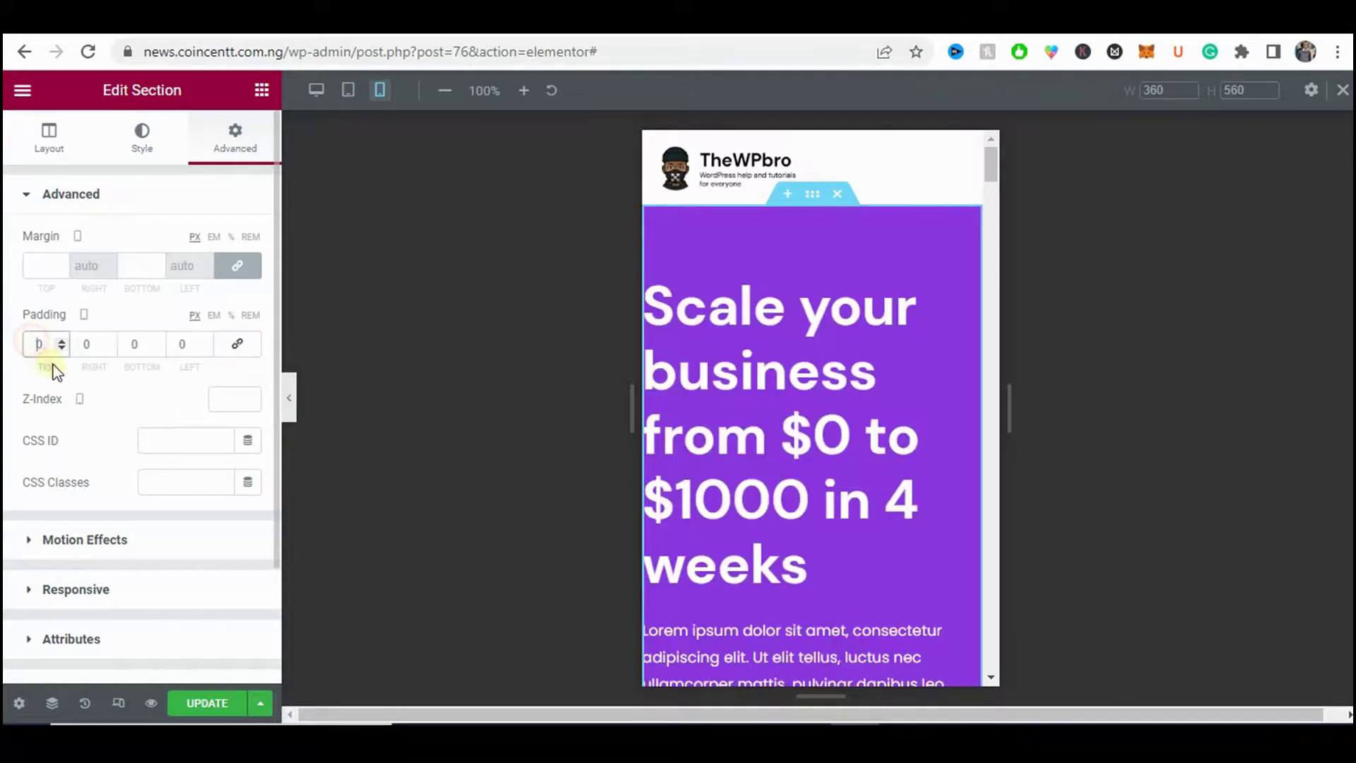
pyautogui.write('7')
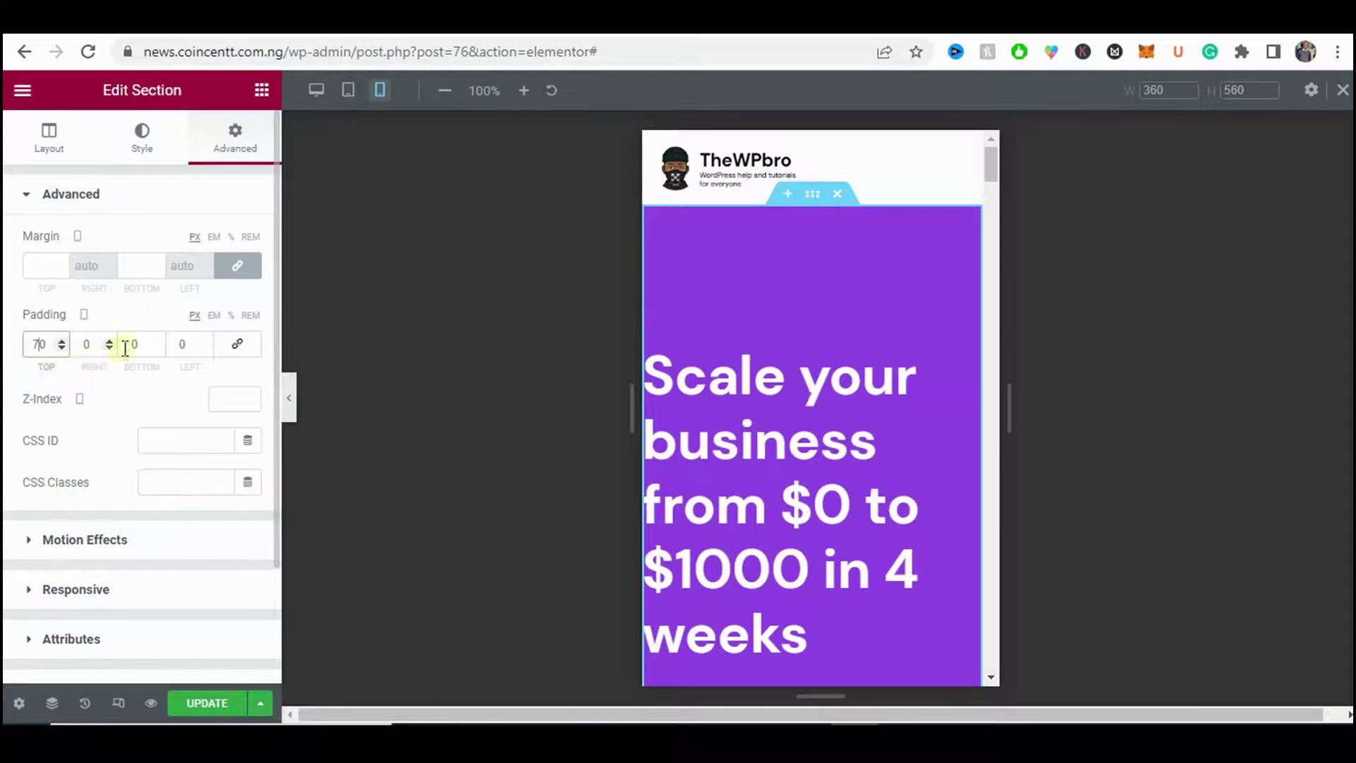
# - Set the hero section's bottom padding to 70 px for mobile
pyautogui.scroll(-10, 774, 342)
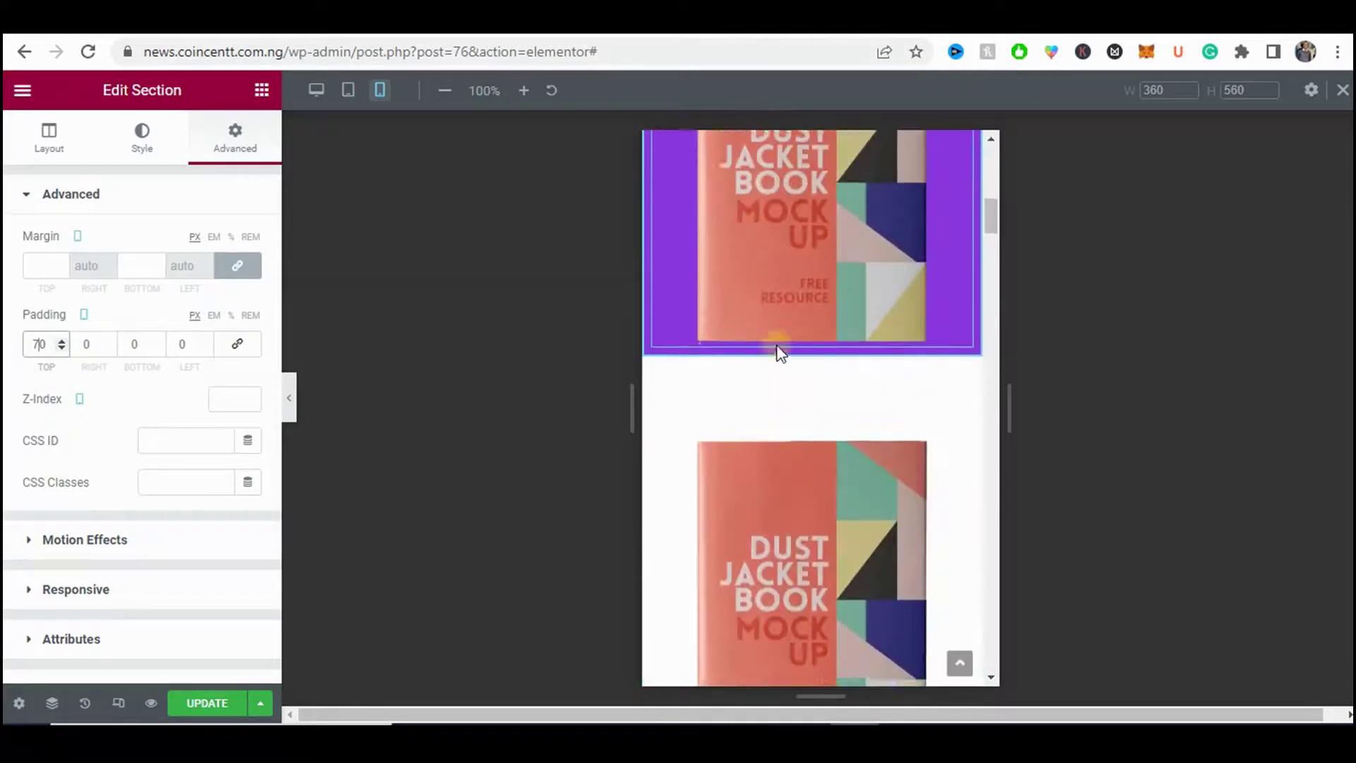
pyautogui.scroll(-1, 779, 352)
pyautogui.click(123, 345)
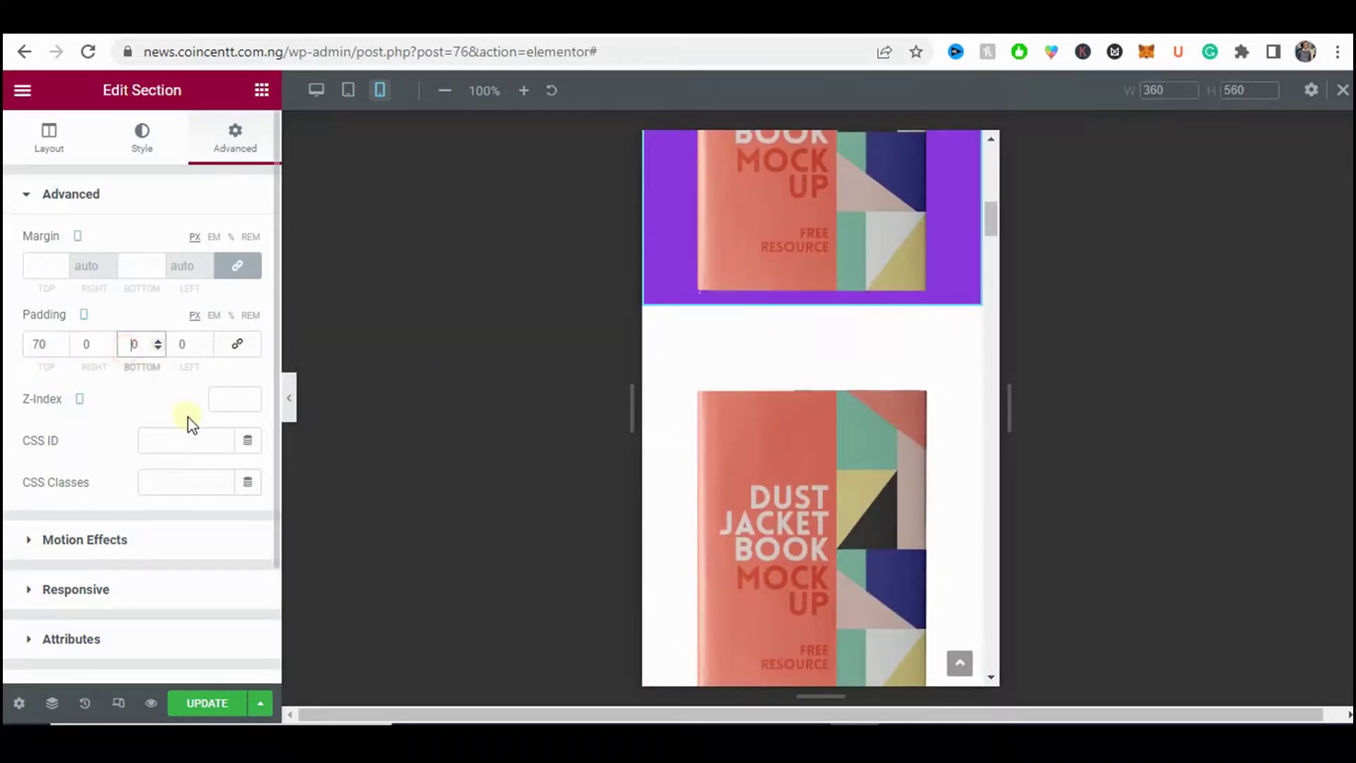
pyautogui.write('5')
pyautogui.scroll(1, 711, 444)
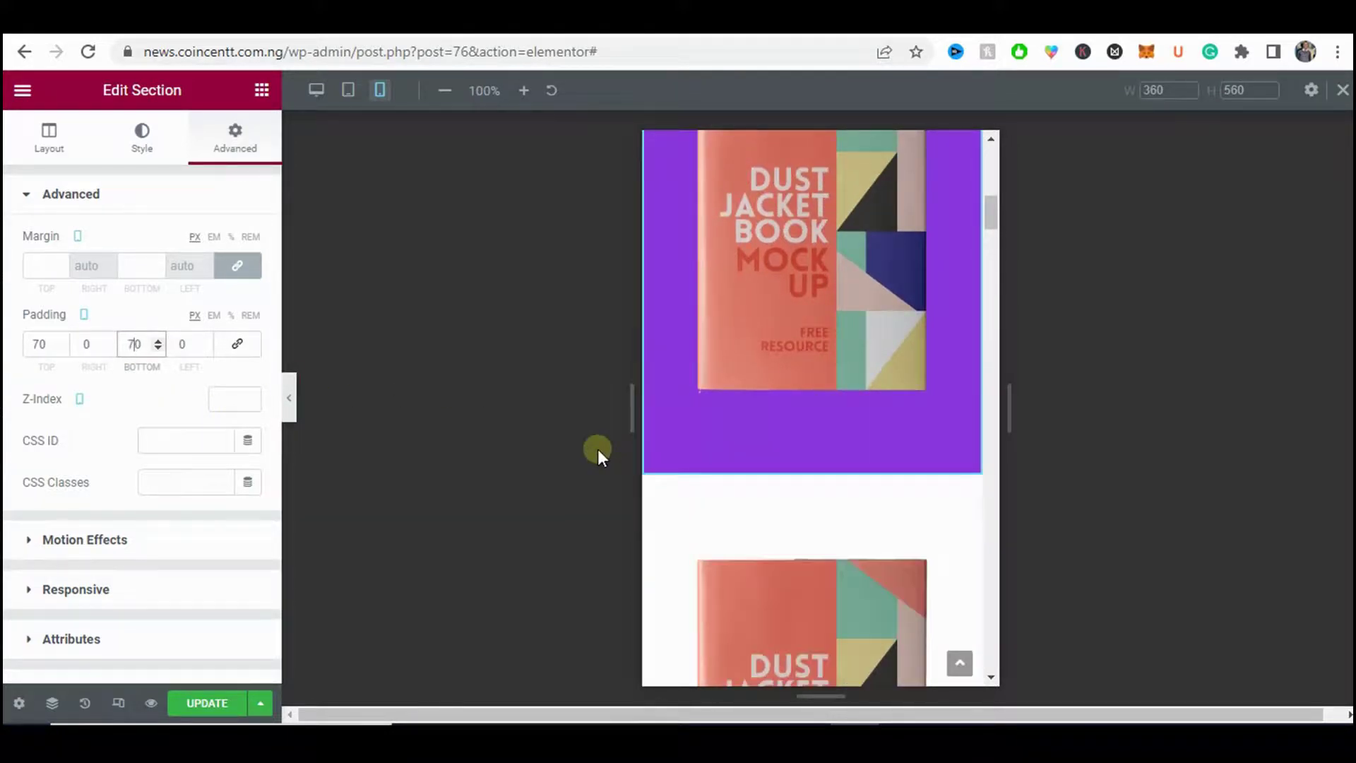
pyautogui.scroll(8, 777, 374)
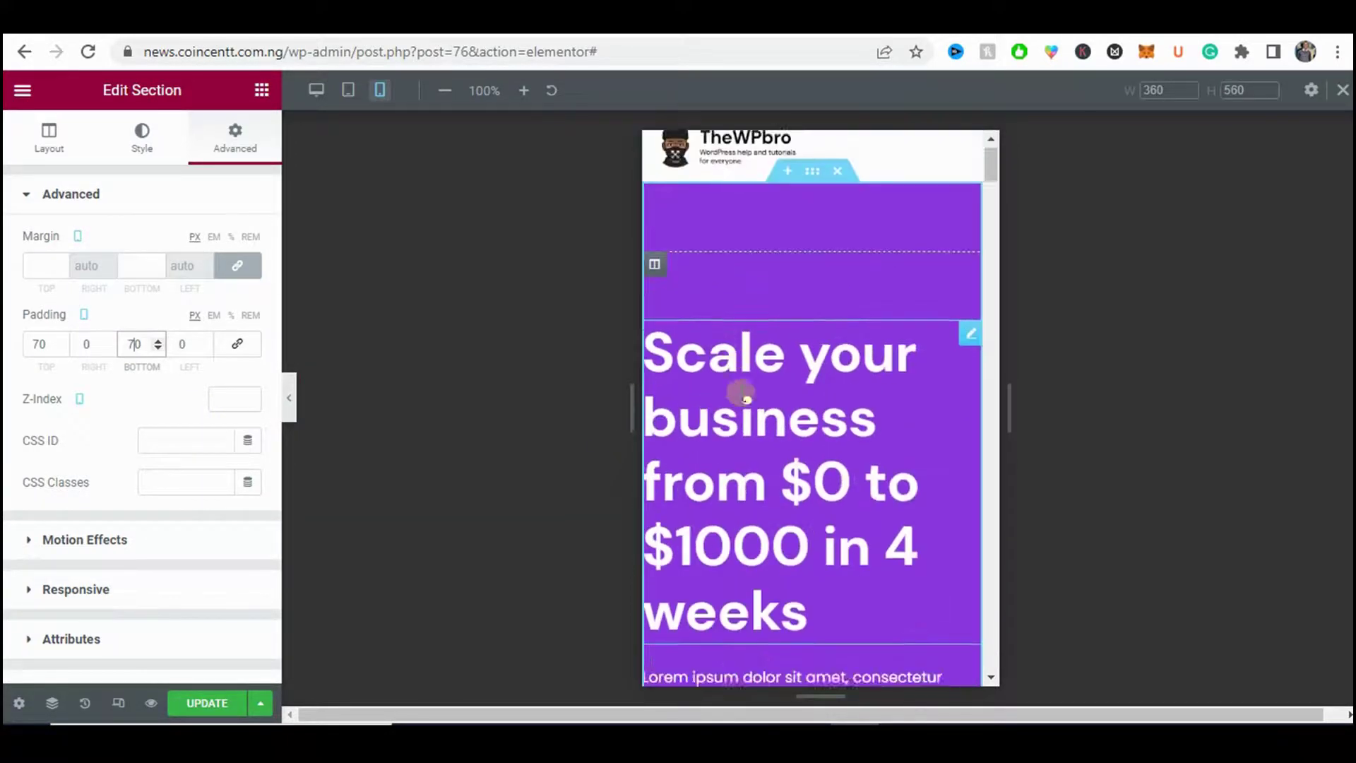
pyautogui.scroll(2, 791, 282)
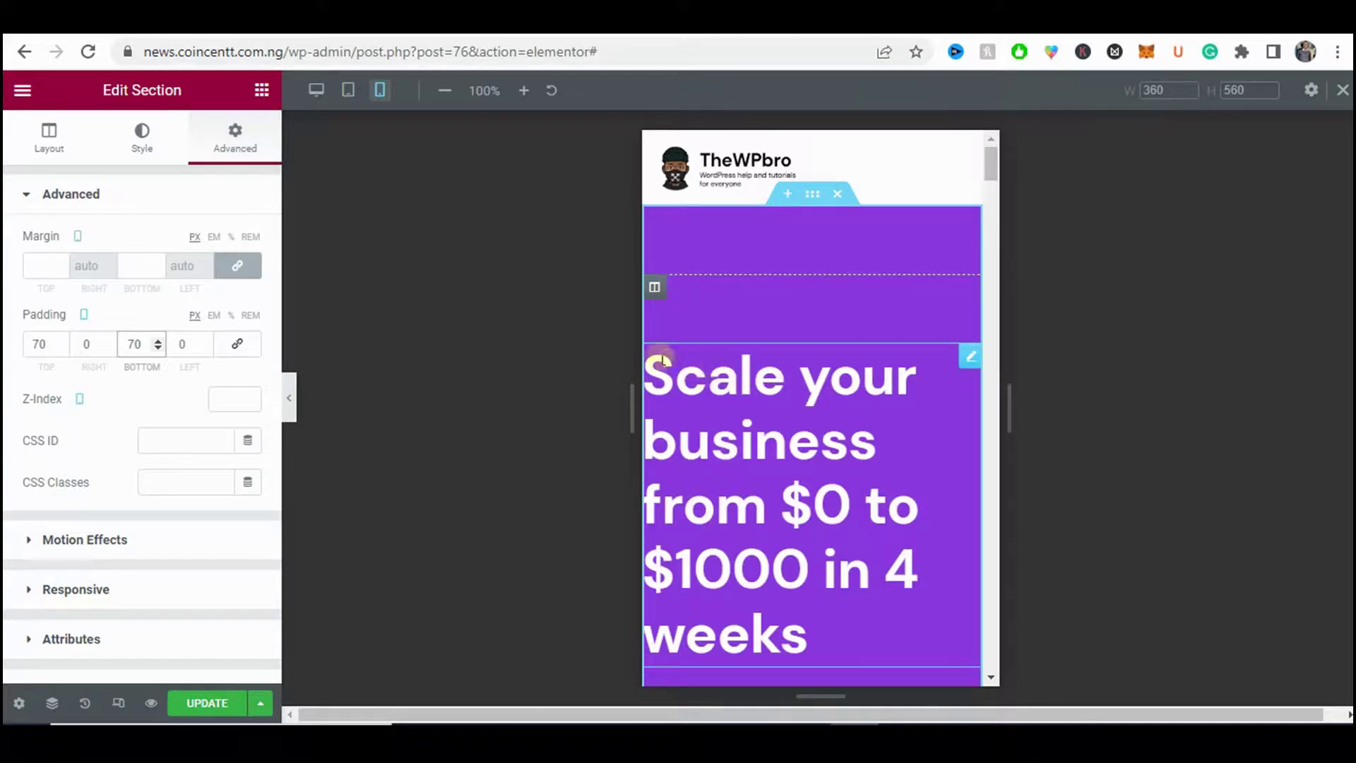
# - Set the hero section's right and left mobile padding to 15 px each
pyautogui.click(92, 343)
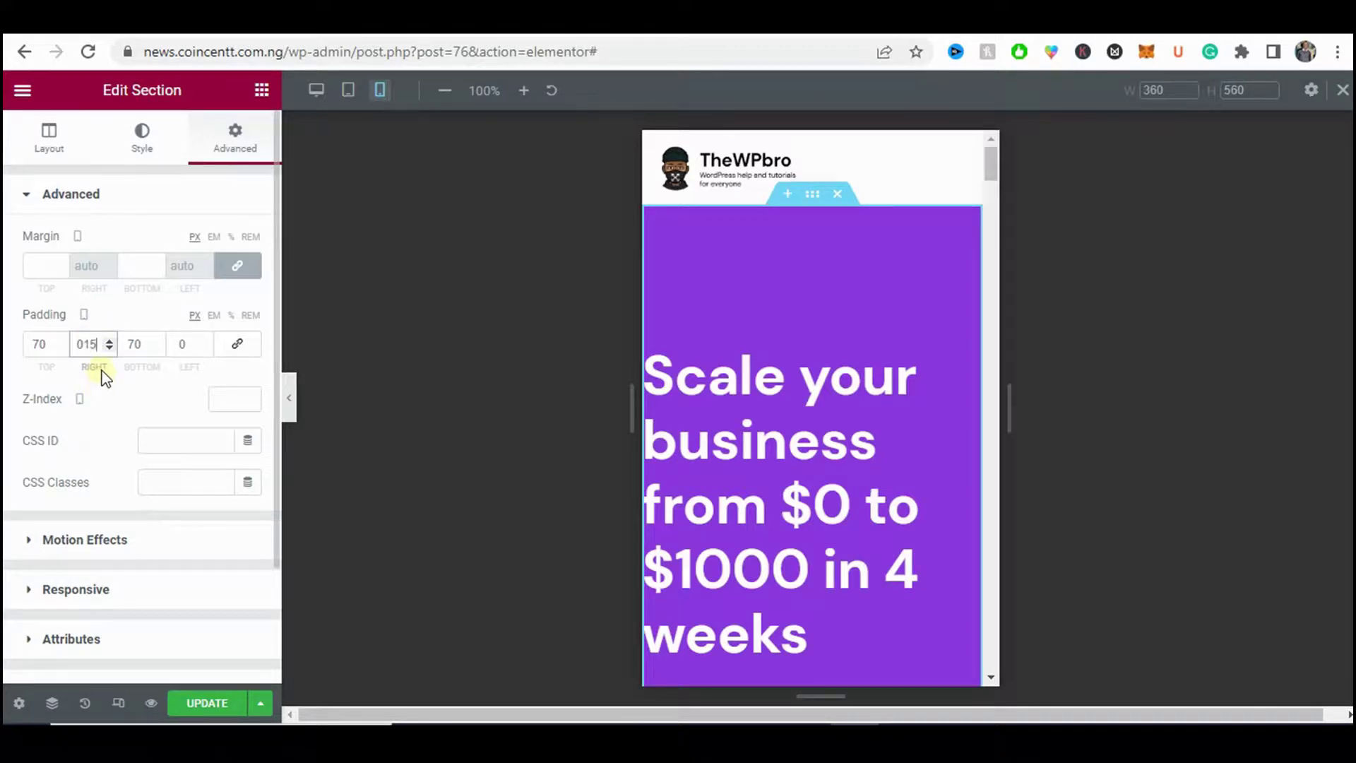
pyautogui.write('15')
pyautogui.click(194, 347)
pyautogui.write('15')
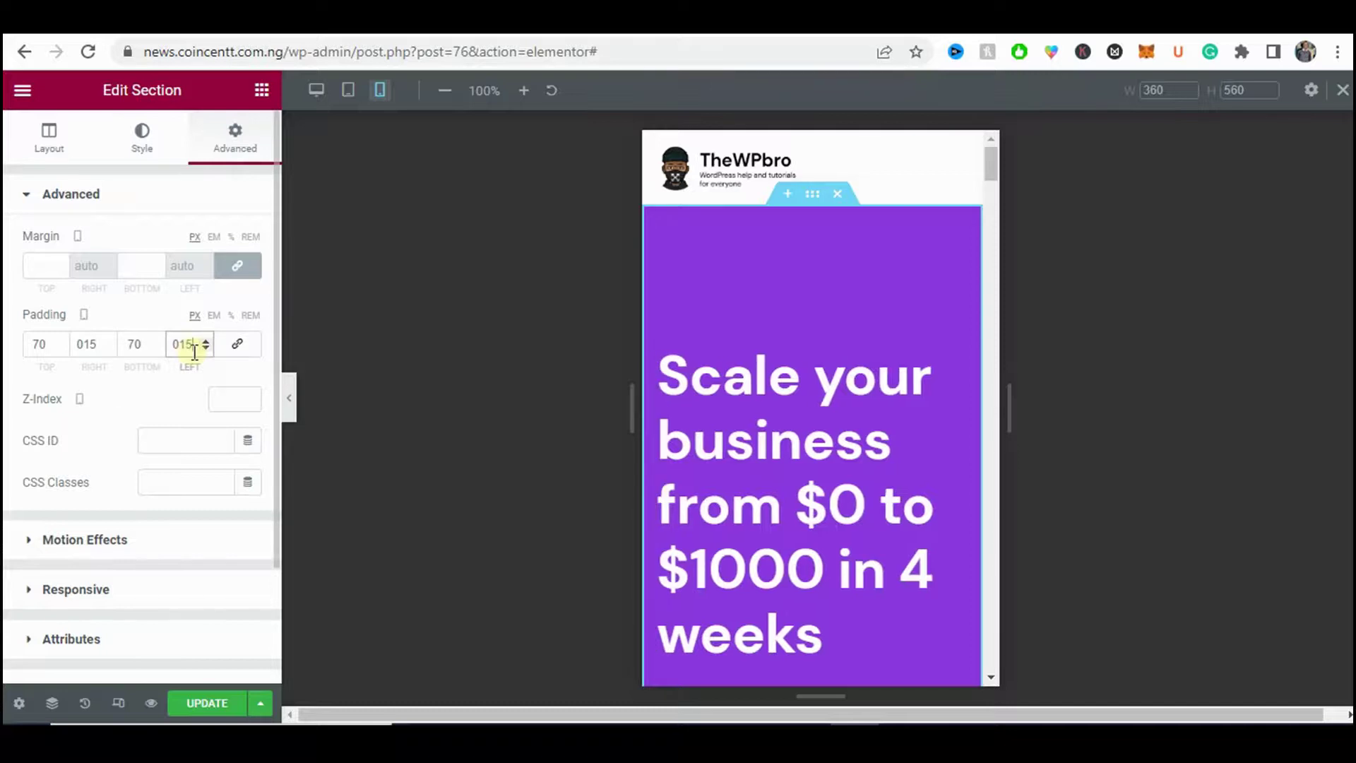
# - Set the width of the hero section's book cover image to 100% for mobile
pyautogui.scroll(-5, 948, 374)
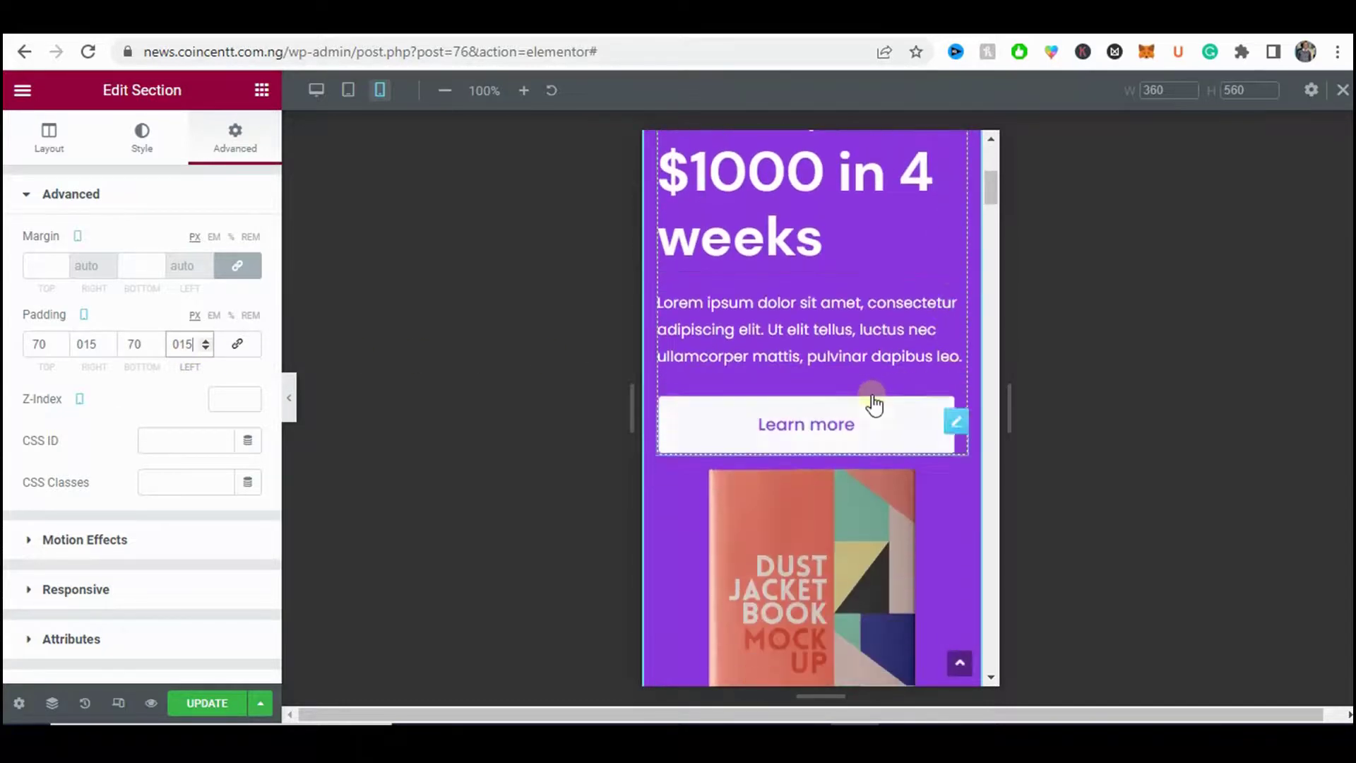
pyautogui.scroll(1, 870, 323)
pyautogui.scroll(-3, 870, 324)
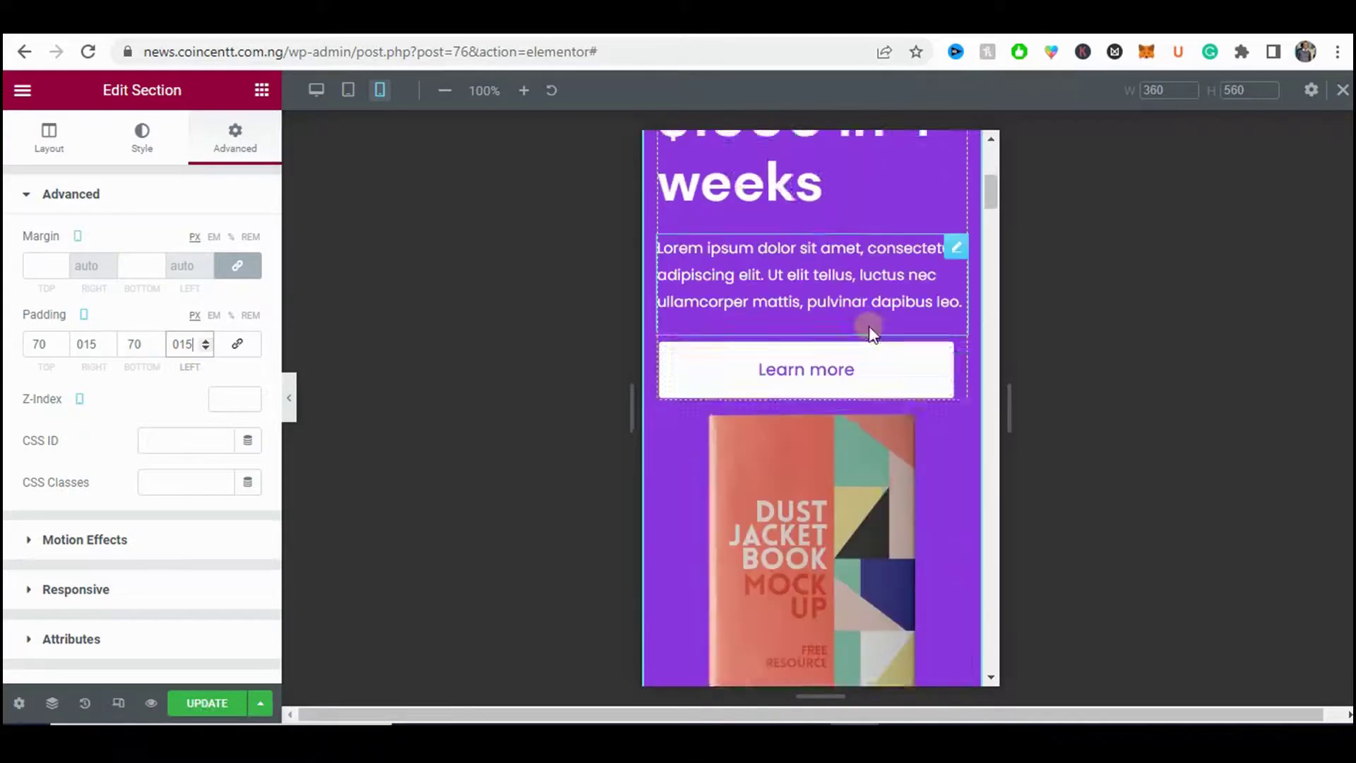
pyautogui.click(945, 283)
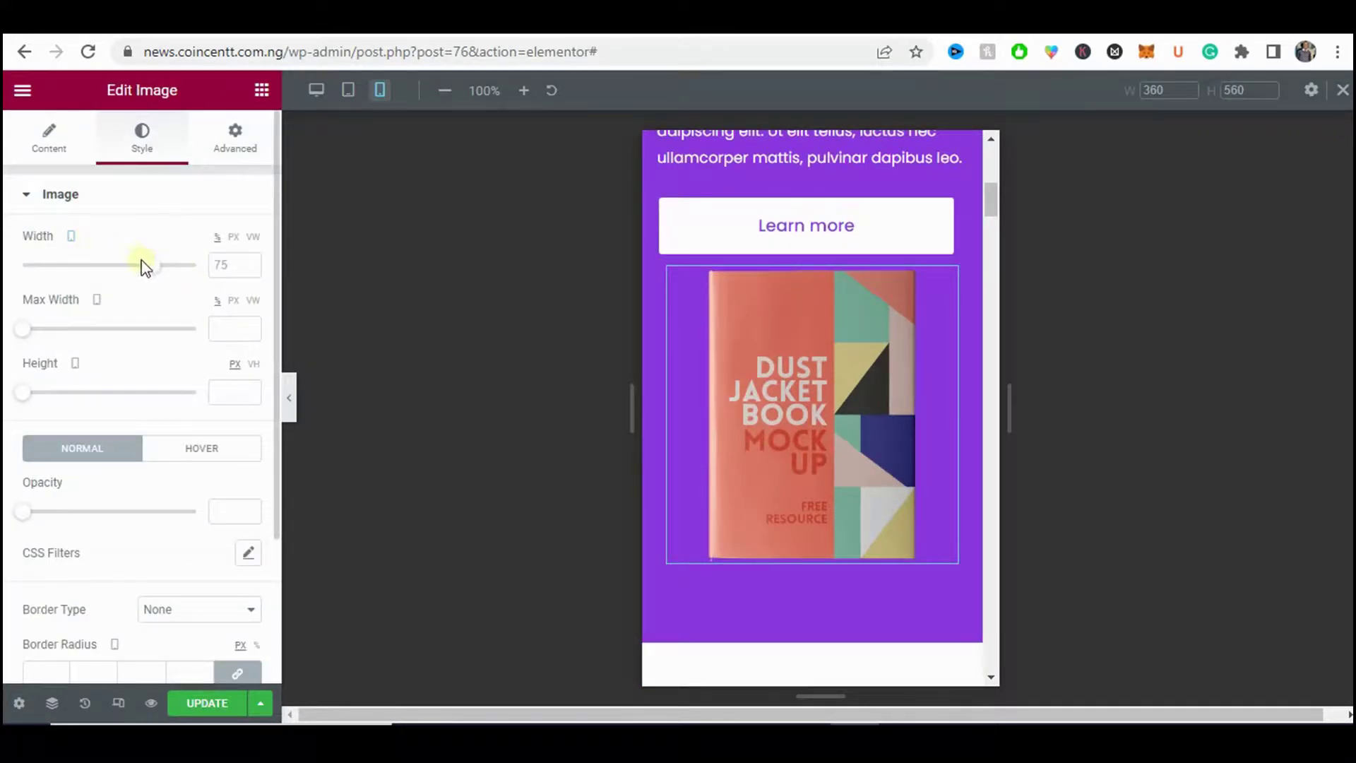
pyautogui.moveTo(148, 267); pyautogui.dragTo(207, 274)
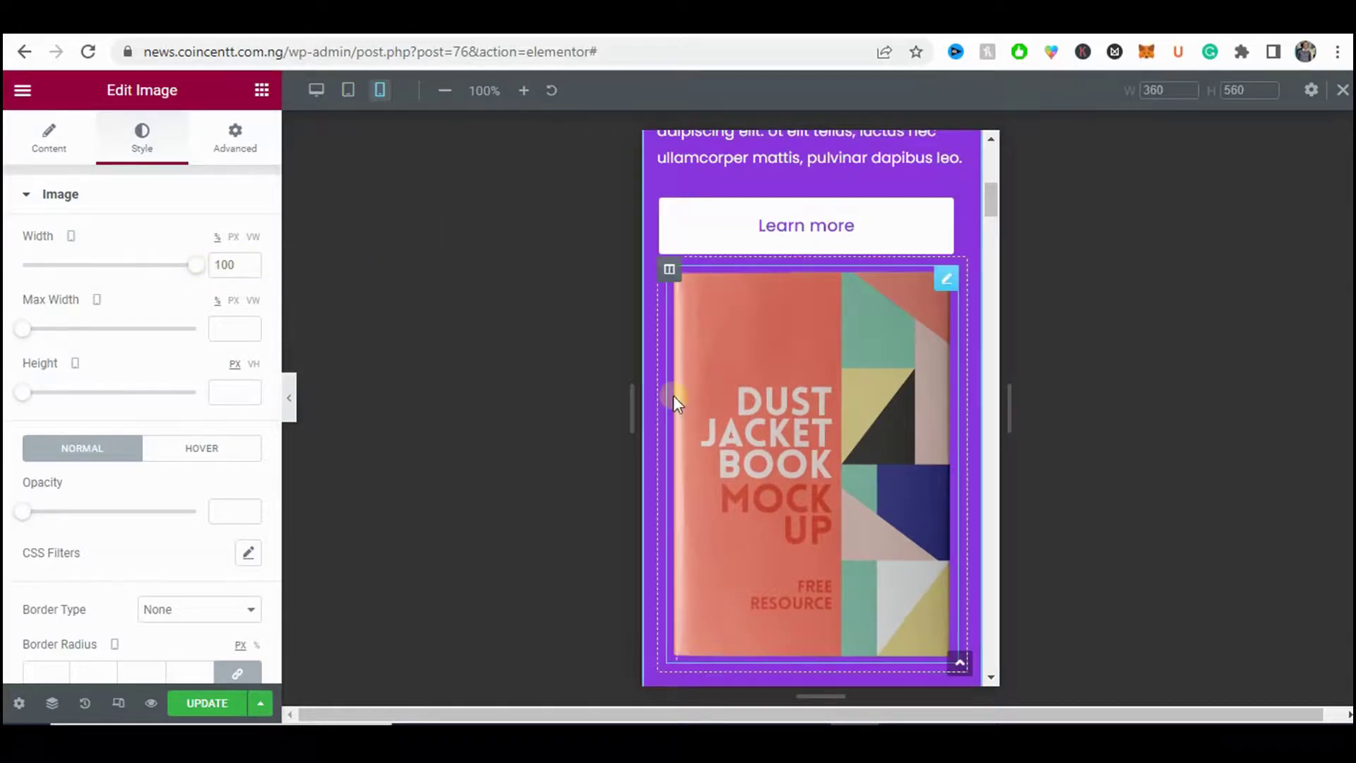
# - Set the mobile padding of the column holding the hero book cover to 30 px at the top and 0 on the other sides
pyautogui.click(670, 271)
pyautogui.click(232, 149)
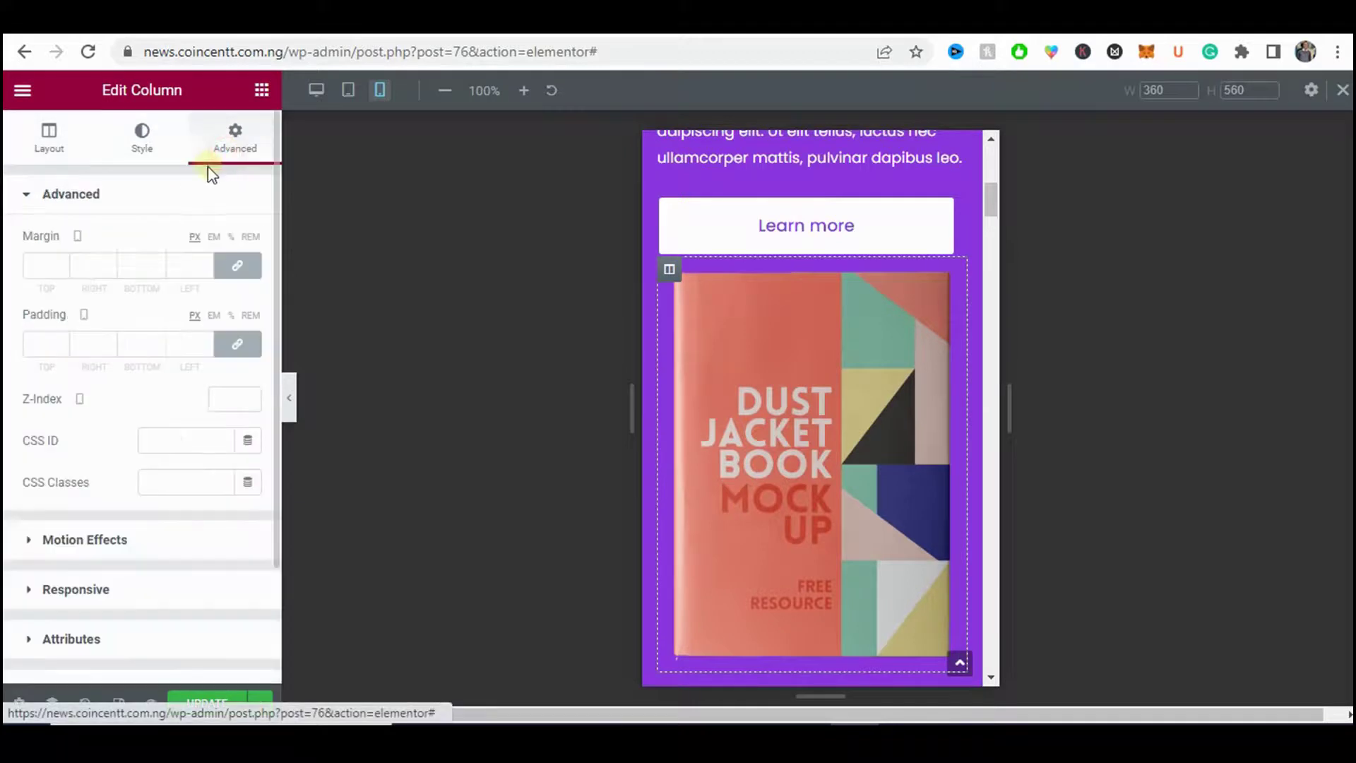
pyautogui.click(237, 343)
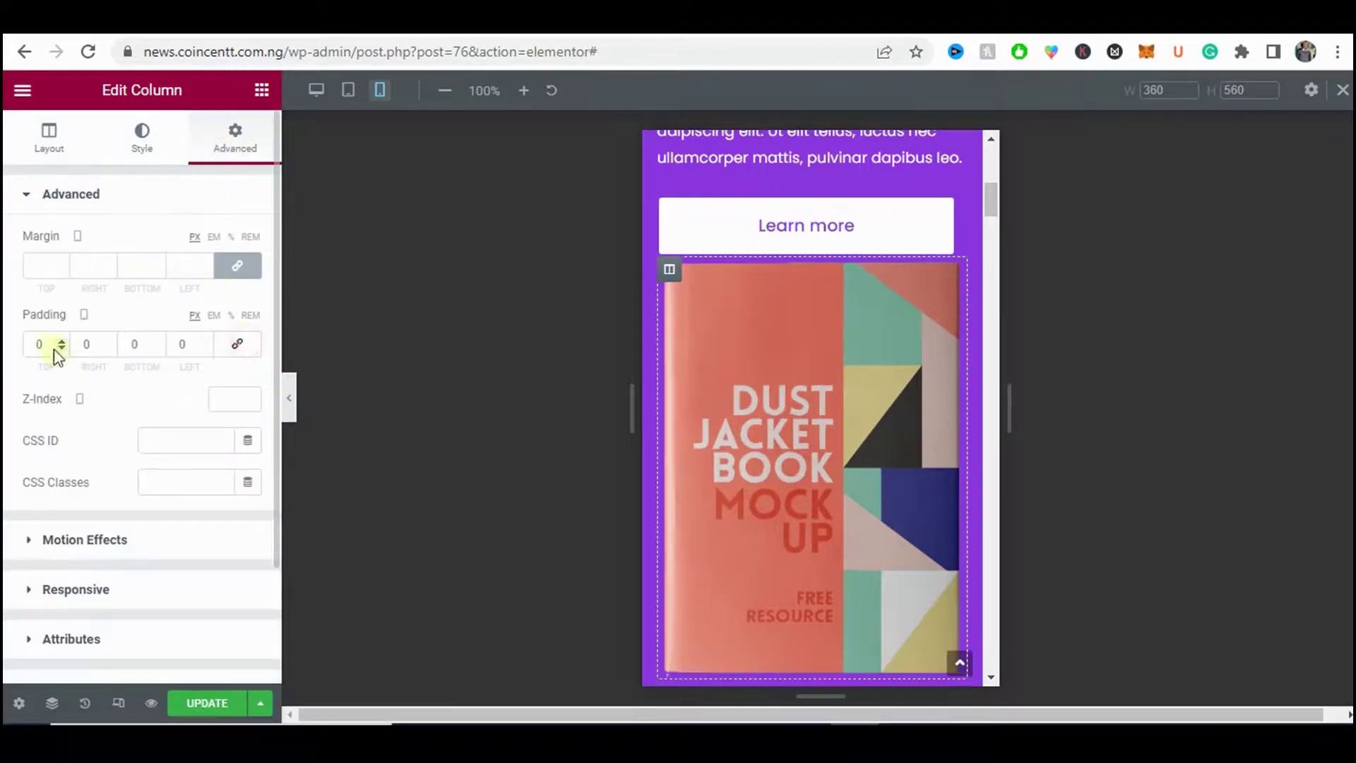
pyautogui.click(38, 343)
pyautogui.write('3')
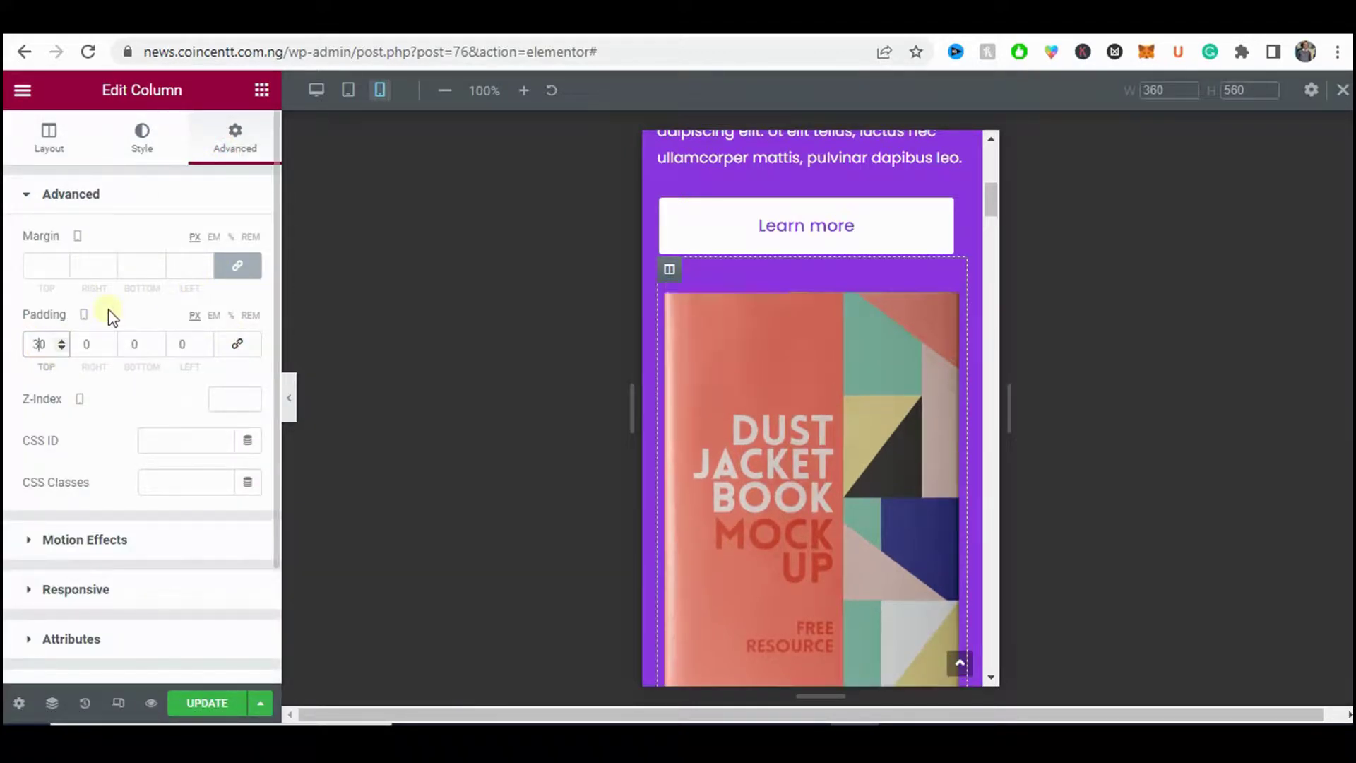
# - Preview the hero section's mobile layout without the editing panel, checking the spacing around the heading, button and book cover
pyautogui.click(289, 398)
pyautogui.scroll(8, 632, 337)
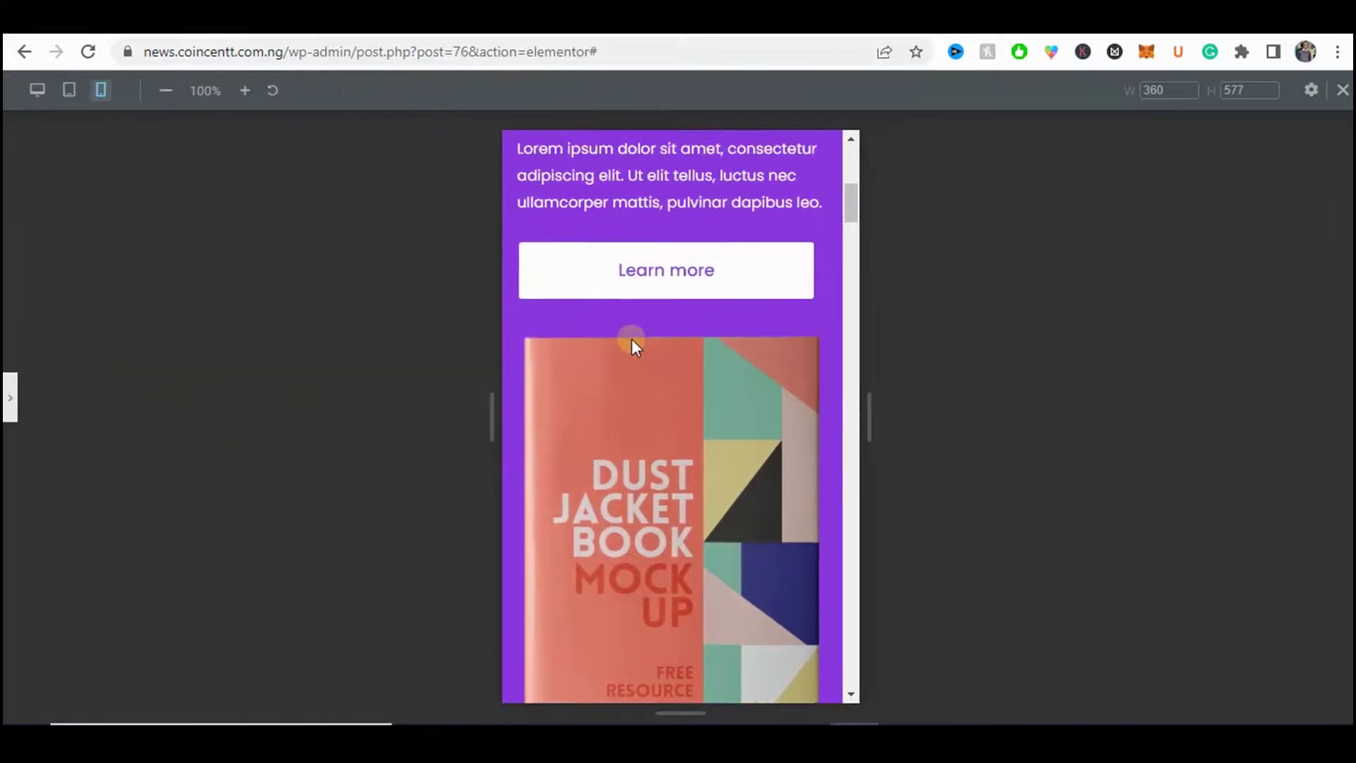
pyautogui.scroll(-4, 631, 338)
pyautogui.scroll(-5, 633, 338)
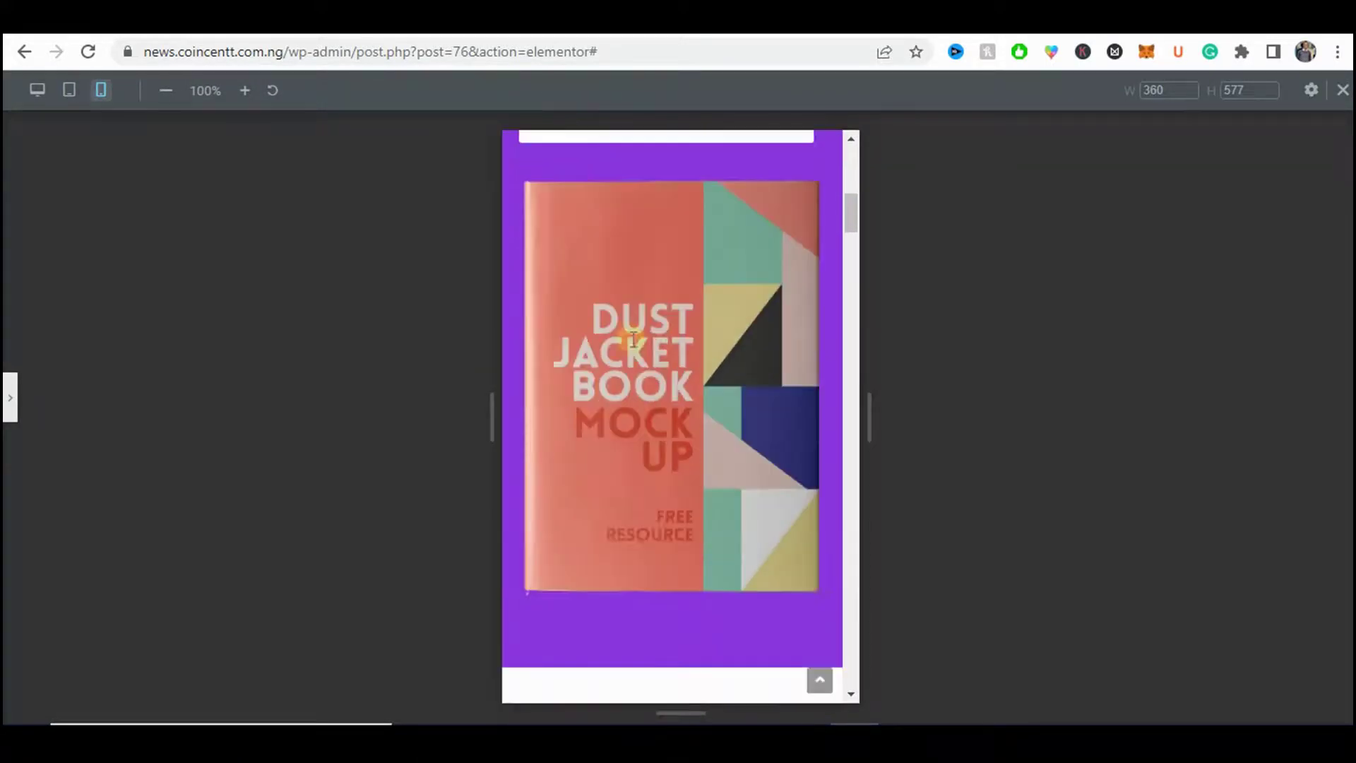
pyautogui.scroll(10, 633, 338)
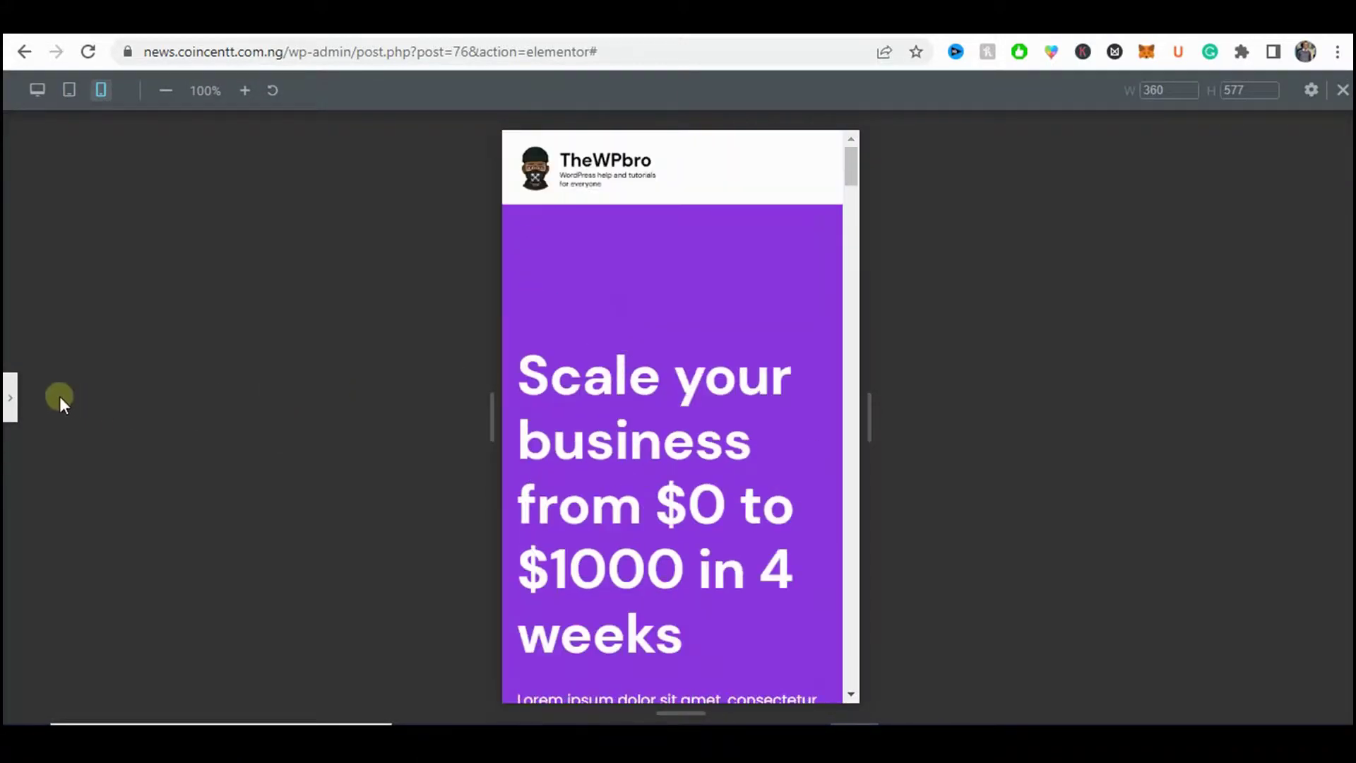
pyautogui.click(11, 395)
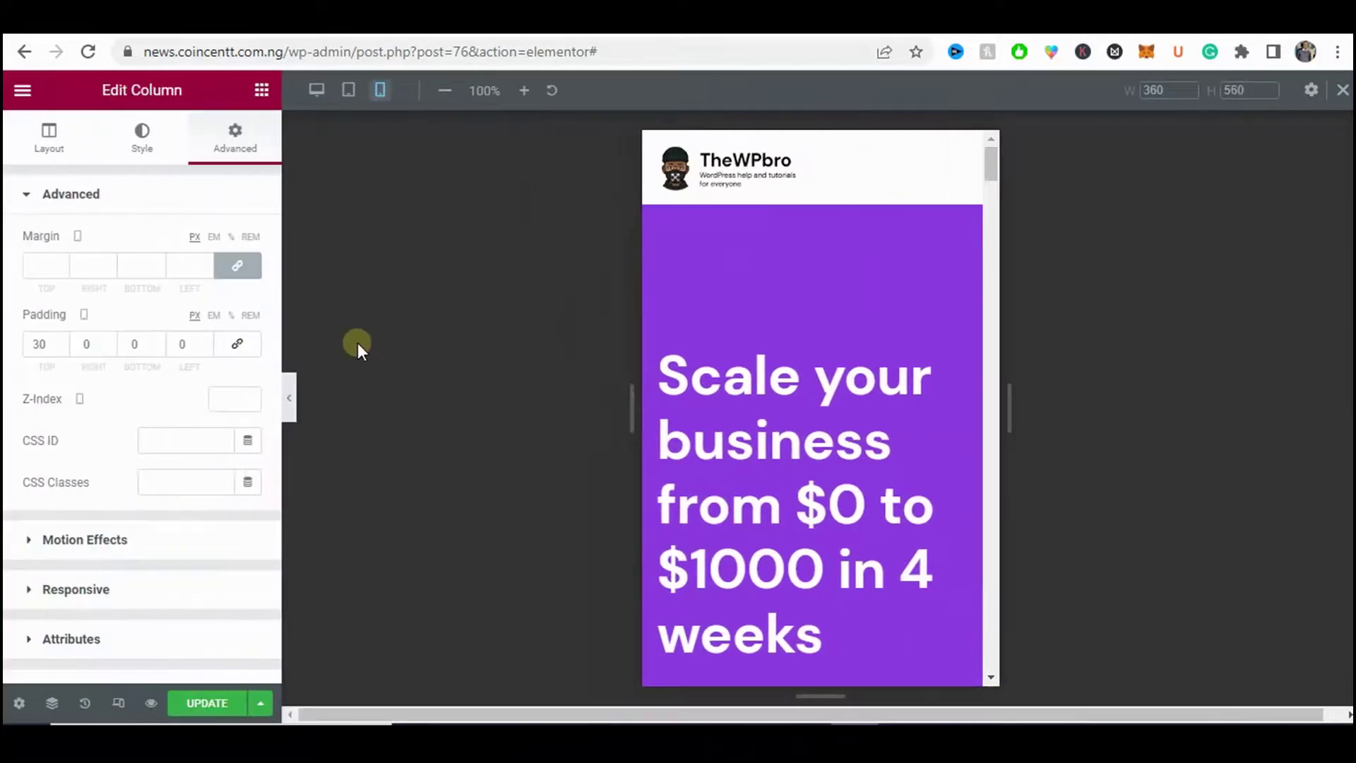
pyautogui.scroll(-6, 786, 294)
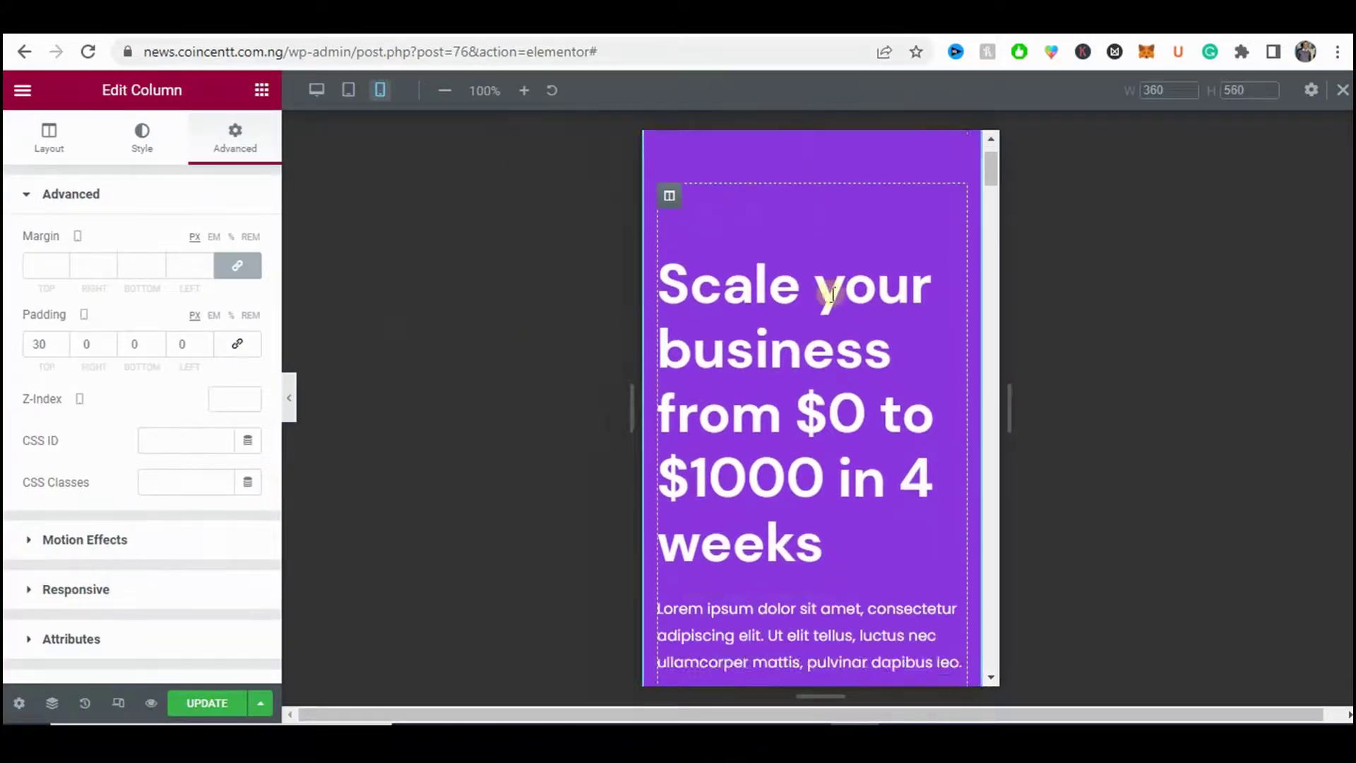
pyautogui.scroll(6, 816, 333)
pyautogui.scroll(-2, 816, 333)
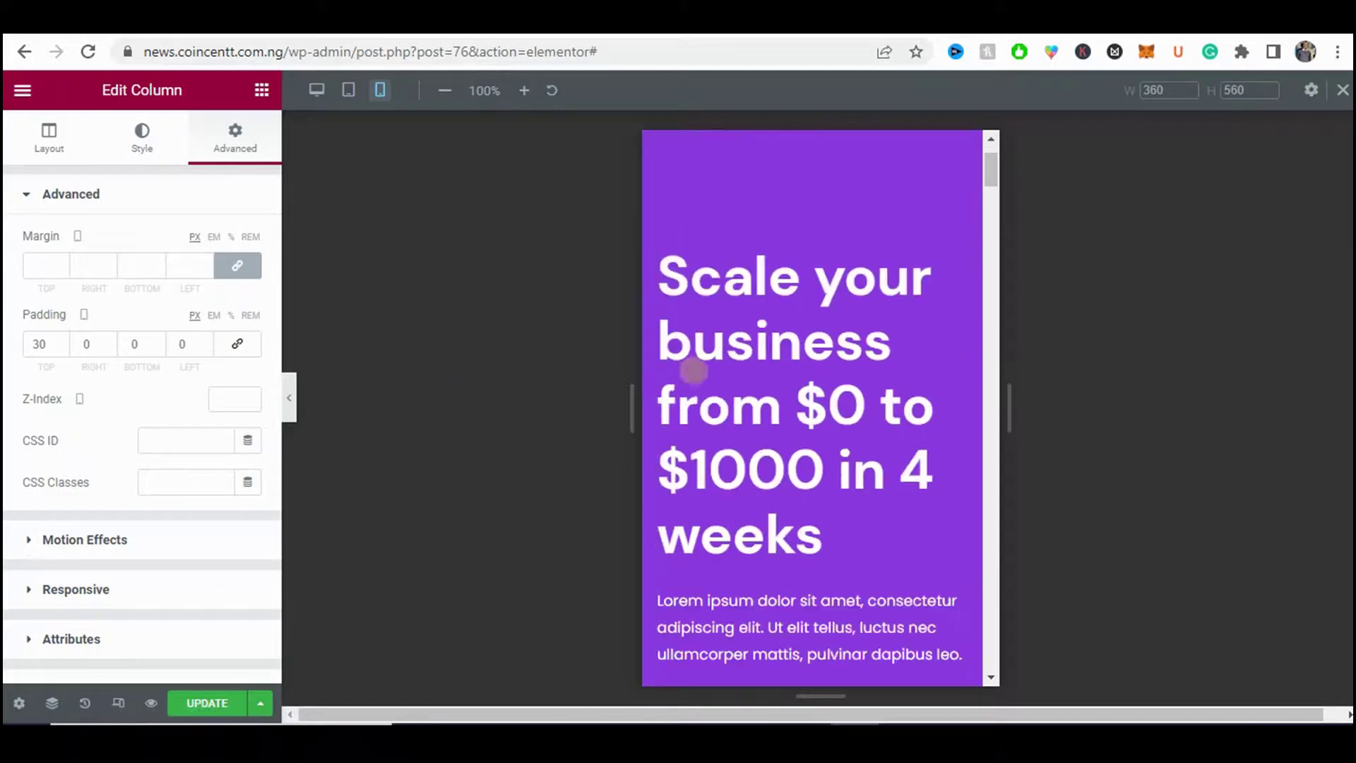
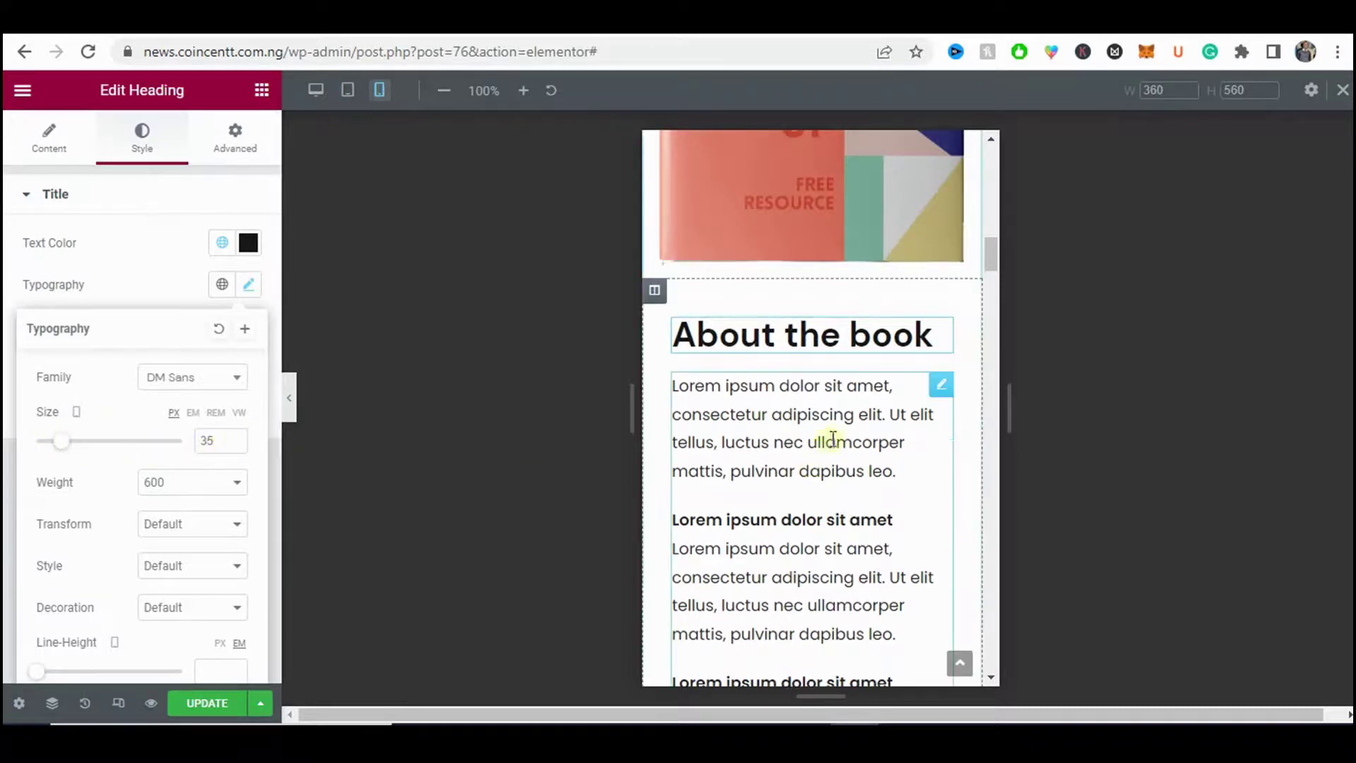
# - Set the "About the book" section's mobile padding to 70 px at the top and 50 px at the bottom
pyautogui.scroll(6, 777, 339)
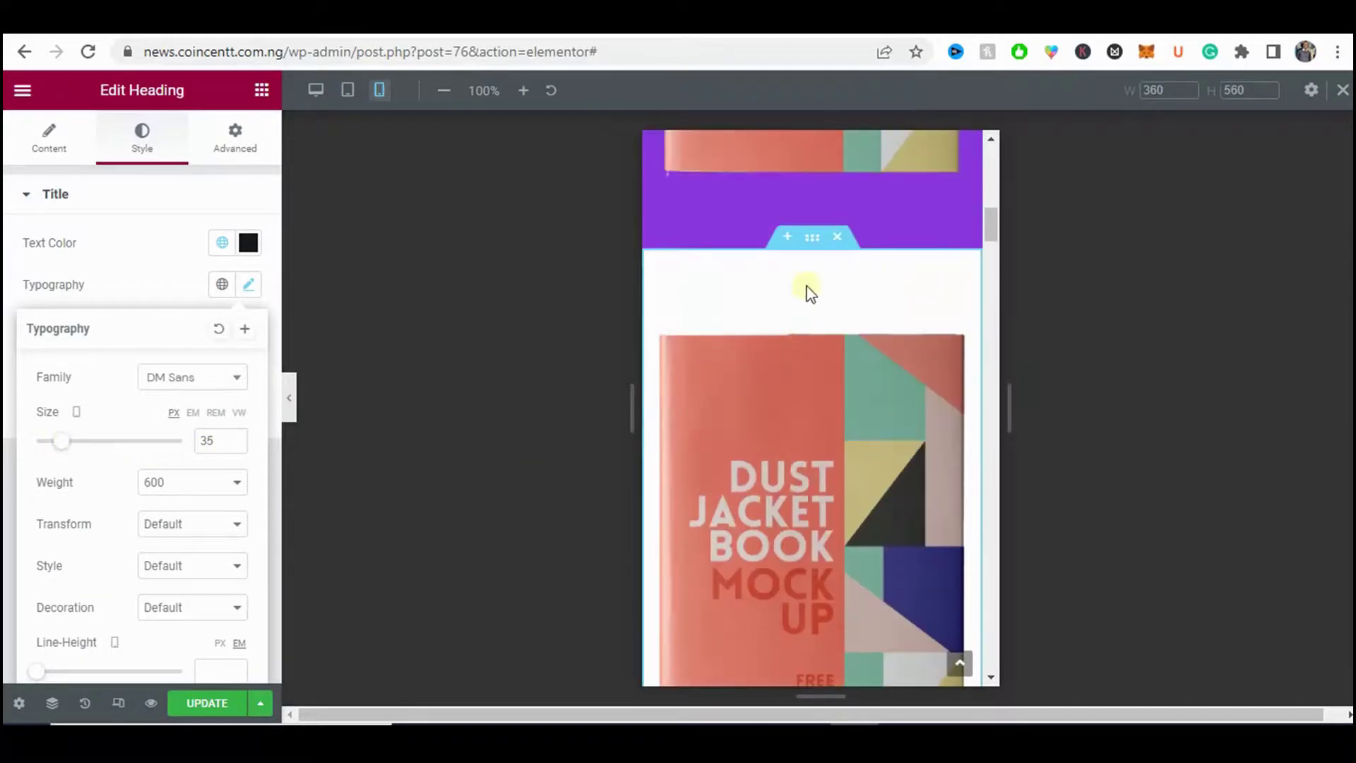
pyautogui.click(812, 237)
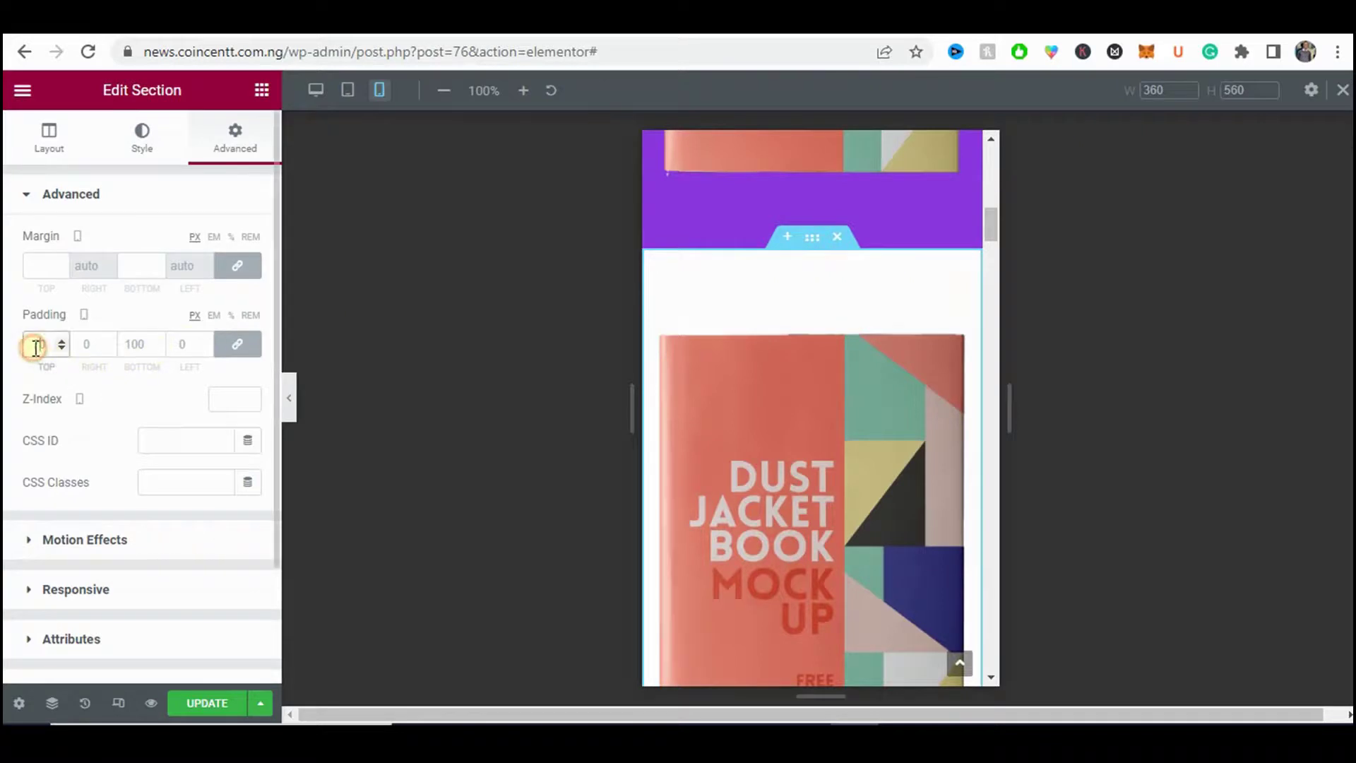
pyautogui.click(244, 346)
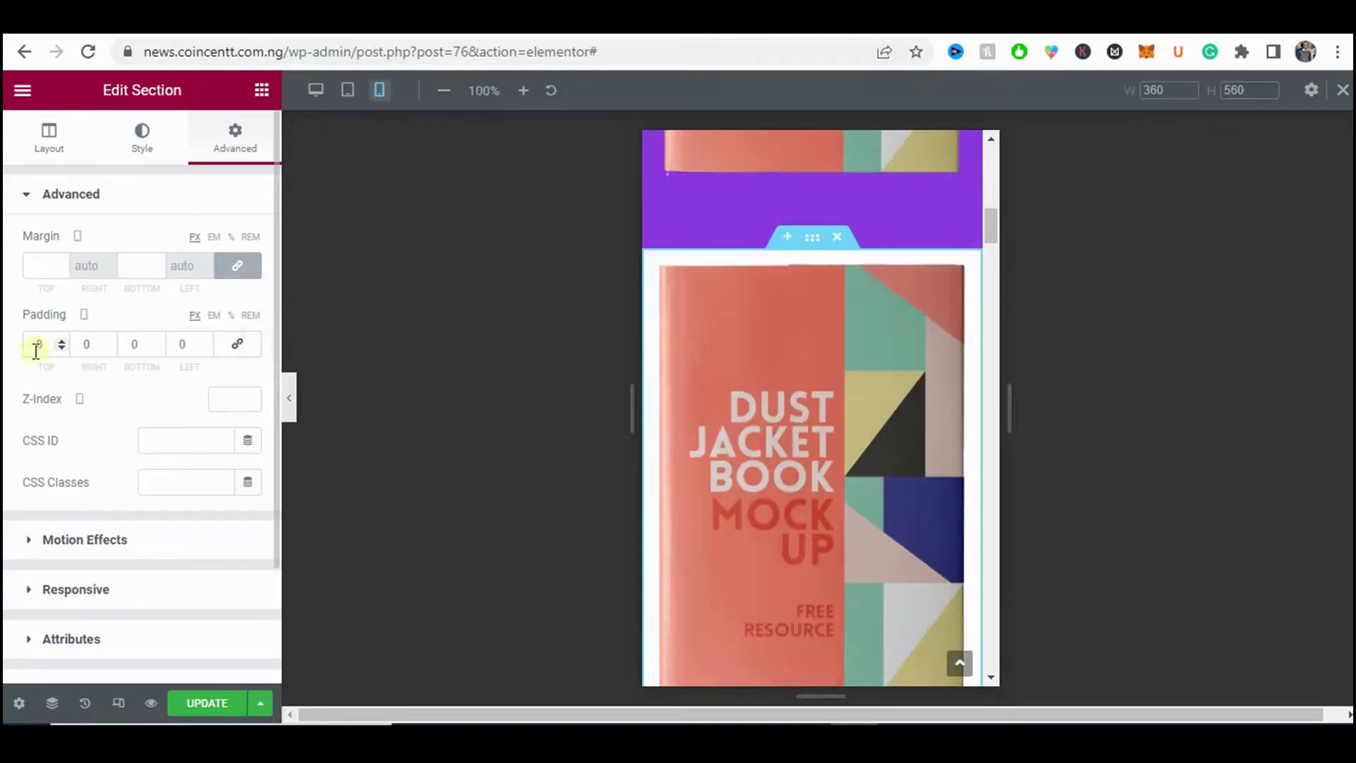
pyautogui.write('7')
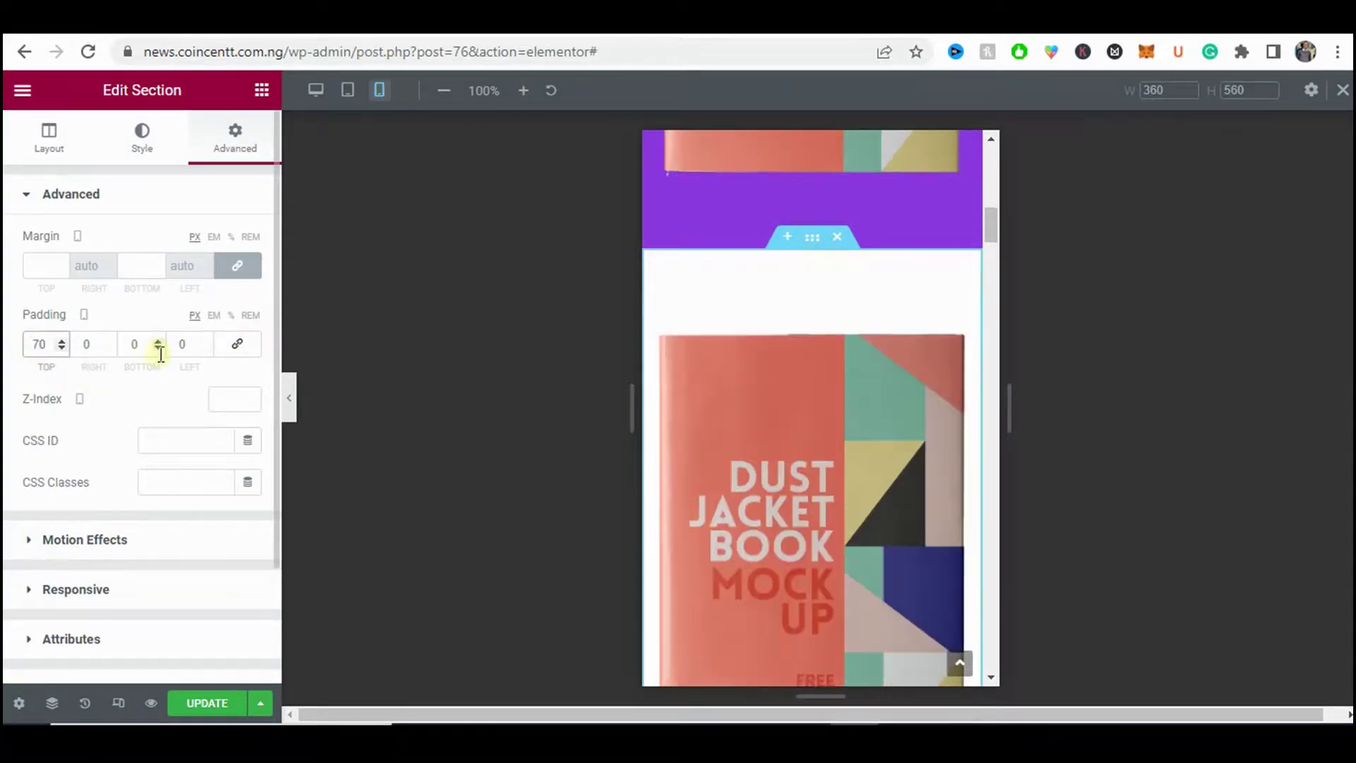
pyautogui.click(136, 344)
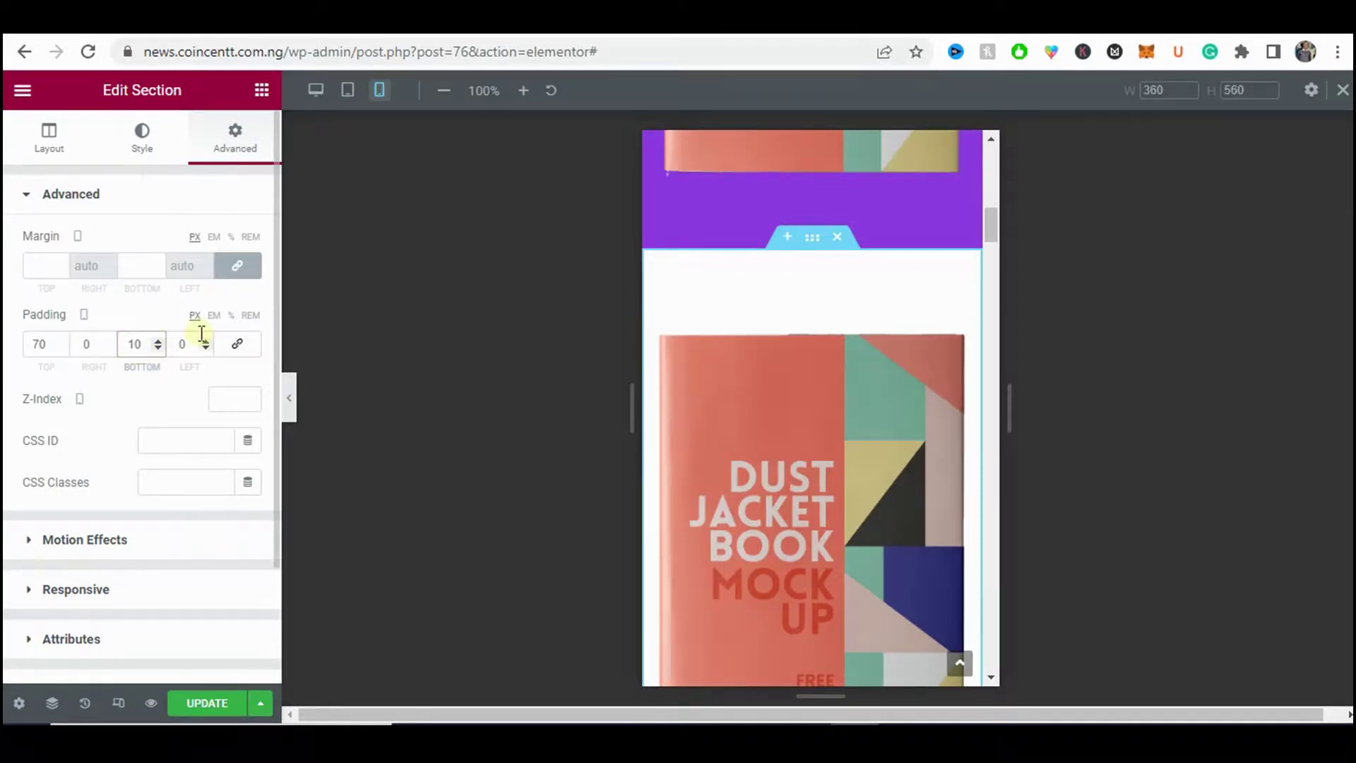
pyautogui.scroll(-10, 781, 324)
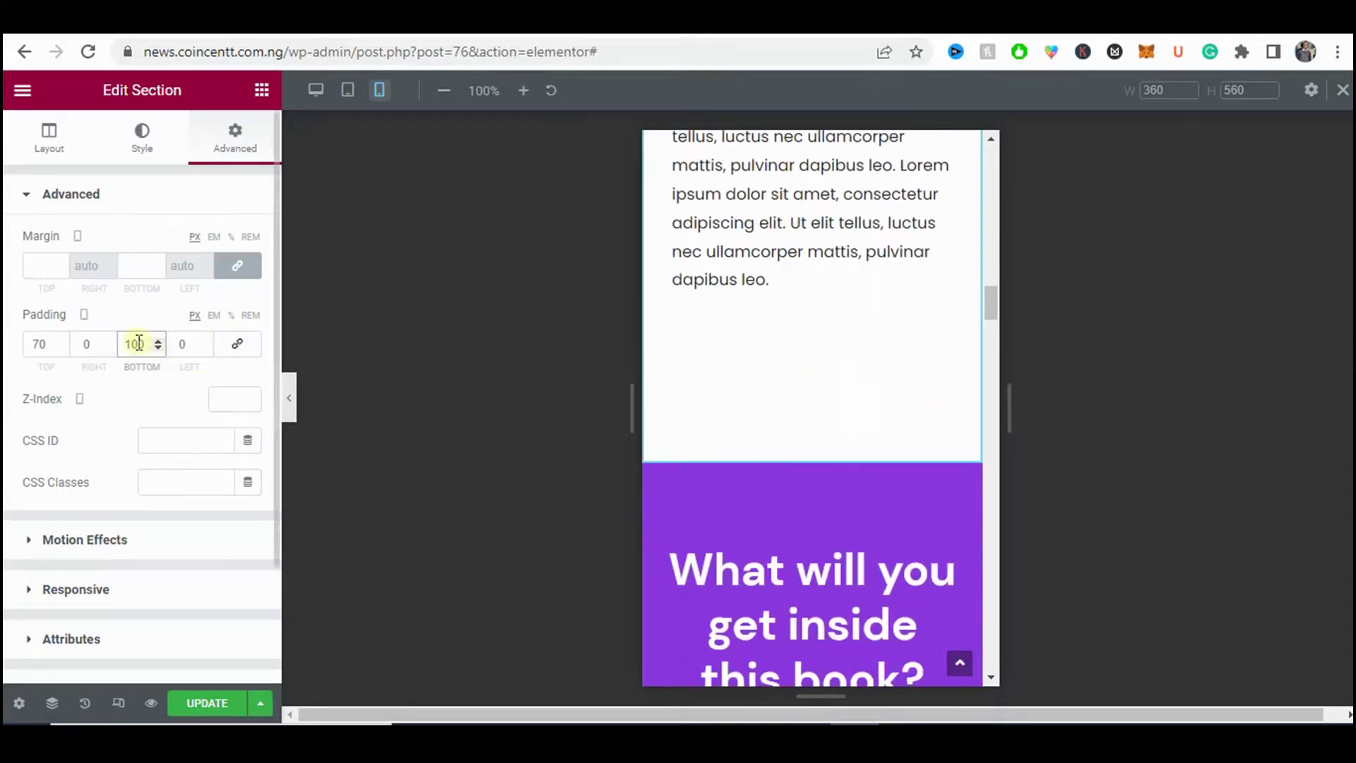
pyautogui.write('70')
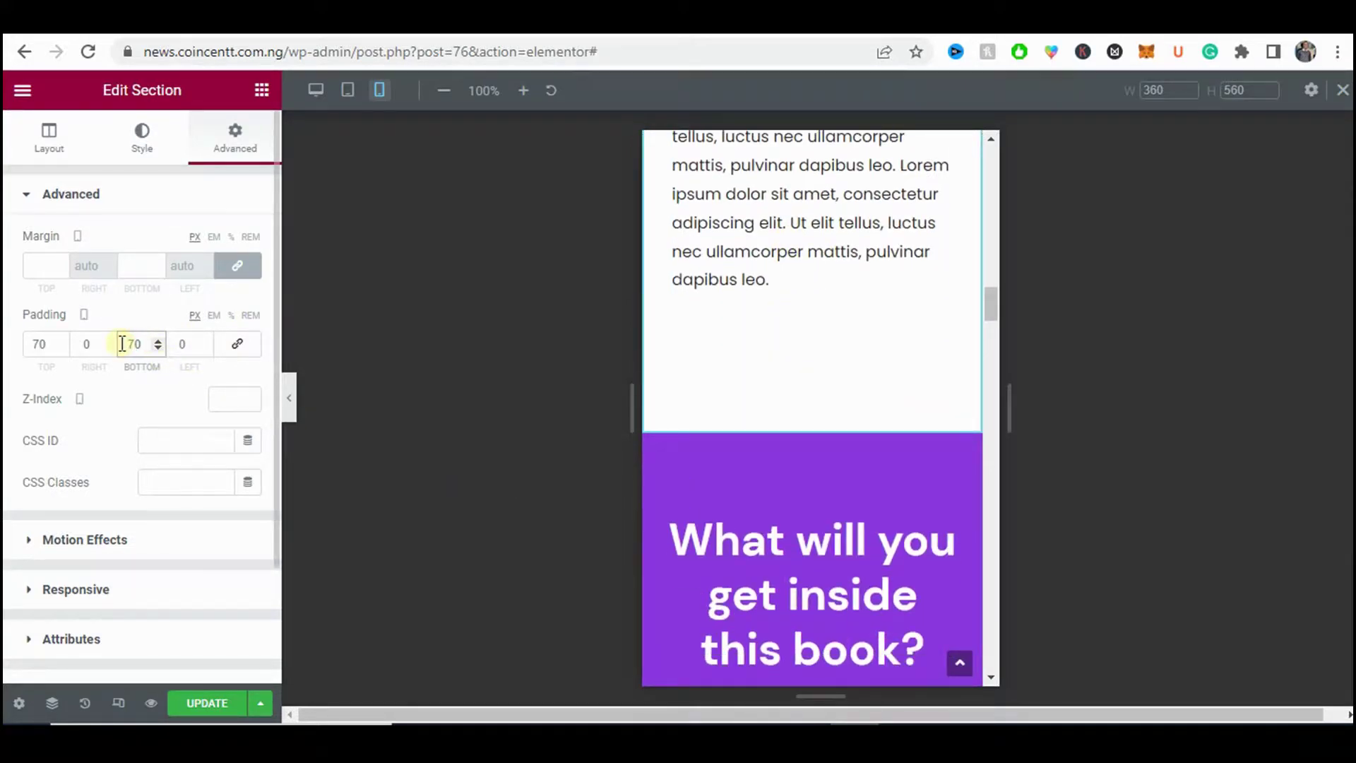
pyautogui.press('BackSpace')
pyautogui.press('BackSpace')
pyautogui.write('50')
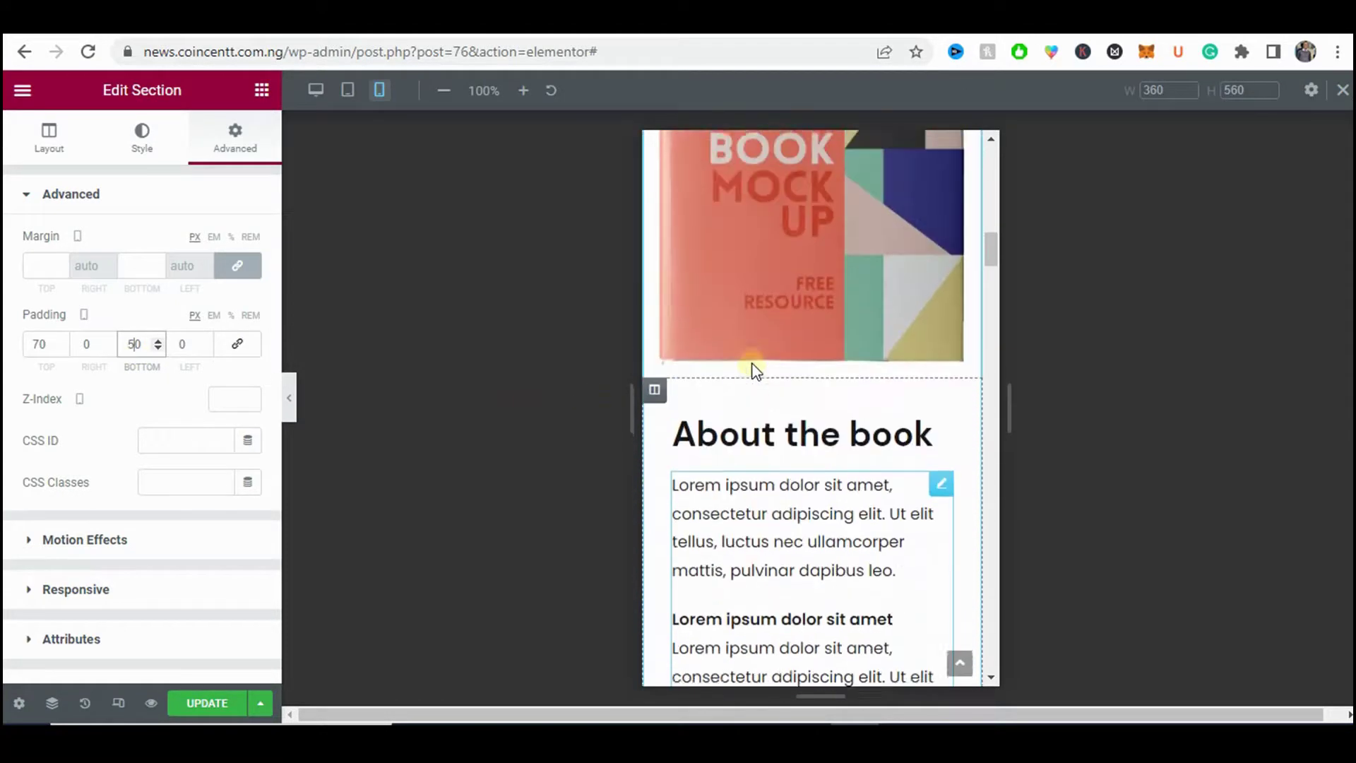
# - Set the "About the book" section's right and left mobile padding to 15 px each
pyautogui.click(92, 345)
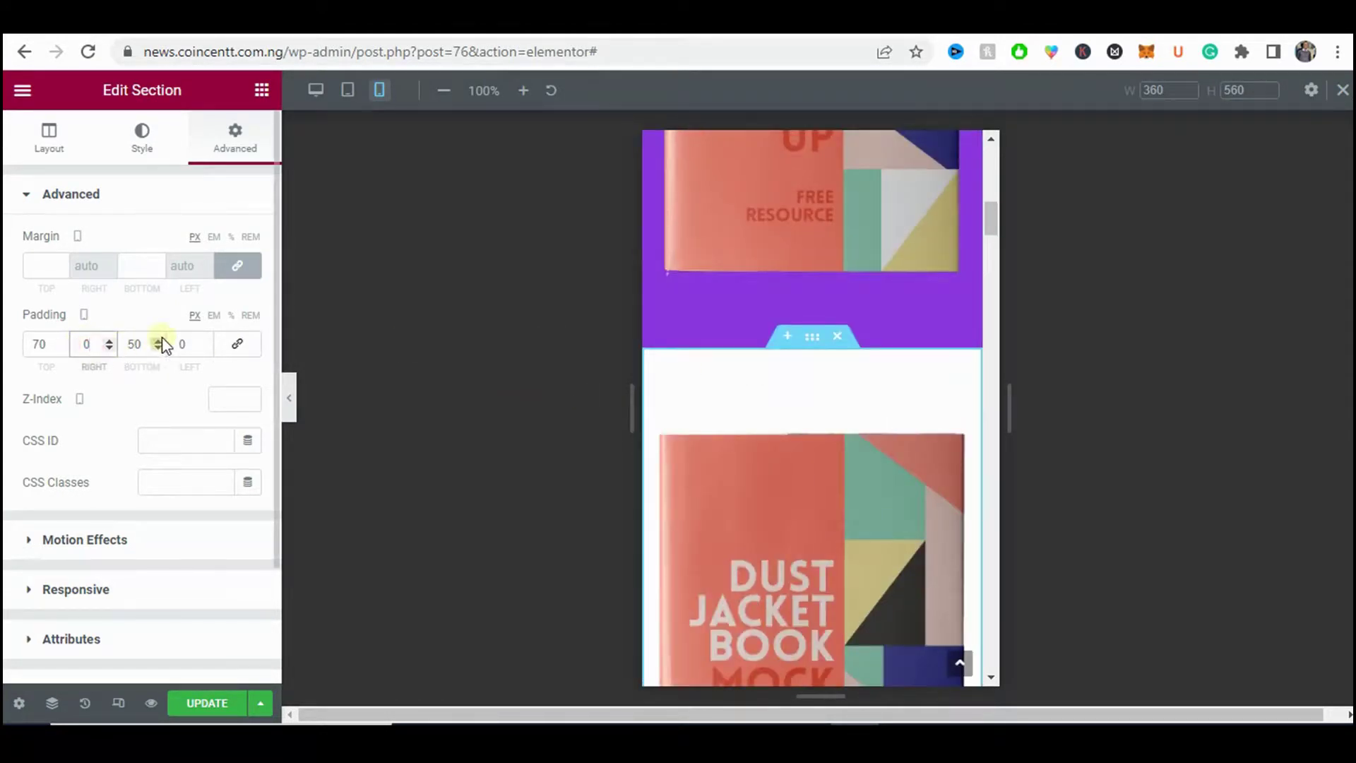
pyautogui.write('15')
pyautogui.click(192, 341)
pyautogui.write('15')
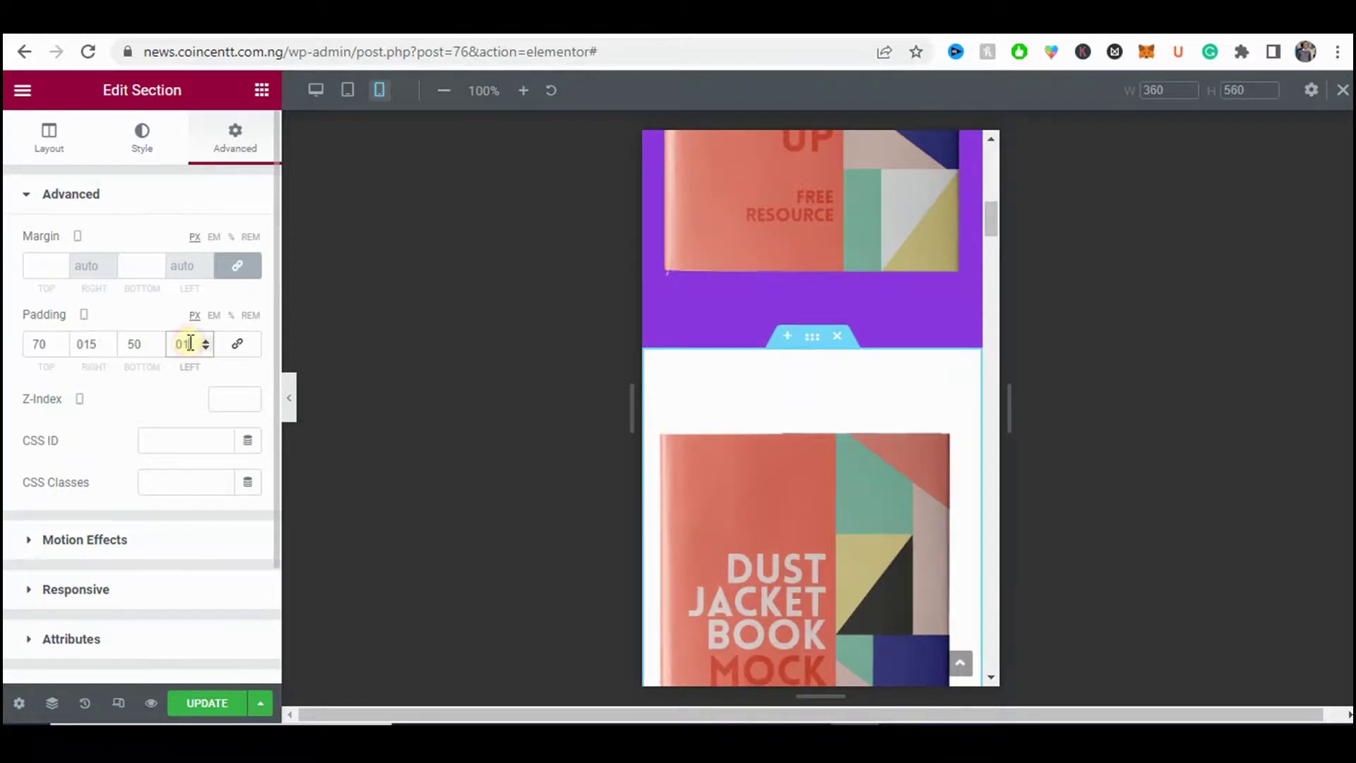
# - Examine the mobile layout of the "About the book" section and of the feature cards under "What will you get inside this book?"
pyautogui.scroll(-6, 732, 391)
pyautogui.scroll(10, 735, 392)
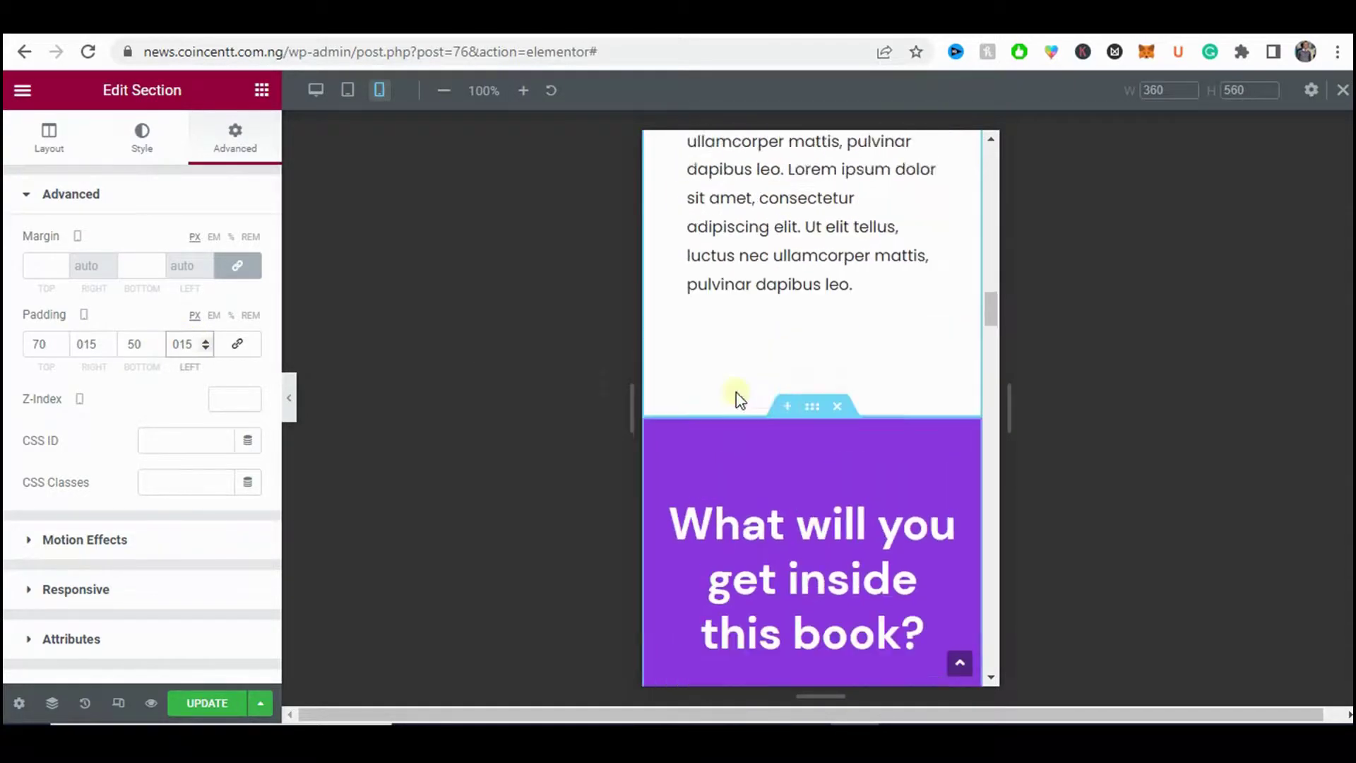
pyautogui.scroll(-6, 738, 392)
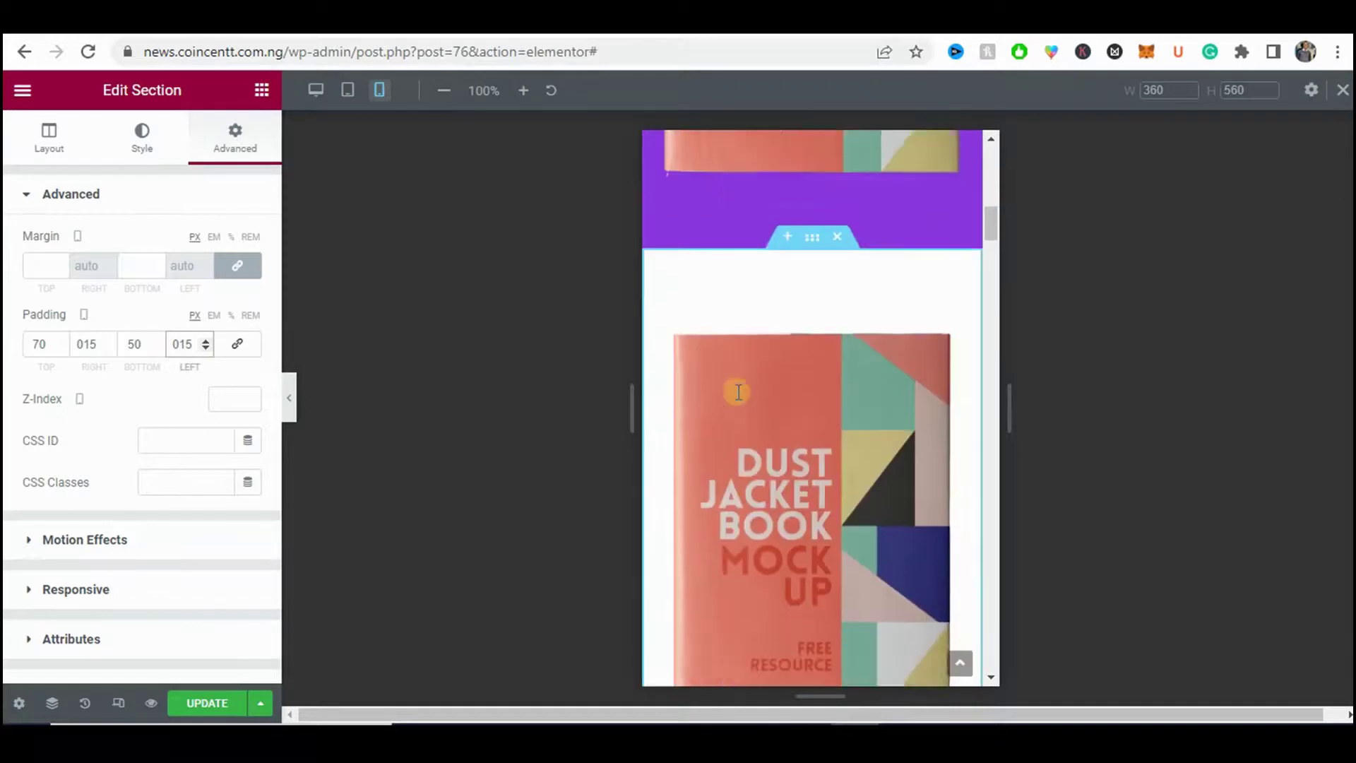
pyautogui.scroll(-3, 744, 391)
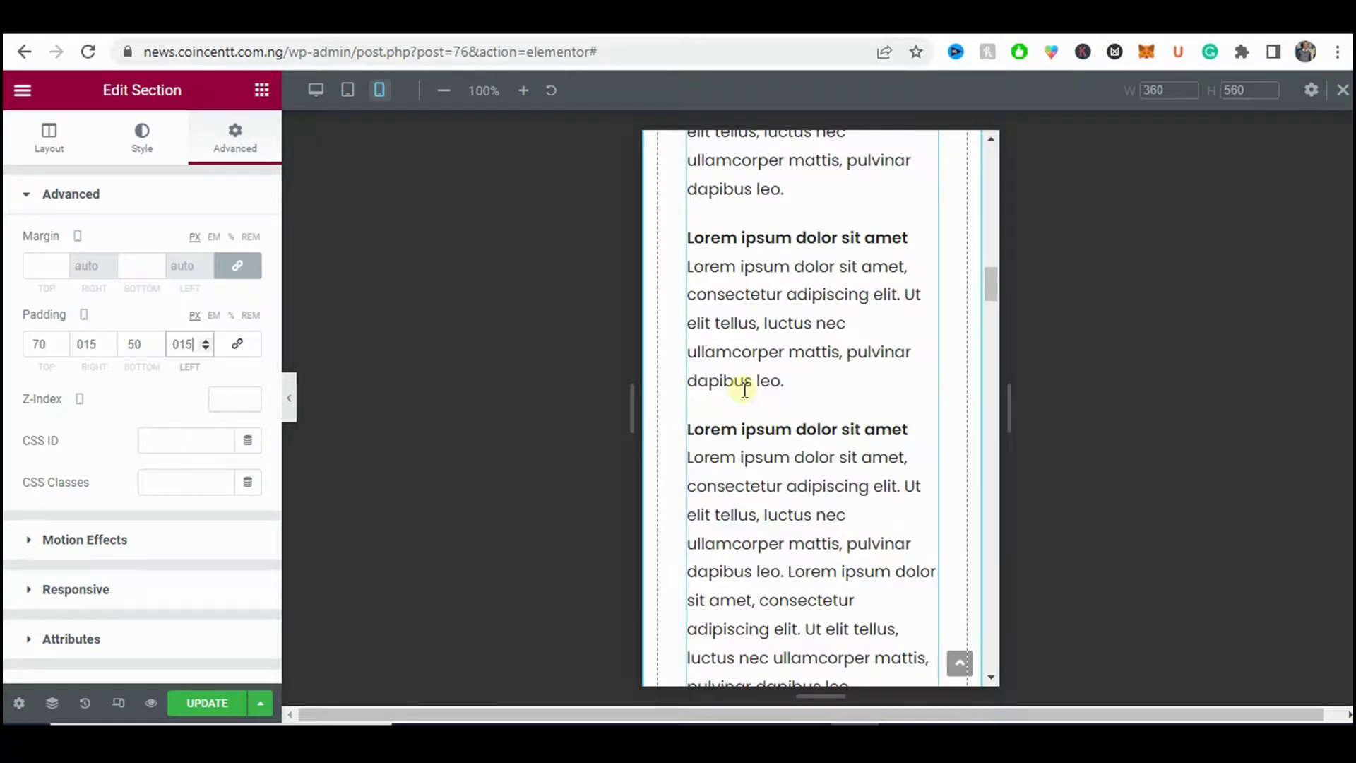
pyautogui.scroll(7, 821, 282)
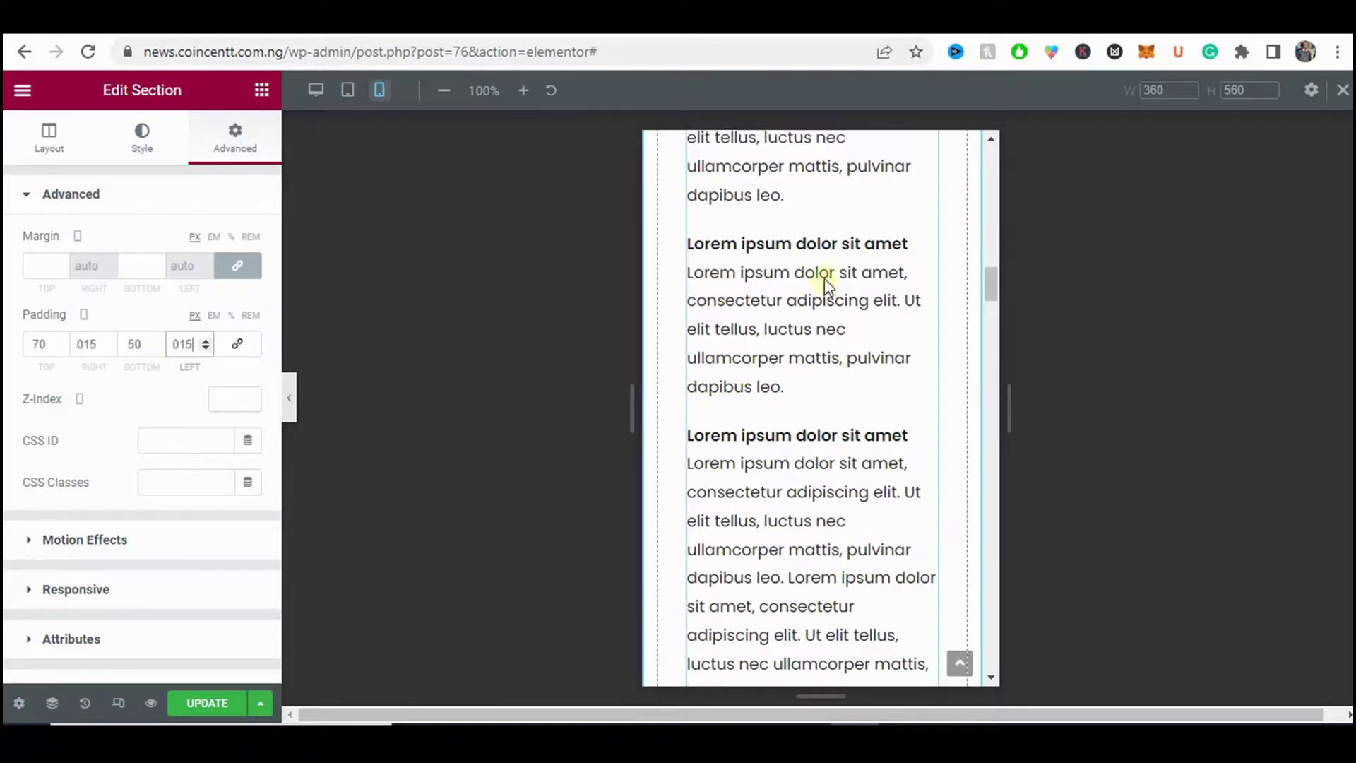
pyautogui.scroll(5, 824, 278)
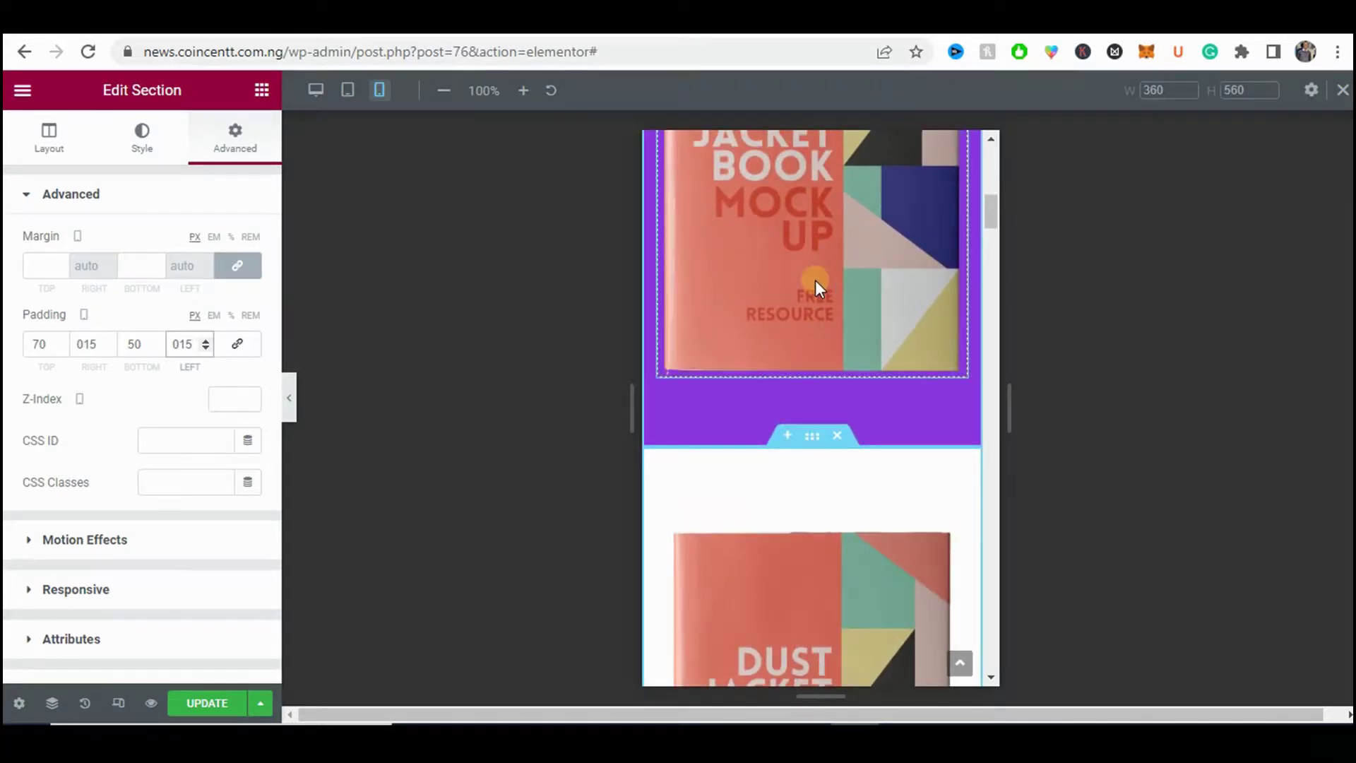
pyautogui.scroll(-15, 815, 279)
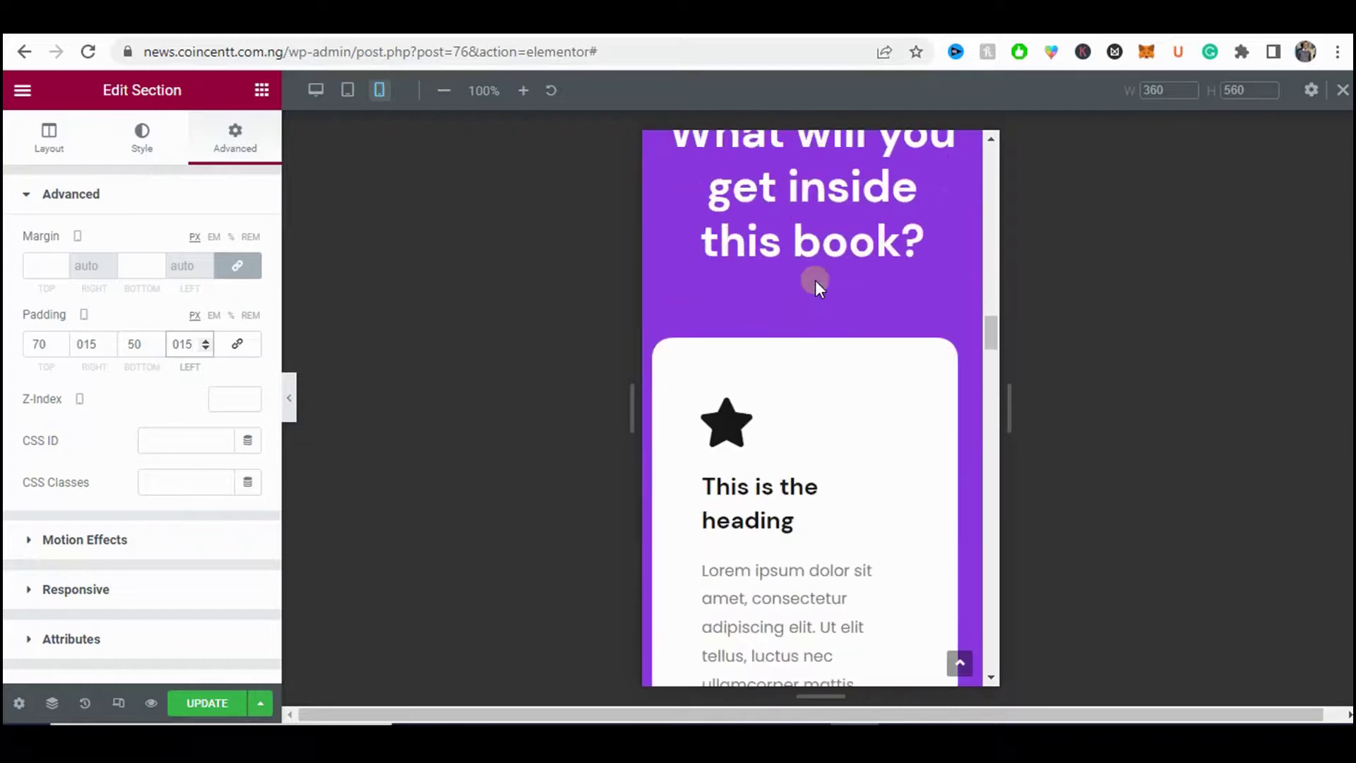
pyautogui.scroll(-10, 816, 280)
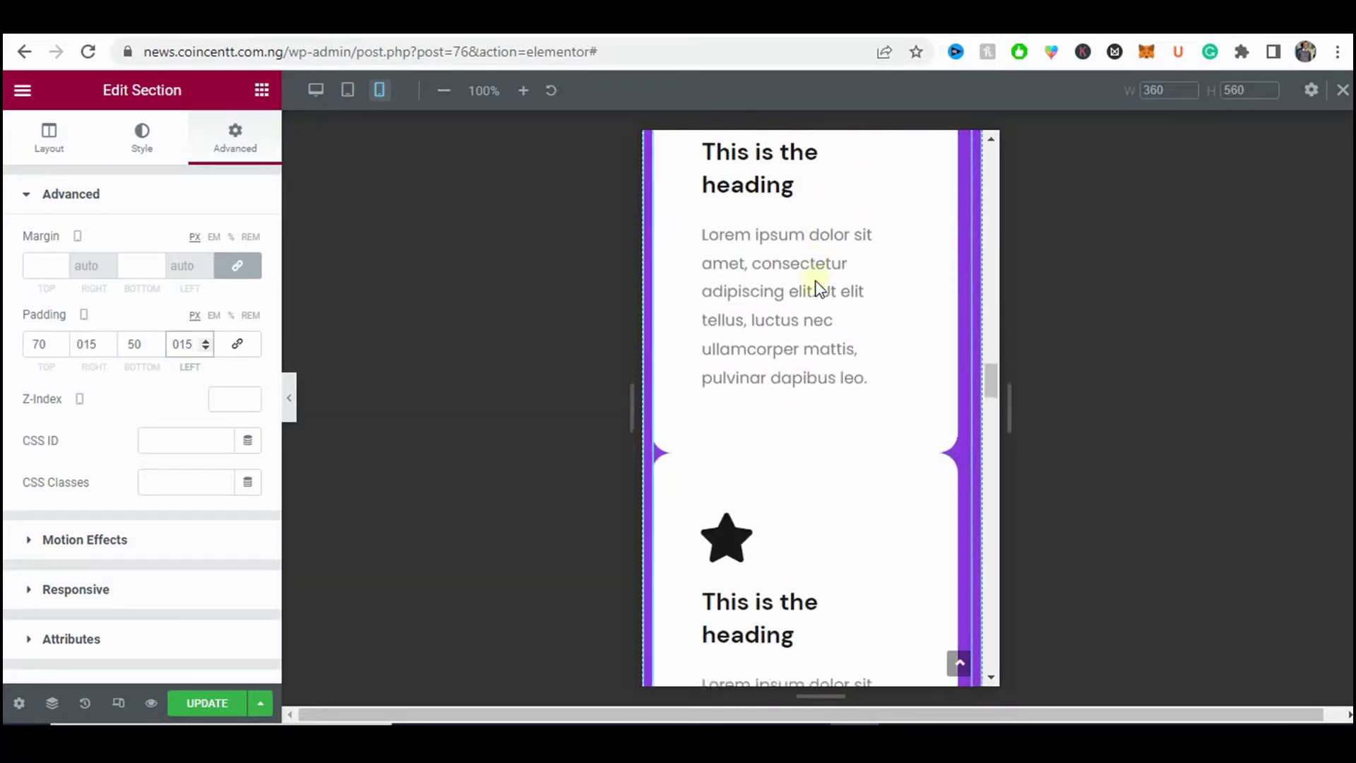
pyautogui.scroll(-3, 817, 287)
pyautogui.scroll(5, 811, 282)
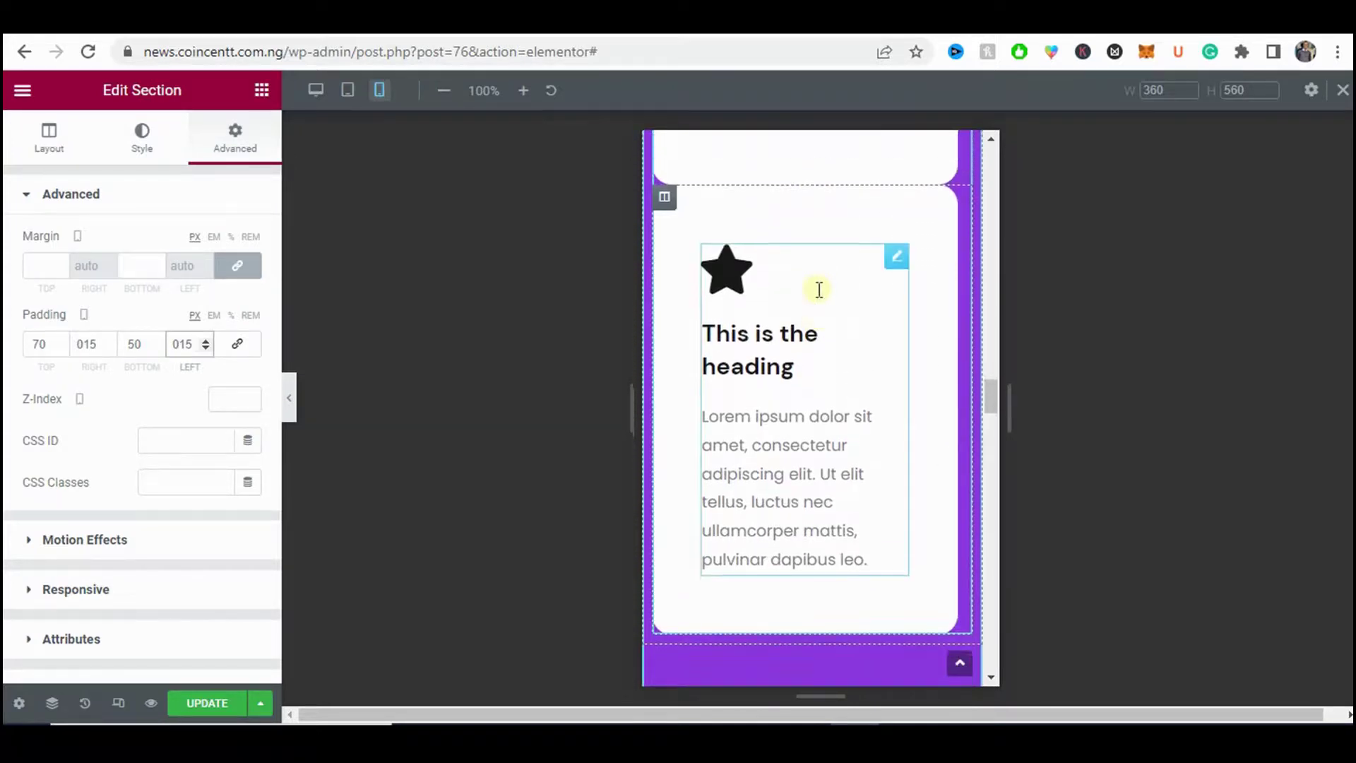
pyautogui.scroll(2, 809, 294)
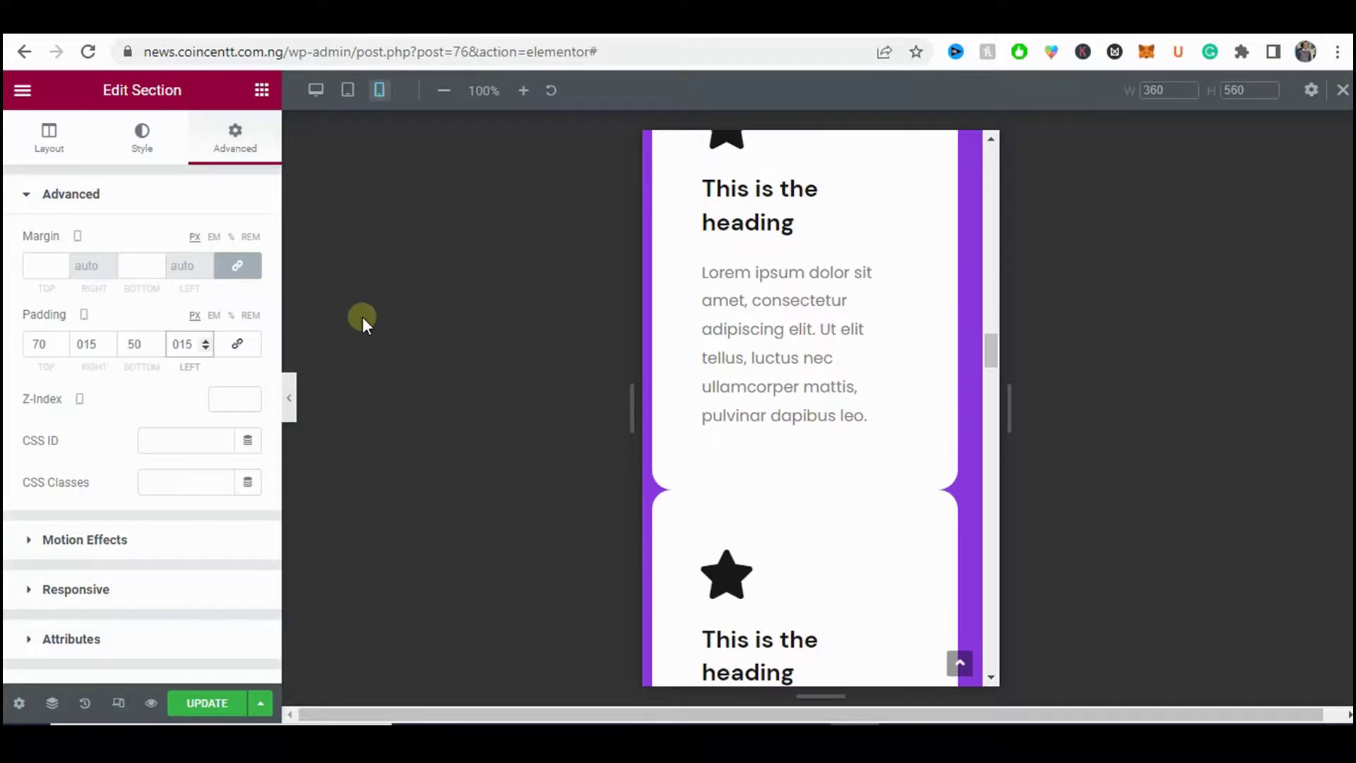
# - Switch to the desktop view and duplicate the purple "What will you get inside this book?" section
pyautogui.click(316, 90)
pyautogui.scroll(15, 1045, 318)
pyautogui.scroll(-12, 1059, 318)
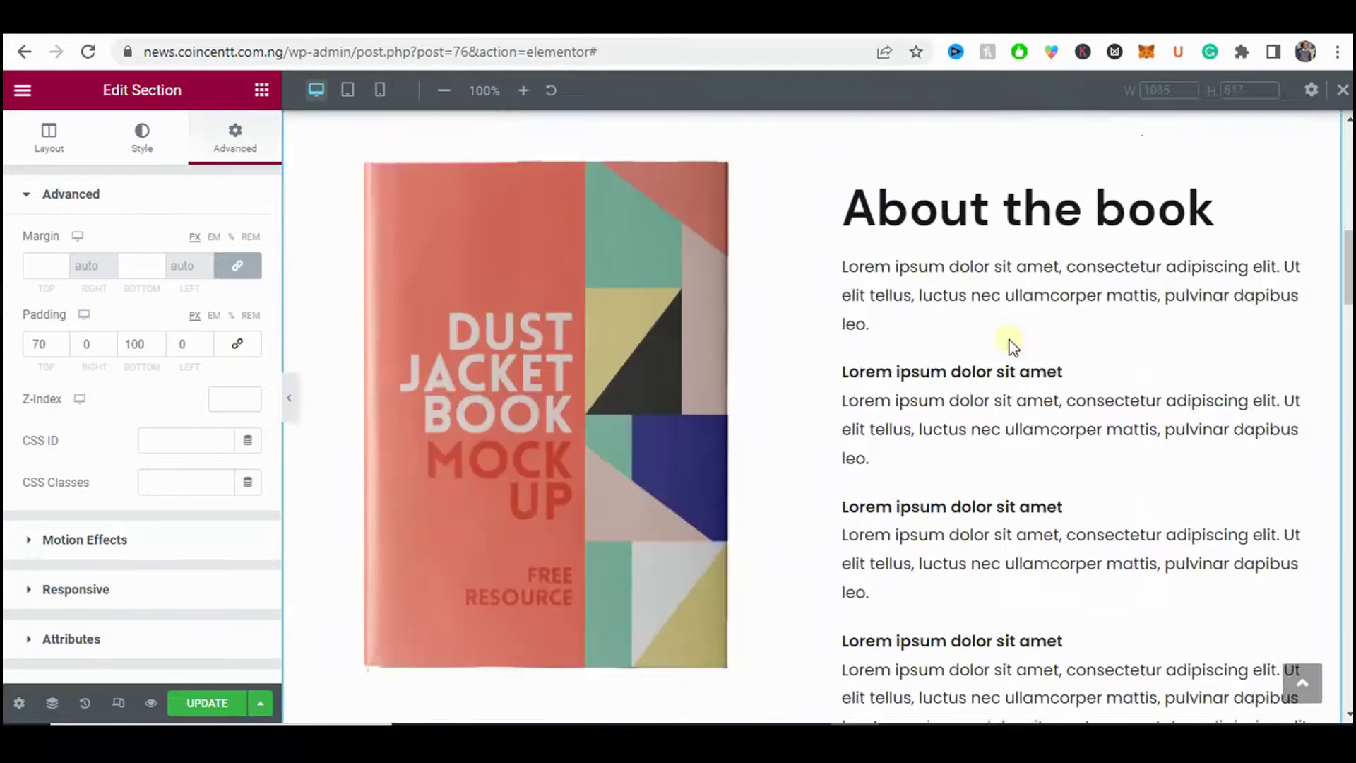
pyautogui.scroll(2, 787, 312)
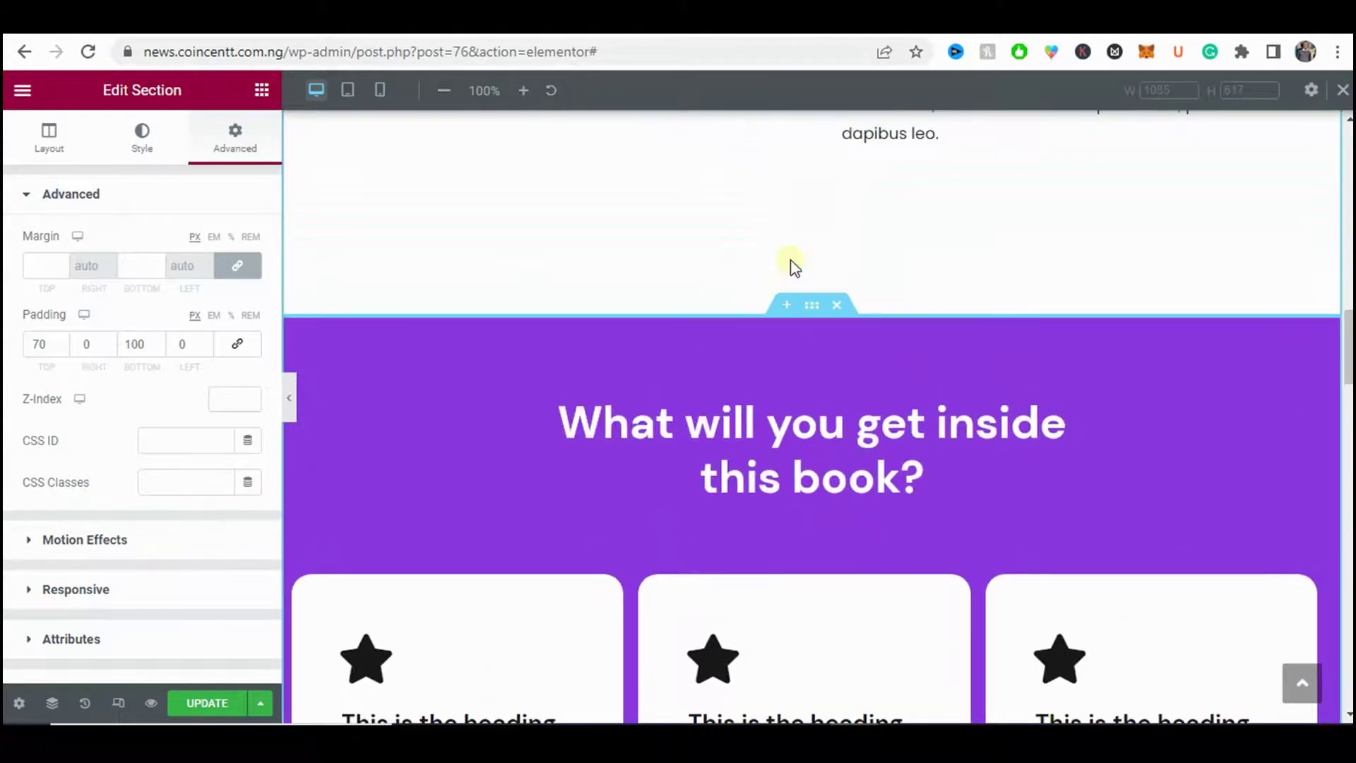
pyautogui.click(805, 309)
pyautogui.rightClick(809, 311)
pyautogui.click(832, 361)
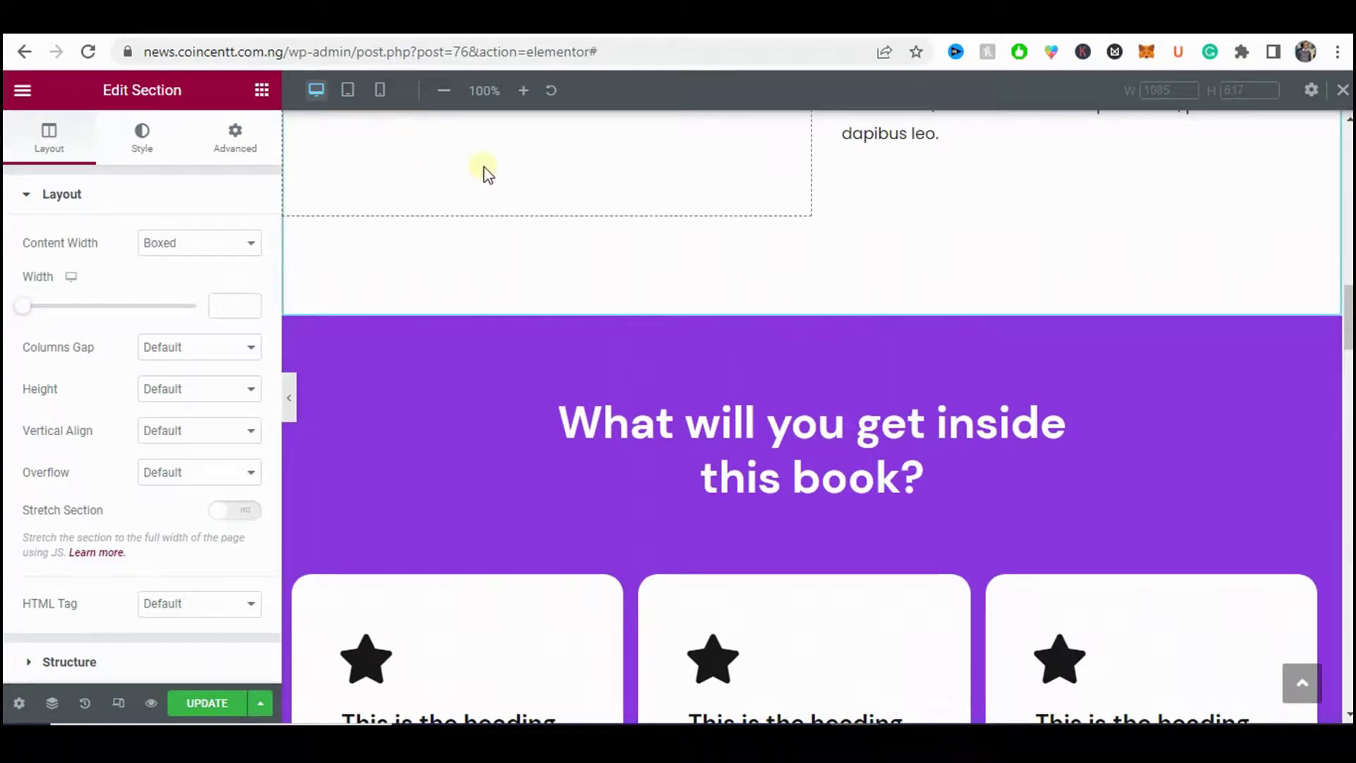
pyautogui.scroll(-10, 749, 339)
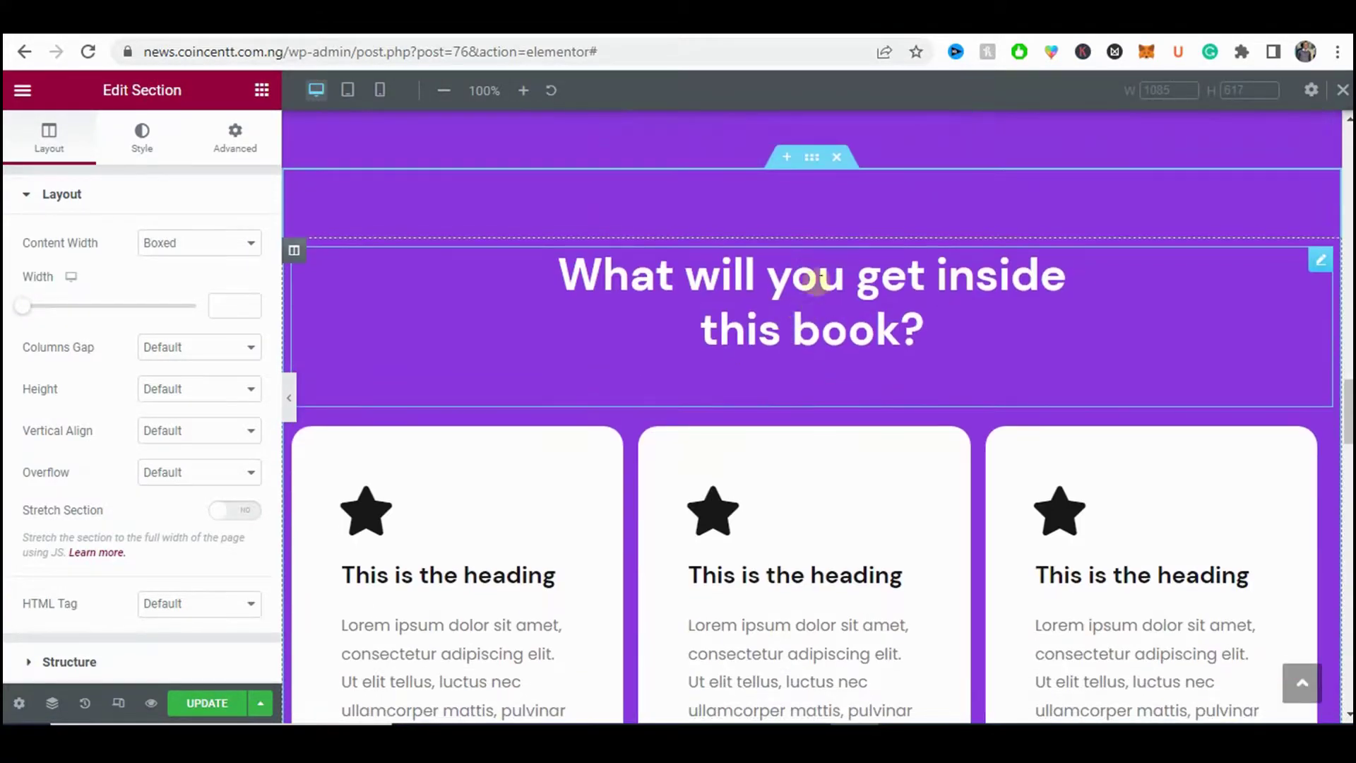
pyautogui.scroll(-1, 1182, 291)
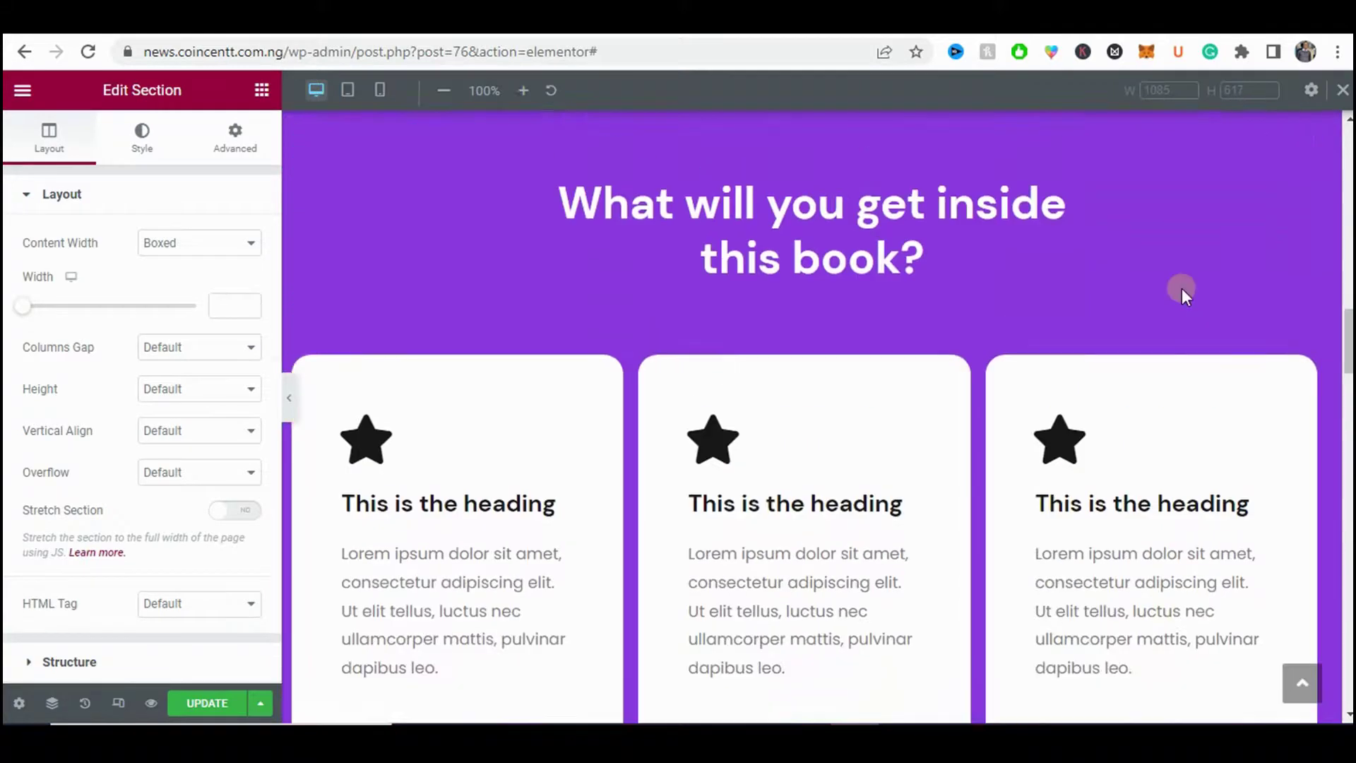
# - Hide the original "What will you get inside this book?" section on mobile in its responsive visibility settings
pyautogui.scroll(2, 1178, 287)
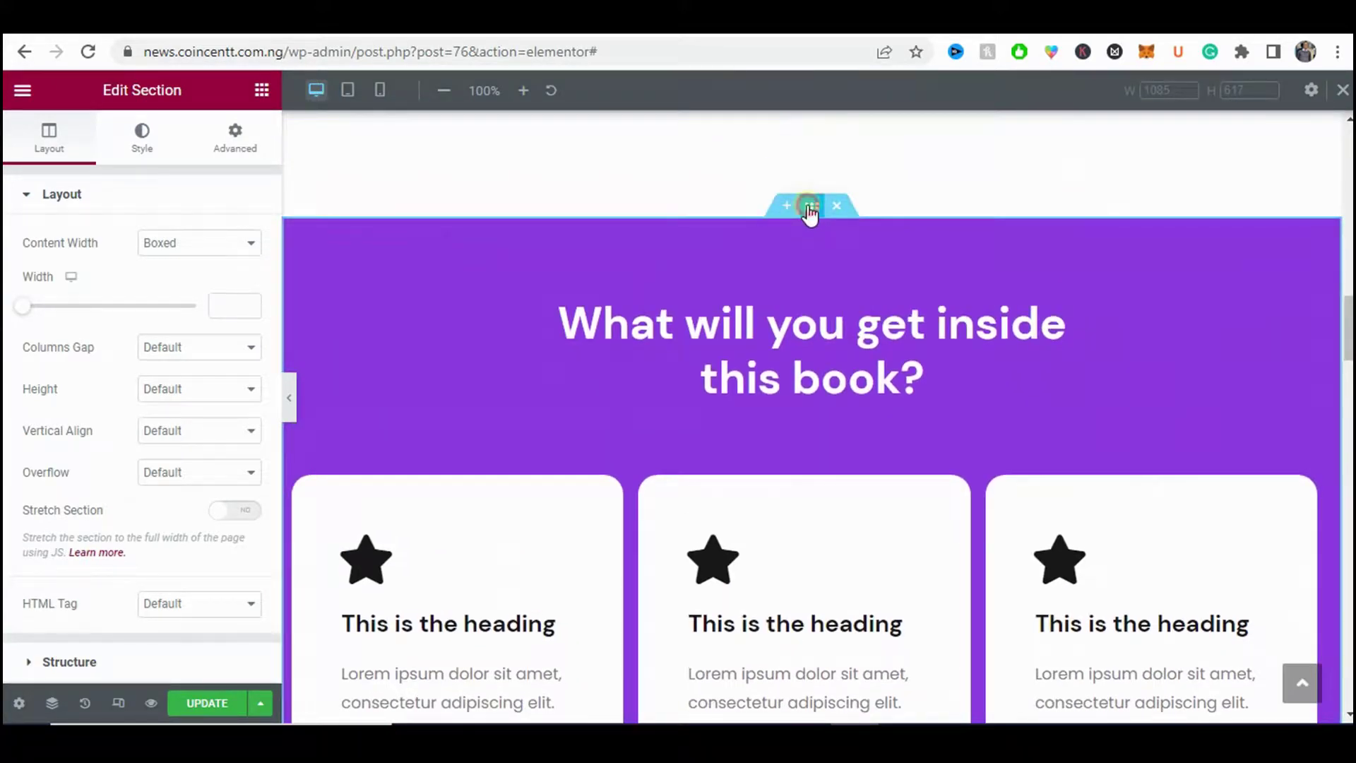
pyautogui.click(810, 209)
pyautogui.scroll(-2, 7, 375)
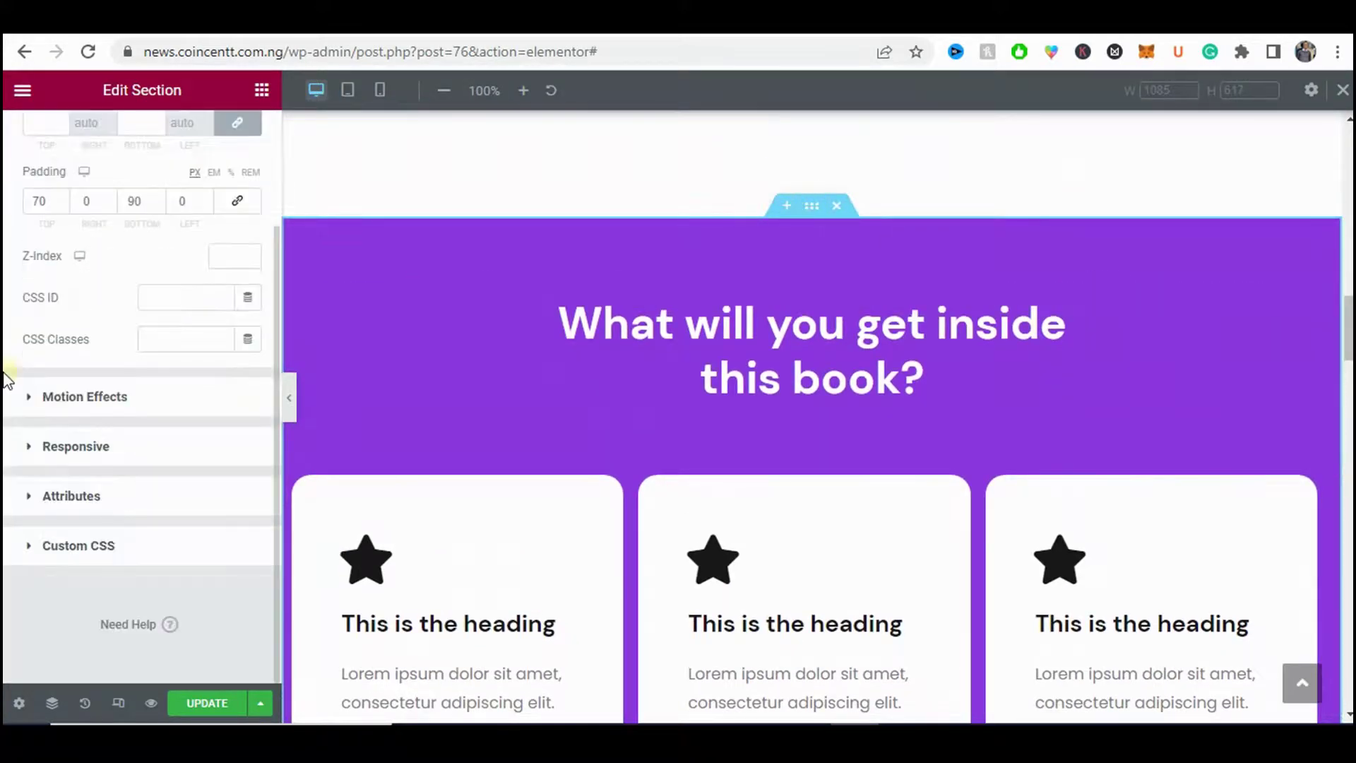
pyautogui.click(70, 447)
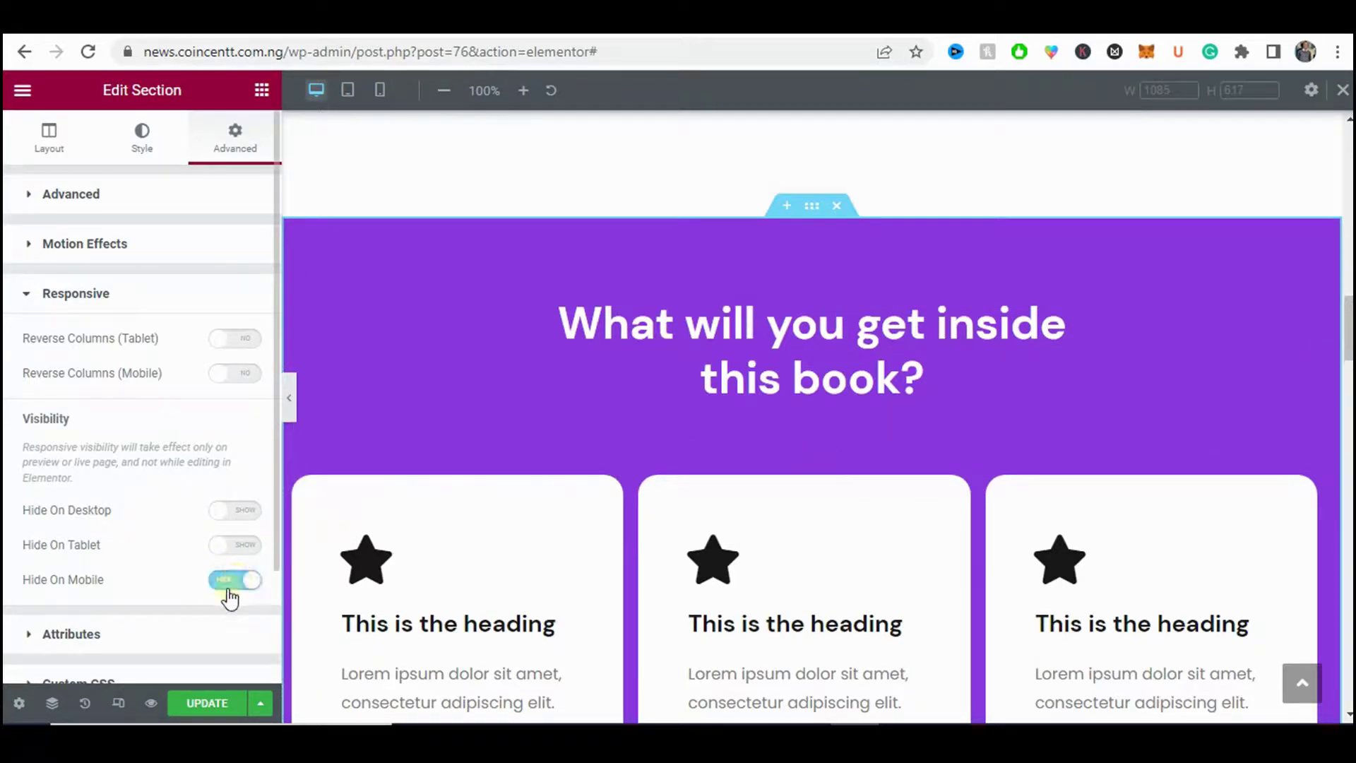
pyautogui.scroll(-4, 802, 388)
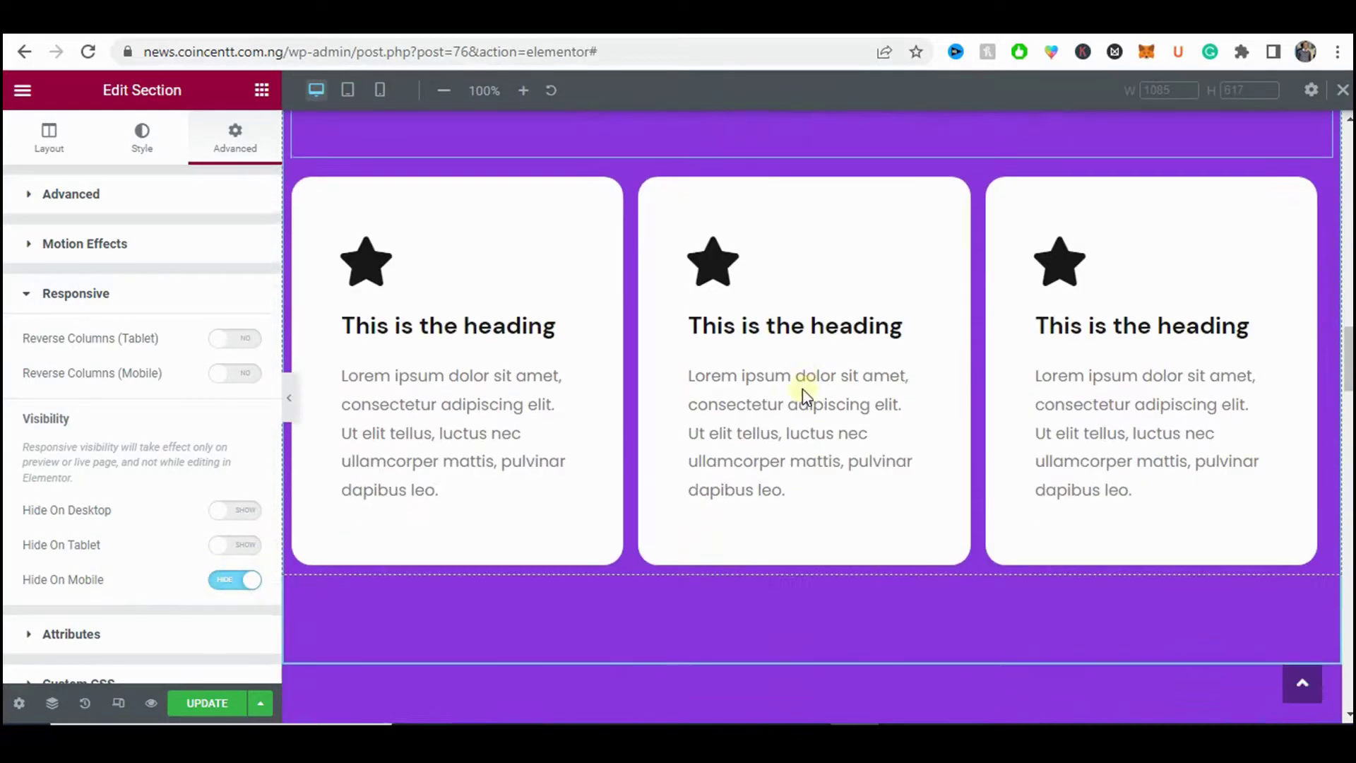
pyautogui.scroll(4, 686, 354)
pyautogui.scroll(-4, 644, 369)
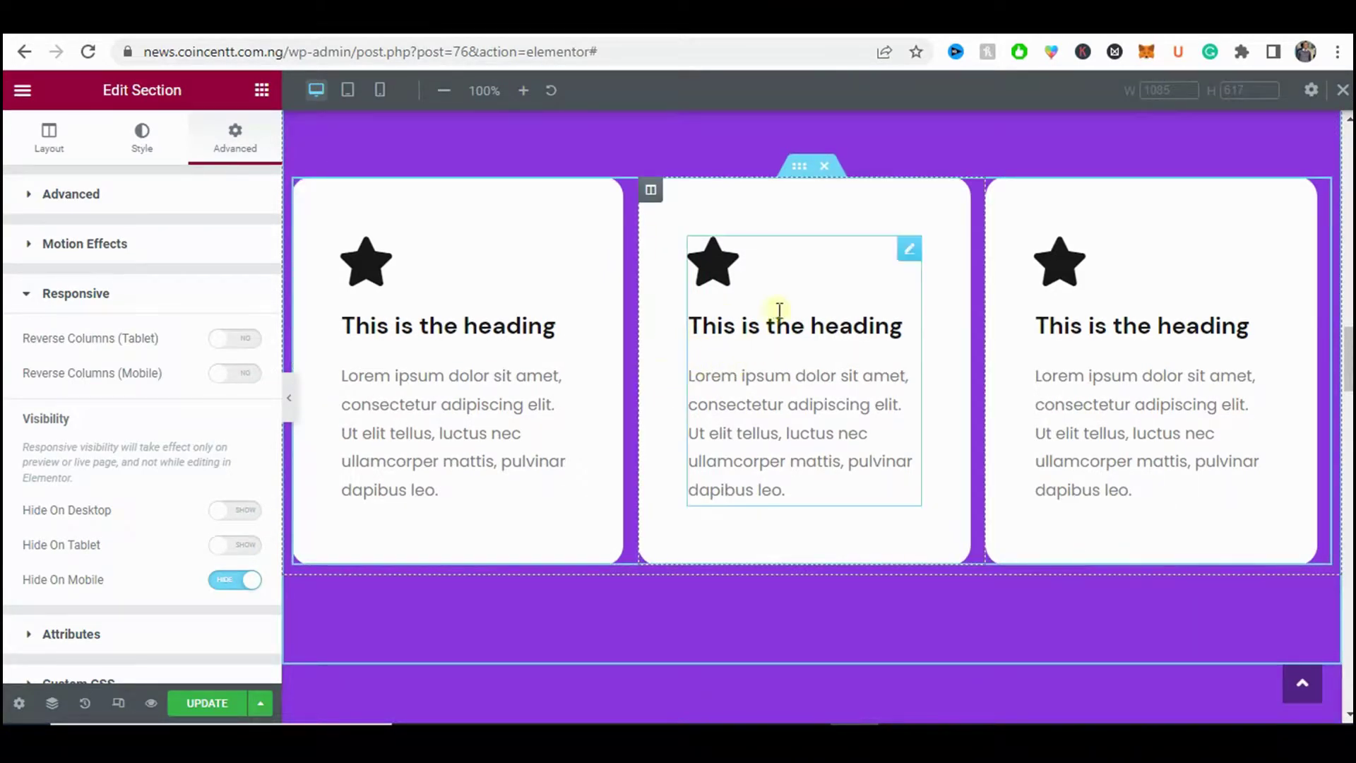
pyautogui.scroll(3, 832, 332)
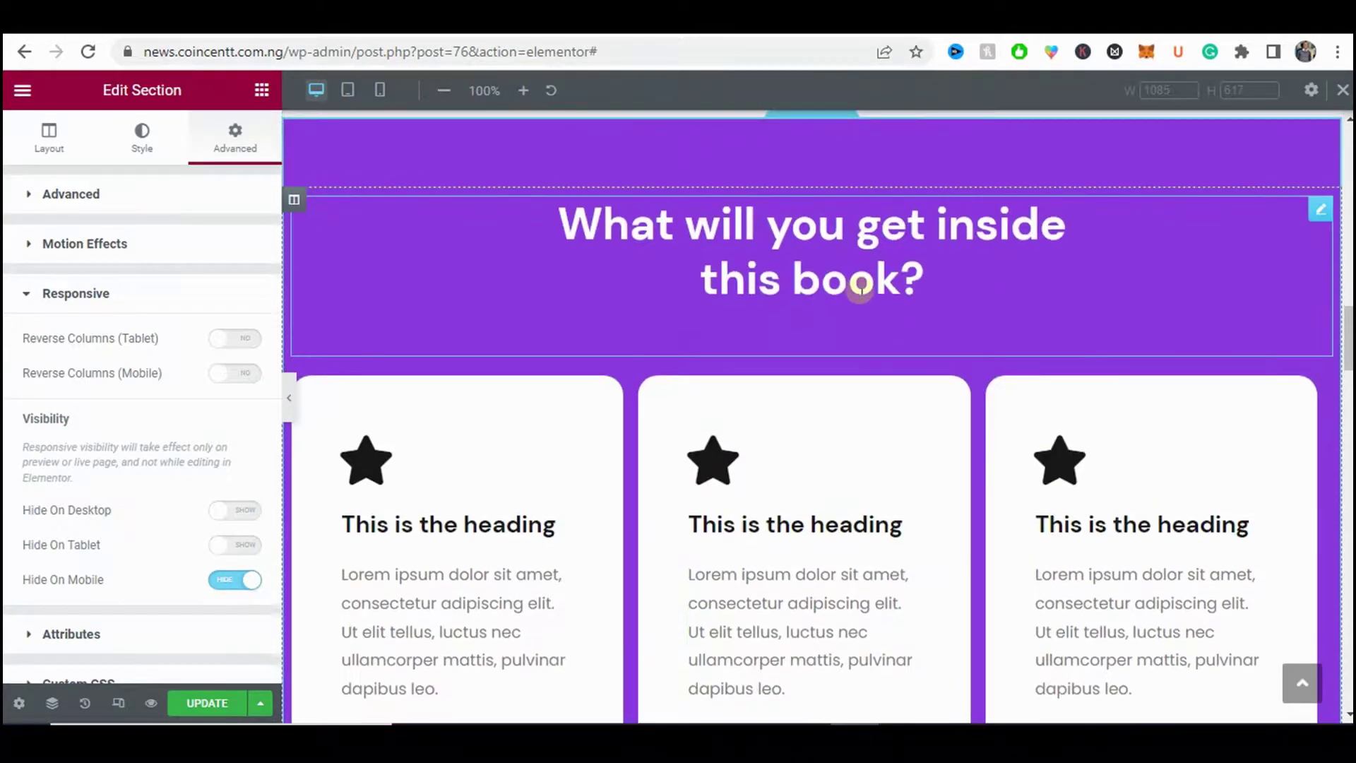
# - Hide the duplicated "What will you get inside this book?" section on desktop and tablet, leaving it shown on mobile
pyautogui.scroll(-7, 840, 339)
pyautogui.scroll(-3, 841, 344)
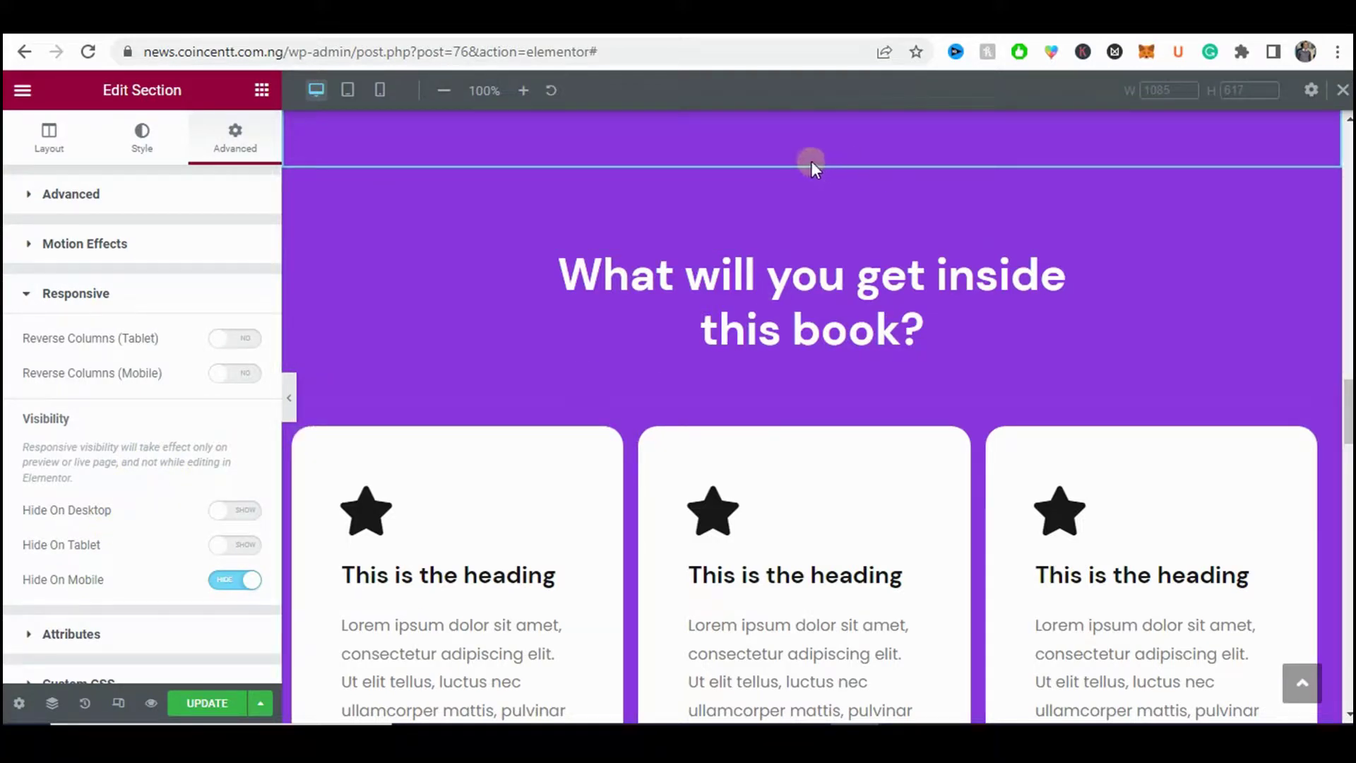
pyautogui.click(814, 156)
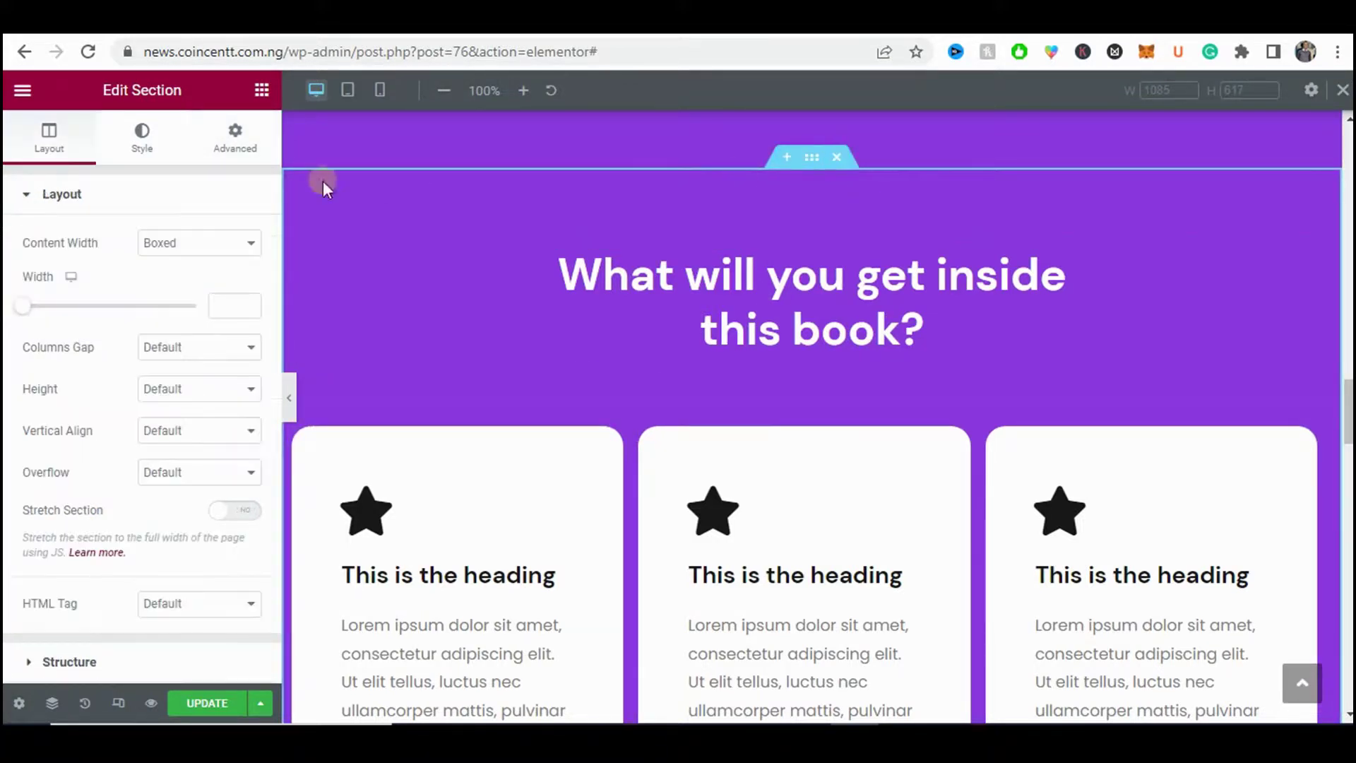
pyautogui.click(237, 137)
pyautogui.scroll(-2, 77, 381)
pyautogui.click(76, 446)
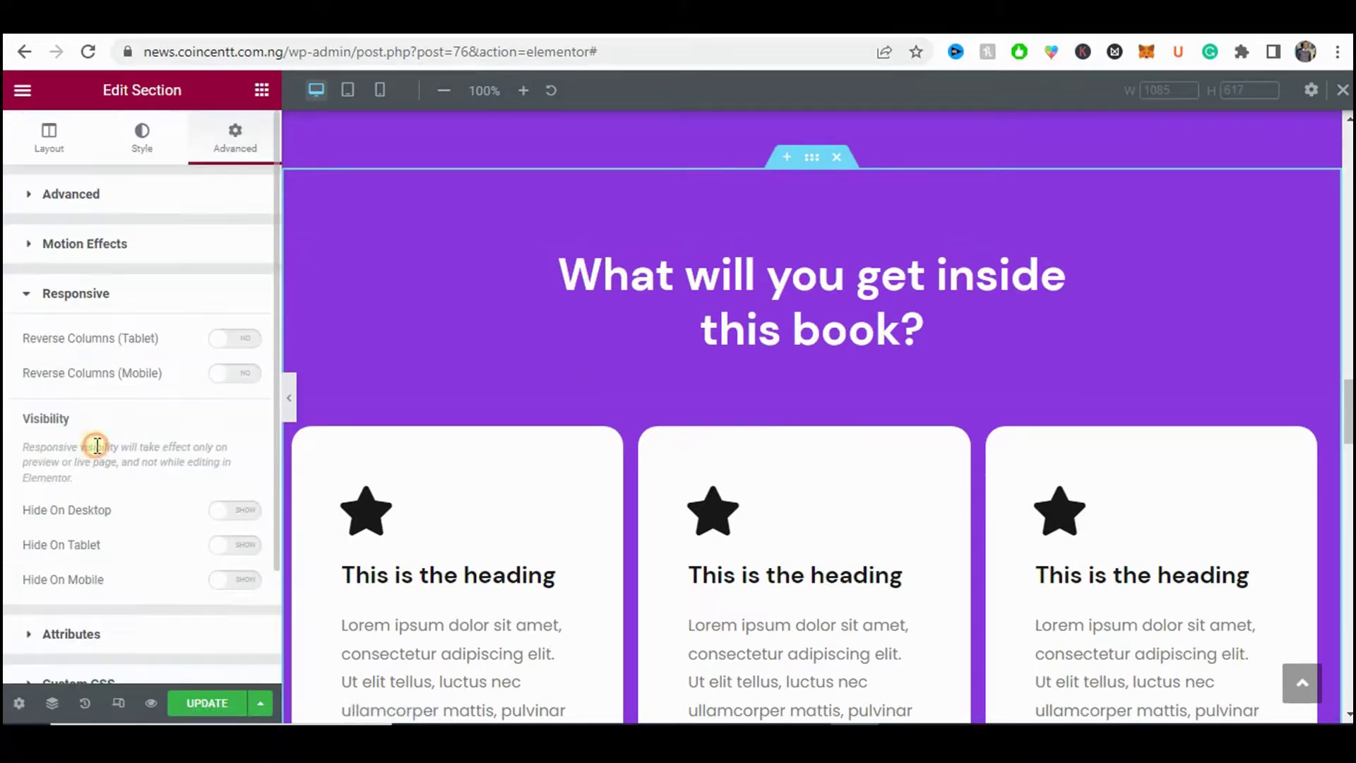
pyautogui.scroll(-1, 206, 399)
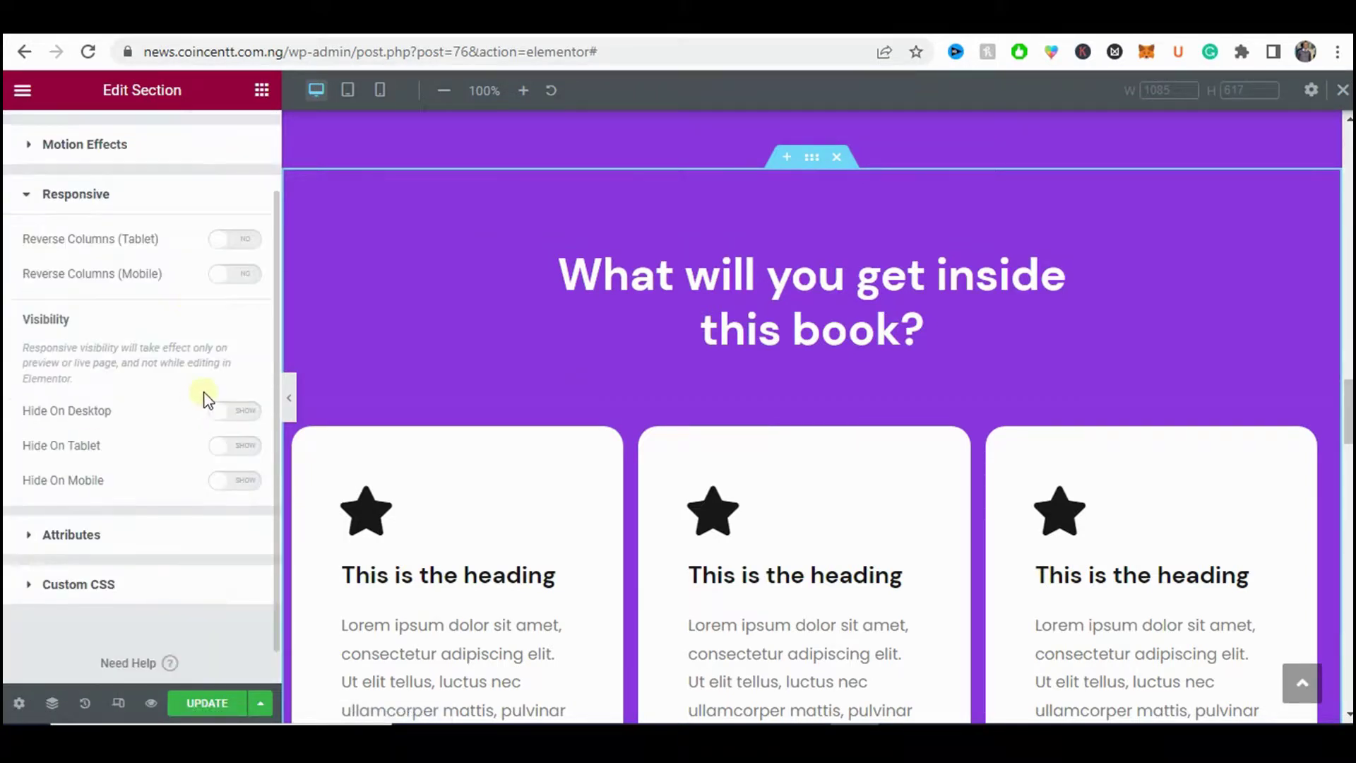
pyautogui.click(235, 411)
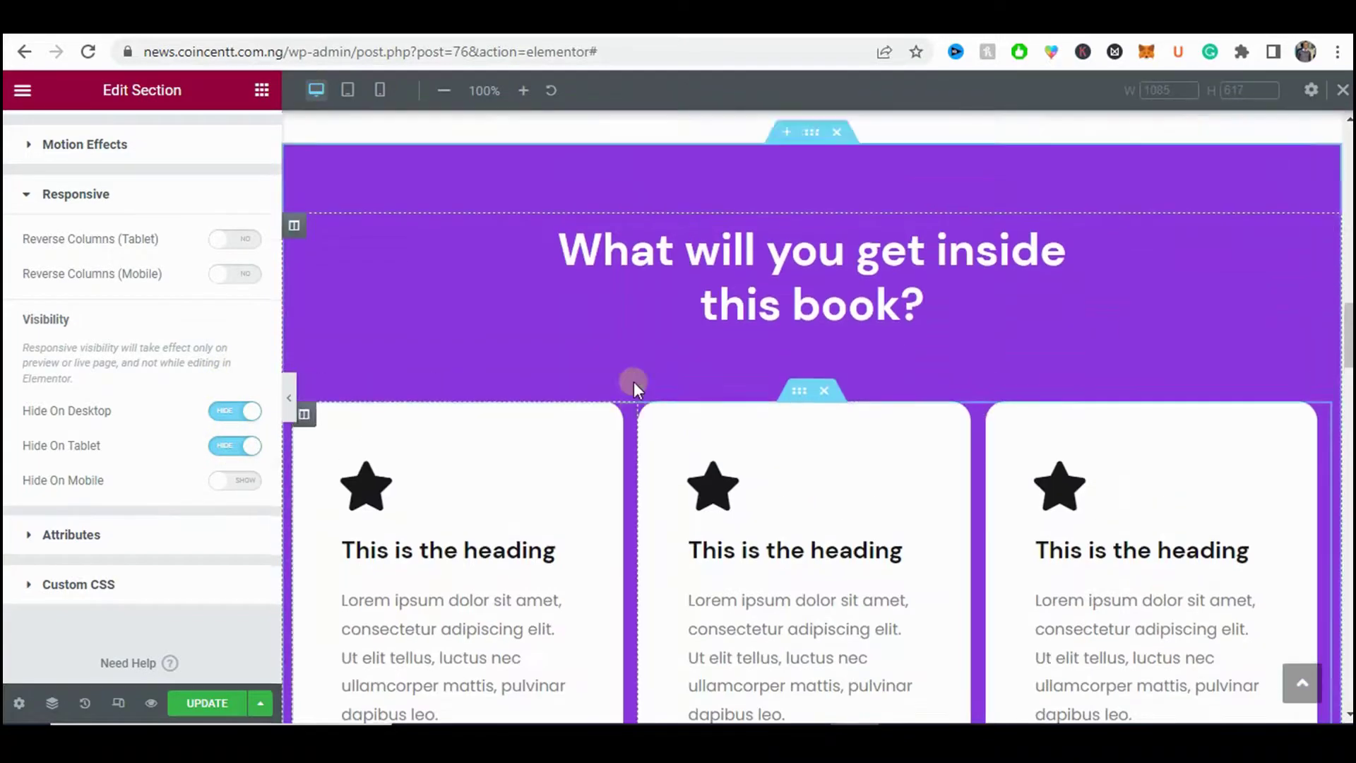
# - Review both "What will you get inside this book?" sections on desktop, then switch to the mobile view and examine them there
pyautogui.scroll(3, 638, 390)
pyautogui.scroll(-3, 777, 409)
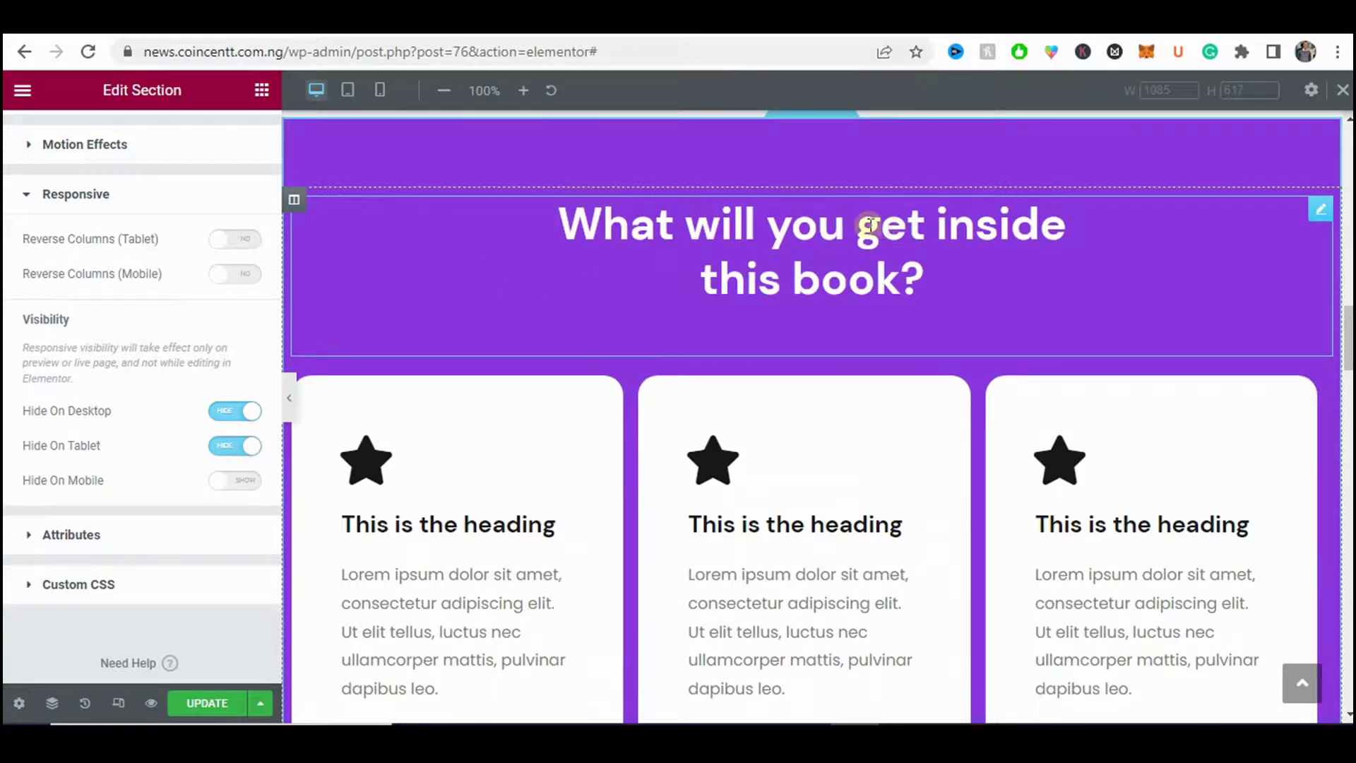
pyautogui.scroll(-10, 1005, 209)
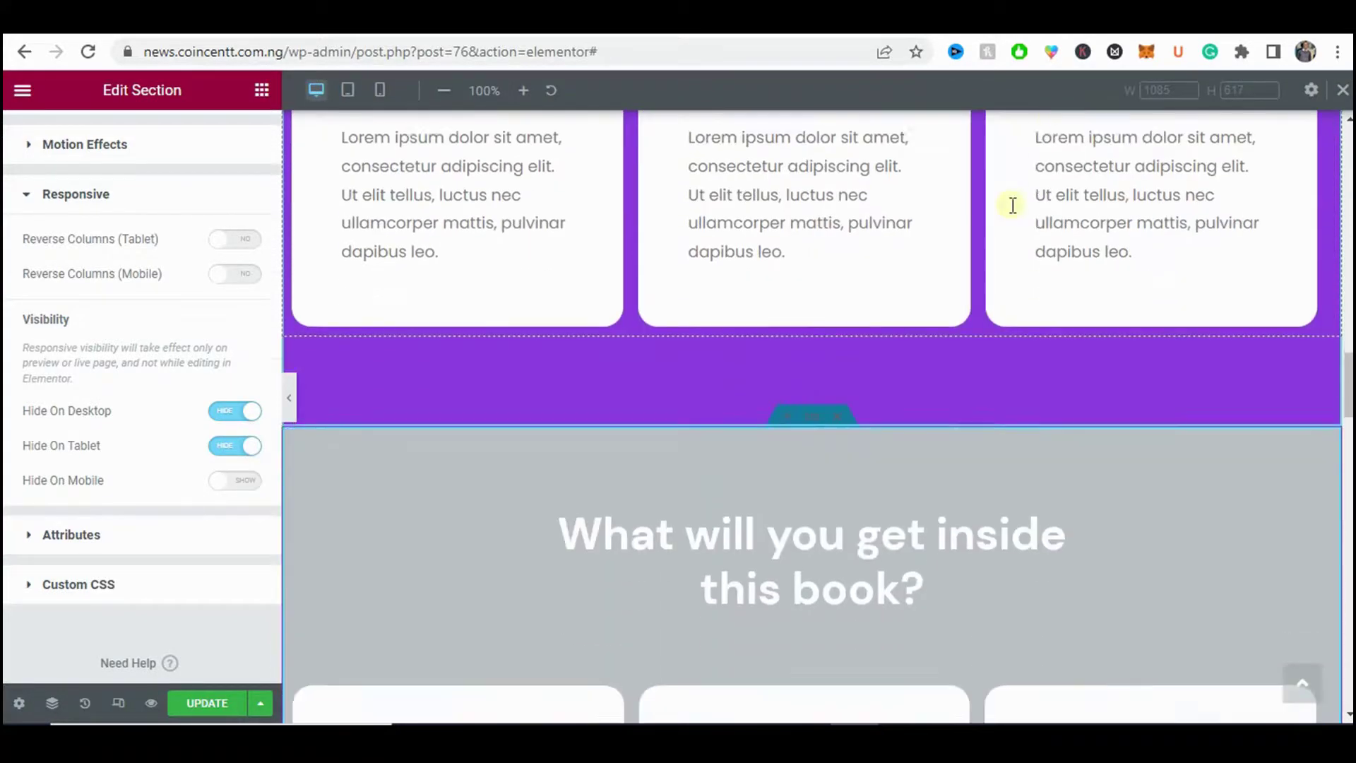
pyautogui.scroll(-2, 780, 363)
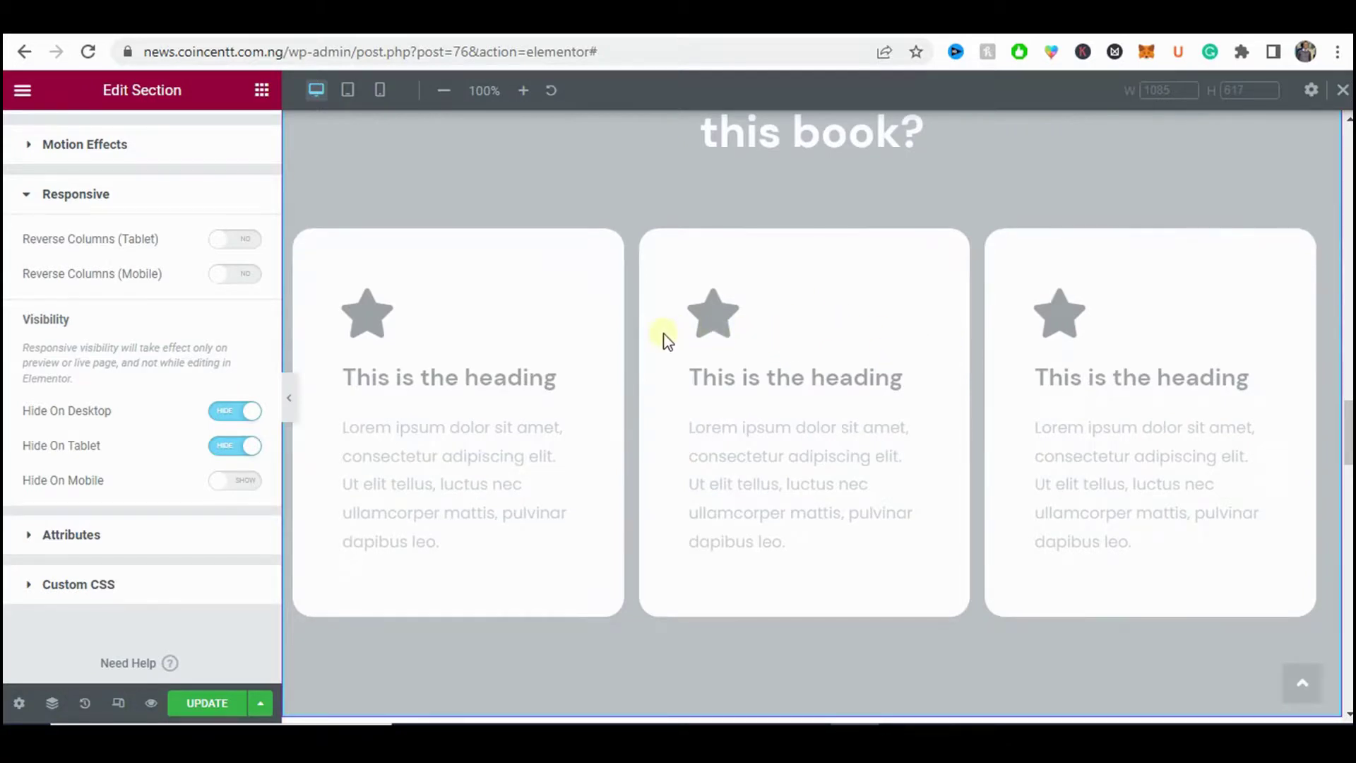
pyautogui.click(380, 99)
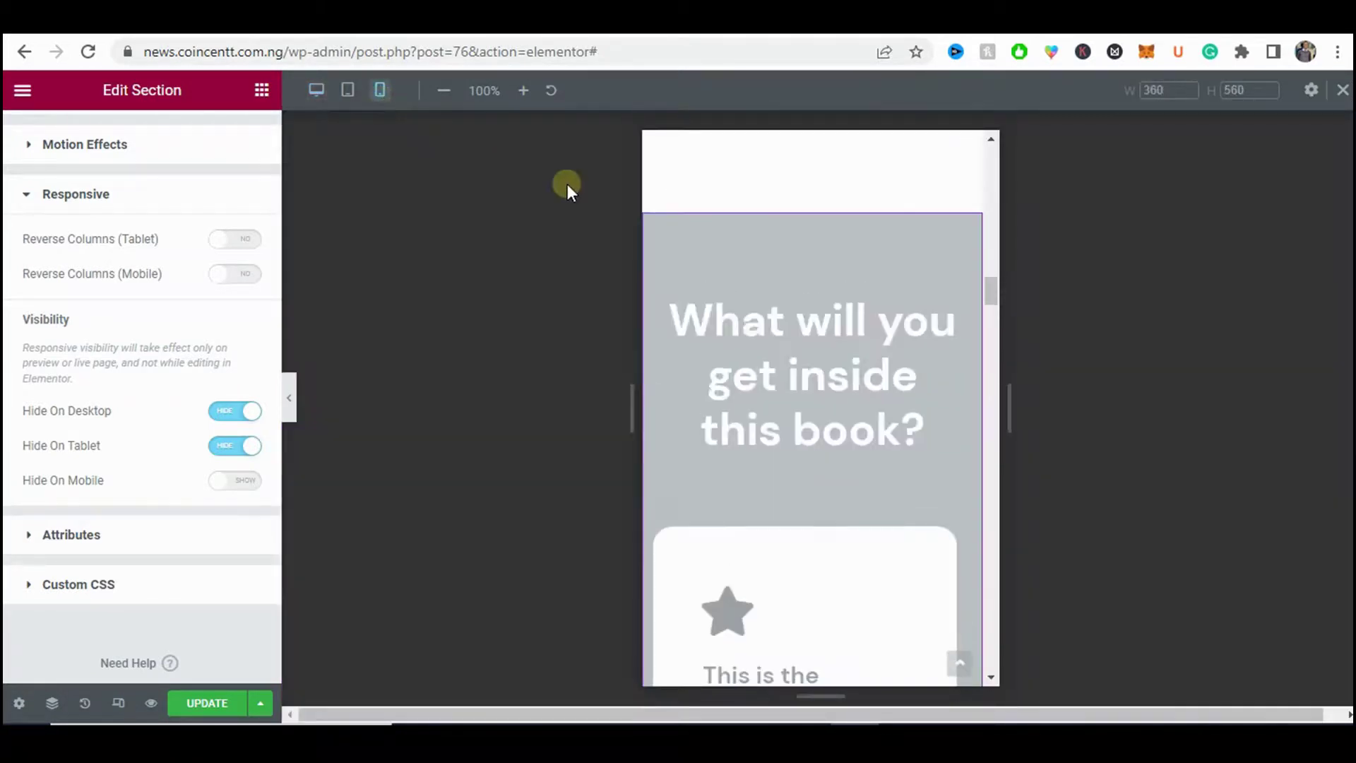
pyautogui.scroll(-10, 786, 247)
pyautogui.scroll(-3, 784, 368)
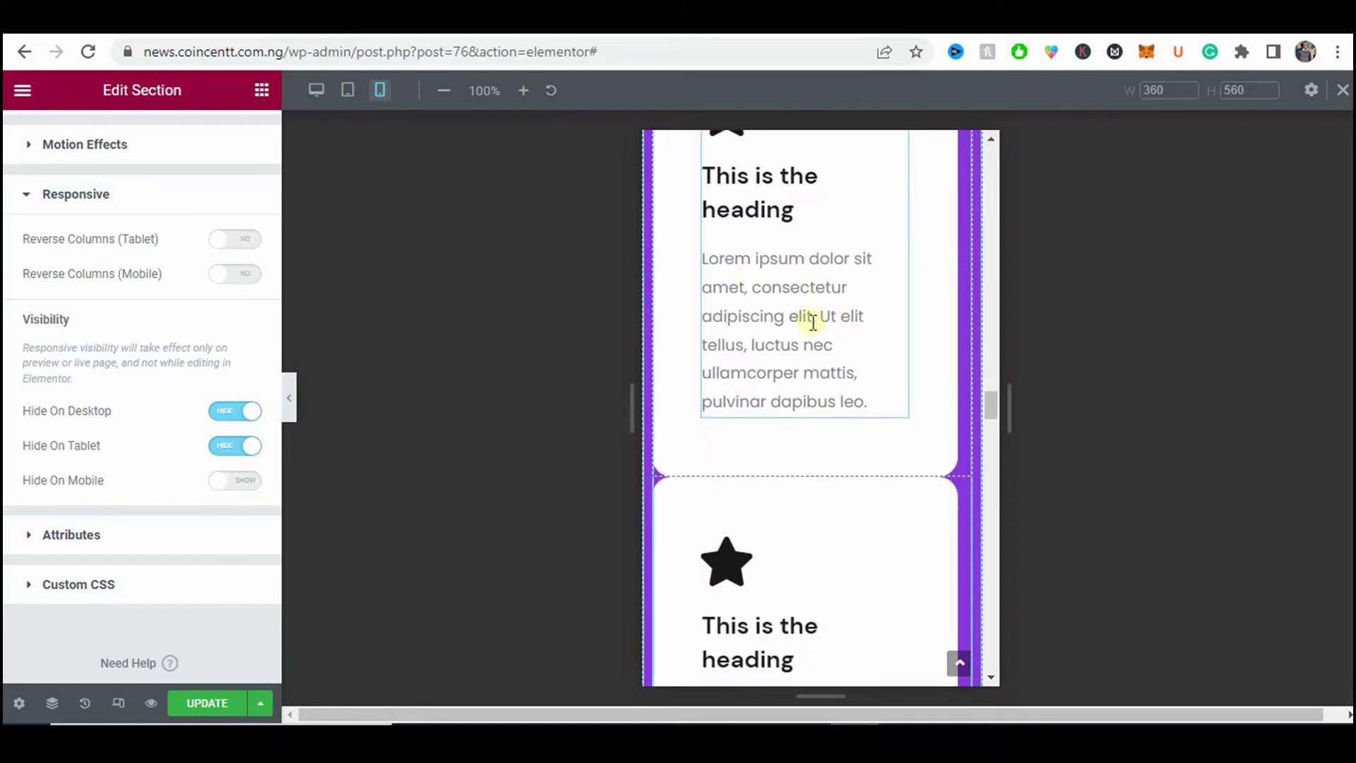
pyautogui.scroll(-4, 812, 321)
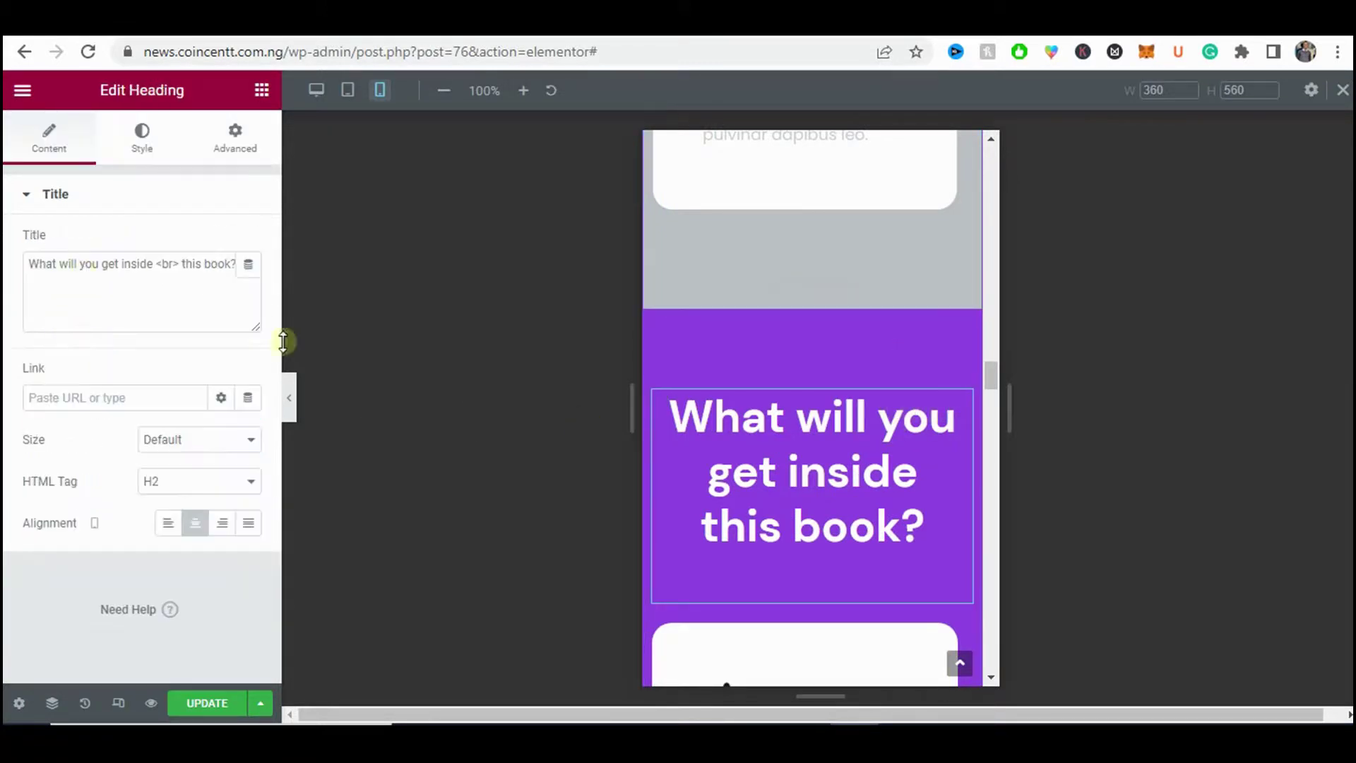
# - Remove the <br> tag from the mobile-only section's heading and set its mobile font size to 35 px and line height to 1.5 em
pyautogui.doubleClick(178, 267)
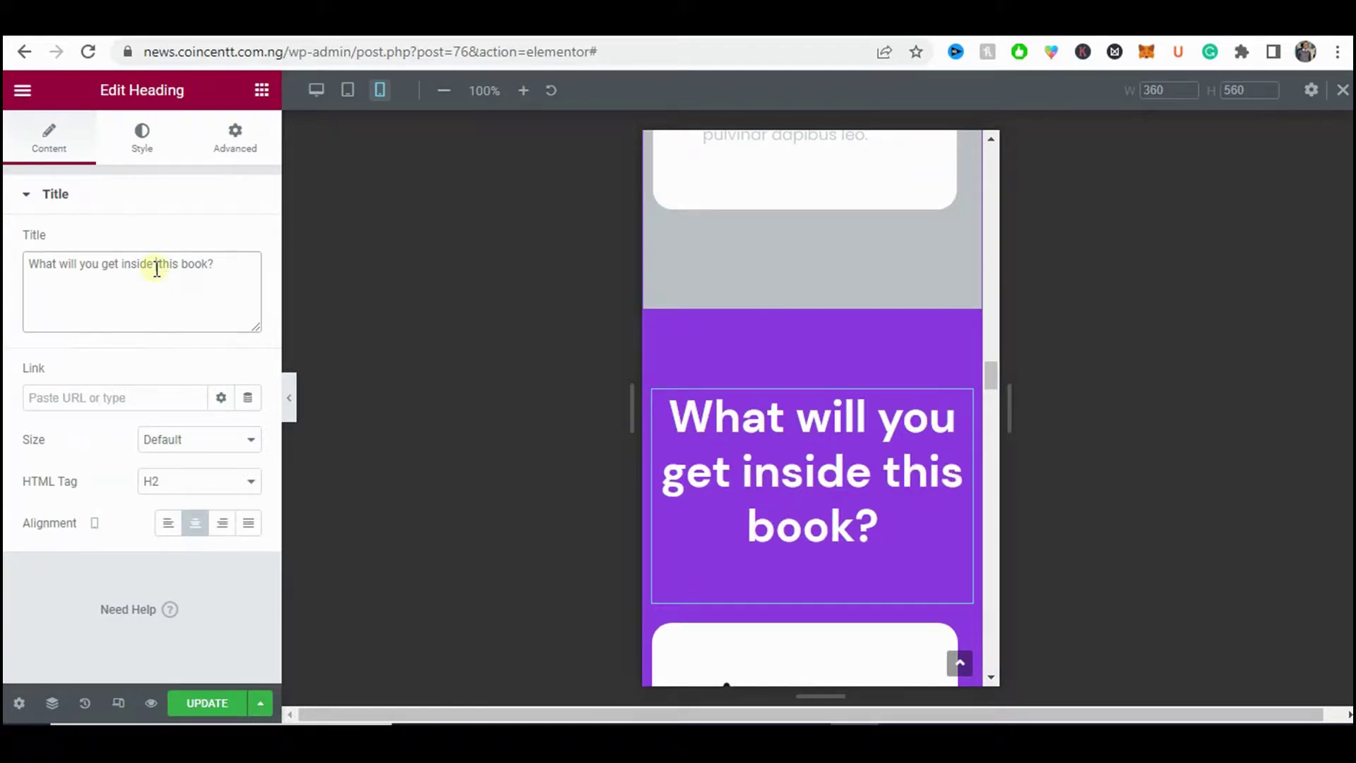
pyautogui.click(155, 164)
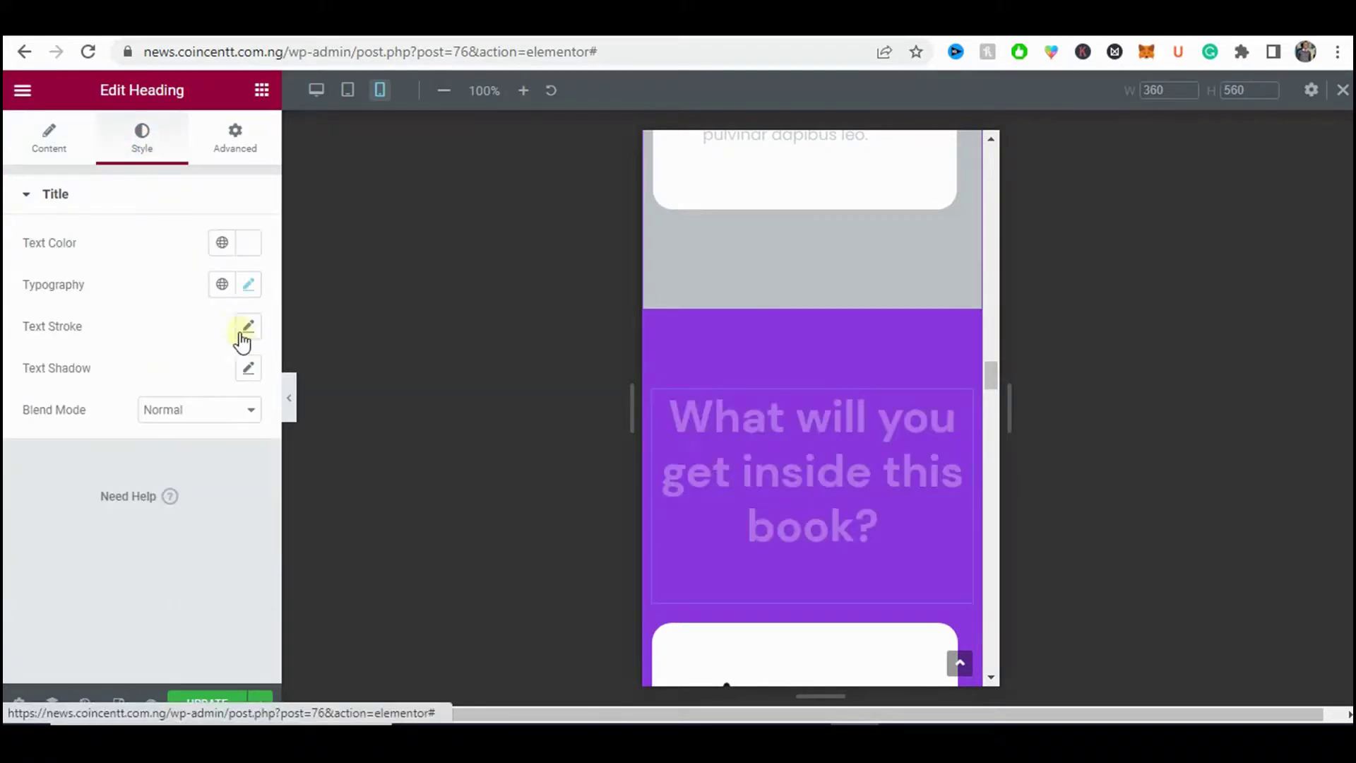
pyautogui.click(250, 287)
pyautogui.moveTo(65, 447); pyautogui.dragTo(58, 446)
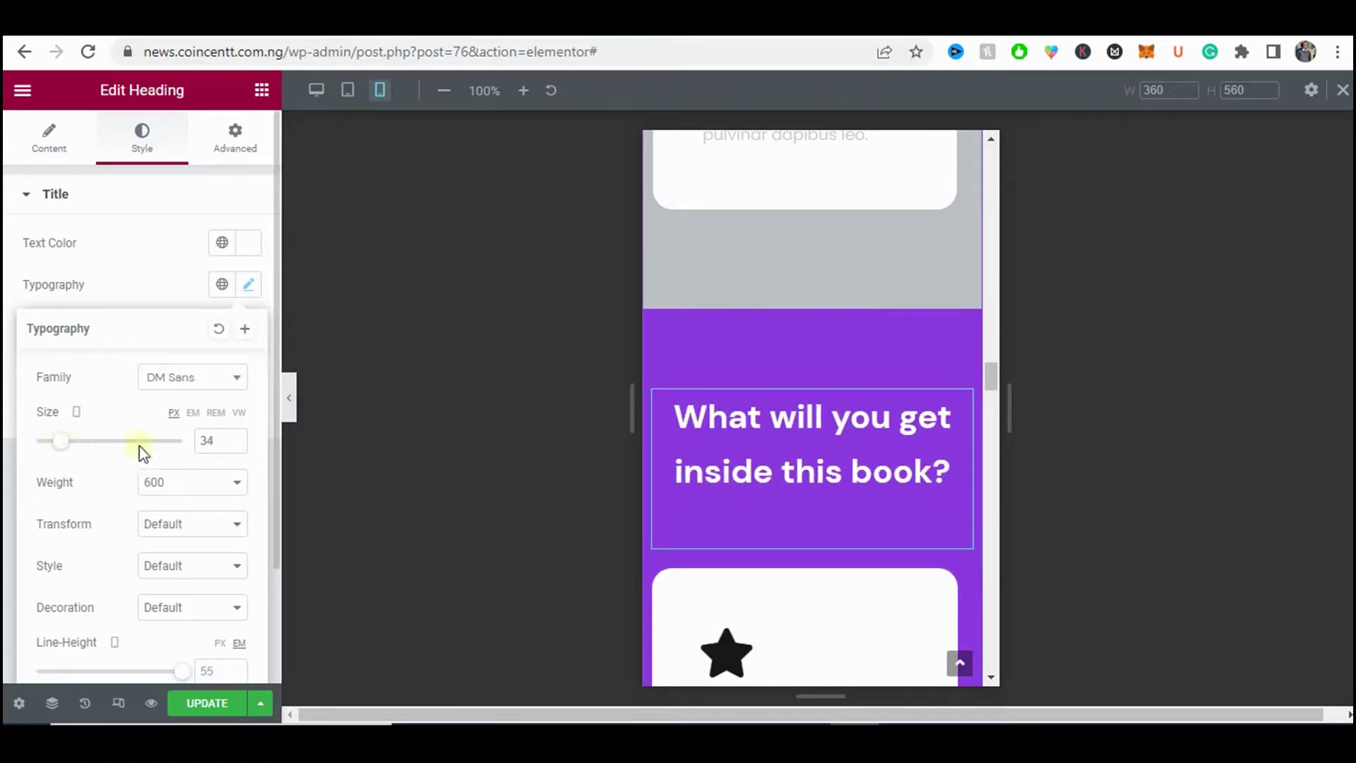
pyautogui.click(234, 438)
pyautogui.scroll(-2, 226, 477)
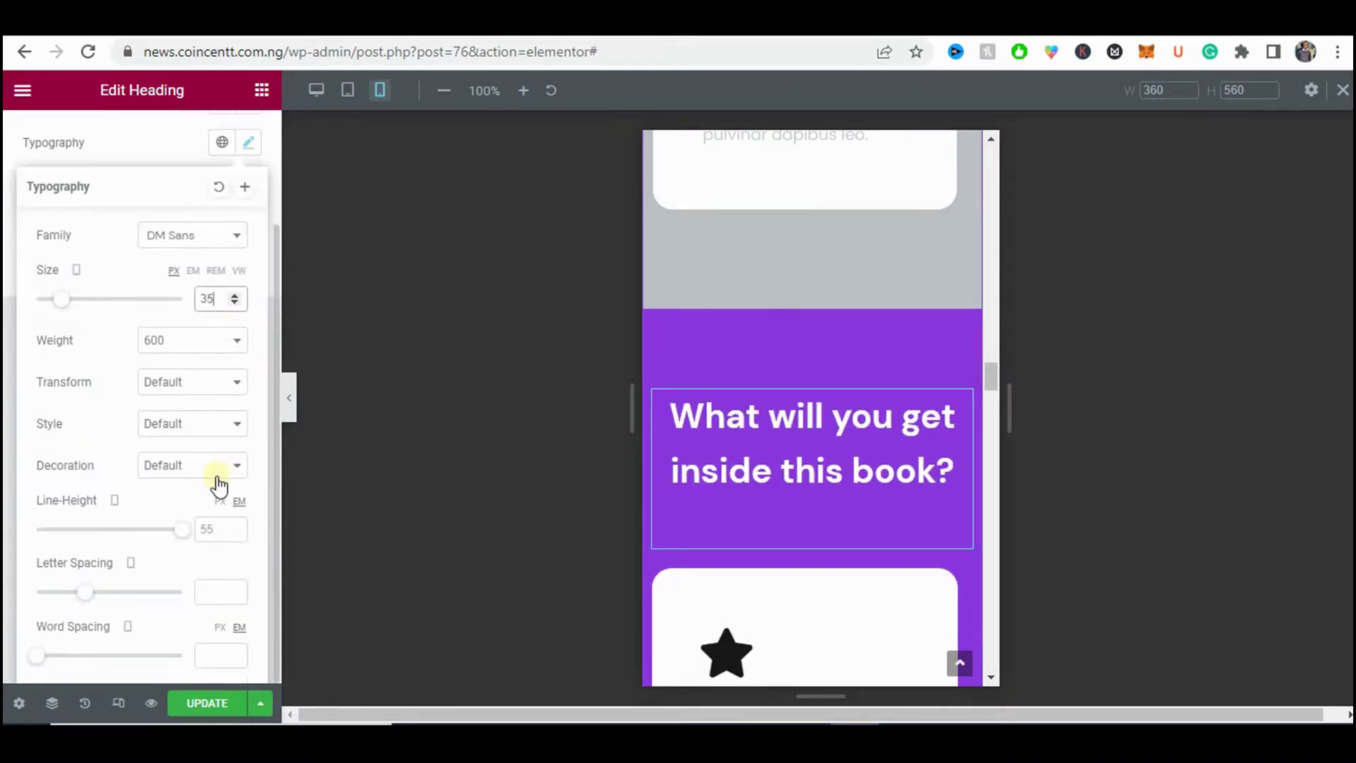
pyautogui.moveTo(189, 528); pyautogui.dragTo(62, 521)
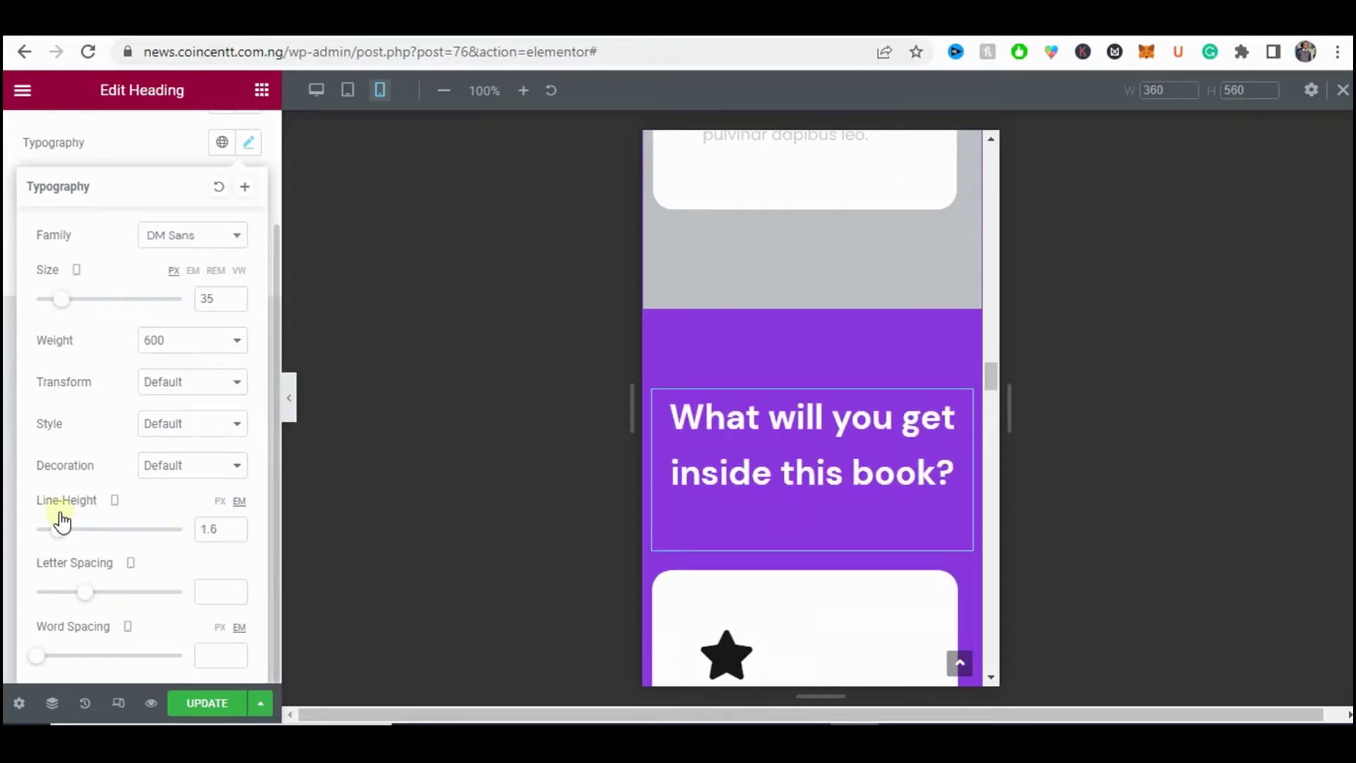
pyautogui.click(235, 533)
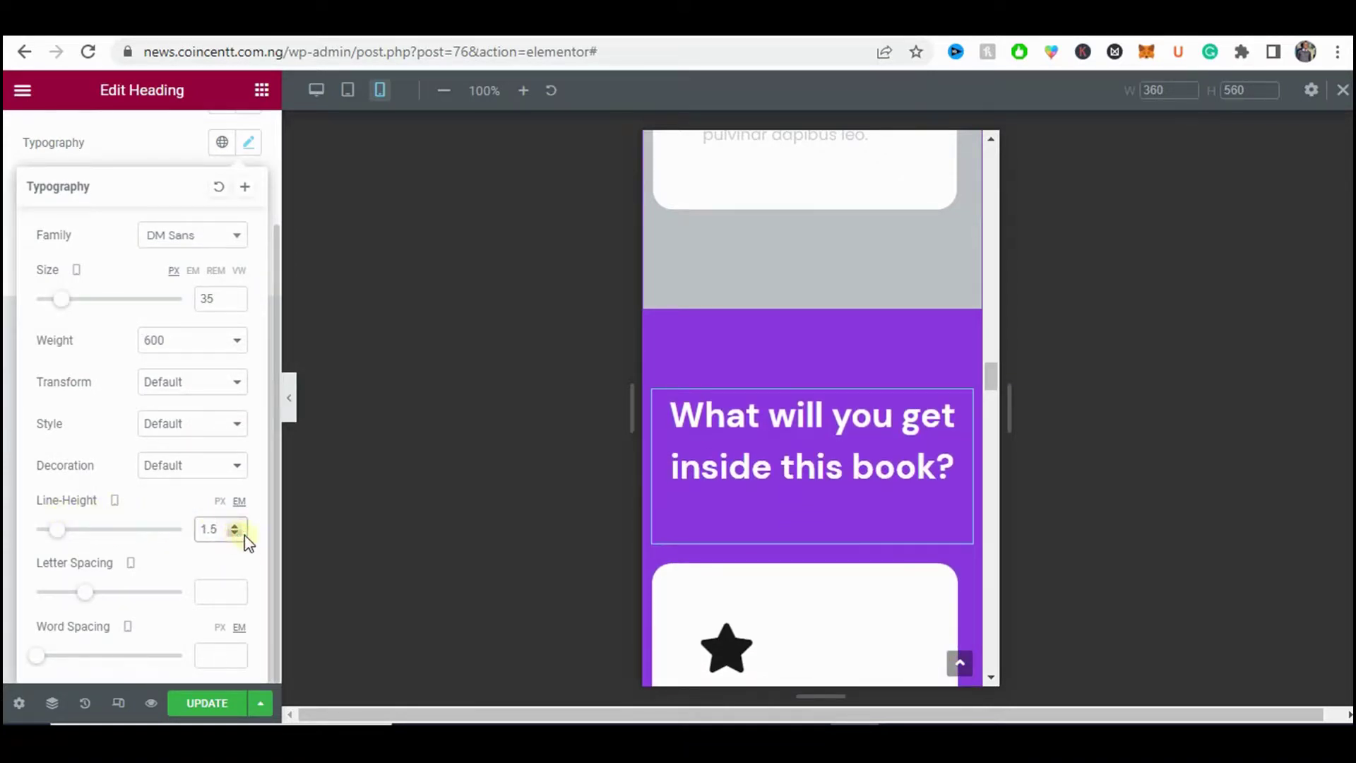
# - Preview the mobile-only section with the editing panel collapsed, then restore the panel and return to the section's heading
pyautogui.scroll(-3, 884, 442)
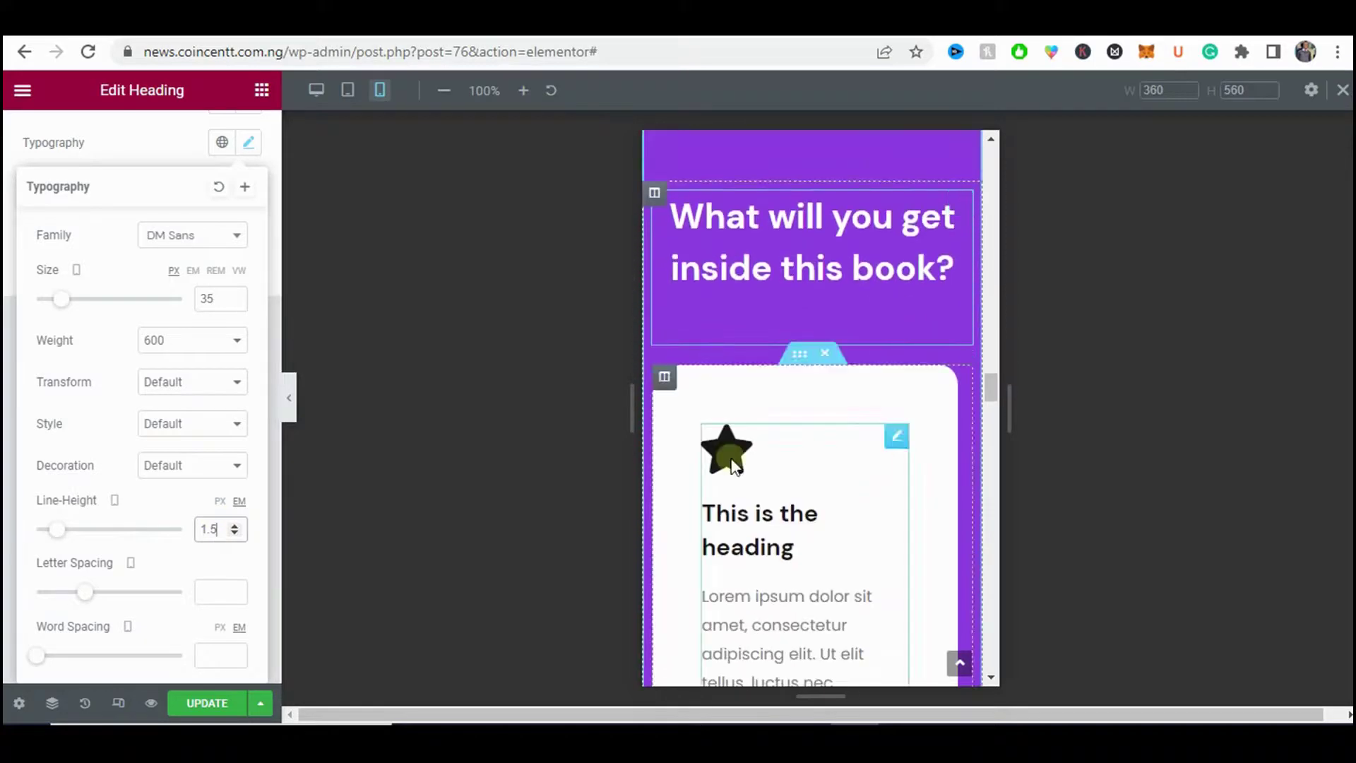
pyautogui.click(310, 401)
pyautogui.click(290, 404)
pyautogui.scroll(3, 646, 413)
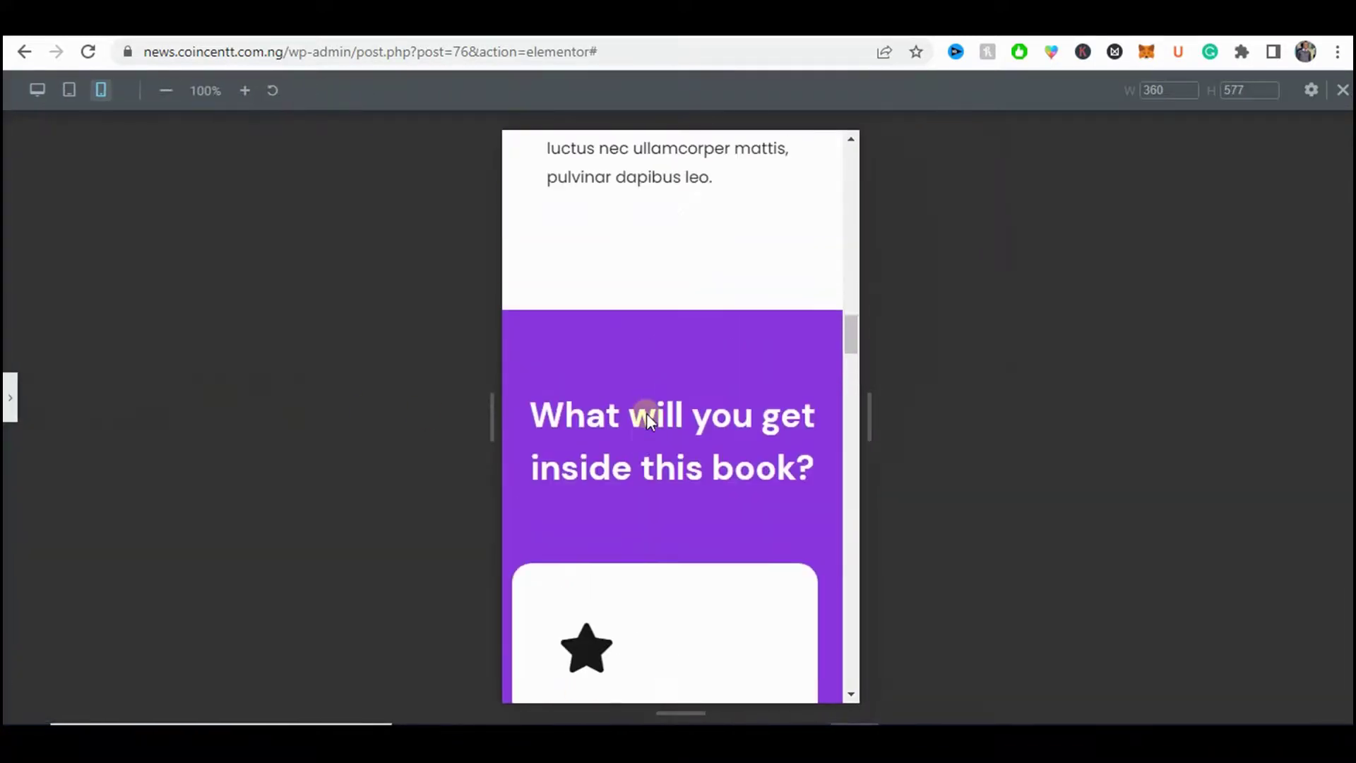
pyautogui.scroll(-2, 646, 413)
pyautogui.click(10, 395)
pyautogui.scroll(-5, 890, 487)
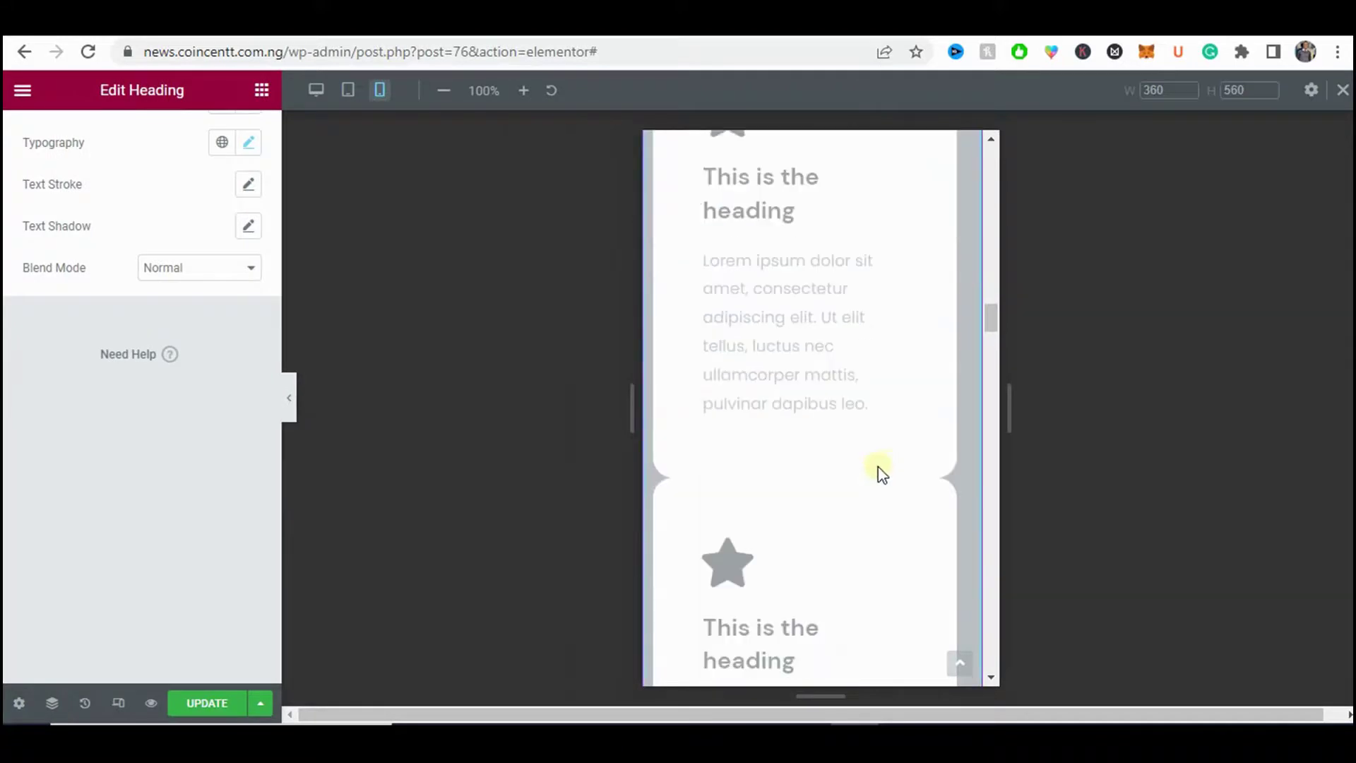
pyautogui.scroll(-6, 862, 468)
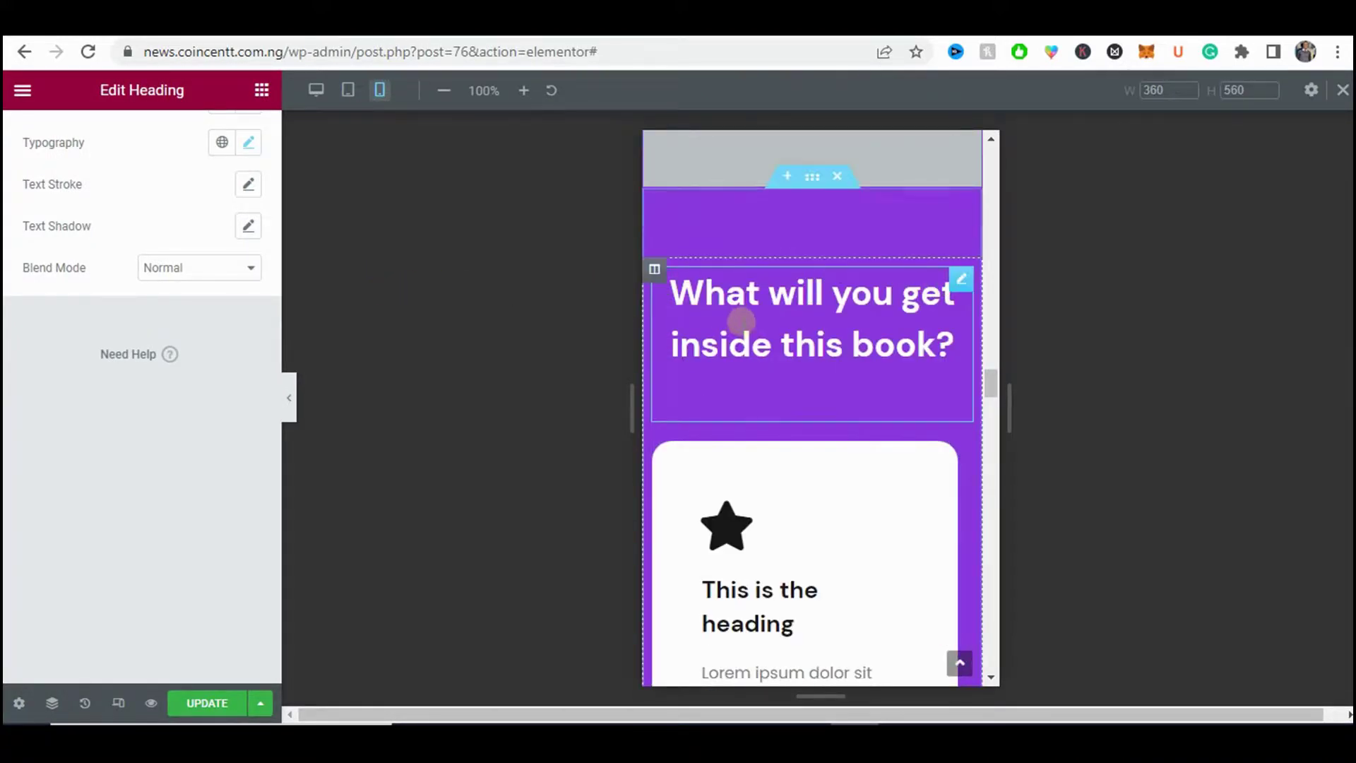
# - Set the mobile bottom padding of the "What will you get inside this book?" heading to 0 px and preview its spacing
pyautogui.click(741, 321)
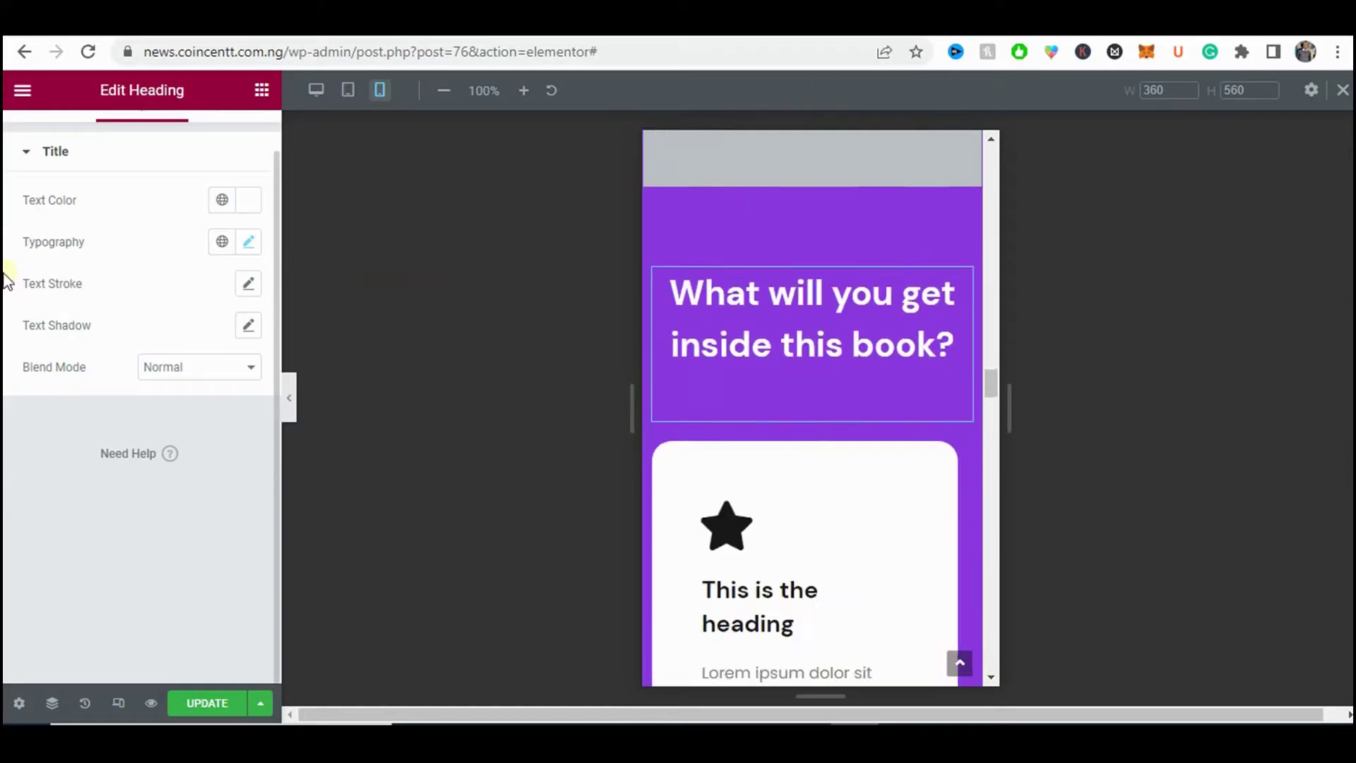
pyautogui.scroll(2, 106, 211)
pyautogui.click(227, 141)
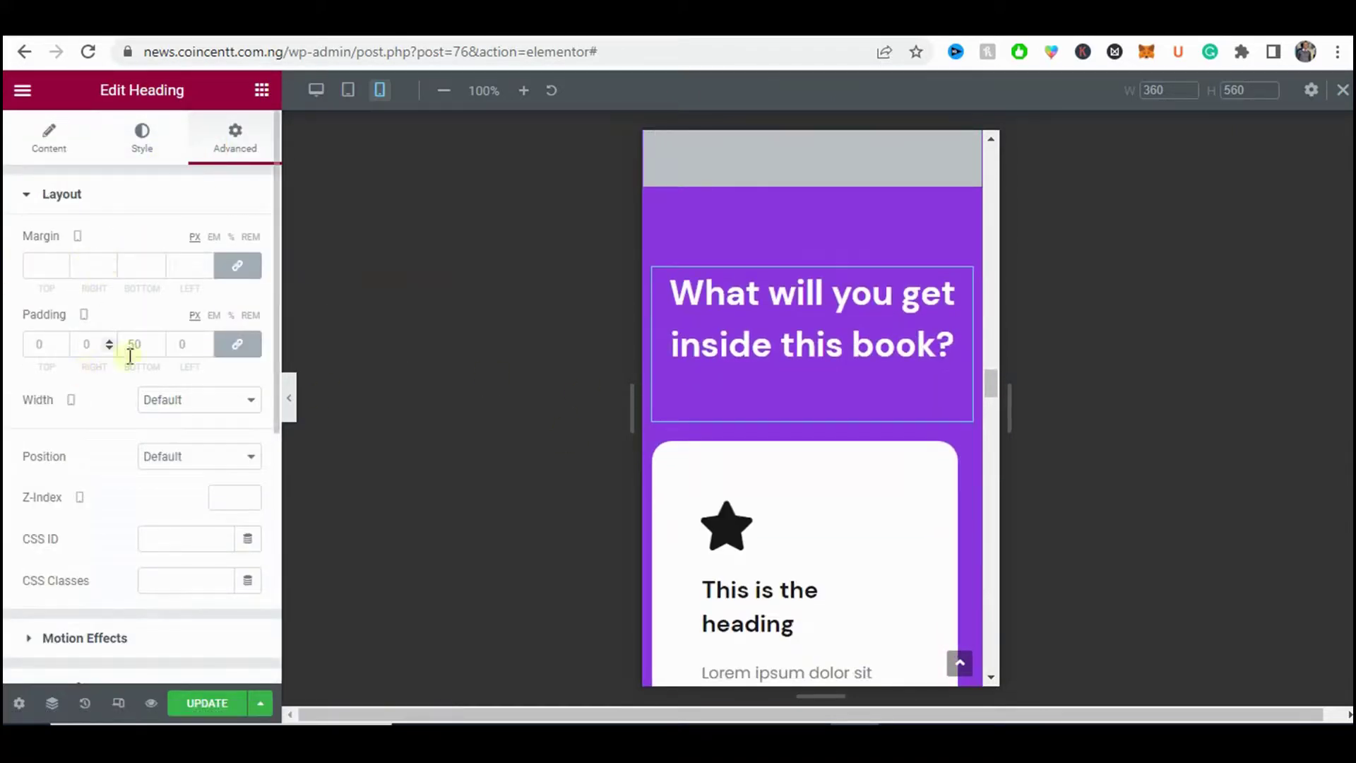
pyautogui.write('0')
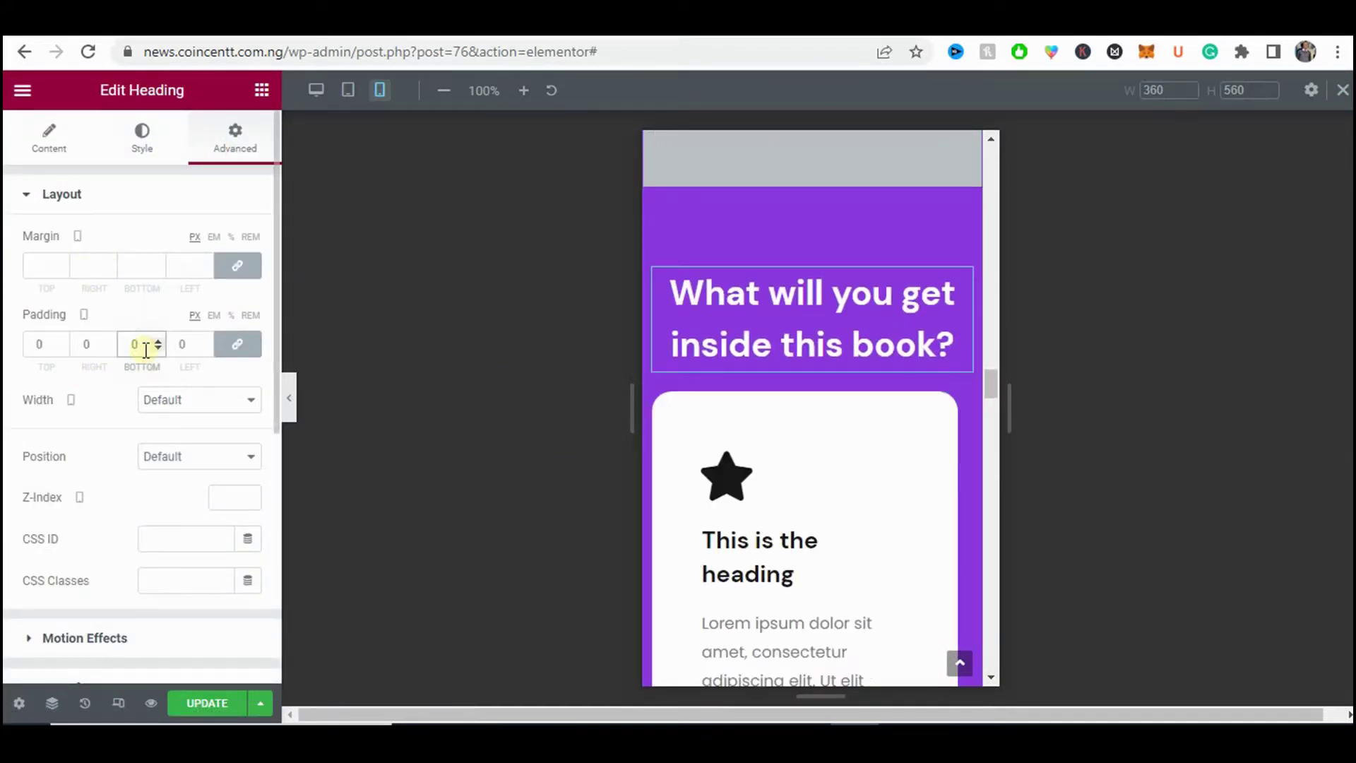
pyautogui.click(289, 398)
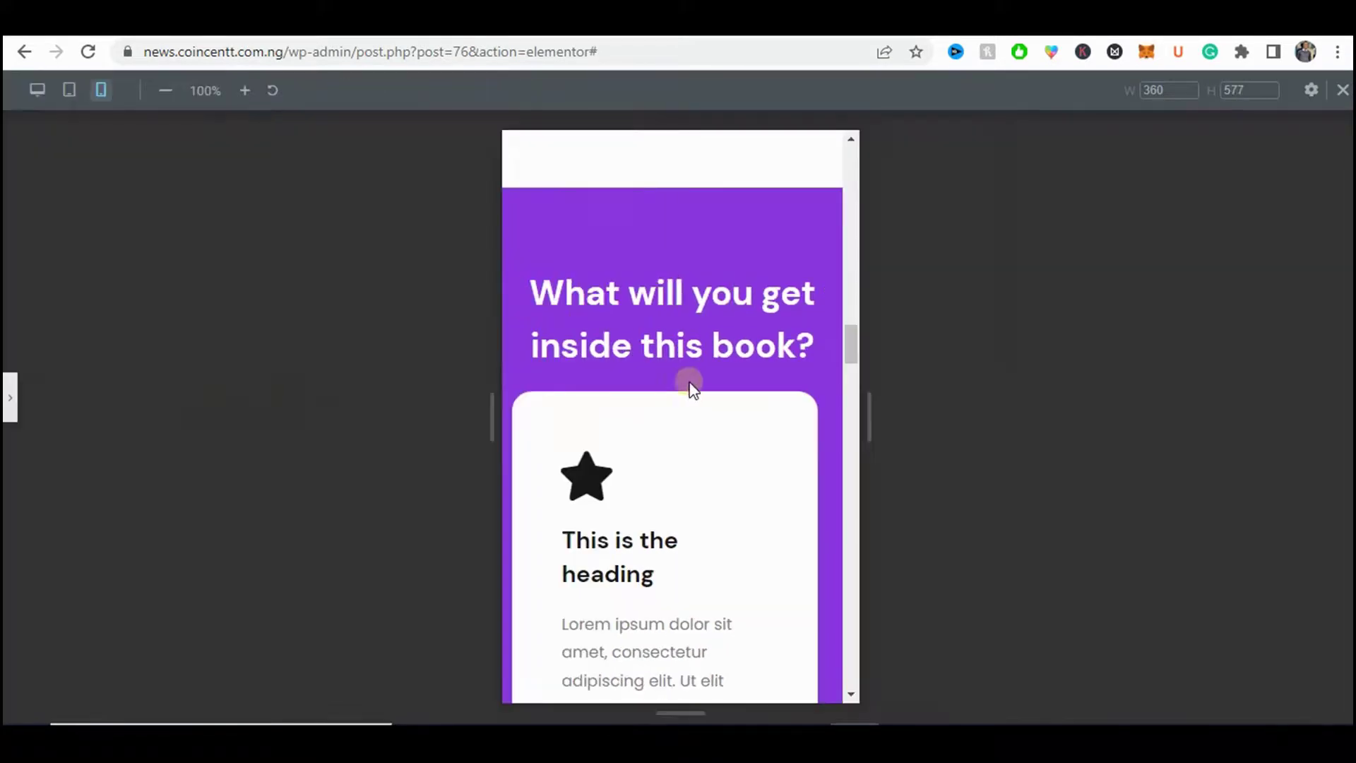
pyautogui.click(8, 398)
# - Set the right margin of the first feature card's column to 0 px on mobile
pyautogui.scroll(-5, 938, 409)
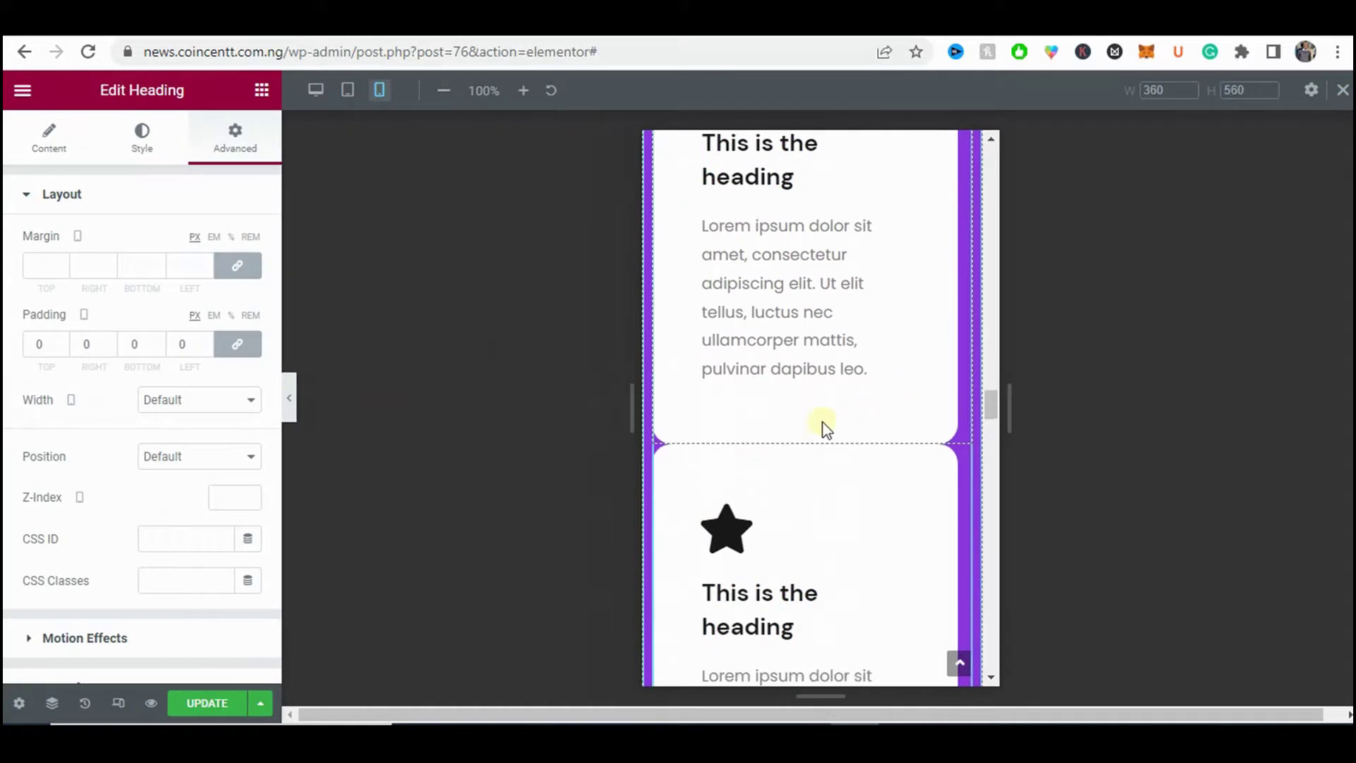
pyautogui.scroll(5, 822, 427)
pyautogui.click(665, 405)
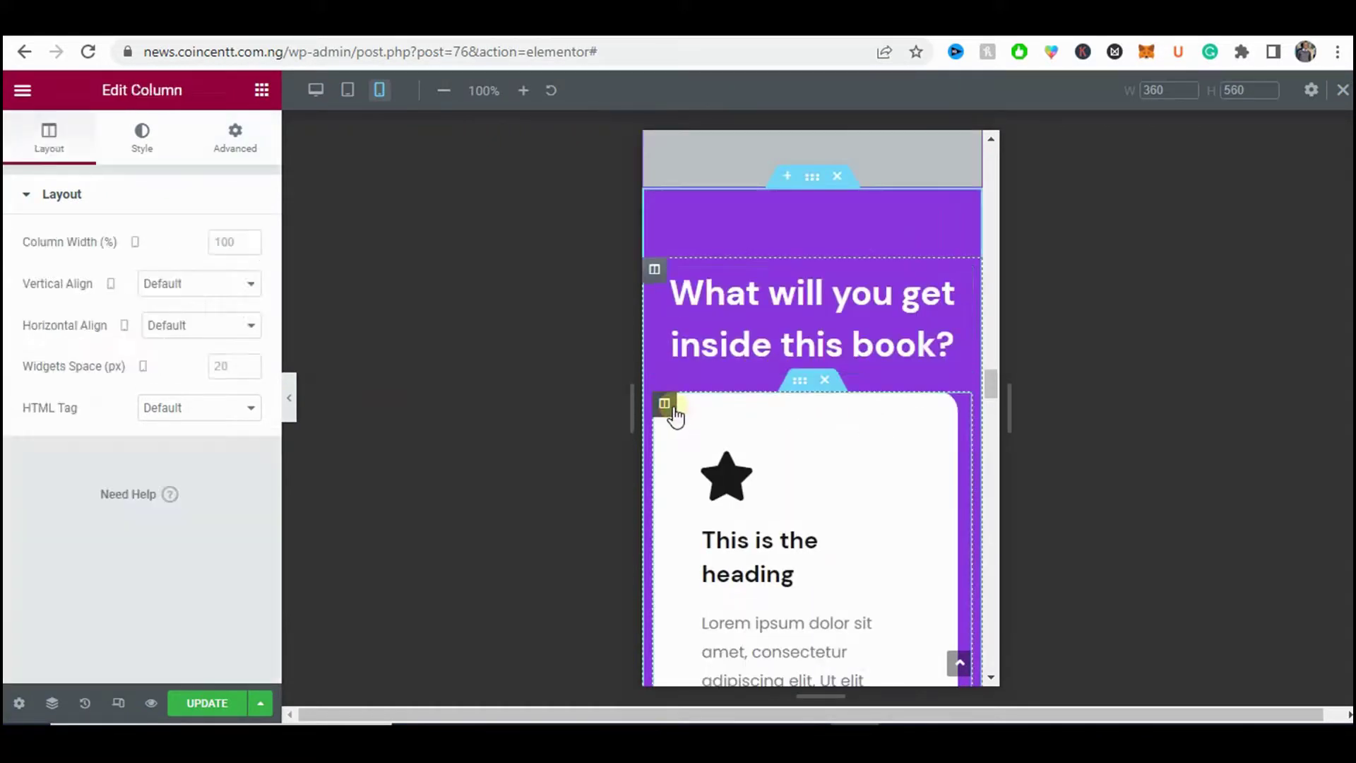
pyautogui.click(226, 132)
pyautogui.press('BackSpace')
pyautogui.press('BackSpace')
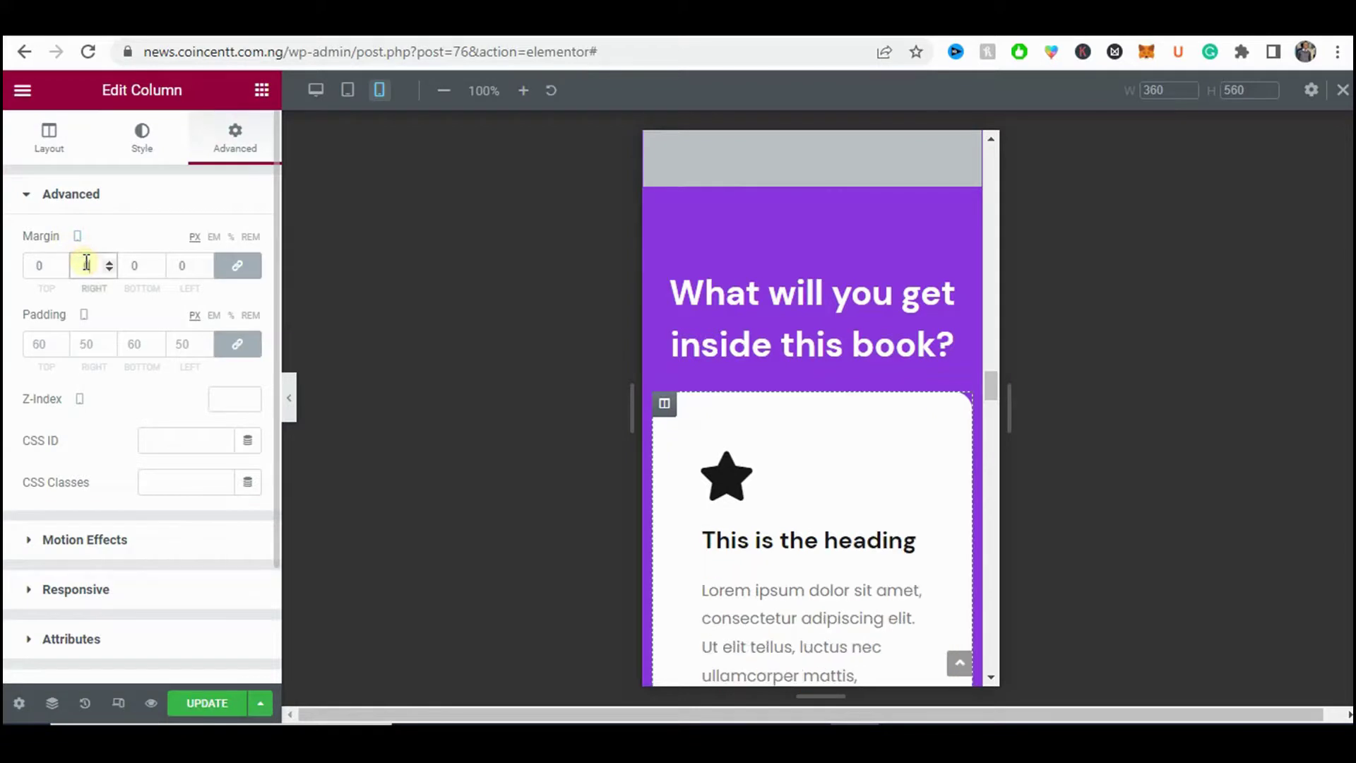
pyautogui.scroll(-5, 823, 463)
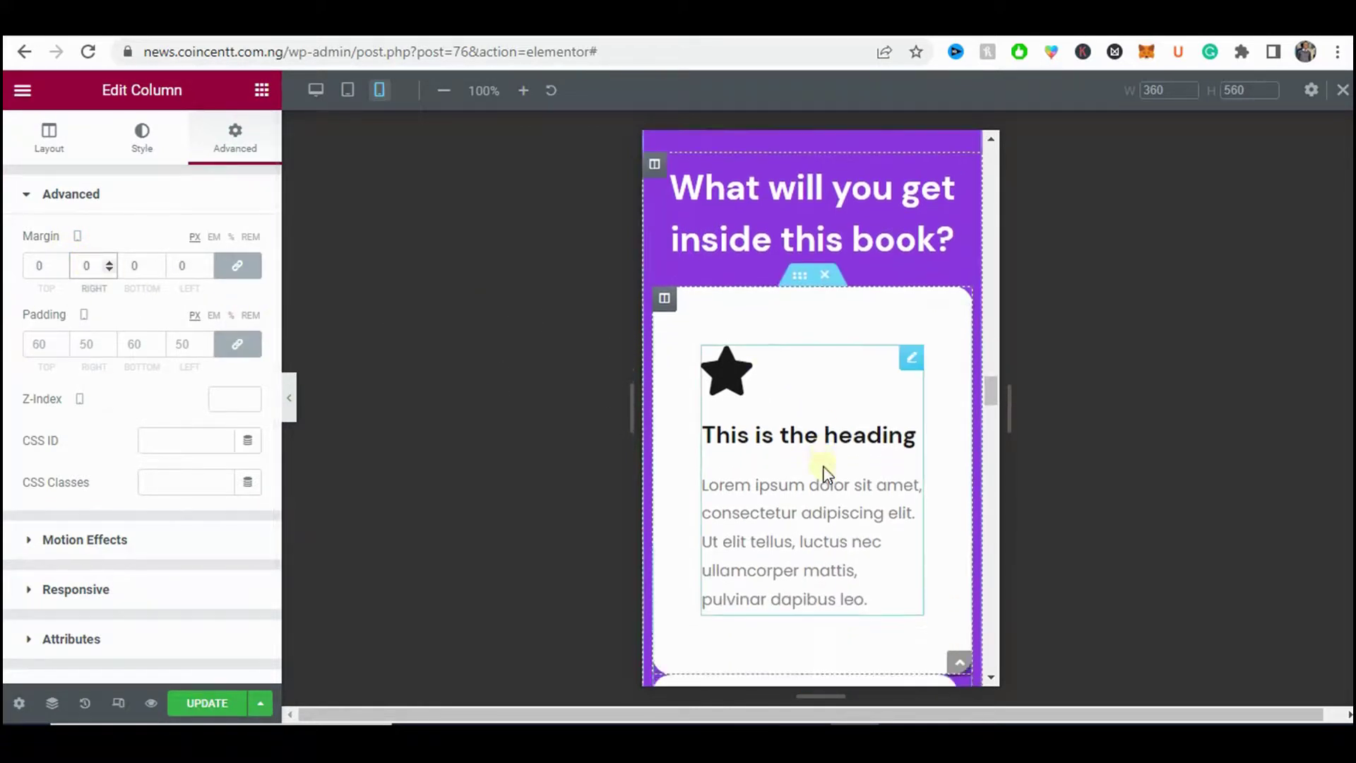
pyautogui.scroll(1, 828, 476)
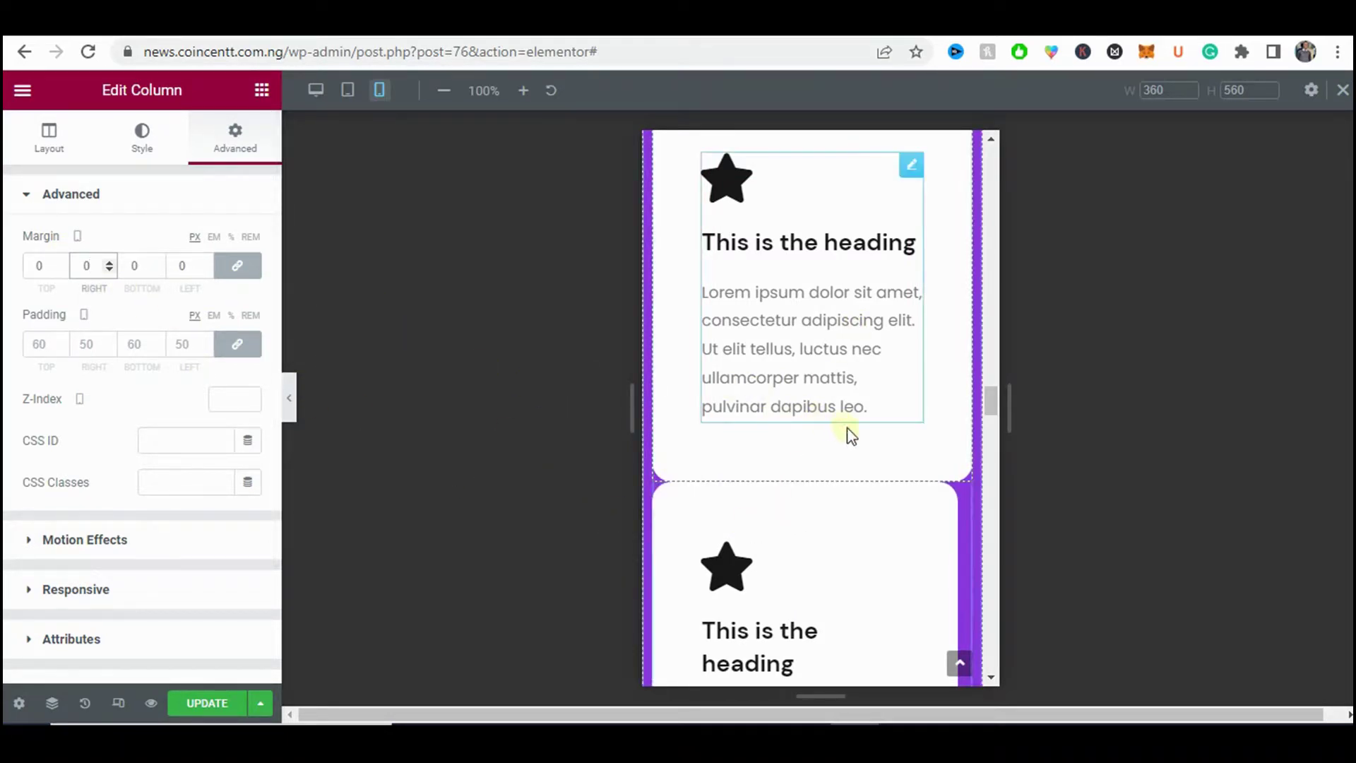
# - Unlink the first feature card's margin values and set its mobile bottom margin to 15 px
pyautogui.click(237, 266)
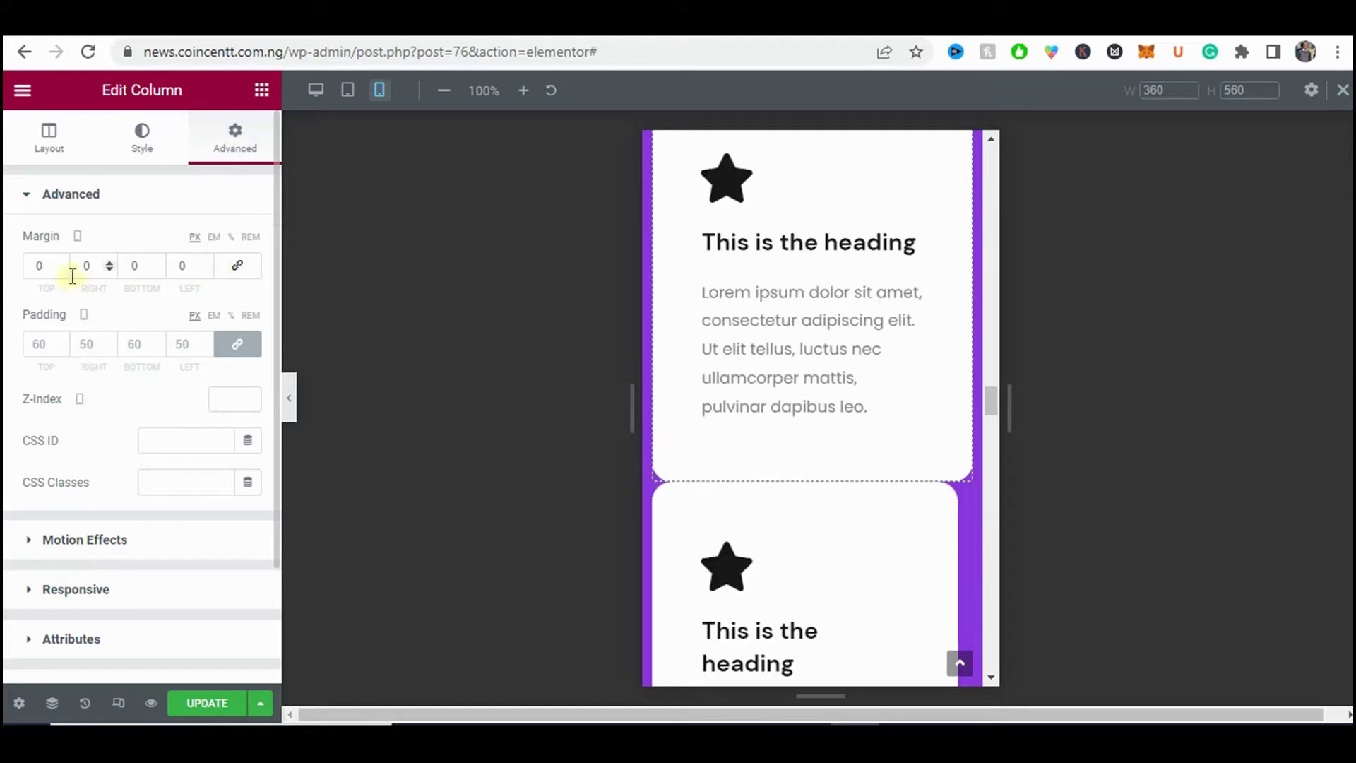
pyautogui.scroll(3, 836, 443)
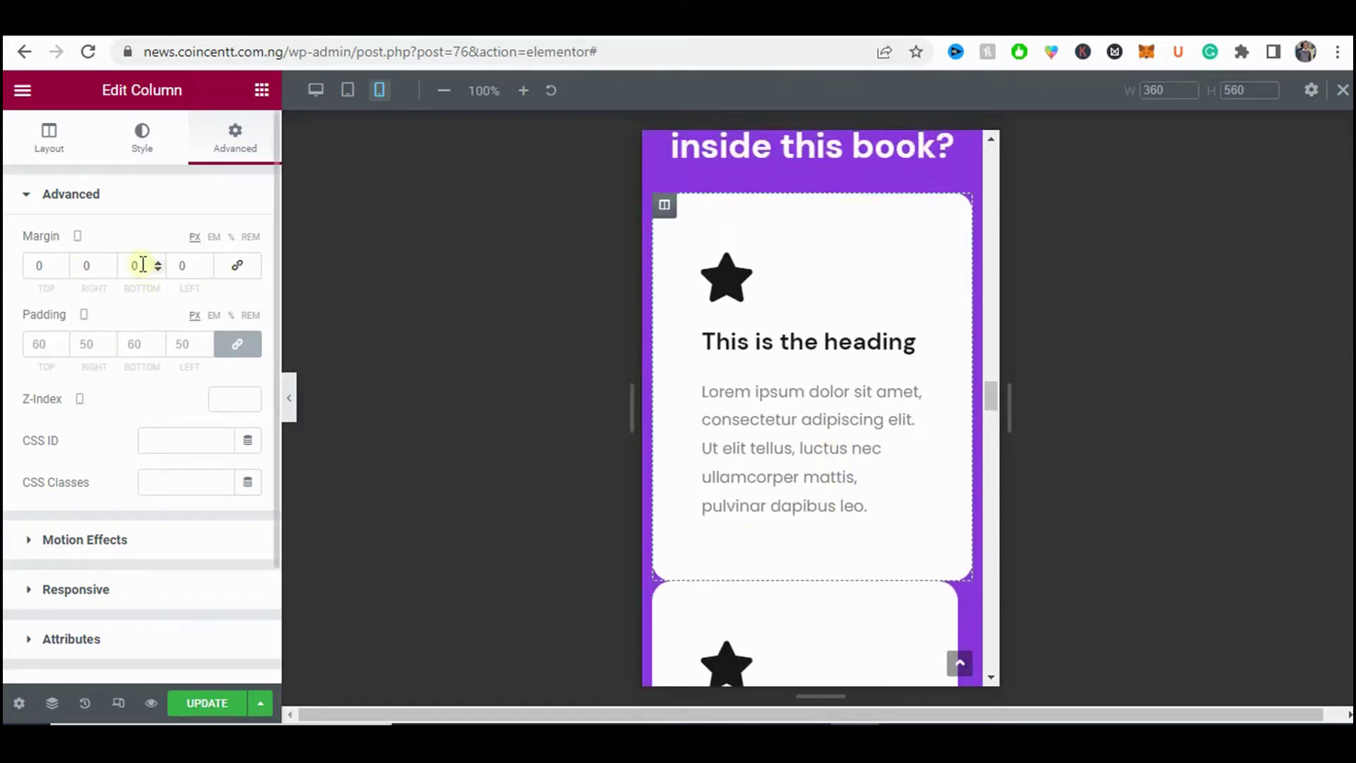
pyautogui.write('10')
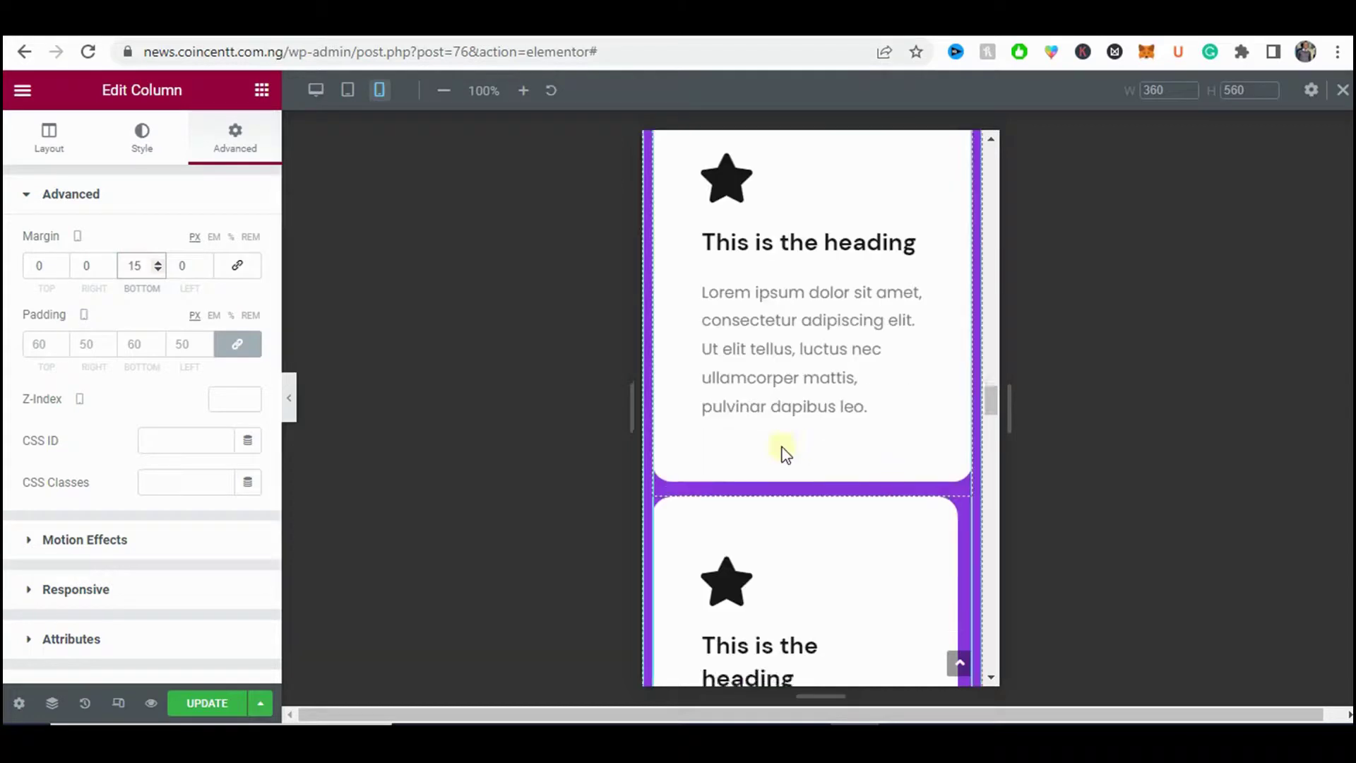
pyautogui.scroll(1, 781, 455)
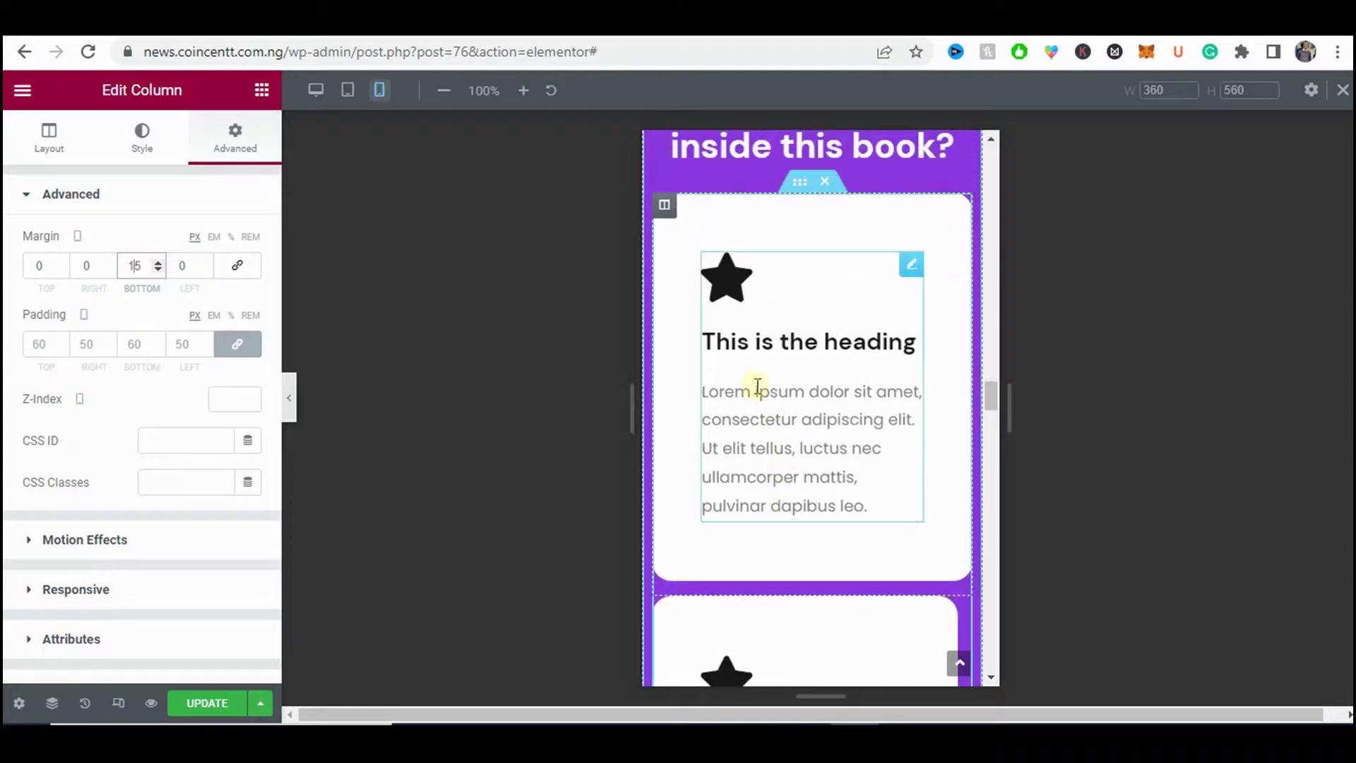
# - Copy the first feature card's column and paste its style onto the second and third card columns
pyautogui.click(664, 210)
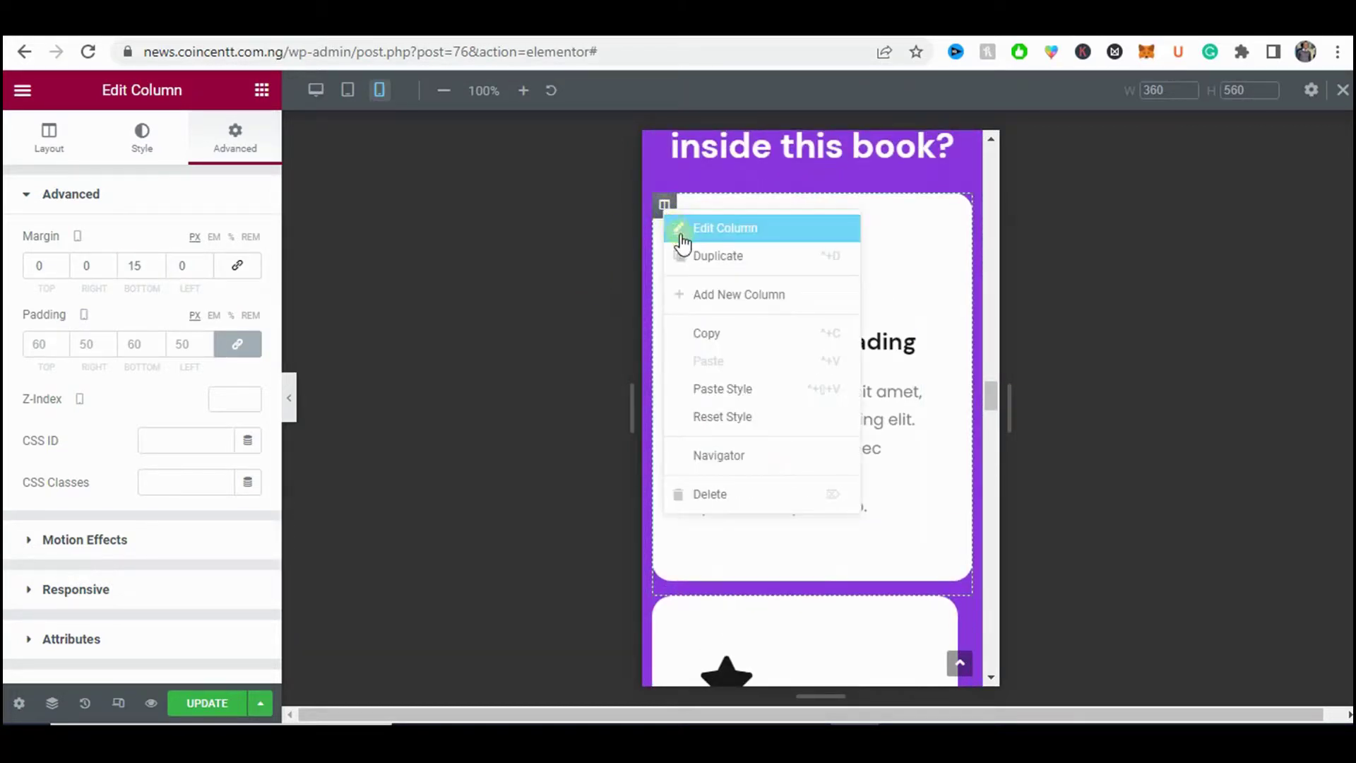
pyautogui.click(724, 332)
pyautogui.scroll(-5, 706, 354)
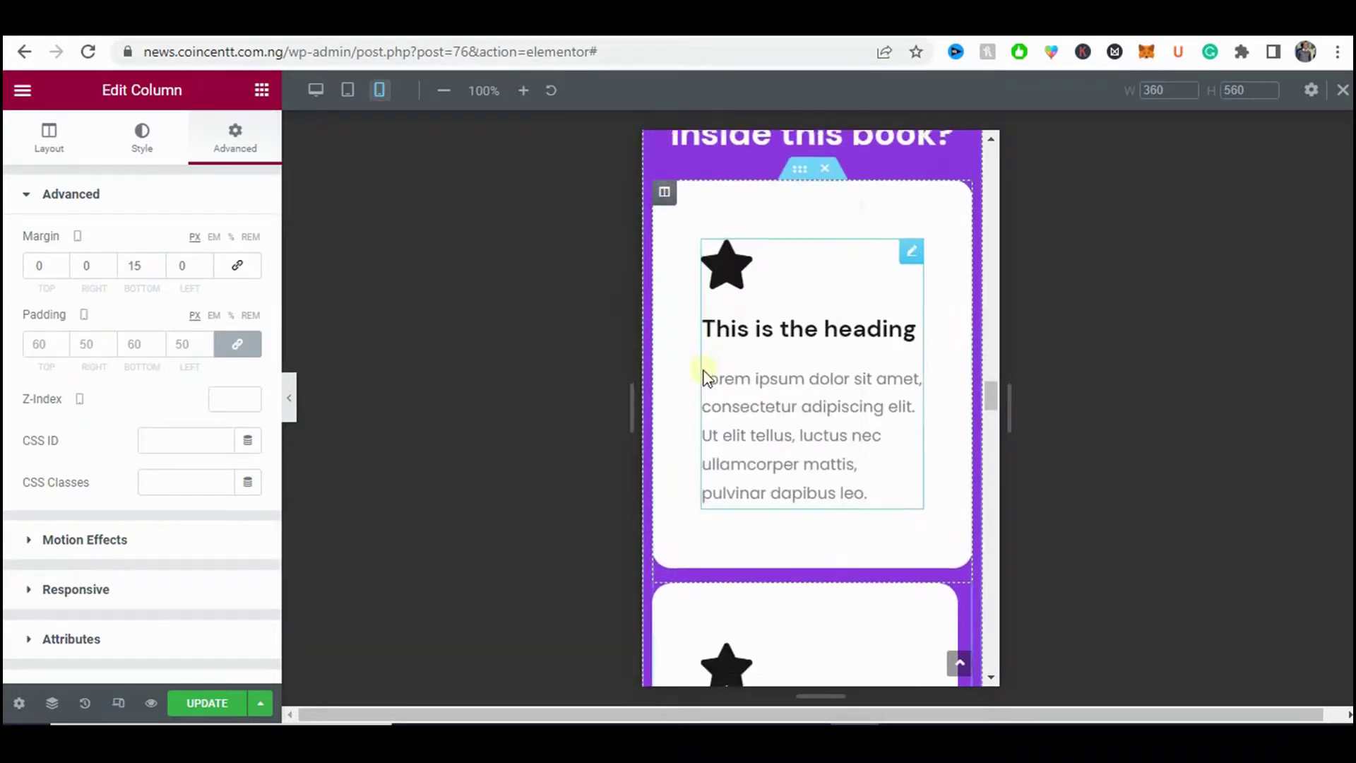
pyautogui.rightClick(670, 216)
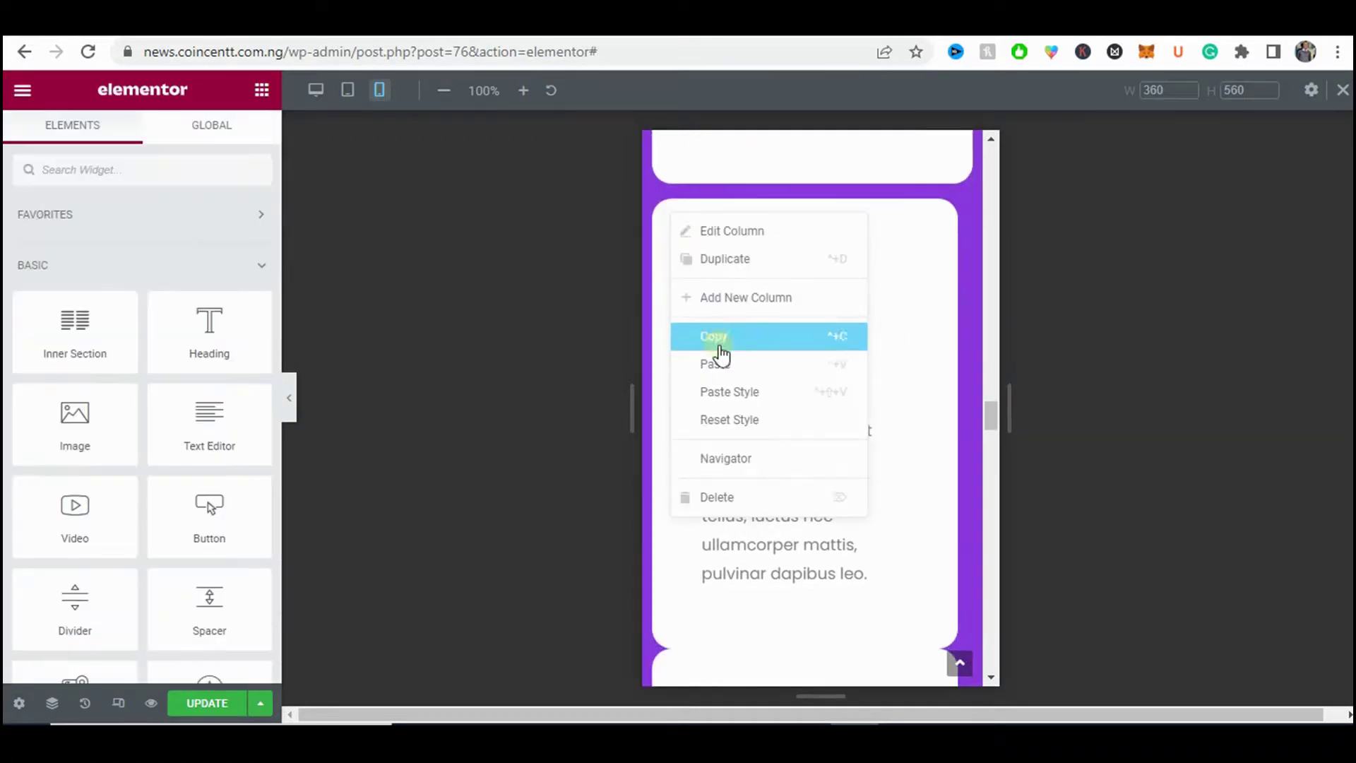
pyautogui.click(749, 392)
pyautogui.scroll(-4, 727, 385)
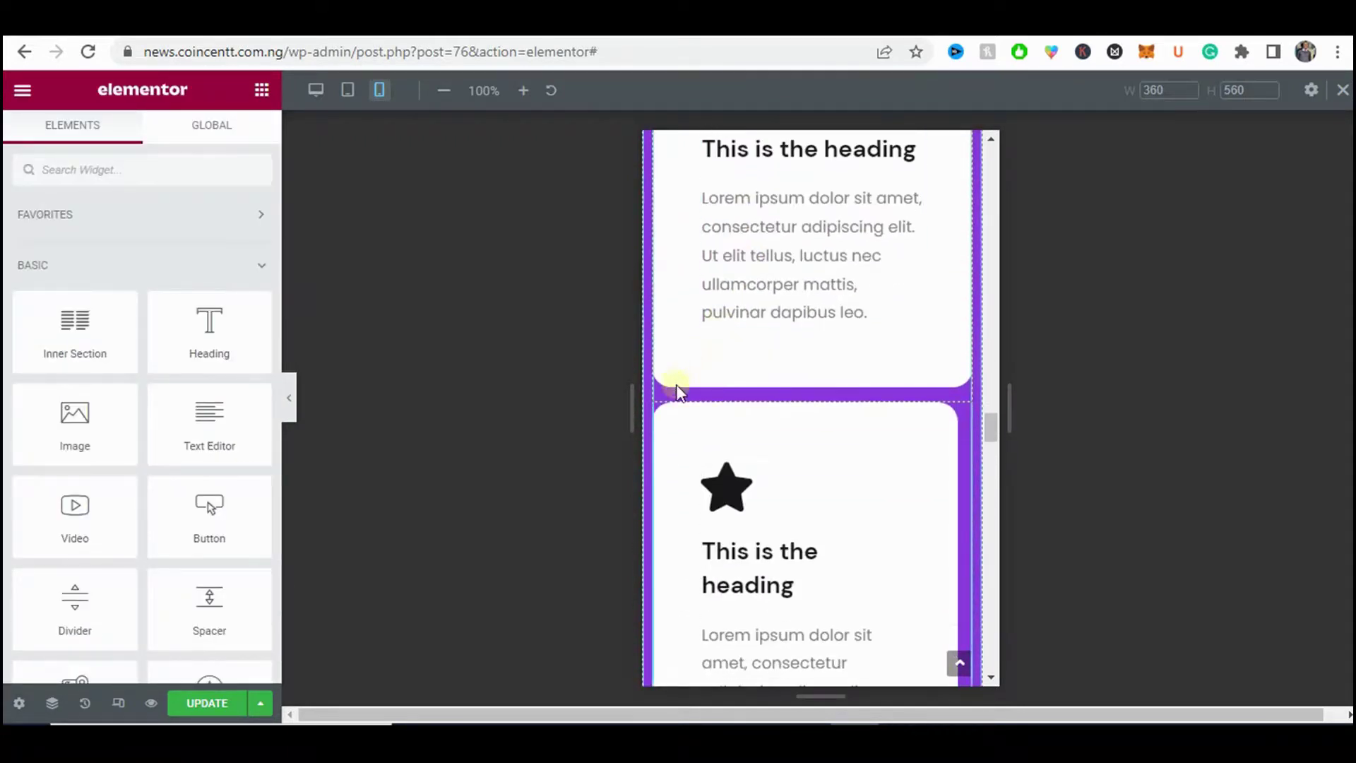
pyautogui.rightClick(668, 411)
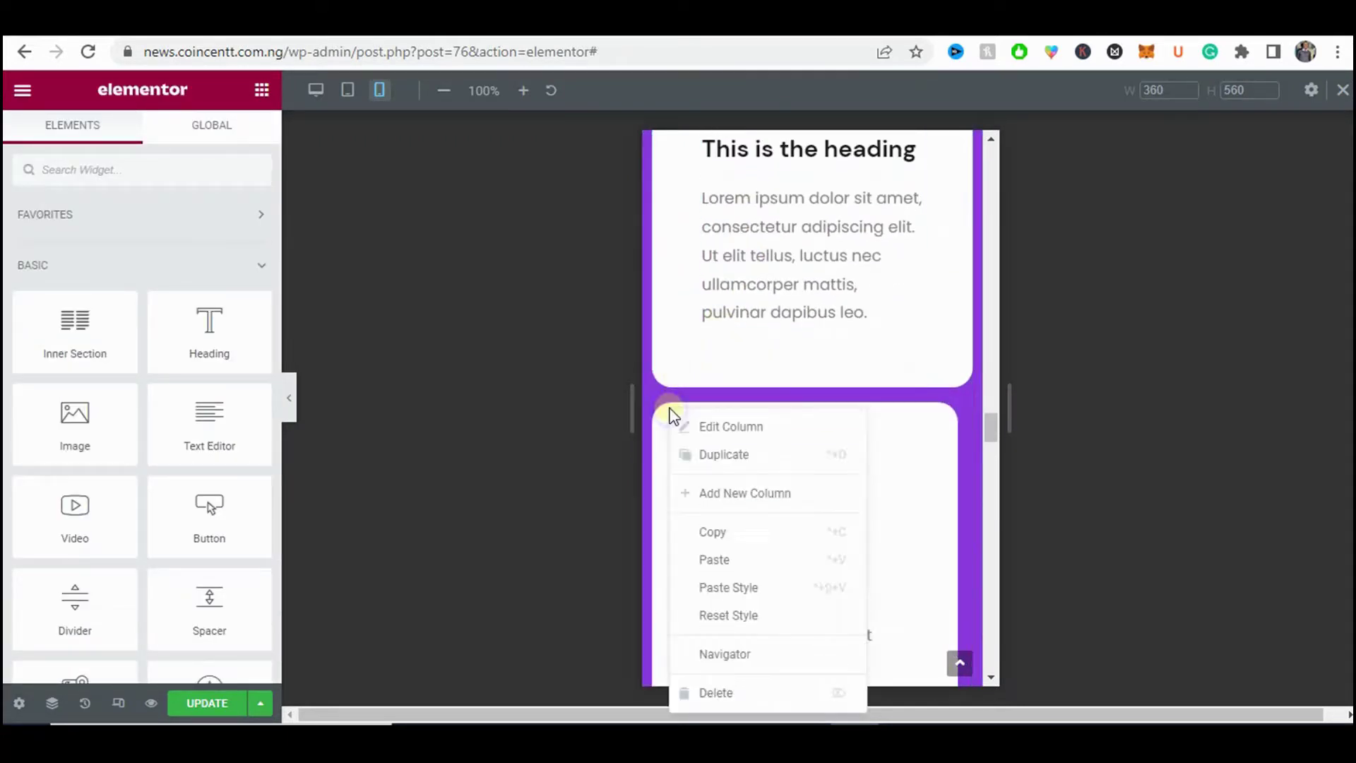
pyautogui.click(759, 586)
pyautogui.scroll(-2, 875, 424)
pyautogui.scroll(10, 799, 353)
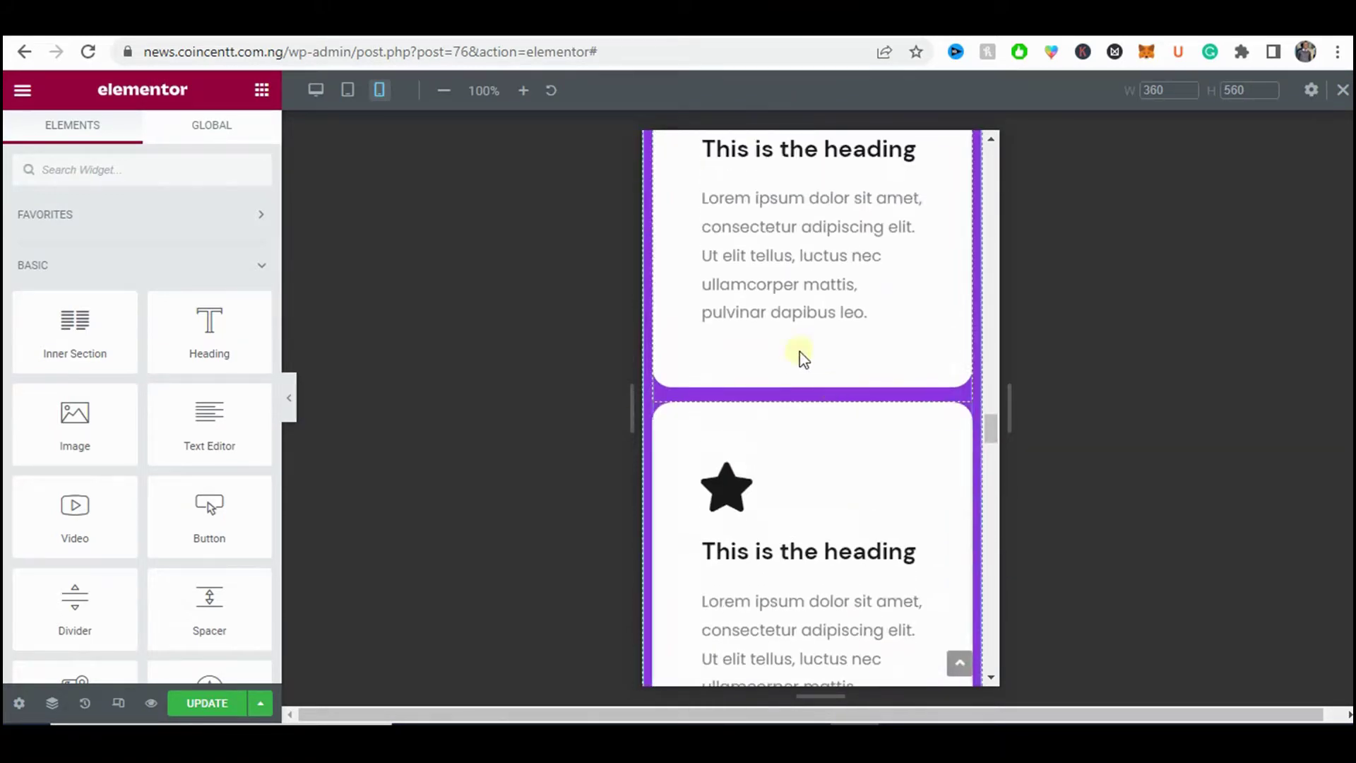
# - Unlink the mobile padding values of the "What will you get inside this book?" section and set top to 70 px and bottom to 90 px
pyautogui.click(811, 378)
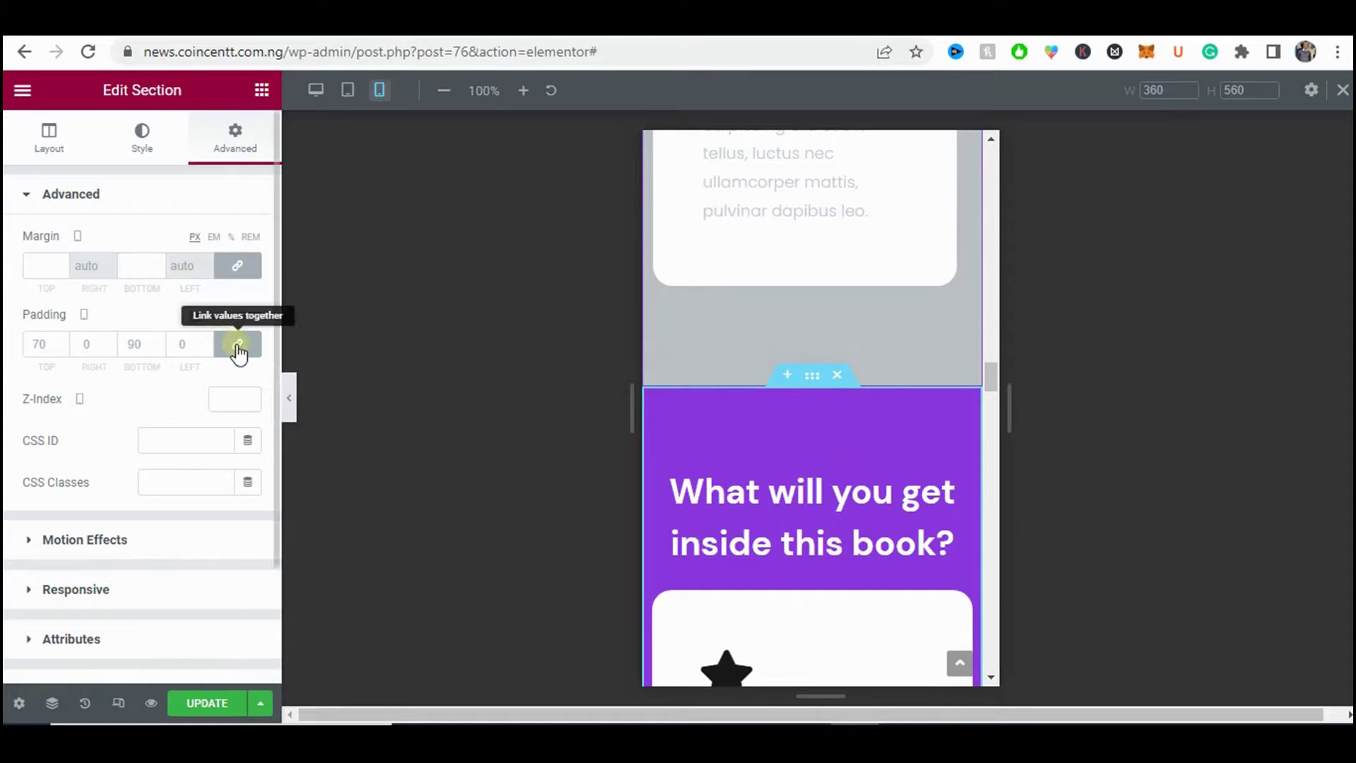
pyautogui.click(238, 344)
pyautogui.click(34, 344)
pyautogui.write('70')
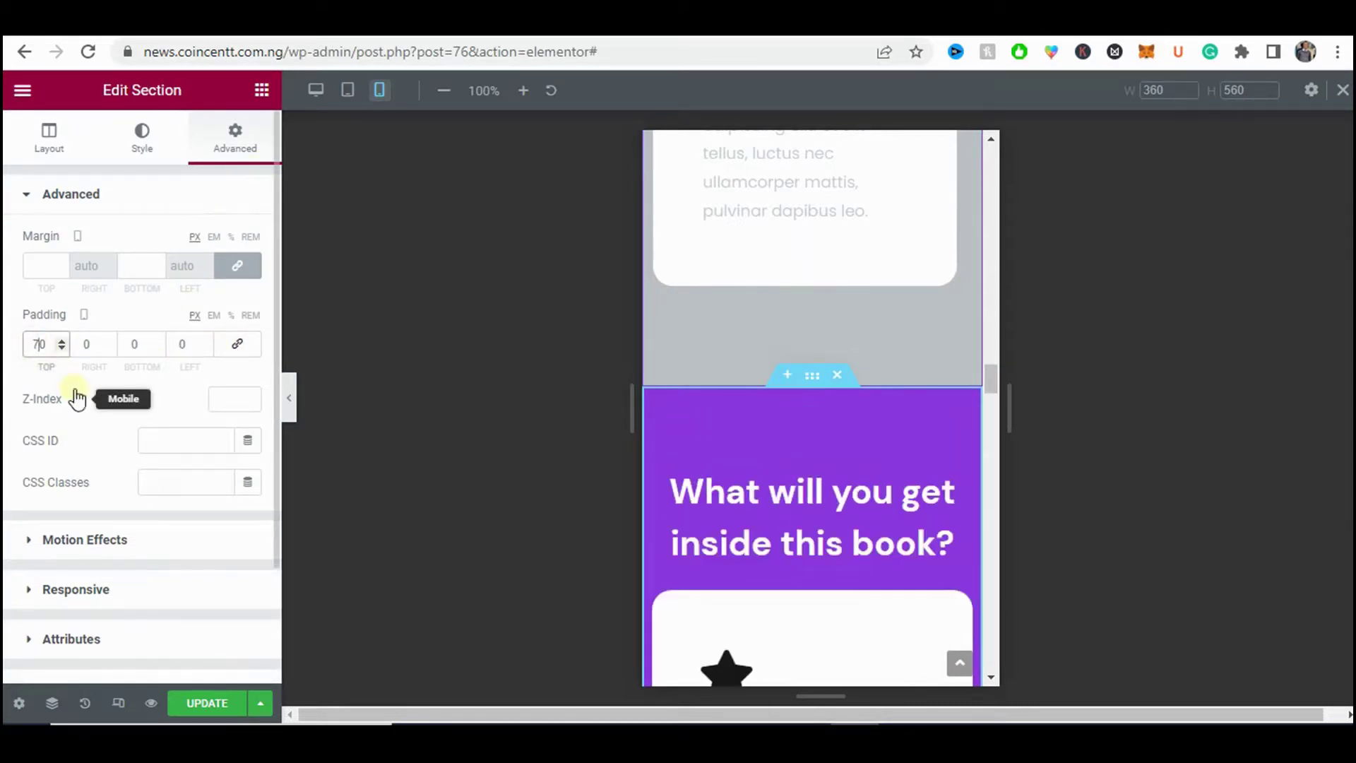
pyautogui.click(131, 345)
pyautogui.write('9')
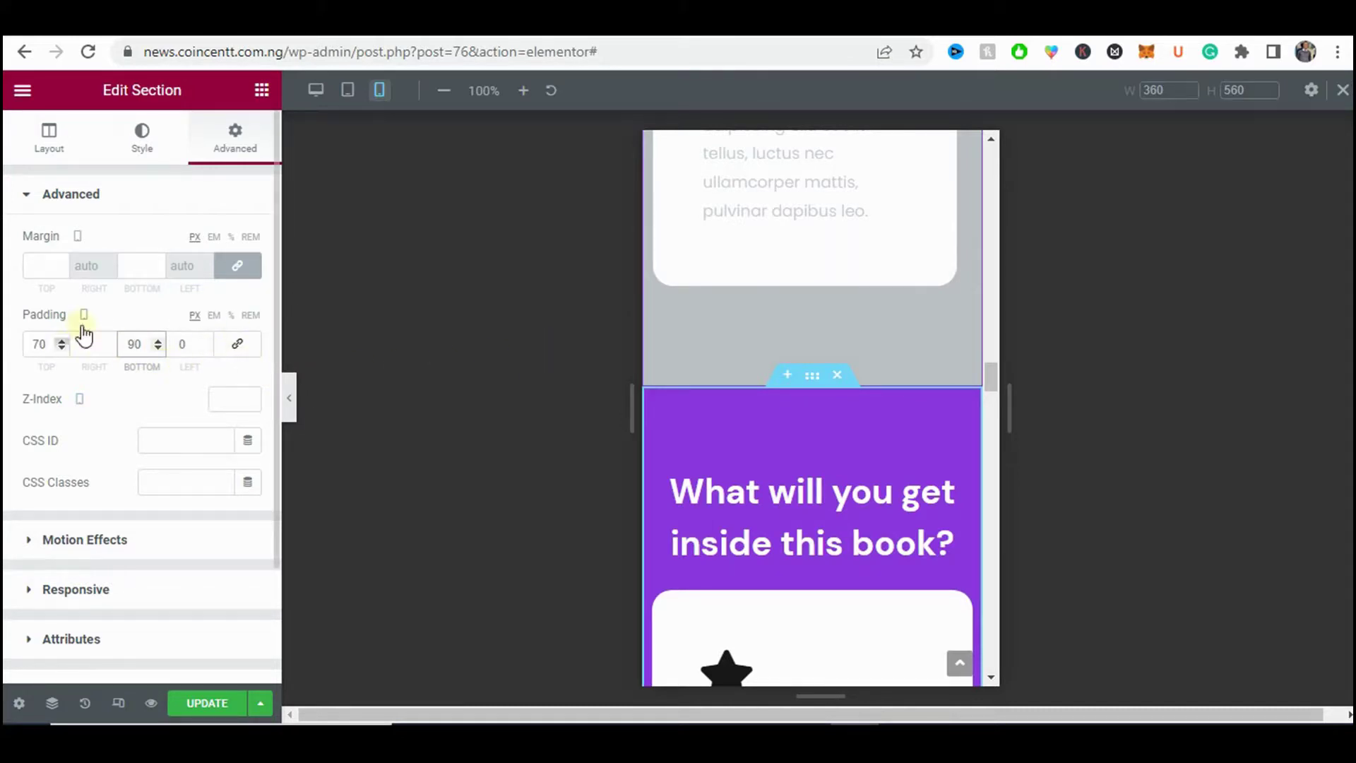
# - Set the purple features section's right and left mobile padding to 15 px and check the cards' spacing
pyautogui.scroll(-15, 853, 466)
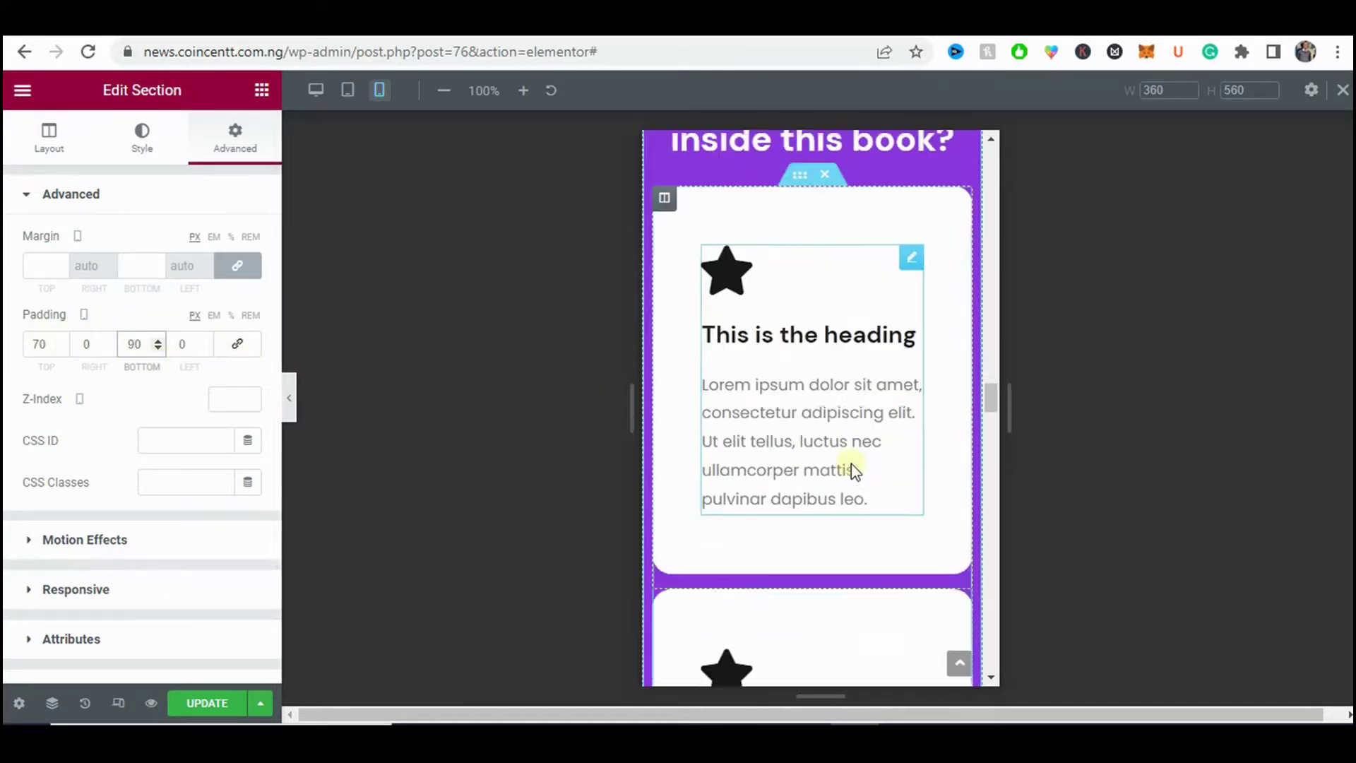
pyautogui.scroll(10, 853, 464)
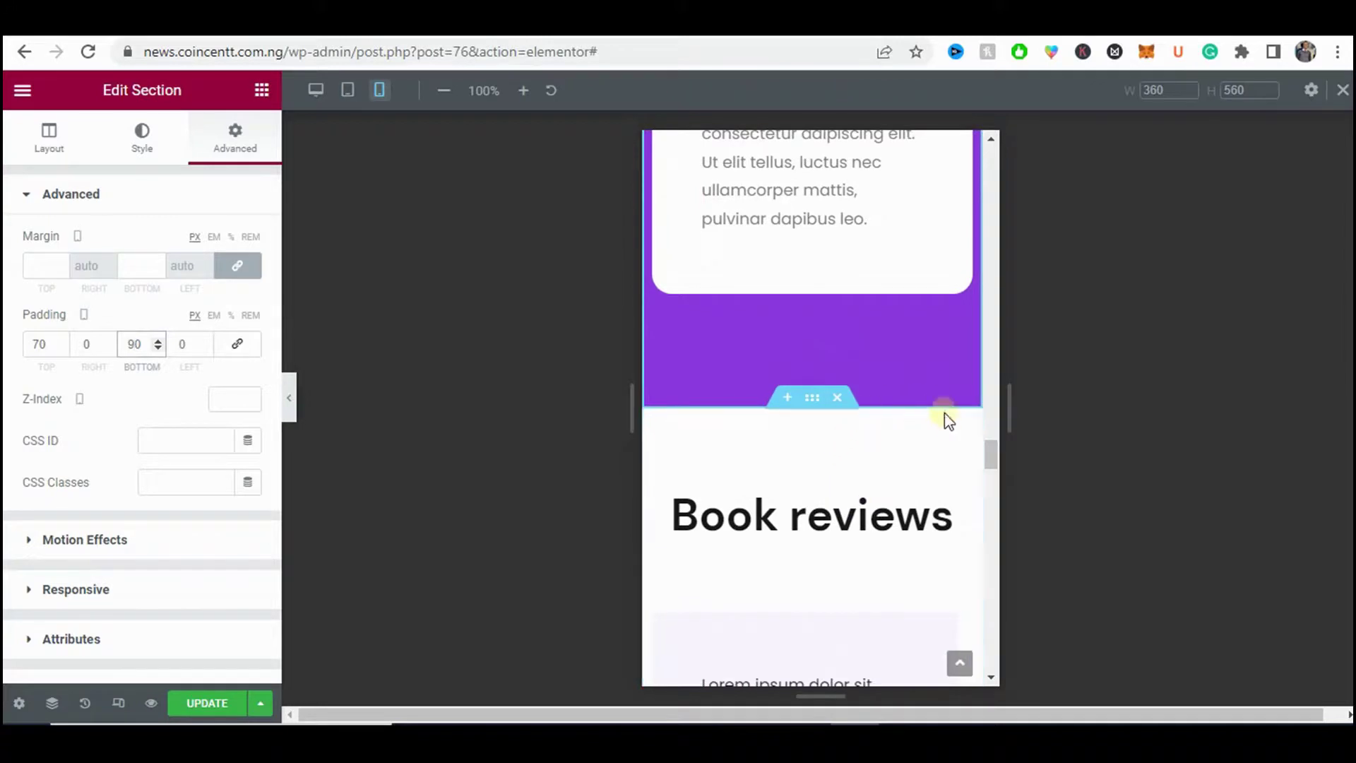
pyautogui.scroll(12, 695, 433)
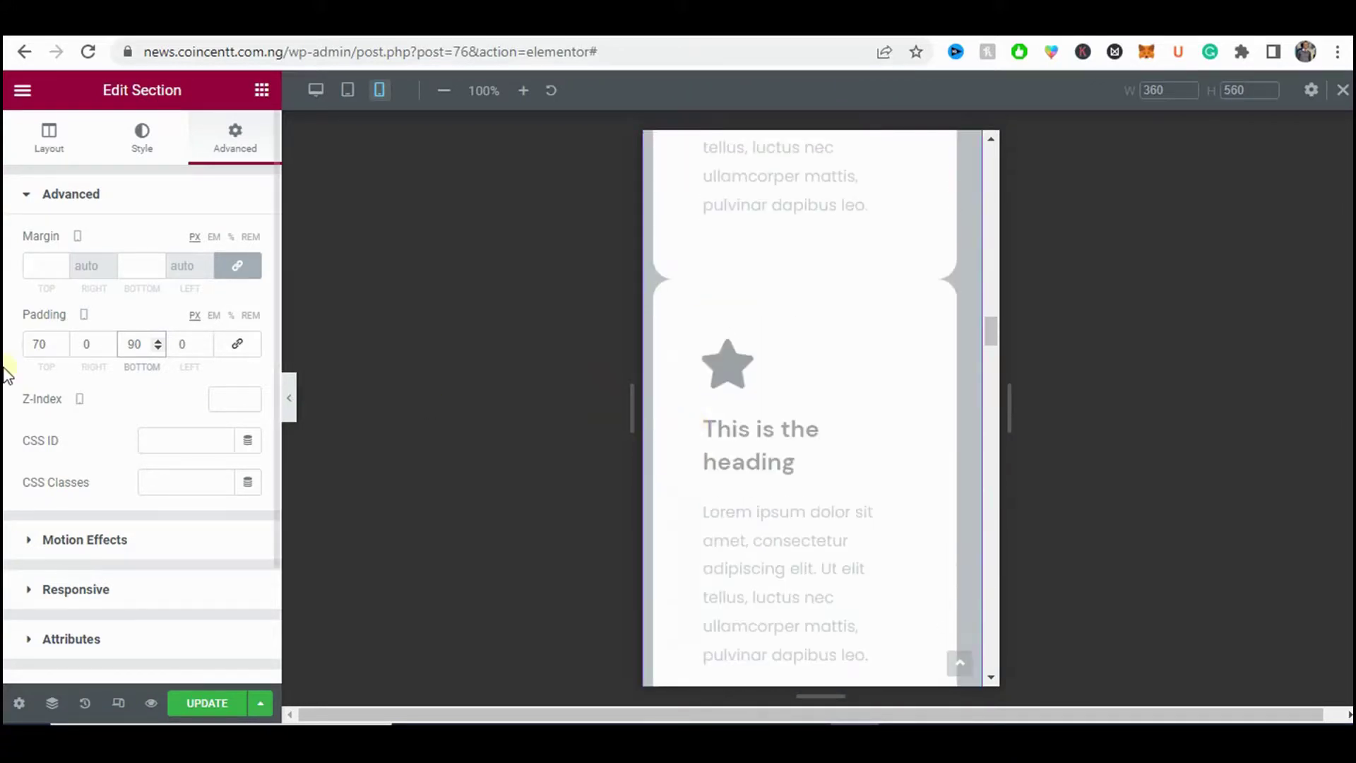
pyautogui.scroll(-3, 790, 374)
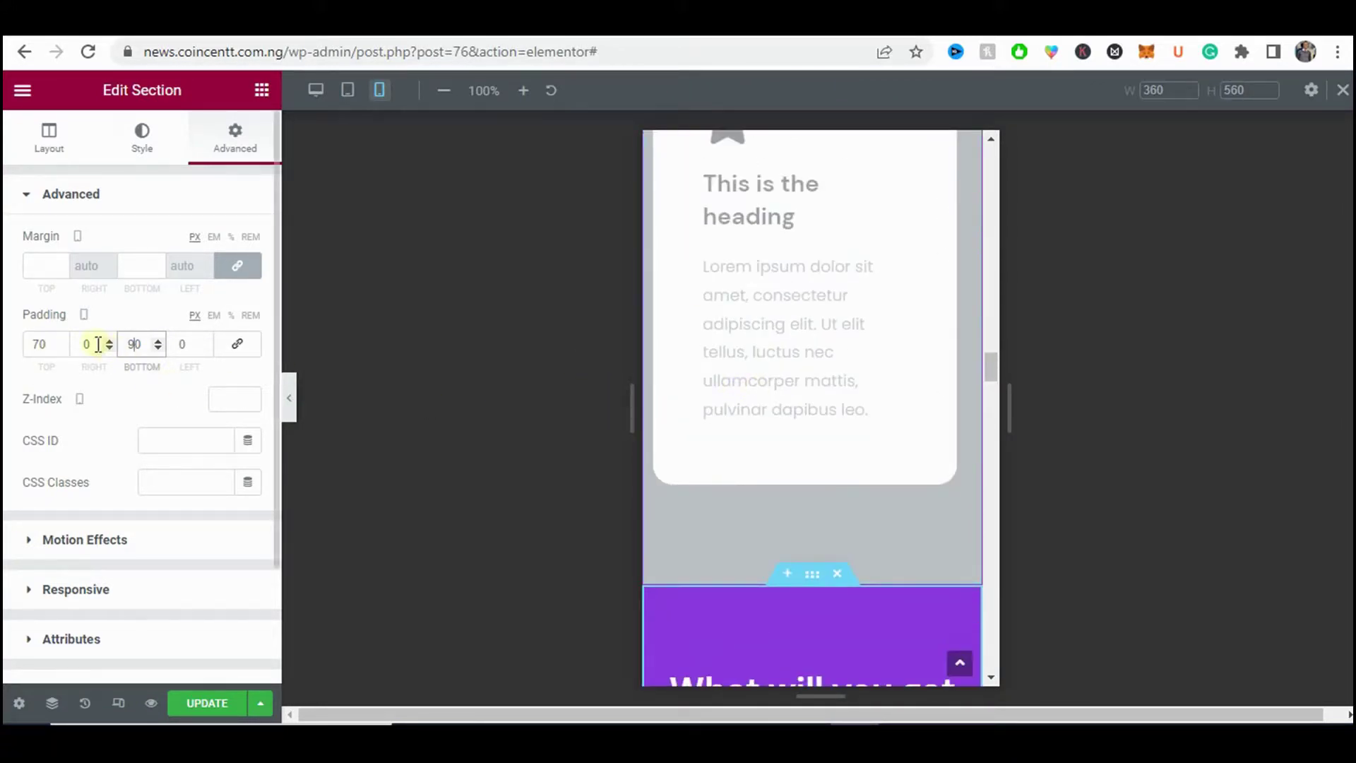
pyautogui.write('15')
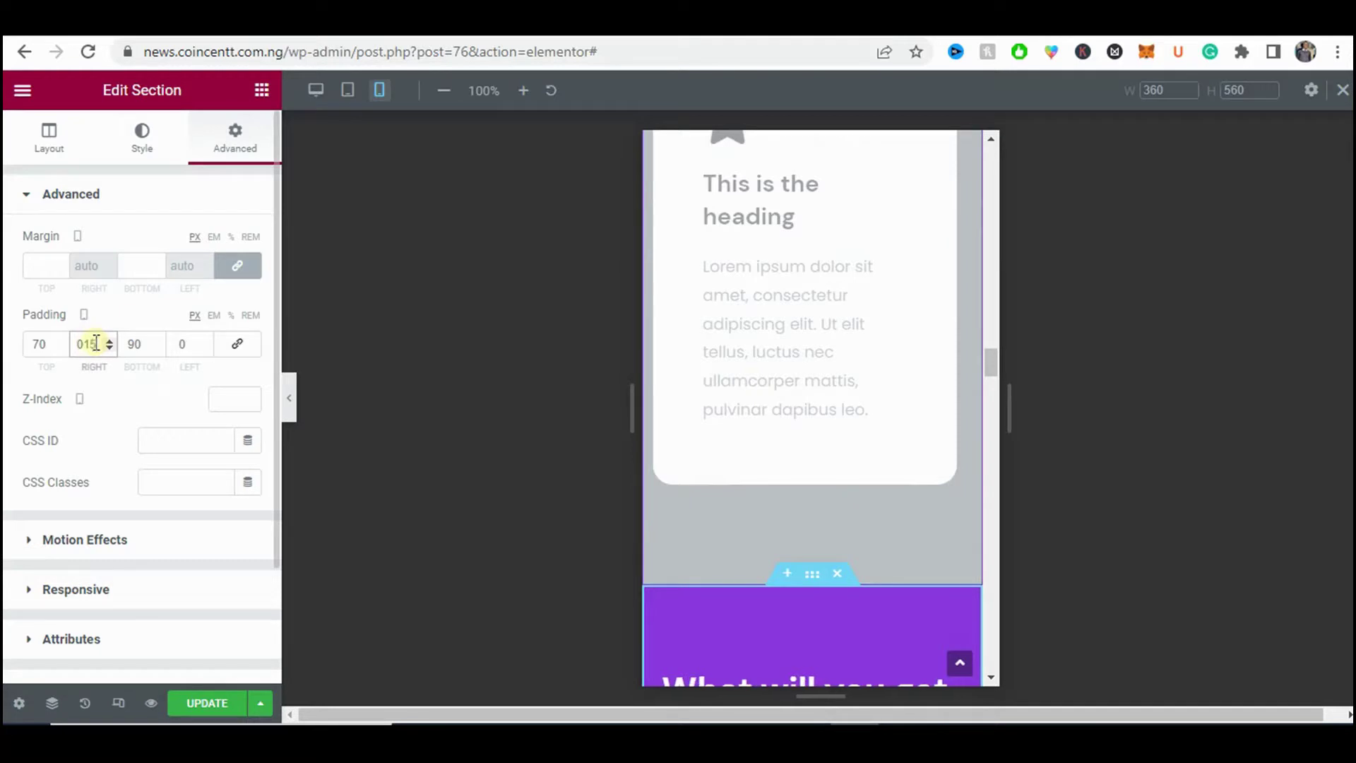
pyautogui.click(187, 347)
pyautogui.write('15')
pyautogui.scroll(-8, 742, 372)
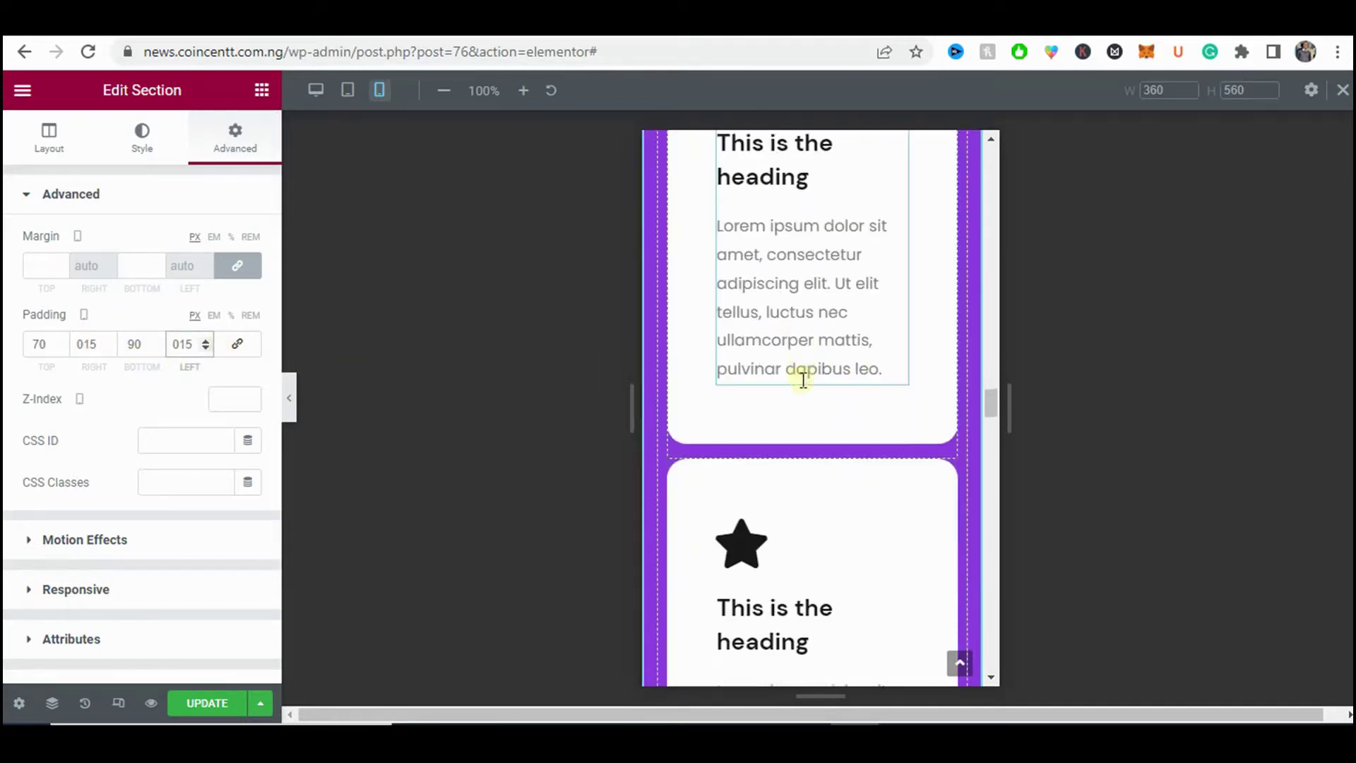
# - Unlink the first book review card's mobile margins and set its right margin to 0 px and bottom margin to 15 px
pyautogui.scroll(-6, 777, 371)
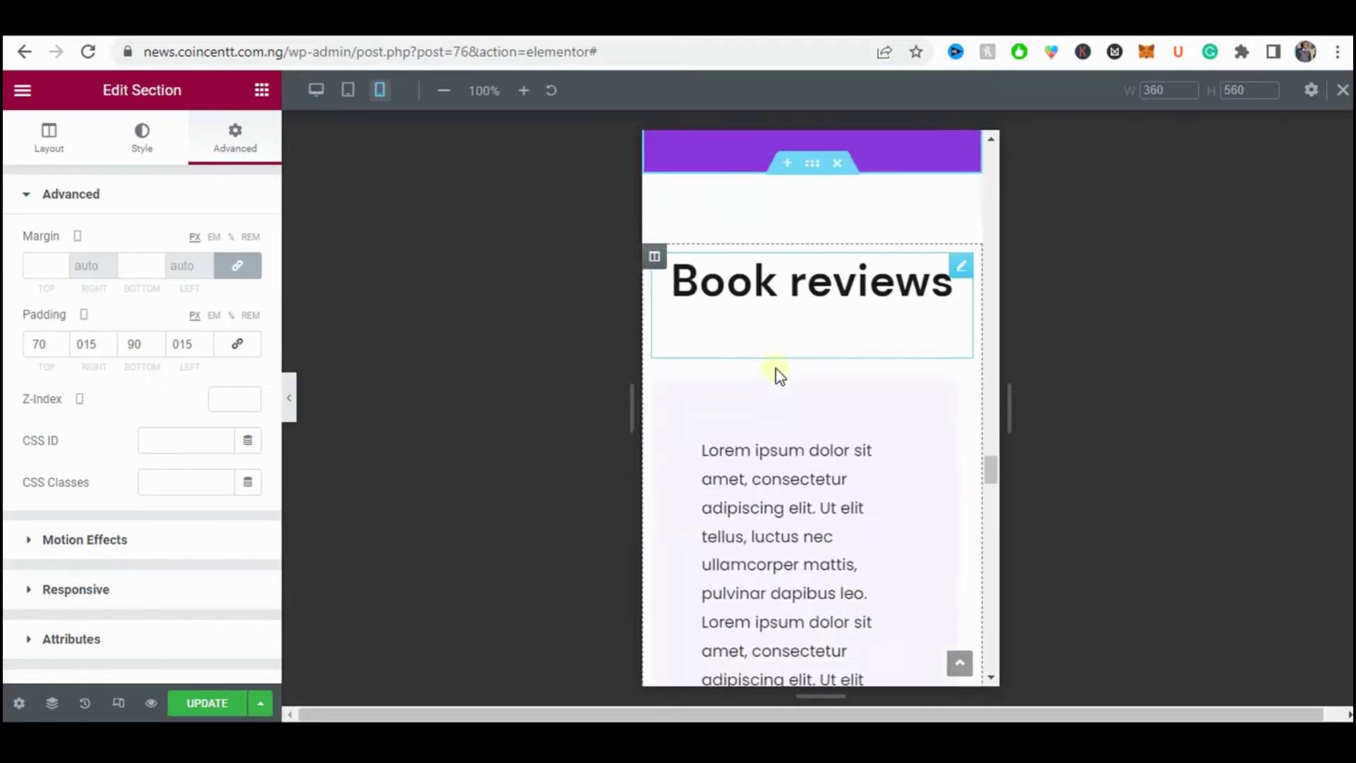
pyautogui.scroll(2, 843, 352)
pyautogui.scroll(-4, 888, 349)
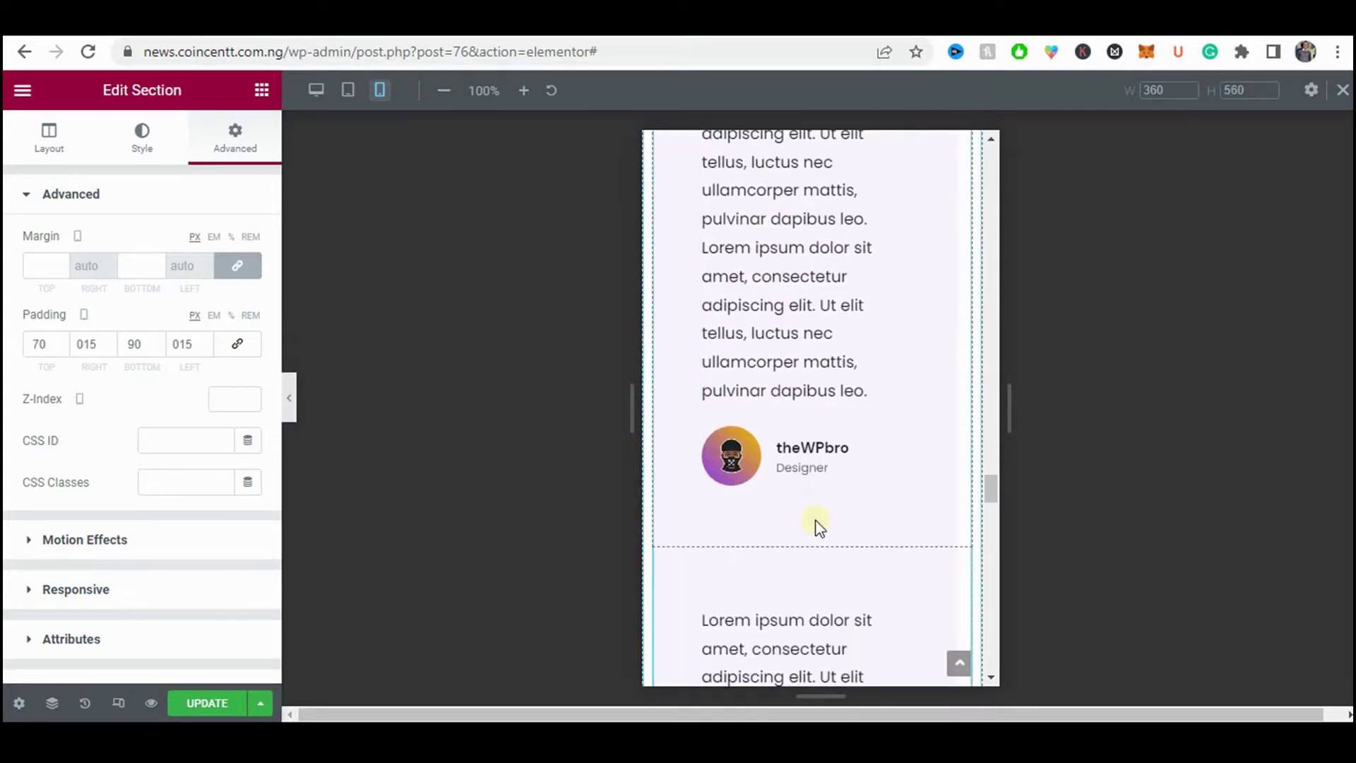
pyautogui.scroll(3, 815, 524)
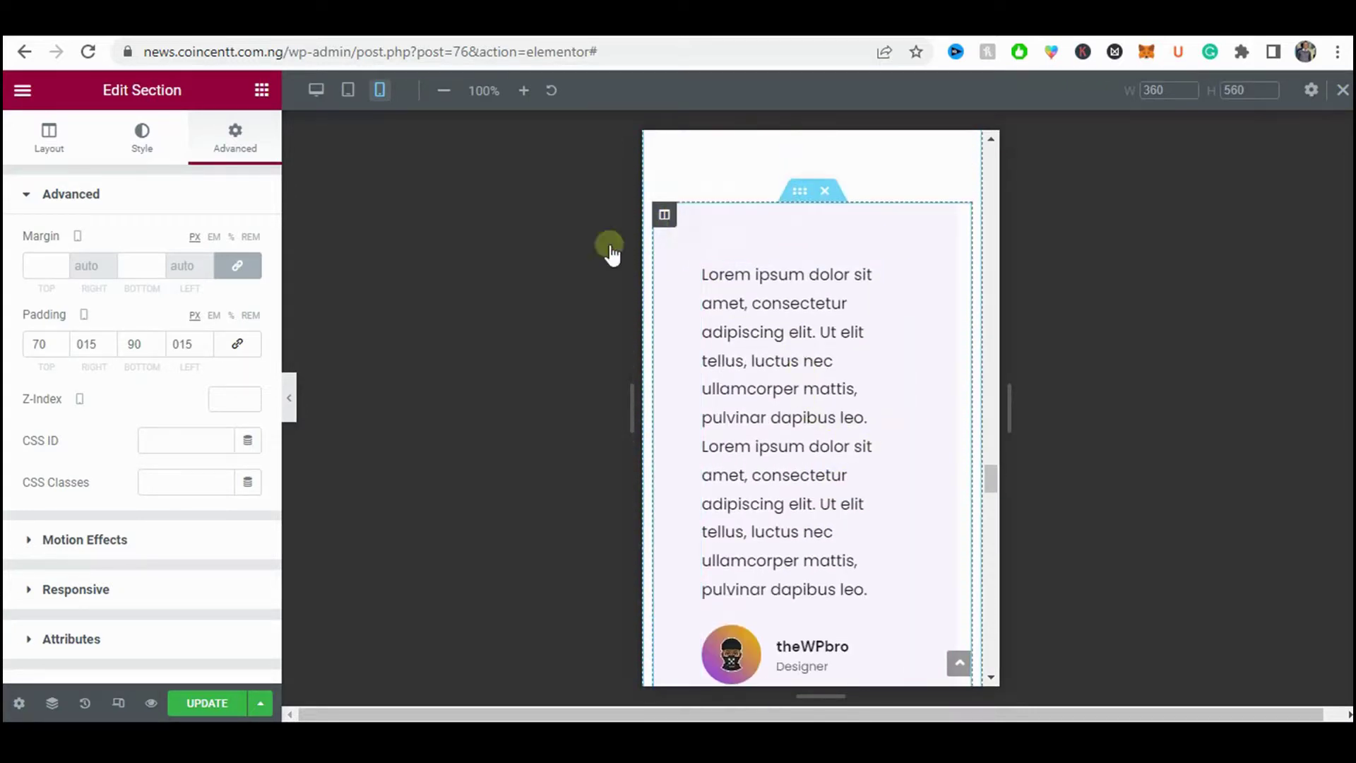
pyautogui.click(702, 251)
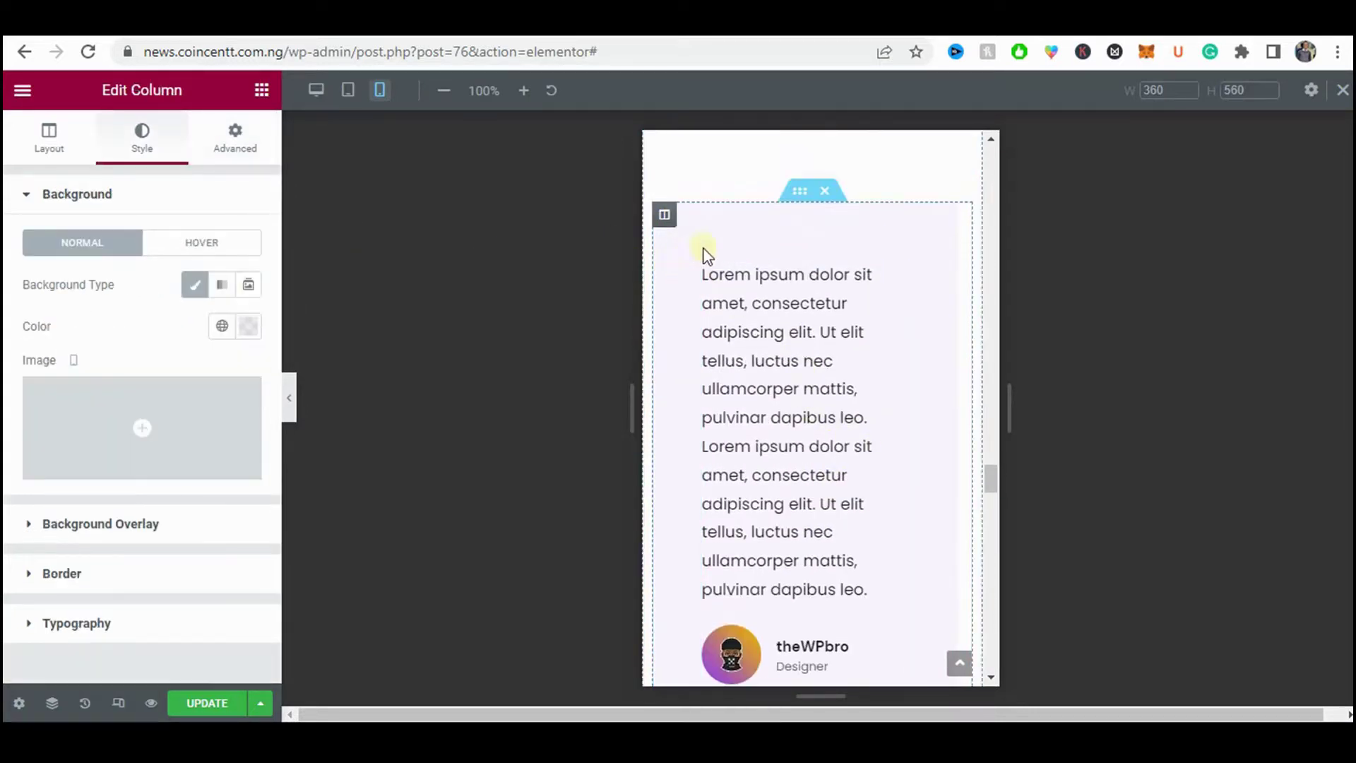
pyautogui.click(240, 148)
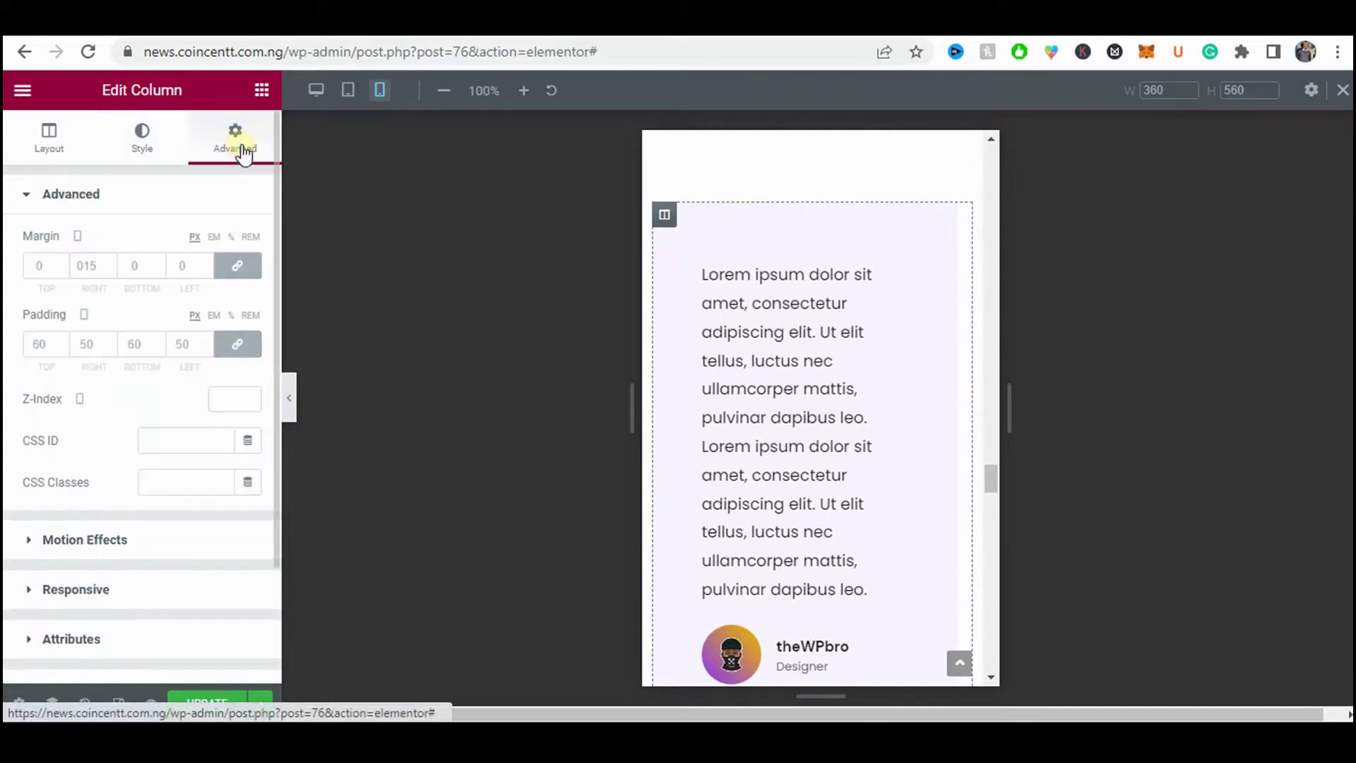
pyautogui.click(226, 269)
pyautogui.click(228, 267)
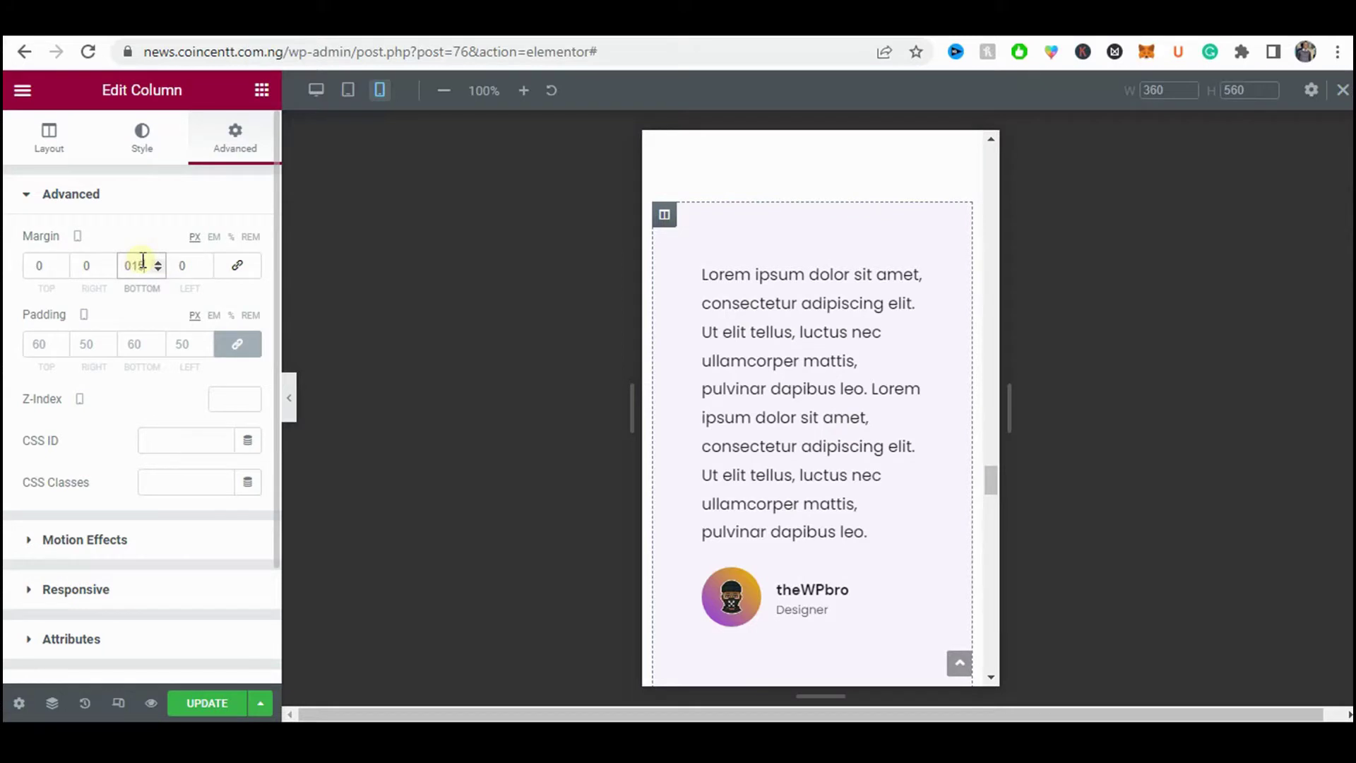
pyautogui.scroll(-3, 684, 383)
pyautogui.scroll(3, 817, 383)
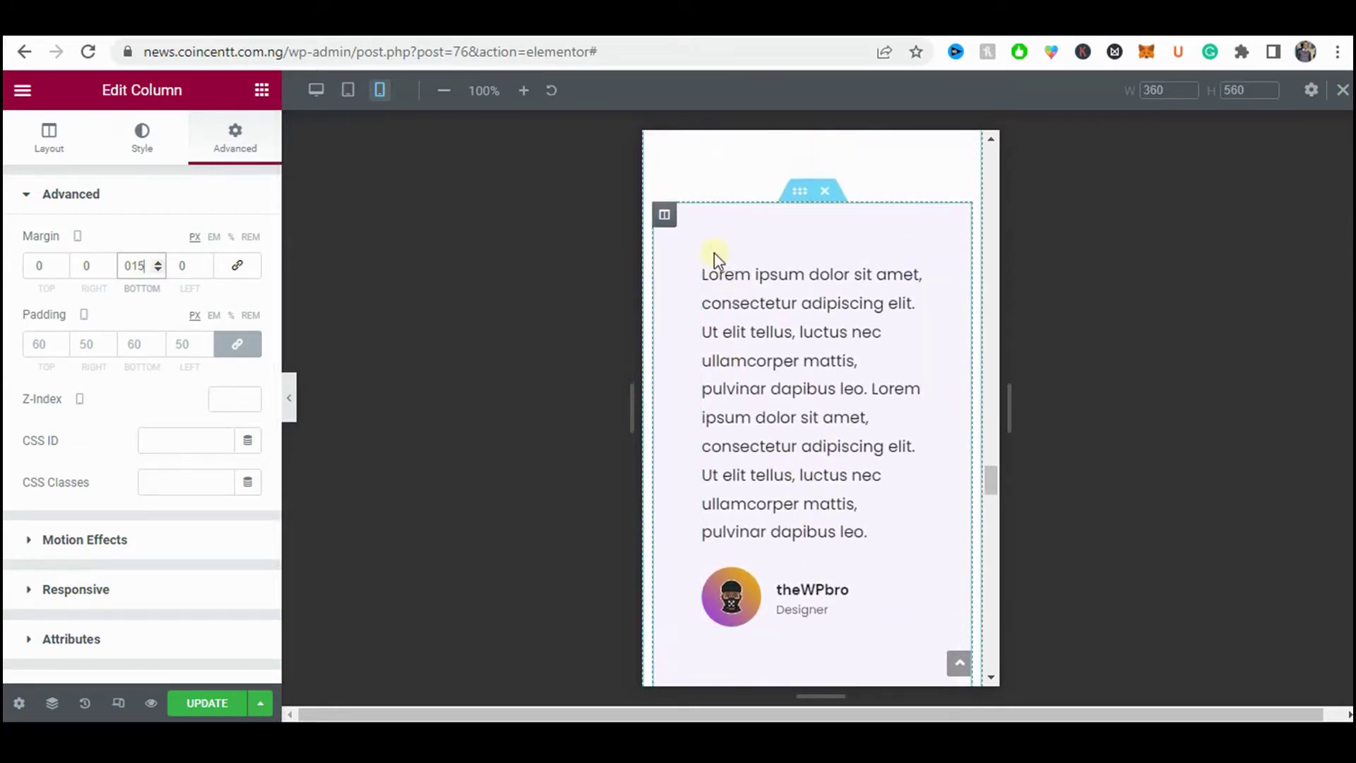
# - Copy the first review card's column and paste its style onto the second and third review columns
pyautogui.rightClick(667, 224)
pyautogui.click(697, 341)
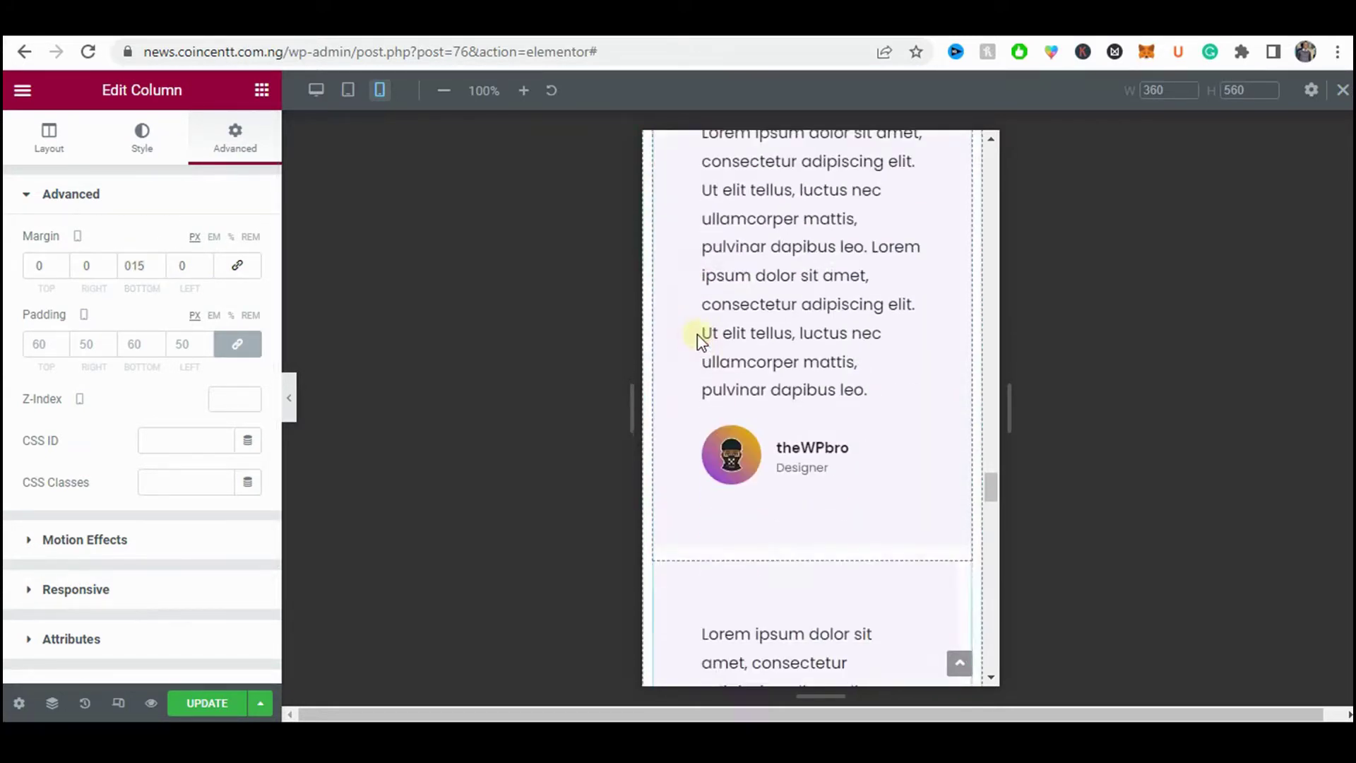
pyautogui.rightClick(664, 219)
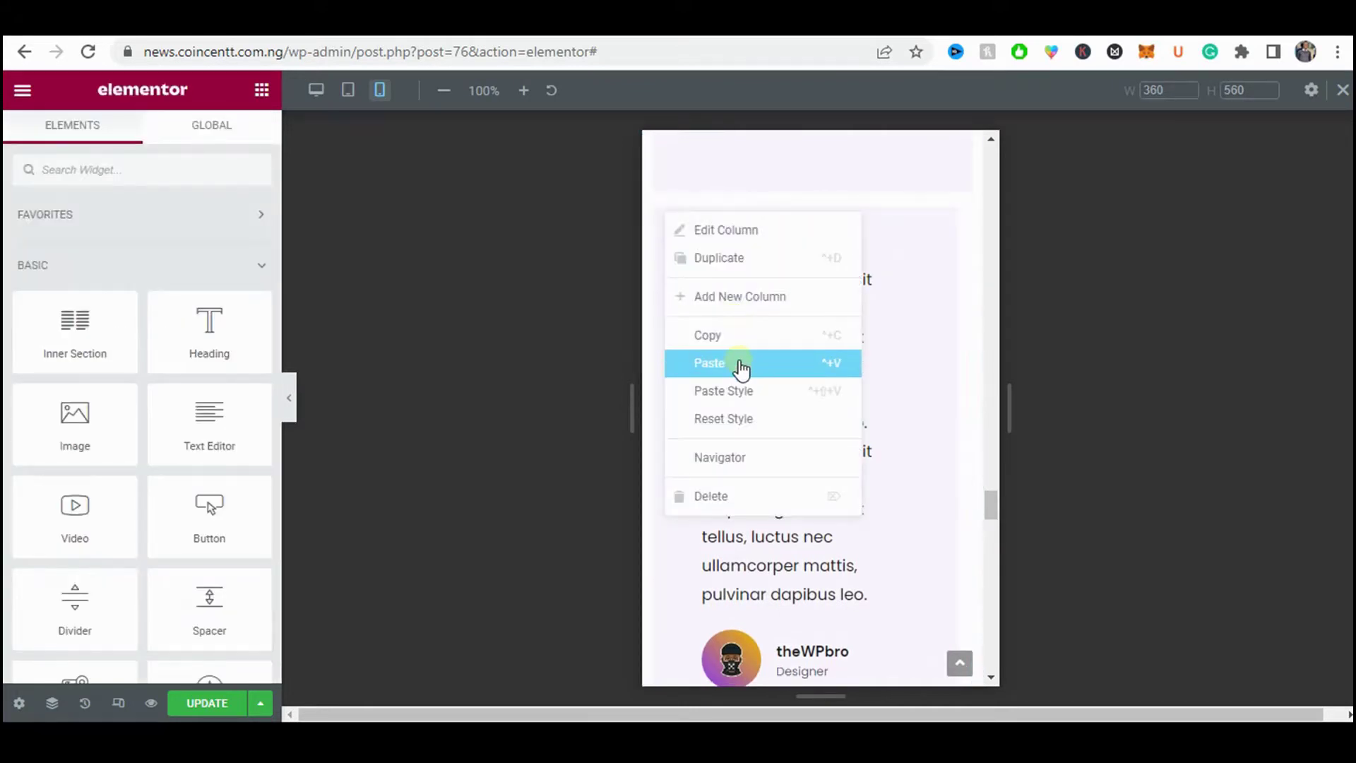
pyautogui.click(742, 384)
pyautogui.scroll(-3, 740, 386)
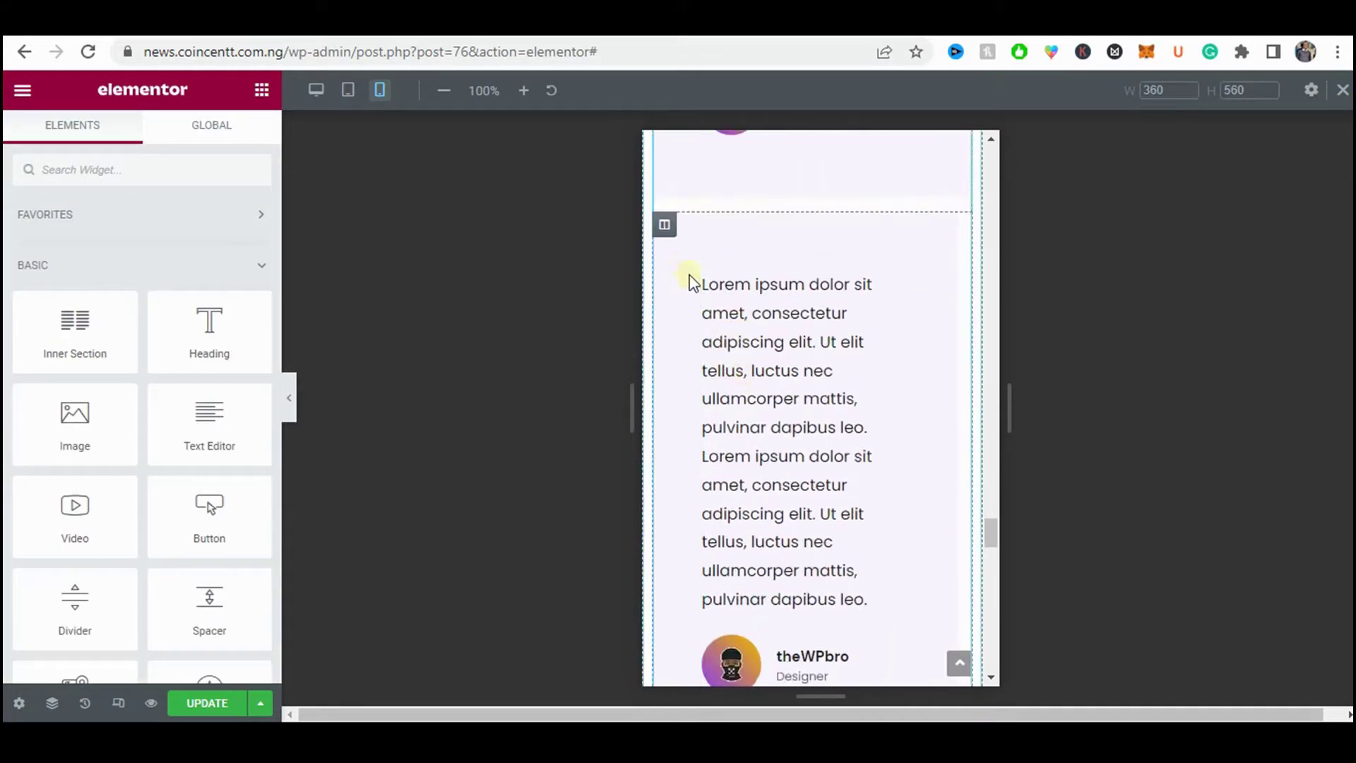
pyautogui.rightClick(666, 229)
pyautogui.click(735, 402)
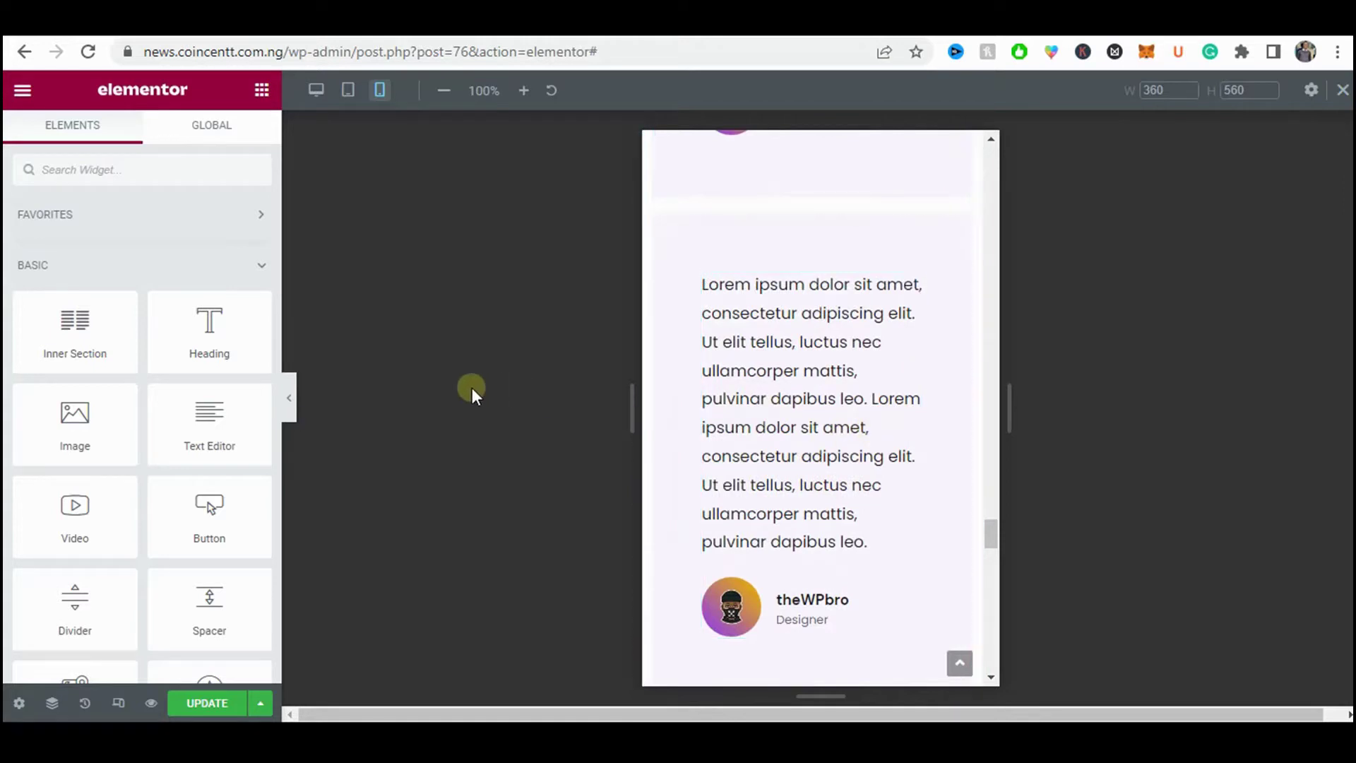
# - Unlink the "Book reviews" section's mobile padding values and set top to 70 px and bottom to 90 px
pyautogui.scroll(3, 793, 360)
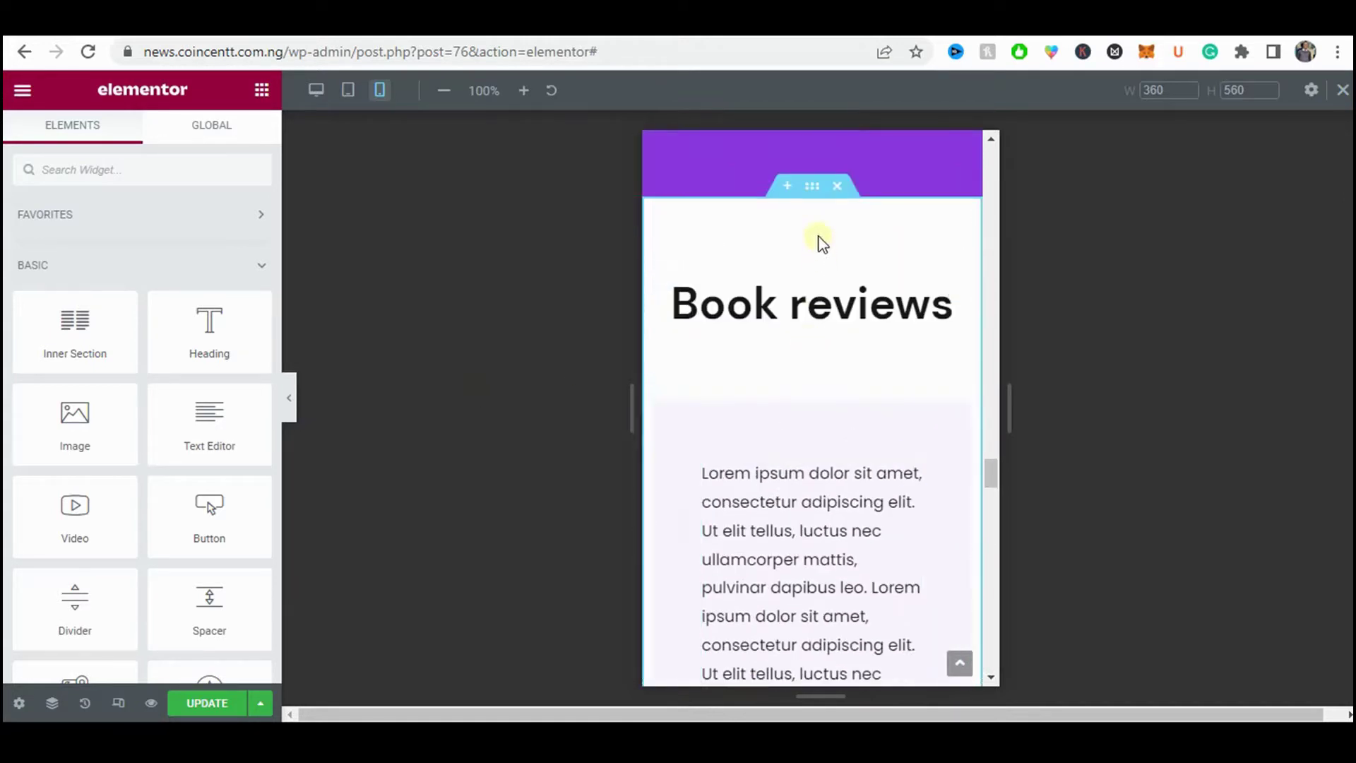
pyautogui.click(812, 188)
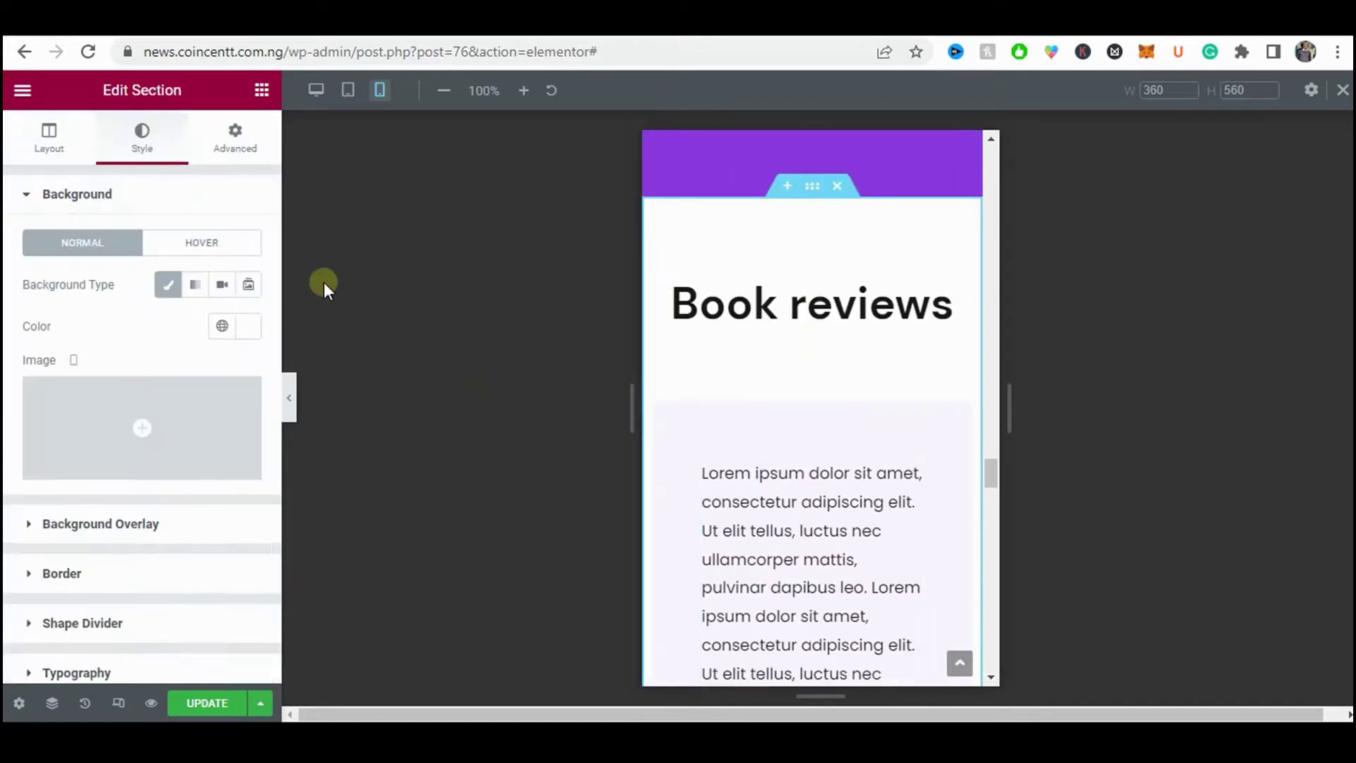
pyautogui.click(237, 145)
pyautogui.click(237, 344)
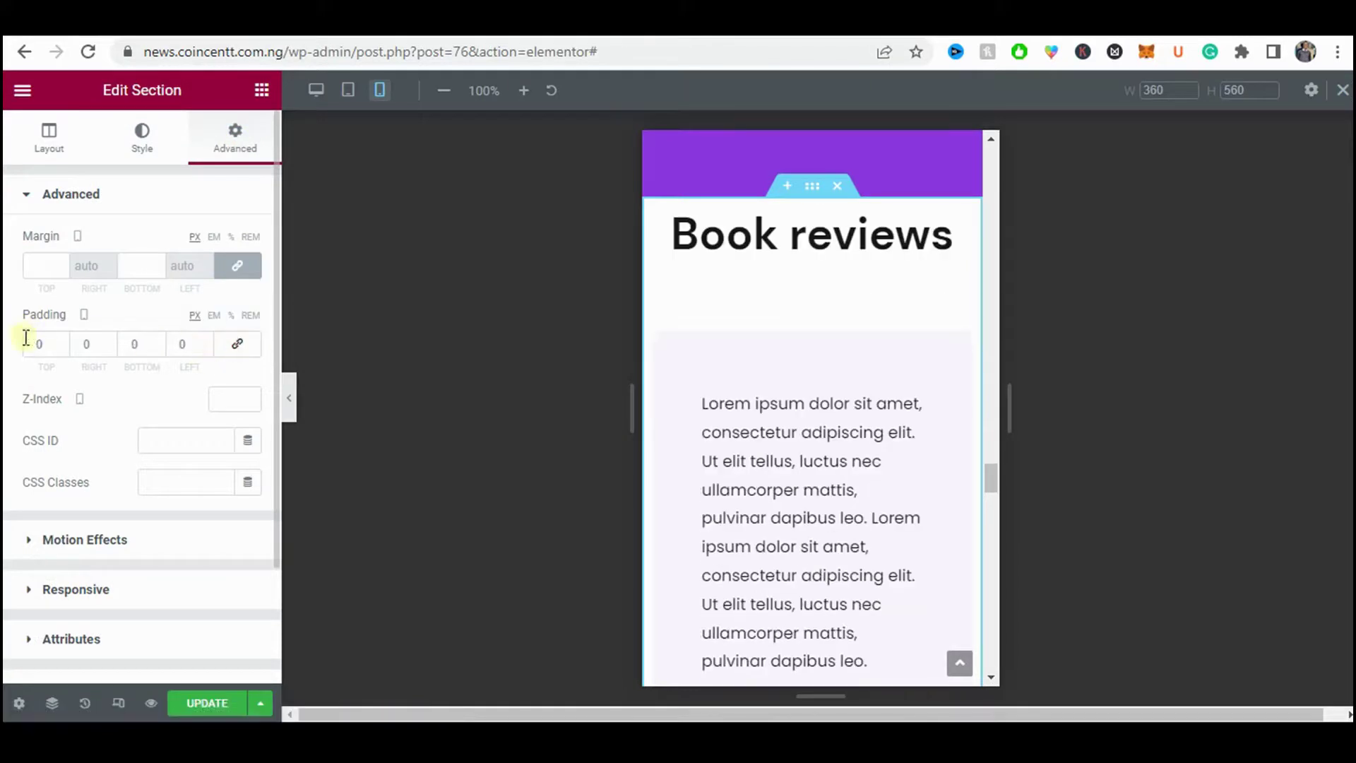
pyautogui.write('7')
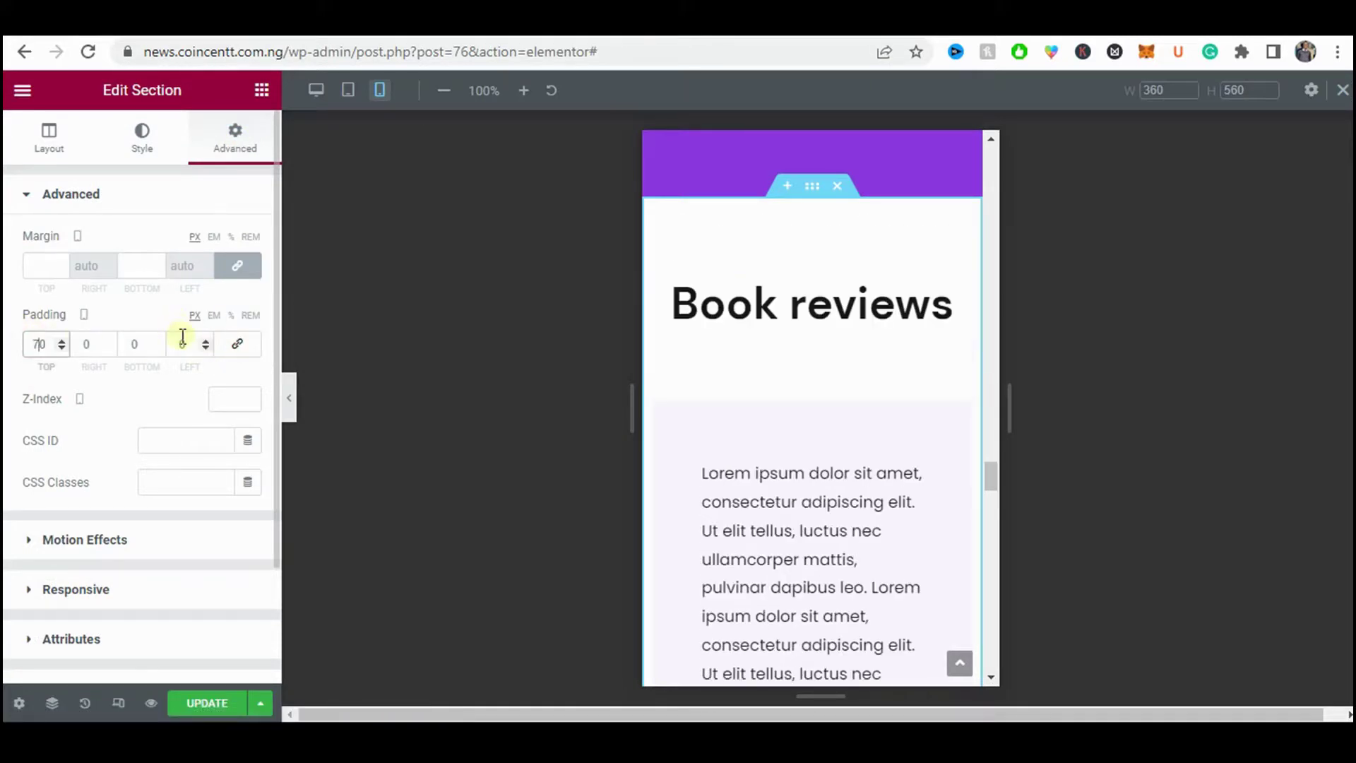
pyautogui.click(130, 336)
# - Set the "Book reviews" section's right and left mobile padding to 15 px and preview the layout without the editing panel
pyautogui.click(95, 344)
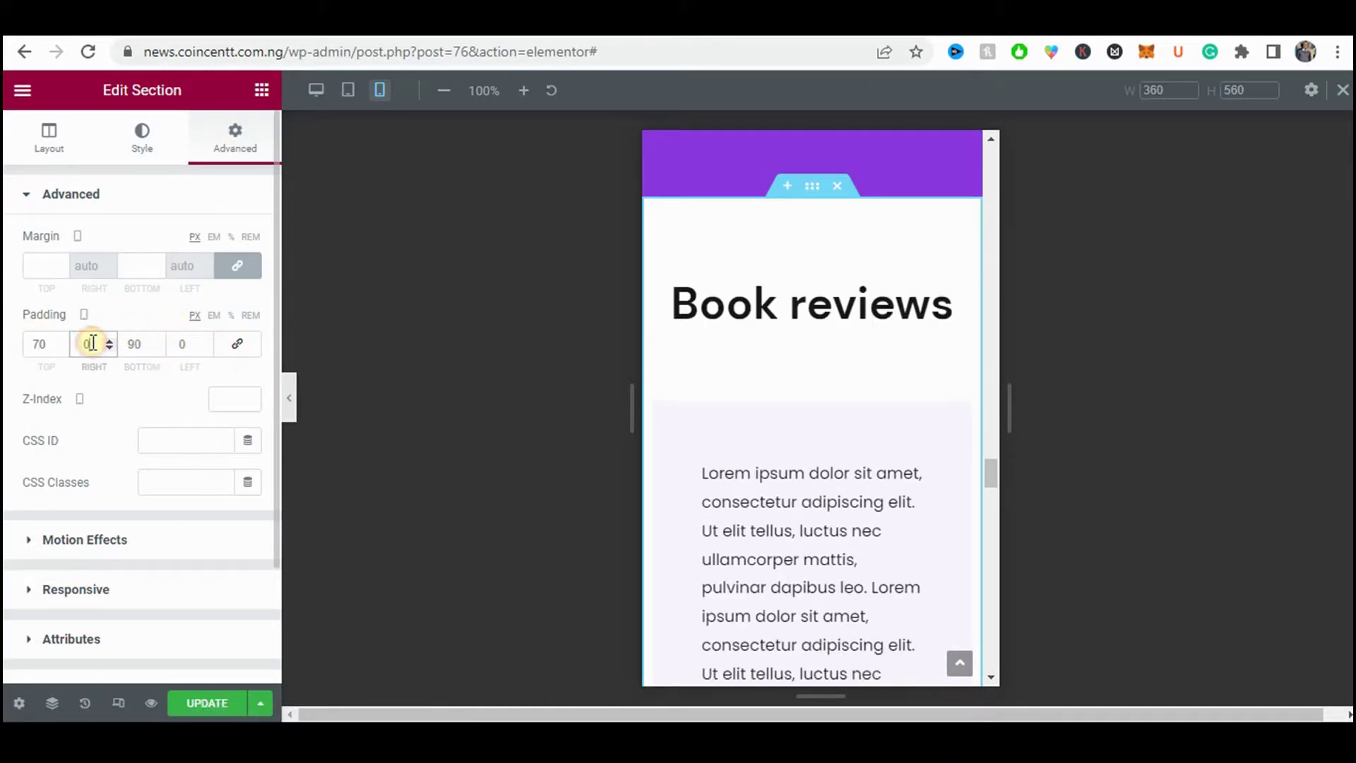
pyautogui.write('10')
pyautogui.click(183, 345)
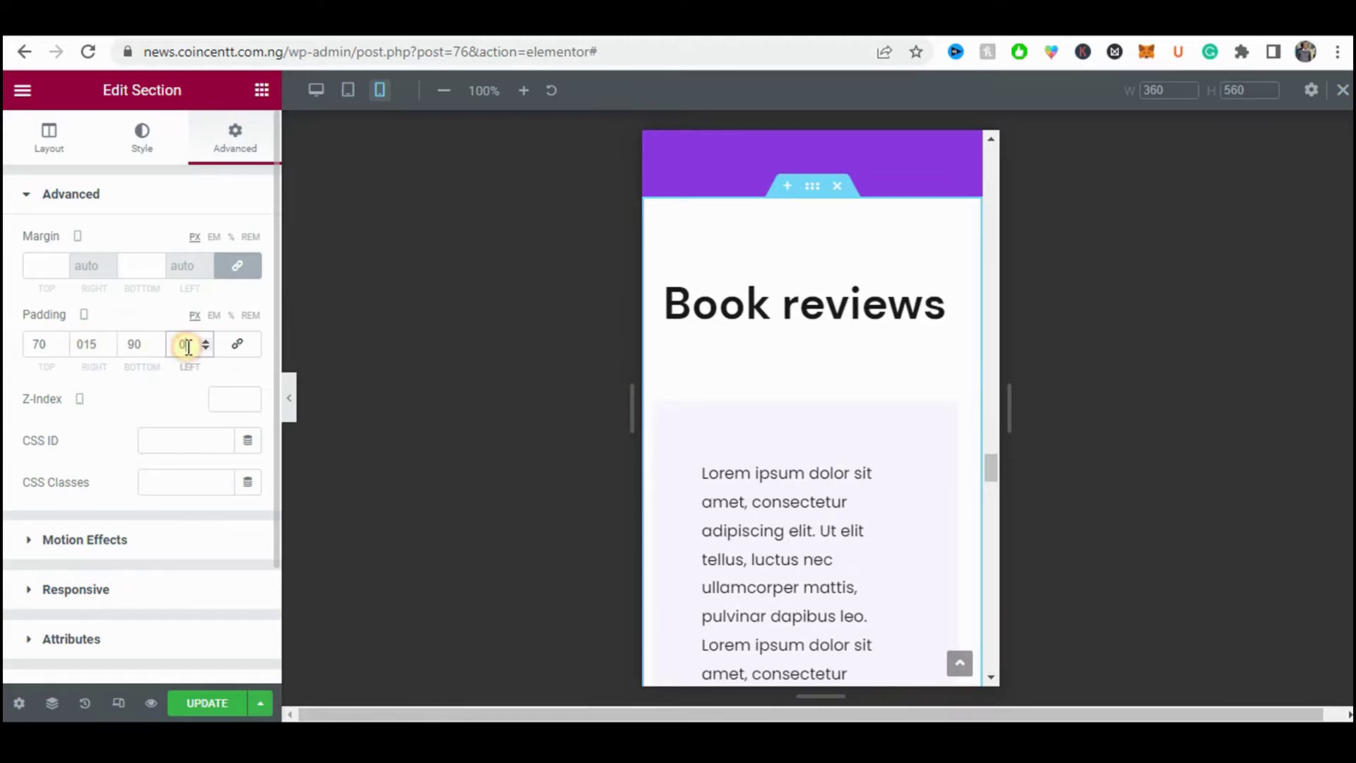
pyautogui.write('015')
pyautogui.scroll(-5, 741, 388)
pyautogui.scroll(-10, 810, 382)
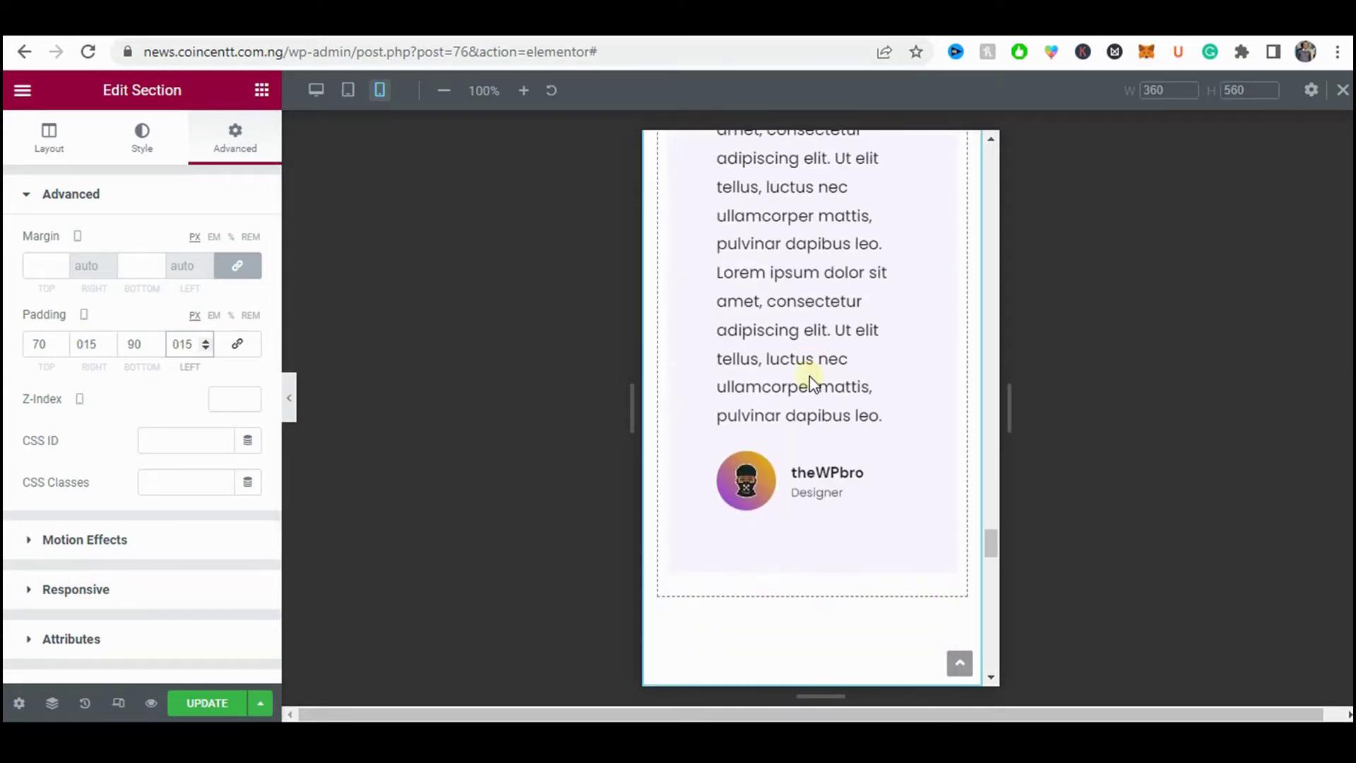
pyautogui.scroll(3, 810, 375)
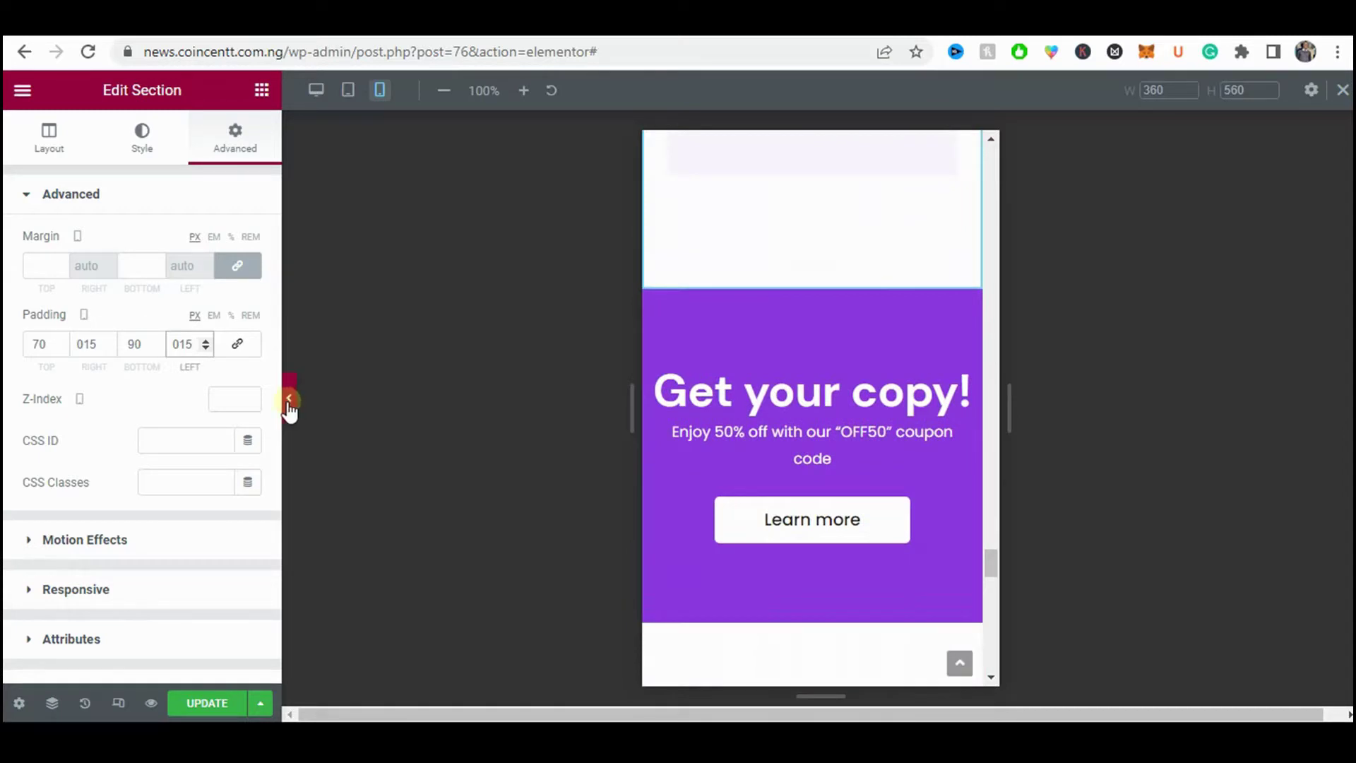
pyautogui.click(289, 400)
pyautogui.scroll(10, 718, 343)
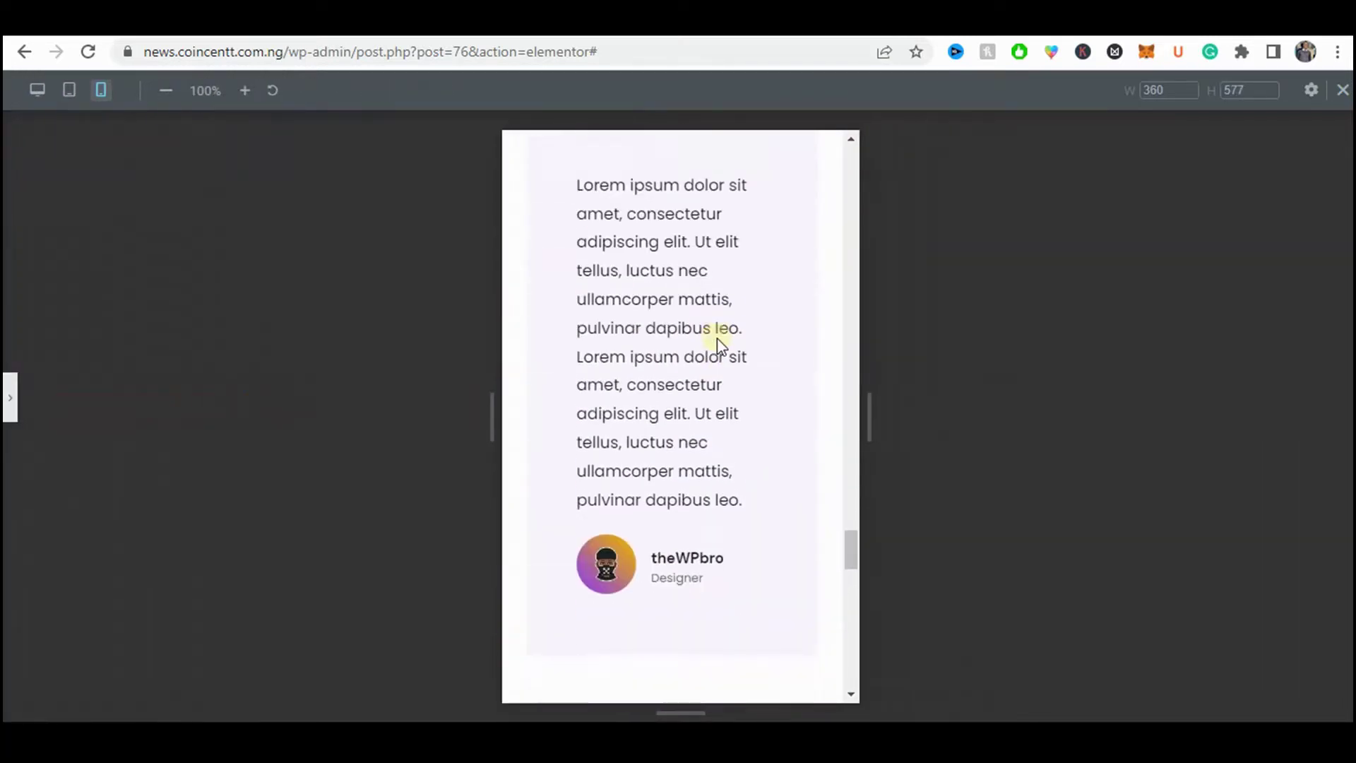
pyautogui.scroll(-10, 718, 338)
pyautogui.click(10, 399)
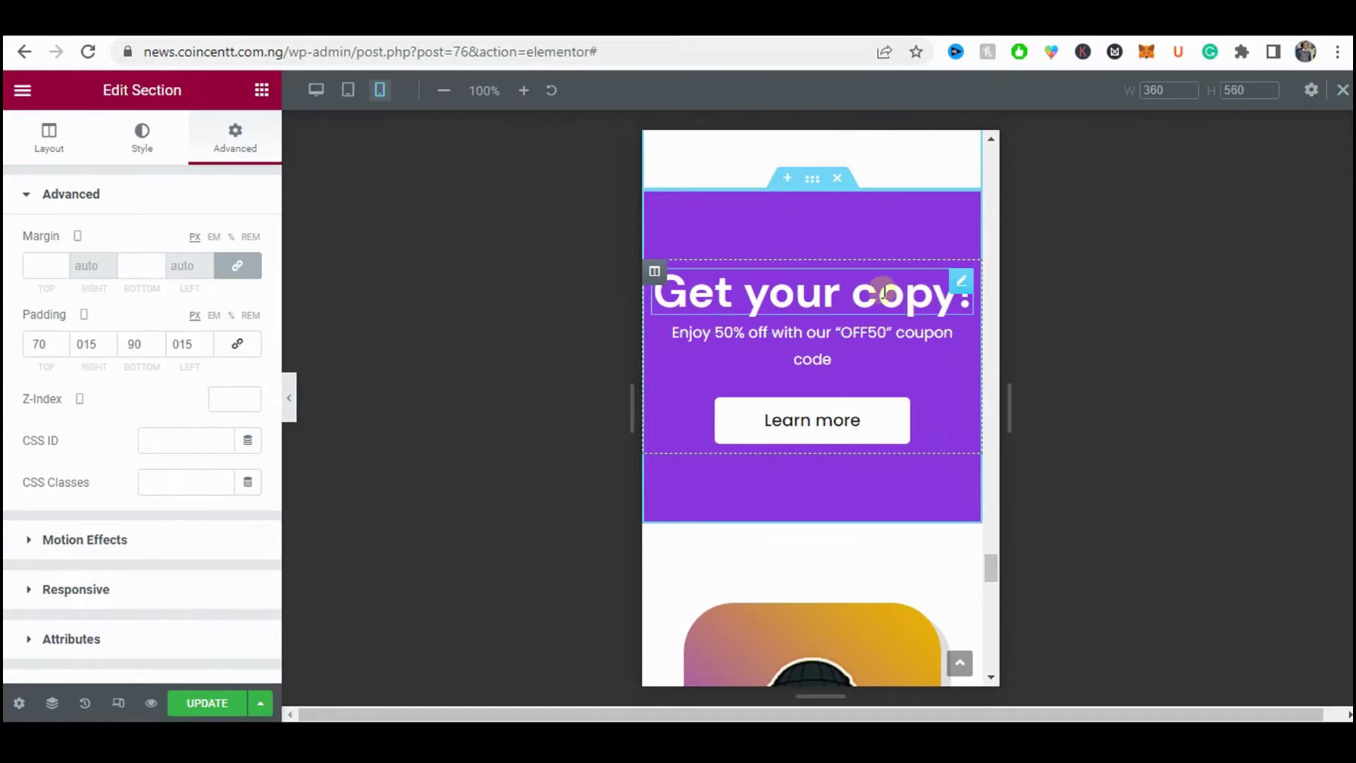
# - Reduce the "Get your copy!" heading's mobile font size to 37 px
pyautogui.click(958, 291)
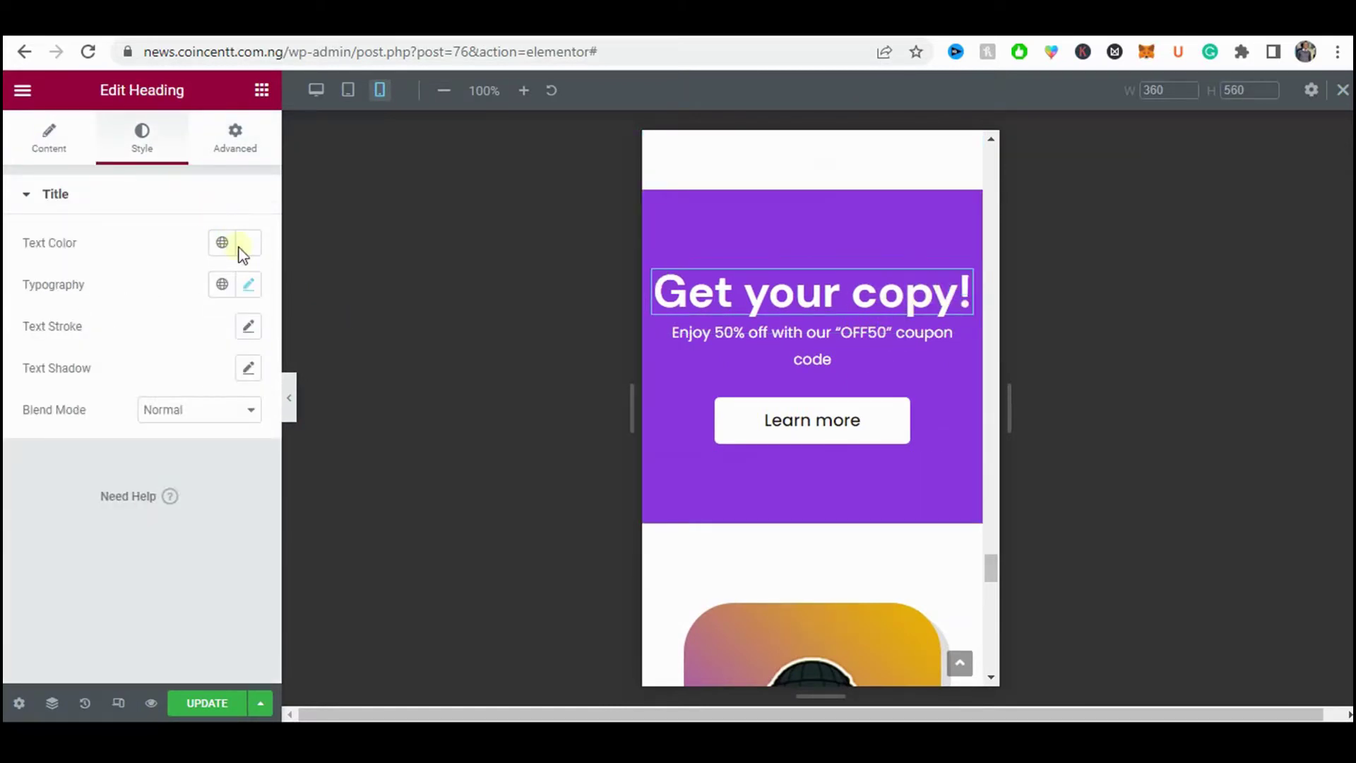
pyautogui.click(251, 285)
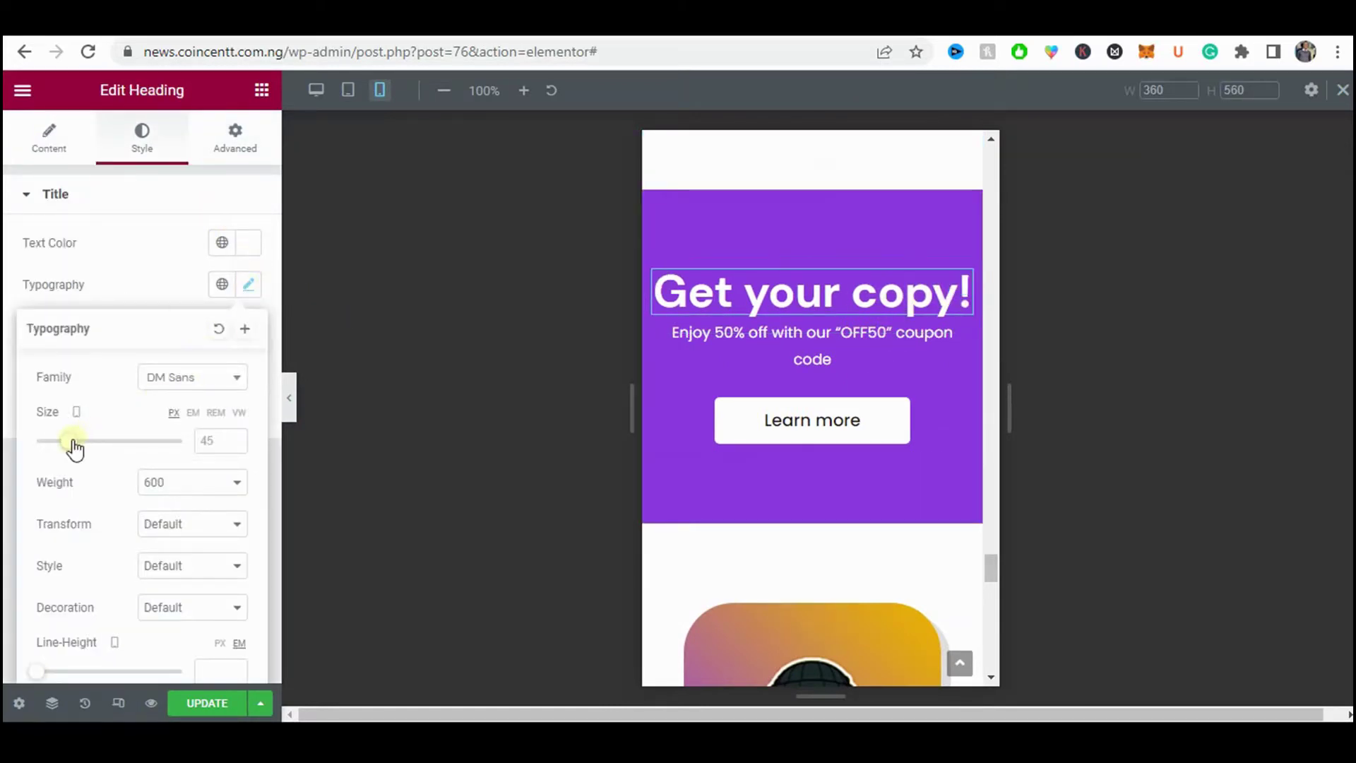
pyautogui.moveTo(74, 445); pyautogui.dragTo(69, 448)
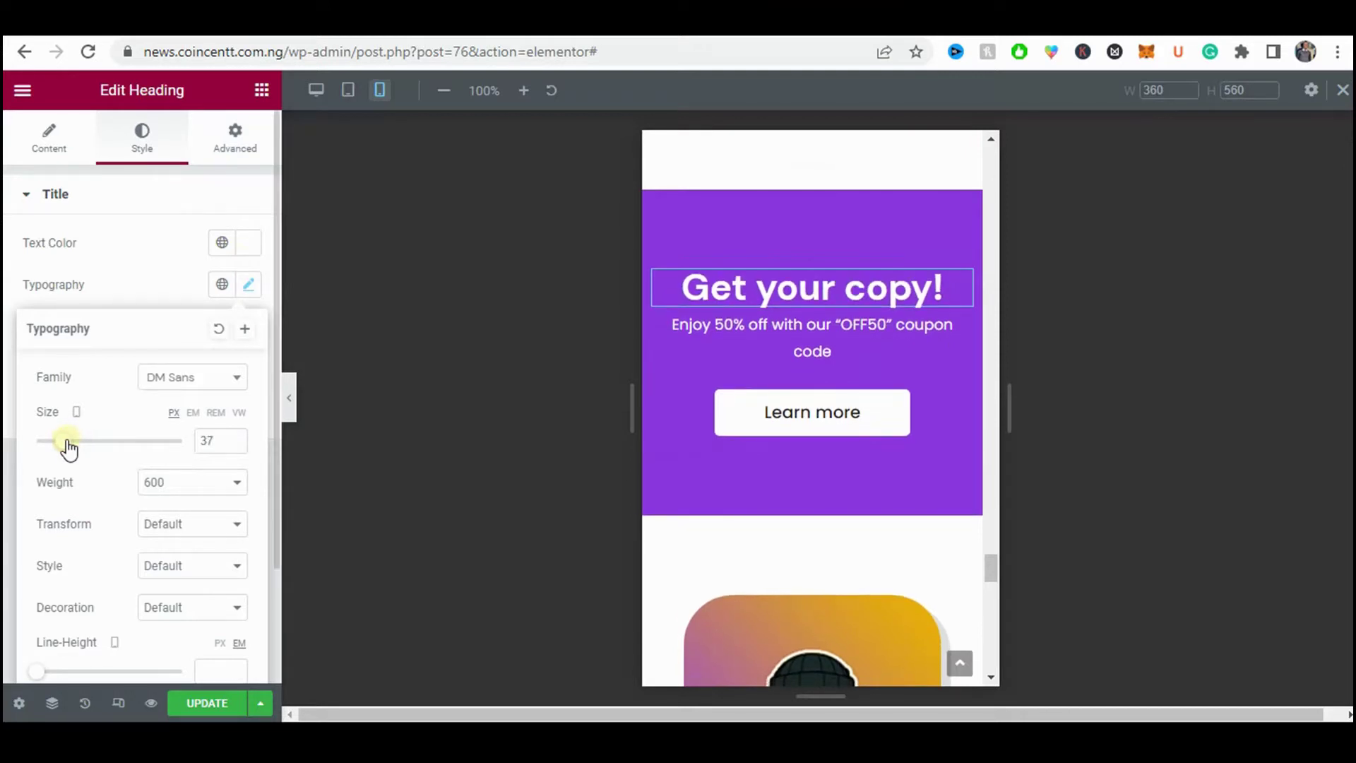
# - Try a 14 px mobile font size on the coupon text, restore it to 15 px, and preview the layout without the editing panel
pyautogui.click(846, 328)
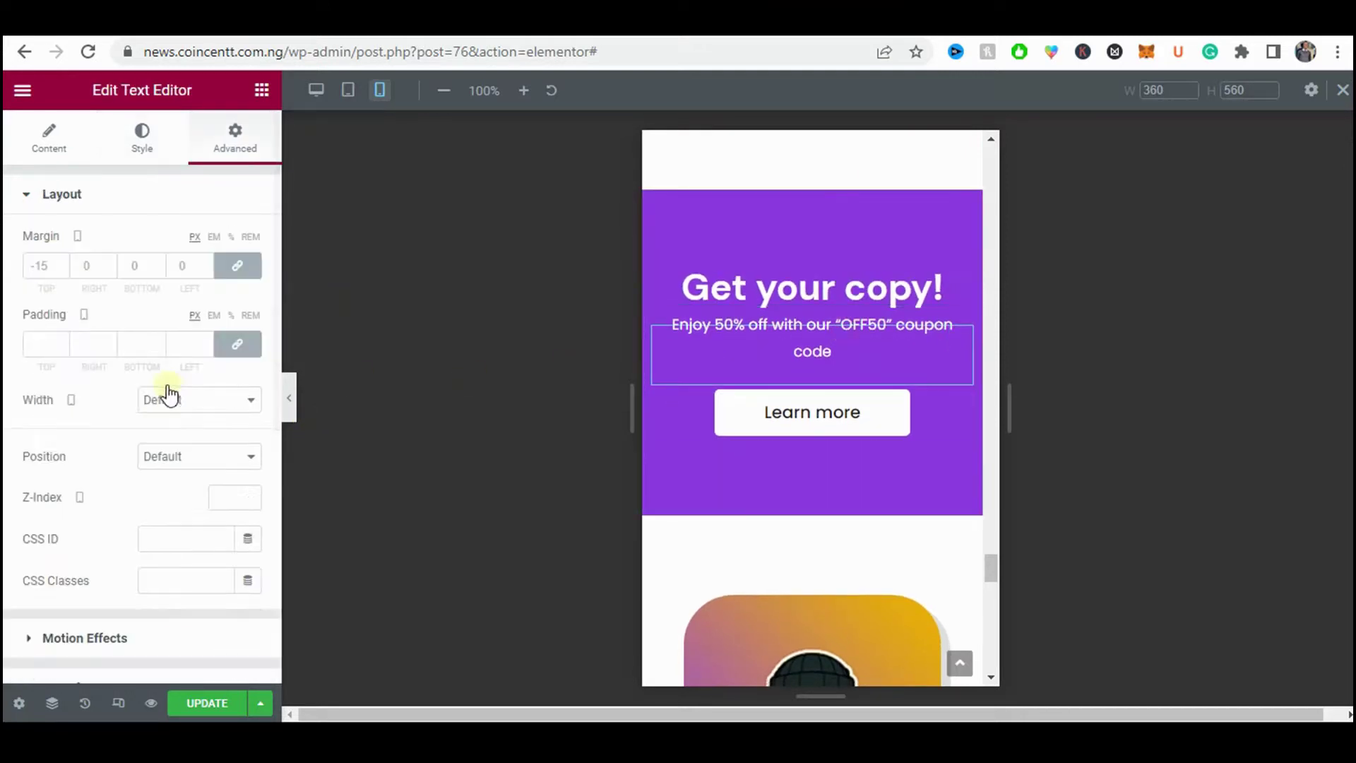
pyautogui.click(142, 138)
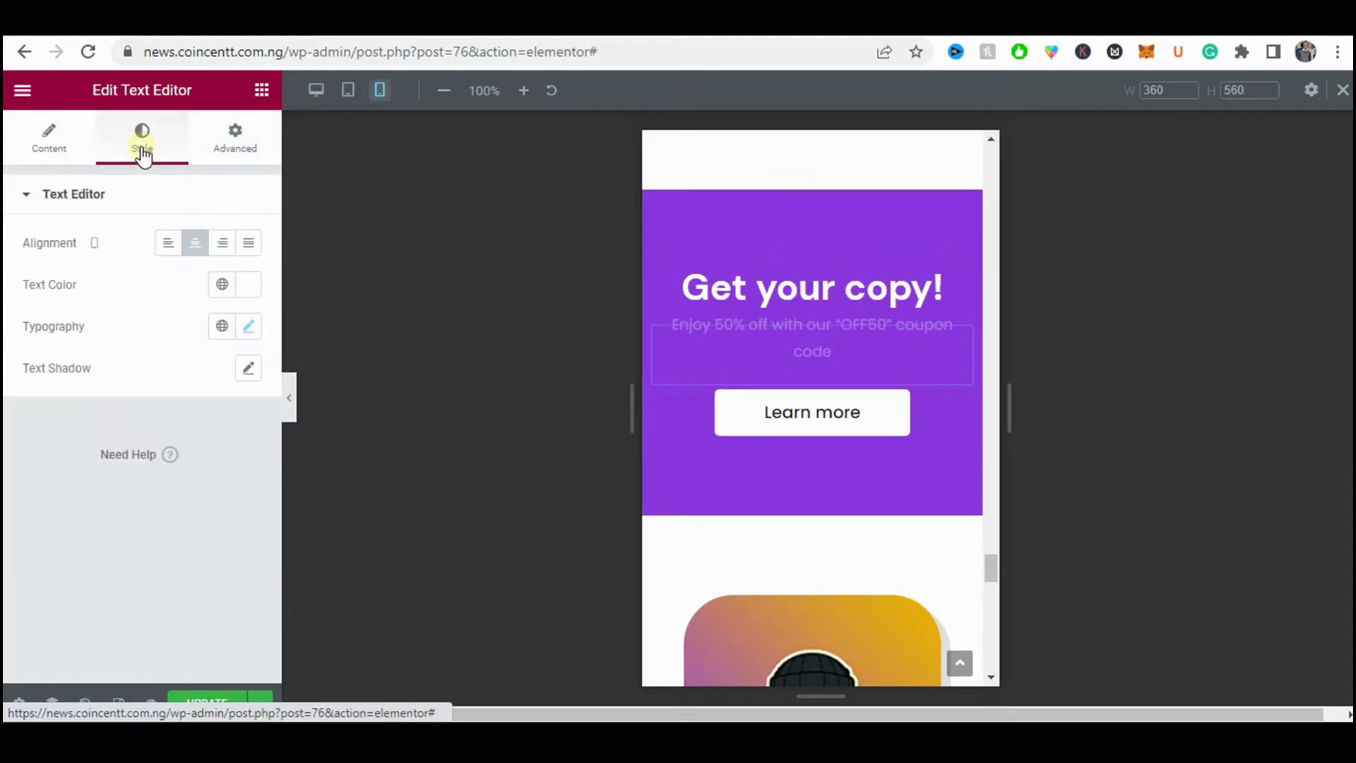
pyautogui.click(251, 326)
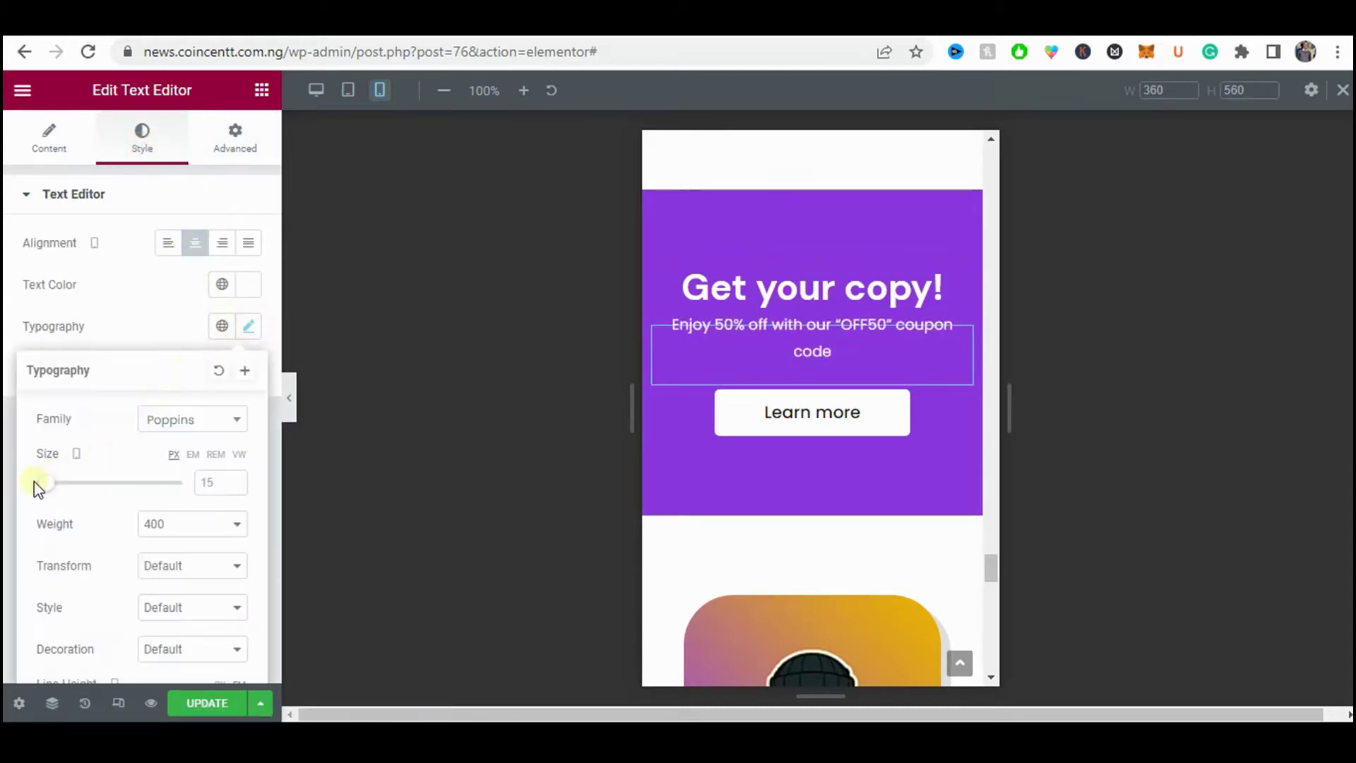
pyautogui.moveTo(47, 482); pyautogui.dragTo(46, 483)
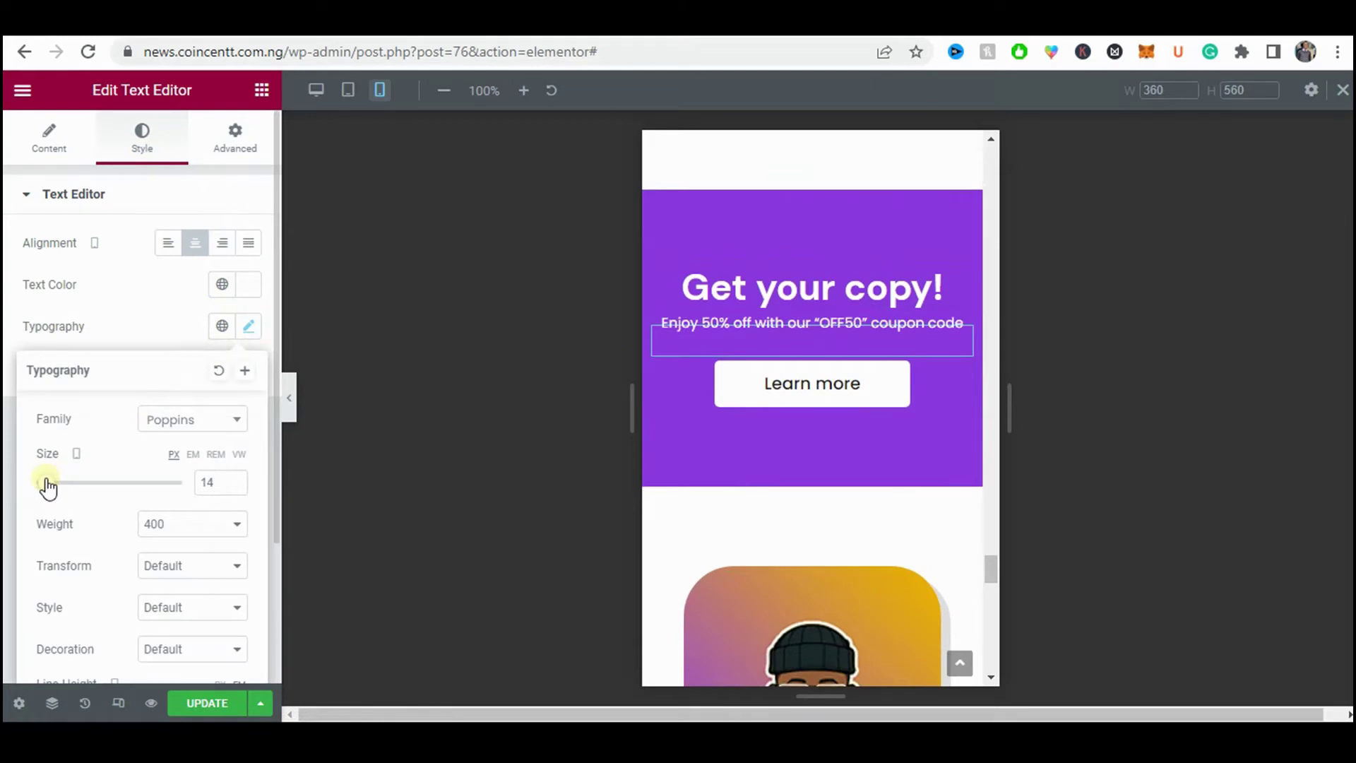
pyautogui.click(233, 478)
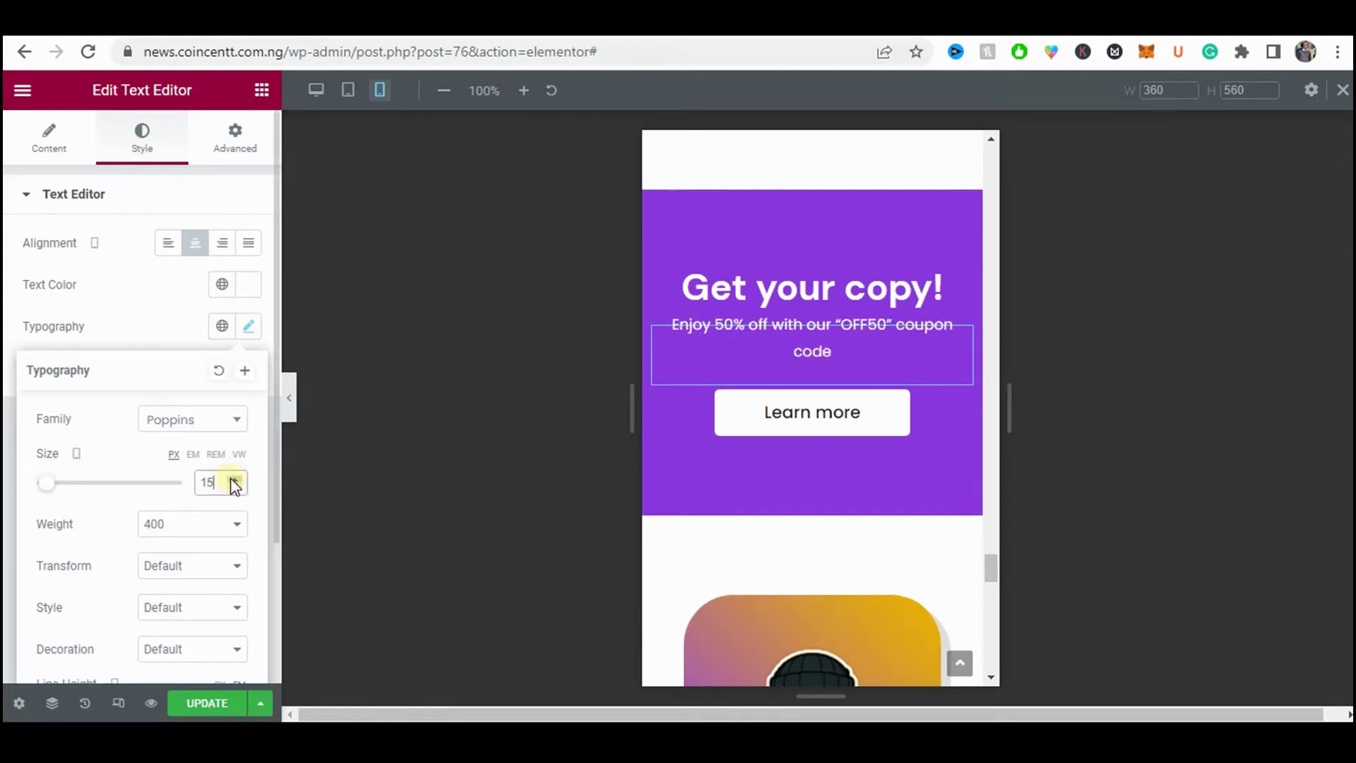
pyautogui.click(291, 399)
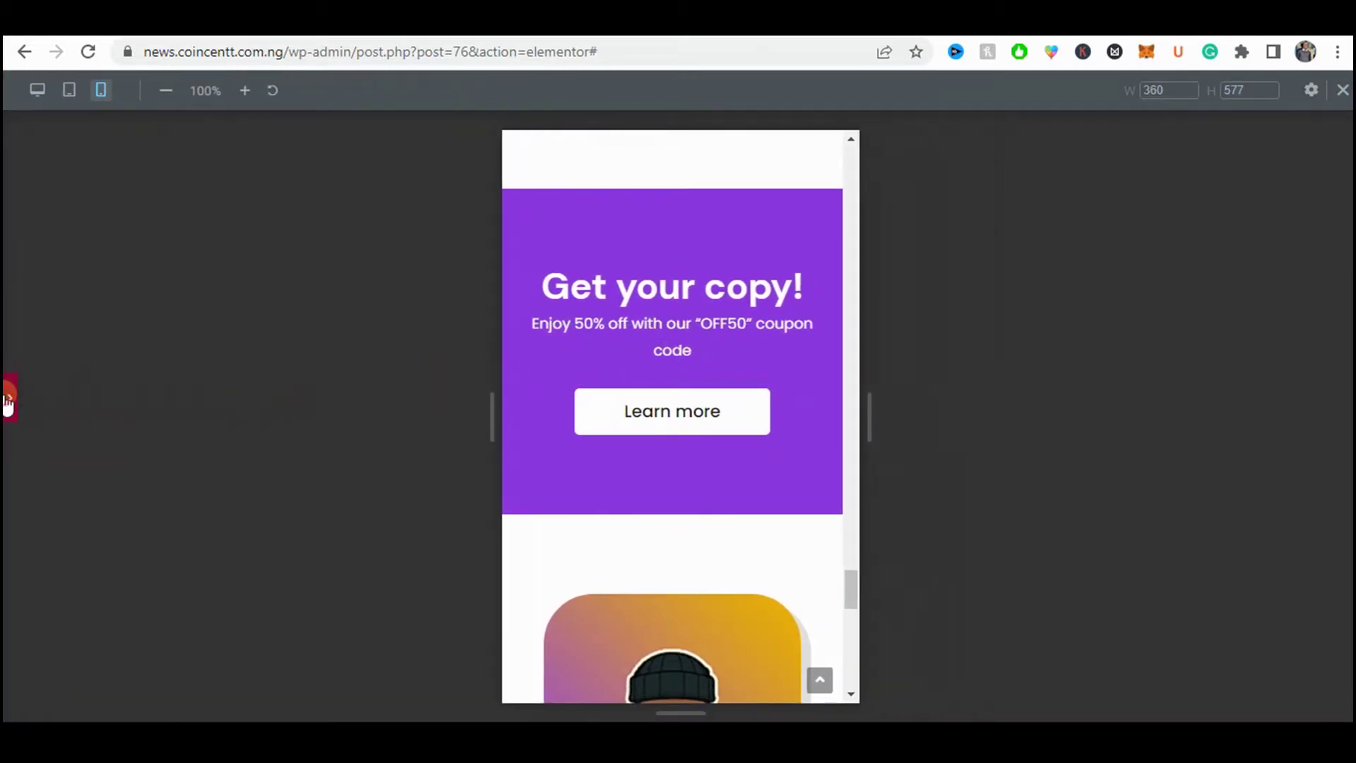
pyautogui.click(7, 399)
# - Set the coupon text's mobile margin to 0 px and preview the layout without the editing panel
pyautogui.click(200, 134)
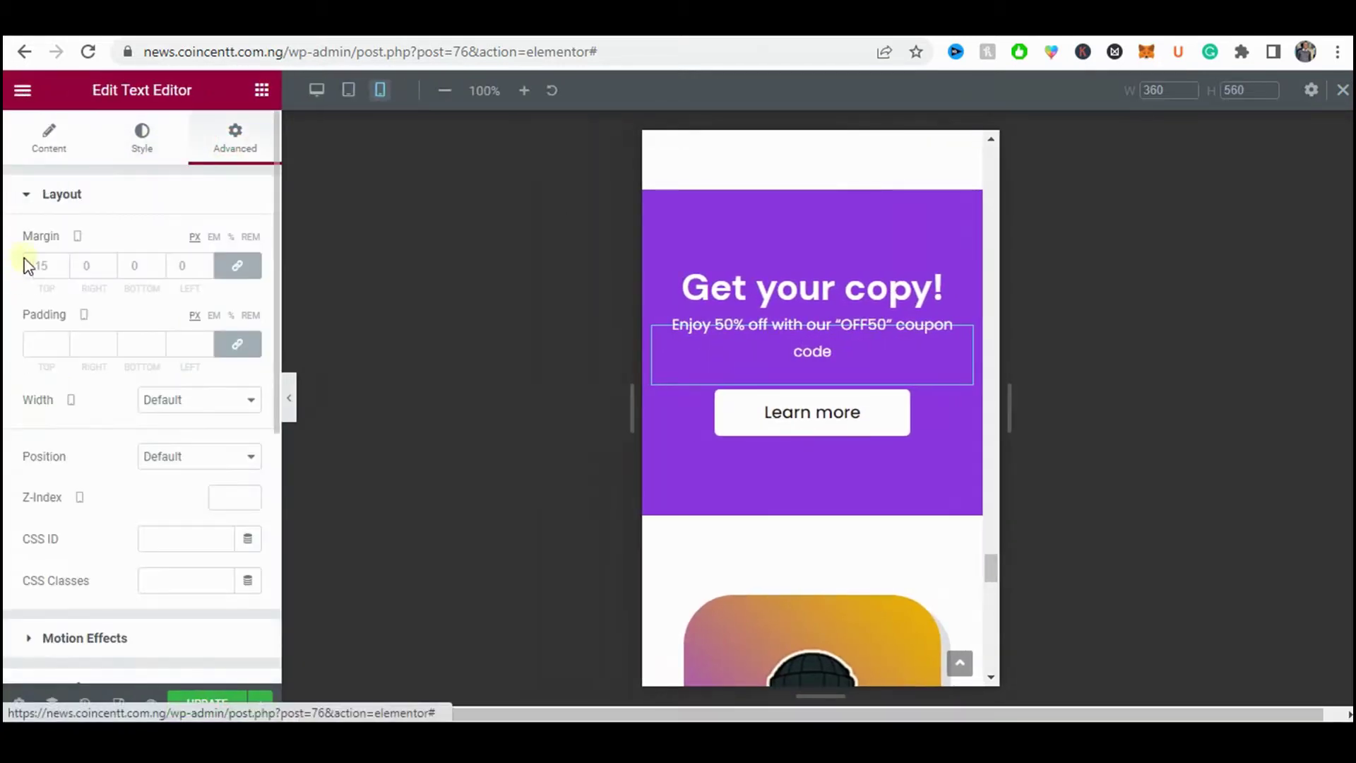
pyautogui.write('0')
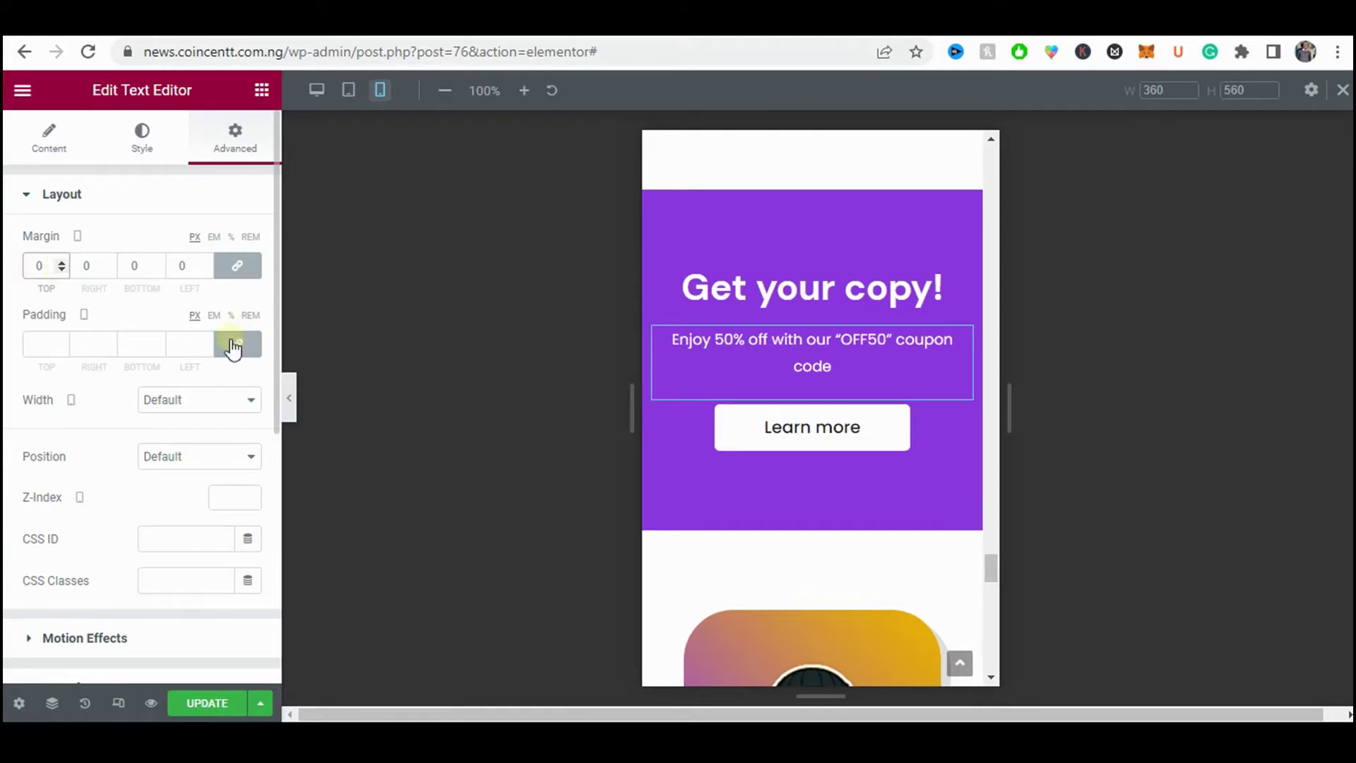
pyautogui.click(289, 398)
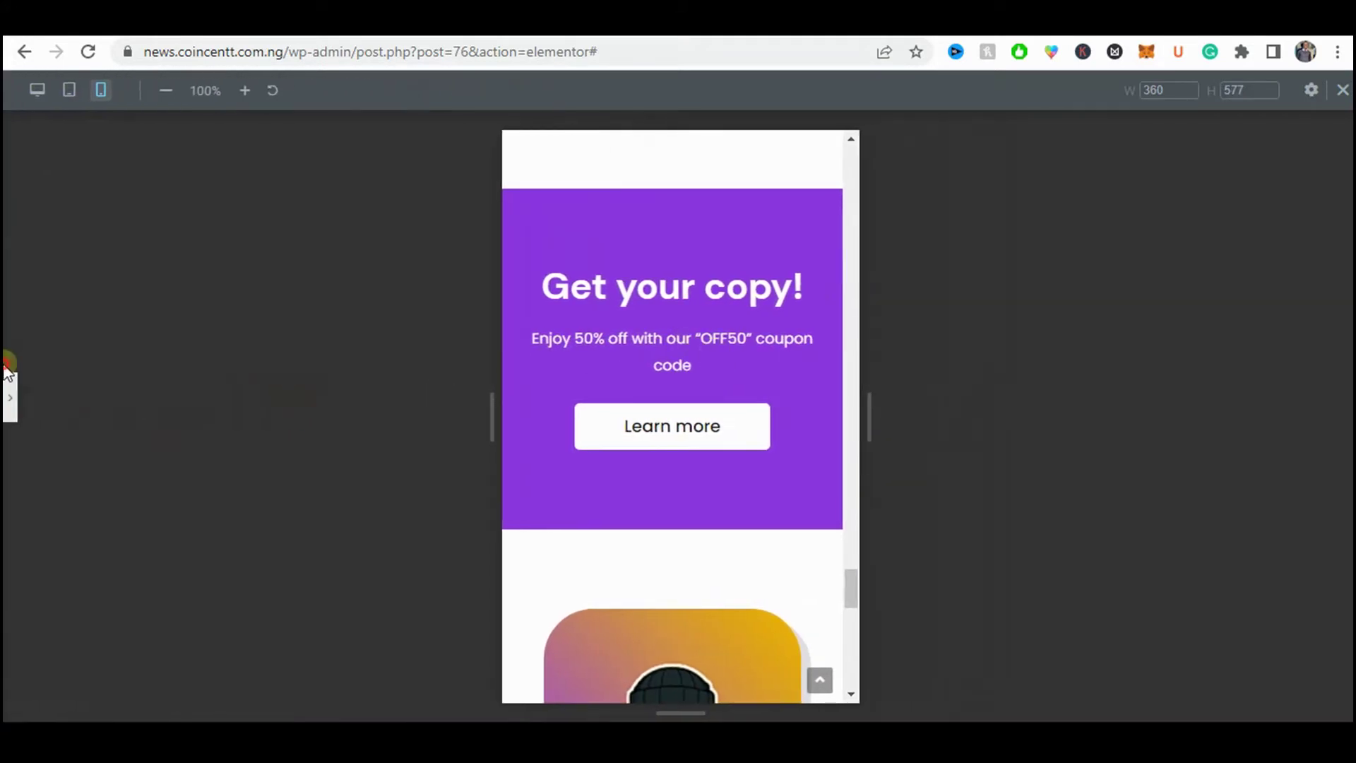
pyautogui.click(10, 399)
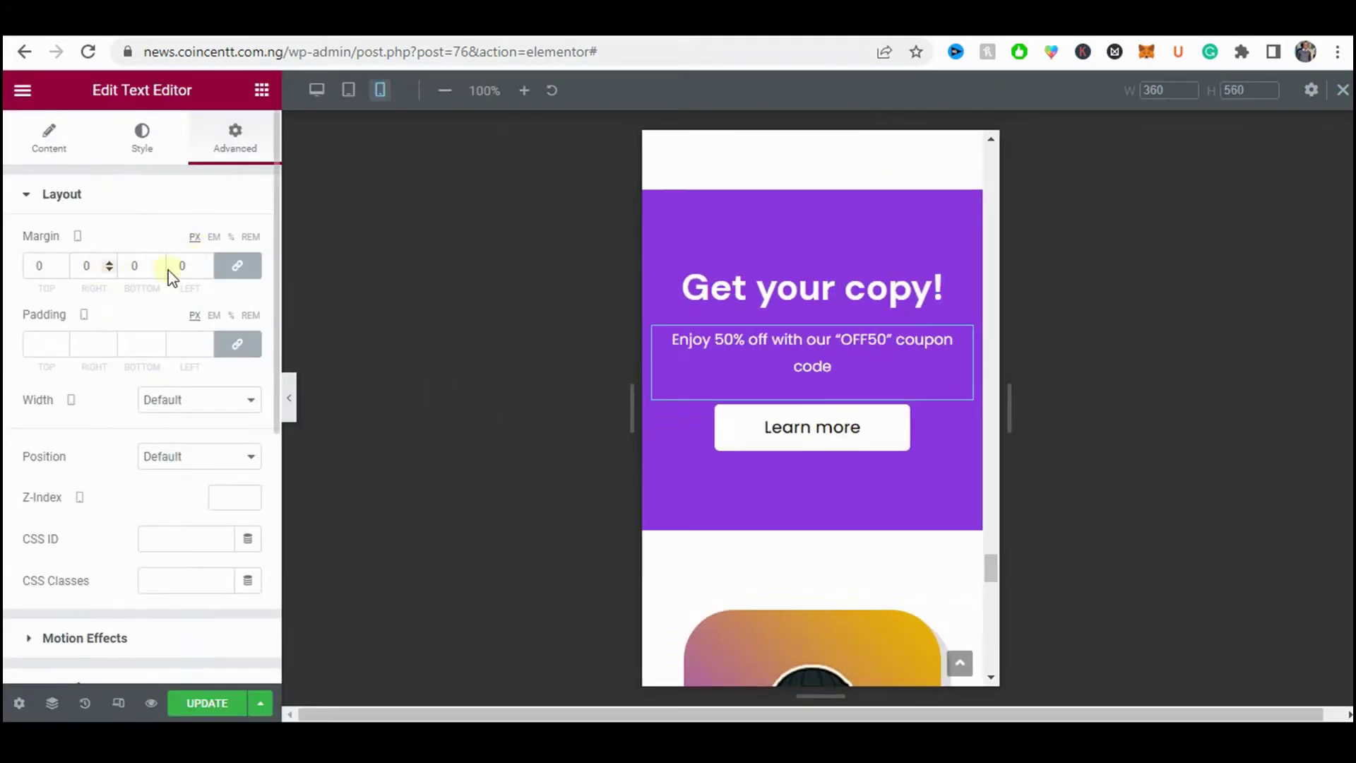
# - Unlink the coupon text's mobile margin values, set the top margin to -10 px, and preview the layout without the editing panel
pyautogui.click(220, 276)
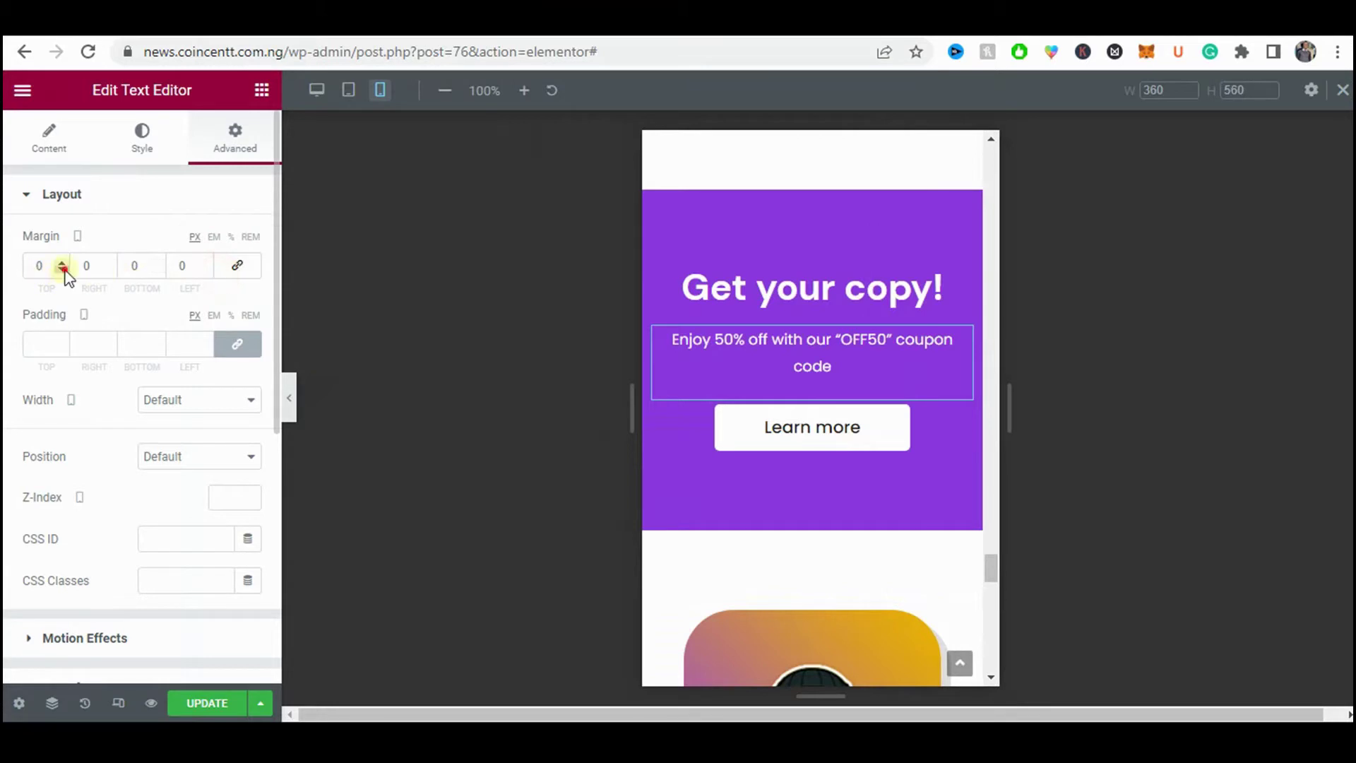
pyautogui.click(63, 269)
pyautogui.click(63, 269)
pyautogui.click(63, 270)
pyautogui.click(63, 270)
pyautogui.click(62, 270)
pyautogui.click(63, 269)
pyautogui.click(62, 269)
pyautogui.click(63, 269)
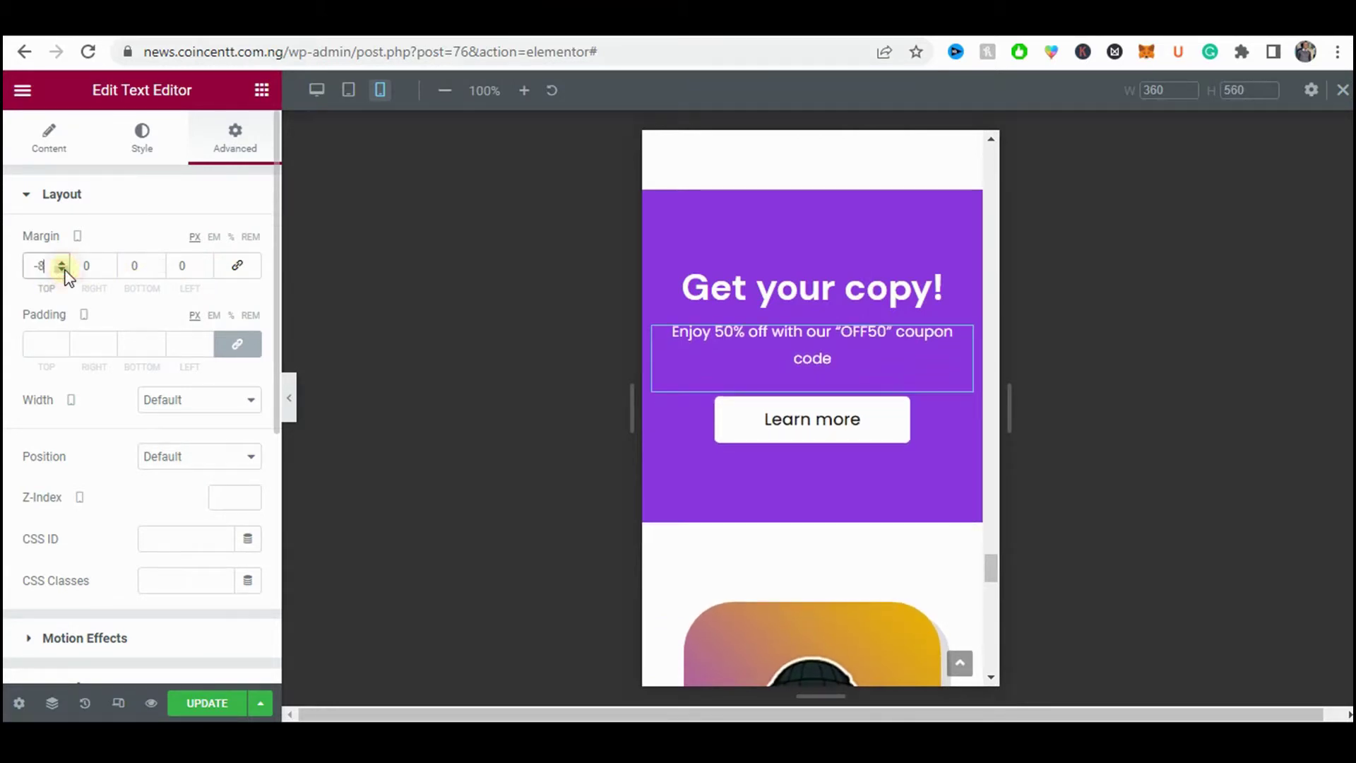
pyautogui.click(63, 269)
pyautogui.click(63, 269)
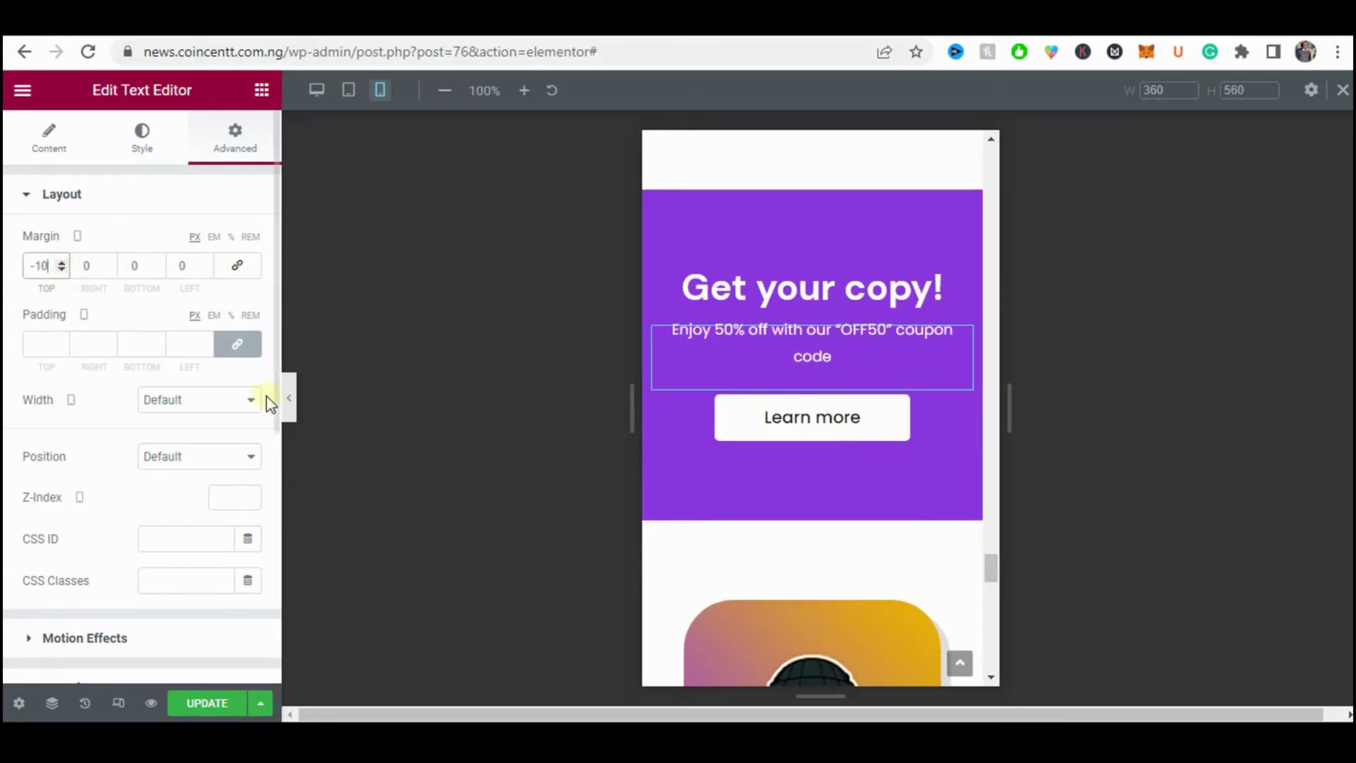
pyautogui.click(289, 398)
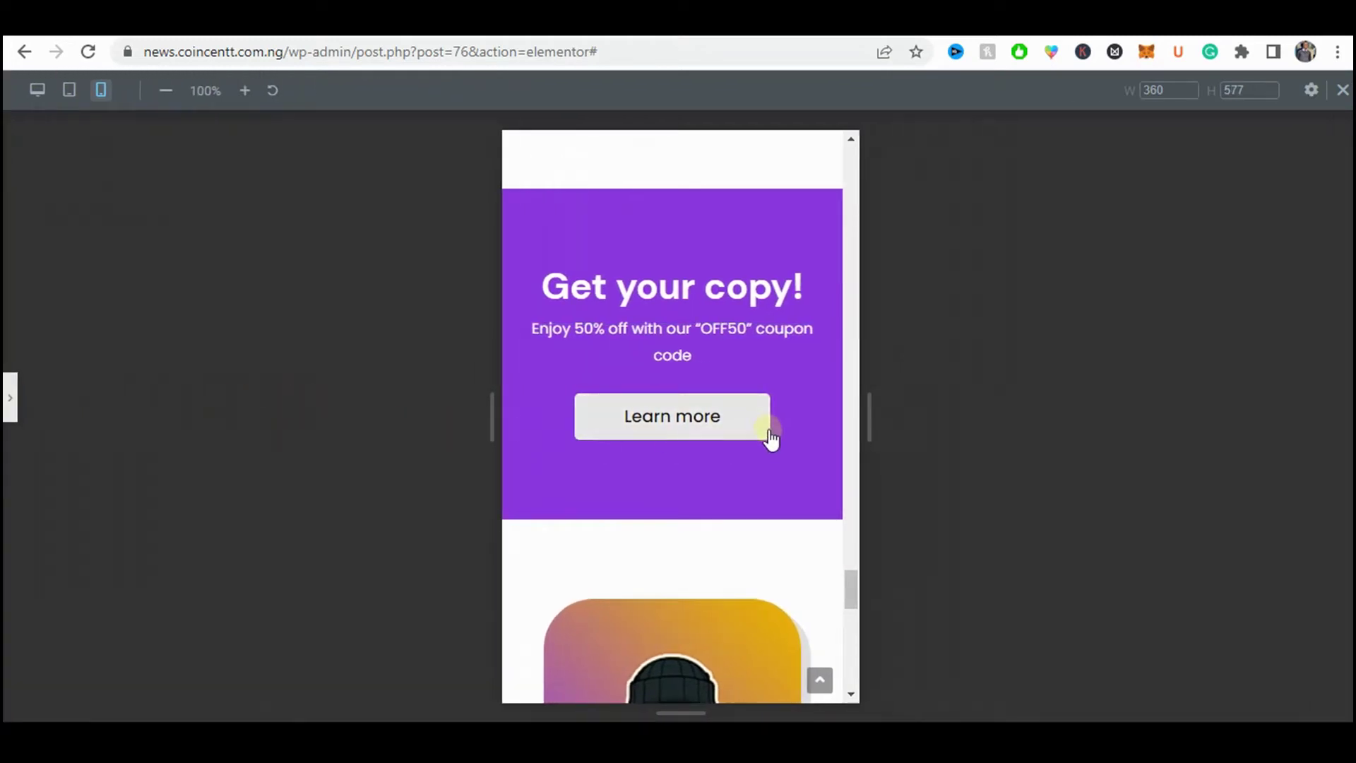
# - Reduce the "About the author" heading's mobile font size to 34 px and preview the layout without the editing panel
pyautogui.scroll(-8, 755, 282)
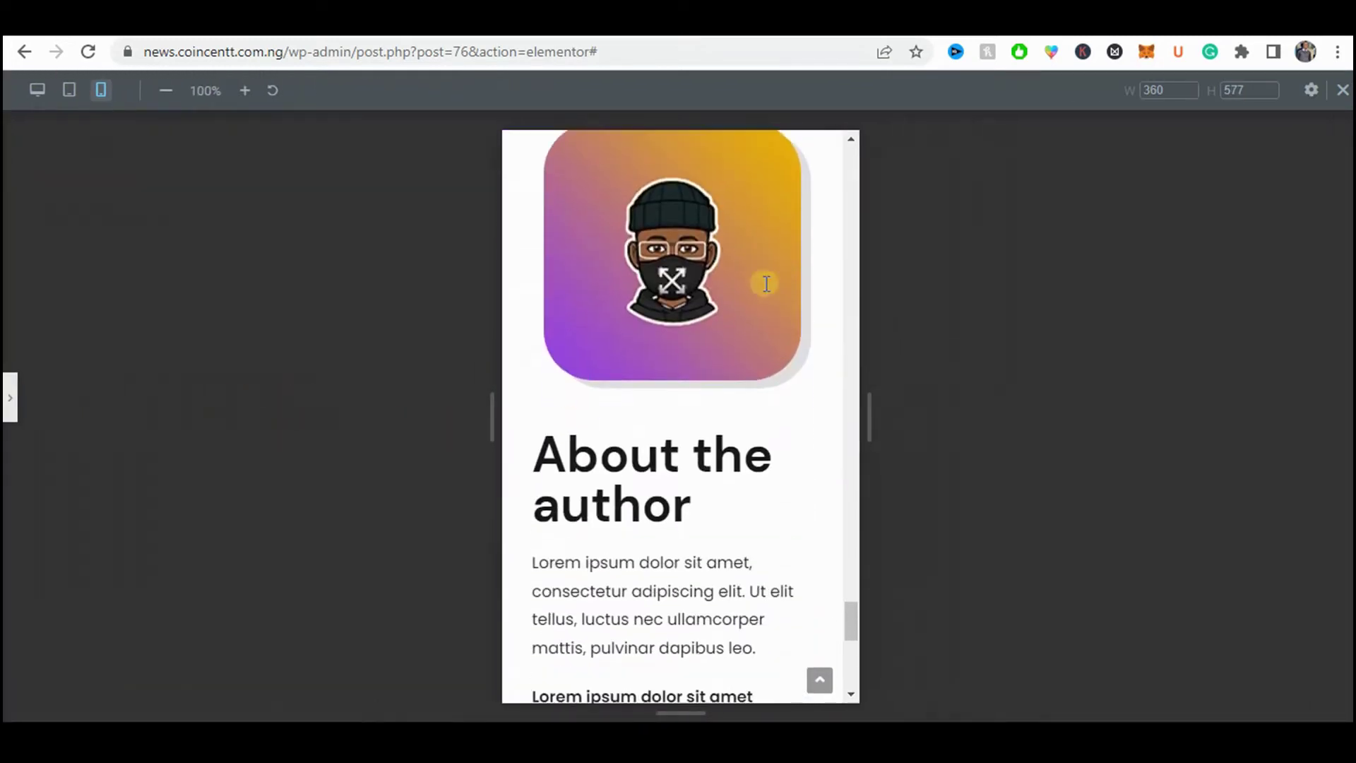
pyautogui.scroll(-3, 766, 282)
pyautogui.scroll(8, 766, 282)
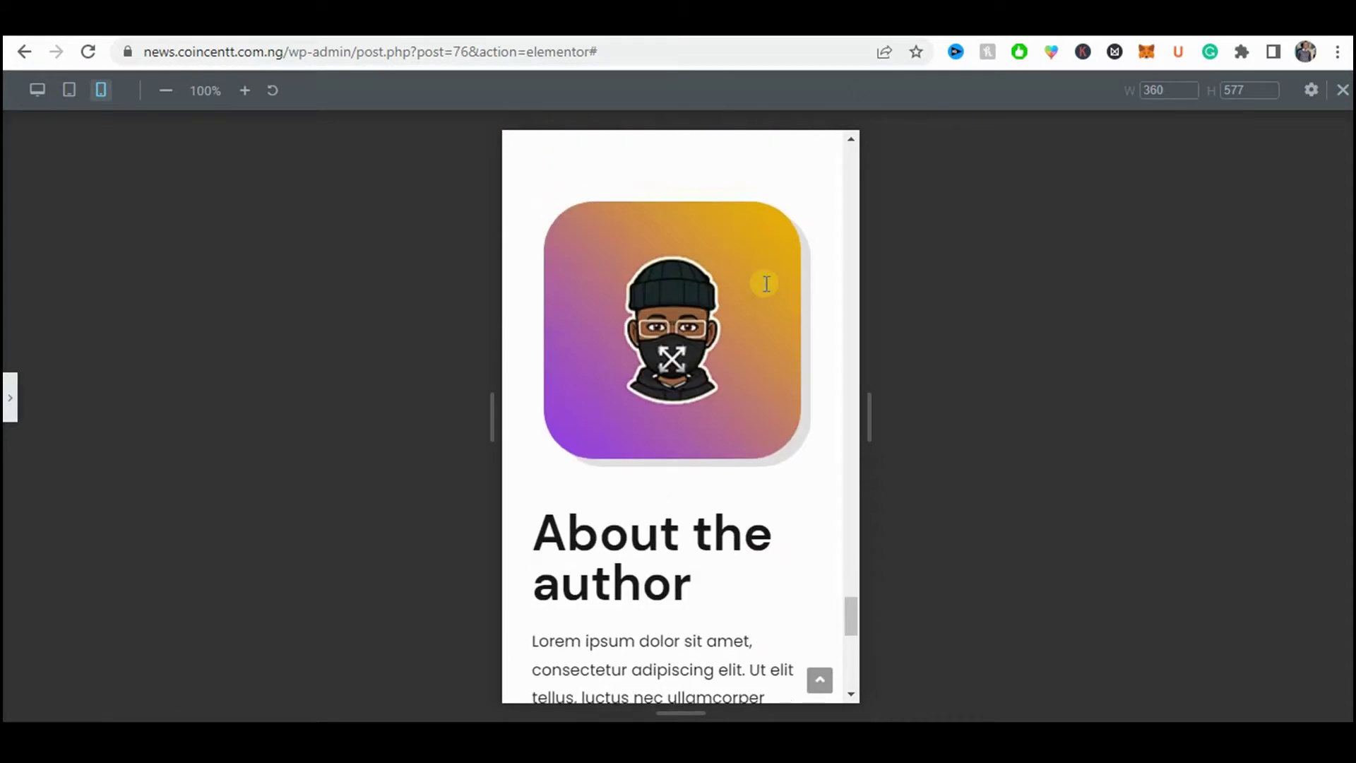
pyautogui.click(8, 385)
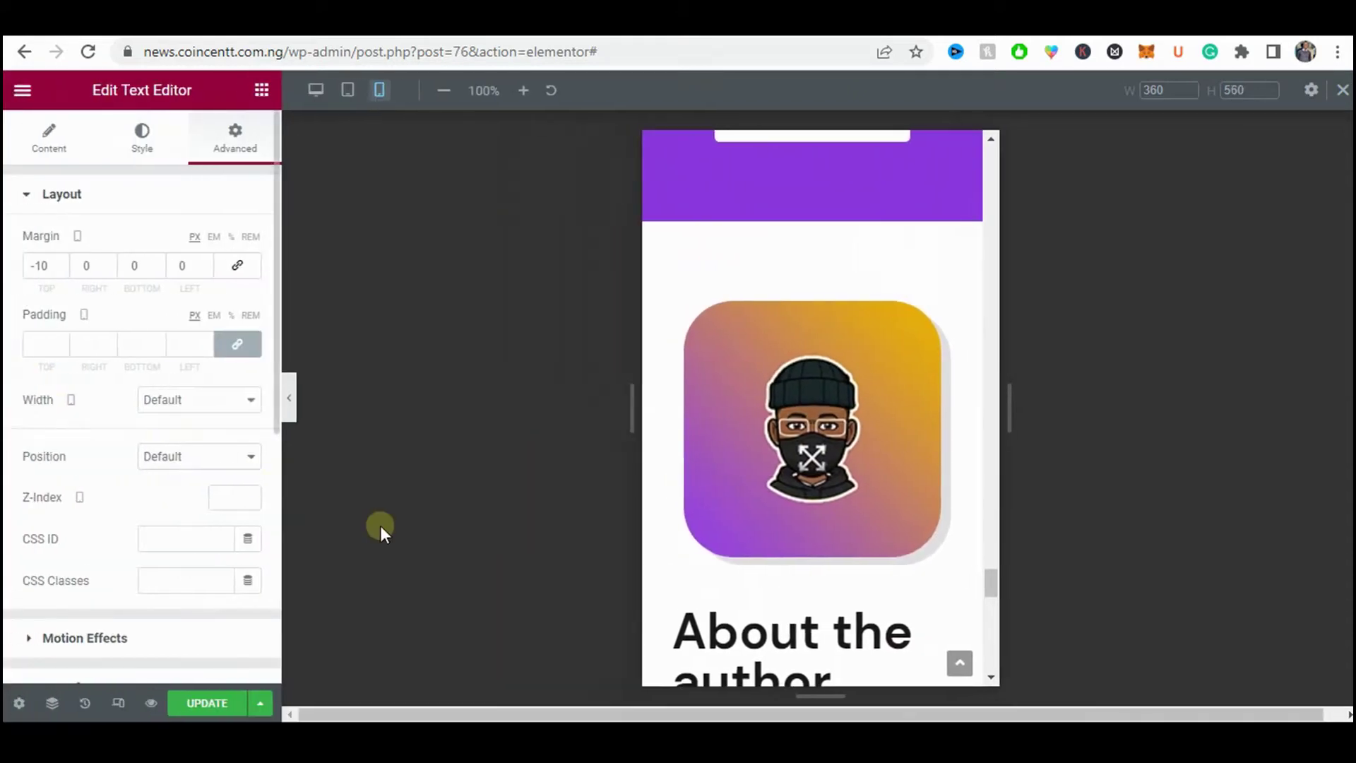
pyautogui.scroll(-4, 847, 423)
pyautogui.click(941, 319)
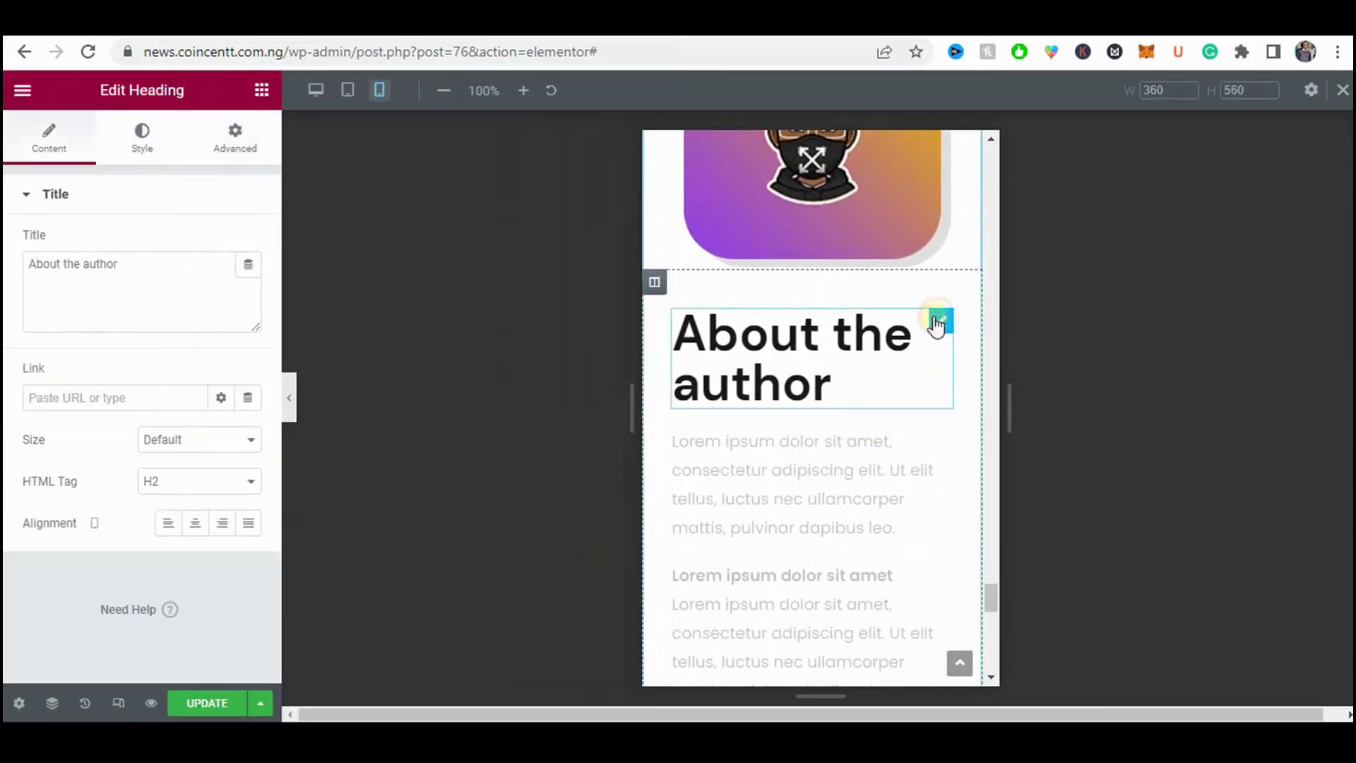
pyautogui.click(144, 161)
pyautogui.click(248, 284)
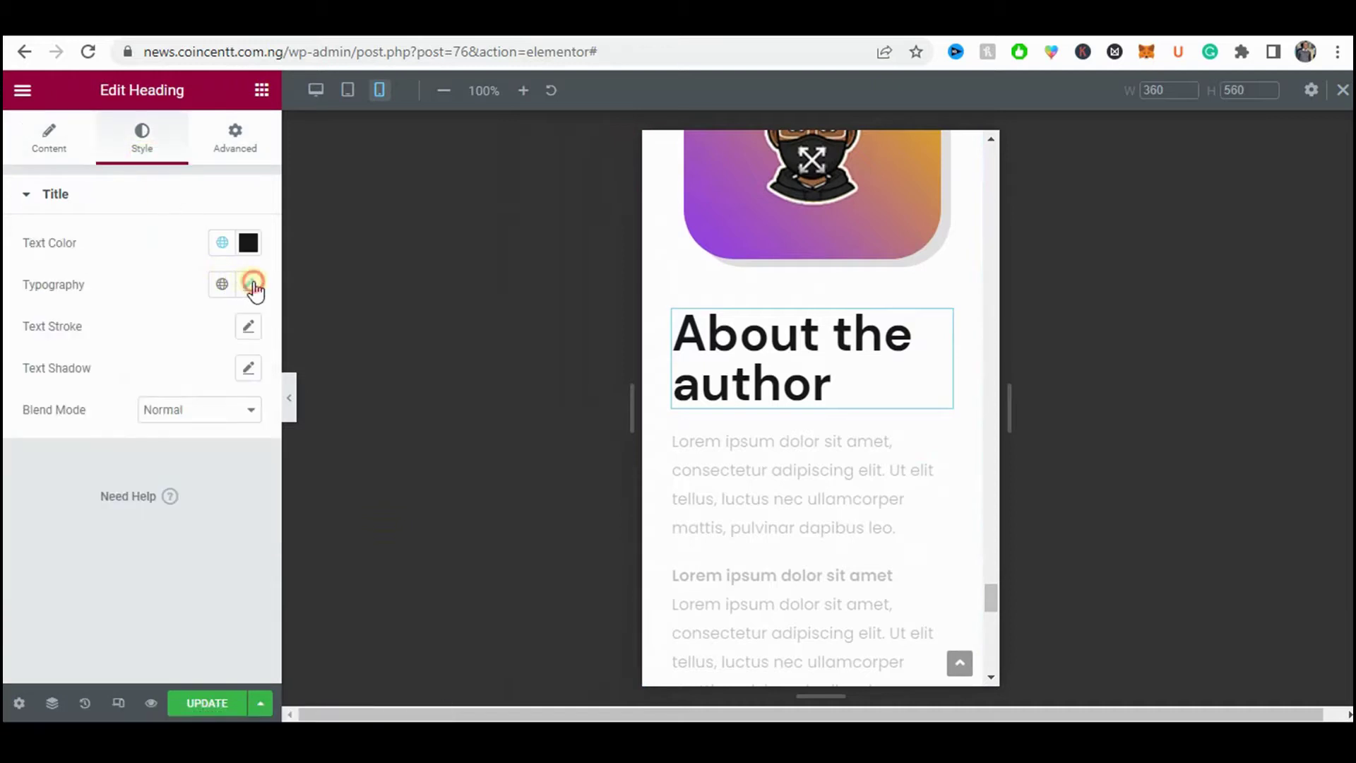
pyautogui.moveTo(73, 444); pyautogui.dragTo(62, 445)
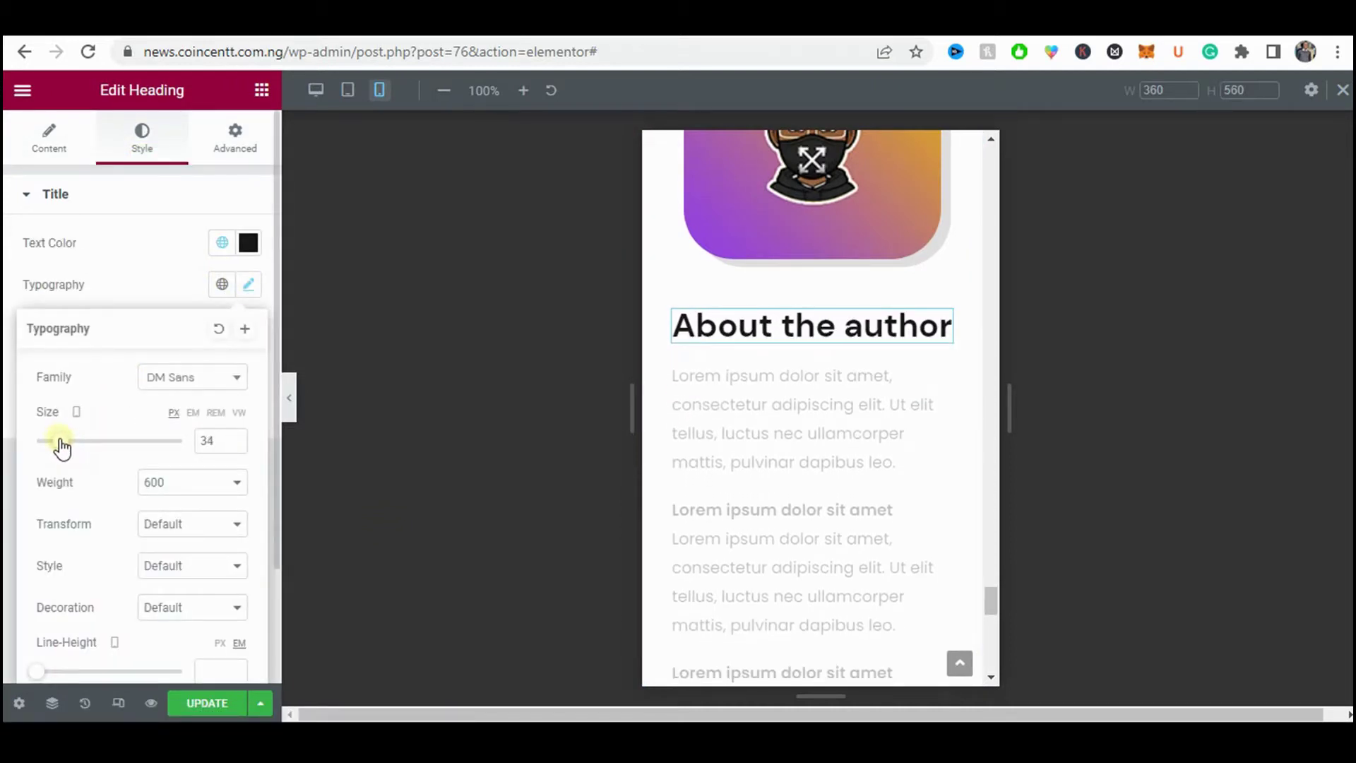
pyautogui.click(234, 437)
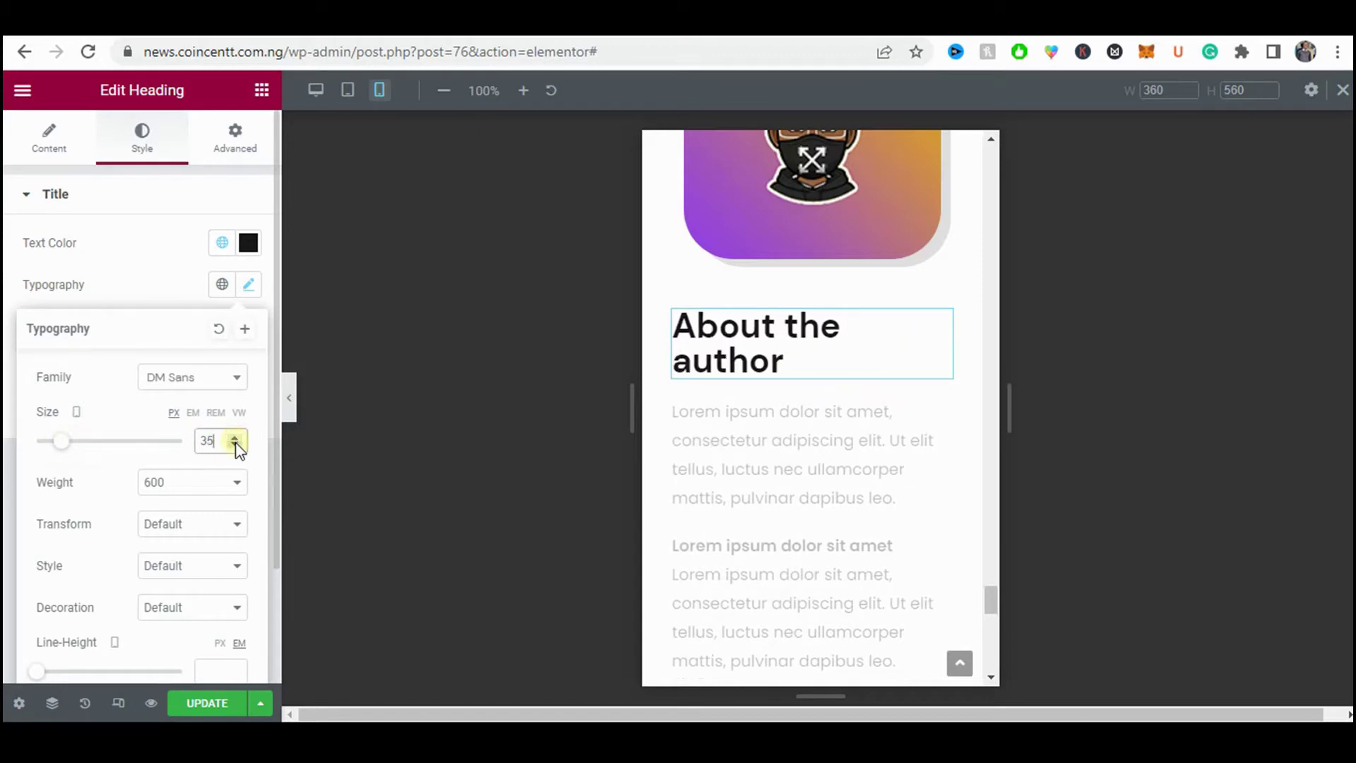
pyautogui.click(236, 445)
pyautogui.click(289, 404)
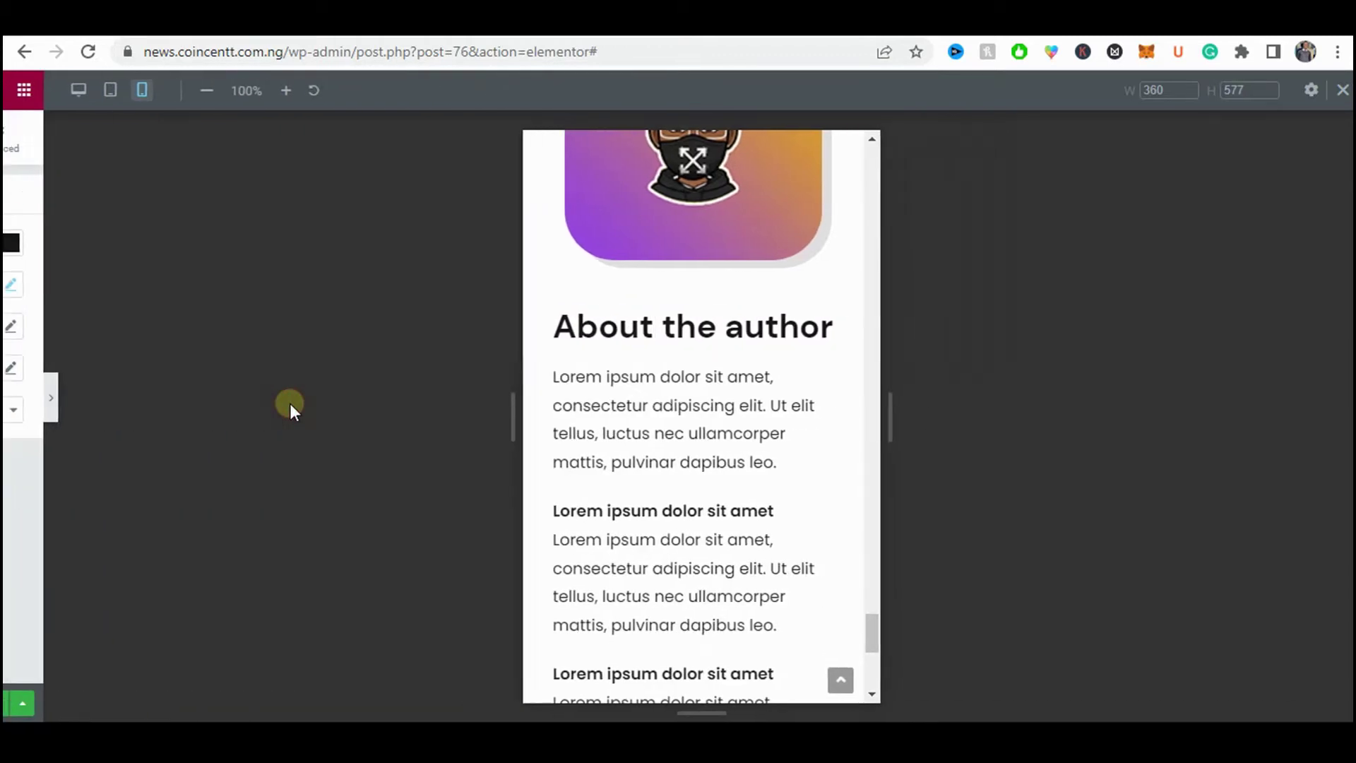
# - Unlink the "About the author" section's mobile padding values and set top to 70, right to 15, bottom to 100 and left to 15 px
pyautogui.scroll(-5, 748, 332)
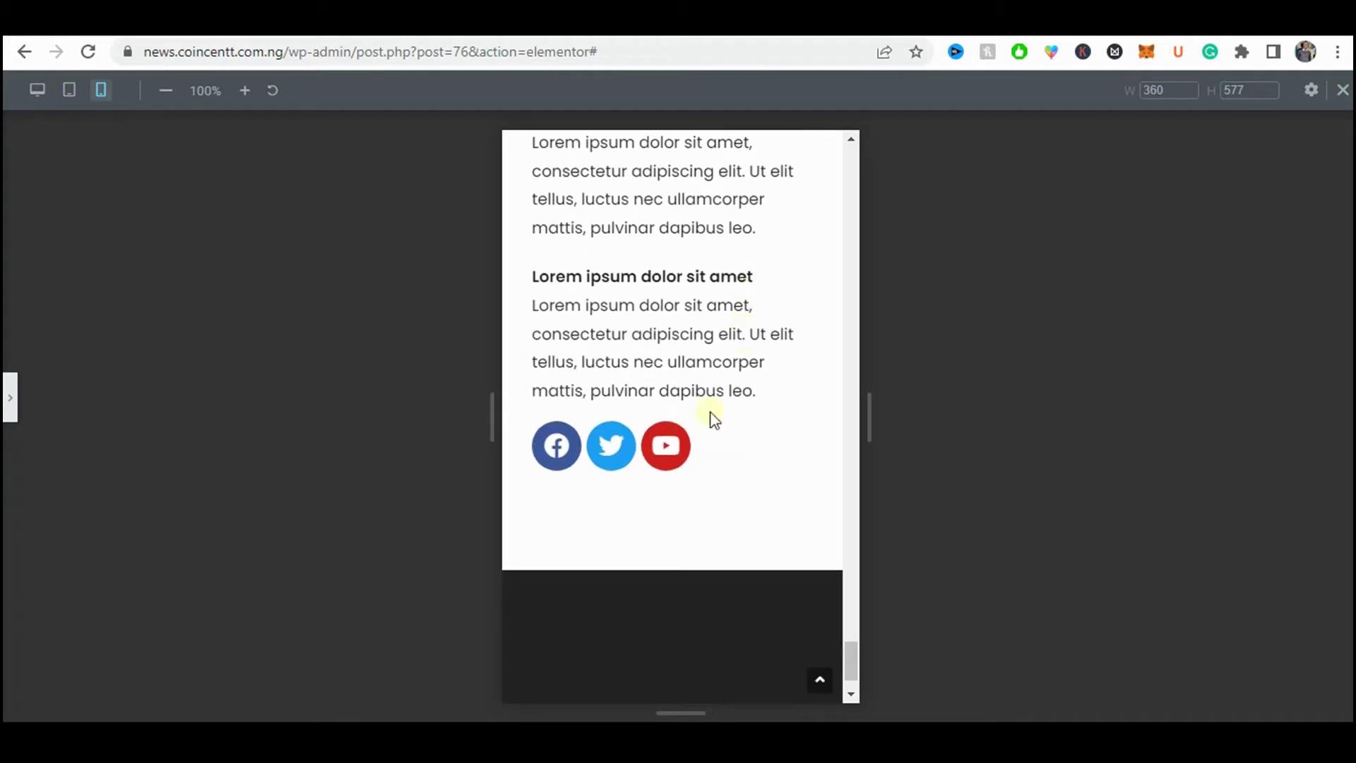
pyautogui.scroll(5, 564, 463)
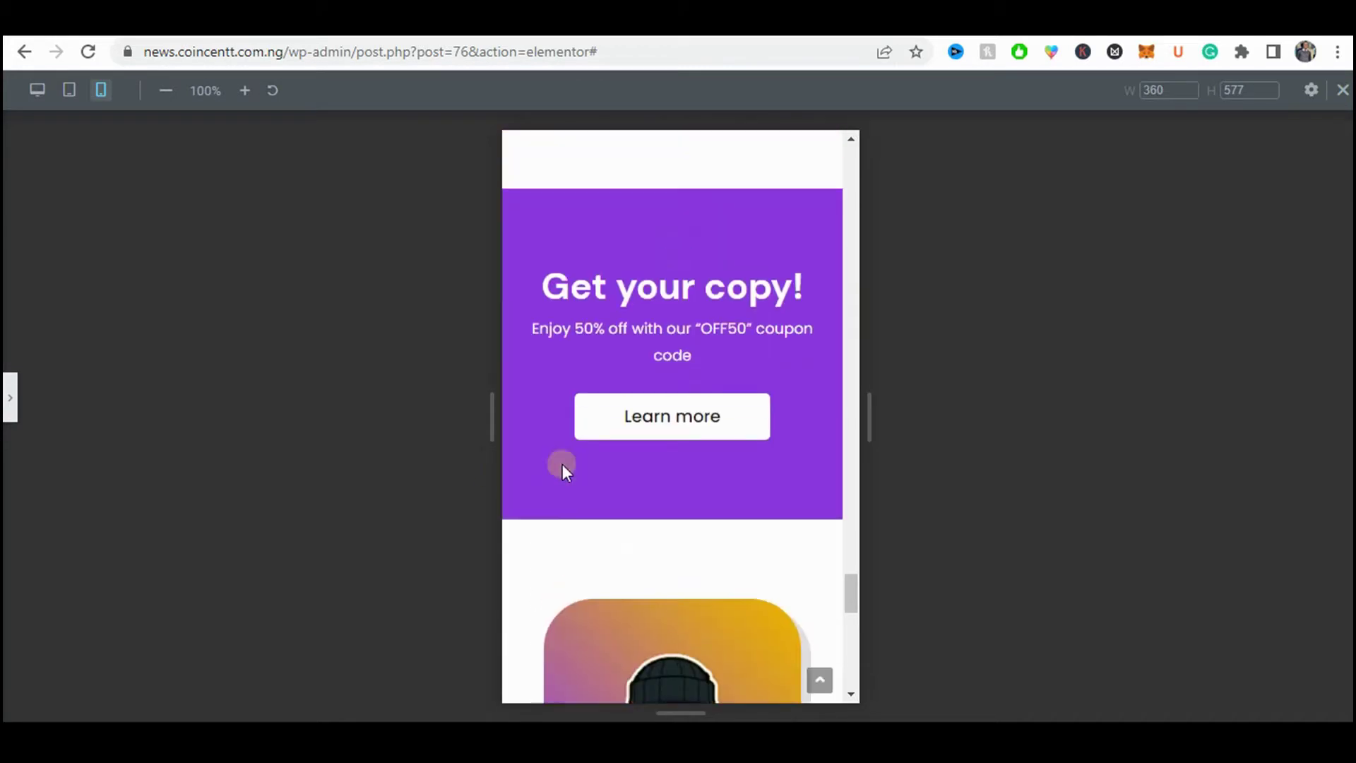
pyautogui.click(8, 399)
pyautogui.scroll(-3, 812, 395)
pyautogui.click(814, 312)
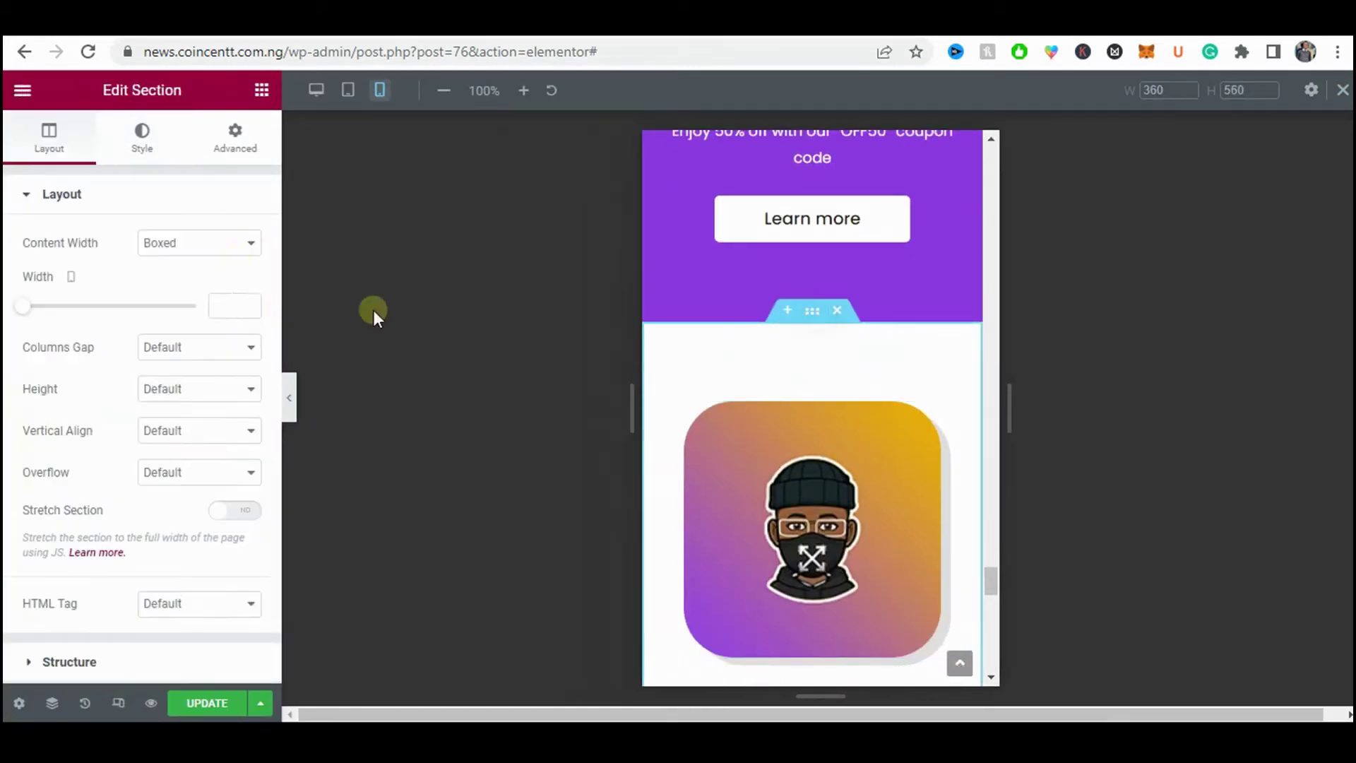
pyautogui.click(224, 147)
pyautogui.click(239, 342)
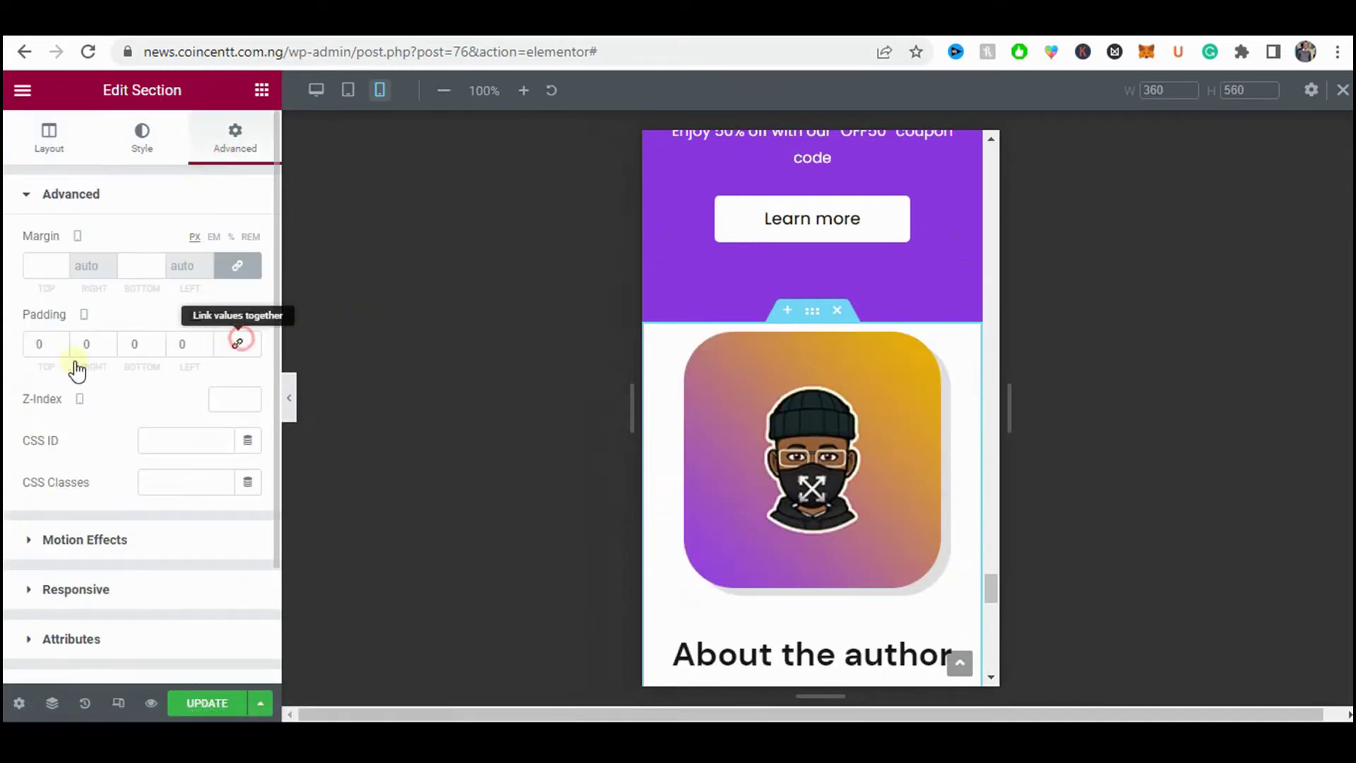
pyautogui.click(32, 344)
pyautogui.write('7')
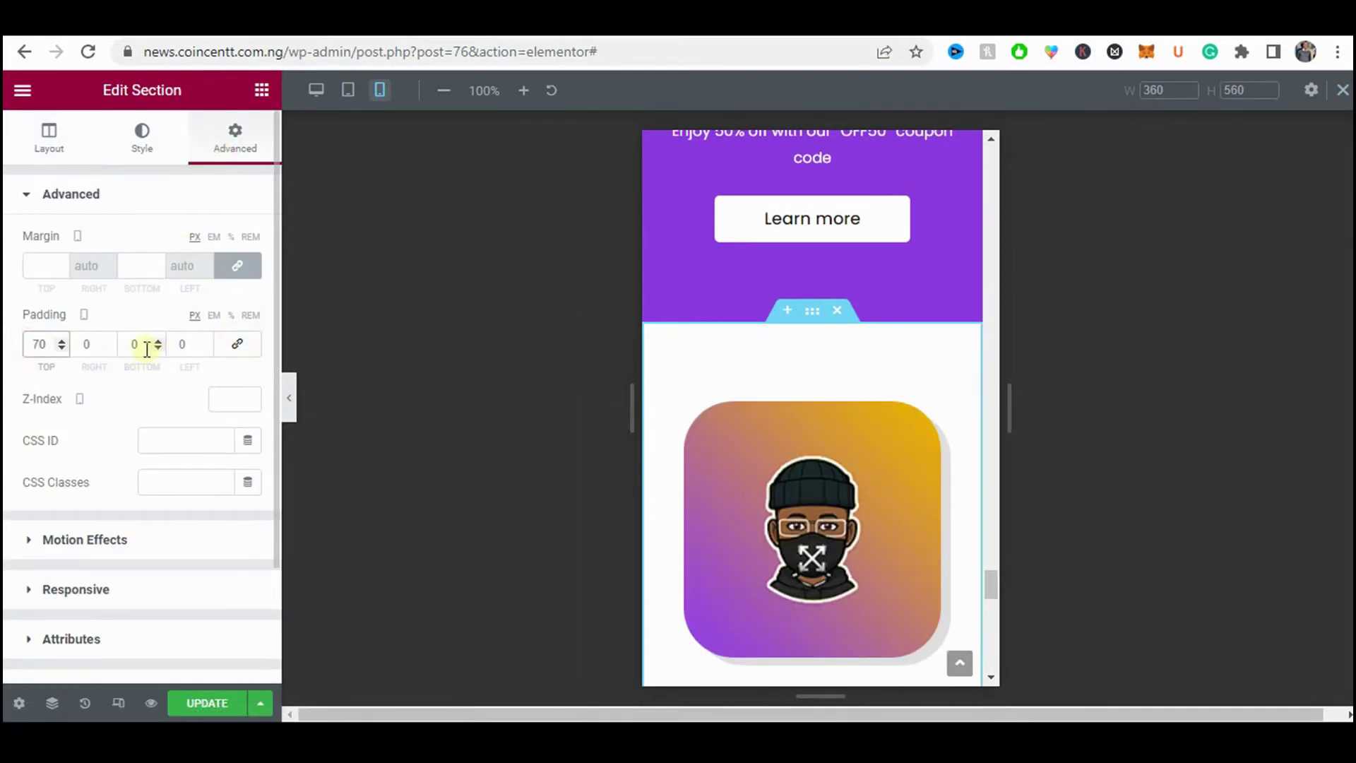
pyautogui.click(101, 344)
pyautogui.write('15')
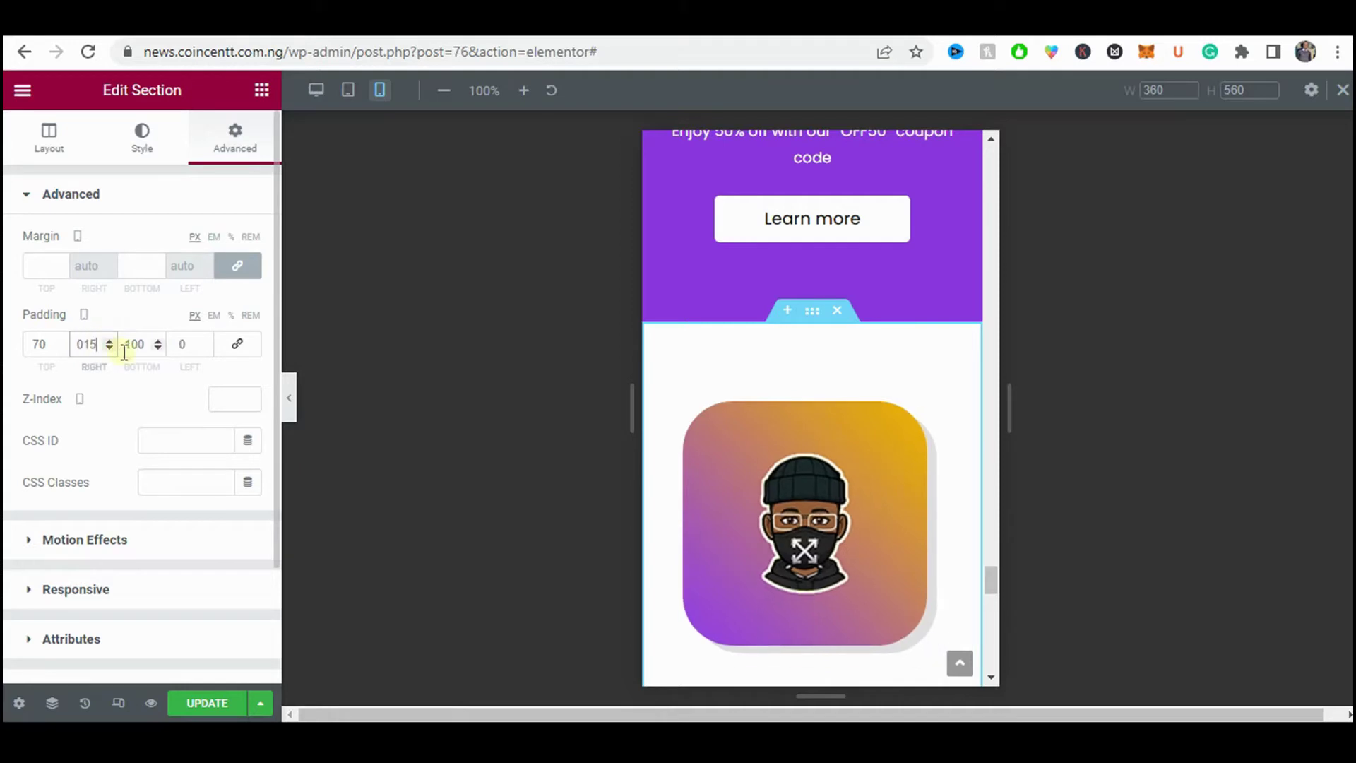
pyautogui.click(186, 346)
pyautogui.write('15')
# - Set the author image's mobile width to 100%
pyautogui.scroll(-3, 756, 425)
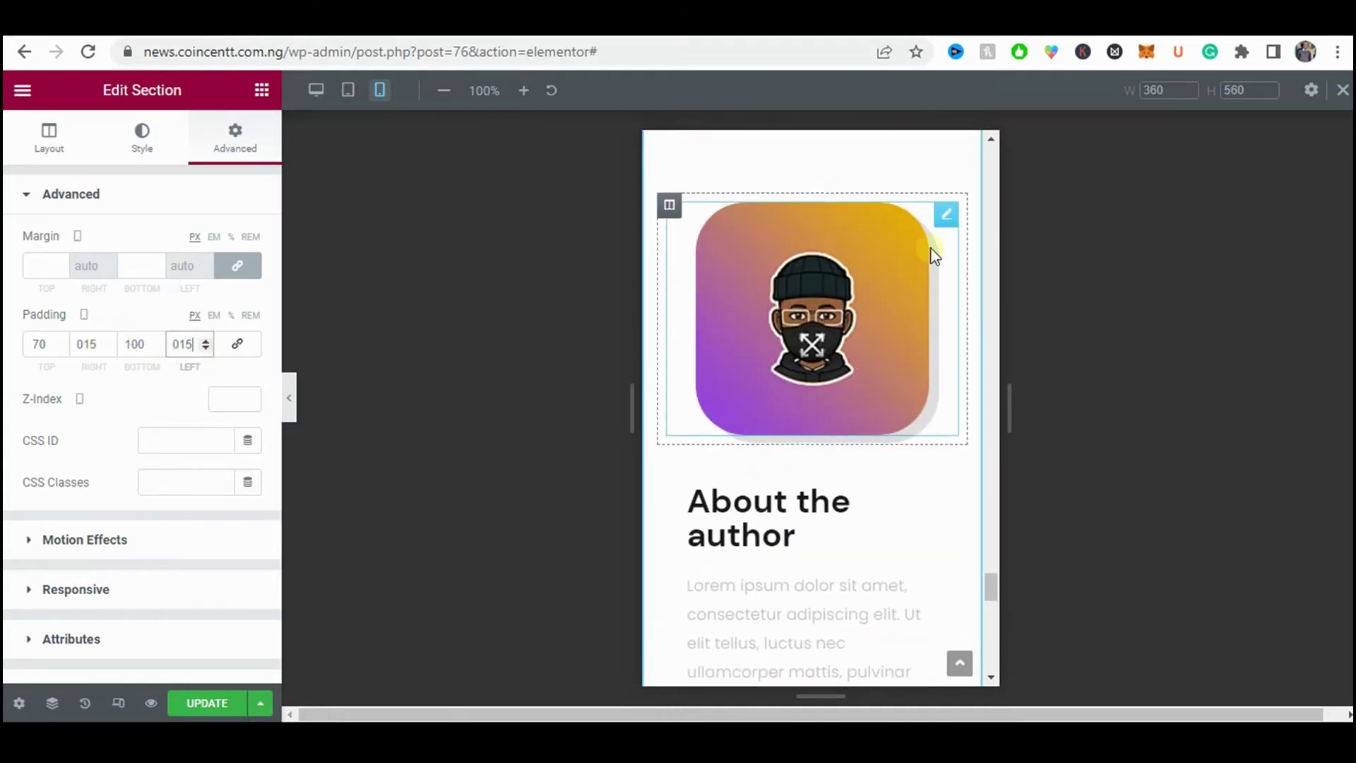
pyautogui.click(941, 219)
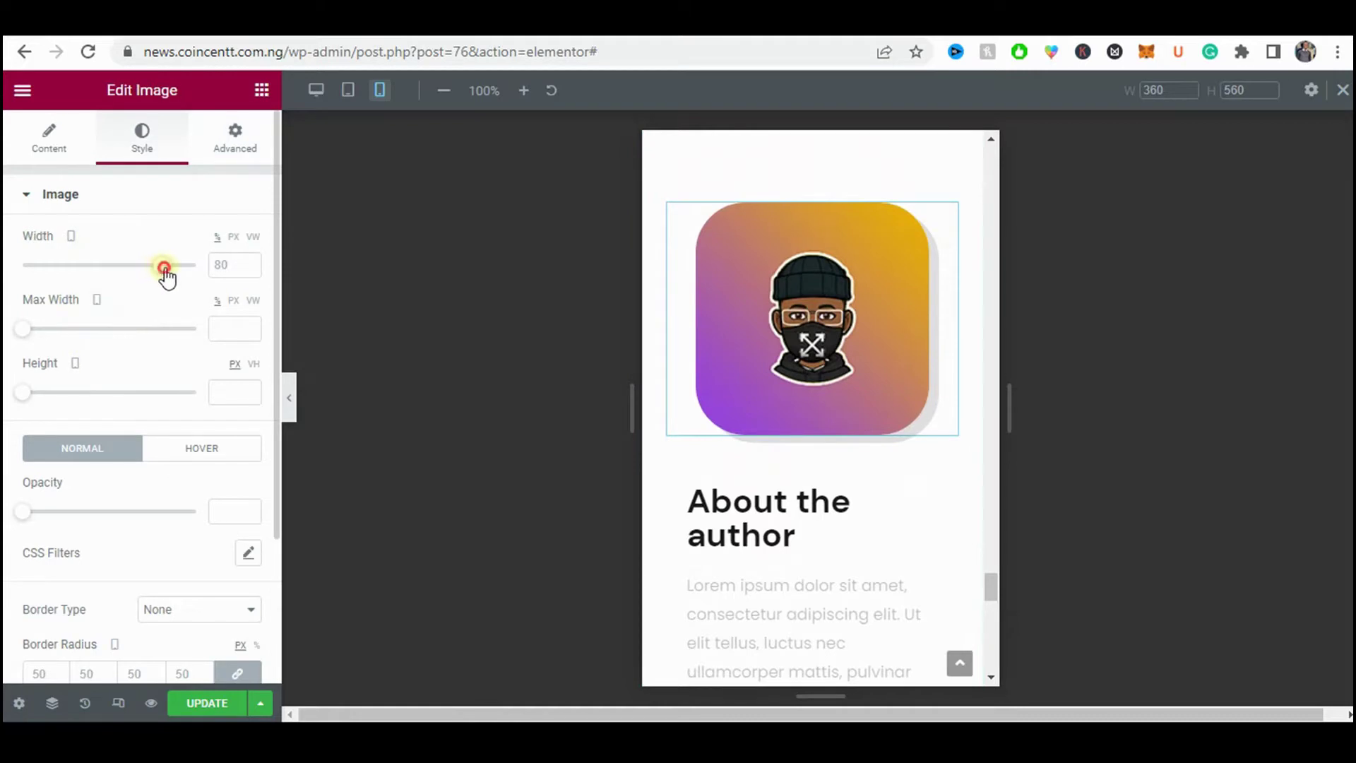
pyautogui.moveTo(164, 267); pyautogui.dragTo(210, 265)
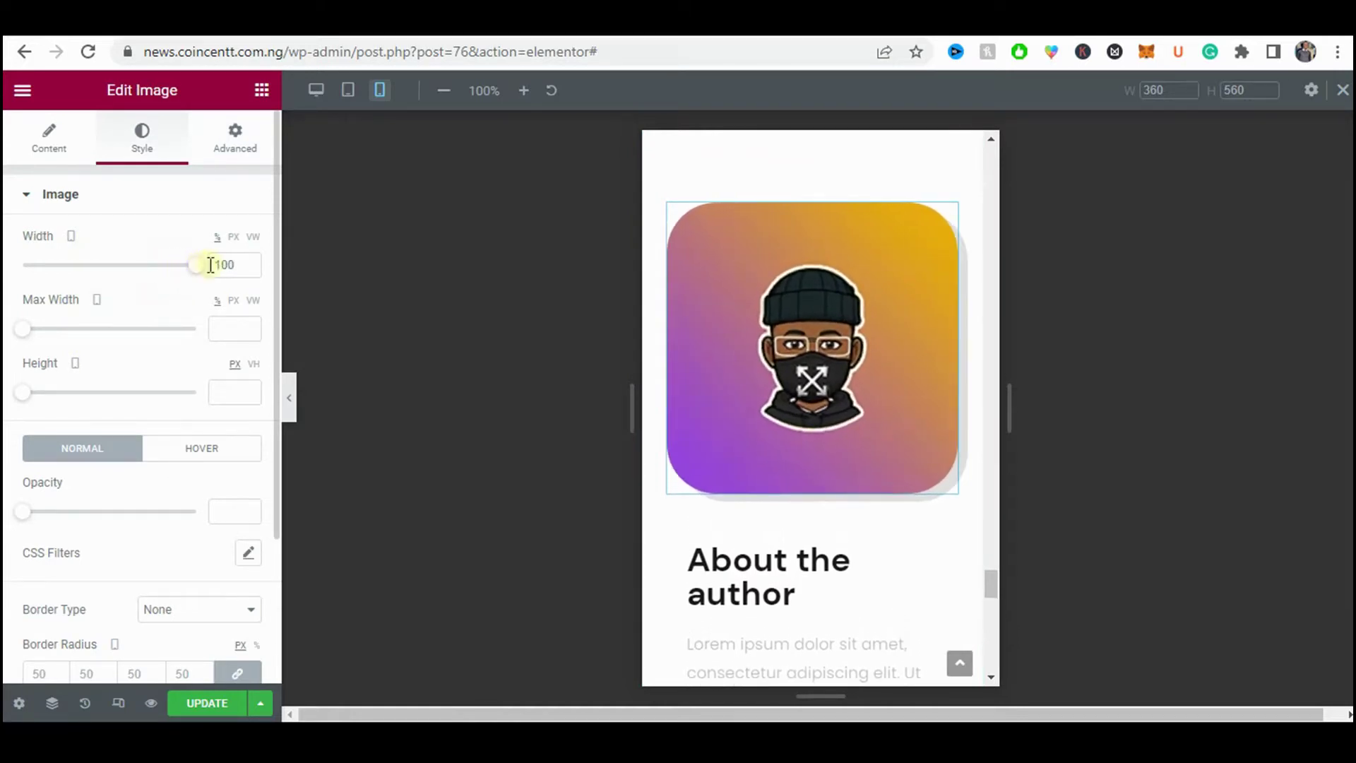
# - Set the "About the author" heading's mobile font size to 35 px and preview the layout without the editing panel
pyautogui.click(887, 579)
pyautogui.click(251, 286)
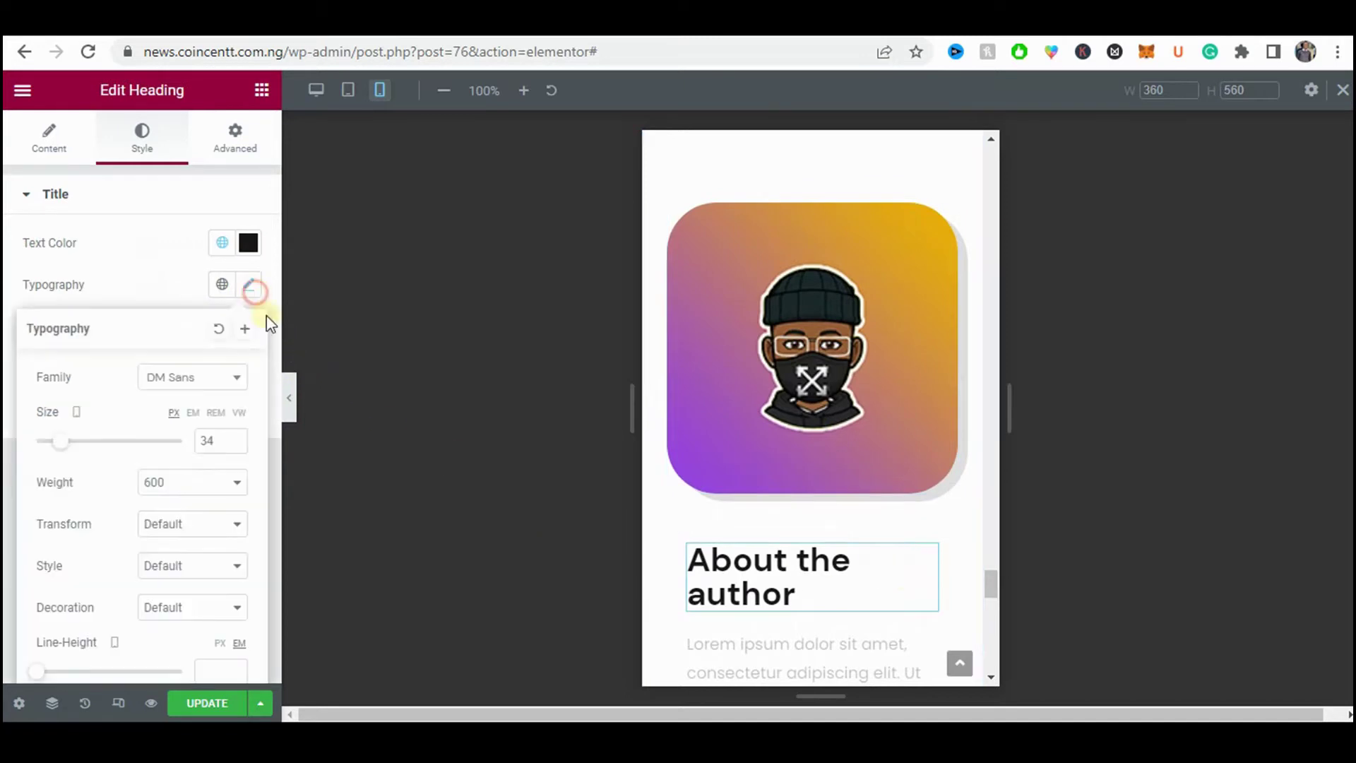
pyautogui.click(236, 438)
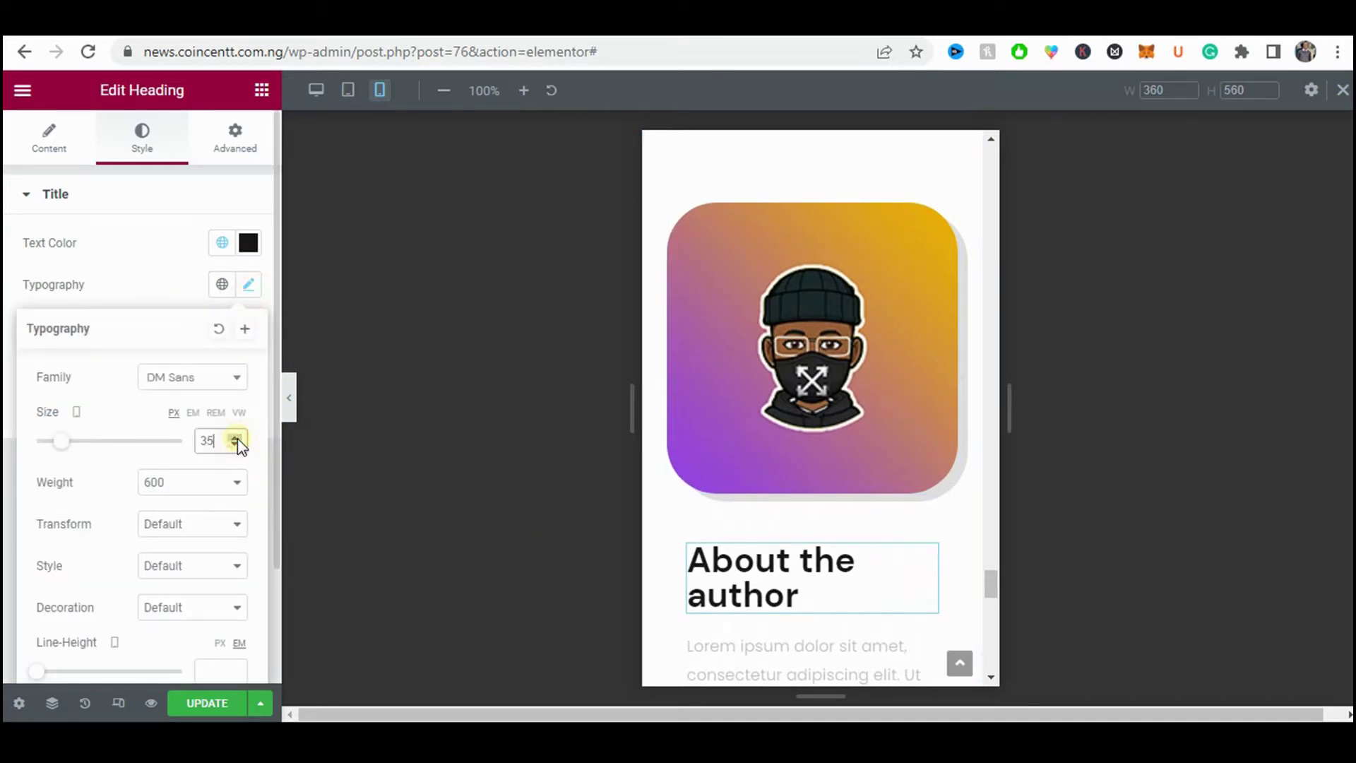
pyautogui.click(290, 407)
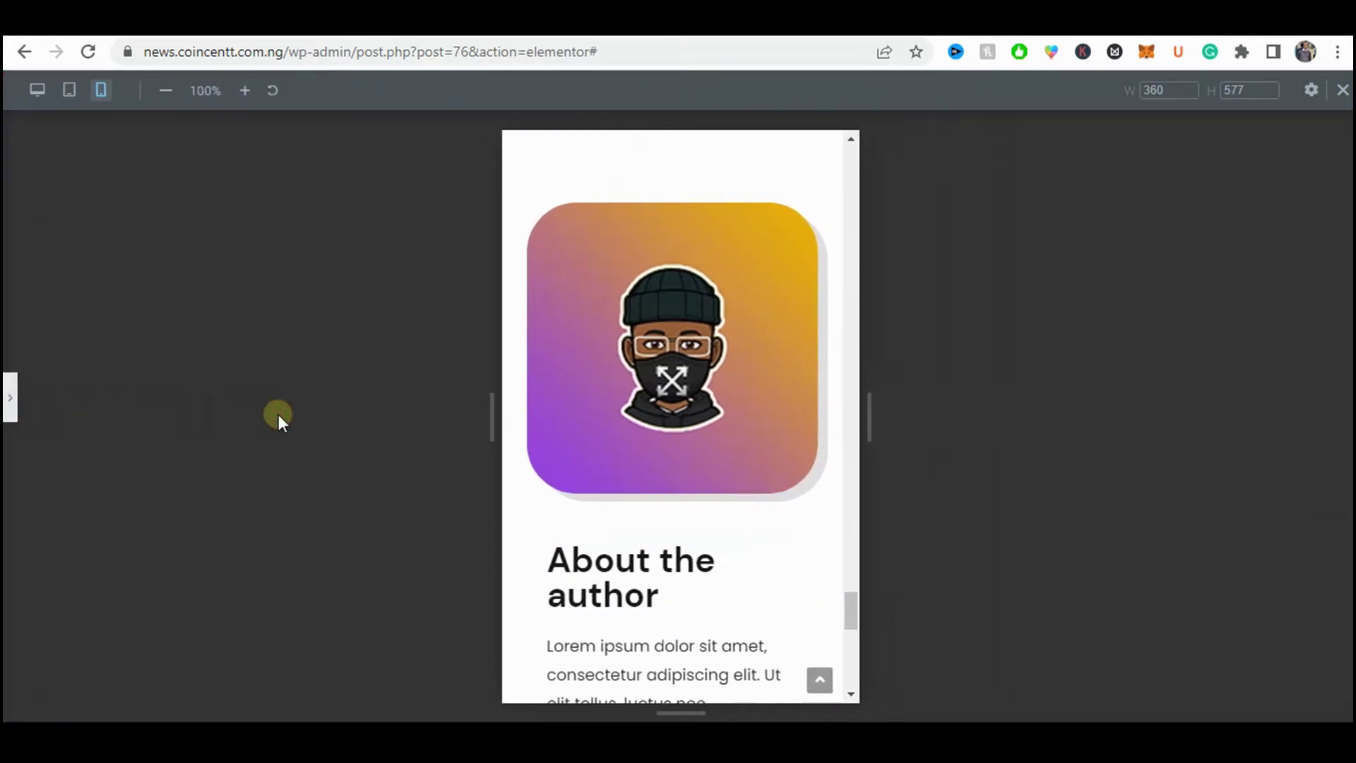
pyautogui.click(9, 401)
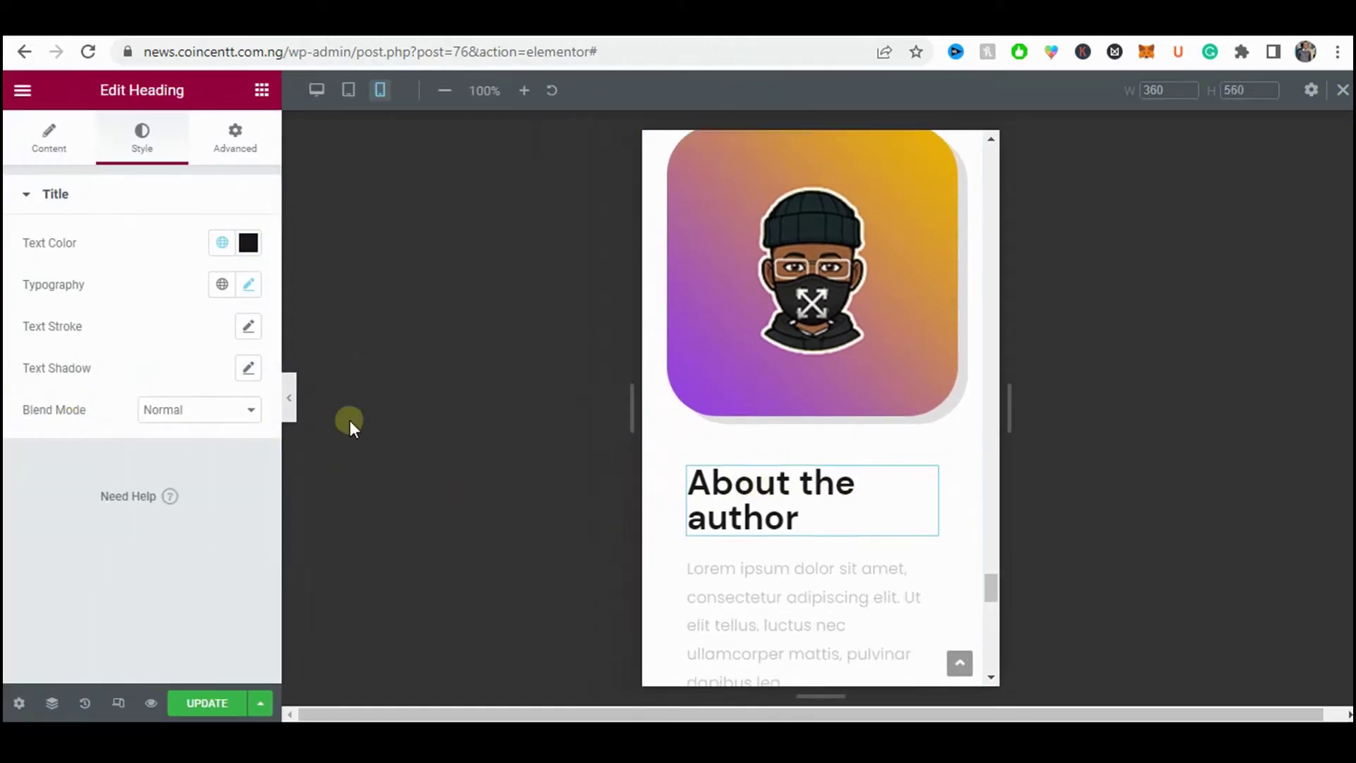
# - Set the "About the author" heading's mobile font size to 38 px and its line height to 1.1 em
pyautogui.click(248, 286)
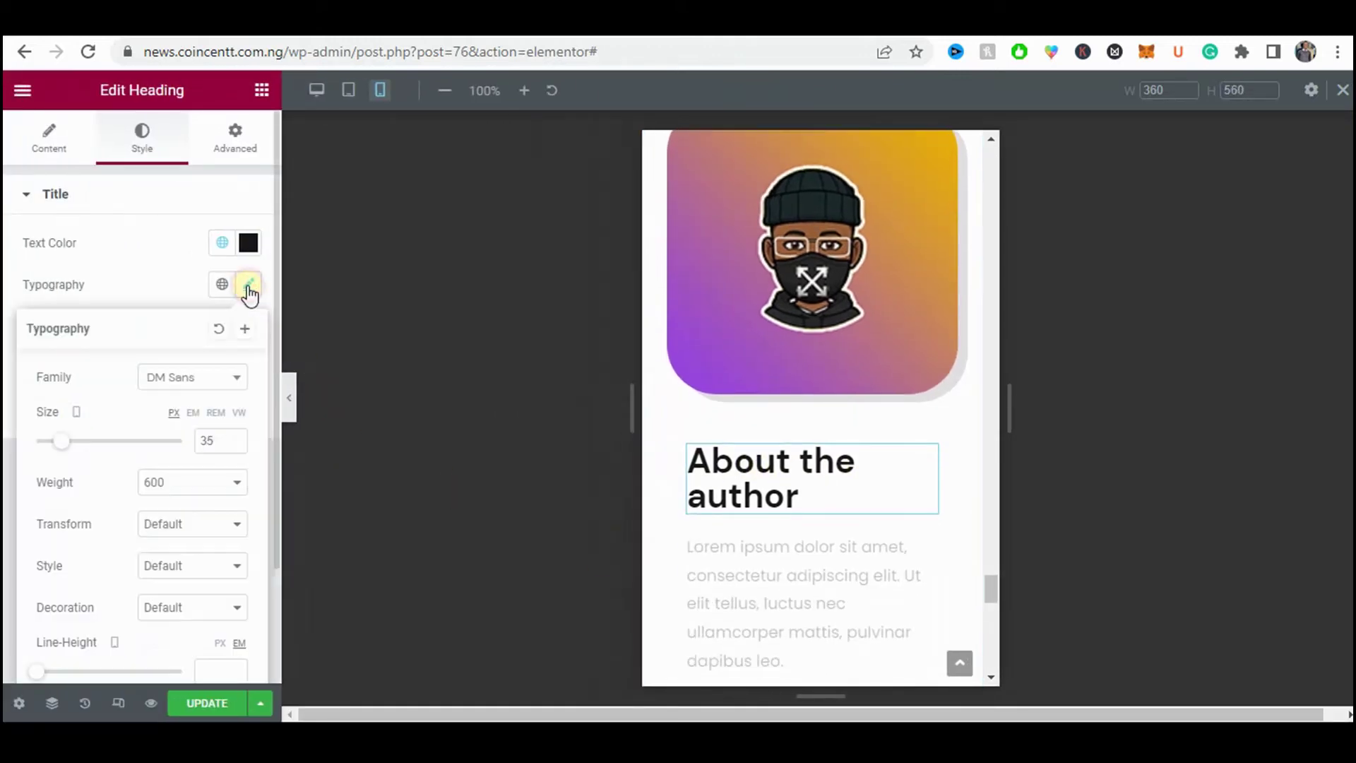
pyautogui.click(238, 436)
pyautogui.click(238, 437)
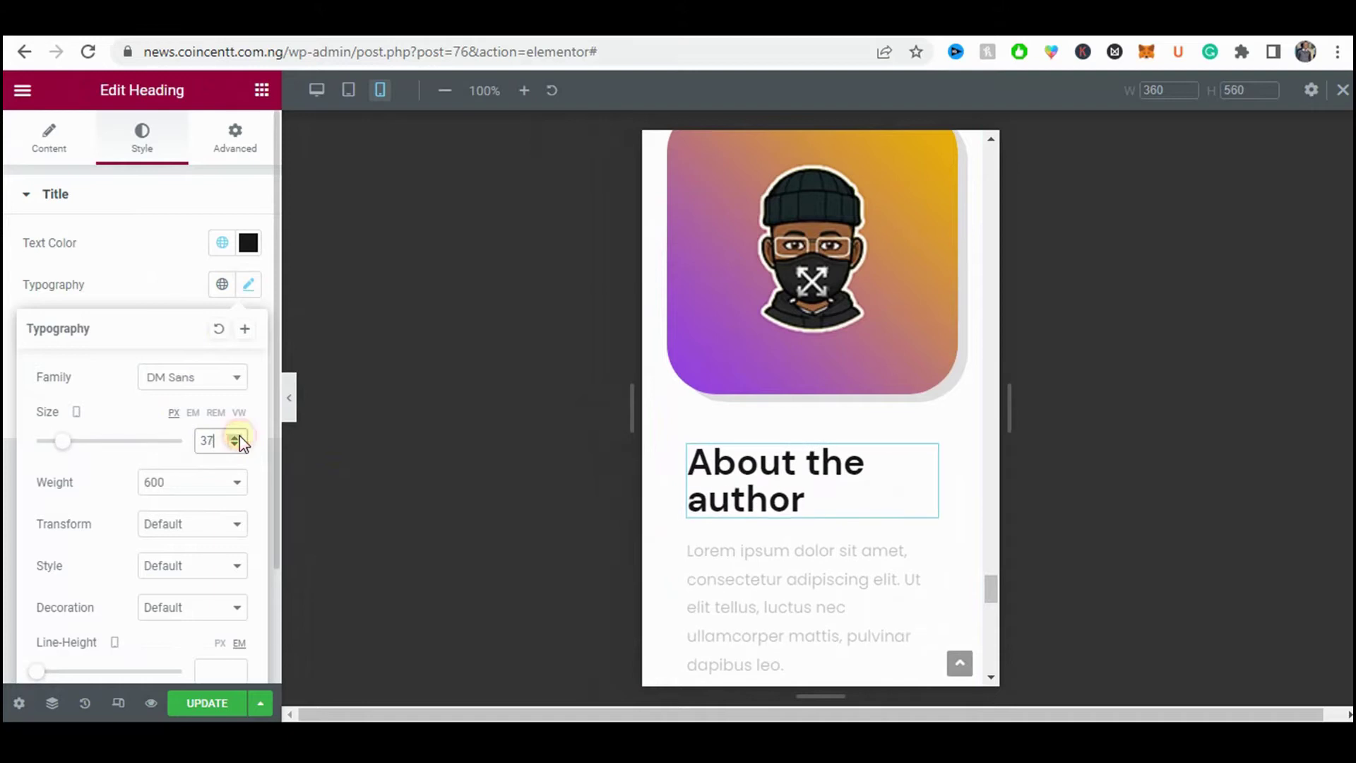
pyautogui.click(238, 436)
pyautogui.scroll(-2, 158, 487)
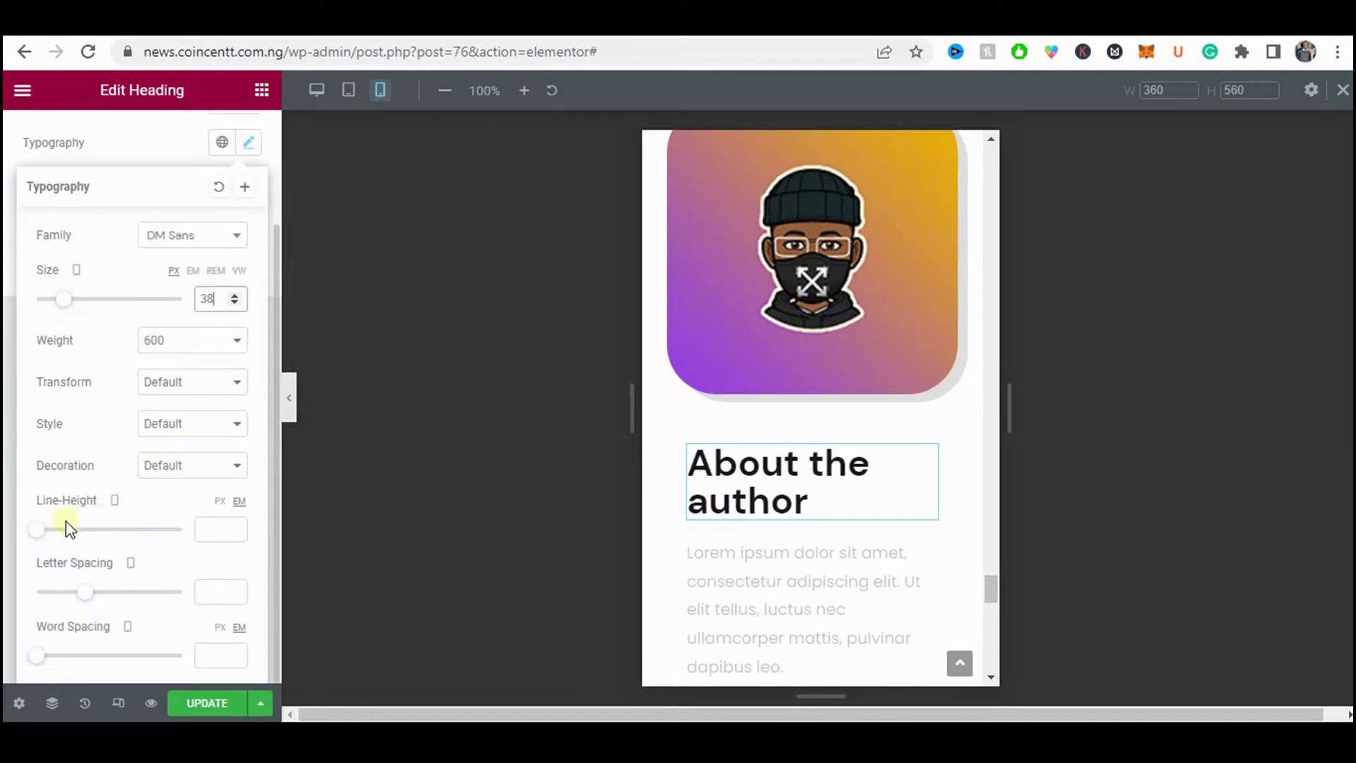
pyautogui.moveTo(38, 535); pyautogui.dragTo(53, 541)
pyautogui.click(236, 525)
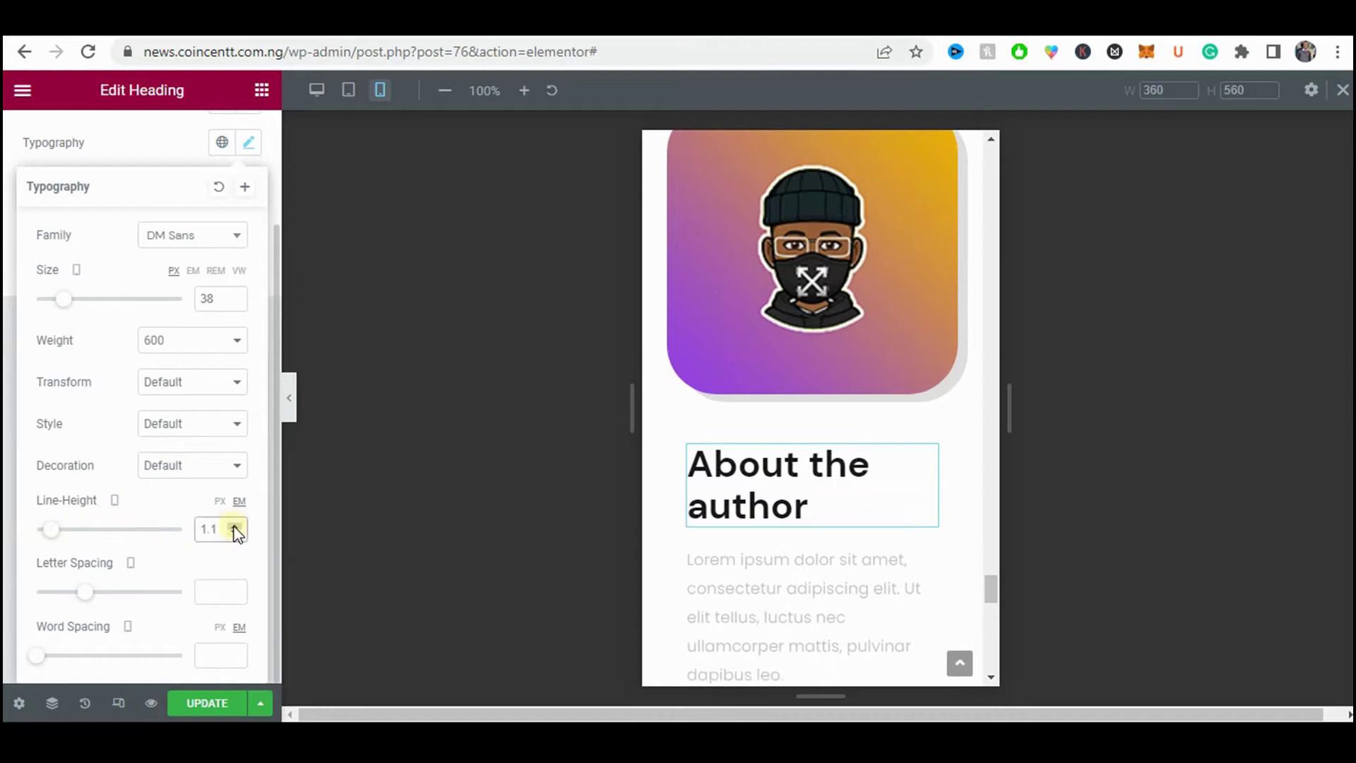
# - Hide the editing panel and examine the page's mobile layout, from the hero section through the feature cards, reviews and author section
pyautogui.click(290, 394)
pyautogui.scroll(-4, 756, 371)
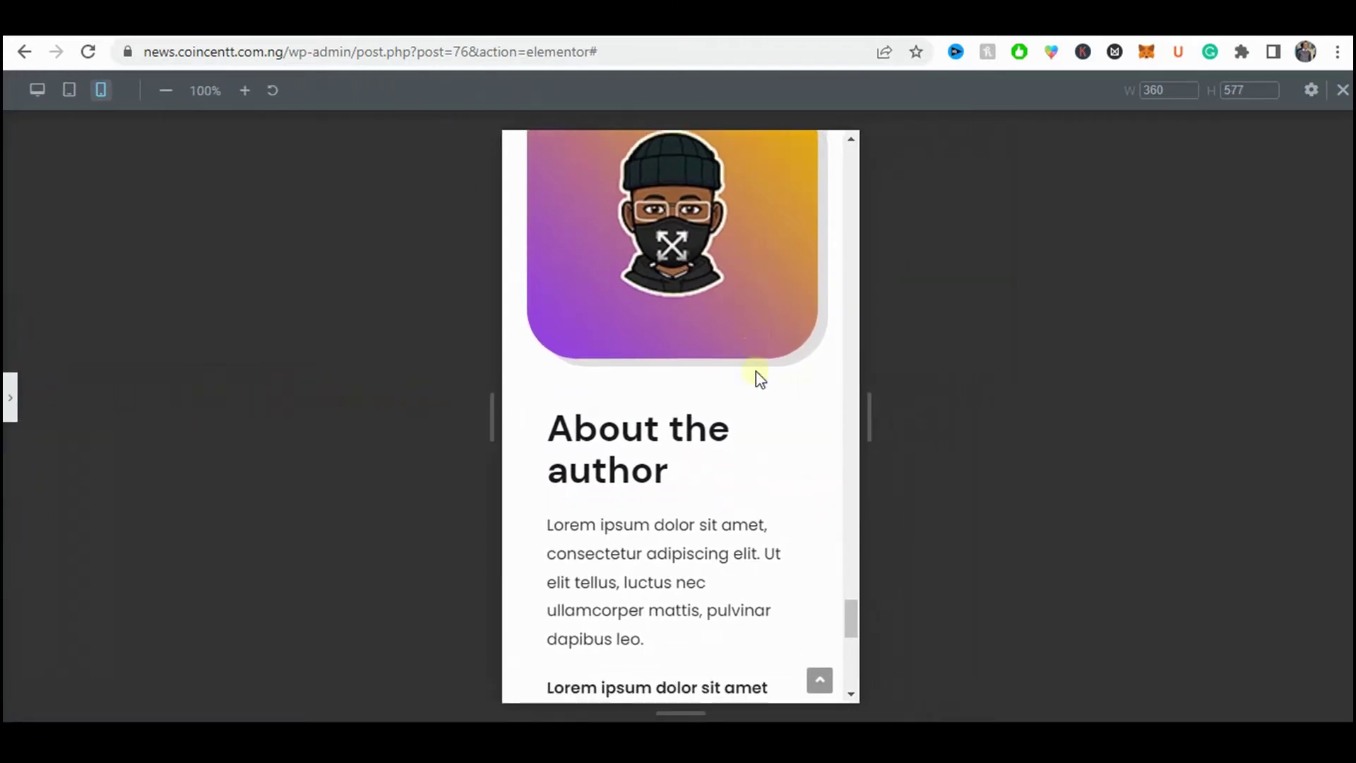
pyautogui.scroll(-6, 757, 372)
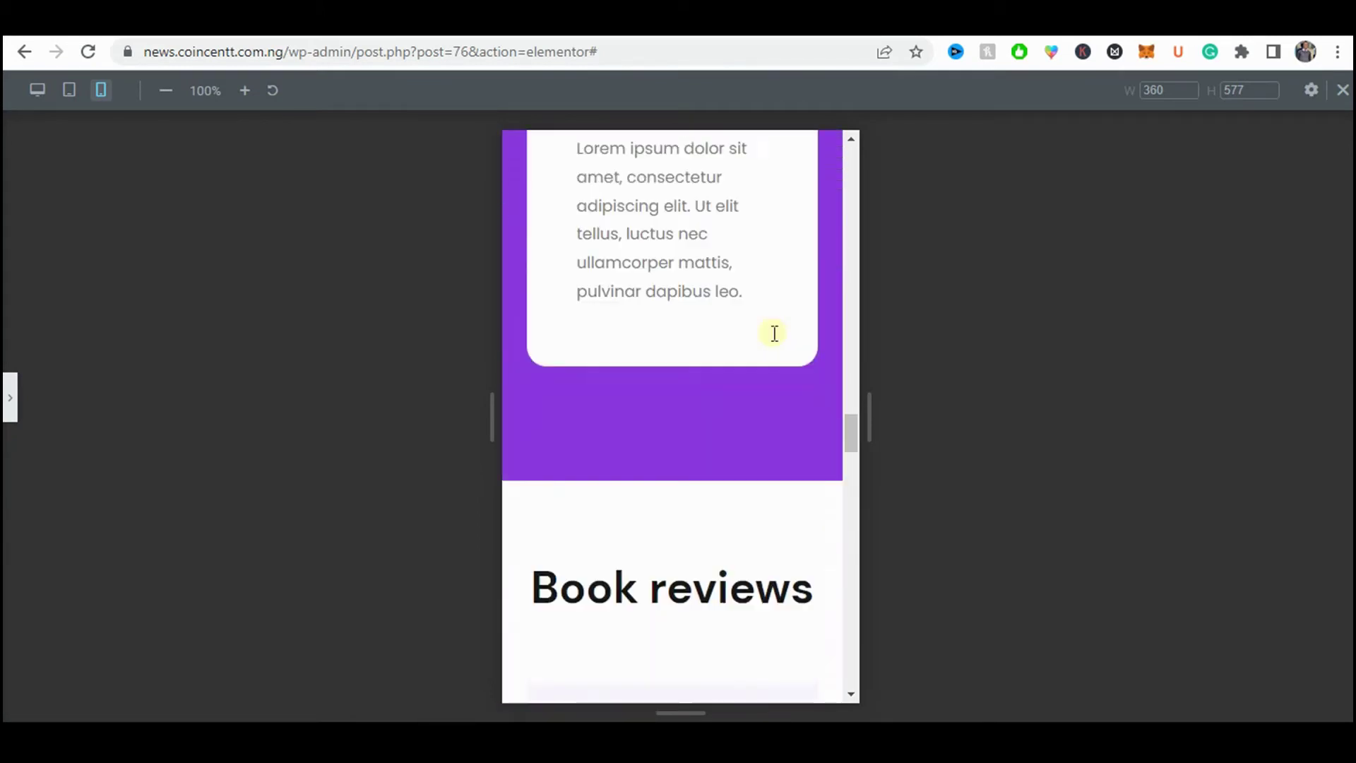
pyautogui.scroll(10, 769, 333)
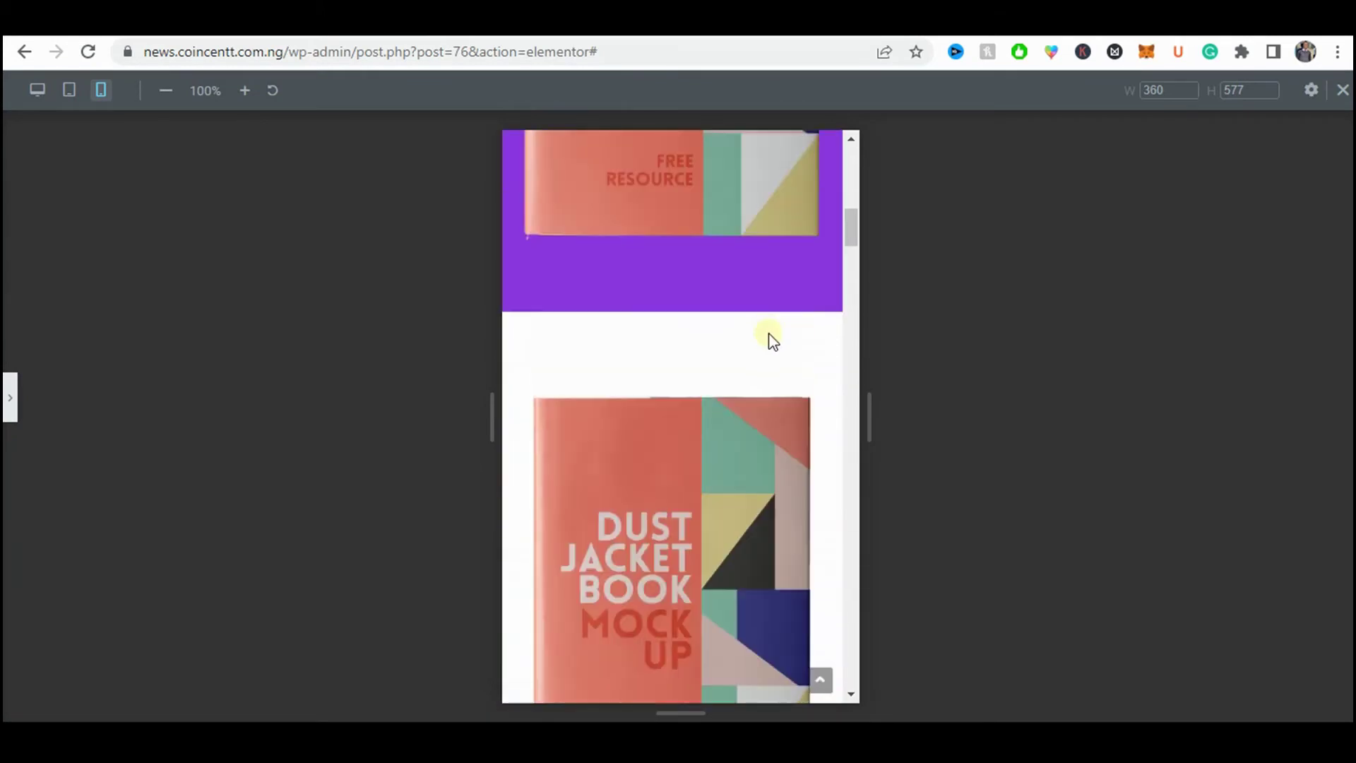
pyautogui.scroll(8, 760, 325)
pyautogui.scroll(-4, 760, 324)
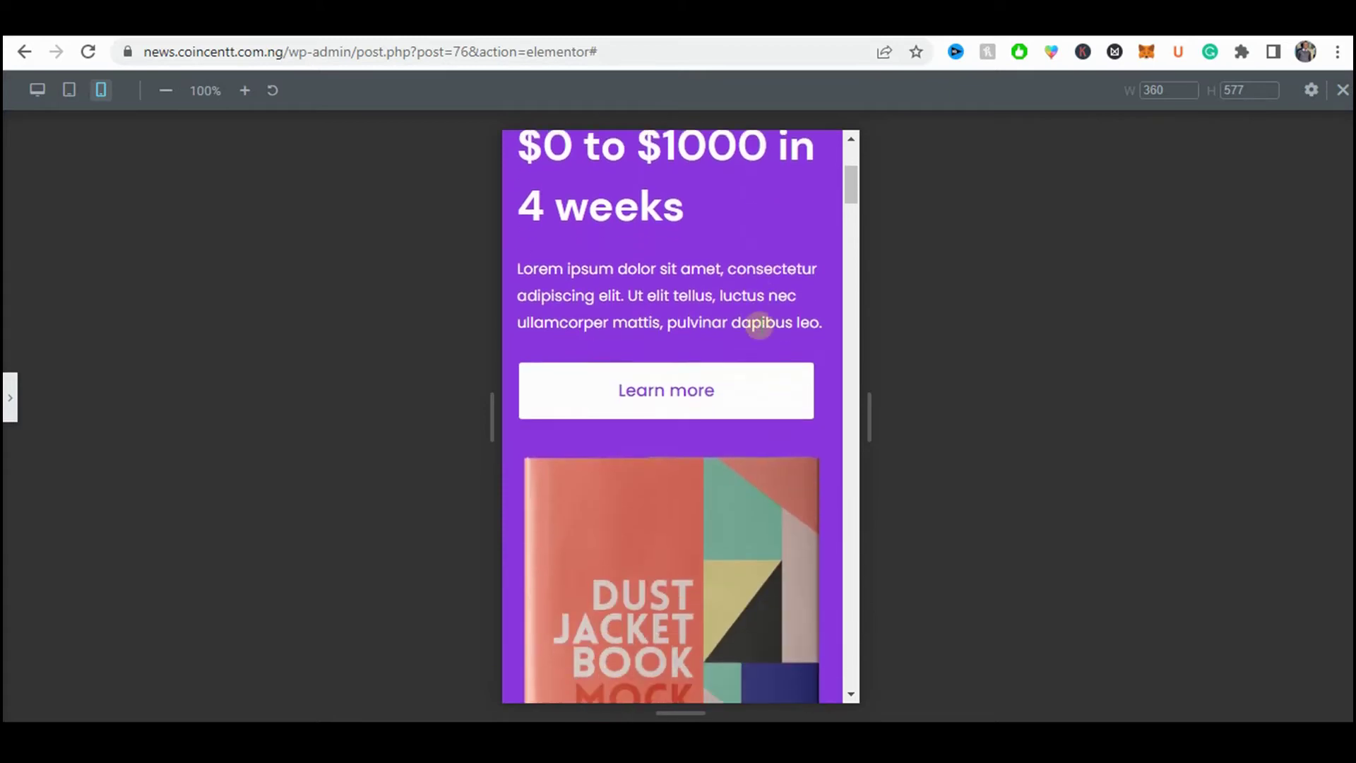
pyautogui.scroll(-10, 735, 289)
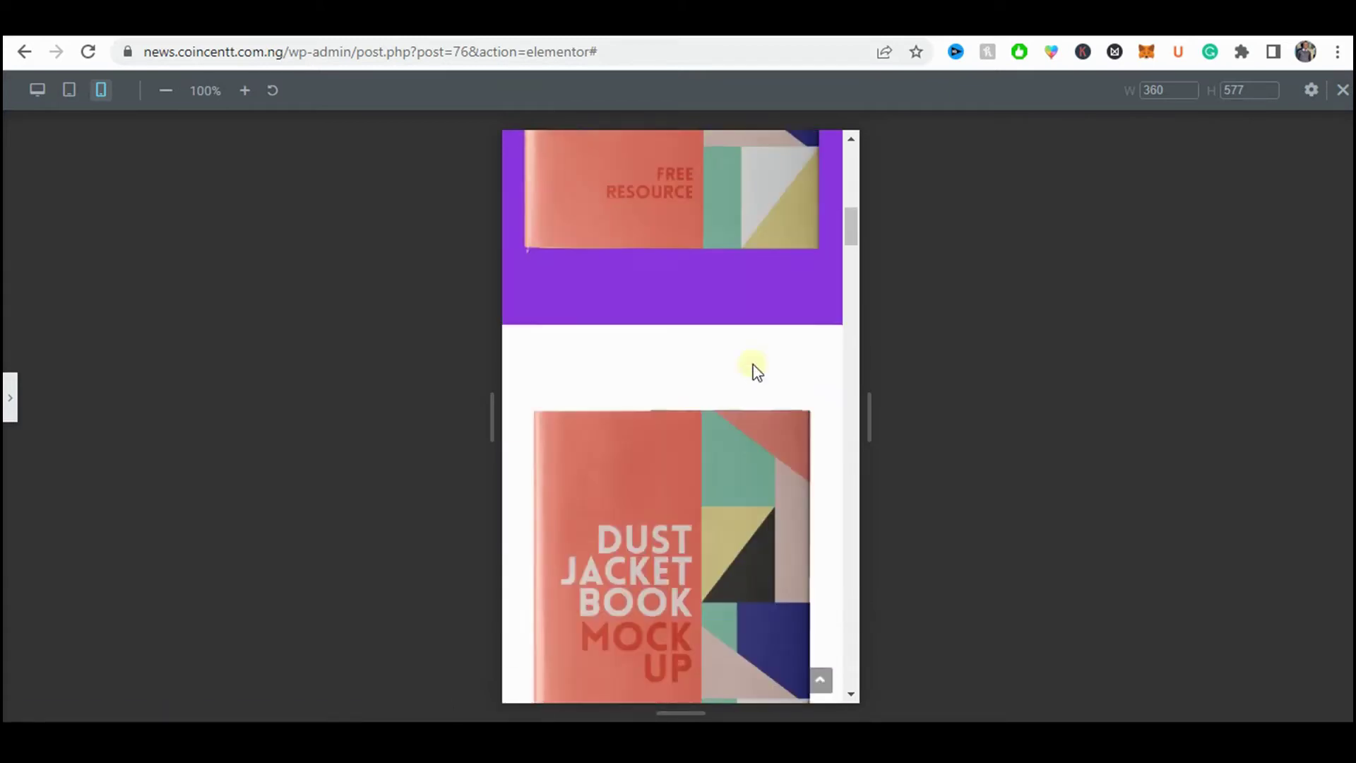
pyautogui.scroll(-15, 722, 387)
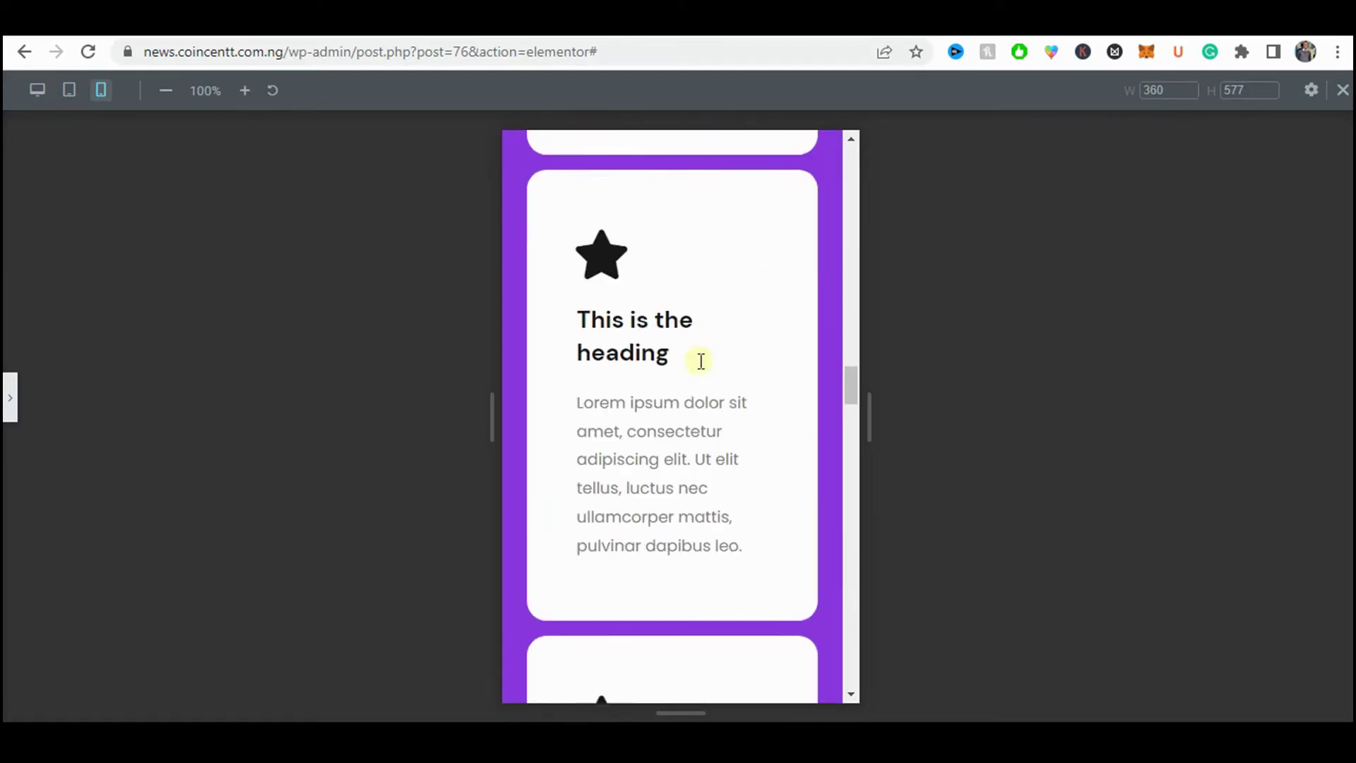
pyautogui.scroll(-5, 701, 361)
# - Restore the editing panel, update the page to save the changes, and switch the editor to the desktop view
pyautogui.click(10, 398)
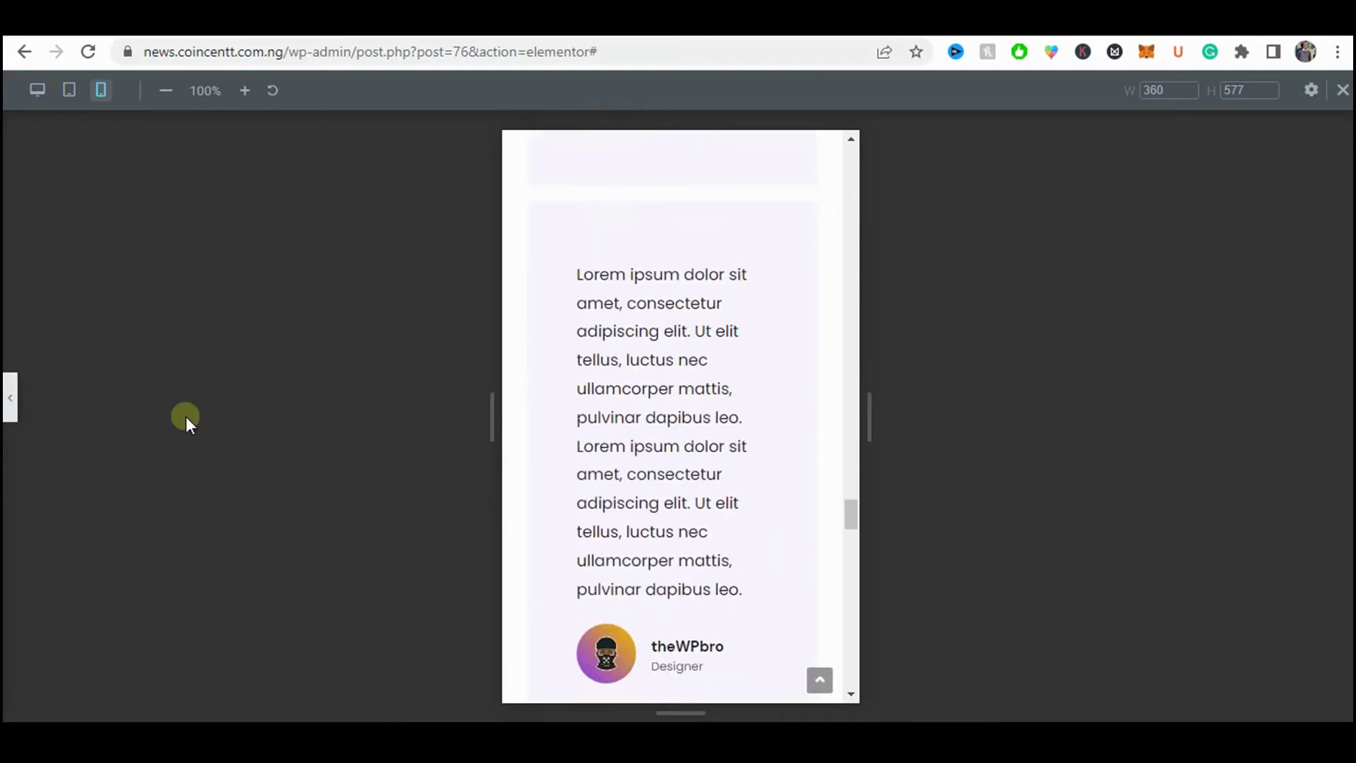
pyautogui.click(227, 699)
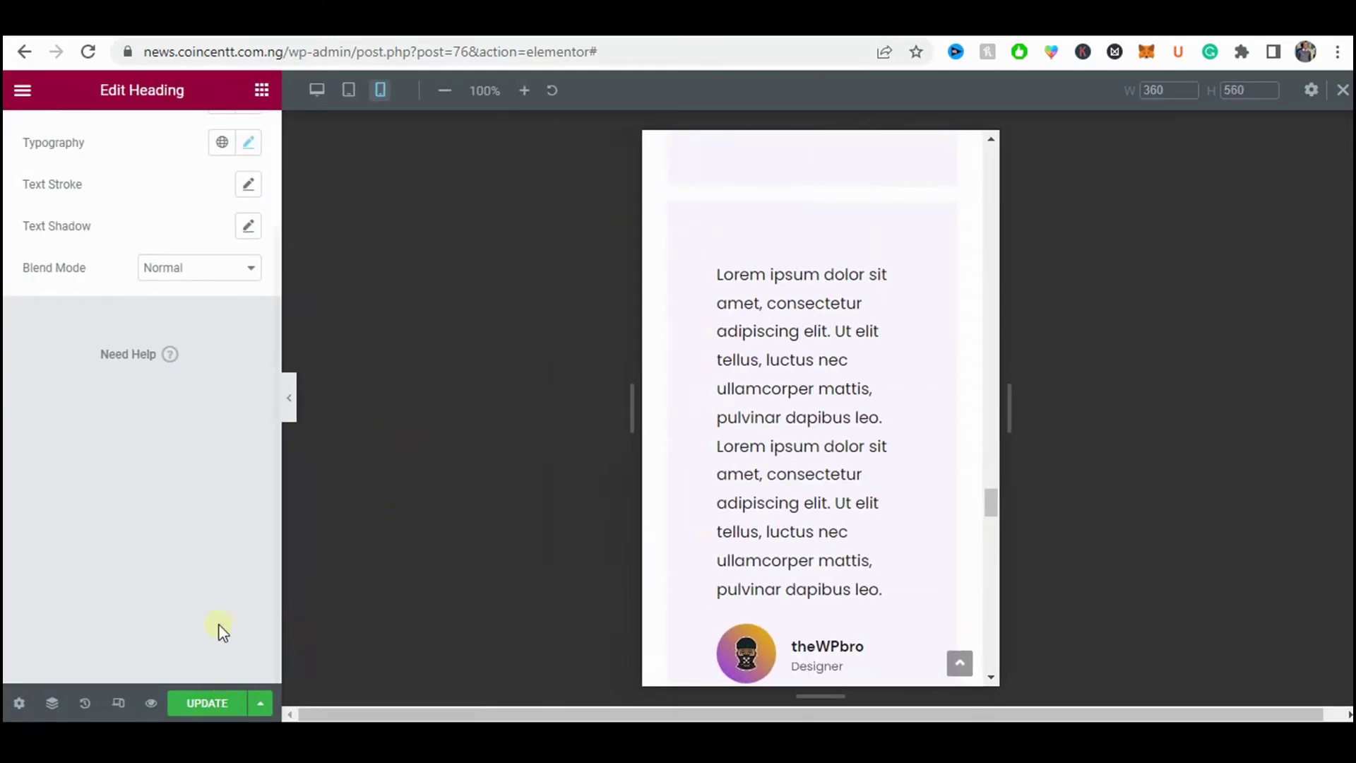
pyautogui.click(196, 703)
pyautogui.click(316, 90)
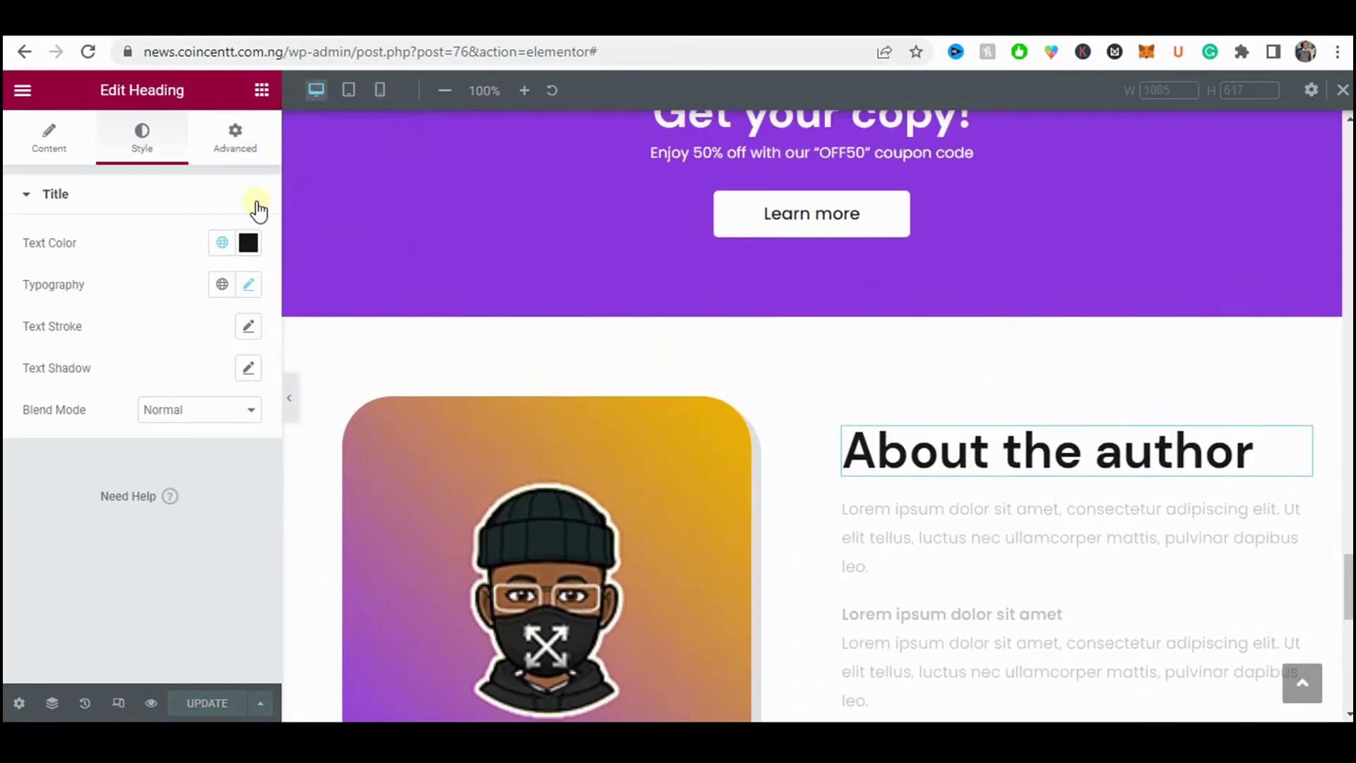
# - Open the page preview and examine the desktop layout, including the book, feature, review, call-to-action and author sections
pyautogui.click(154, 704)
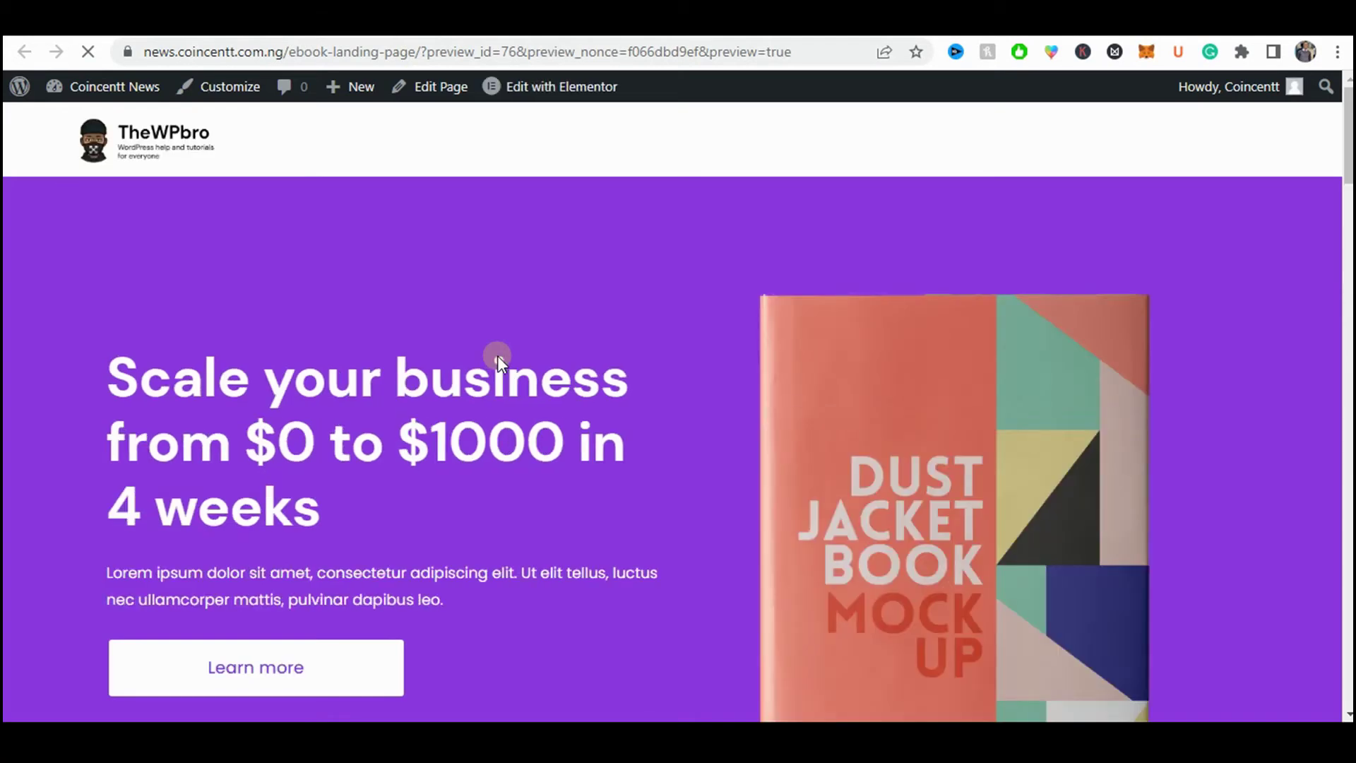
pyautogui.scroll(-10, 498, 360)
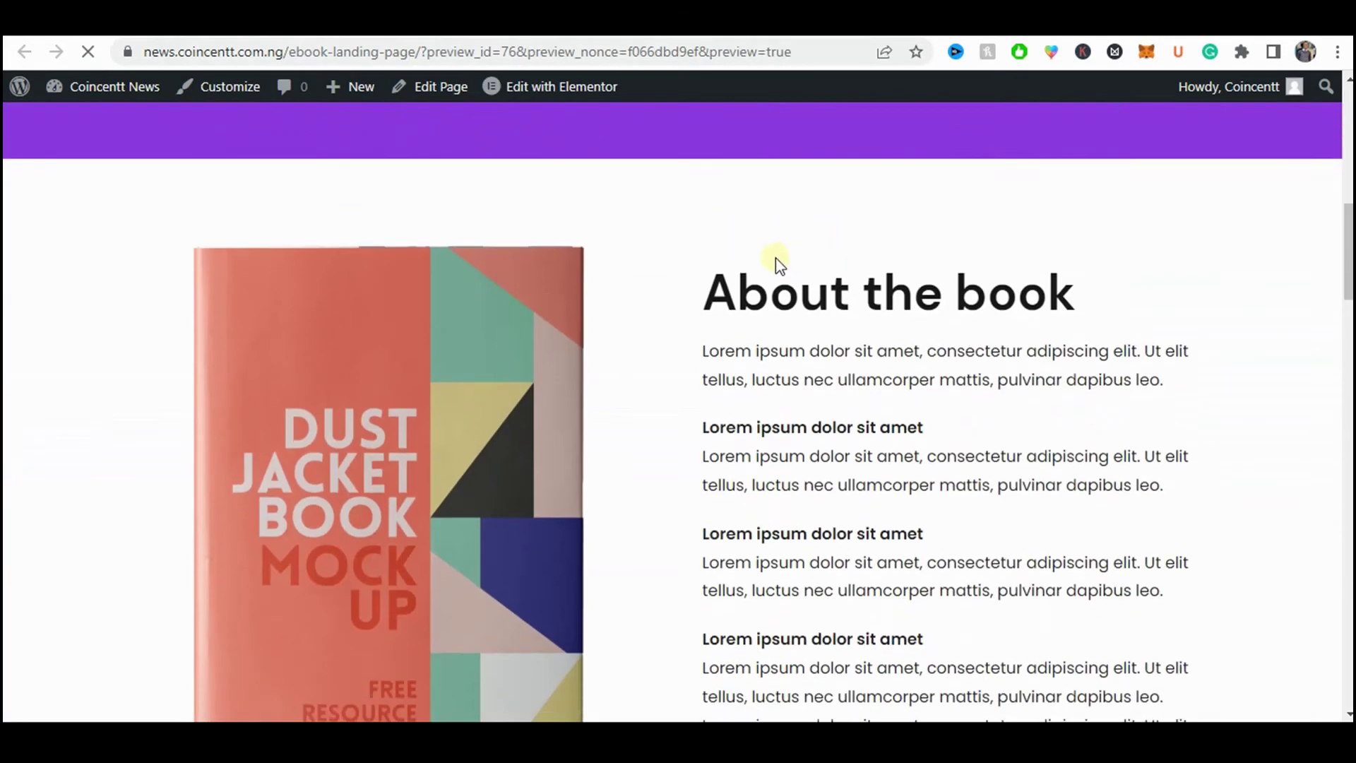
pyautogui.scroll(-5, 982, 345)
pyautogui.scroll(-7, 808, 409)
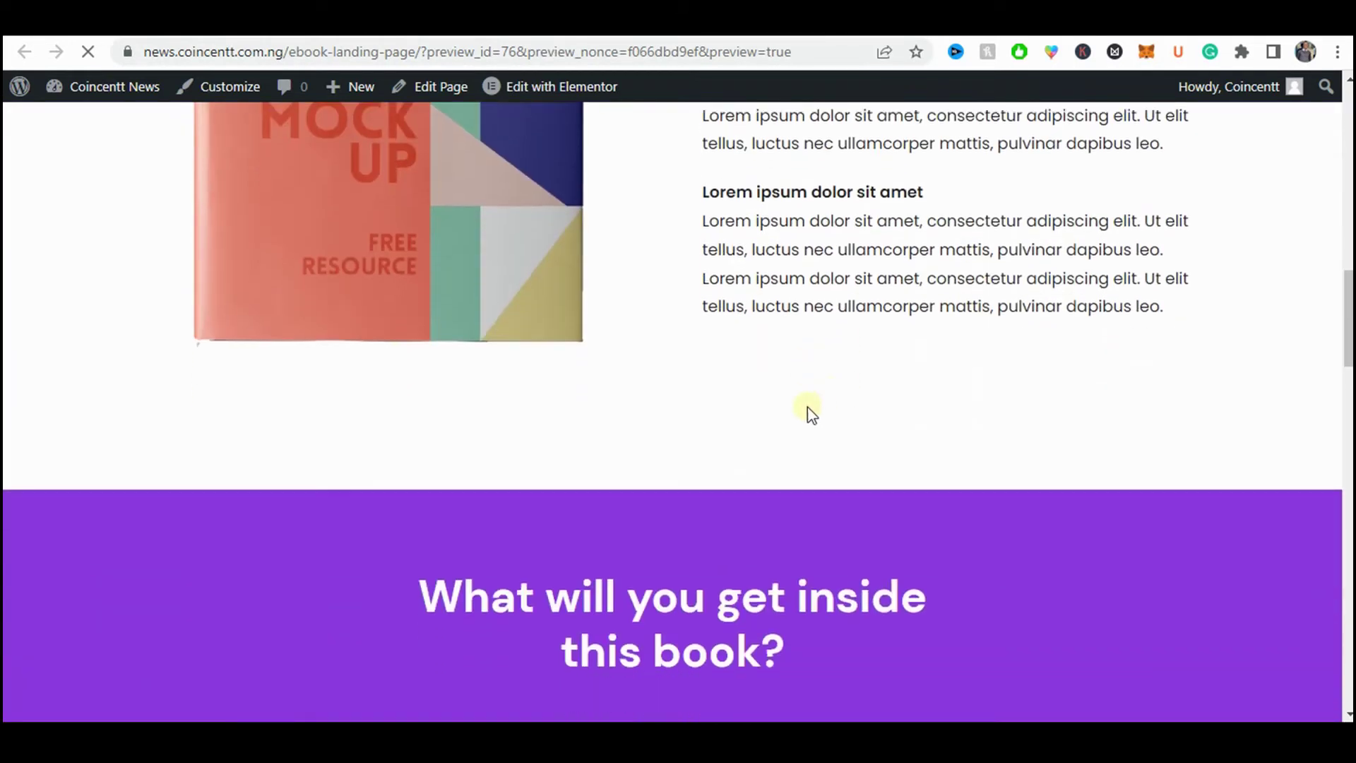
pyautogui.scroll(-12, 783, 275)
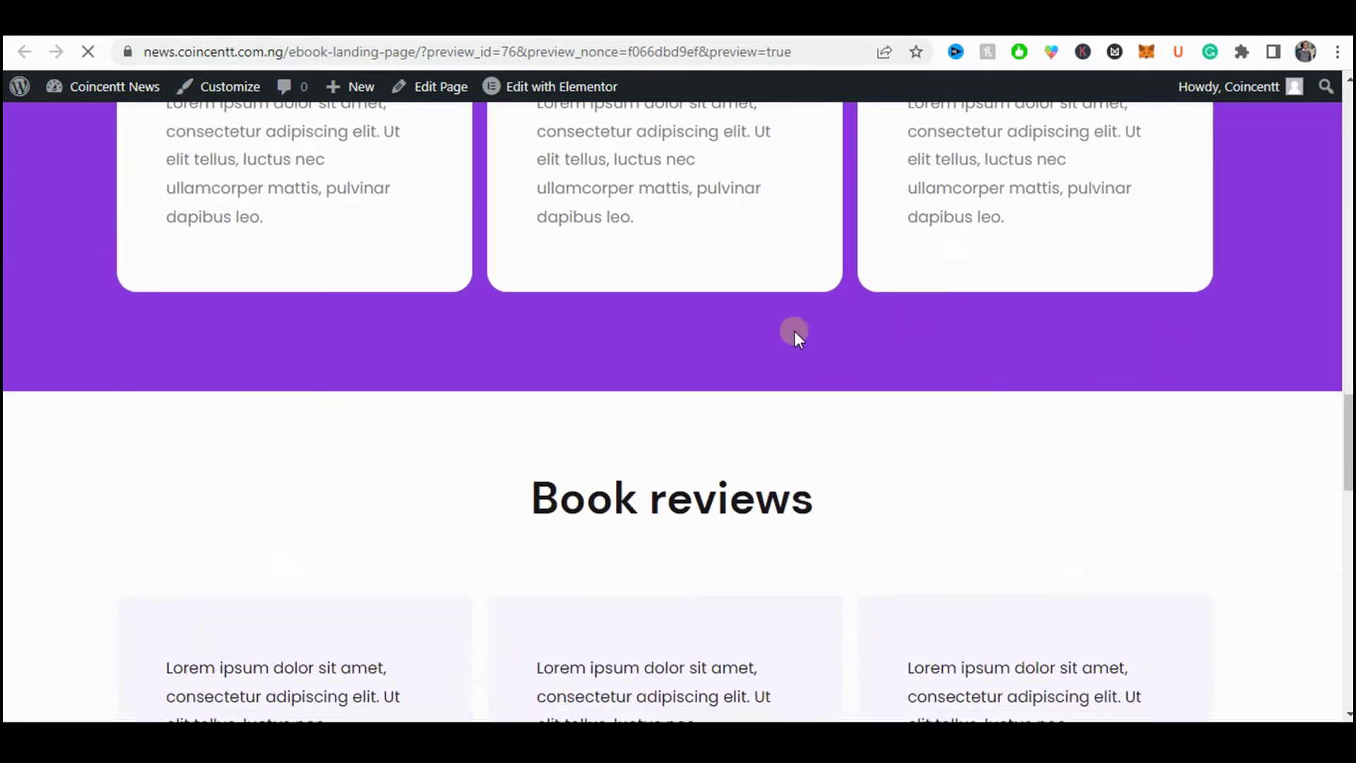
pyautogui.scroll(-7, 974, 396)
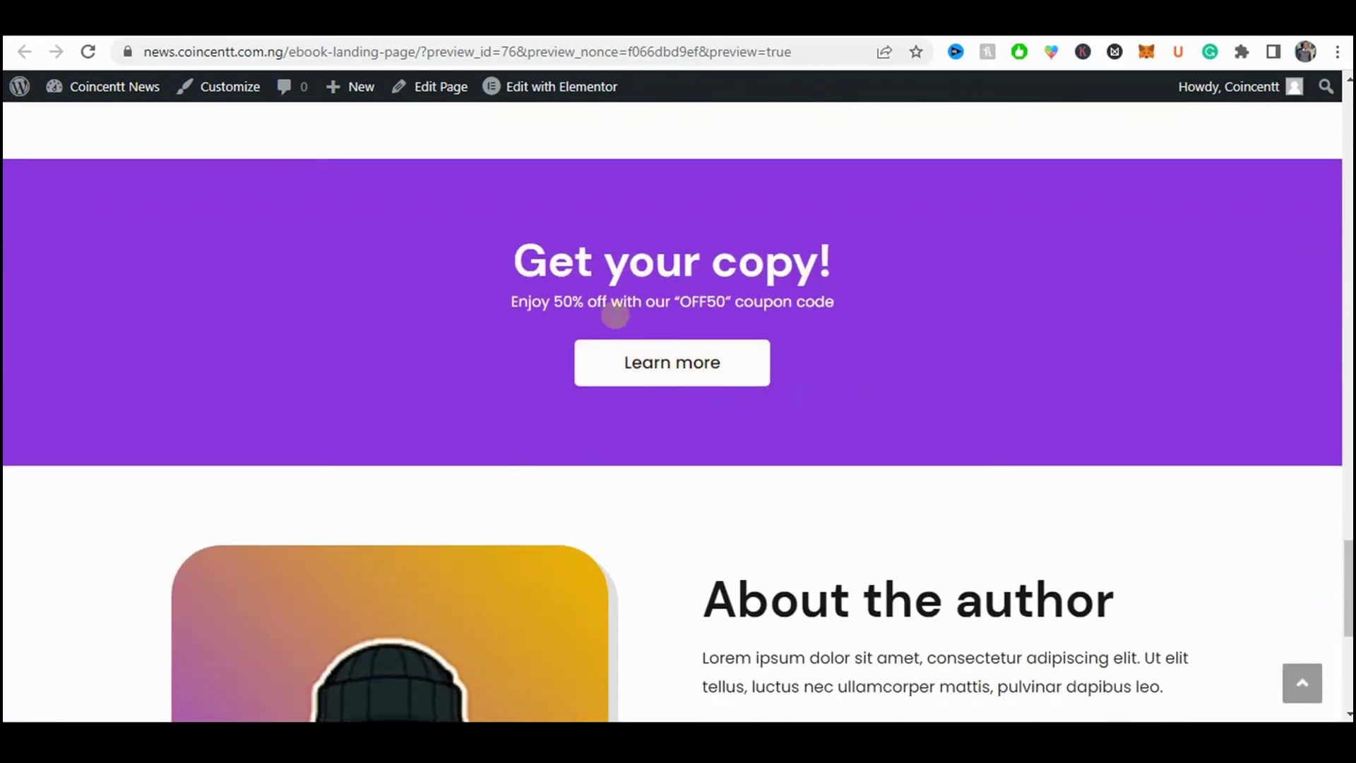
pyautogui.scroll(-6, 847, 351)
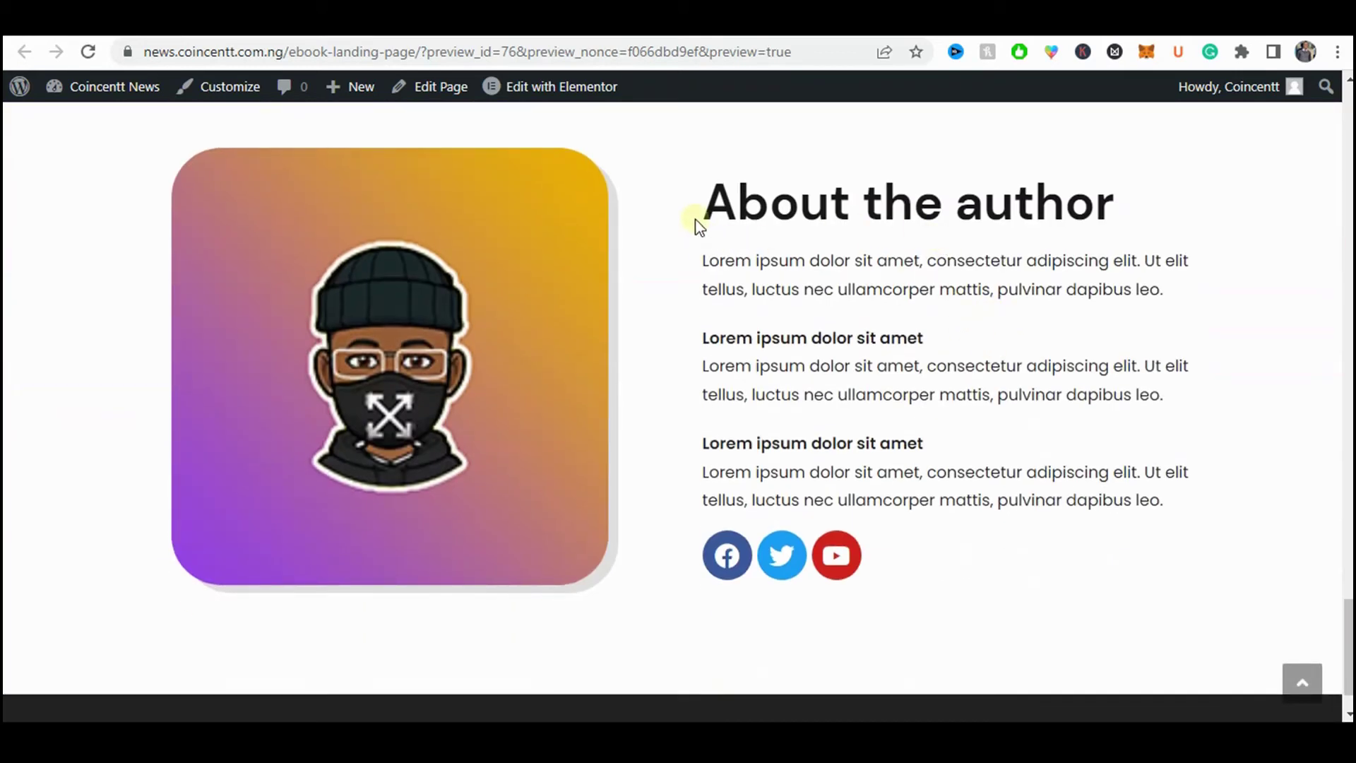
pyautogui.moveTo(693, 221); pyautogui.dragTo(1091, 540)
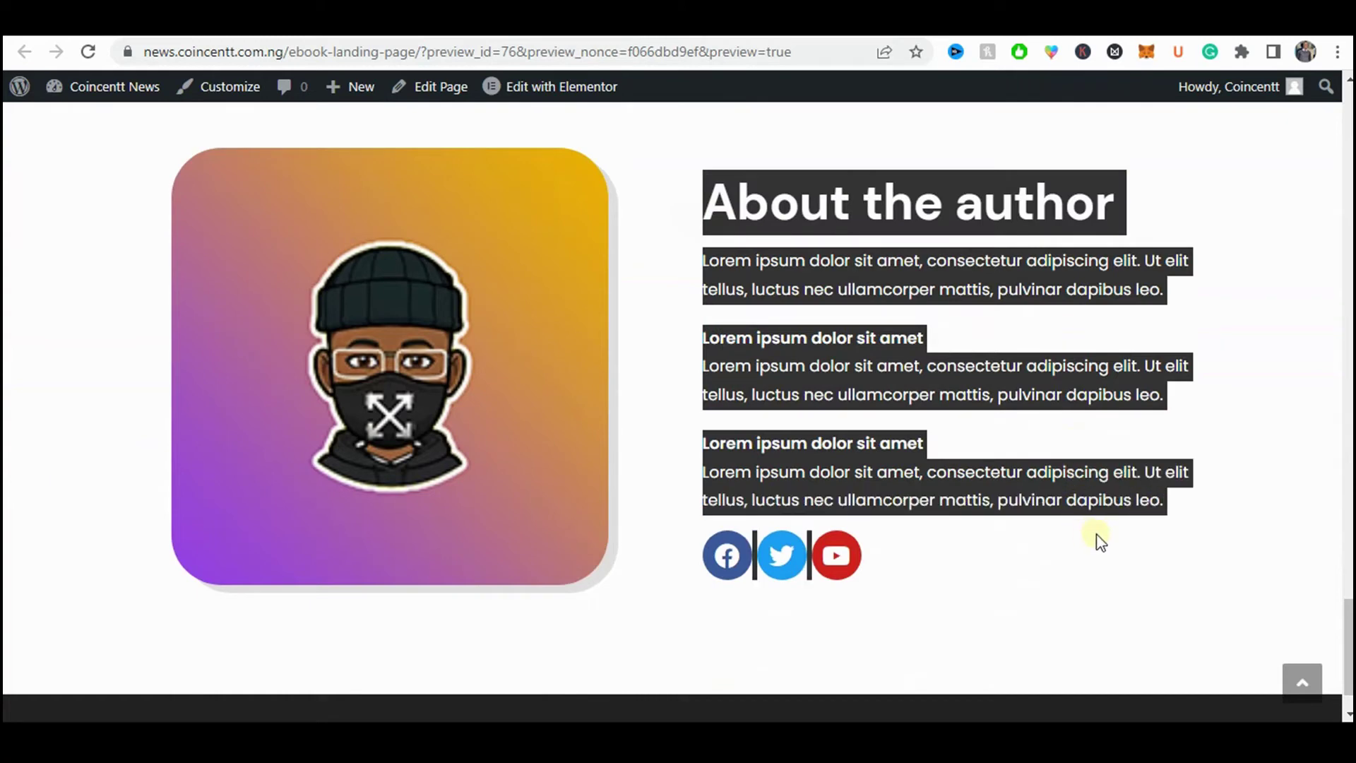
pyautogui.click(1094, 537)
pyautogui.scroll(8, 576, 332)
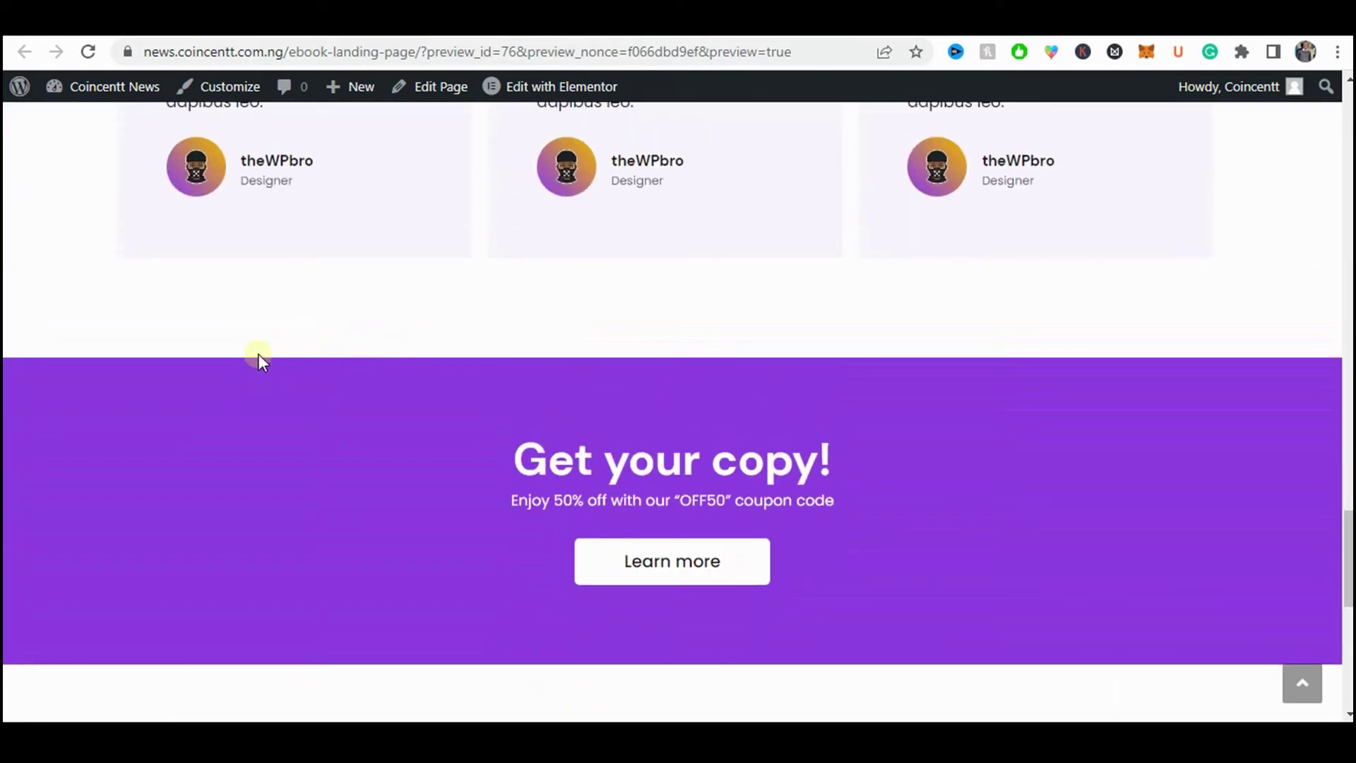
pyautogui.scroll(5, 258, 353)
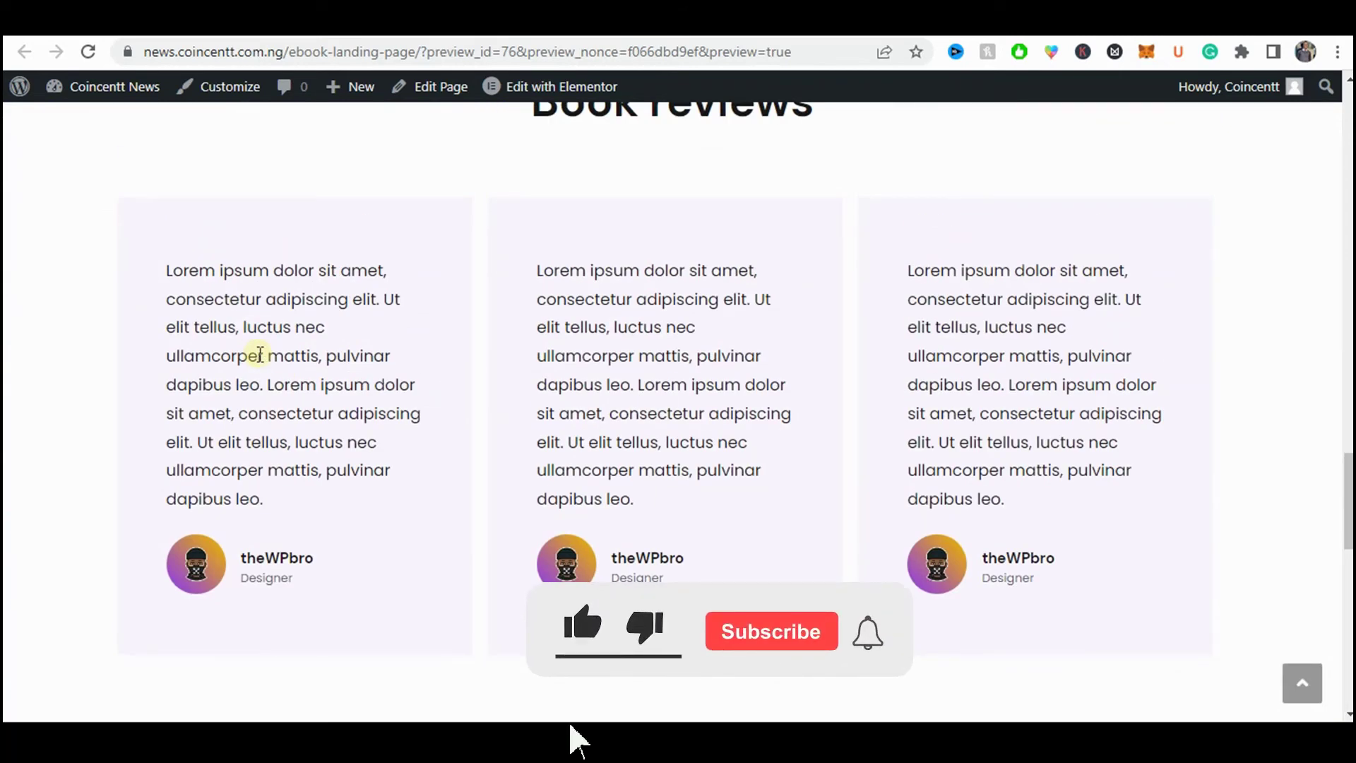